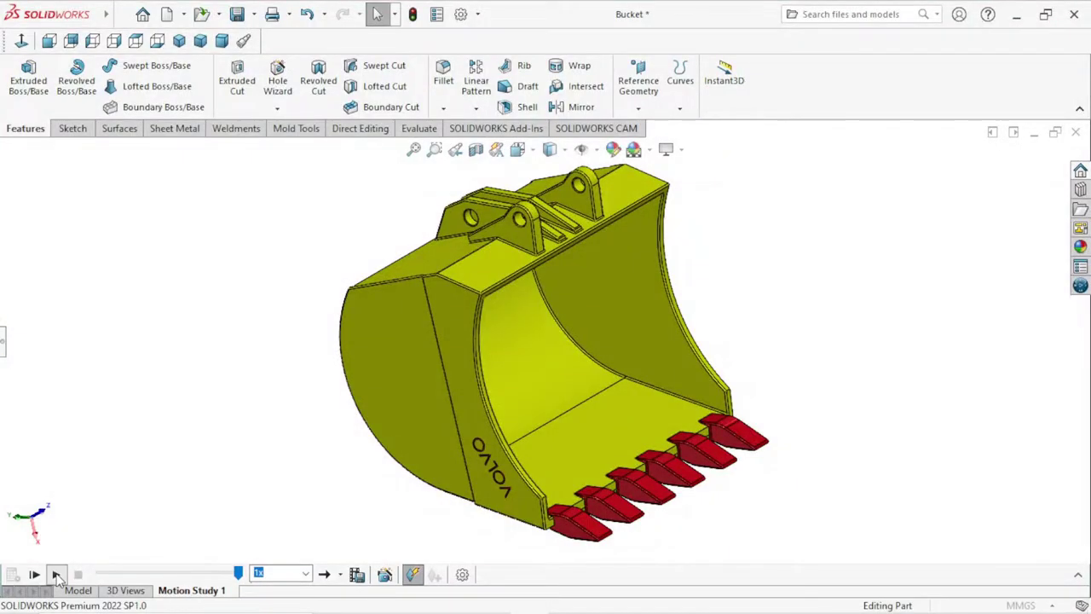
Play the finished bucket's Motion Study animation.
click(57, 575)
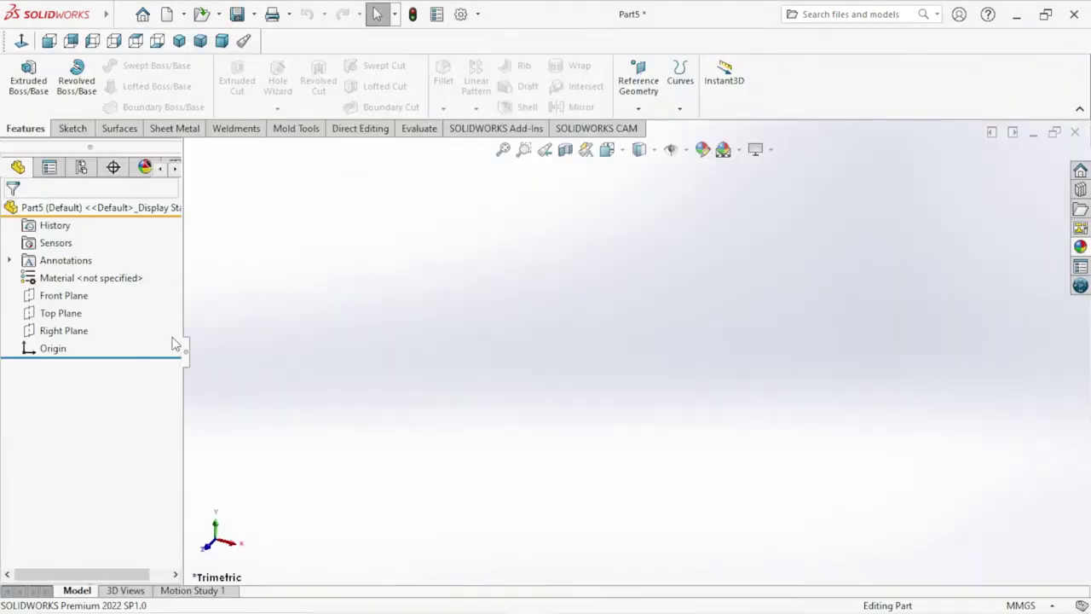
Start a sketch on Front Plane and draw a horizontal line from the origin.
click(69, 298)
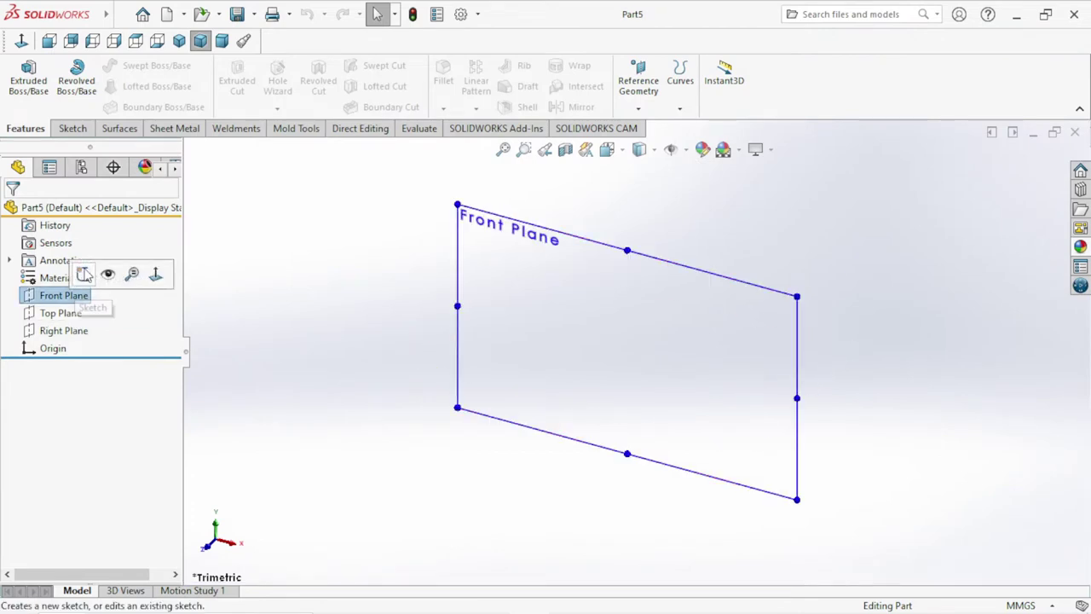
click(83, 273)
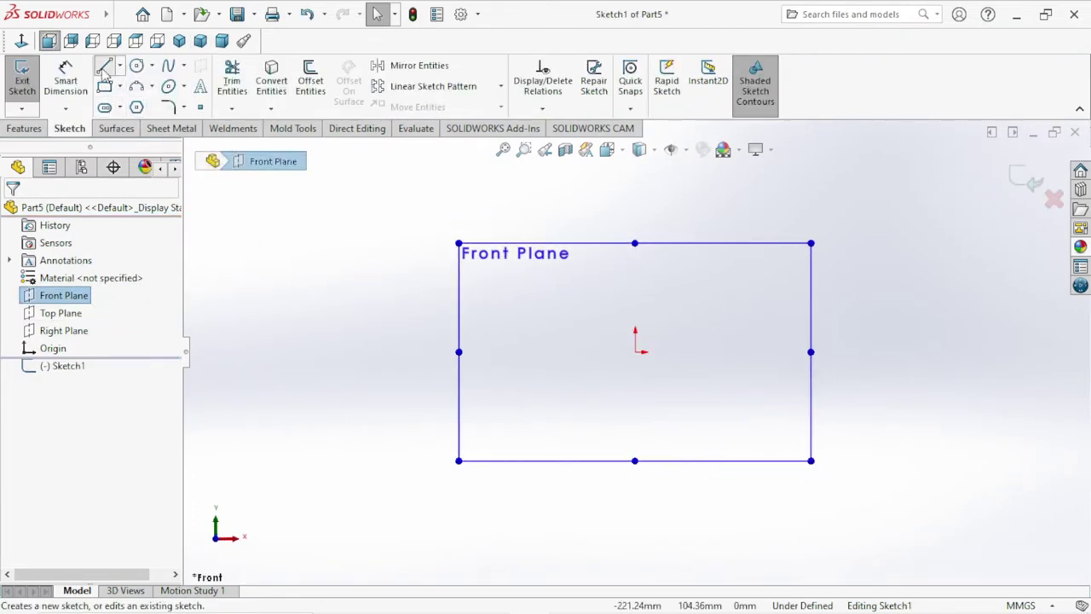
click(636, 351)
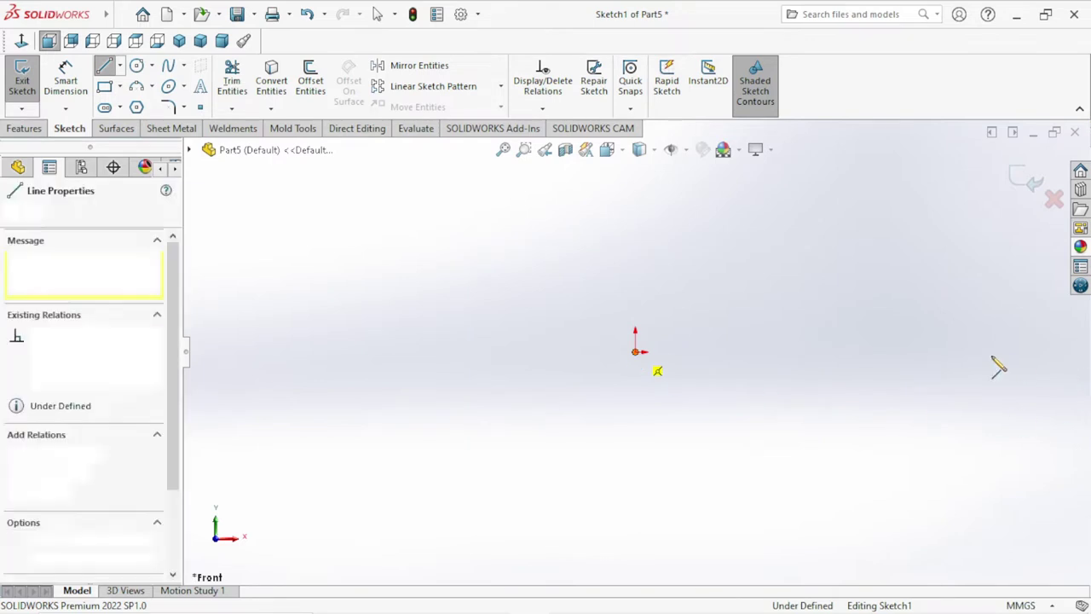
click(978, 352)
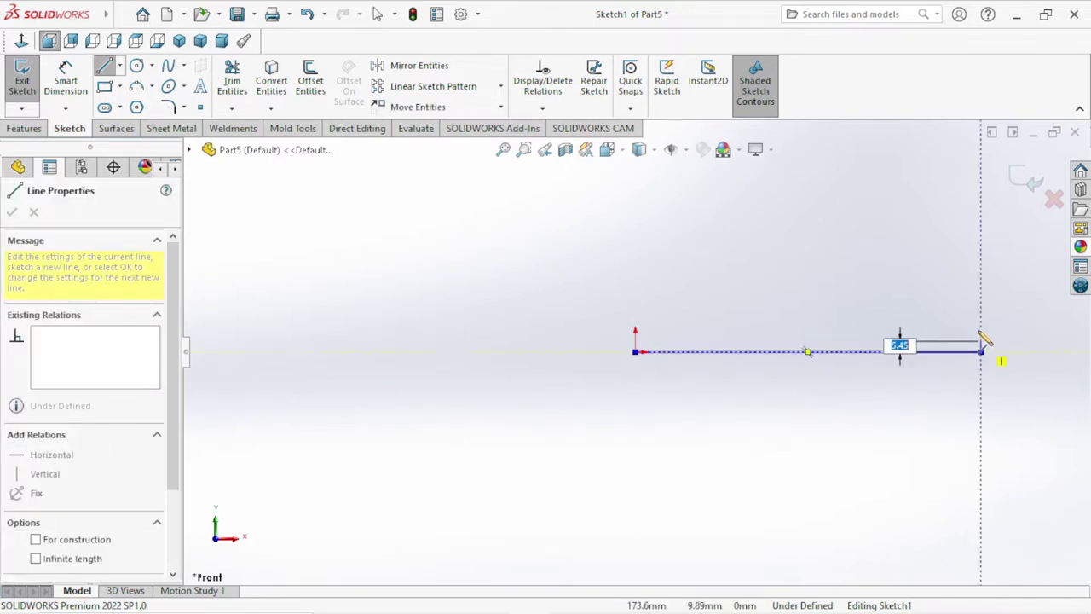
right_click(985, 337)
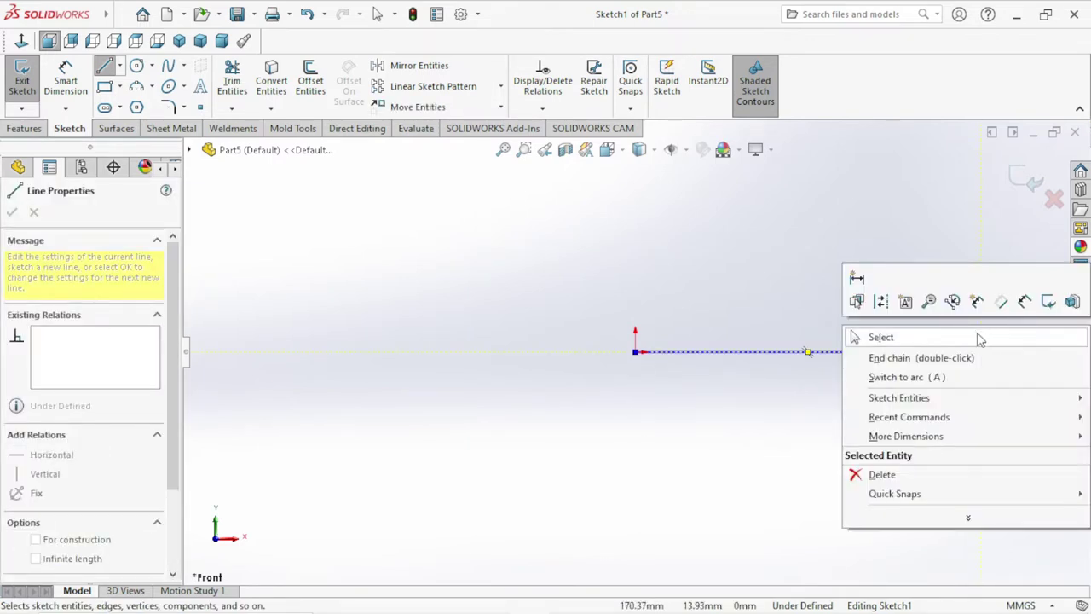
click(979, 337)
Convert the line to construction geometry and dimension its length to 1656.
click(799, 352)
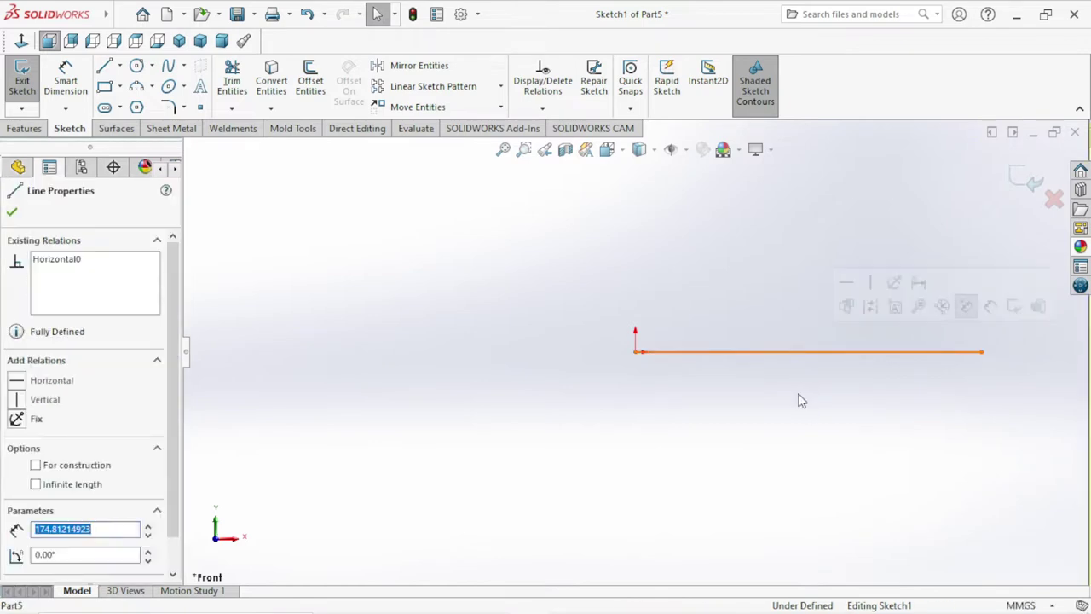
click(873, 313)
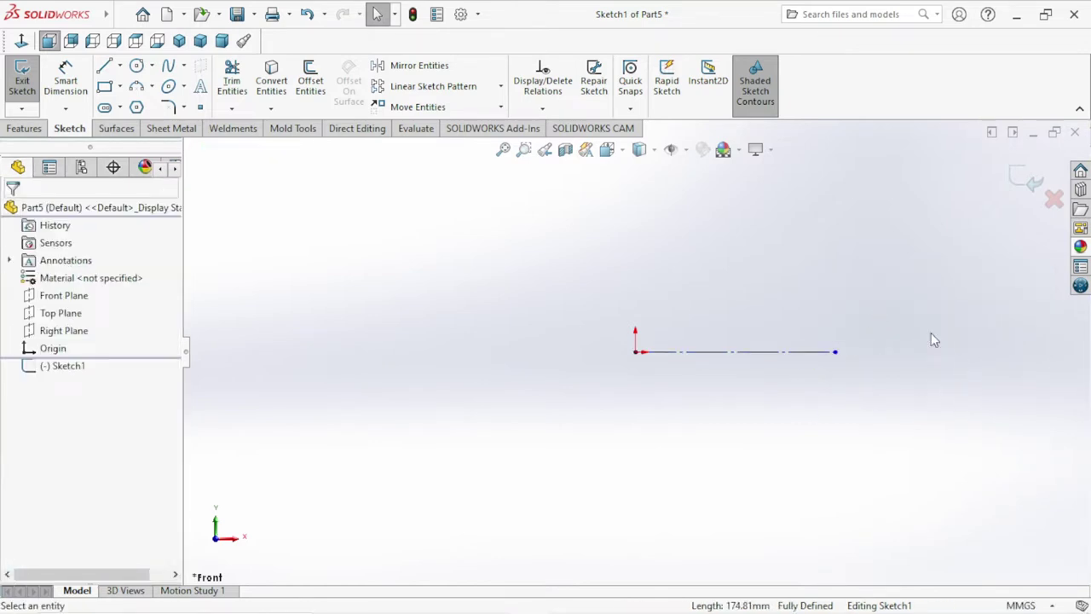
click(76, 98)
click(596, 357)
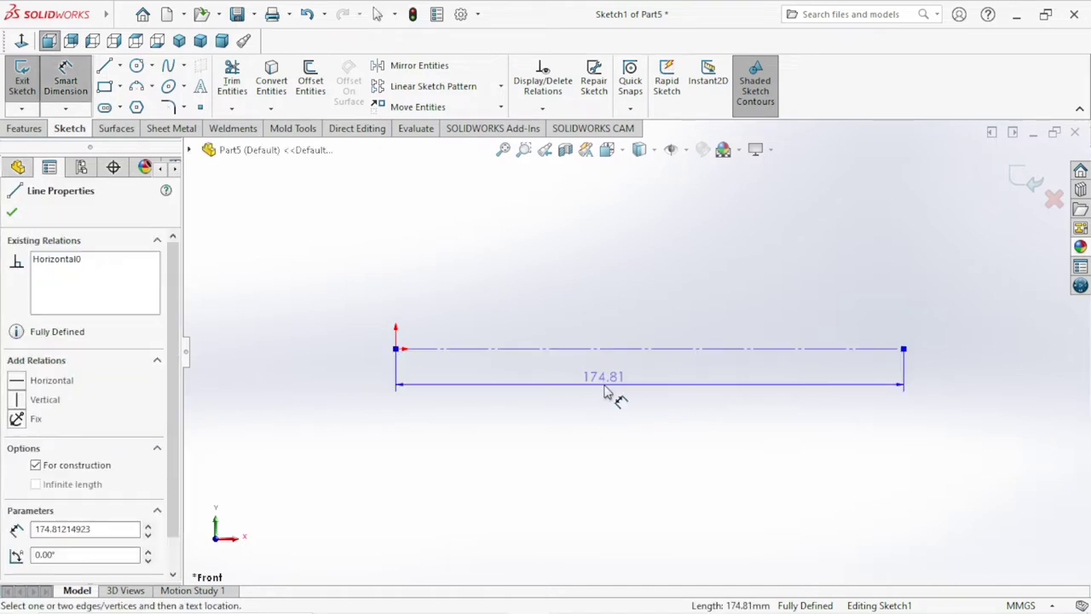
click(605, 391)
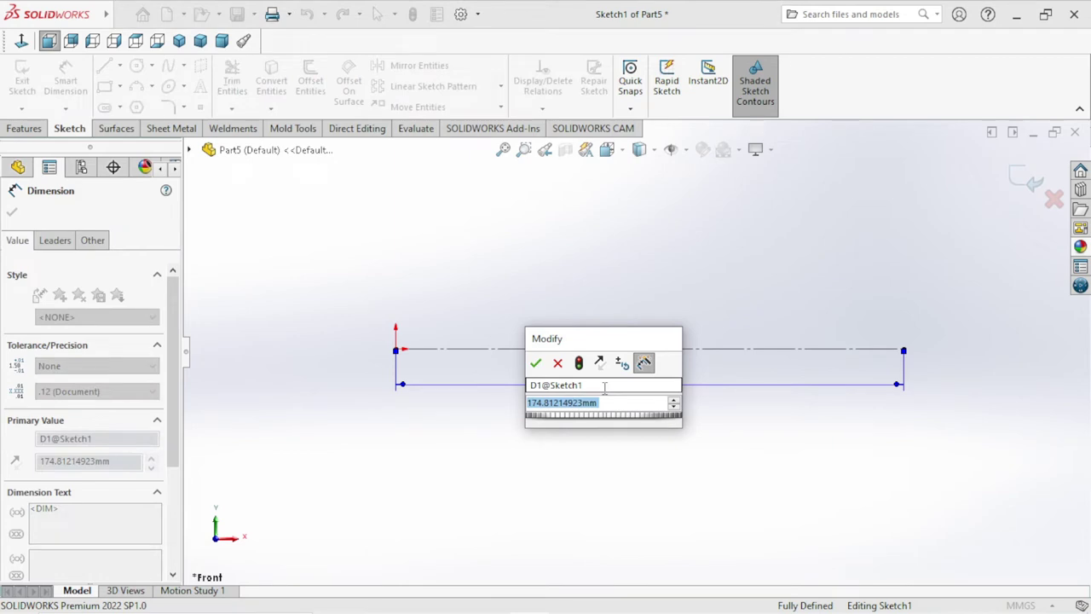
text(1)
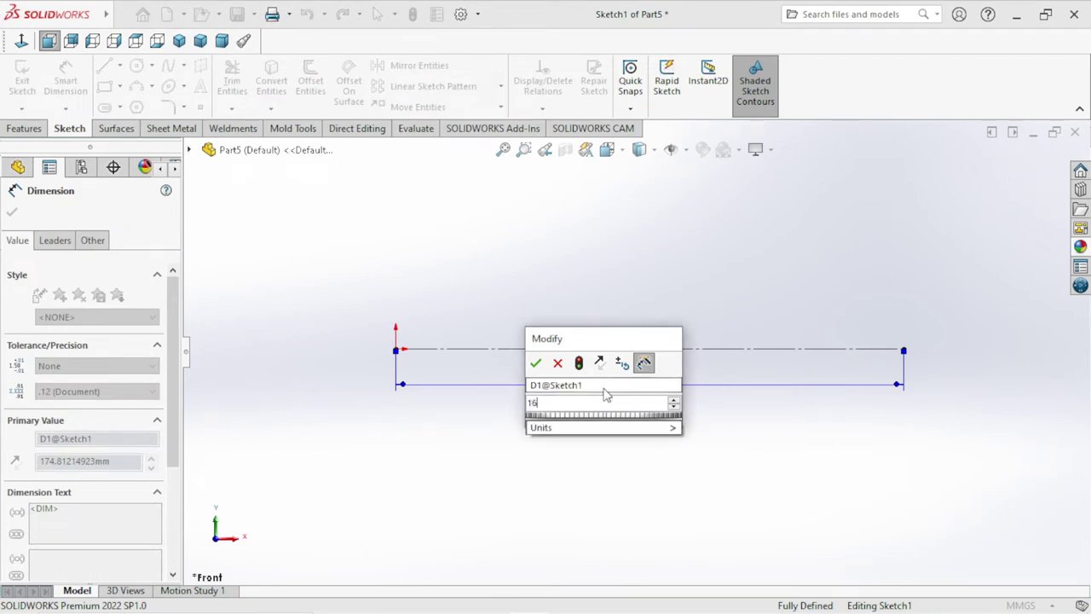
text(6)
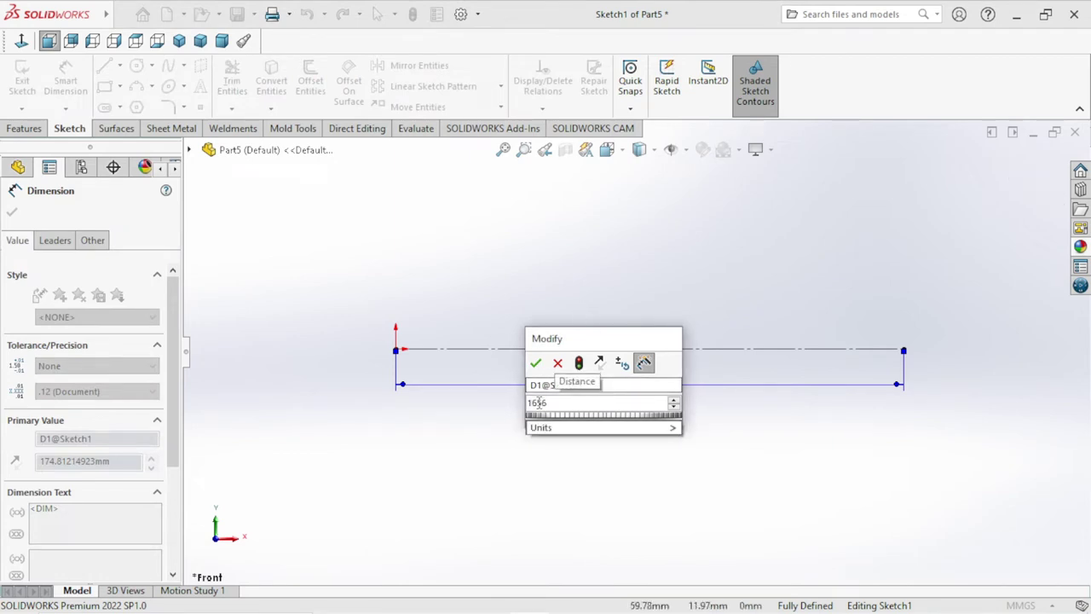
click(535, 363)
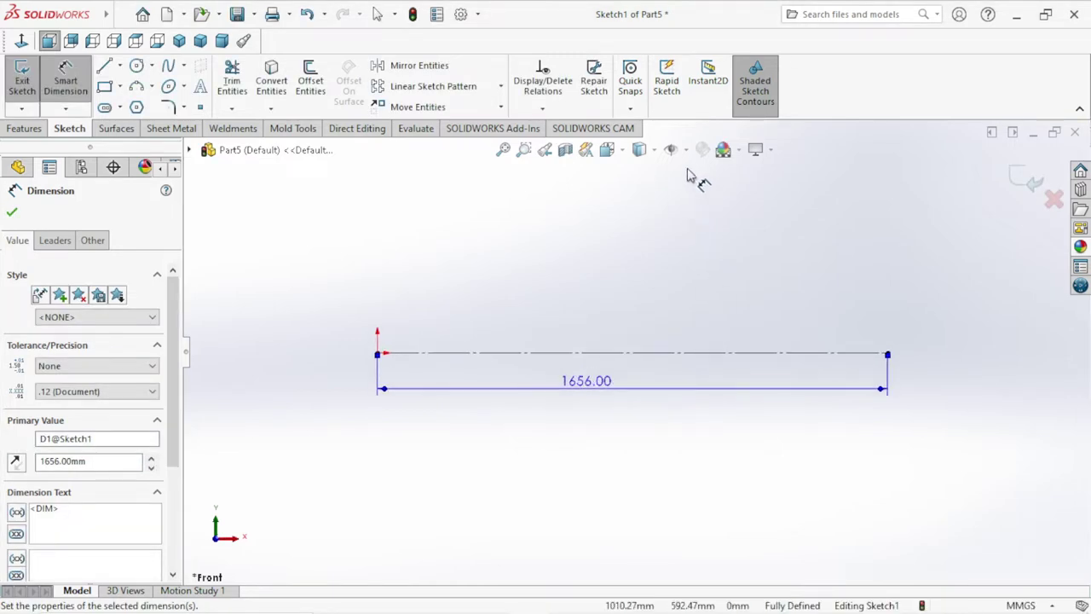
Apply the Plain White scene and zoom to fit the whole sketch.
click(739, 150)
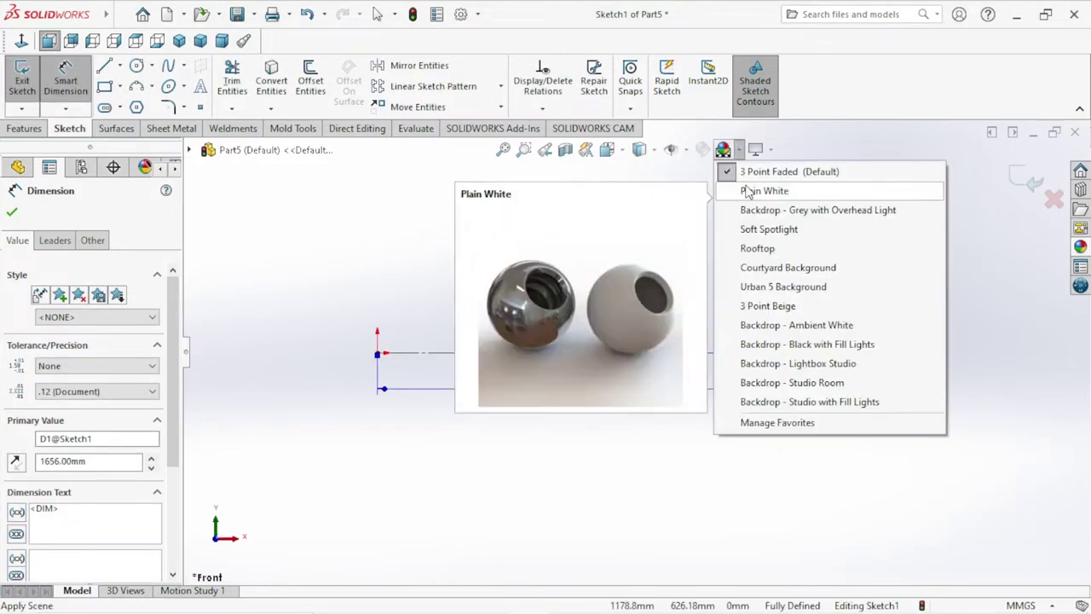
click(743, 188)
key(f)
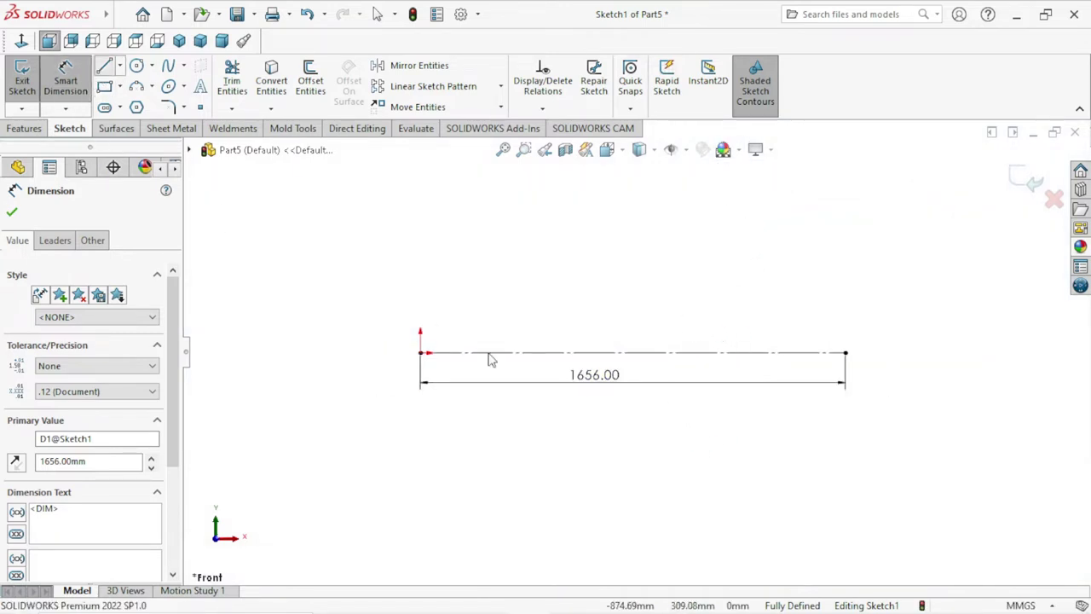
key(z)
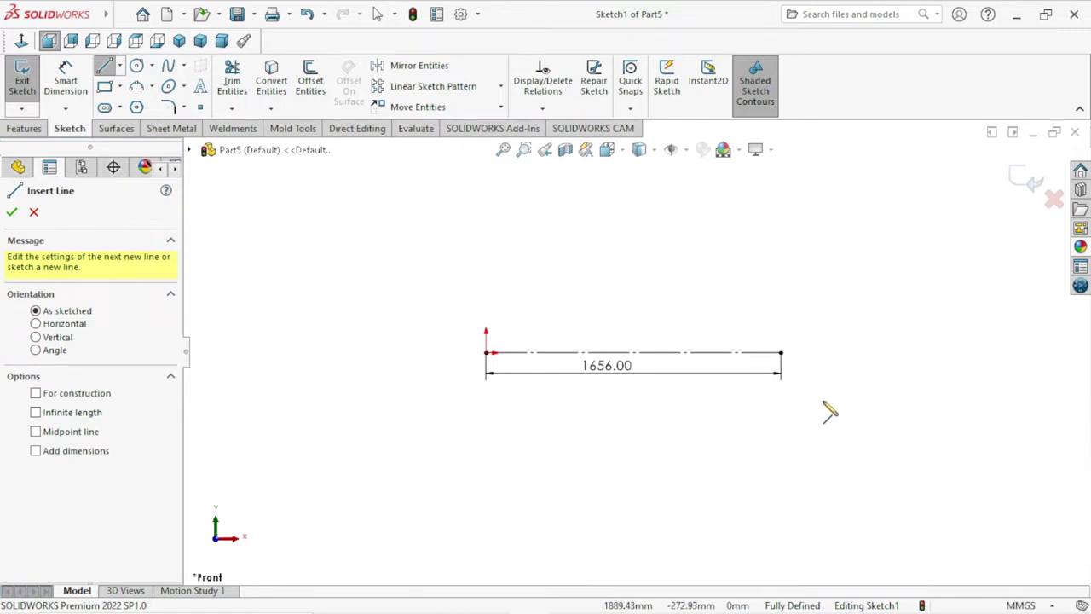
Chain four lines from the construction line's right end down, along the bottom and up-left.
click(783, 354)
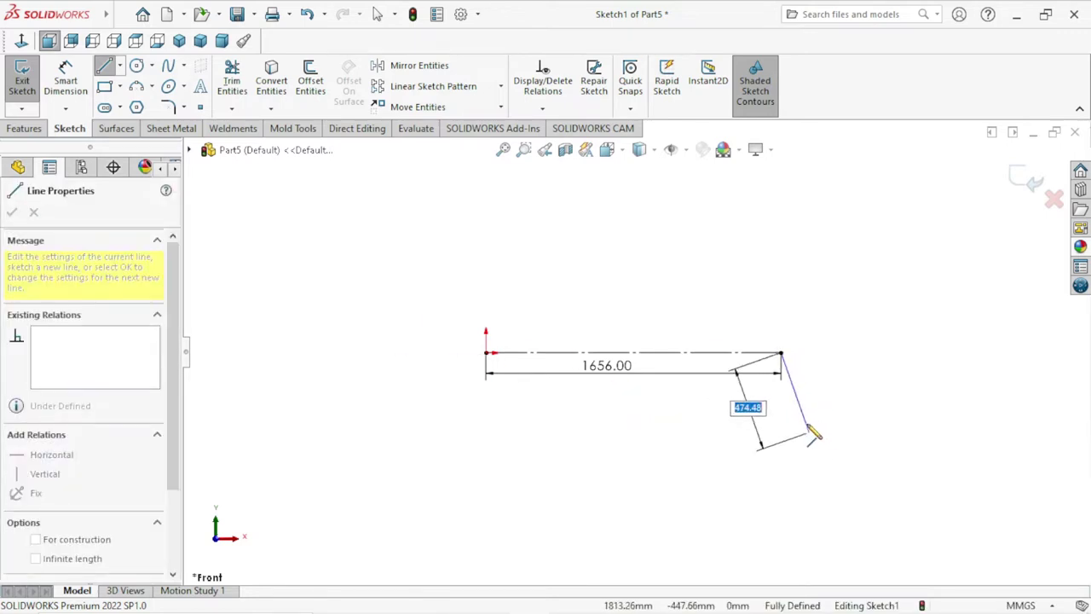
click(812, 412)
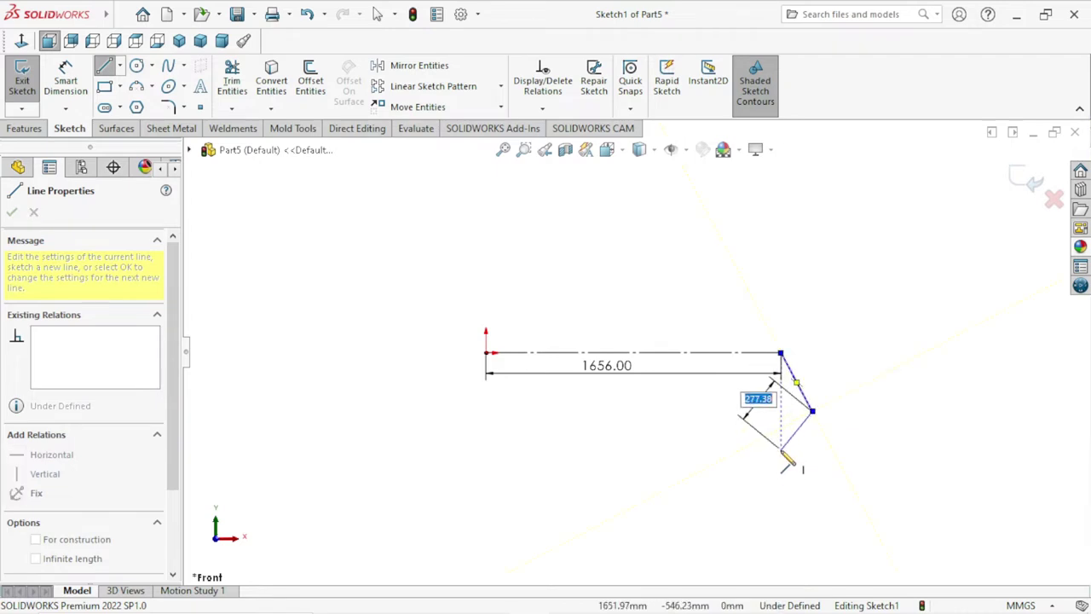
click(781, 450)
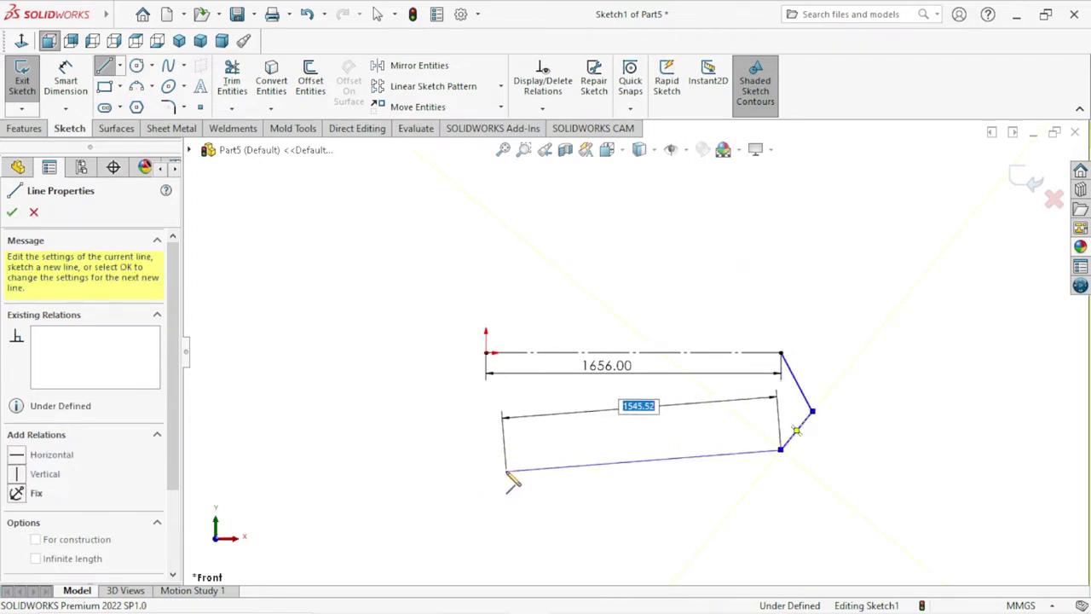
click(507, 472)
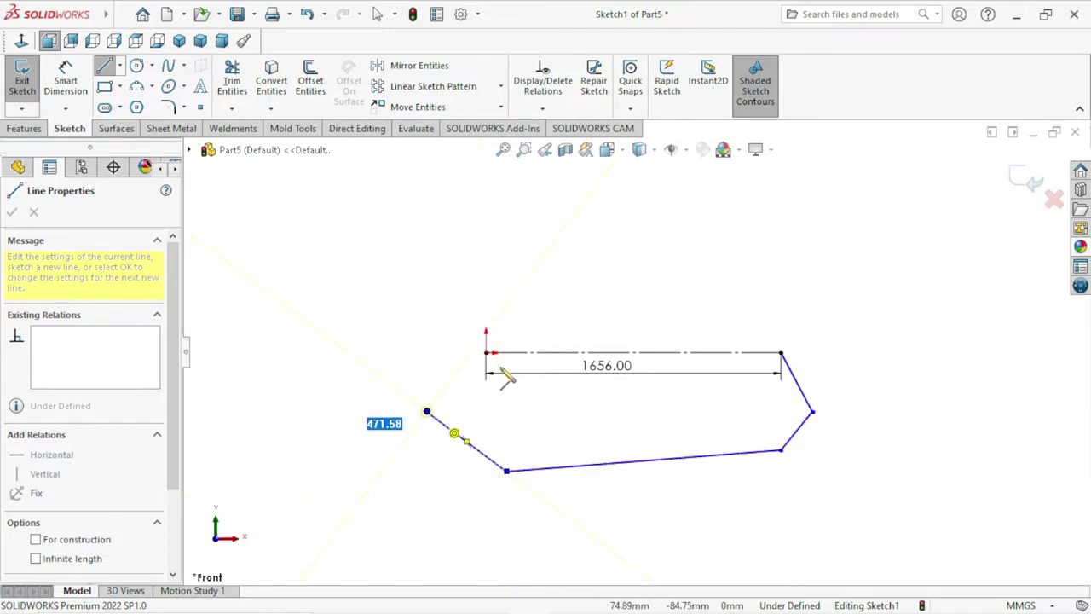
click(427, 412)
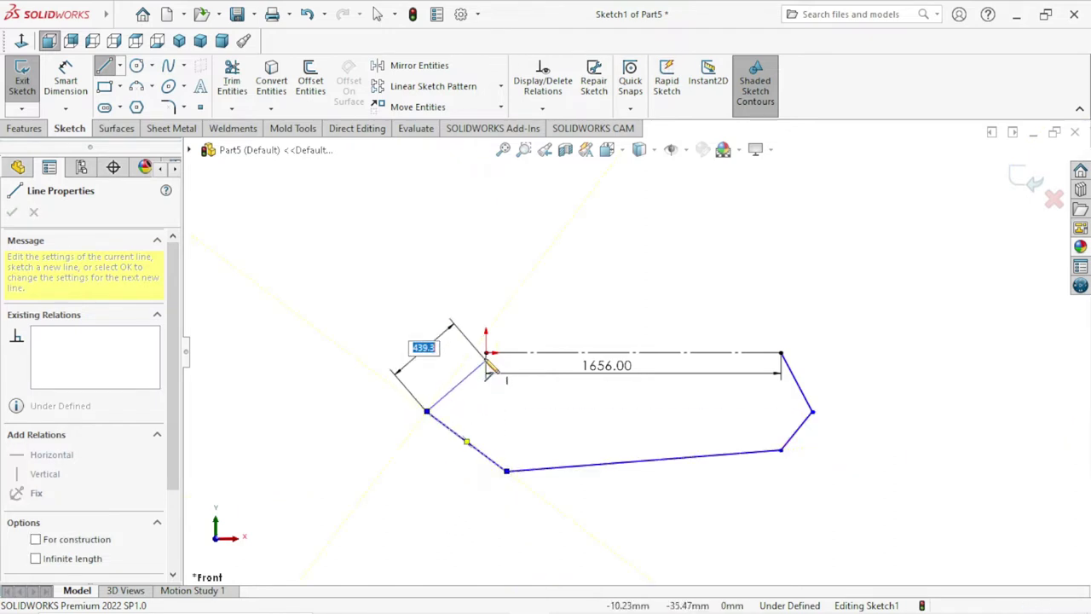
right_click(382, 331)
click(407, 335)
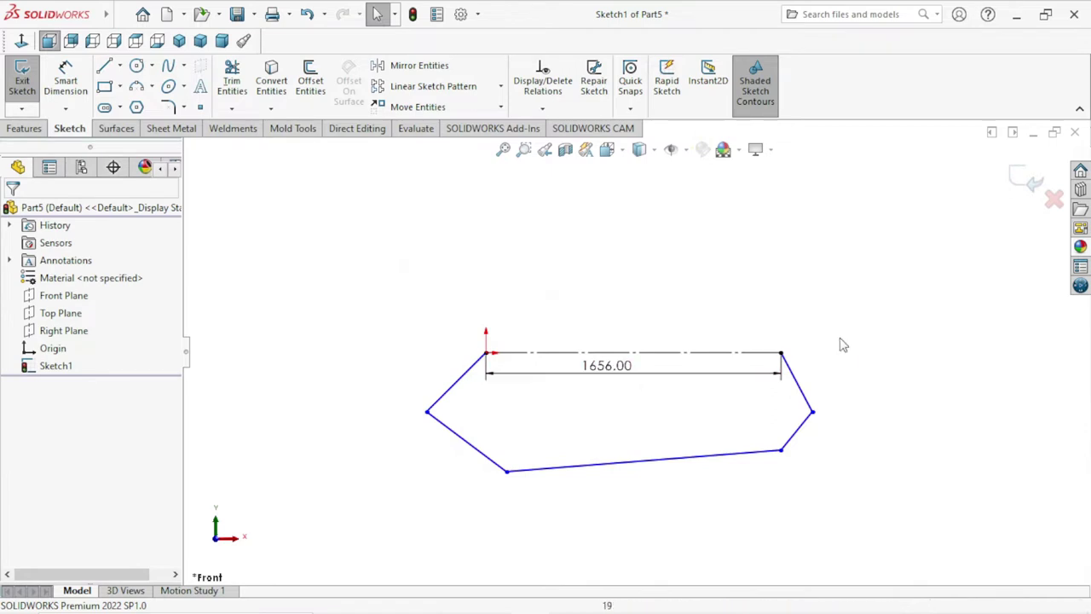
Draw a short line rising up-left from the construction line's right end, cancelling the arc.
click(104, 68)
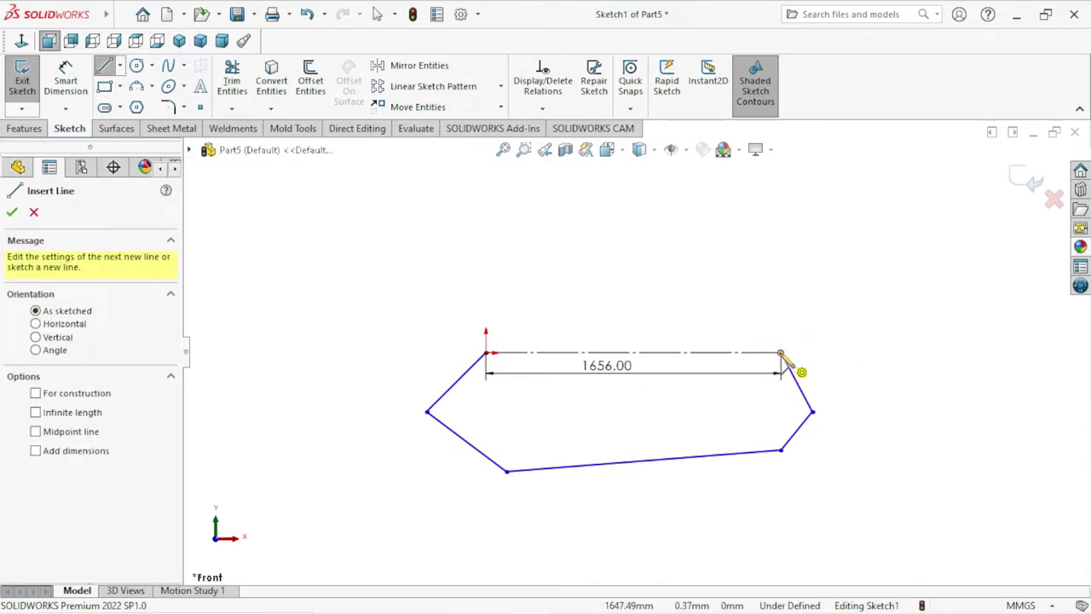
click(781, 353)
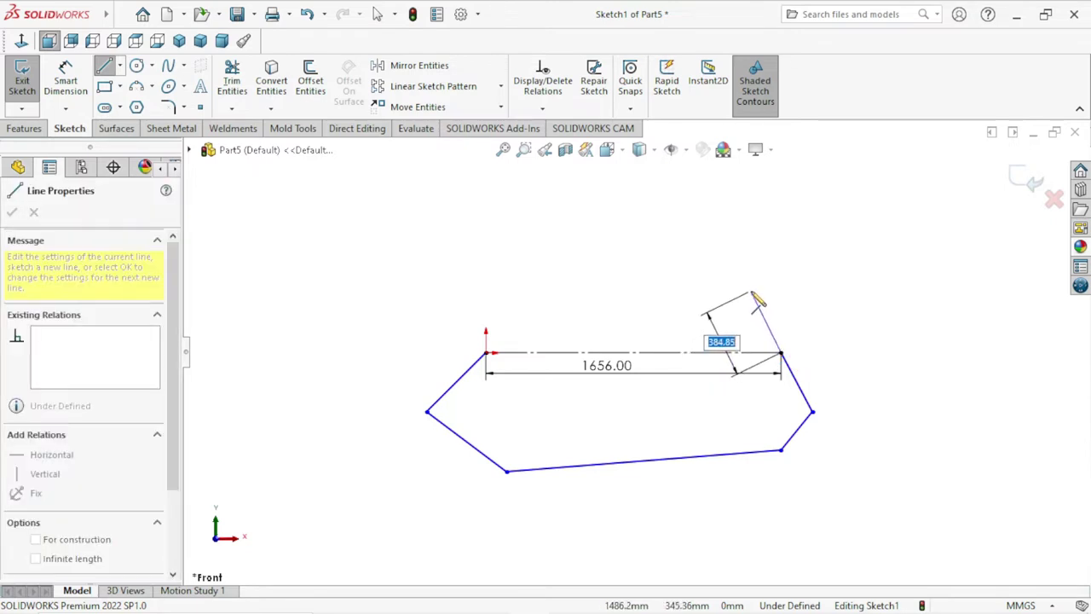
click(743, 292)
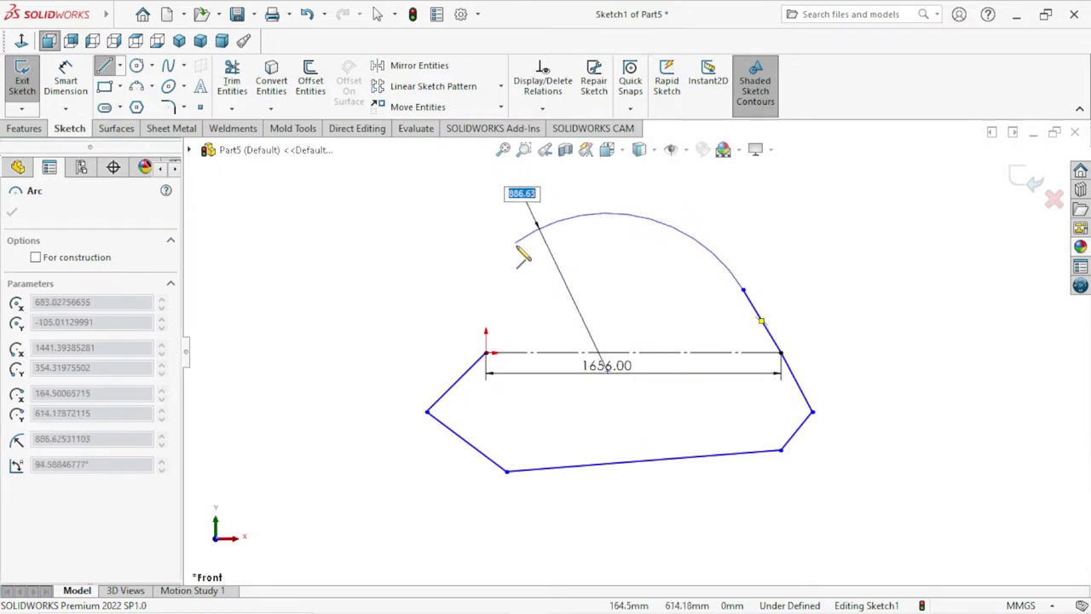
scroll(588, 264, up, 1)
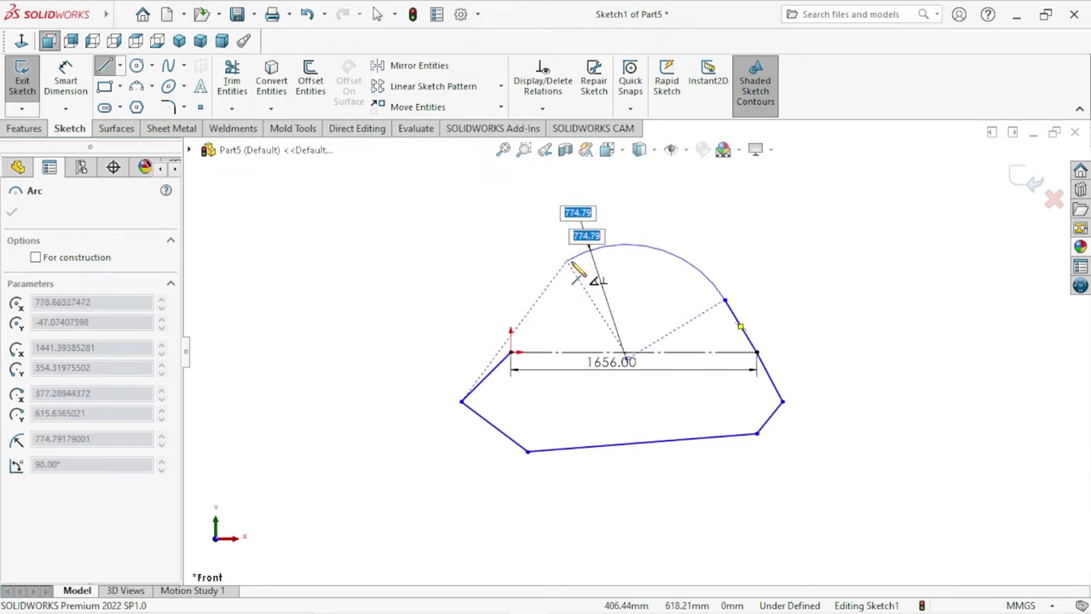
scroll(648, 307, up, 2)
scroll(669, 256, down, 1)
scroll(661, 228, down, 1)
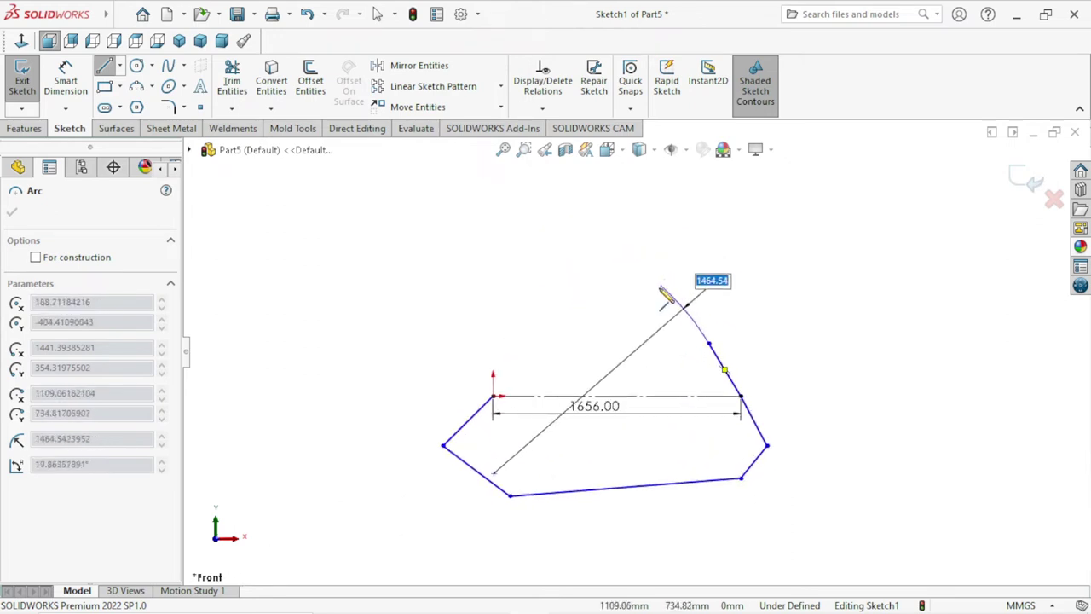
scroll(657, 272, down, 1)
scroll(649, 317, down, 1)
key(Escape)
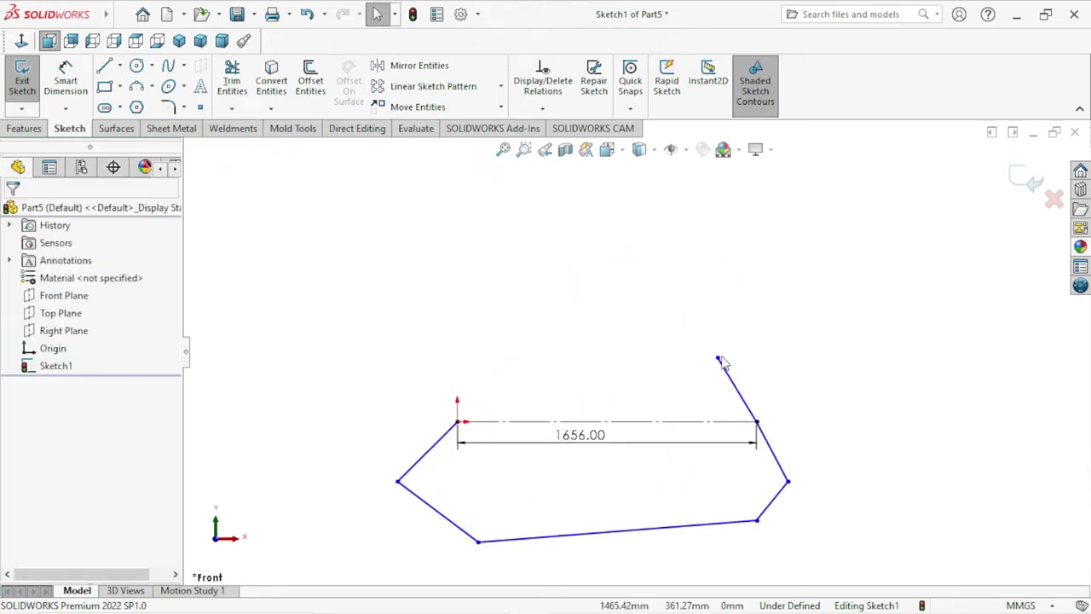
Extend the rising line upward and draw a three-point arc from its top to the upper left.
mouse_move(719, 359)
mouse_down()
mouse_move(696, 311)
mouse_move(712, 319)
mouse_up()
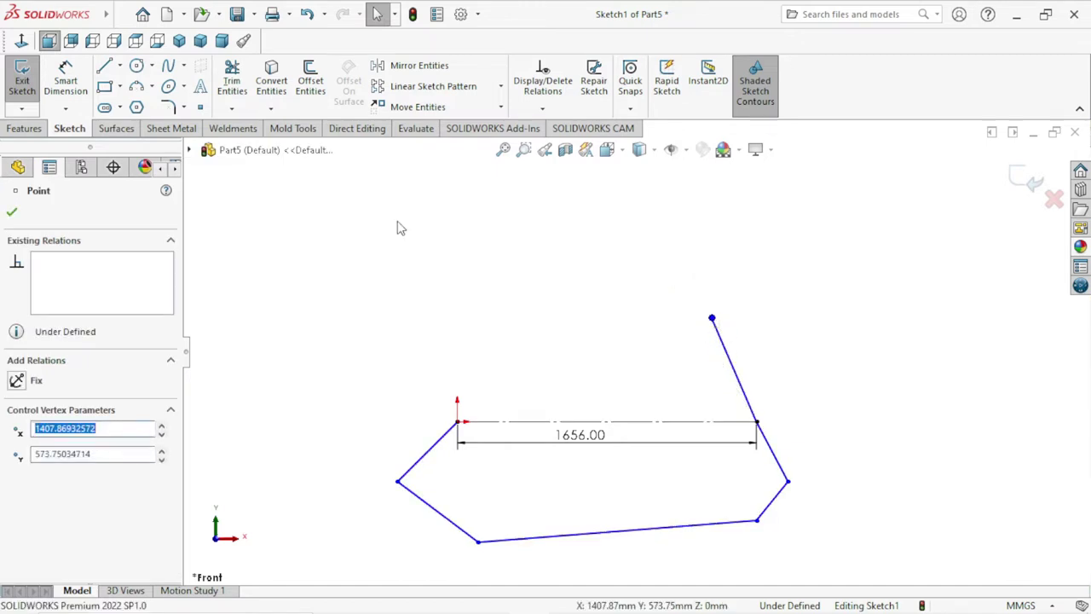
click(136, 86)
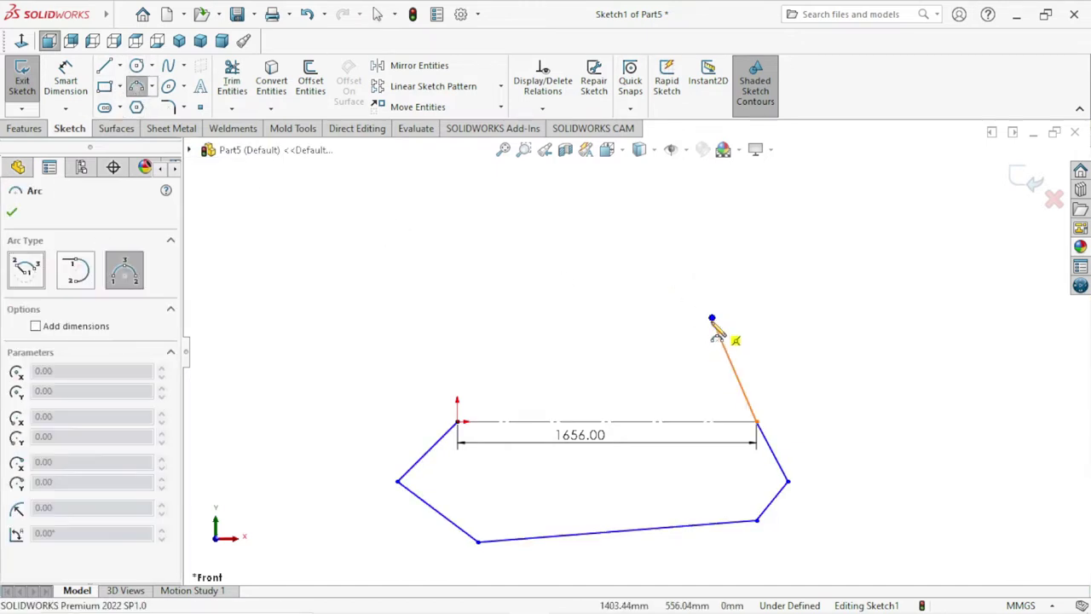
click(711, 318)
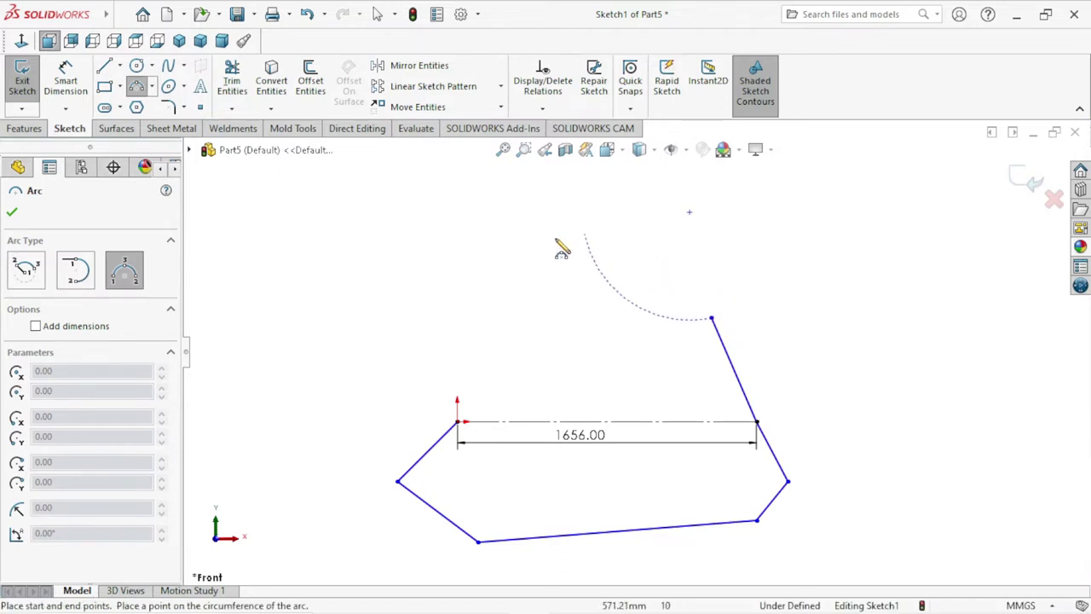
click(520, 240)
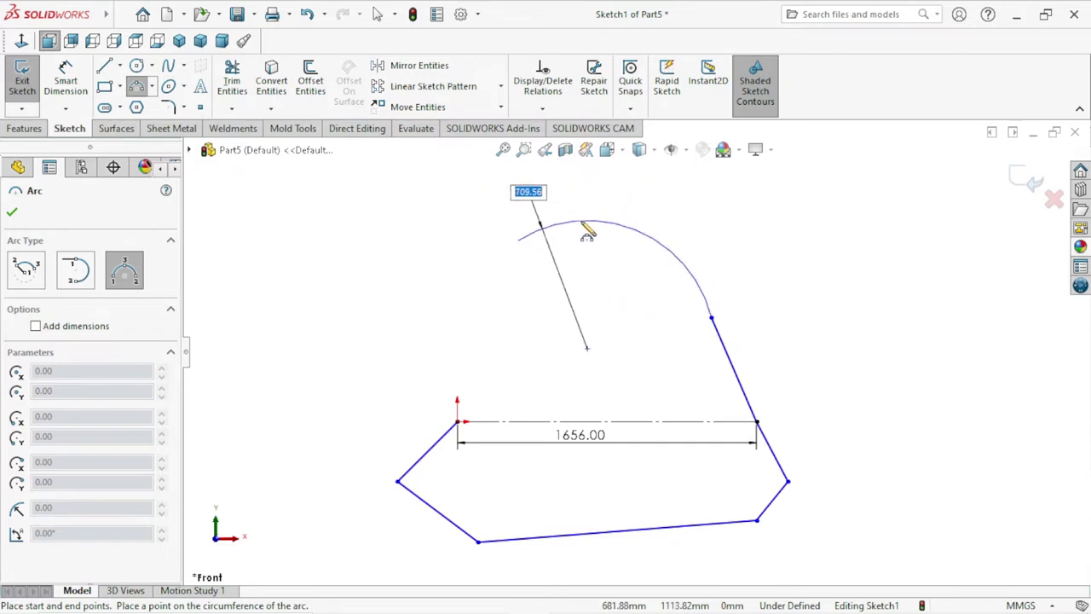
click(585, 225)
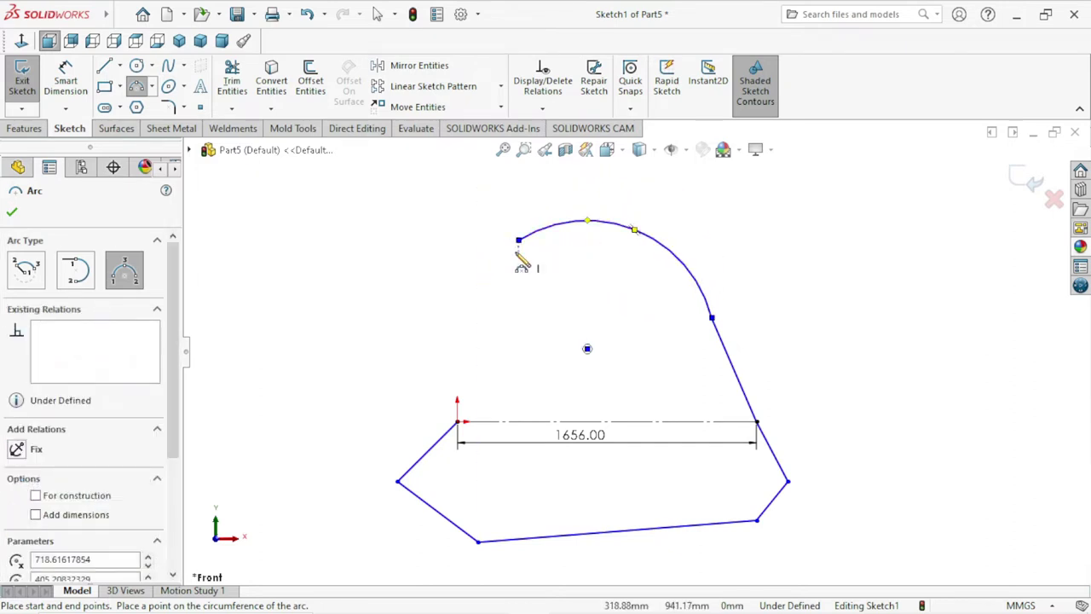
Pull the arc's free end down and to the left.
right_click(328, 268)
click(373, 275)
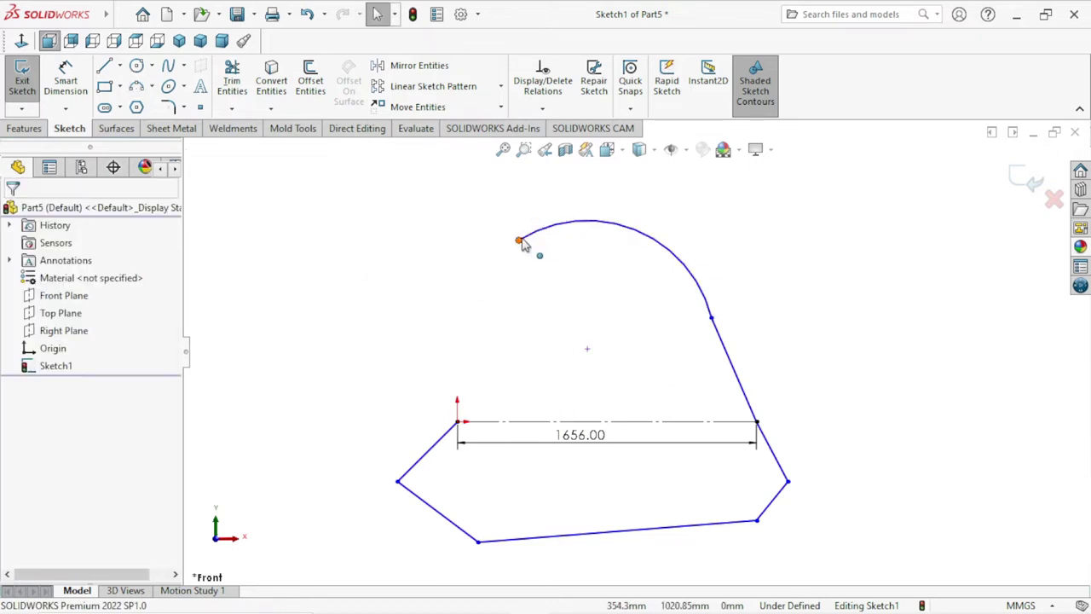
drag(522, 242, 477, 284)
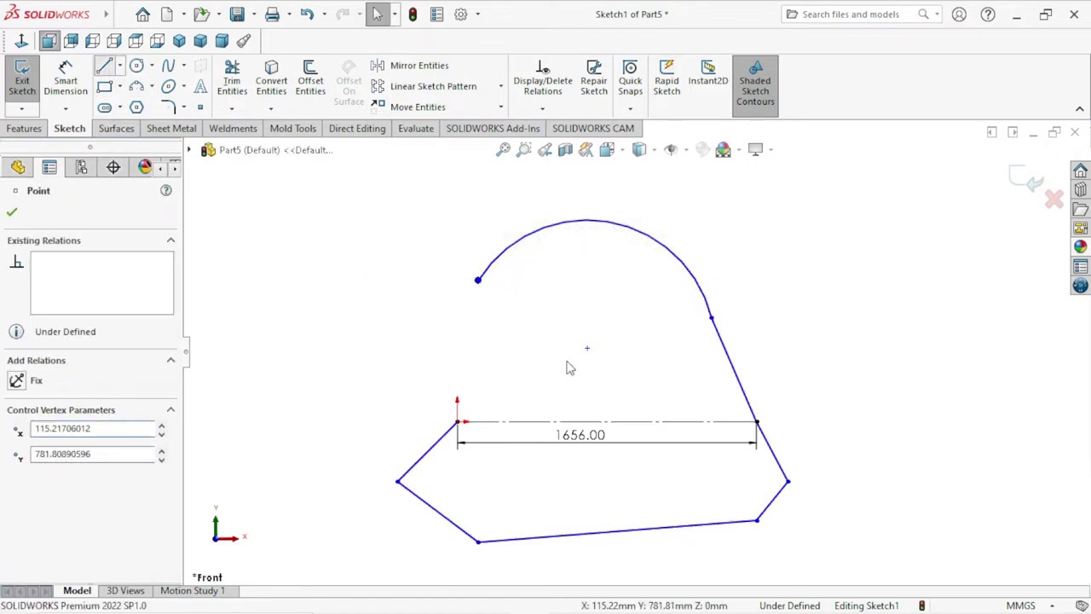
key(l)
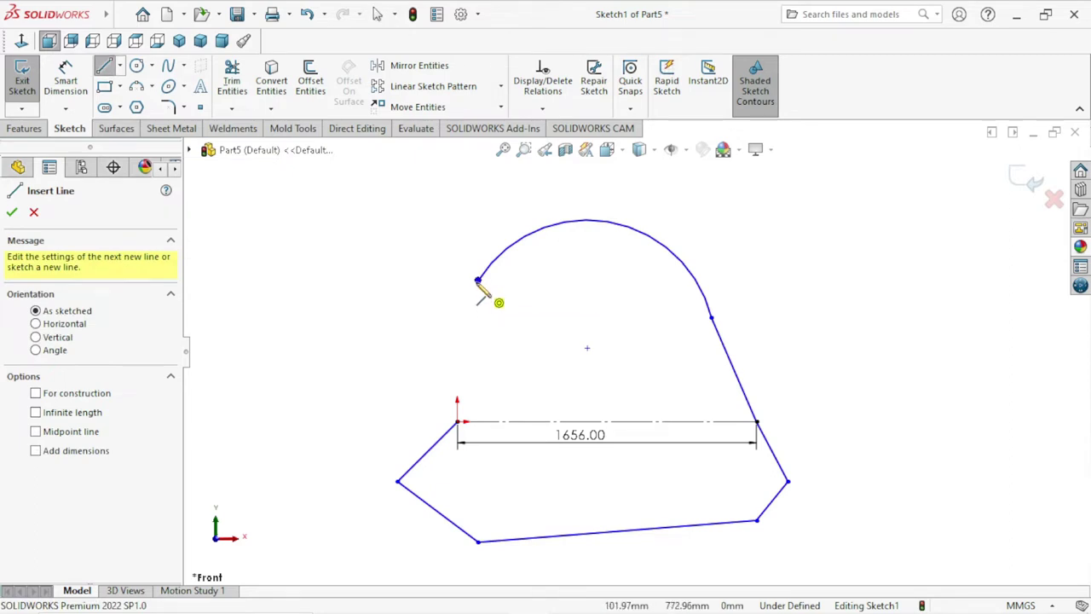
Close the profile with a line from the arc's free end down to the origin.
click(478, 280)
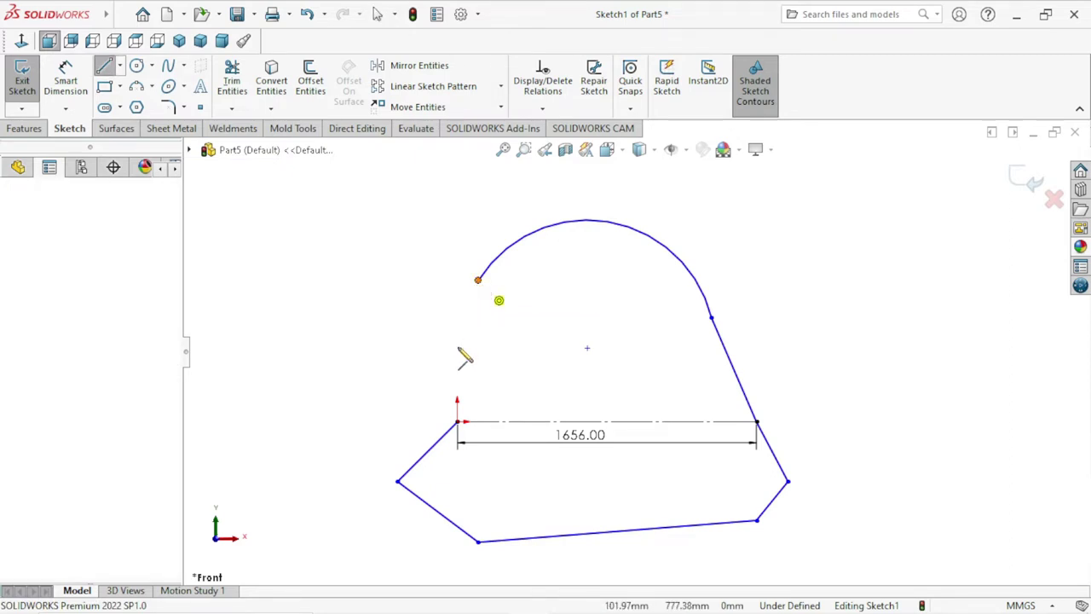
click(457, 421)
right_click(531, 369)
click(546, 368)
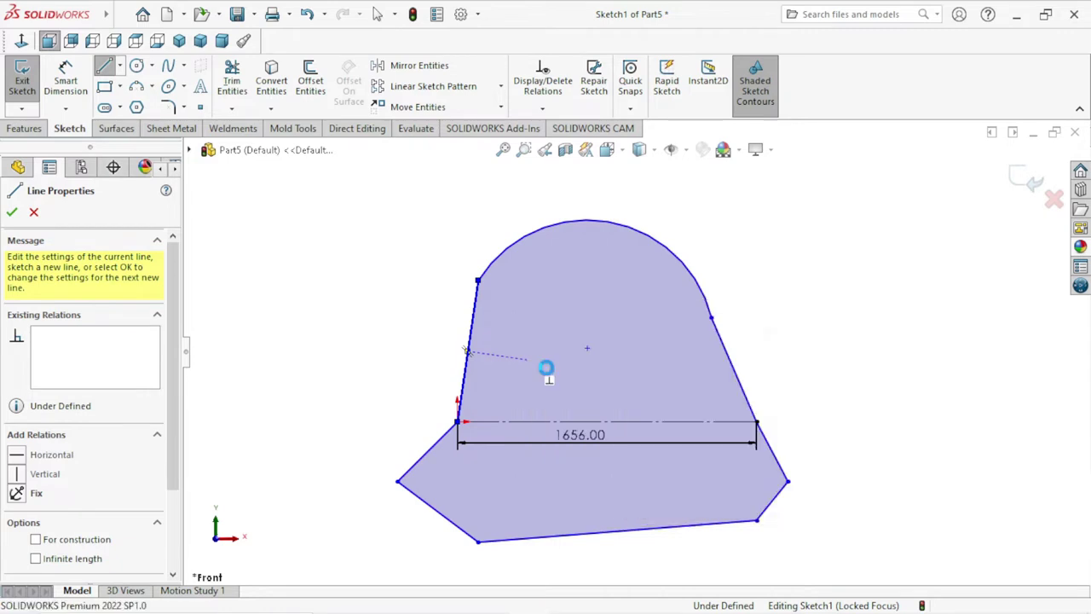
scroll(500, 476, up, 3)
scroll(518, 463, down, 2)
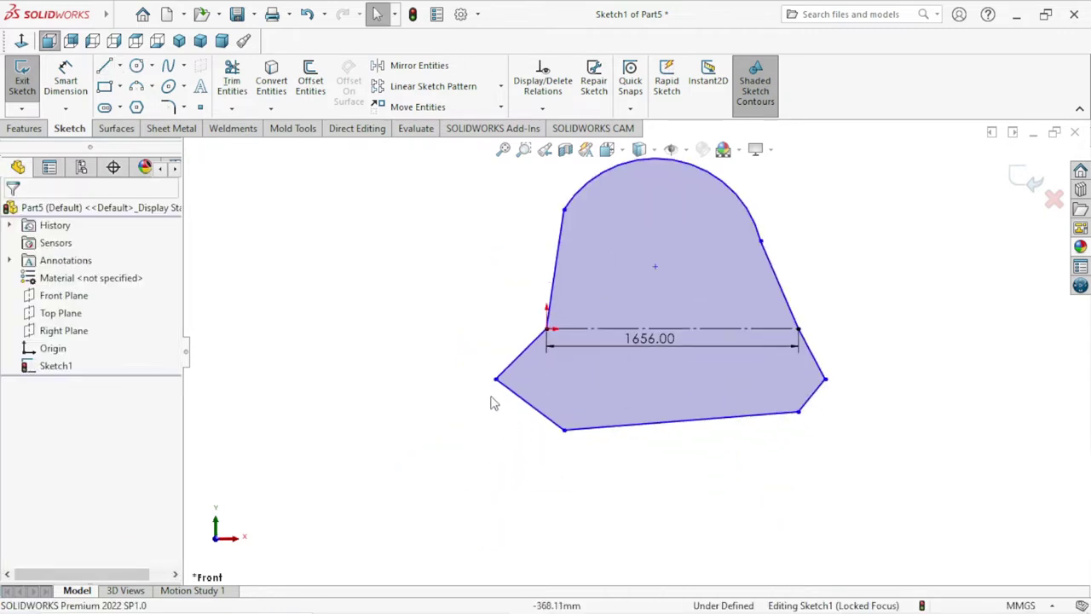
Drag the lower-left and lower-right corner points of the profile inward.
drag(496, 380, 537, 399)
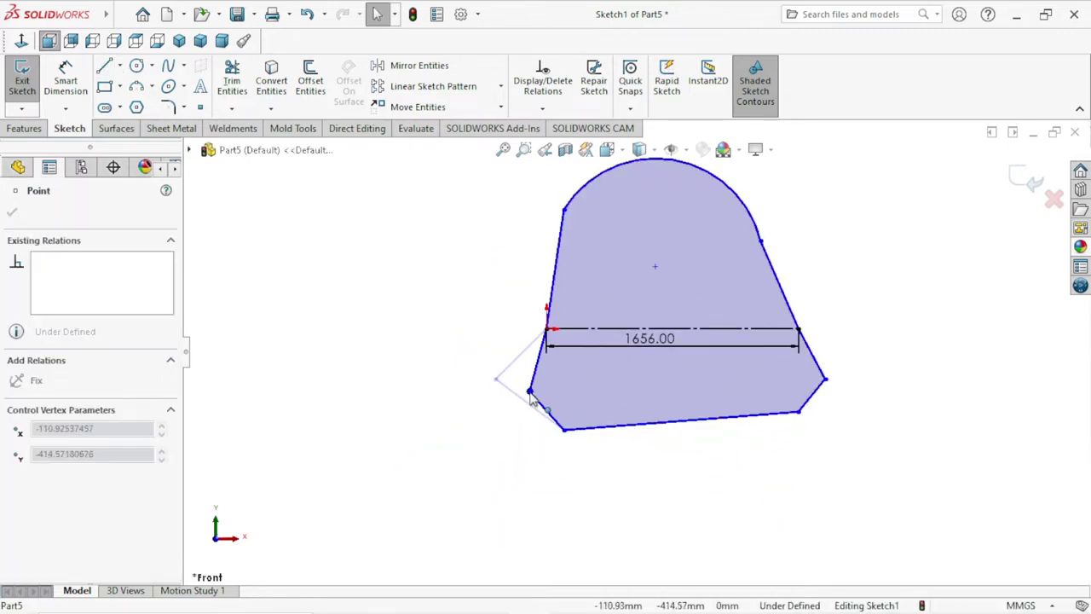
click(676, 480)
scroll(825, 365, down, 1)
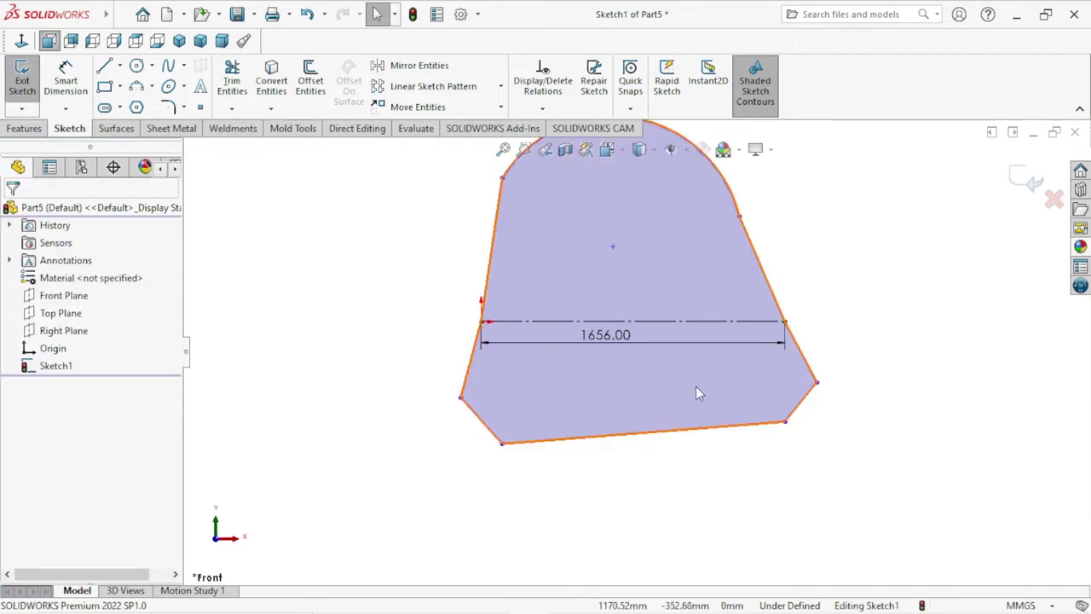
key(z)
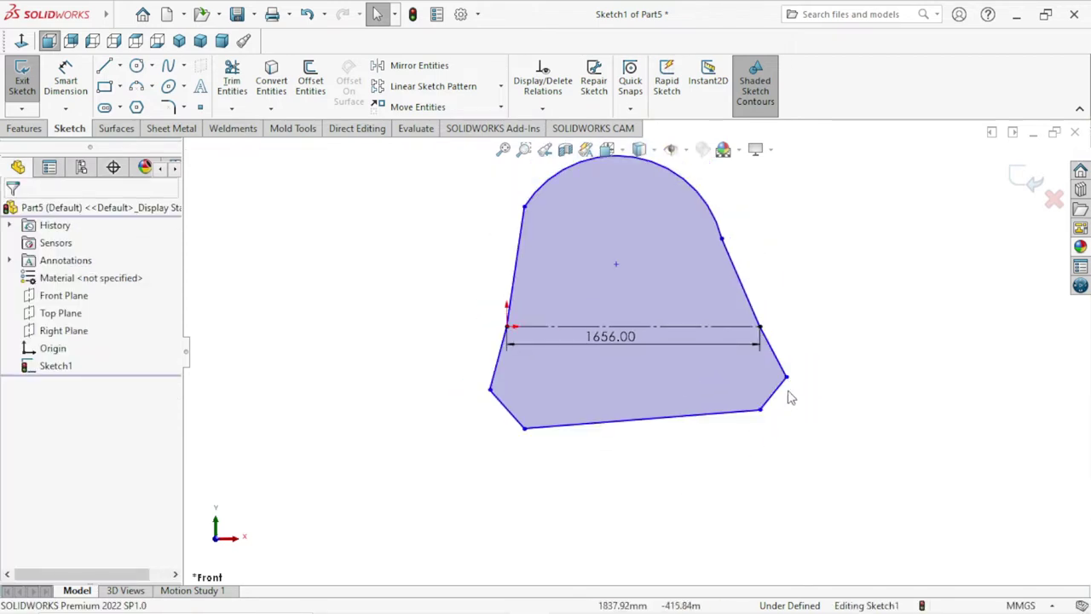
click(786, 379)
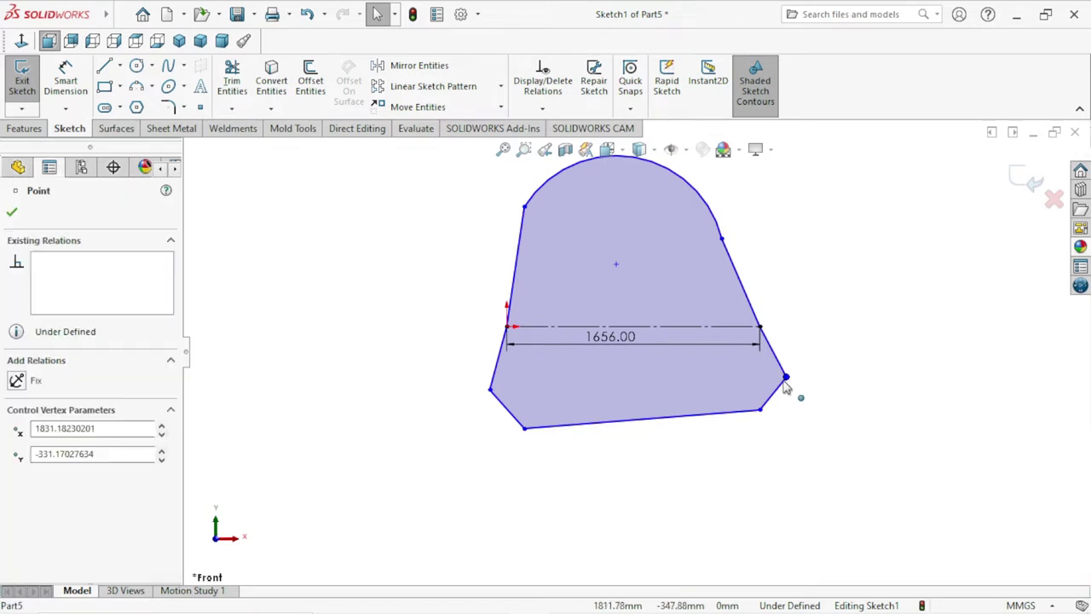
drag(776, 385, 769, 386)
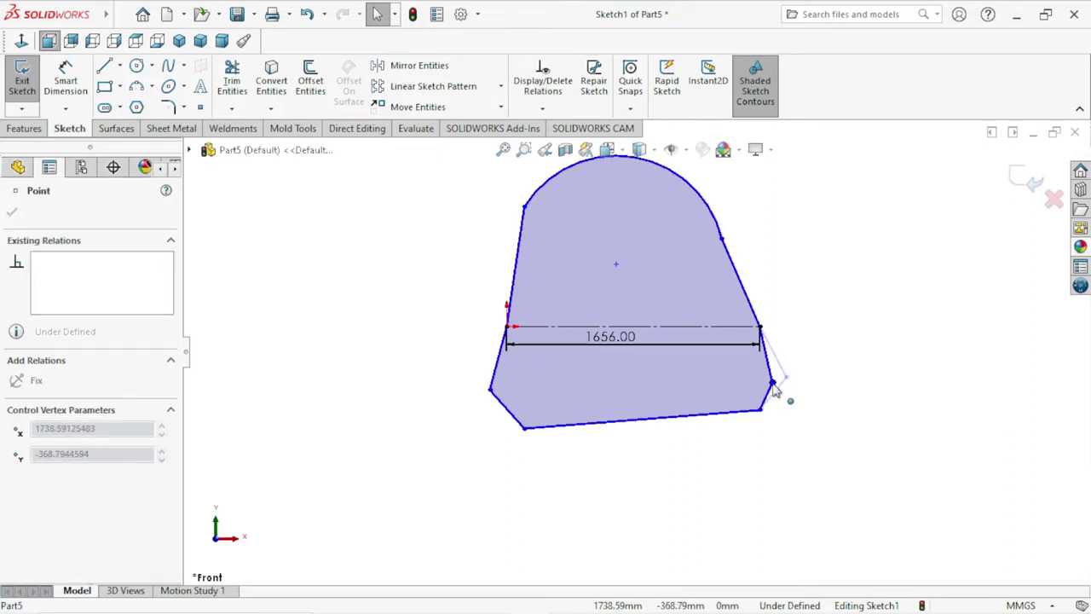
click(864, 463)
scroll(737, 248, down, 3)
scroll(750, 281, up, 1)
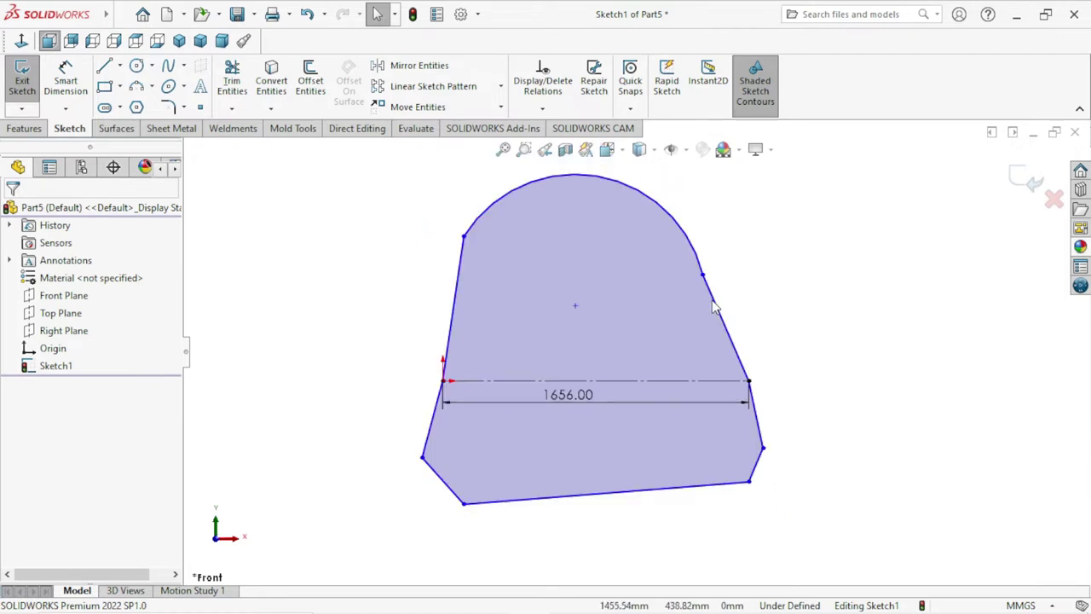
Make the two right-side lines collinear and pull the top arc downward.
click(760, 416)
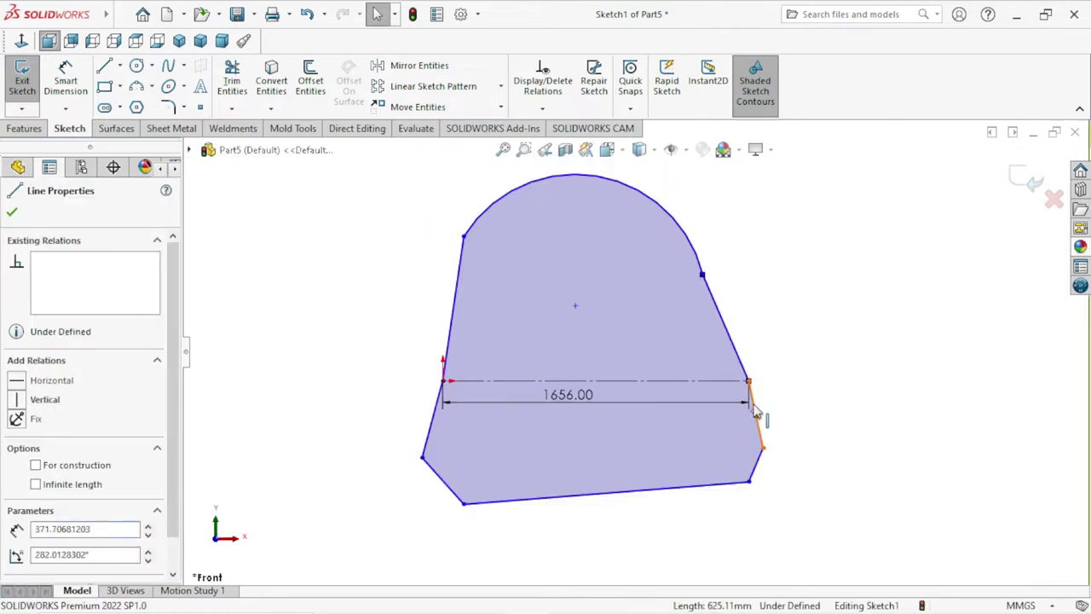
ctrl+click(740, 362)
click(846, 338)
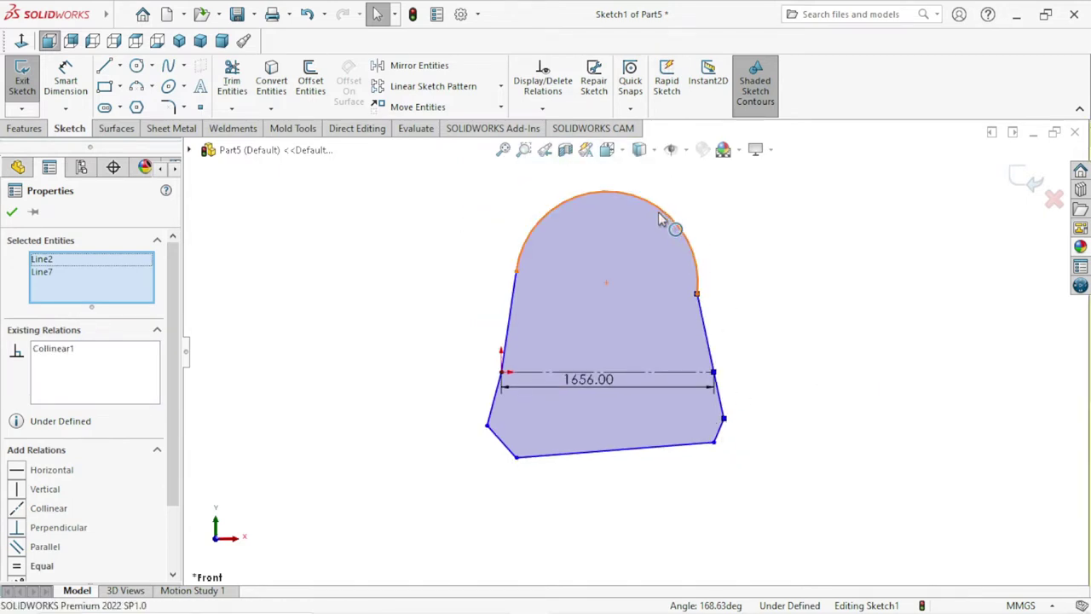
click(669, 223)
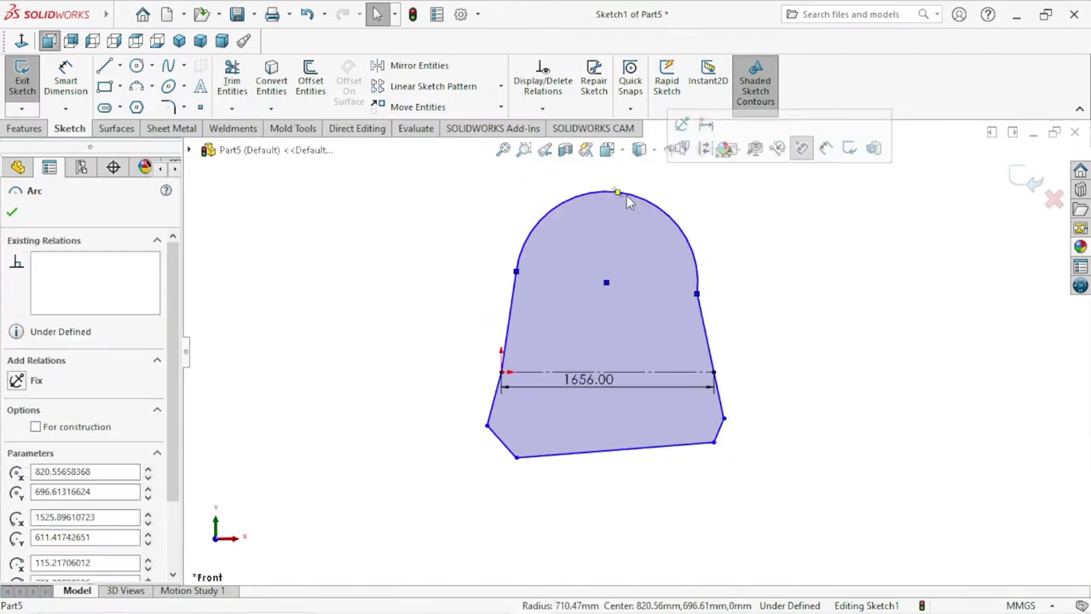
mouse_move(620, 195)
mouse_down()
mouse_move(612, 221)
mouse_move(603, 213)
mouse_up()
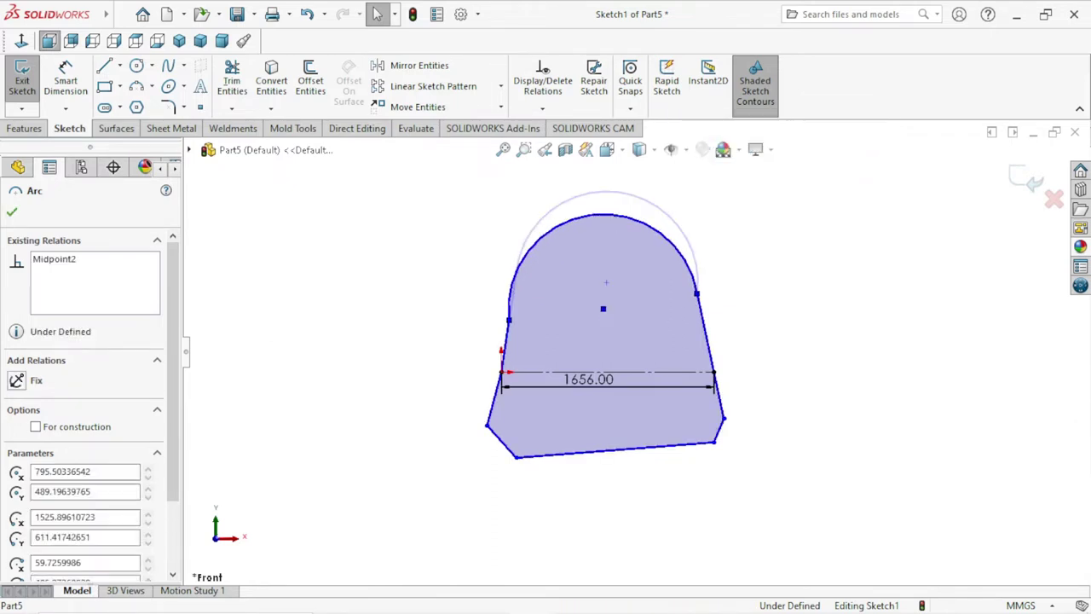
click(794, 298)
scroll(516, 345, down, 3)
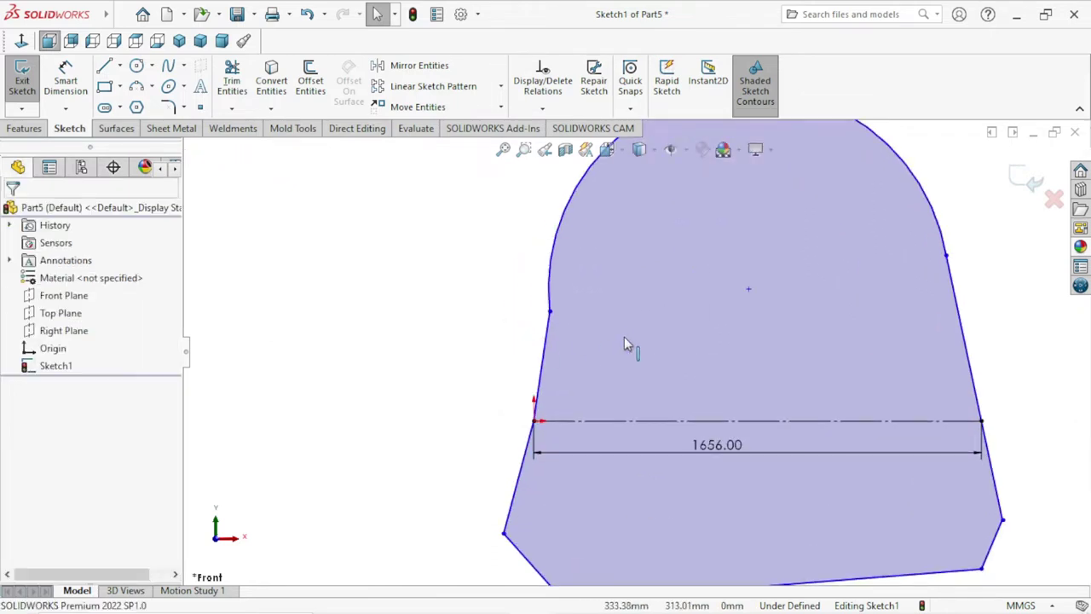
Make the two left-side lines collinear and reshape the top arc.
click(540, 399)
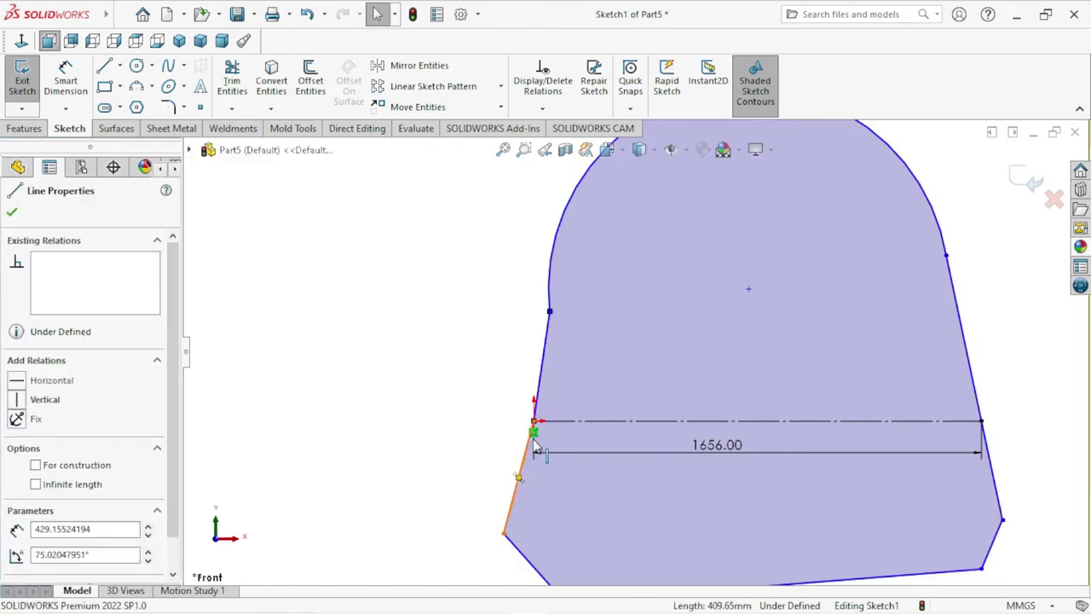
ctrl+click(542, 379)
click(621, 384)
scroll(602, 477, up, 3)
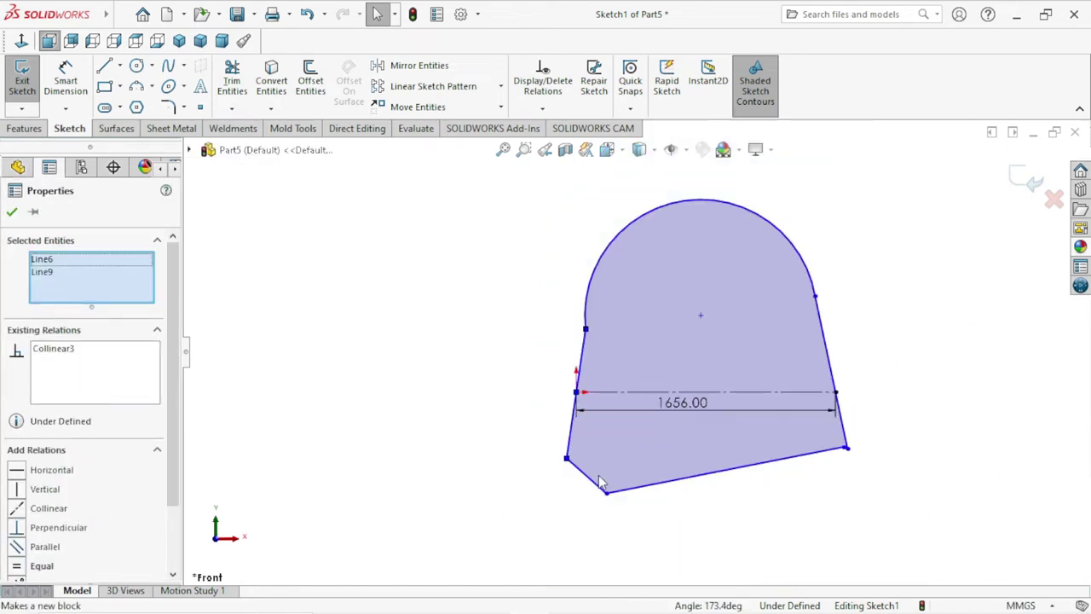
scroll(791, 433, down, 1)
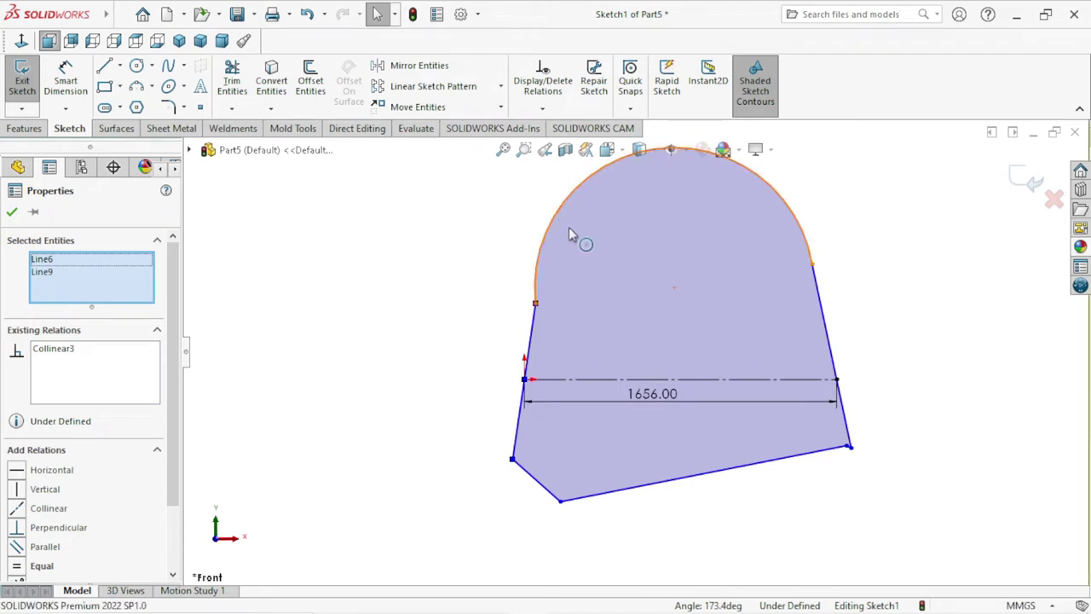
click(573, 204)
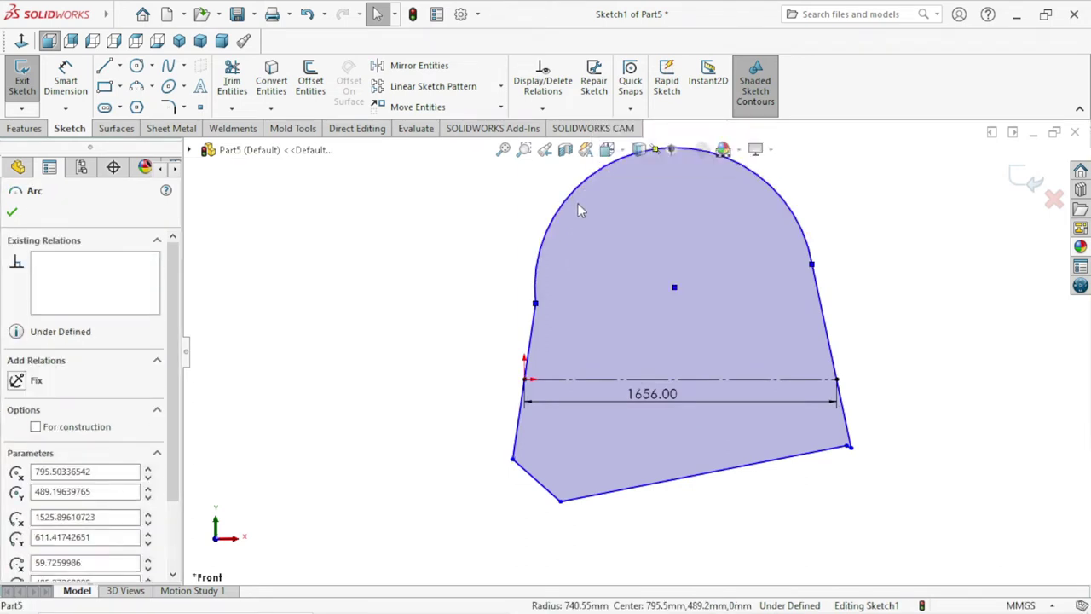
drag(582, 211, 610, 203)
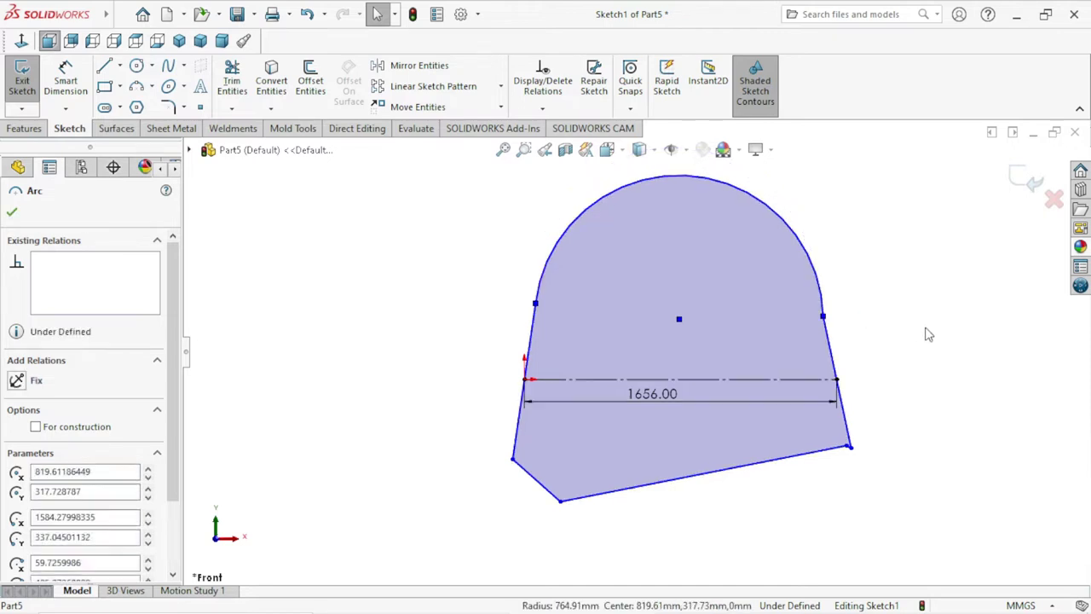
click(926, 333)
scroll(792, 346, up, 2)
scroll(666, 286, down, 1)
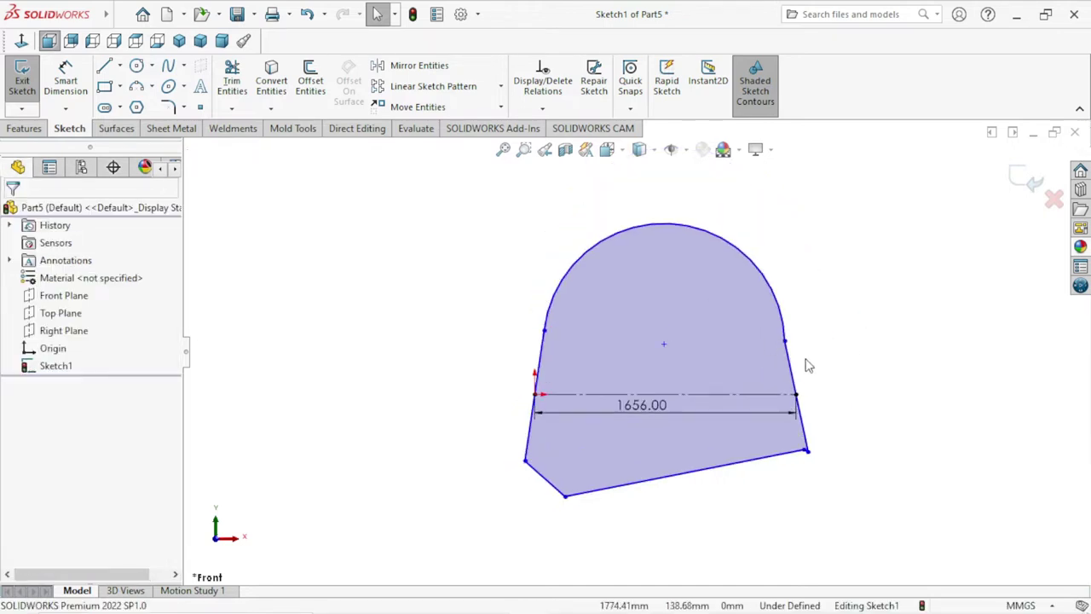
scroll(731, 348, up, 2)
scroll(823, 390, down, 1)
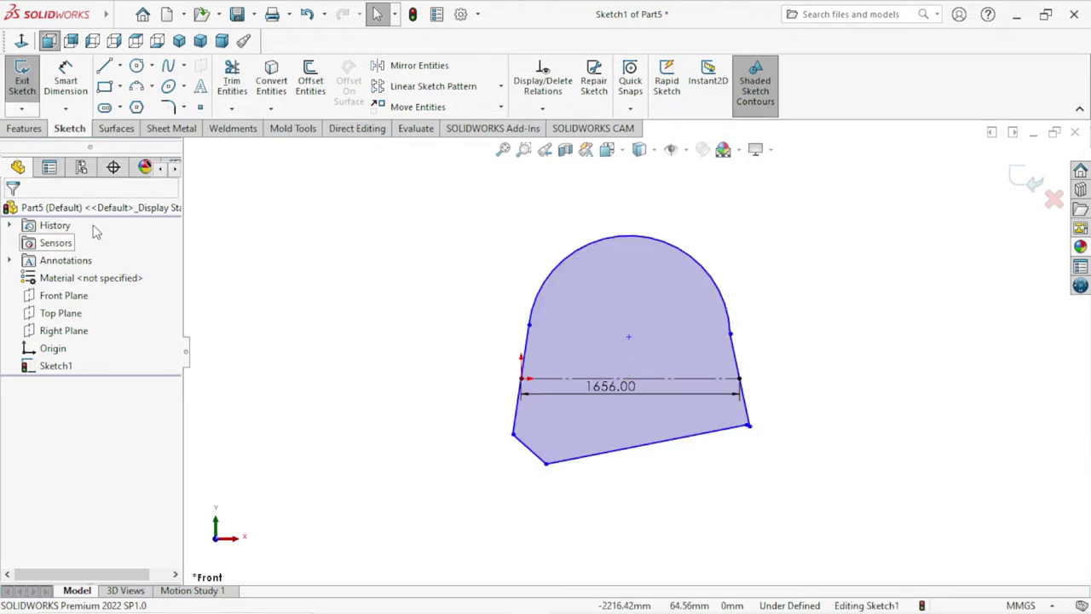
Drag the lower-right profile corner down and left to form a short extra edge.
click(75, 90)
scroll(706, 463, down, 2)
scroll(691, 375, up, 1)
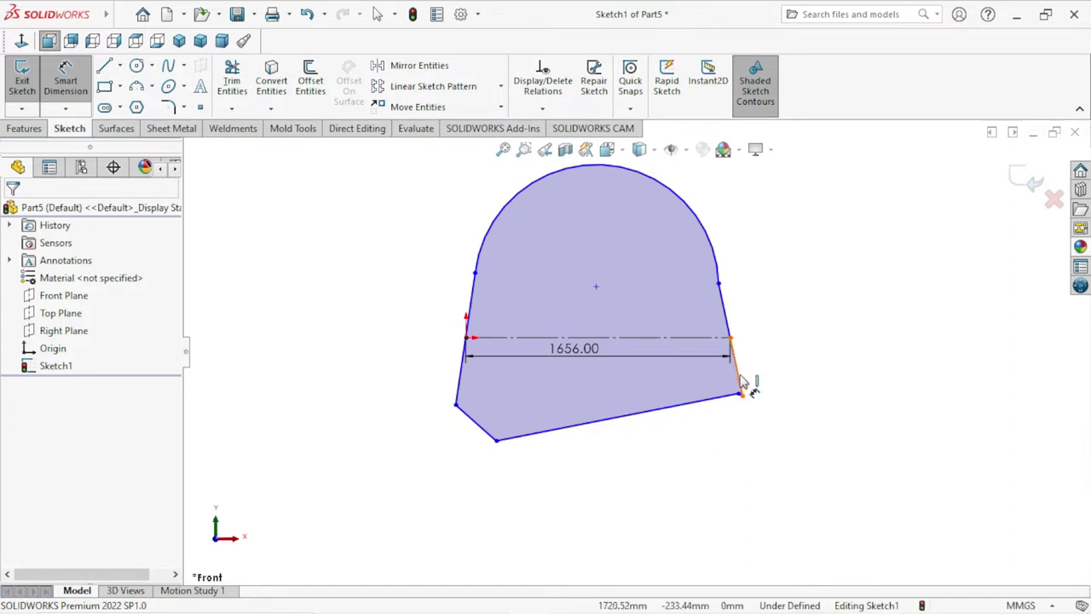
scroll(755, 392, down, 2)
scroll(751, 395, down, 1)
right_click(779, 369)
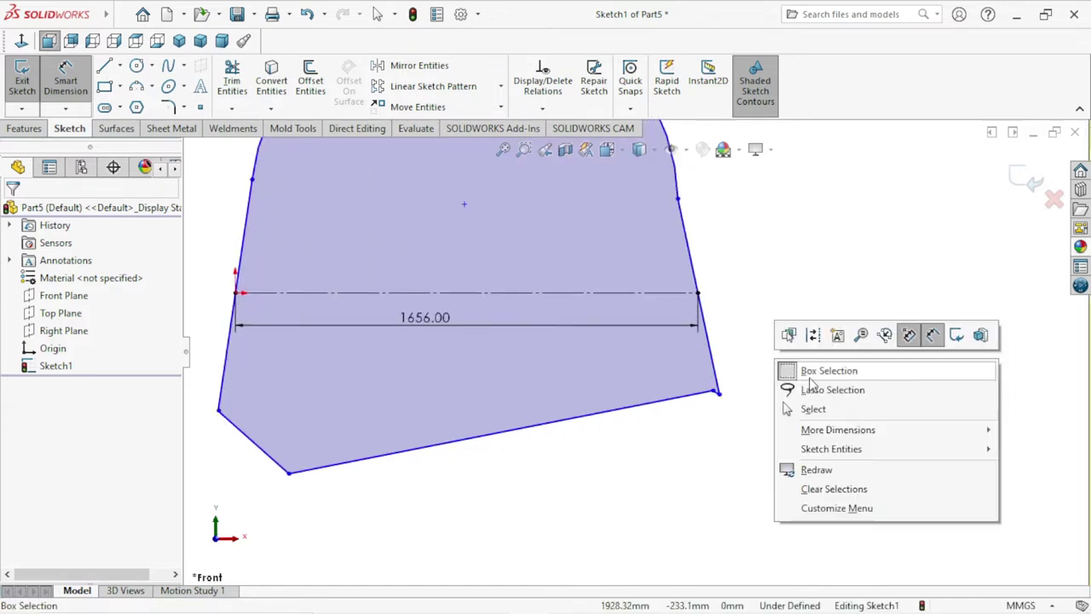
key(Escape)
key(Escape)
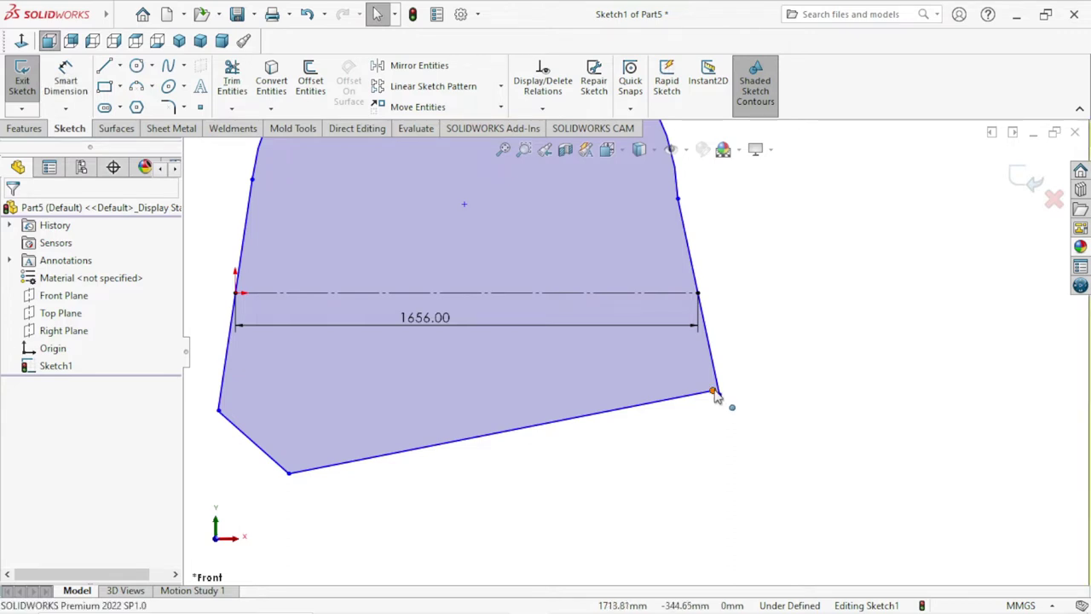
drag(715, 392, 684, 423)
click(722, 482)
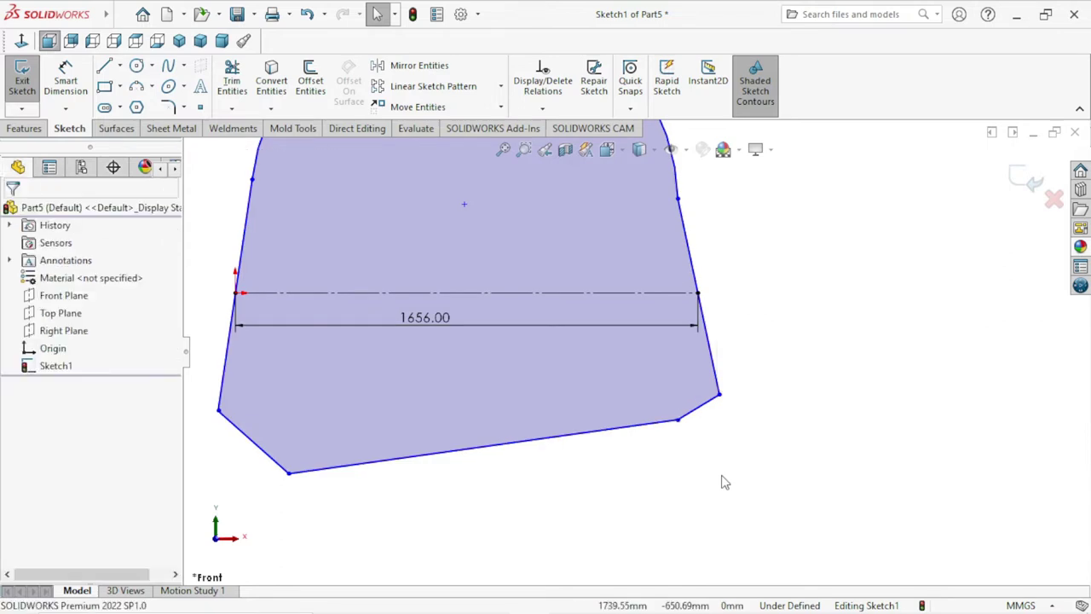
scroll(654, 395, down, 3)
scroll(715, 260, up, 4)
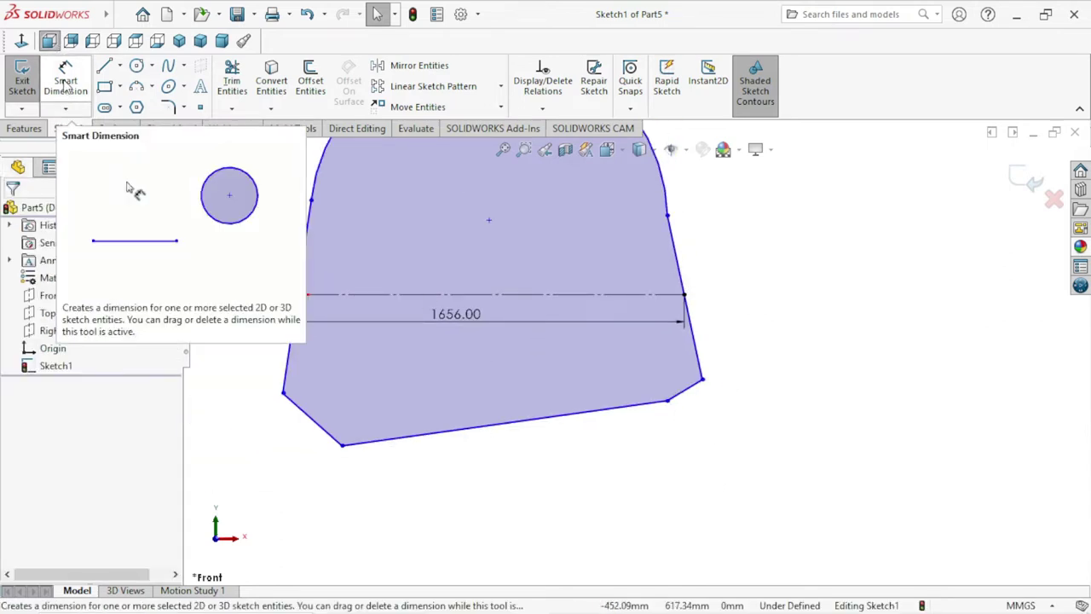
Dimension the right edge at 72° to the centre line and 80° to the short lower edge.
click(66, 85)
click(678, 267)
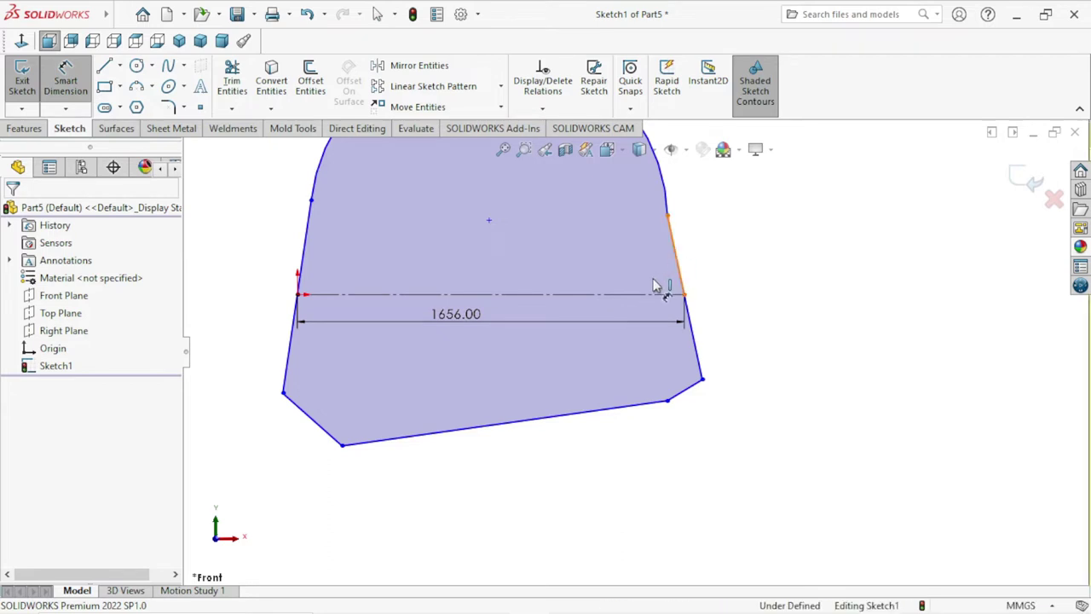
click(657, 294)
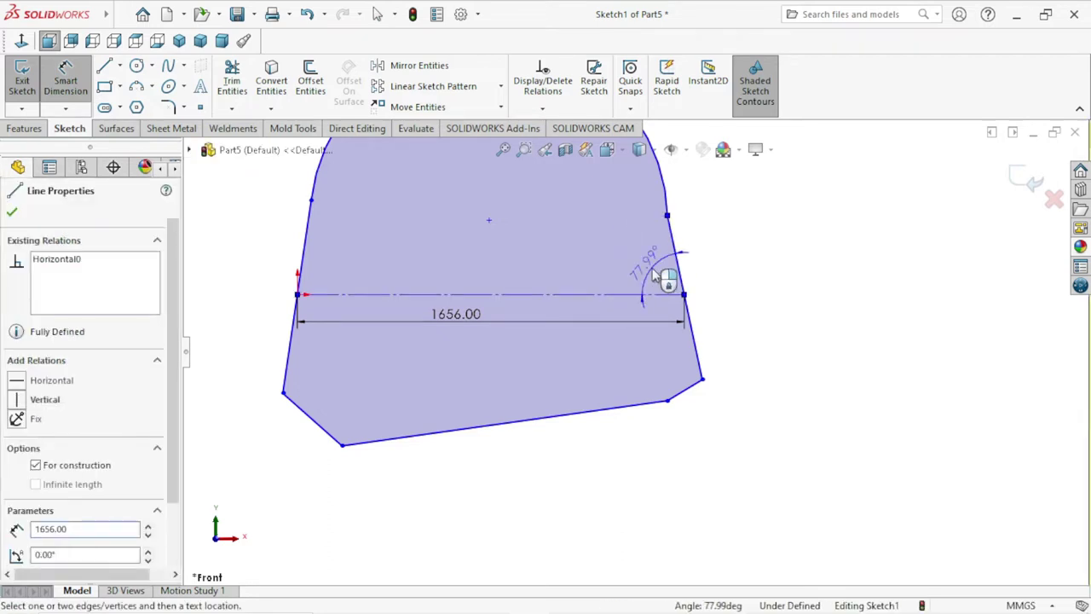
click(653, 281)
text(72)
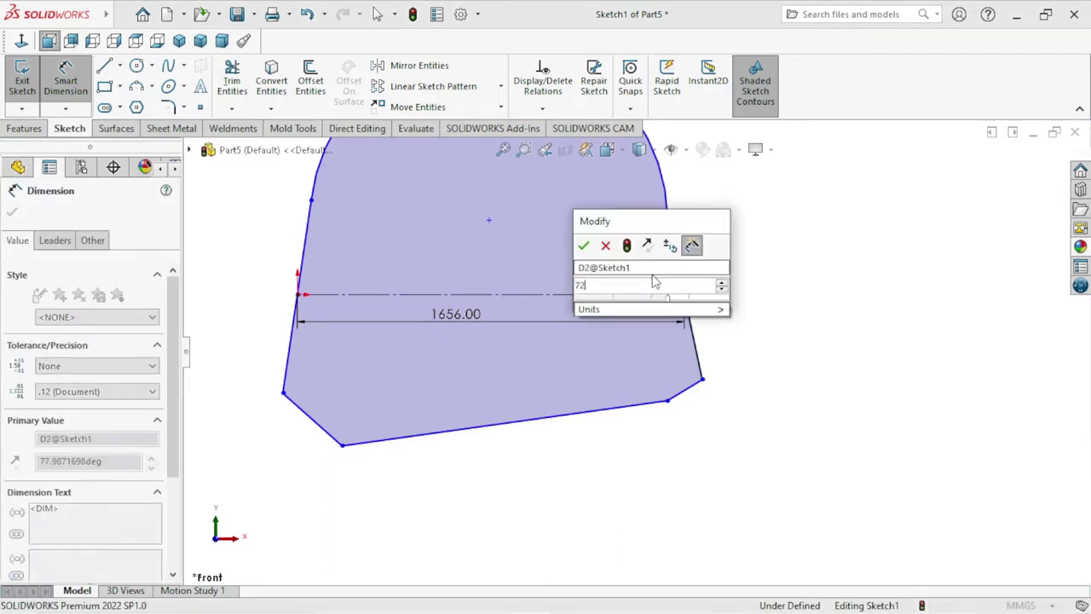
click(583, 244)
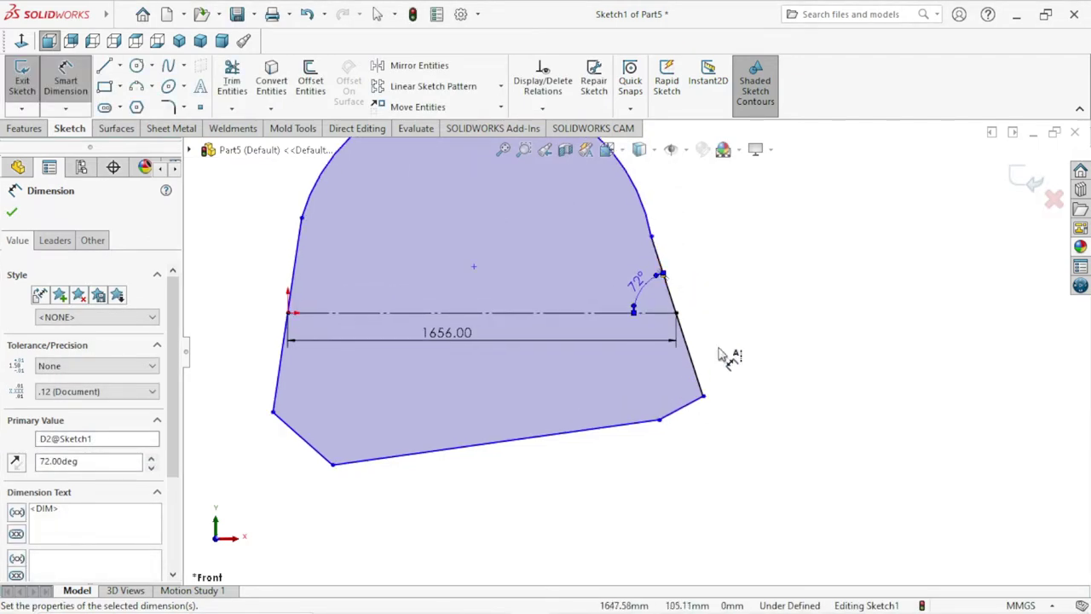
click(697, 379)
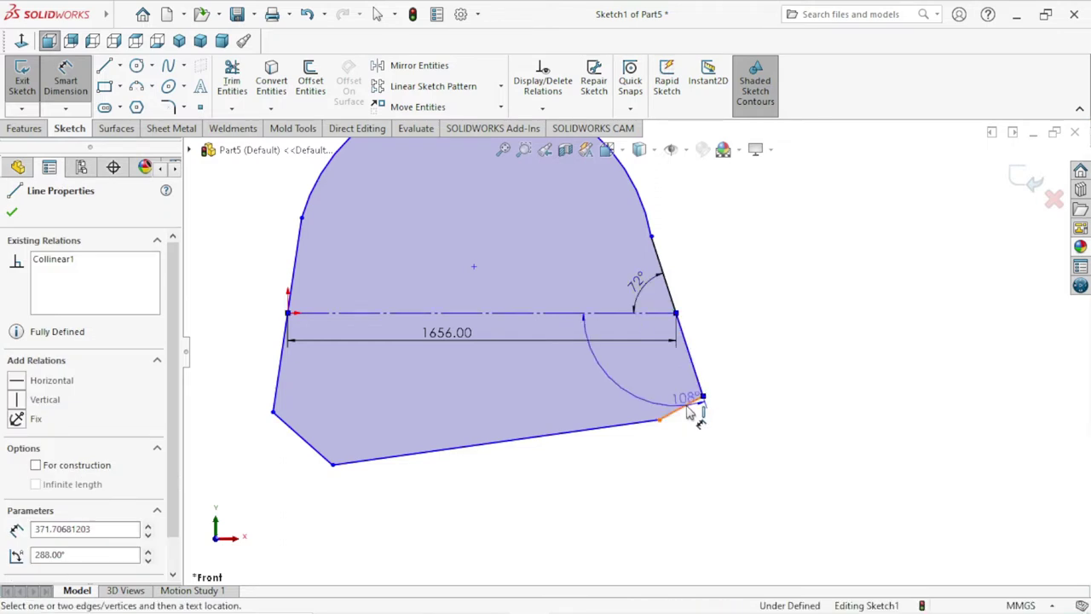
click(688, 411)
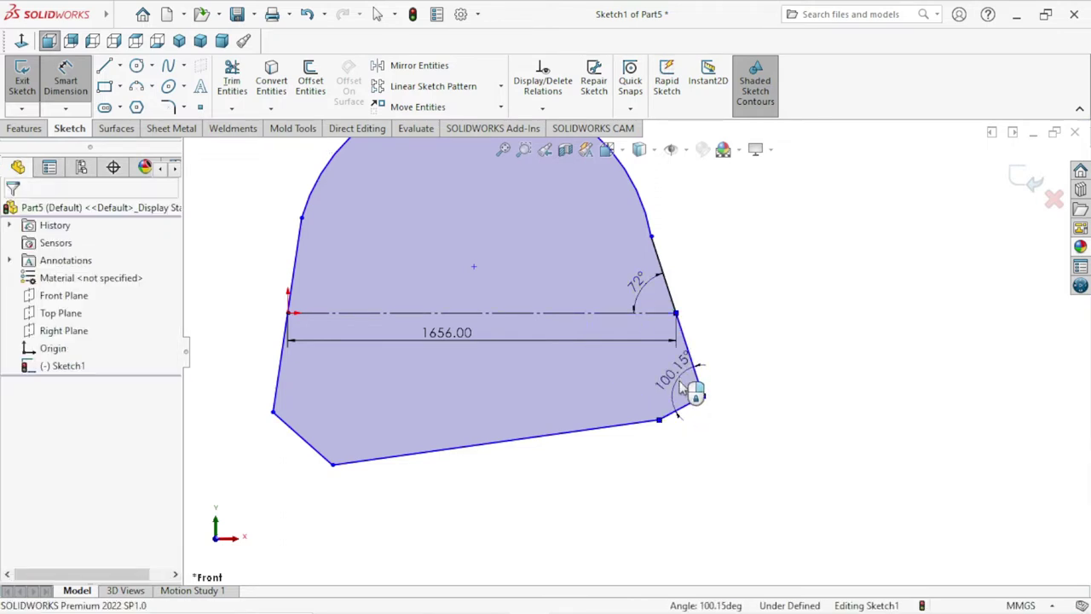
click(680, 385)
text(80)
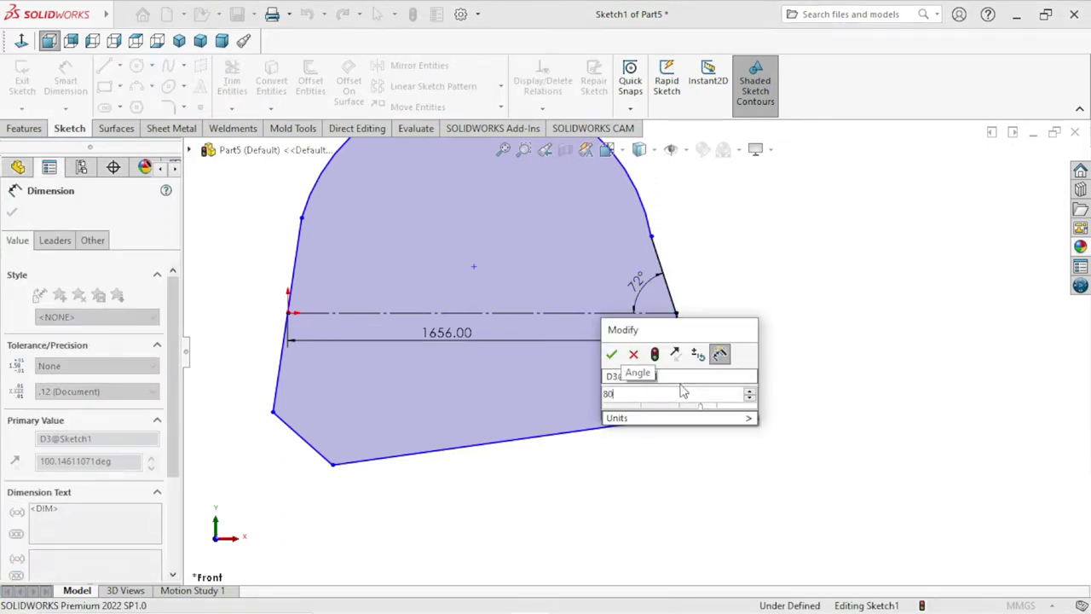
click(611, 357)
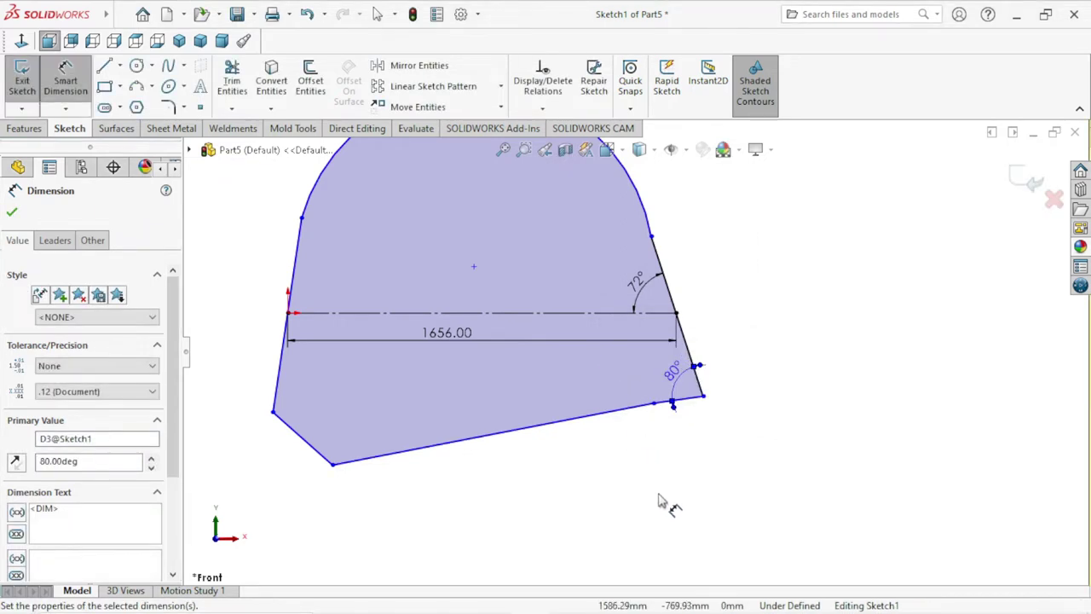
Dimension the short lower-right edge to a length of 232.
ctrl+middle_drag(674, 424, 648, 393)
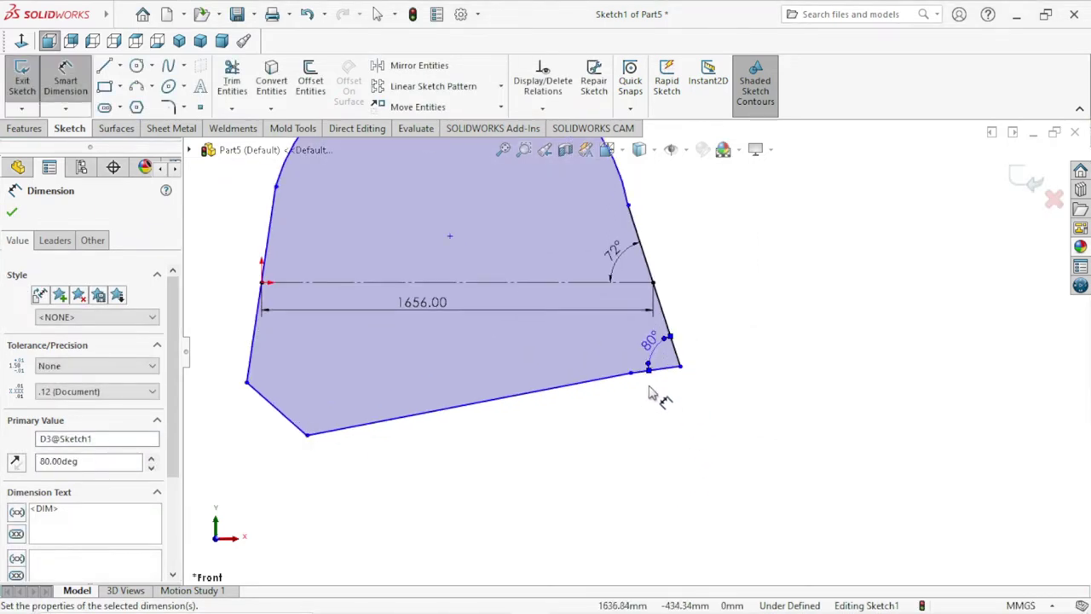
click(646, 371)
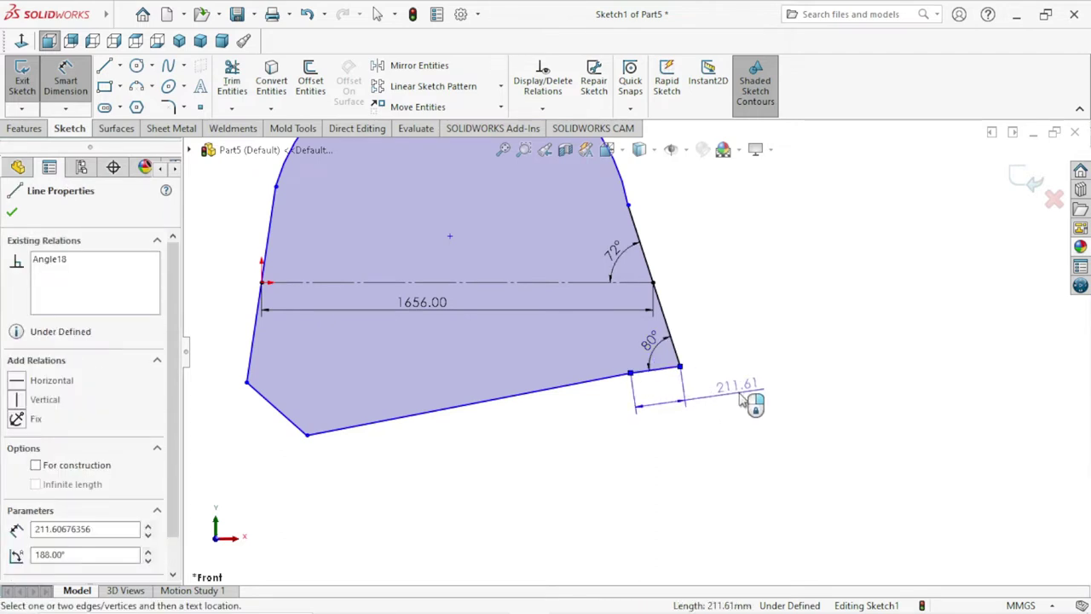
click(741, 401)
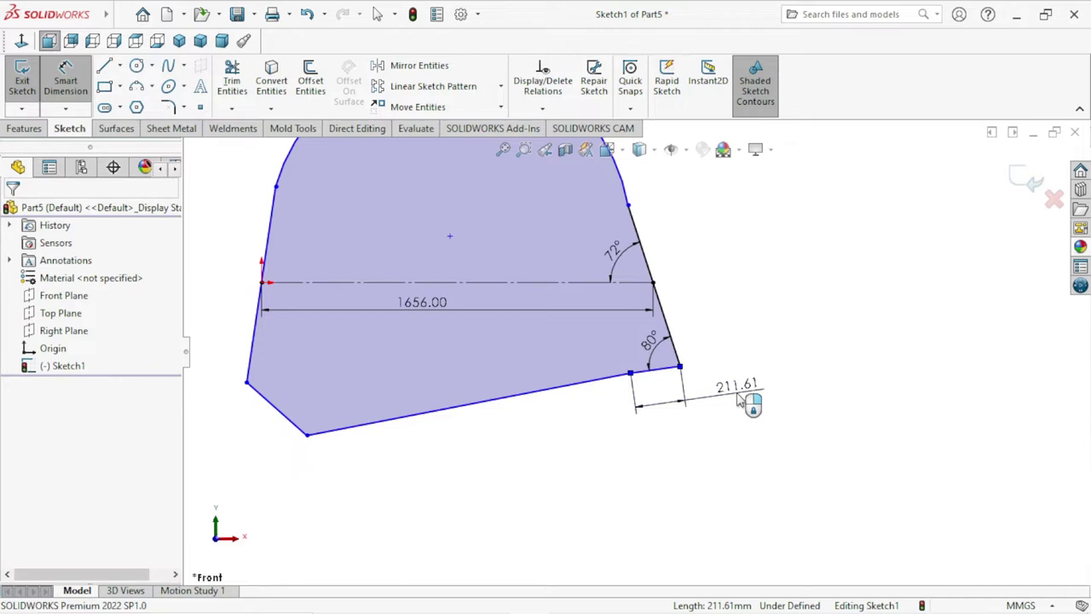
text(232)
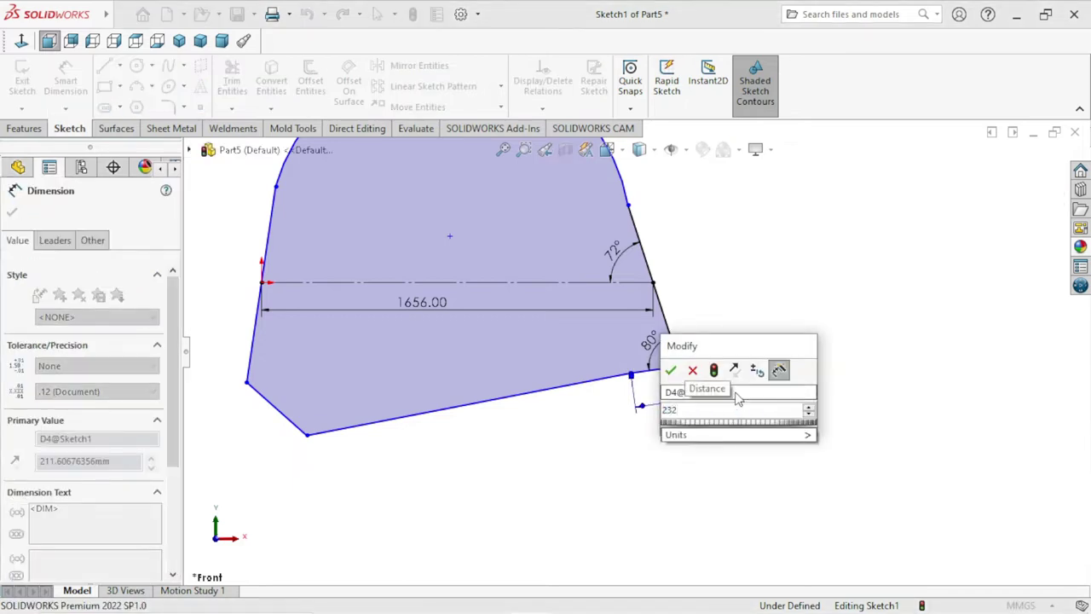
click(674, 371)
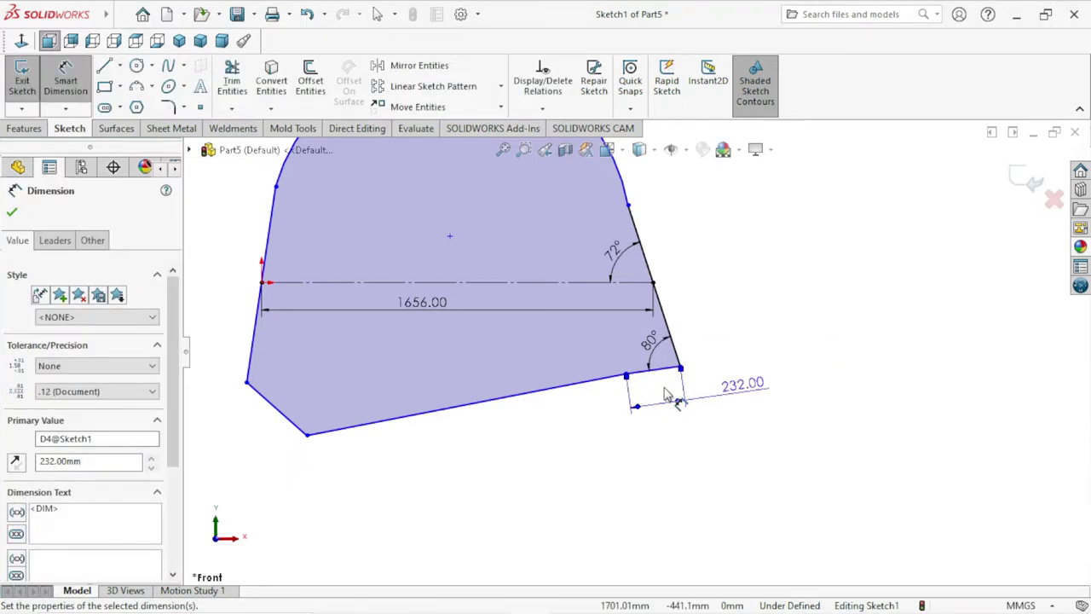
scroll(647, 375, down, 1)
scroll(658, 396, down, 1)
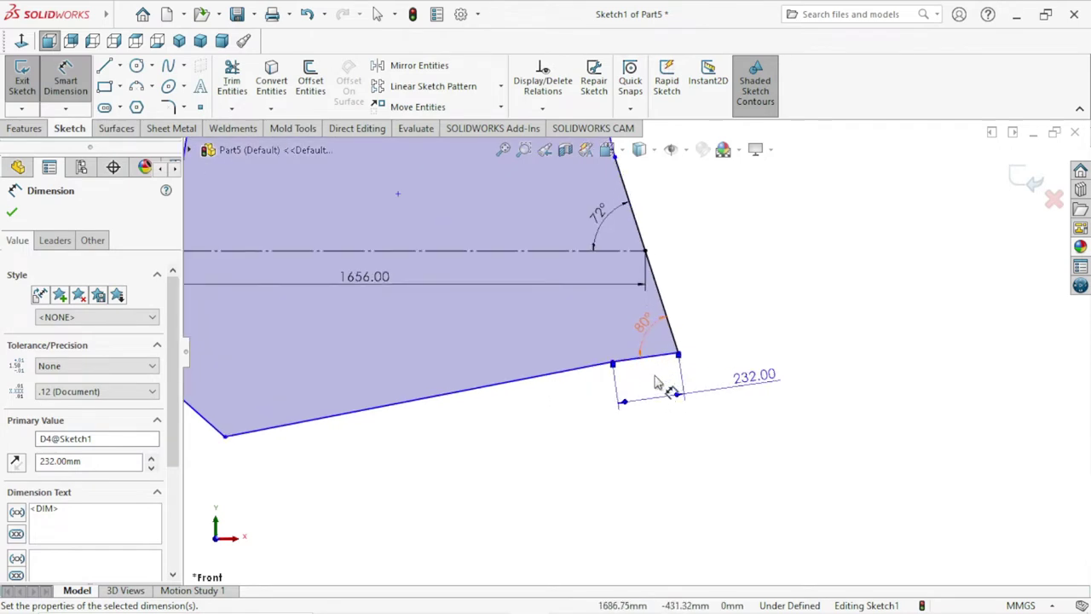
Move the bottom point at the short edge down and raise the lower-left corner point.
click(12, 211)
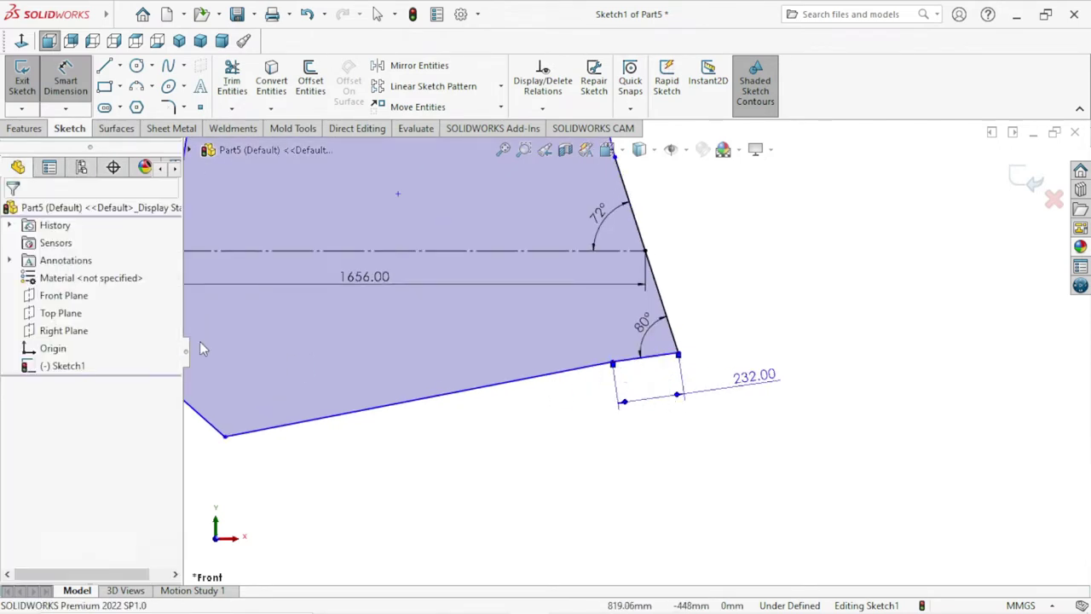
scroll(575, 419, up, 2)
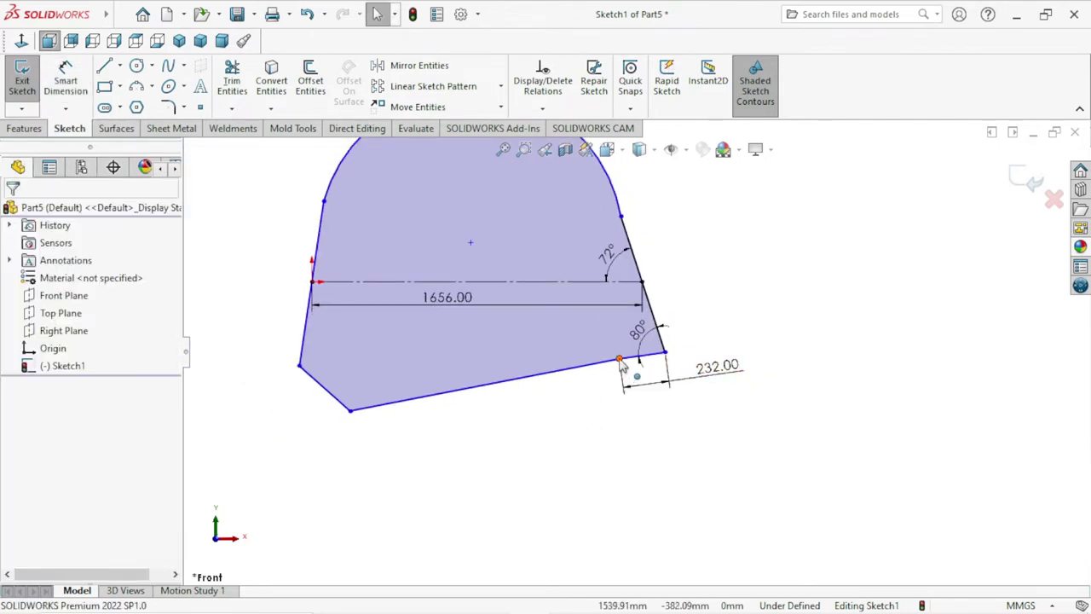
drag(620, 363, 617, 380)
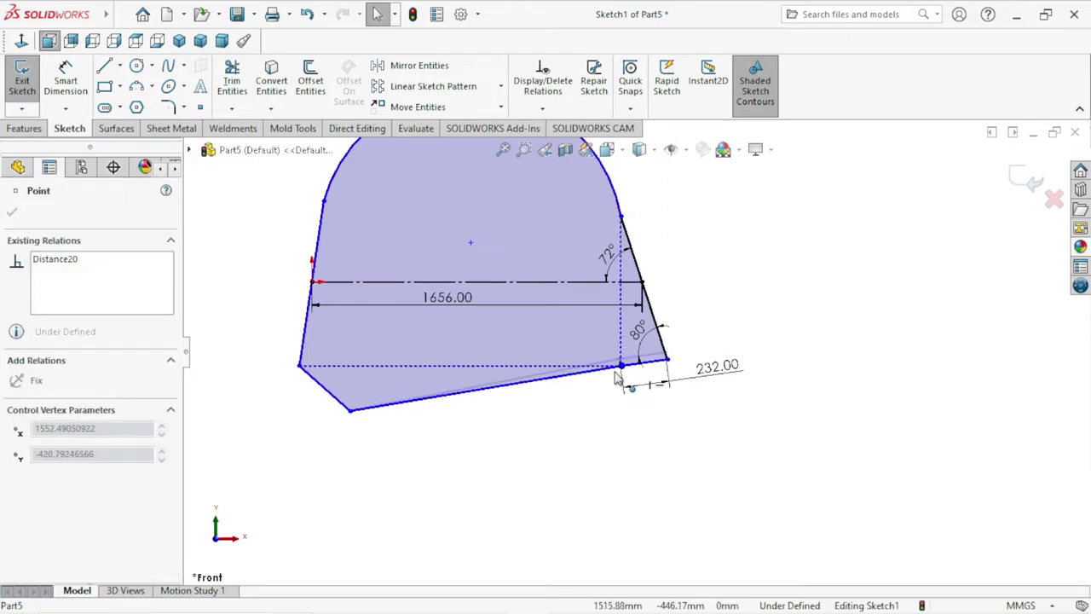
click(634, 450)
scroll(626, 439, up, 2)
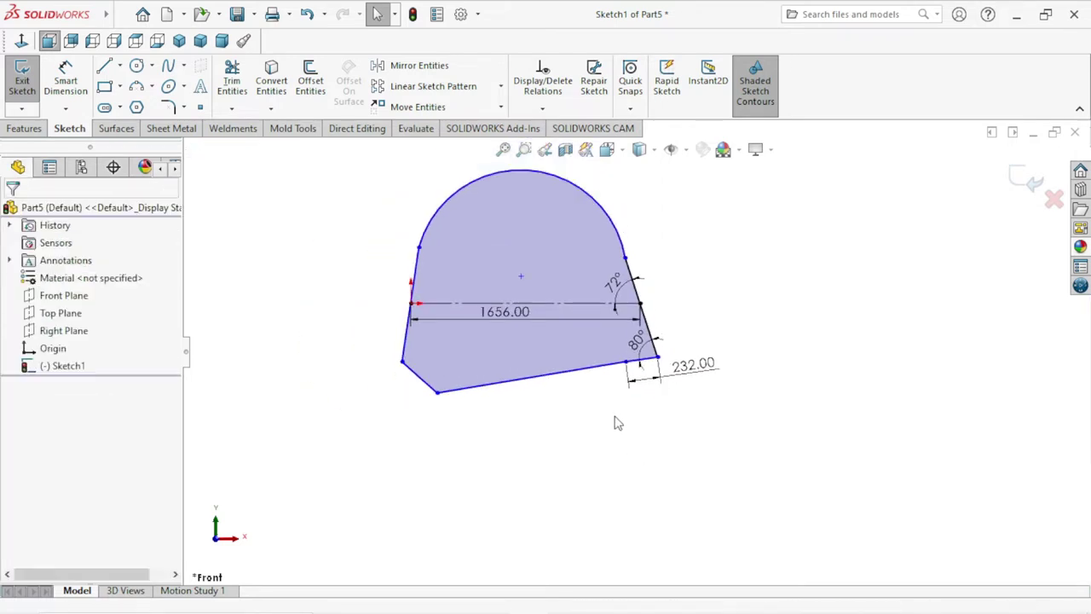
drag(437, 396, 437, 377)
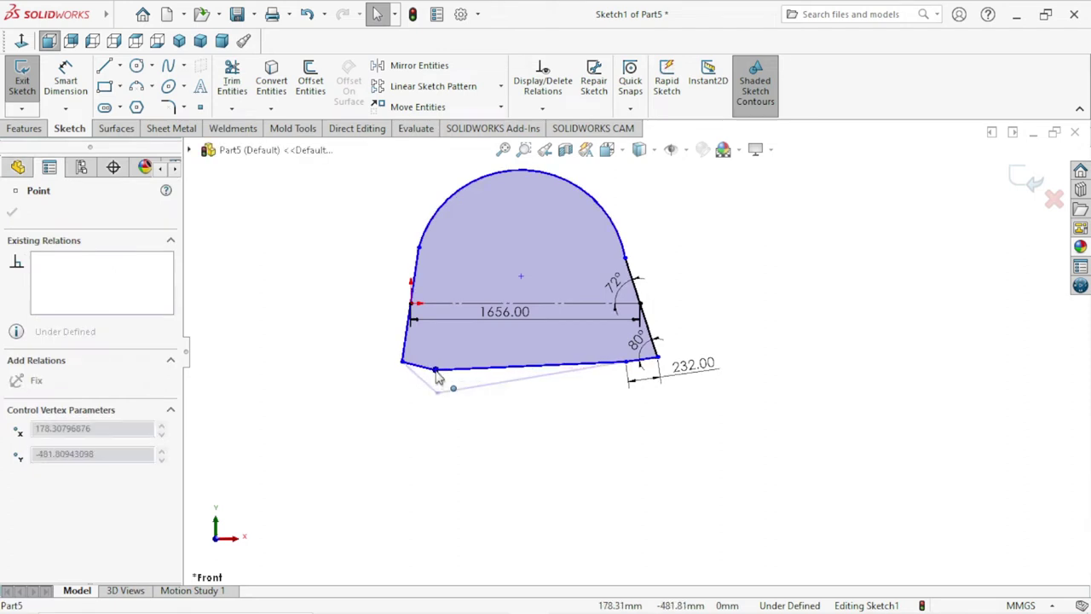
click(495, 446)
Pull the lower-left corner point lower so the bottom edge slopes down toward the left.
scroll(588, 358, up, 2)
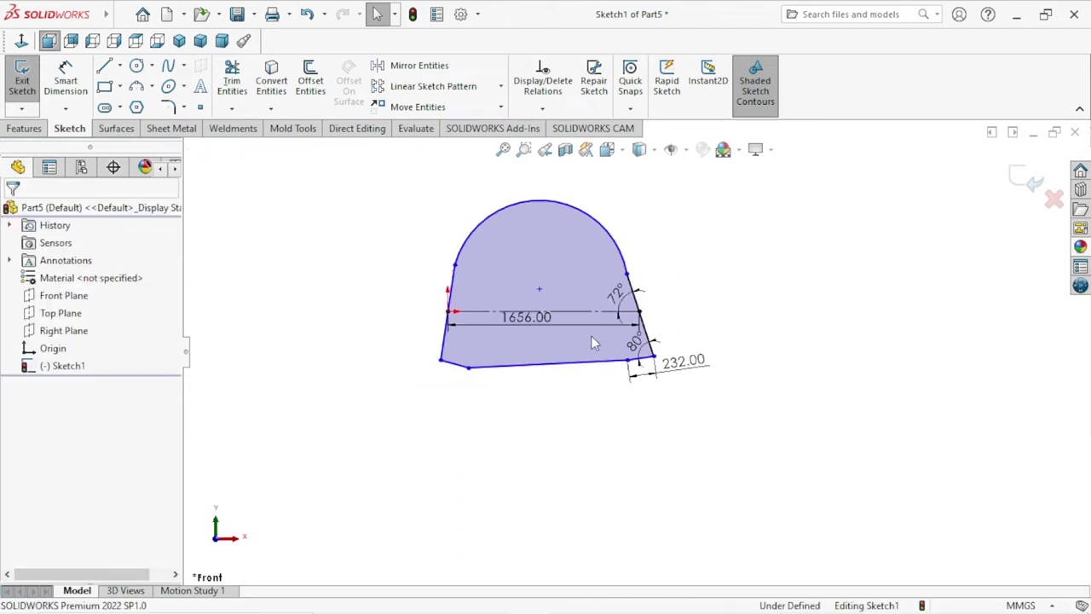
scroll(594, 392, down, 2)
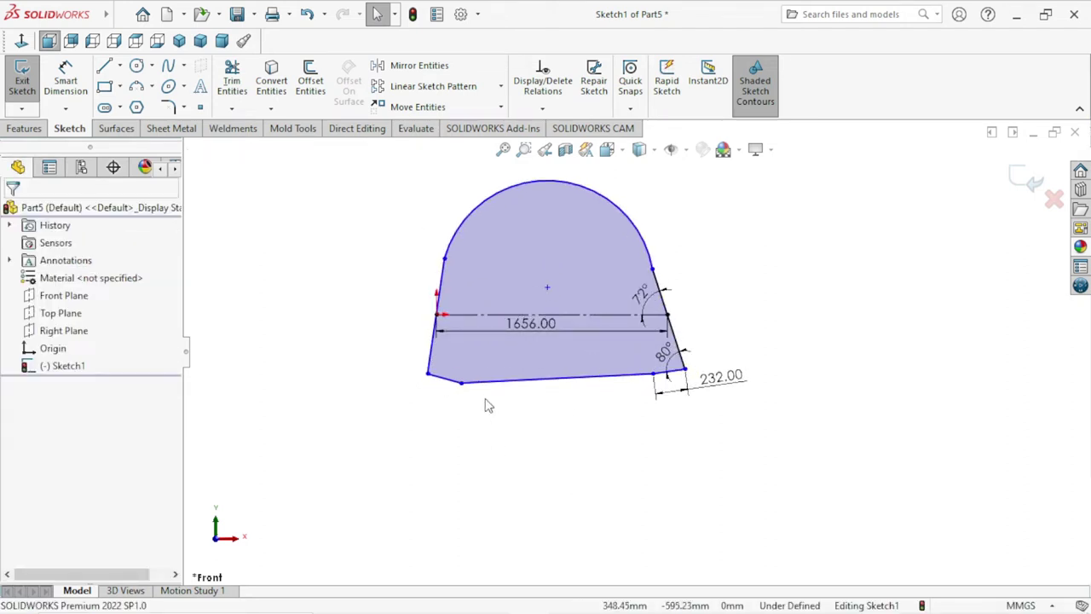
scroll(511, 408, up, 1)
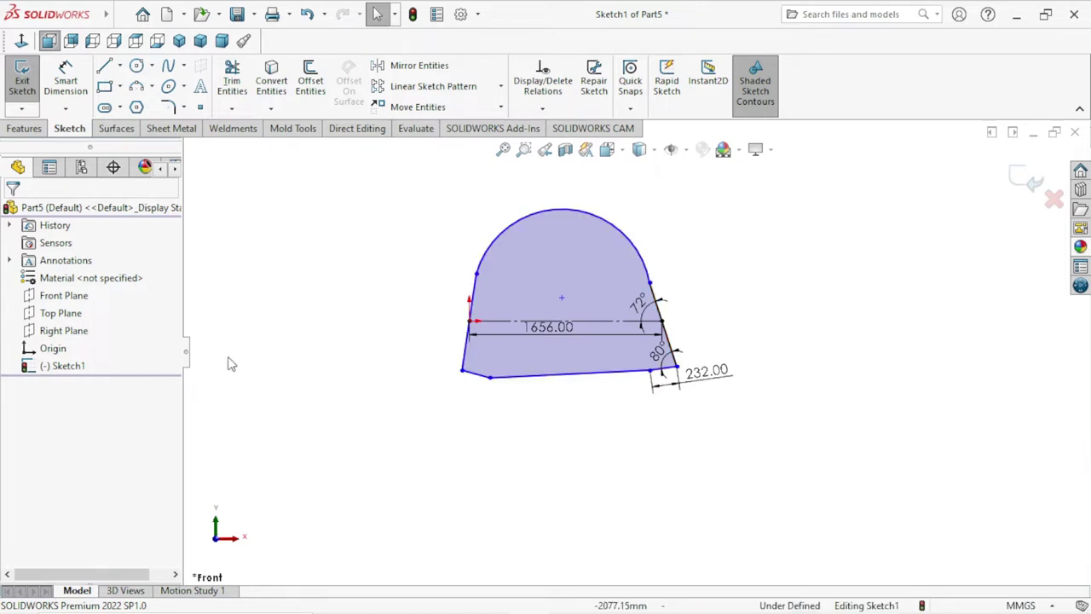
scroll(507, 386, down, 1)
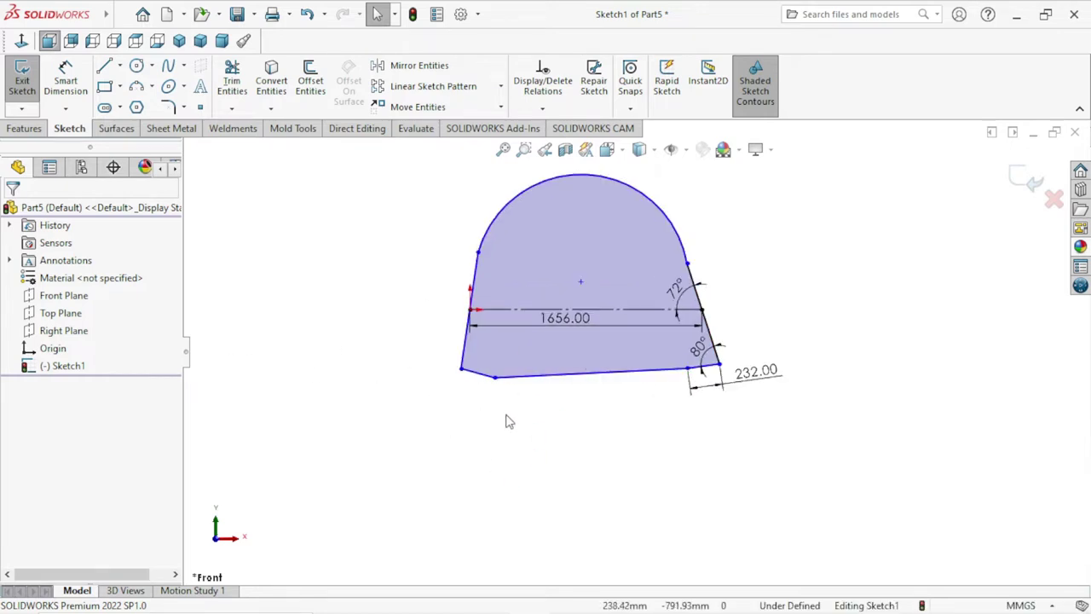
drag(495, 377, 486, 401)
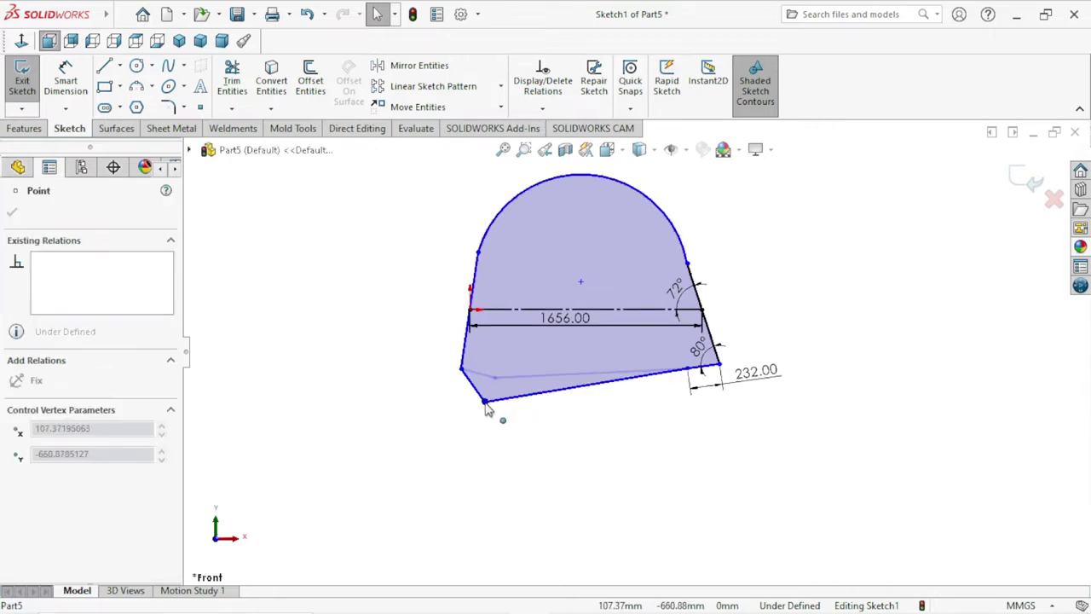
click(523, 456)
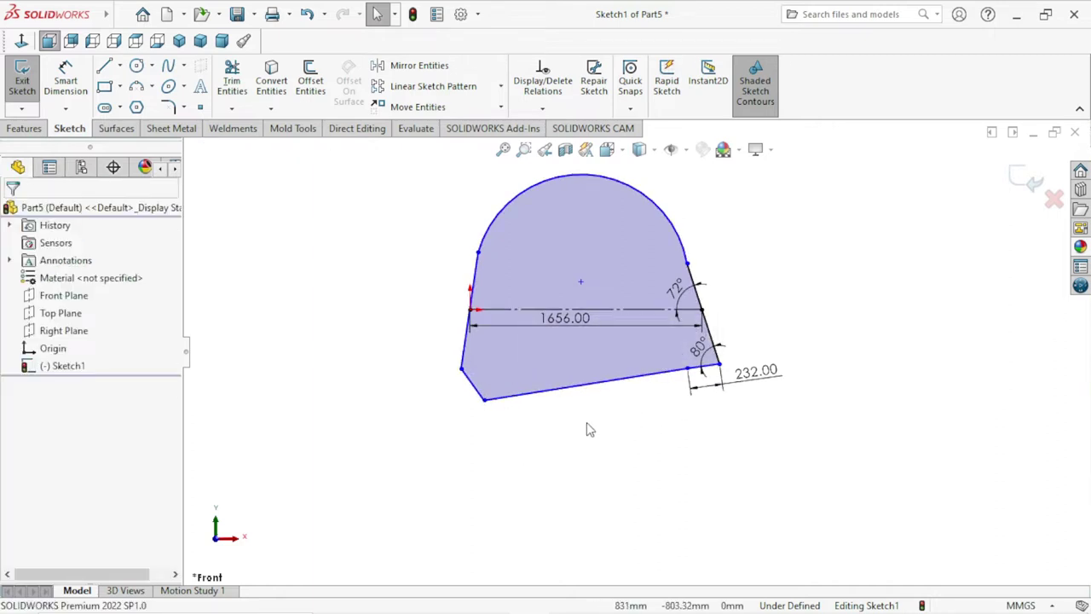
scroll(587, 429, up, 1)
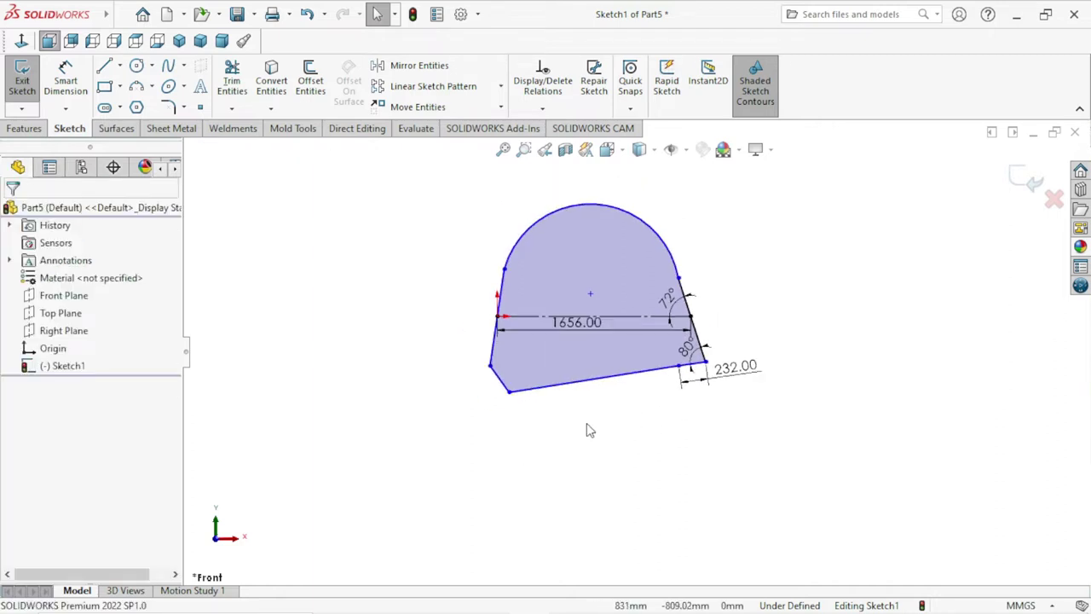
Dimension the angle between the centerline and the left slanted edge as 98°.
click(61, 89)
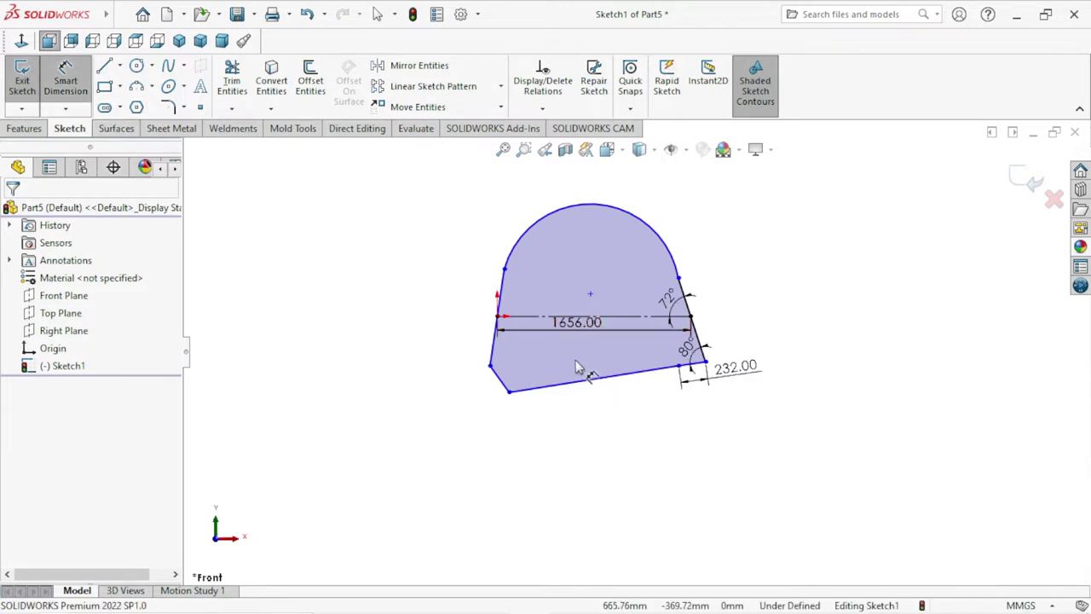
click(539, 321)
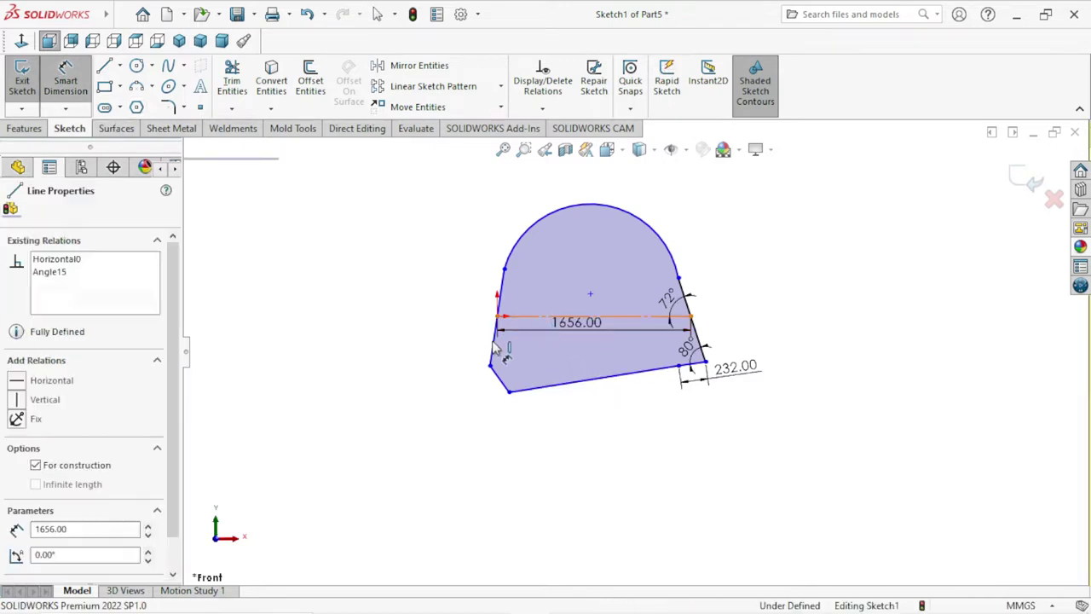
click(493, 341)
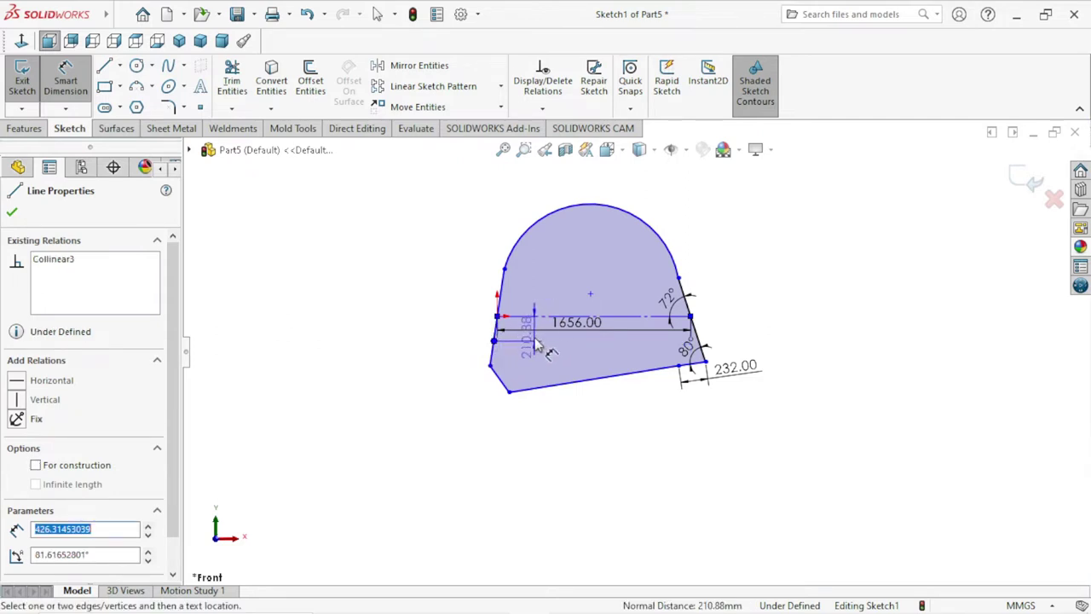
key(Escape)
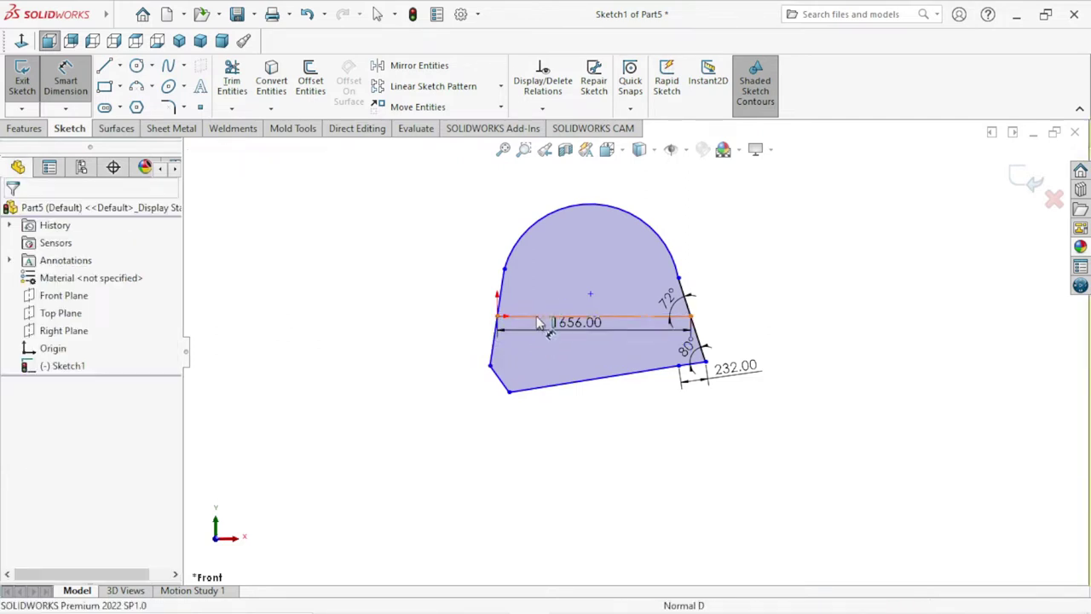
click(516, 322)
click(496, 353)
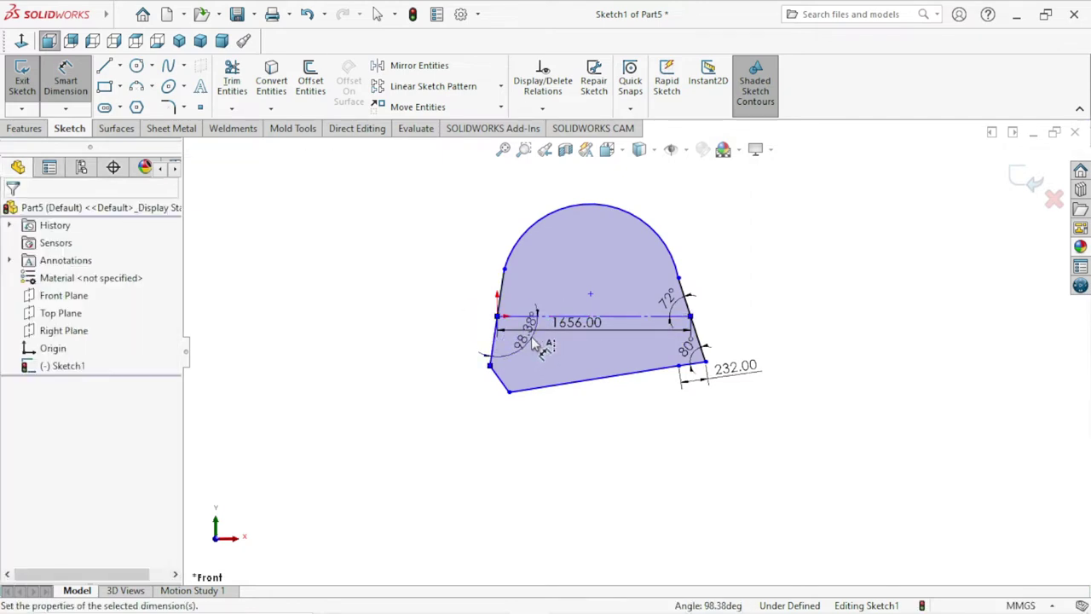
click(532, 339)
text(98)
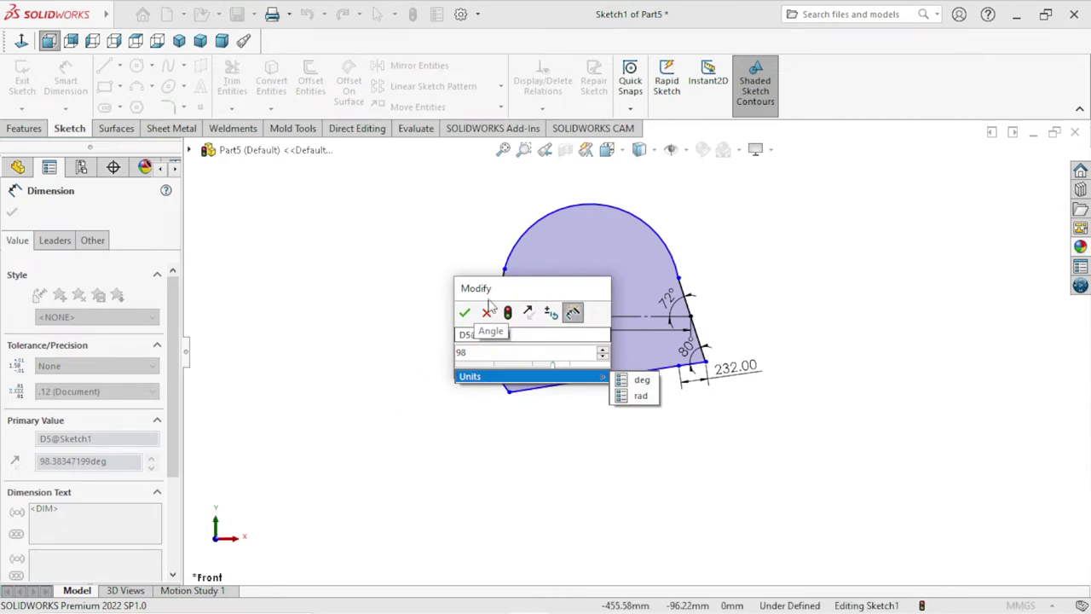
click(468, 317)
Add a 150° angle dimension at the lower-left corner.
scroll(567, 324, down, 2)
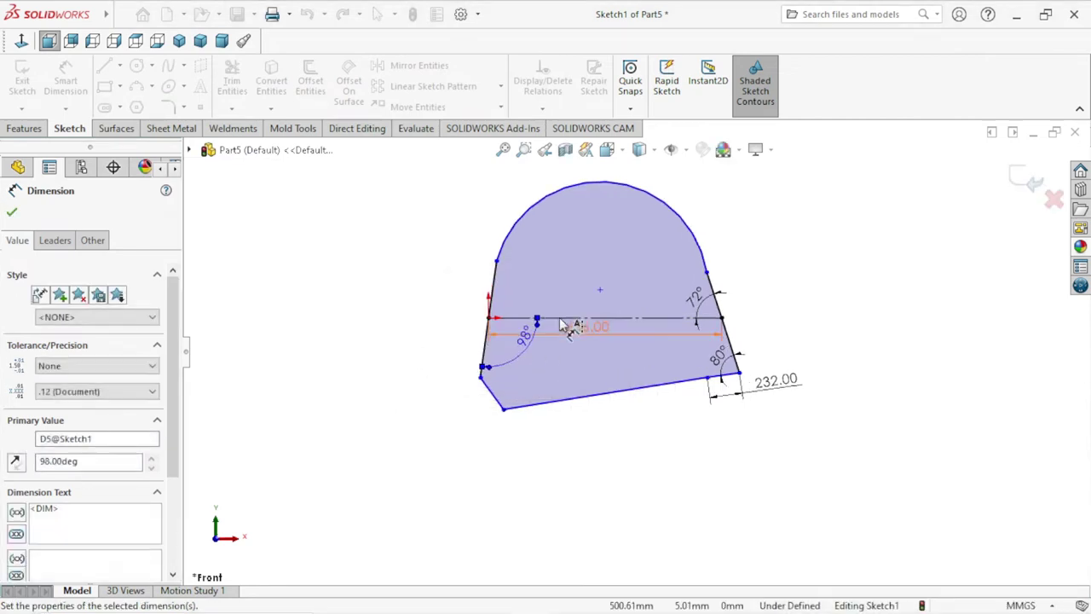
scroll(587, 335, down, 2)
scroll(586, 336, down, 1)
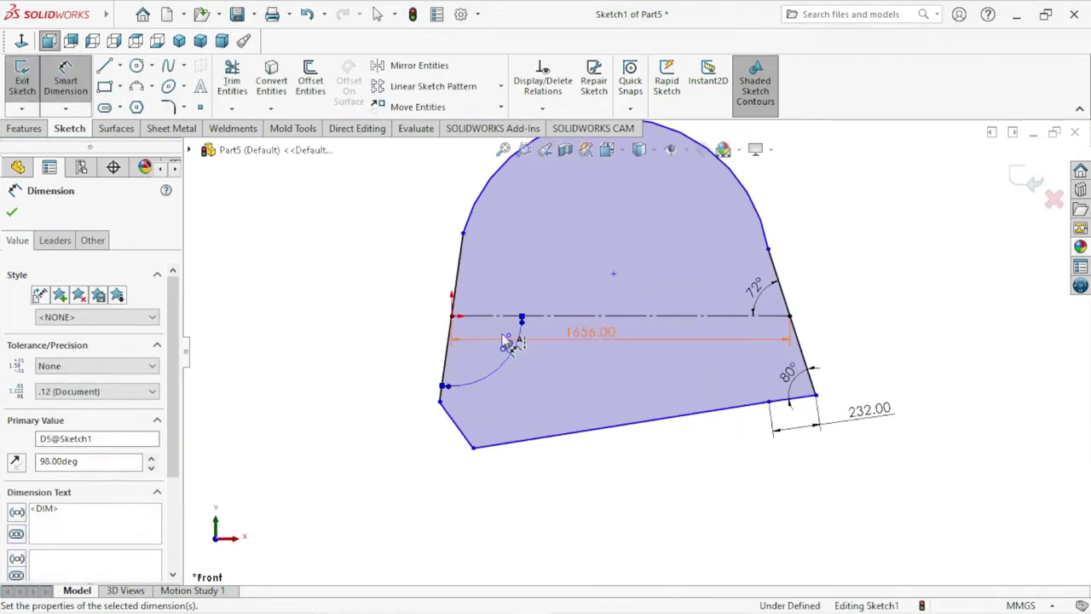
drag(447, 377, 472, 430)
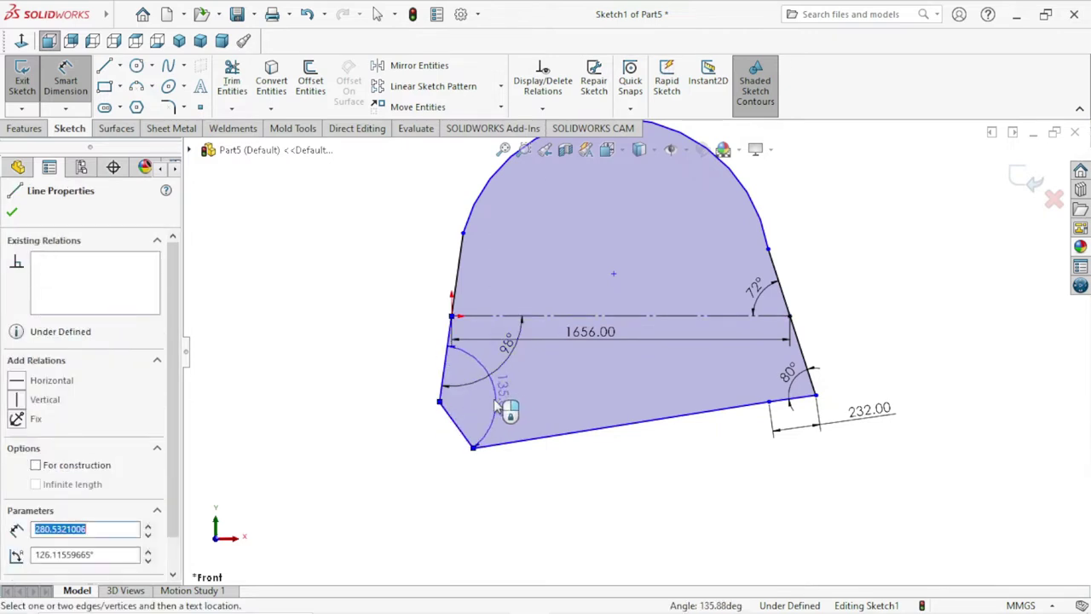
click(493, 406)
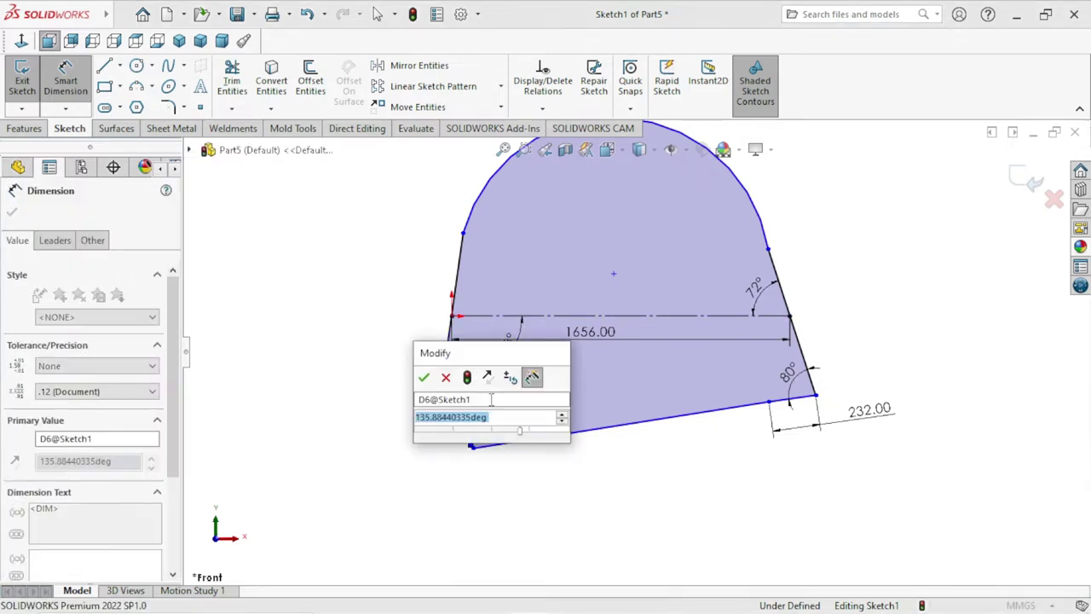
text(150)
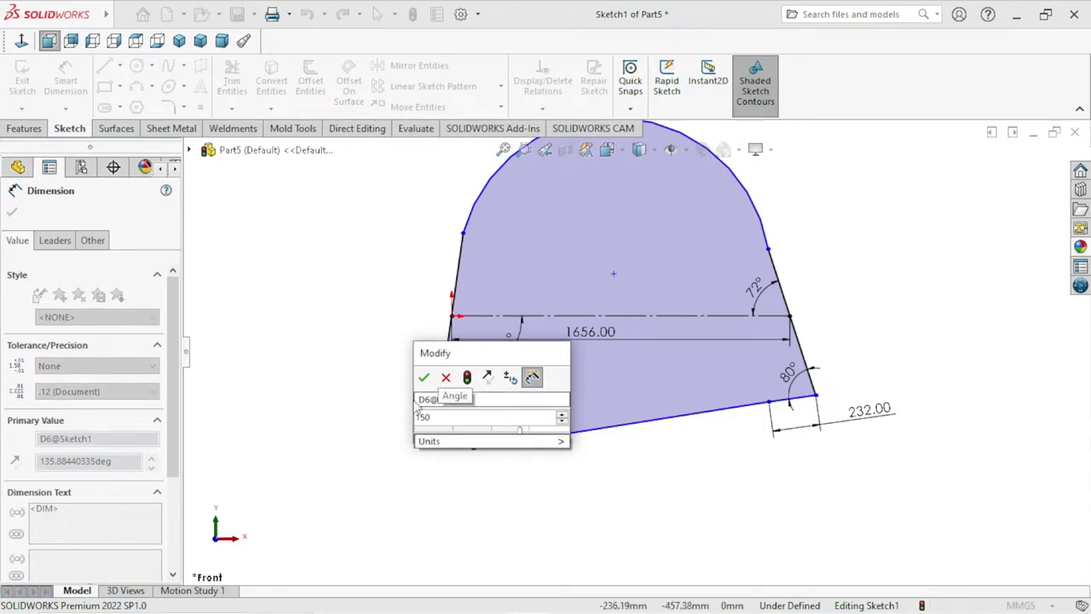
click(423, 376)
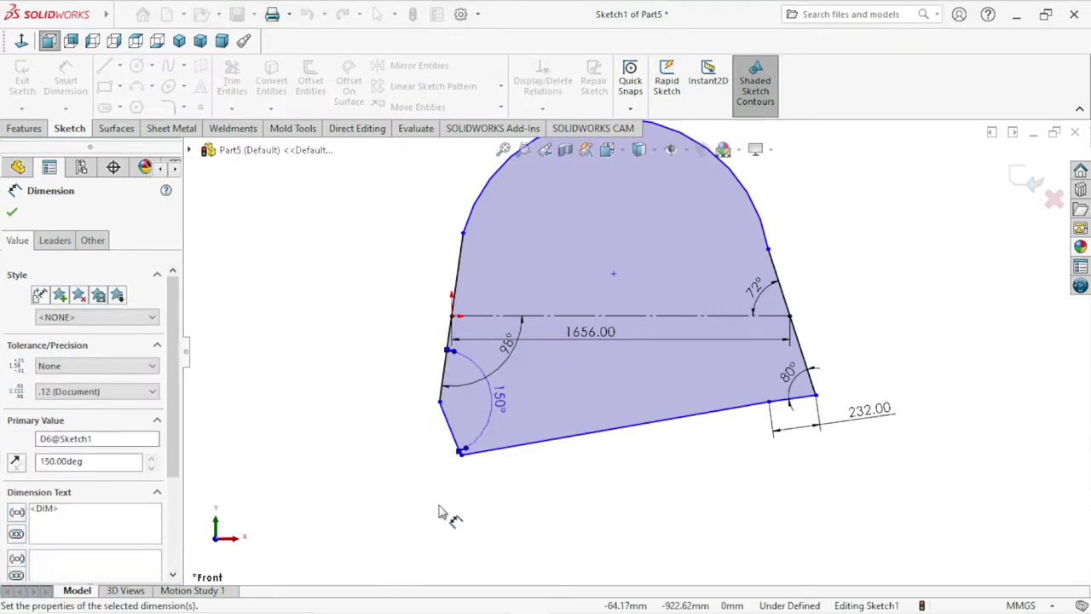
Dimension the short lower-left edge to 385 and the vertex-to-vertex span to 832.
click(449, 423)
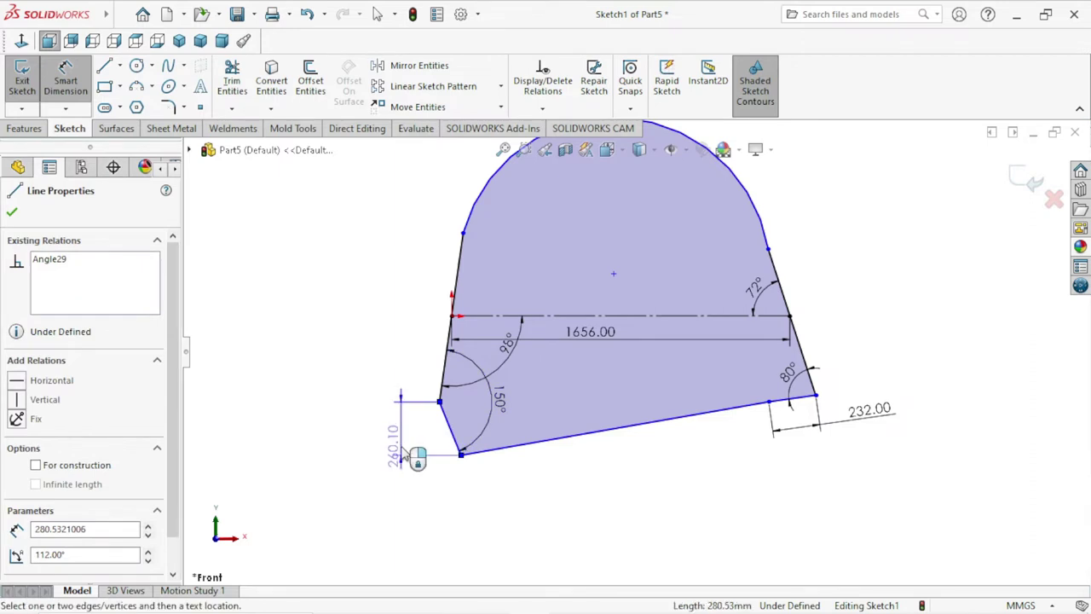
click(380, 404)
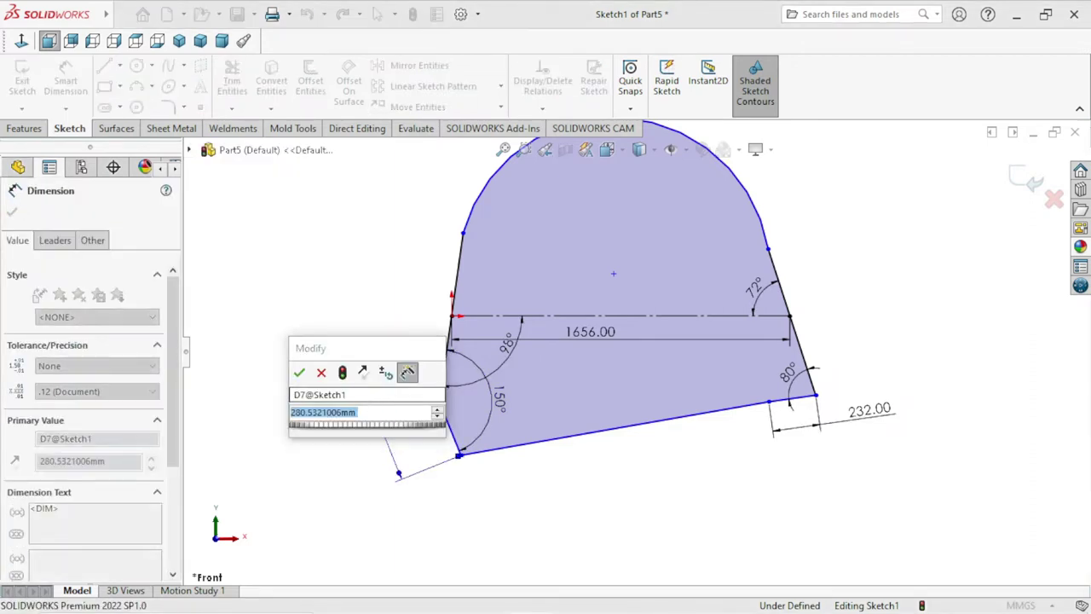
text(385)
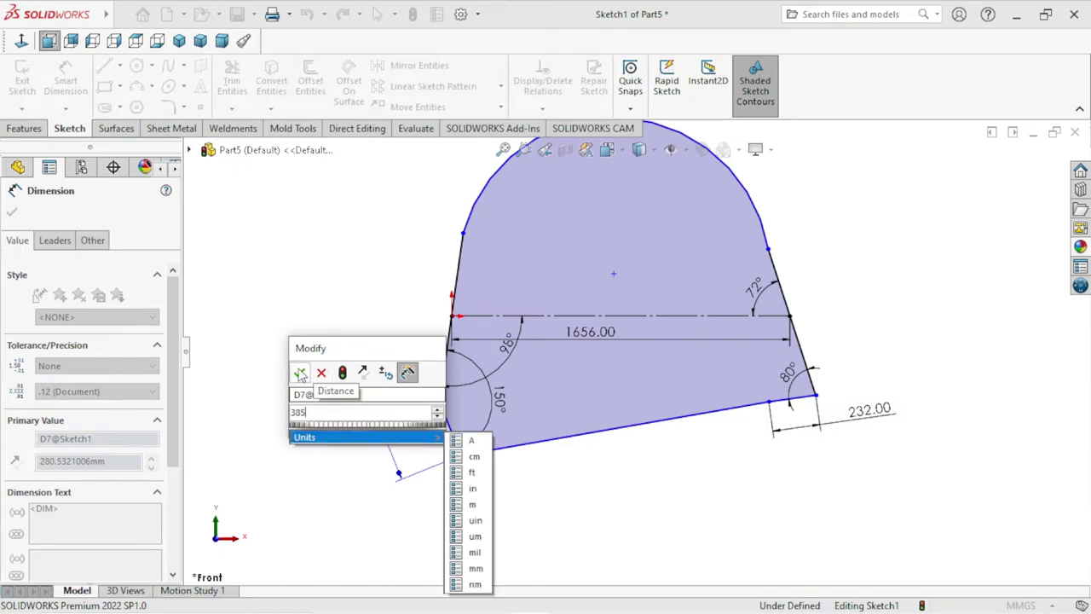
key(Return)
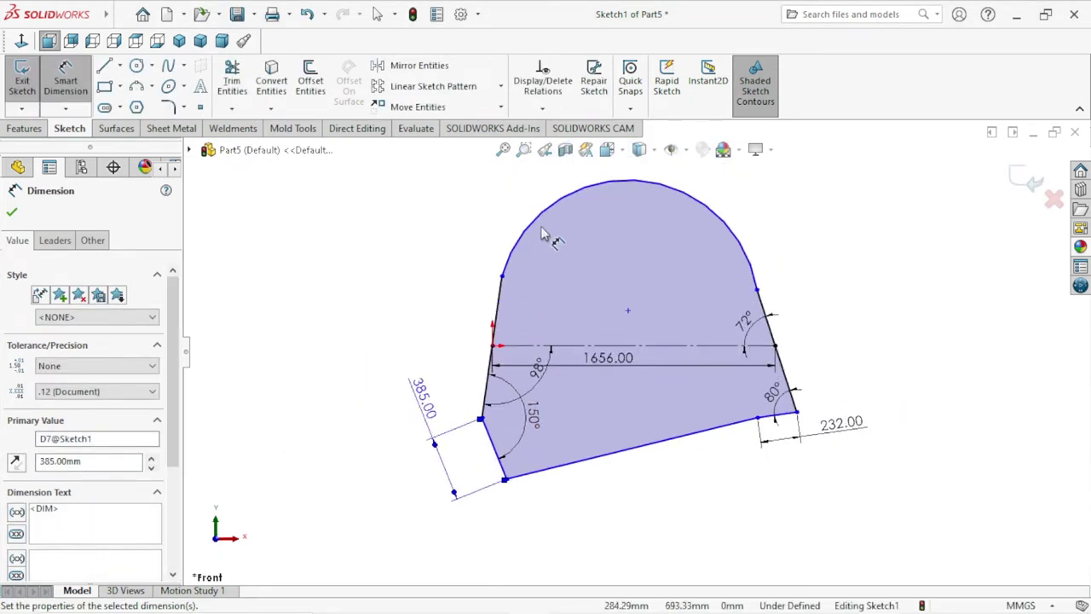
click(482, 420)
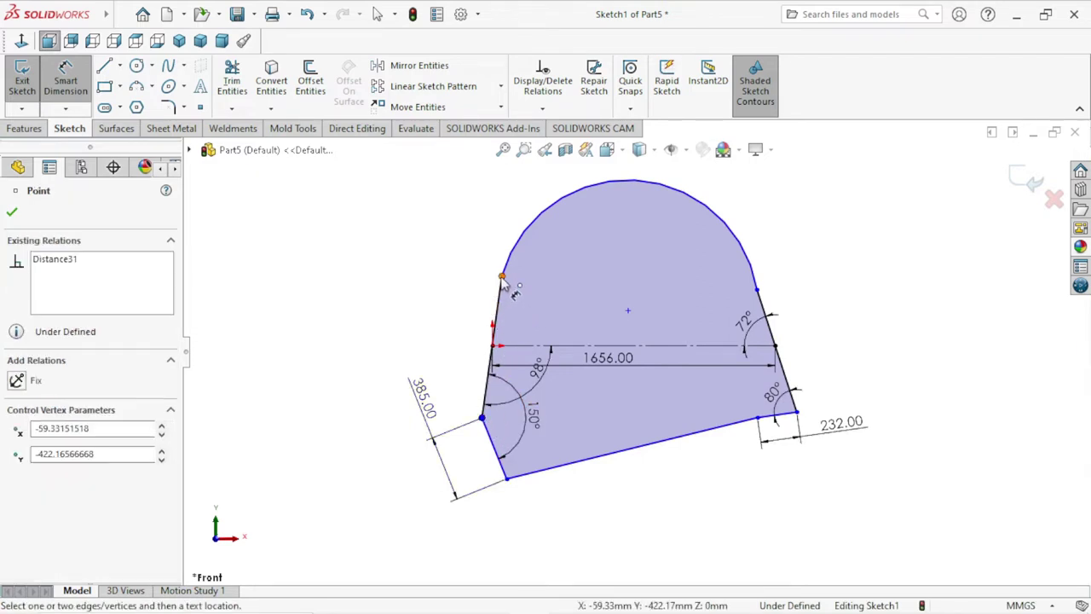
click(502, 278)
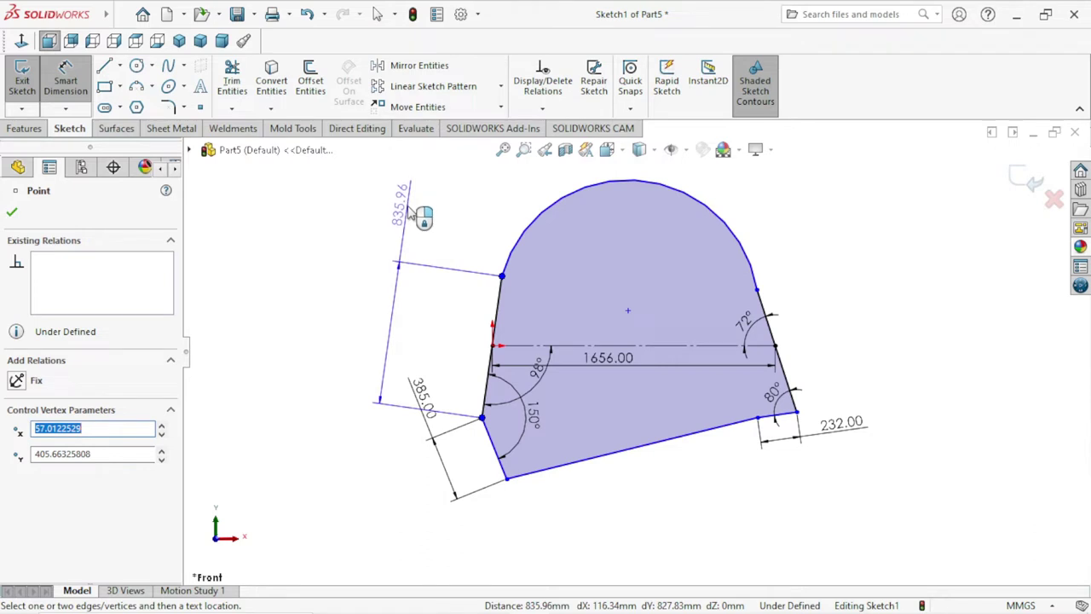
key(Escape)
click(409, 214)
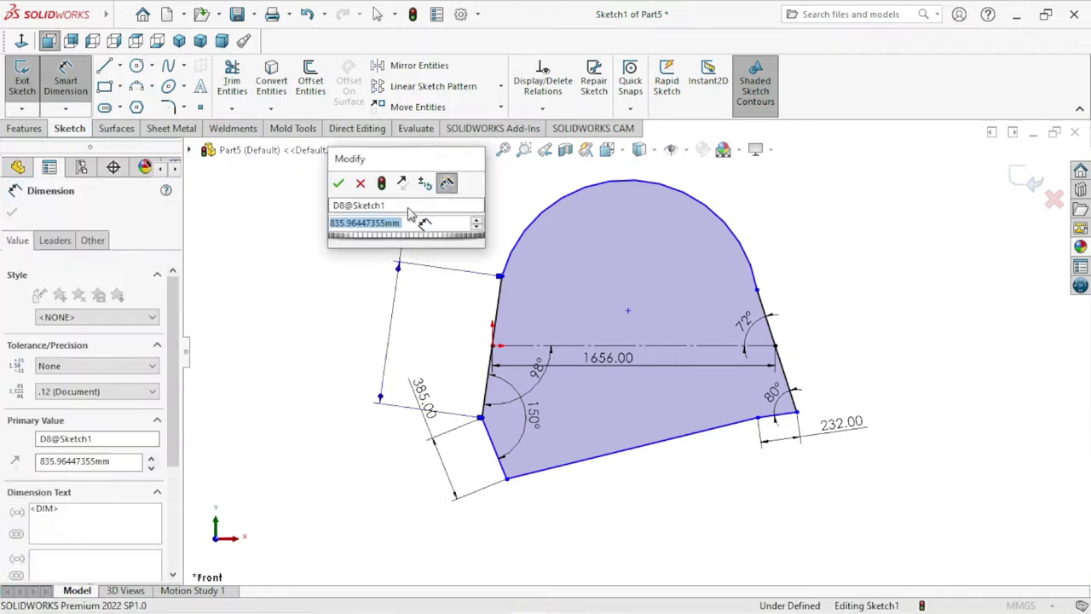
text(832)
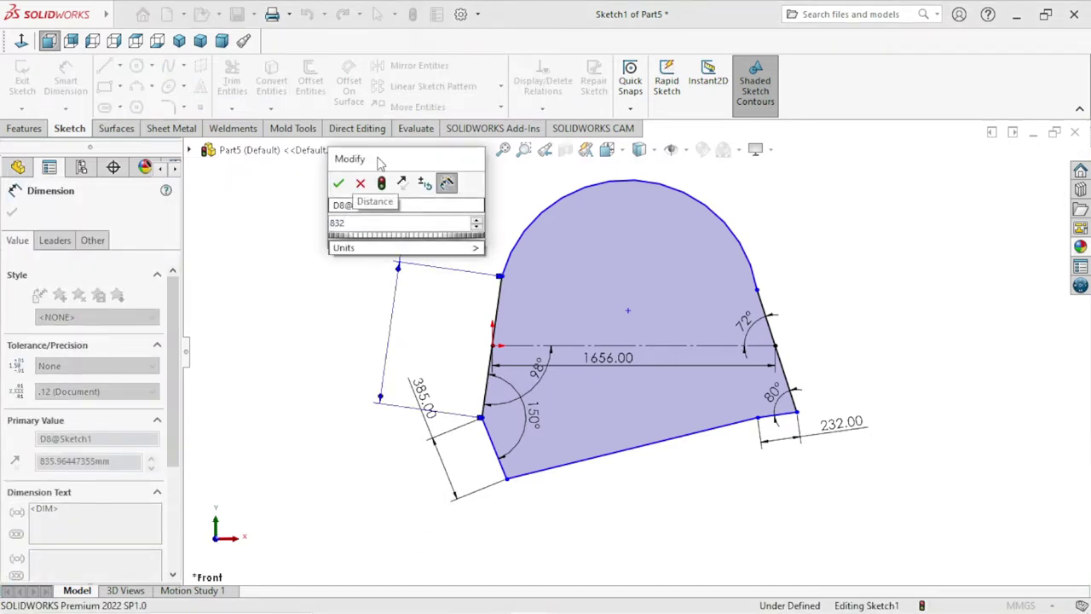
click(339, 186)
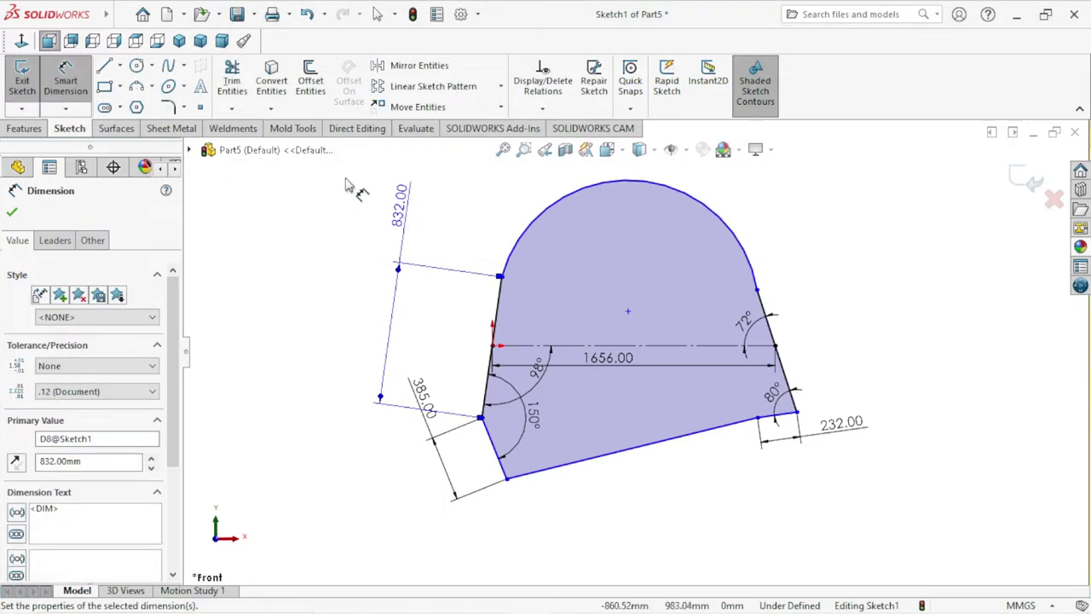
Dimension the right slanted edge to 600 mm.
click(787, 375)
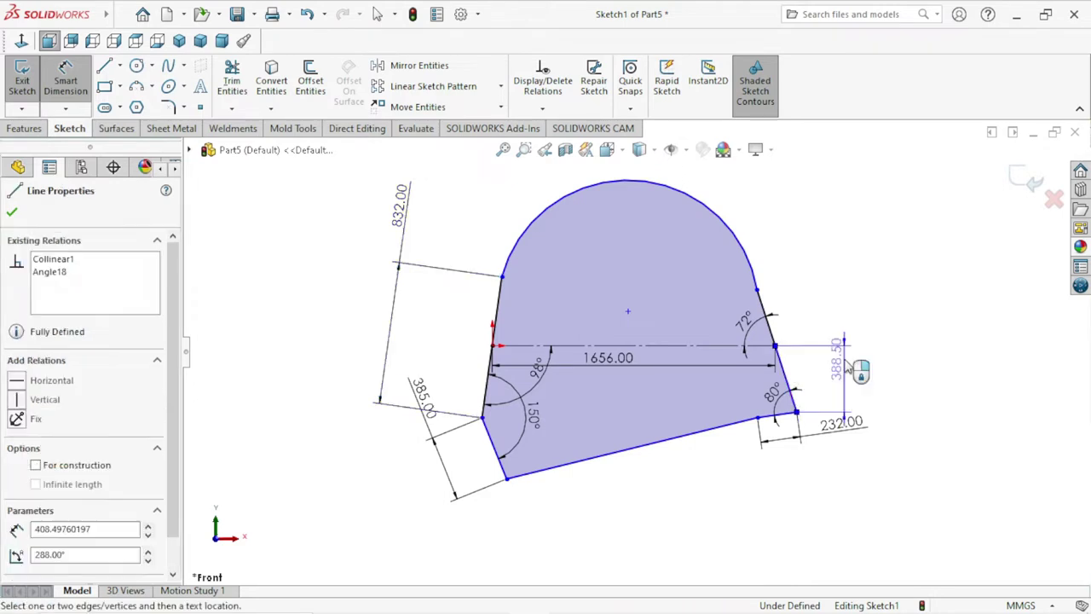
click(911, 438)
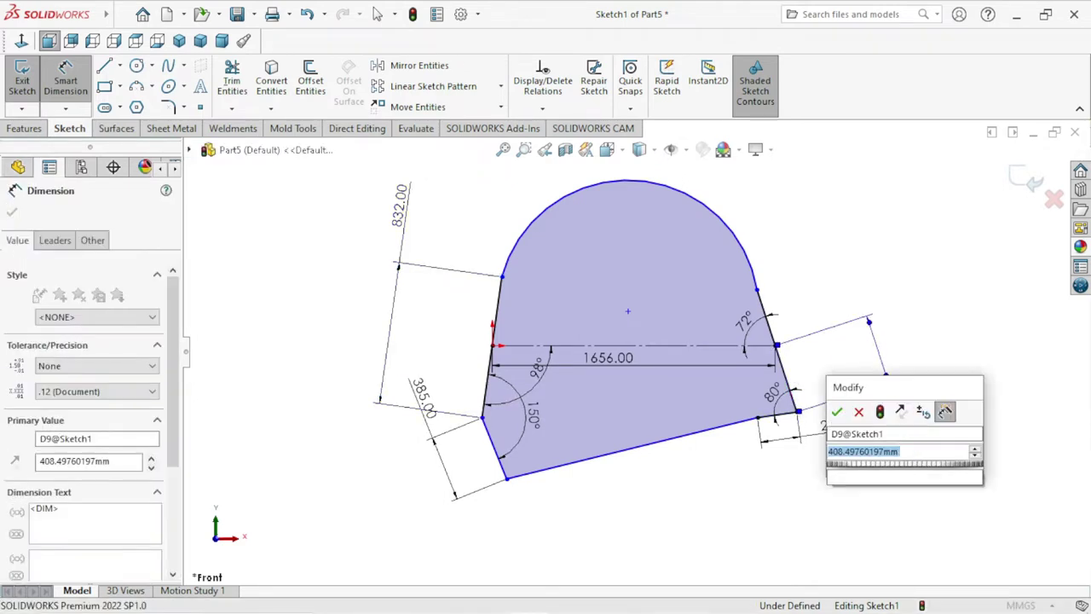
text(600)
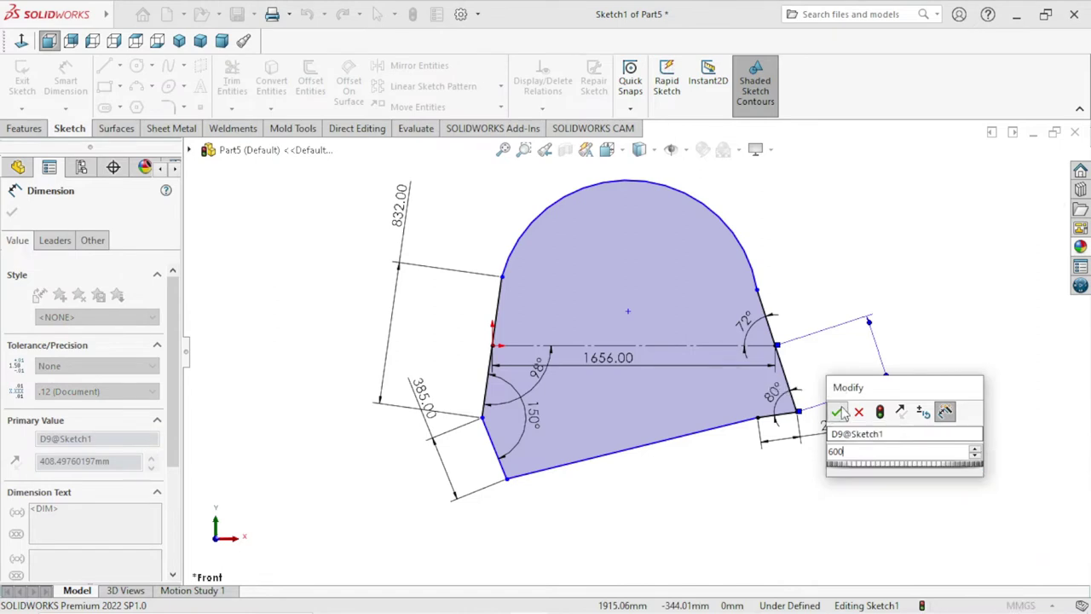
click(836, 412)
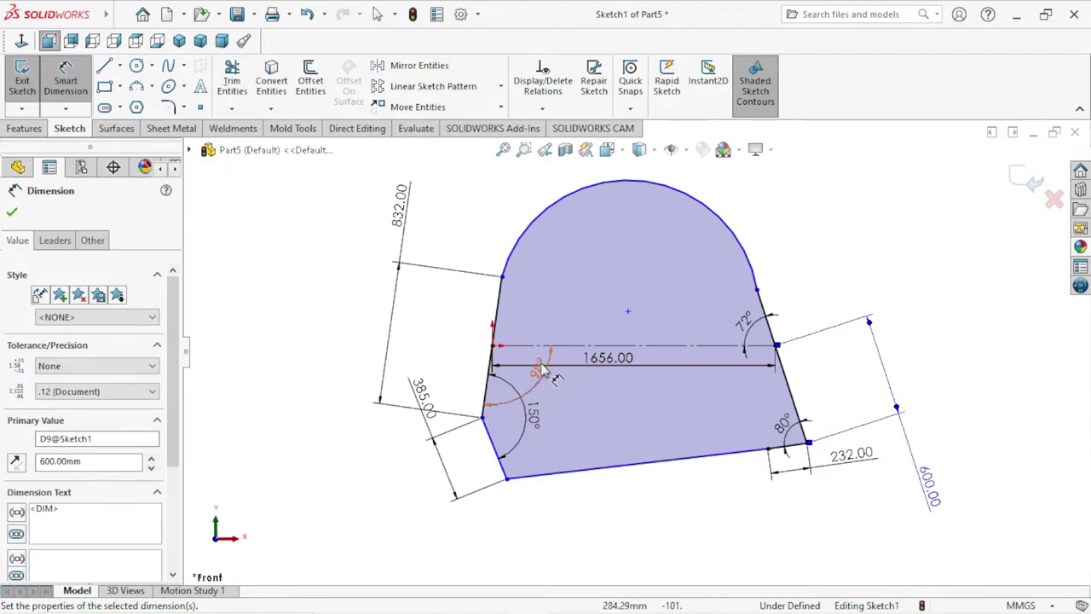
Set the left edge to arc-centre distance to 685 and start a radius dimension on the top arc.
click(500, 317)
click(627, 312)
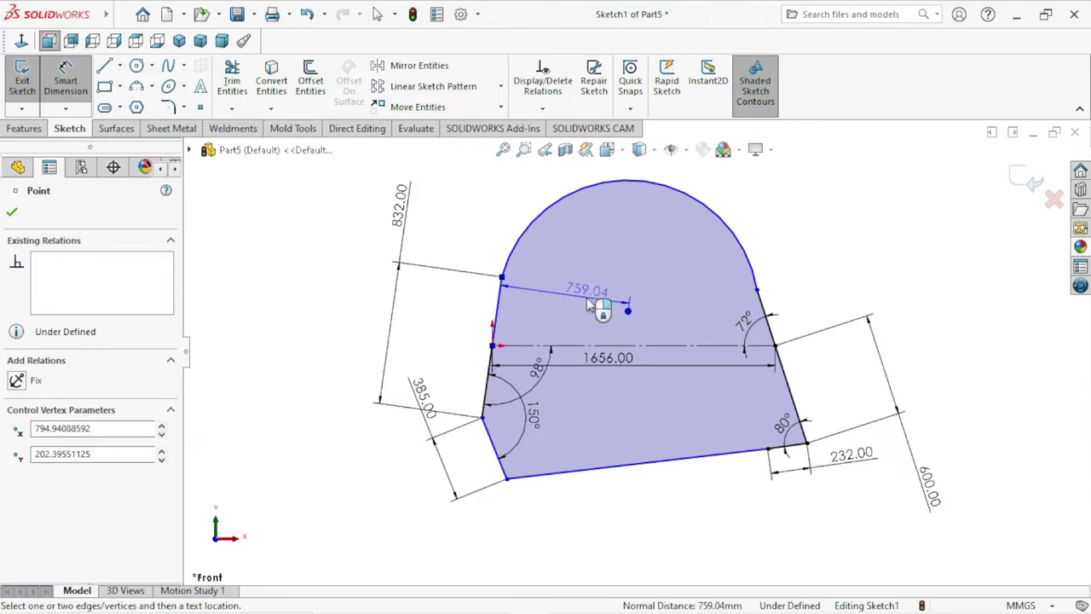
click(588, 305)
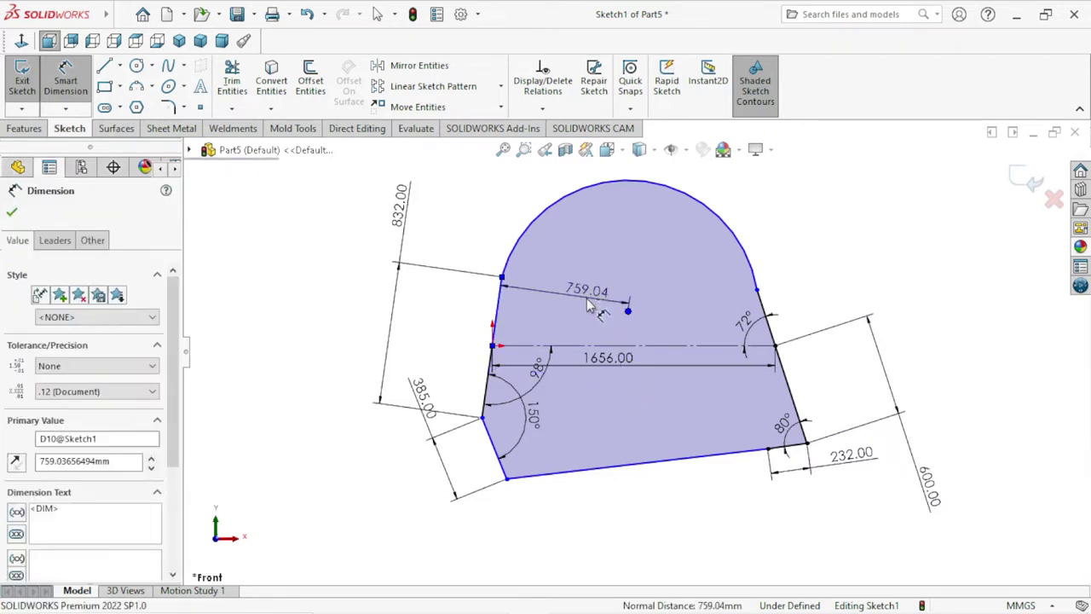
text(685)
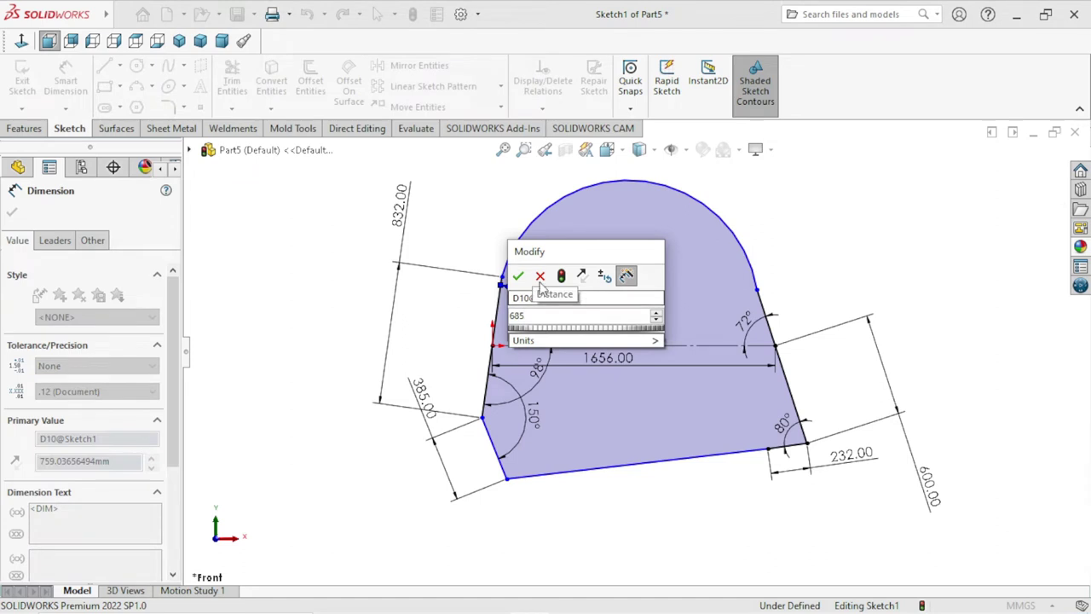
click(516, 276)
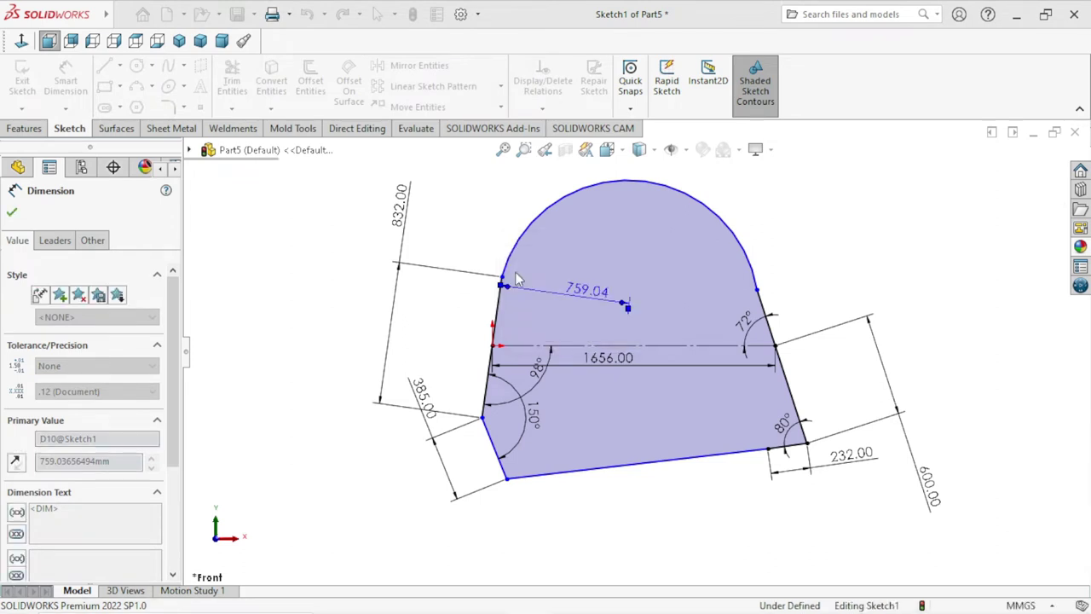
scroll(733, 272, up, 3)
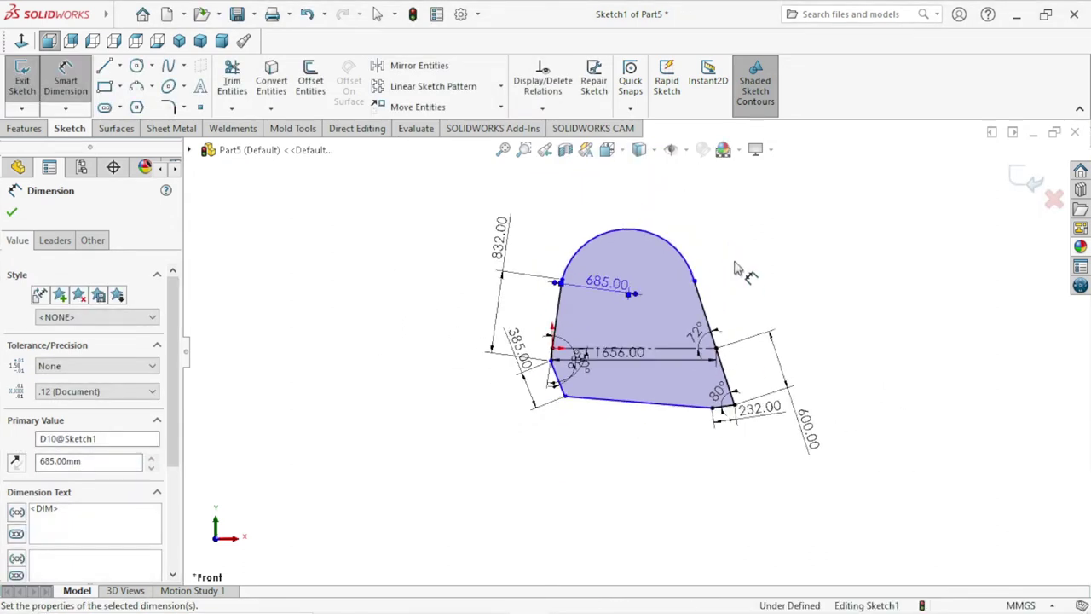
scroll(733, 273, down, 2)
click(658, 279)
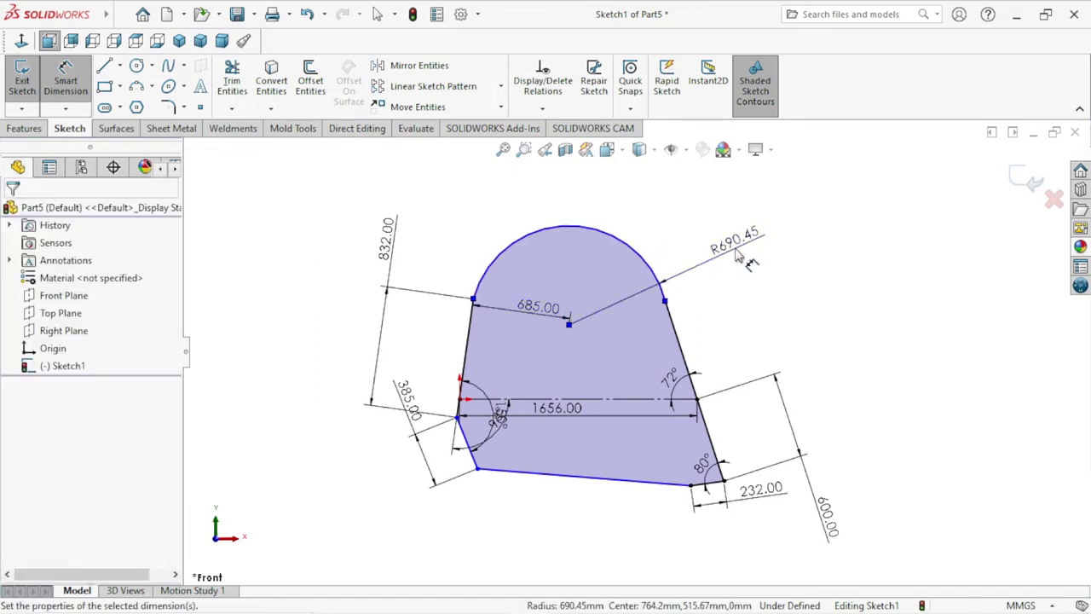
Place the top arc's radius dimension, accepting a value of 932.
click(737, 258)
text(932)
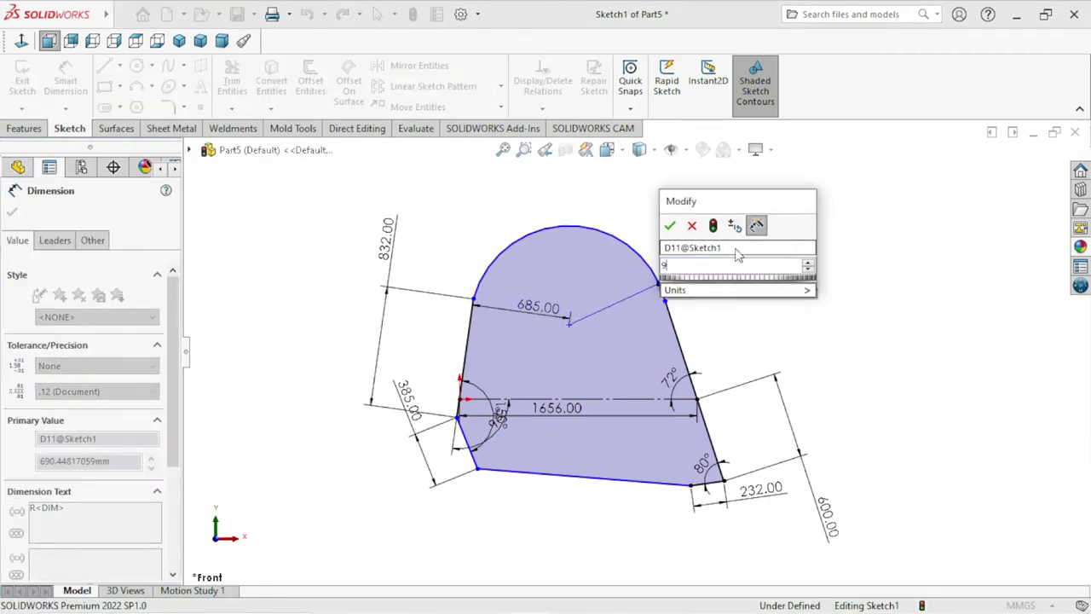
click(669, 226)
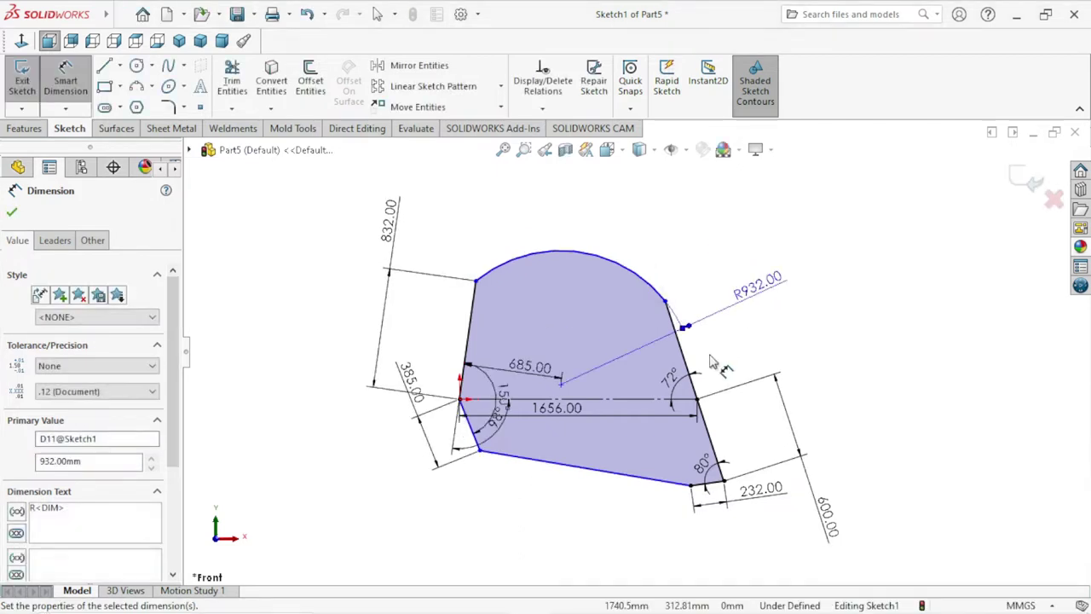
scroll(711, 362, up, 2)
scroll(695, 358, down, 2)
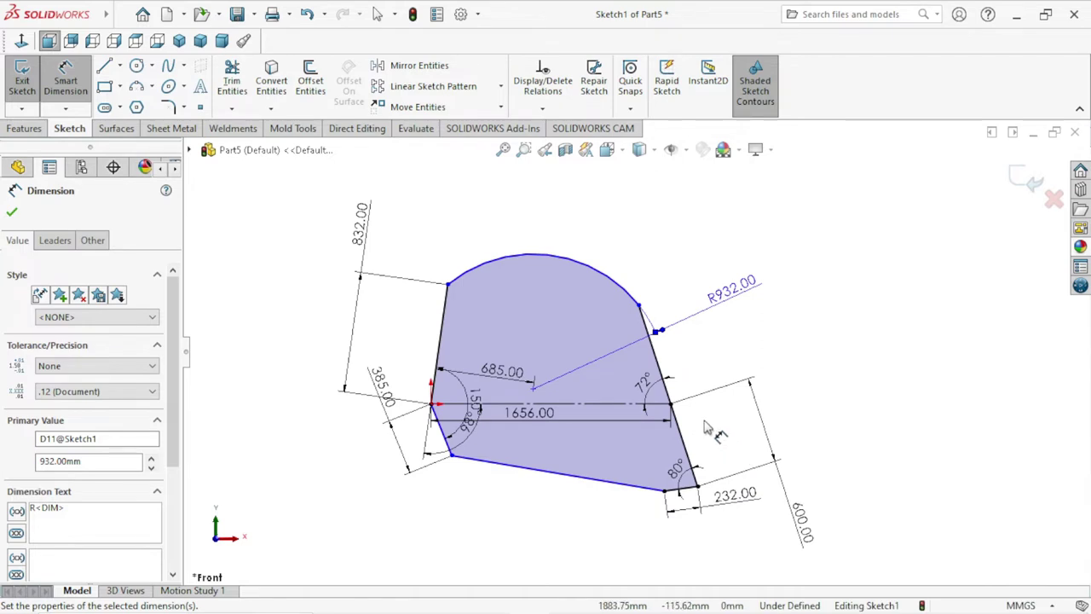
scroll(706, 429, down, 2)
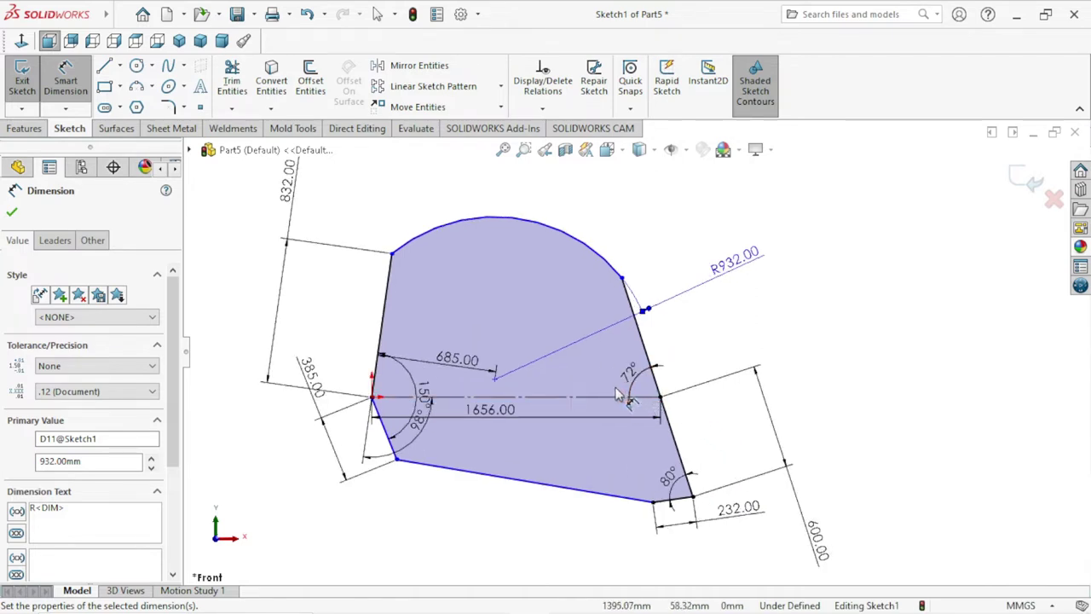
scroll(635, 401, up, 1)
scroll(673, 482, up, 1)
scroll(657, 450, up, 1)
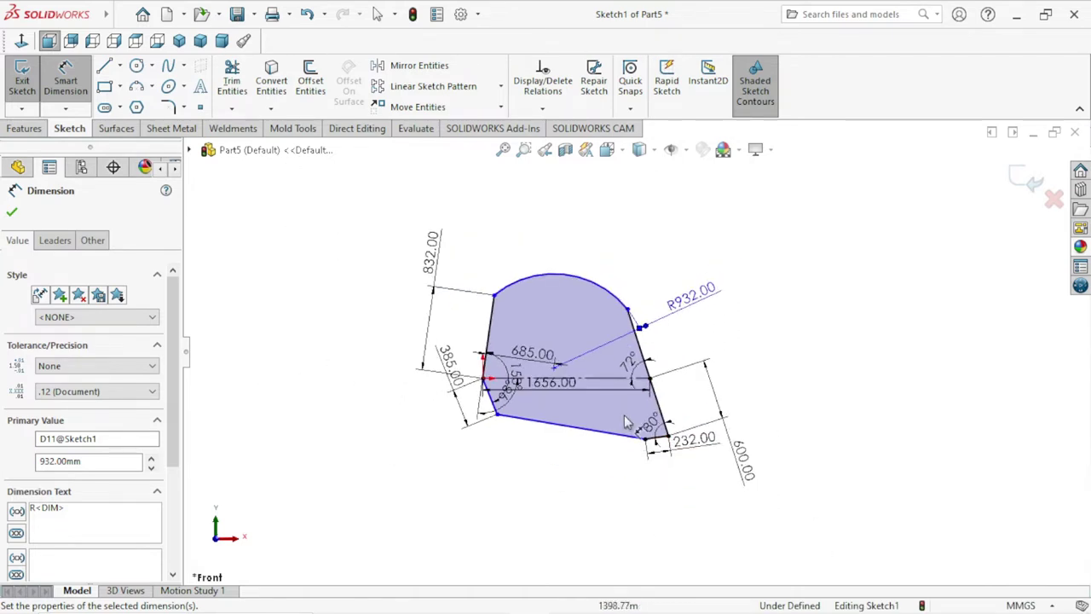
scroll(646, 429, down, 2)
scroll(652, 402, down, 1)
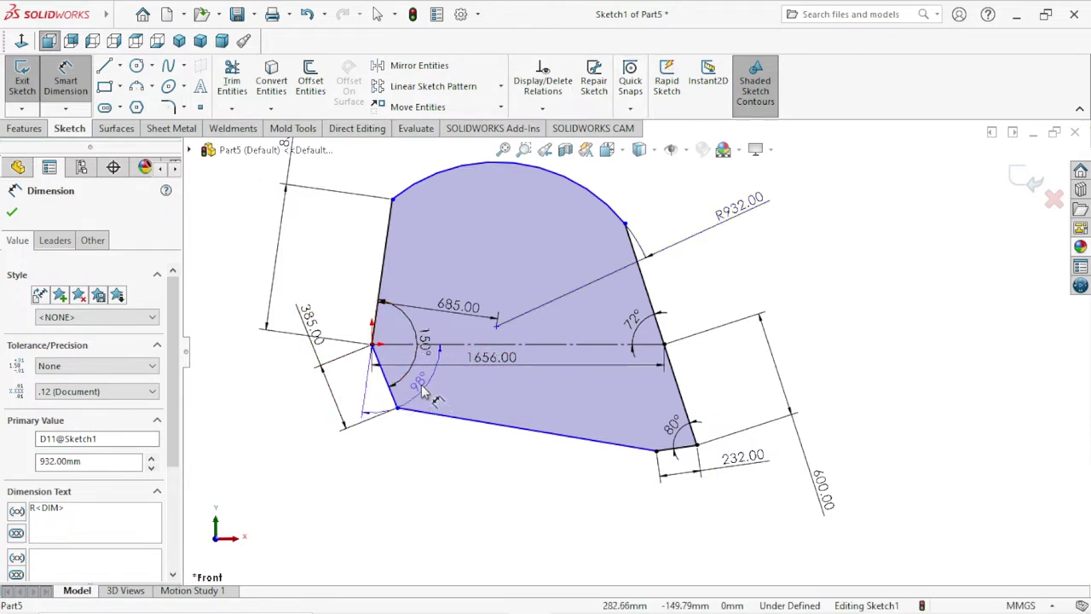
Edit the top arc's radius to 930 mm and close the Dimension PropertyManager.
click(418, 387)
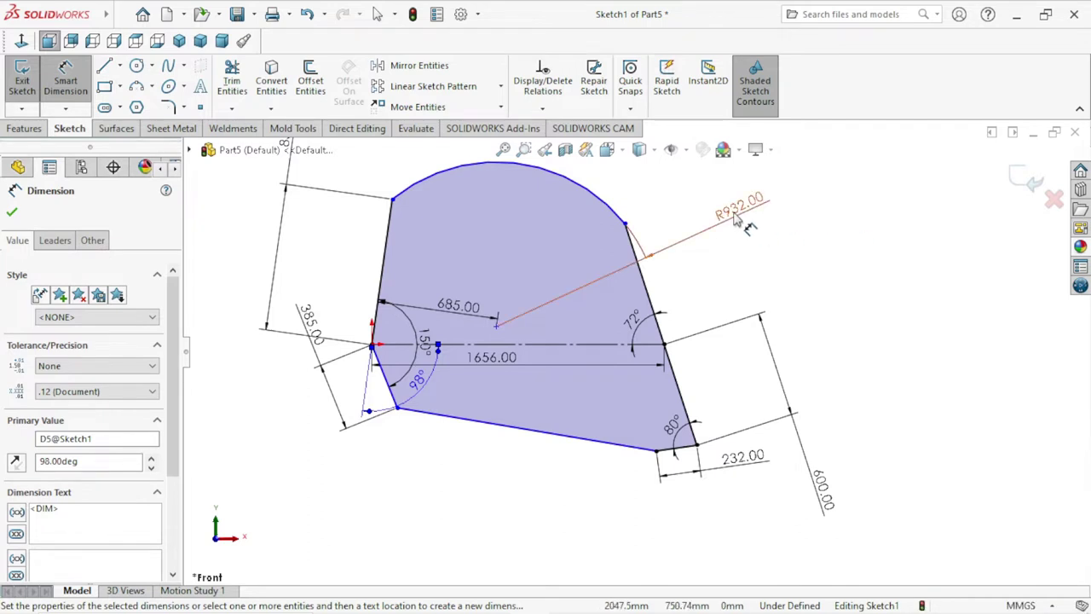
double_click(738, 207)
text(930)
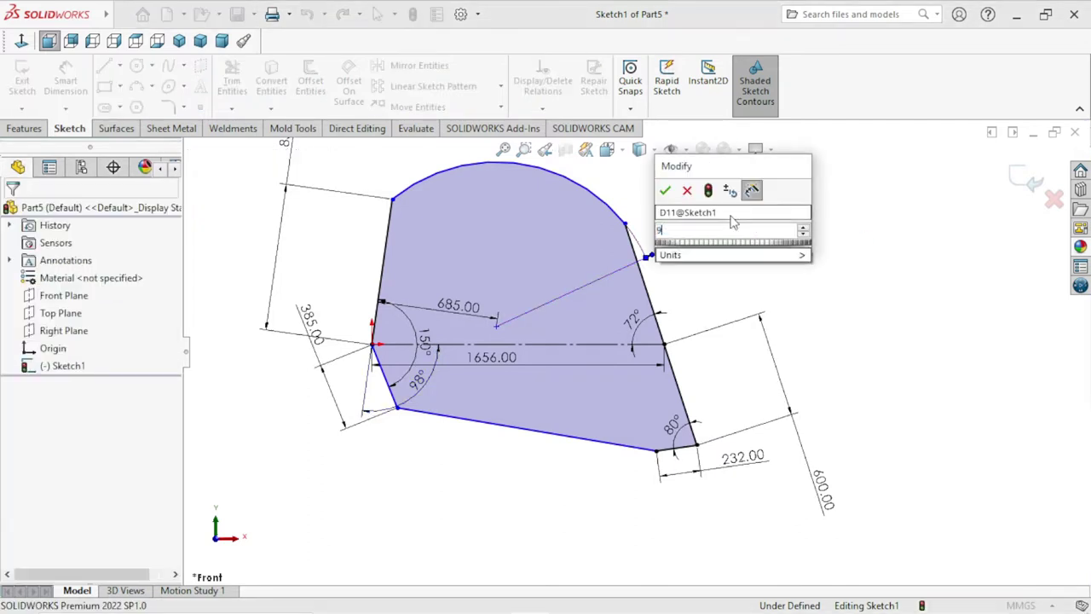
click(665, 189)
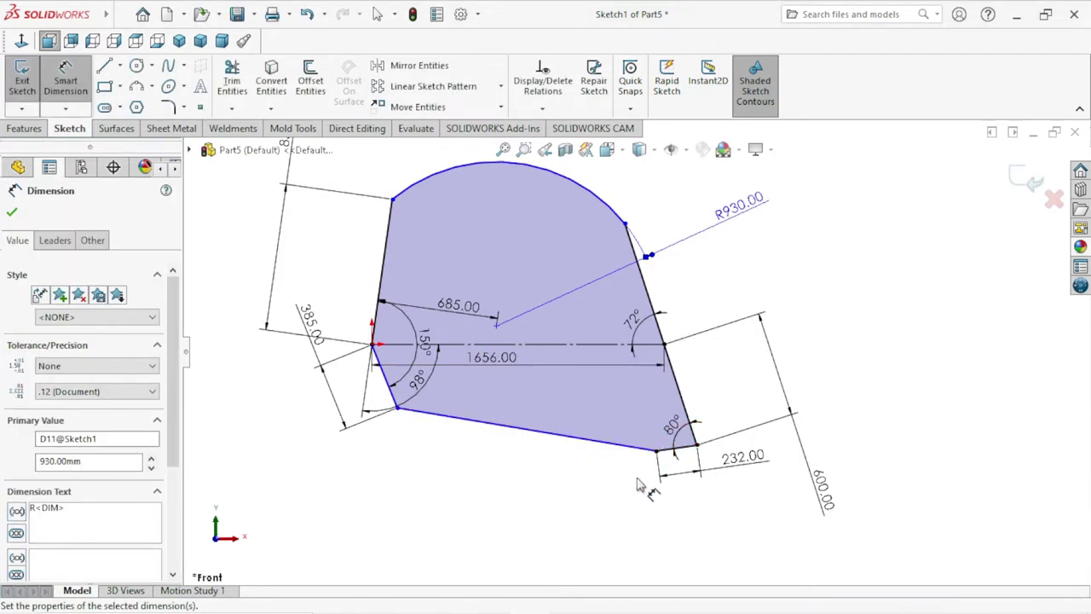
scroll(709, 465, down, 2)
scroll(418, 426, up, 2)
scroll(418, 426, up, 1)
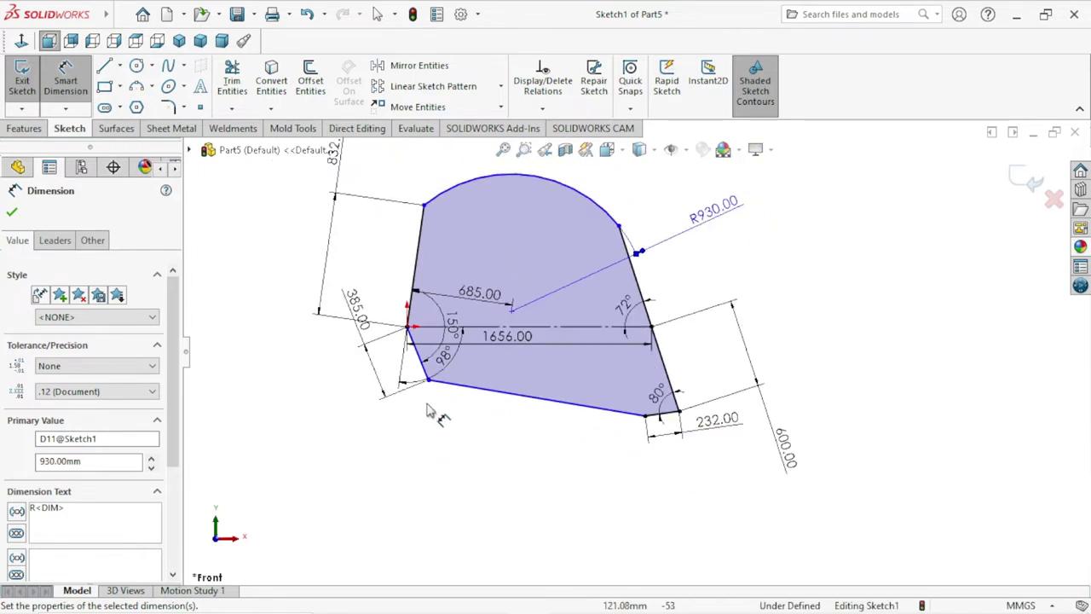
click(13, 214)
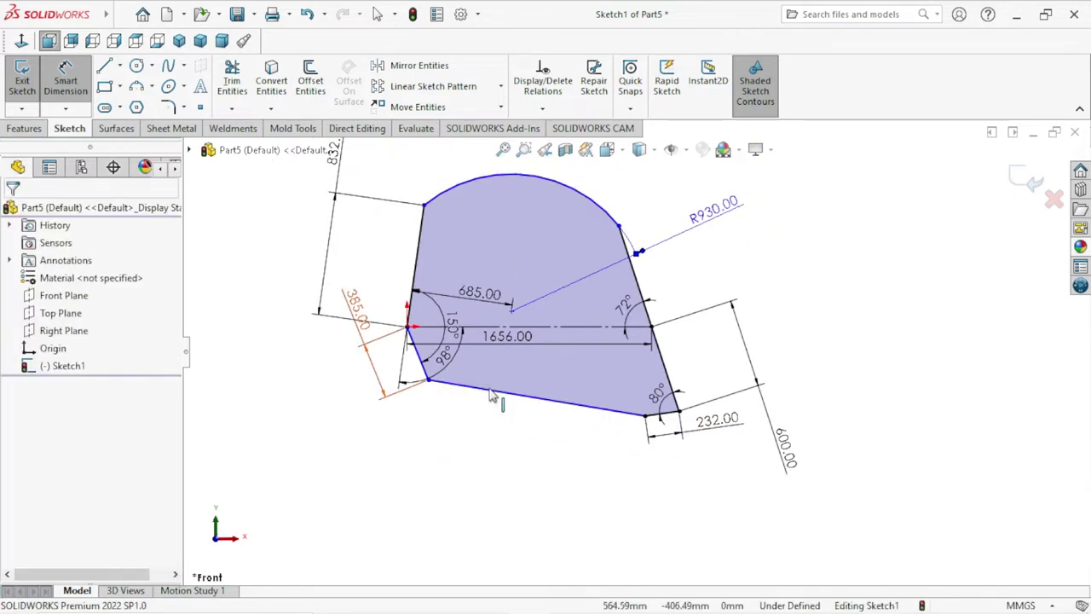
Select and inspect the lower-left corner point of the profile.
click(429, 382)
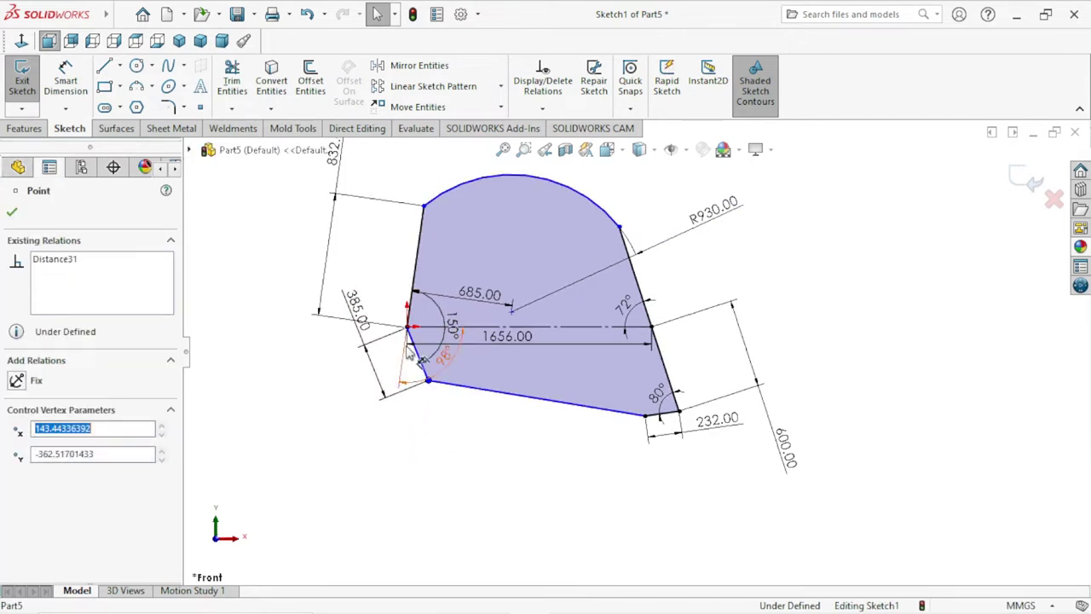
scroll(418, 368, down, 2)
scroll(416, 367, down, 2)
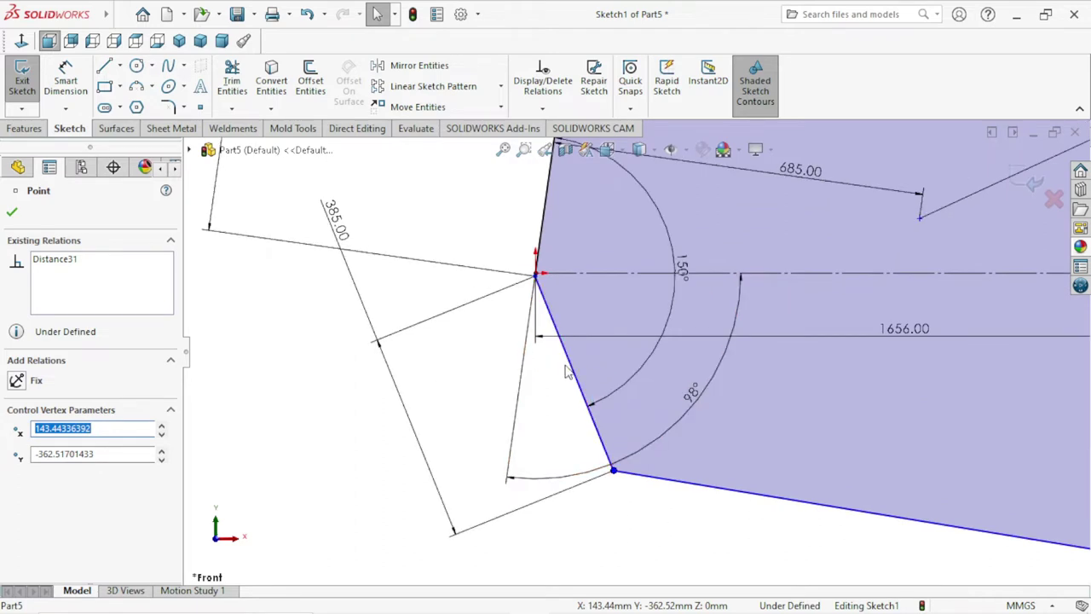
scroll(653, 415, up, 2)
scroll(653, 414, up, 2)
click(672, 483)
scroll(695, 474, up, 2)
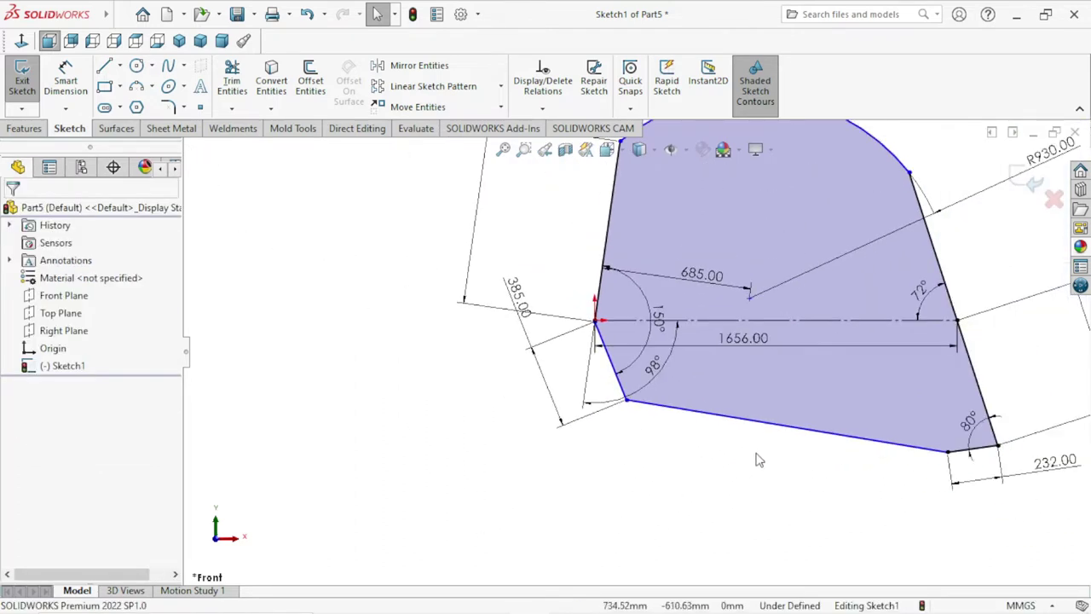
scroll(759, 461, up, 2)
scroll(480, 390, down, 1)
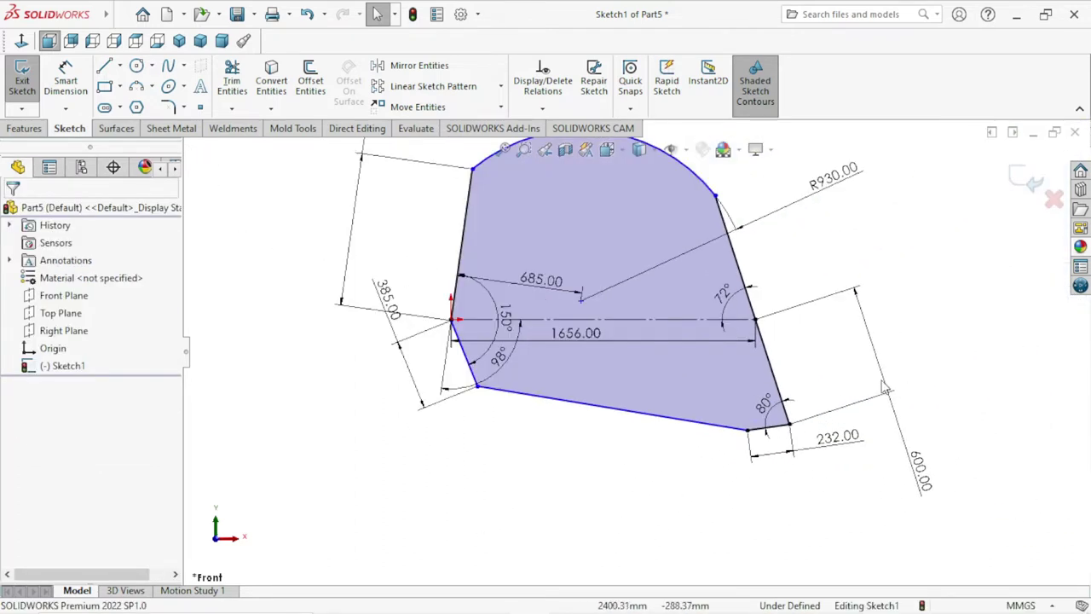
click(476, 388)
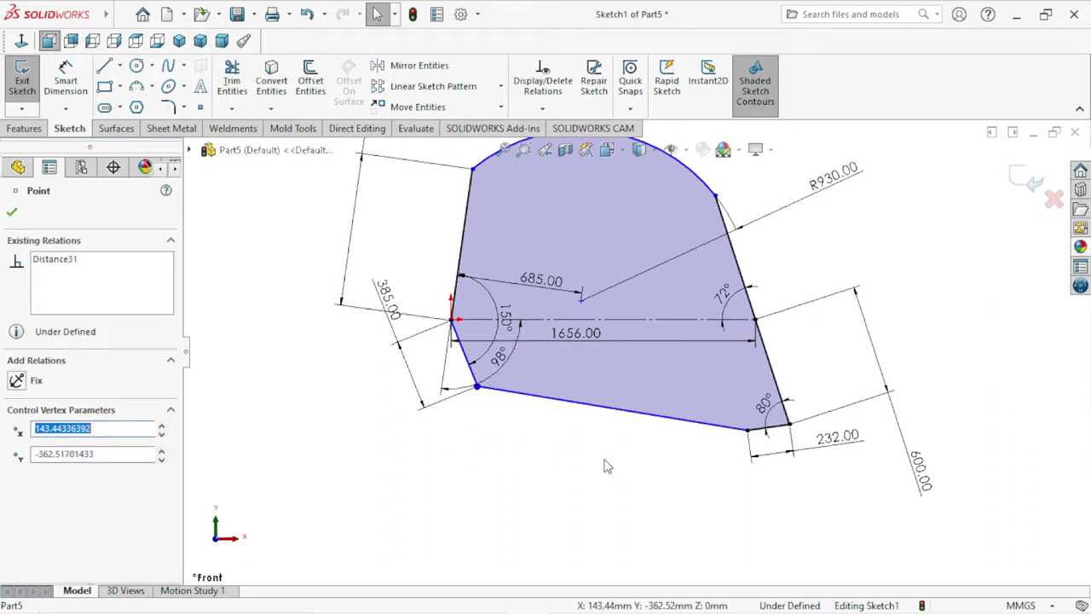
scroll(577, 458, up, 1)
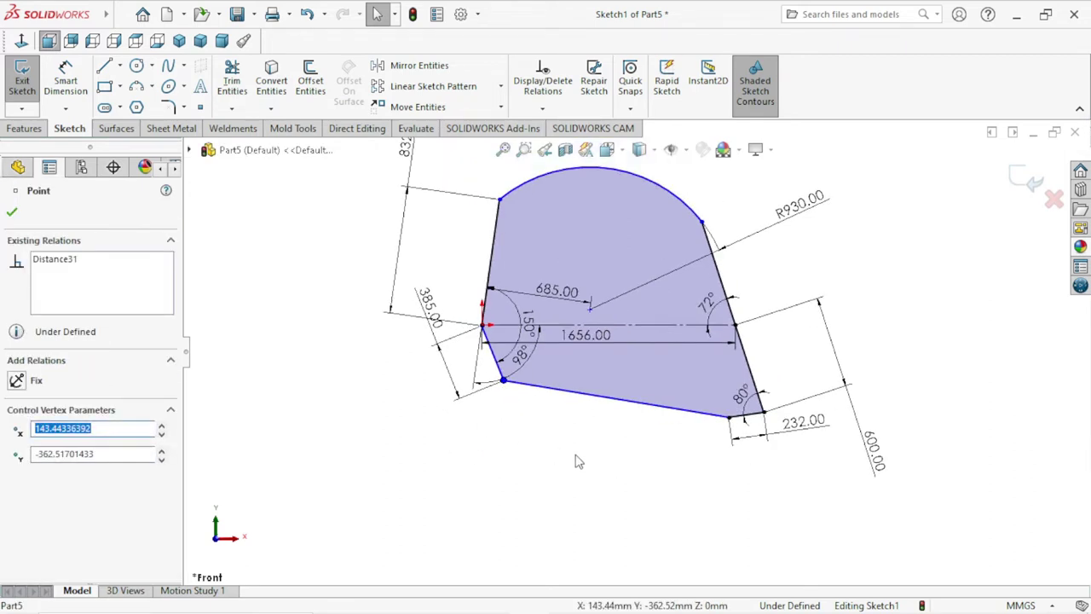
Undo four changes so the top arc returns to R690.45.
click(315, 15)
click(315, 16)
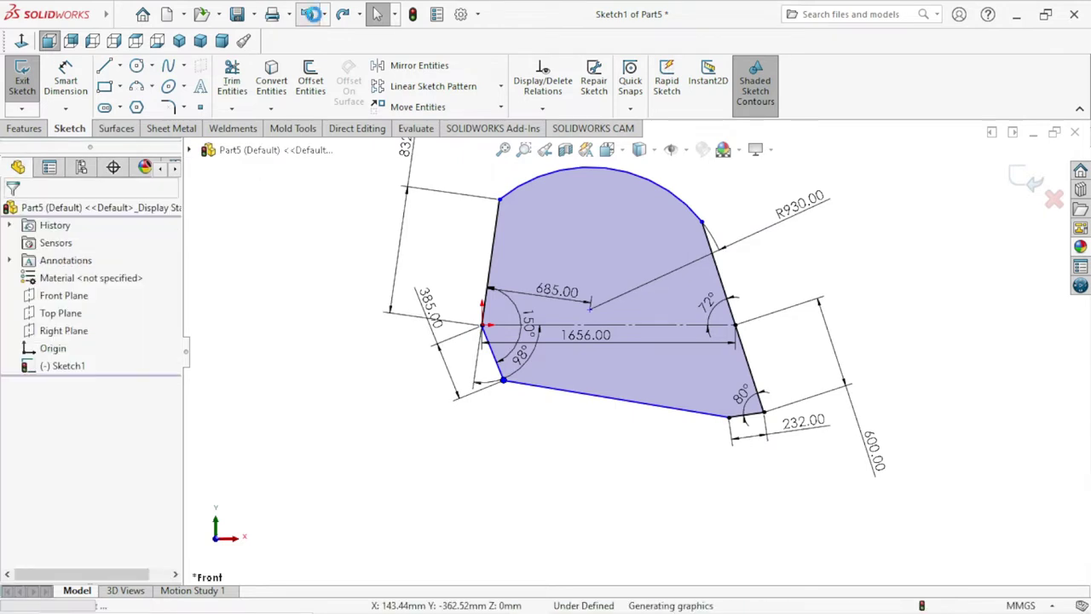
click(316, 15)
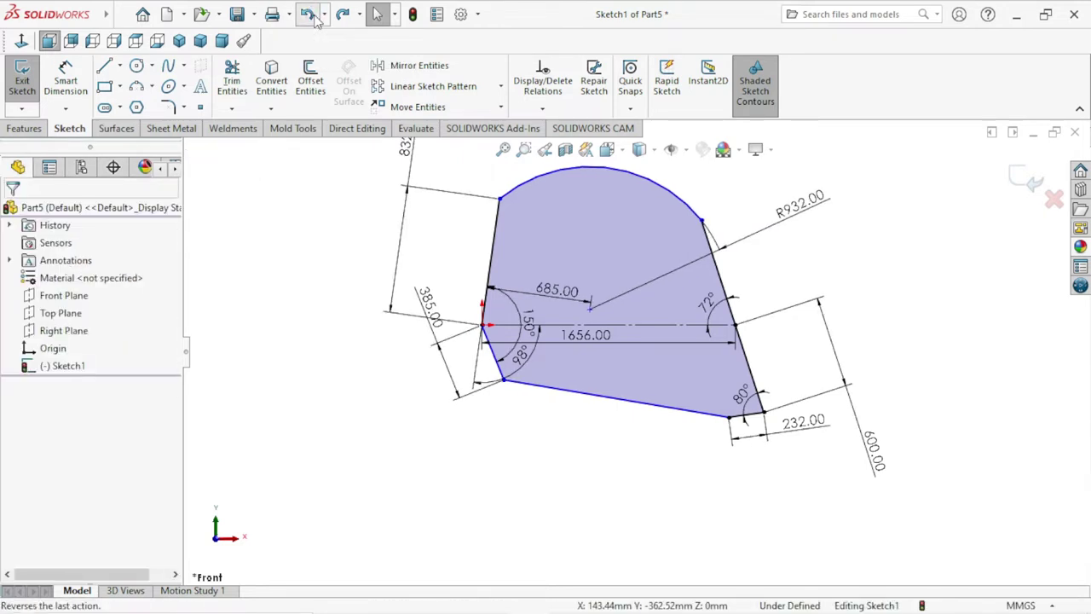
click(315, 16)
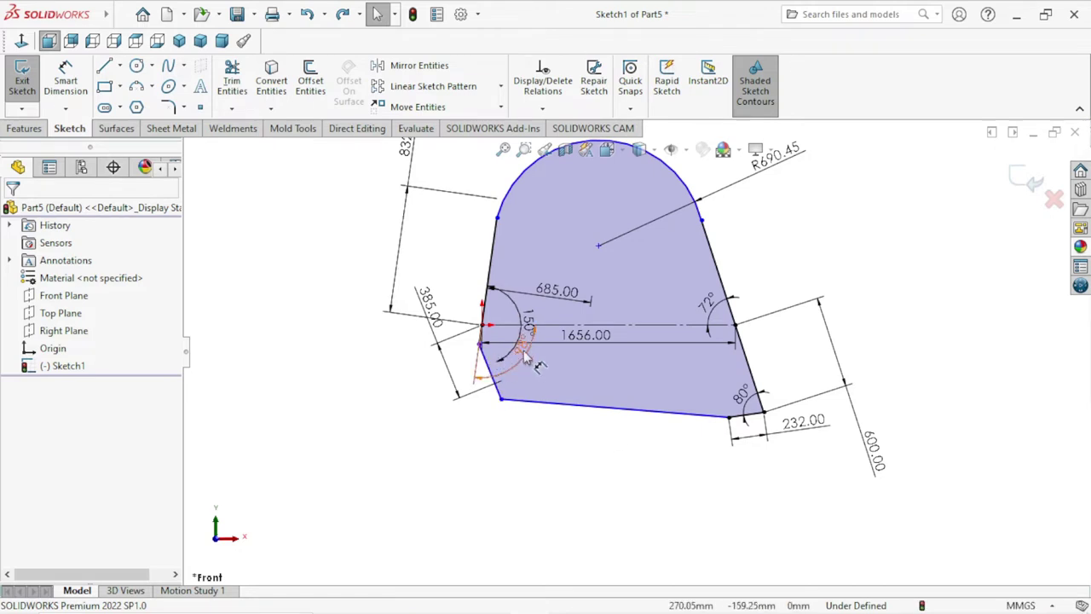
Move the 98° angle dimension to a new spot and select the 385.00 dimension.
drag(527, 359, 533, 367)
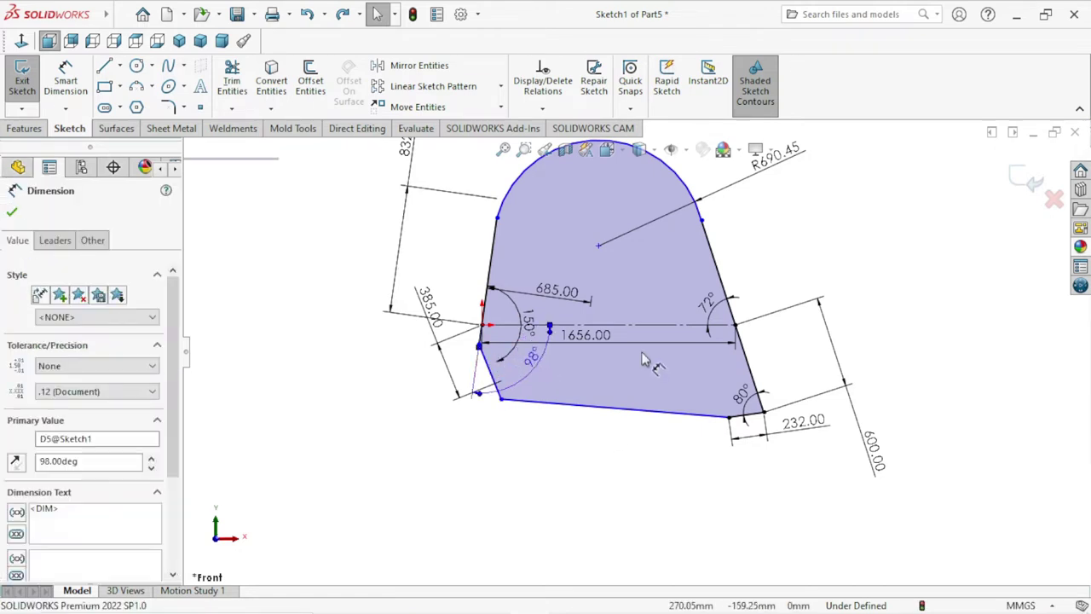
click(763, 245)
scroll(763, 244, up, 2)
scroll(533, 474, down, 1)
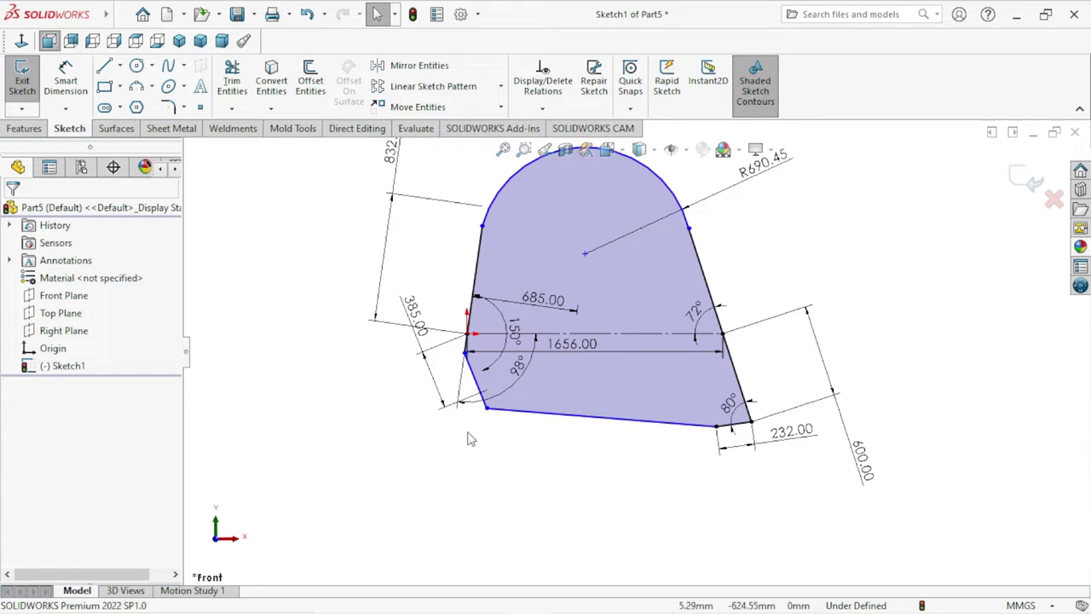
click(414, 328)
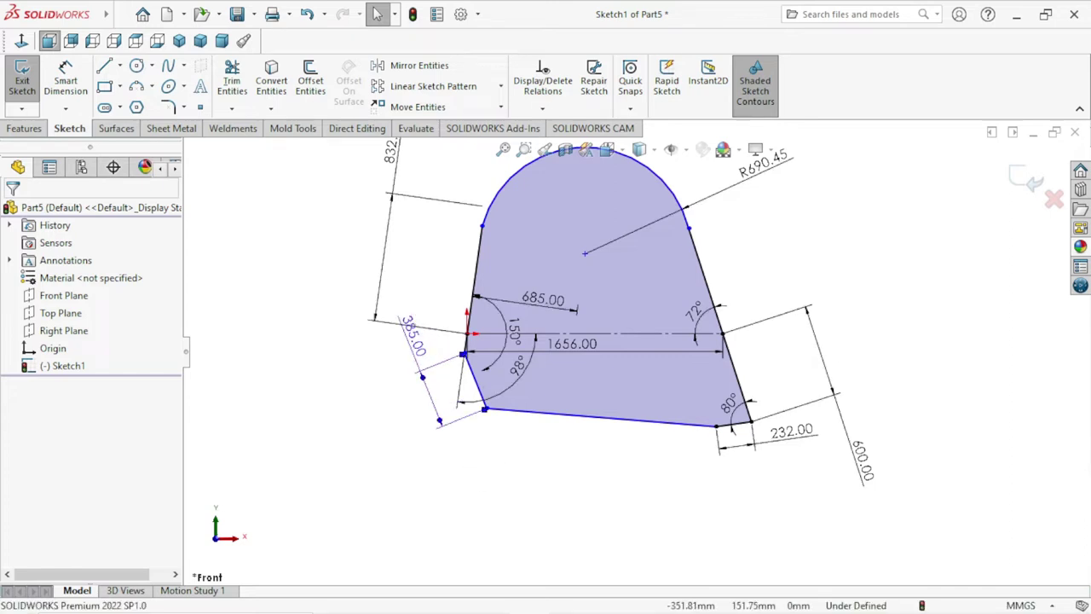
click(426, 334)
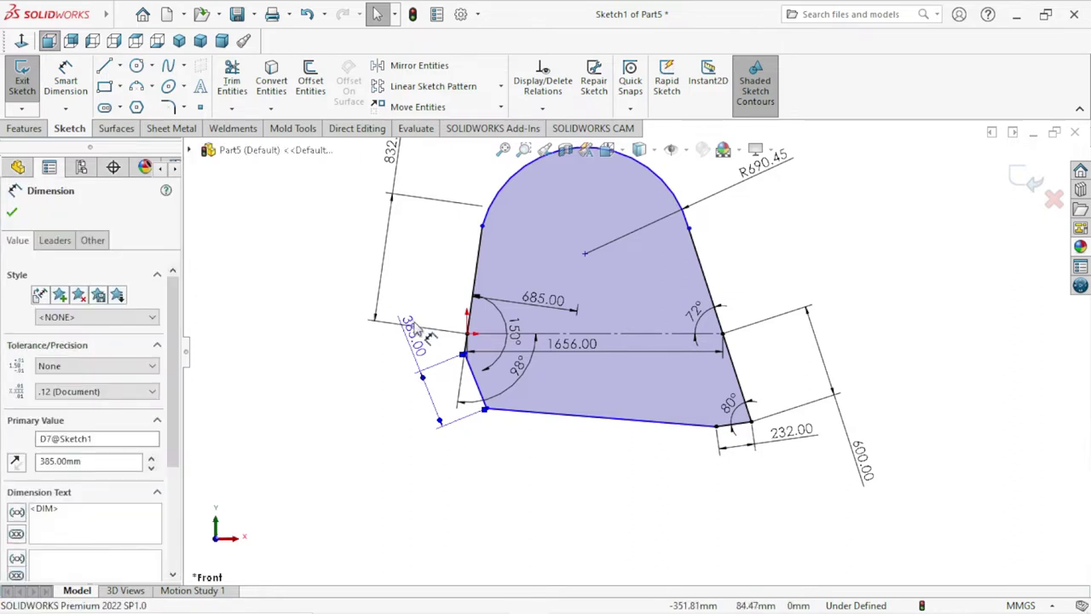
Delete the old 385.00 dimension and re-create it as a 385 mm distance between the lower-left vertices.
key(Delete)
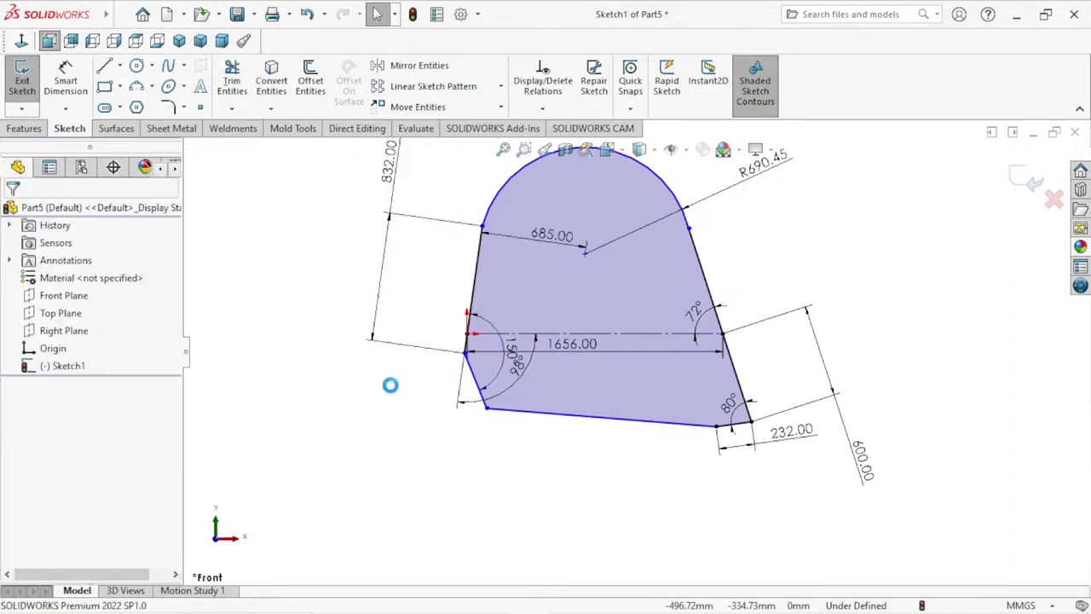
click(466, 359)
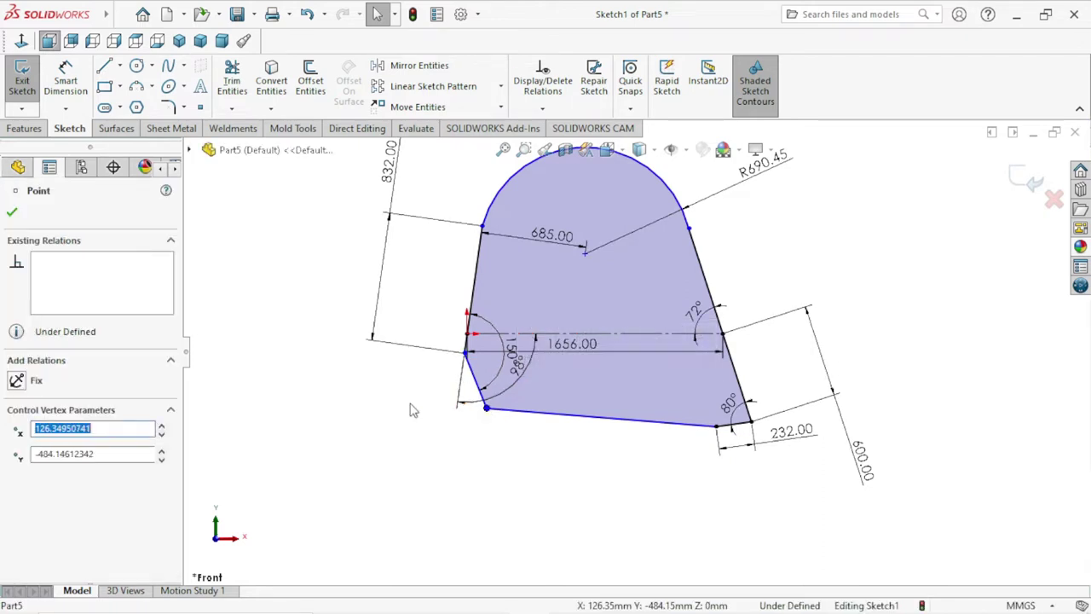
click(66, 79)
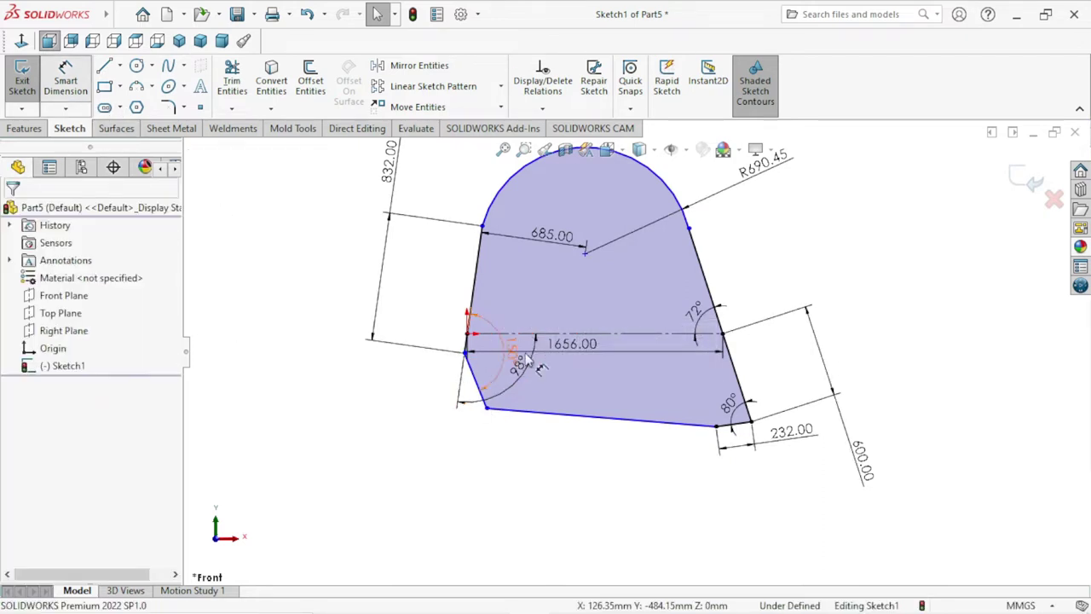
click(464, 352)
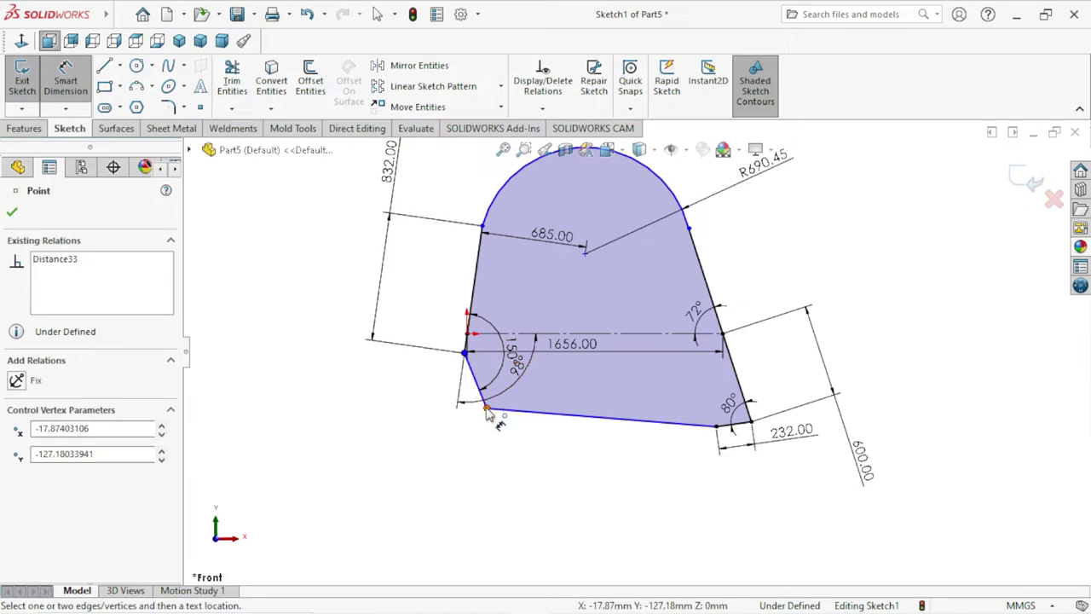
click(486, 409)
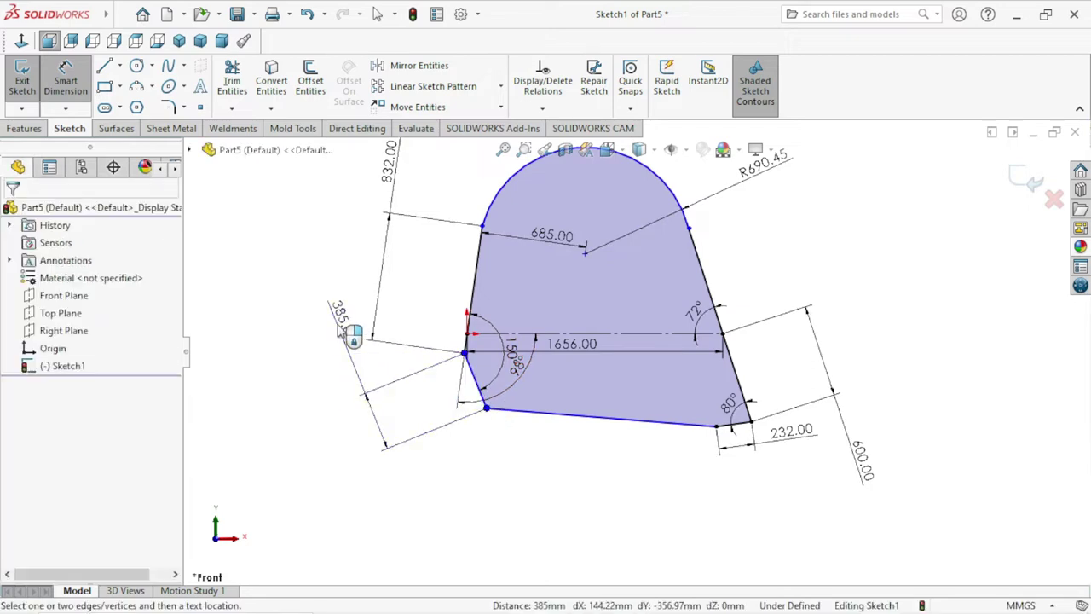
click(381, 419)
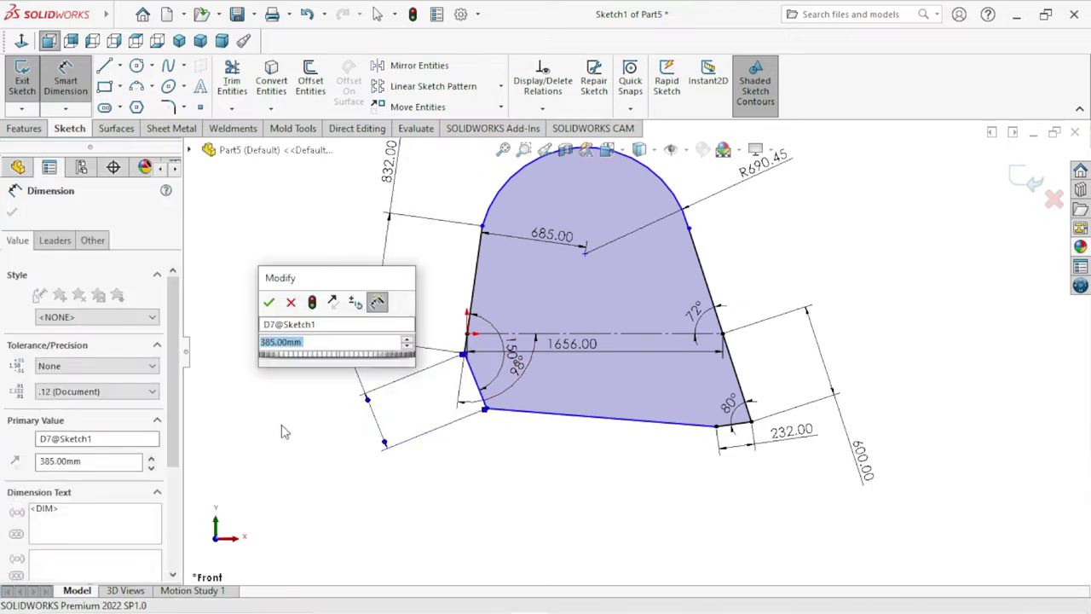
key(Return)
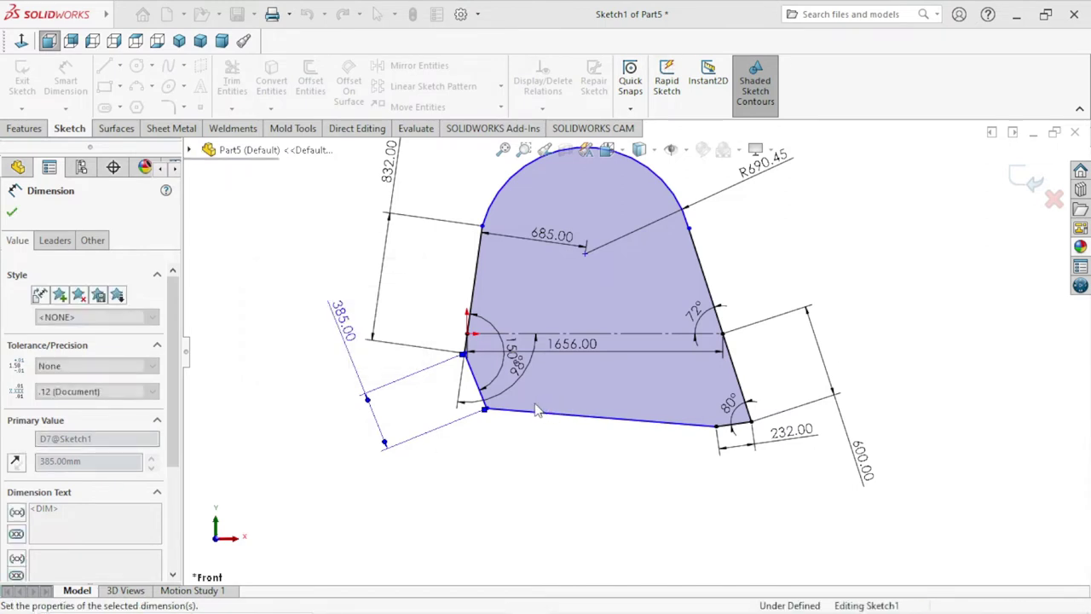
scroll(547, 503, down, 2)
click(548, 503)
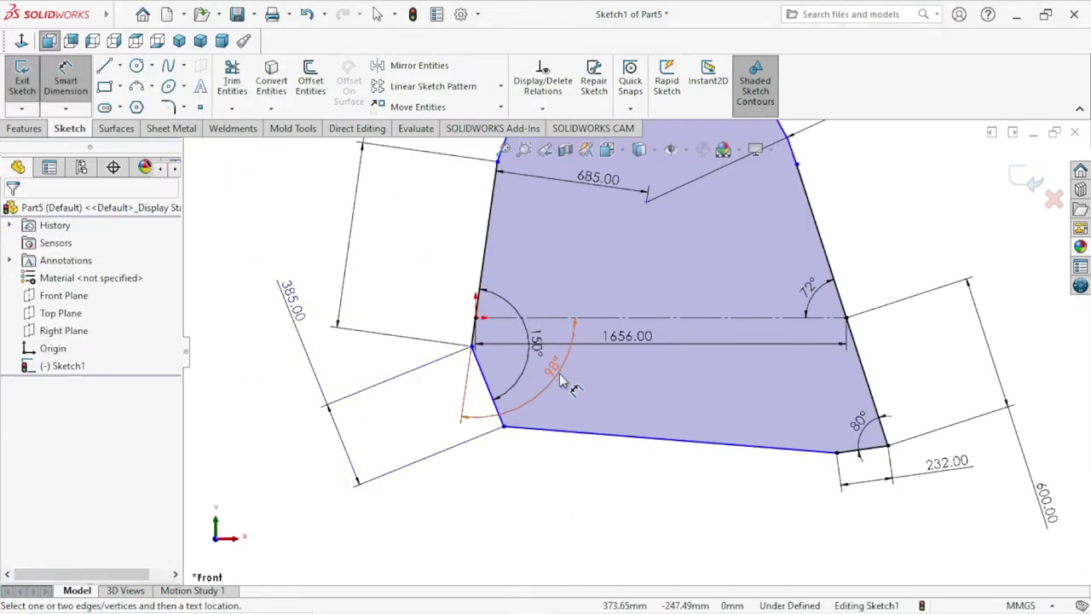
scroll(545, 379, down, 2)
scroll(486, 330, down, 2)
scroll(480, 341, up, 2)
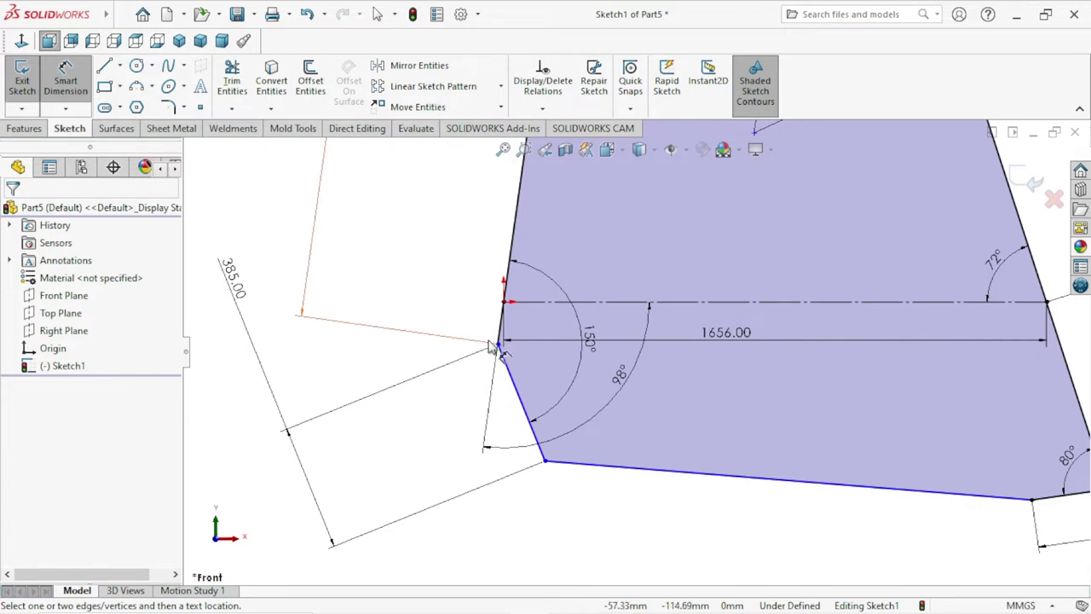
scroll(776, 382, up, 5)
scroll(823, 248, down, 1)
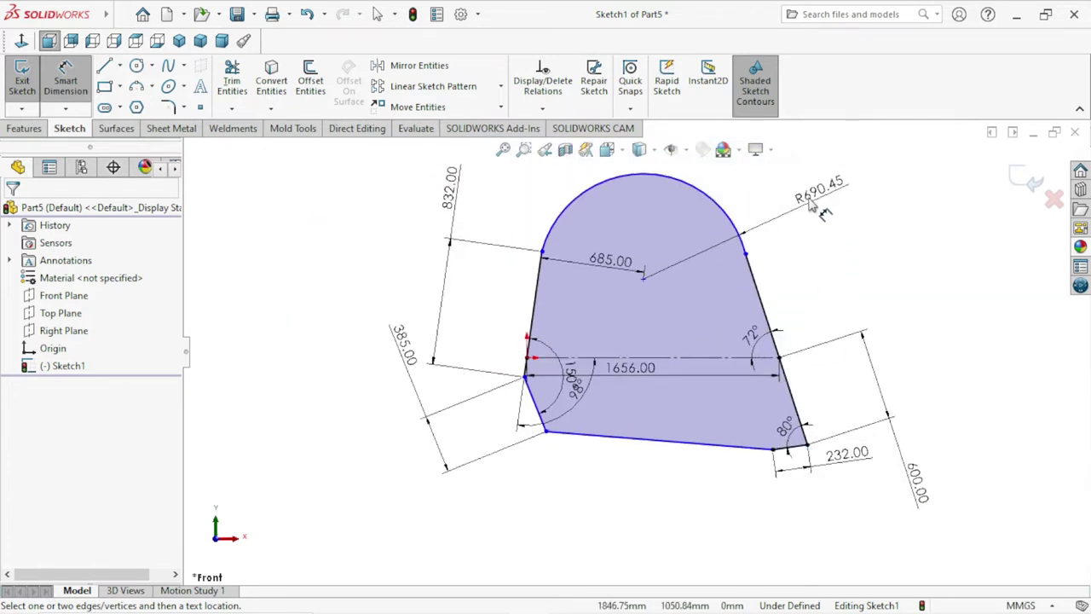
Edit the R690.45 top arc radius dimension to 930 mm.
double_click(809, 198)
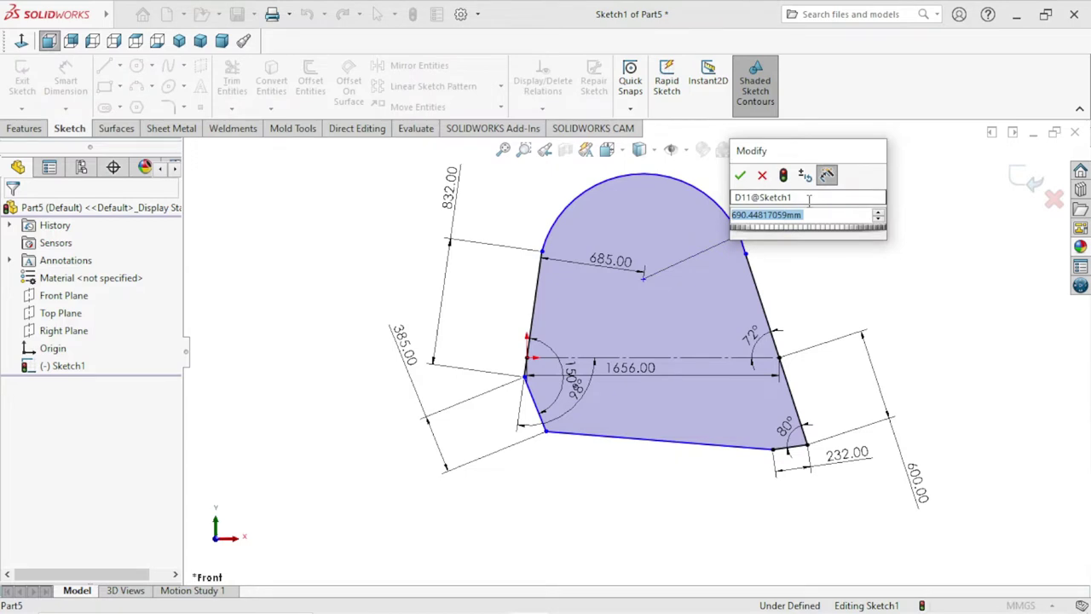
text(930)
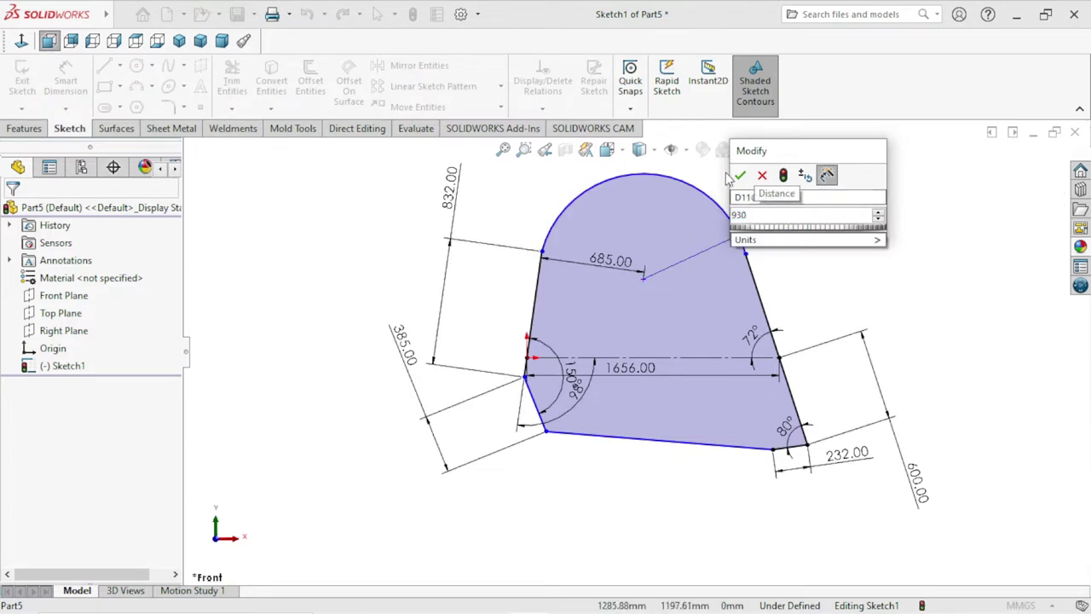
key(Escape)
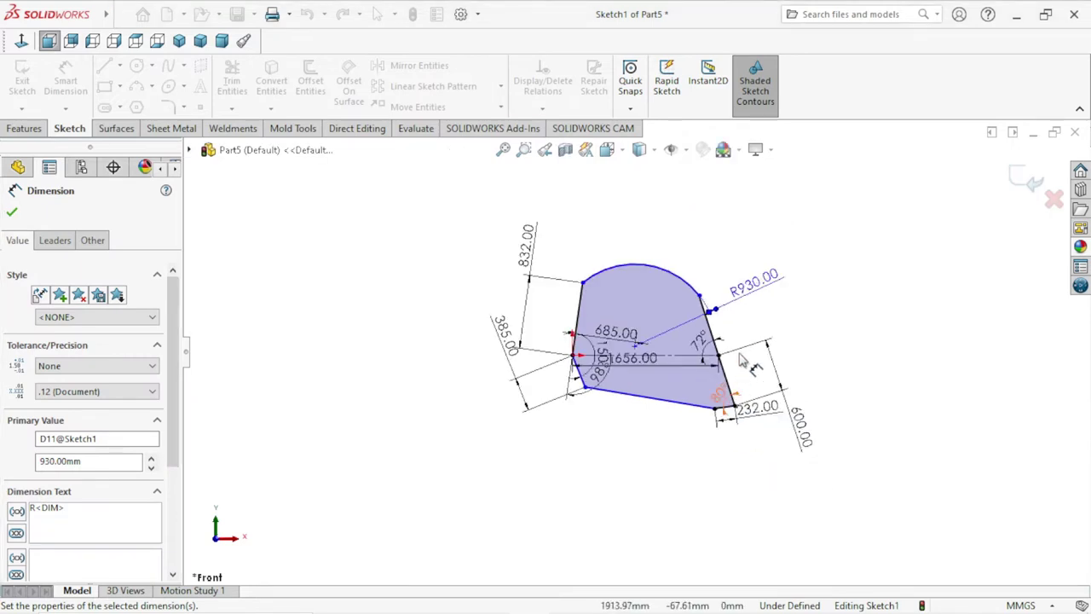
scroll(723, 417, down, 2)
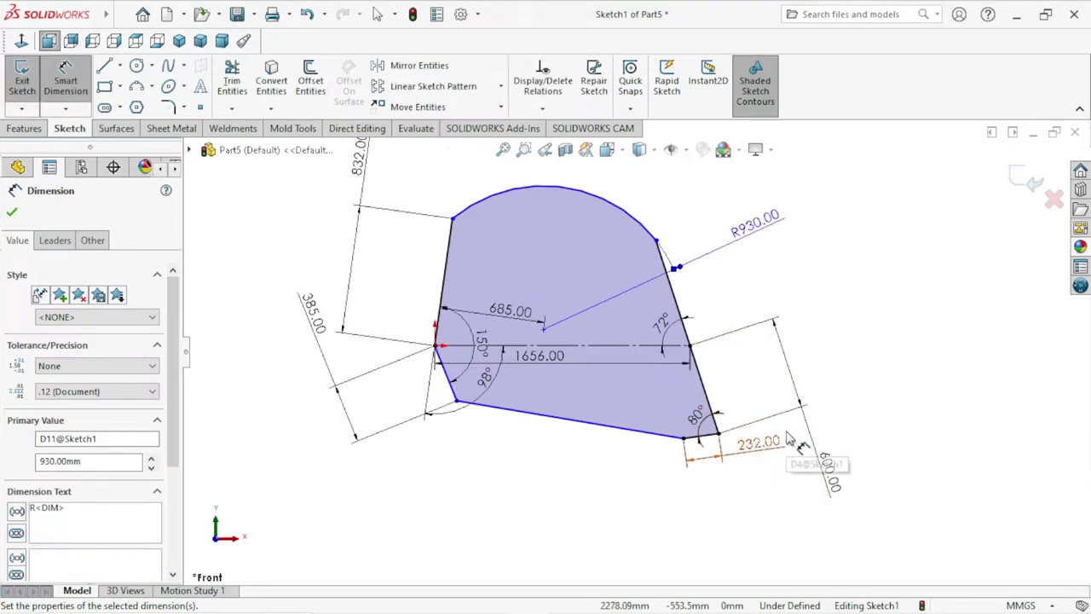
scroll(793, 443, up, 1)
scroll(682, 366, down, 1)
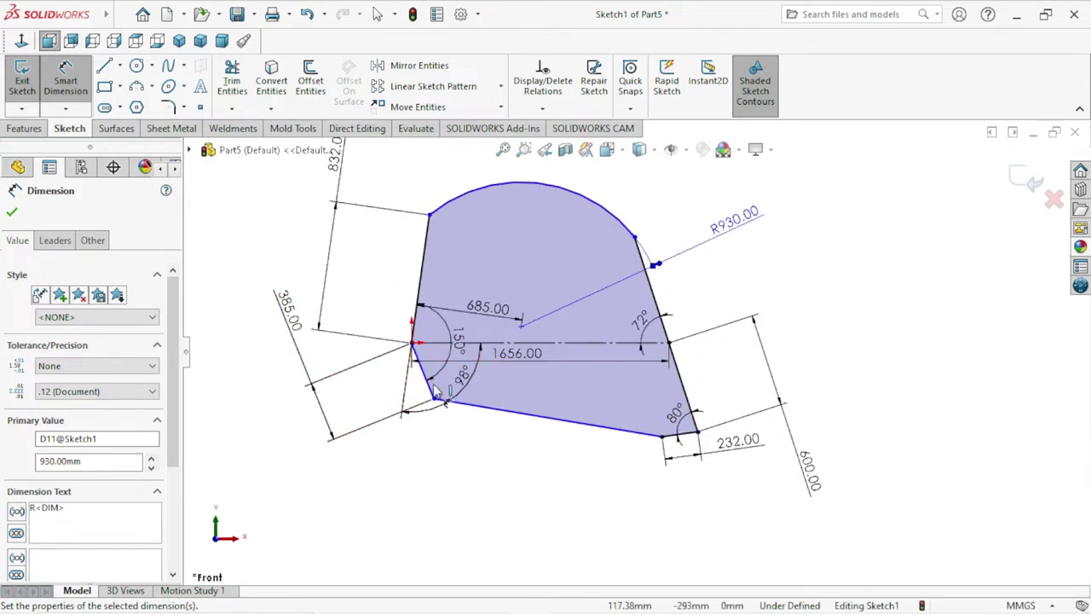
scroll(433, 388, down, 1)
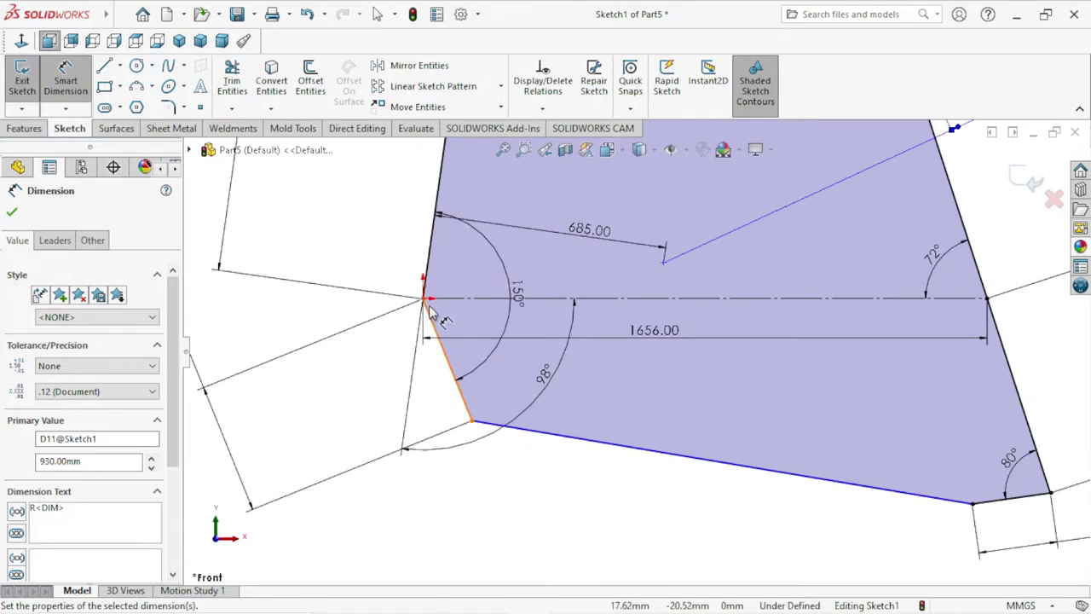
scroll(443, 319, down, 1)
scroll(512, 302, down, 2)
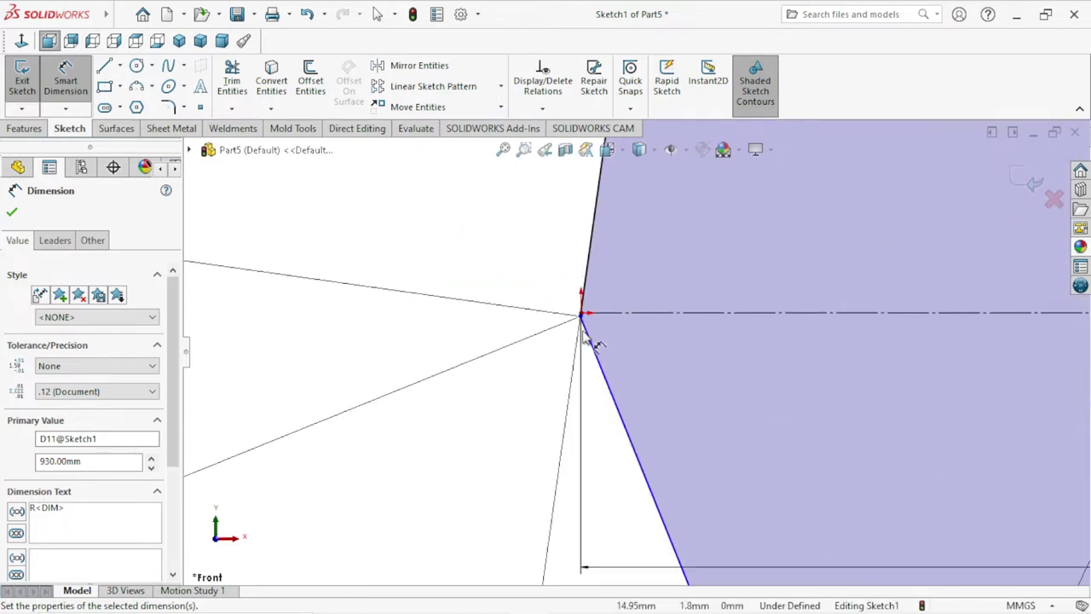
scroll(588, 341, down, 2)
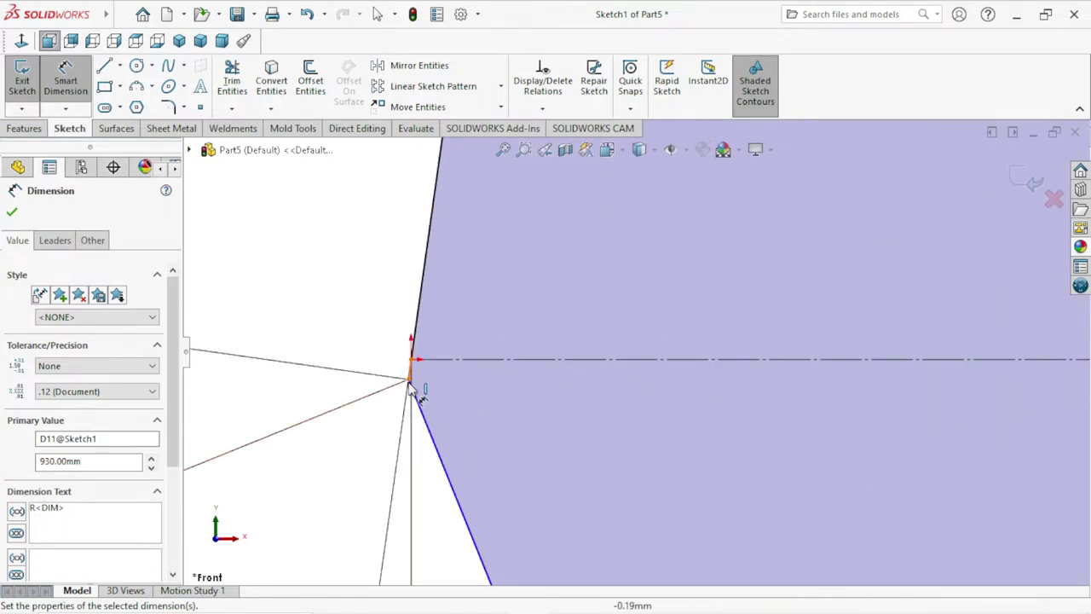
click(12, 212)
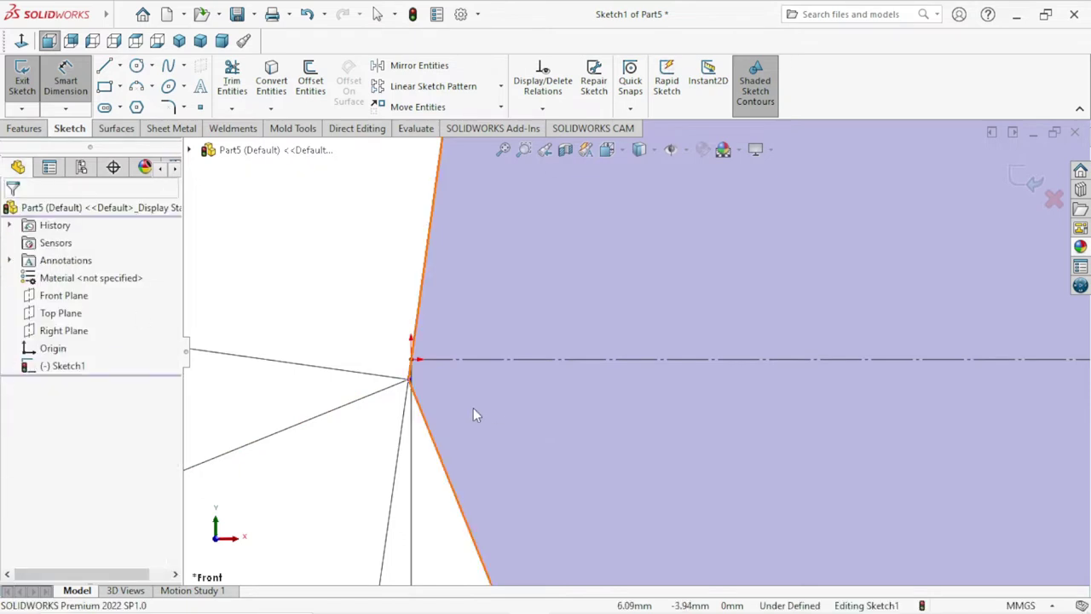
drag(408, 381, 394, 481)
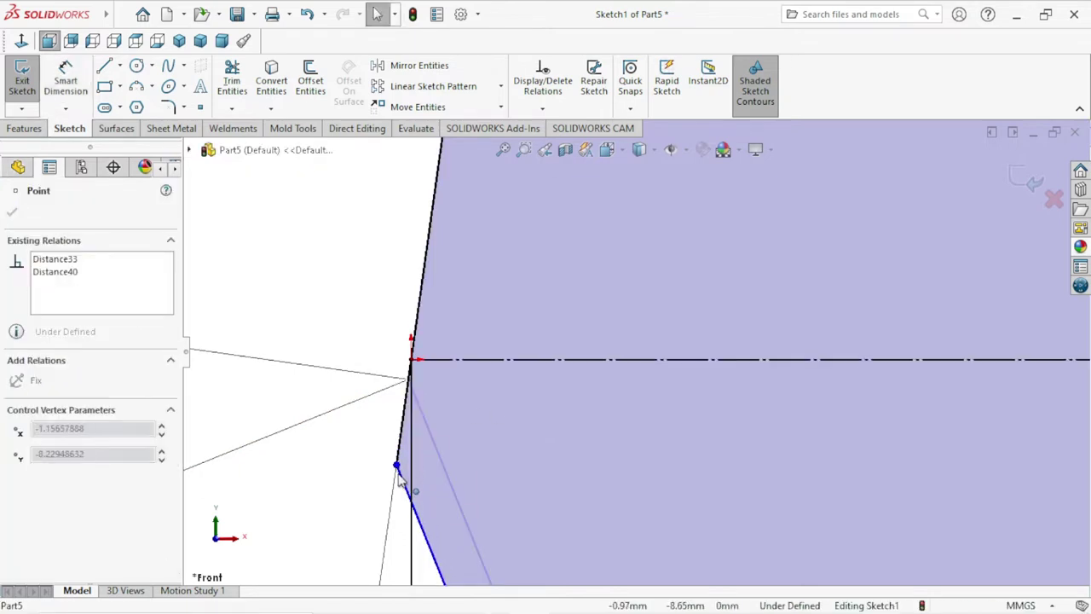
key(ctrl+z)
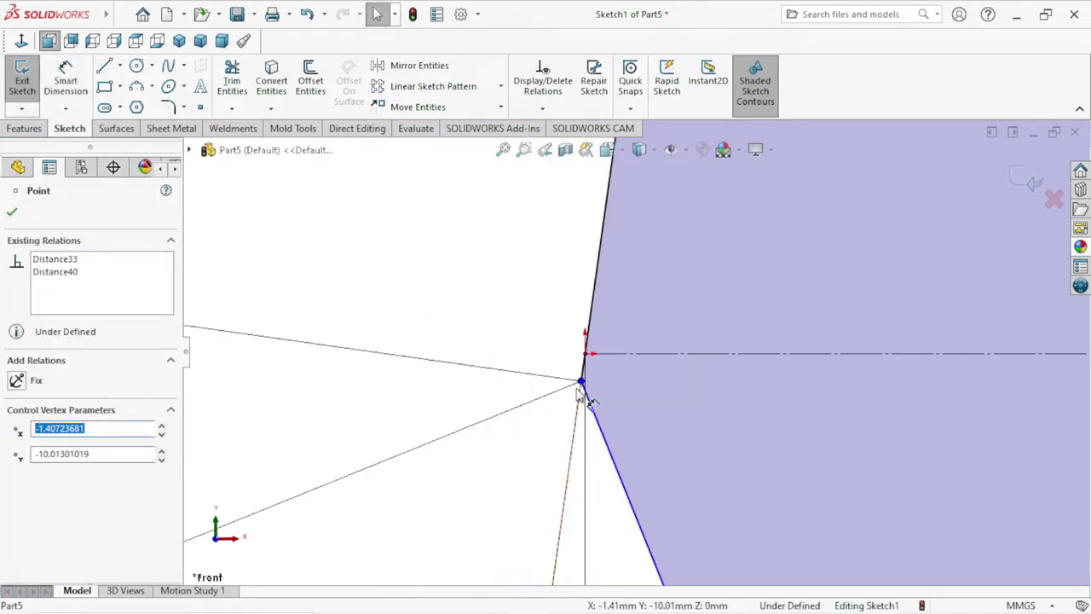
drag(579, 383, 559, 535)
scroll(565, 469, up, 2)
scroll(566, 469, up, 1)
scroll(694, 450, up, 2)
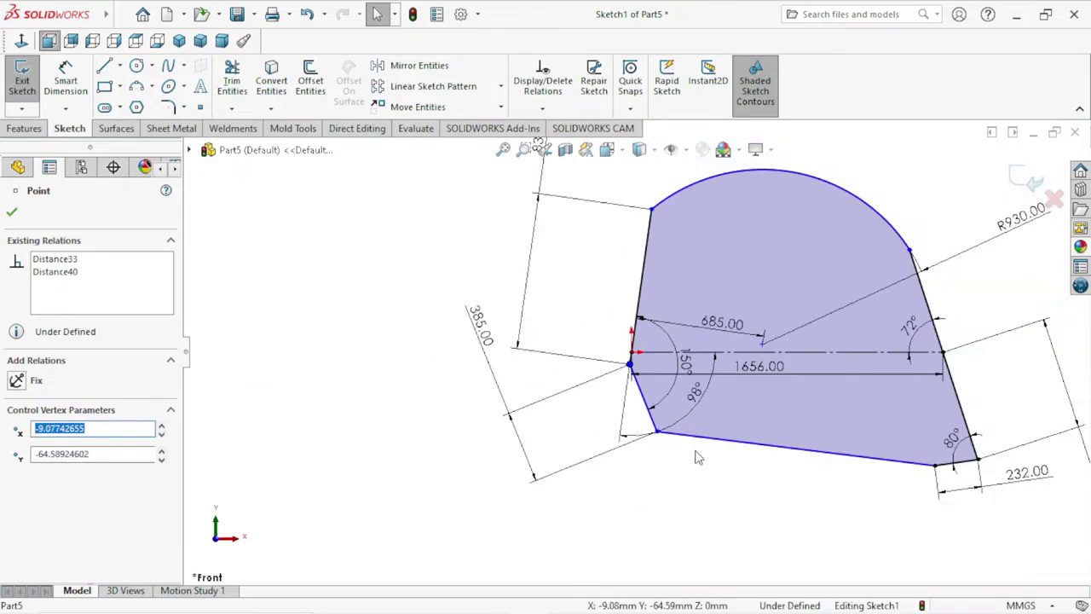
drag(629, 364, 602, 433)
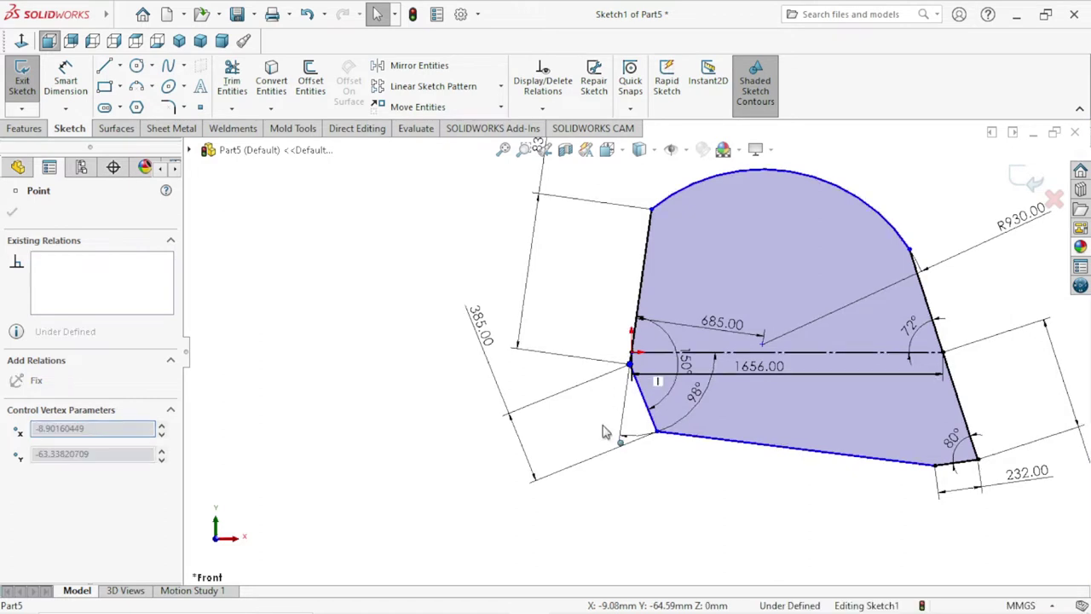
click(630, 365)
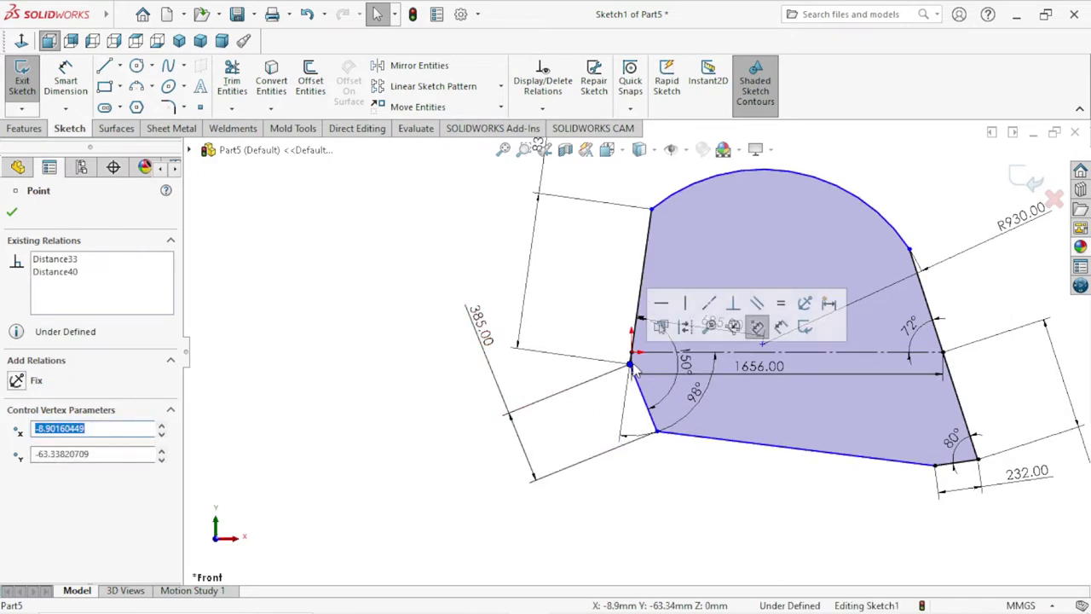
drag(630, 365, 635, 396)
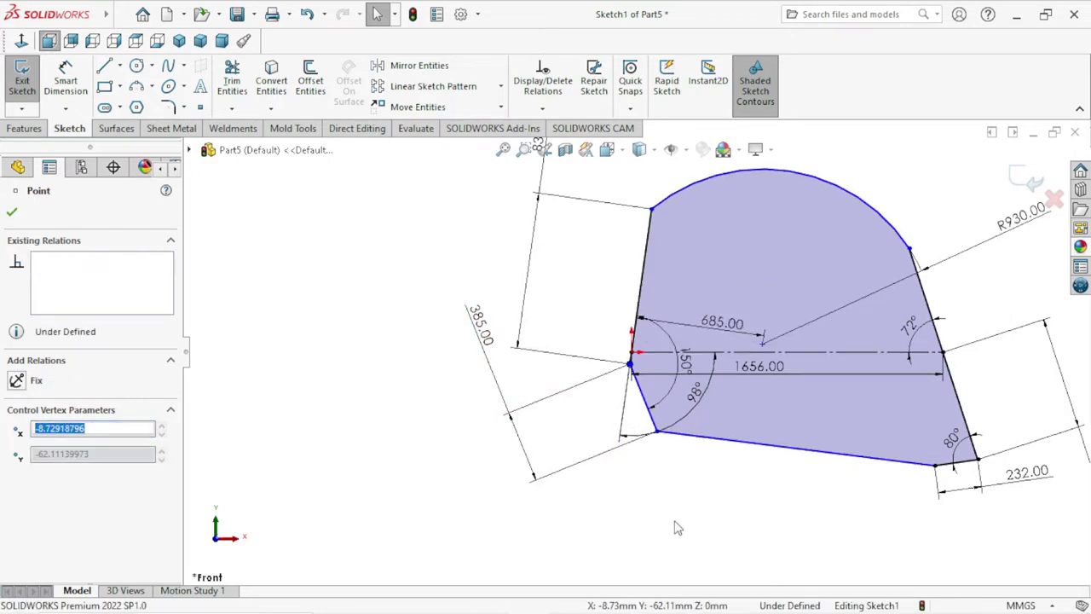
key(Escape)
scroll(784, 430, up, 3)
scroll(861, 422, down, 2)
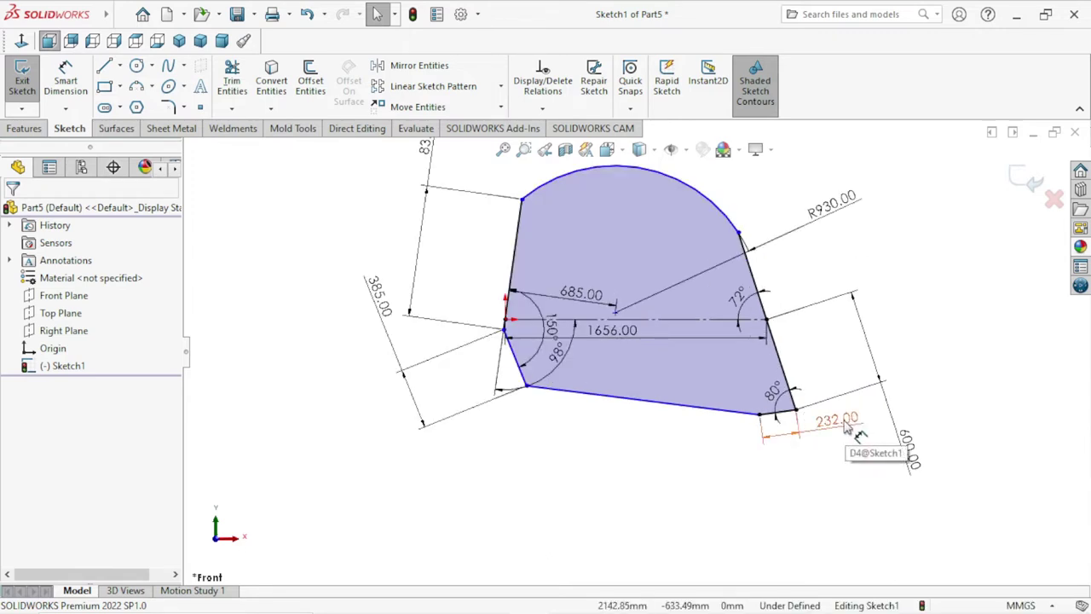
scroll(546, 341, down, 1)
scroll(578, 347, down, 1)
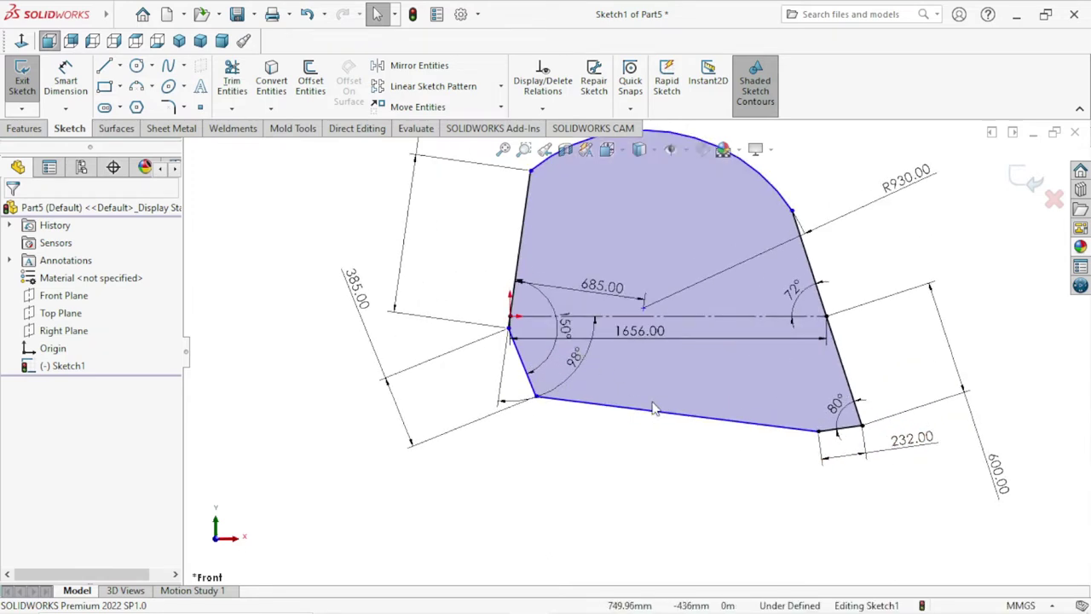
scroll(639, 358, down, 1)
scroll(635, 341, up, 1)
scroll(631, 324, up, 3)
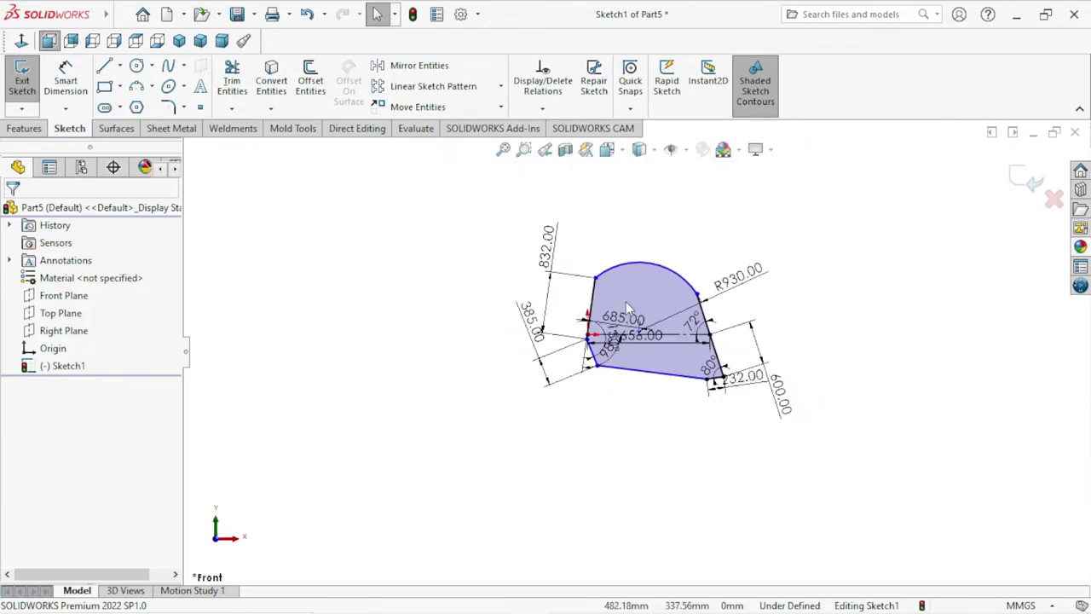
scroll(627, 315, down, 1)
scroll(542, 370, down, 1)
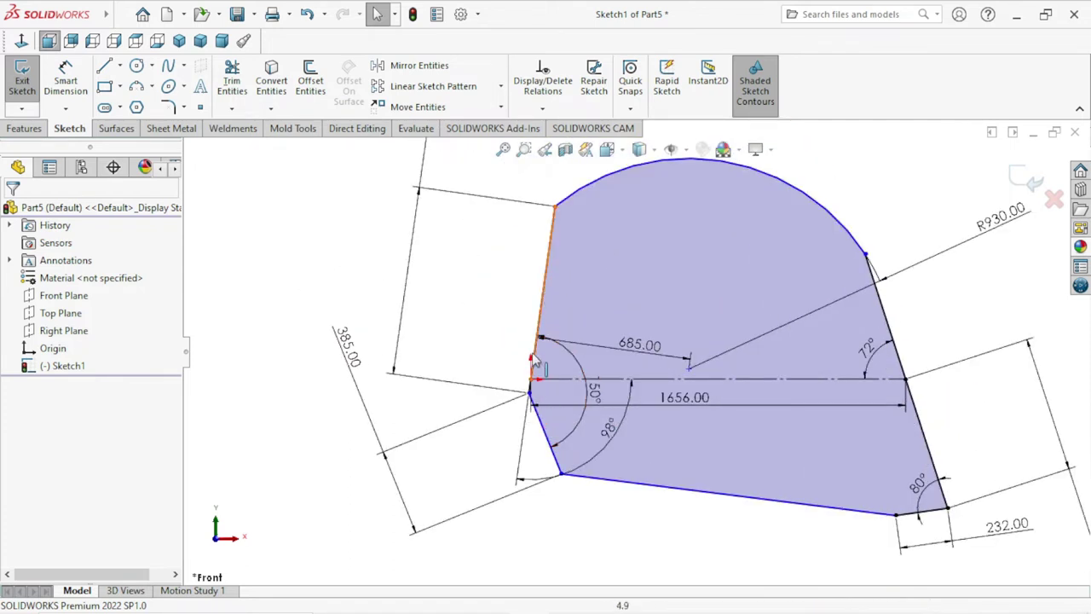
scroll(538, 383, up, 1)
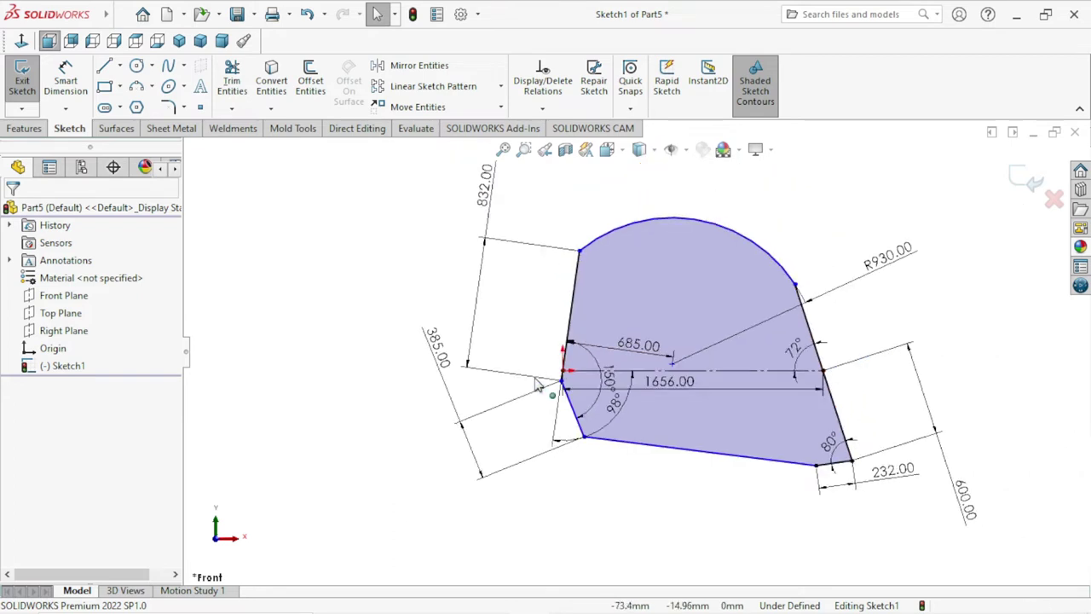
scroll(538, 384, up, 1)
scroll(772, 439, down, 1)
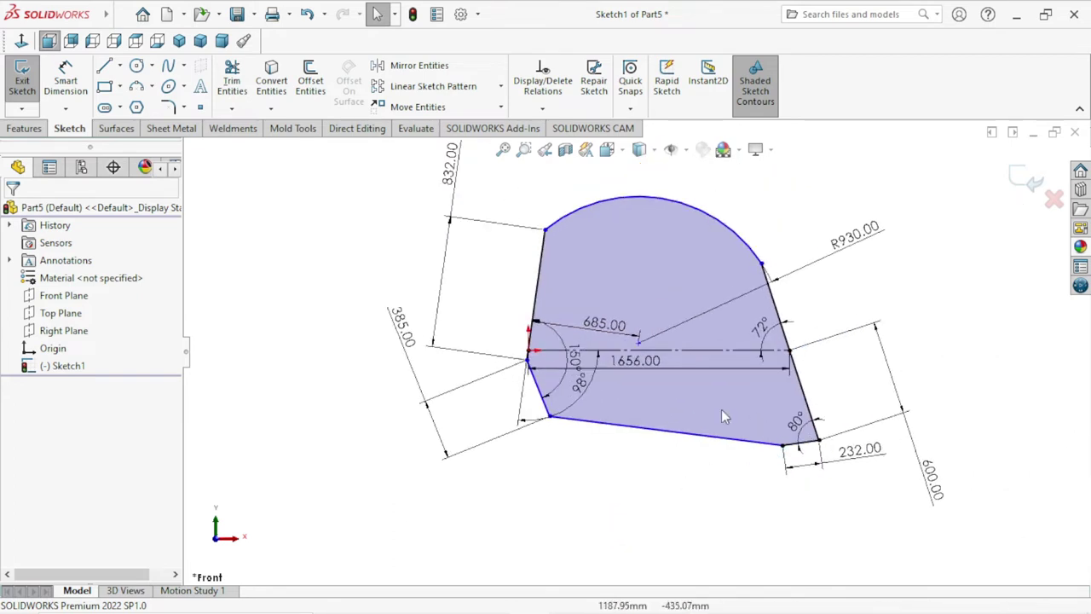
scroll(768, 420, down, 1)
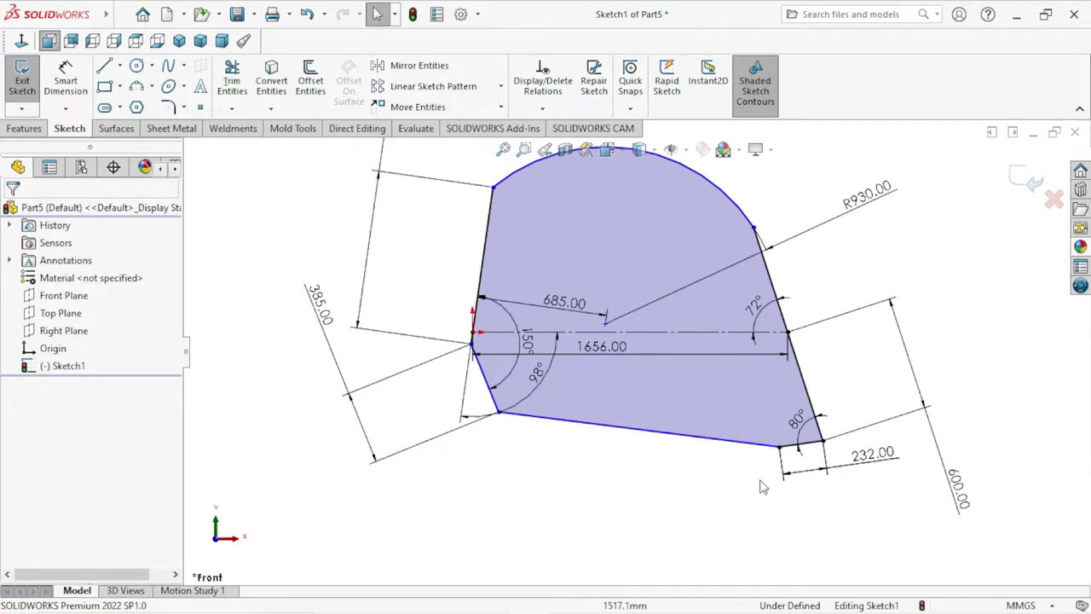
scroll(763, 487, up, 1)
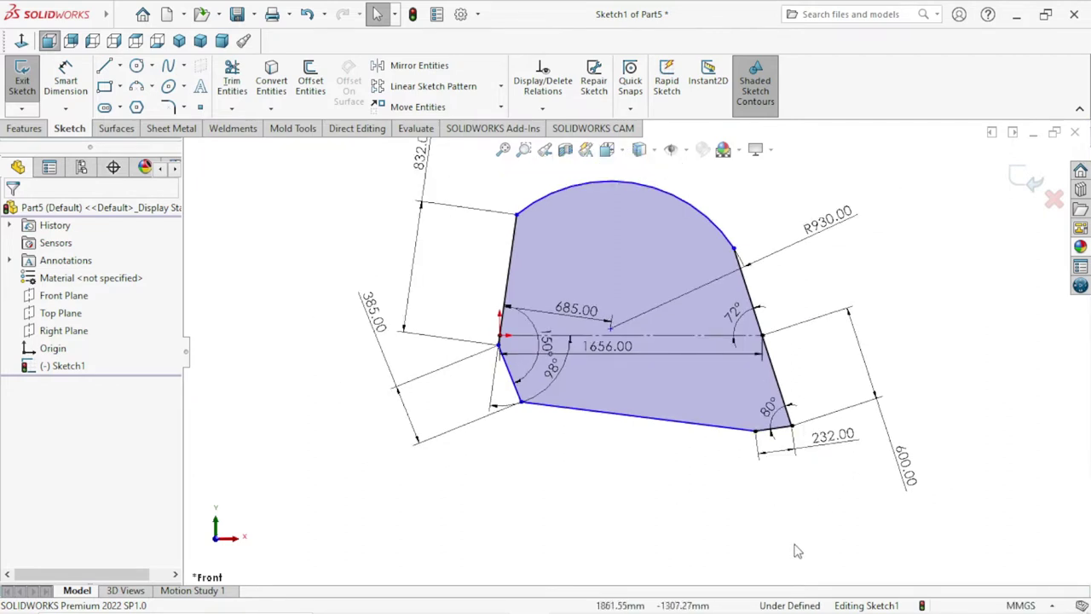
Zoom out and drag the arc's end point down the right edge.
key(z)
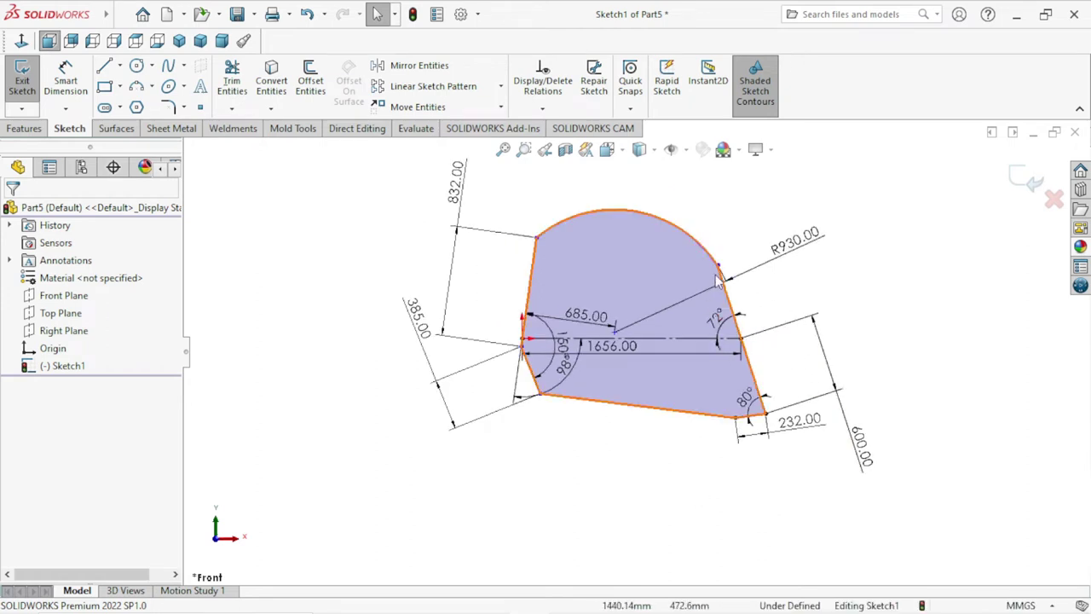
scroll(767, 337, down, 1)
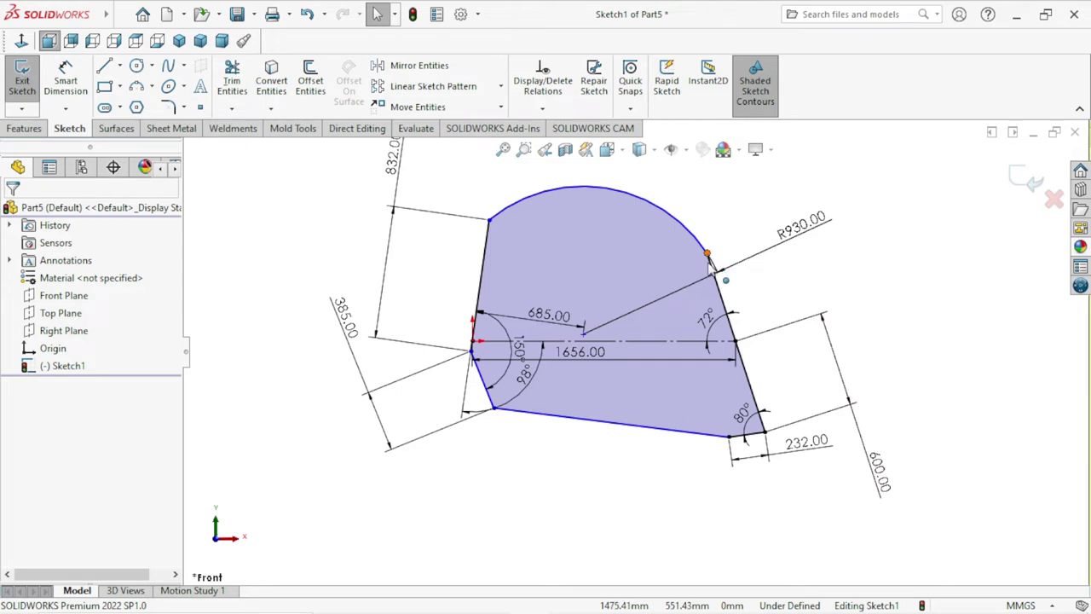
mouse_move(708, 255)
mouse_down()
mouse_move(730, 313)
mouse_move(721, 299)
mouse_up()
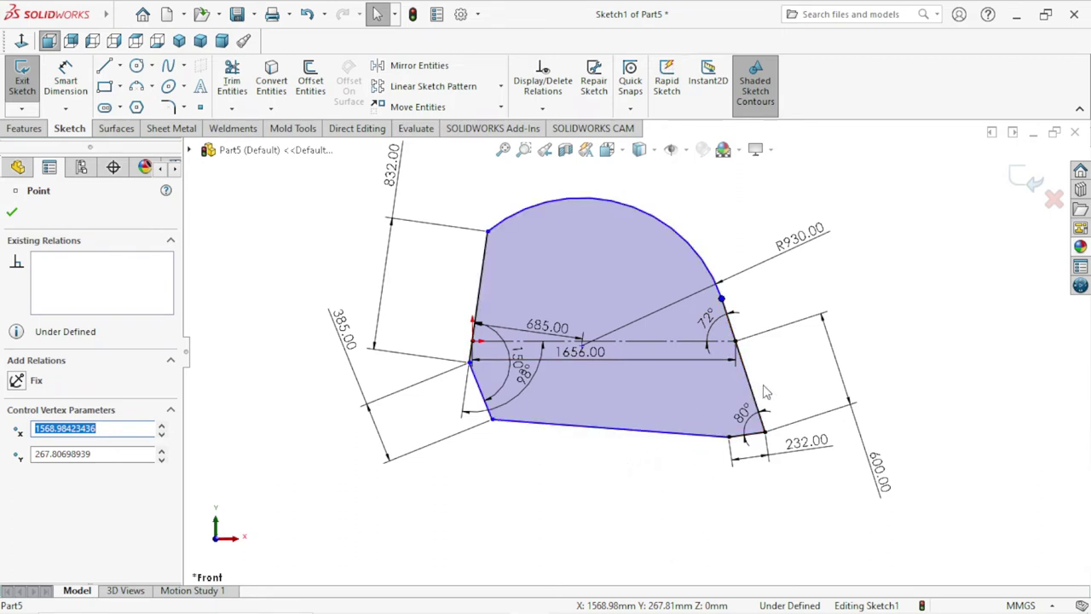
scroll(769, 369, down, 2)
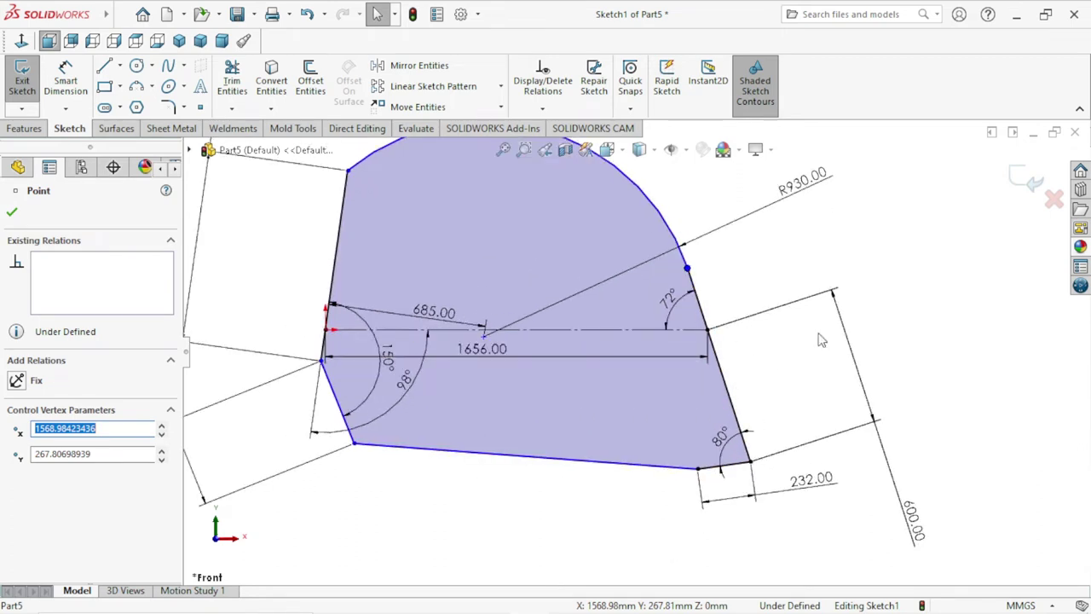
key(Escape)
scroll(707, 327, up, 5)
scroll(706, 337, down, 2)
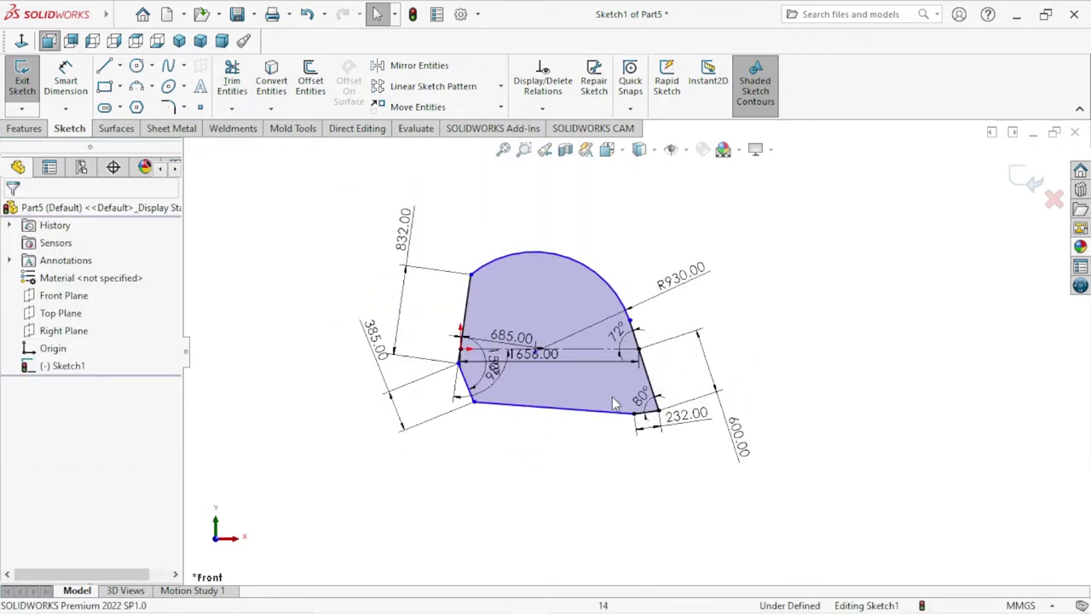
Move the 685.00 dimension upward and the 1656.00 dimension above the top arc.
drag(510, 334, 509, 312)
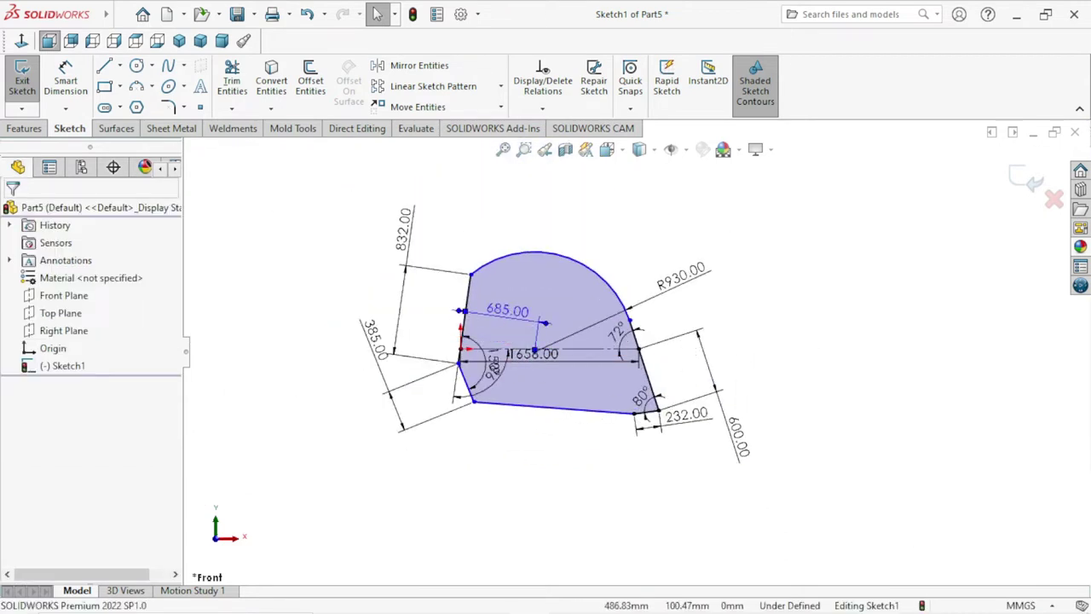
drag(511, 354, 516, 234)
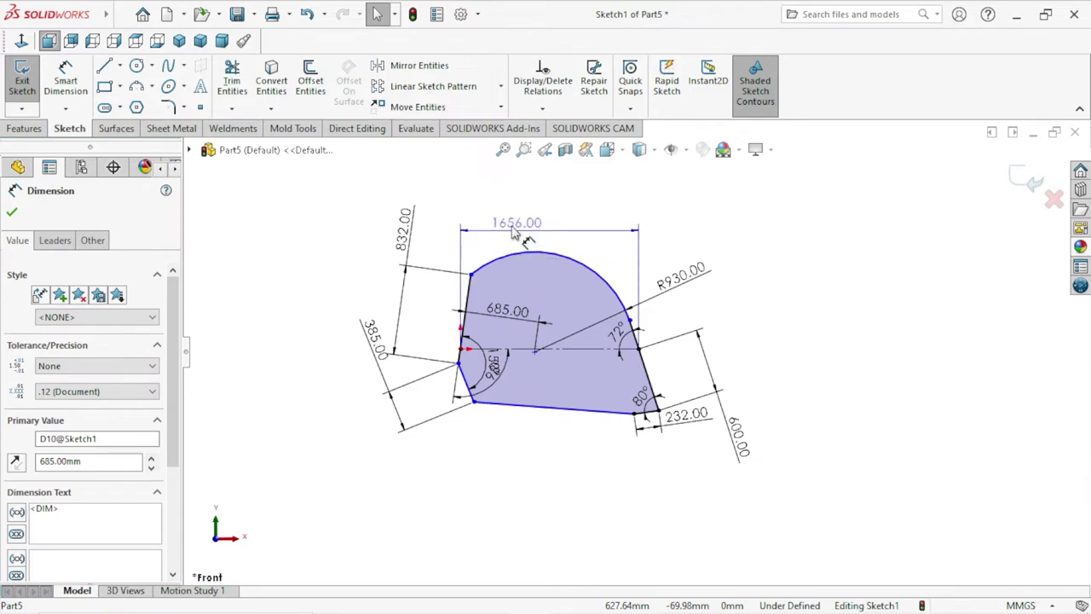
click(773, 343)
scroll(639, 413, down, 1)
scroll(631, 422, down, 2)
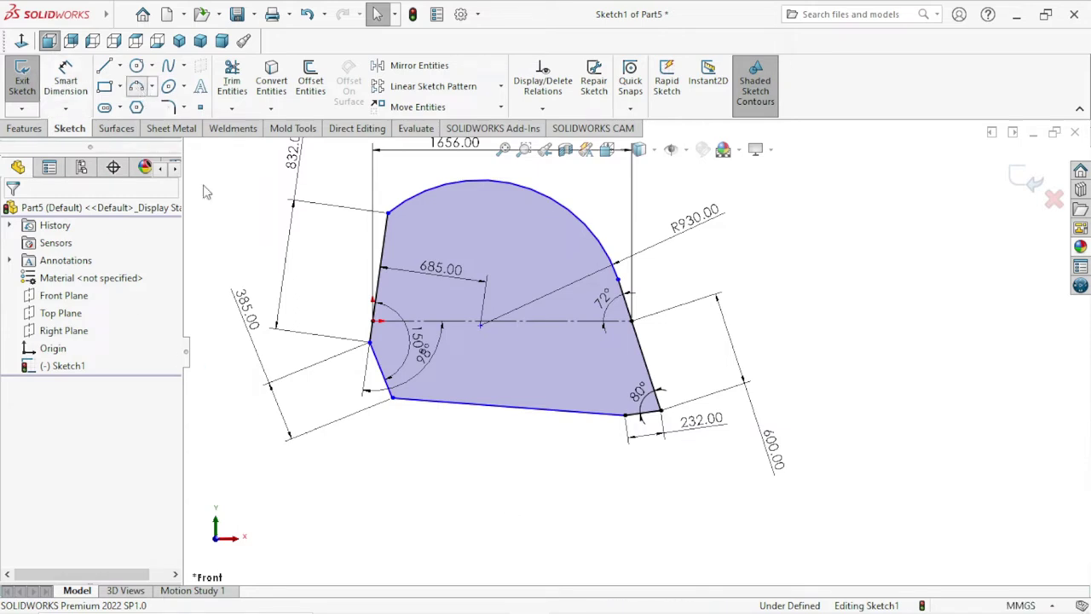
Convert the straight bottom edge of the profile to construction geometry.
click(136, 86)
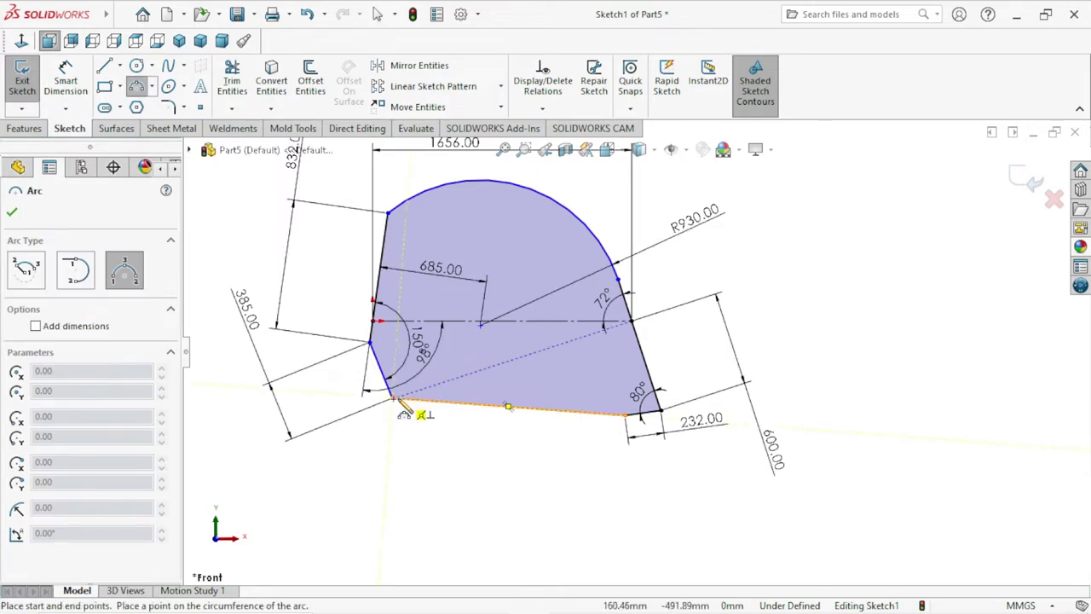
key(Escape)
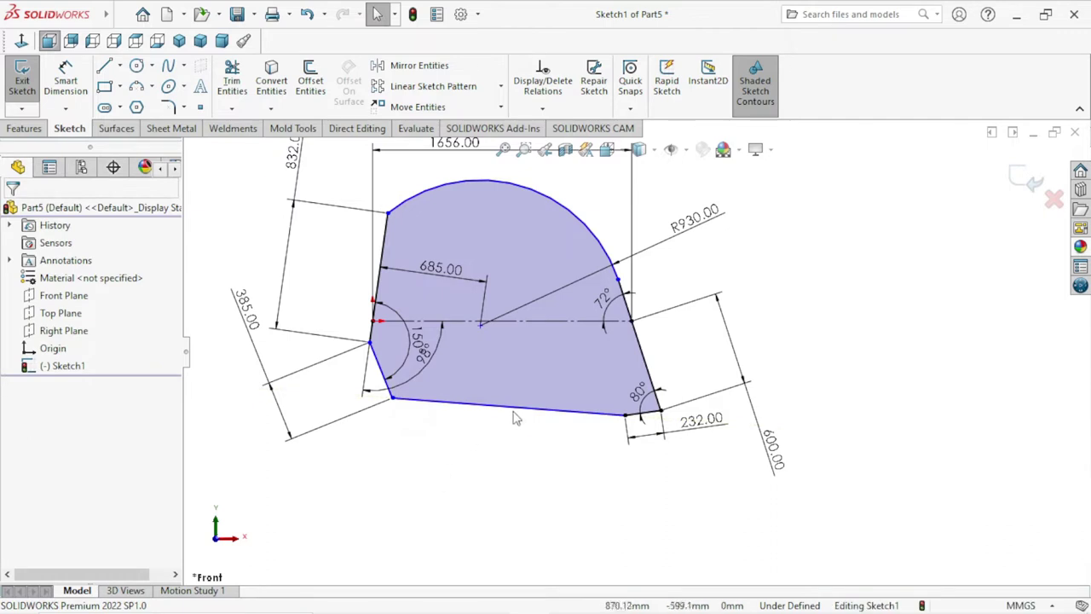
click(515, 415)
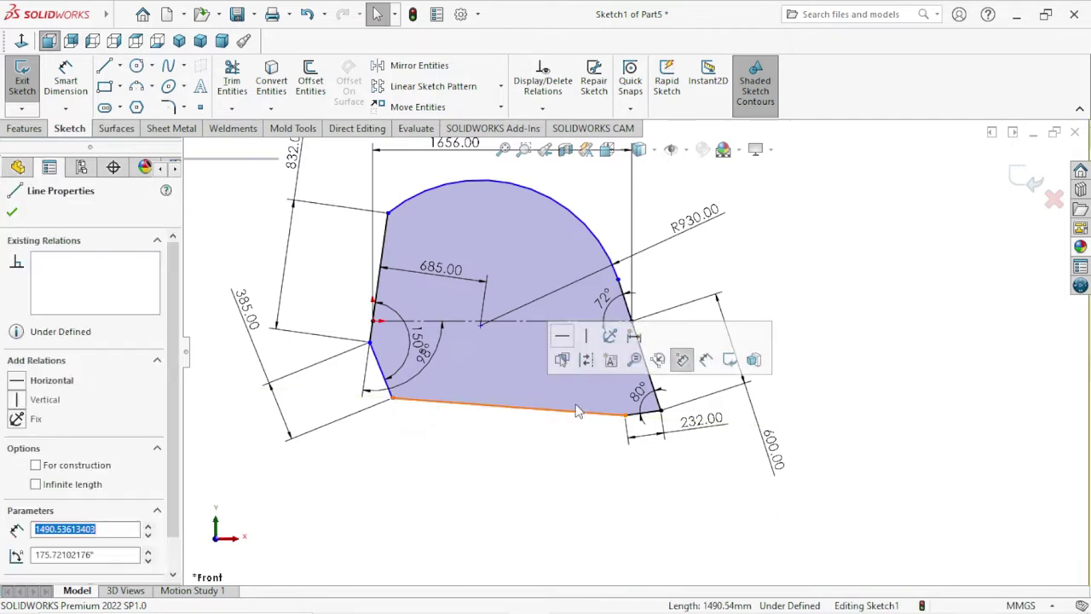
click(484, 377)
Draw a three-point arc between the bottom edge's endpoints to close the profile.
click(139, 87)
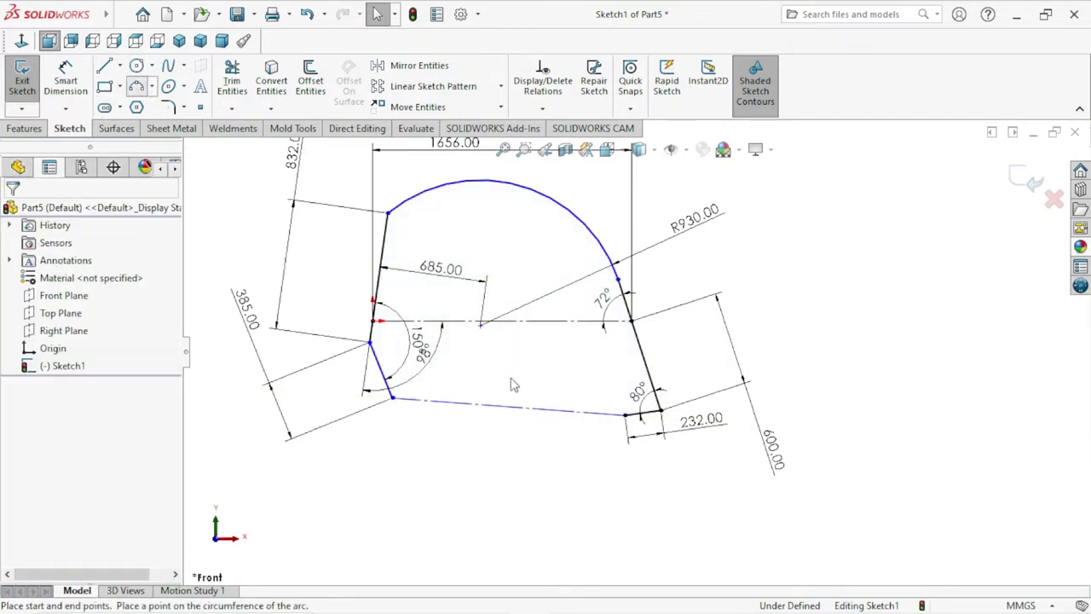
click(392, 397)
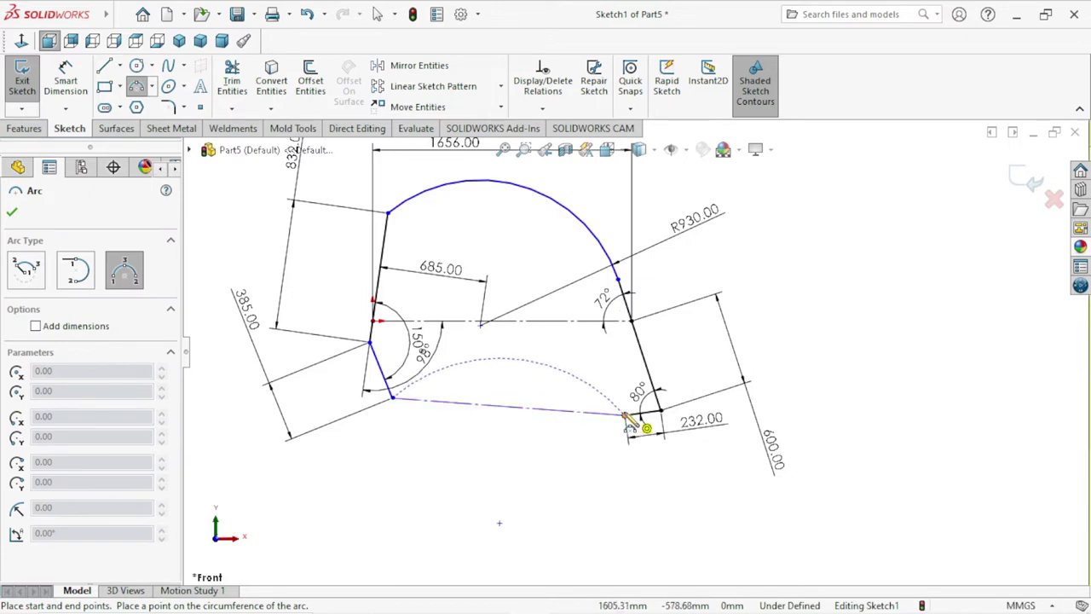
click(628, 416)
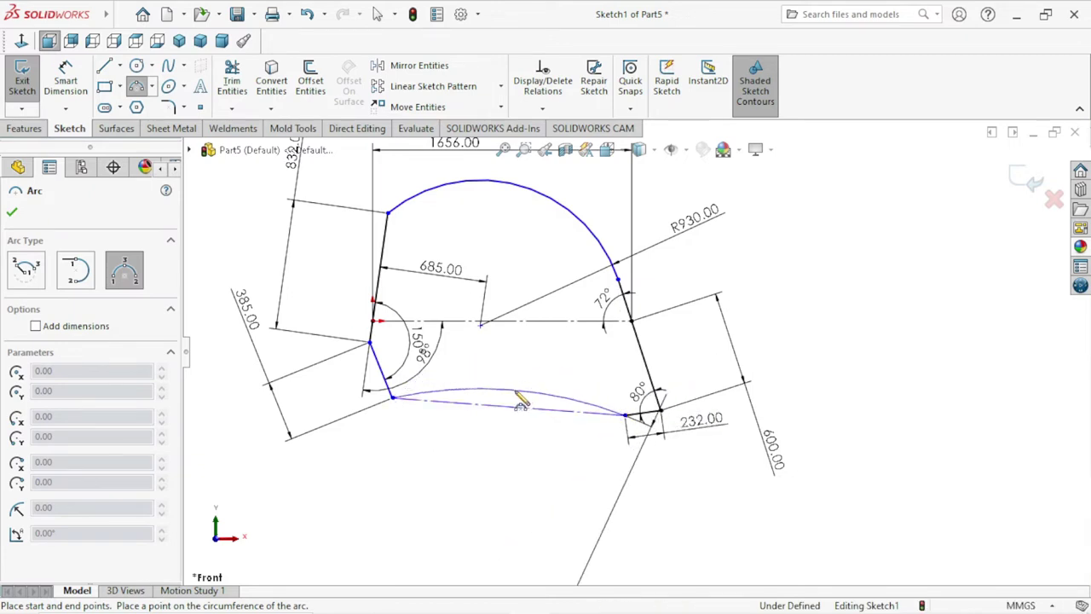
click(517, 394)
right_click(482, 449)
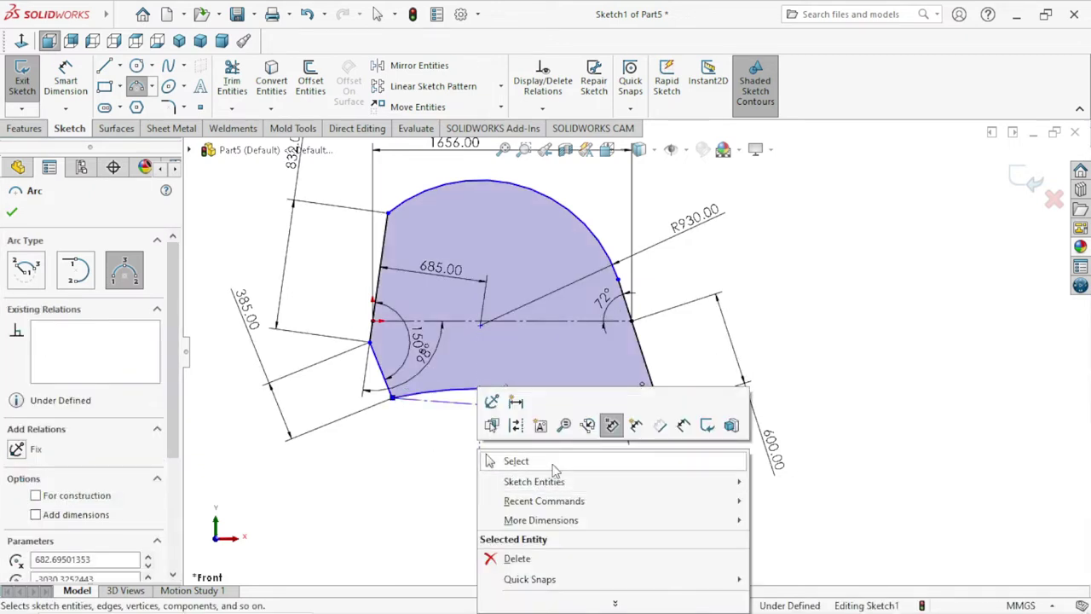
click(554, 468)
scroll(584, 528, up, 3)
scroll(585, 537, down, 2)
Place an R1225 mm radius dimension on the profile's bottom arc, below the profile.
scroll(585, 544, down, 2)
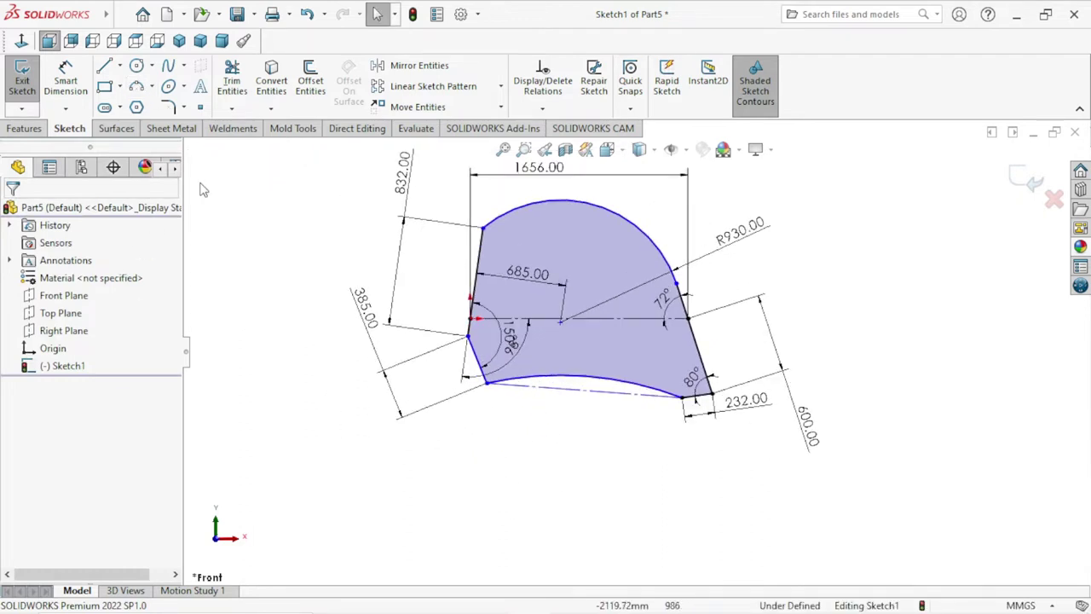
click(66, 81)
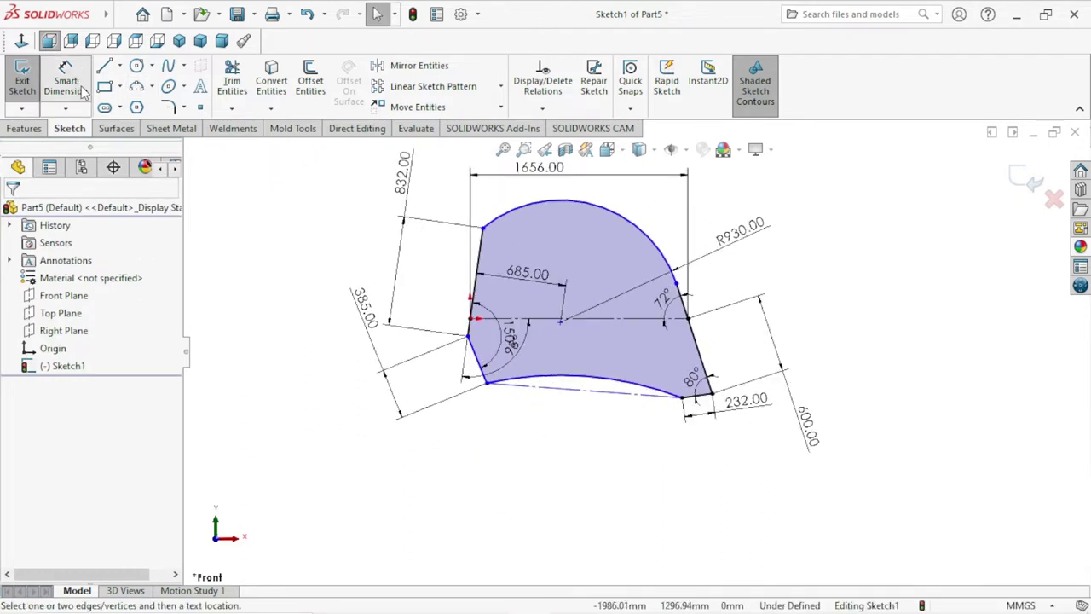
click(571, 379)
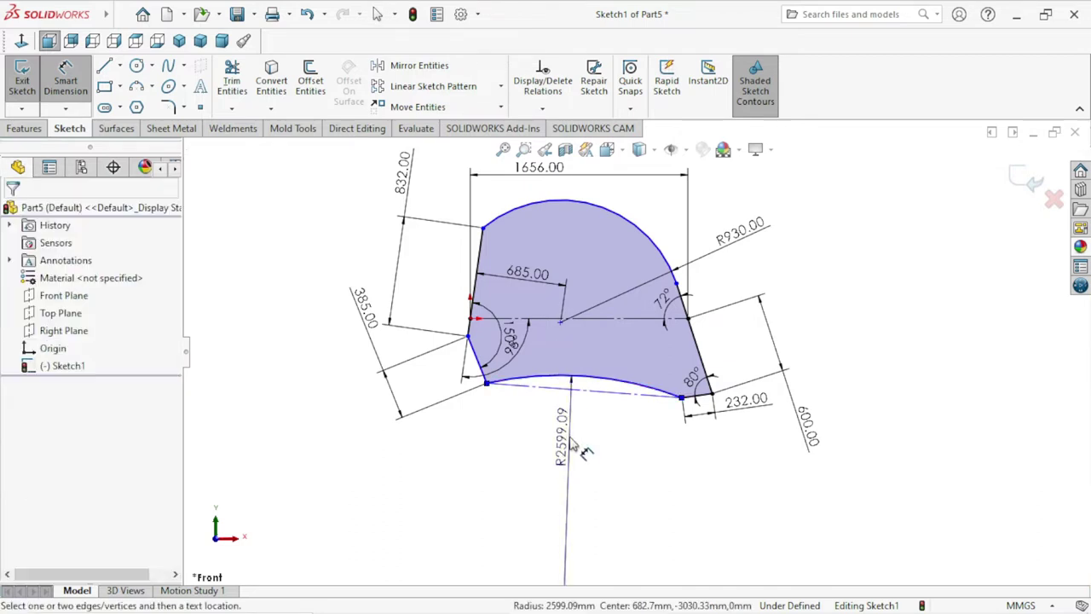
click(575, 448)
text(12)
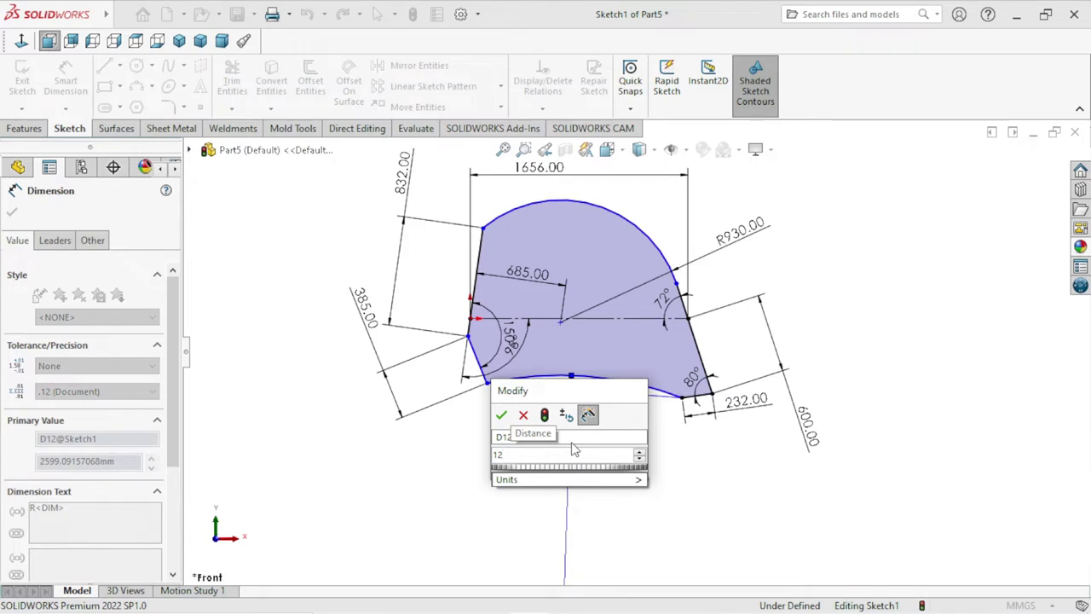
key(Return)
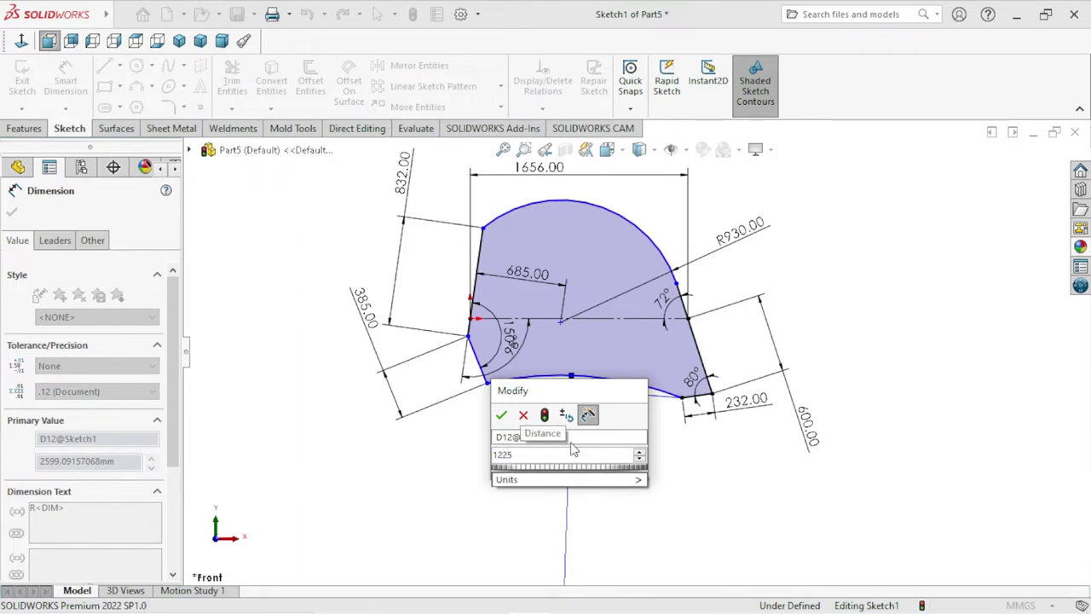
click(502, 416)
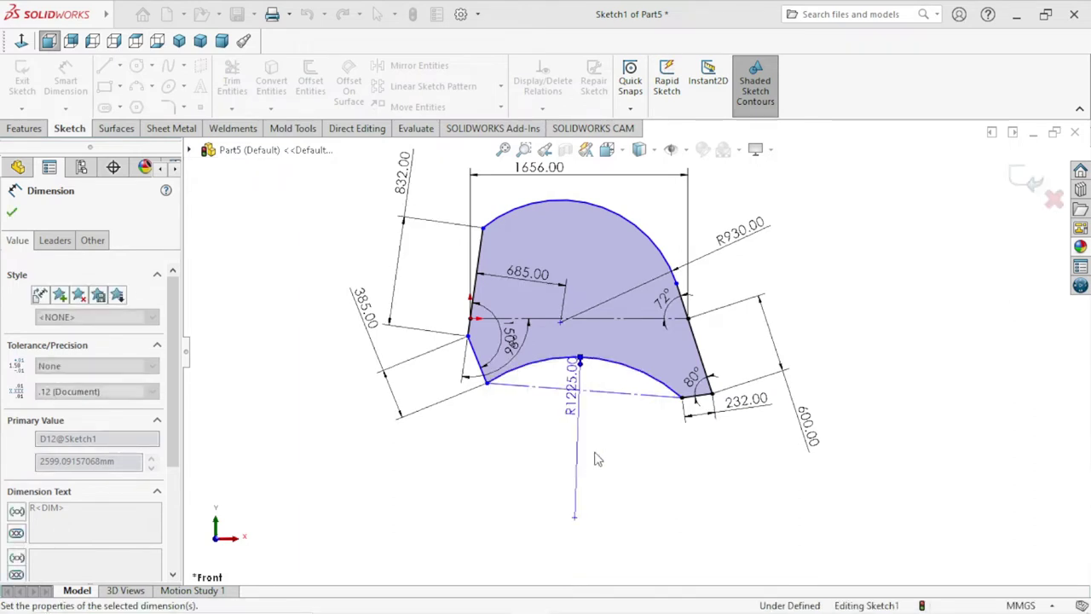
scroll(635, 456, down, 1)
scroll(623, 439, down, 1)
scroll(607, 422, down, 1)
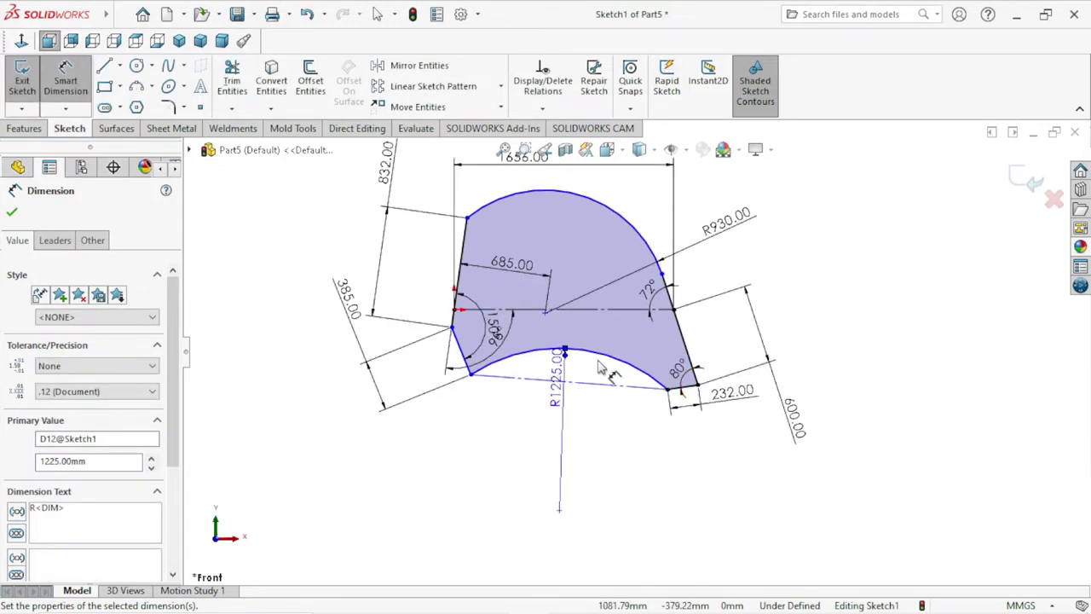
scroll(588, 401, down, 1)
scroll(546, 341, down, 1)
scroll(542, 345, up, 2)
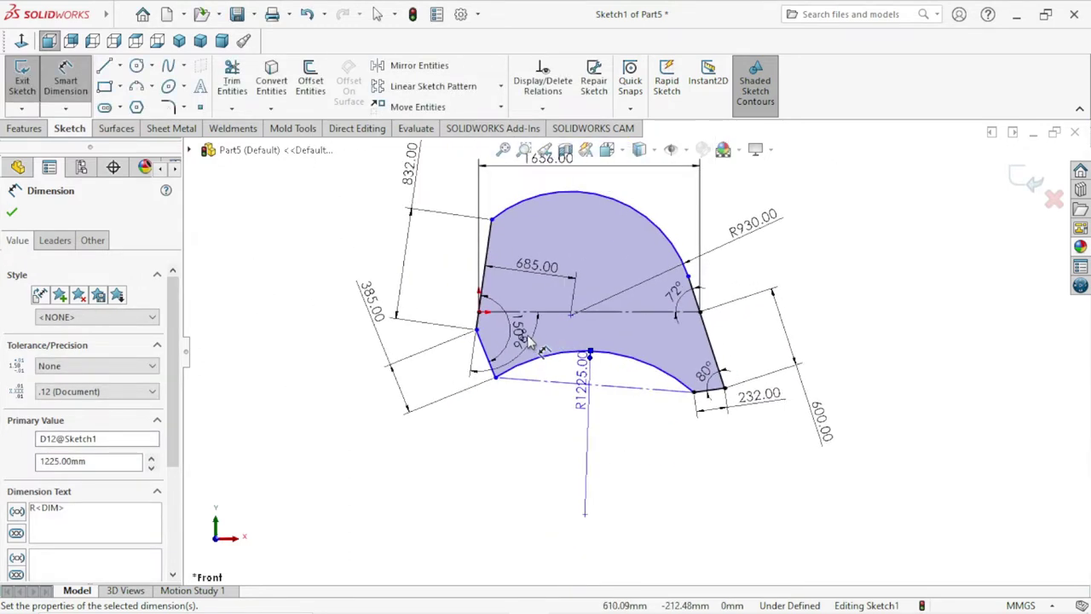
scroll(589, 351, down, 1)
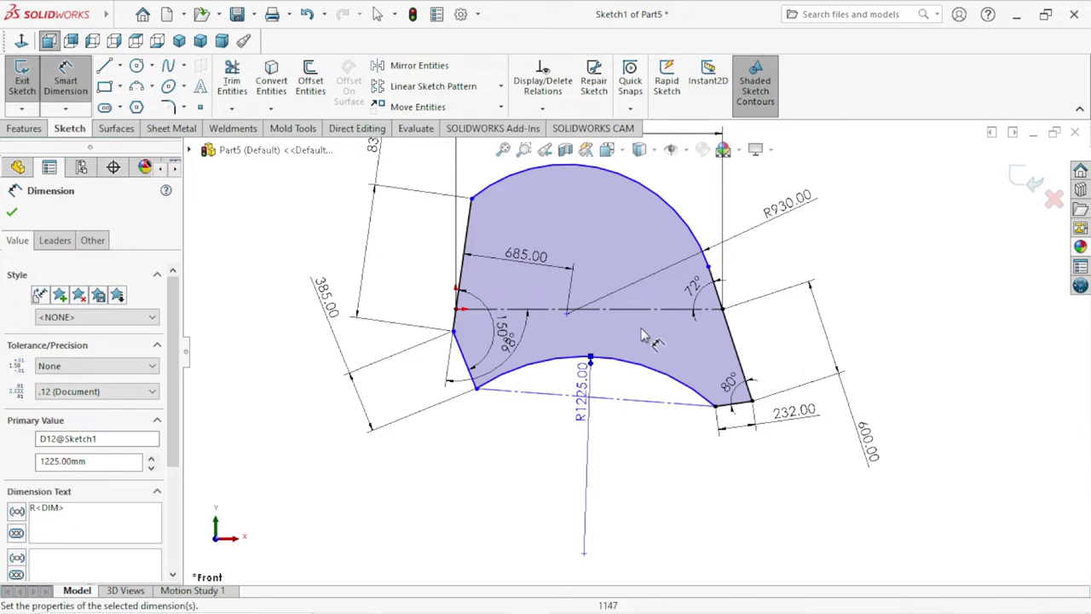
click(12, 212)
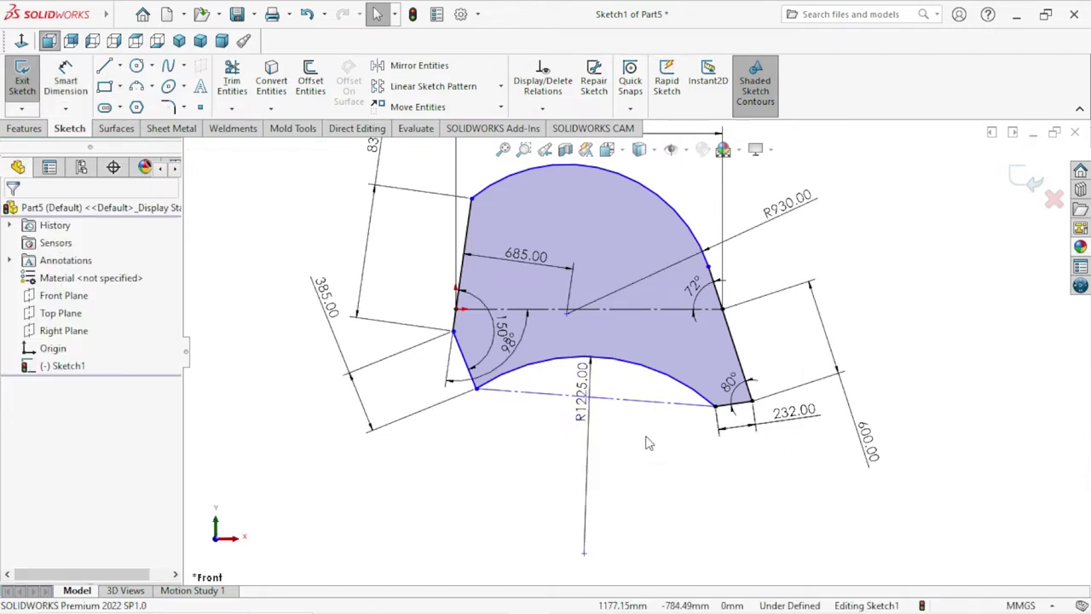
scroll(646, 442, up, 1)
scroll(522, 343, up, 1)
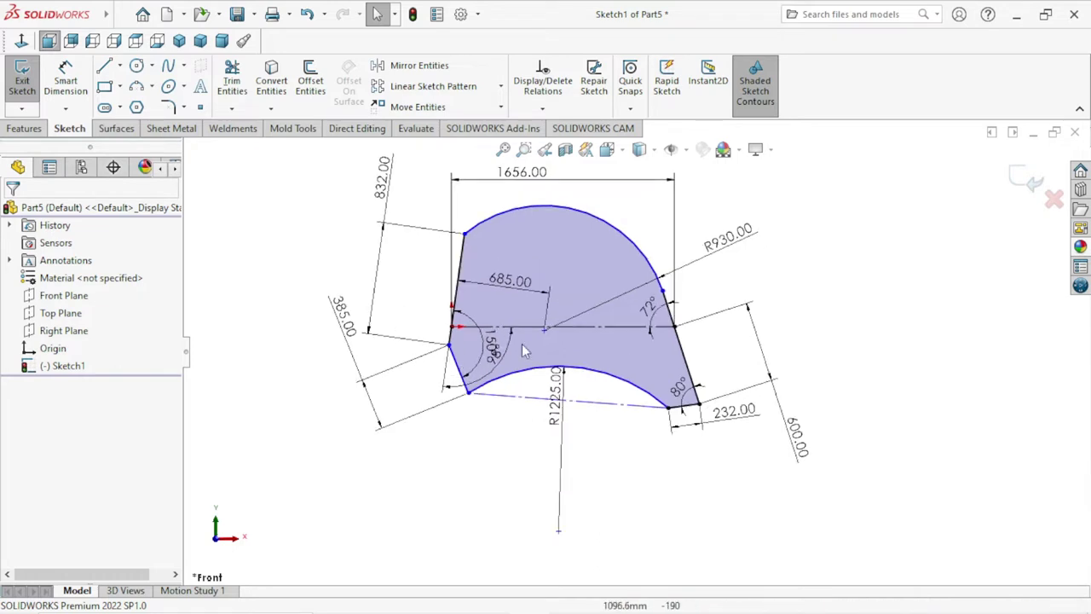
Extrude the closed profile Mid Plane to a 2173 mm depth as Boss-Extrude1.
click(19, 126)
click(29, 81)
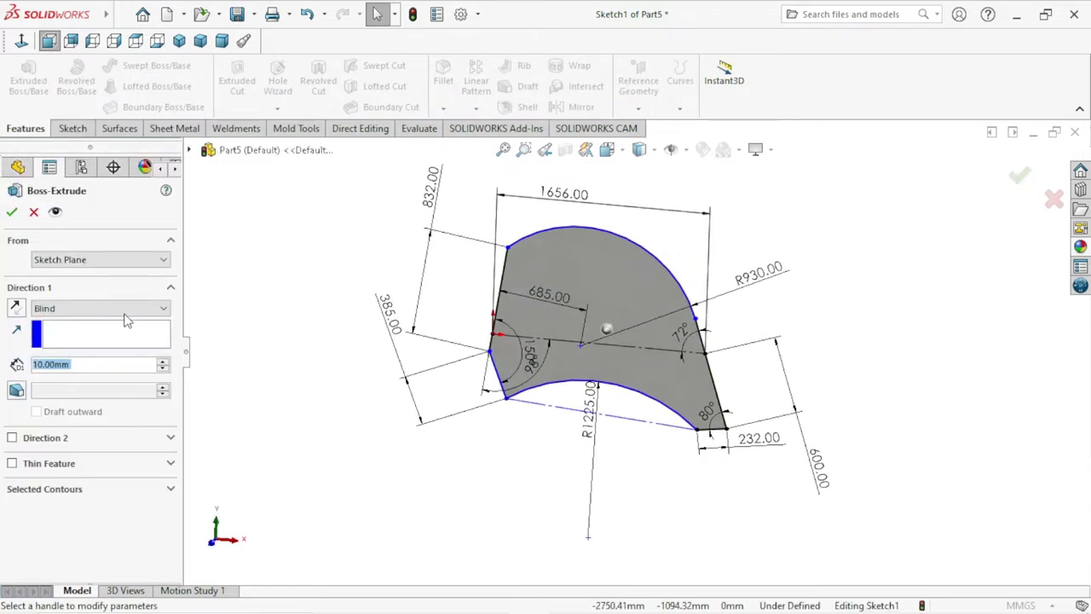
click(99, 308)
click(95, 377)
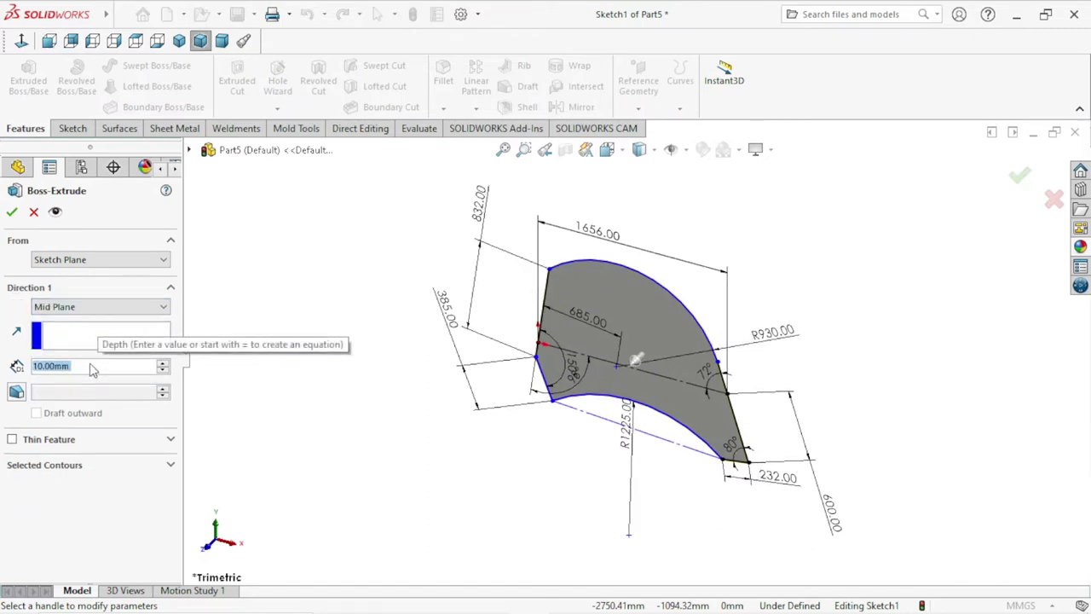
text(21)
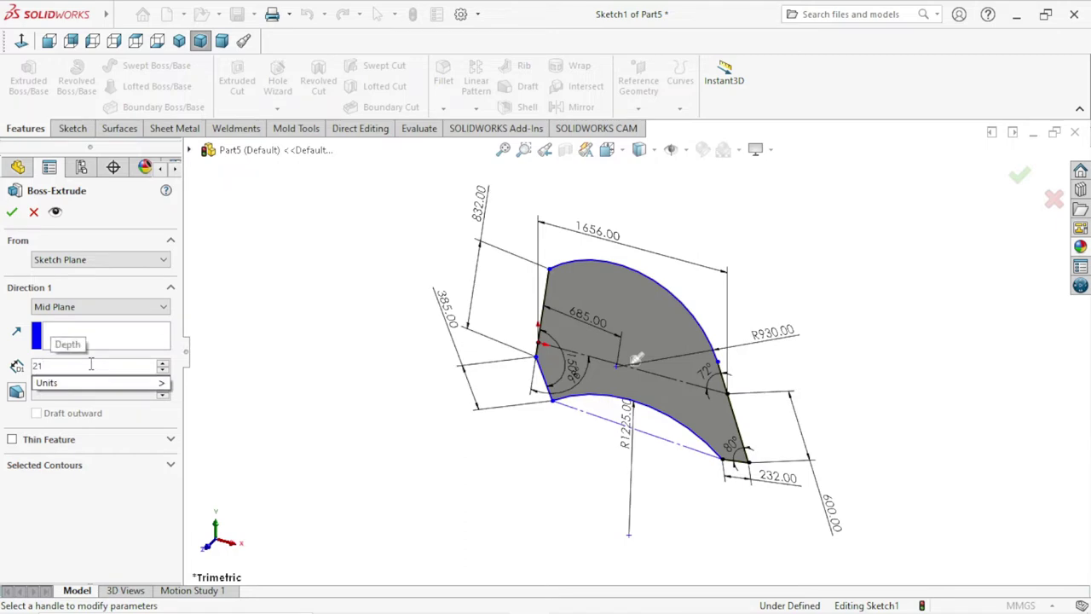
text(73)
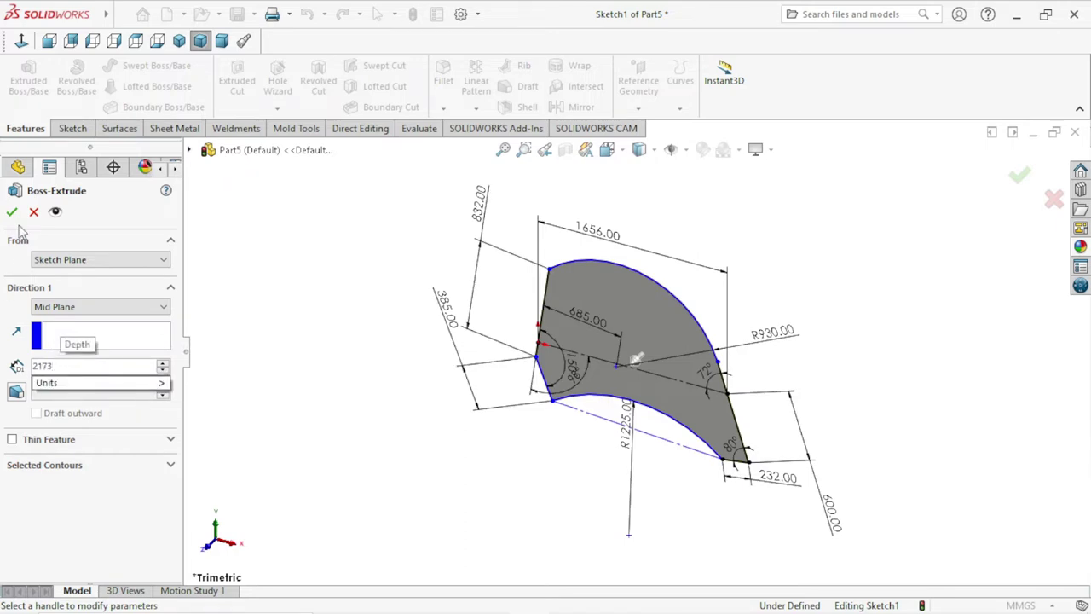
key(Return)
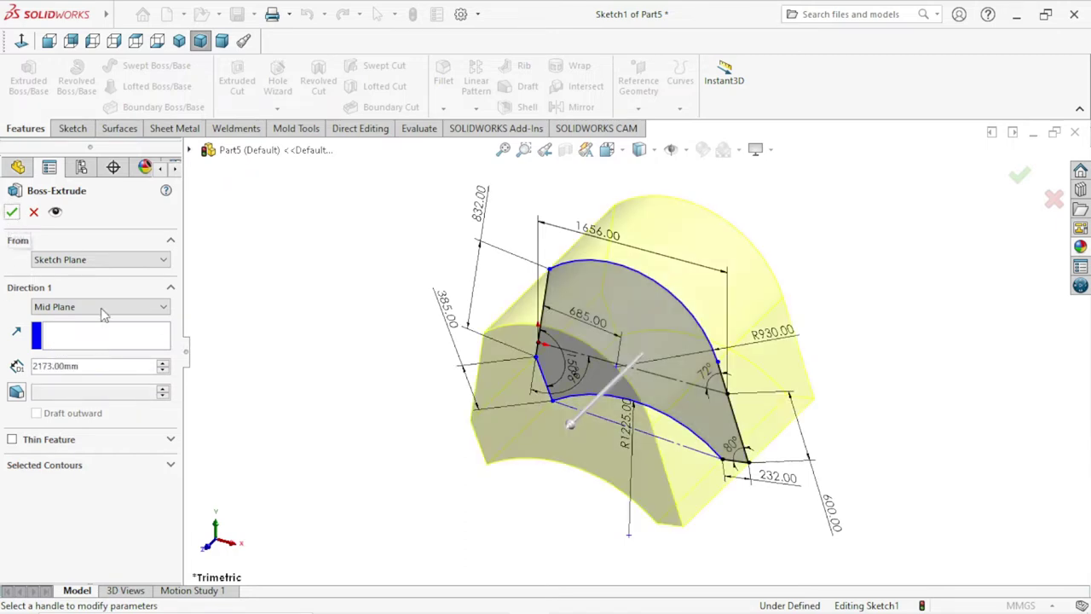
click(12, 213)
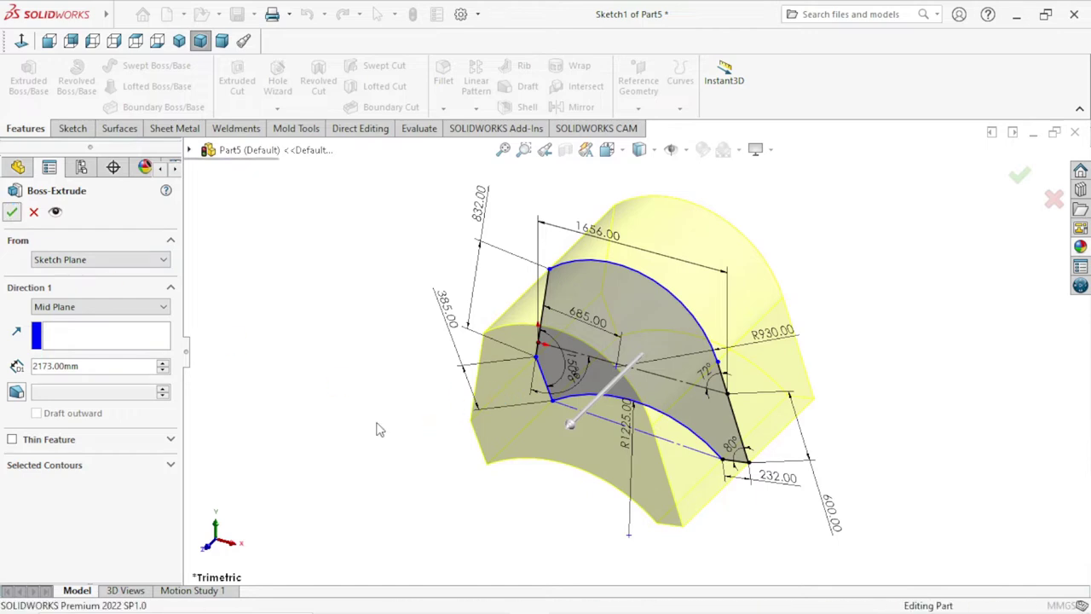
mouse_move(606, 453)
middle_down()
mouse_move(586, 340)
mouse_move(614, 253)
middle_up()
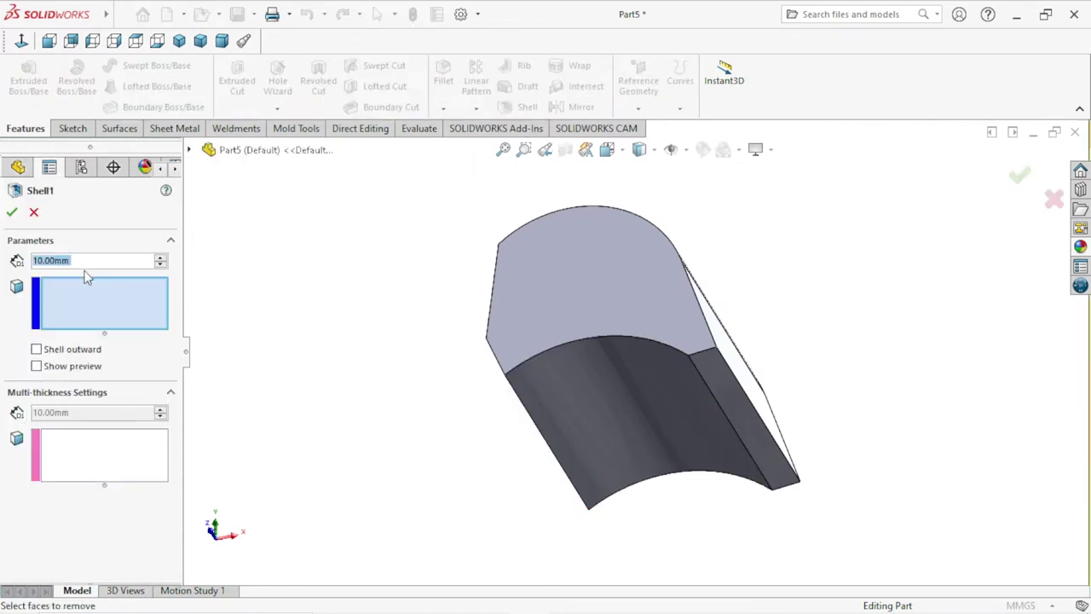
Shell the extrusion at 60 mm thickness, removing the curved bottom face and one side face.
text(60)
click(617, 373)
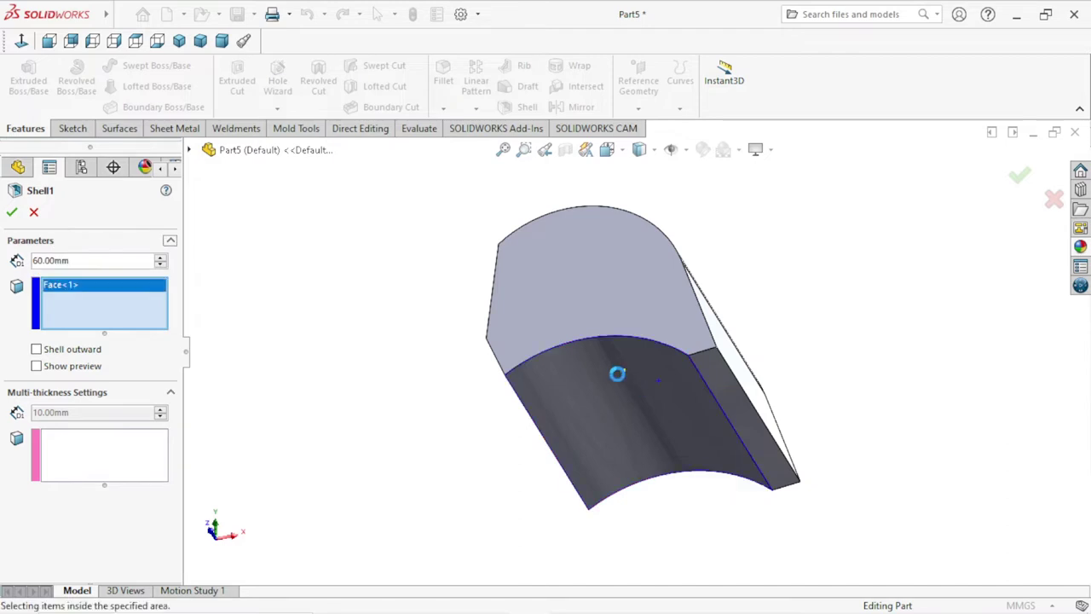
click(730, 408)
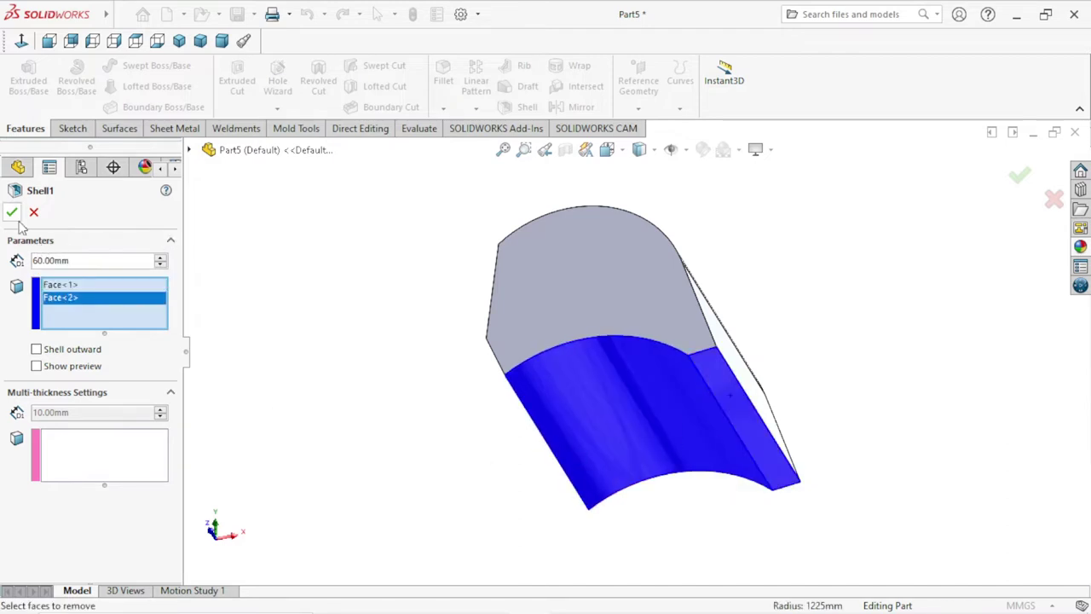
key(Return)
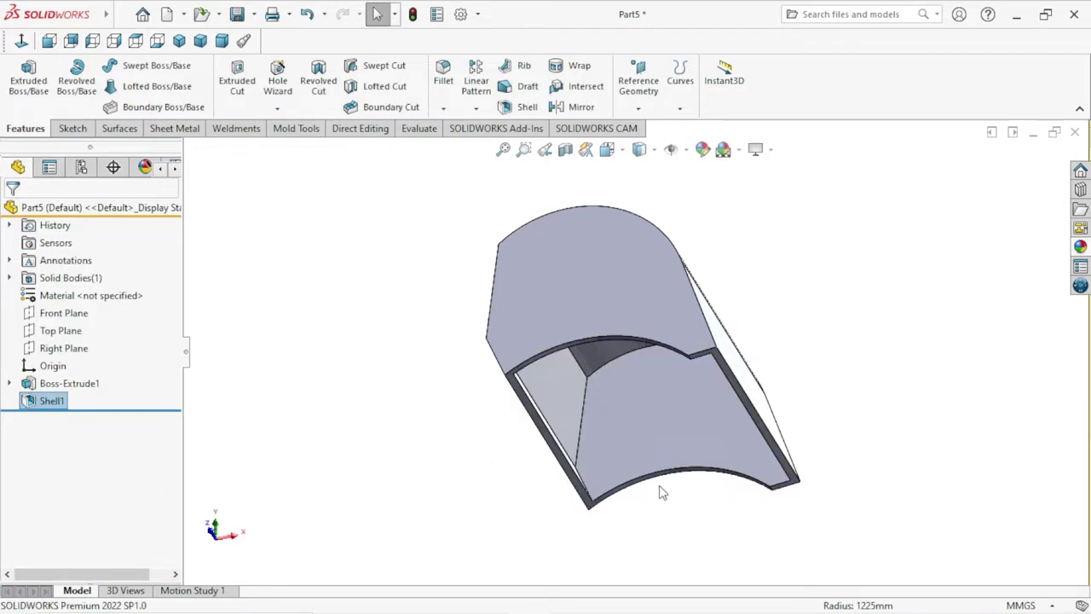
mouse_move(682, 502)
middle_down()
mouse_move(588, 265)
mouse_move(597, 475)
mouse_move(697, 519)
mouse_move(713, 486)
mouse_move(683, 438)
mouse_move(726, 292)
mouse_move(699, 434)
mouse_move(855, 359)
middle_up()
mouse_move(651, 351)
middle_down()
mouse_move(677, 324)
mouse_move(647, 384)
mouse_move(664, 269)
mouse_move(634, 392)
mouse_move(650, 409)
mouse_move(742, 324)
middle_up()
mouse_move(546, 372)
middle_down()
mouse_move(722, 361)
mouse_move(750, 333)
mouse_move(536, 401)
middle_up()
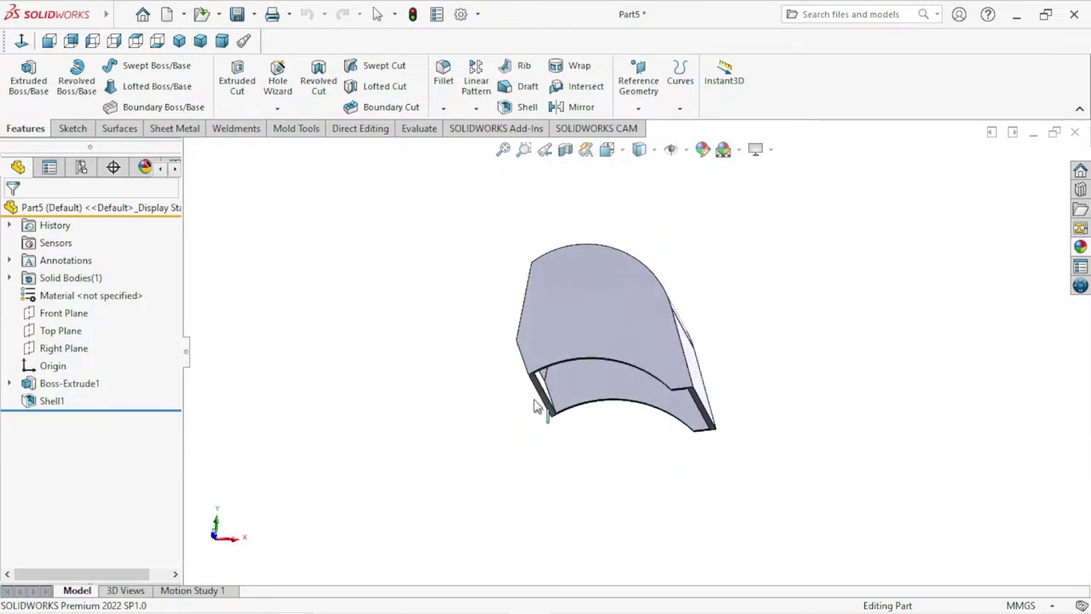
Start a new sketch on the Front Plane, viewed normal to the plane.
click(58, 315)
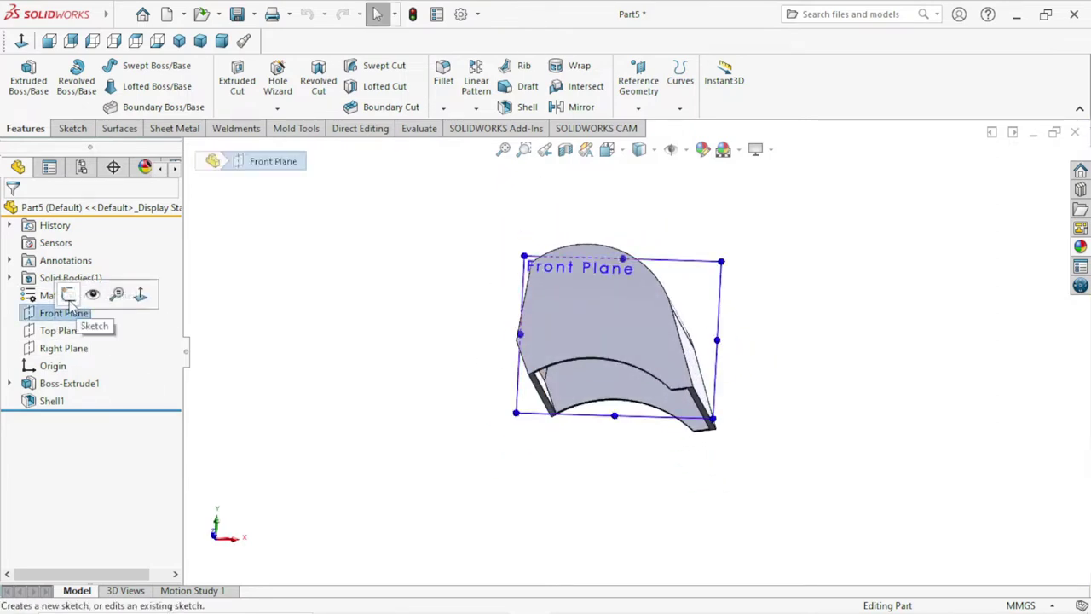
click(70, 295)
click(20, 41)
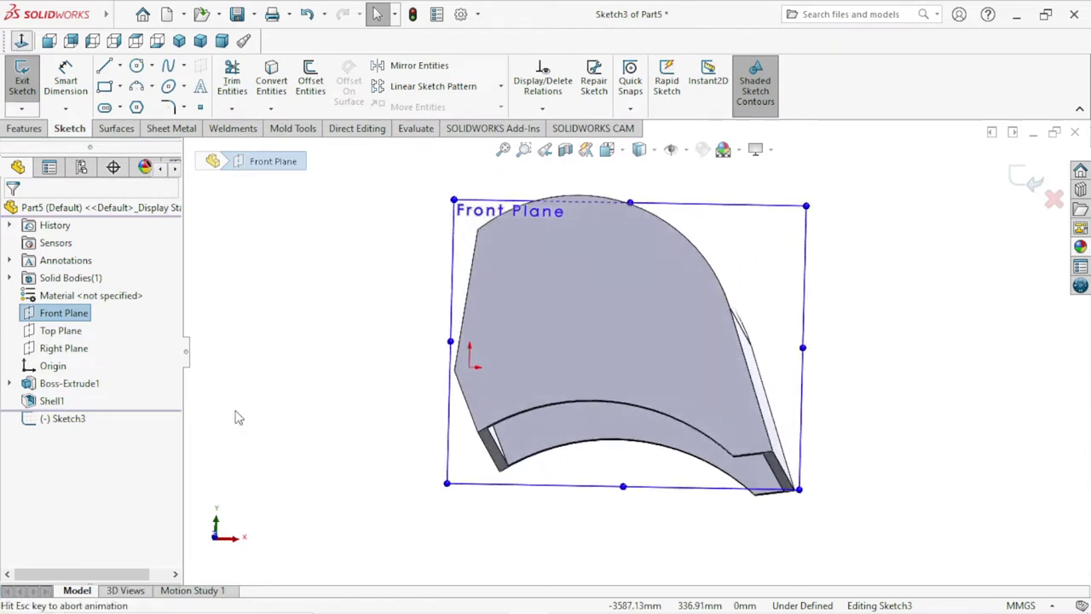
scroll(594, 331, down, 1)
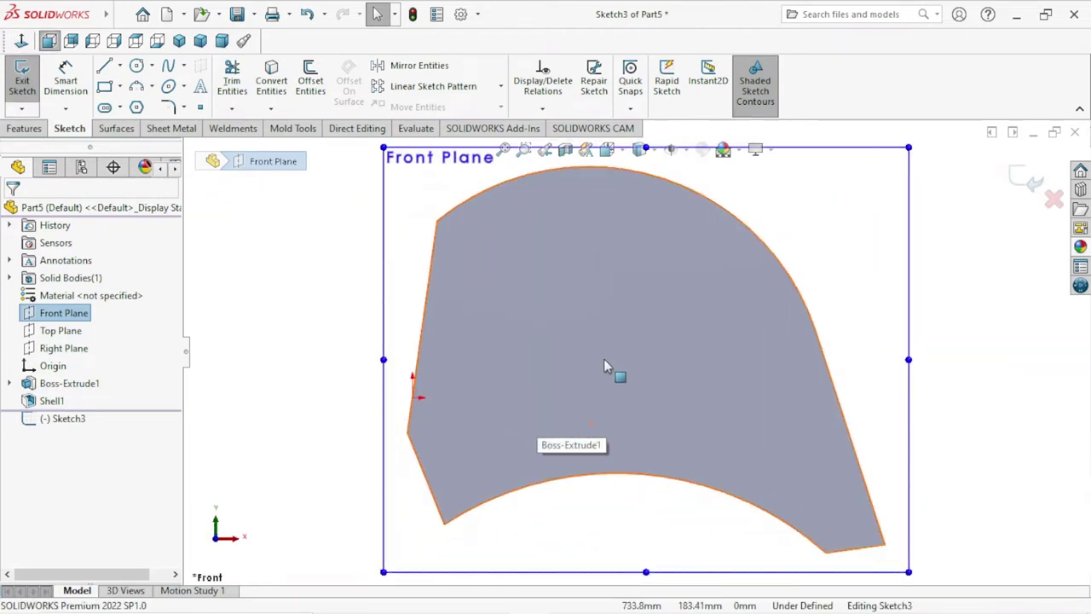
click(232, 412)
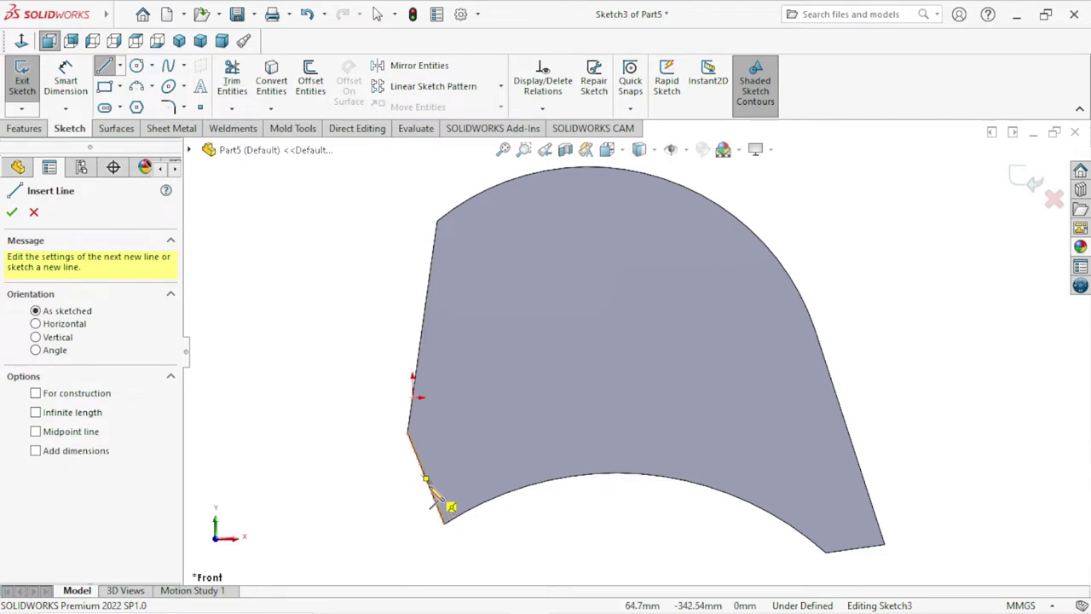
Draw the closed bracket outline with straight lines and a tangent-arc rounded end against the part's left edge.
drag(429, 487, 408, 433)
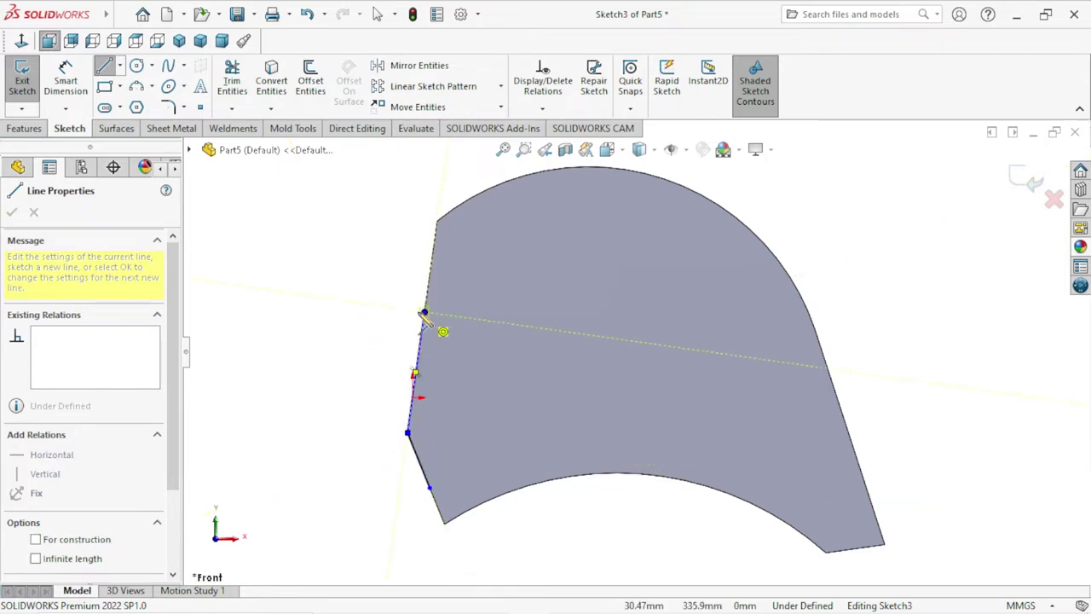
click(424, 313)
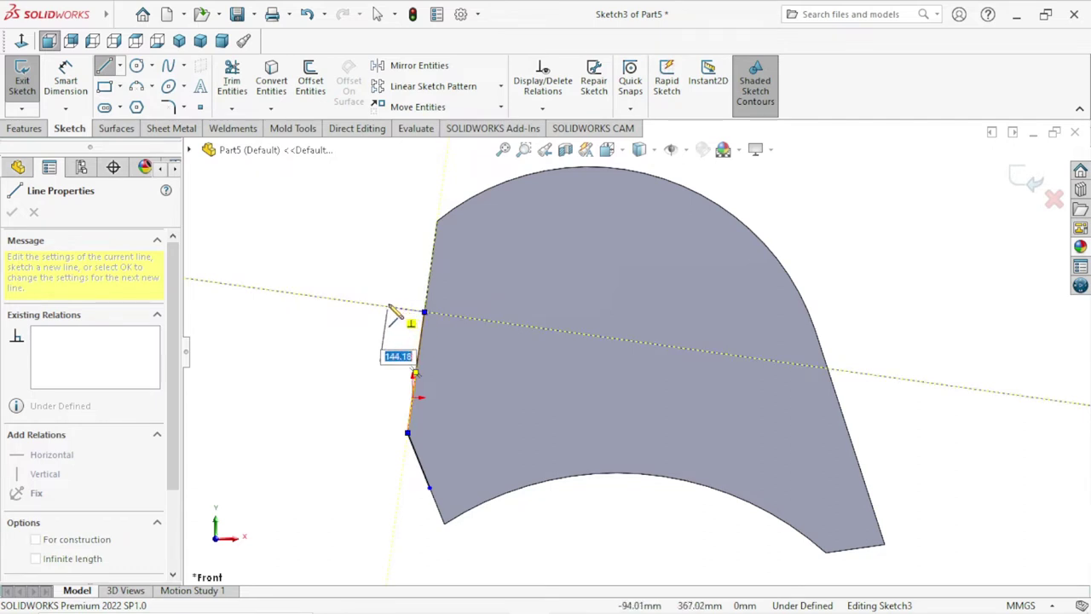
click(388, 307)
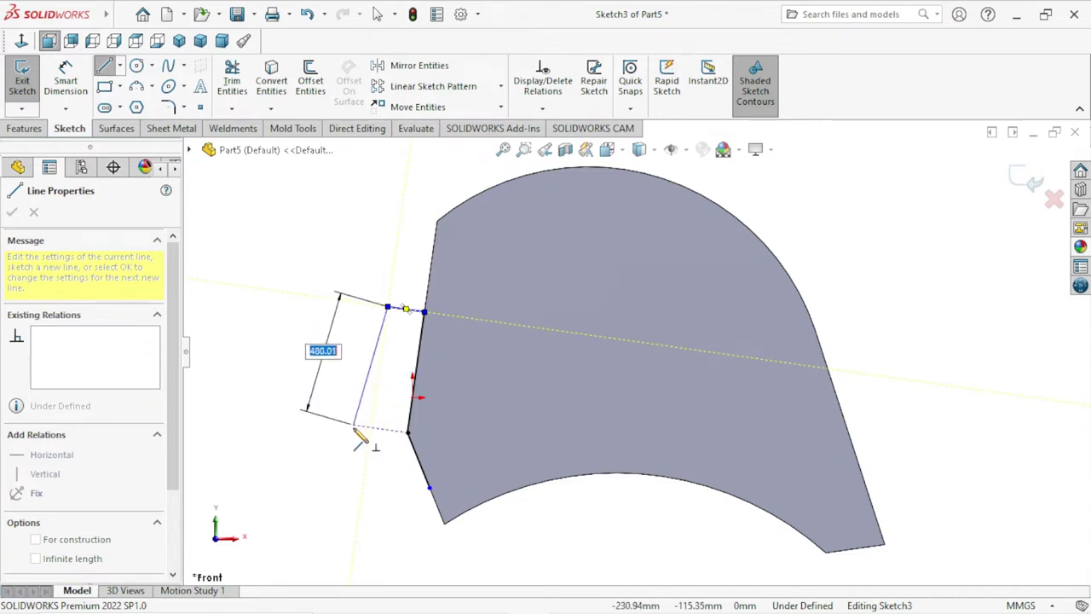
click(353, 424)
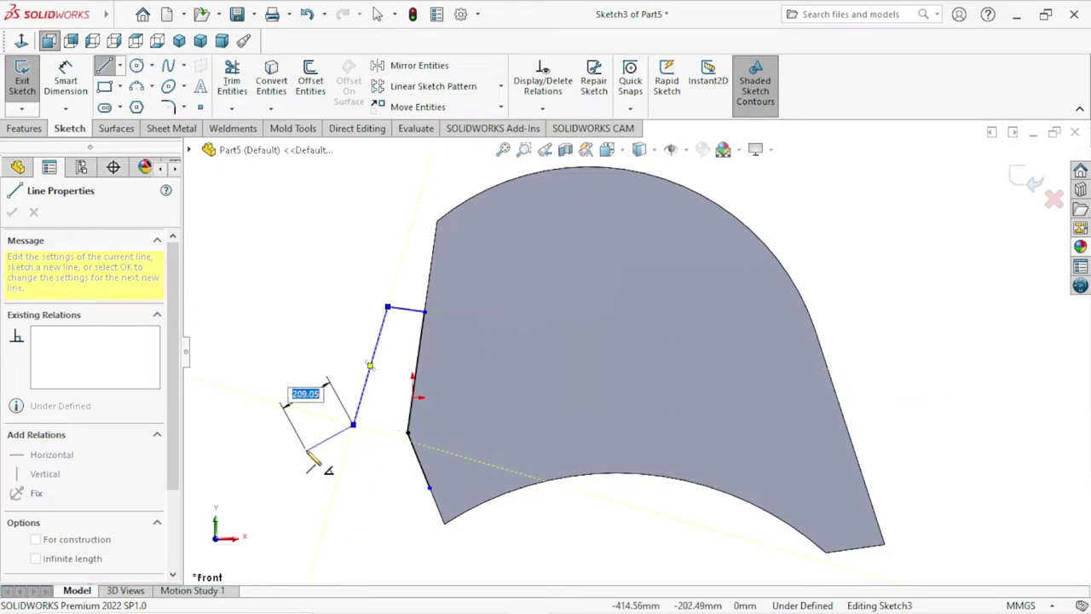
click(307, 450)
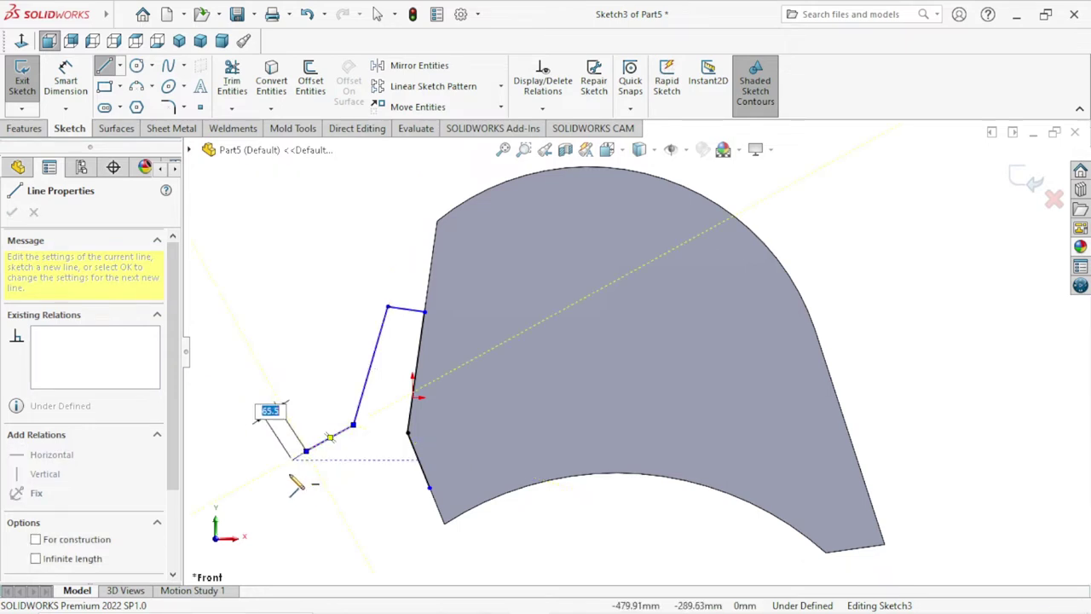
key(a)
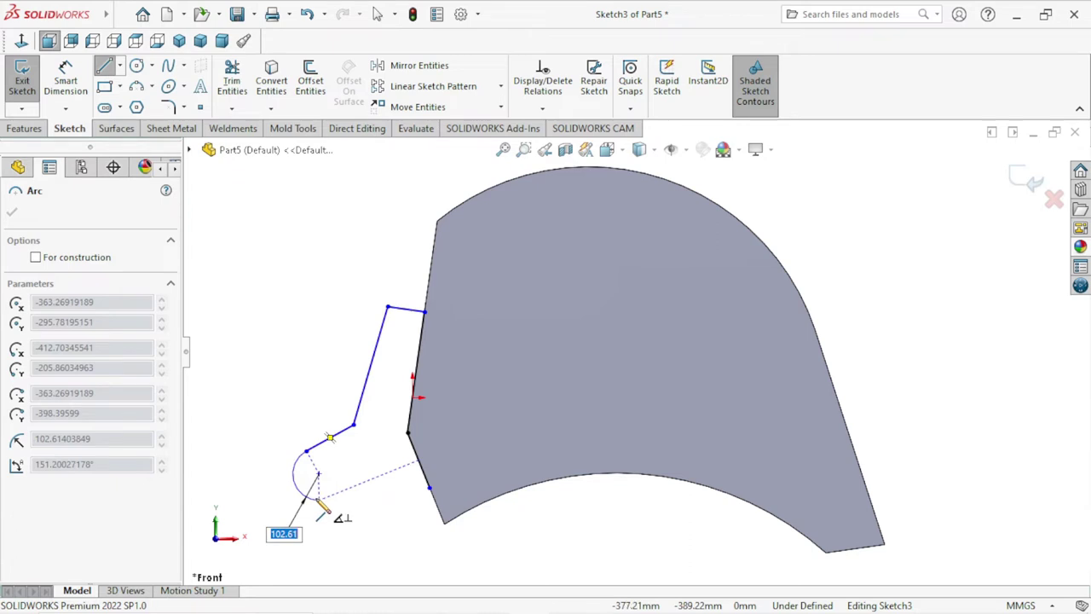
click(318, 500)
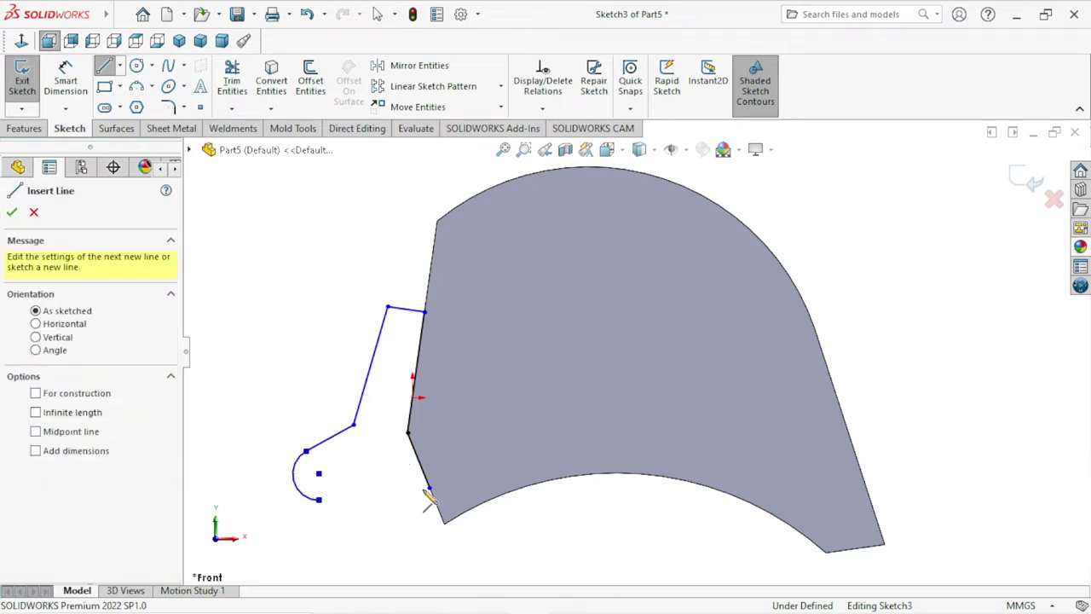
click(429, 488)
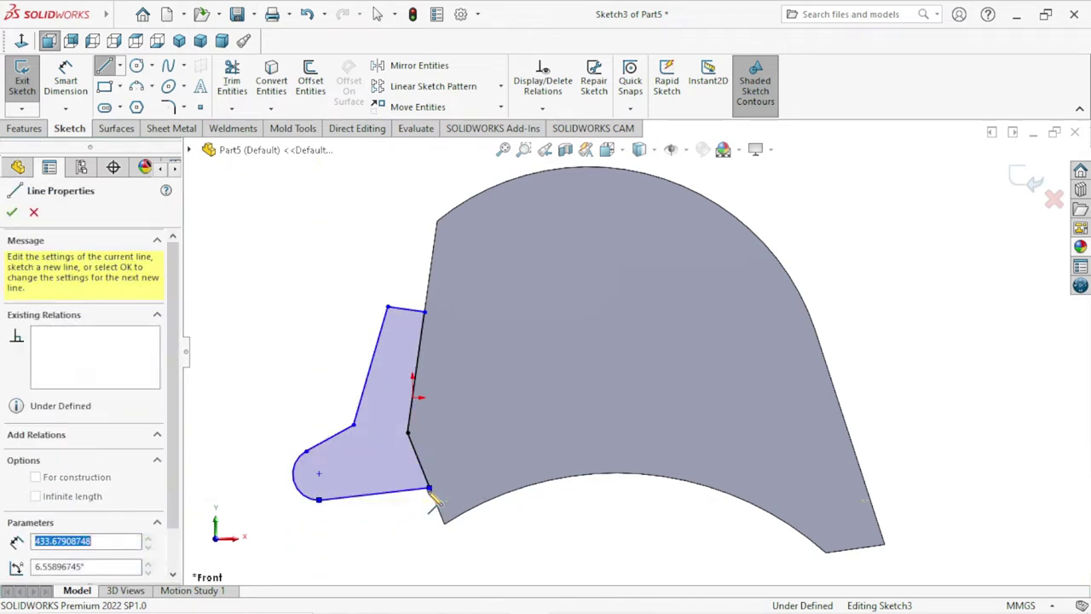
right_click(377, 537)
click(423, 465)
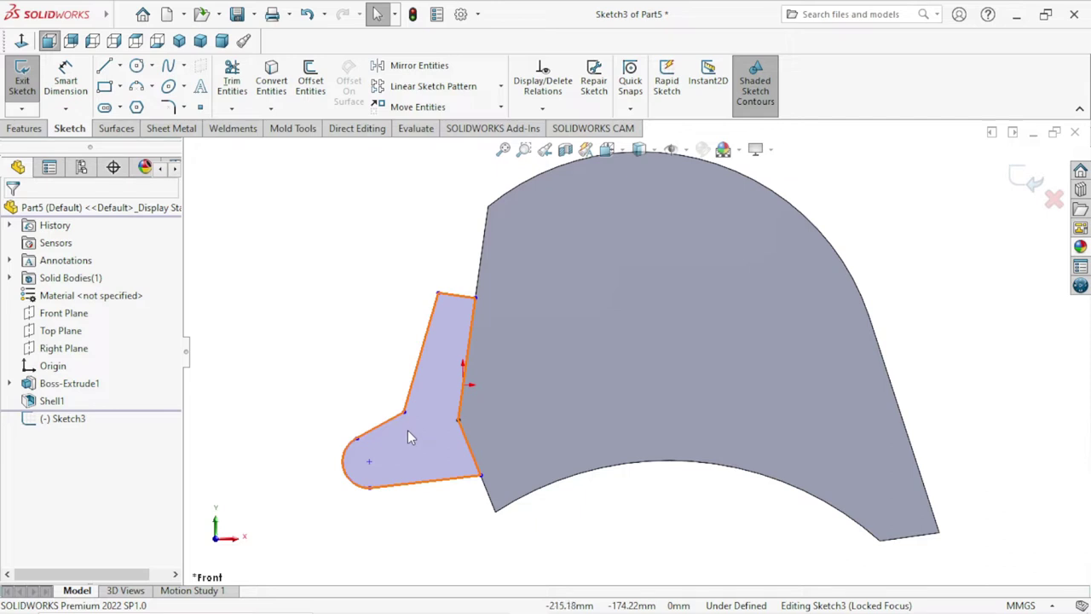
Make the rounded end tangent to the bracket's bottom line.
drag(389, 485, 395, 466)
click(395, 493)
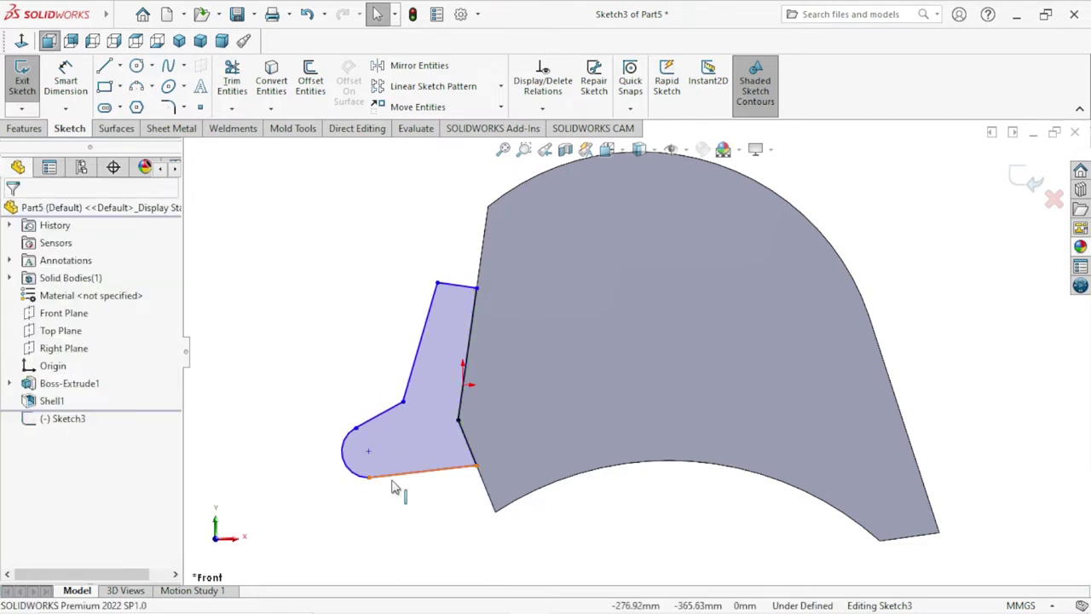
click(391, 482)
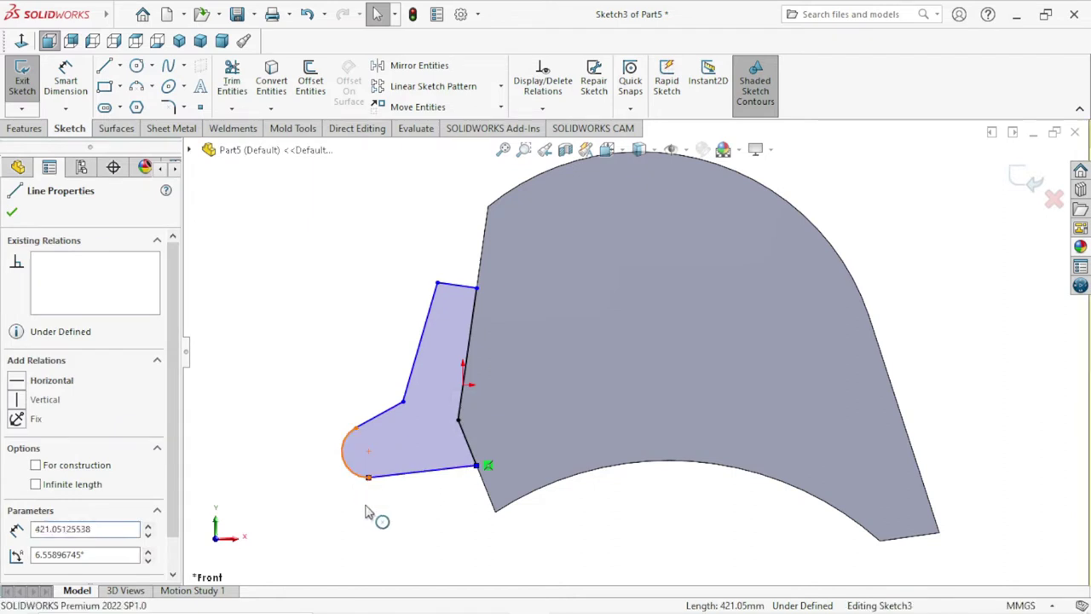
ctrl+click(351, 461)
click(498, 427)
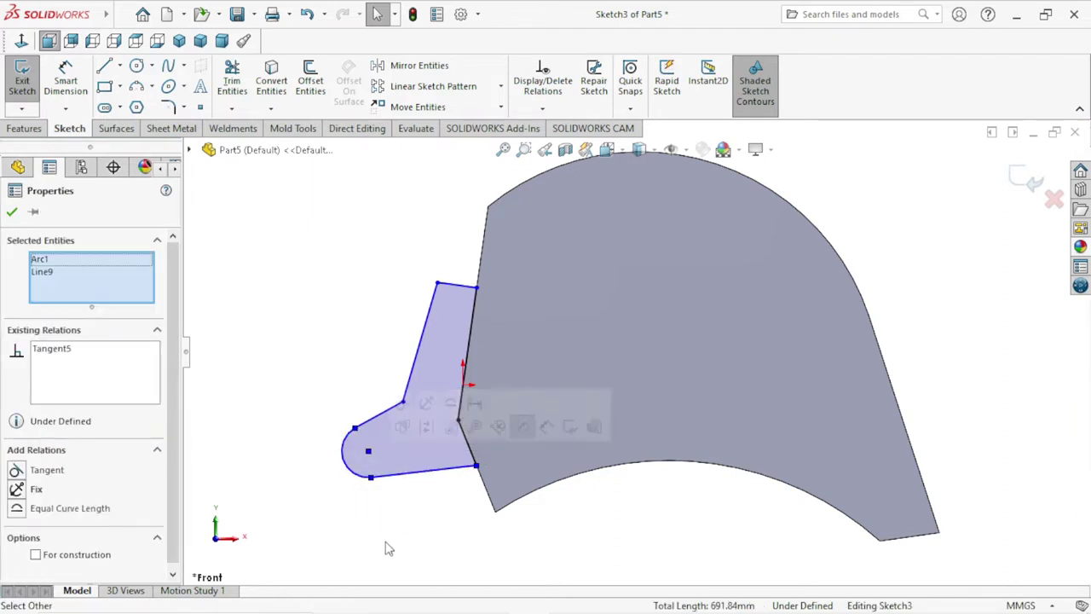
click(387, 548)
Make the rounded end tangent to the short line above the arc.
click(362, 424)
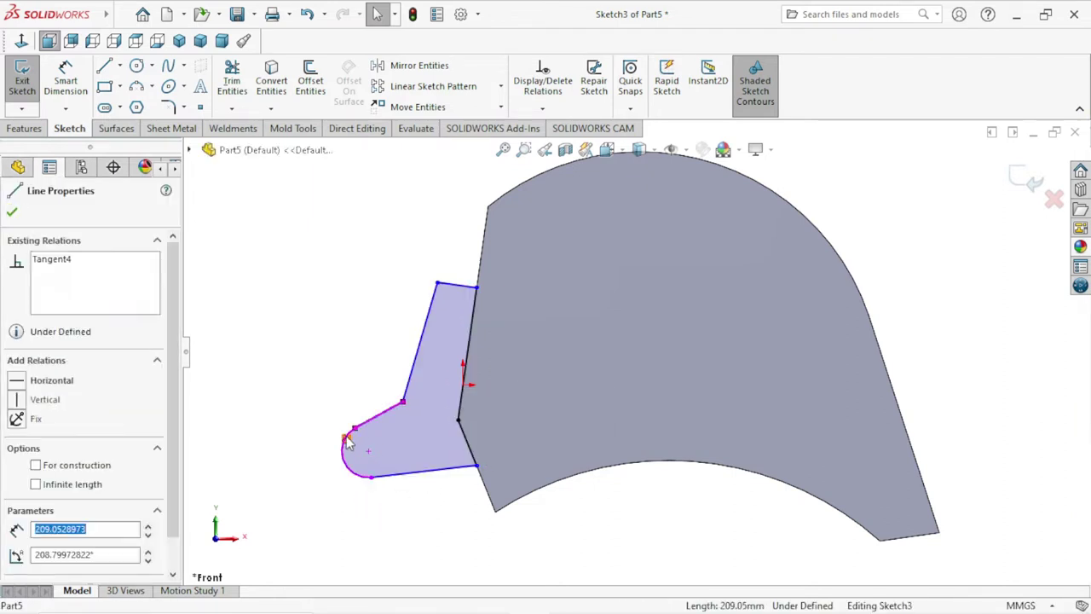
click(312, 419)
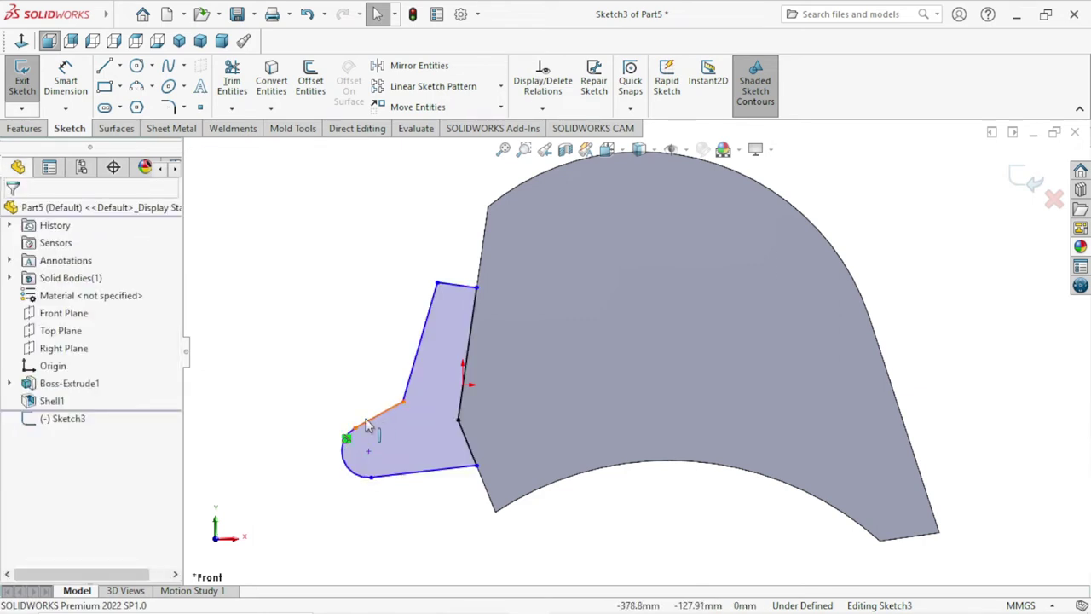
click(365, 426)
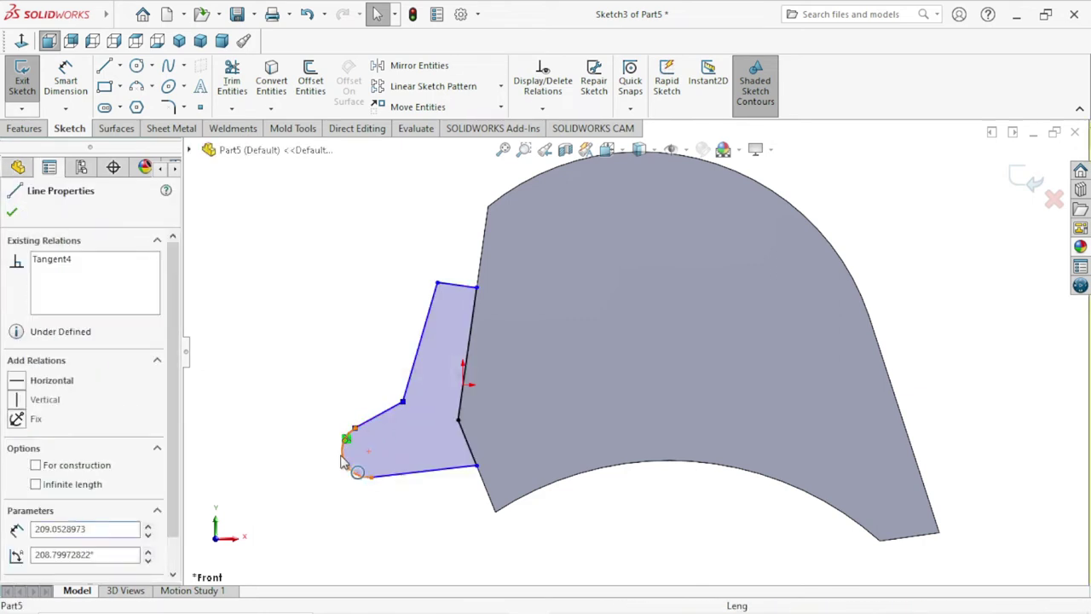
click(344, 450)
ctrl+click(369, 419)
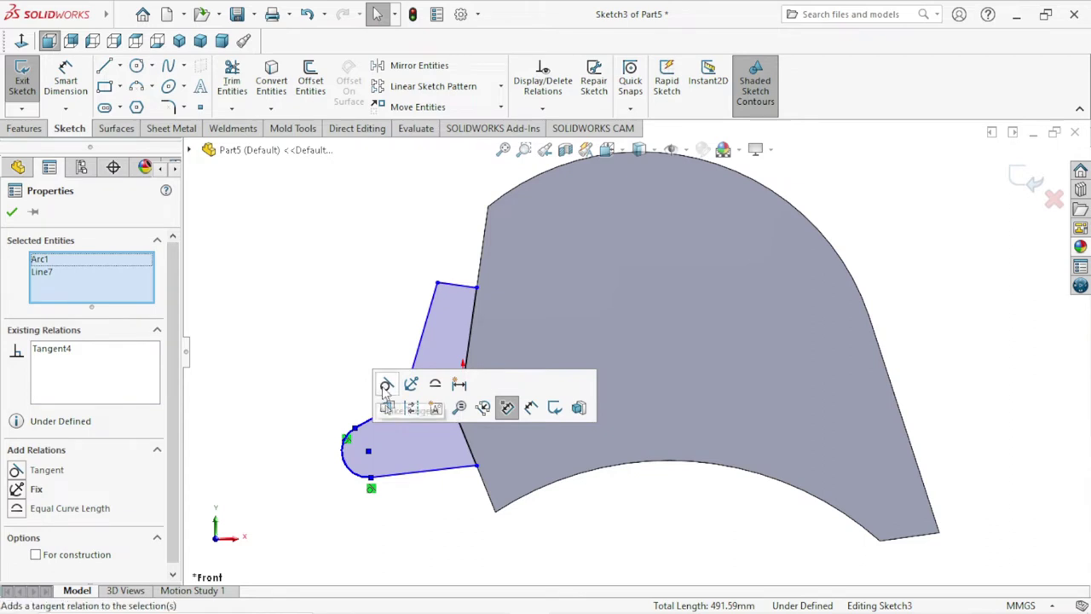
click(385, 385)
click(375, 531)
key(f)
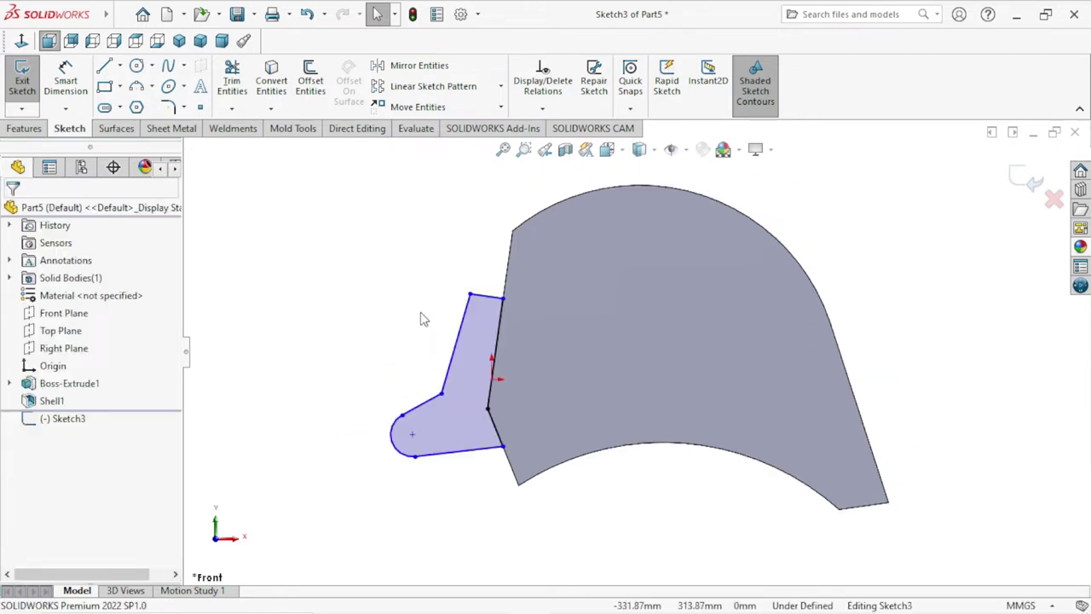
Dimension the angle between the part's lower slanted edge and the bracket's bottom edge as 75°.
scroll(454, 379, down, 2)
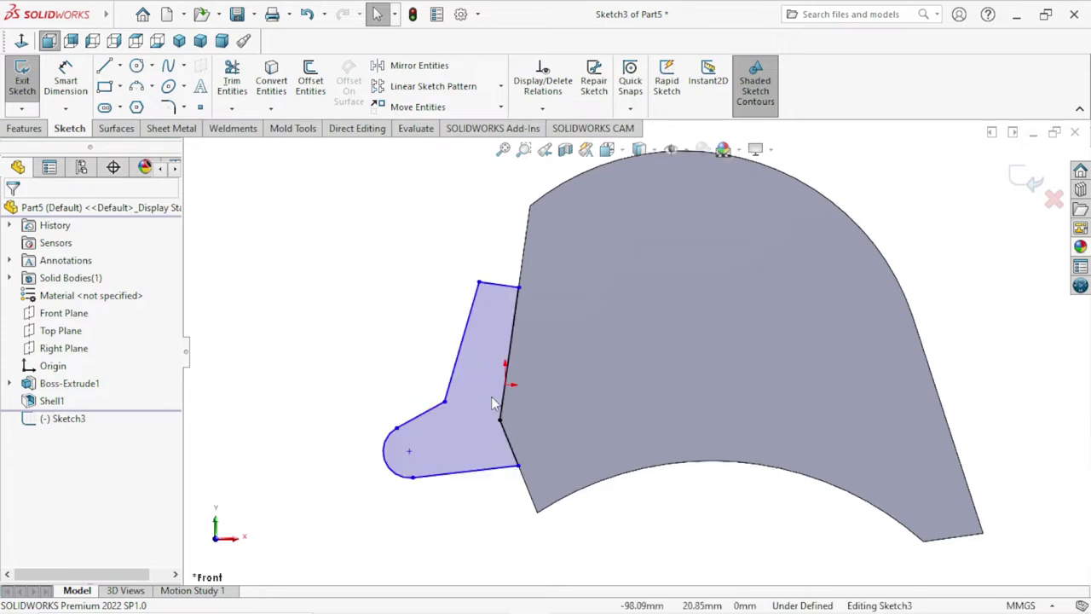
scroll(454, 379, down, 2)
click(66, 83)
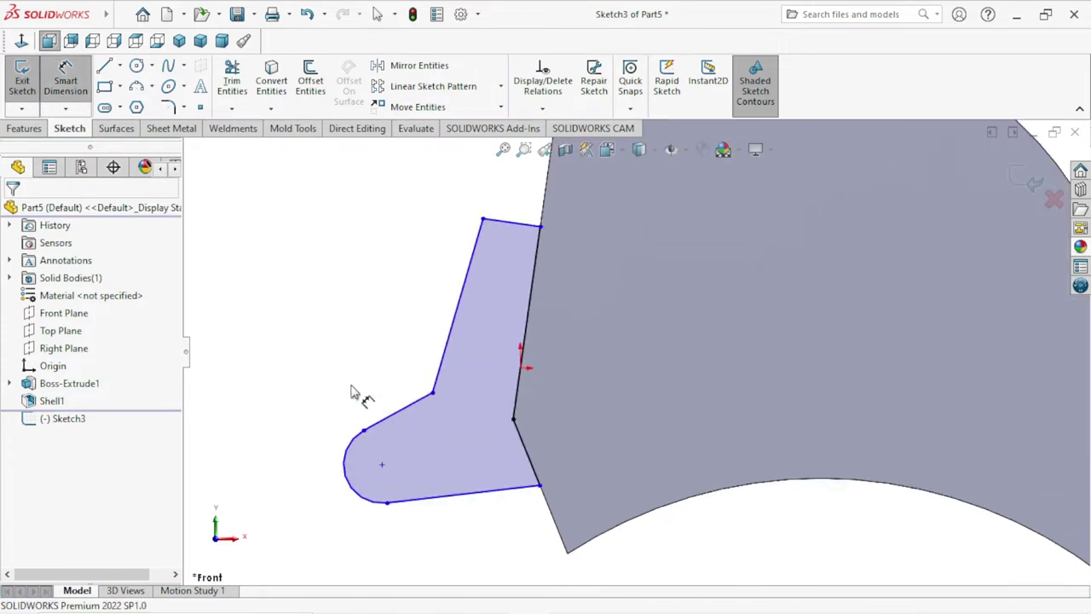
click(527, 455)
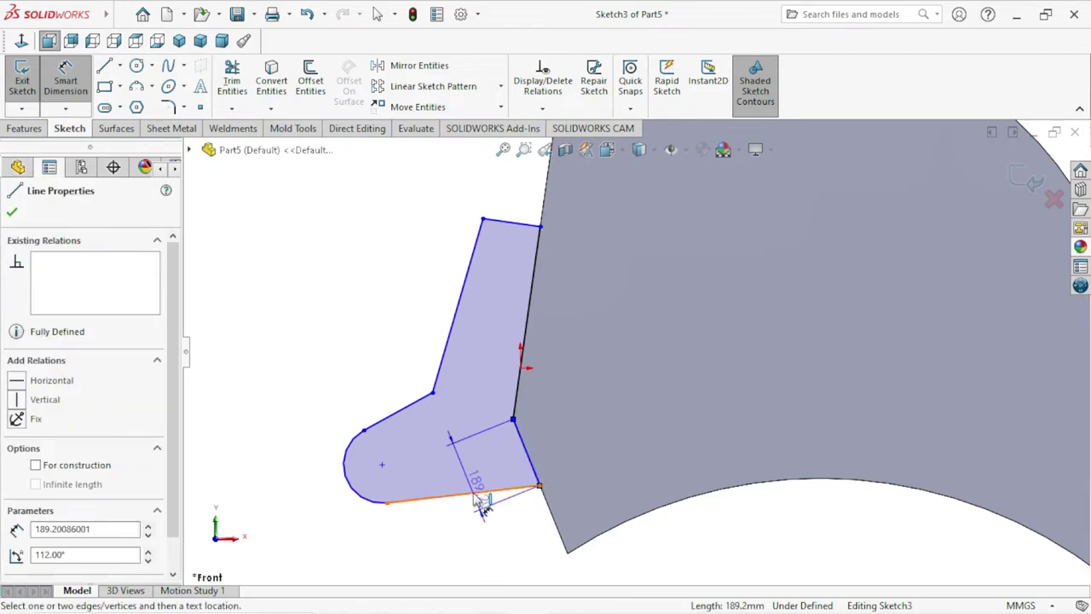
click(483, 495)
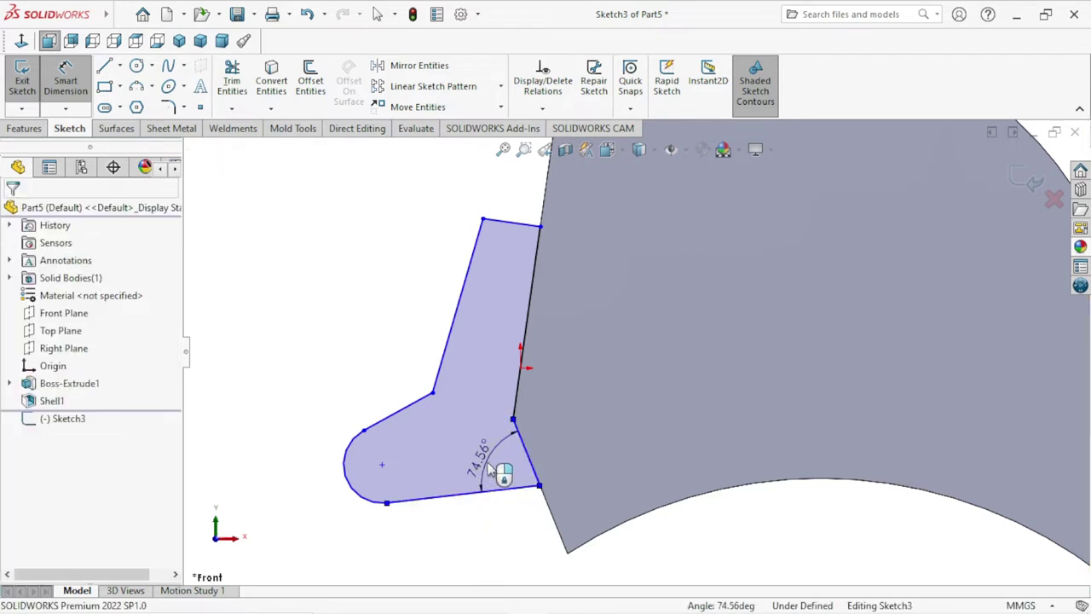
click(490, 469)
text(75)
key(Return)
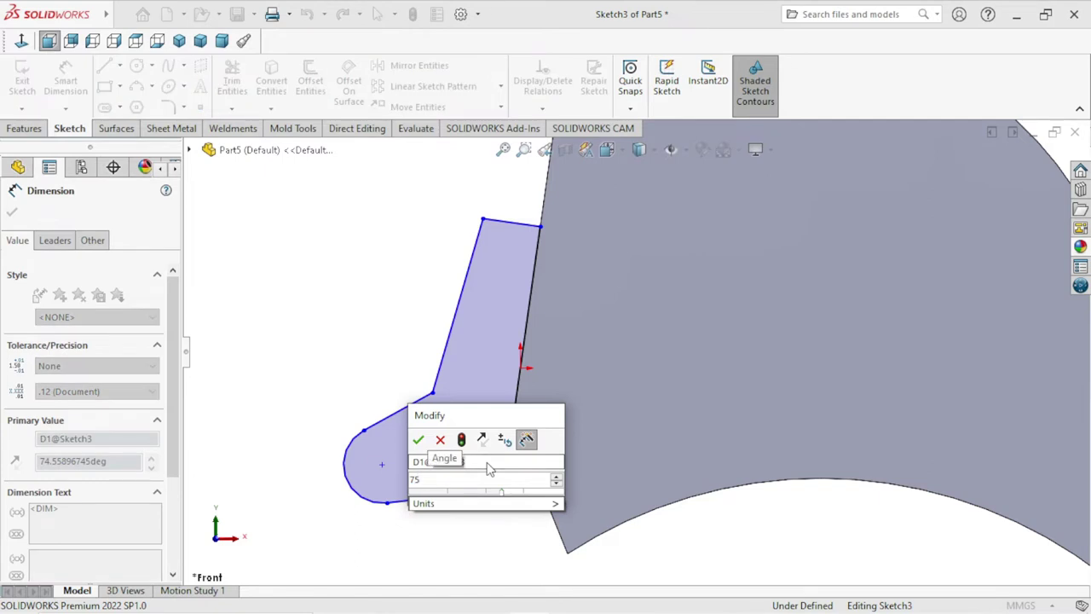
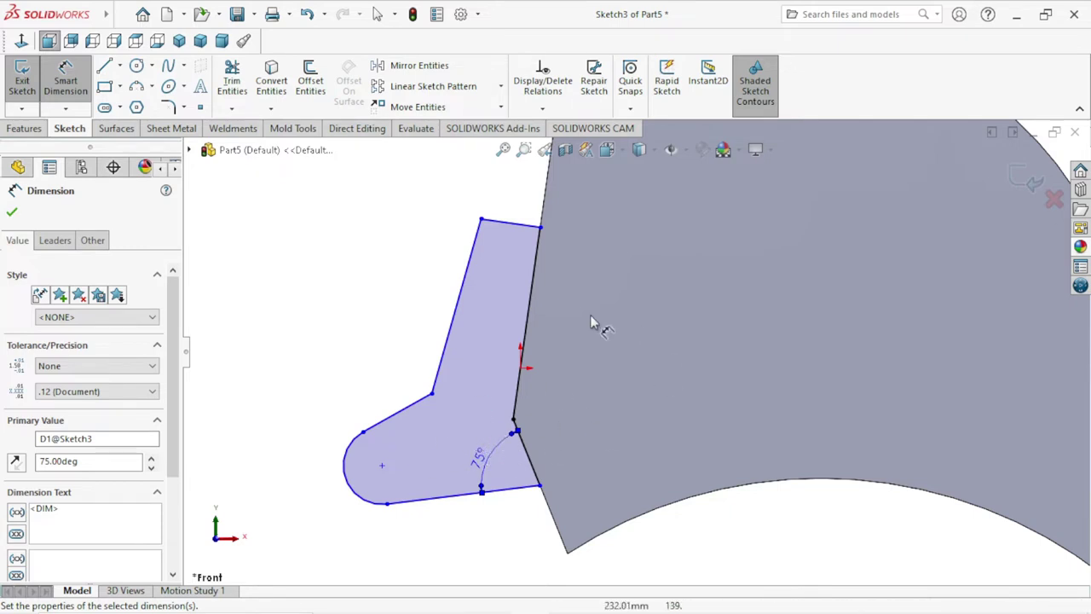
Dimension the angle between the profile's top edge and slanted left edge as 103°.
click(511, 225)
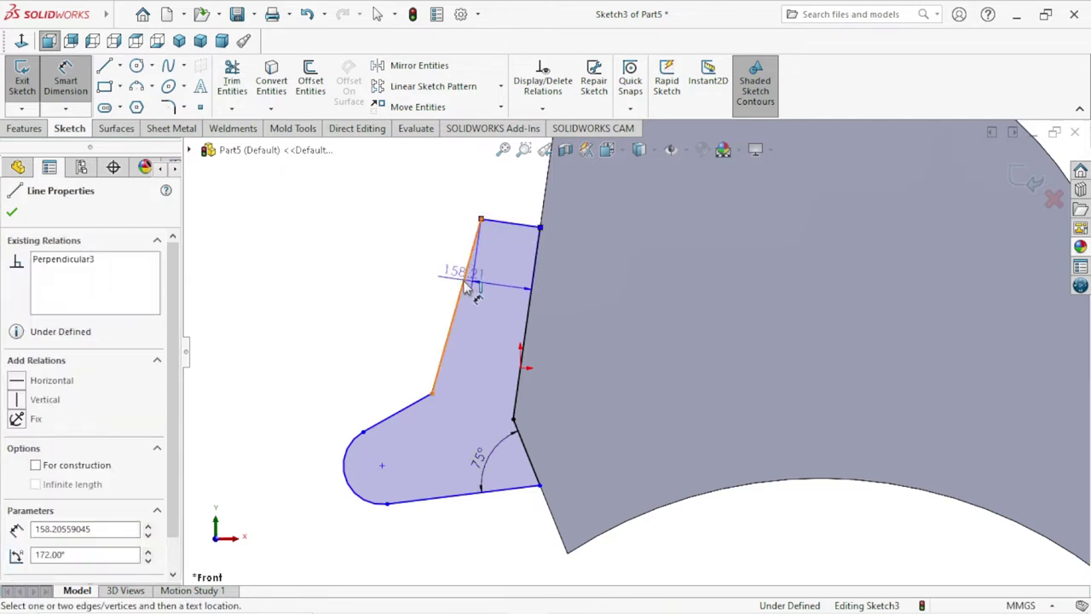
click(465, 277)
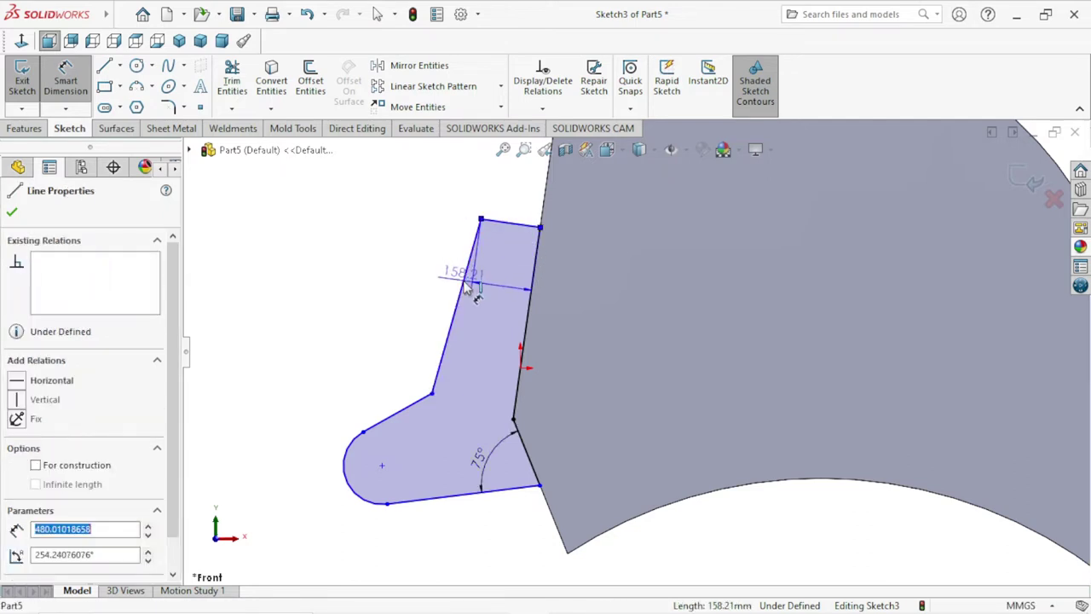
click(511, 264)
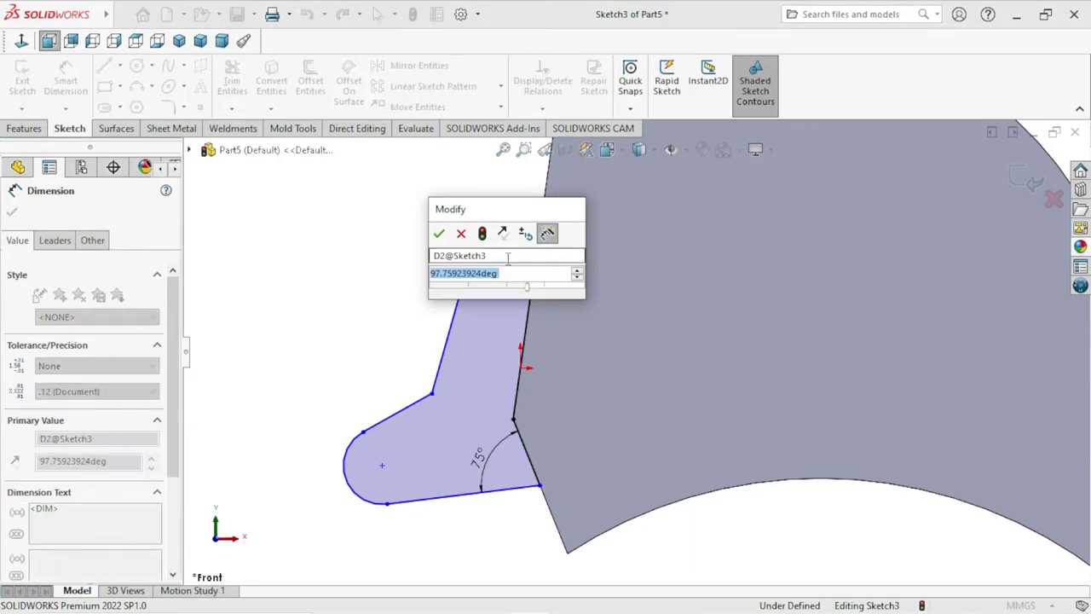
text(103)
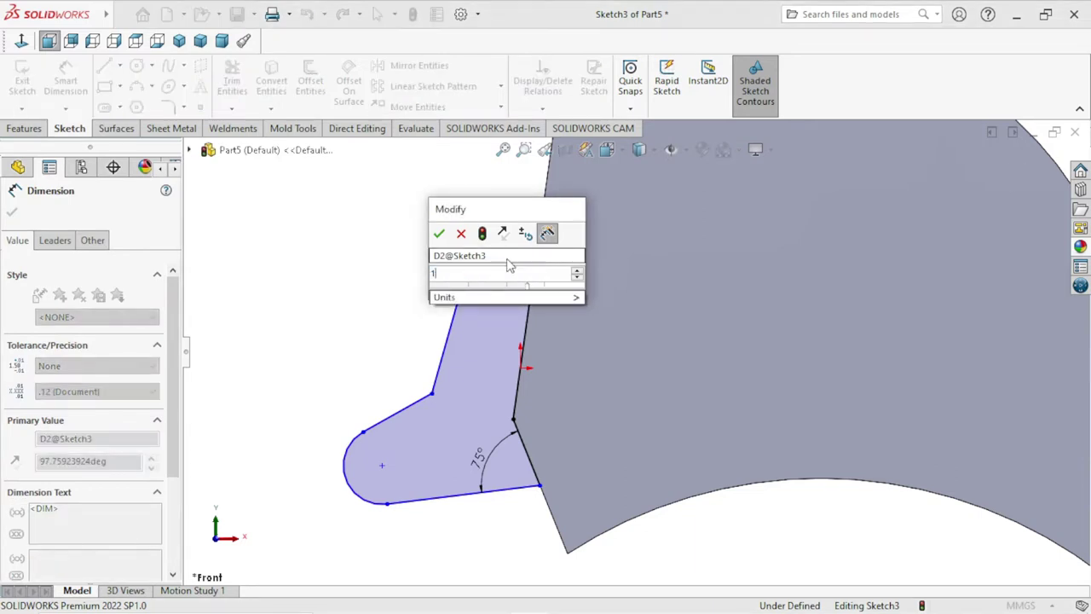
click(439, 234)
scroll(546, 332, up, 1)
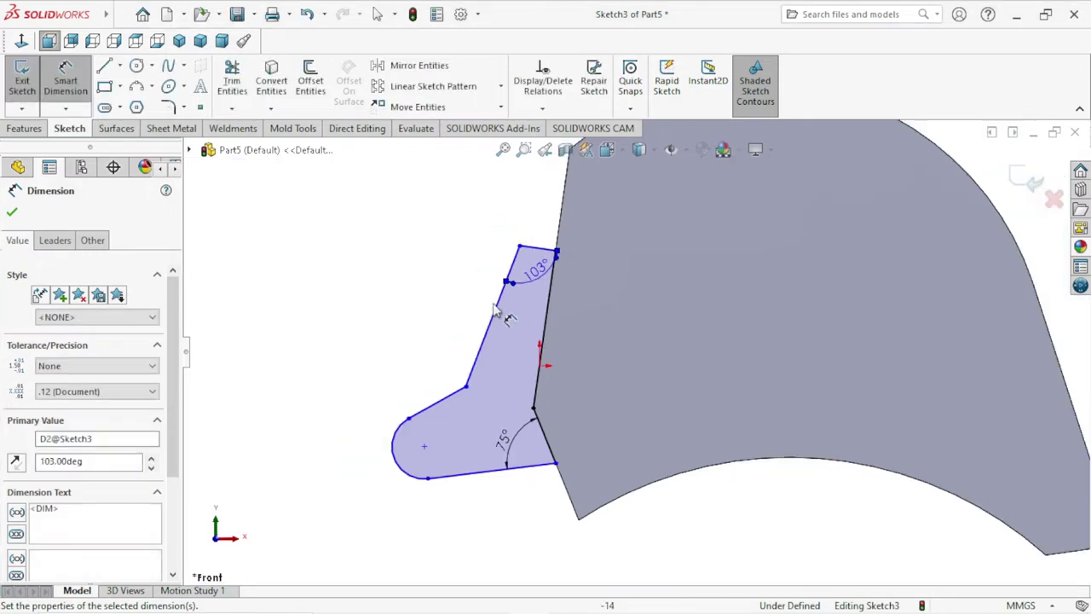
scroll(561, 320, down, 1)
scroll(511, 428, down, 1)
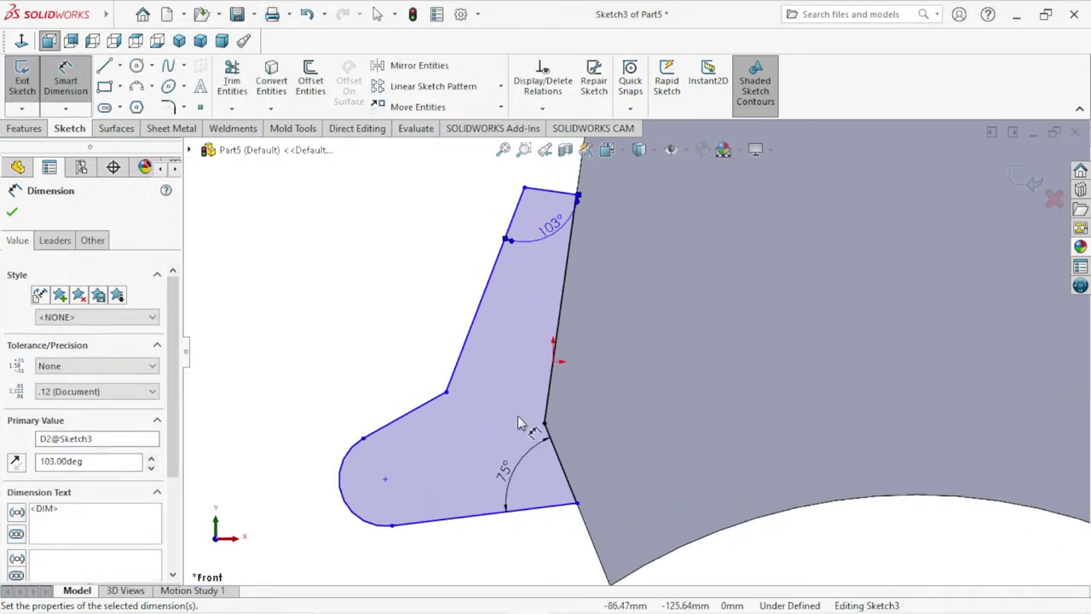
scroll(537, 348, up, 1)
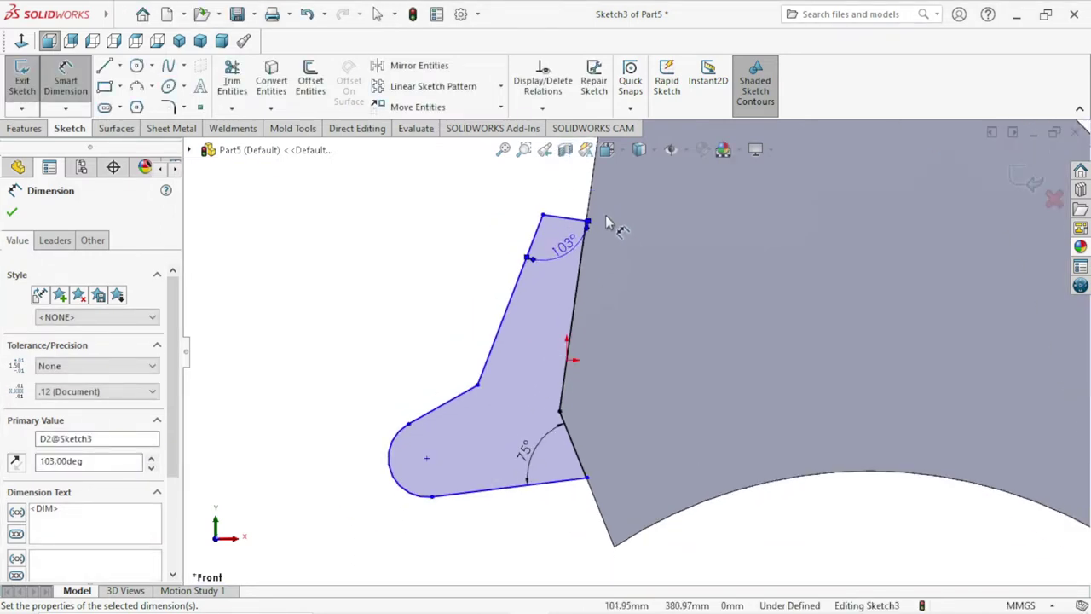
scroll(607, 213, down, 1)
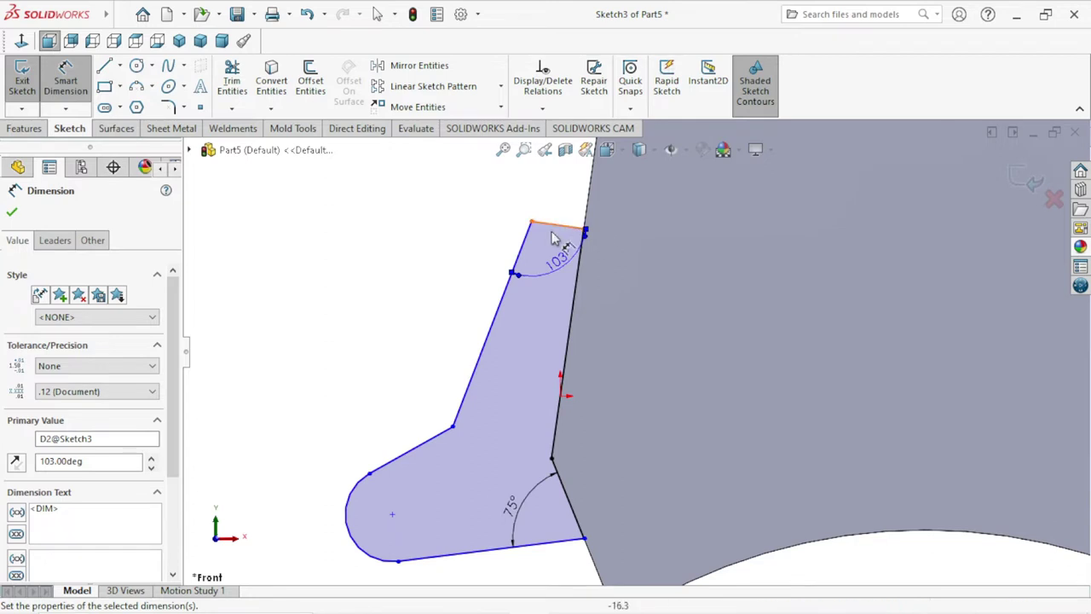
Dimension the bend between the two slanted left lines as 160°.
click(464, 399)
click(426, 441)
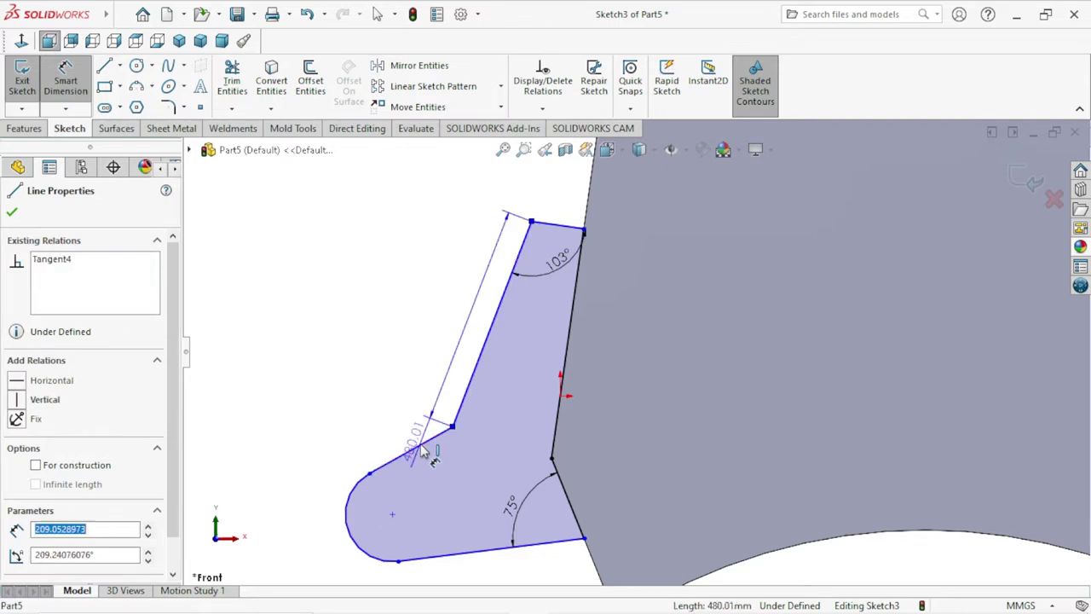
click(428, 393)
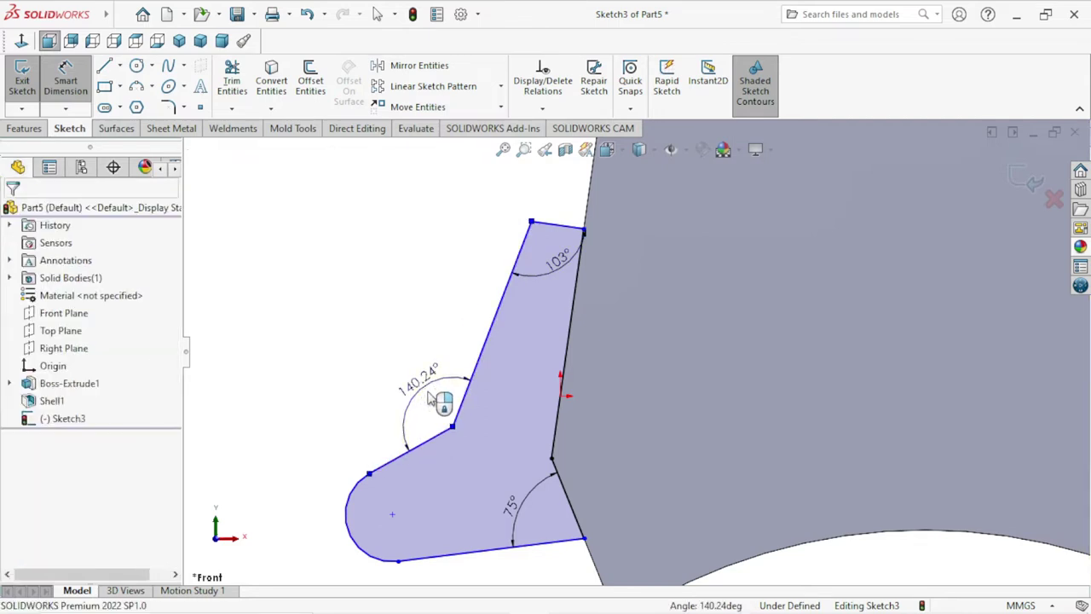
text(160)
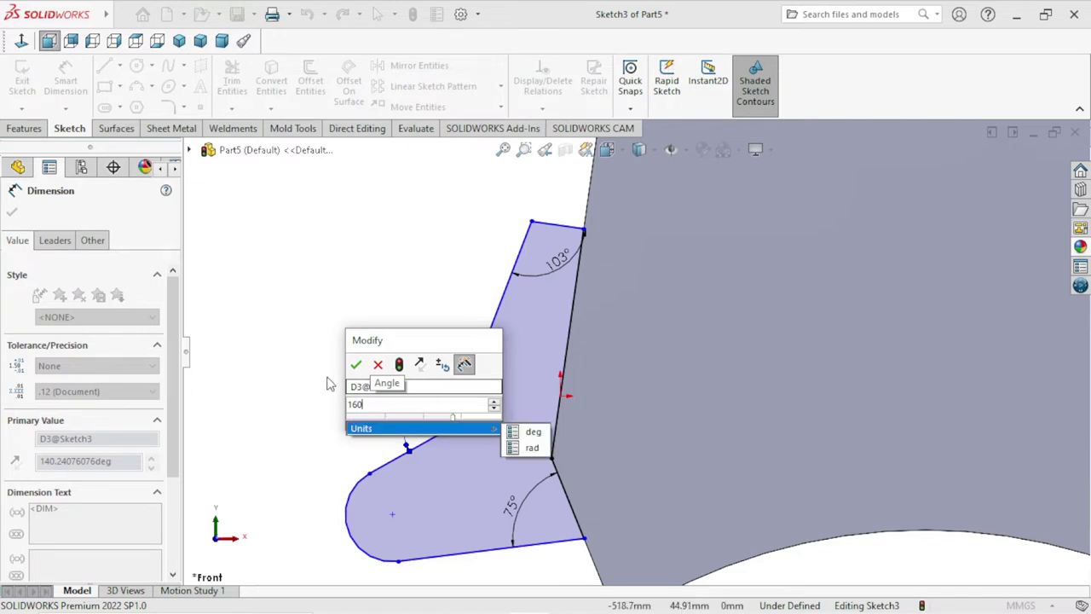
click(357, 367)
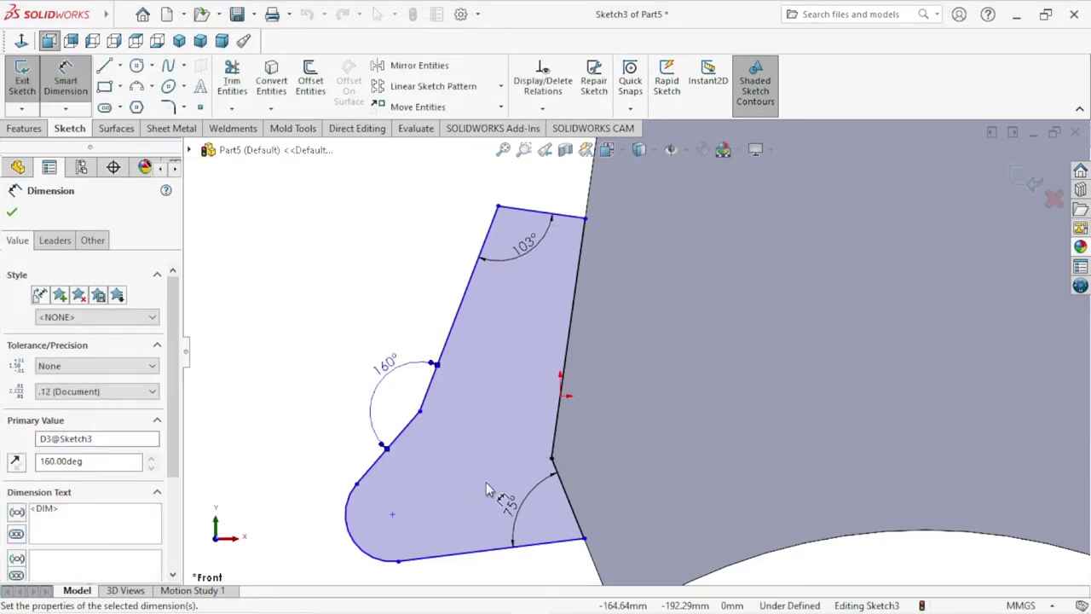
scroll(617, 365, up, 2)
scroll(617, 365, down, 2)
scroll(504, 493, up, 1)
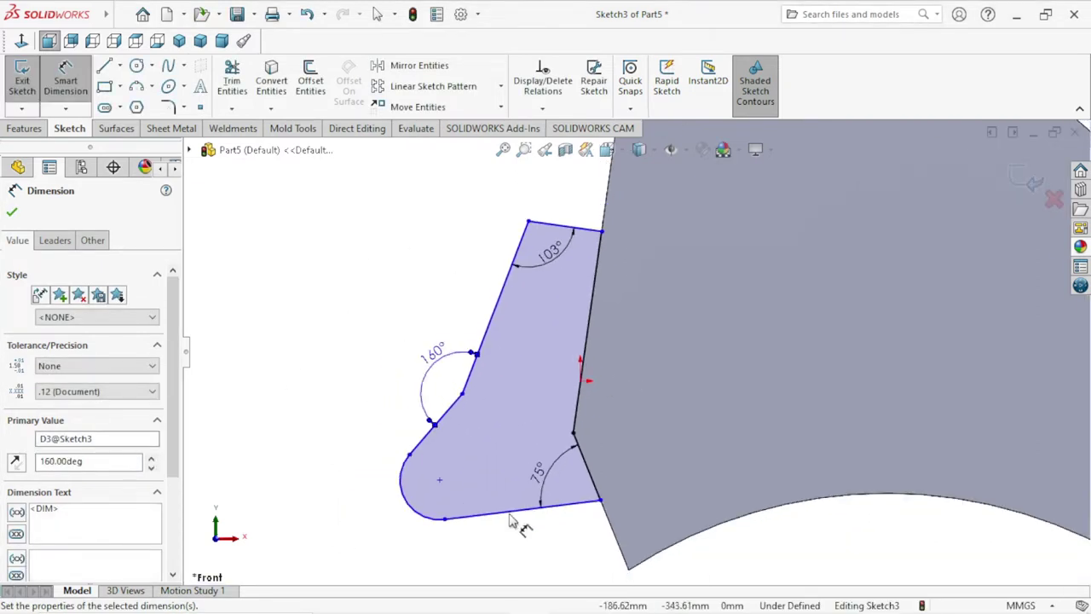
scroll(585, 535, down, 1)
scroll(597, 524, up, 1)
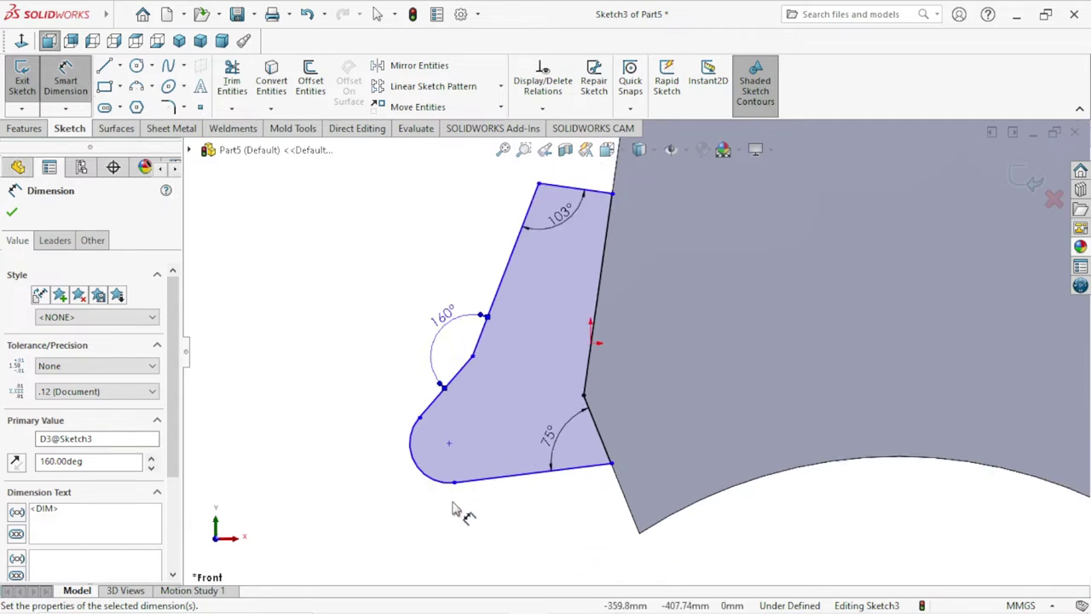
Set the profile's lower edge along the bucket to a 335 mm length dimension.
click(599, 430)
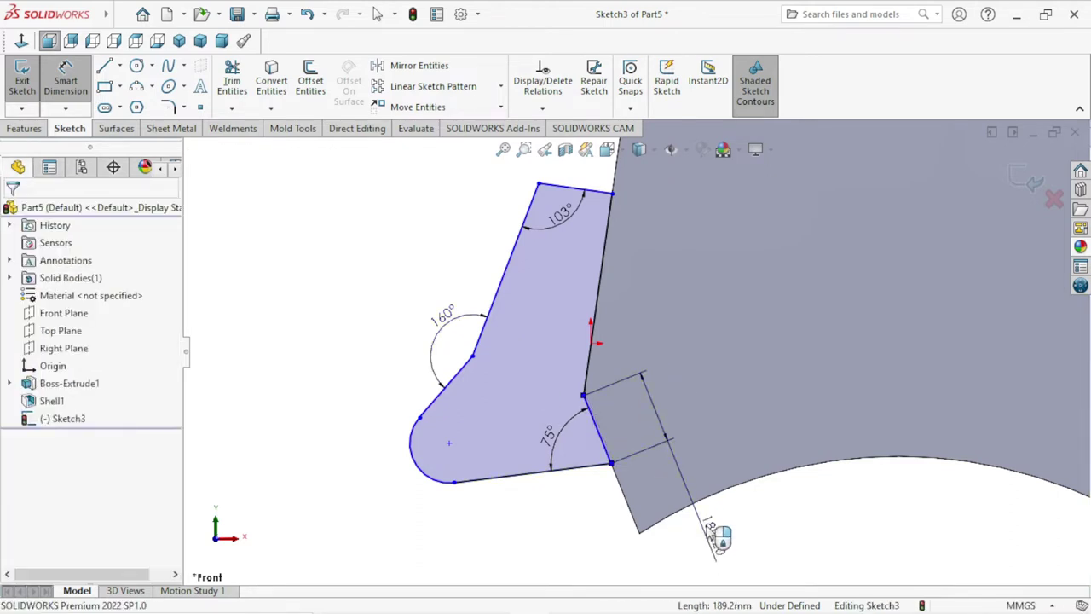
click(710, 529)
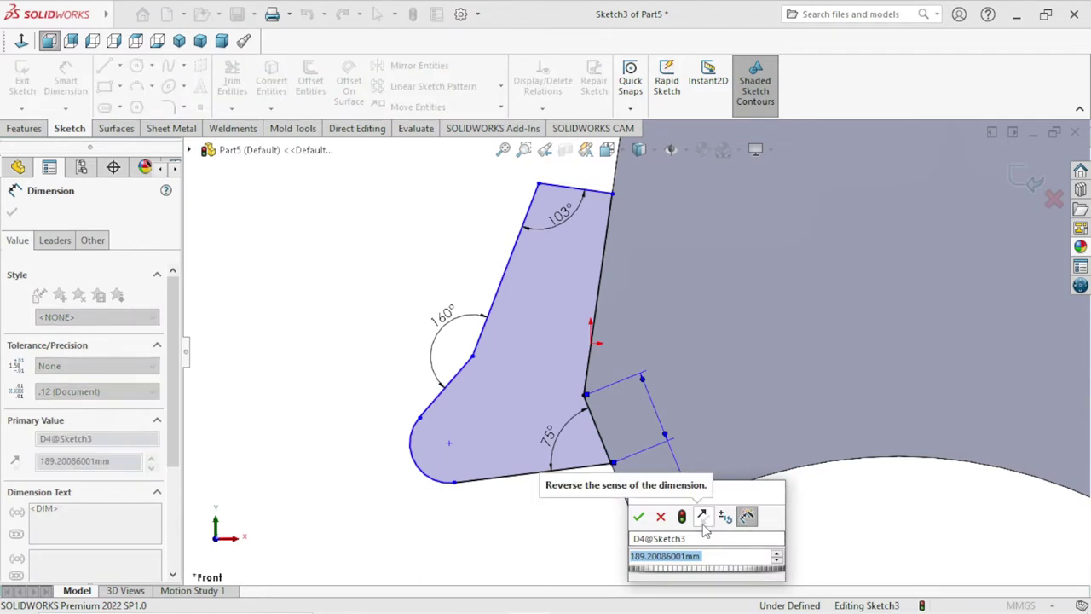
text(335)
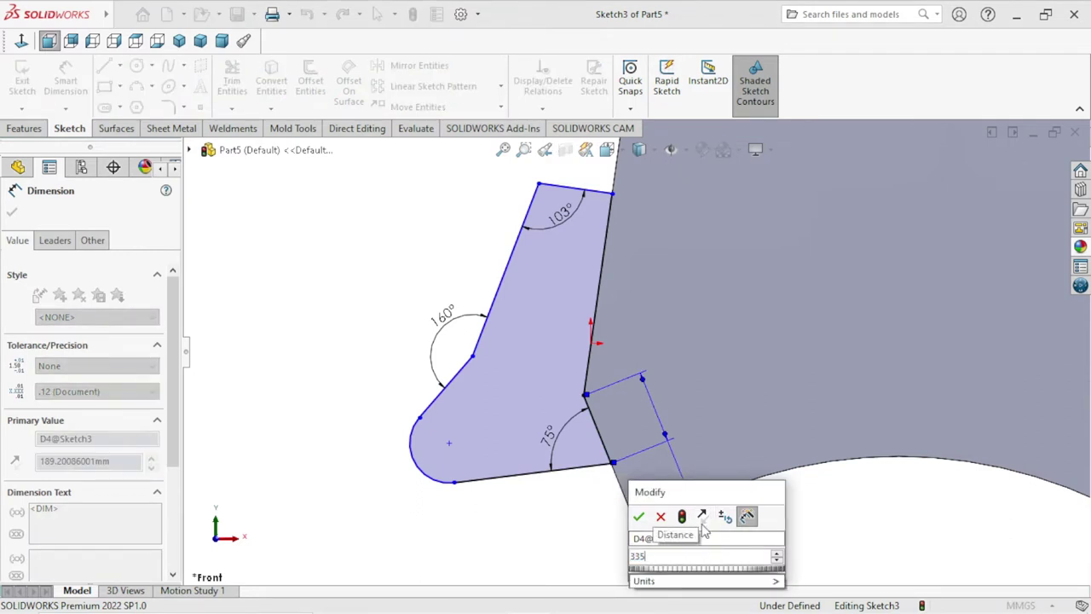
click(648, 581)
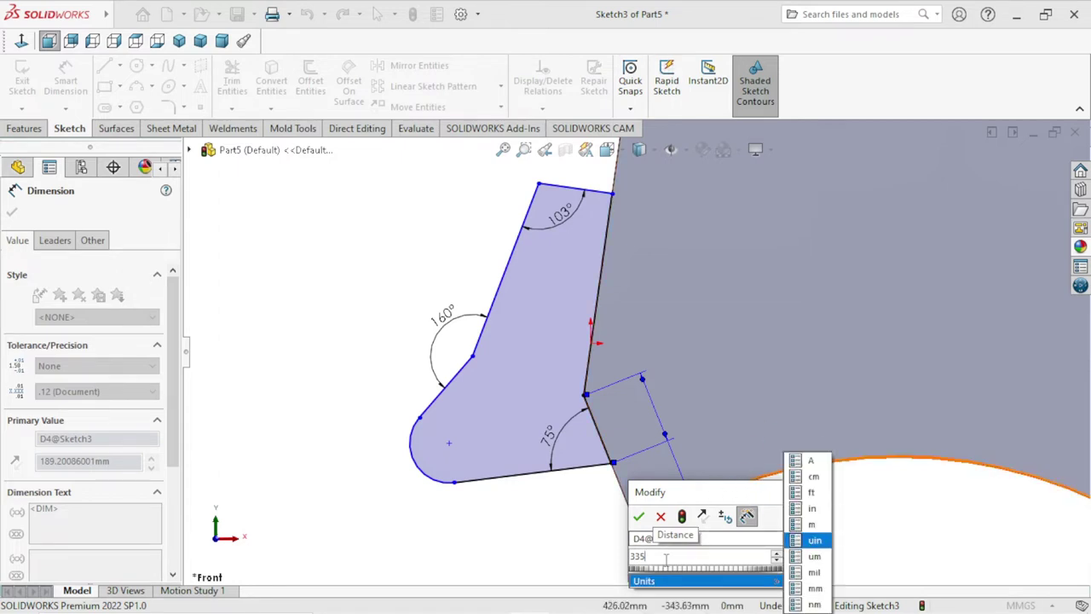
click(639, 516)
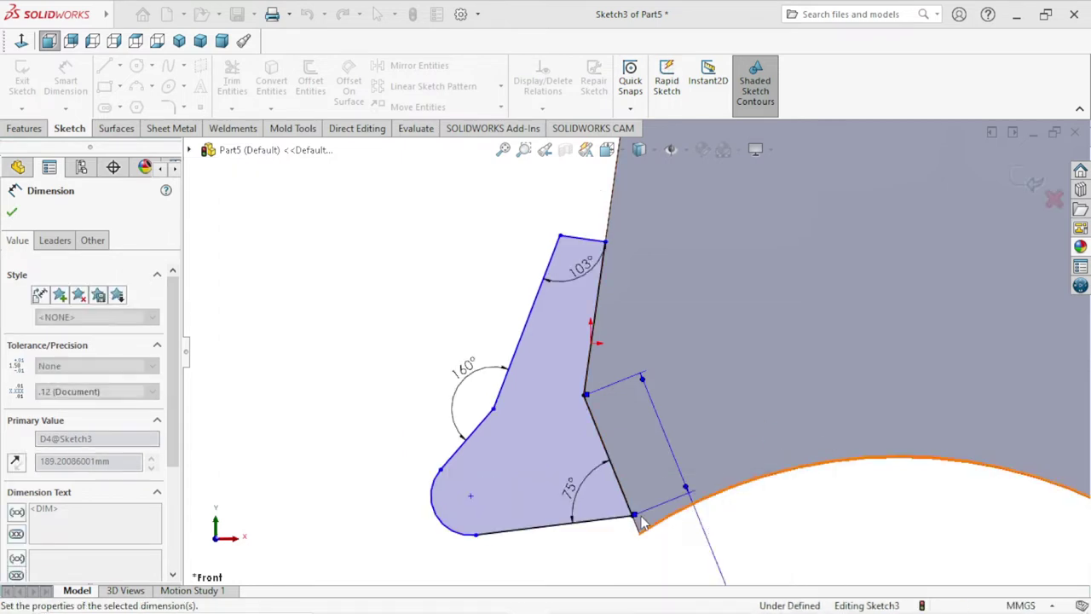
scroll(750, 450, up, 3)
scroll(746, 445, down, 2)
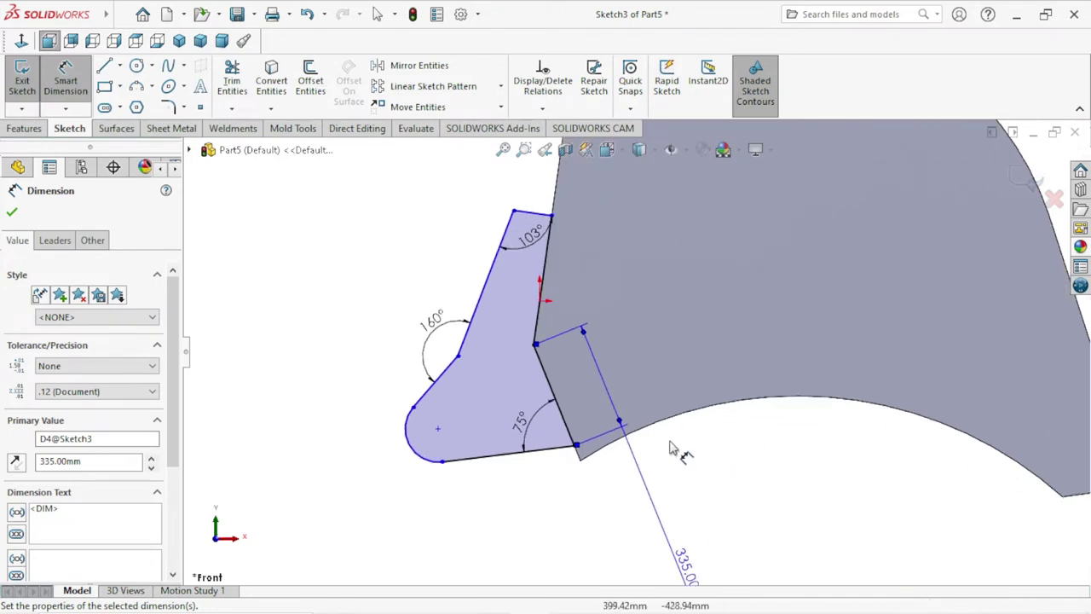
scroll(682, 488, up, 1)
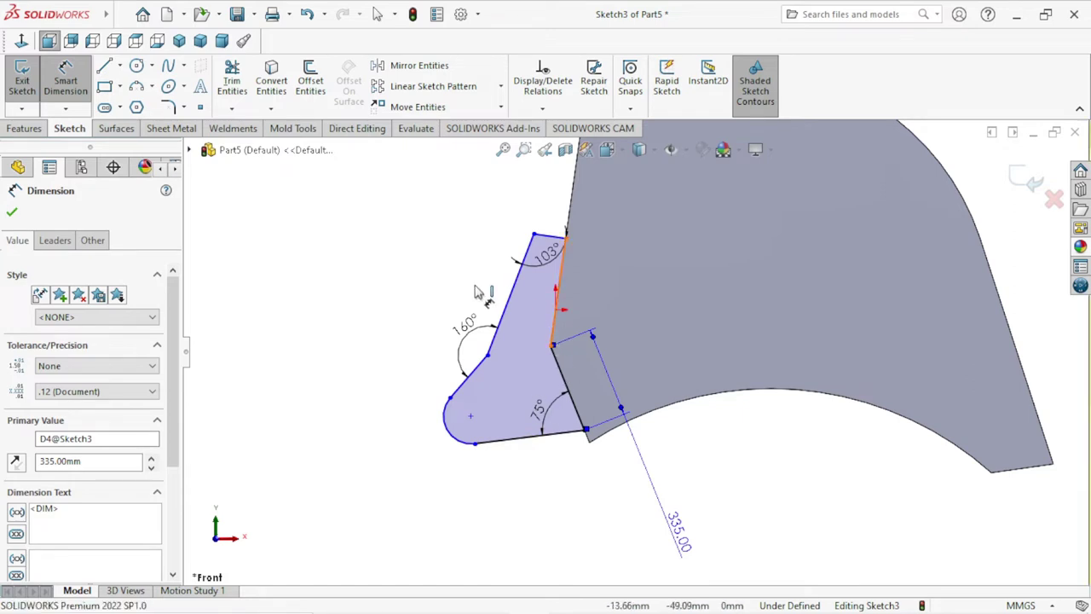
Dimension the profile's upper edge along the bucket to 247 mm.
click(554, 331)
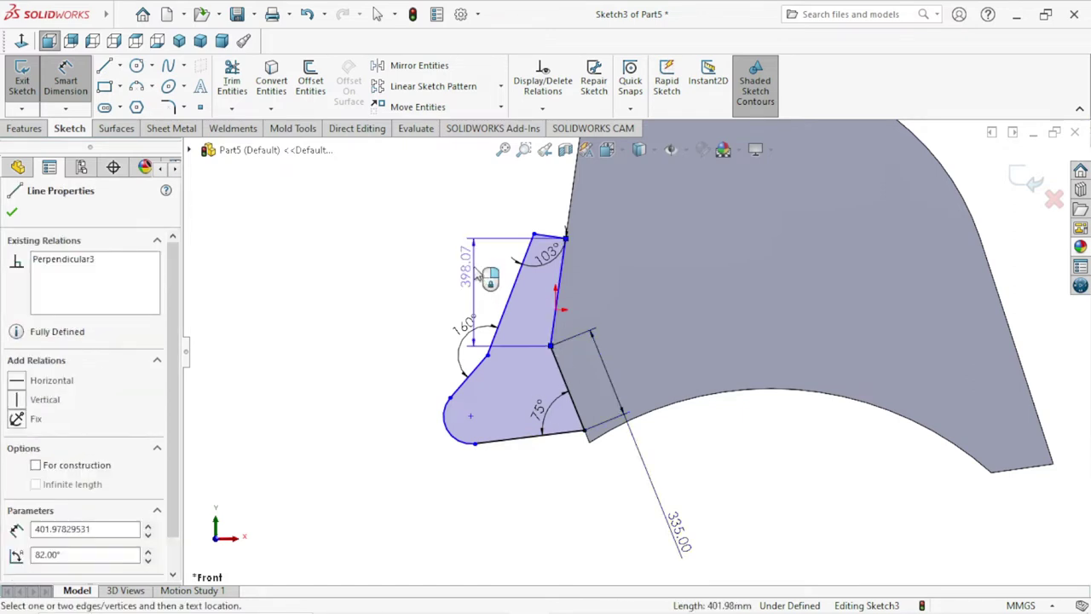
key(Escape)
click(503, 196)
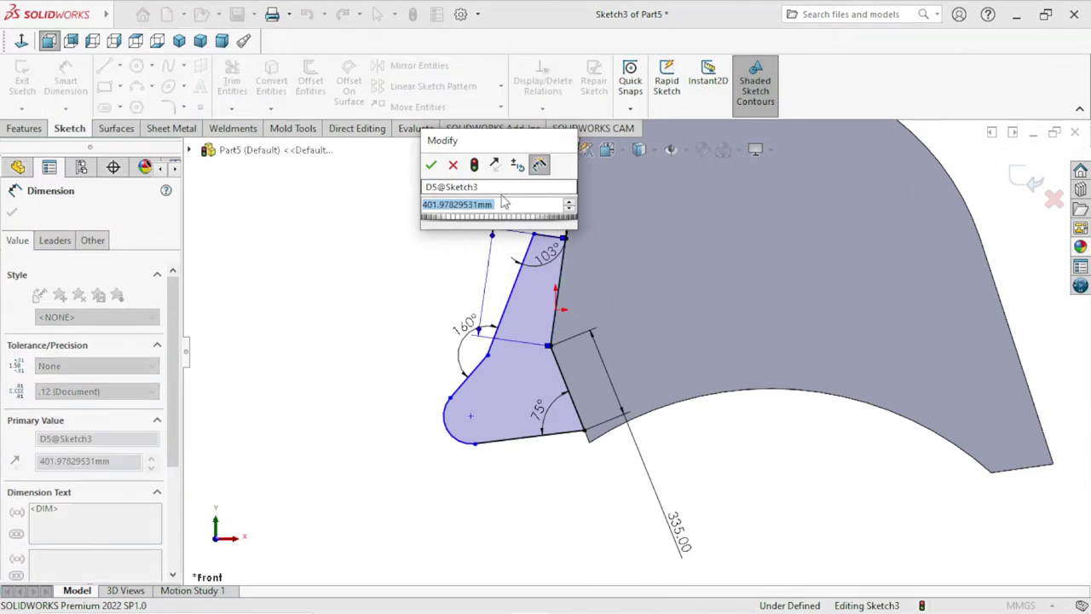
text(2)
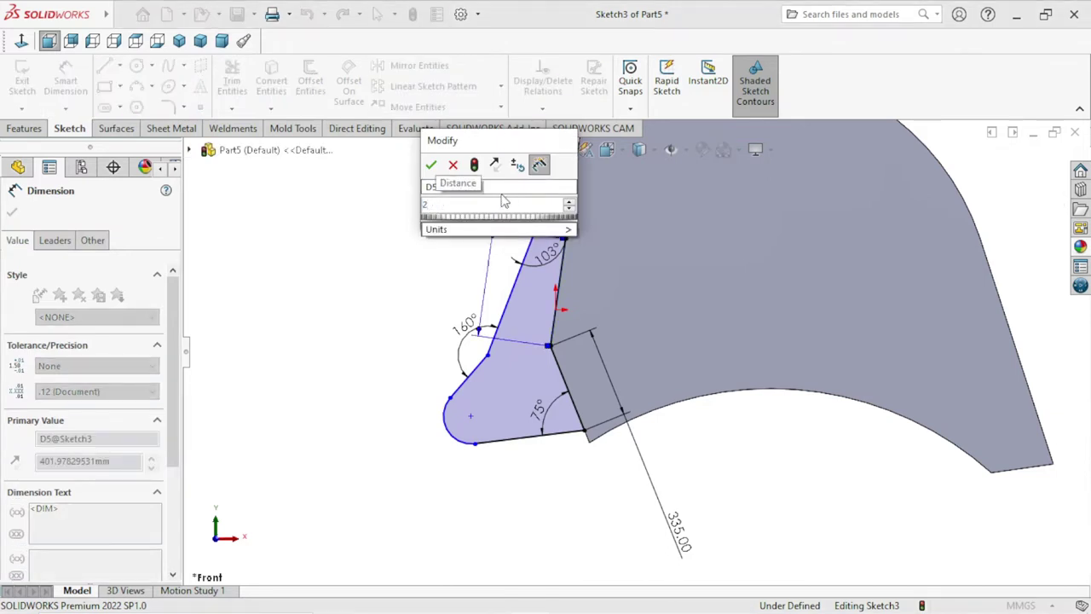
text(47)
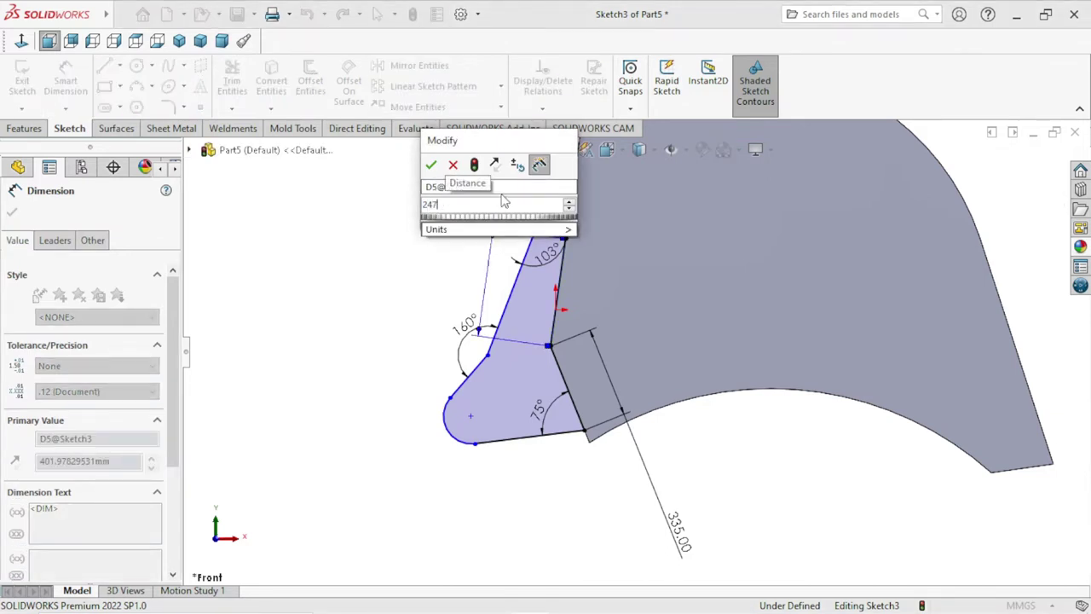
click(433, 166)
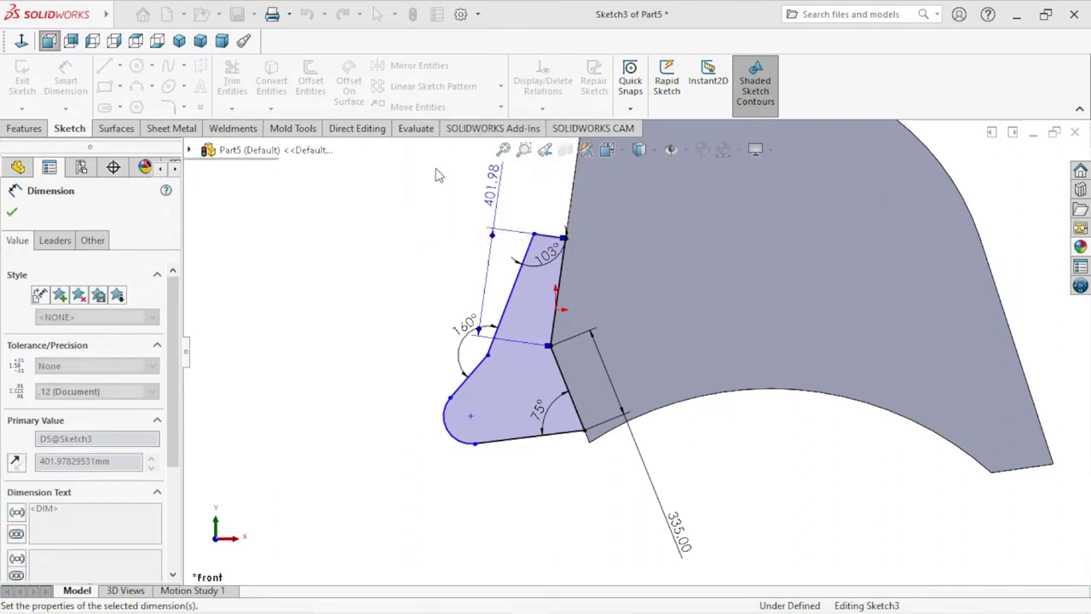
scroll(579, 383, up, 5)
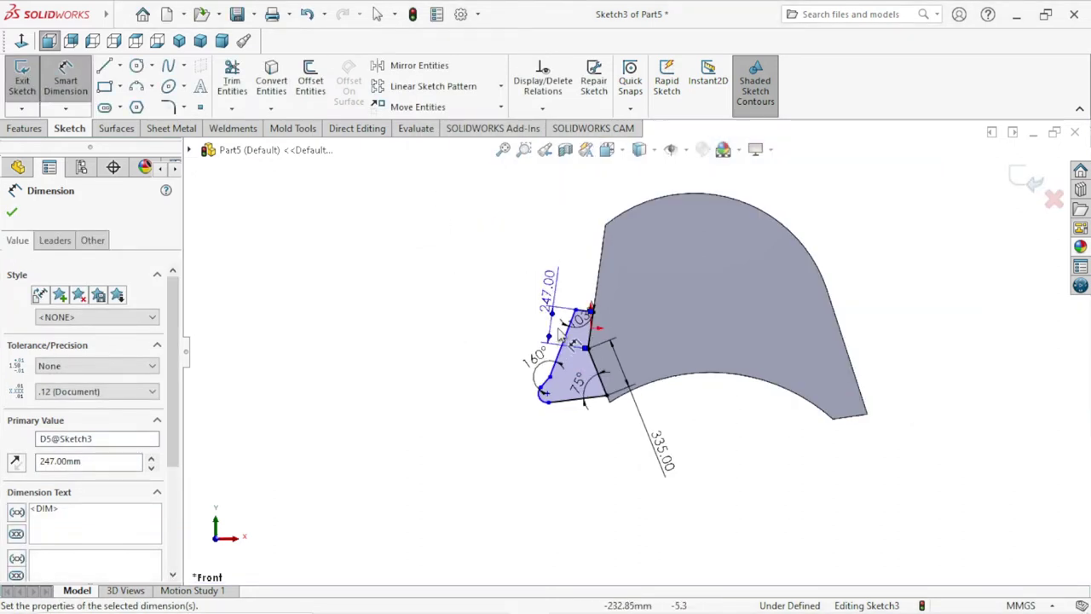
scroll(630, 386, down, 2)
scroll(650, 388, down, 3)
scroll(650, 388, down, 2)
scroll(597, 345, down, 2)
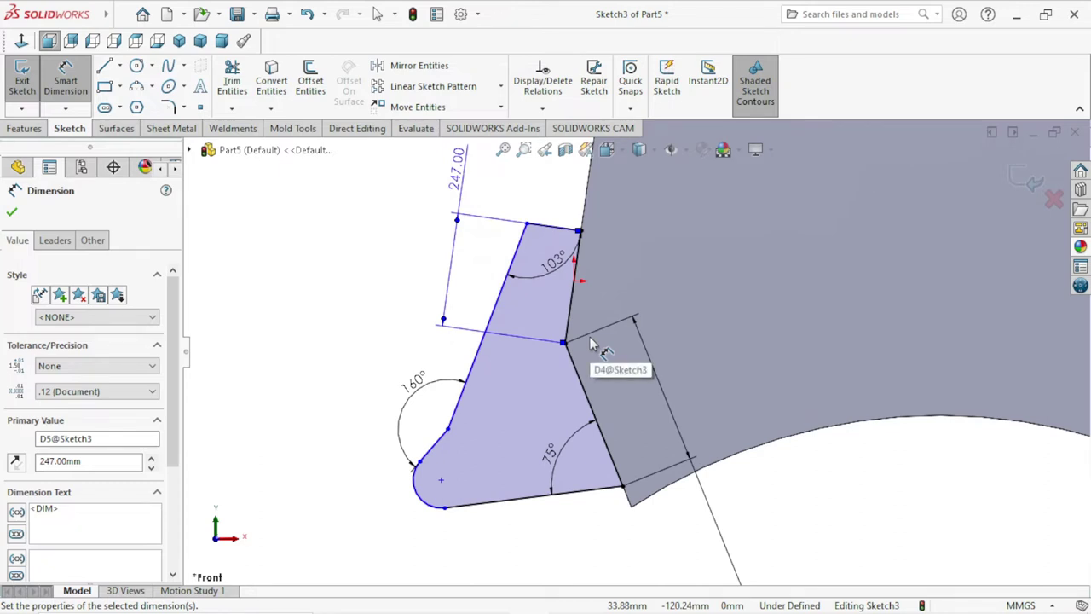
Dimension the short top tip edge to 55 mm.
click(566, 228)
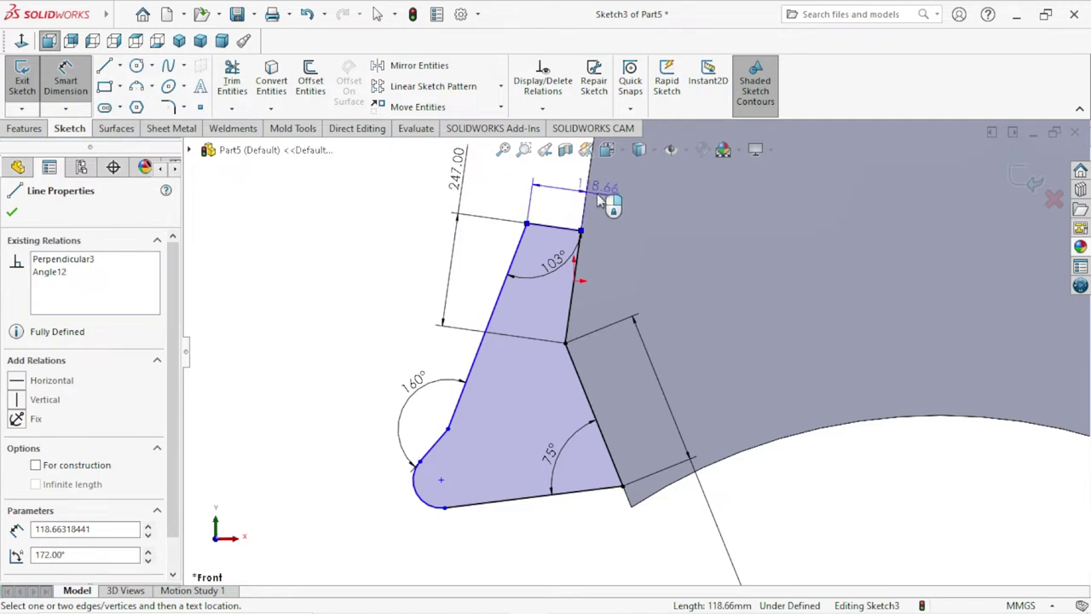
click(619, 205)
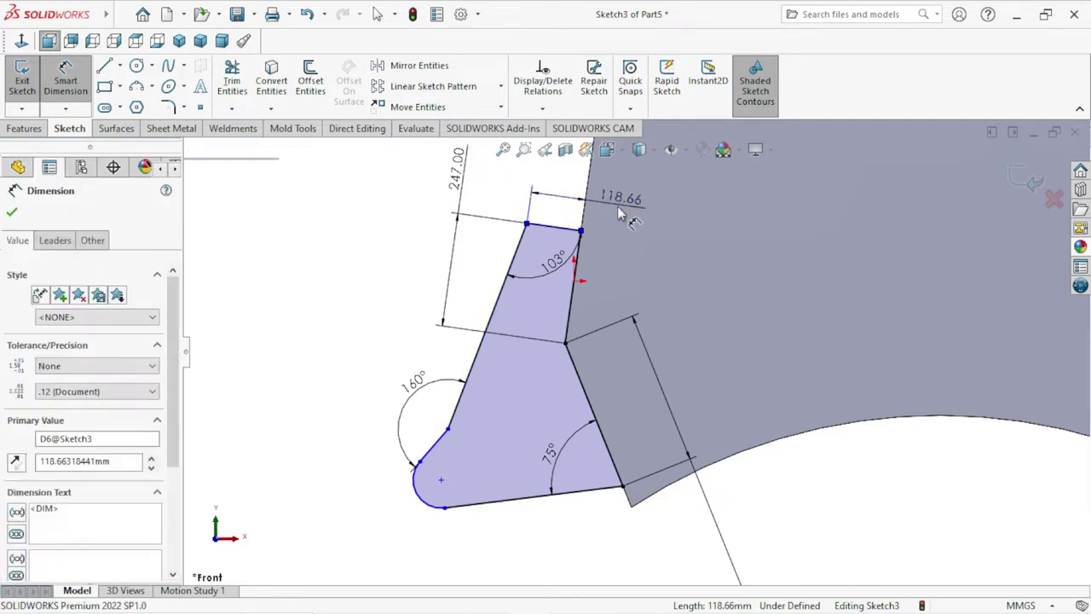
text(55)
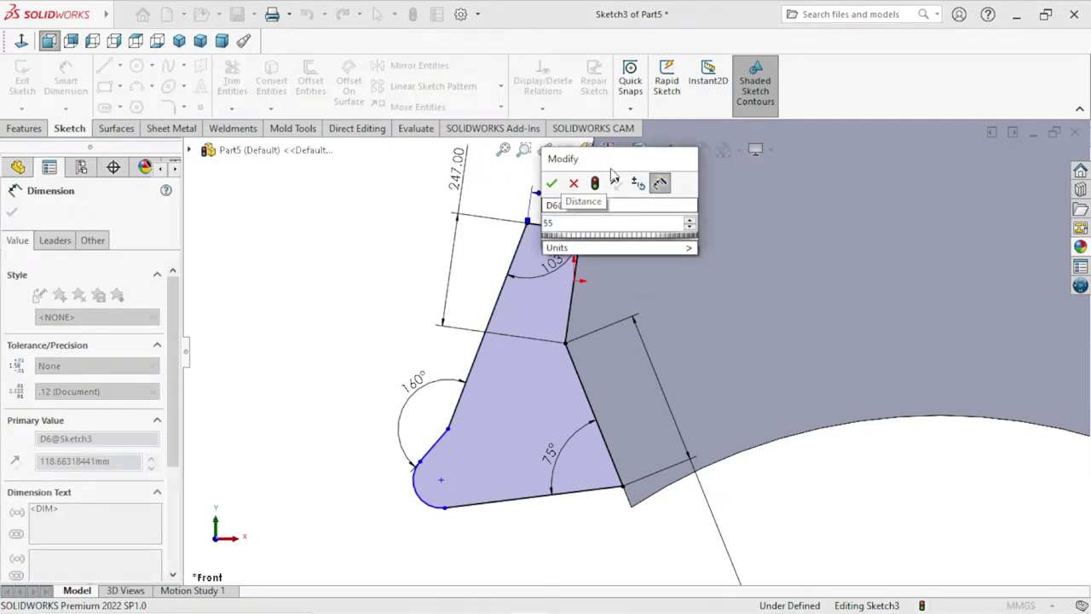
click(551, 185)
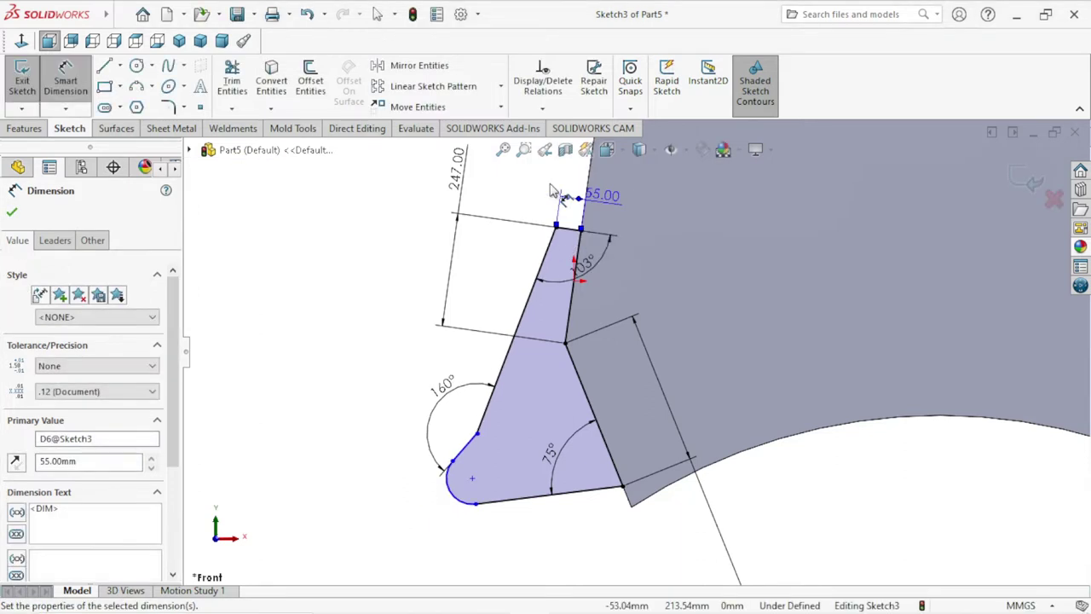
scroll(627, 460, down, 1)
scroll(627, 460, down, 1)
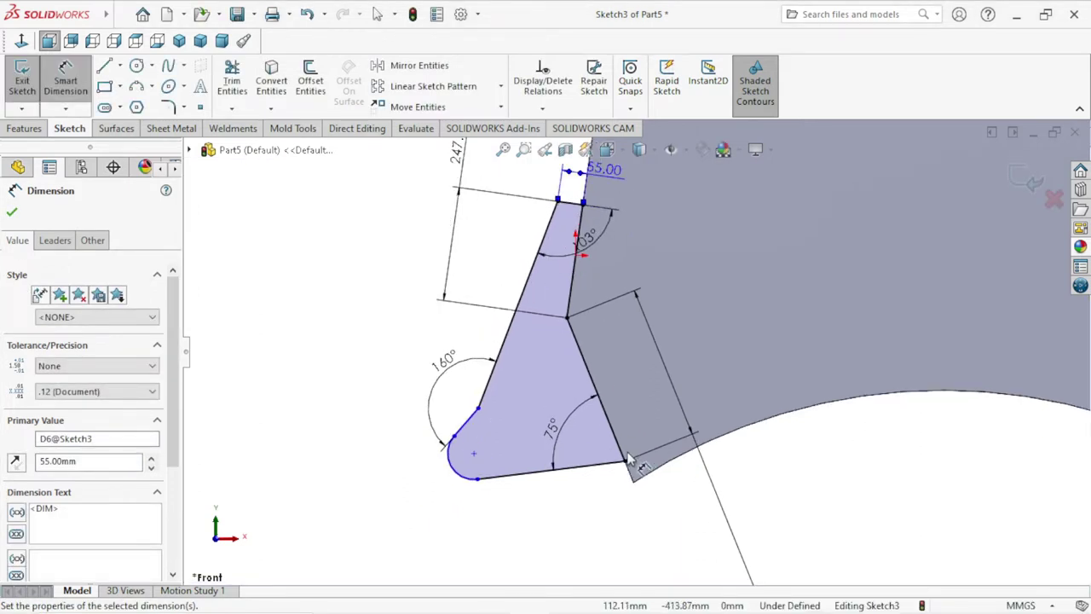
scroll(628, 459, down, 1)
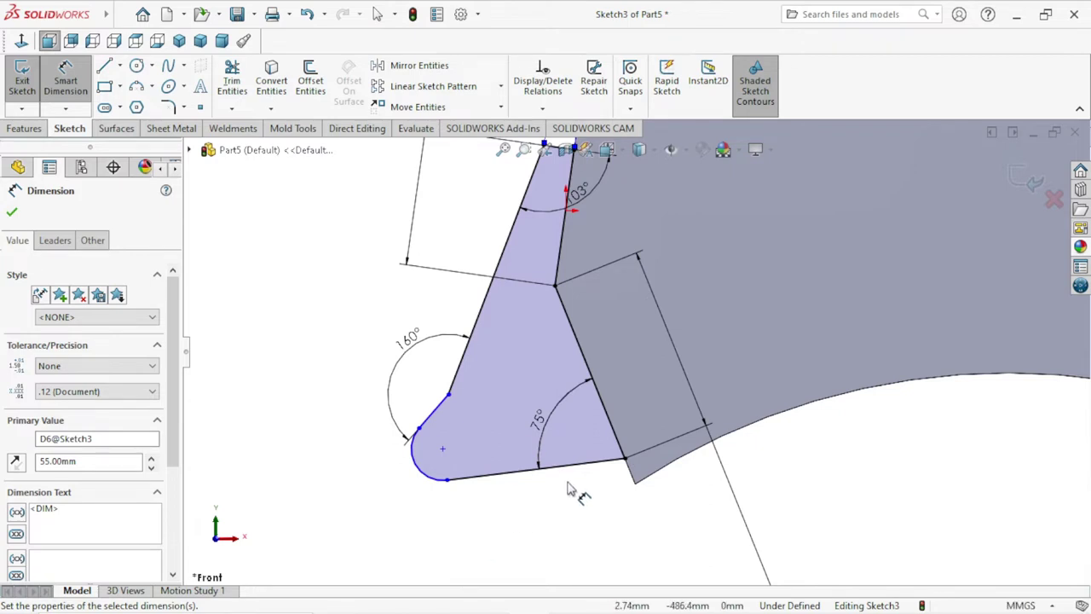
scroll(577, 487, down, 1)
scroll(577, 487, up, 1)
scroll(648, 500, up, 1)
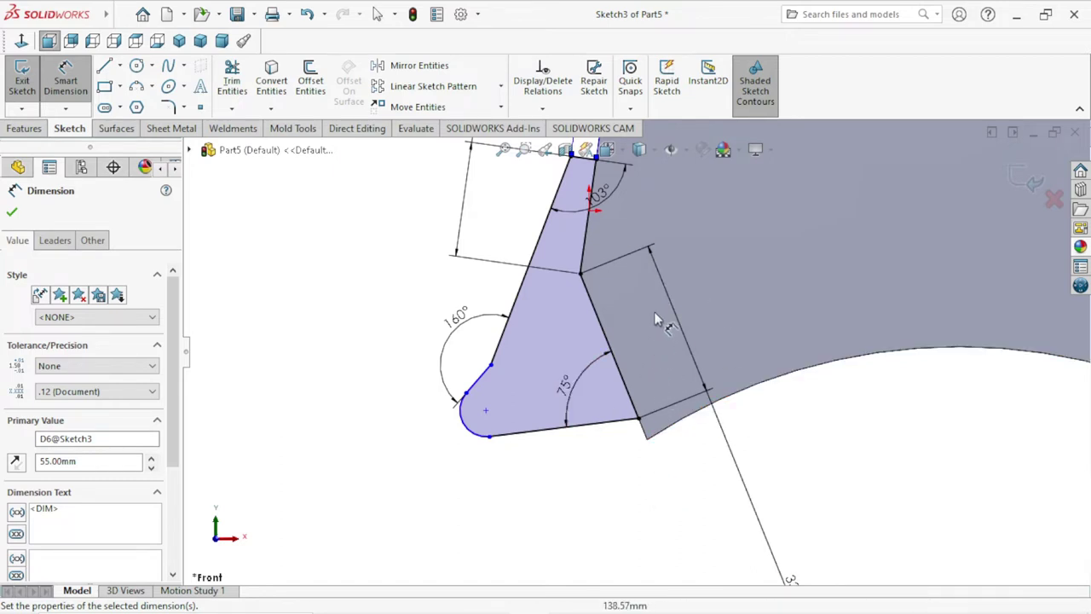
Dimension the distance from the arc centre to the top corner as 500 mm, replacing 575.40.
click(485, 410)
scroll(567, 297, up, 1)
scroll(567, 296, up, 1)
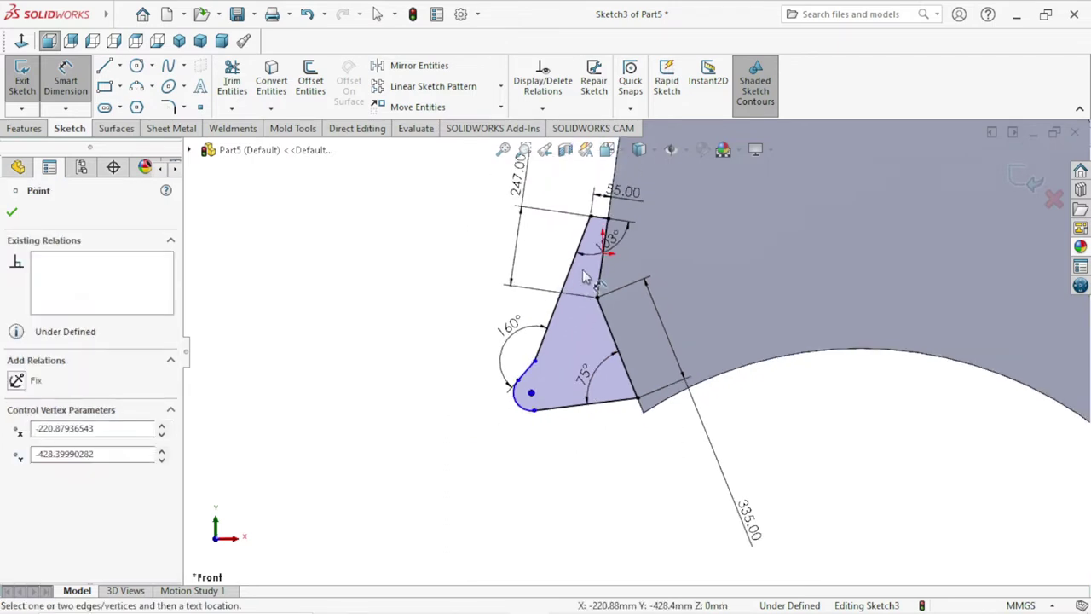
click(592, 218)
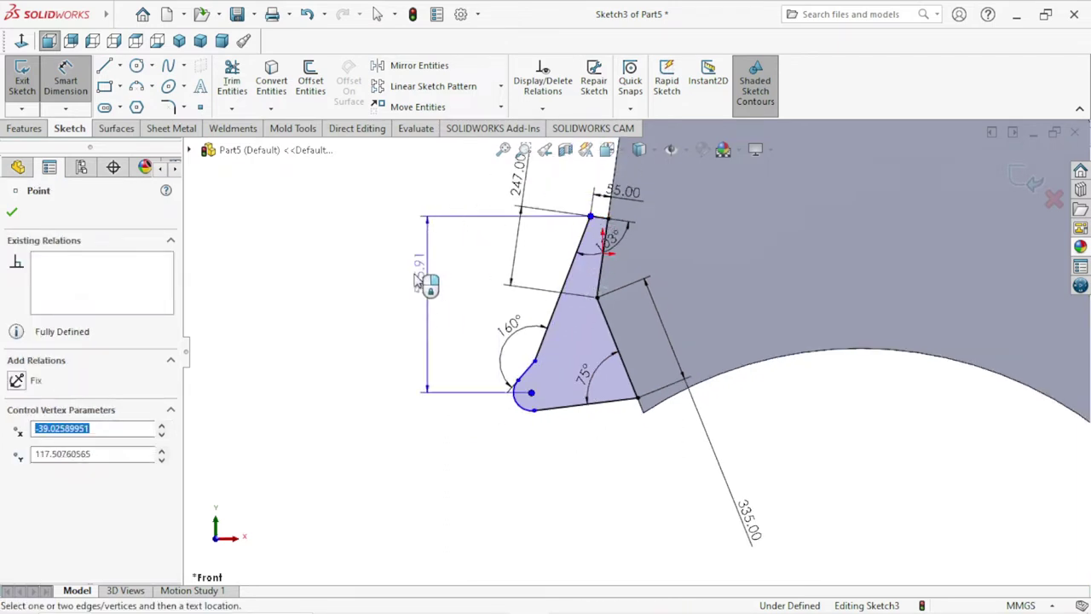
click(467, 218)
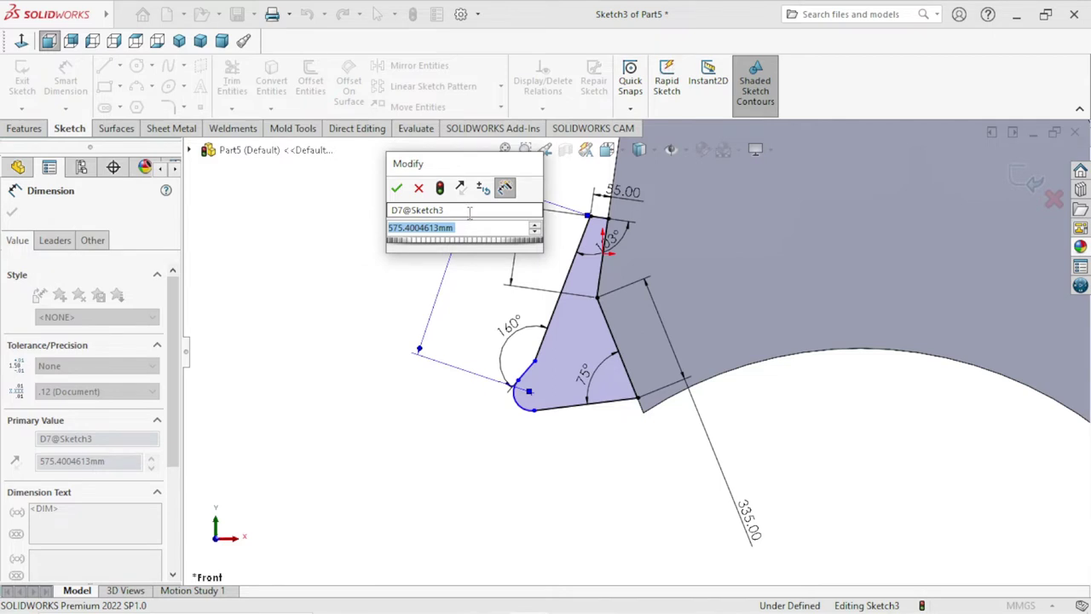
click(467, 228)
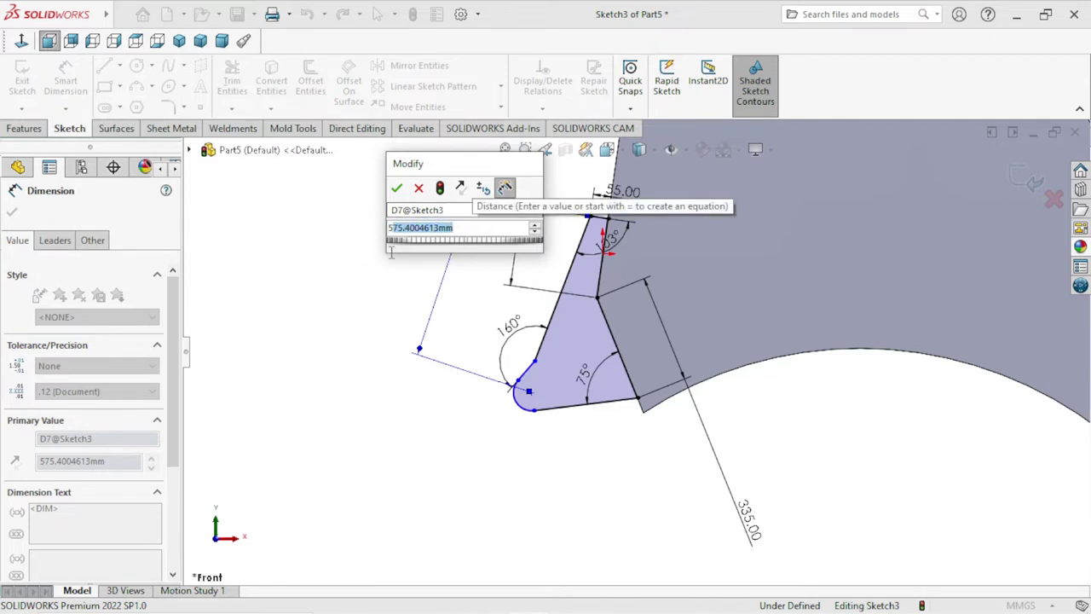
drag(391, 249, 349, 247)
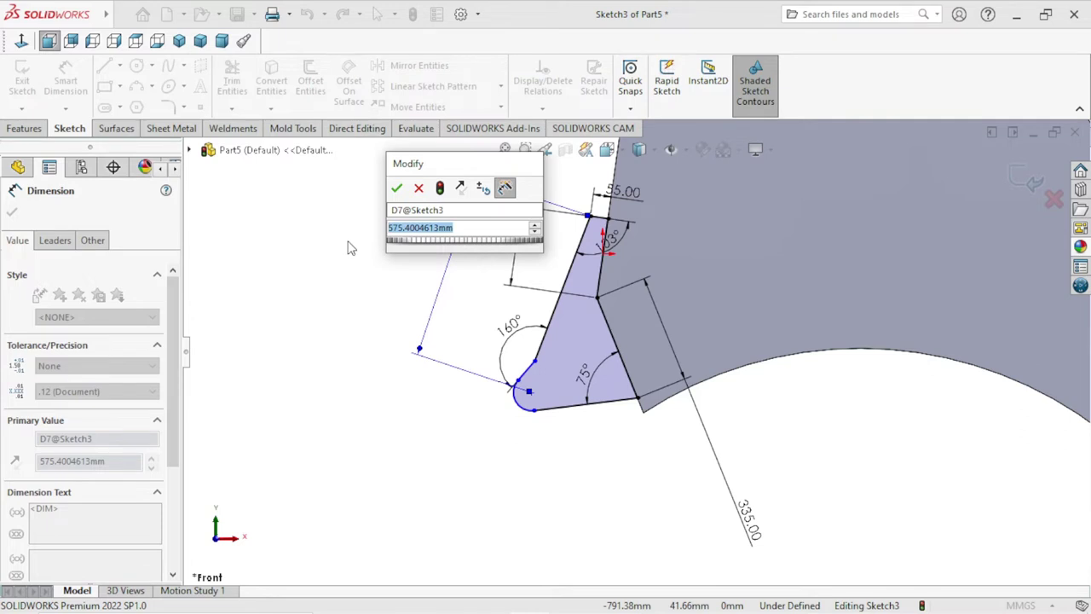
text(500)
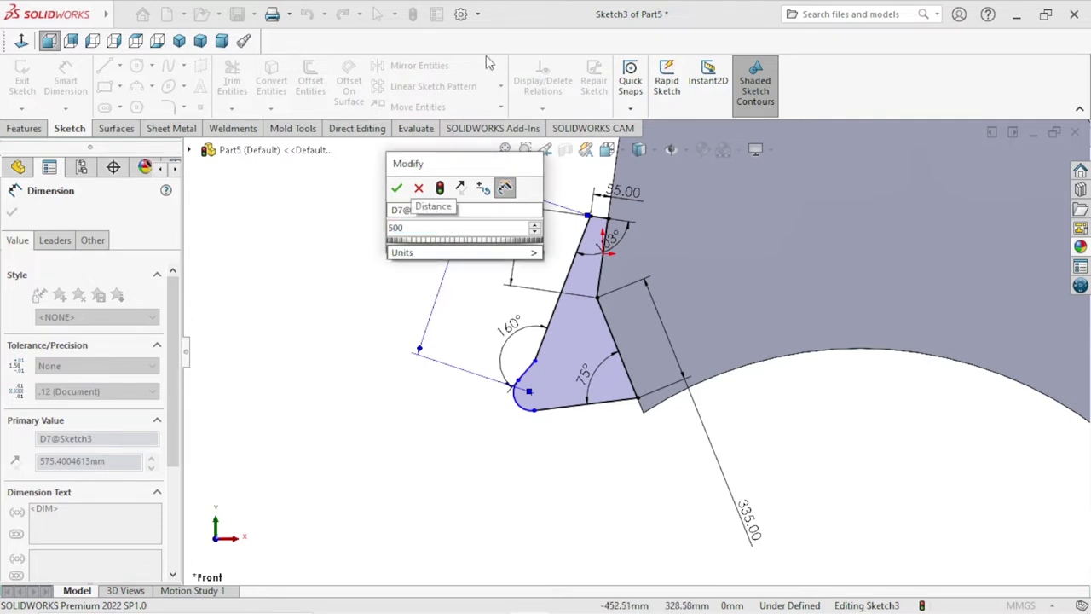
click(398, 188)
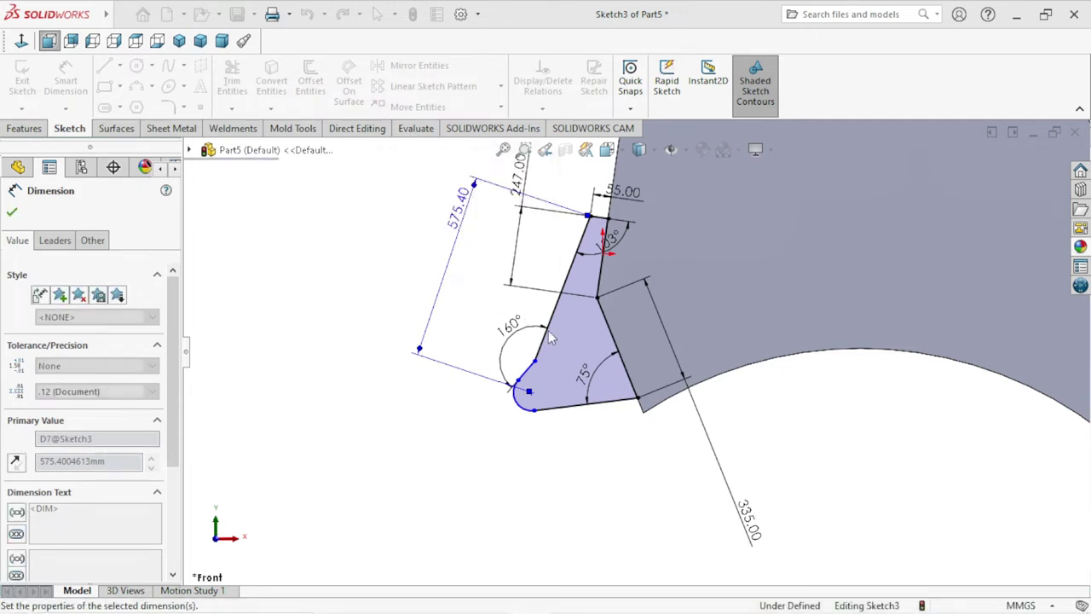
scroll(558, 457, down, 2)
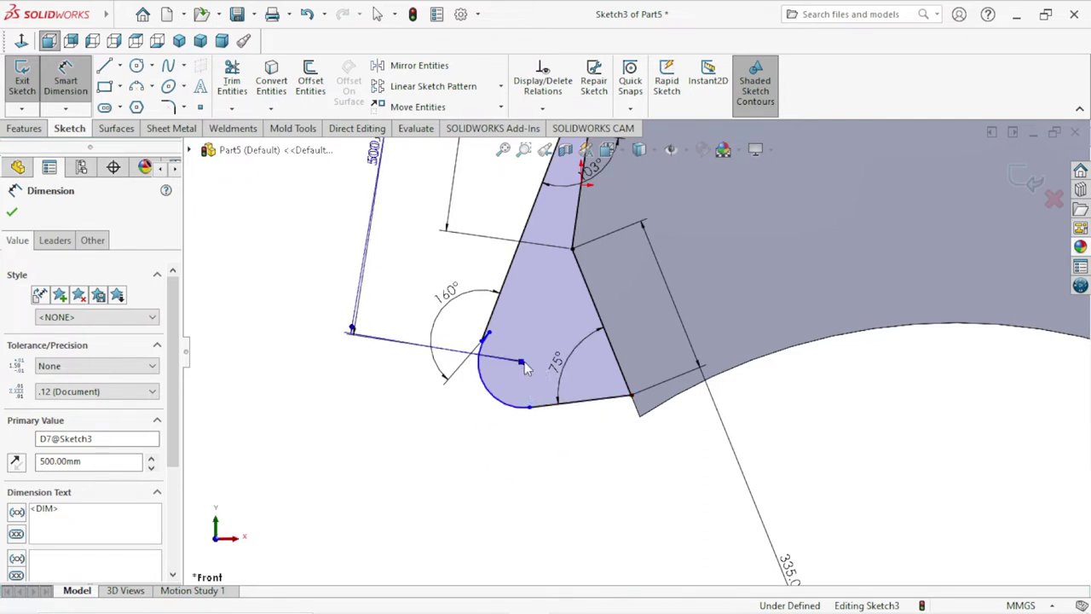
Exit dimensioning and inspect the 500 mm dimension, arc centre and bucket-edge corner point.
key(Escape)
click(570, 462)
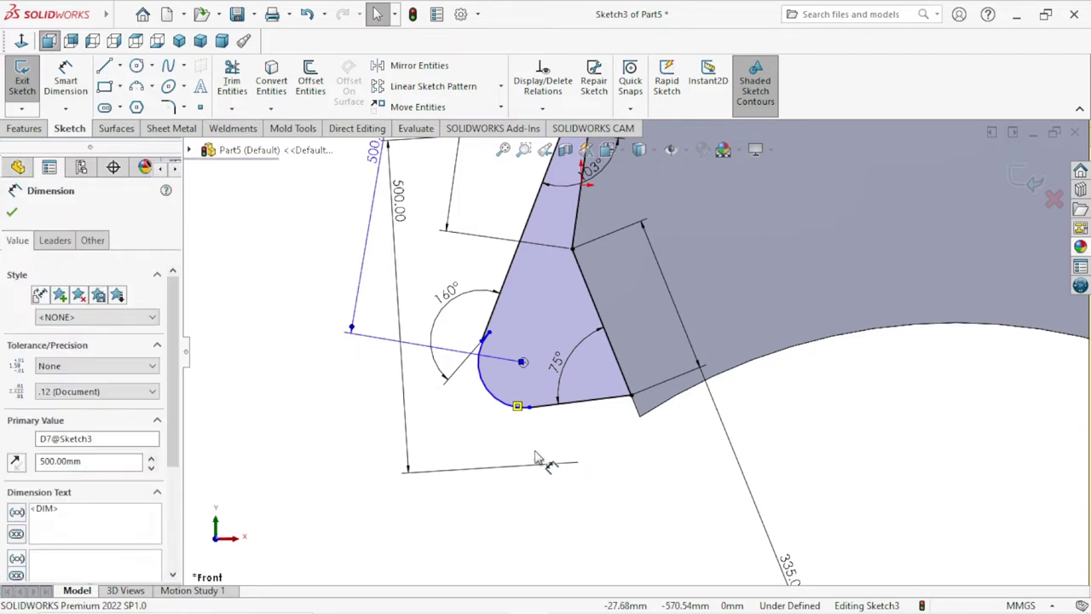
click(522, 363)
click(631, 397)
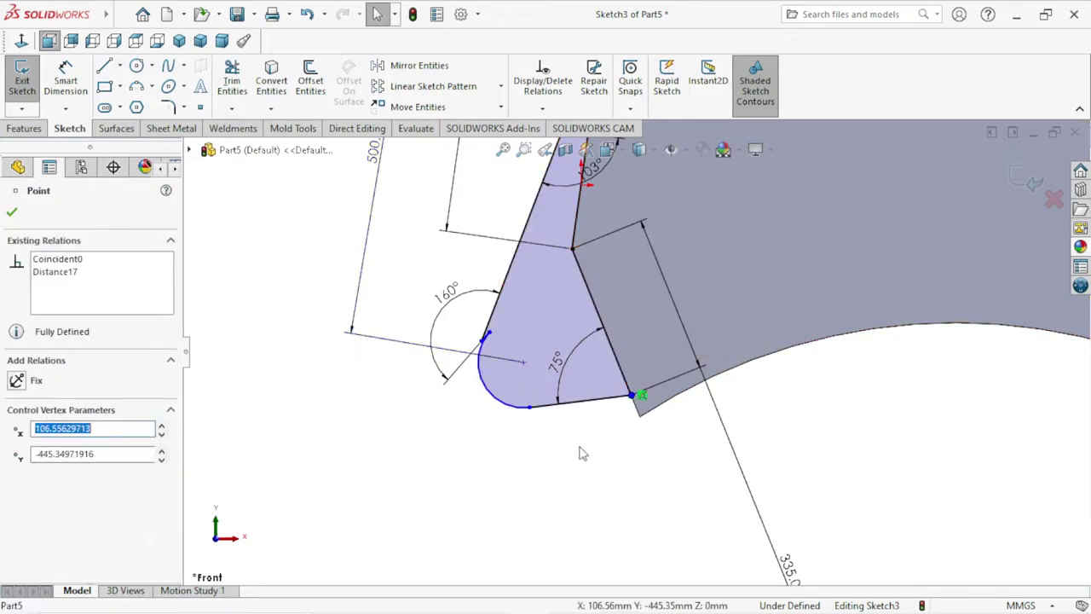
click(551, 475)
Dimension the lower bucket-edge corner to the arc centre as 271 mm.
key(d)
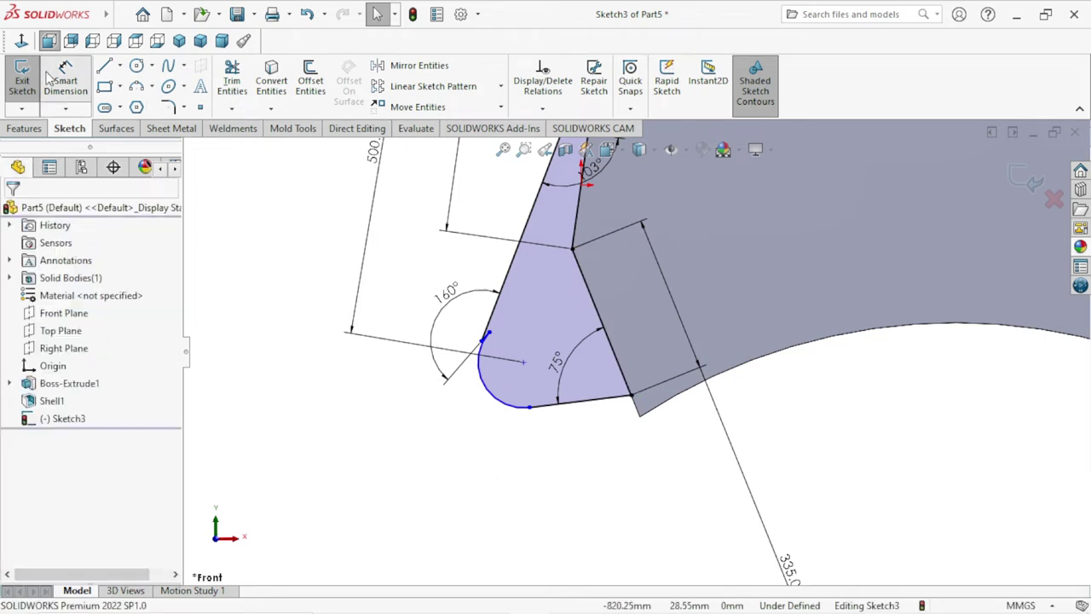
click(631, 397)
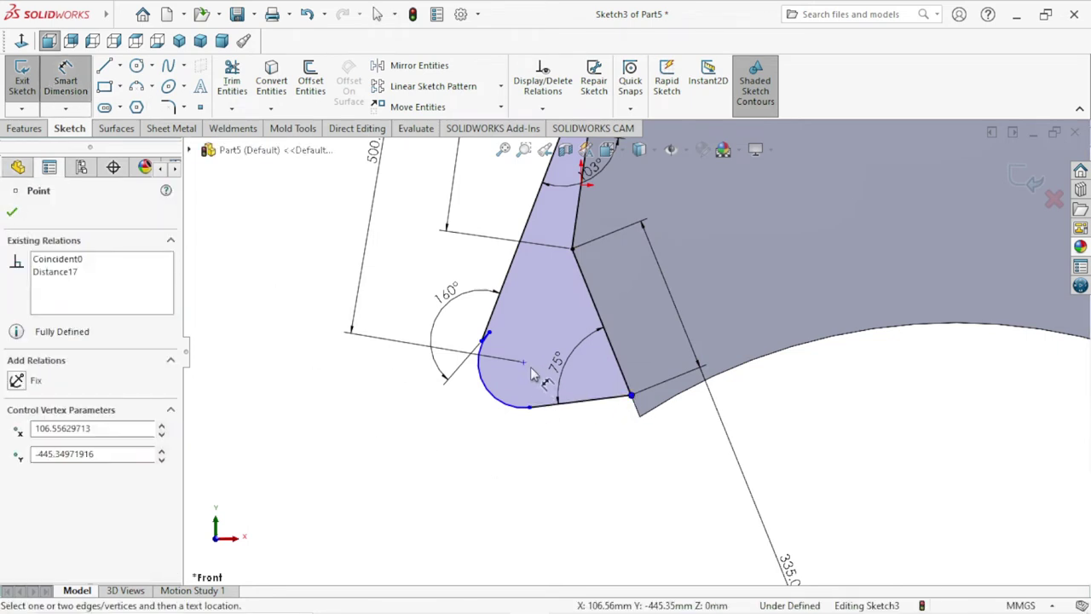
click(522, 363)
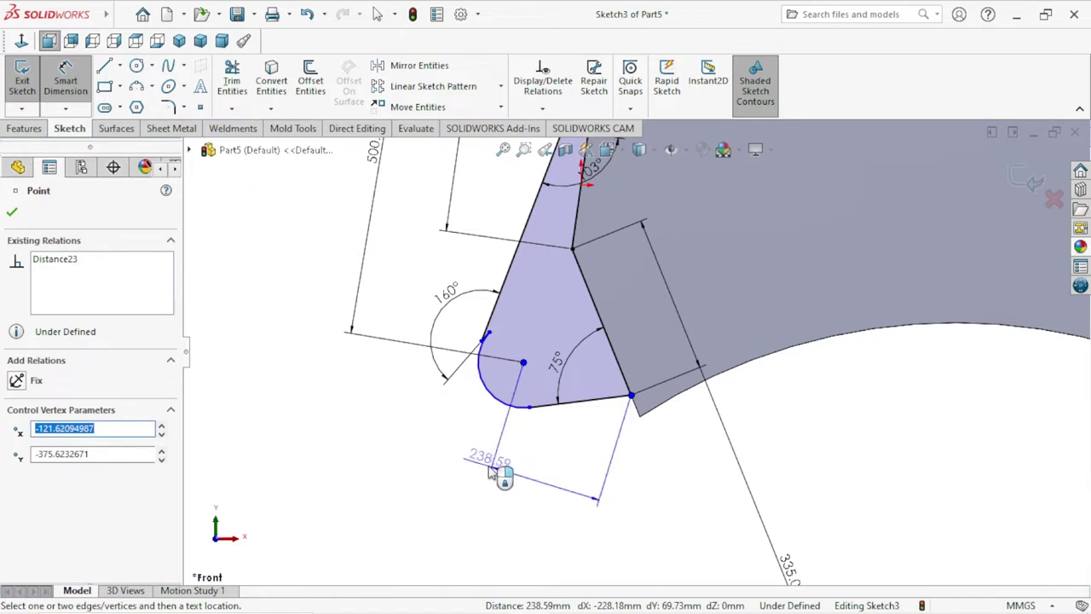
click(525, 496)
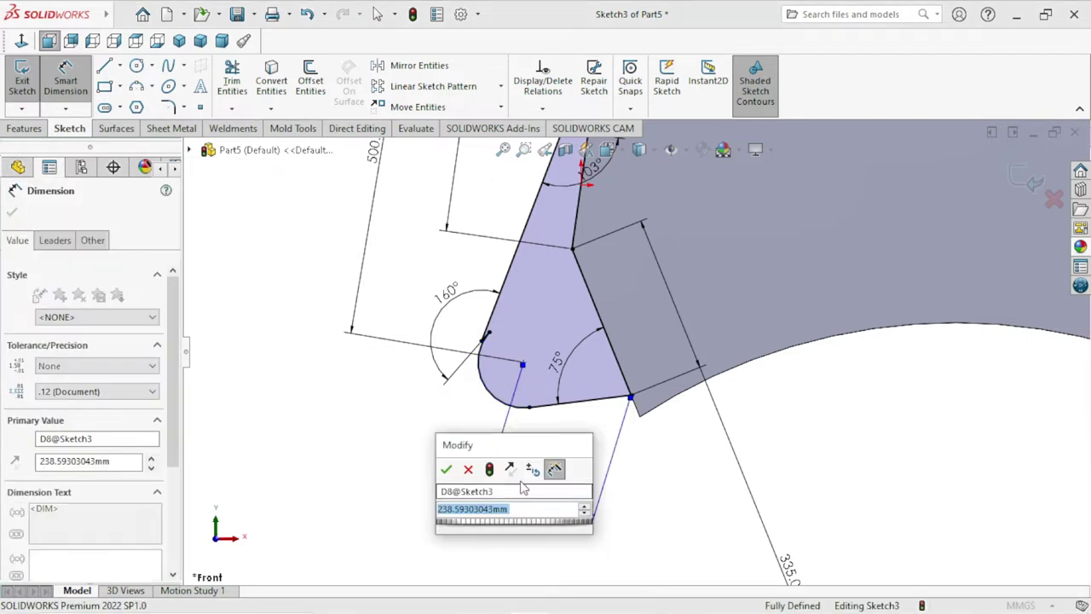
text(271)
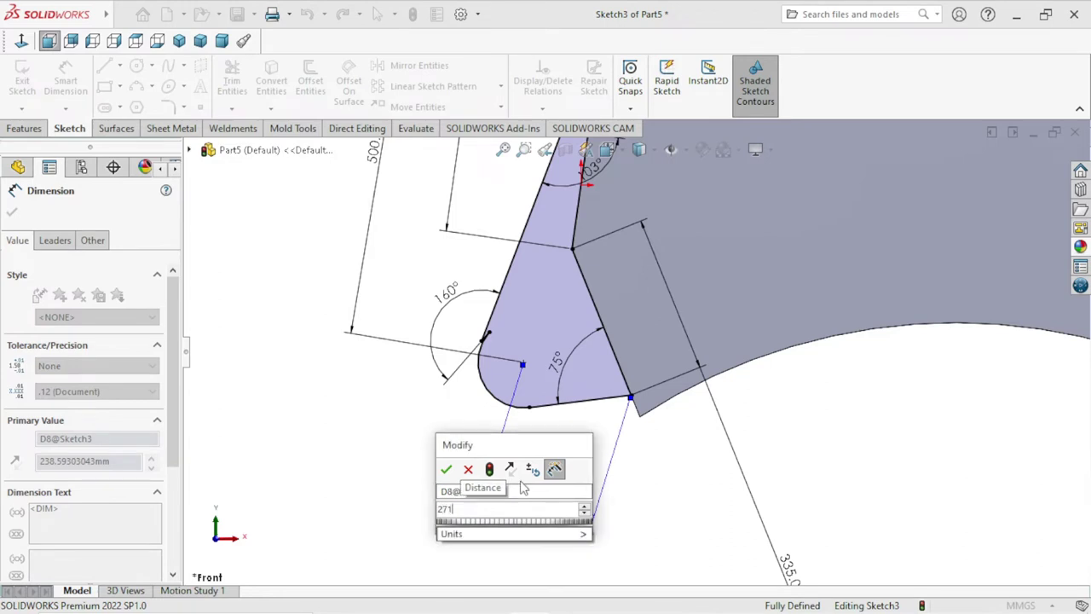
key(Return)
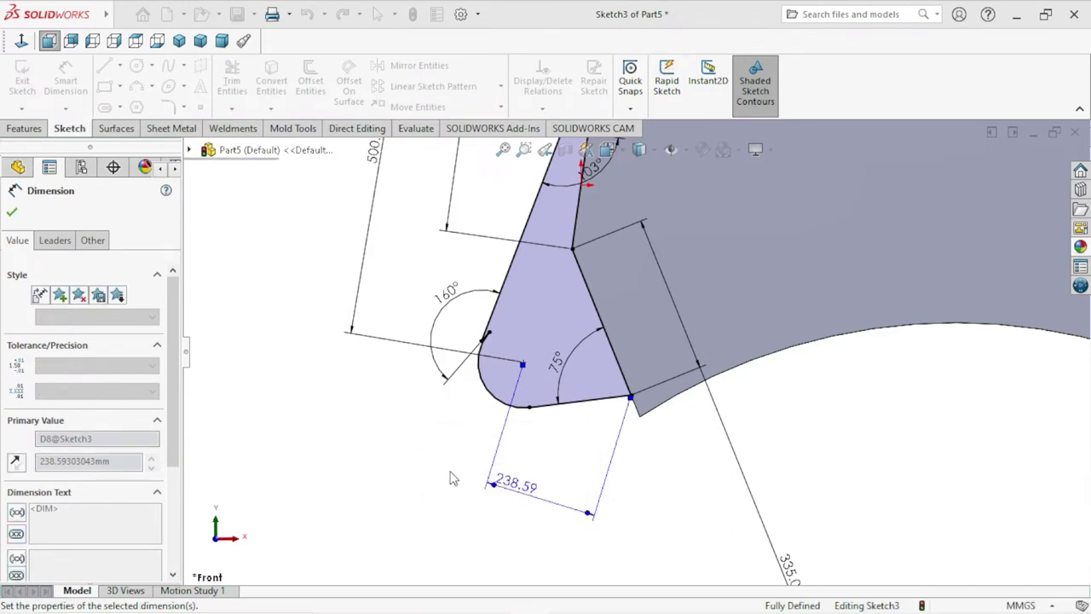
scroll(525, 509, up, 3)
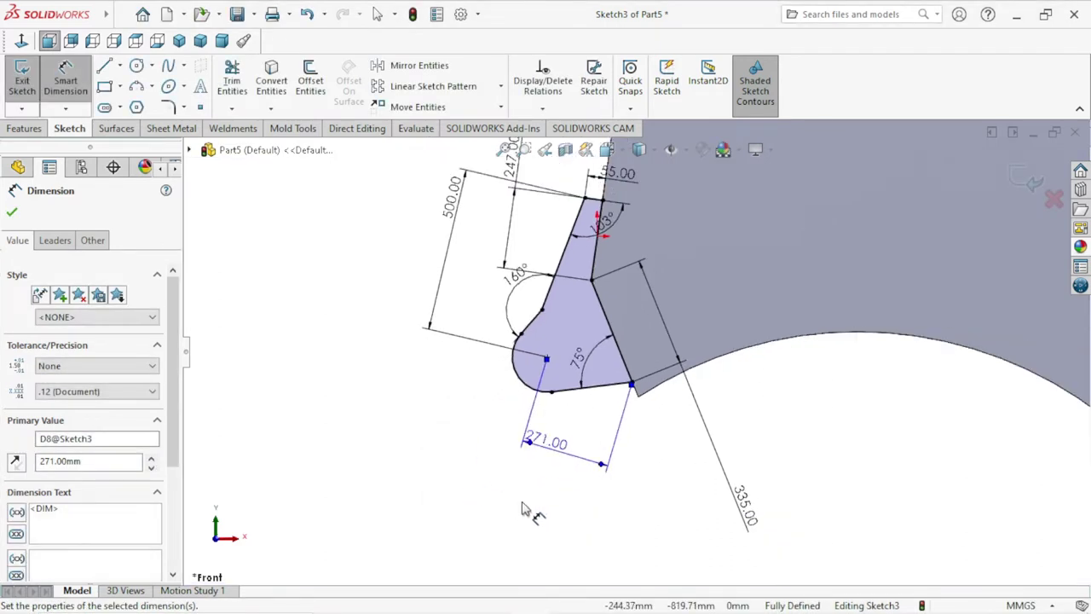
scroll(549, 522, down, 2)
Move the 271 and 335 dimension labels neatly beside the part.
drag(556, 478, 562, 450)
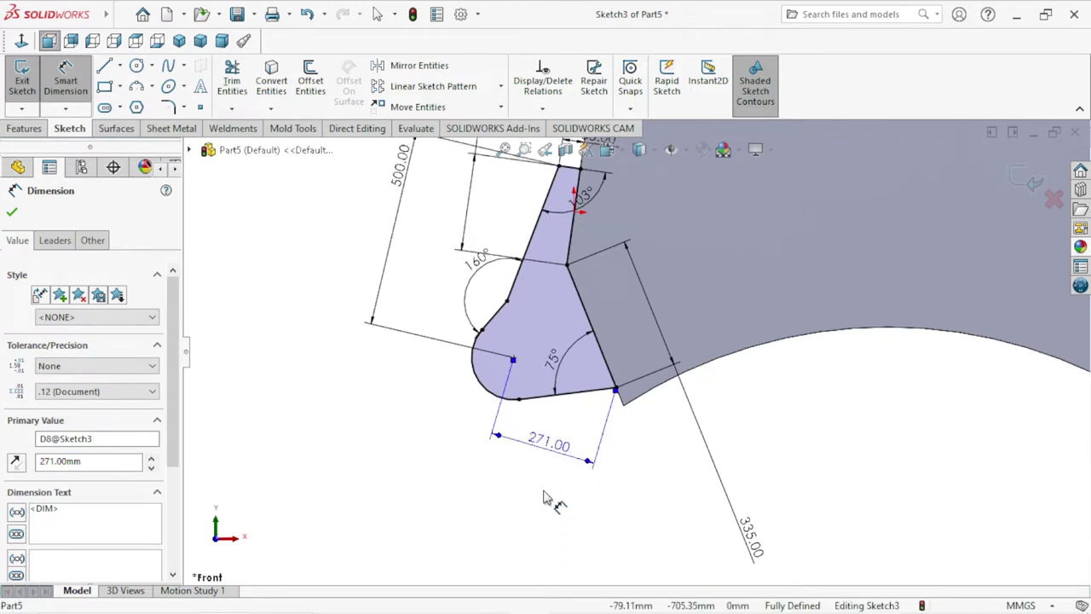
middle_drag(602, 485, 681, 499)
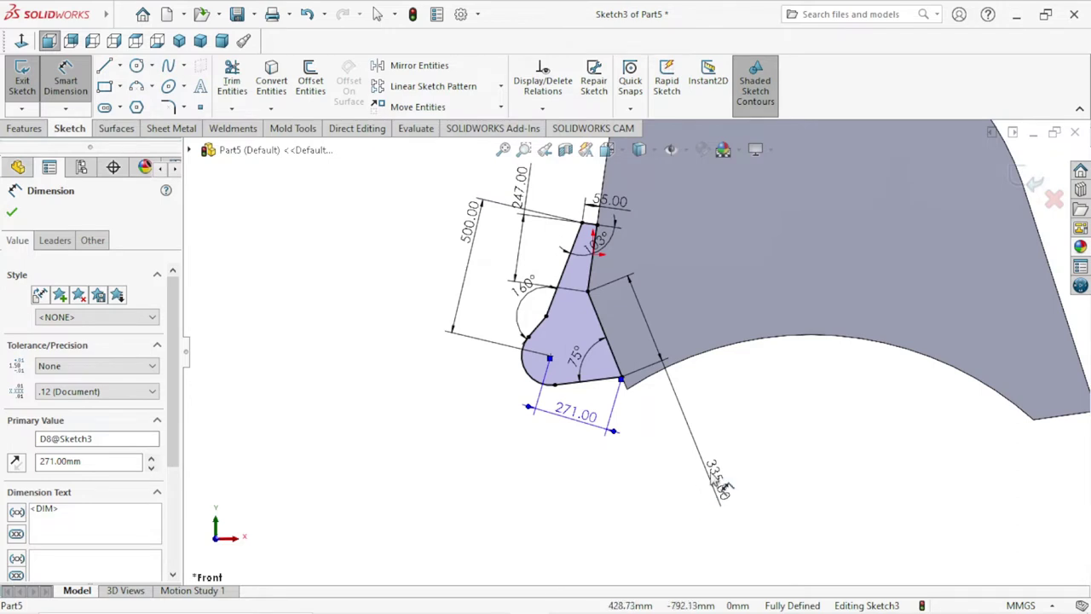
drag(723, 487, 632, 322)
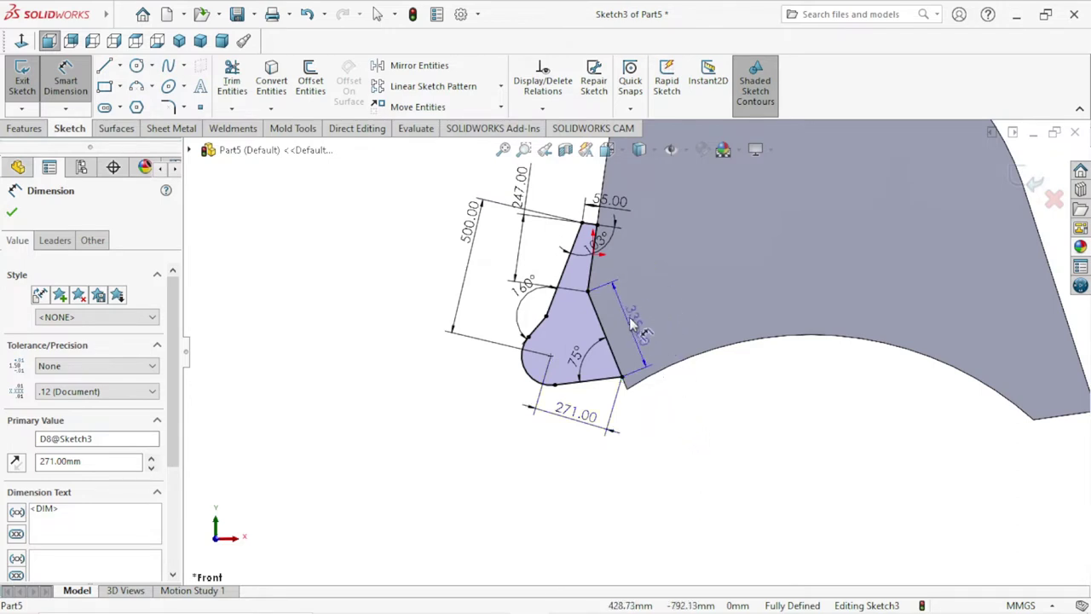
click(670, 438)
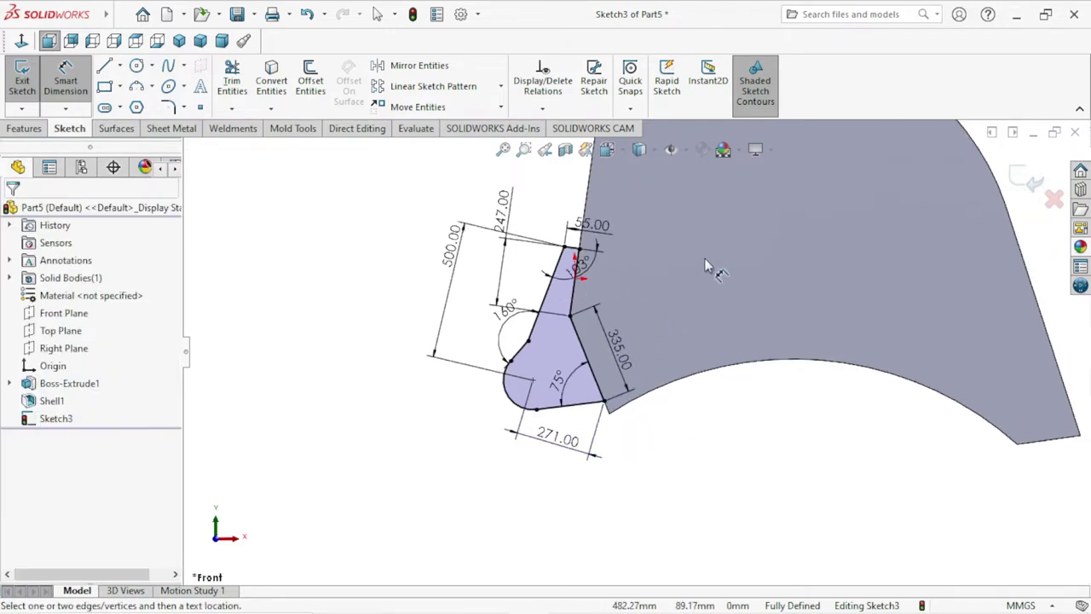
Delete the existing 500.00 mm corner-to-centre dimension.
scroll(651, 395, down, 1)
scroll(653, 403, down, 1)
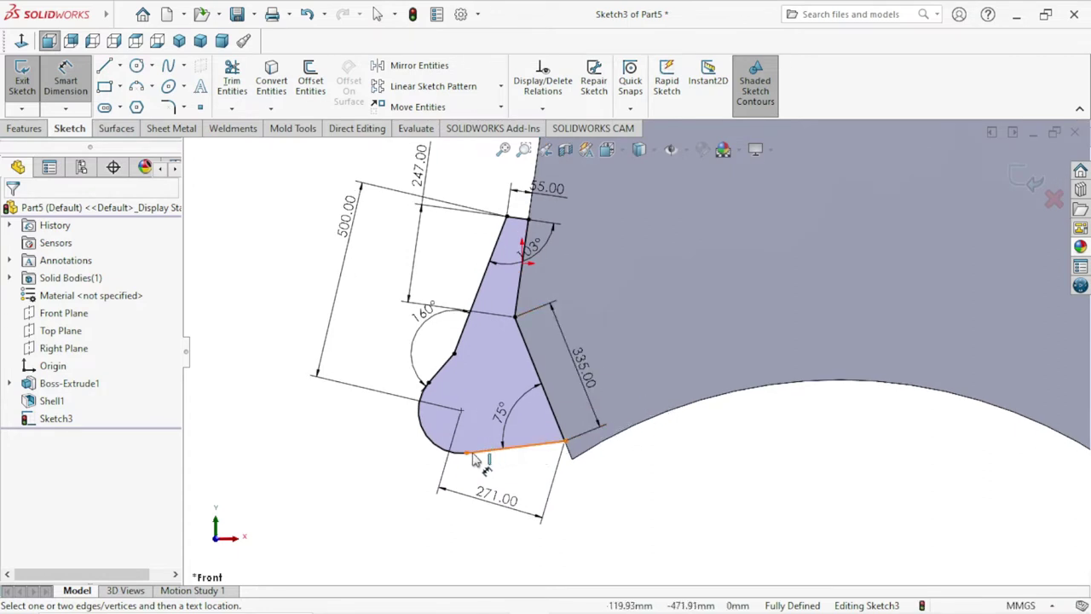
scroll(492, 450, up, 1)
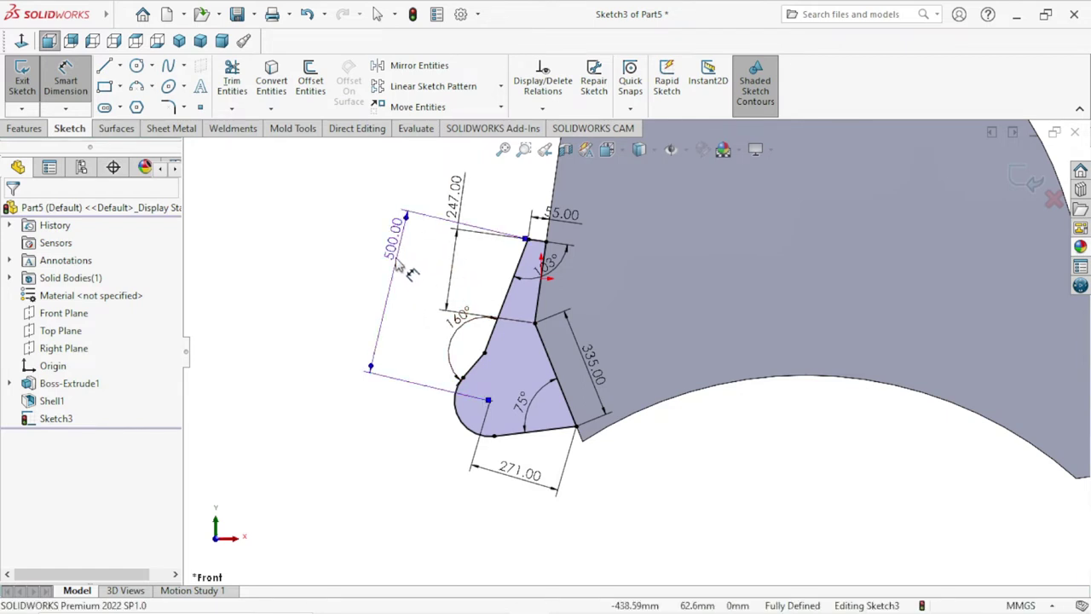
click(397, 266)
key(Delete)
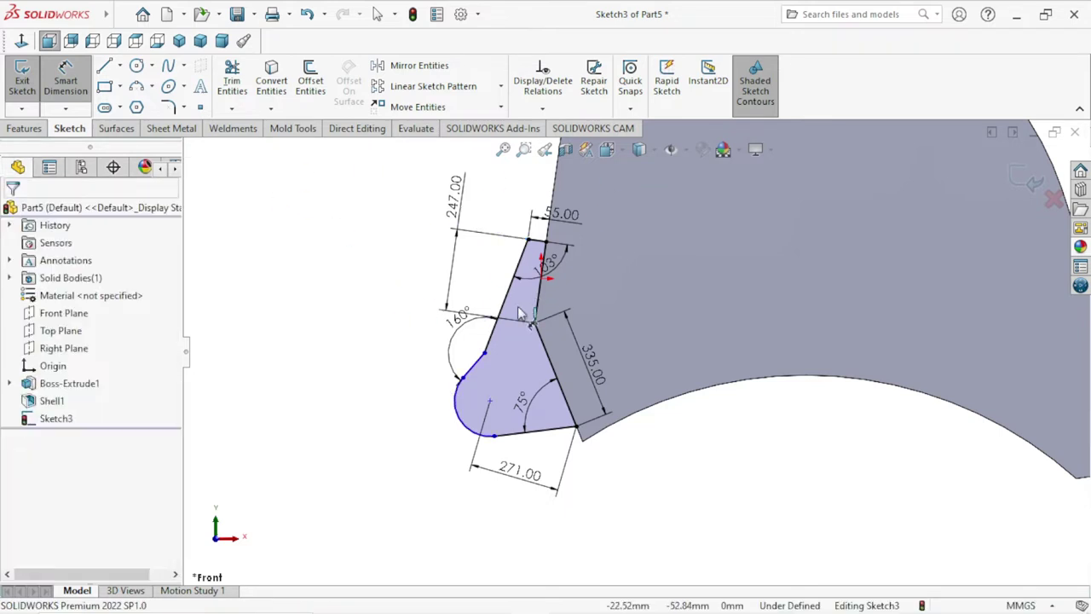
Dimension the arc centre 500 mm from the top 55 mm line and reposition the label.
scroll(511, 268, down, 3)
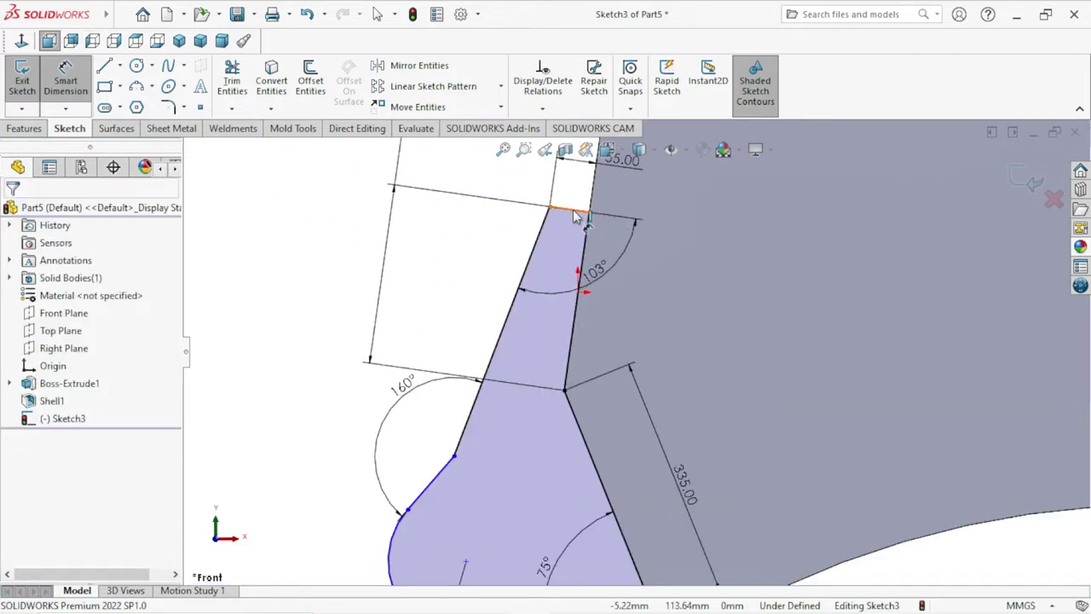
click(553, 219)
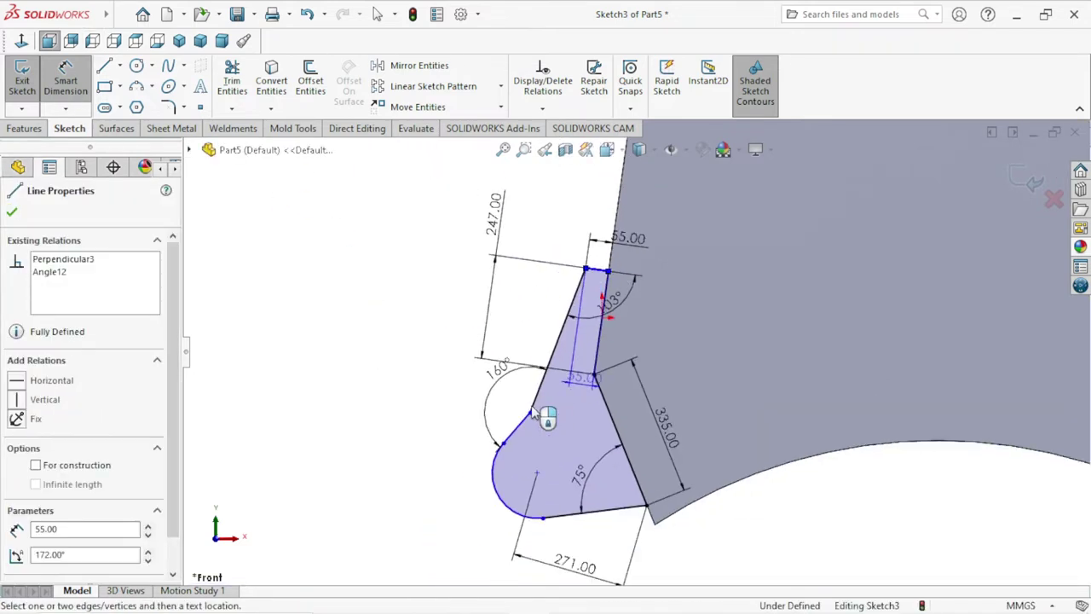
scroll(550, 450, up, 2)
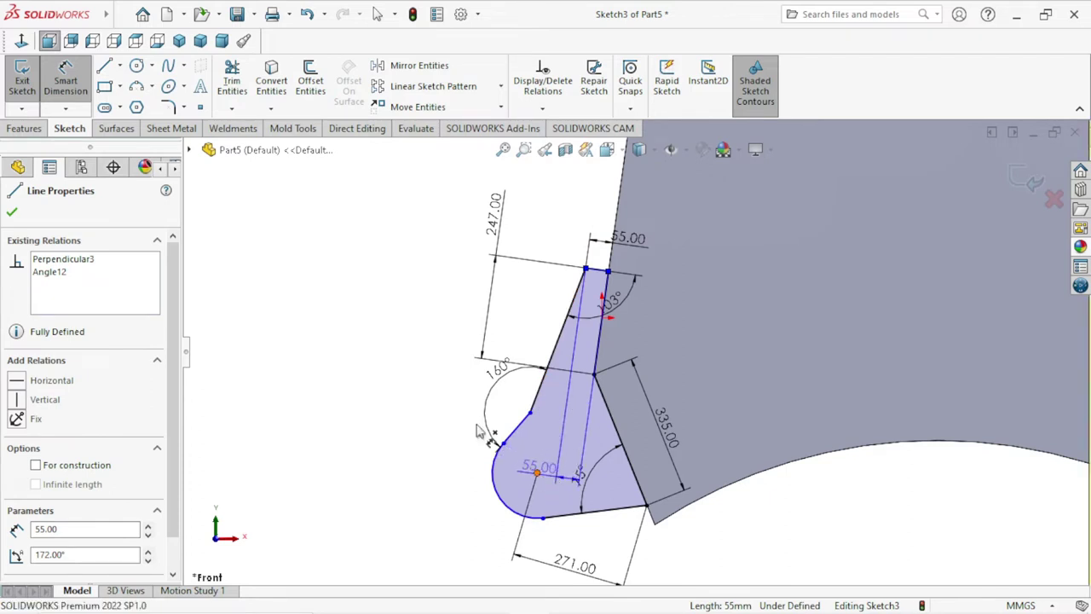
click(536, 473)
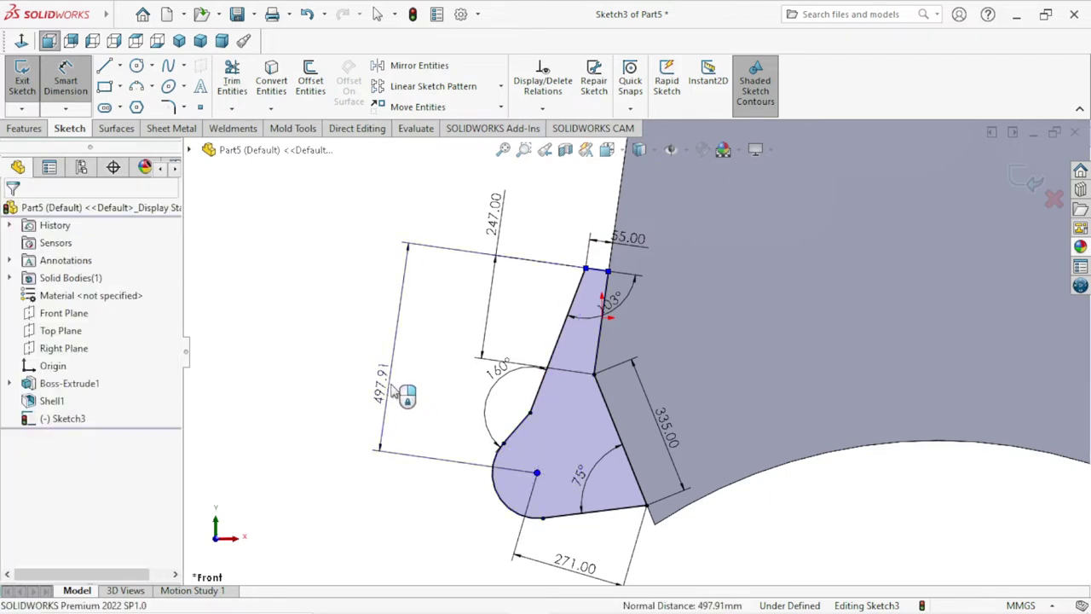
click(391, 391)
text(500)
key(Escape)
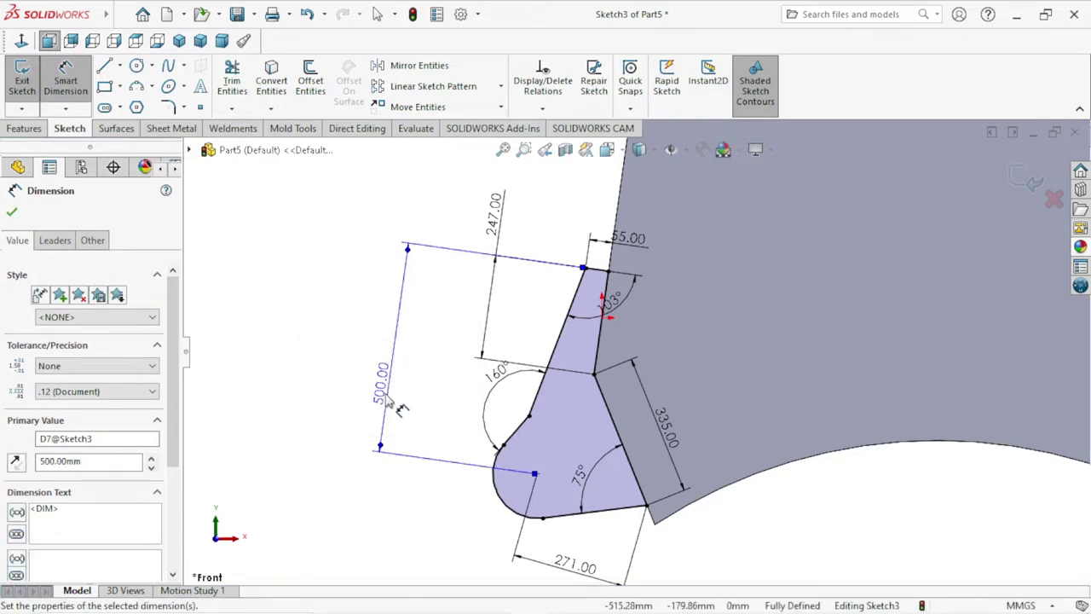
drag(388, 401, 438, 365)
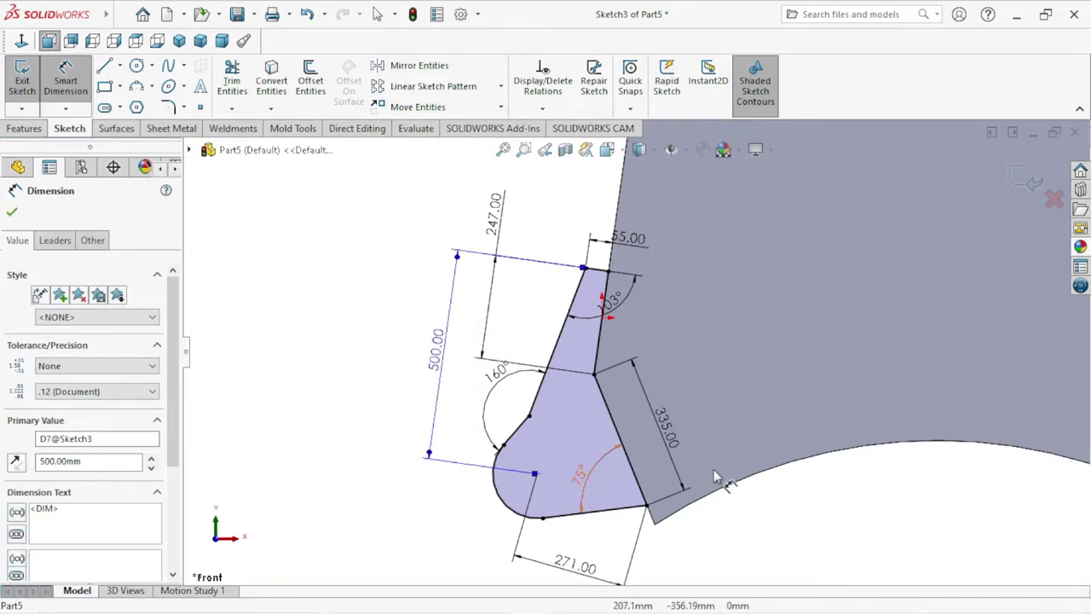
scroll(636, 520, down, 1)
scroll(667, 510, up, 1)
scroll(665, 499, down, 1)
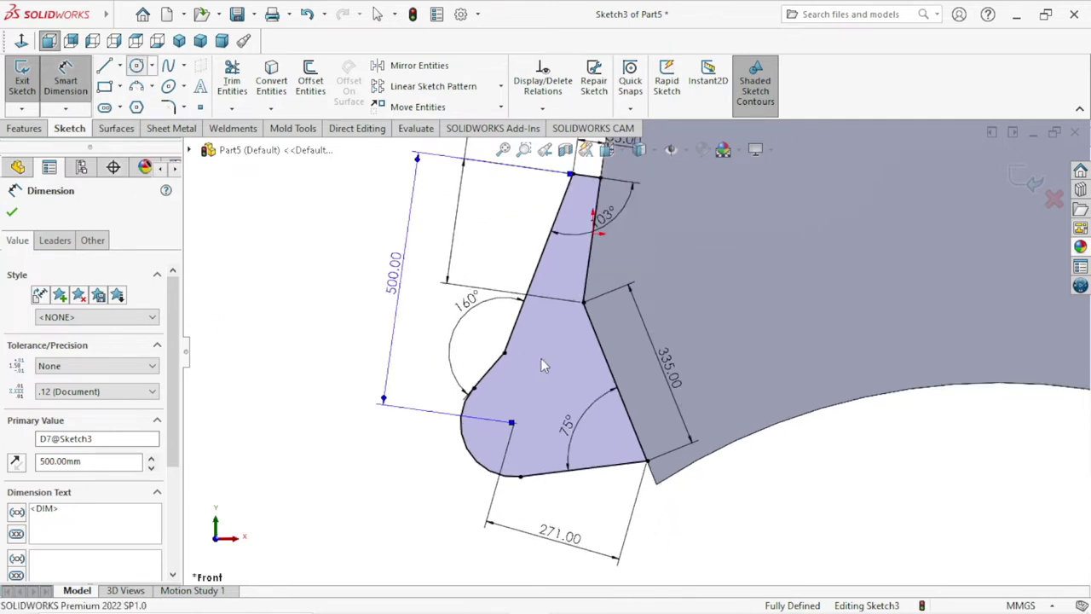
click(135, 69)
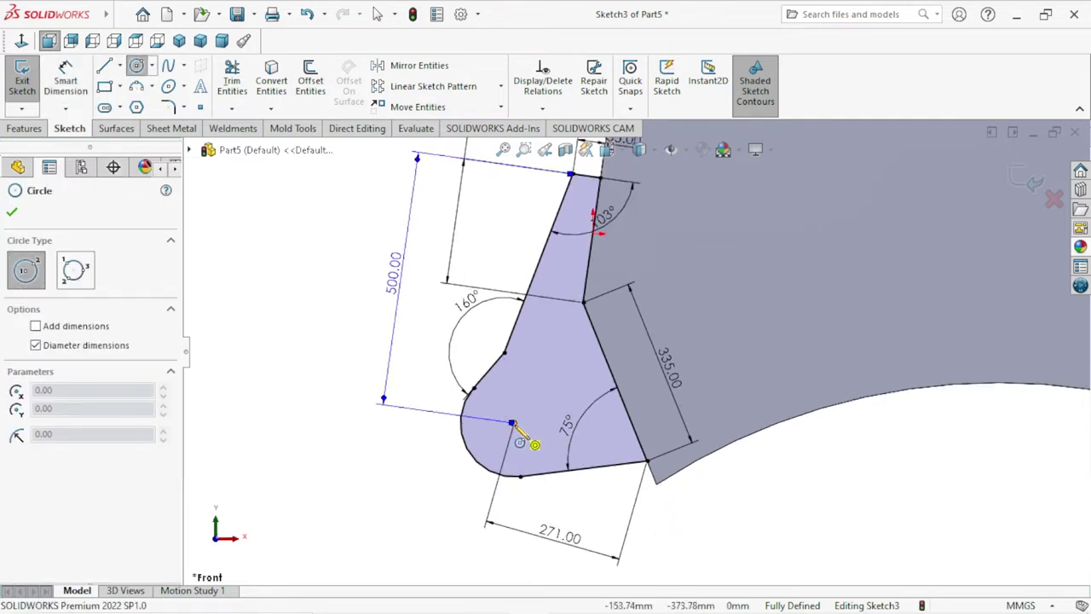
Draw a small circle centred on the rounded end's arc centre.
click(513, 423)
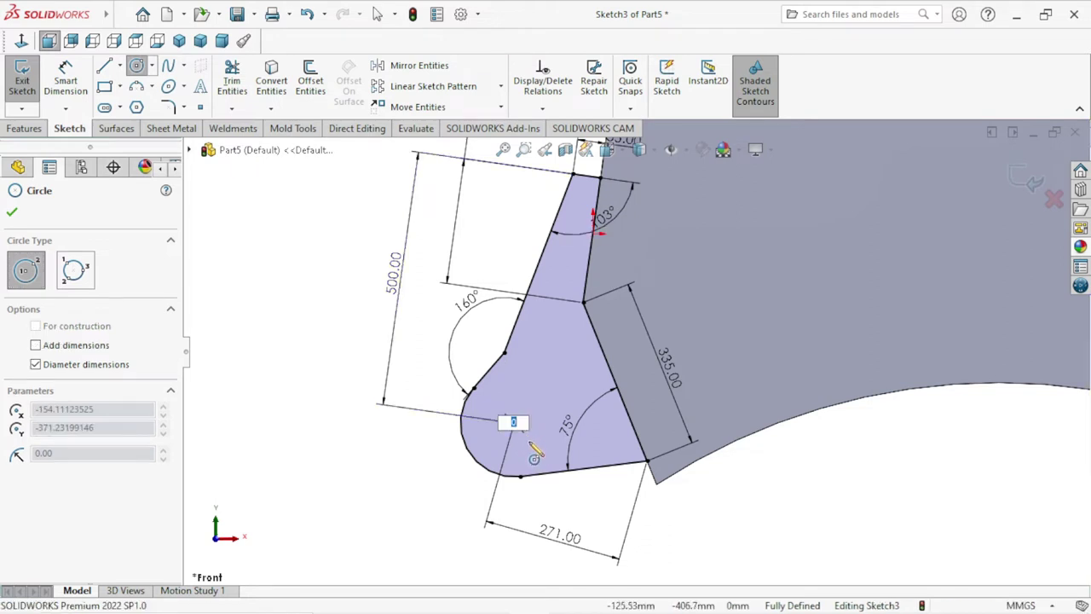
text(50)
key(Return)
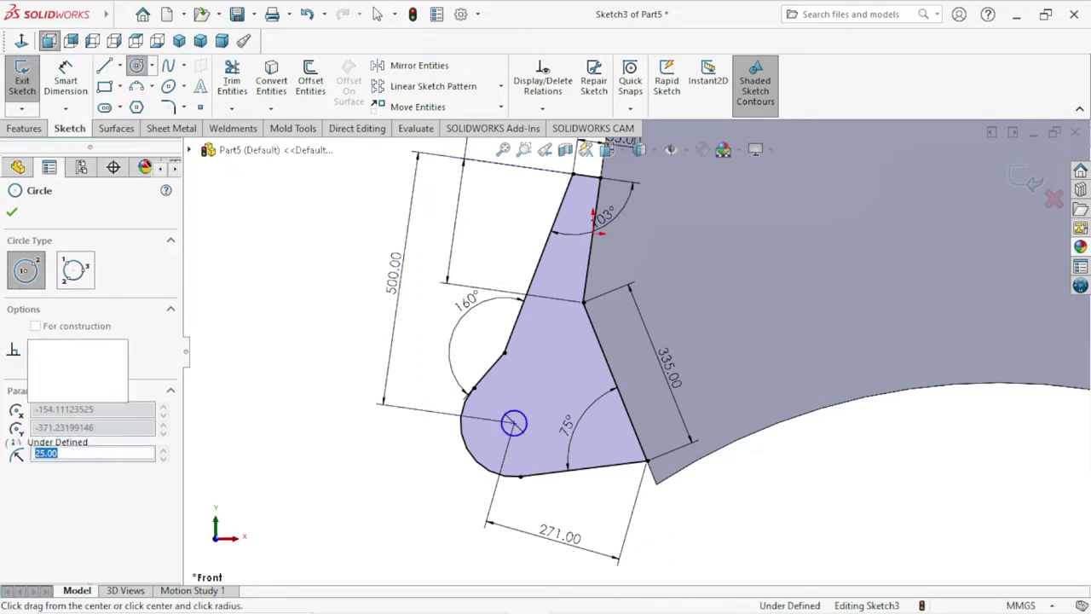
key(z)
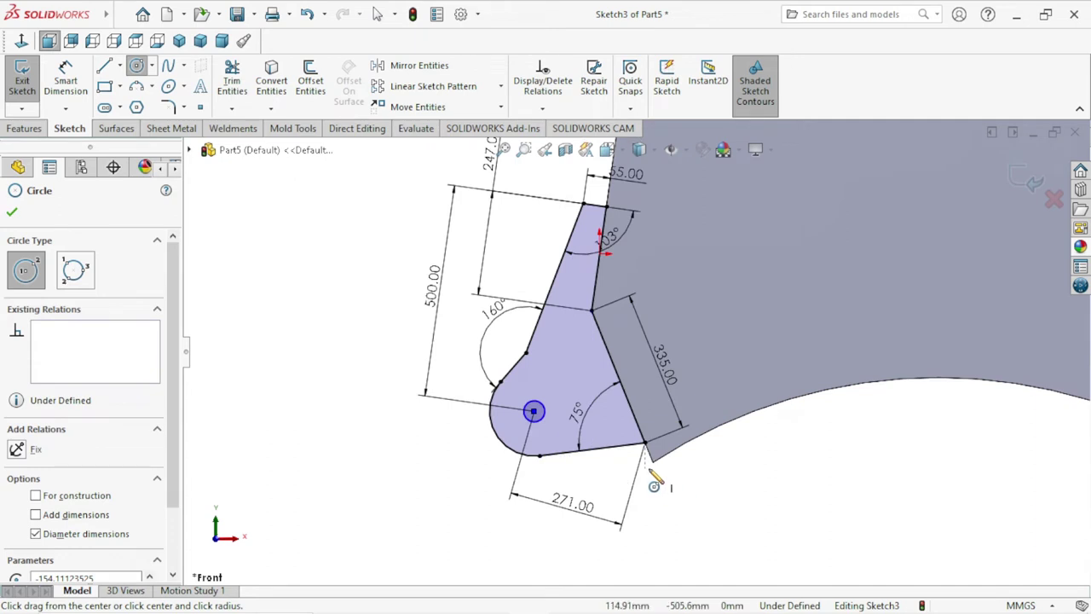
scroll(654, 486, down, 1)
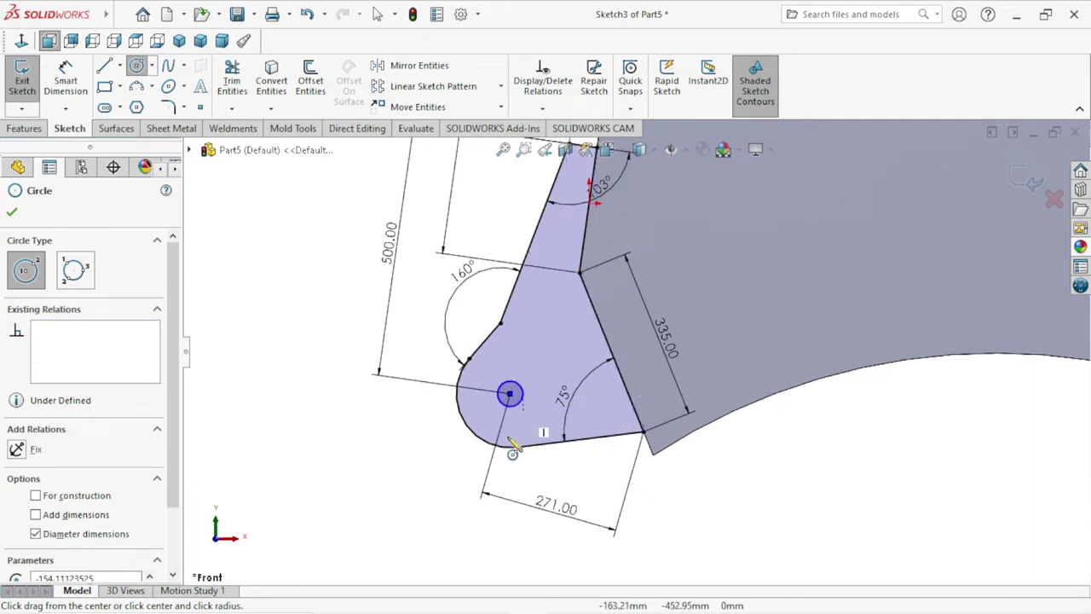
scroll(695, 454, up, 1)
scroll(694, 456, up, 2)
scroll(685, 460, down, 1)
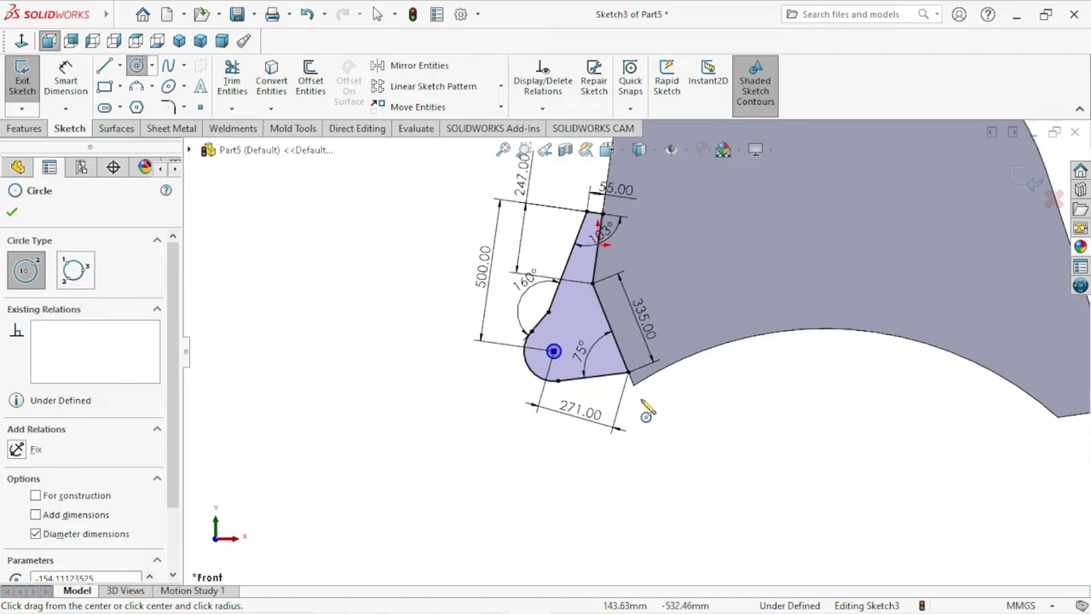
Undo the stray large second circle drawn near the bottom edge.
click(588, 412)
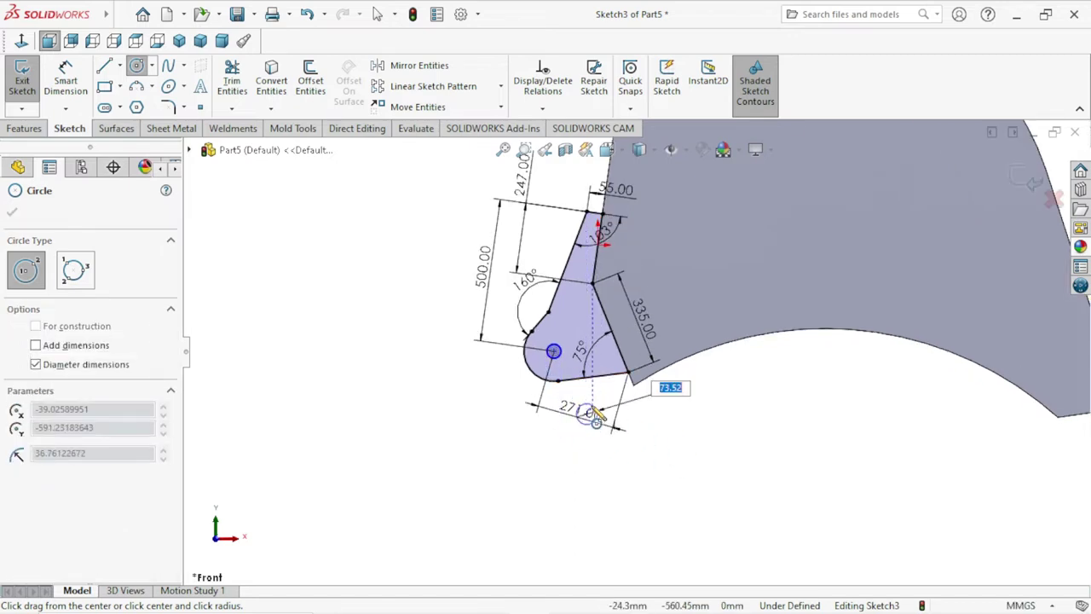
click(699, 426)
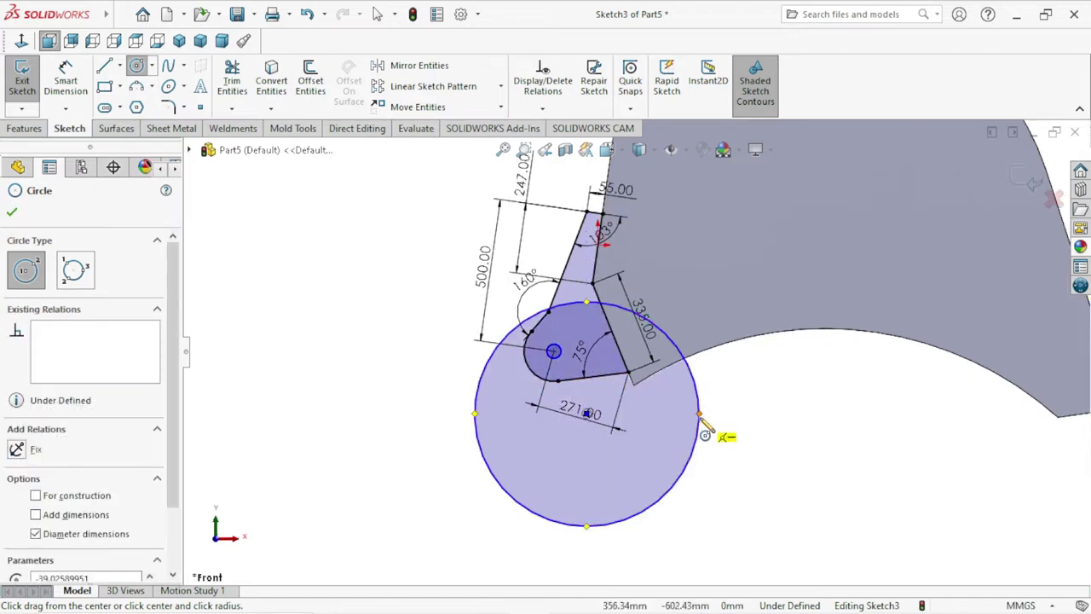
click(306, 14)
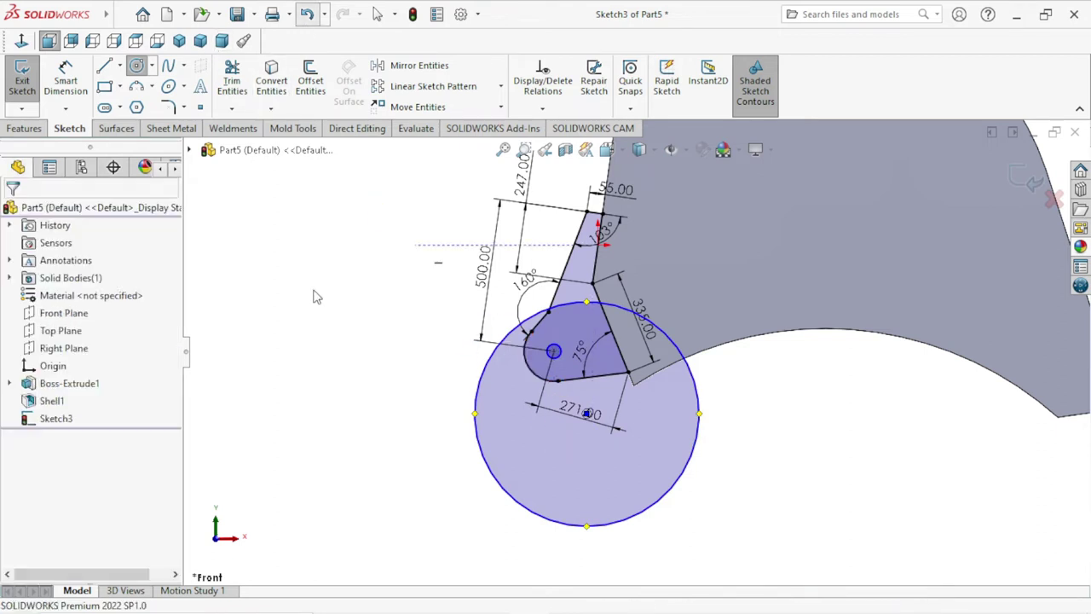
key(ctrl+z)
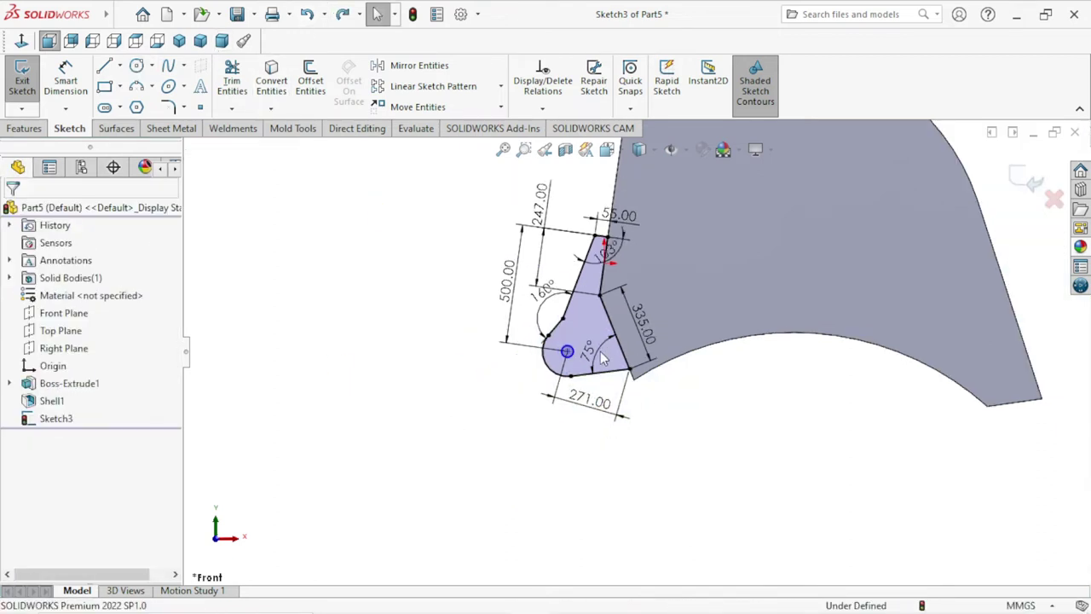
scroll(601, 358, down, 3)
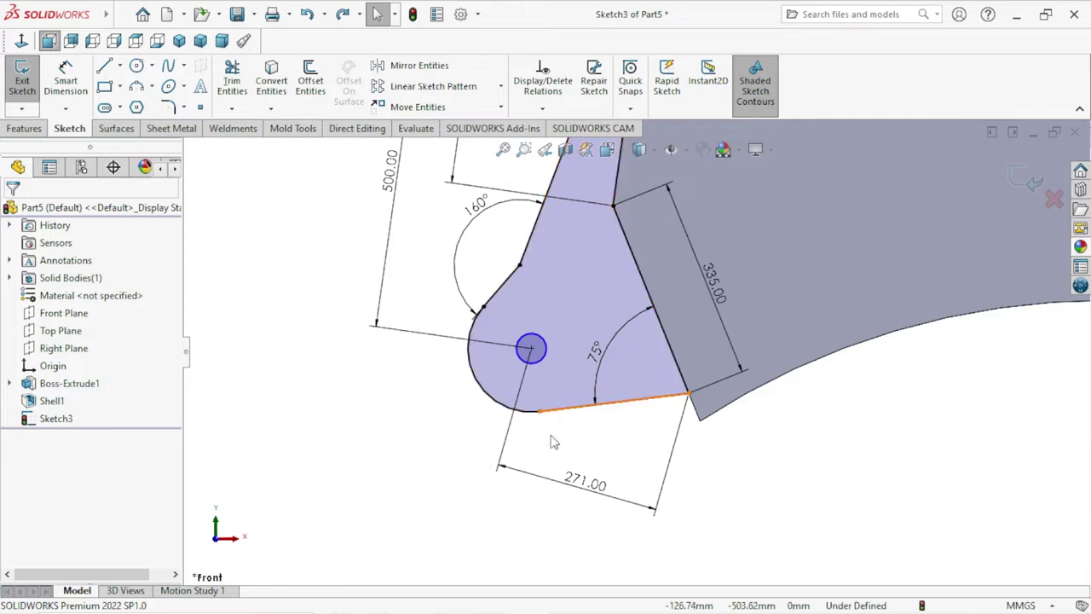
Give the hole circle a Ø50 mm diameter dimension.
key(d)
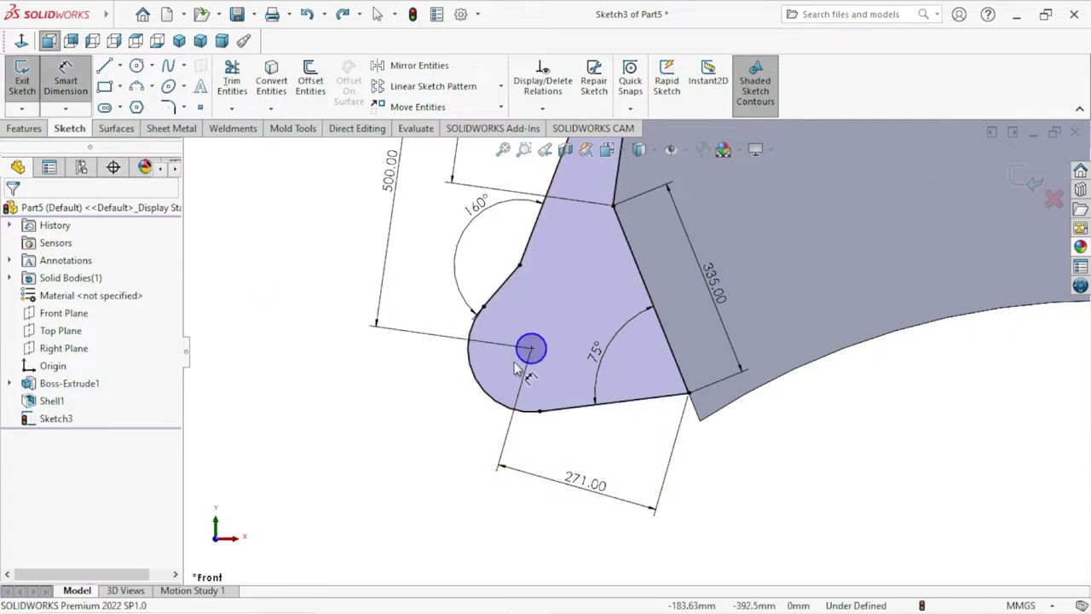
click(520, 360)
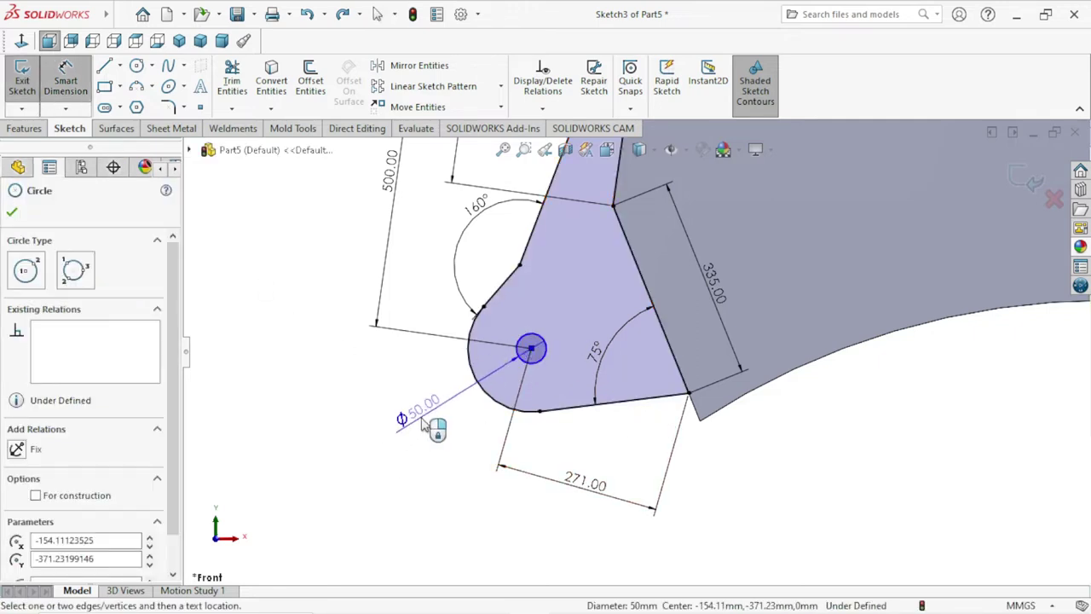
click(439, 413)
click(443, 381)
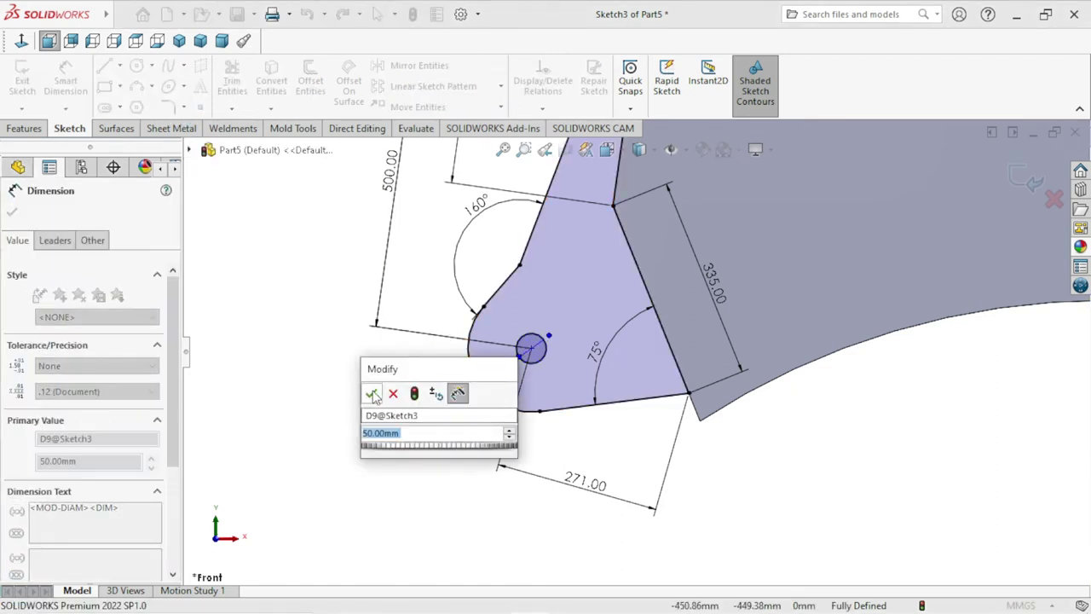
click(373, 393)
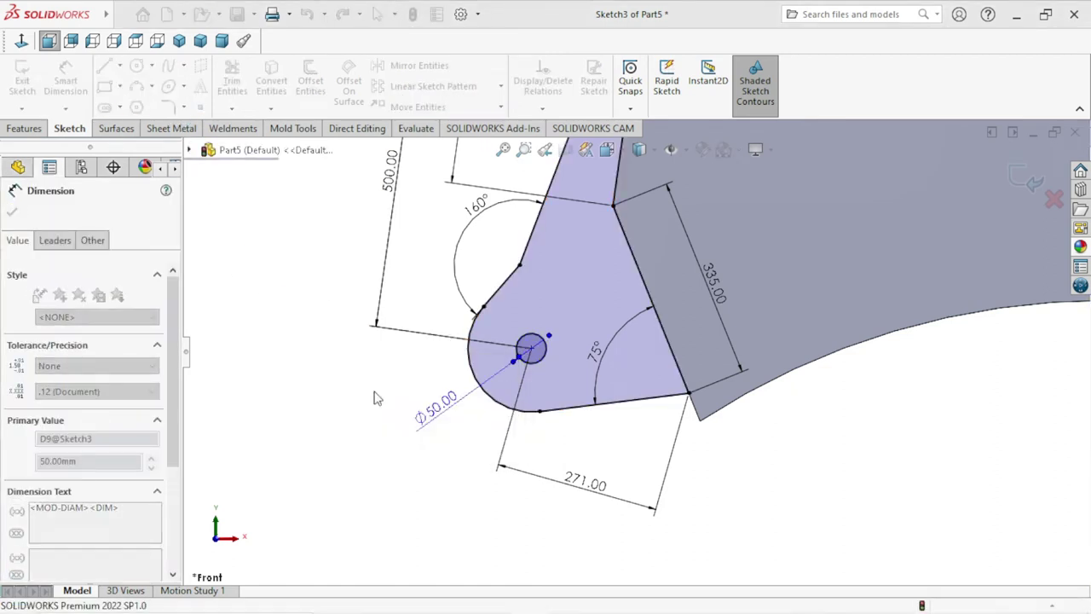
Add the rounded end's R105.33 radius as a driven dimension.
click(473, 369)
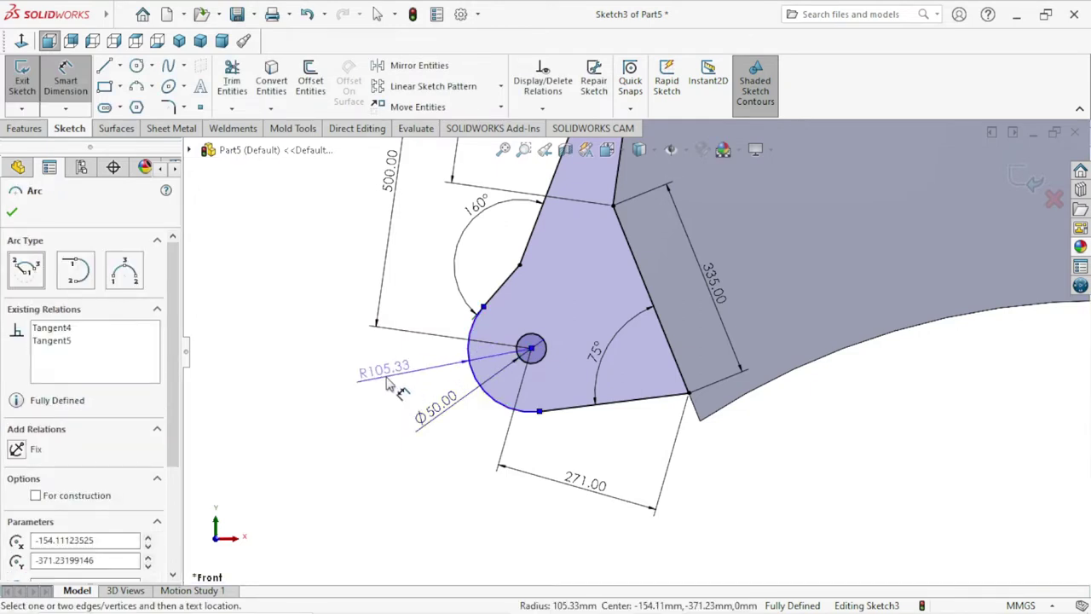
click(386, 384)
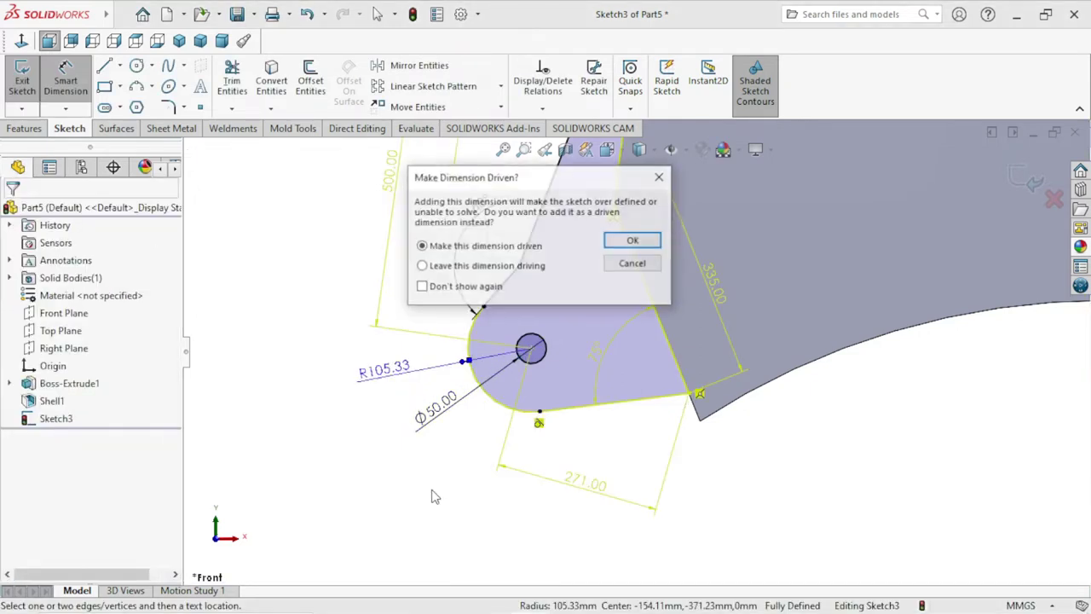
click(631, 242)
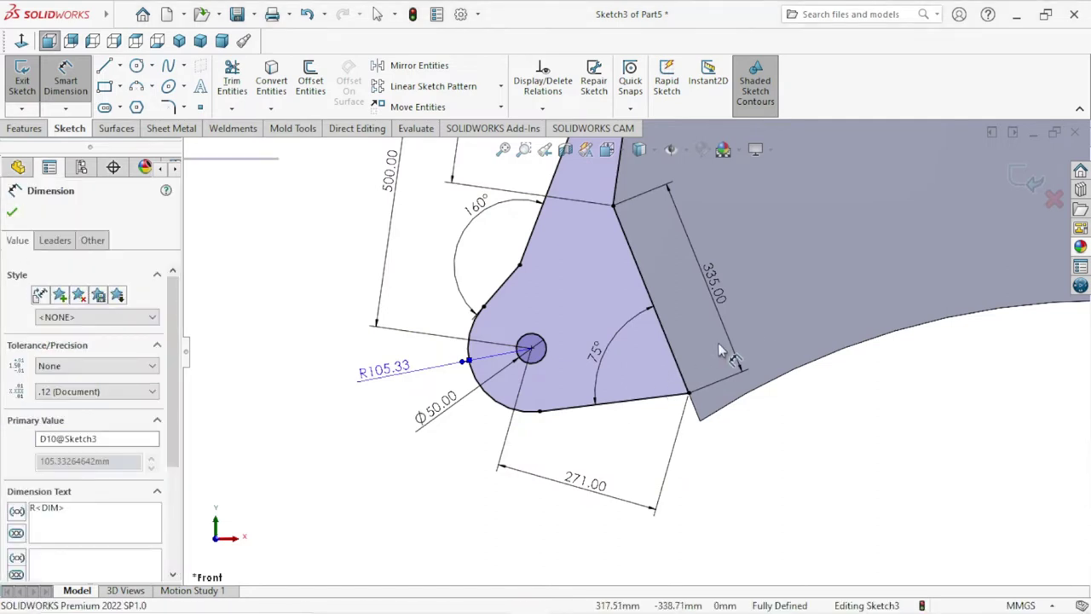
scroll(717, 343, up, 5)
scroll(772, 274, down, 2)
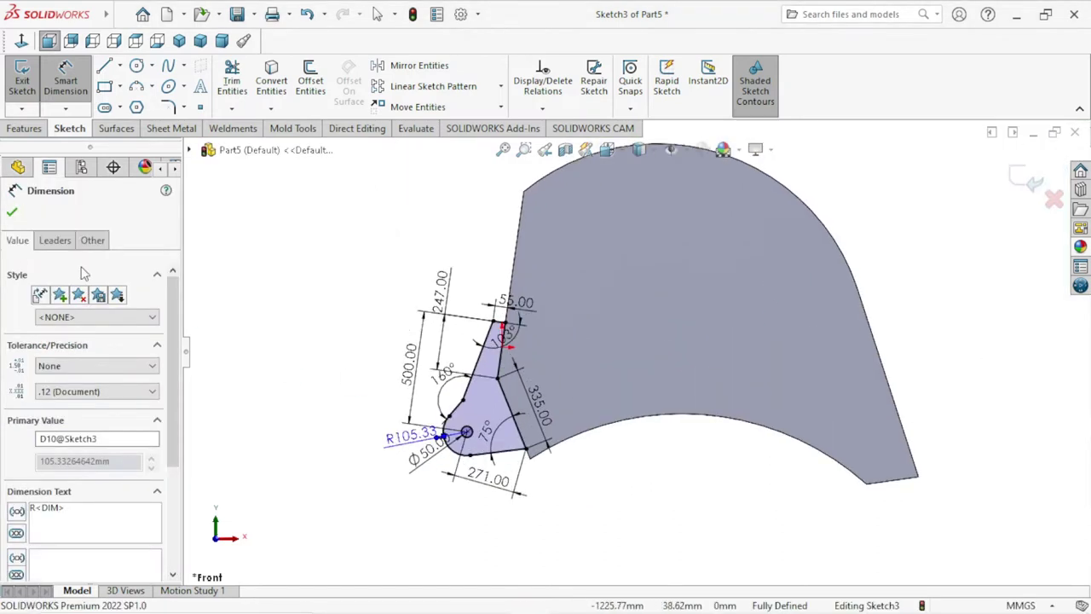
click(13, 213)
Extrude the lug sketch Mid Plane to 775 mm depth, merged with the bucket.
click(25, 128)
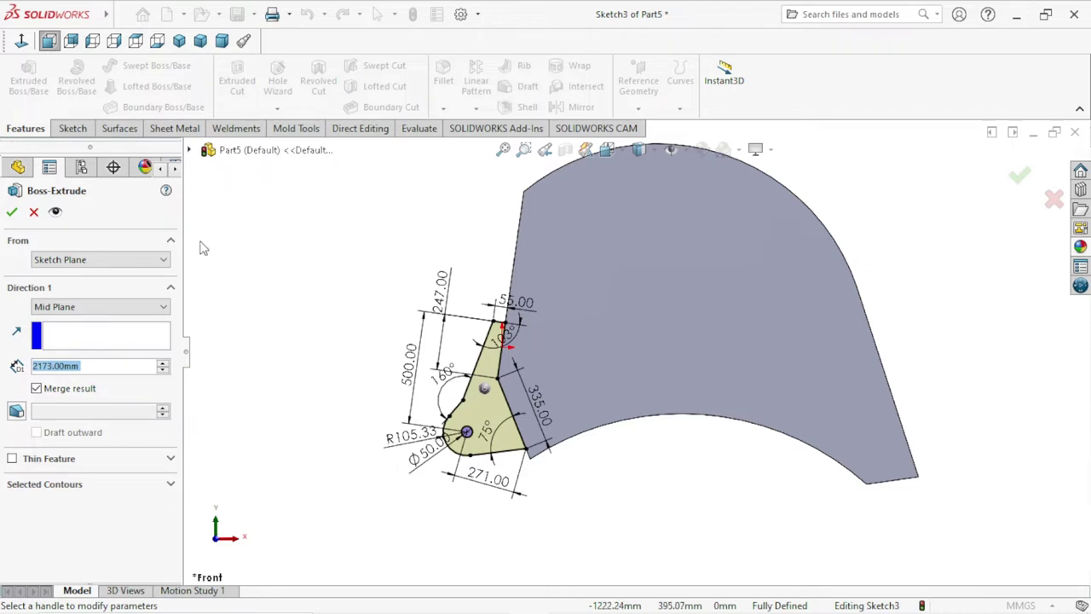
click(120, 308)
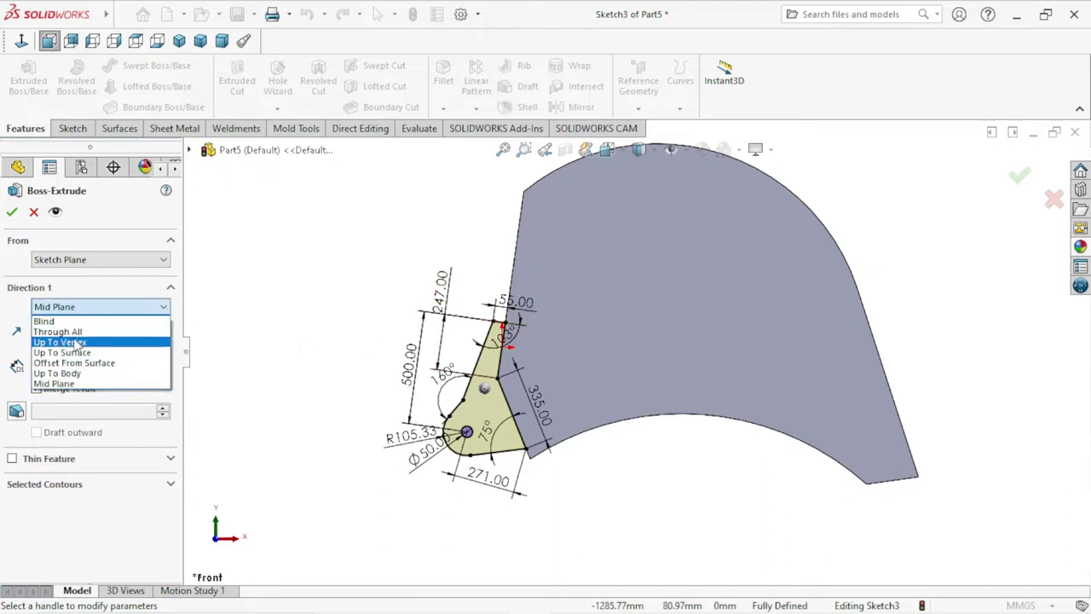
click(56, 385)
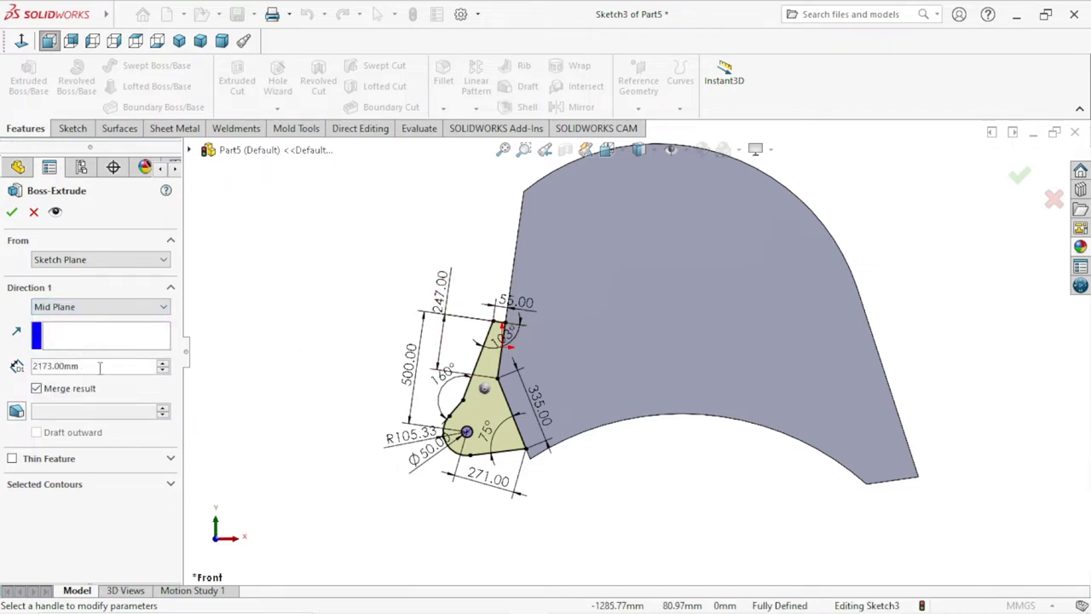
drag(100, 365, 7, 372)
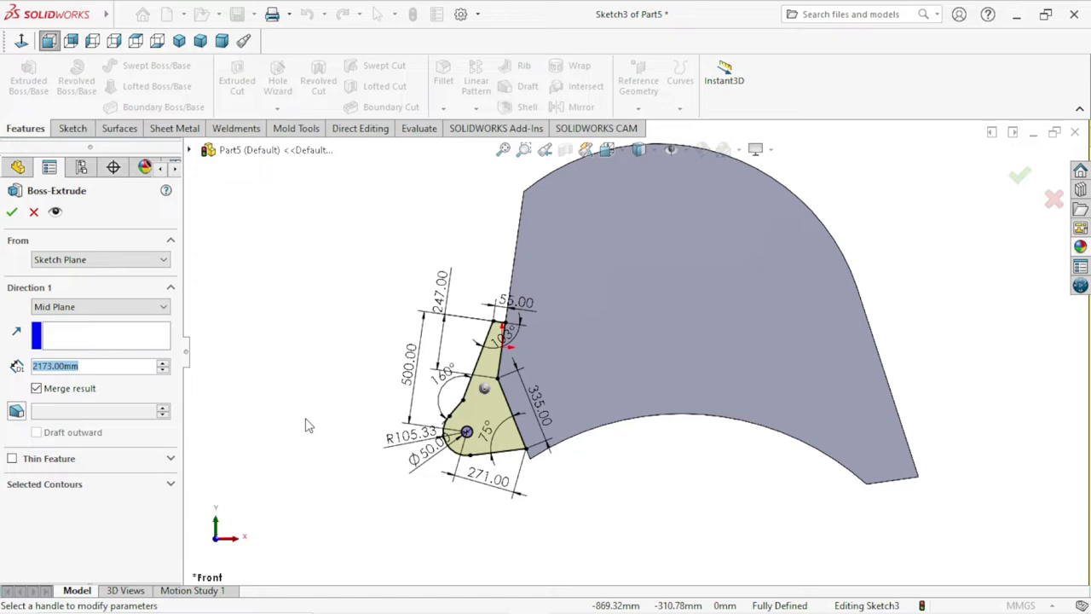
text(775)
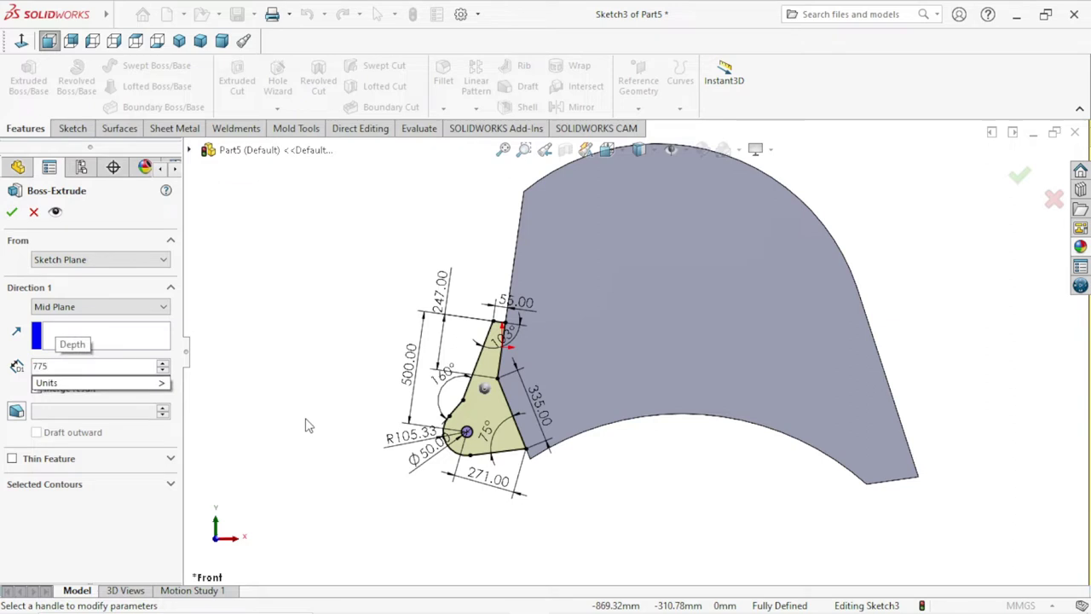
click(12, 216)
click(12, 216)
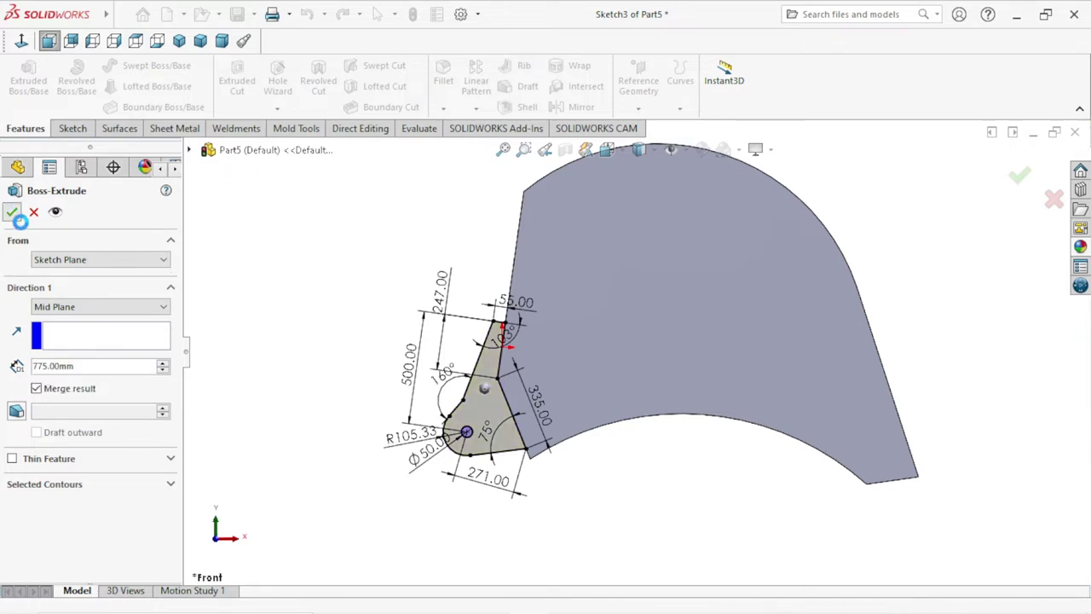
Rotate to view the new lug, then select Sketch3 under Boss-Extrude2 as the cut profile.
middle_drag(397, 388, 570, 466)
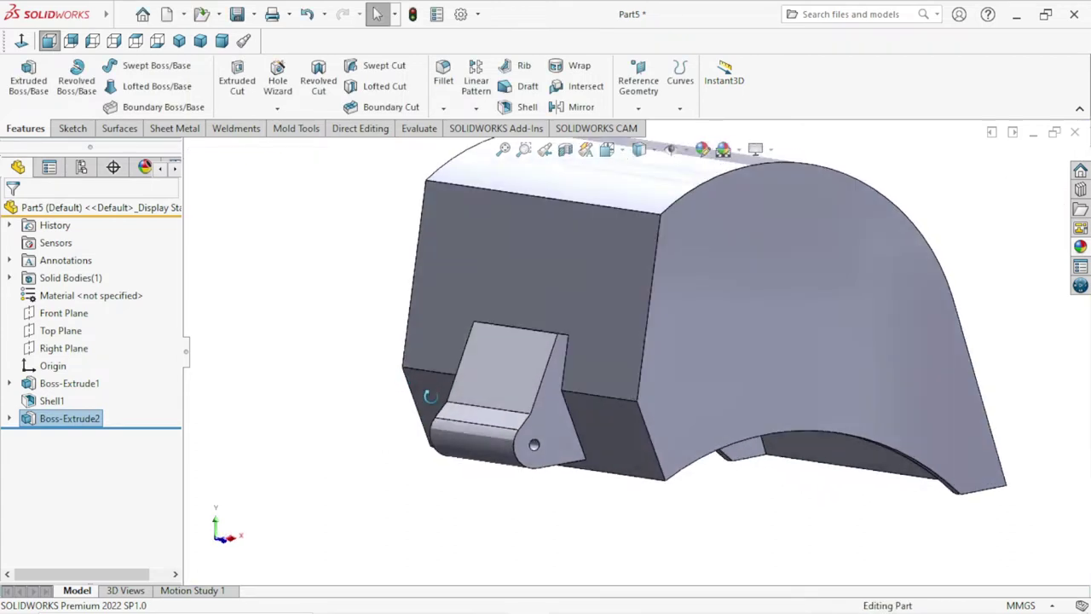
scroll(571, 477, down, 3)
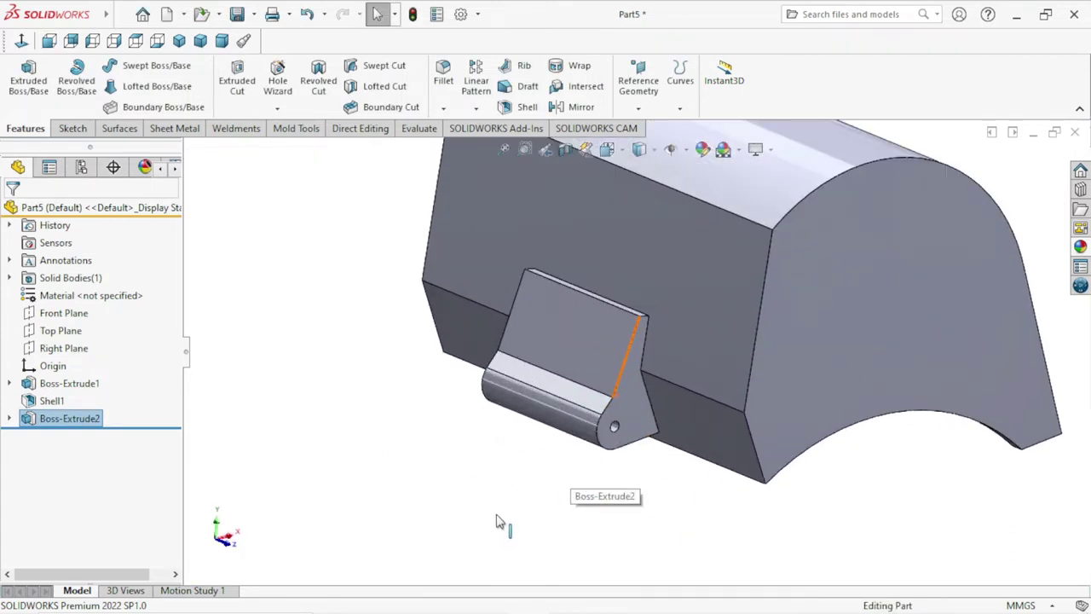
click(505, 503)
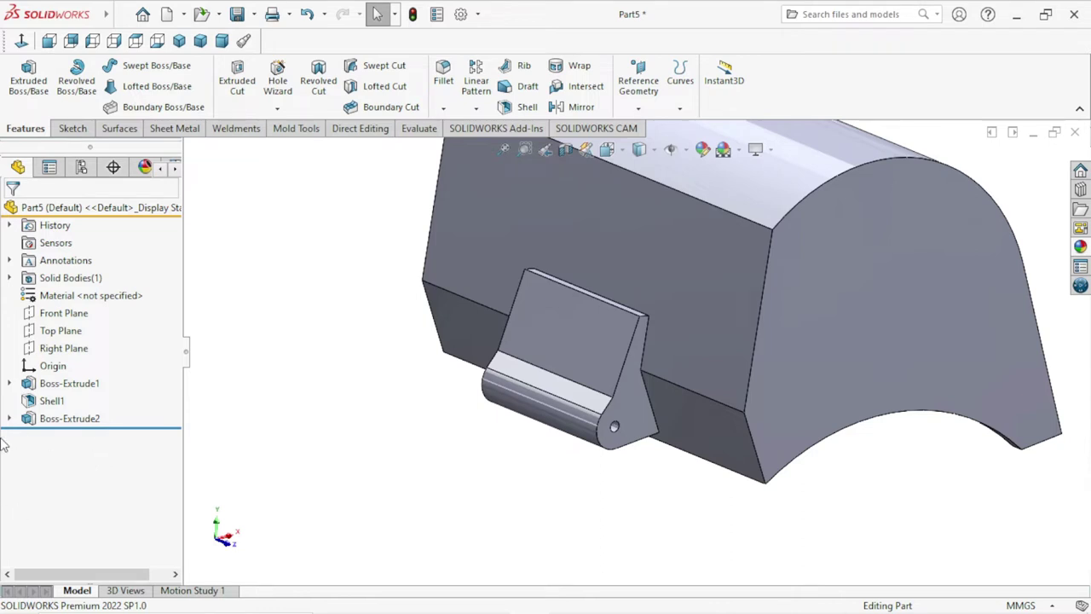
click(9, 418)
click(74, 436)
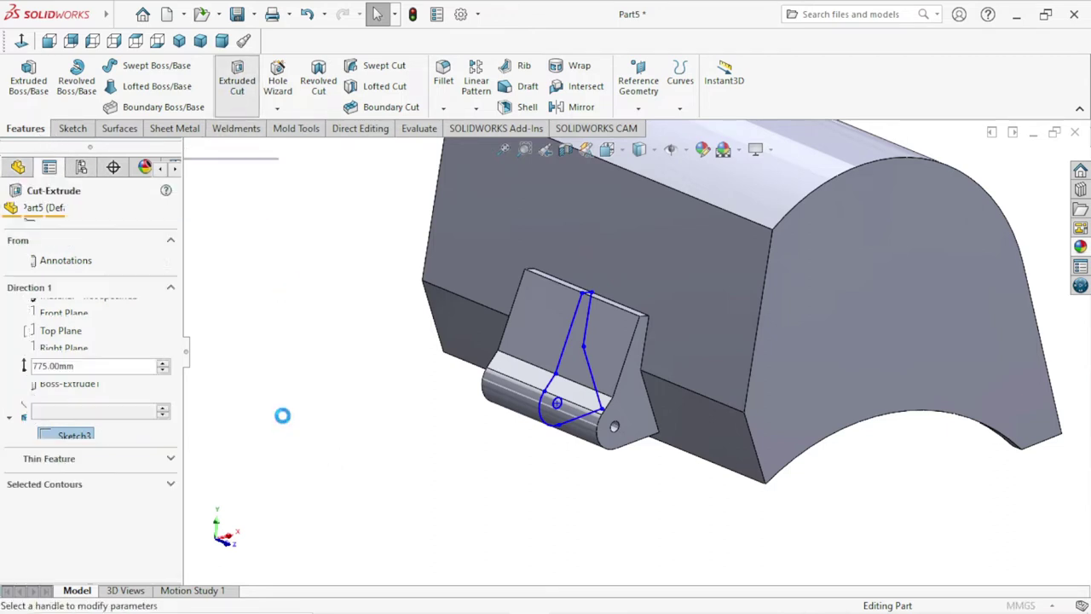
Cut the lug outline Mid Plane to a 578 mm depth, splitting the plate into two lugs.
click(128, 309)
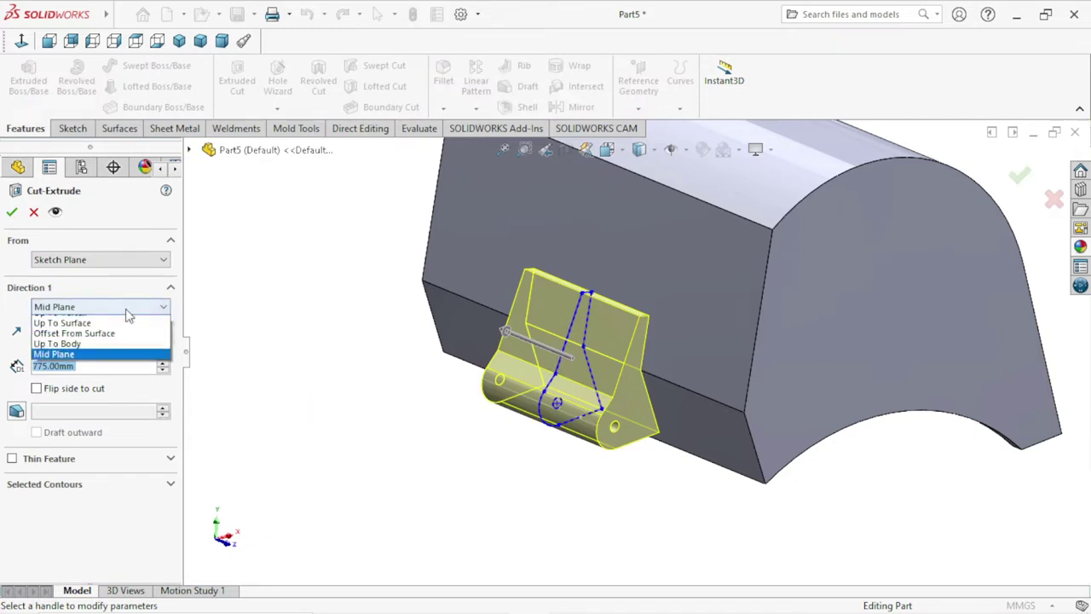
click(89, 406)
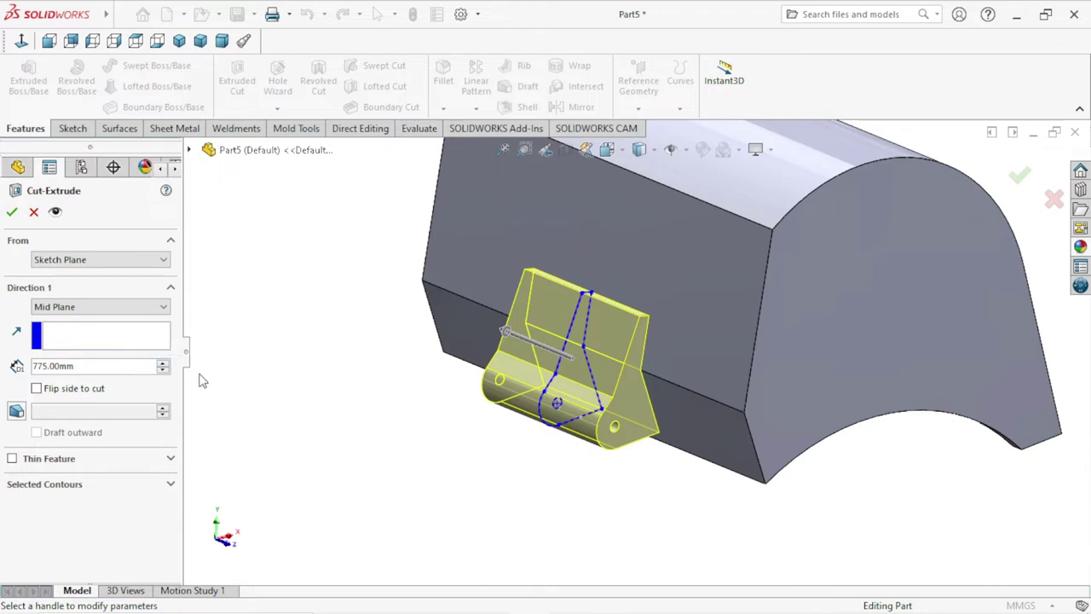
drag(108, 365, 4, 369)
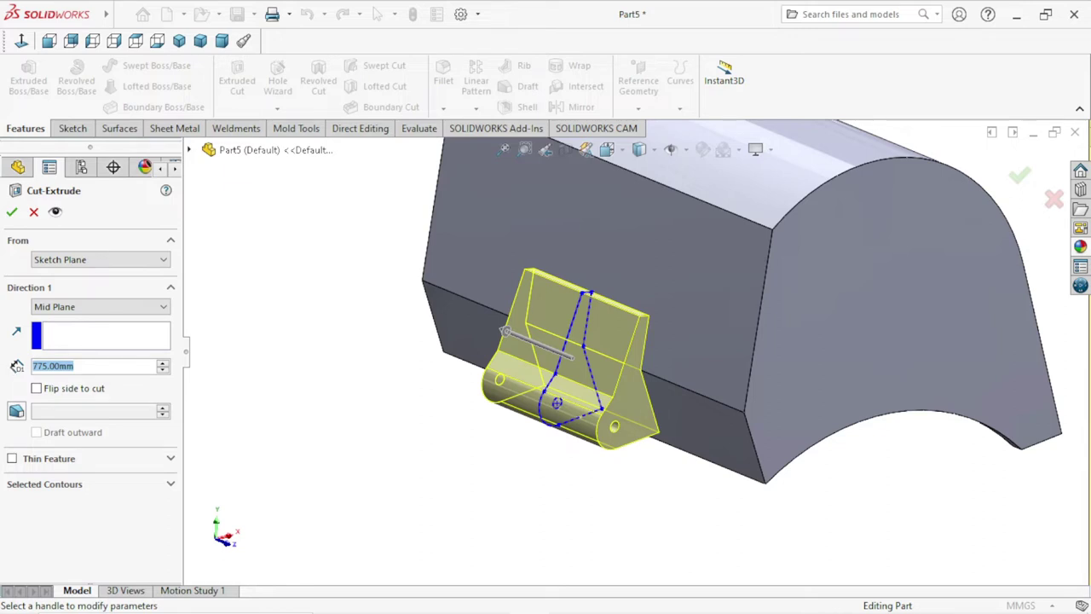
text(557)
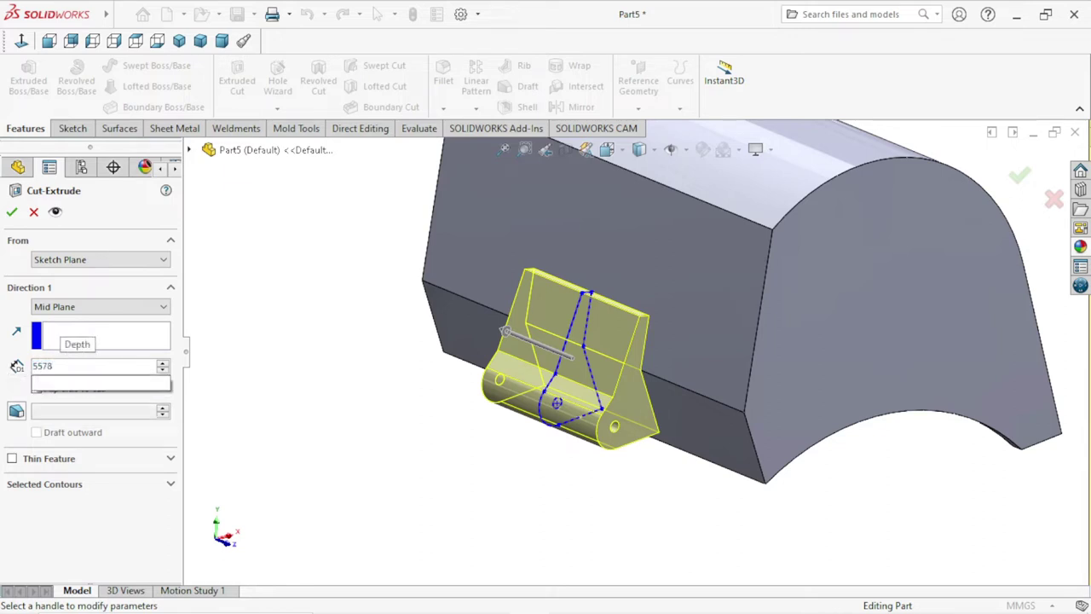
key(BackSpace)
key(BackSpace)
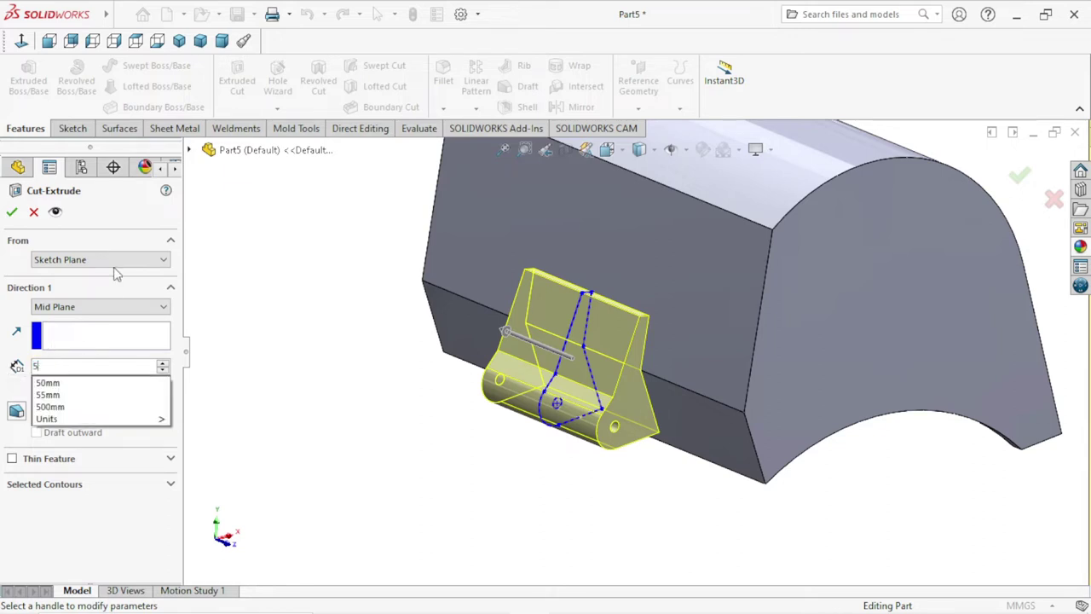
text(78)
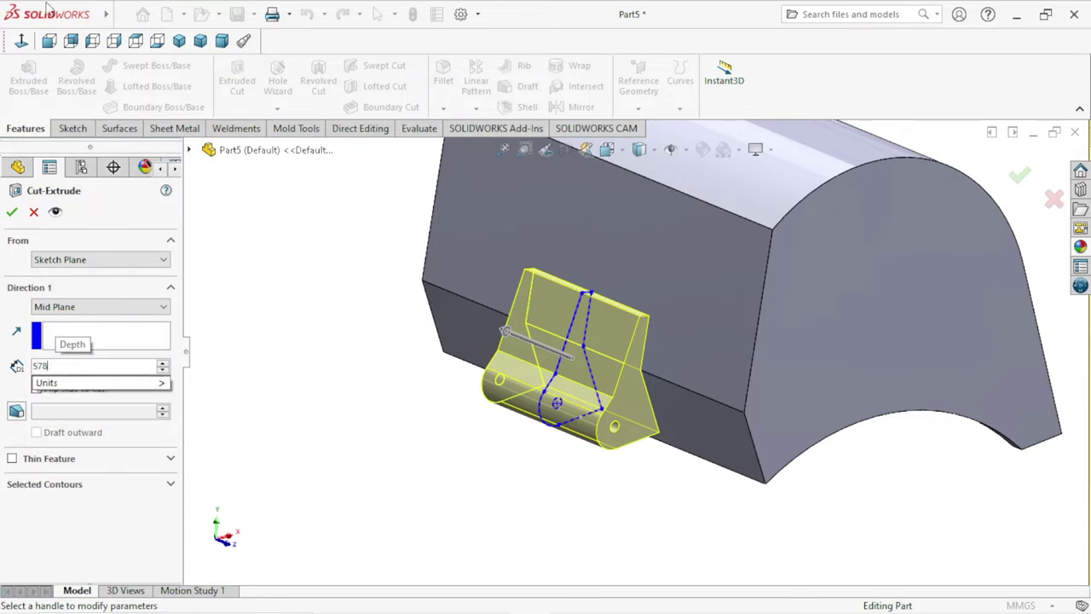
mouse_move(51, 14)
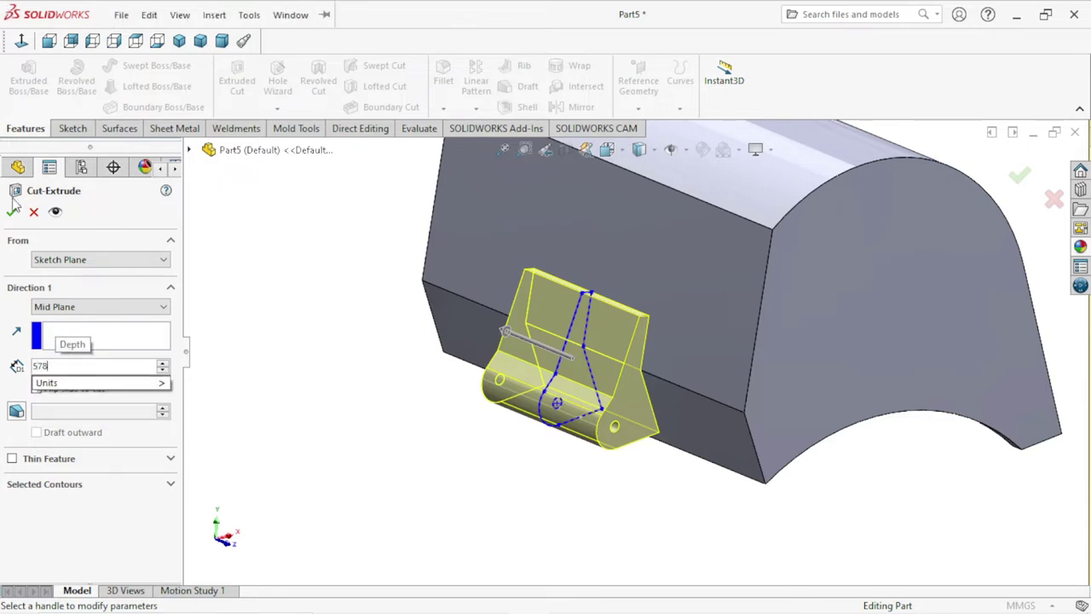
click(12, 211)
click(13, 210)
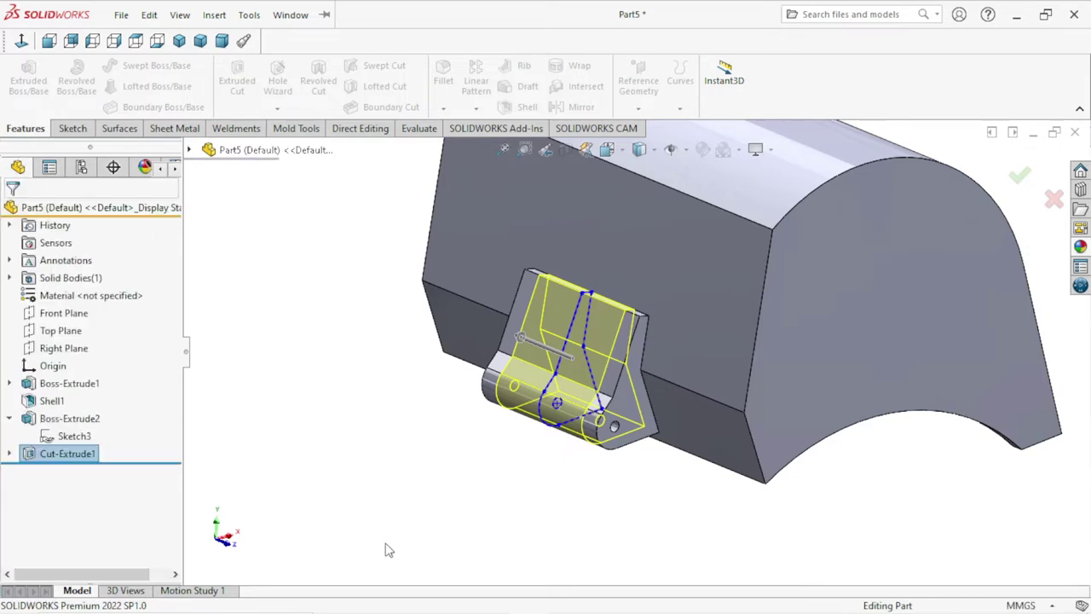
mouse_move(467, 487)
middle_down()
mouse_move(466, 321)
mouse_move(400, 370)
mouse_move(422, 431)
mouse_move(402, 449)
mouse_move(436, 469)
mouse_move(412, 388)
mouse_move(451, 431)
middle_up()
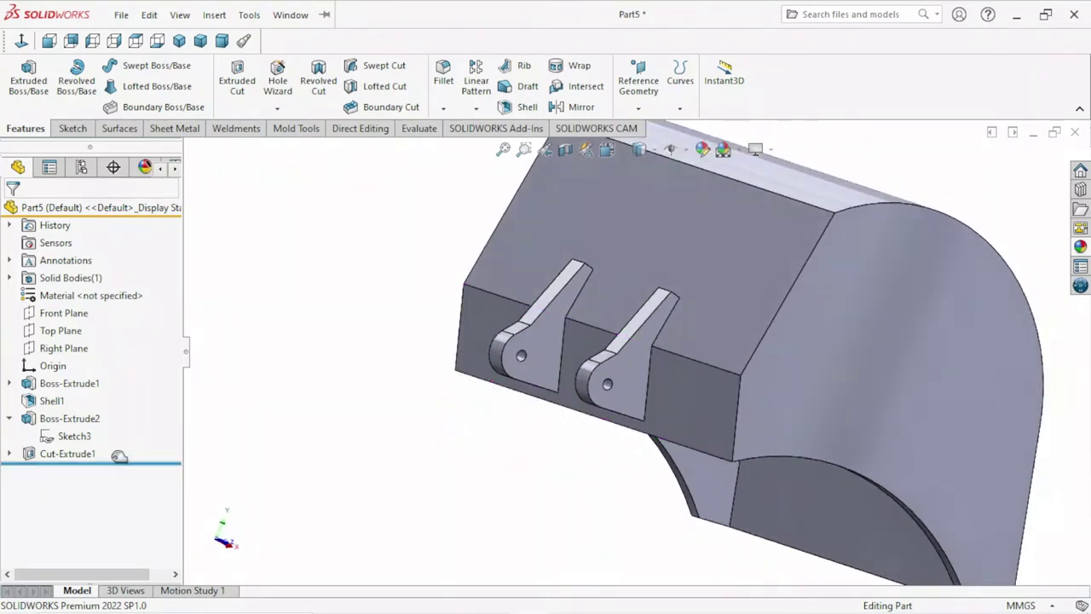
click(73, 435)
Change Sketch3's pin hole from Ø50 to Ø100 mm and rebuild so both lugs update.
click(85, 385)
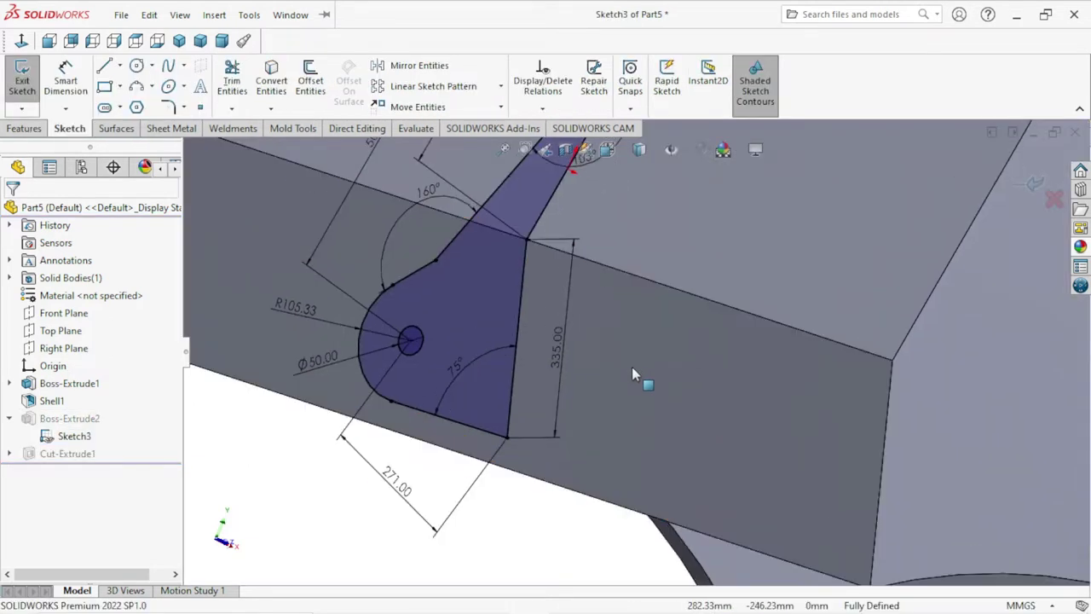
double_click(258, 358)
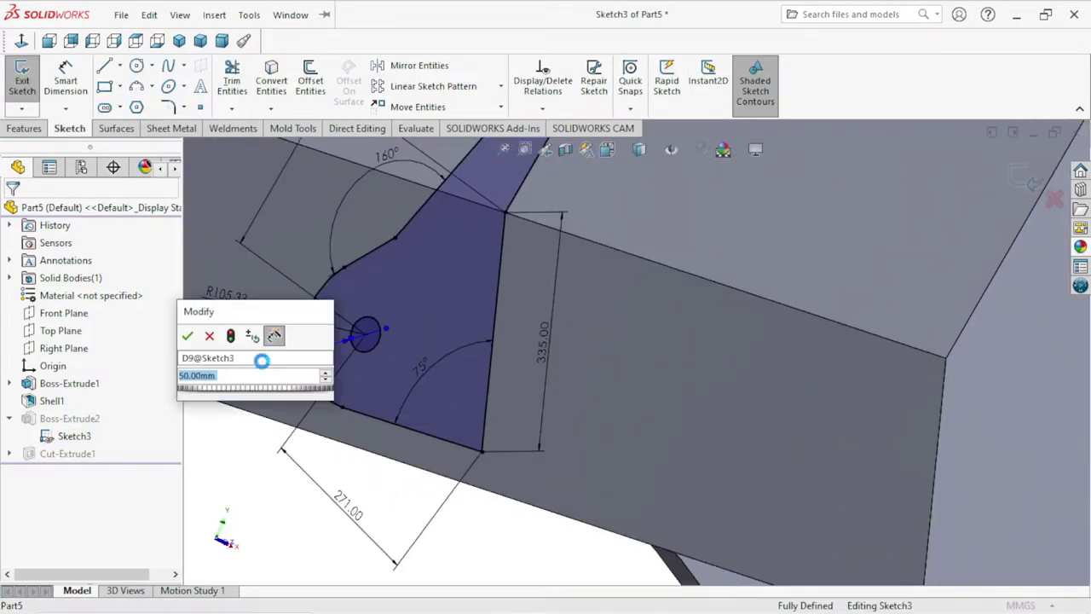
text(100)
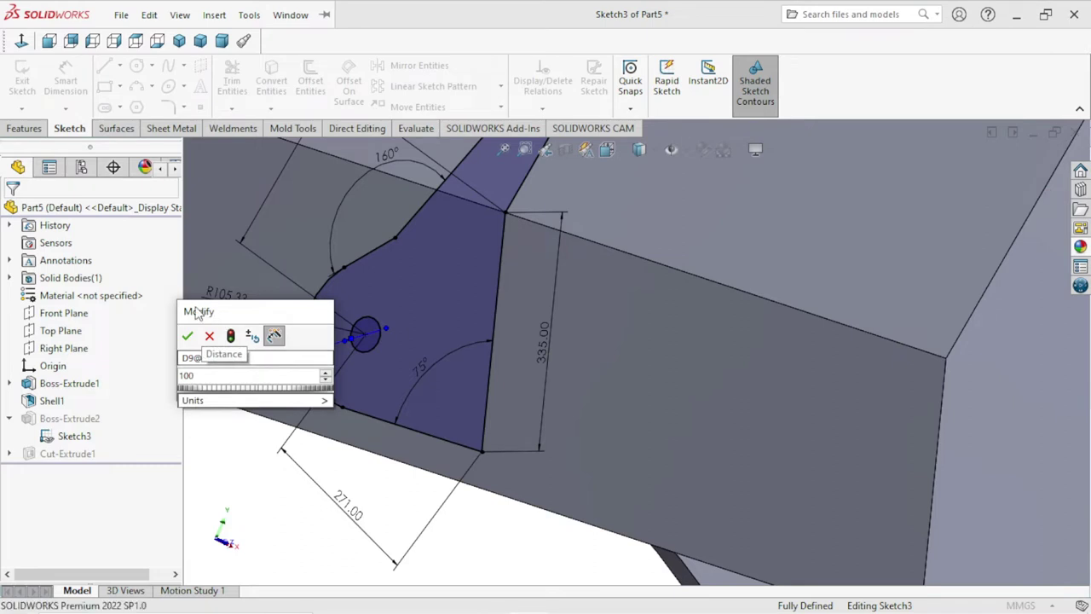
click(189, 337)
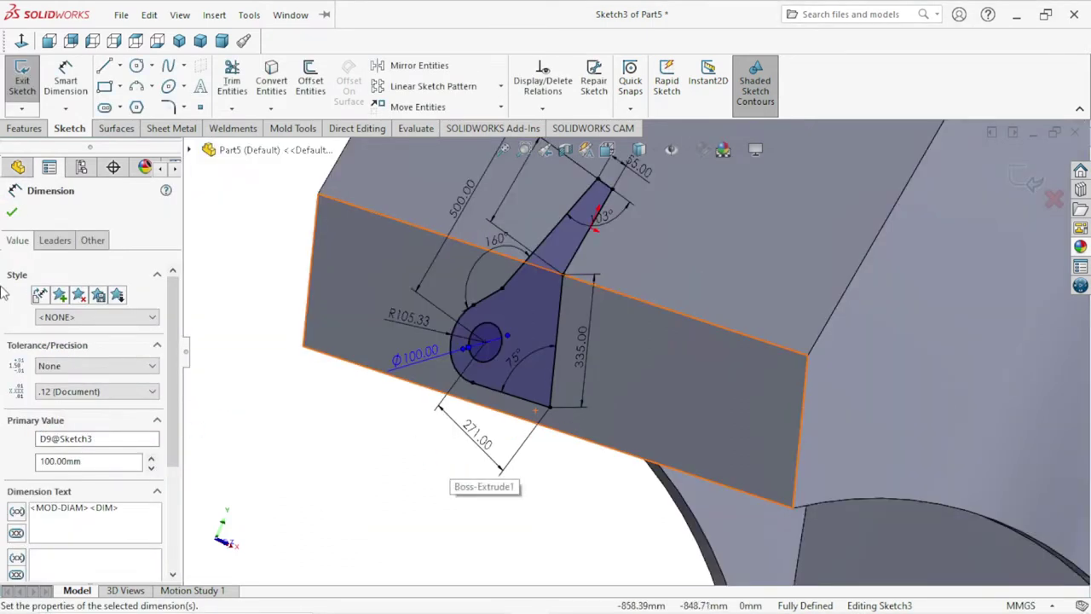
click(1027, 180)
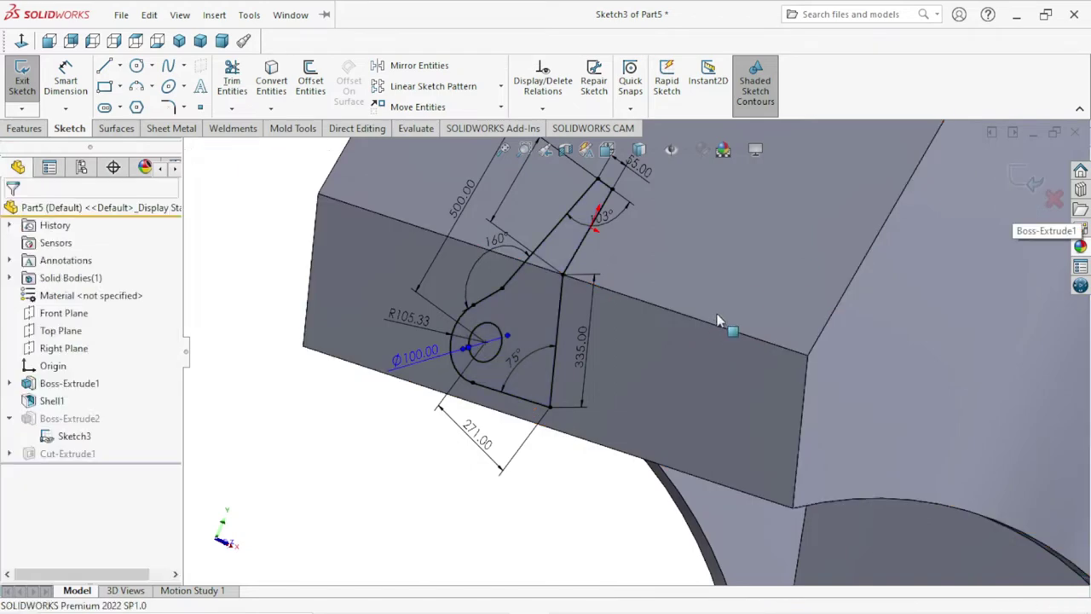
mouse_move(573, 472)
middle_down()
mouse_move(541, 443)
mouse_move(558, 456)
mouse_move(578, 439)
middle_up()
scroll(587, 413, up, 3)
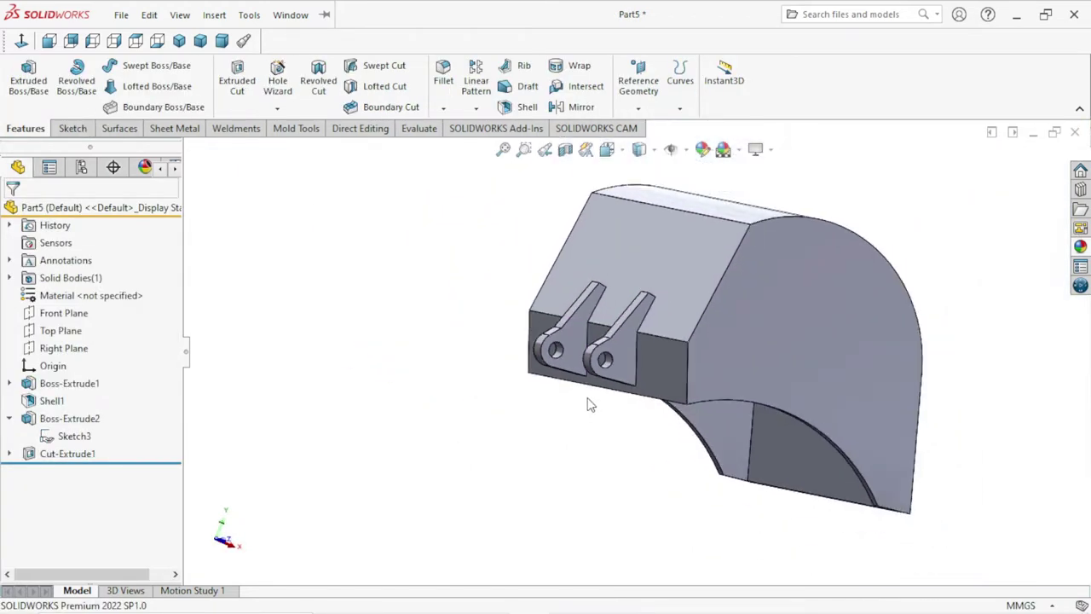
scroll(706, 311, down, 3)
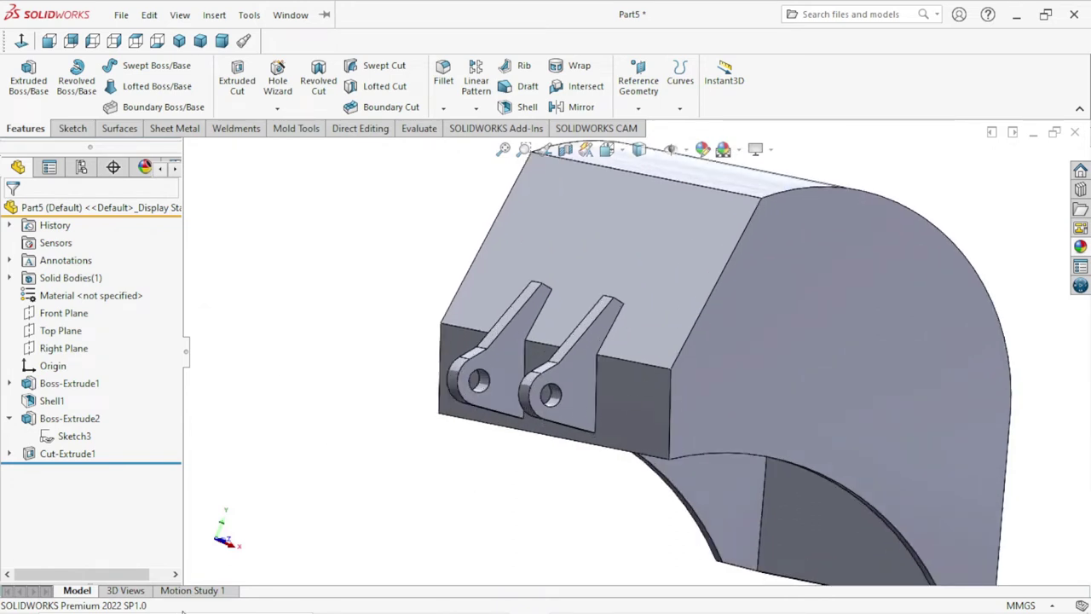
scroll(503, 443, up, 1)
scroll(665, 426, up, 2)
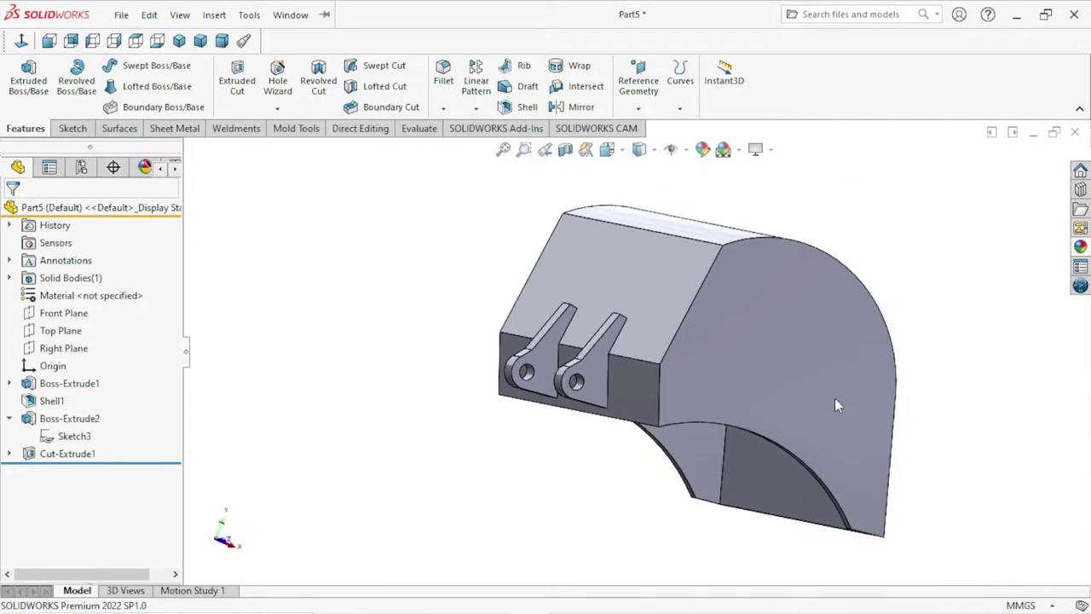
Start a Front Plane sketch viewed Normal To and begin a line at the lug corner.
click(85, 315)
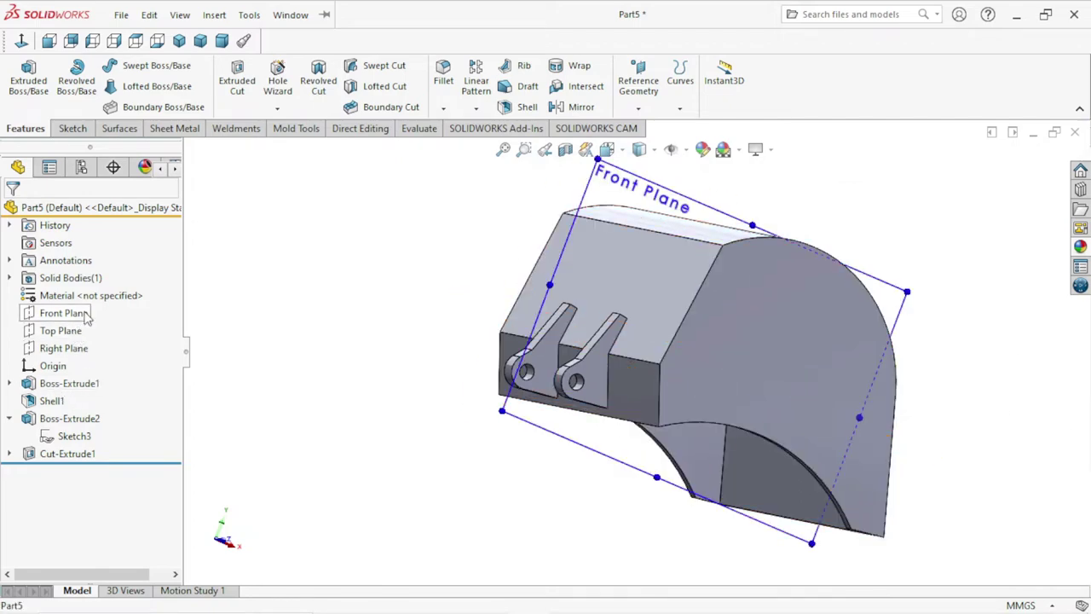
click(85, 315)
click(97, 288)
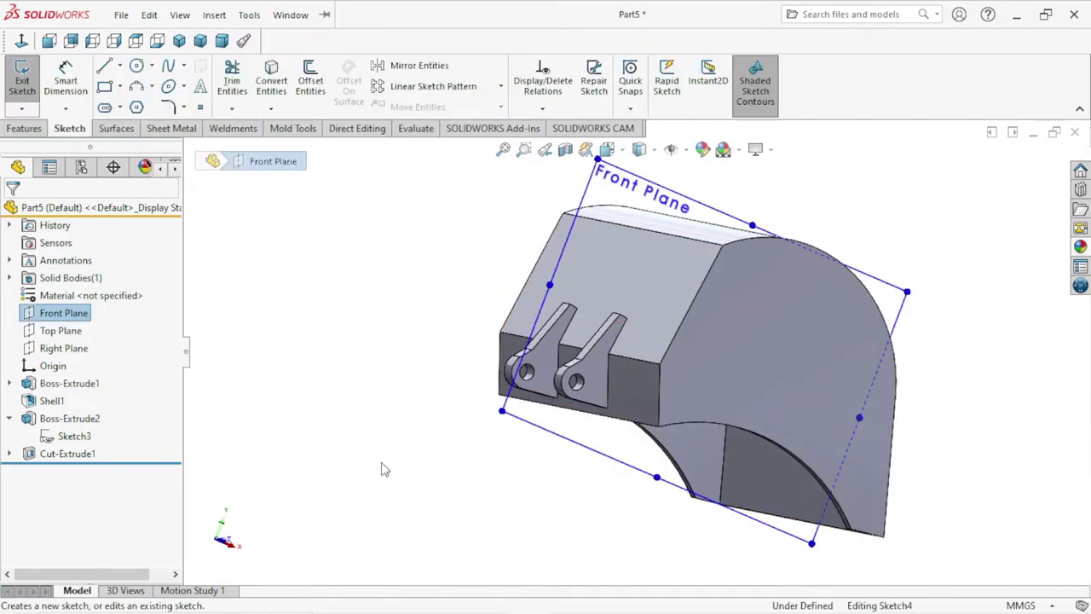
click(21, 40)
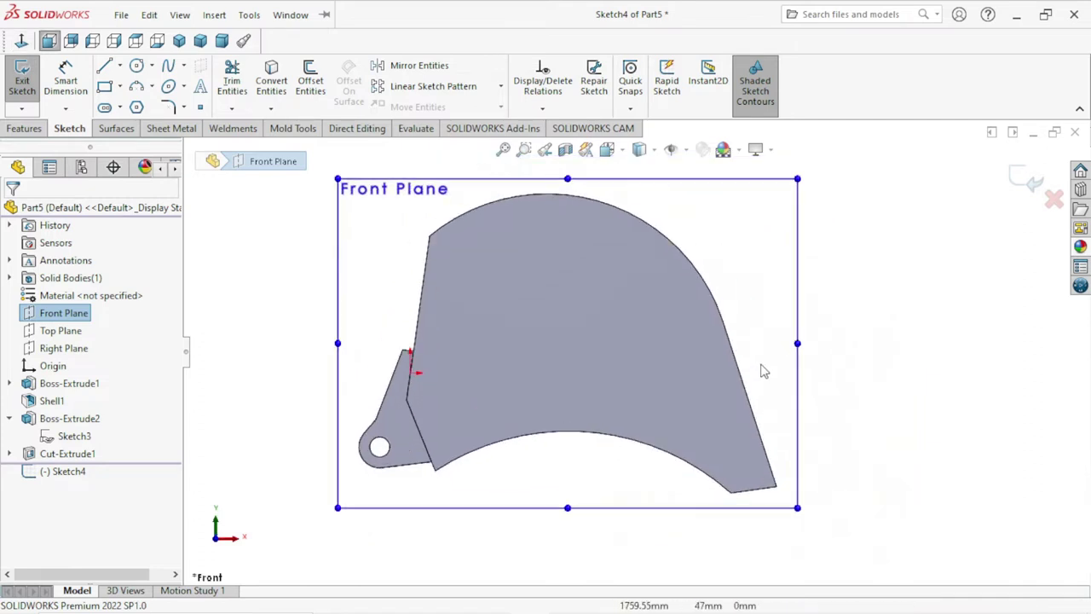
scroll(695, 341, up, 1)
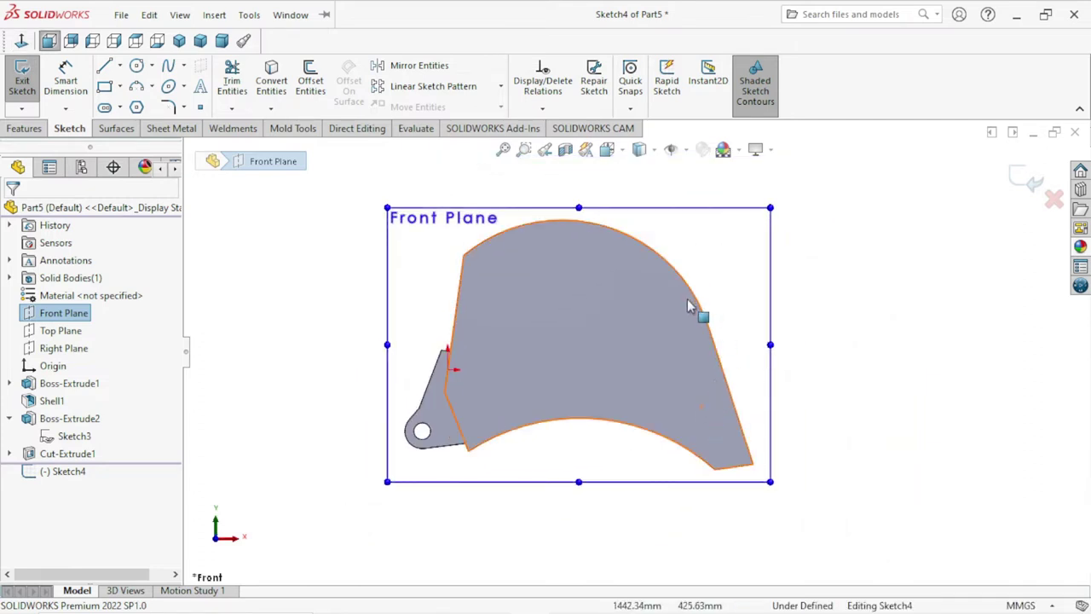
scroll(690, 307, down, 2)
click(915, 350)
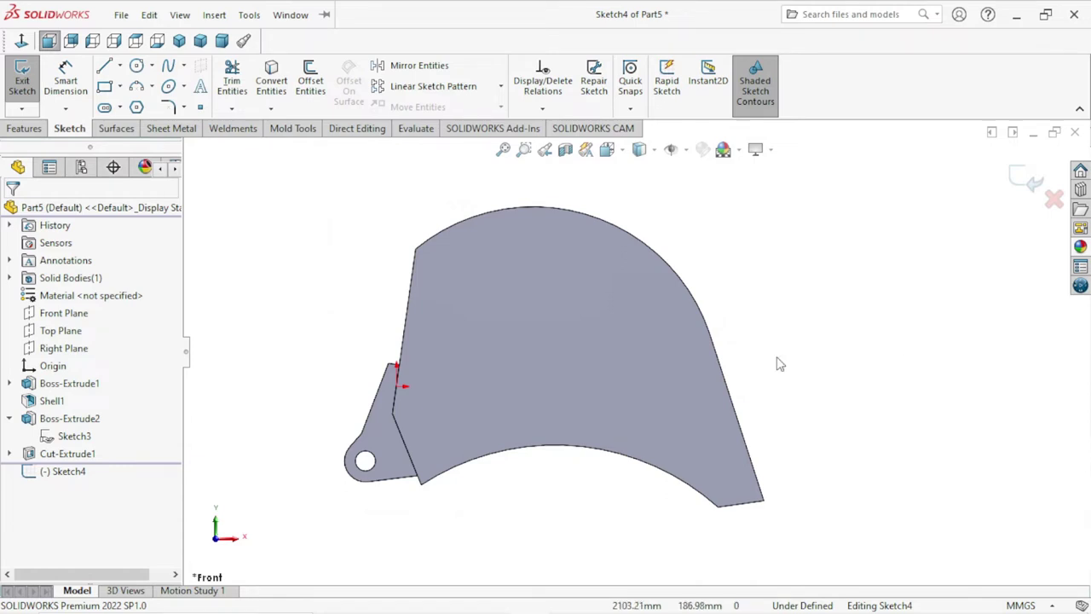
mouse_move(307, 14)
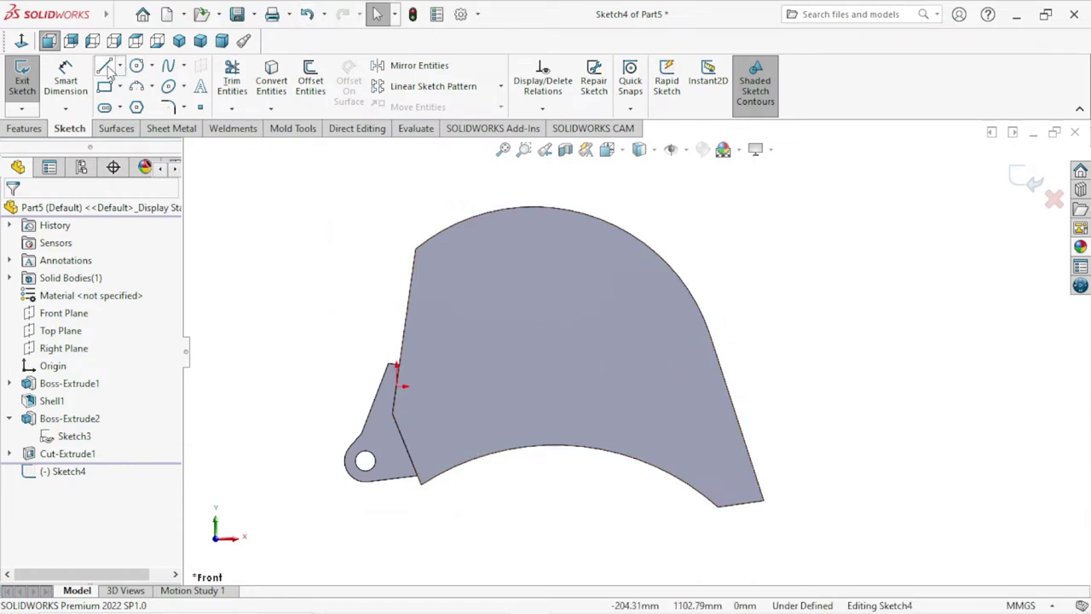
click(393, 415)
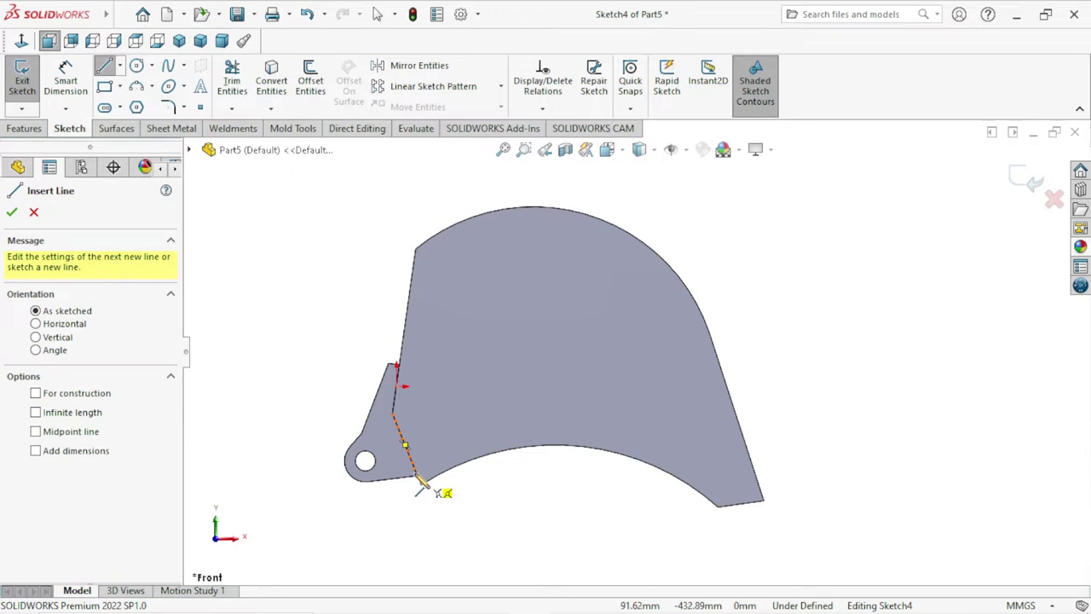
Draw the first line to the bucket's lower edge and a 530 mm line up the bucket front.
click(419, 483)
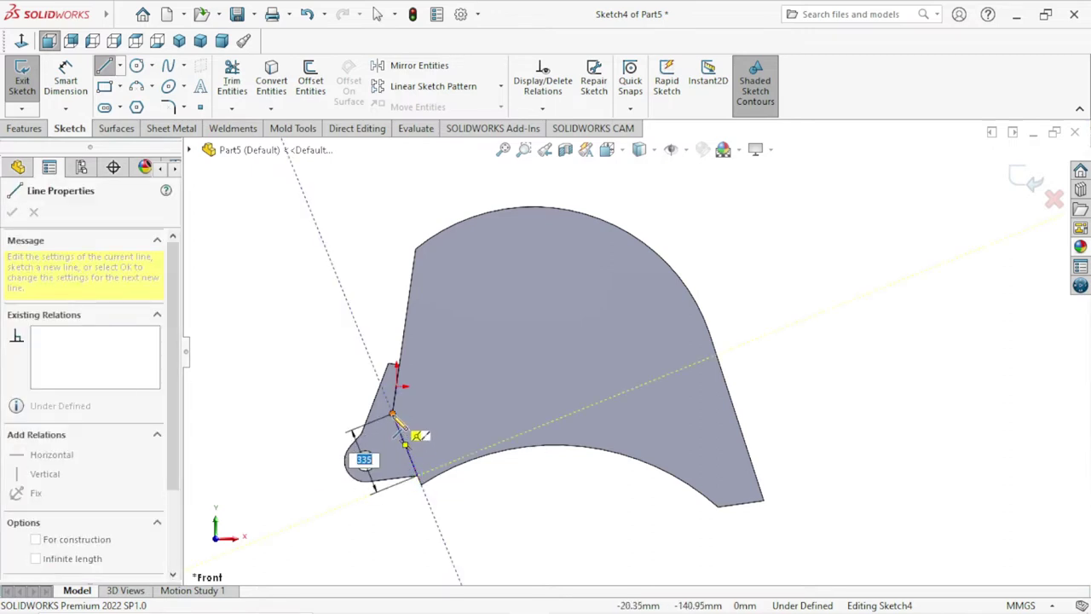
key(Return)
click(392, 414)
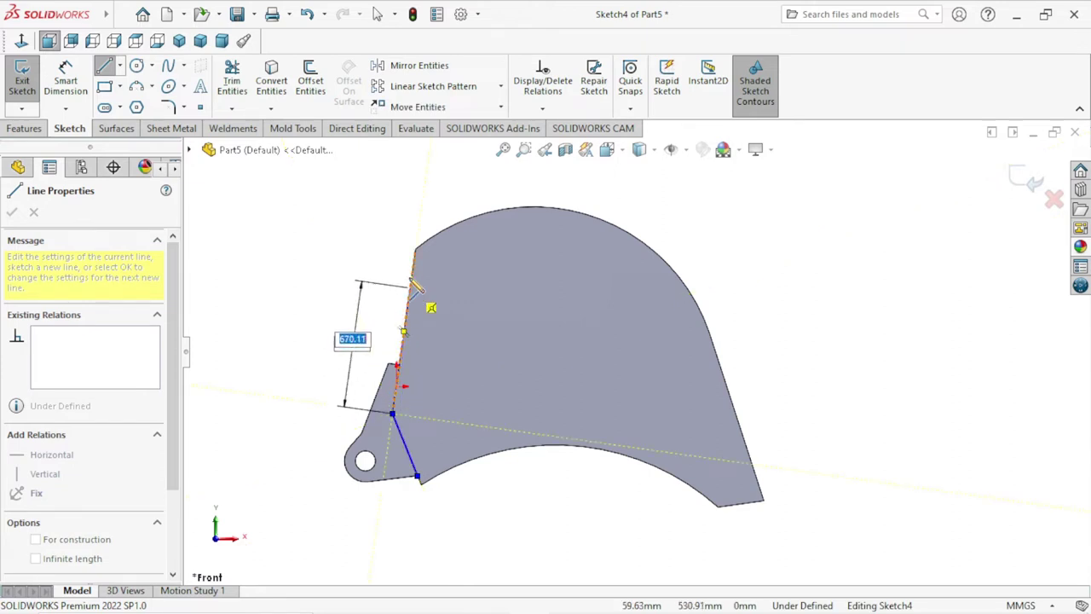
text(530)
key(Return)
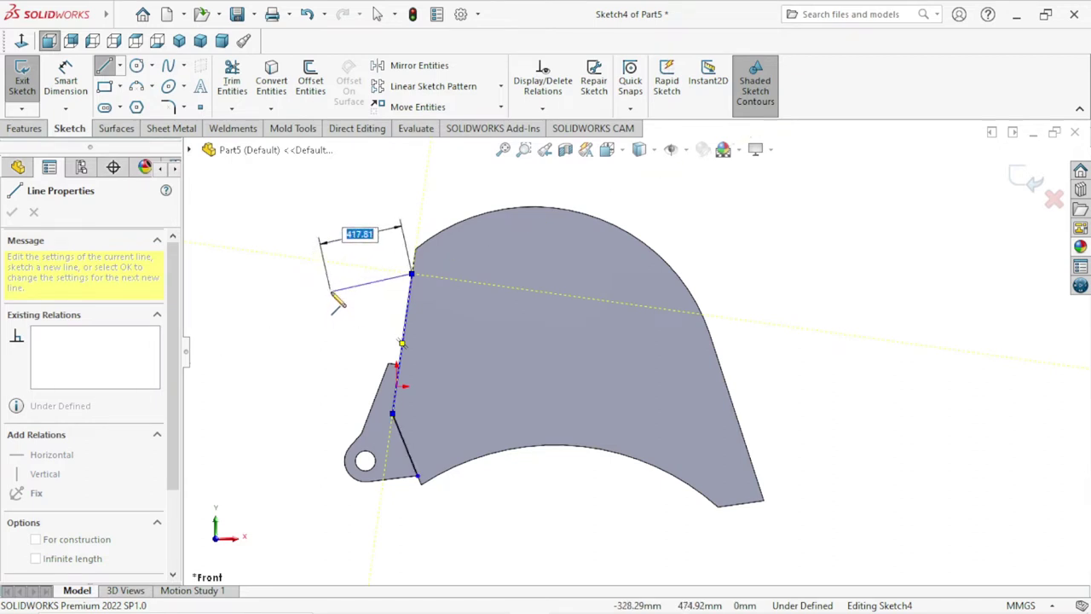
Add segments out left, down past the lug and to its lower corner, closing at the start point.
click(344, 292)
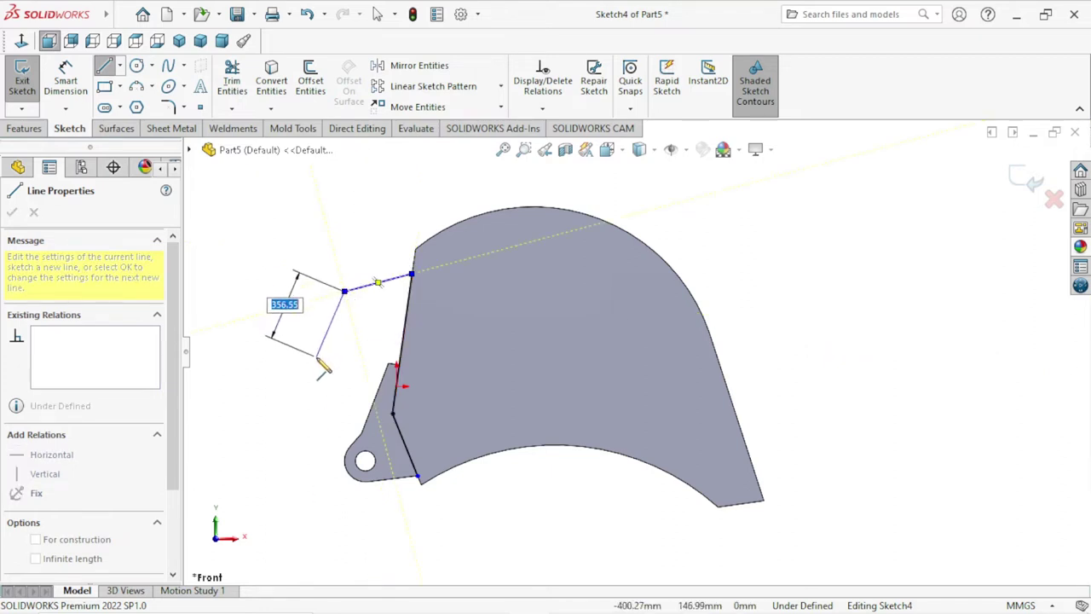
click(321, 343)
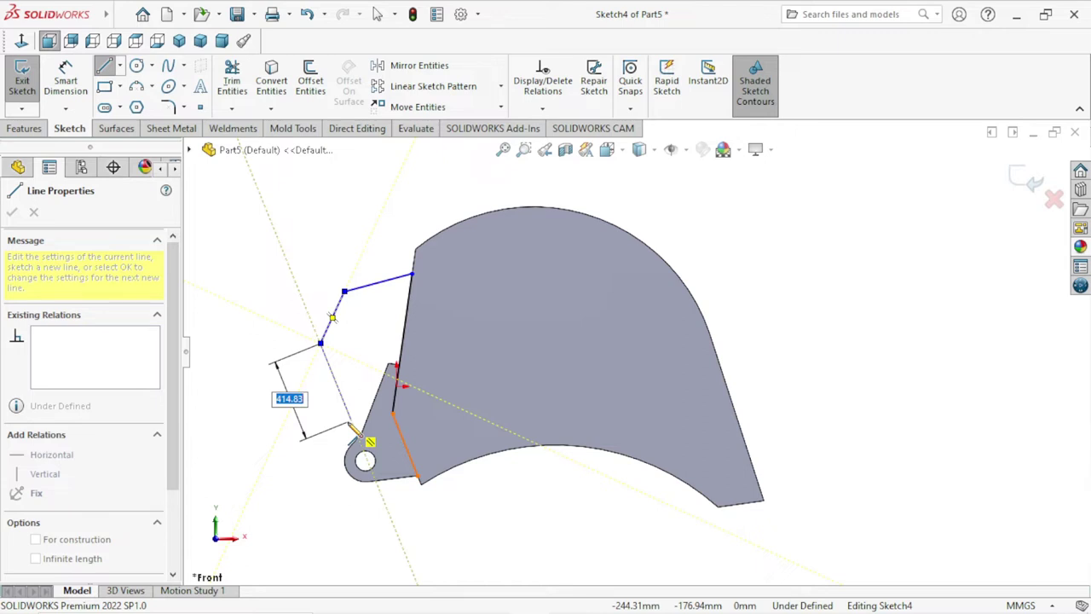
click(350, 421)
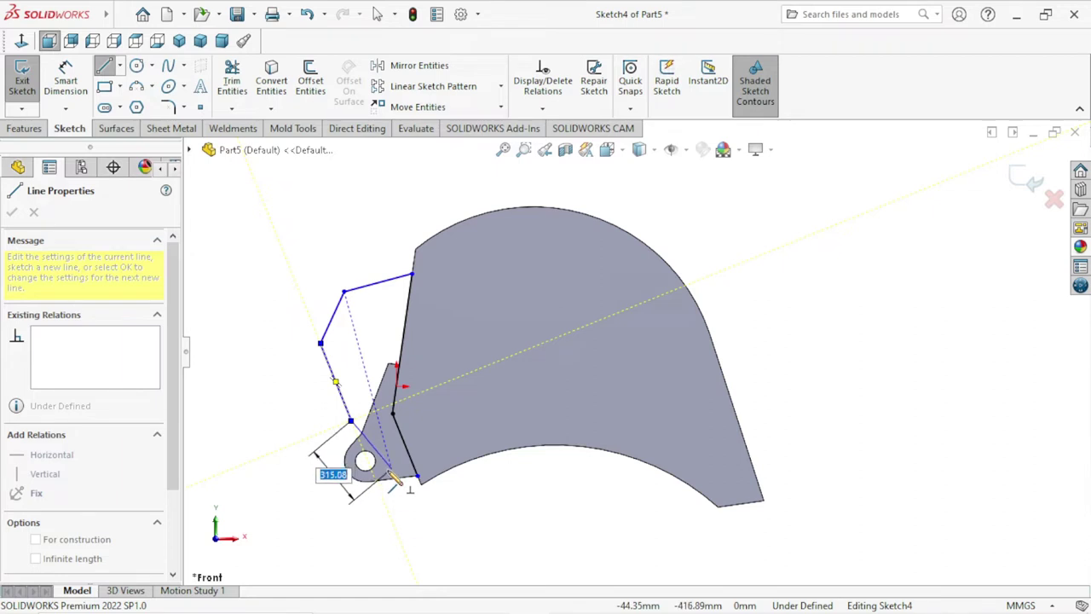
click(391, 468)
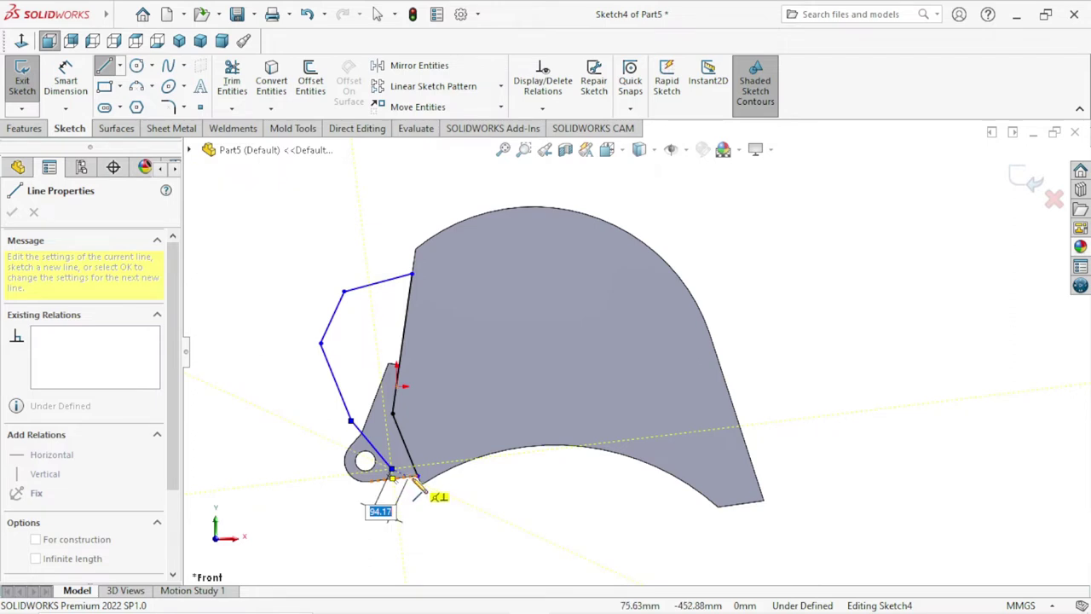
click(418, 476)
right_click(453, 517)
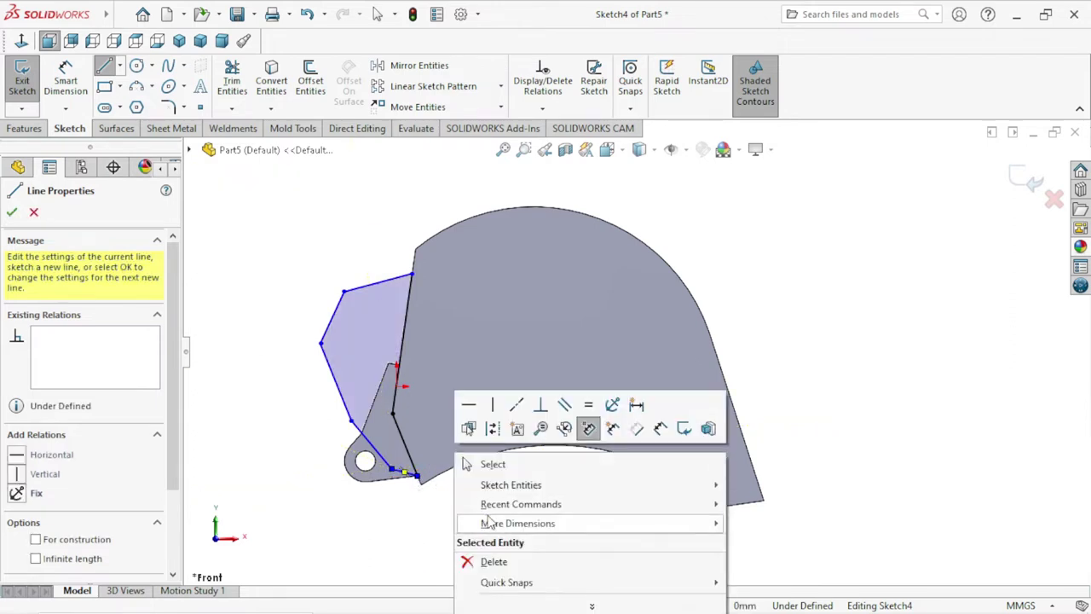
click(516, 465)
Draw a horizontal centerline from the profile's left vertex to the bucket edge, then delete it.
scroll(553, 415, up, 3)
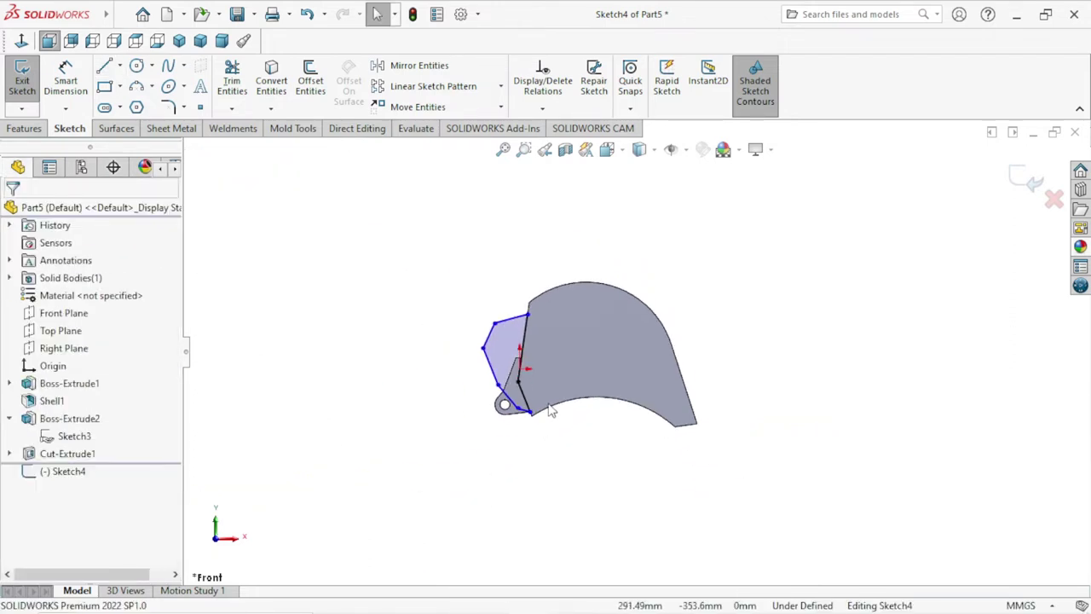
scroll(553, 414, down, 3)
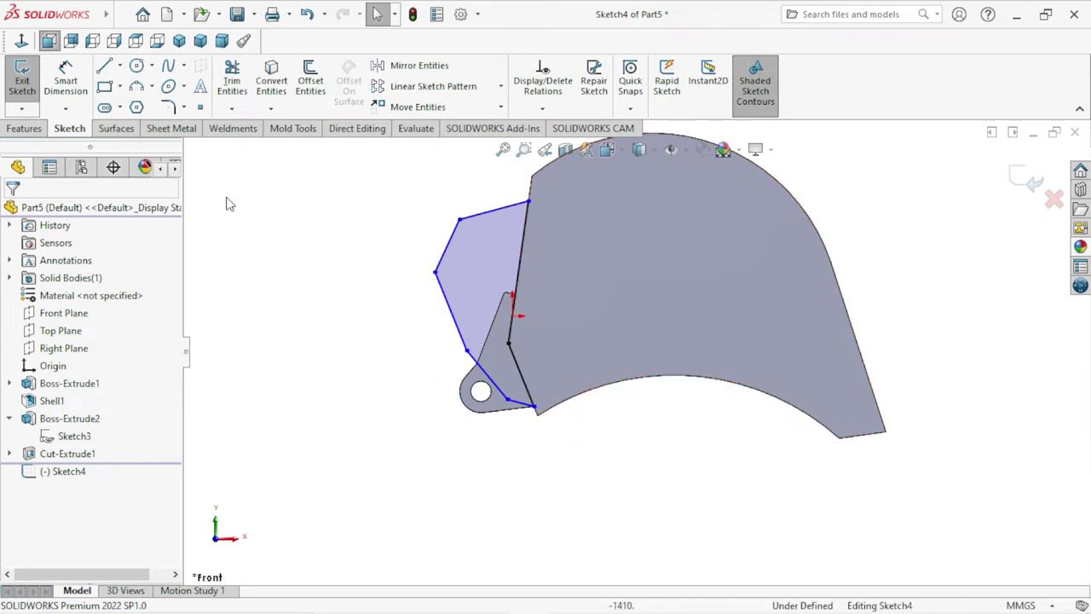
click(120, 67)
click(137, 108)
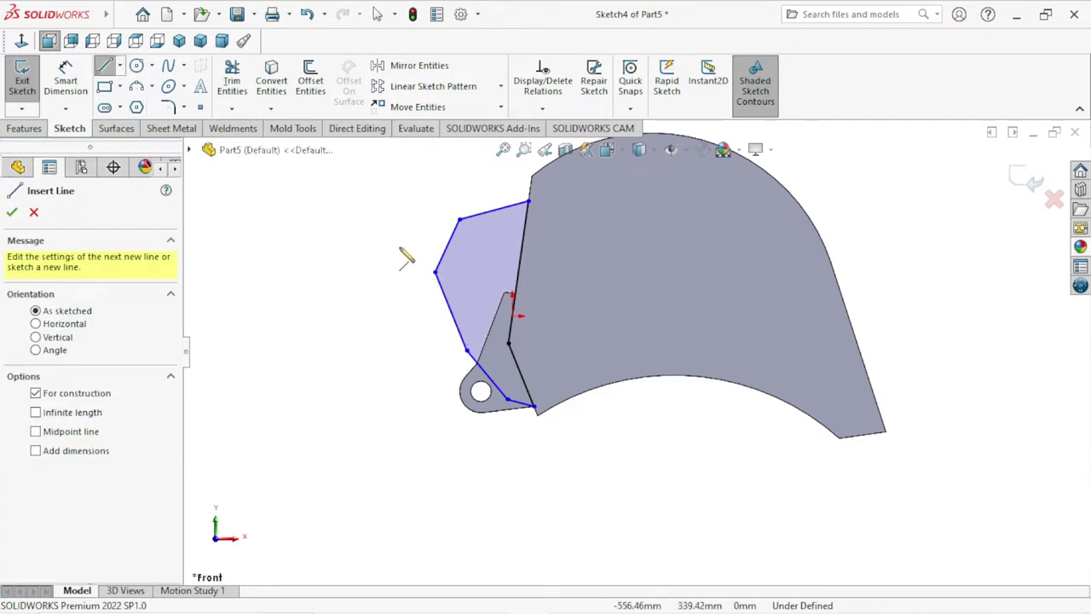
click(435, 272)
click(517, 272)
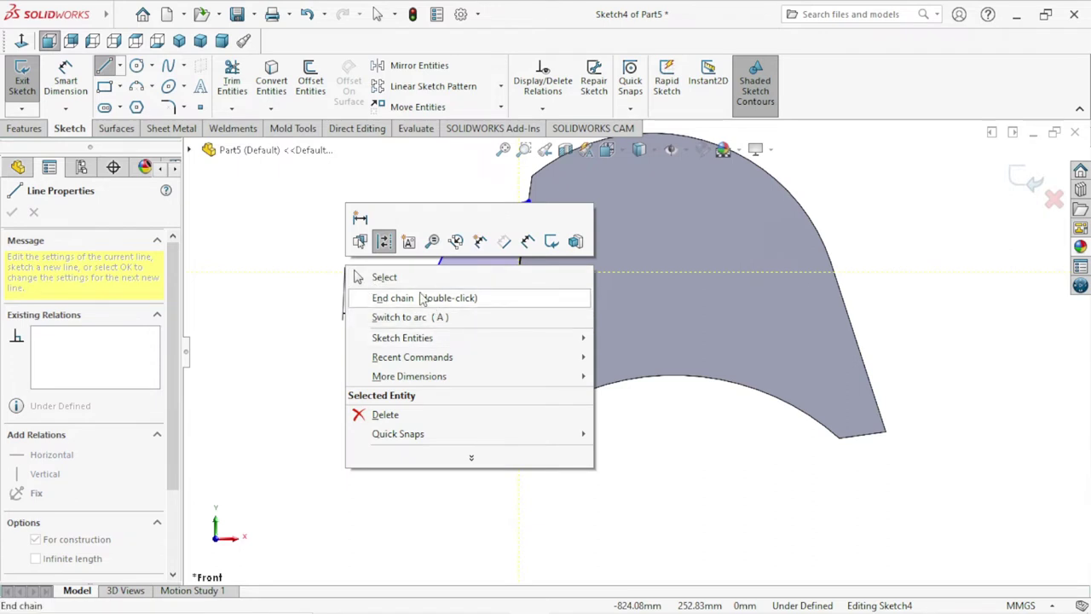
click(402, 278)
scroll(568, 340, up, 2)
scroll(594, 287, down, 3)
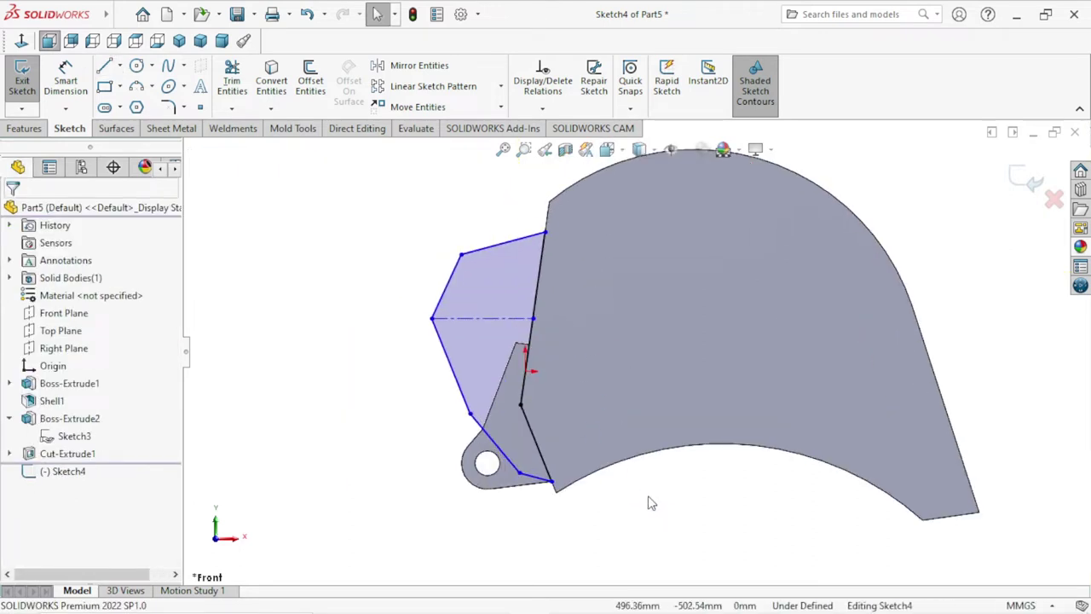
scroll(432, 375, up, 2)
scroll(430, 365, down, 2)
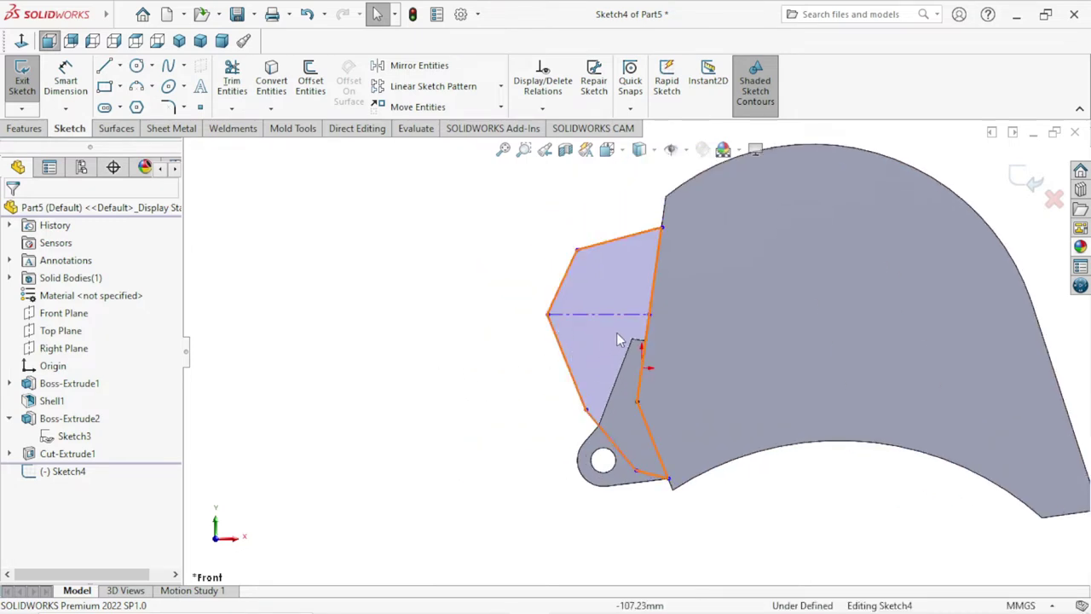
click(597, 319)
key(Delete)
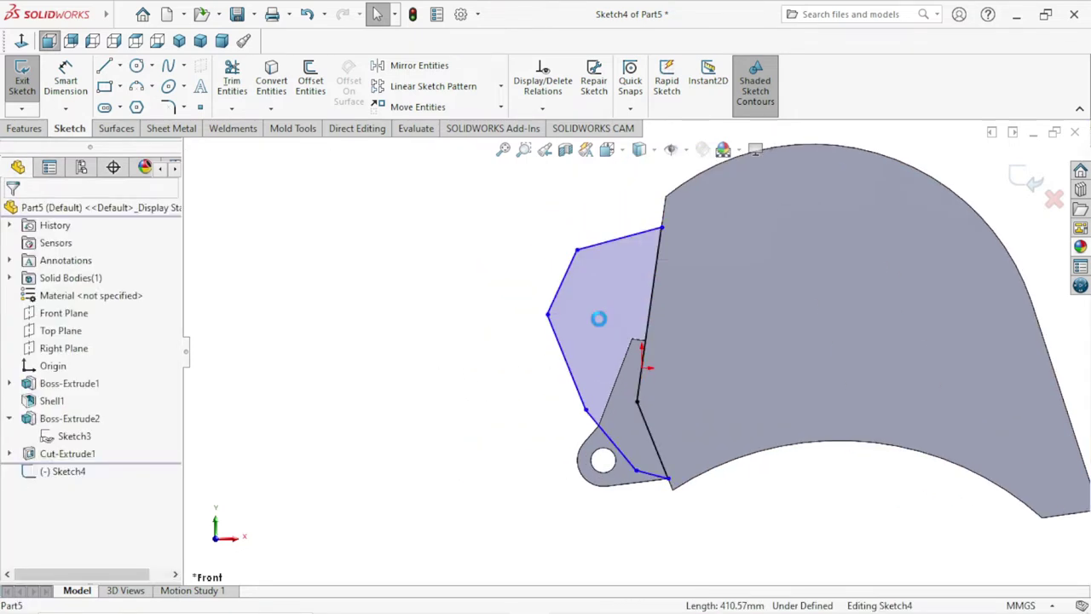
Redraw the centerline from the leftmost vertex, perpendicular onto the bucket edge.
click(120, 65)
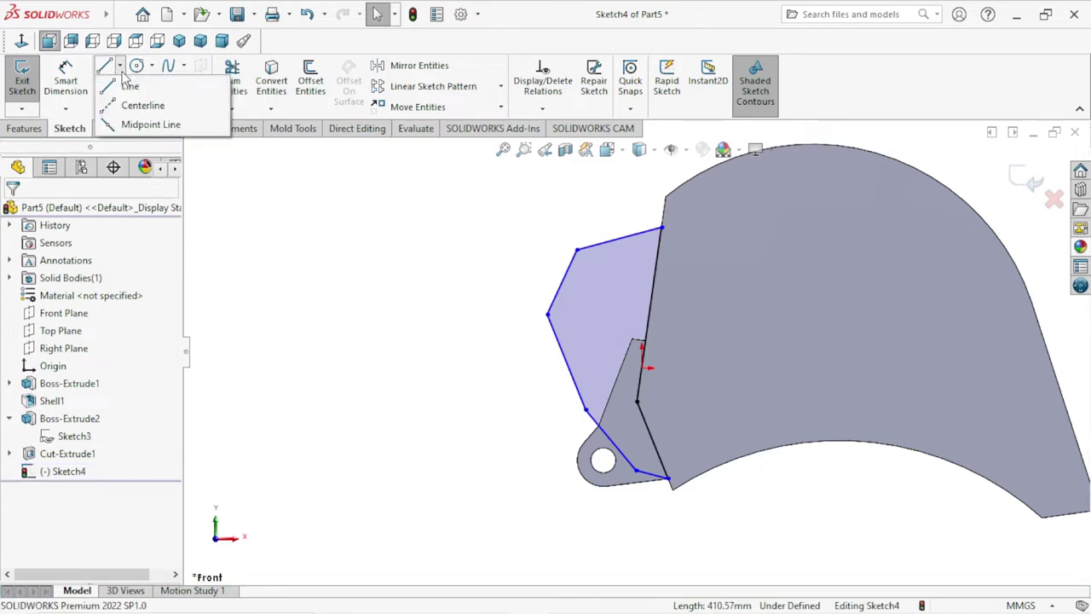
click(132, 104)
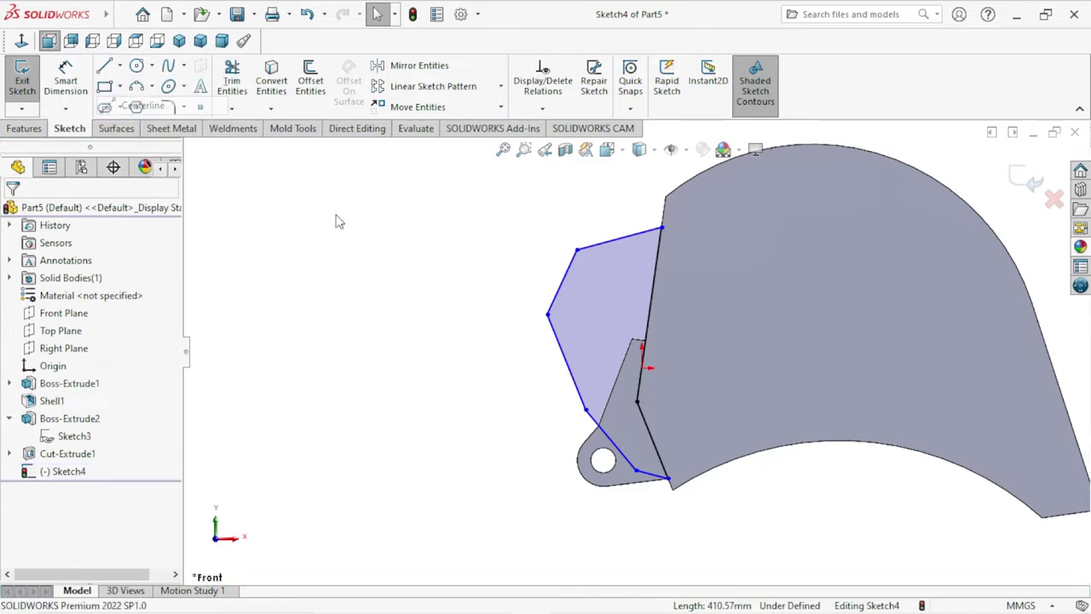
click(547, 316)
click(648, 328)
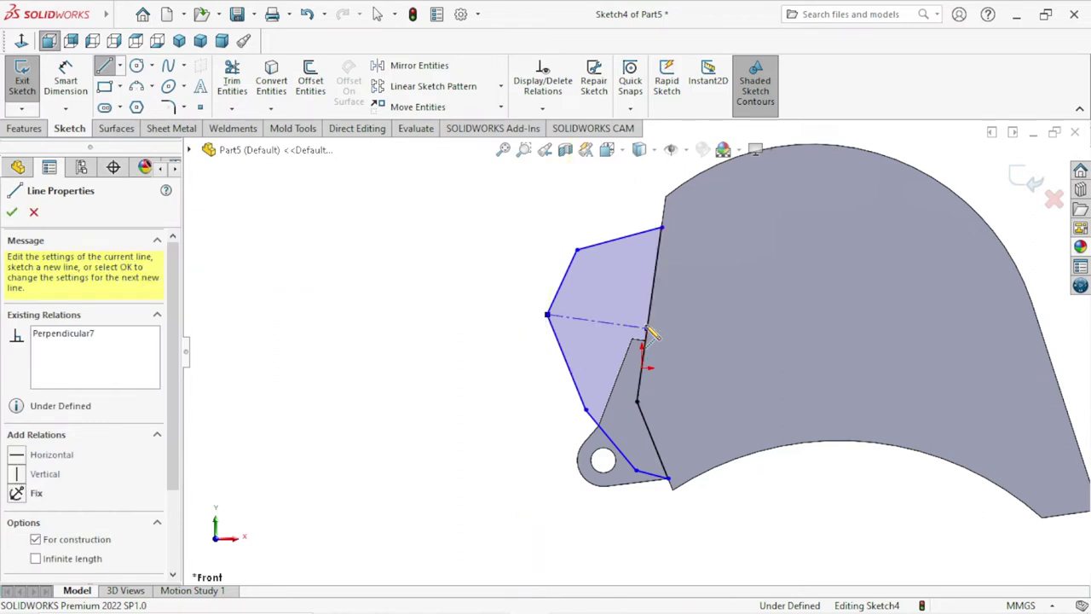
right_click(429, 291)
click(453, 302)
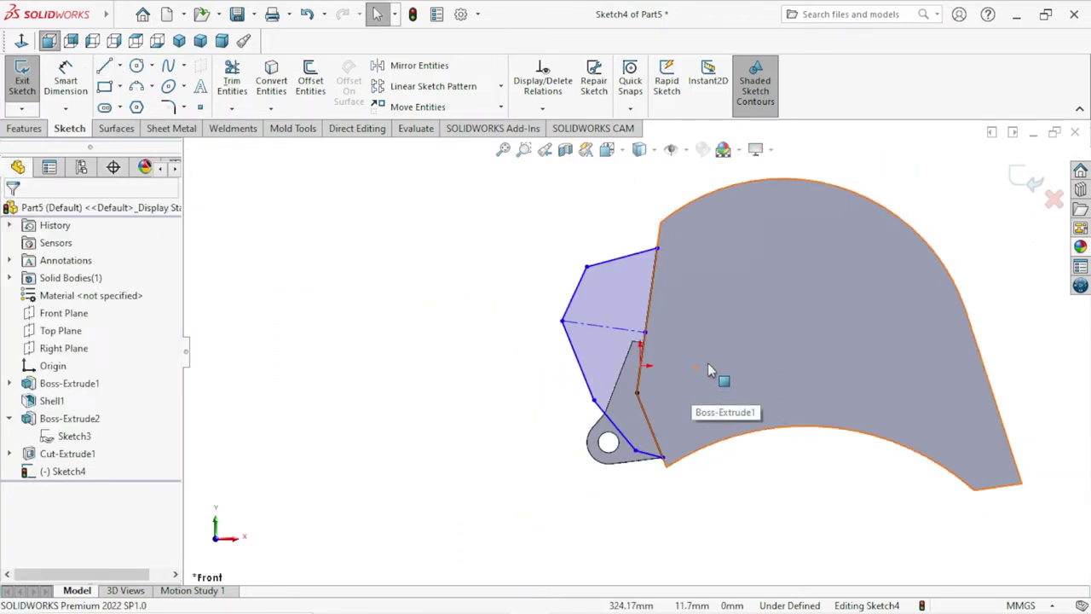
Dimension the profile's top vertex 50 mm from the bucket edge's top corner.
click(68, 72)
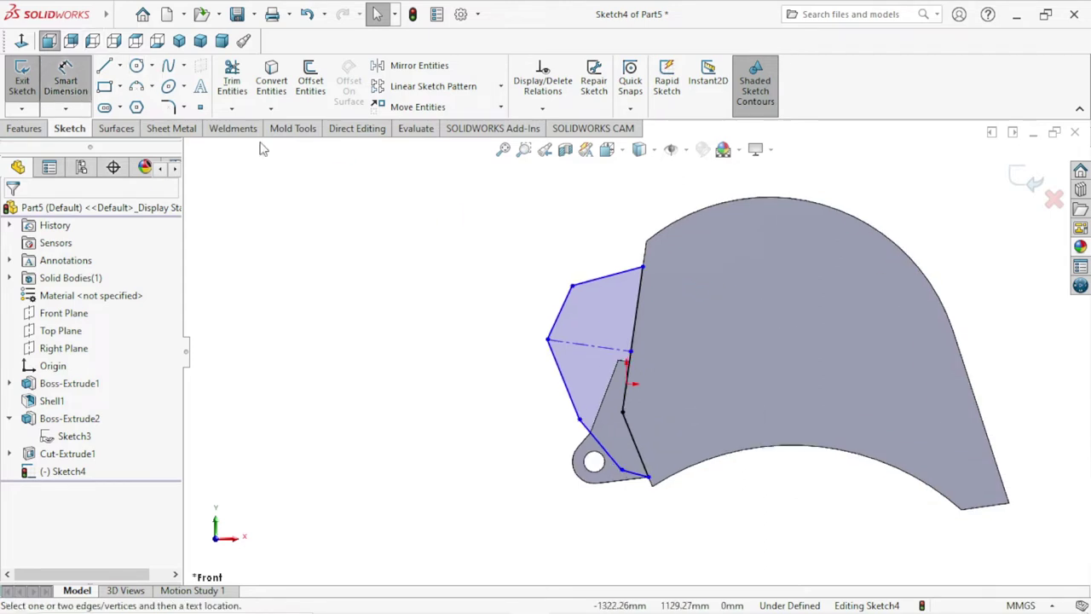
click(644, 268)
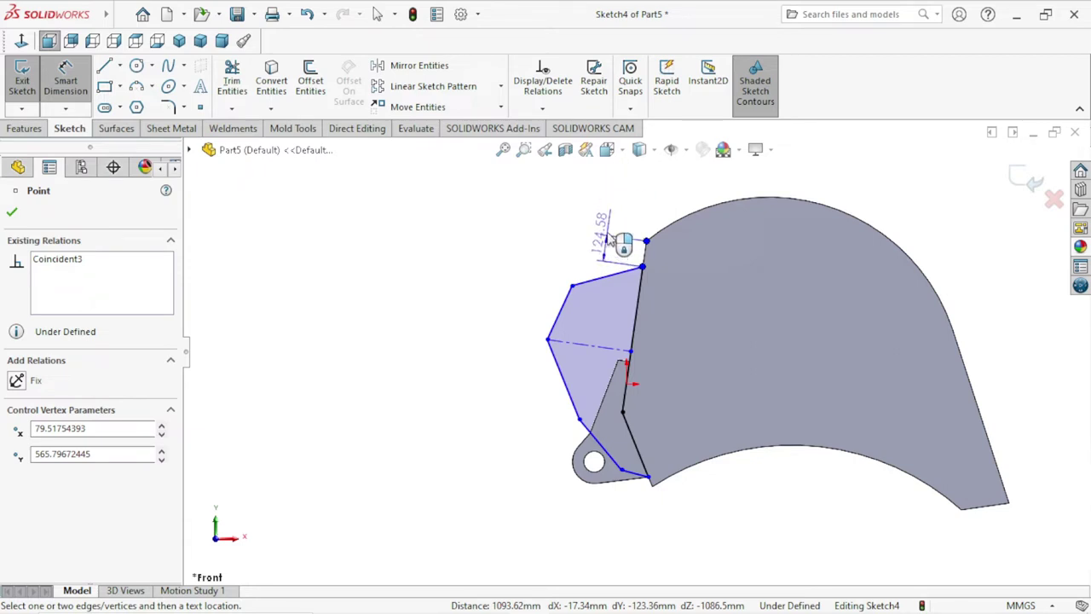
click(605, 217)
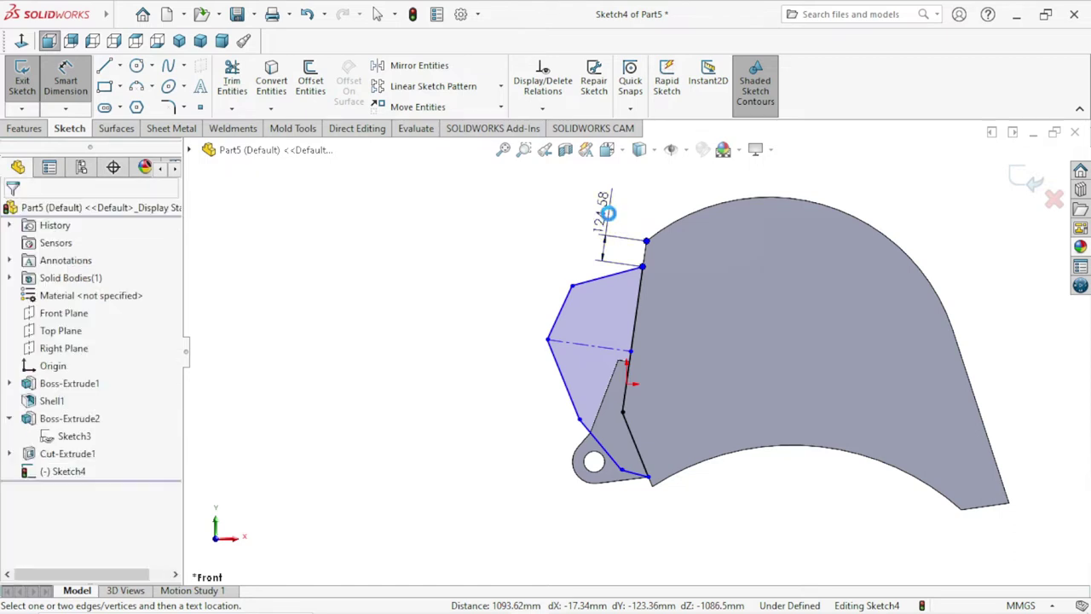
text(50)
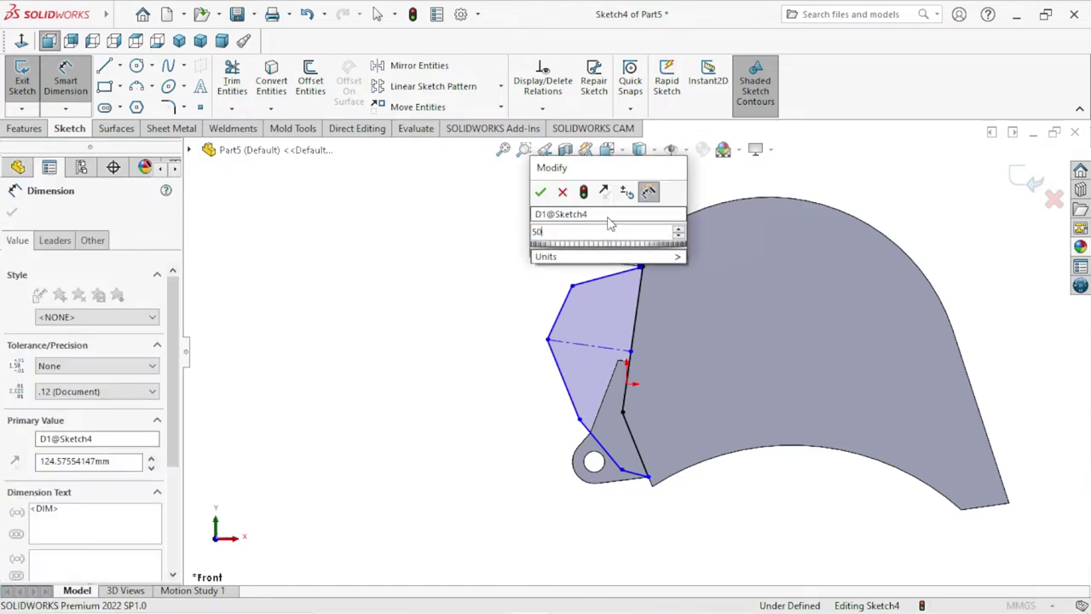
click(540, 192)
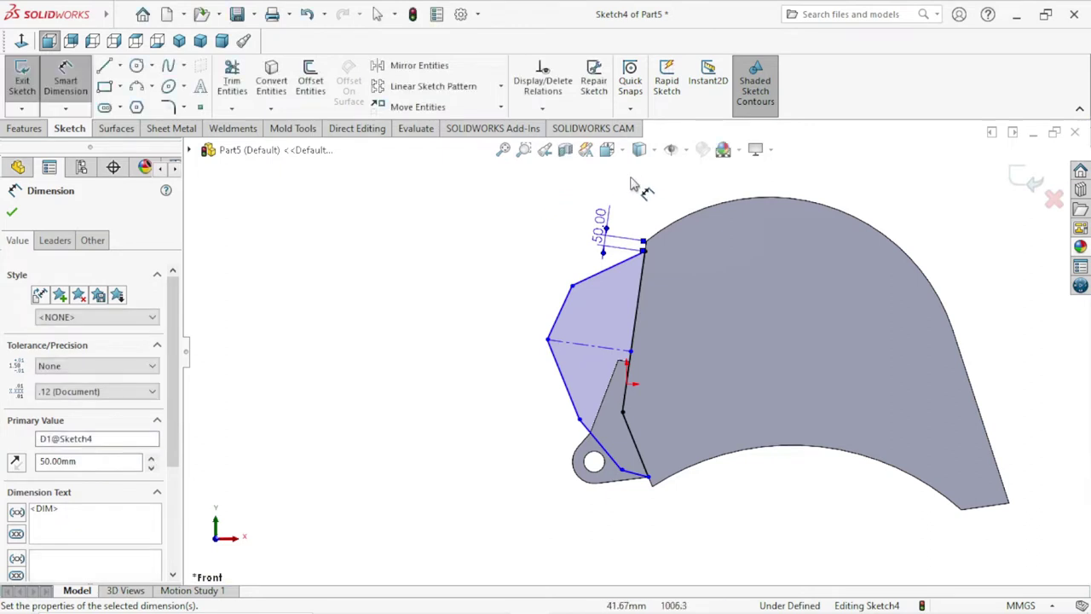
scroll(674, 308, down, 2)
scroll(682, 252, down, 2)
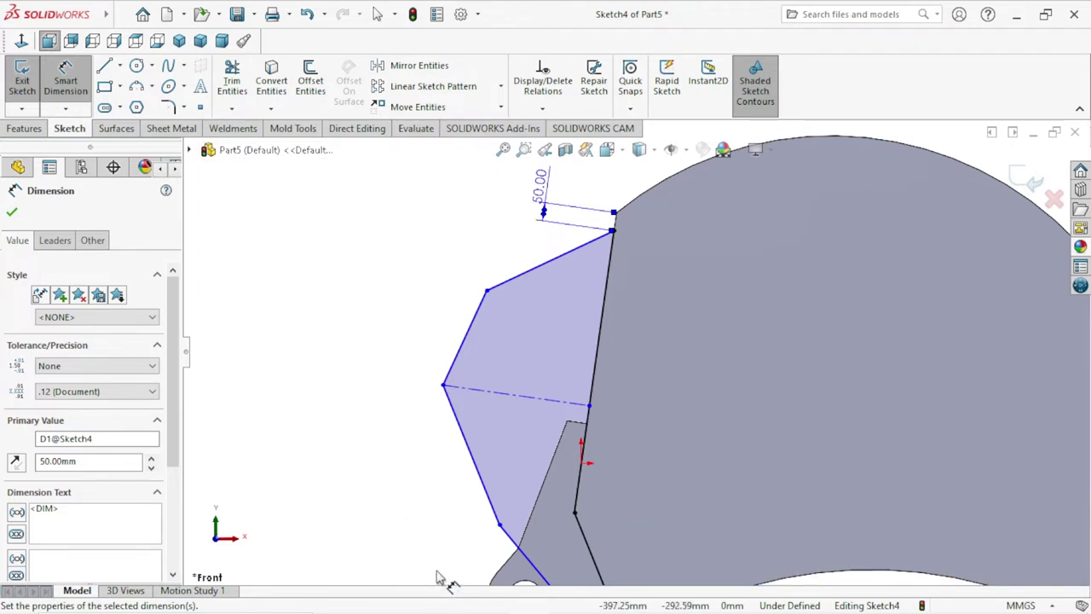
click(523, 397)
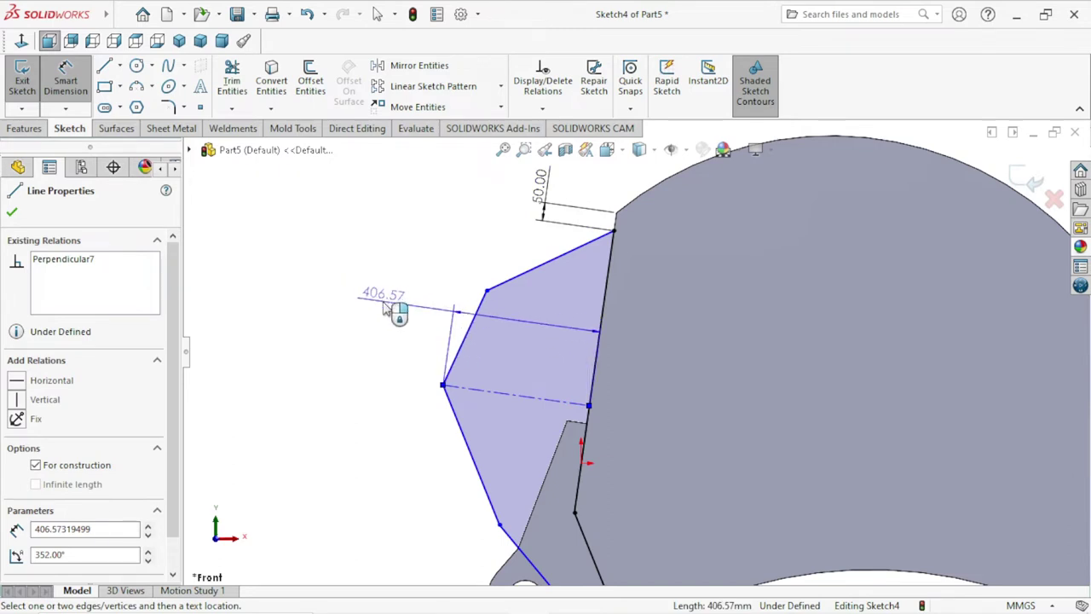
key(Escape)
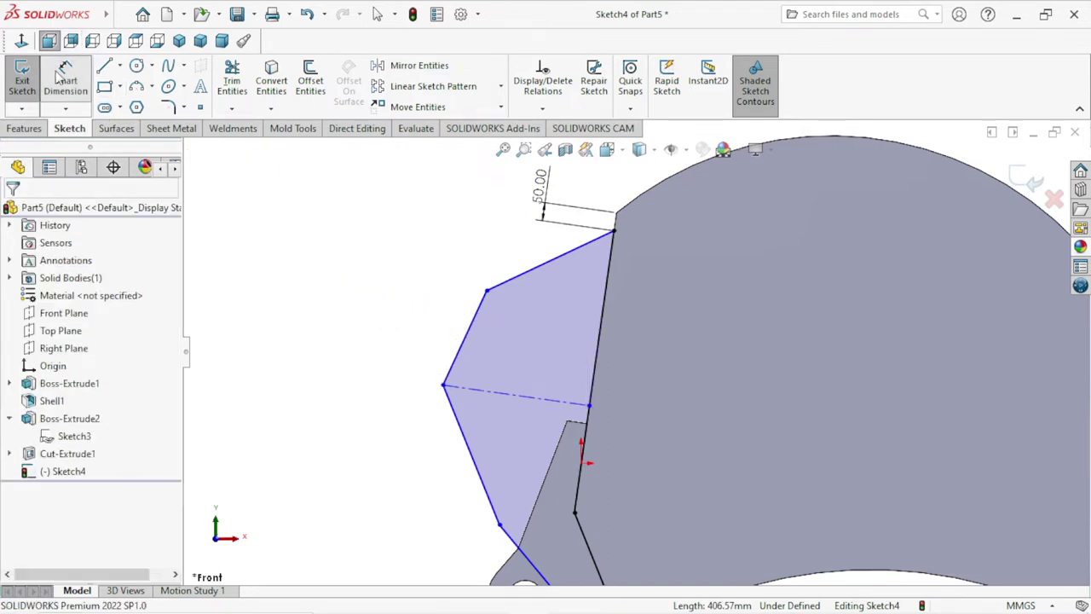
Try making the centerline horizontal, deleting the conflicting relation and sliding its end along the bucket edge.
key(Escape)
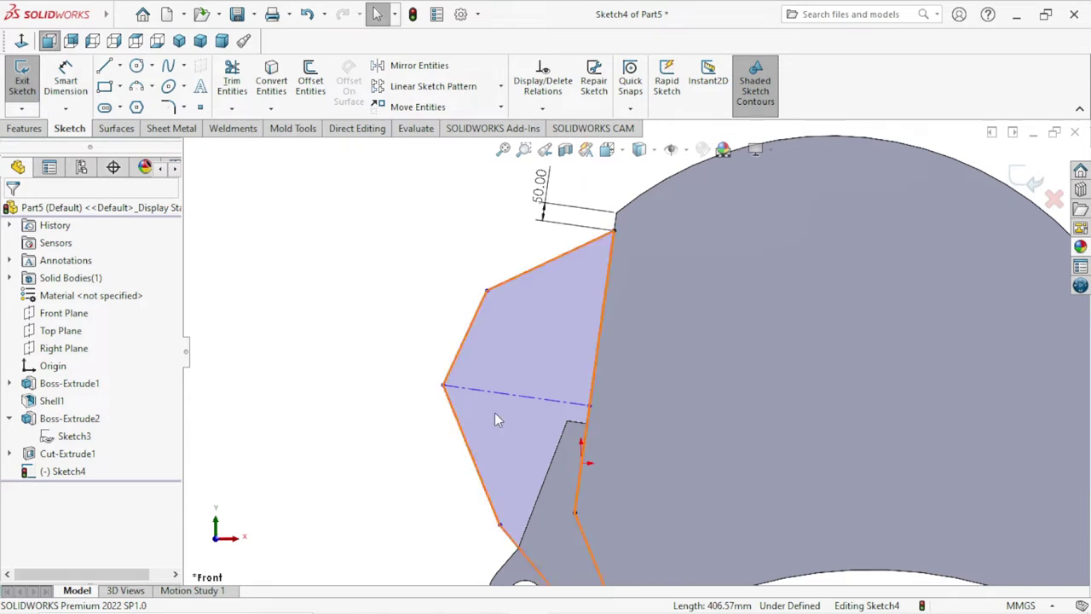
scroll(597, 460, down, 1)
scroll(635, 358, up, 1)
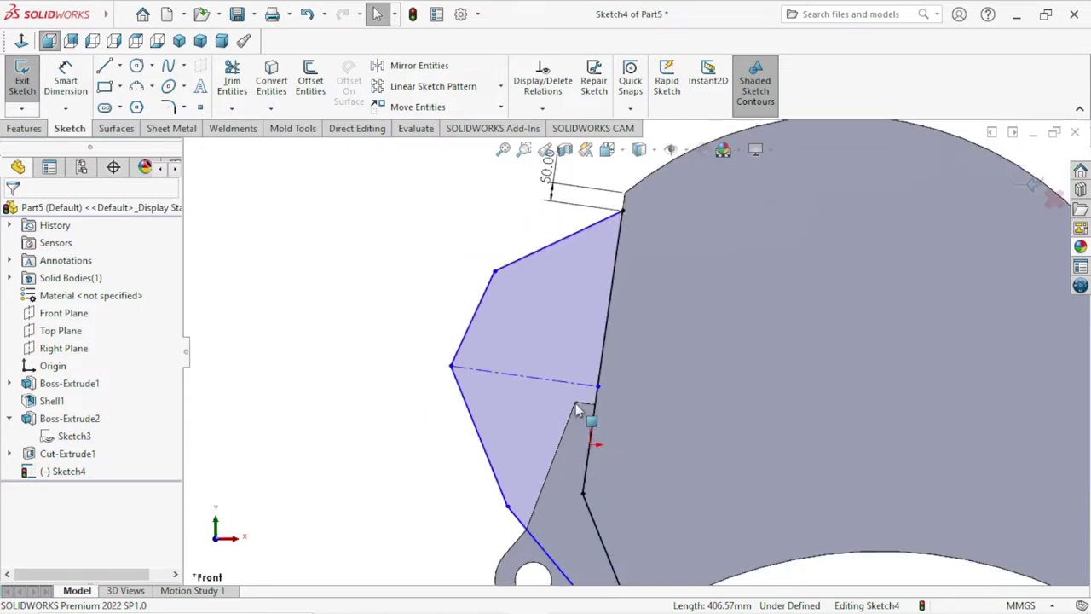
click(558, 384)
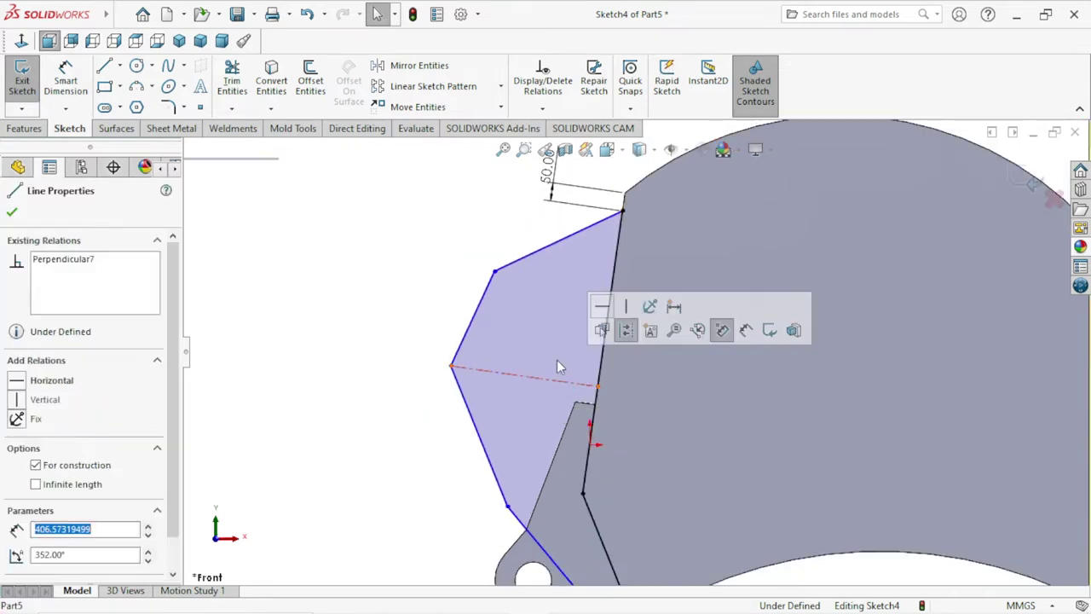
click(602, 308)
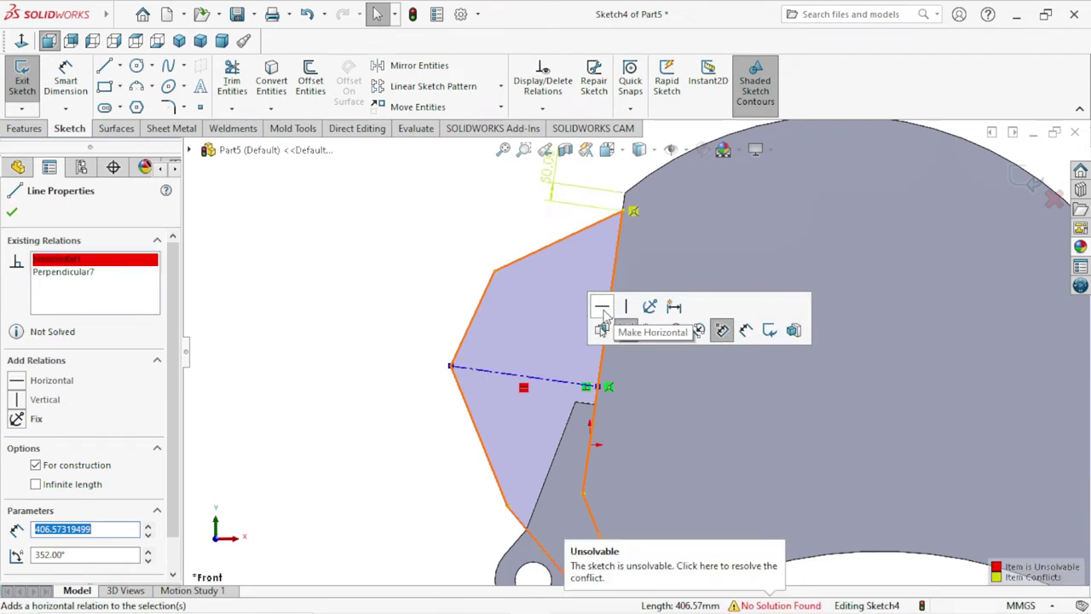
right_click(136, 268)
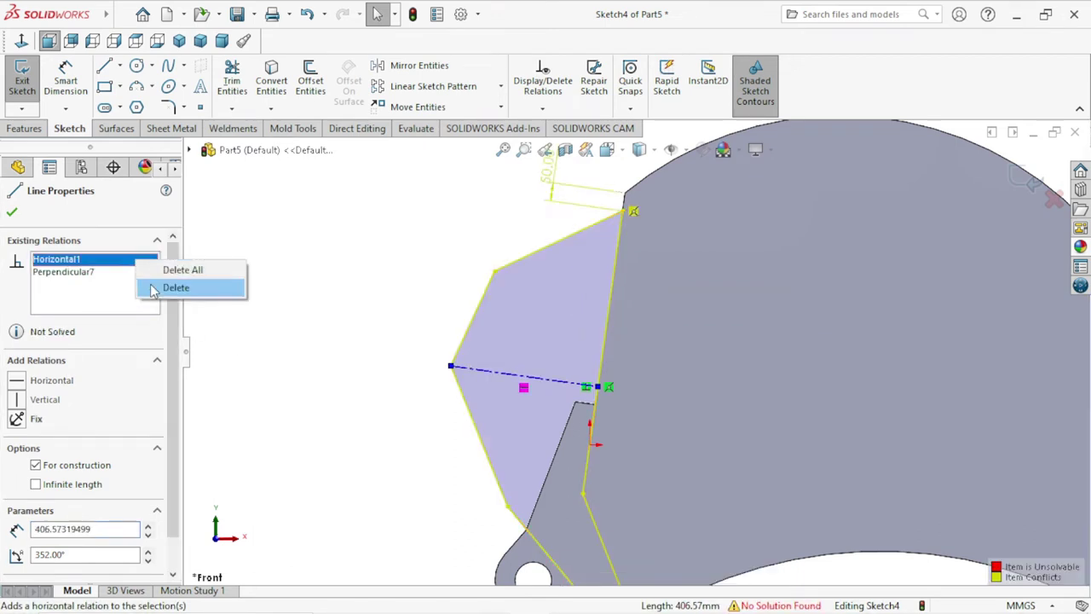
click(155, 288)
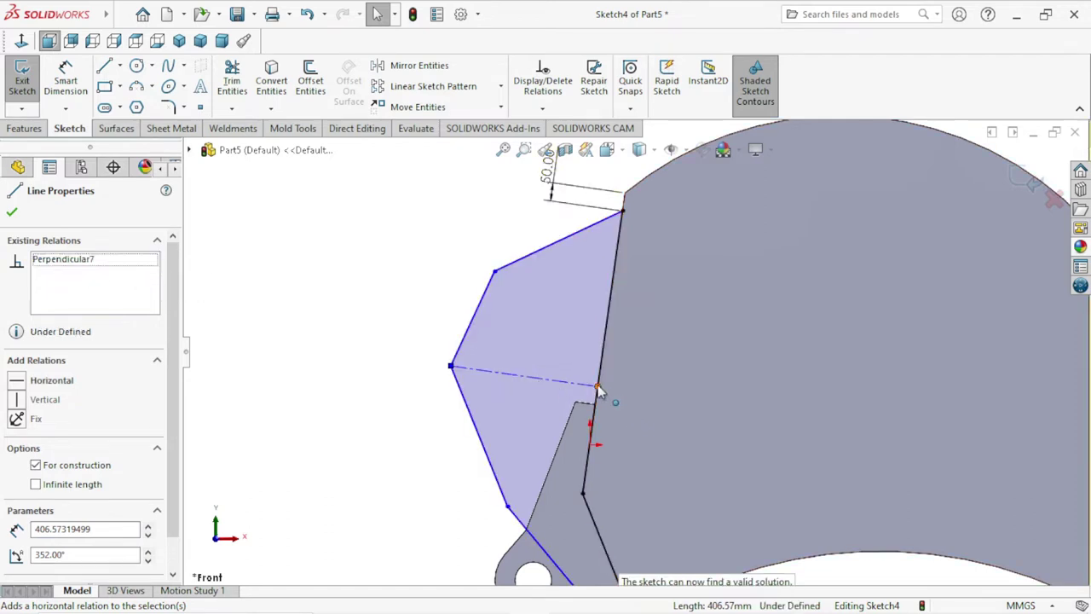
mouse_move(597, 384)
mouse_down()
mouse_move(601, 364)
mouse_move(598, 386)
mouse_up()
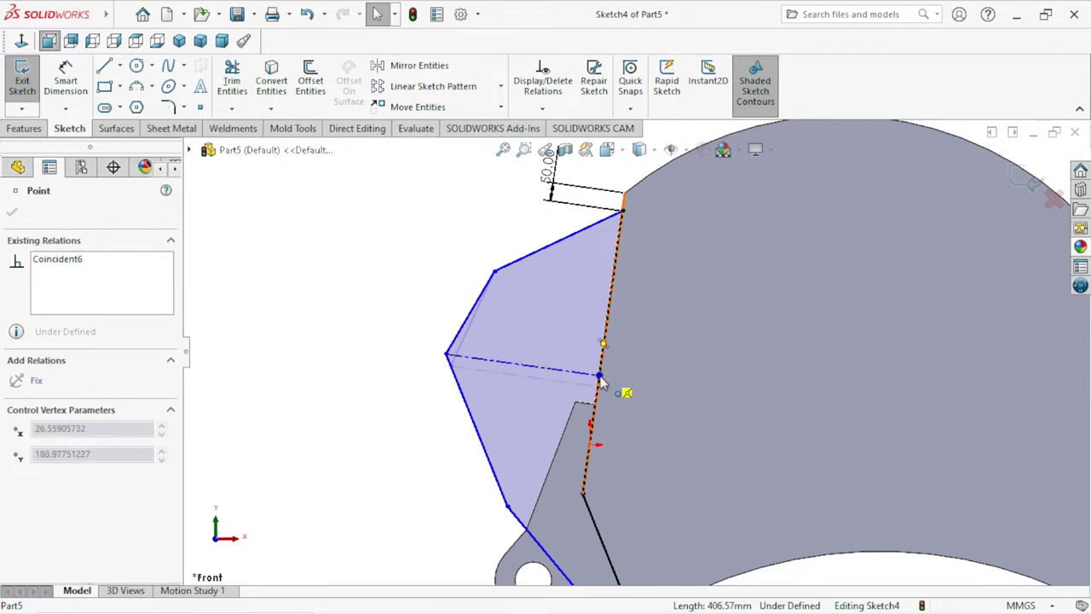
click(270, 407)
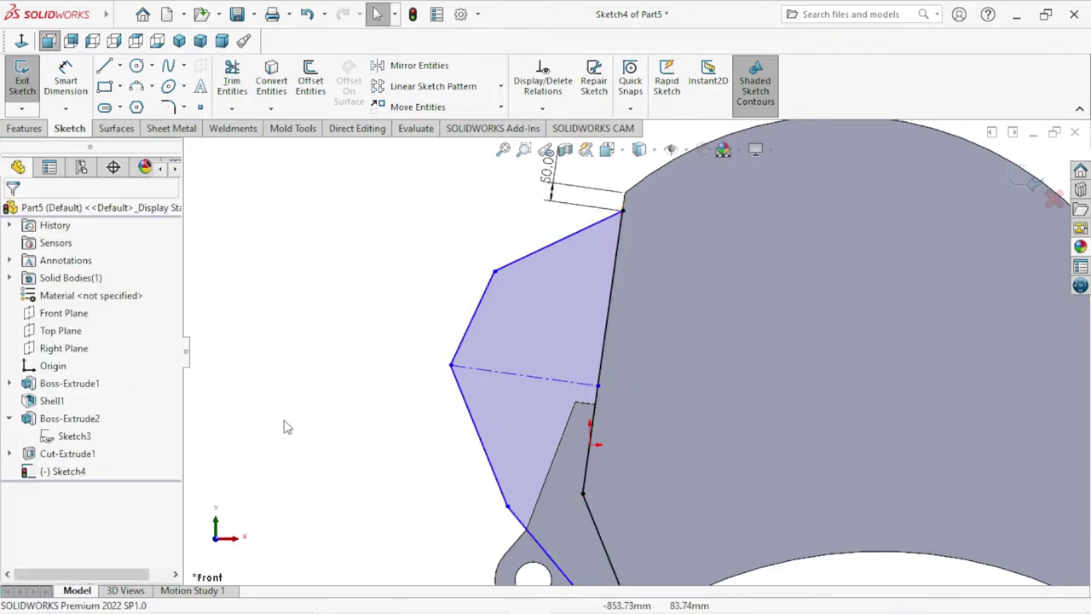
Delete the centerline's conflicting horizontal relation and its perpendicular relation.
click(558, 385)
click(601, 313)
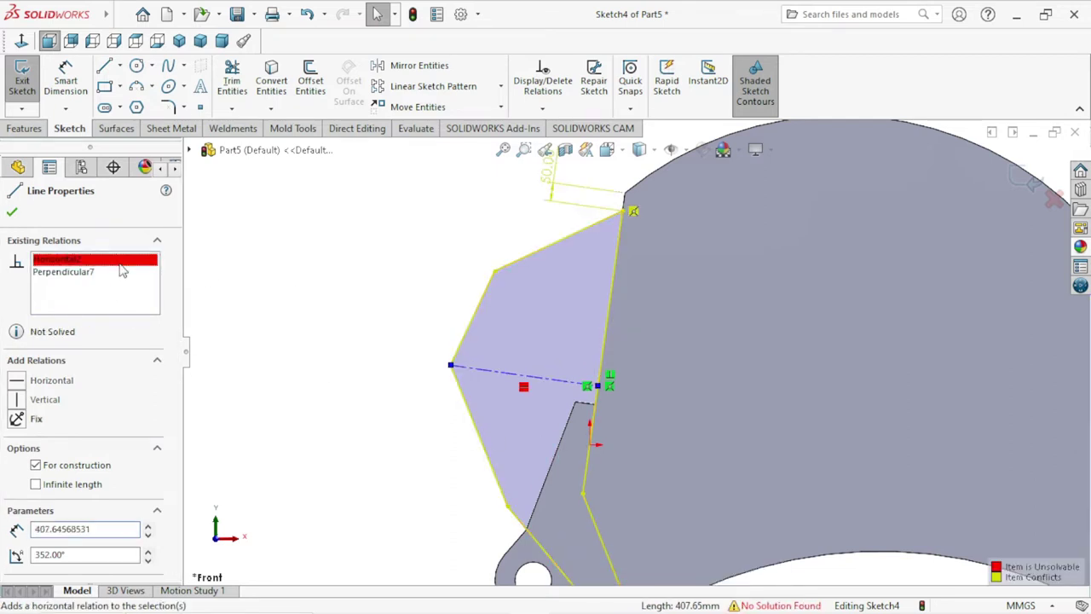
right_click(119, 261)
click(155, 291)
right_click(115, 267)
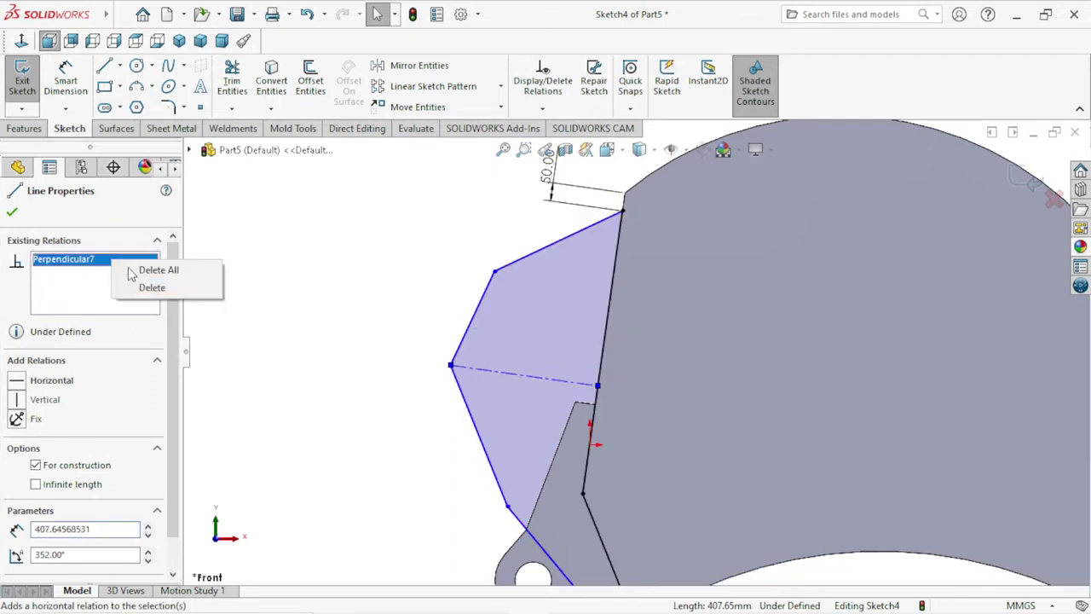
click(155, 287)
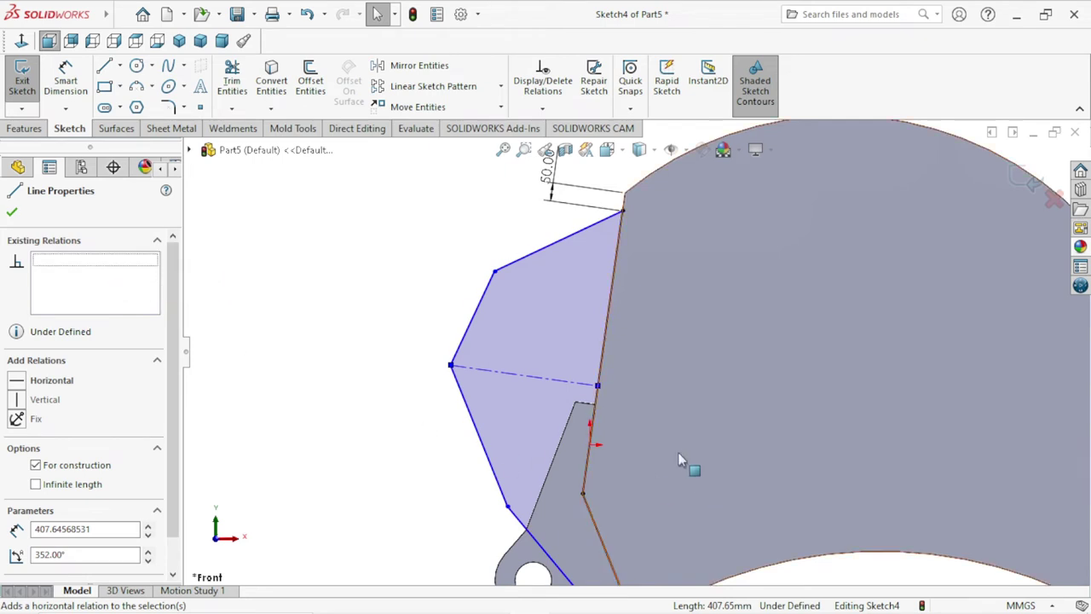
Remove the end point's extra coincident relation and make the construction line horizontal.
click(599, 386)
right_click(612, 390)
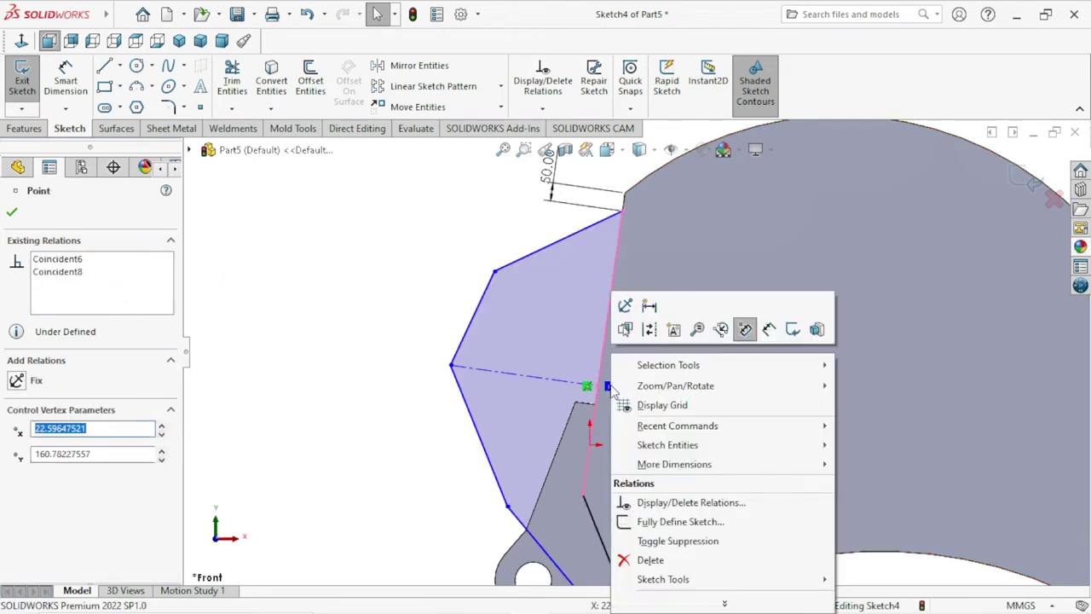
click(648, 557)
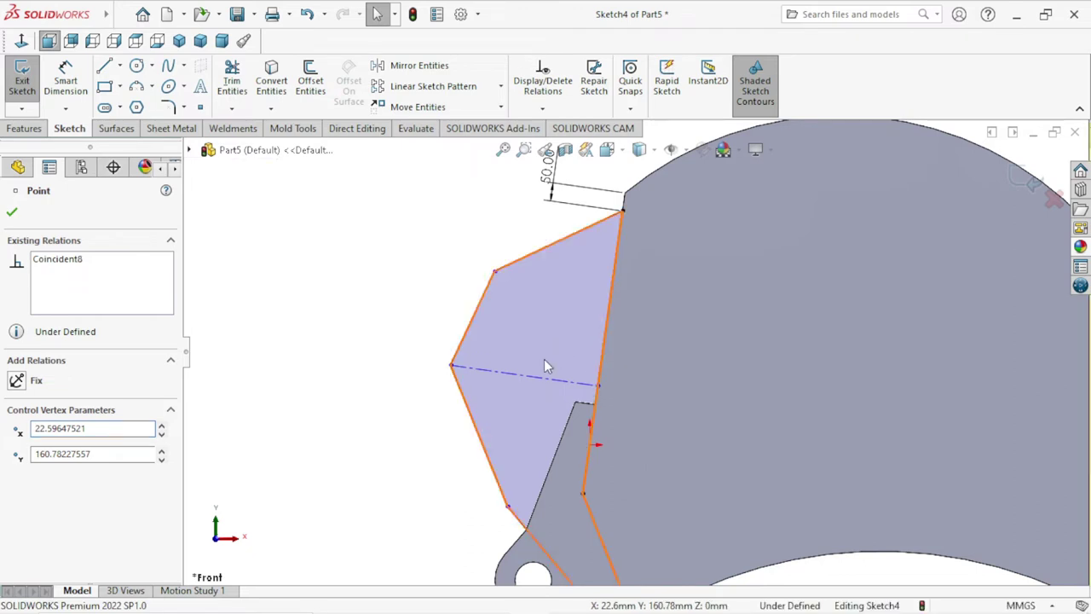
click(603, 349)
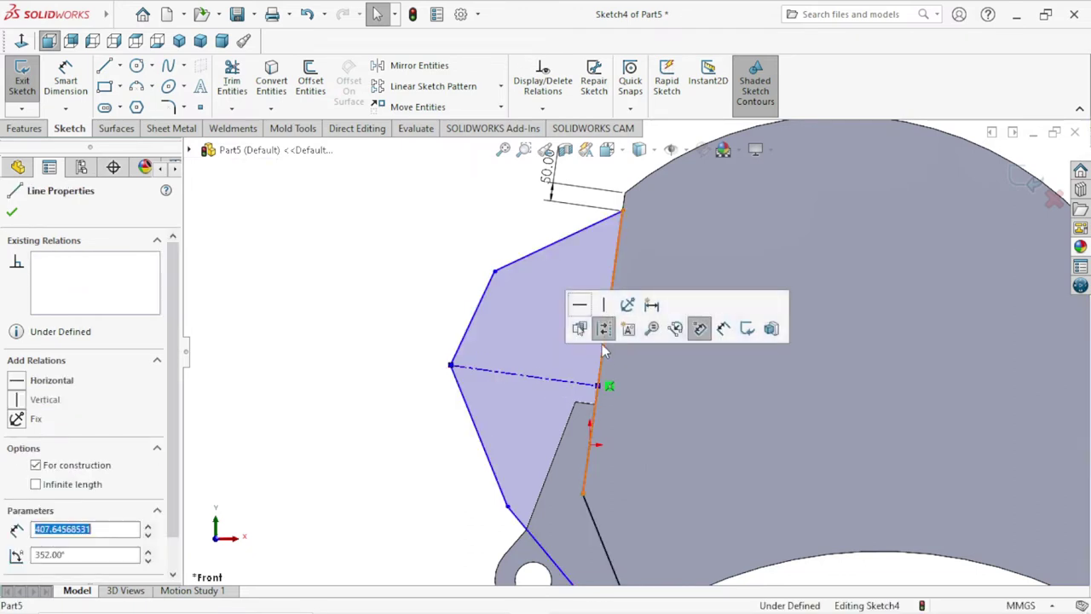
click(579, 304)
click(11, 214)
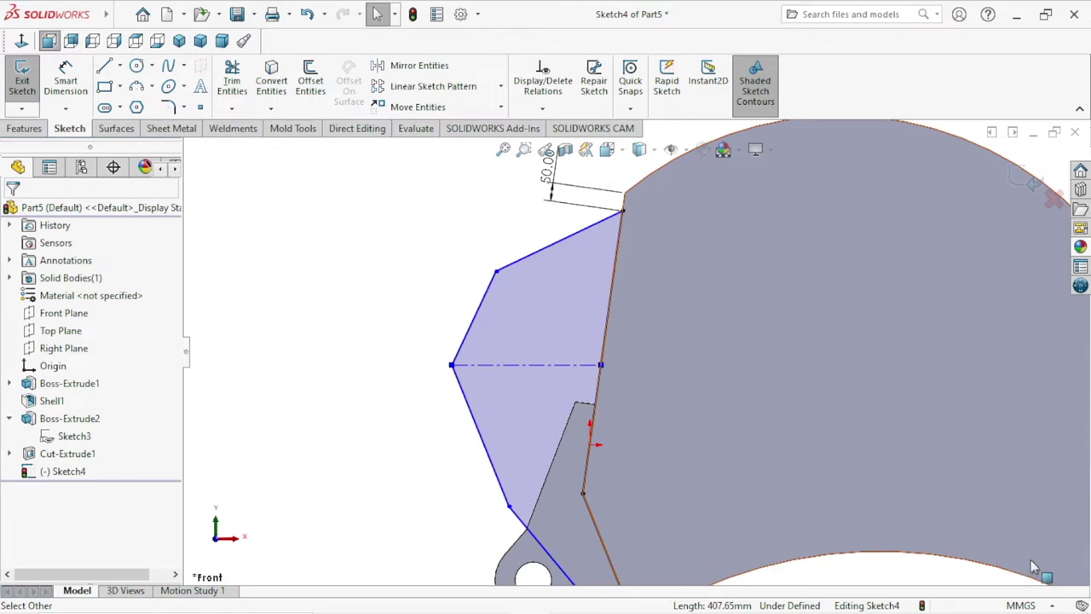
Dimension 345 mm from the profile's top corner to the construction line's end on the bucket edge.
key(d)
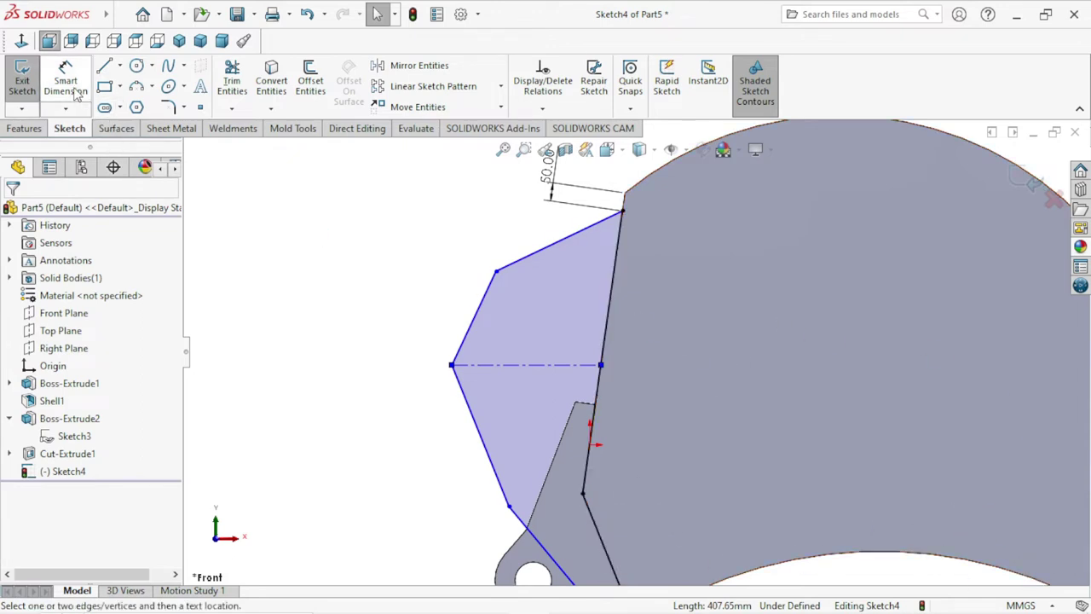
click(617, 295)
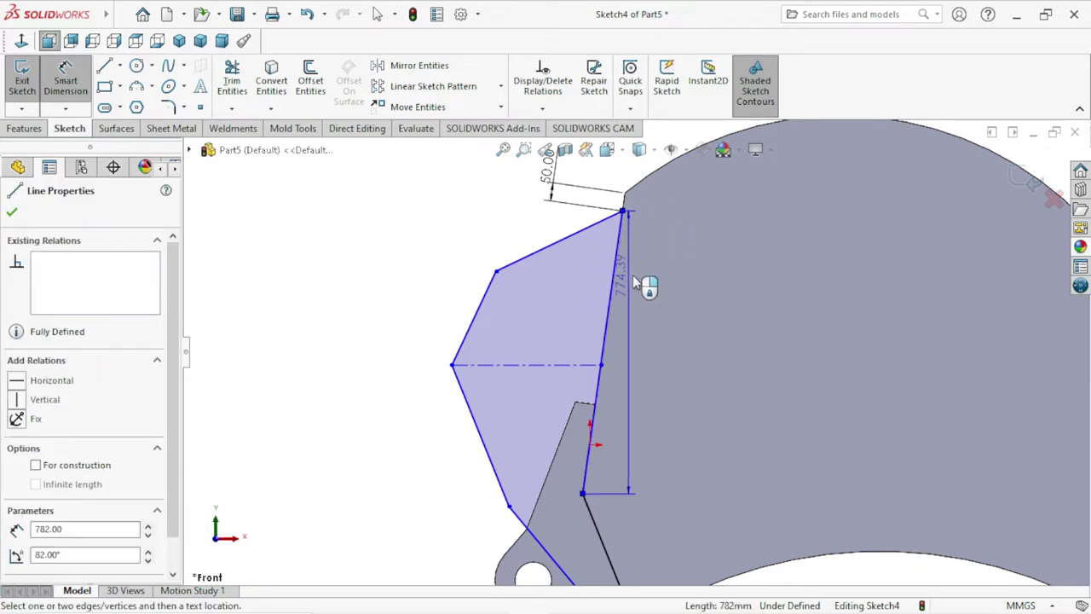
key(Escape)
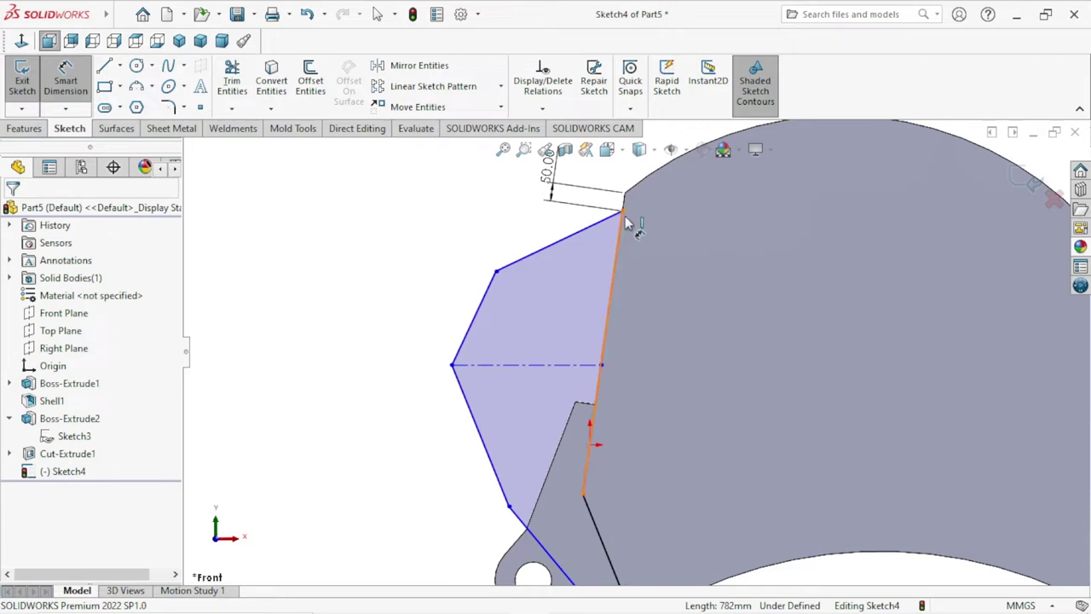
click(623, 212)
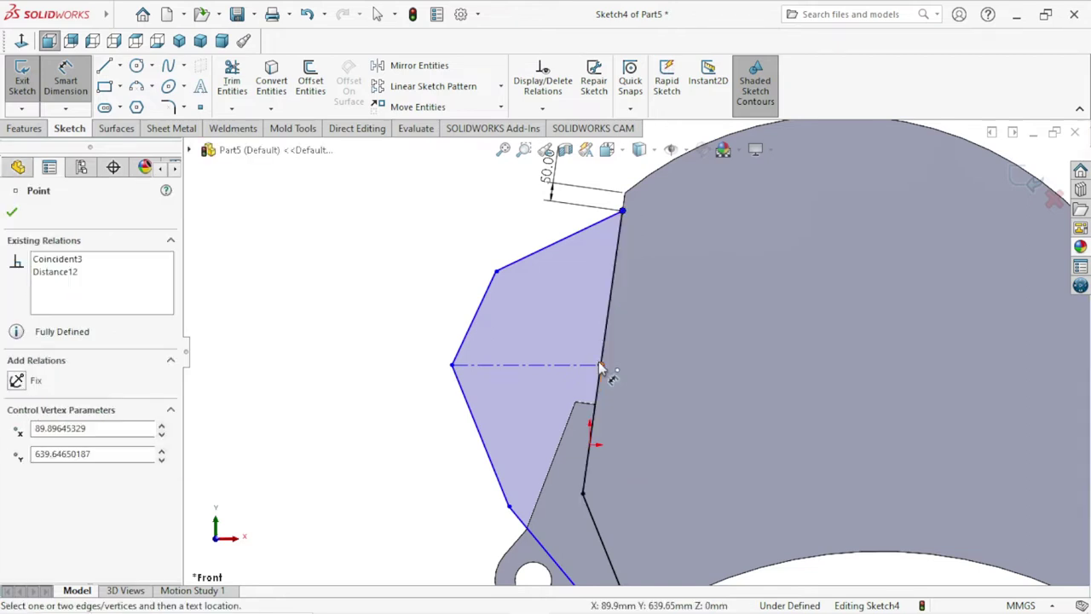
click(602, 366)
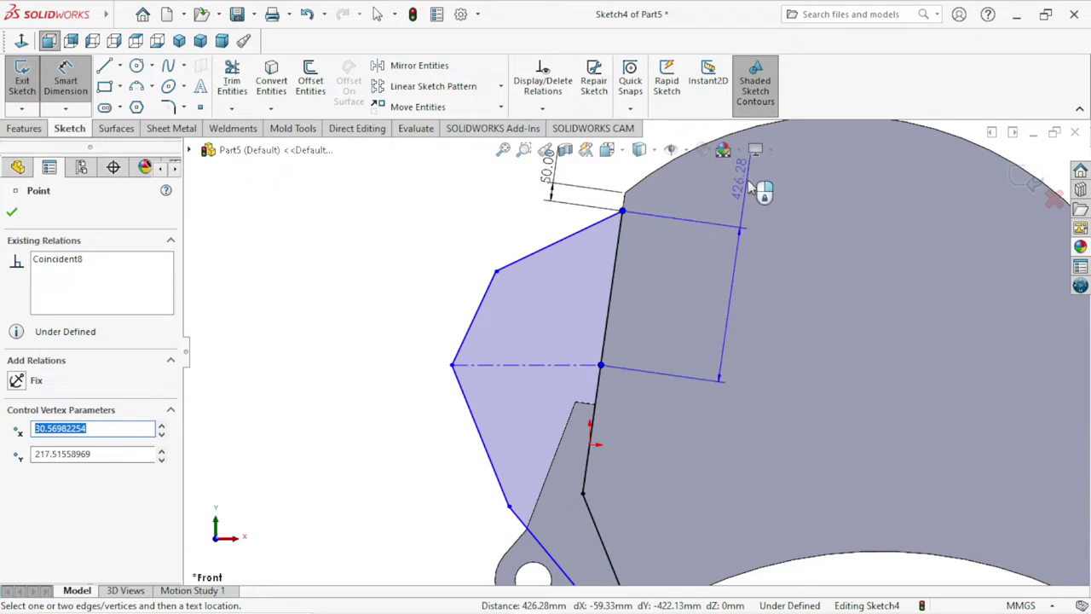
click(742, 195)
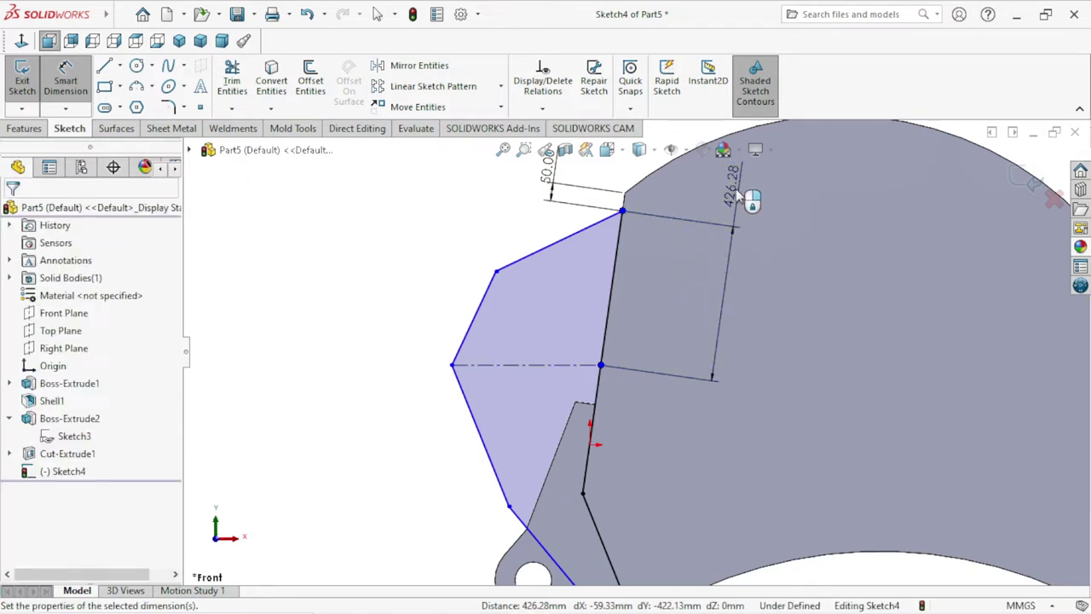
text(345)
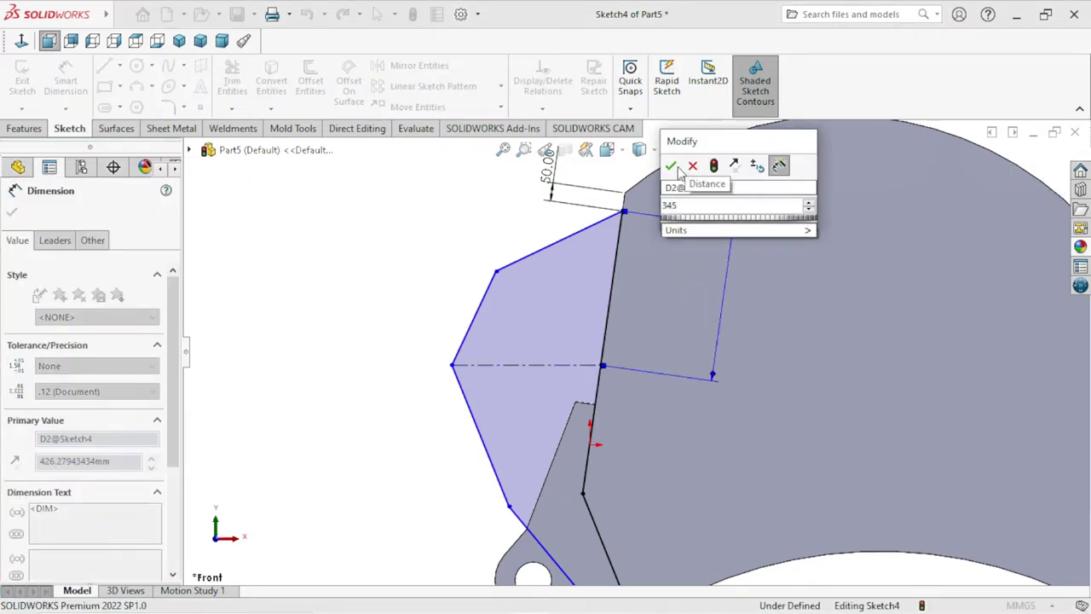
click(672, 166)
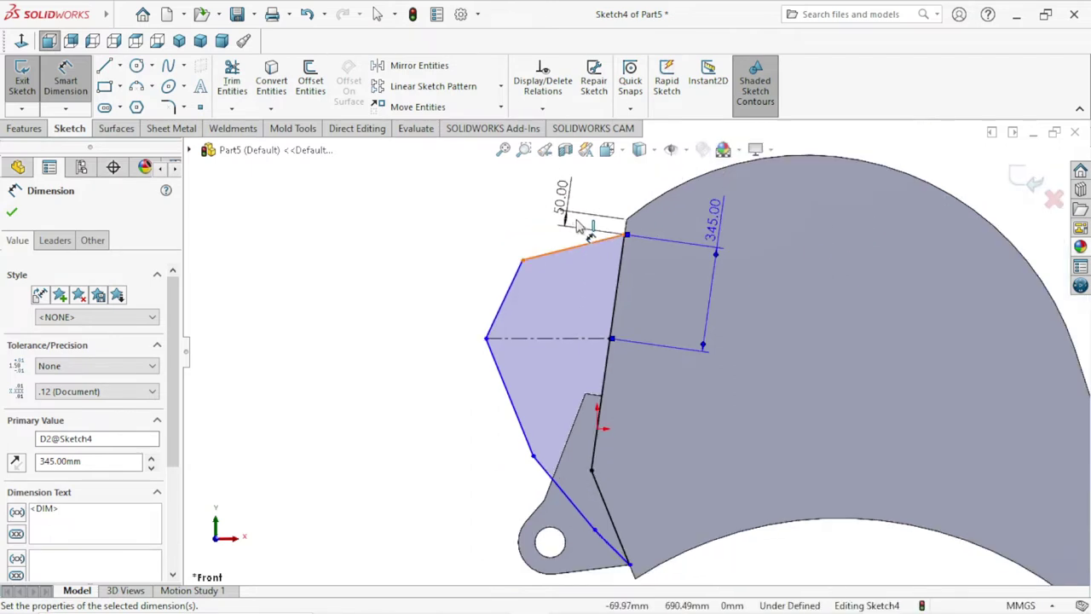
Set the upper sloped edge's length to 278 mm.
key(z)
scroll(670, 220, down, 2)
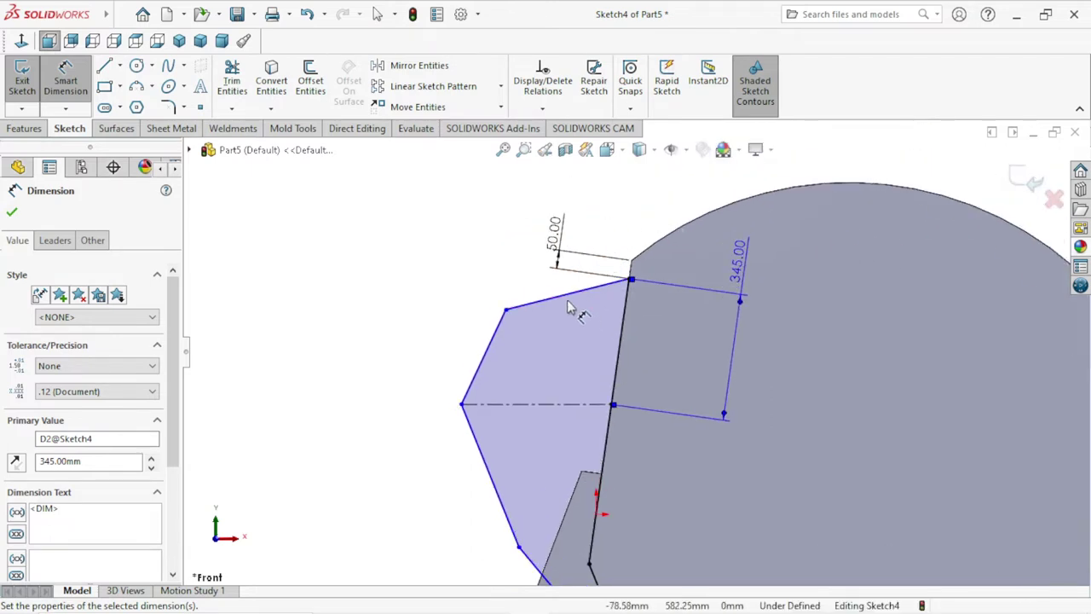
click(564, 300)
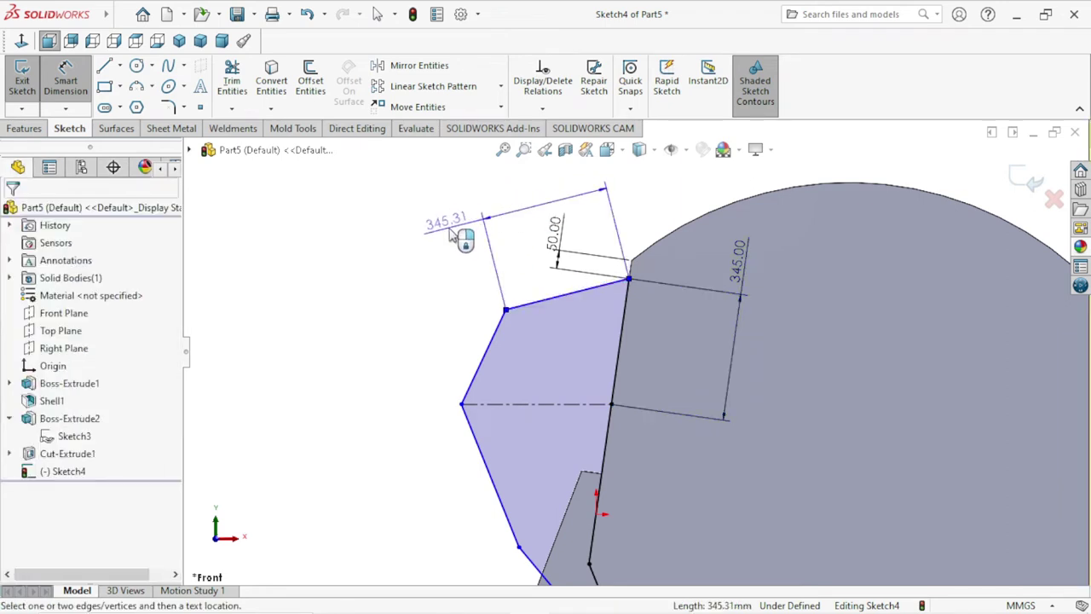
click(456, 232)
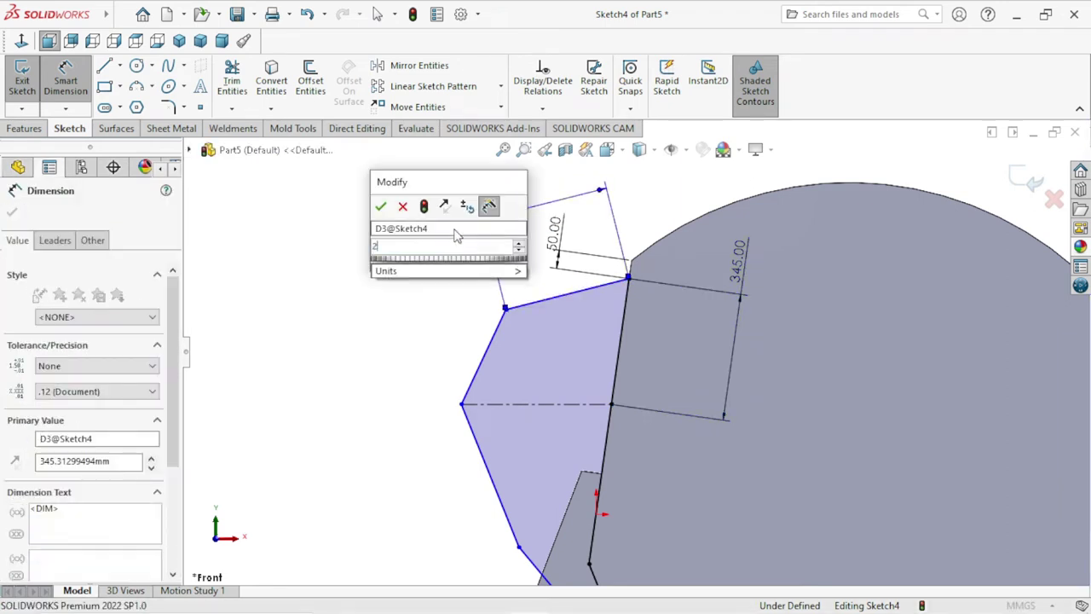
text(278)
click(381, 206)
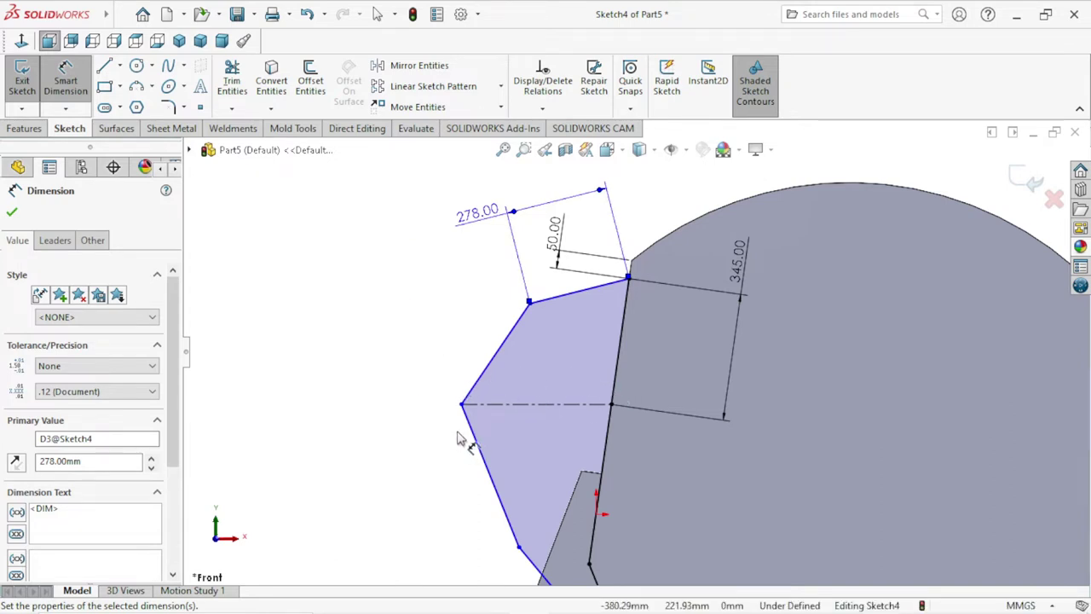
Set the next sloped edge to 200 mm and move the 278 dimension clear of it.
click(506, 343)
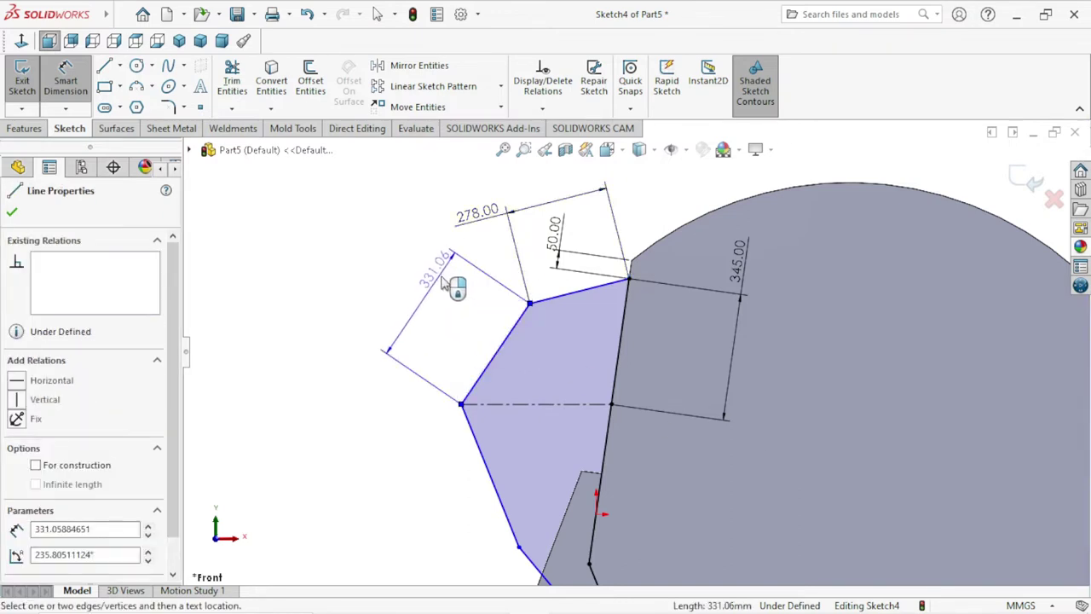
click(444, 283)
double_click(445, 281)
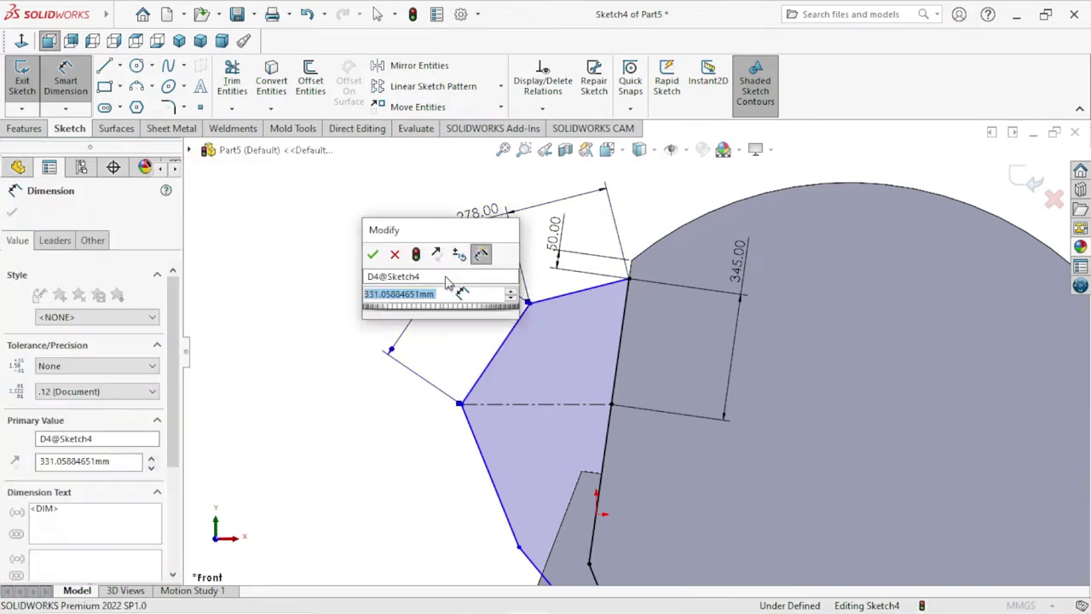
text(200)
key(Return)
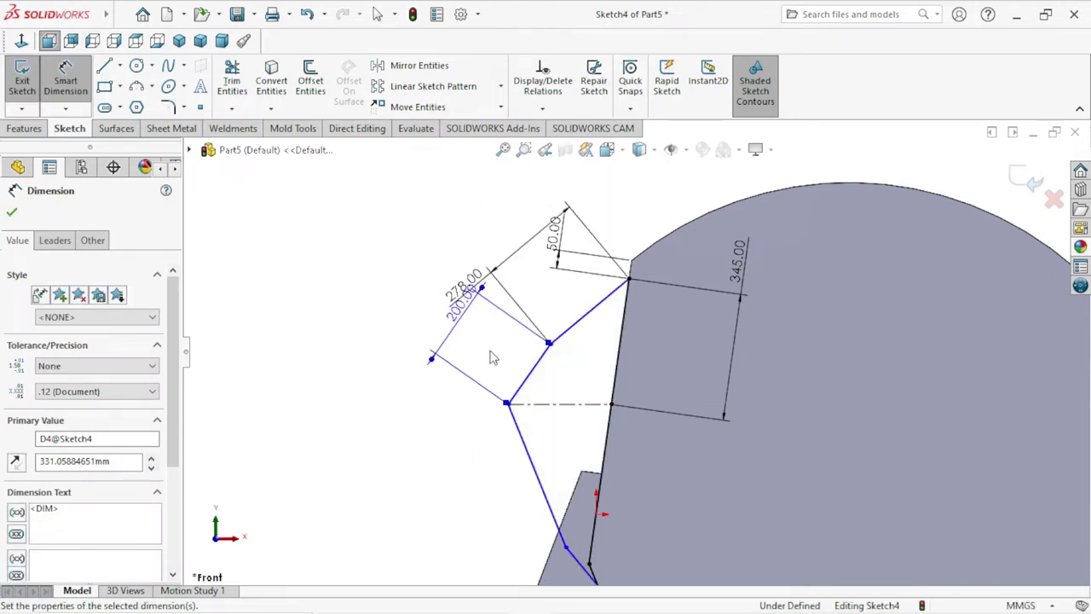
scroll(597, 375, down, 1)
scroll(644, 368, down, 1)
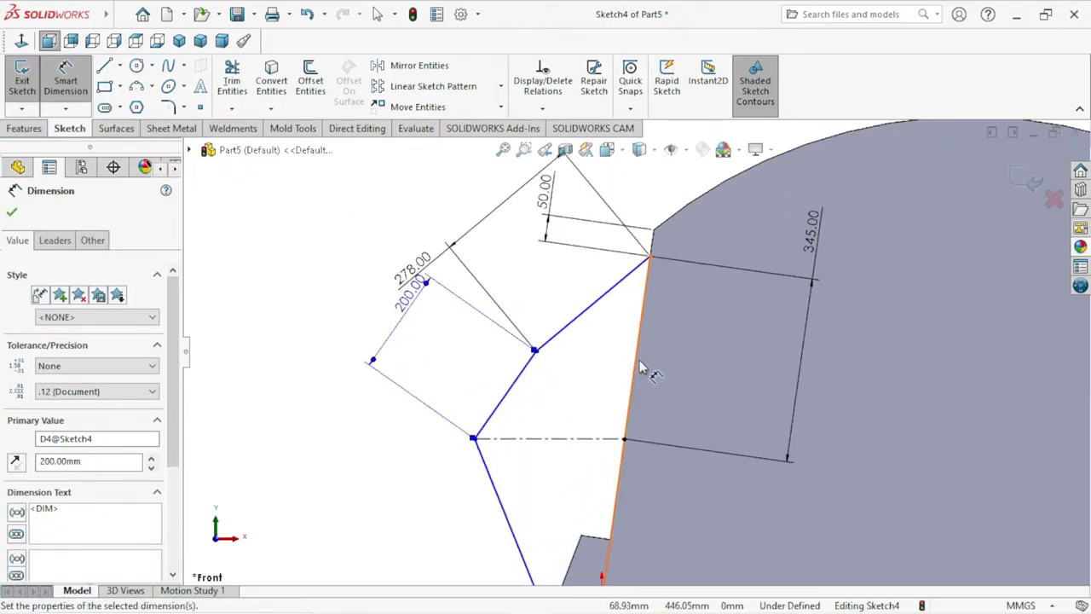
scroll(594, 371, down, 1)
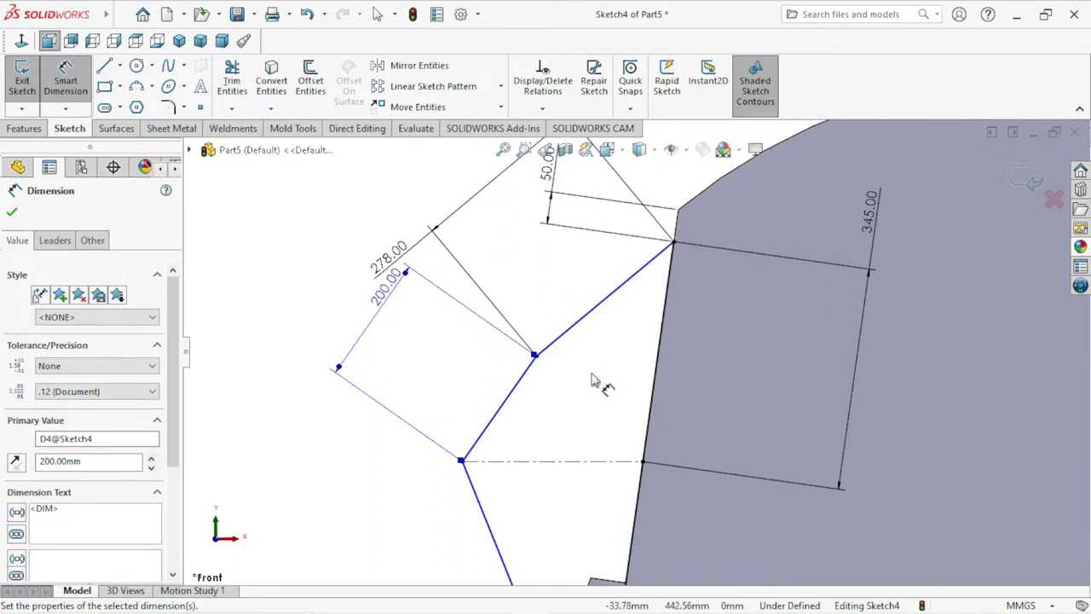
scroll(583, 367, up, 1)
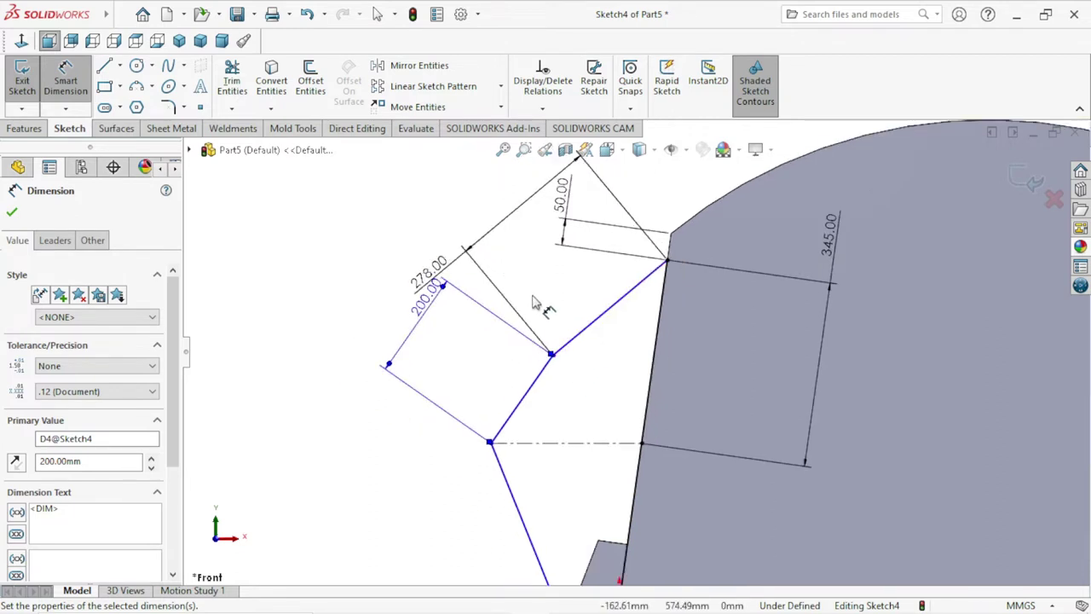
scroll(520, 298, up, 1)
drag(503, 294, 564, 232)
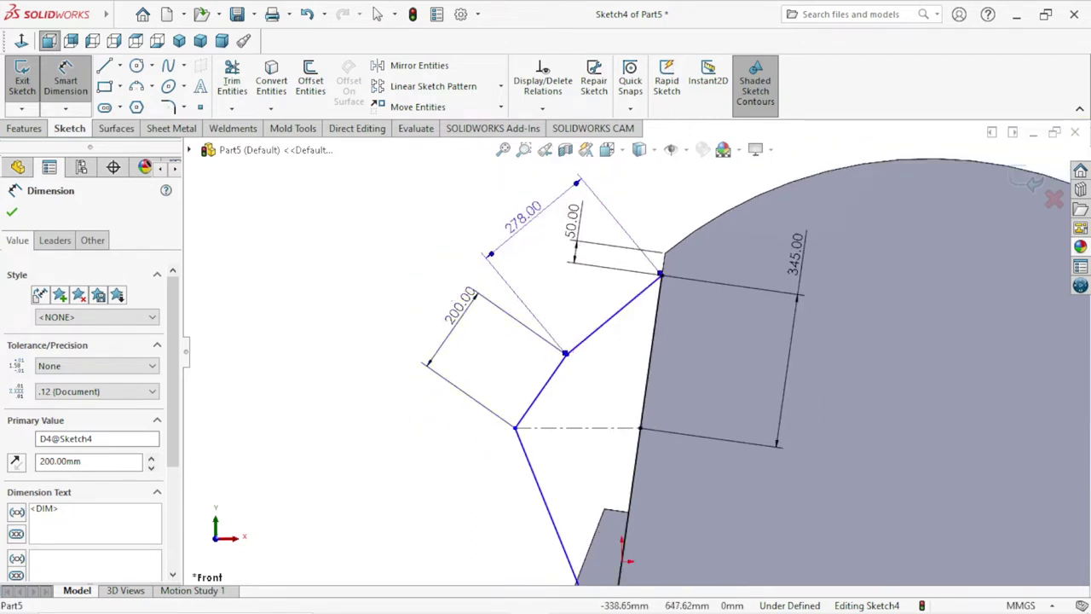
scroll(635, 386, down, 1)
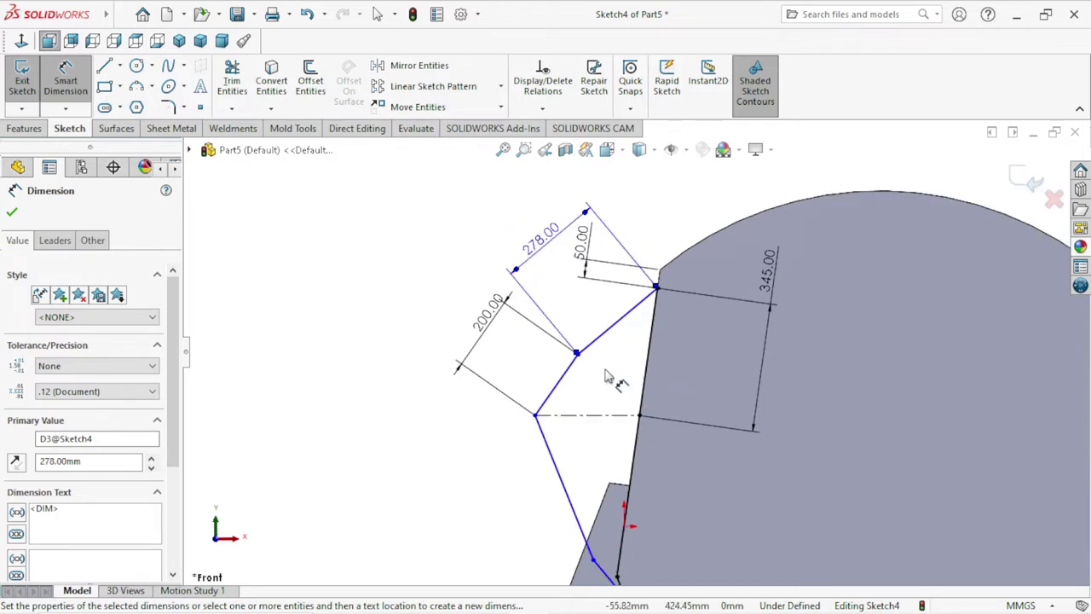
scroll(608, 375, up, 1)
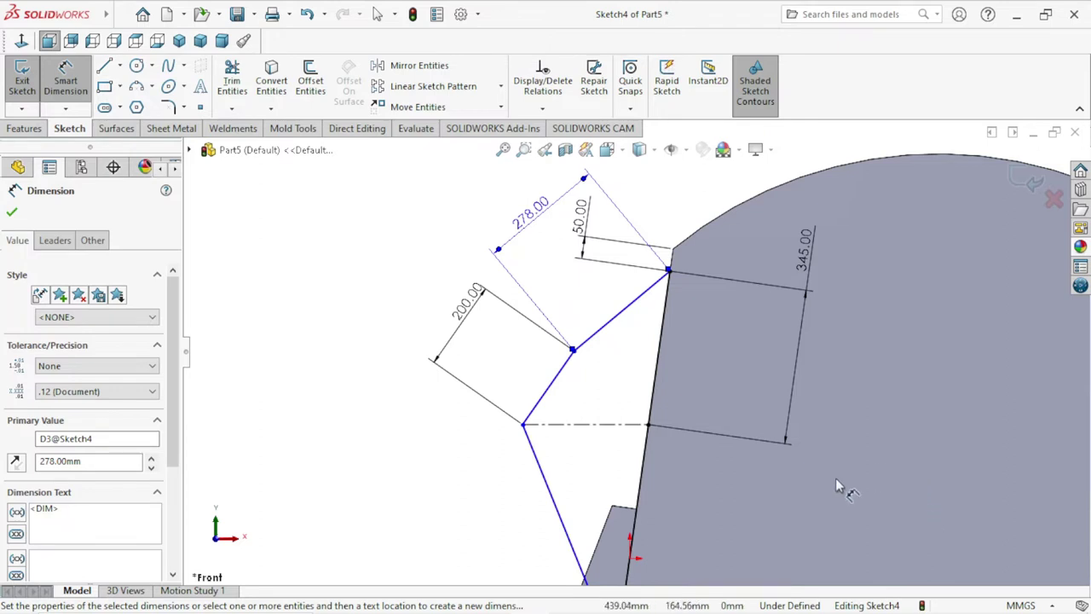
Dimension the profile's left vertex 245 mm from the bucket edge along the construction line.
click(525, 425)
click(645, 464)
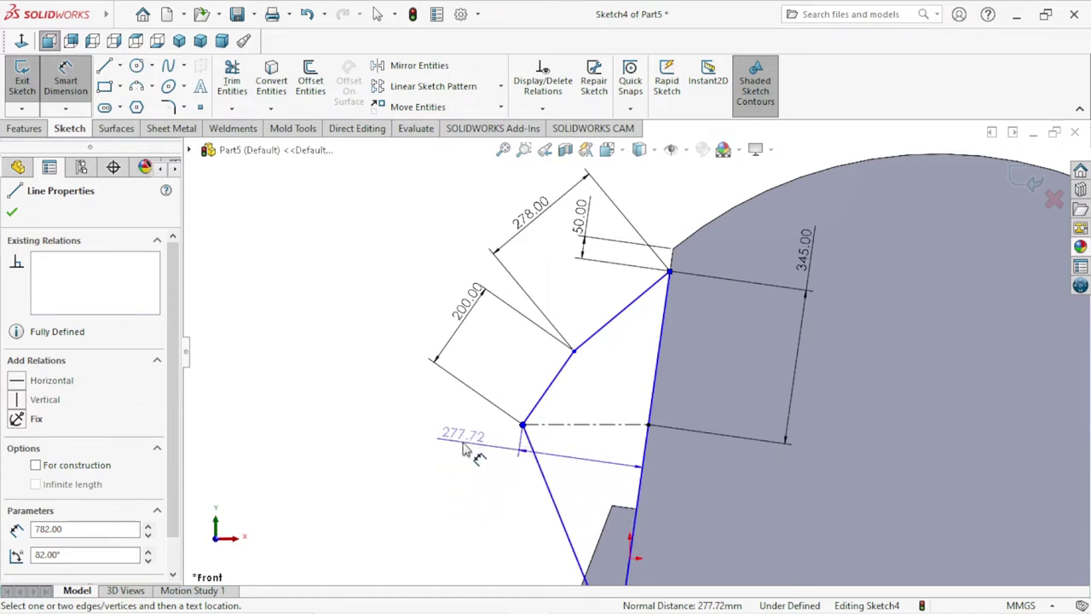
click(466, 458)
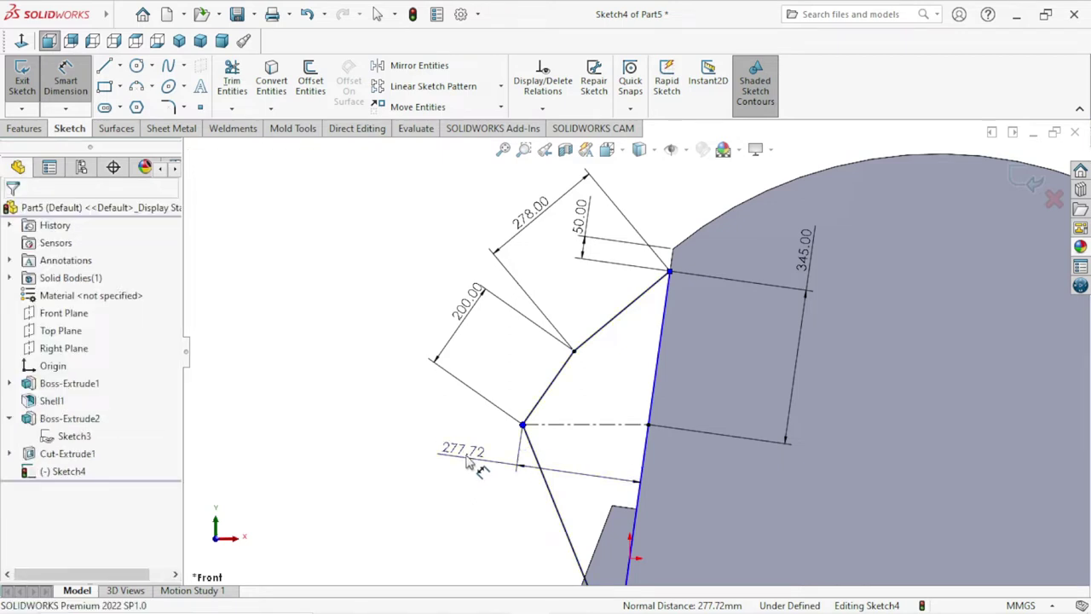
text(245)
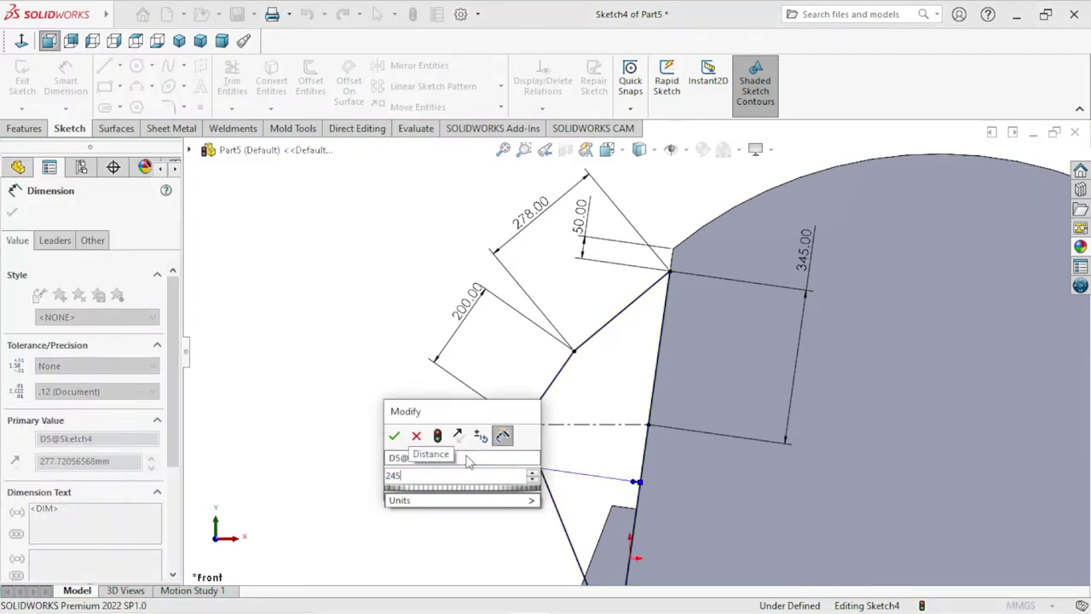
click(397, 442)
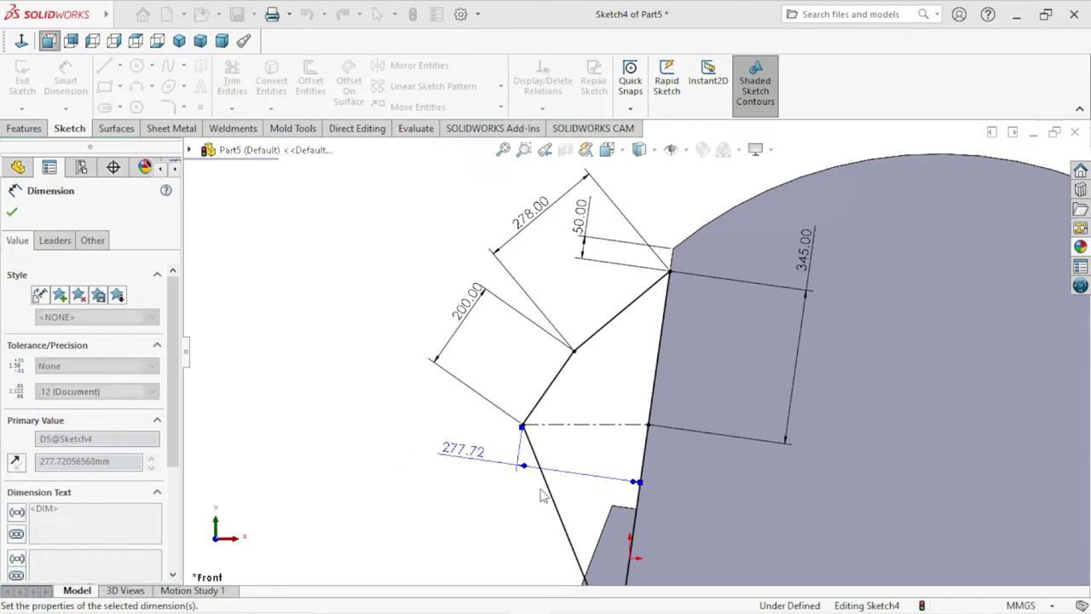
scroll(570, 494, up, 1)
scroll(697, 466, up, 2)
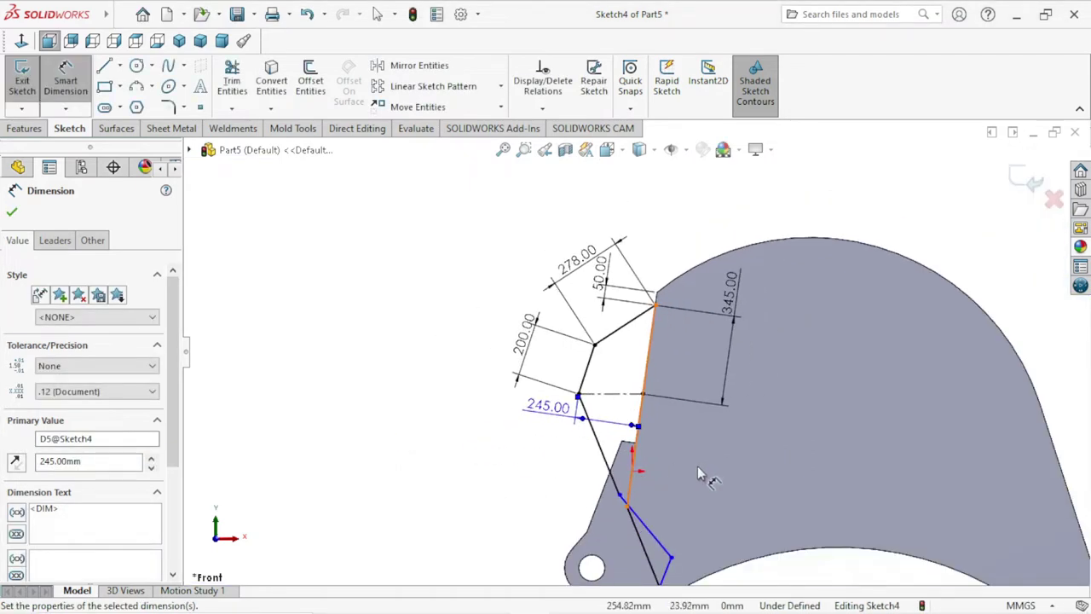
scroll(698, 466, down, 4)
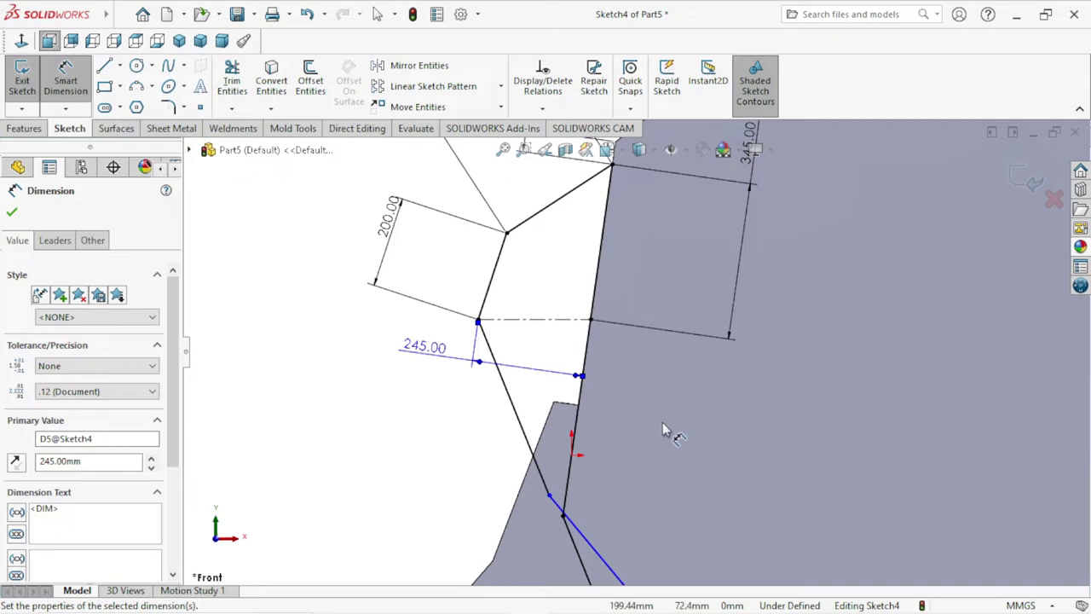
scroll(601, 401, up, 3)
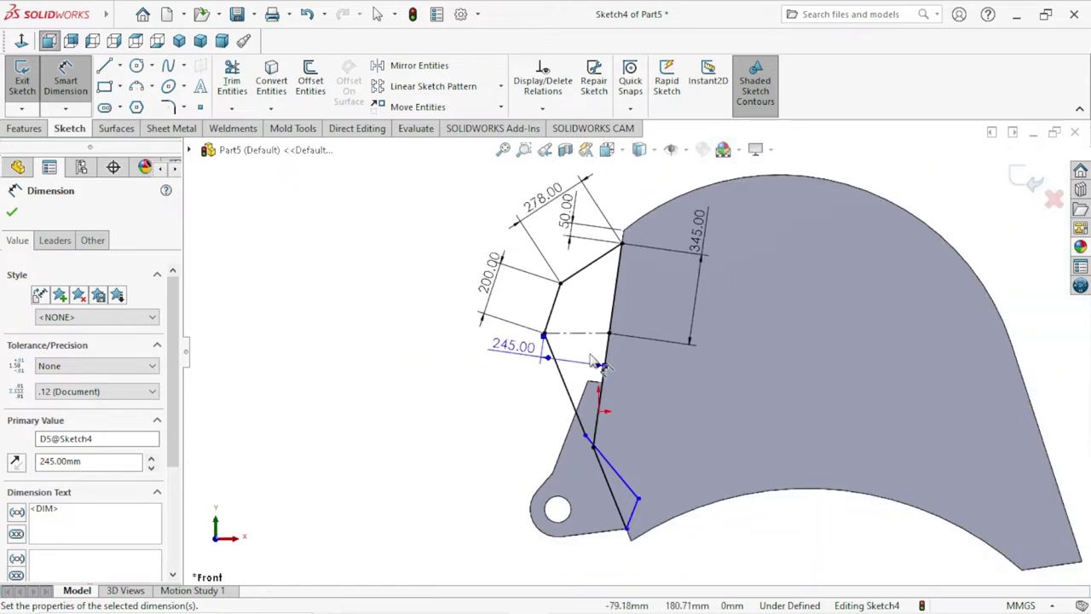
scroll(669, 292, down, 1)
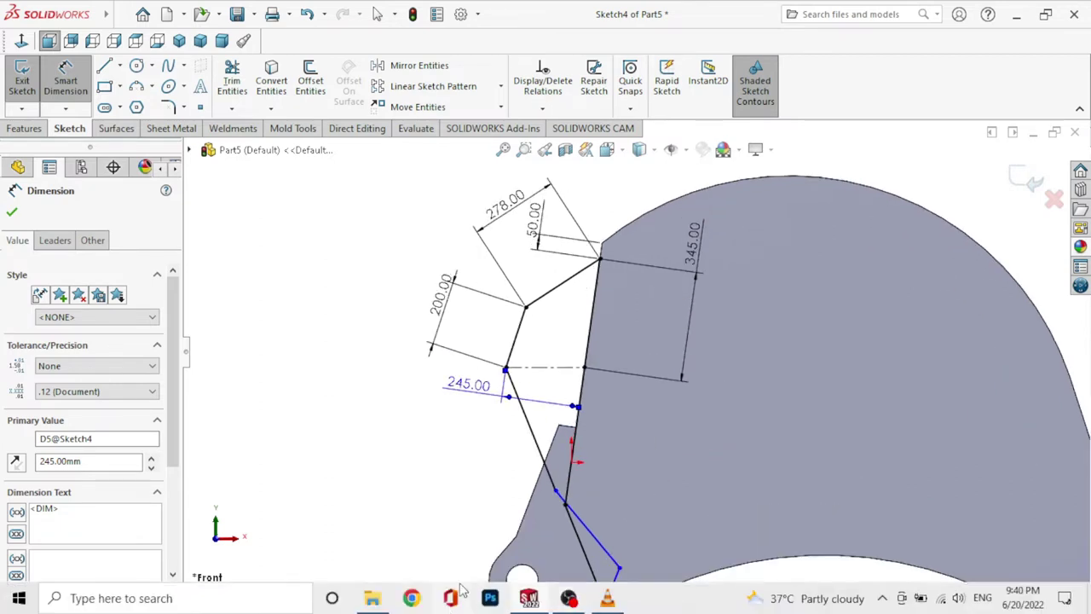
Dimension the slanted lower leg to 652 mm.
click(474, 475)
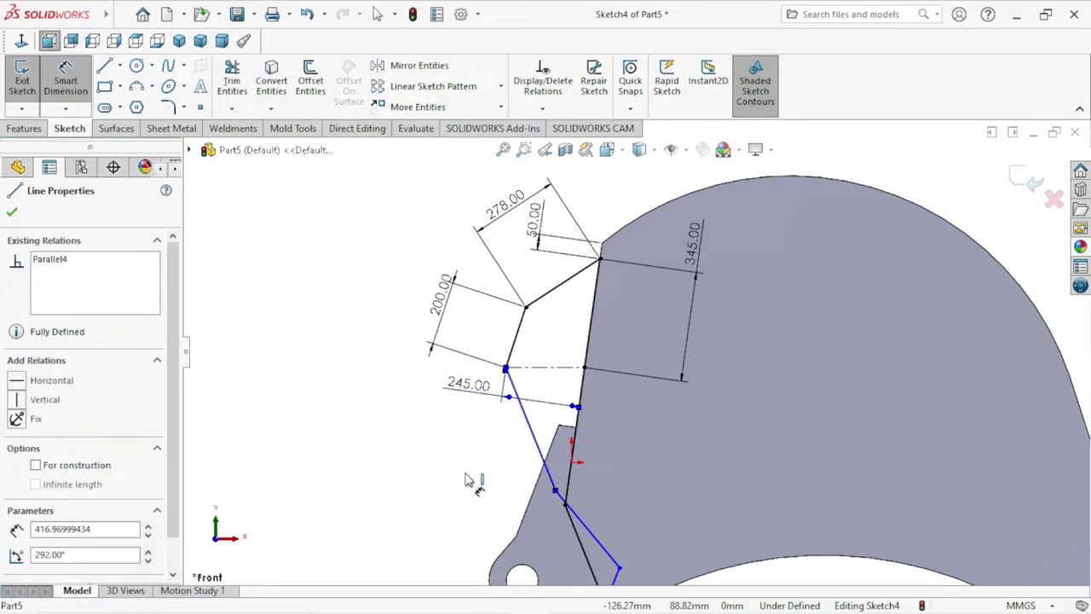
click(437, 506)
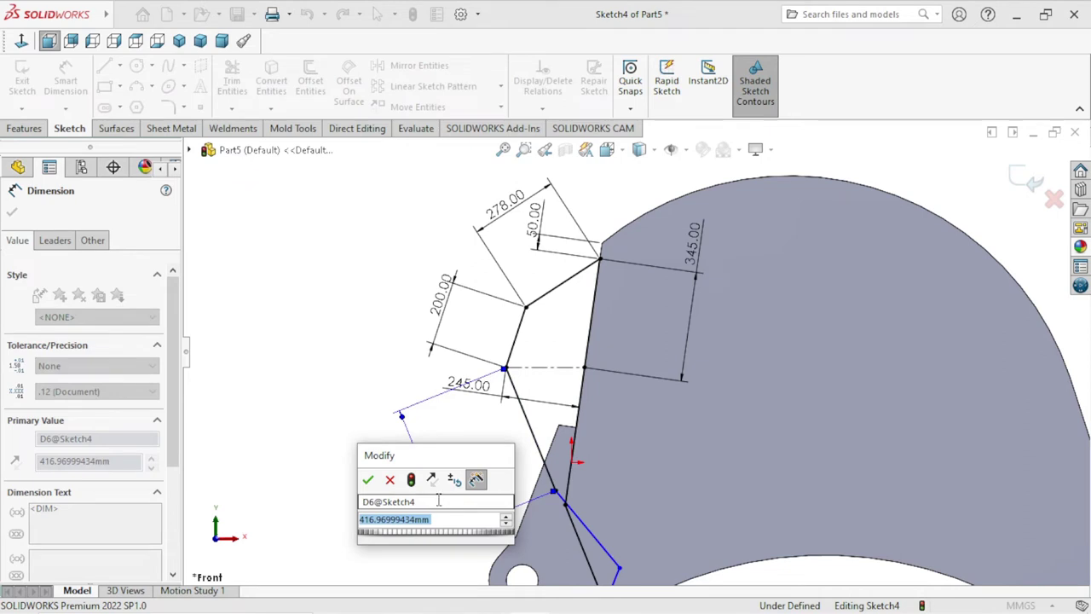
text(4)
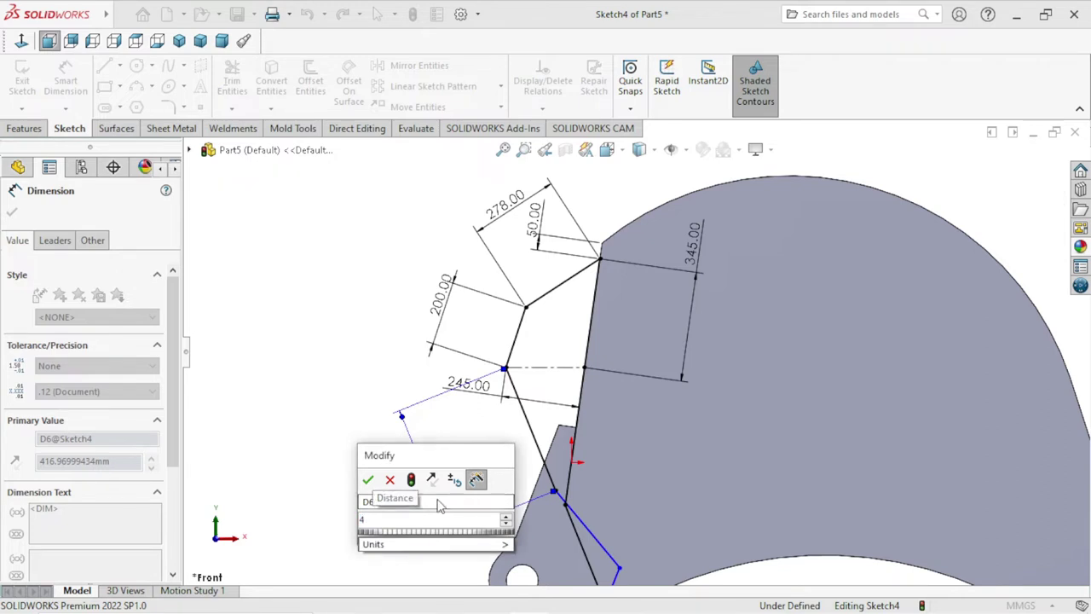
key(BackSpace)
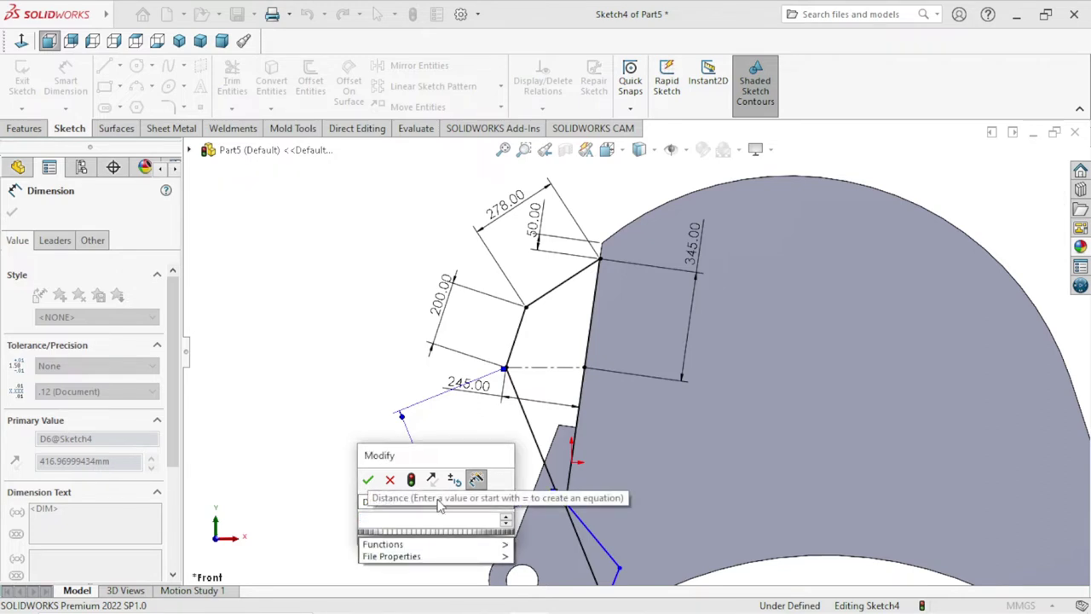
text(652)
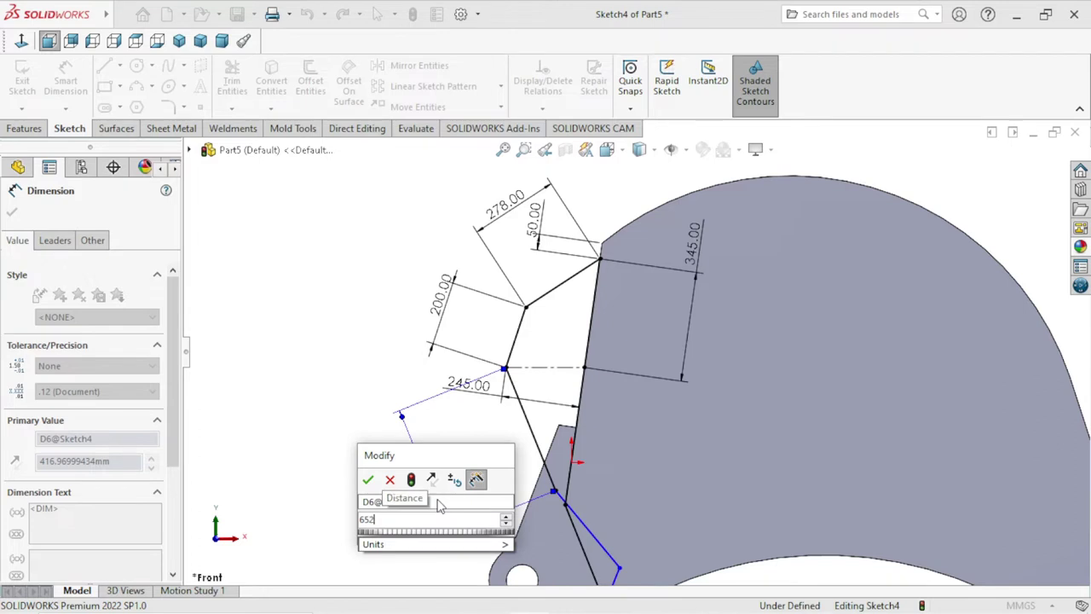
click(368, 479)
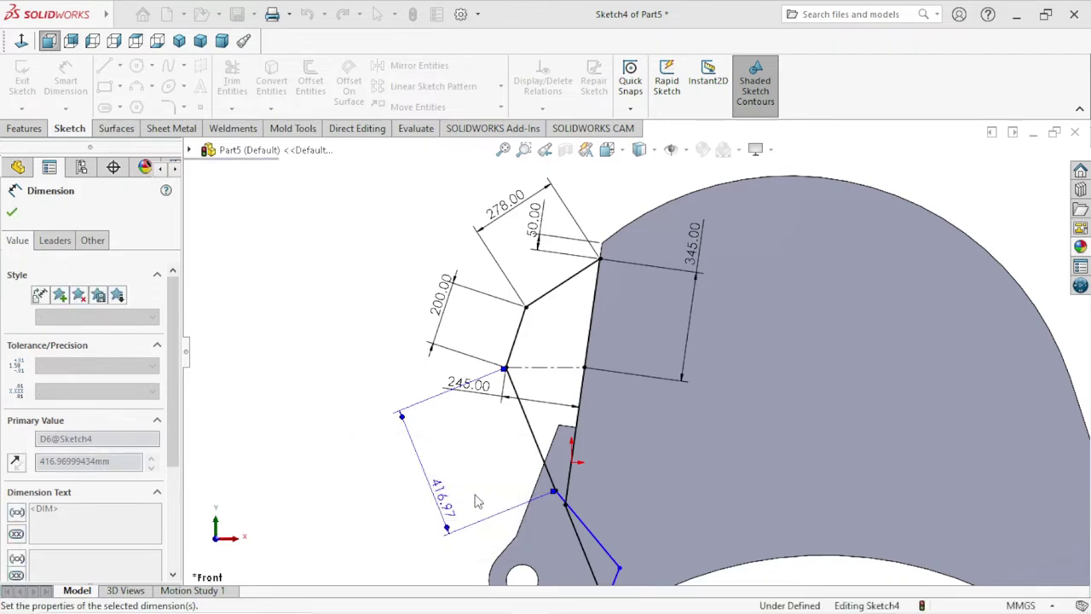
scroll(585, 504, up, 3)
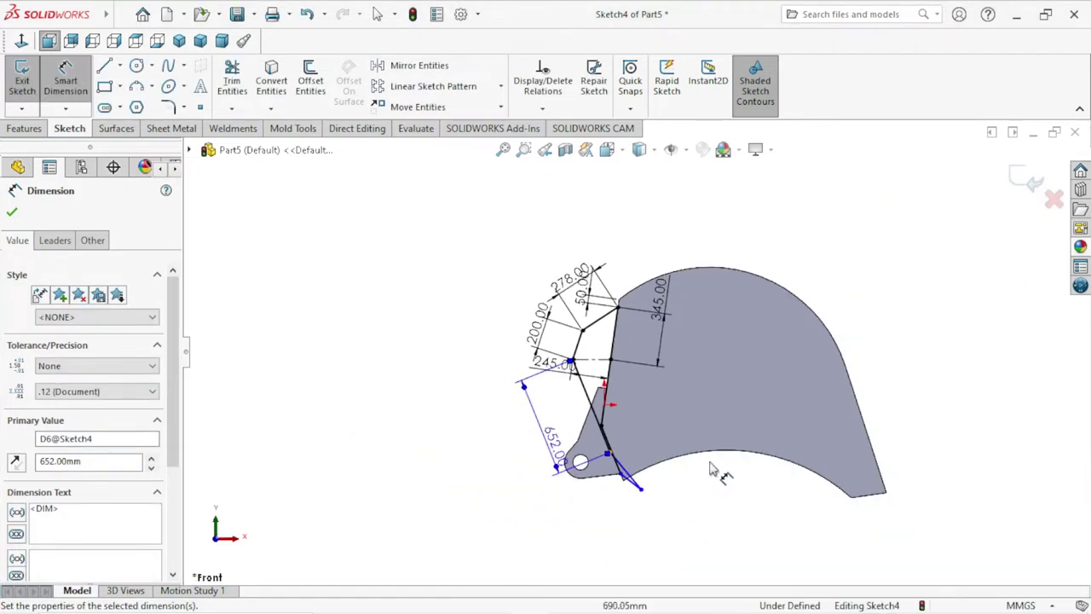
scroll(719, 470, down, 2)
scroll(624, 492, down, 2)
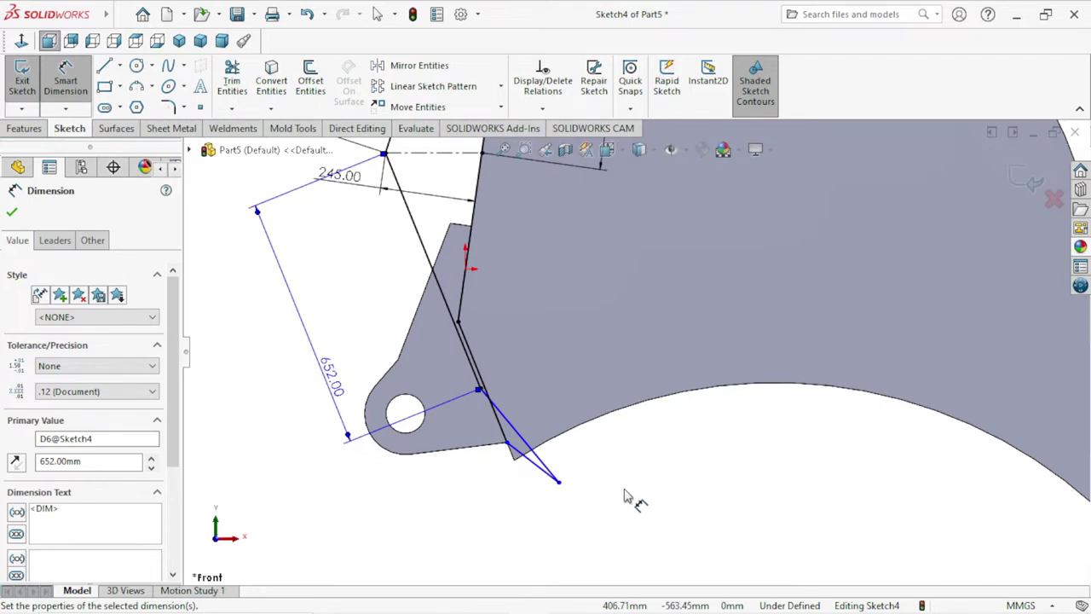
Exit Smart Dimension and drag the tip's endpoint up toward the lug.
click(12, 213)
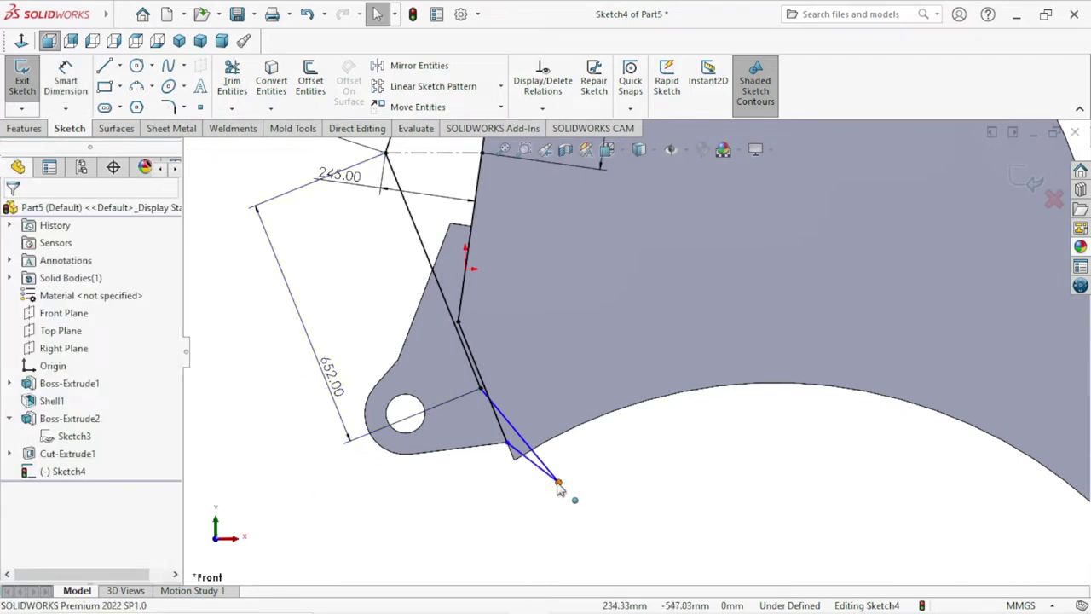
mouse_move(559, 483)
mouse_down()
mouse_move(490, 420)
mouse_move(491, 436)
mouse_up()
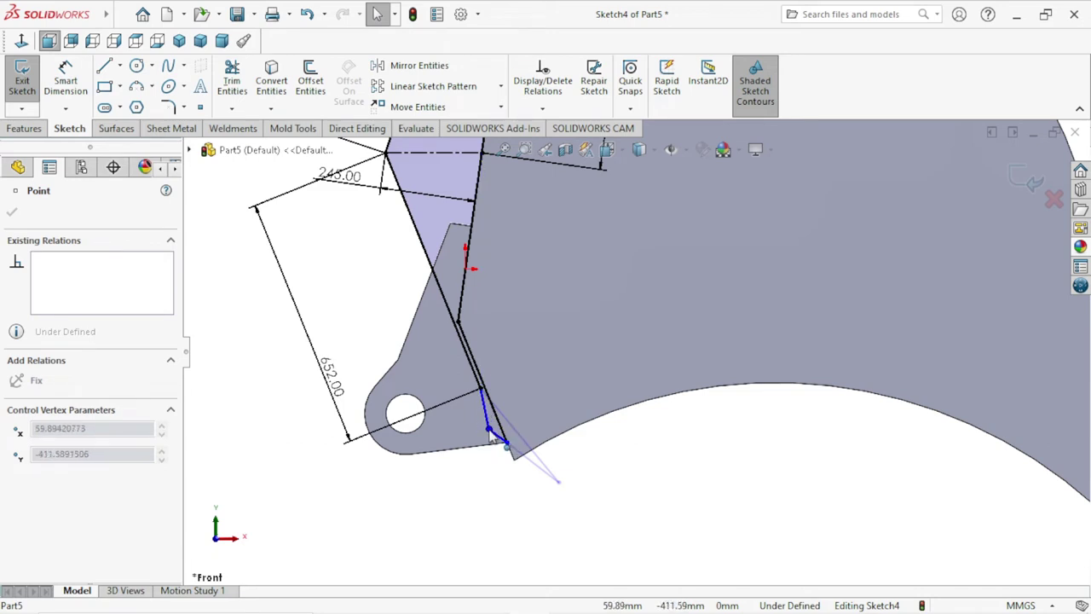
drag(493, 438, 495, 440)
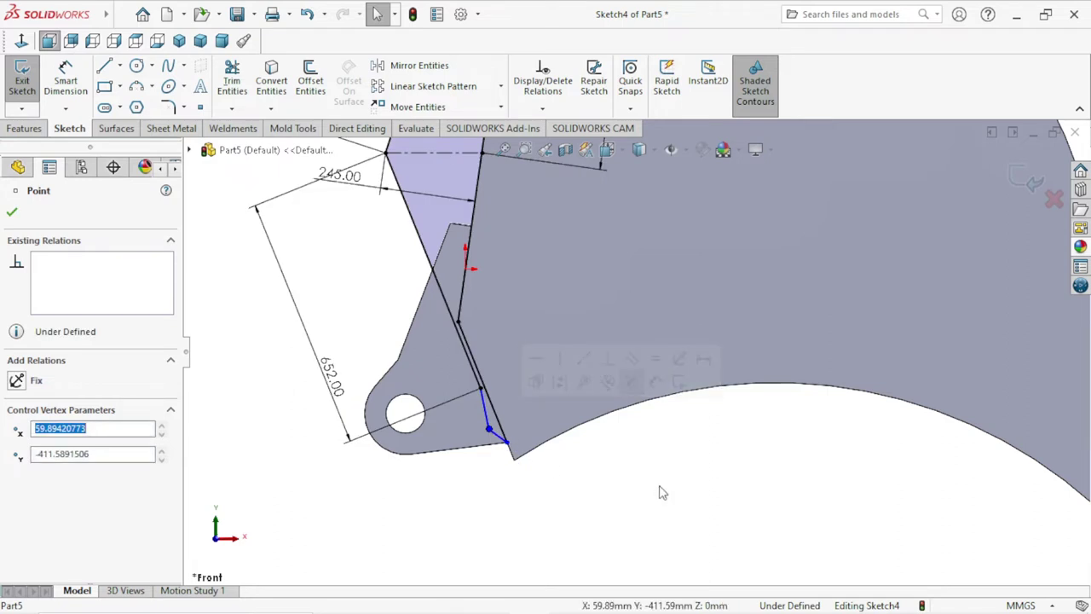
click(660, 490)
click(480, 391)
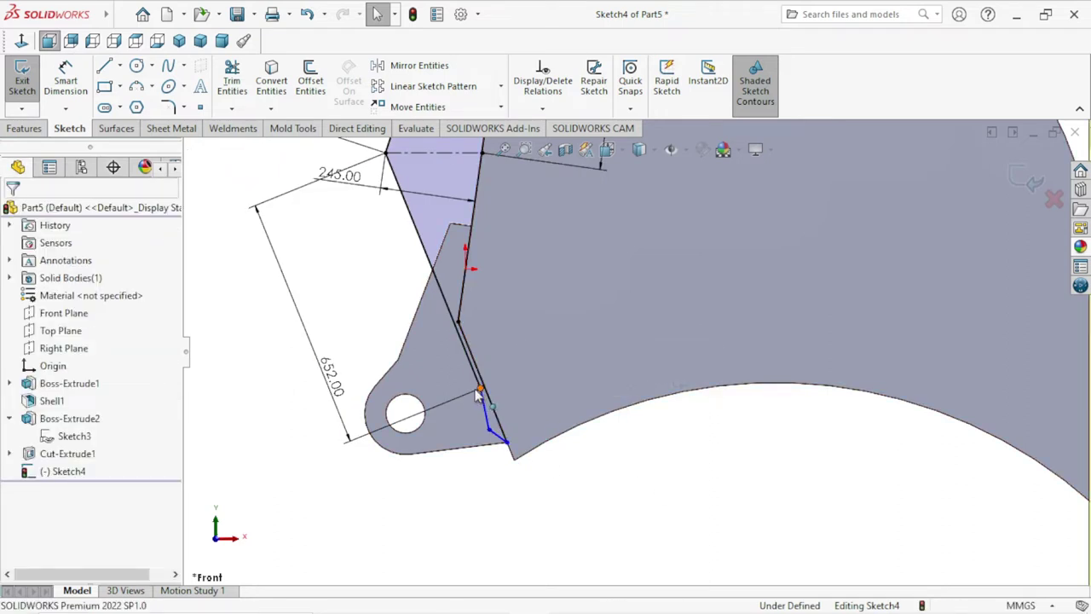
click(568, 462)
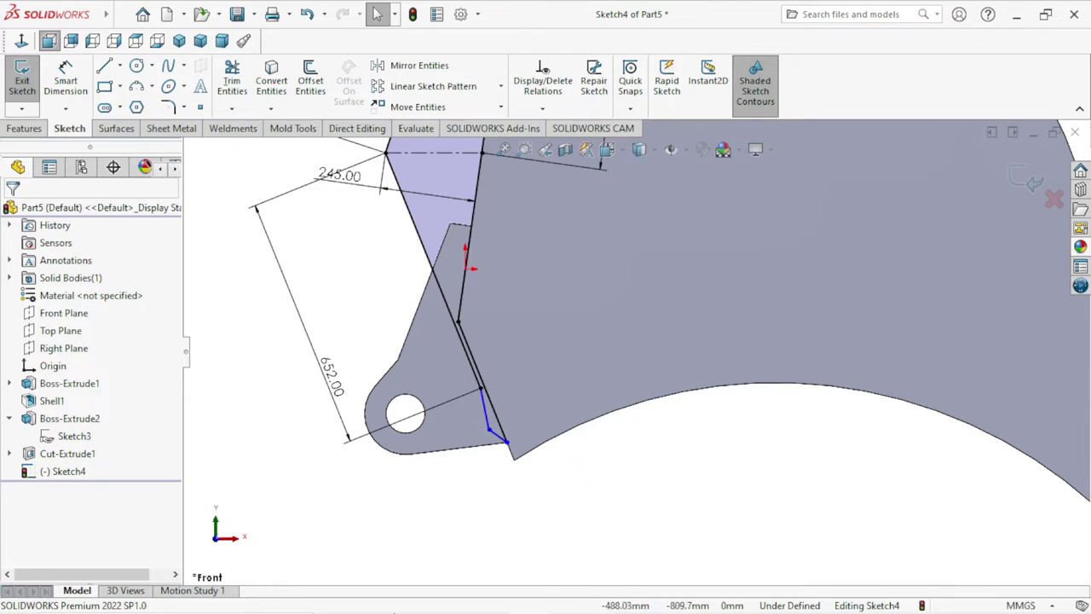
Change the 652 mm lower leg dimension to 415 mm.
click(334, 385)
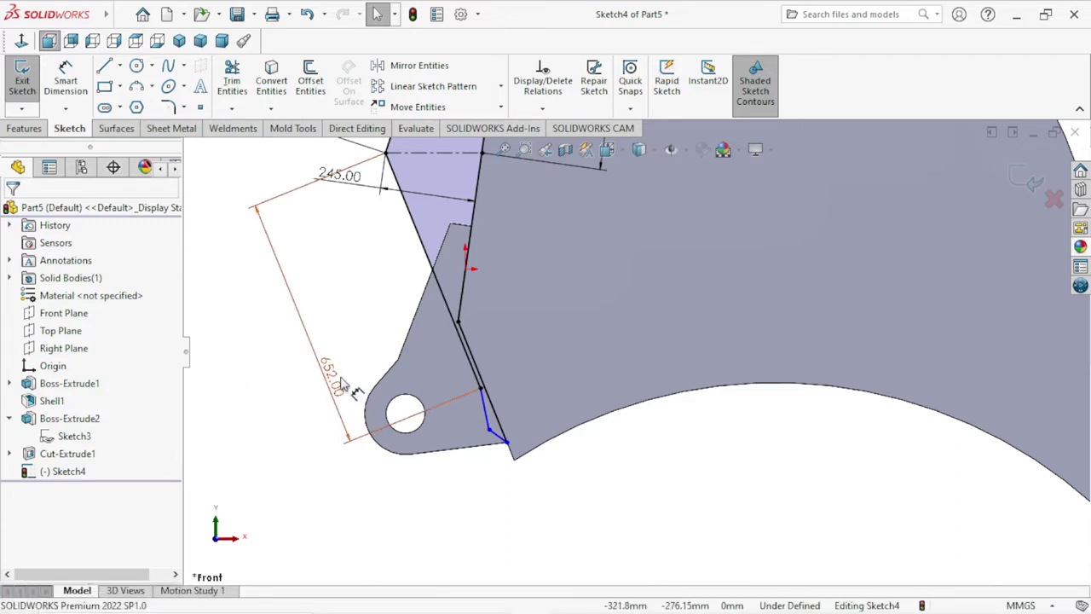
double_click(333, 371)
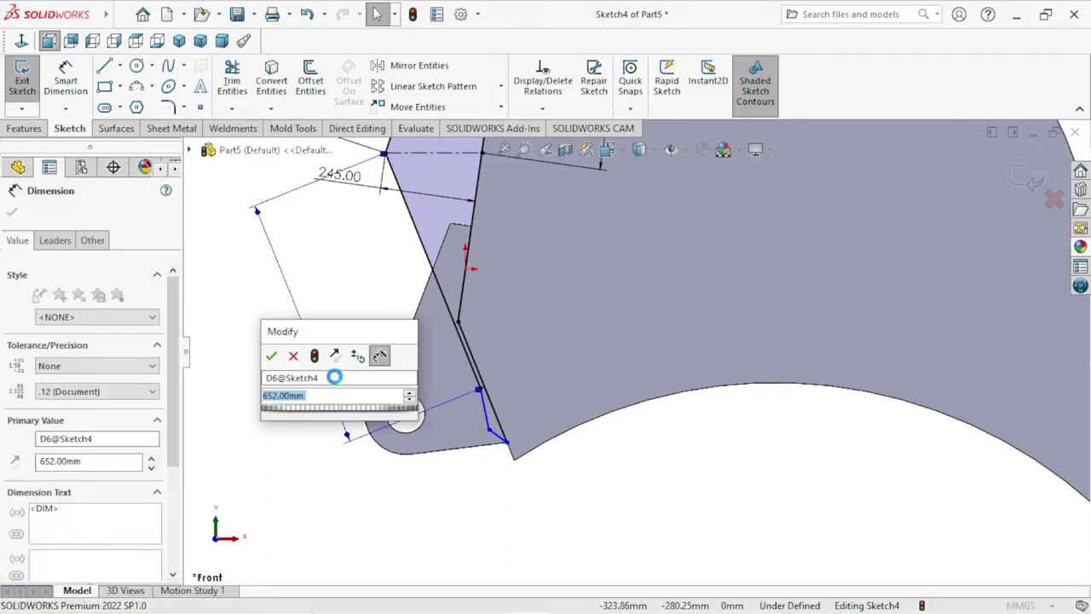
text(415)
click(271, 356)
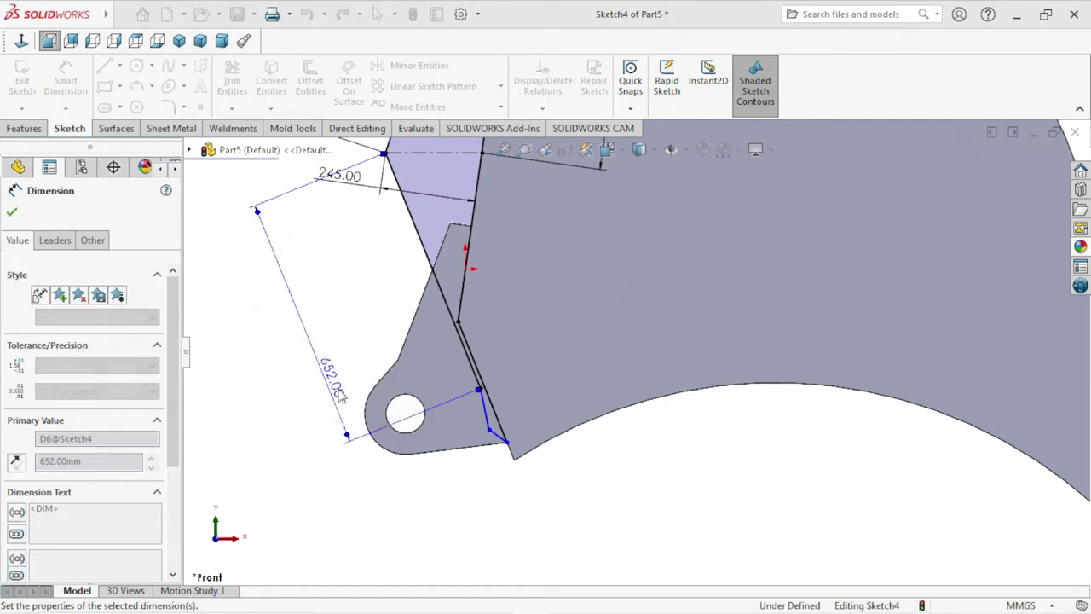
scroll(499, 337, down, 2)
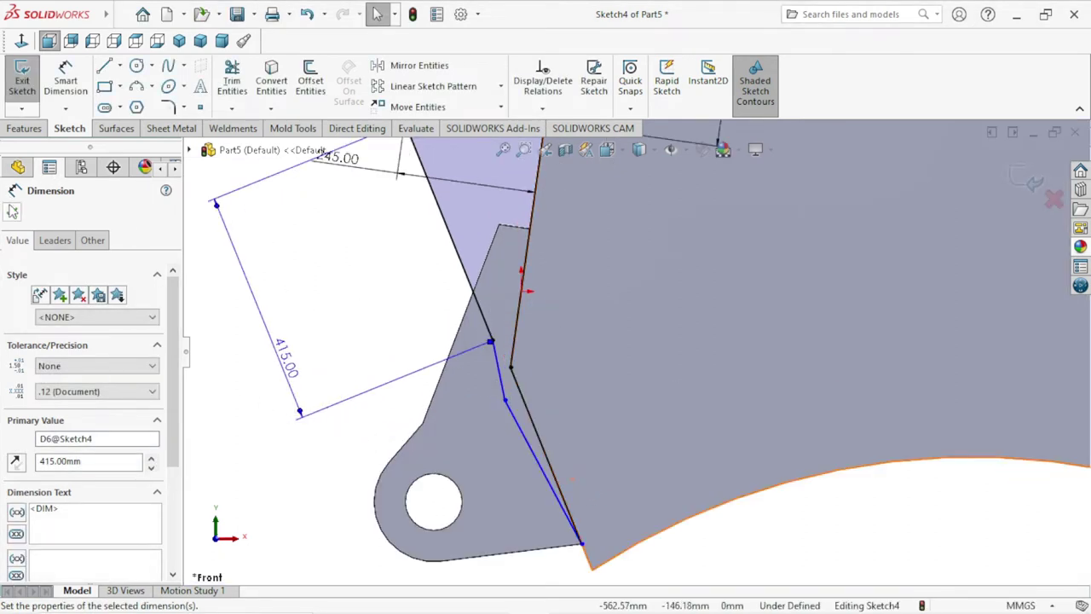
click(12, 214)
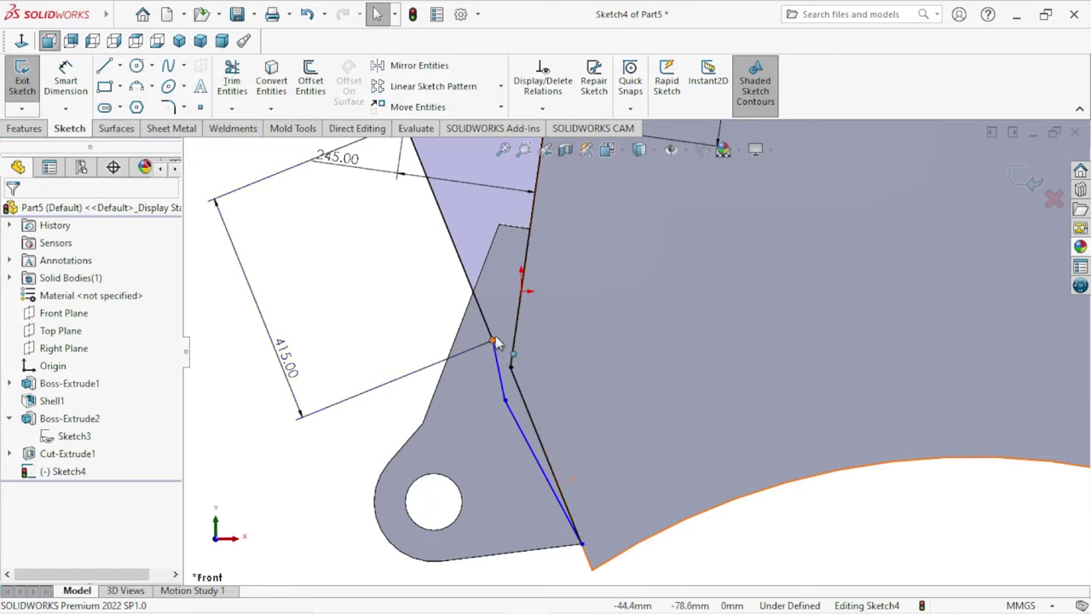
Drag the short tip's bend point down near the bucket's bottom edge.
click(493, 342)
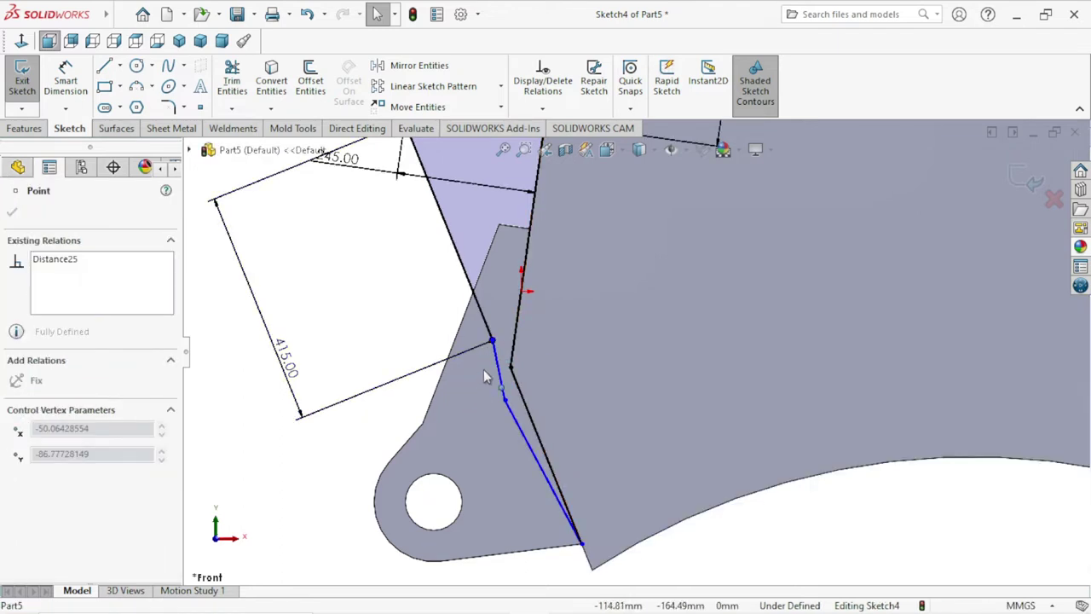
click(507, 399)
drag(507, 399, 538, 515)
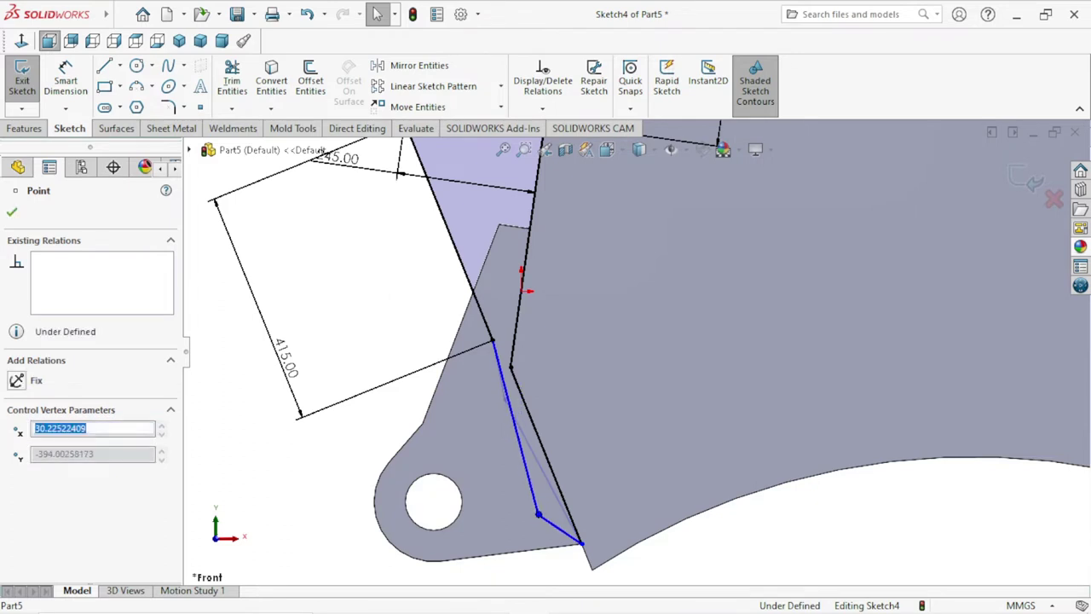
click(756, 549)
scroll(580, 515, up, 3)
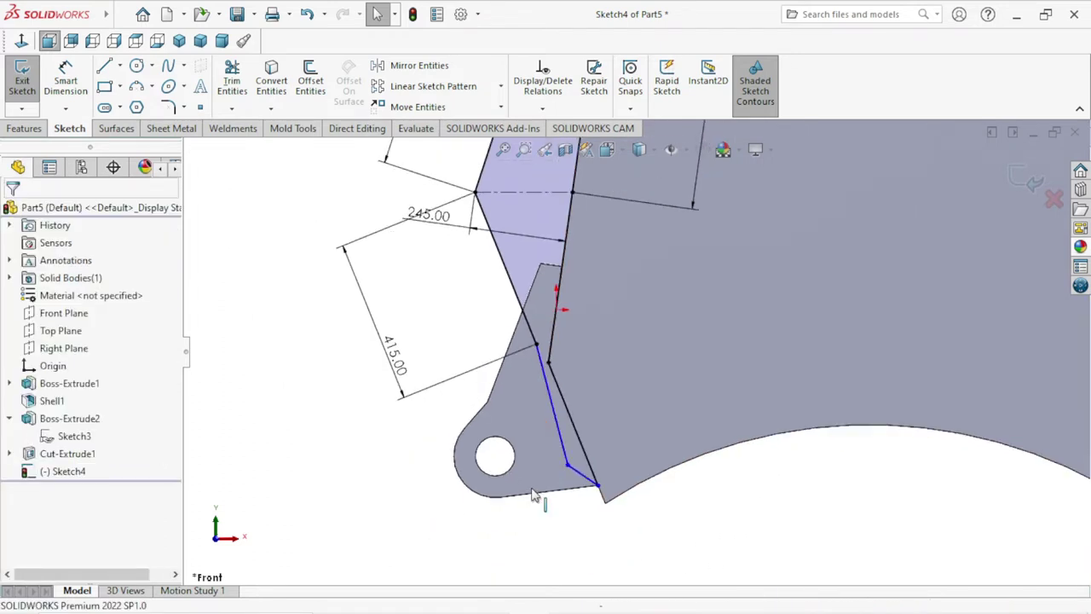
scroll(550, 463, down, 1)
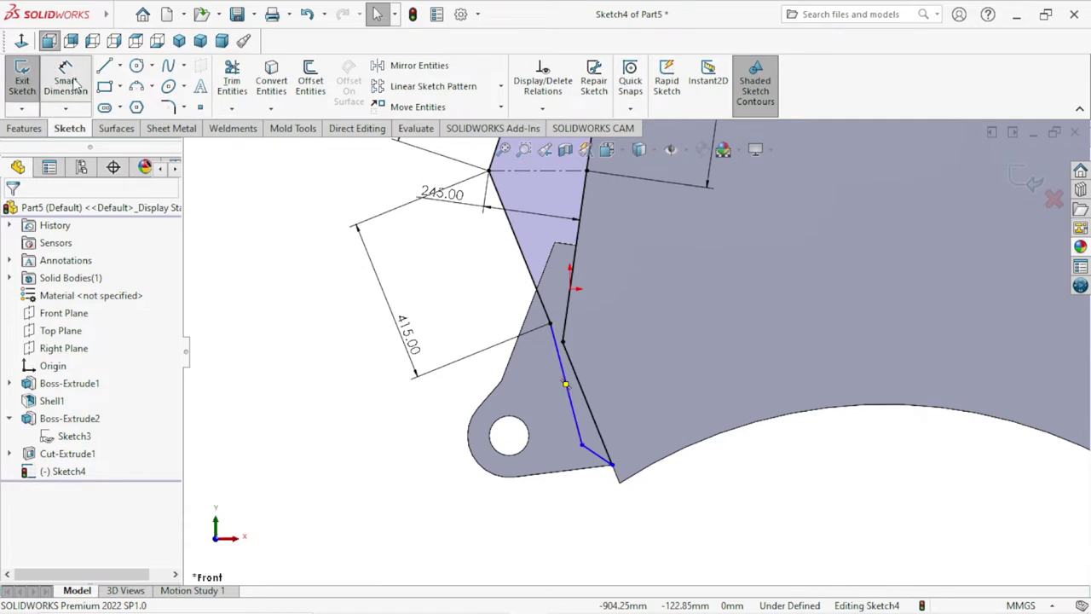
Dimension the blue segment beside the lug at 400 mm (D7).
click(570, 390)
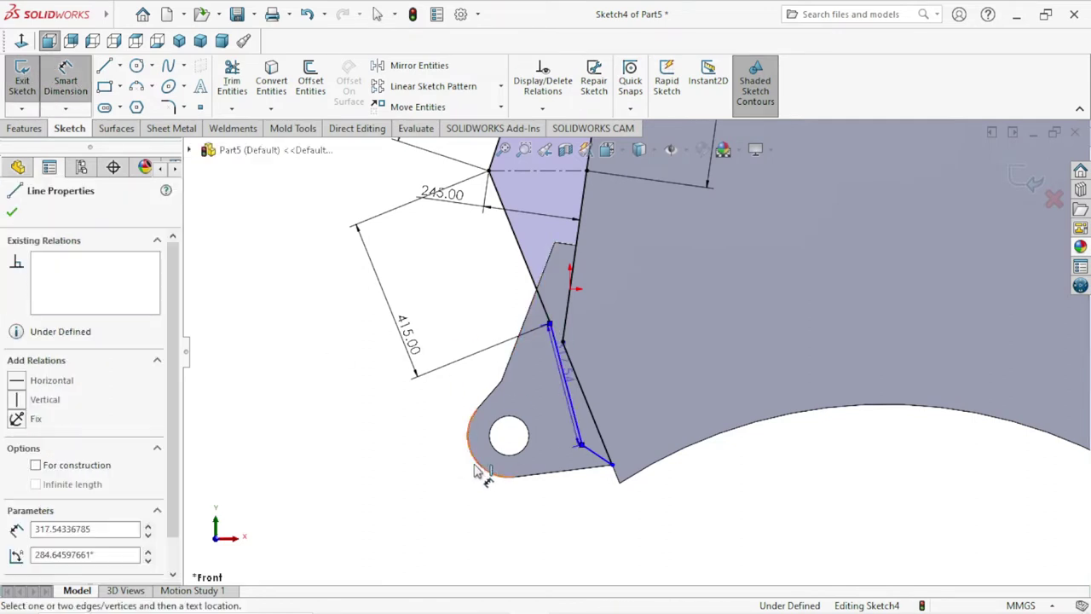
click(476, 532)
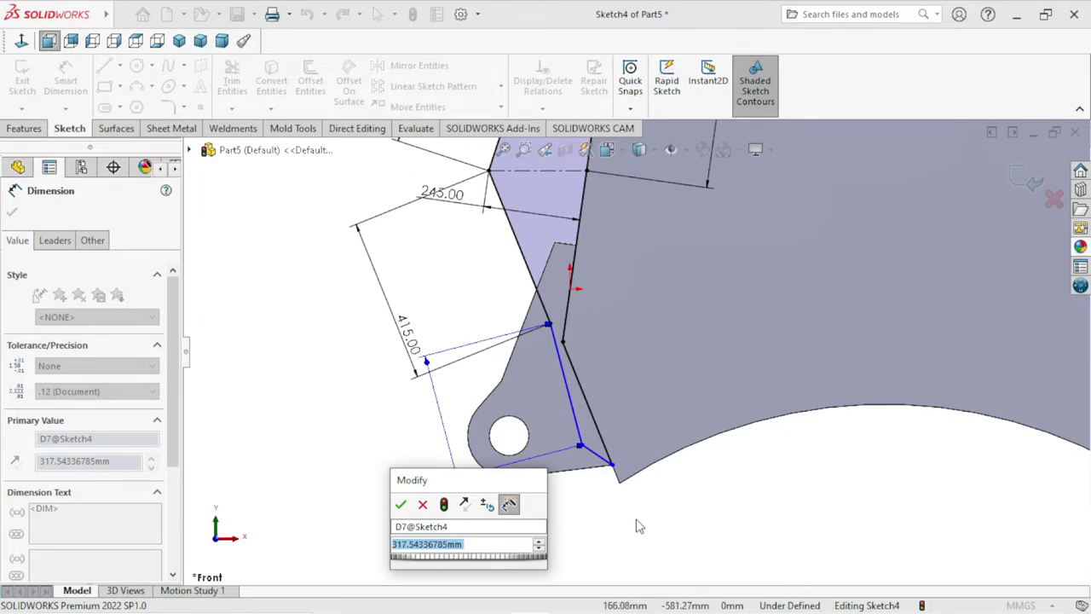
text(2)
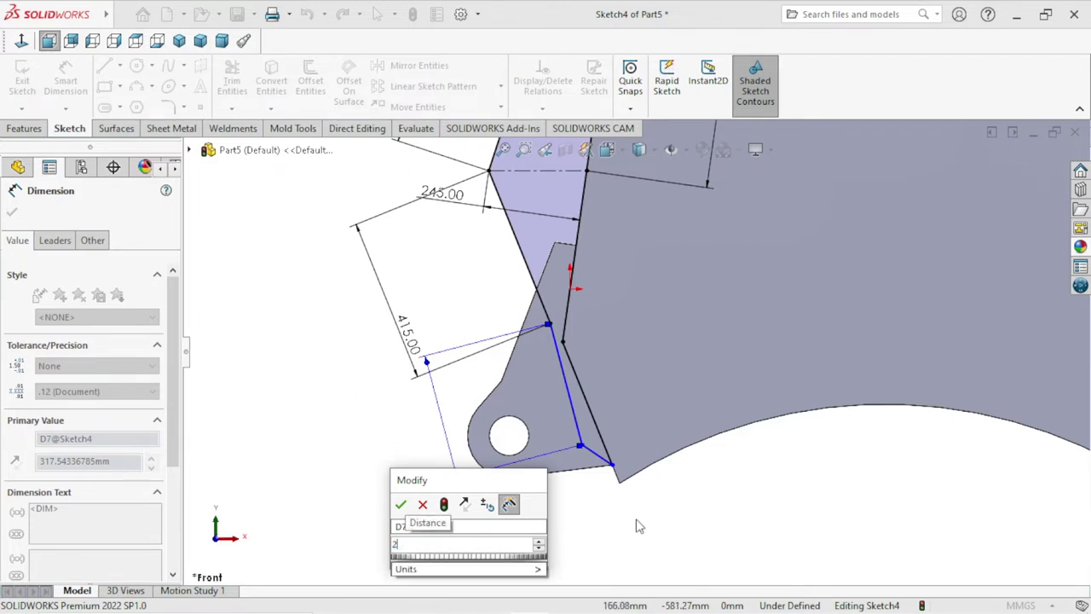
key(BackSpace)
text(400)
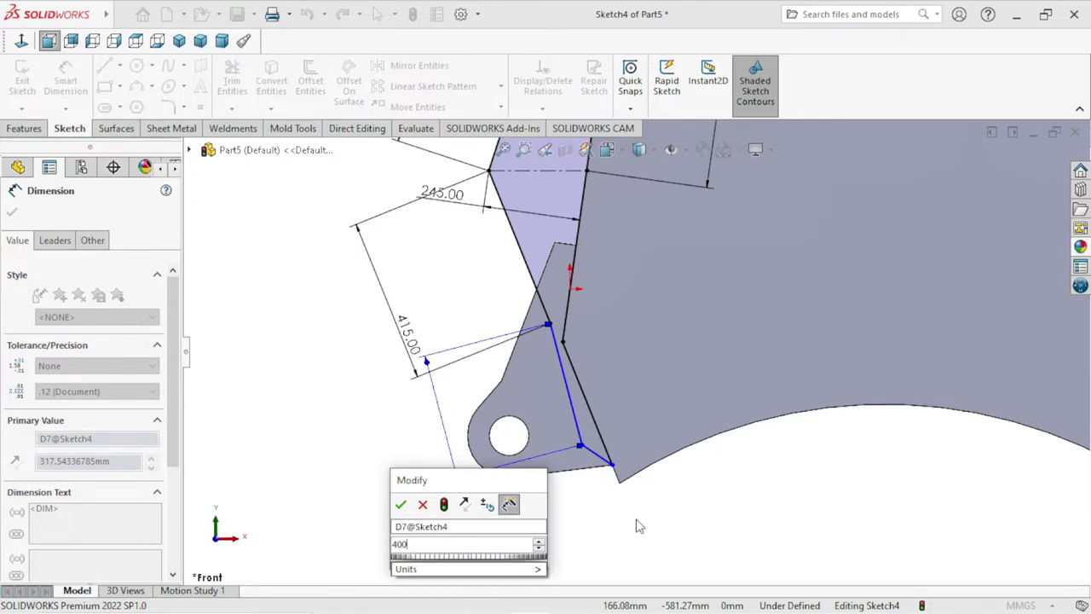
click(400, 504)
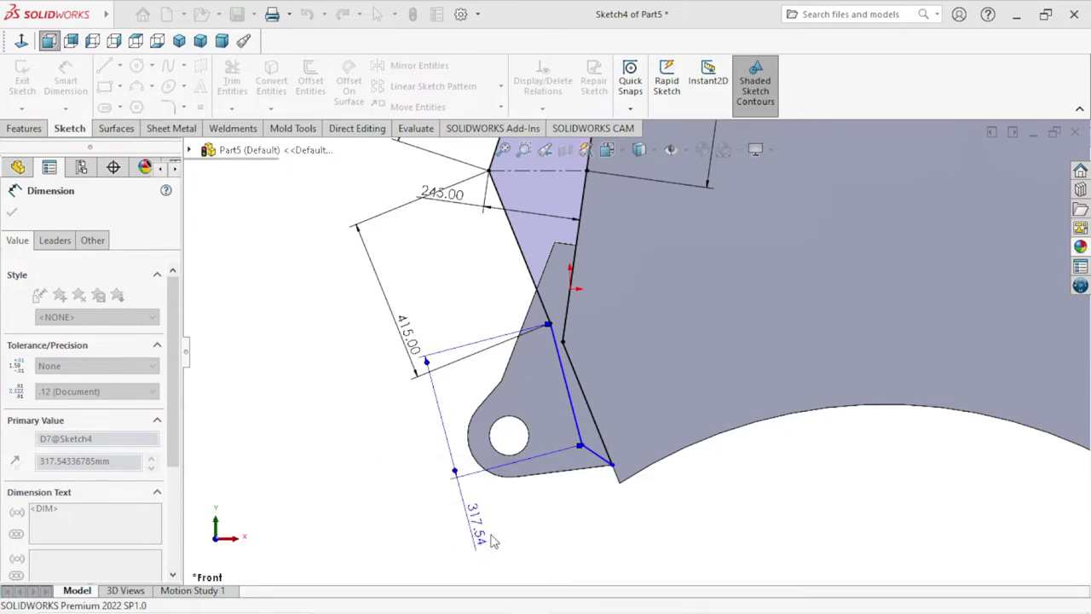
scroll(674, 504, up, 3)
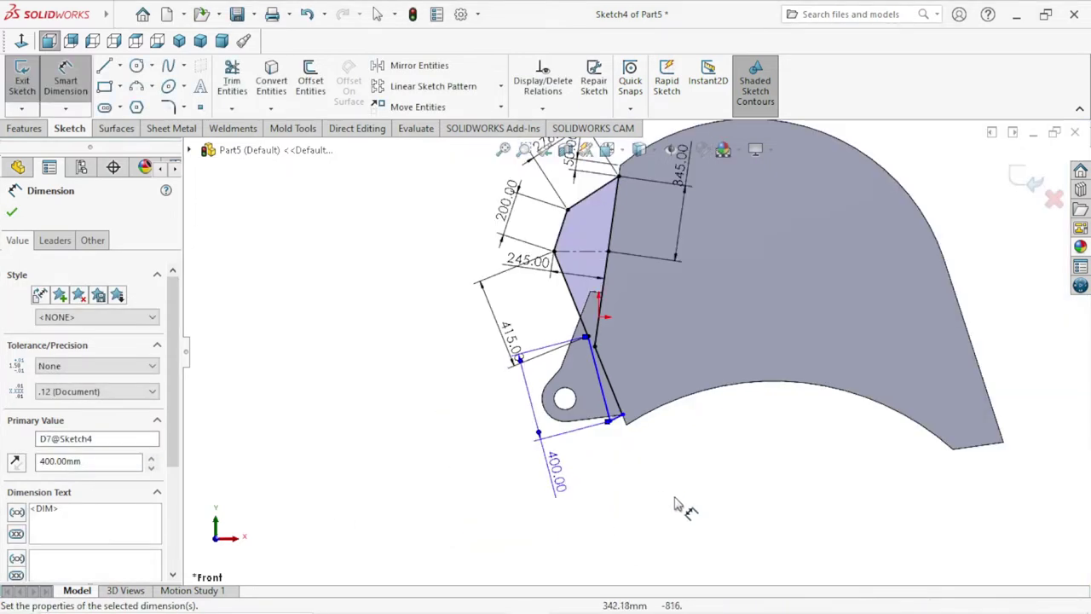
Drag both endpoints of the short tip line to level it.
click(11, 212)
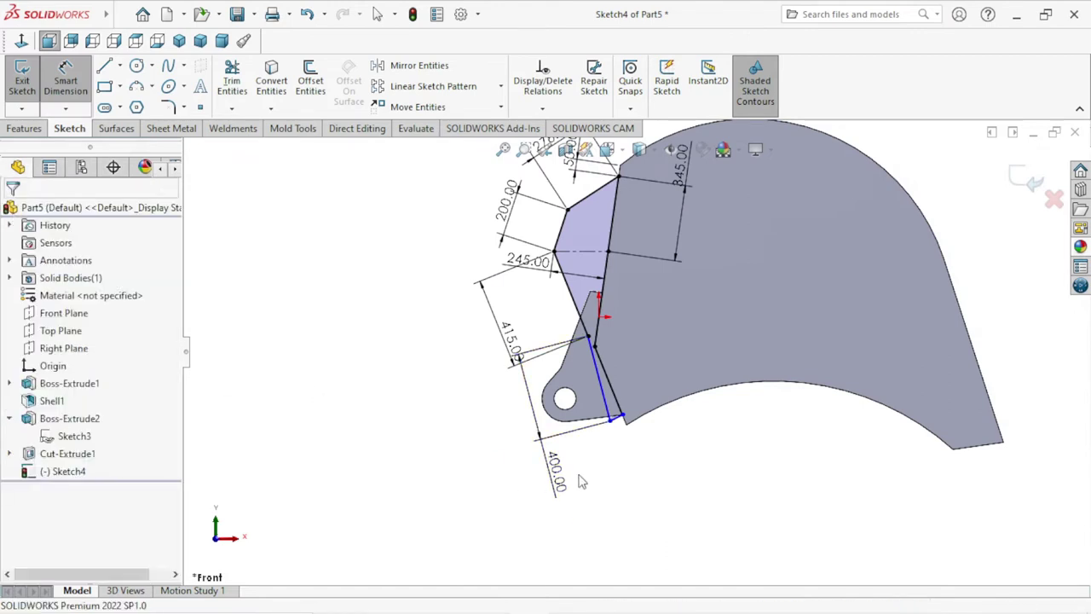
scroll(646, 450, down, 2)
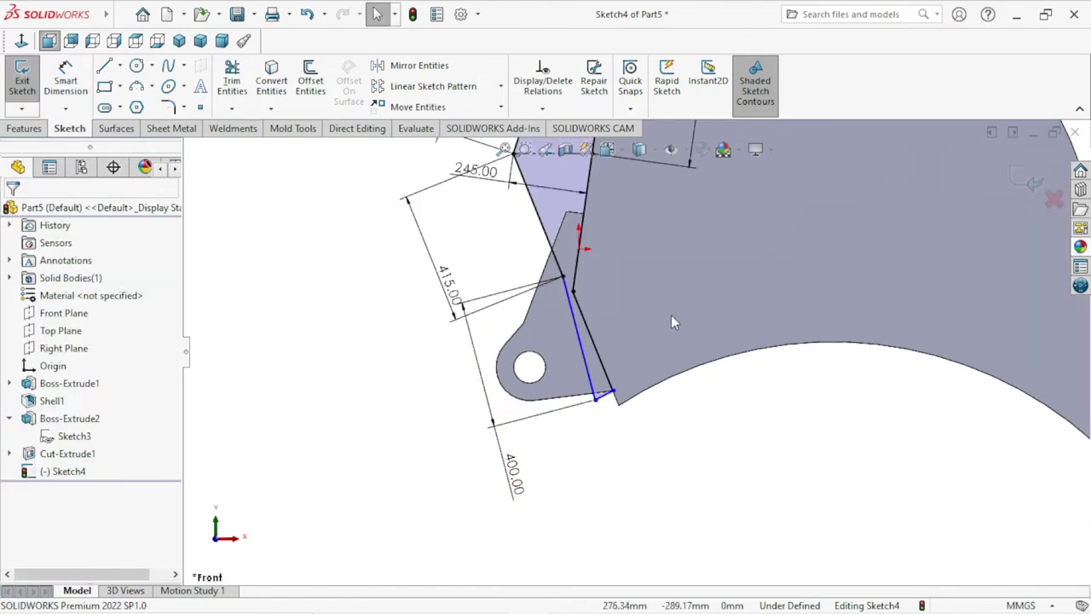
scroll(548, 450, down, 3)
mouse_move(478, 473)
mouse_down()
mouse_move(456, 431)
mouse_move(470, 470)
mouse_up()
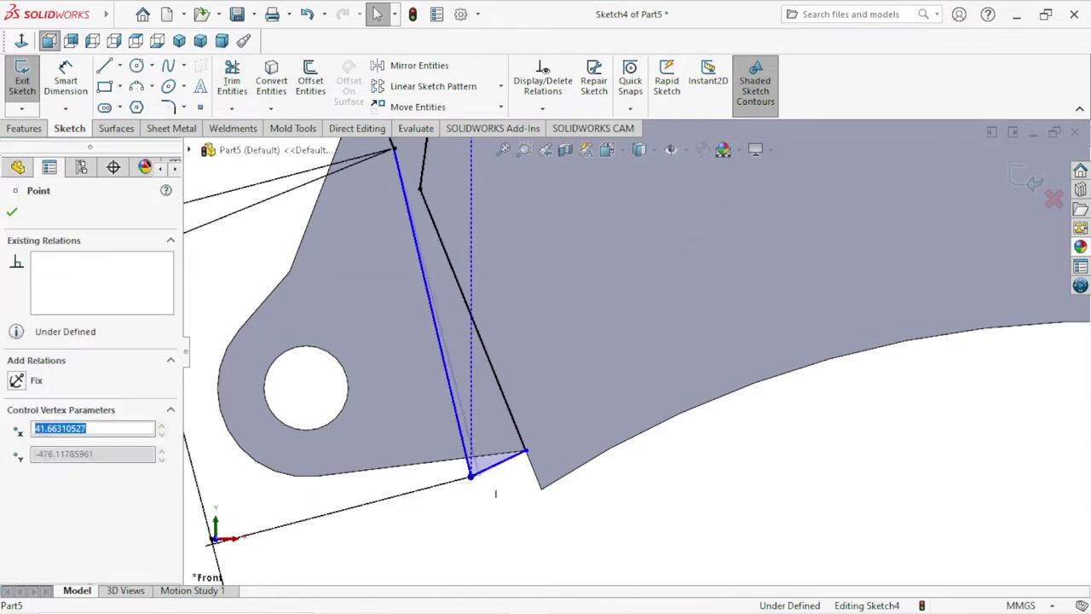
click(526, 453)
drag(526, 460, 530, 479)
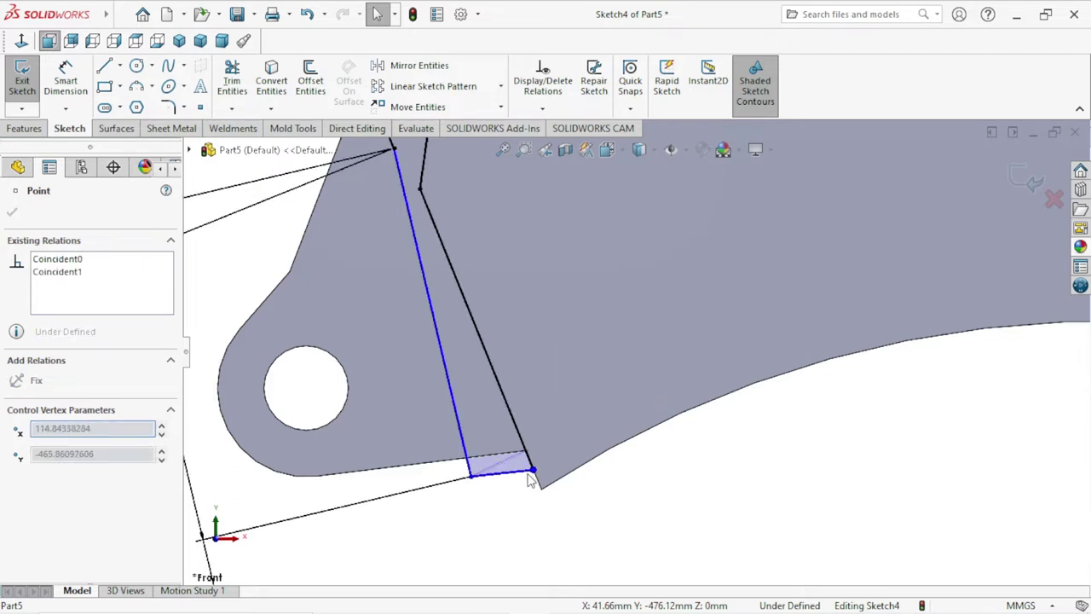
scroll(511, 516, down, 1)
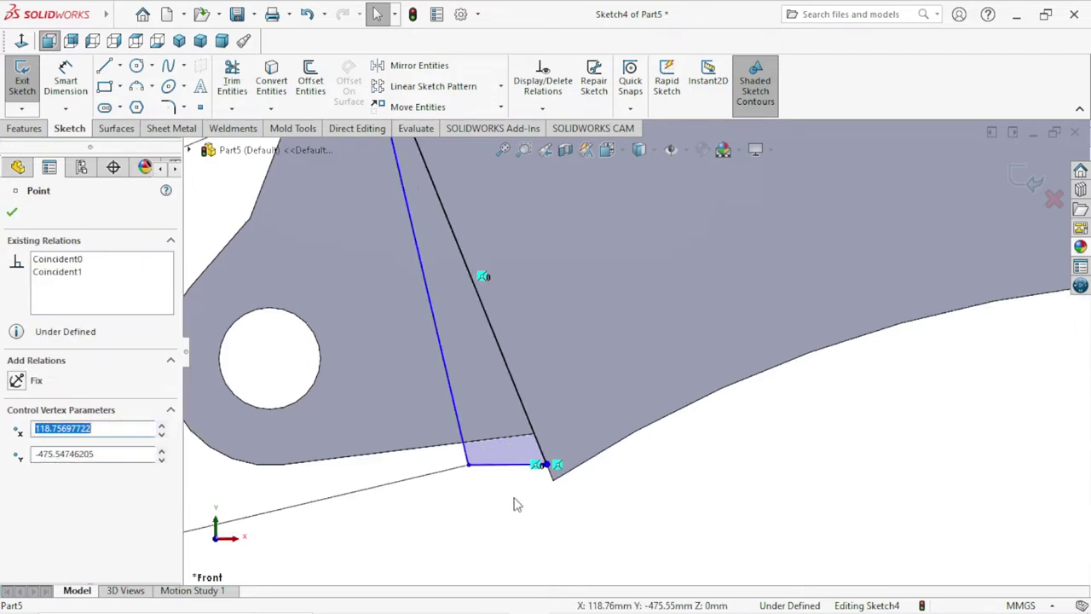
scroll(514, 502, down, 1)
Delete the tip line's Coincident relation and reattach its ends to the lower leg and edge line.
right_click(553, 457)
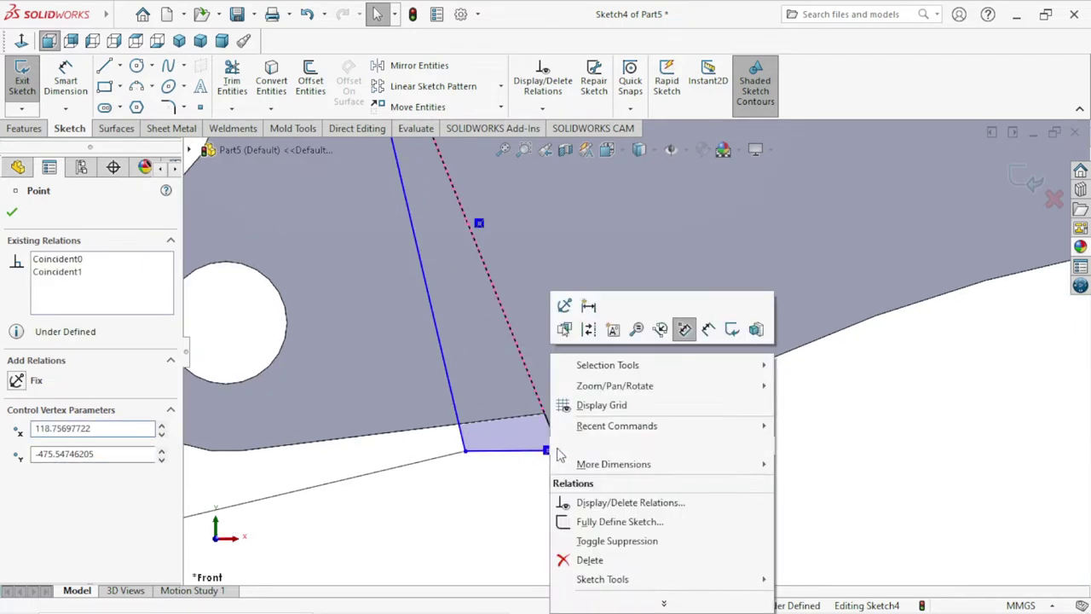
click(588, 561)
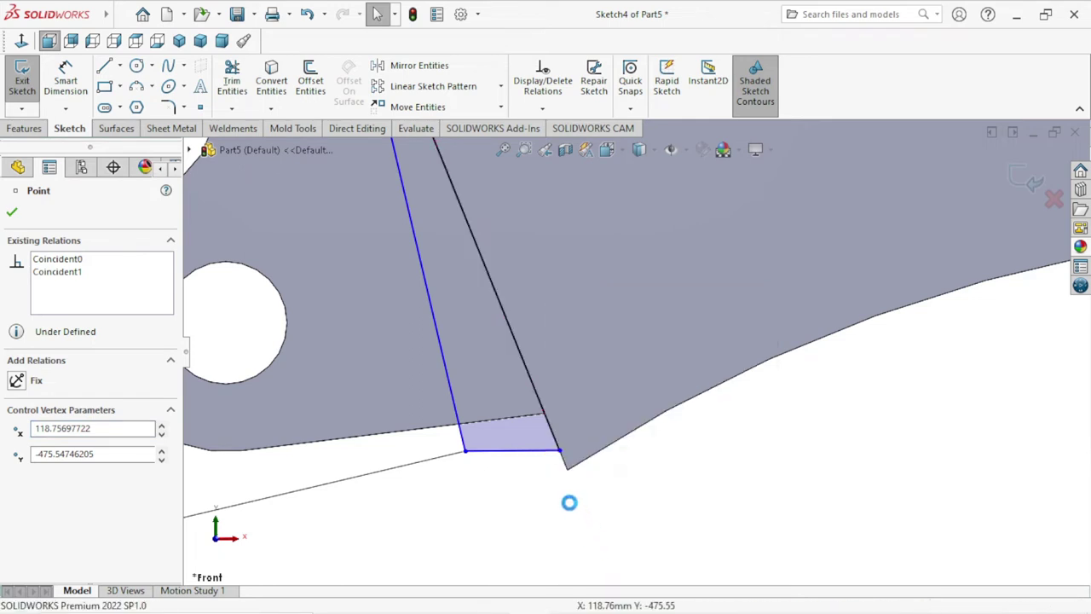
click(465, 450)
drag(480, 444, 498, 413)
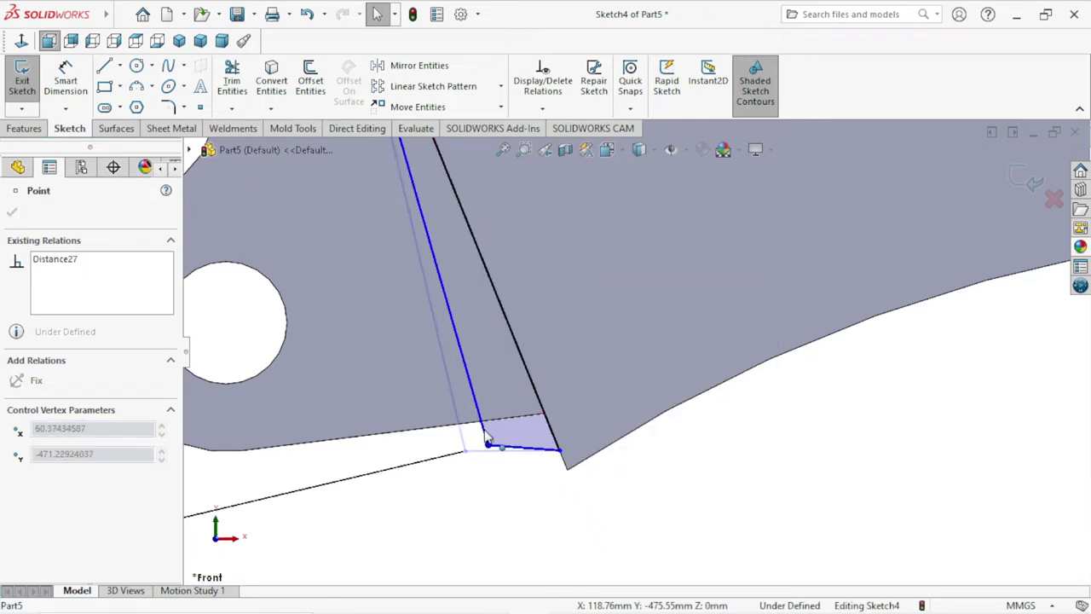
click(618, 563)
scroll(529, 450, up, 2)
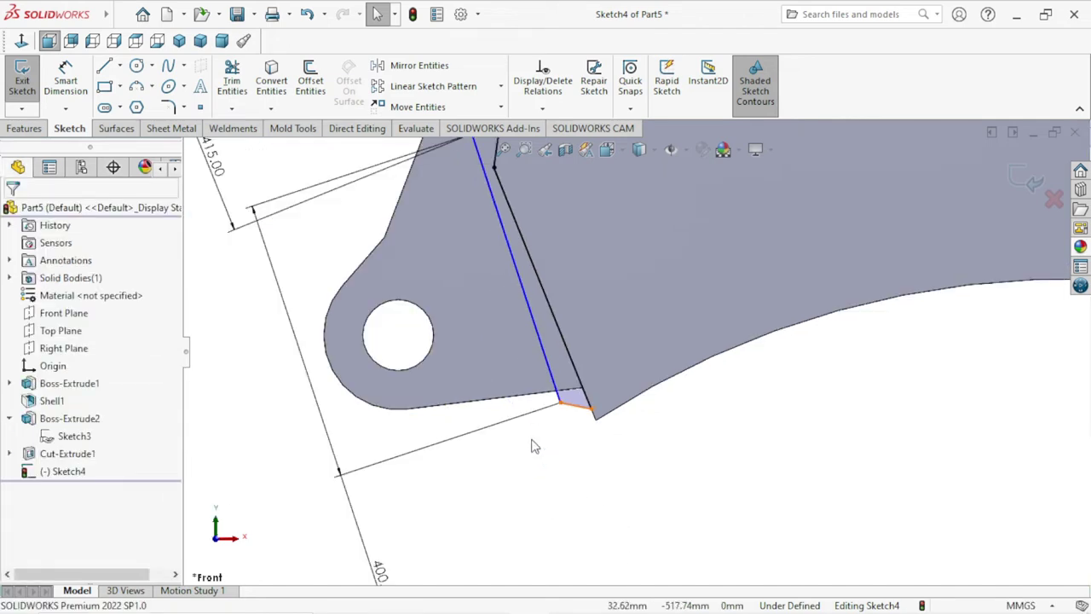
scroll(543, 428, down, 1)
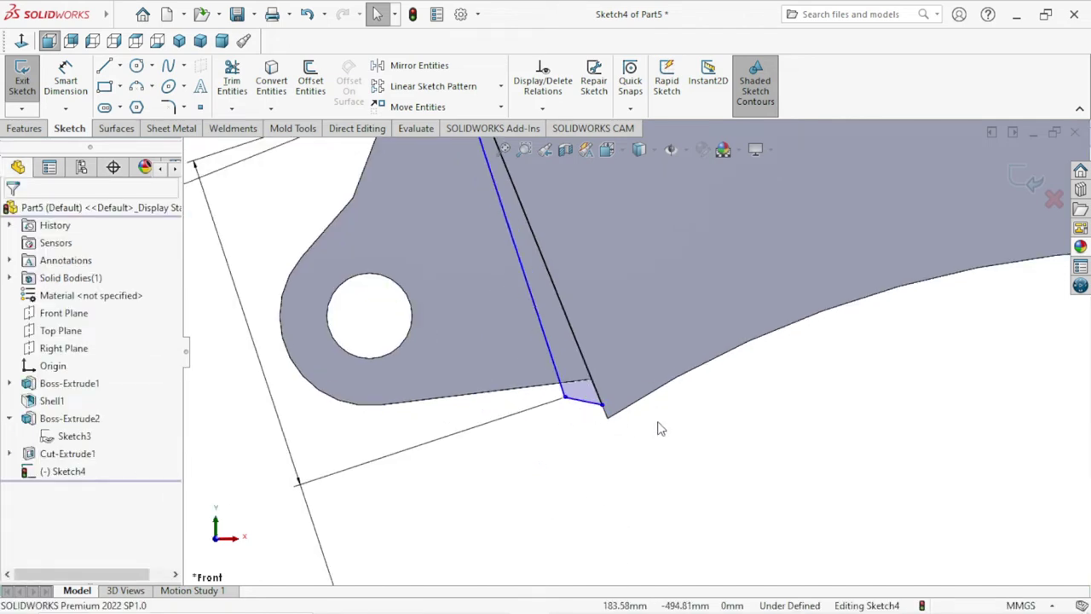
scroll(597, 401, down, 1)
scroll(598, 400, down, 2)
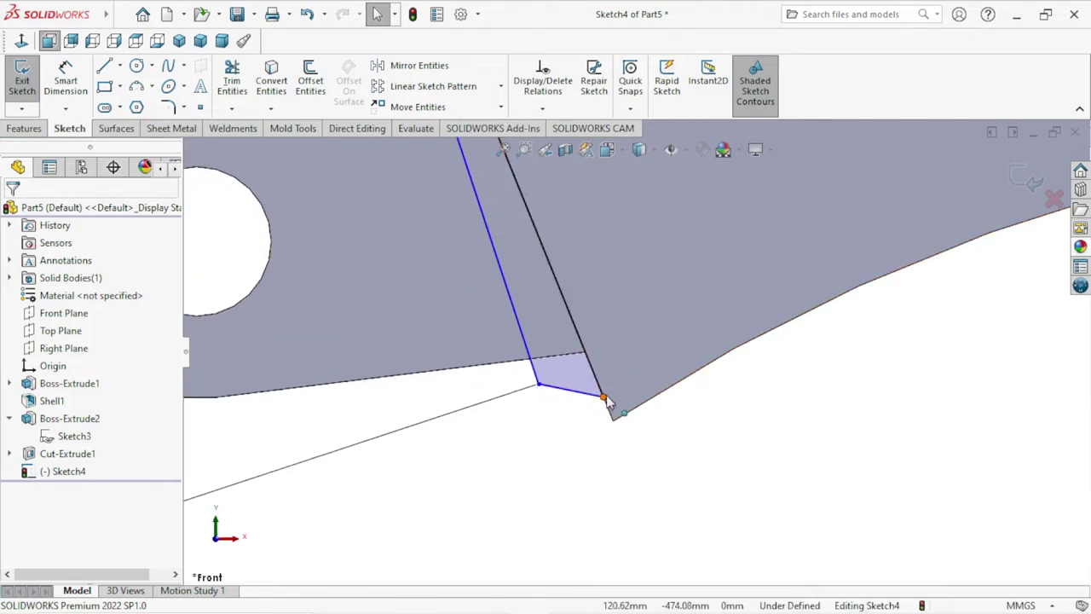
drag(602, 398, 598, 383)
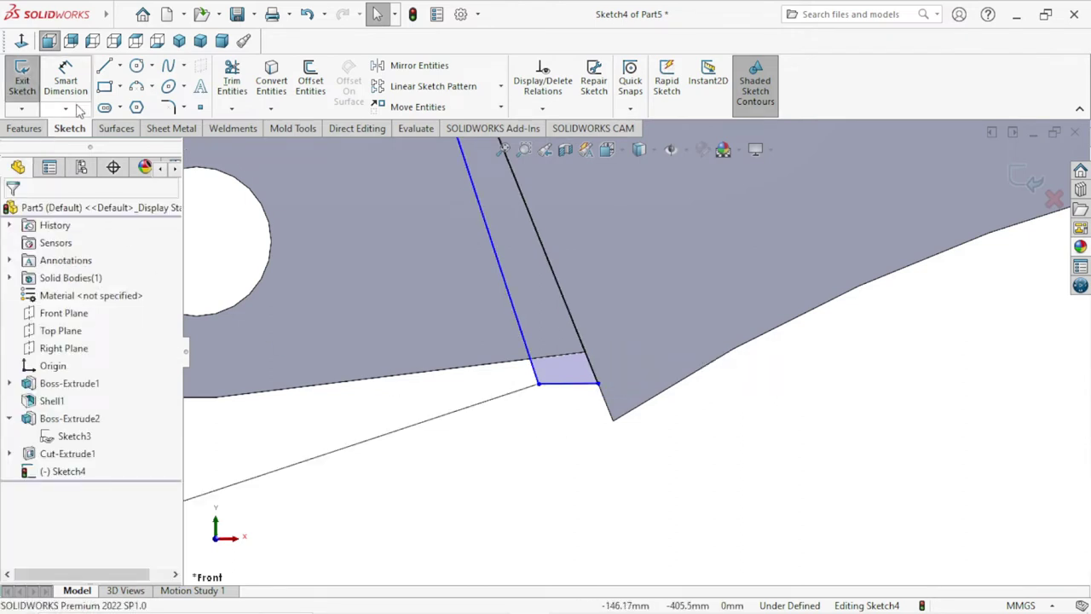
Dimension the short tip line at 30 mm (D8).
click(65, 81)
click(567, 384)
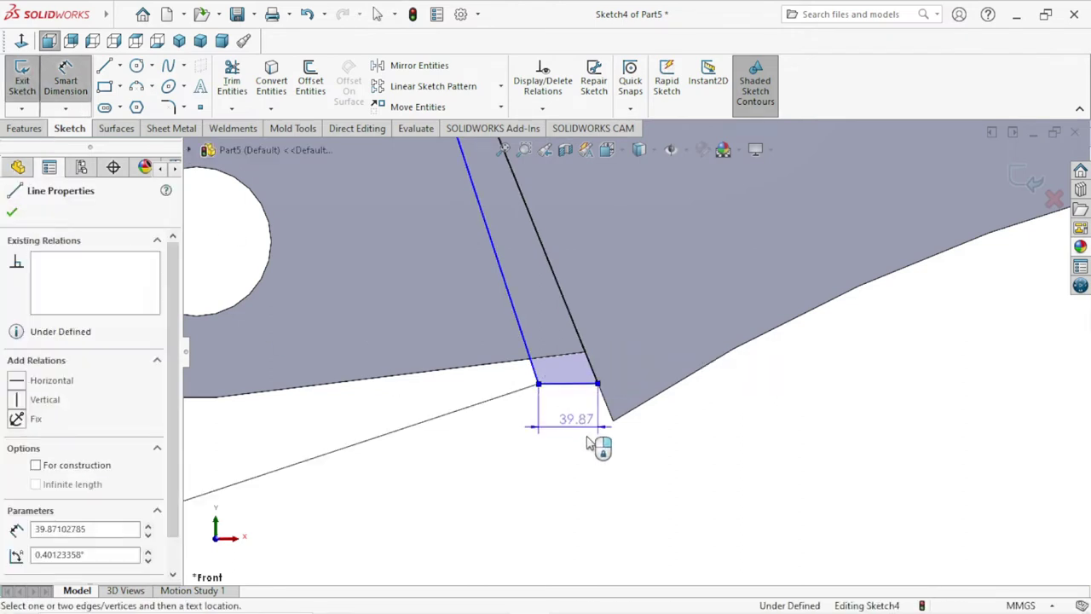
click(644, 442)
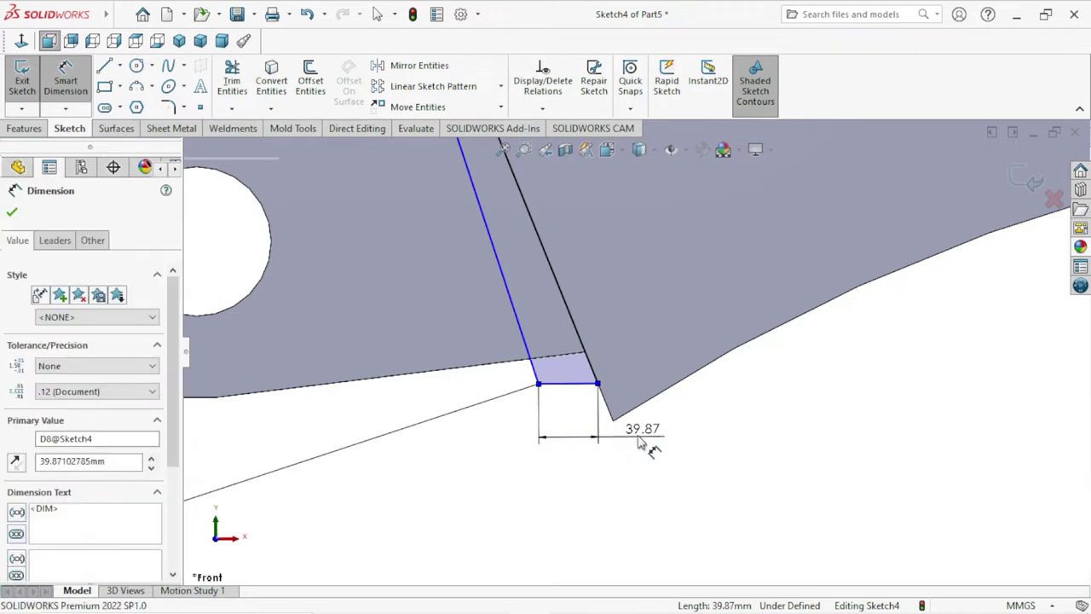
text(30)
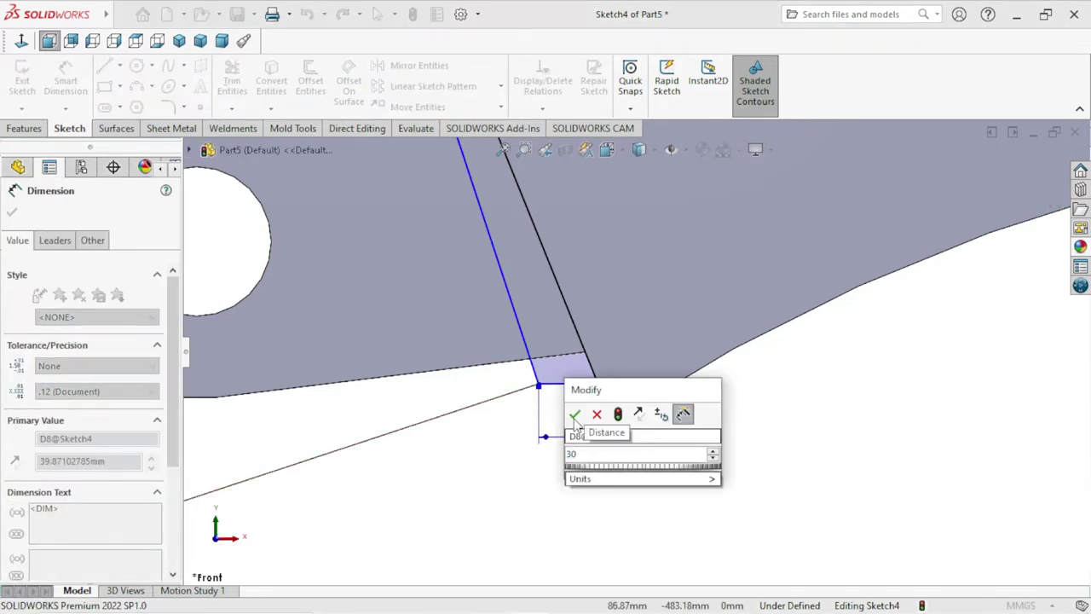
click(575, 416)
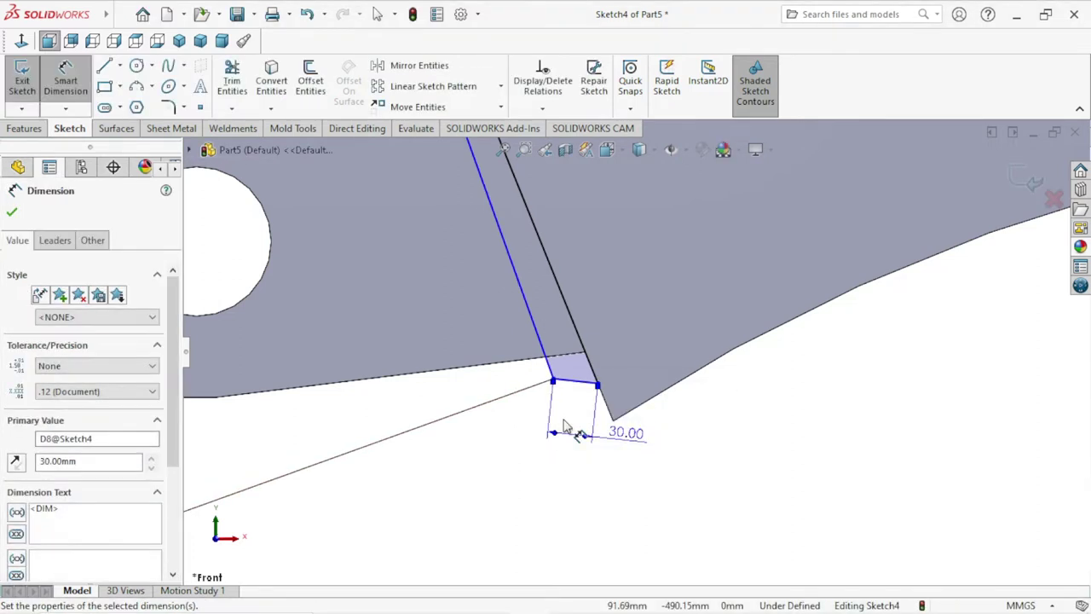
Zoom in and out to review the 30 mm tip dimension, then close its editing.
scroll(565, 431, up, 3)
scroll(597, 358, up, 2)
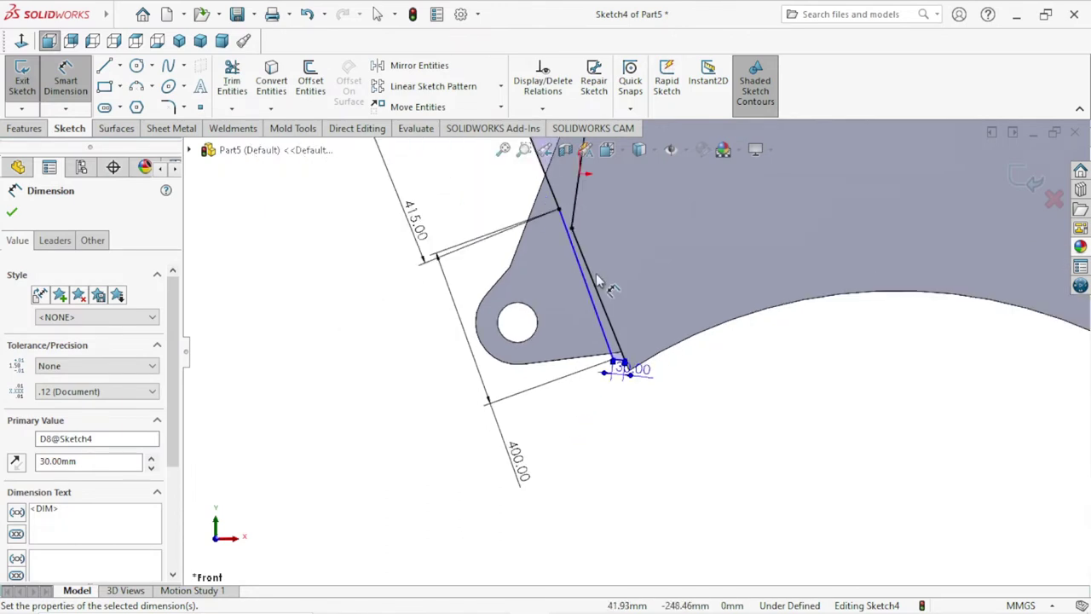
scroll(601, 285, down, 1)
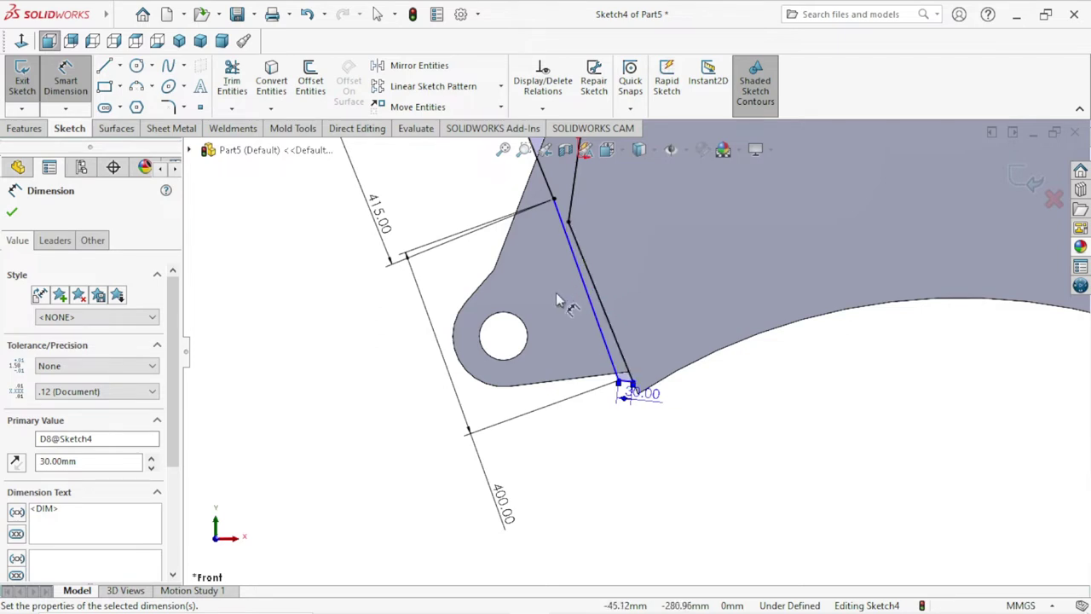
scroll(551, 292, up, 3)
scroll(682, 223, down, 1)
scroll(701, 212, down, 1)
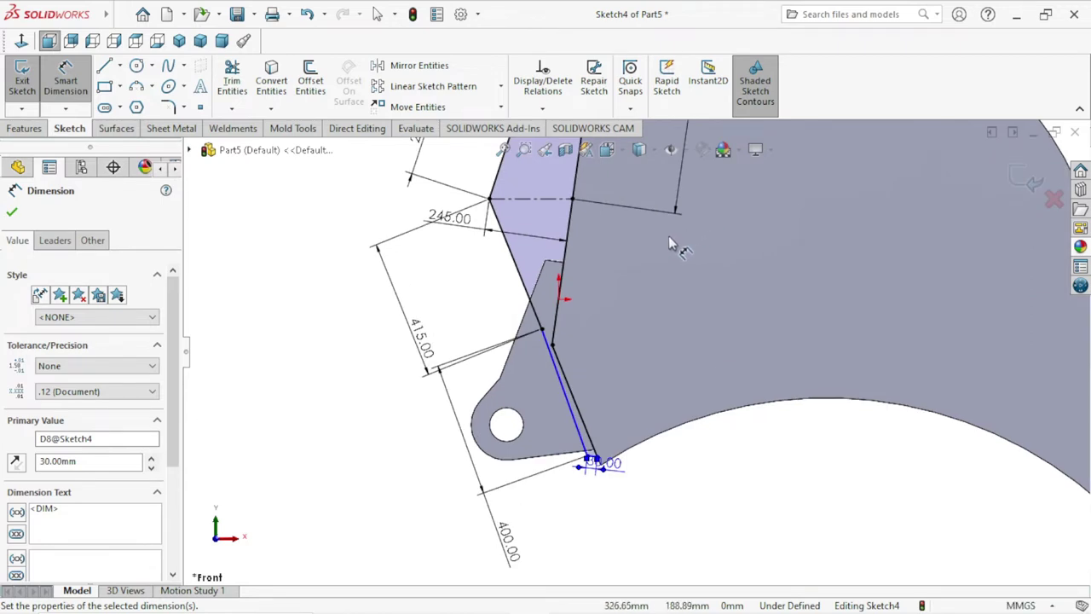
scroll(669, 241, up, 1)
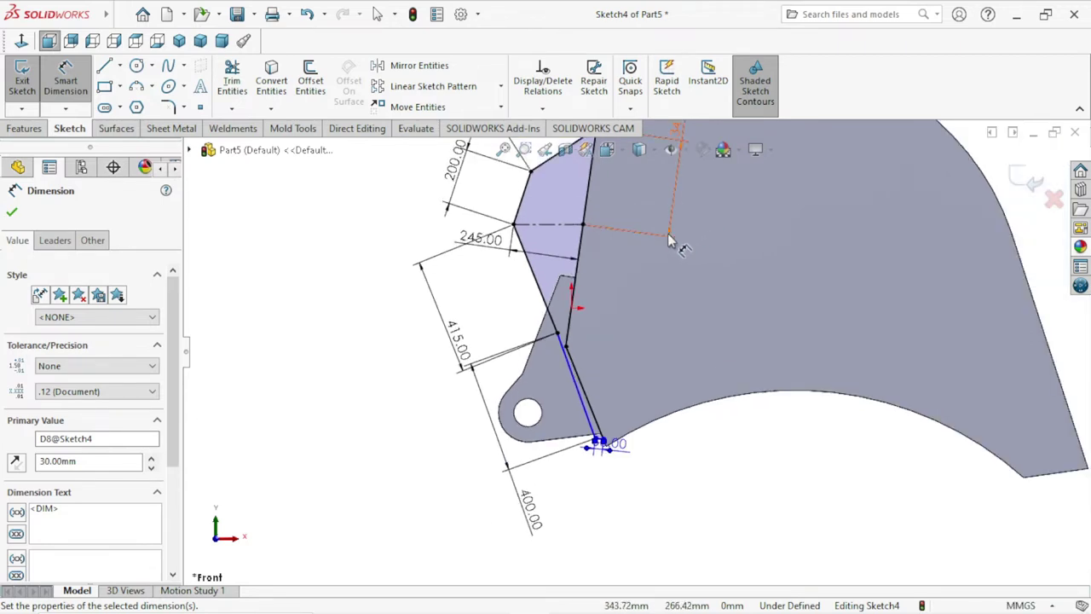
scroll(671, 243, up, 1)
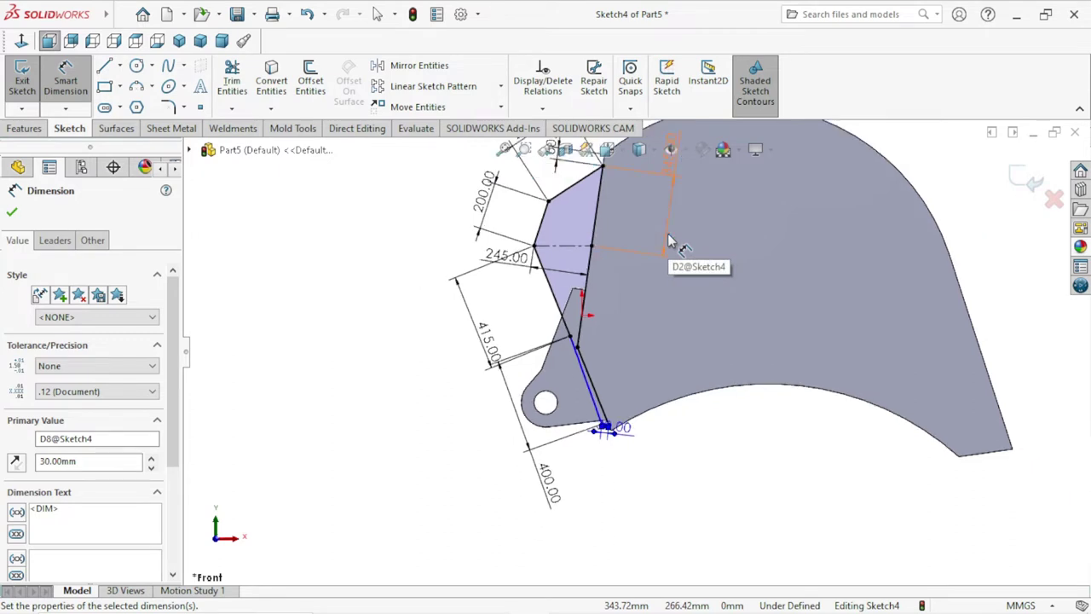
scroll(660, 255, up, 1)
scroll(645, 269, down, 3)
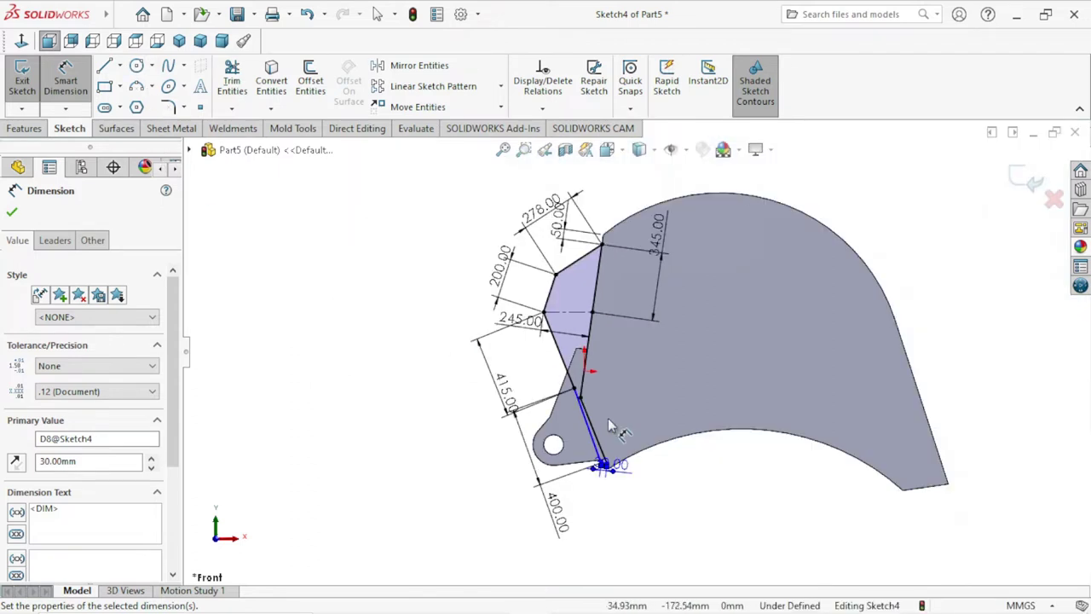
scroll(545, 409, up, 2)
scroll(613, 435, down, 1)
click(694, 529)
Drag the 30.00 dimension down and right, clear of the bucket corner.
scroll(599, 468, down, 3)
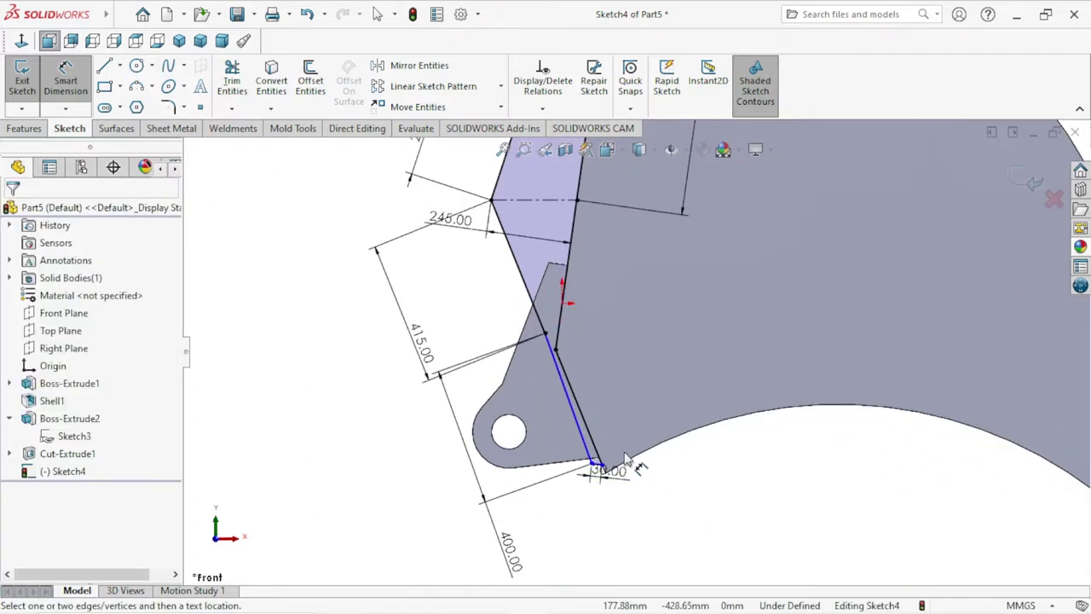
scroll(596, 464, down, 2)
drag(595, 487, 678, 501)
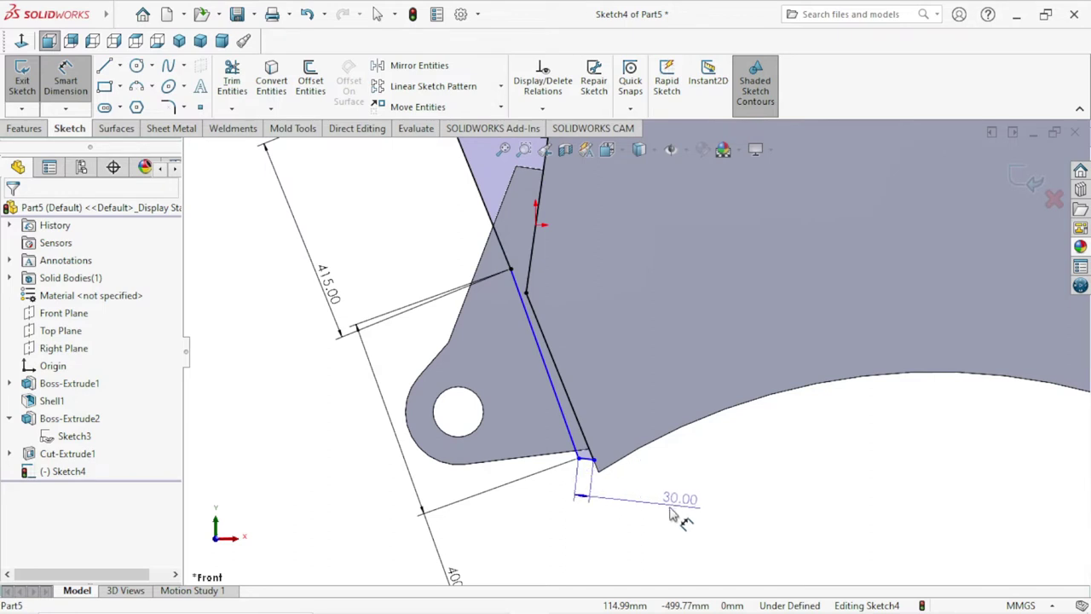
click(782, 428)
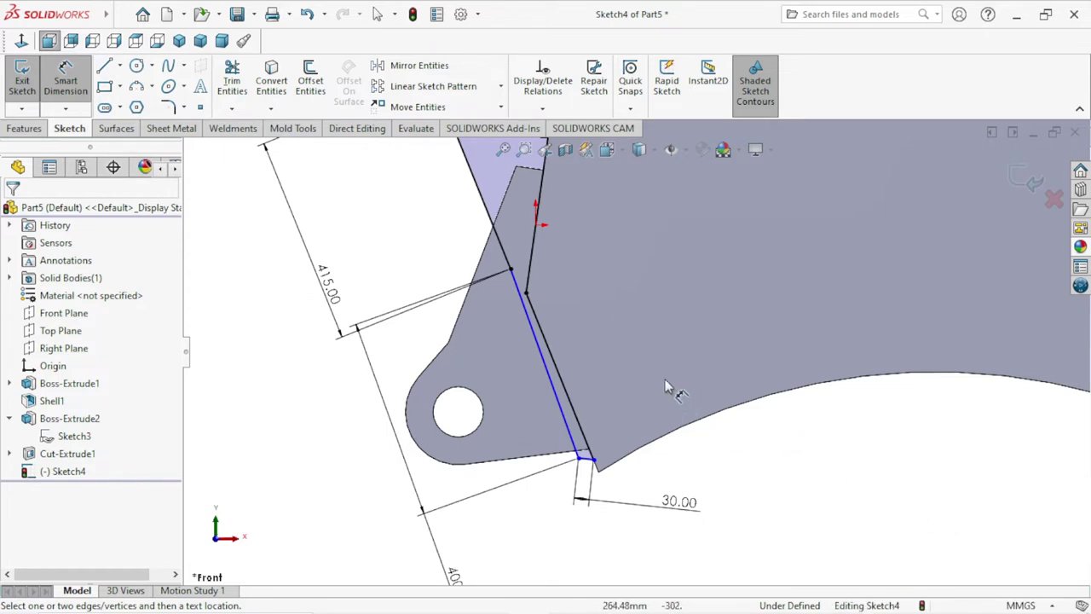
scroll(559, 377, up, 2)
scroll(559, 378, up, 2)
scroll(597, 298, down, 2)
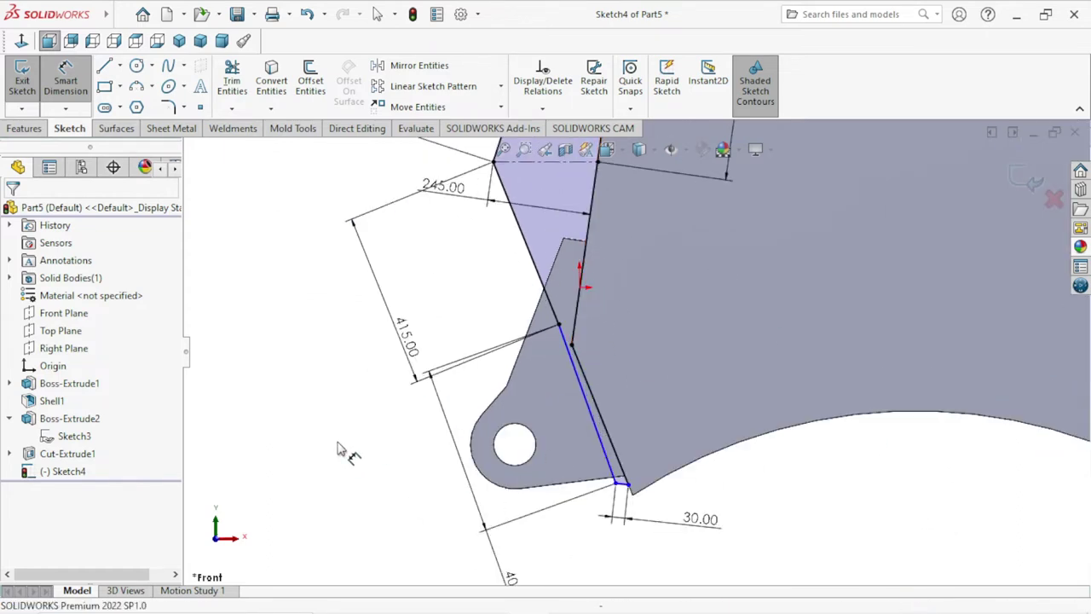
Exit dimensioning, check the top endpoint of the lower leg, and zoom to fit the part.
key(Escape)
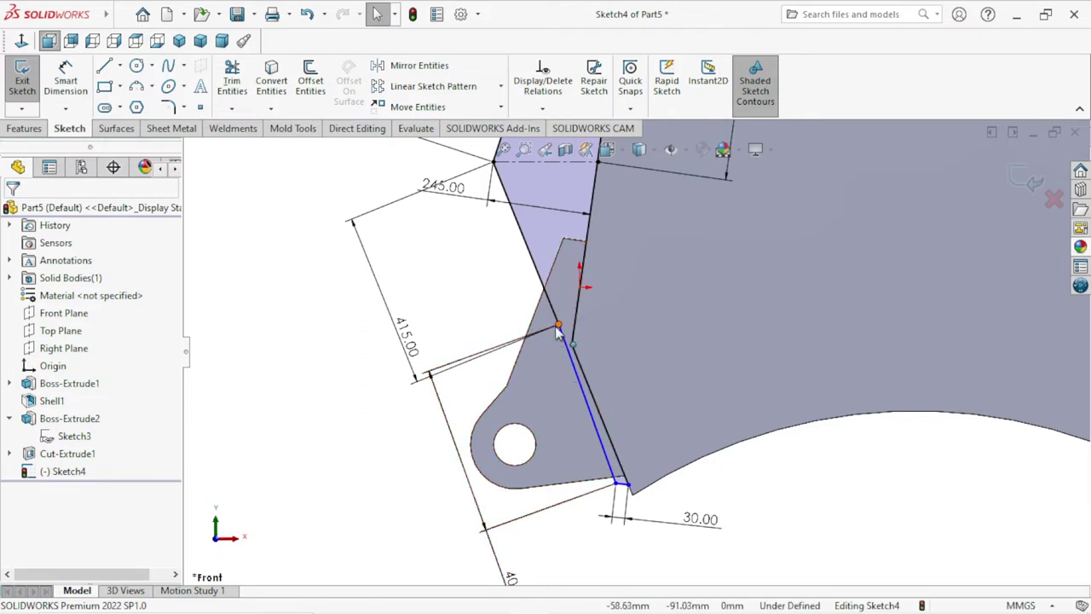
click(557, 326)
key(Escape)
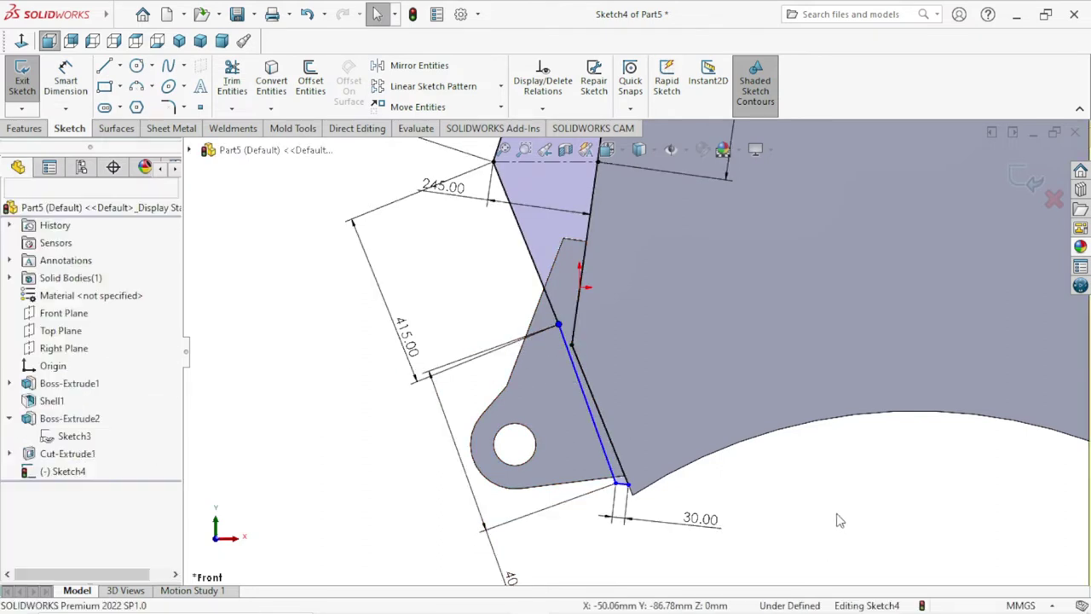
scroll(493, 362, up, 2)
scroll(571, 309, up, 1)
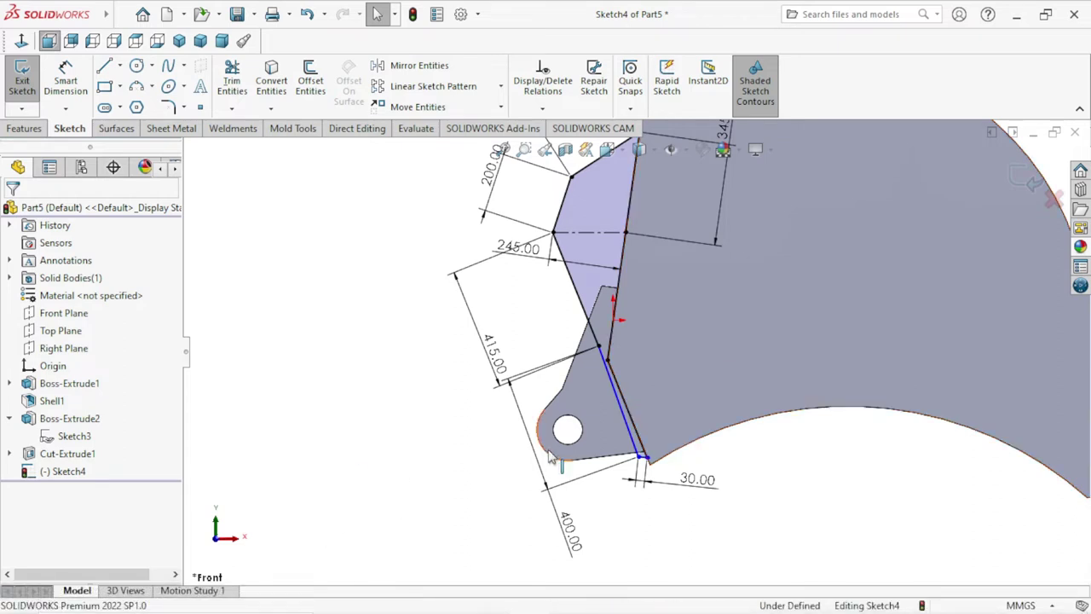
key(f)
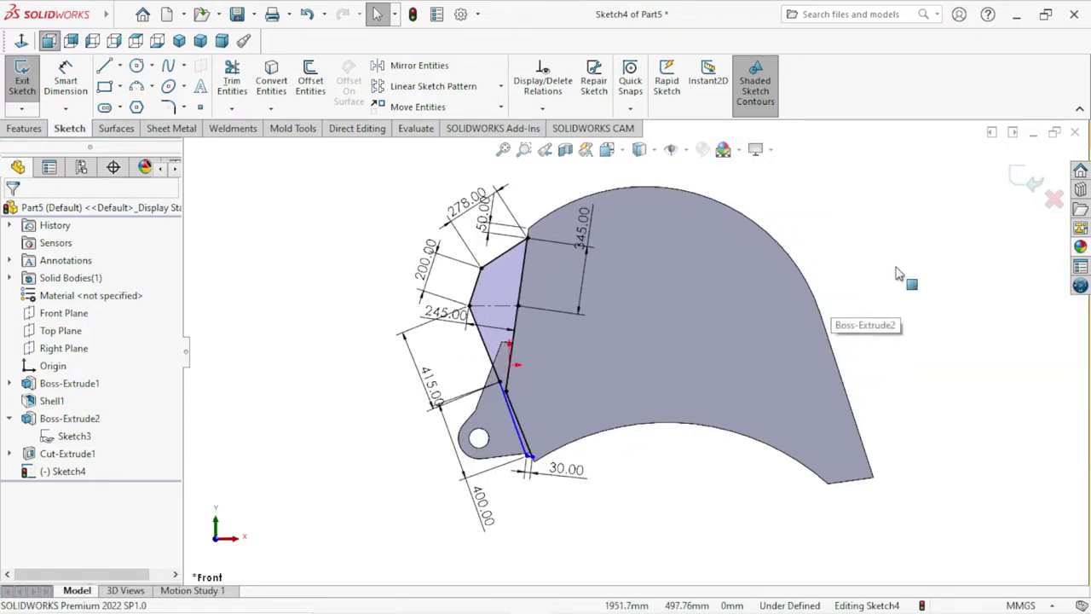
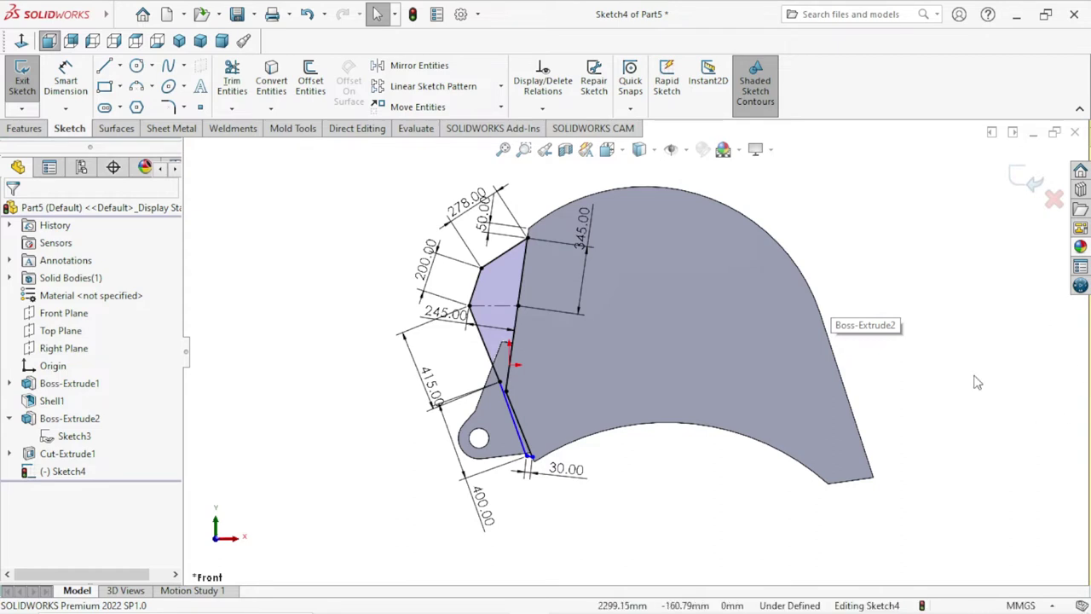
Discard the unfinished Sketch4 and open new Sketch5 on the Front Plane.
click(1055, 198)
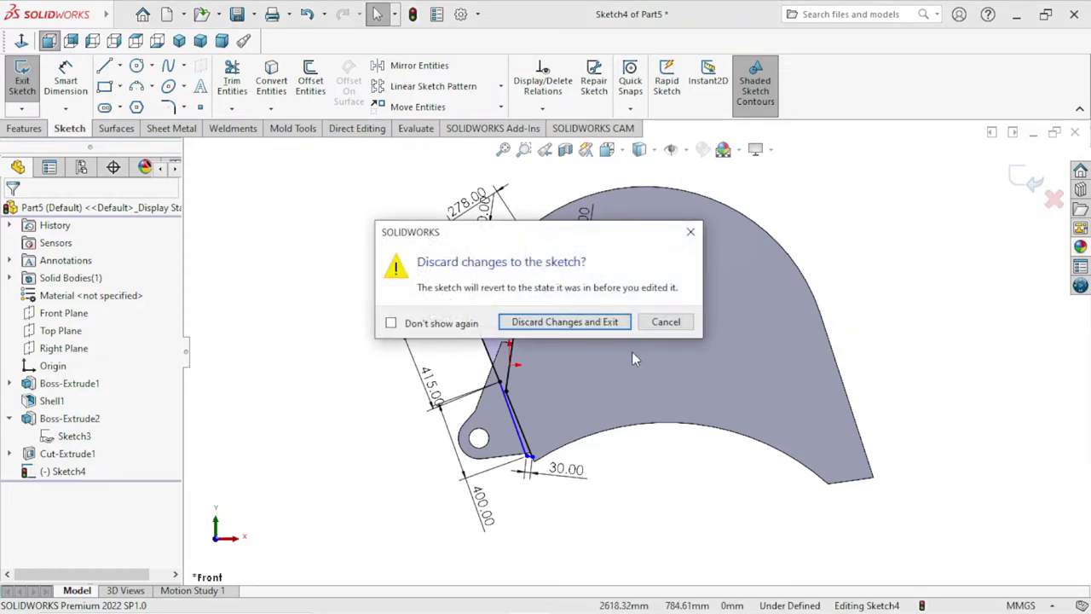
click(623, 329)
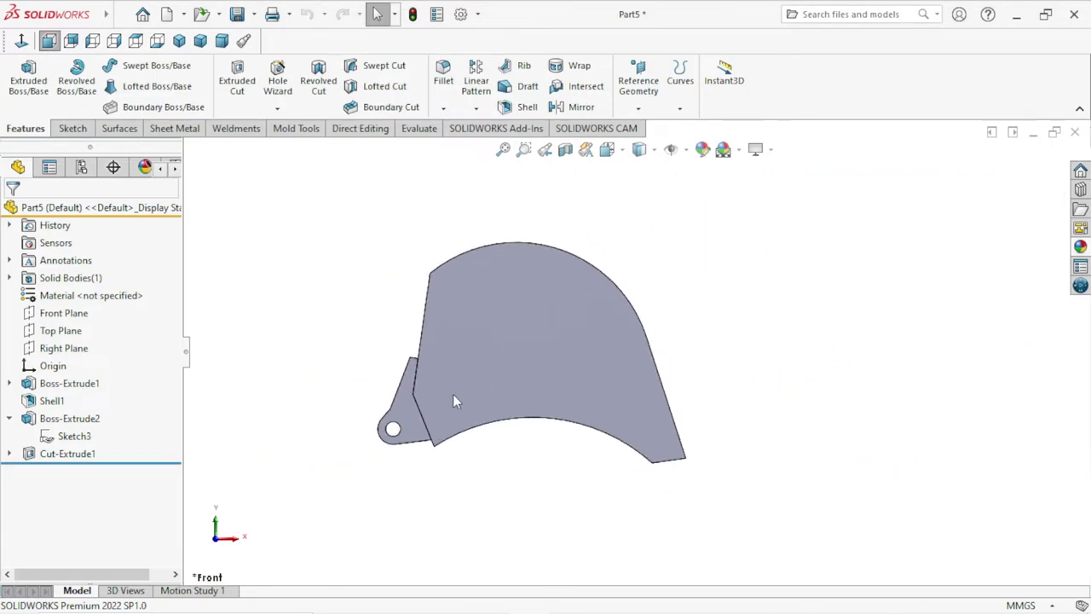
mouse_move(453, 393)
middle_down()
mouse_move(665, 283)
mouse_move(640, 323)
mouse_move(650, 365)
mouse_move(695, 373)
mouse_move(641, 363)
mouse_move(662, 398)
mouse_move(650, 363)
mouse_move(848, 335)
middle_up()
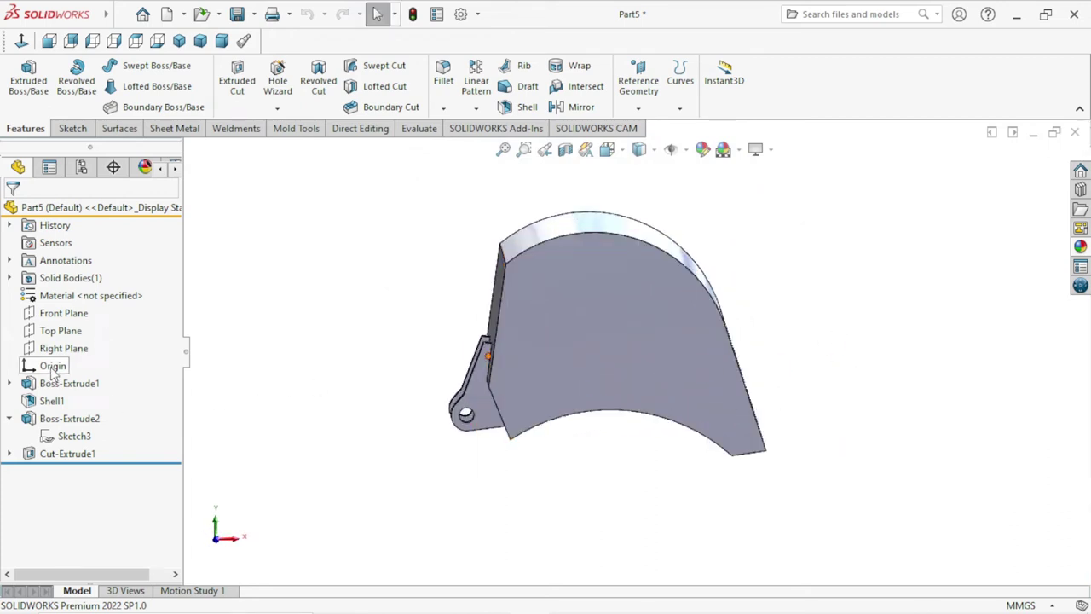
click(62, 313)
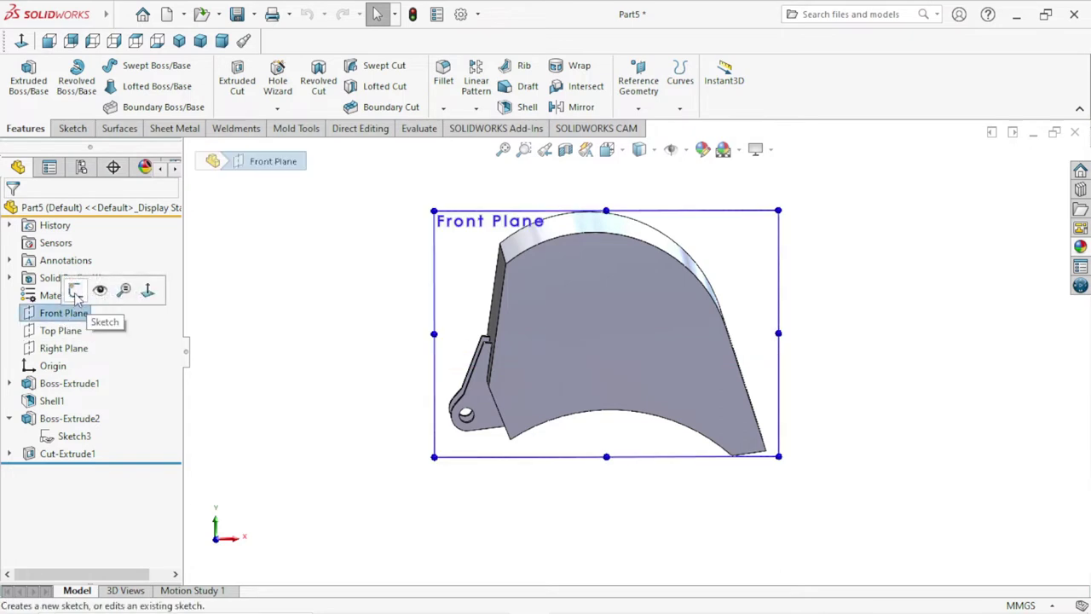
click(75, 292)
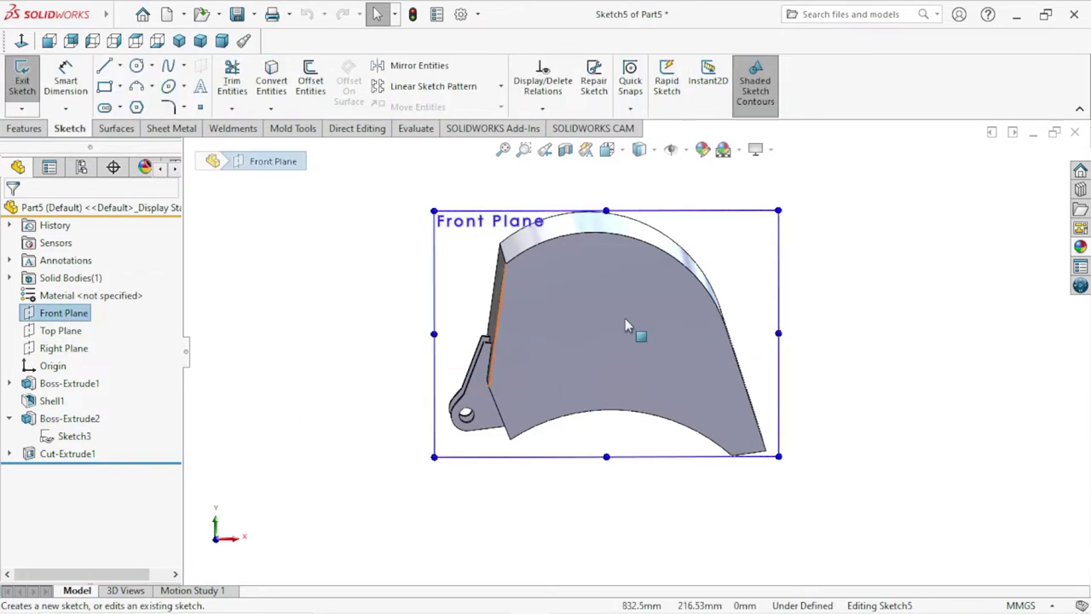
View the Front Plane squarely and draw rear-edge lines from the top corner down beside the hinge lug.
click(21, 40)
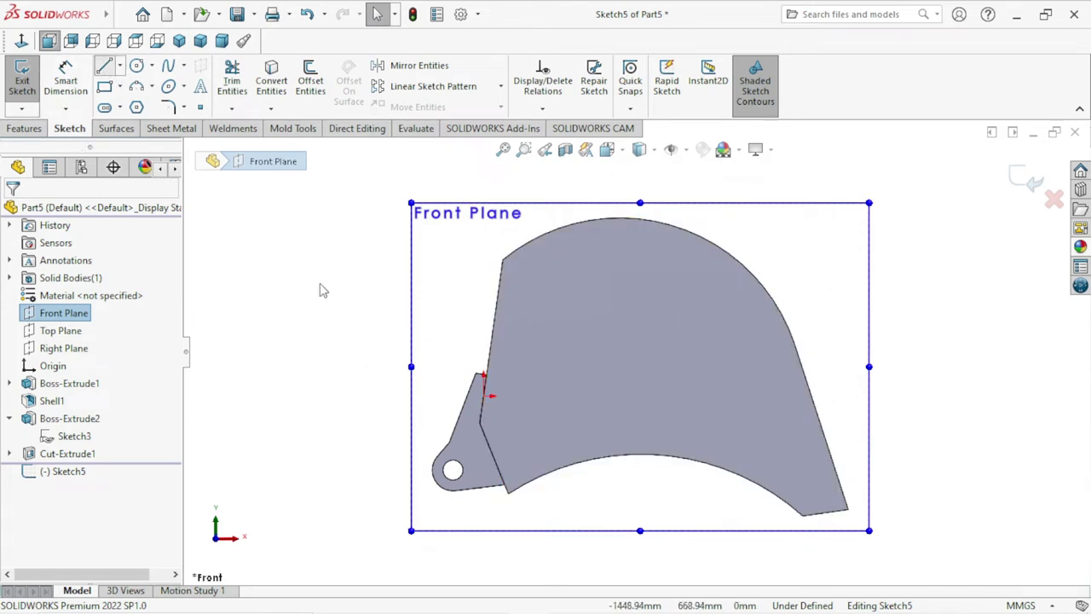
click(501, 274)
click(449, 307)
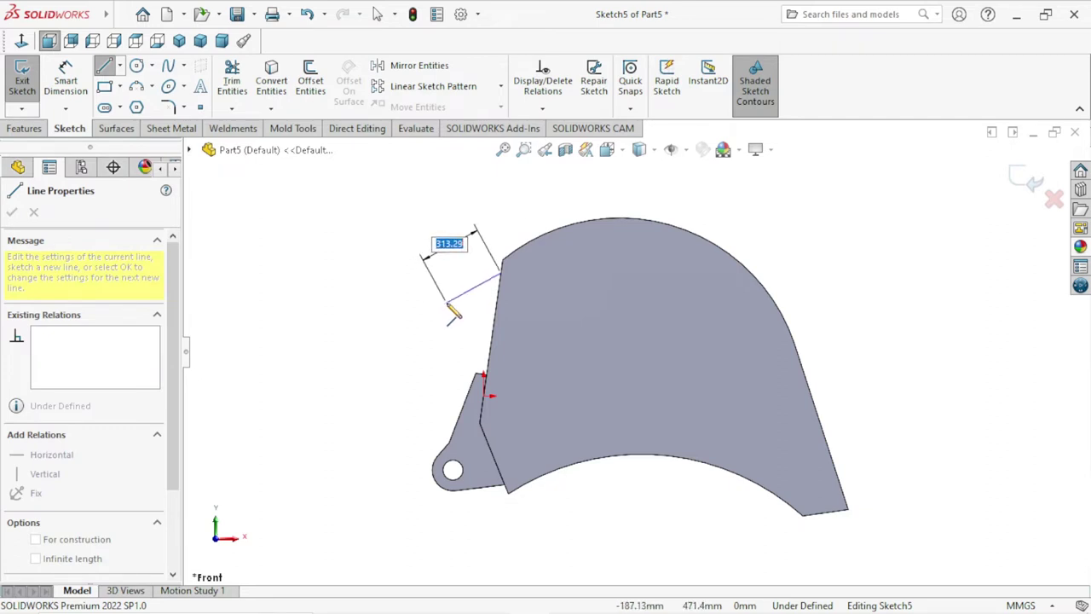
click(450, 302)
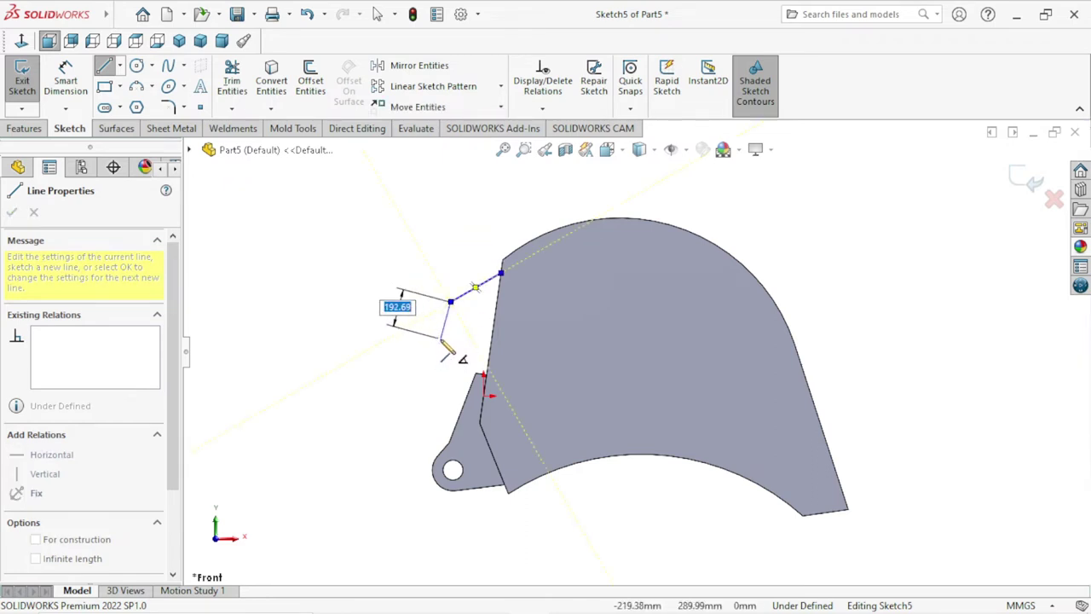
click(440, 339)
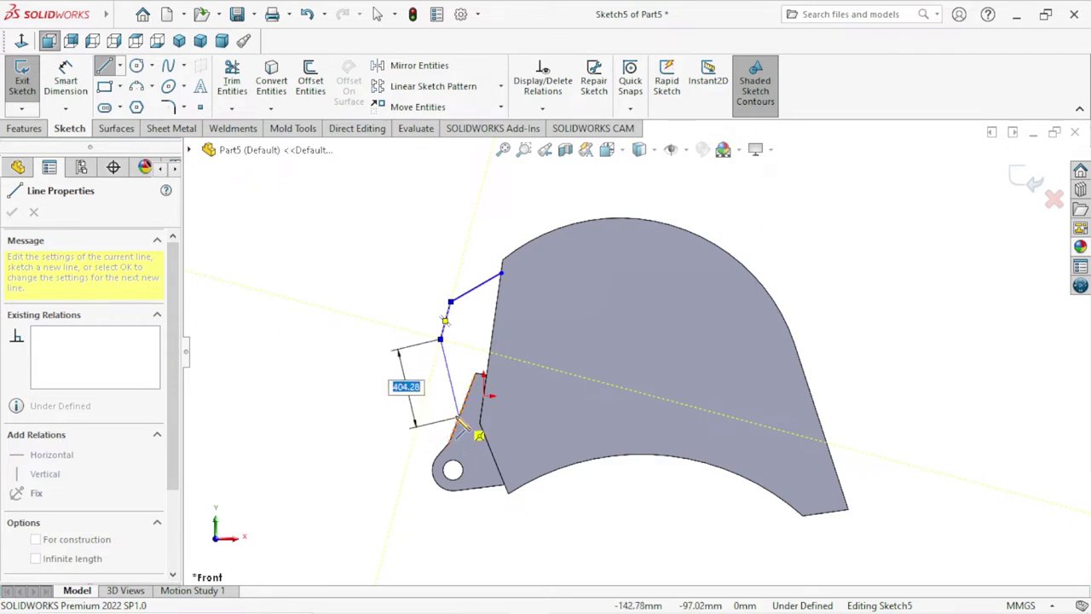
click(452, 414)
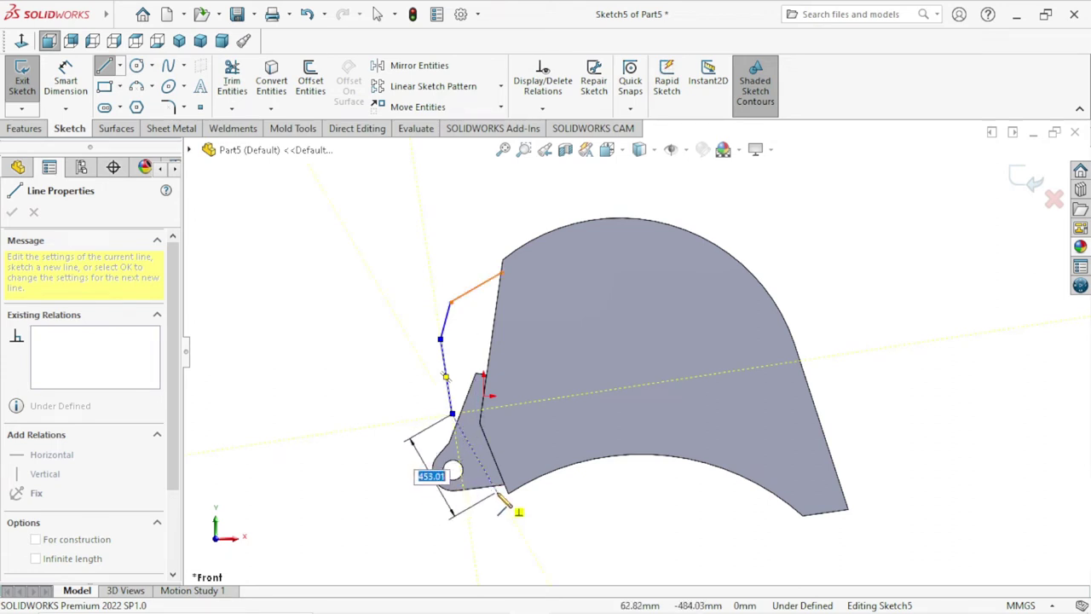
Continue below the lug with a short bottom line and close the outline at the top corner.
scroll(503, 507, down, 3)
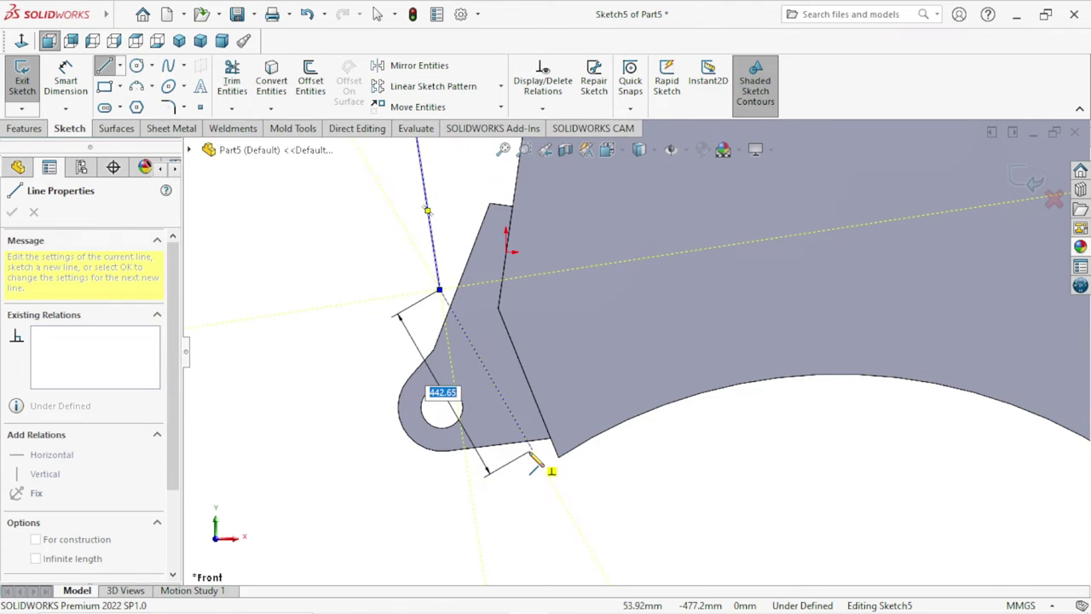
click(532, 451)
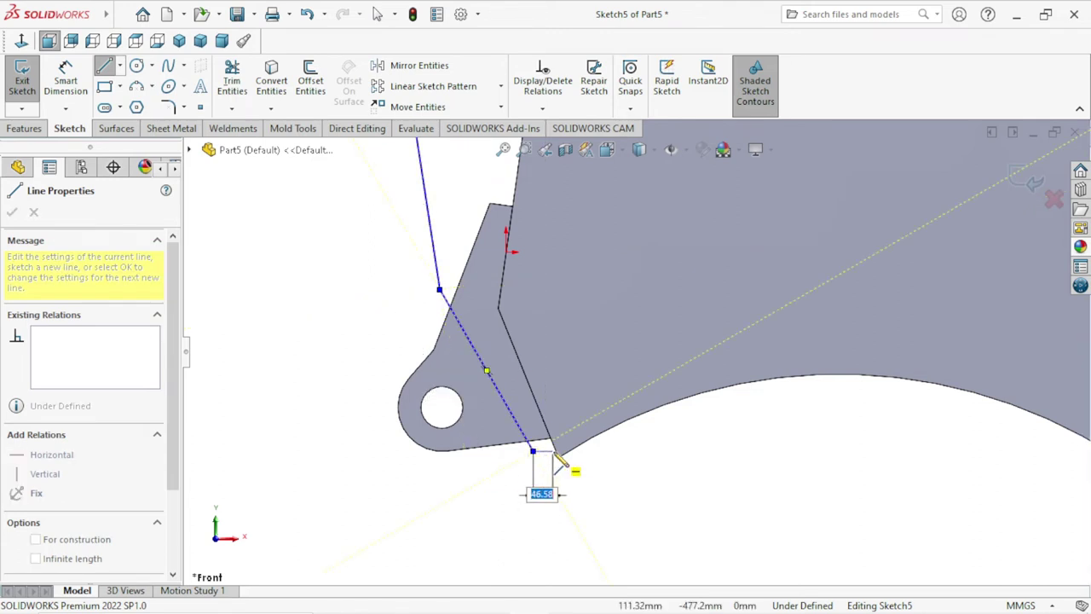
click(555, 452)
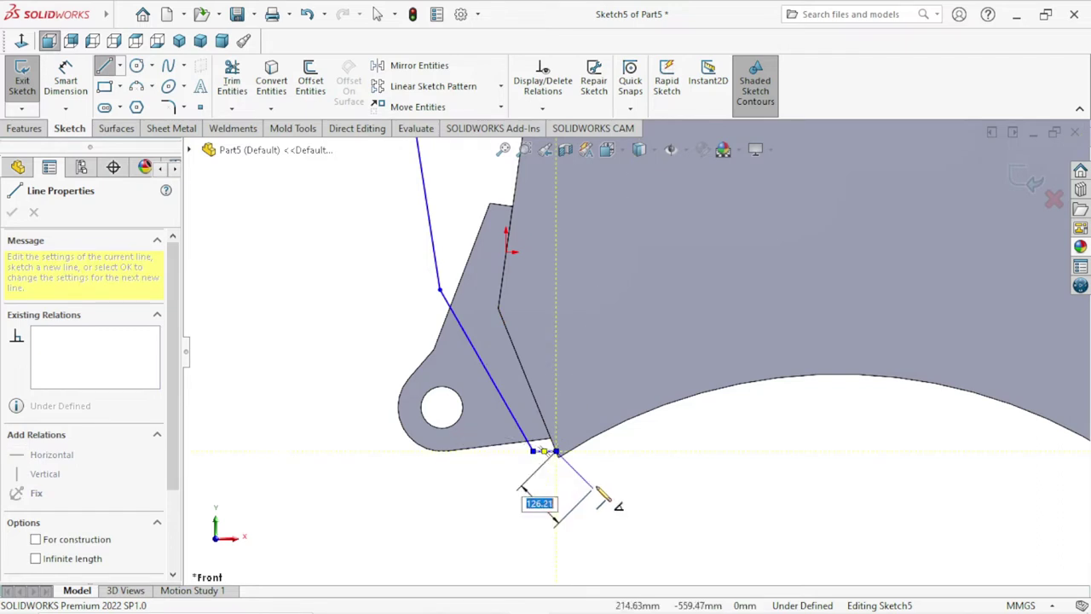
click(501, 314)
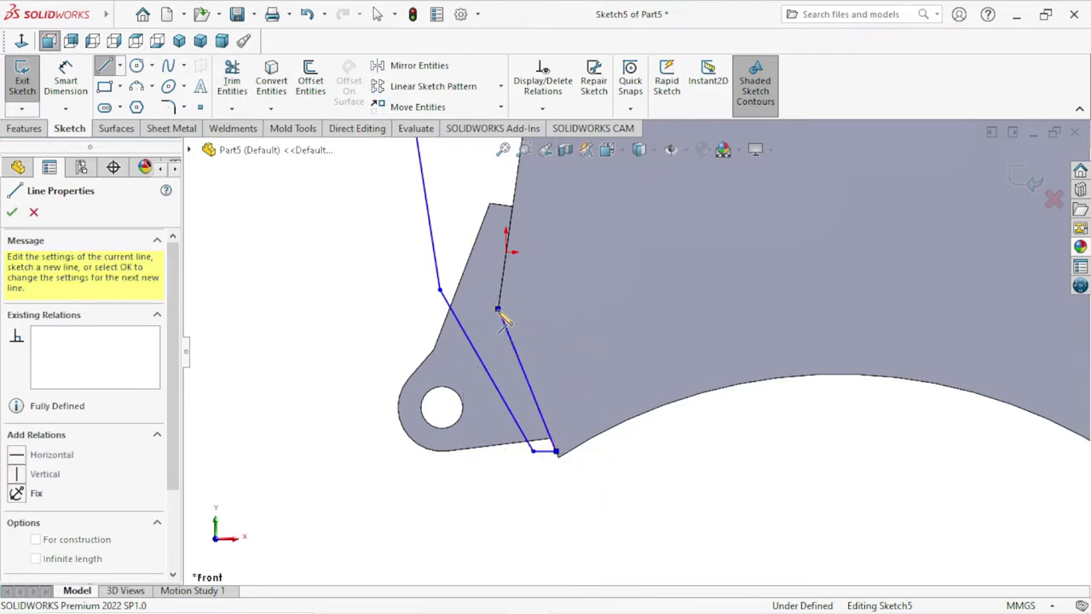
scroll(579, 333, up, 3)
scroll(601, 332, up, 2)
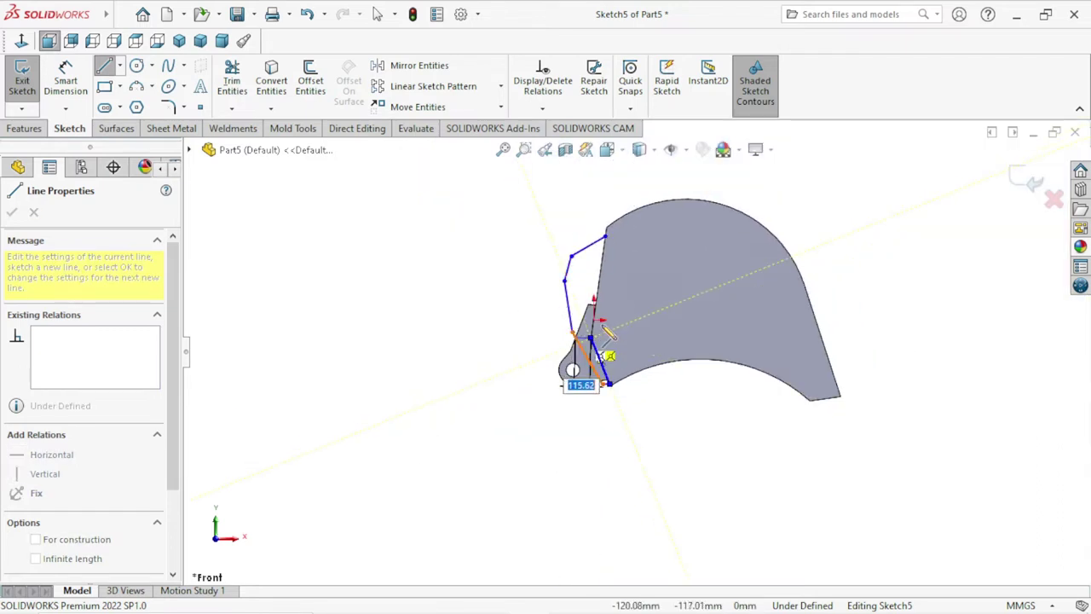
click(624, 254)
right_click(539, 255)
click(550, 264)
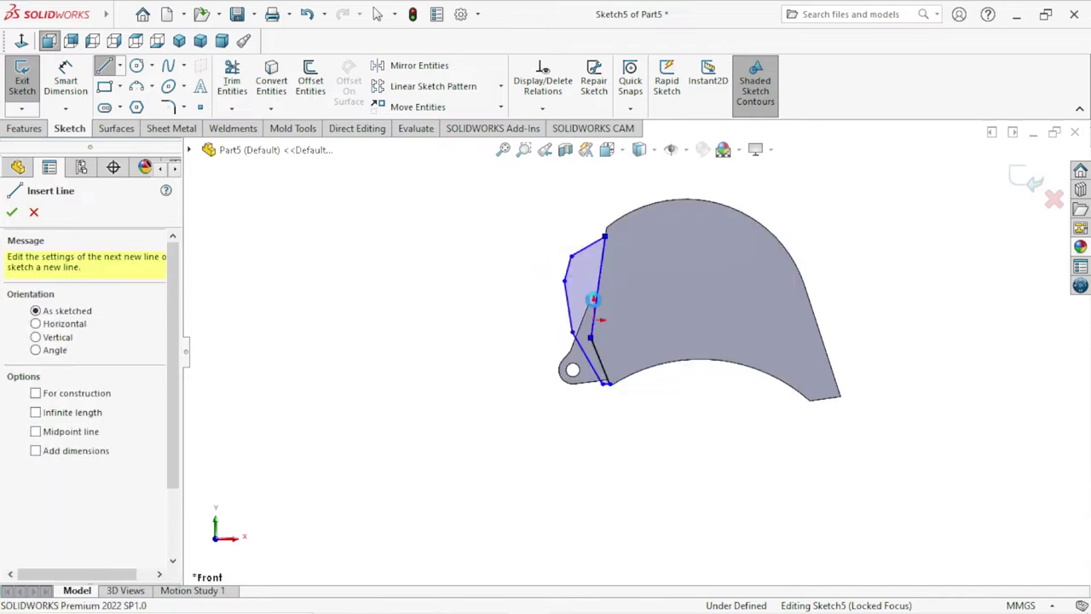
scroll(665, 306, down, 2)
scroll(617, 275, down, 2)
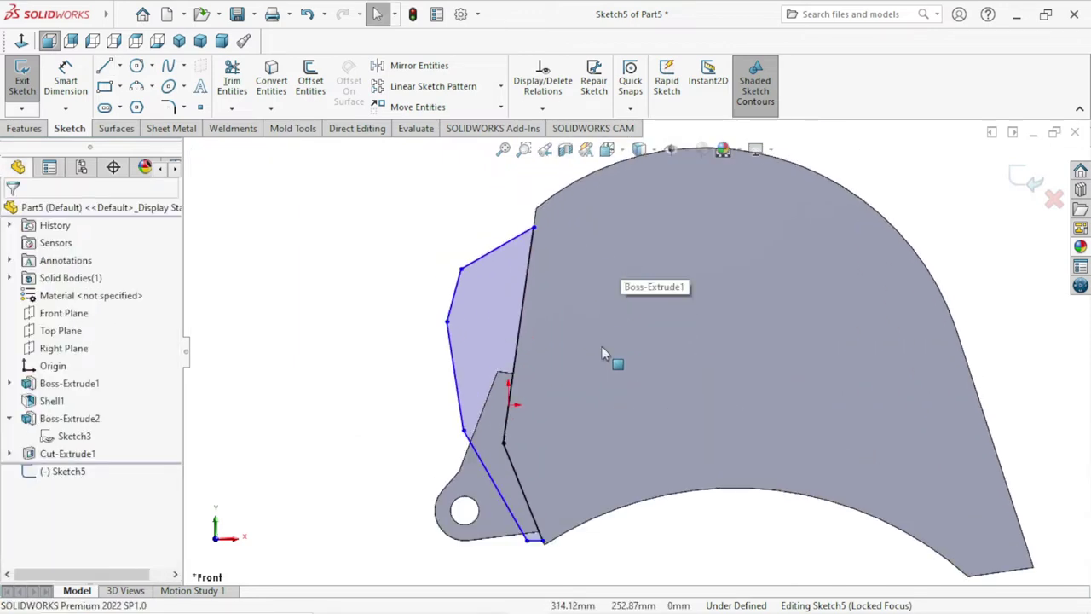
Draw a horizontal centerline from the outline's left corner to the bucket's rear edge.
scroll(601, 363, down, 1)
scroll(594, 418, up, 1)
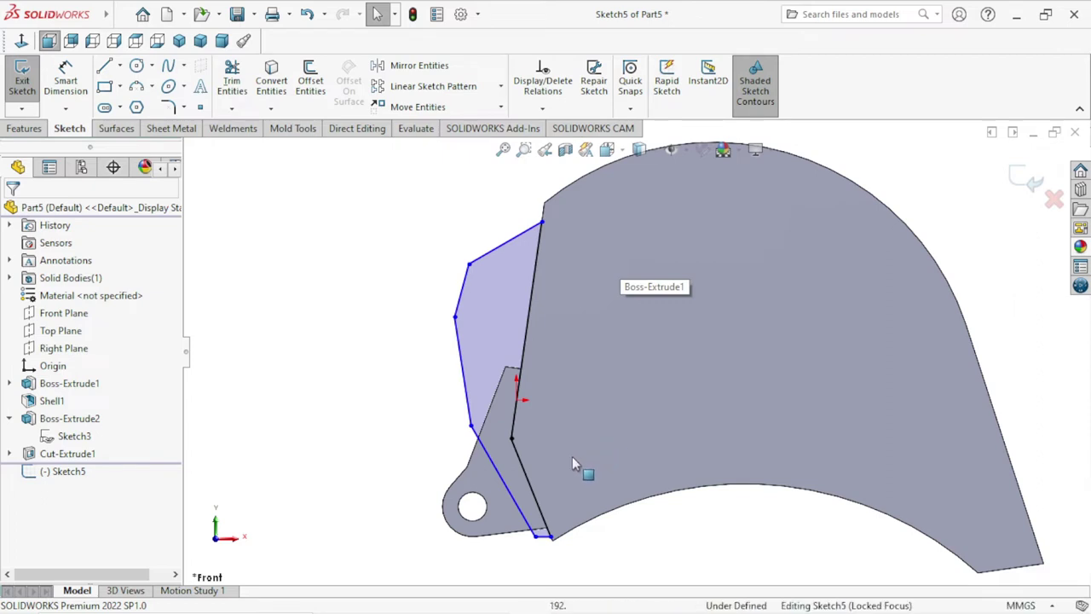
scroll(620, 362, up, 2)
scroll(620, 362, down, 2)
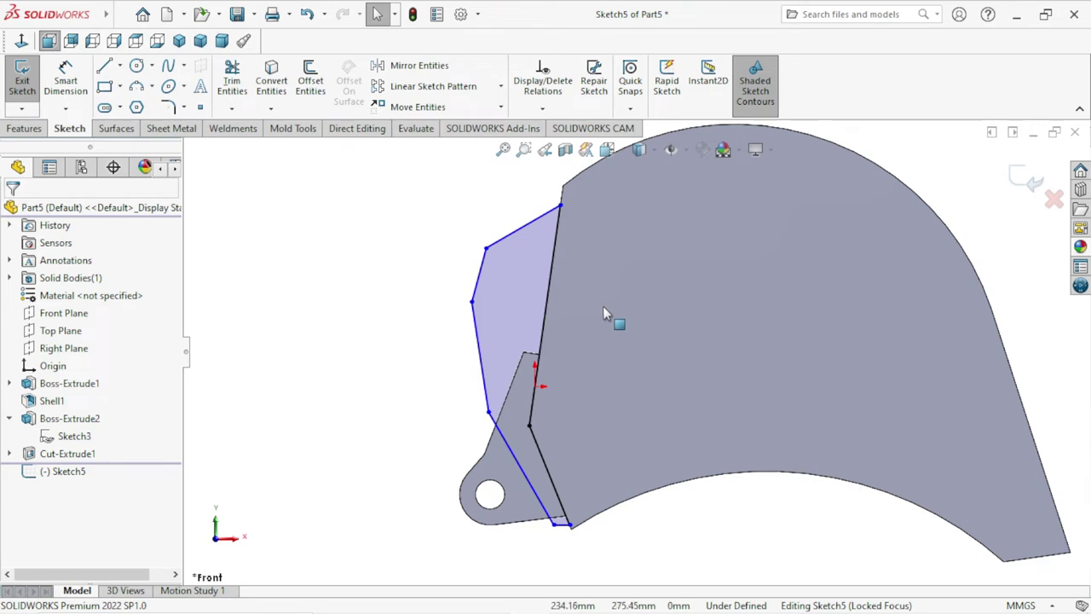
click(120, 66)
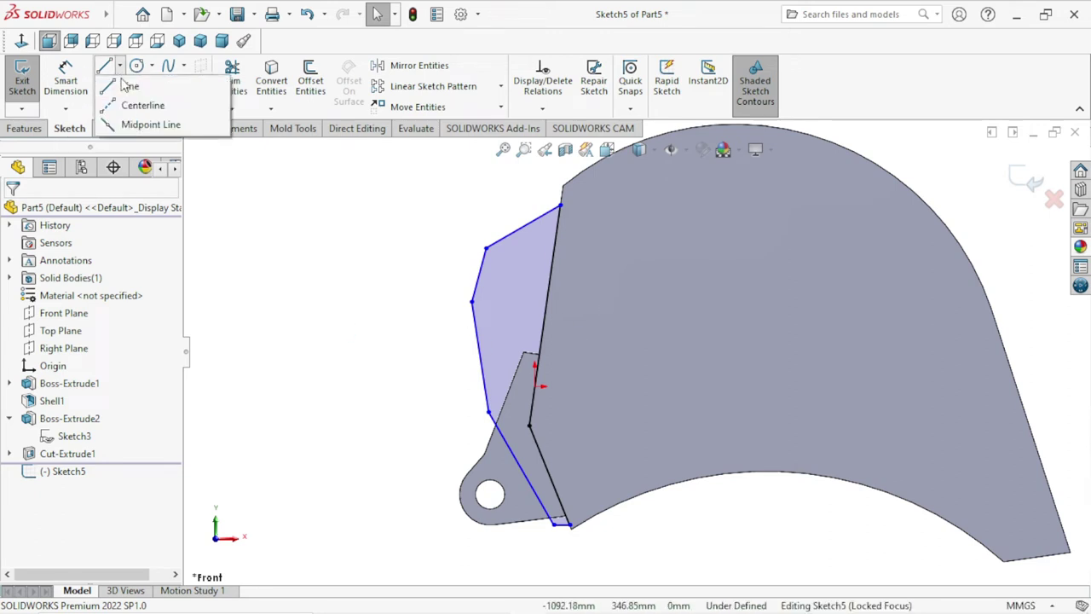
click(116, 109)
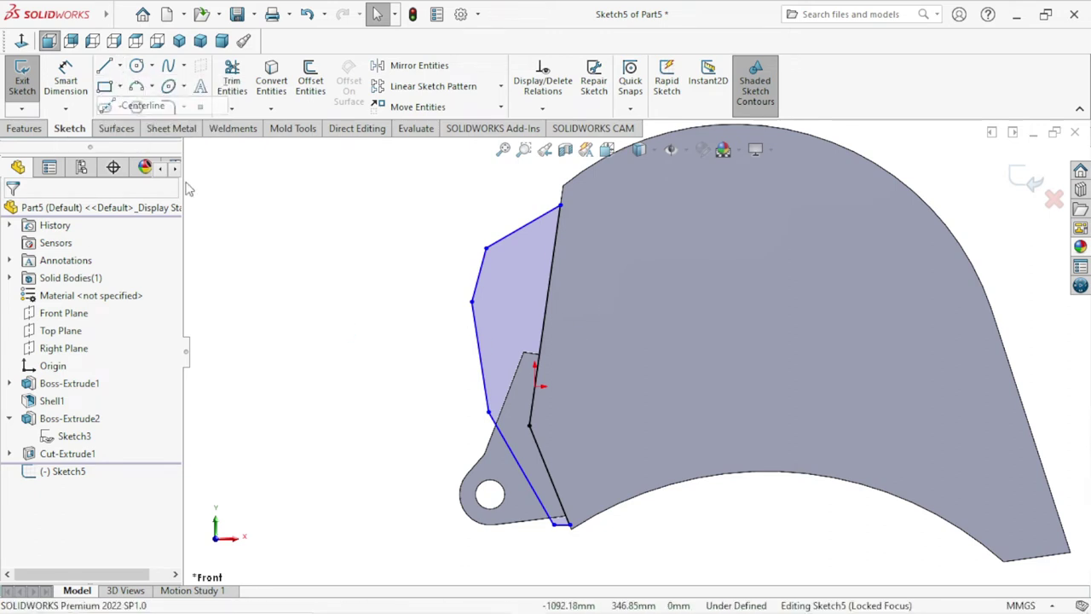
click(472, 302)
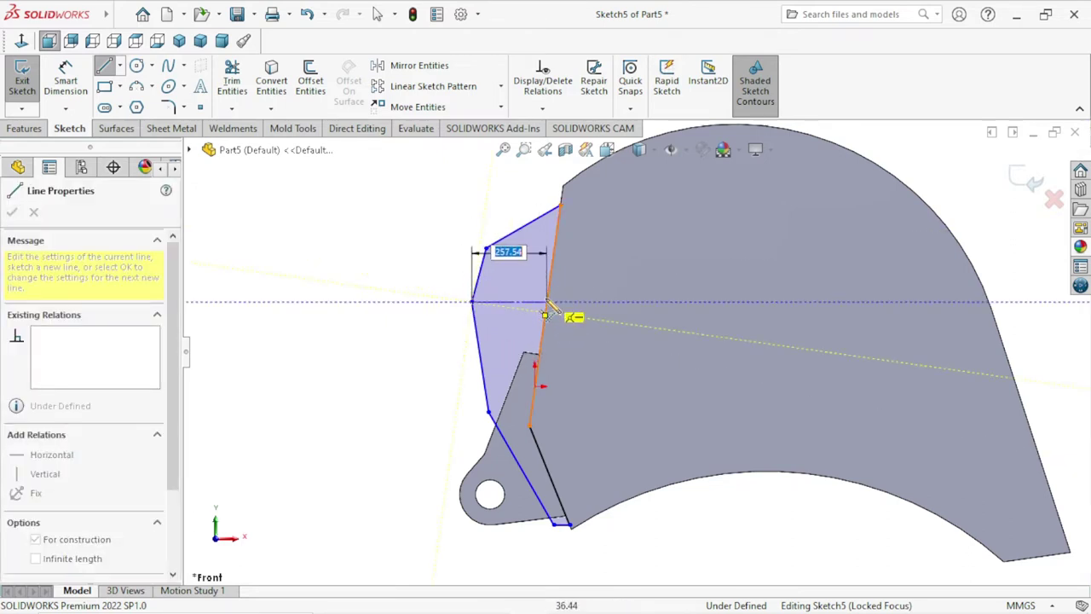
click(547, 303)
right_click(451, 288)
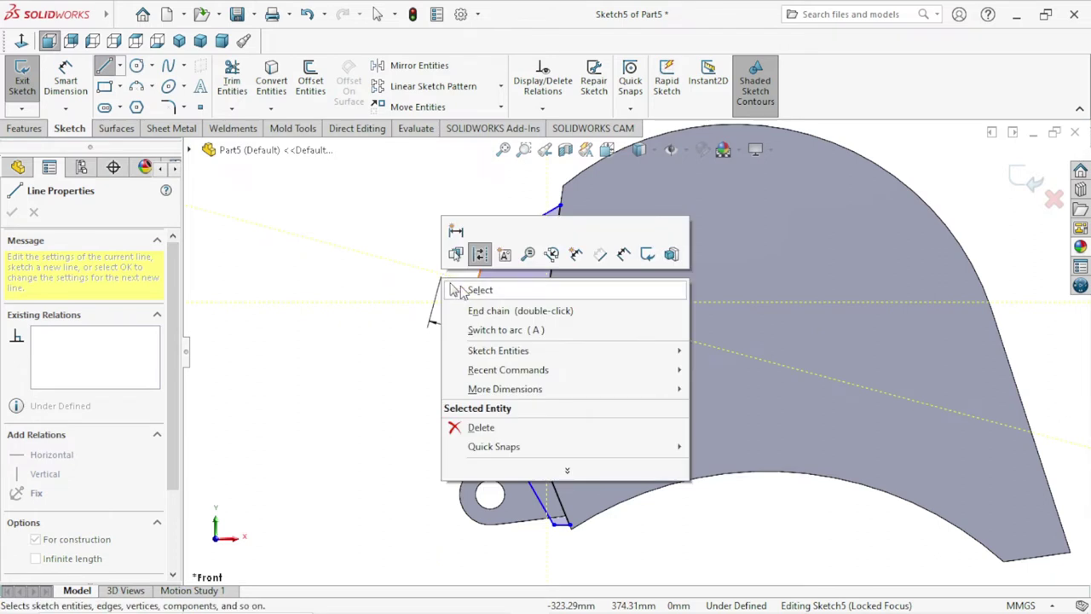
click(464, 289)
scroll(591, 306, up, 3)
scroll(597, 243, down, 3)
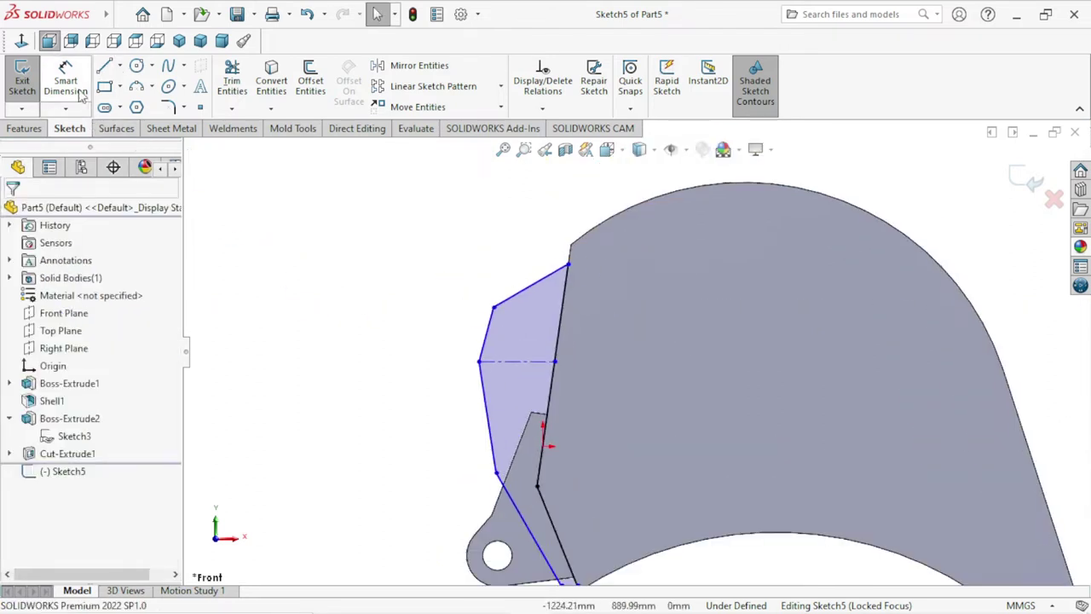
click(554, 362)
Replace a trial vertical dimension with a 345 mm aligned distance from the centerline end to the top corner.
click(568, 265)
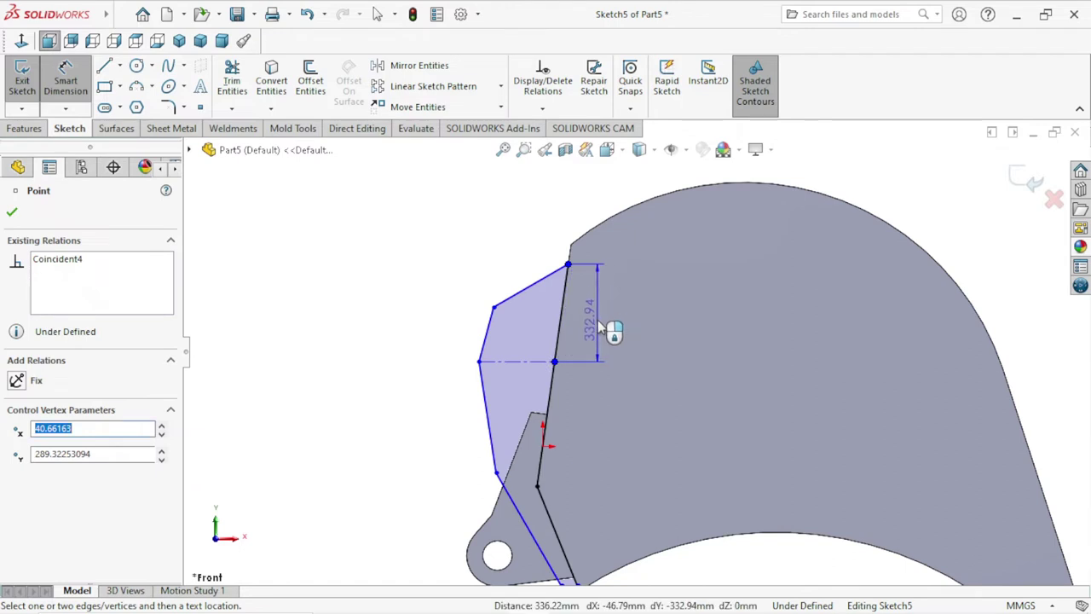
click(599, 329)
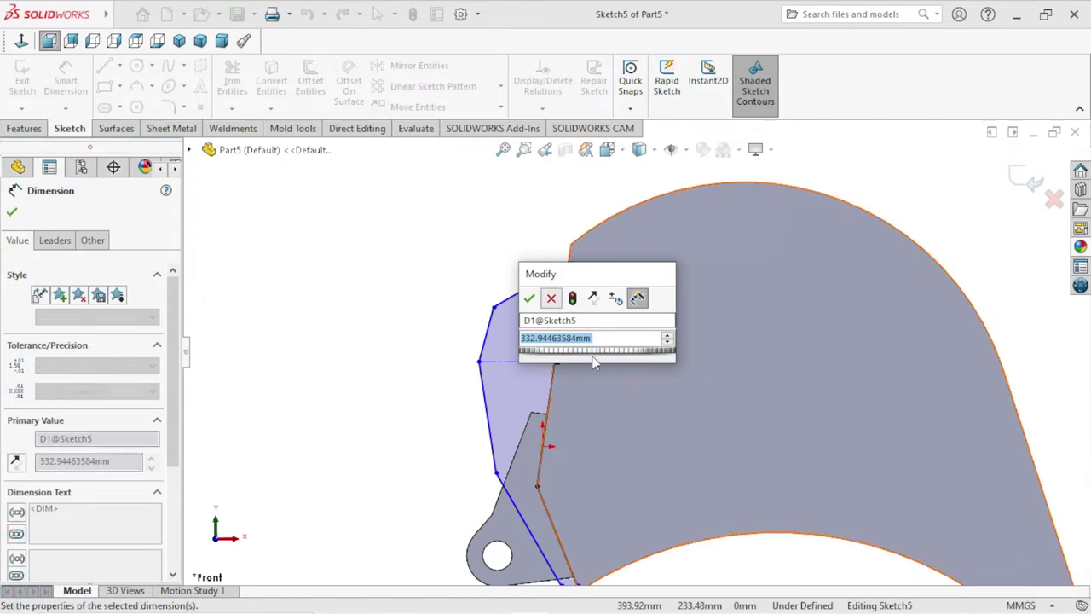
click(552, 299)
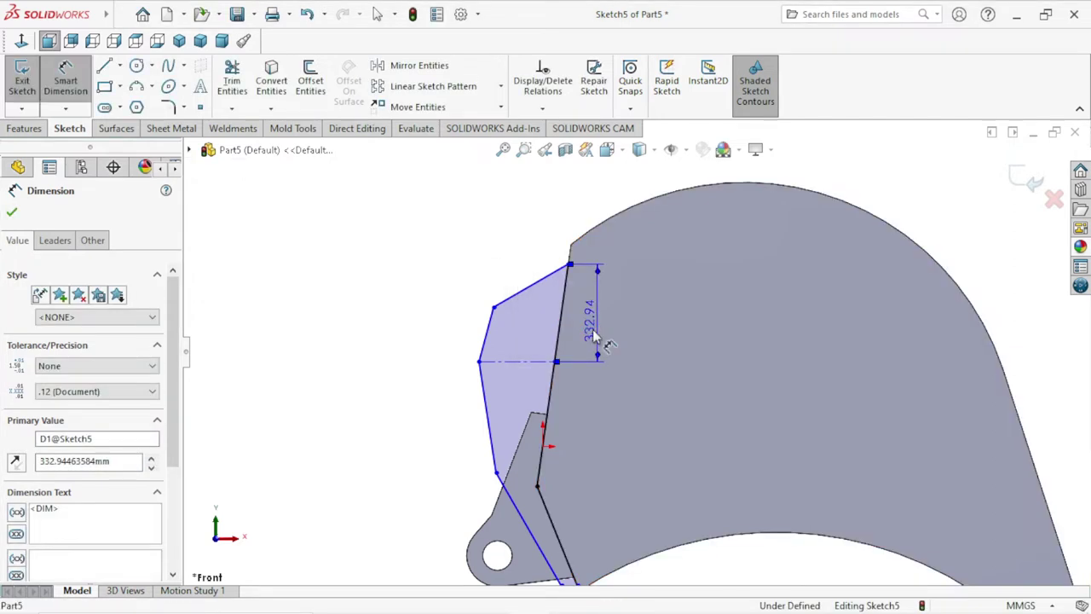
key(Delete)
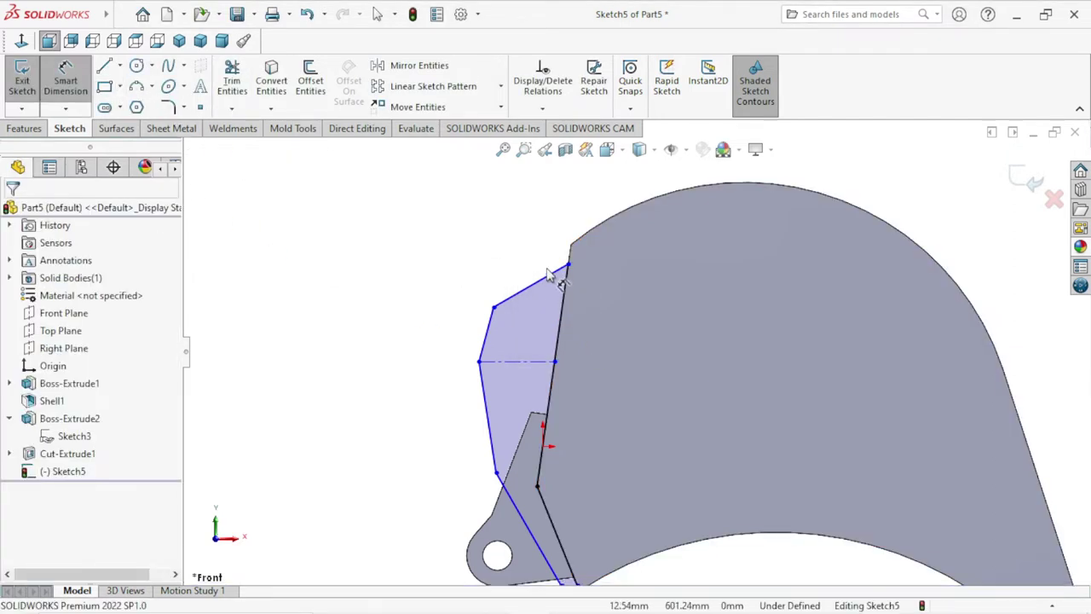
click(551, 362)
click(552, 363)
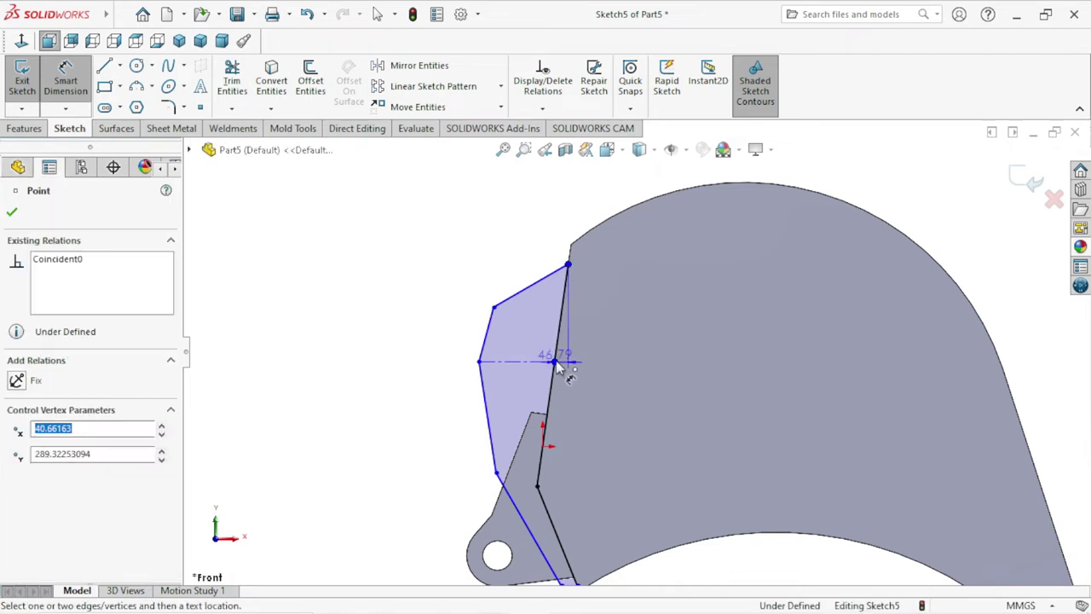
click(658, 246)
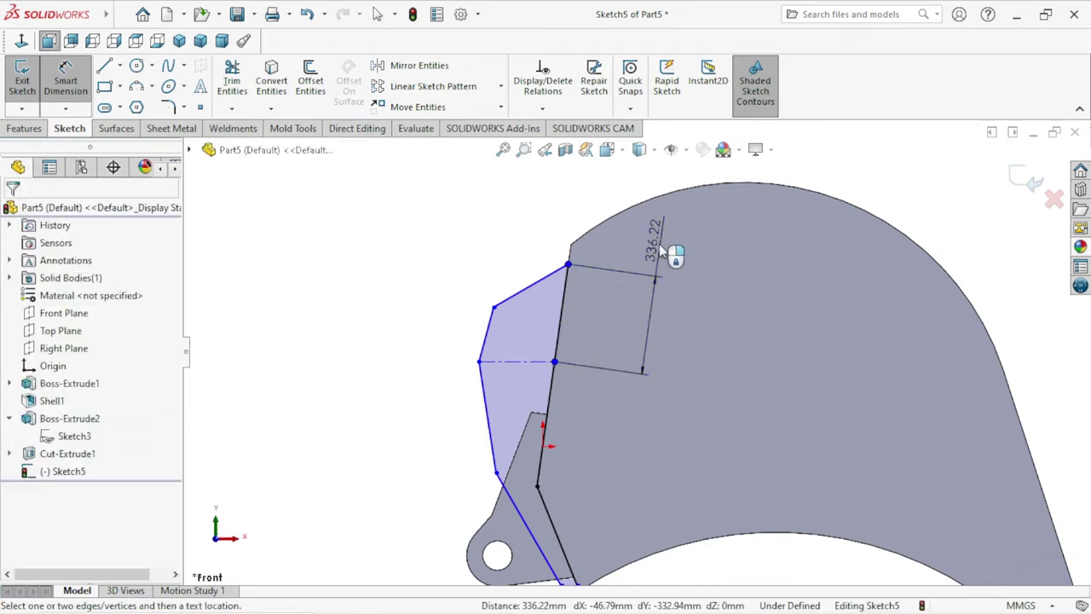
text(345)
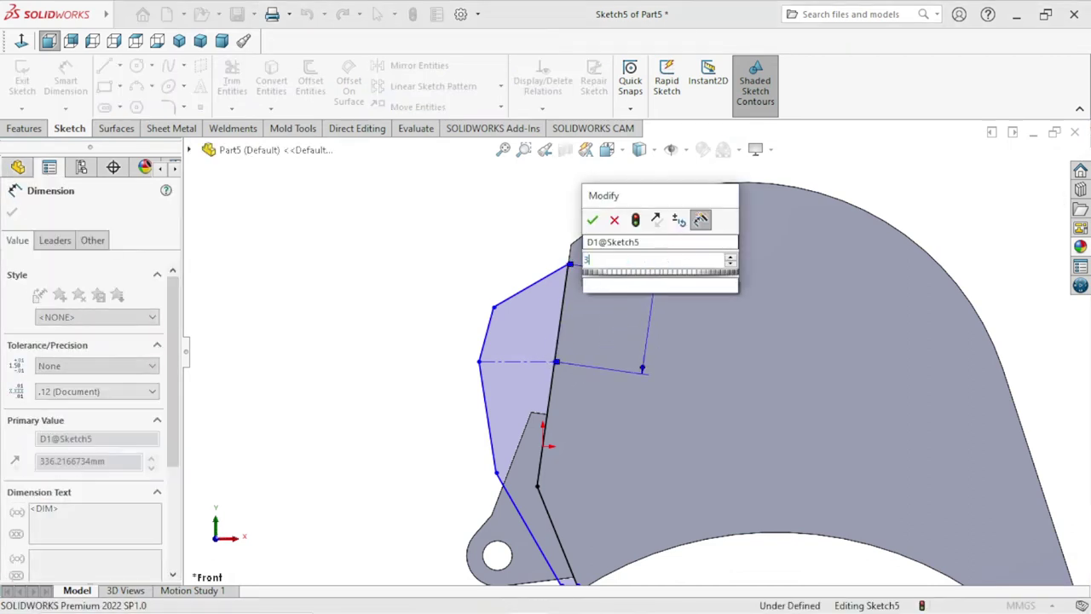
click(594, 220)
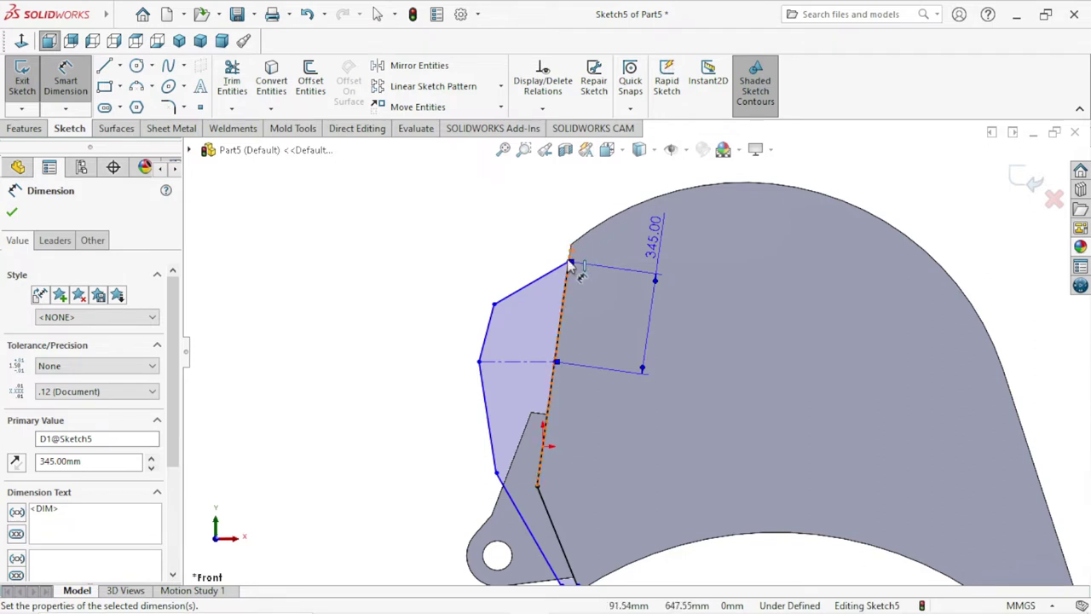
Set the top corner 50 mm from the vertex below it and tidy the label.
scroll(576, 271, down, 3)
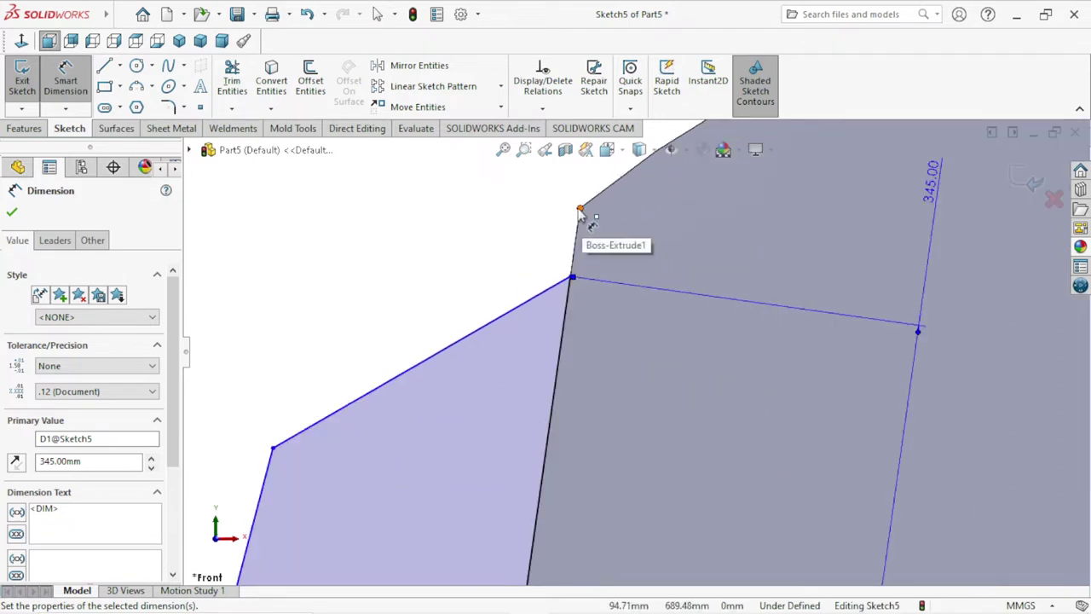
click(580, 210)
click(570, 278)
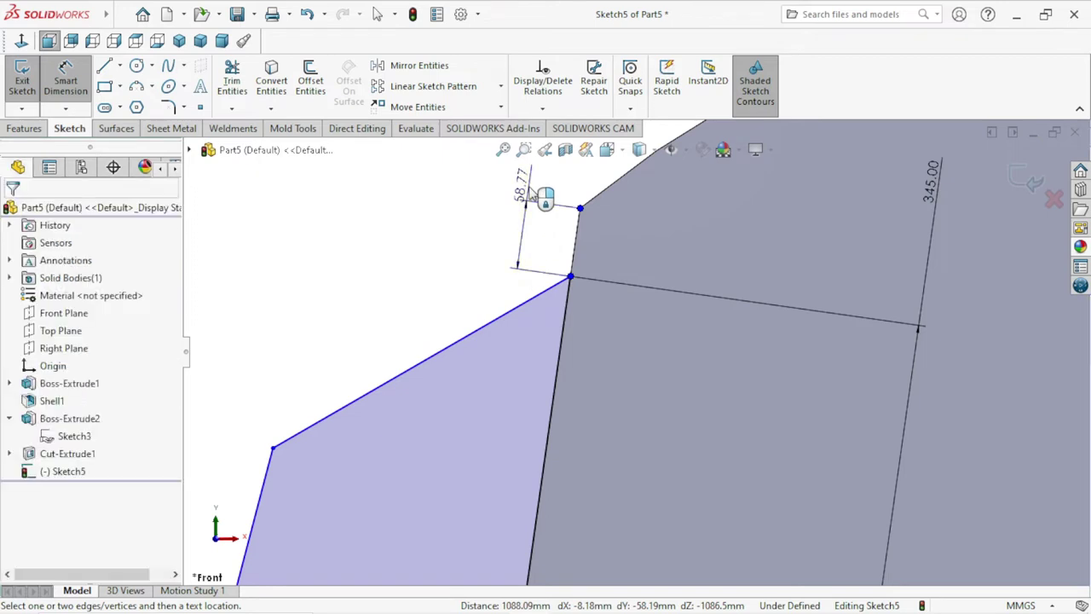
click(530, 198)
text(50)
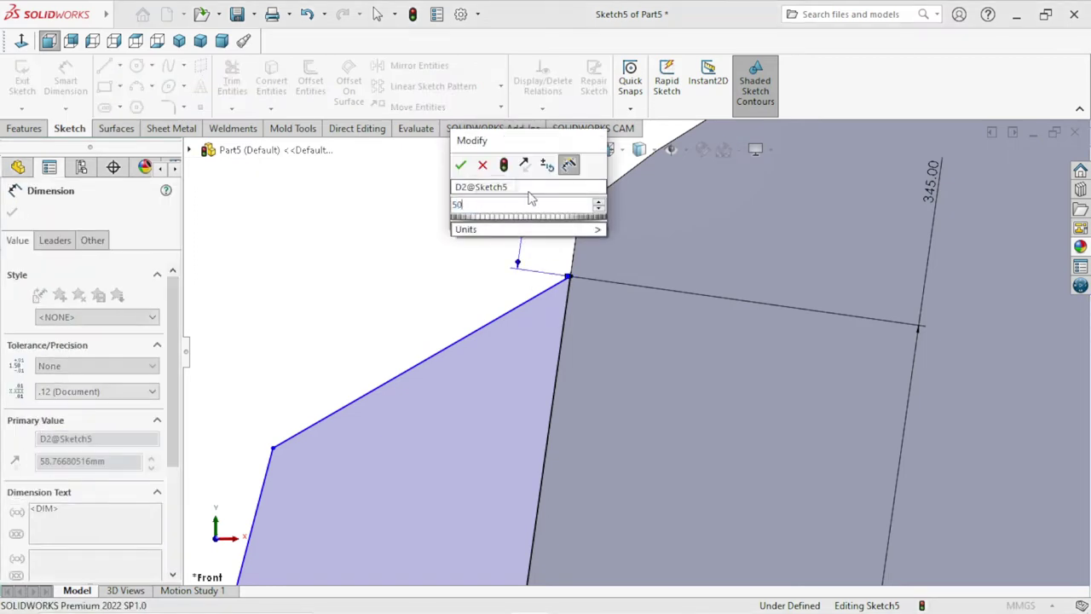
key(Return)
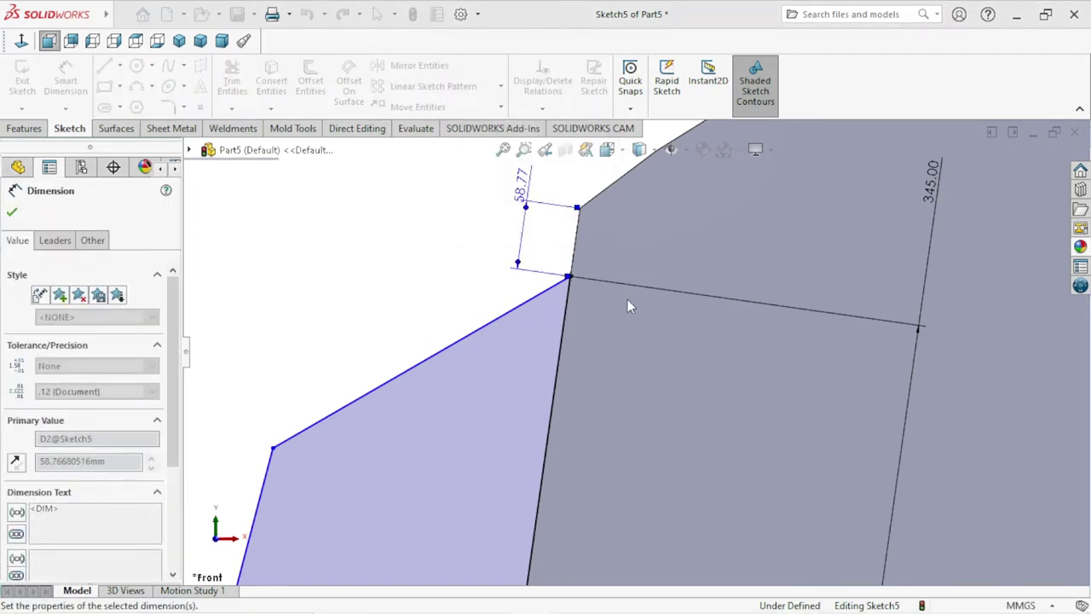
scroll(624, 298, up, 3)
scroll(621, 249, down, 3)
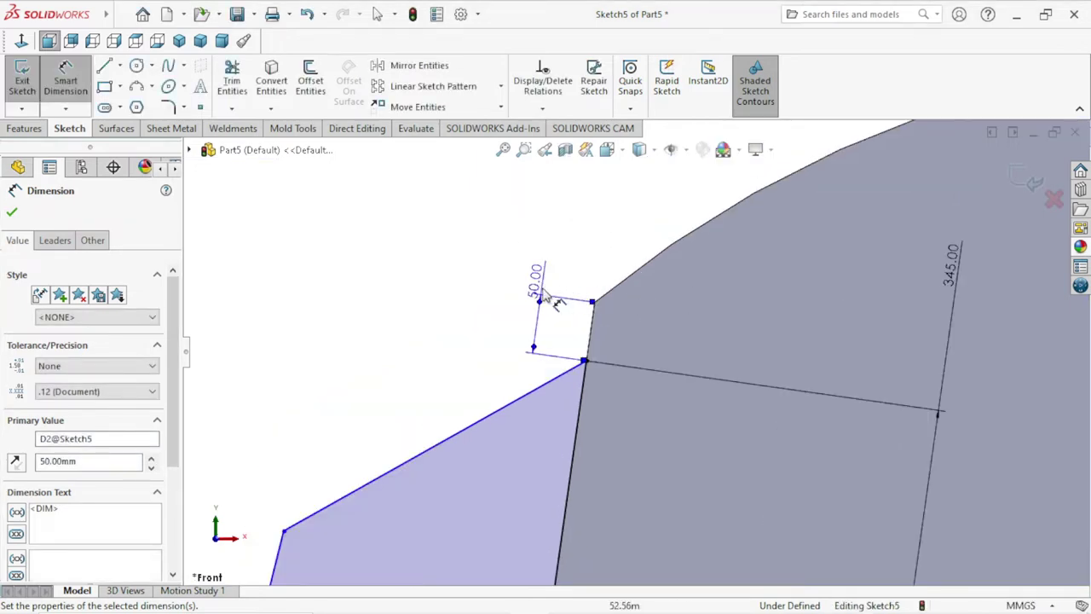
drag(581, 245, 570, 244)
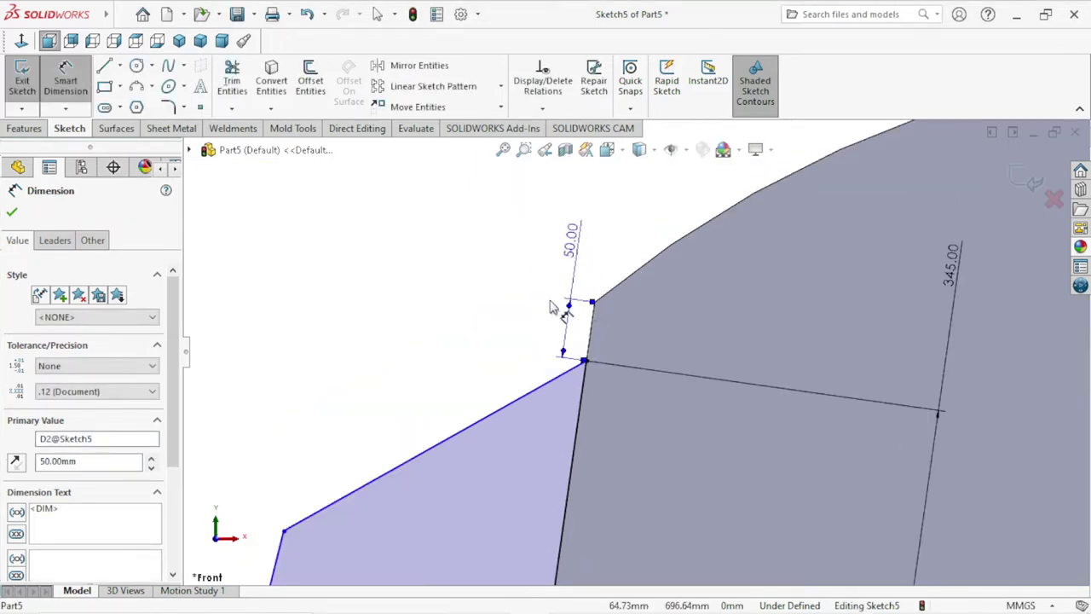
click(498, 401)
key(z)
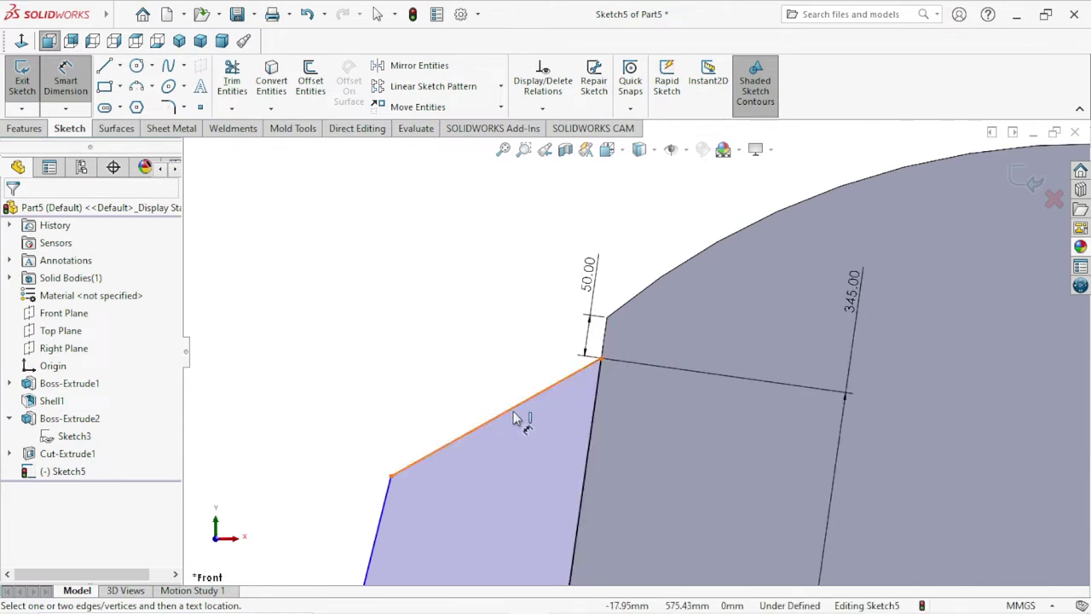
Dimension the upper sloped edge at 278 mm and the next vertex-to-vertex distance at 200 mm.
click(514, 411)
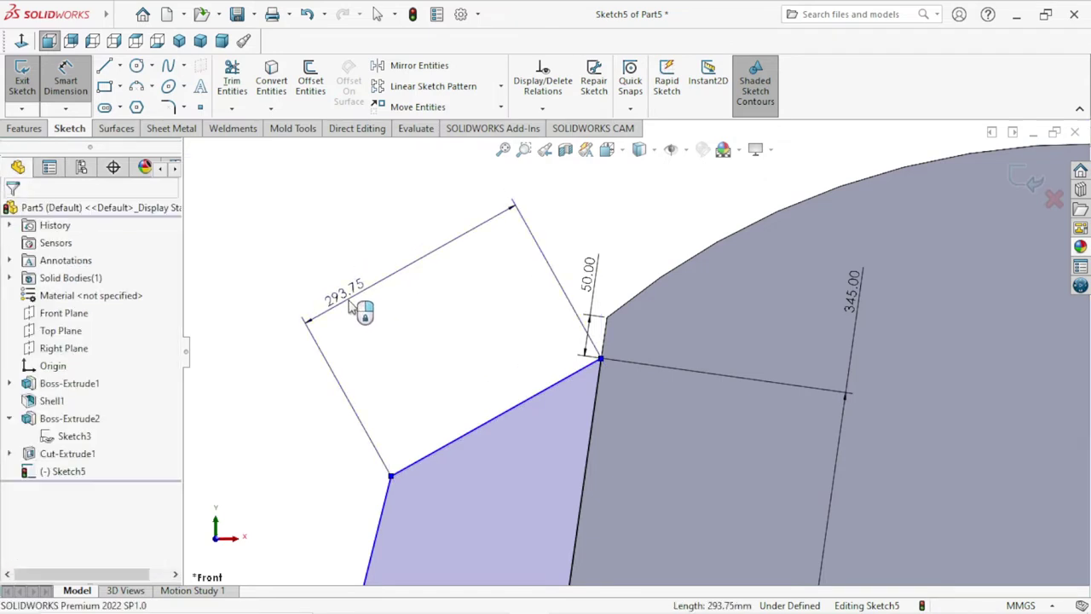
click(350, 309)
text(278)
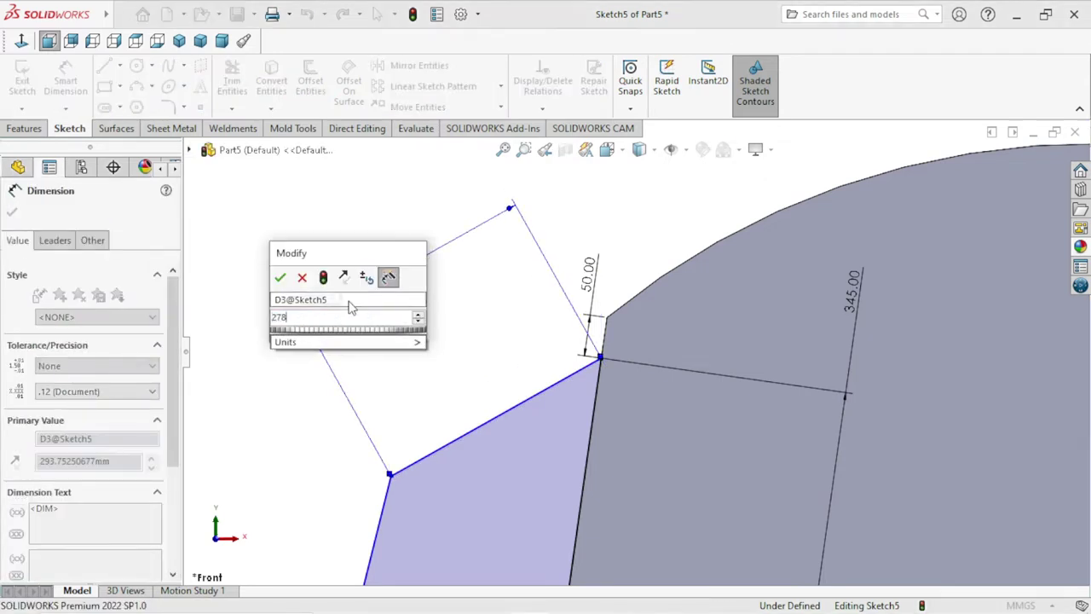
key(Escape)
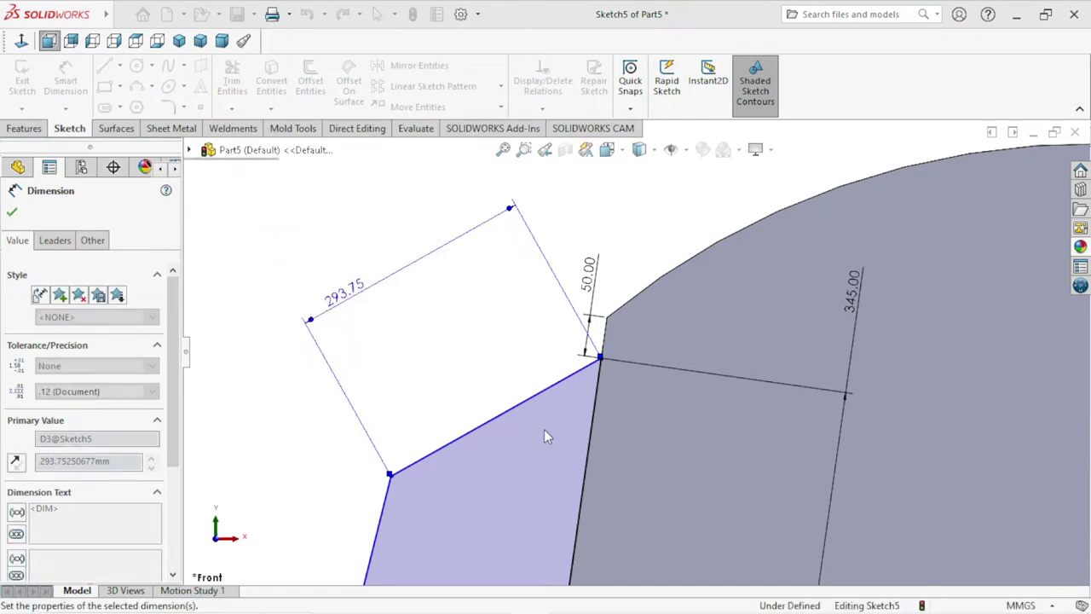
scroll(562, 415, up, 3)
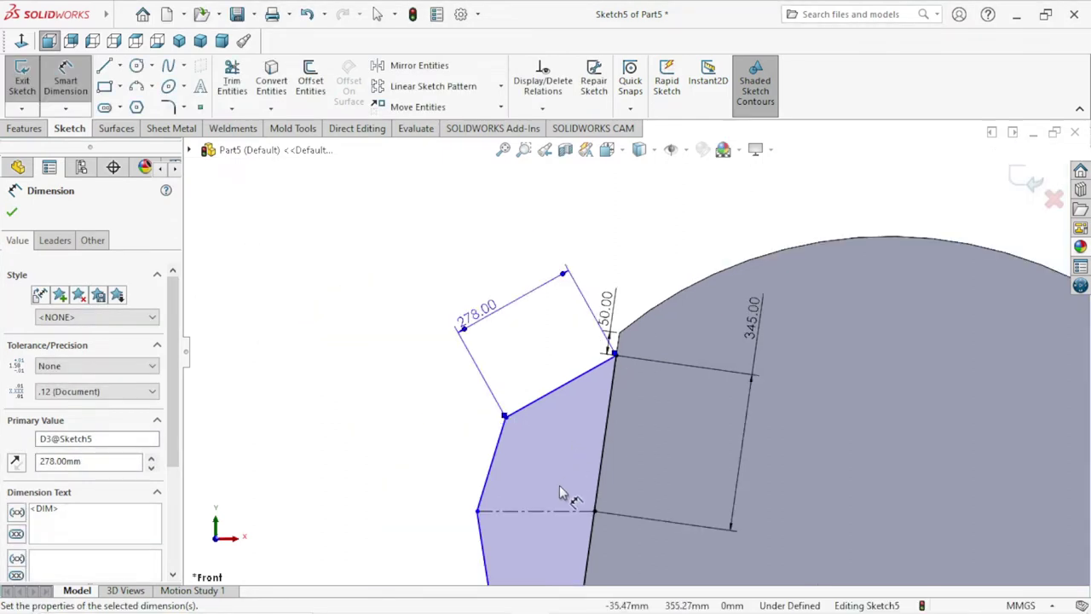
scroll(575, 482, up, 1)
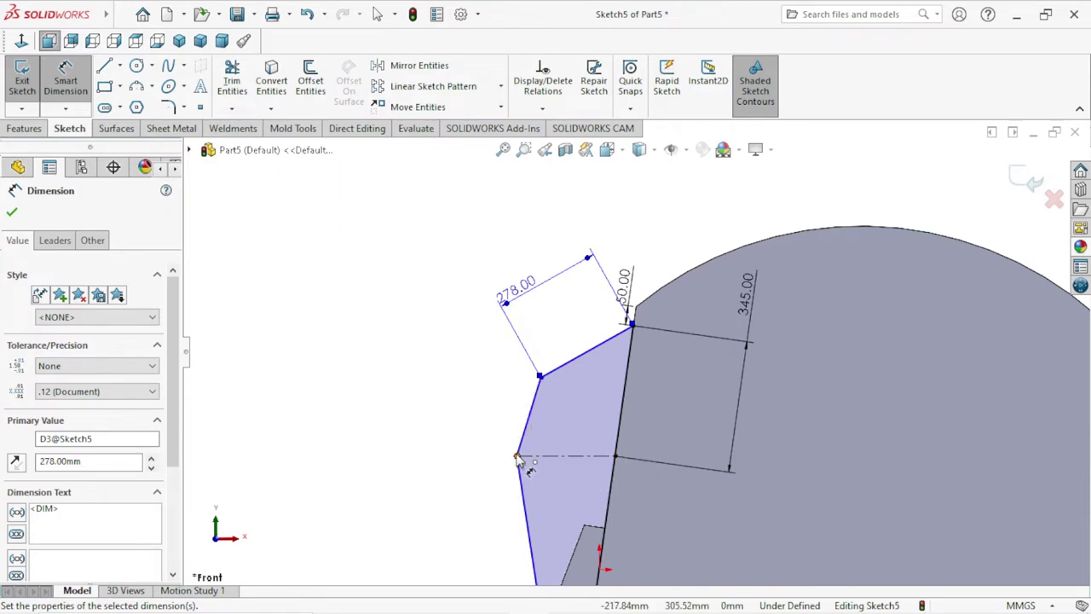
click(517, 456)
click(539, 376)
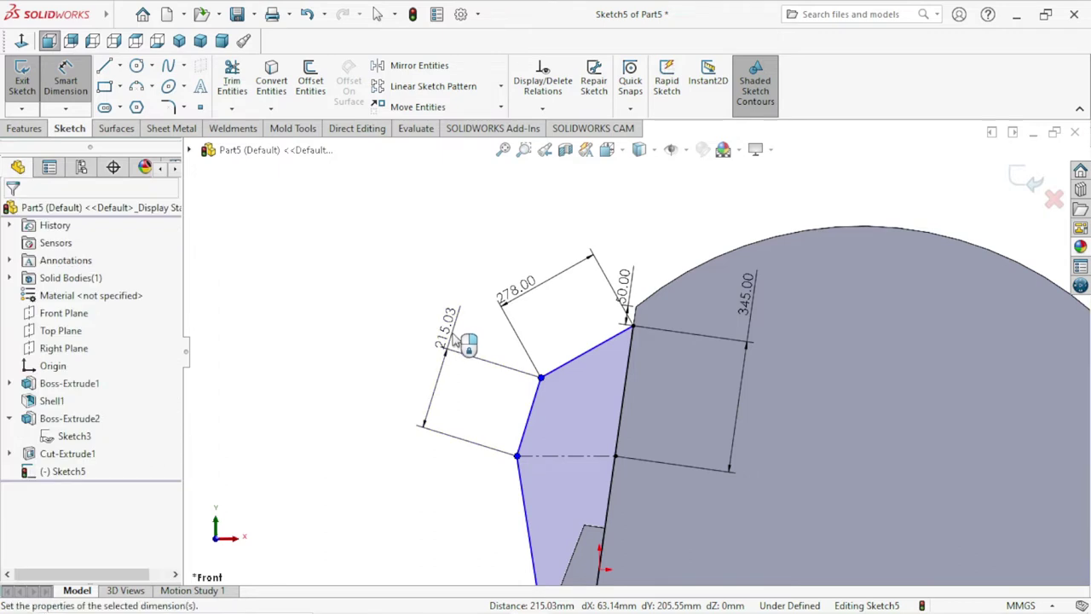
click(455, 339)
text(200)
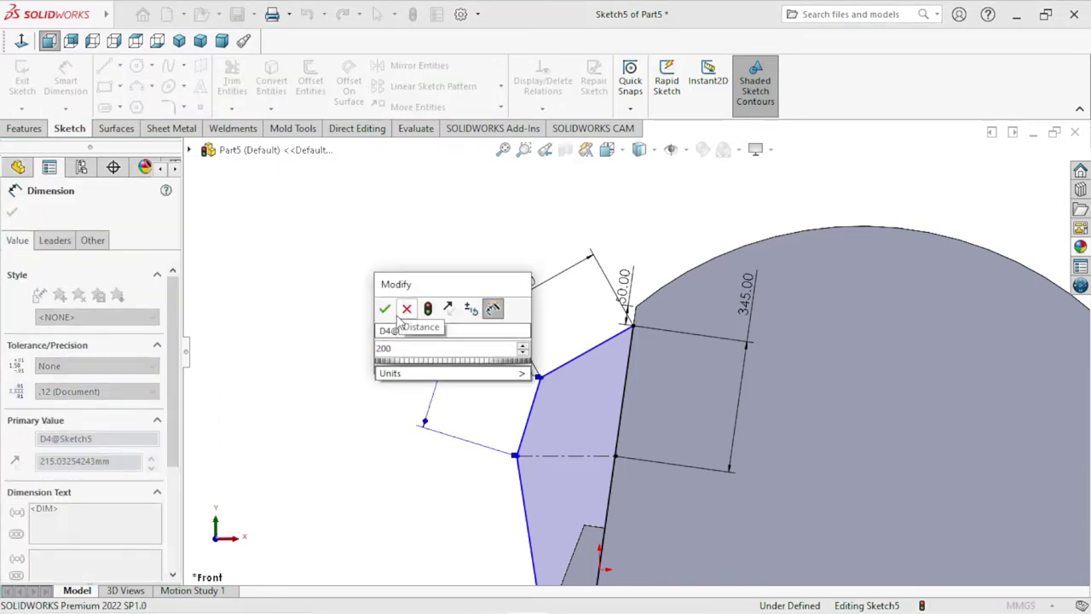
click(384, 309)
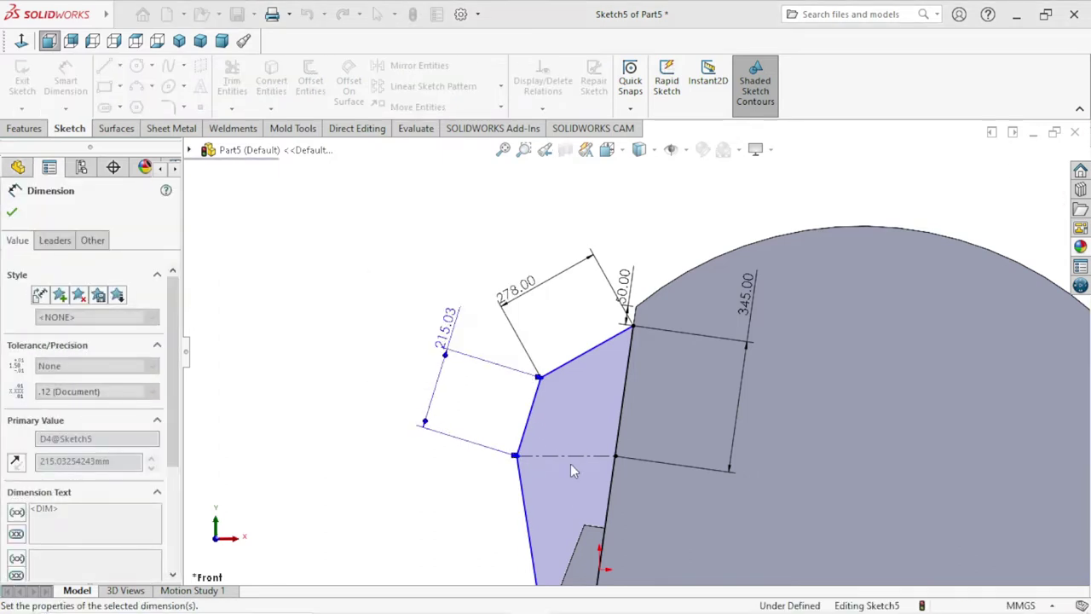
scroll(588, 460, down, 5)
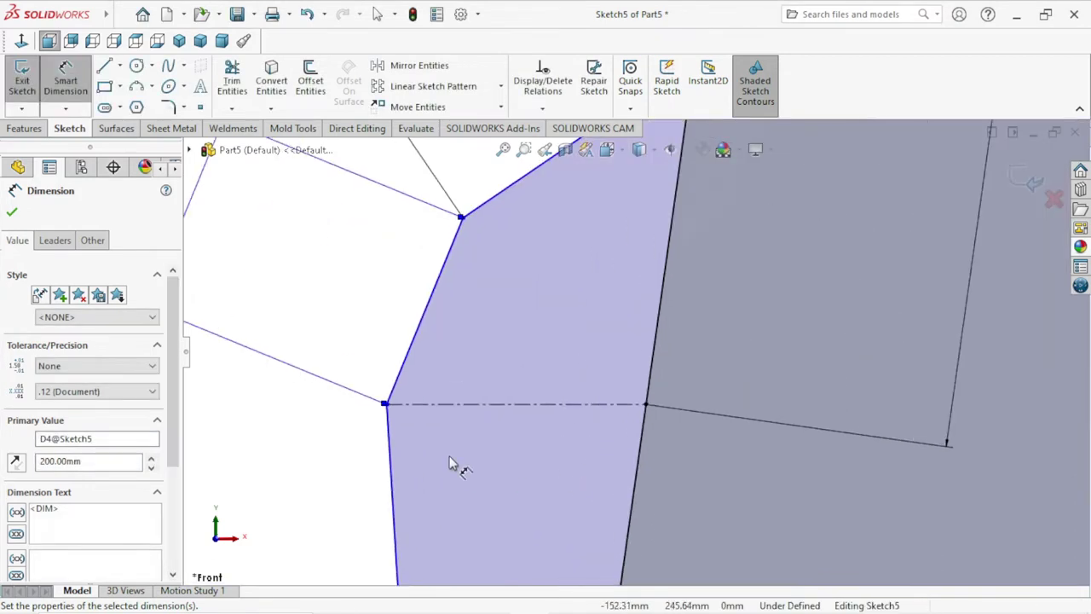
Set the horizontal width across the centreline to 245 mm.
click(386, 404)
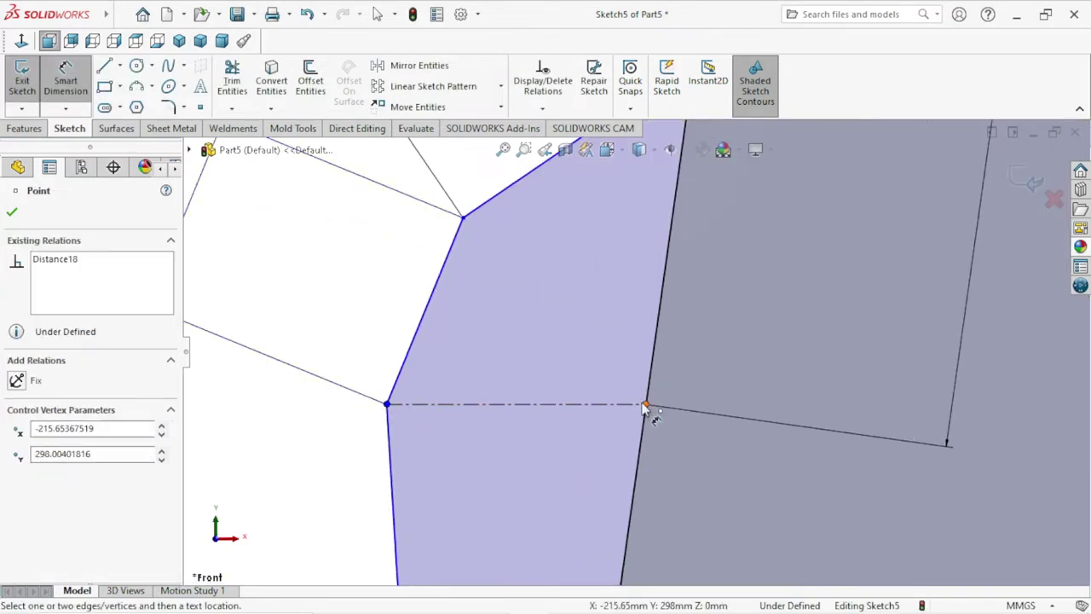
click(646, 405)
click(527, 455)
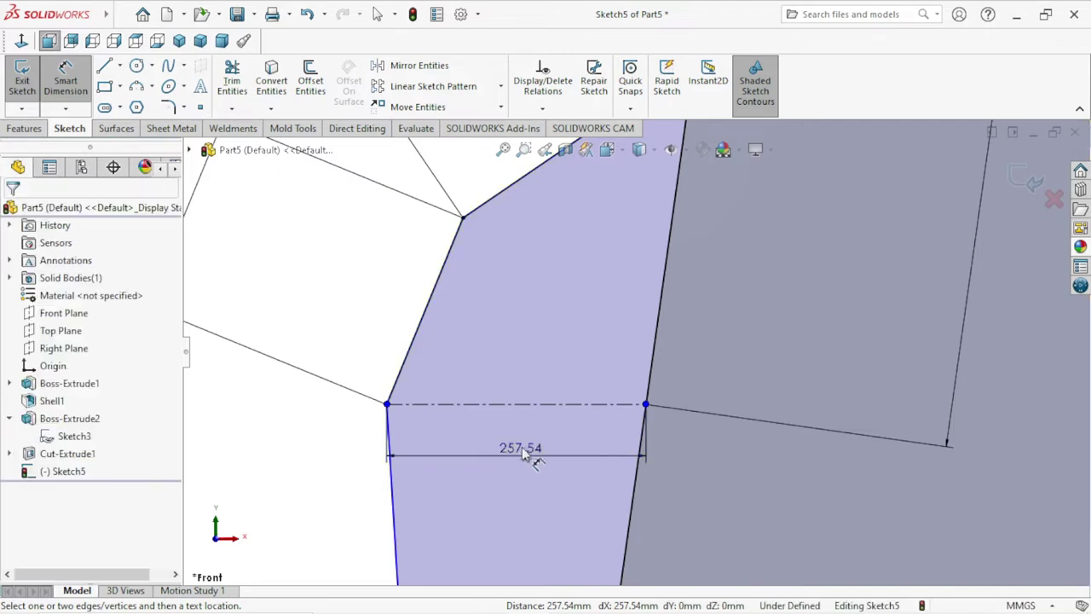
click(526, 452)
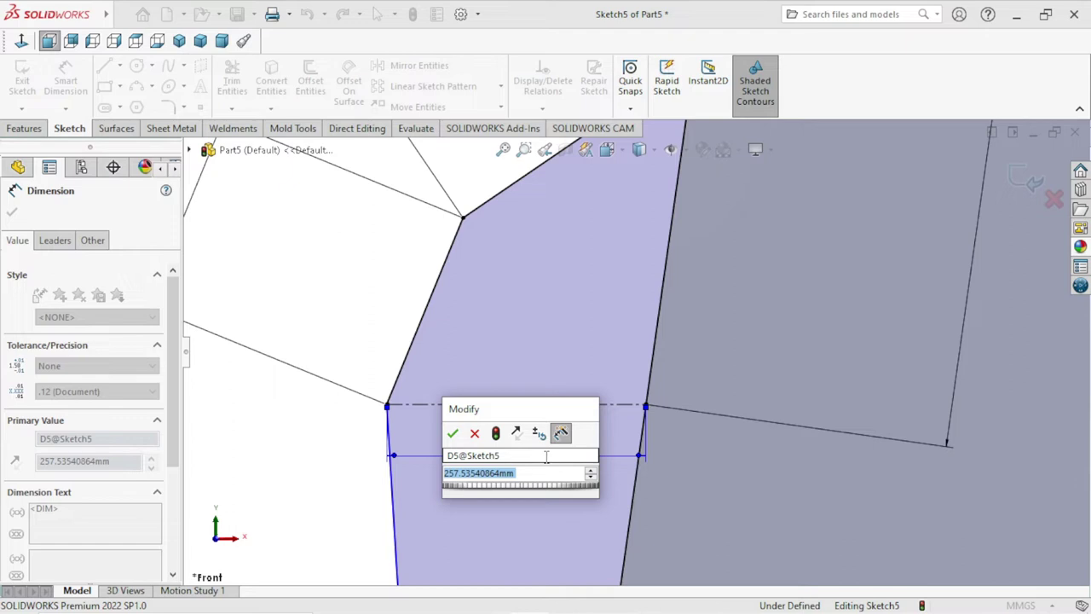
text(245)
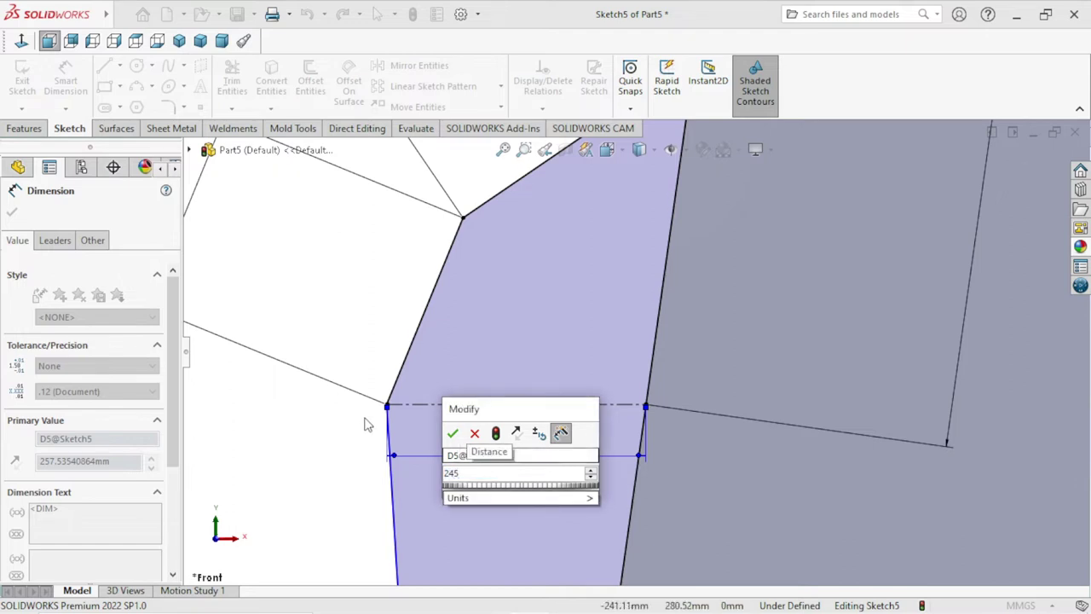
click(452, 434)
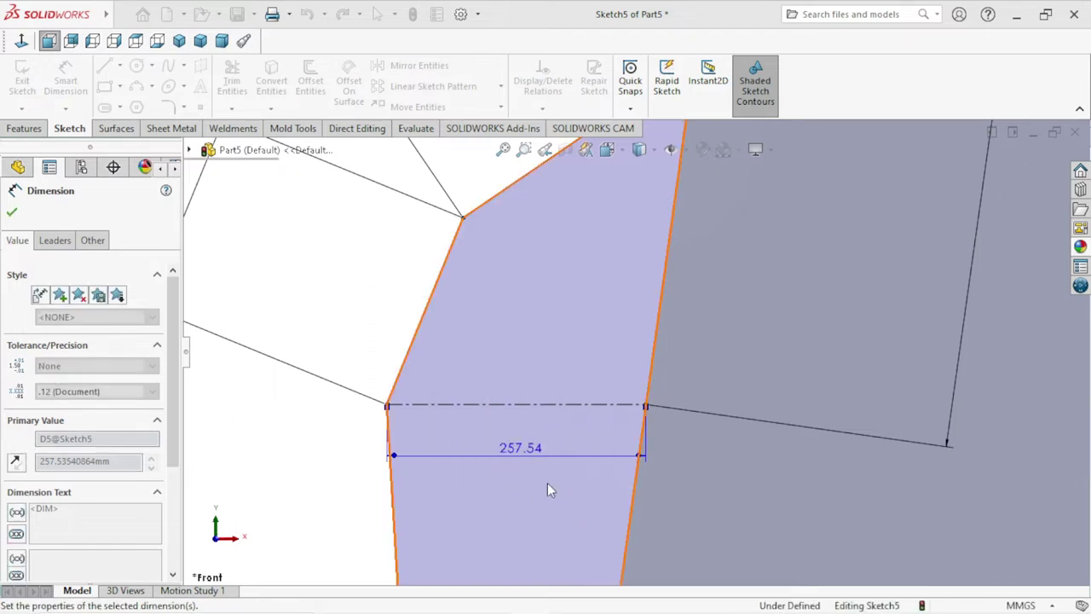
scroll(546, 468, up, 3)
scroll(606, 491, up, 2)
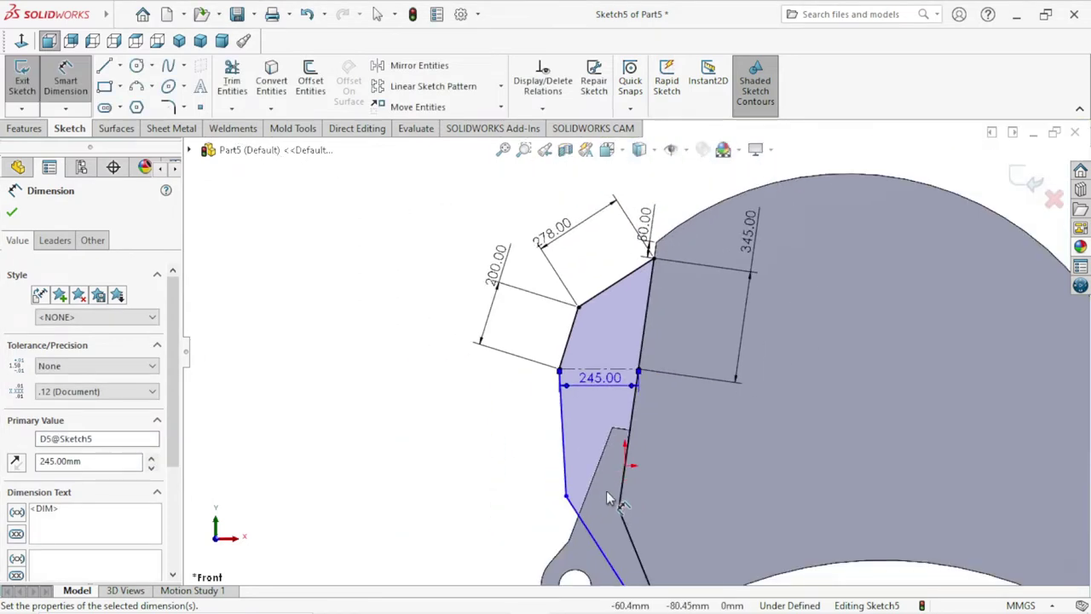
scroll(608, 497, down, 3)
scroll(626, 445, up, 1)
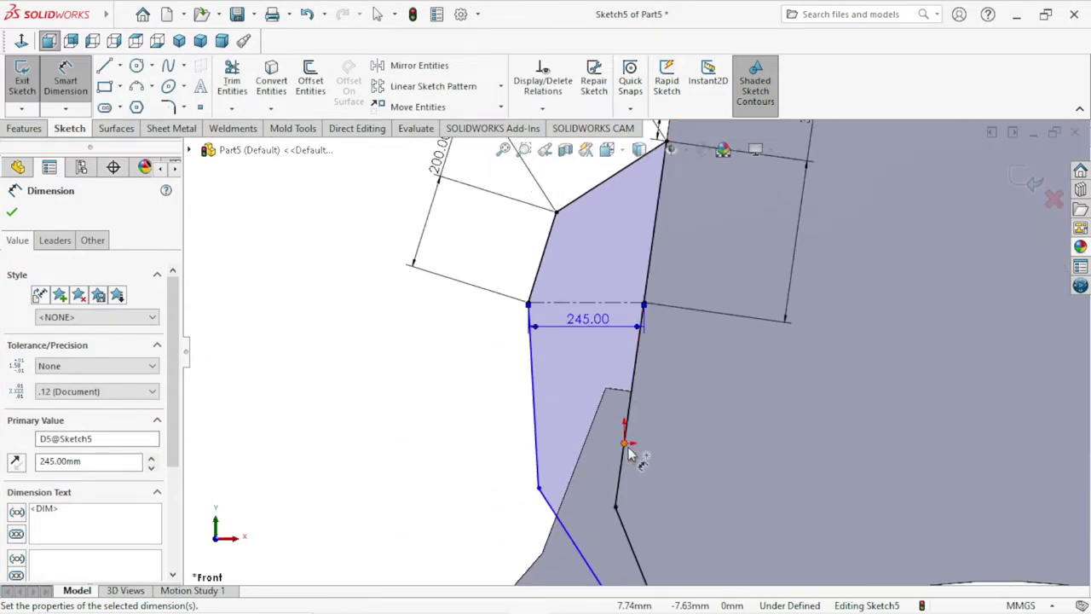
Dimension the left vertical line at 415 mm and move the label closer.
click(533, 401)
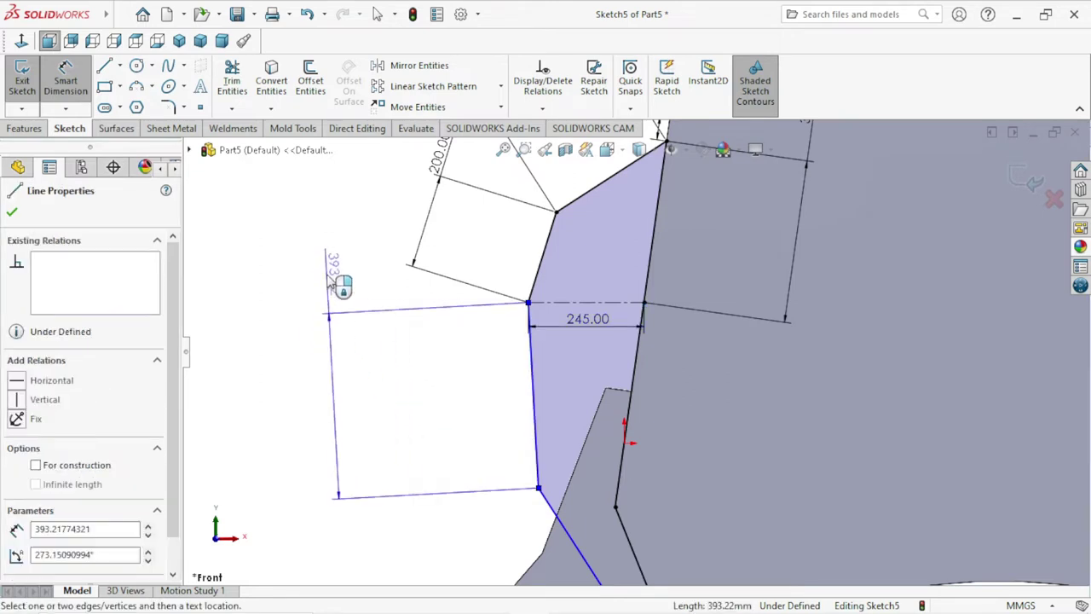
click(330, 279)
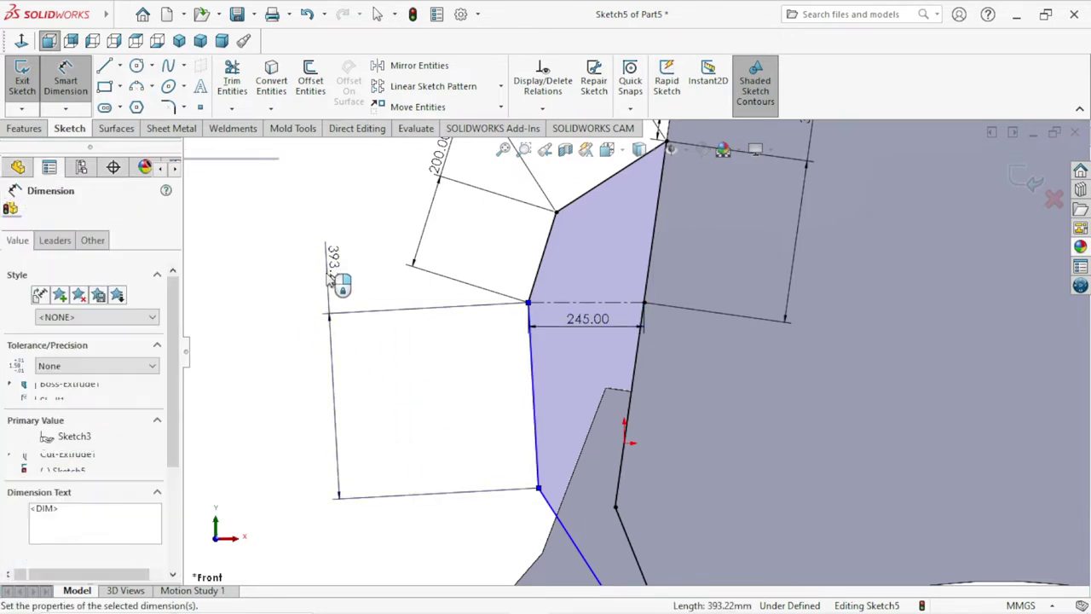
text(415)
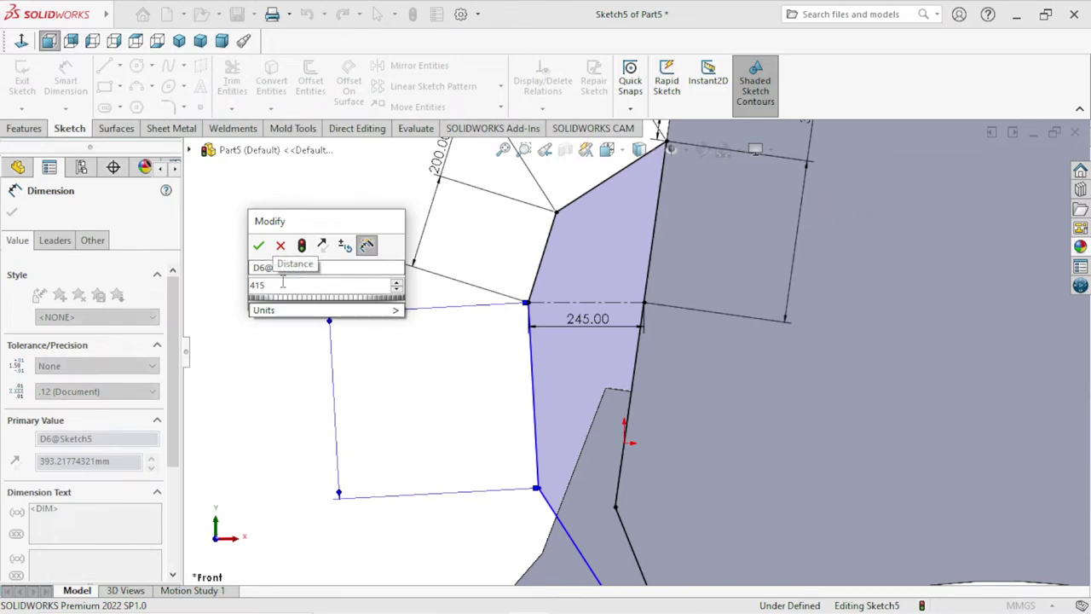
click(259, 246)
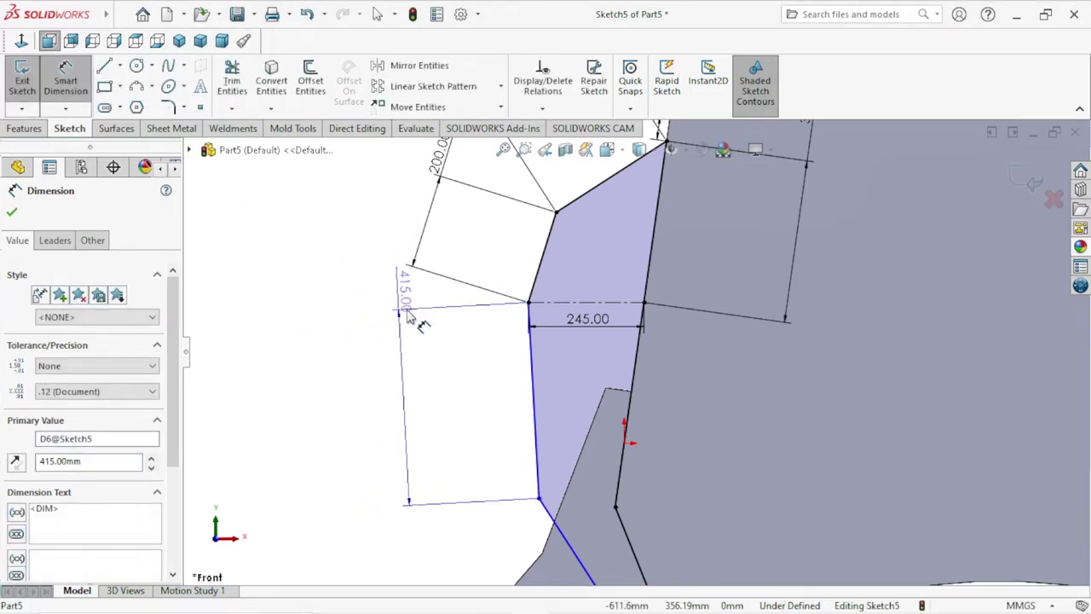
drag(410, 316, 480, 383)
click(412, 415)
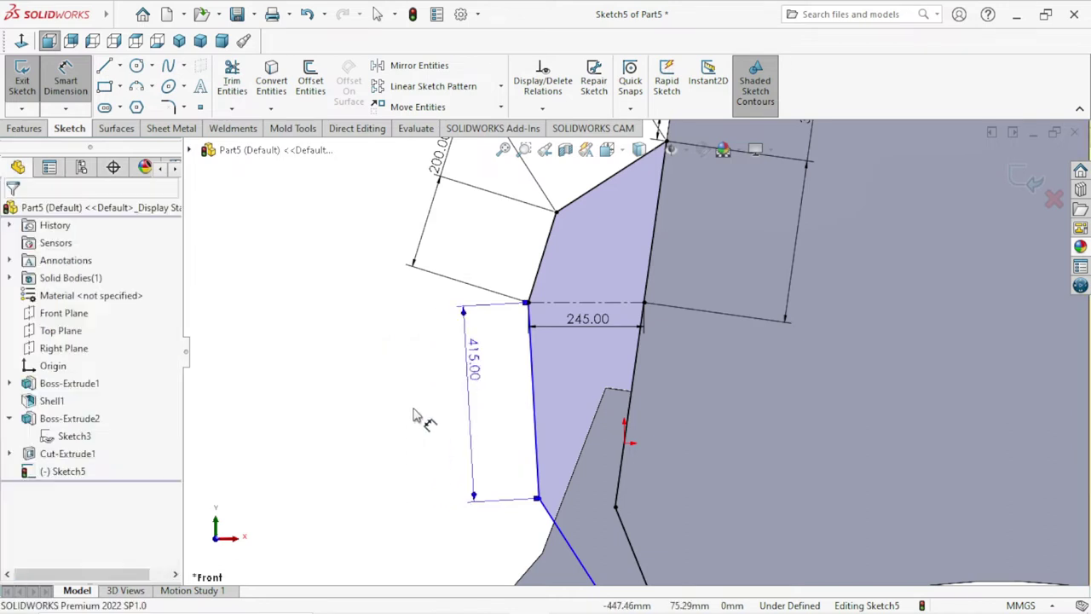
scroll(597, 320, up, 3)
scroll(624, 438, down, 4)
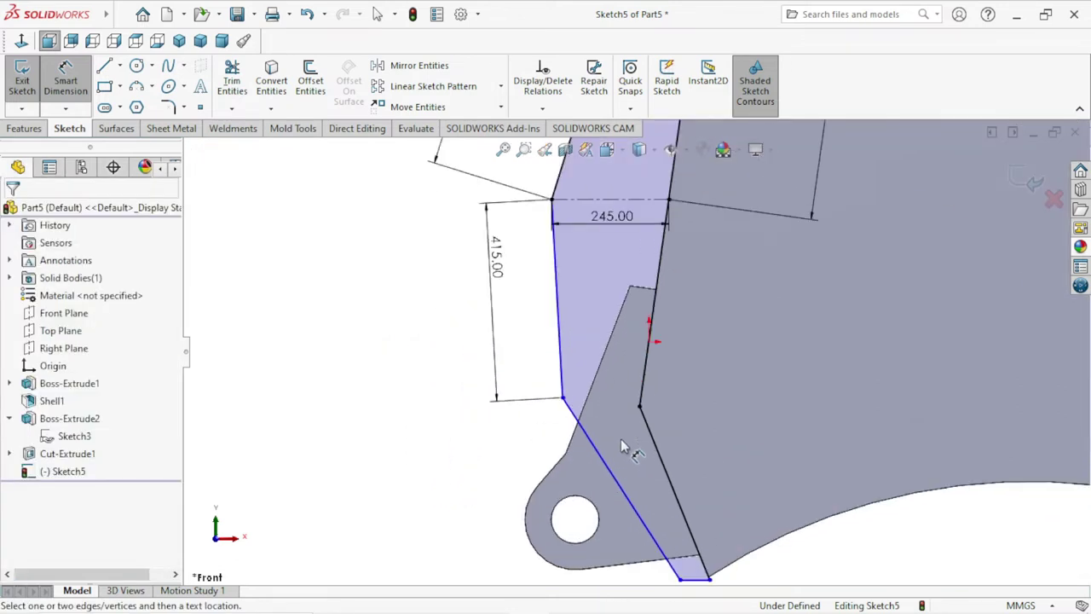
scroll(636, 435, down, 1)
scroll(634, 461, up, 1)
scroll(675, 495, up, 1)
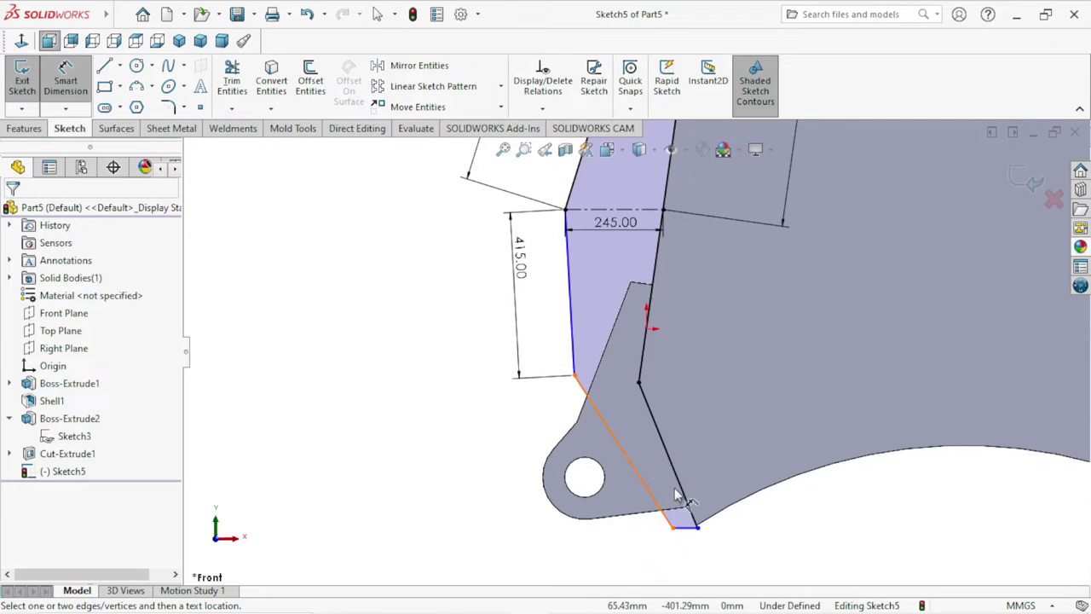
scroll(675, 495, down, 1)
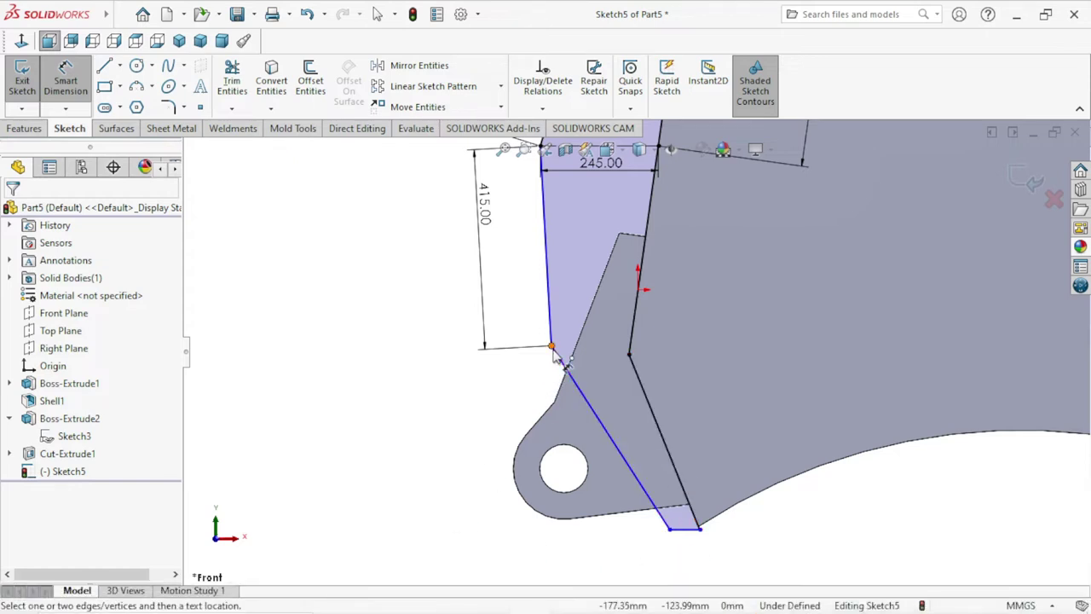
Set the slanted lower line to 400 mm.
click(670, 530)
click(670, 529)
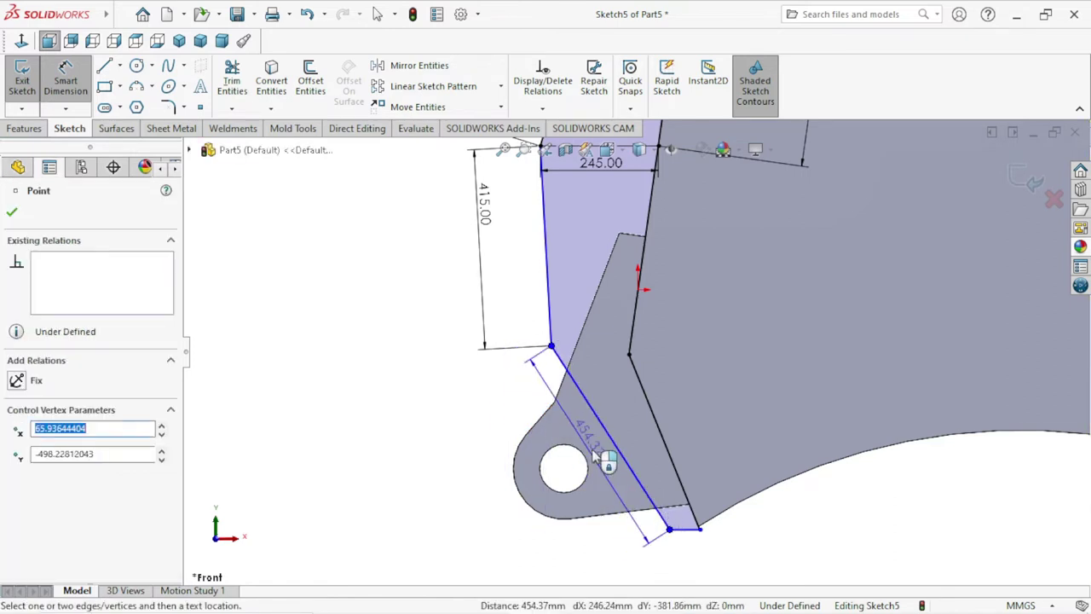
click(594, 460)
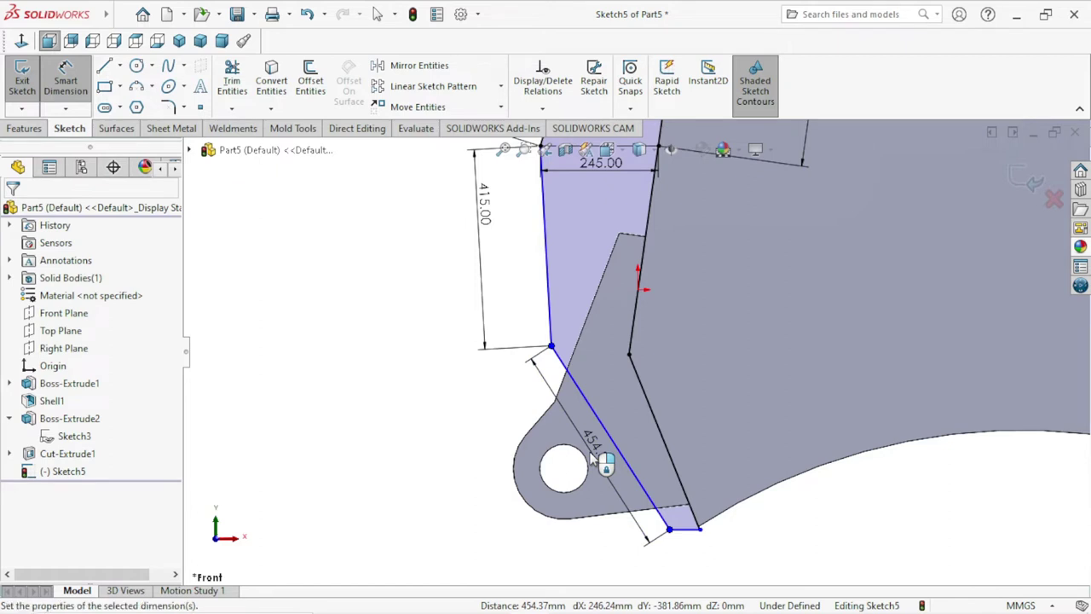
text(400)
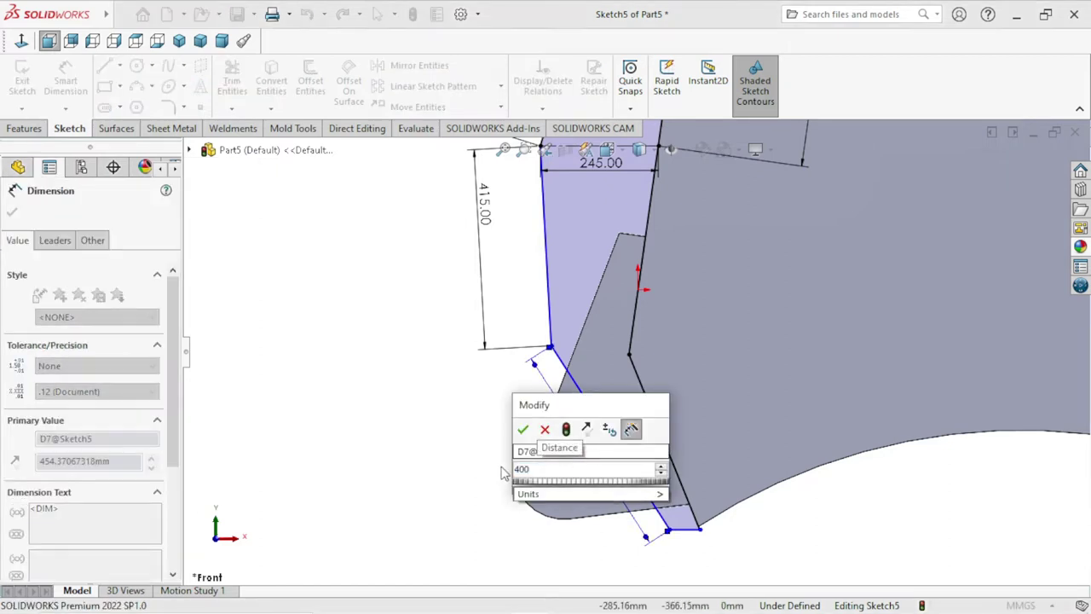
click(523, 430)
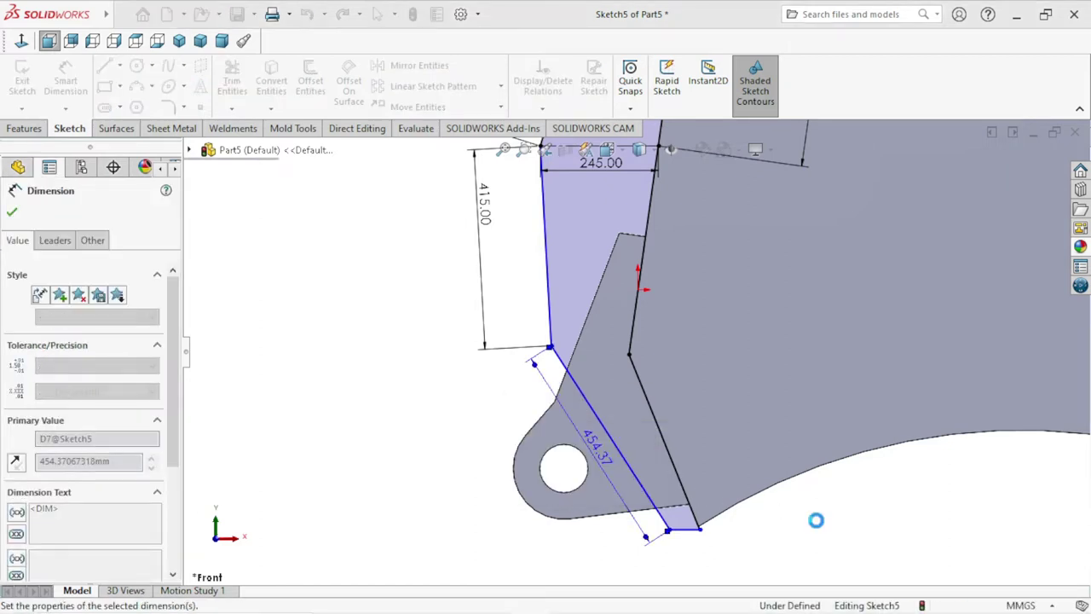
scroll(721, 541, down, 2)
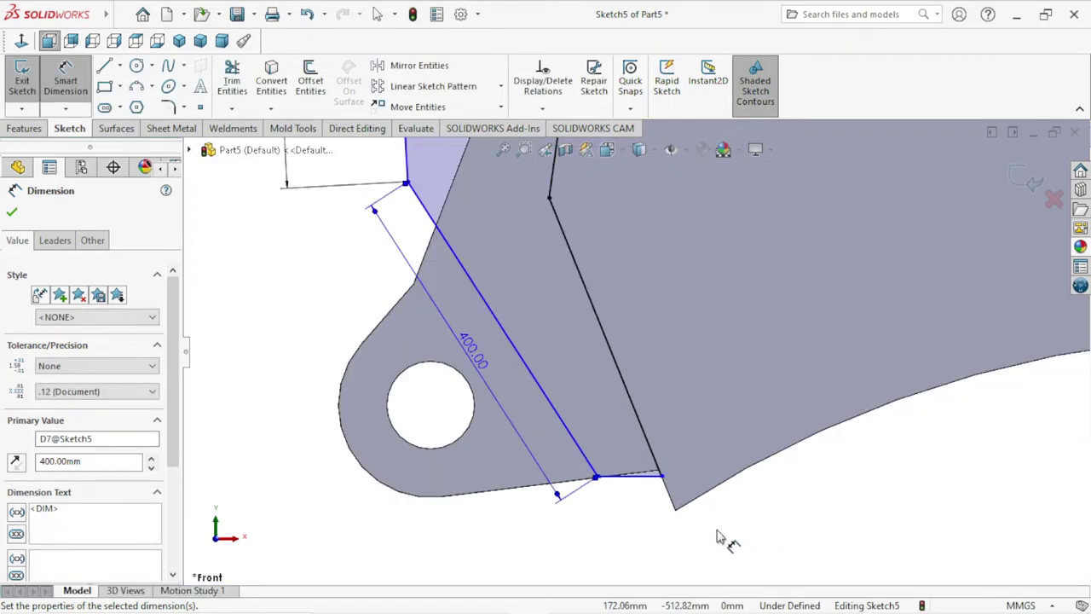
scroll(721, 540, down, 1)
scroll(682, 495, down, 1)
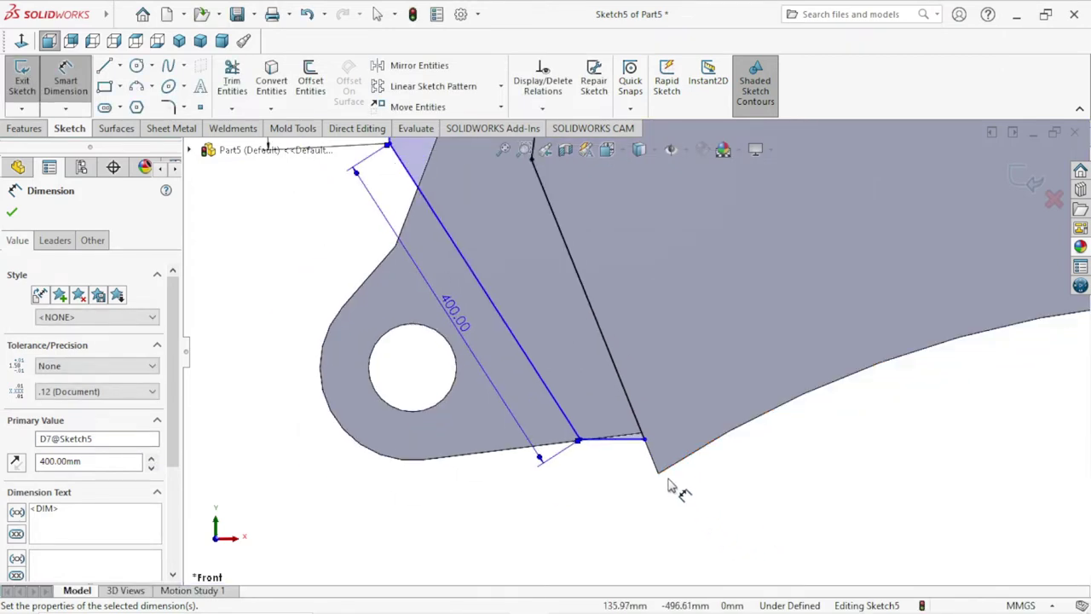
Set the short bottom line to 30 mm and zoom out to show the whole bucket.
click(627, 439)
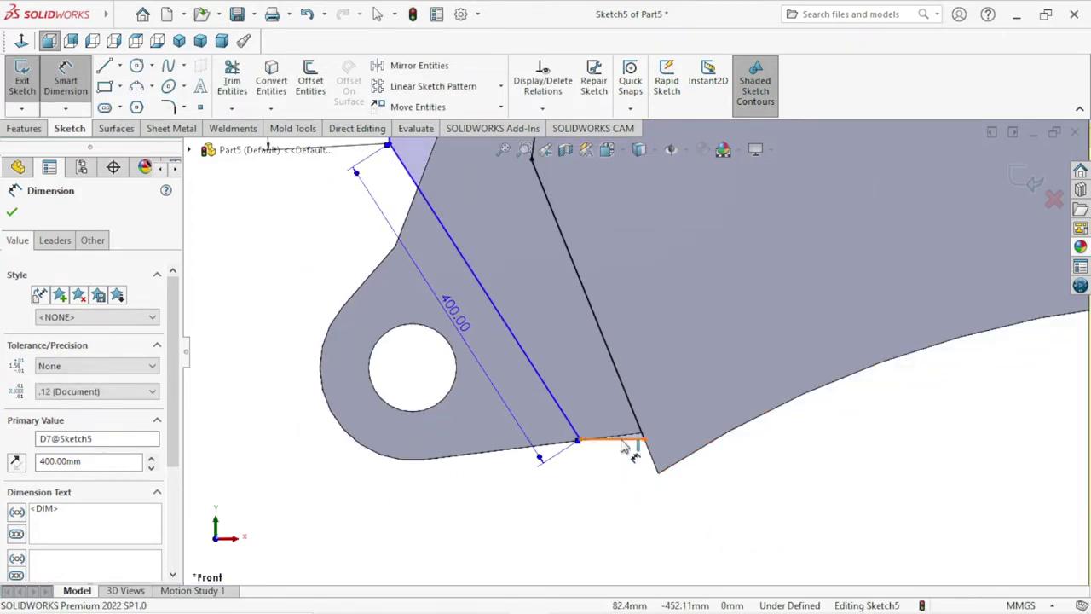
click(720, 479)
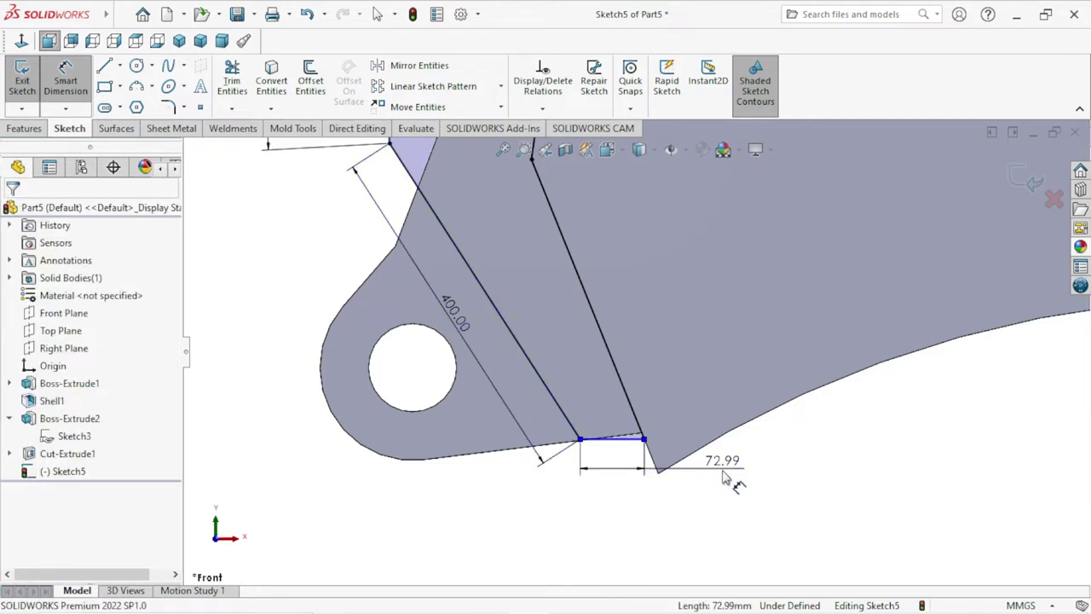
text(30)
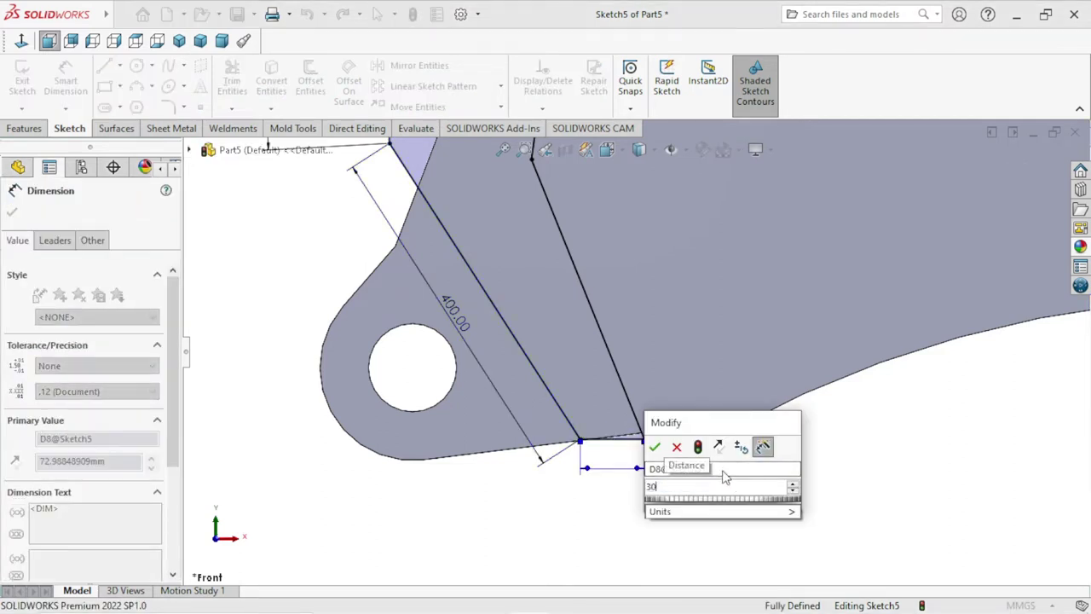
click(657, 447)
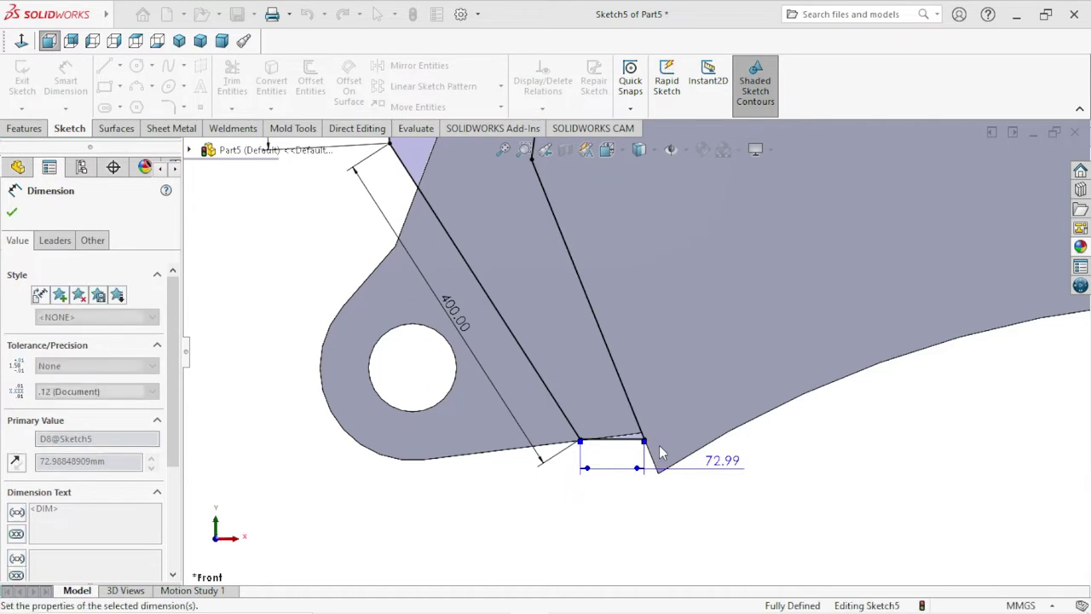
key(z)
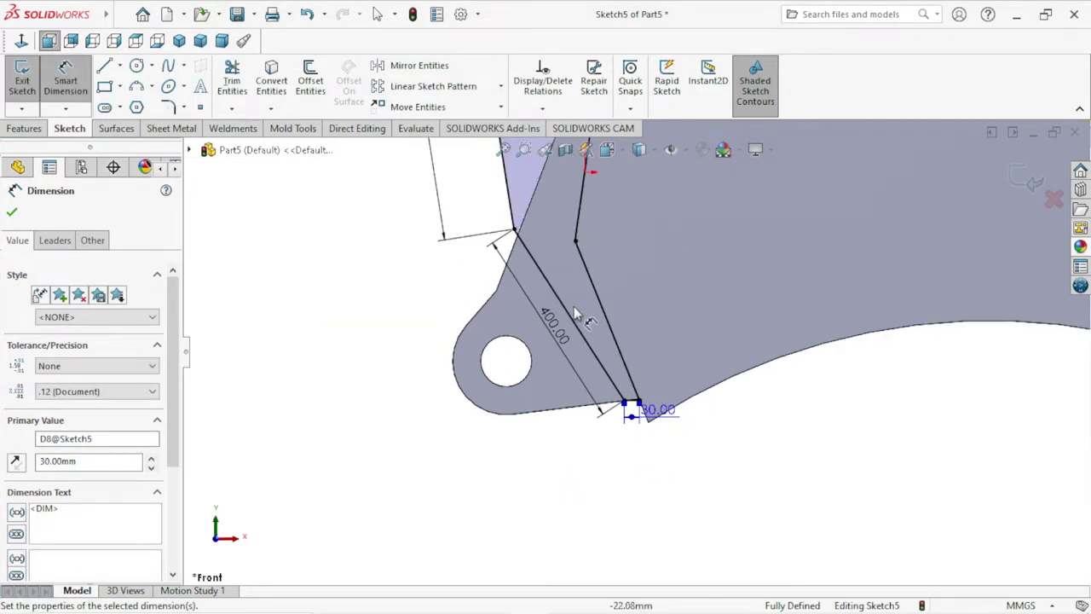
key(z)
key(z)
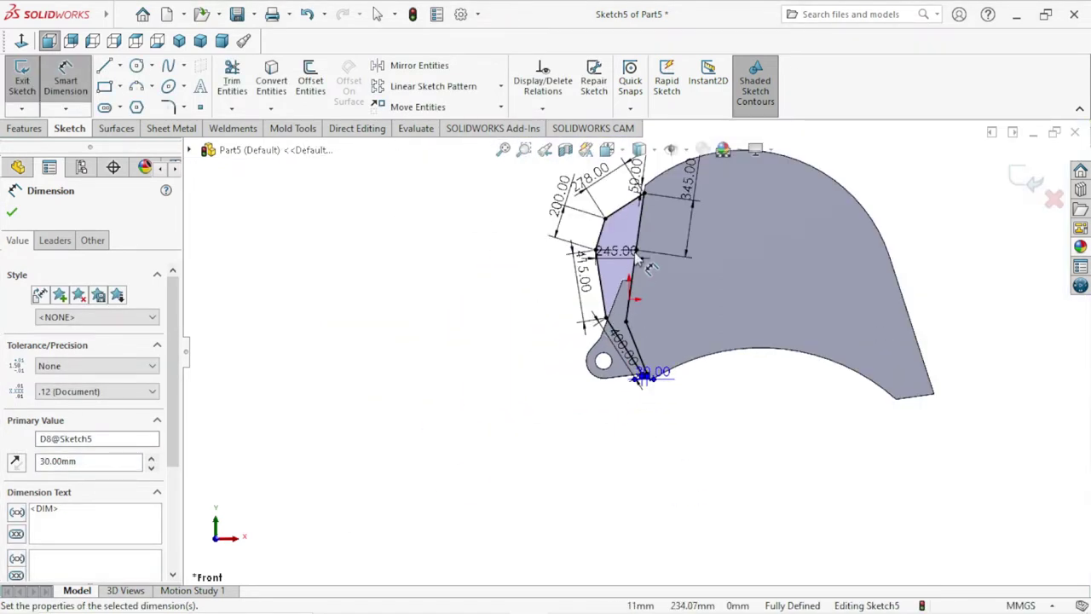
scroll(638, 259, down, 1)
scroll(648, 392, down, 1)
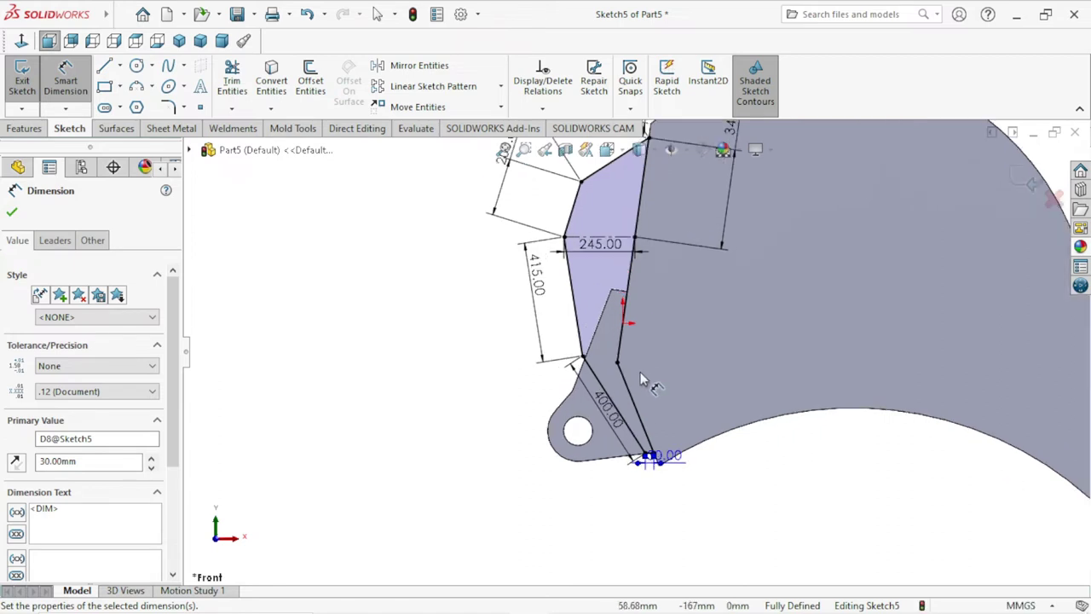
scroll(522, 381, up, 1)
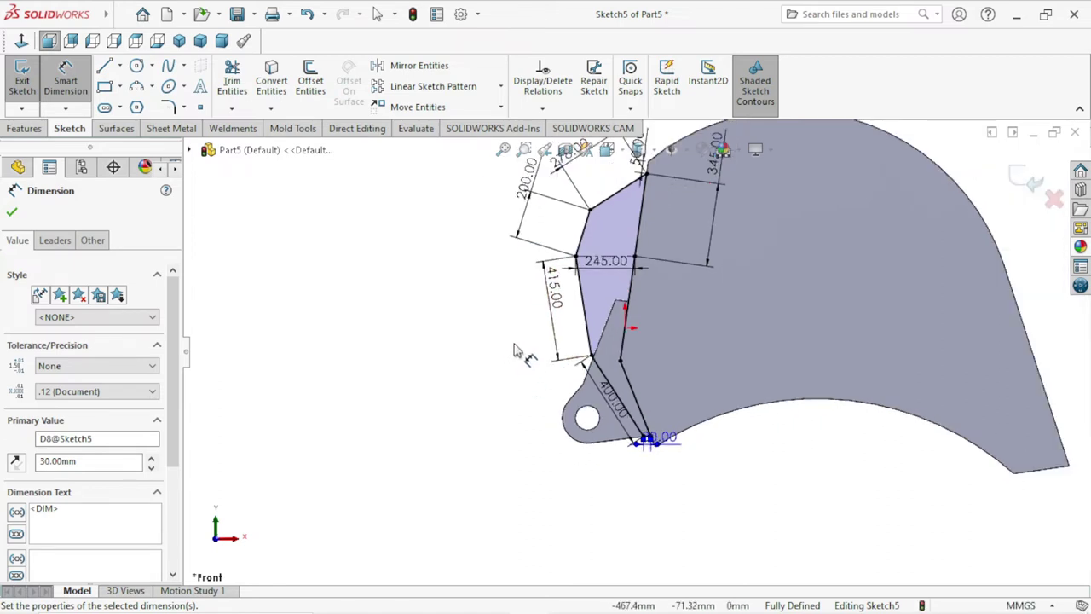
scroll(646, 280, down, 1)
scroll(612, 242, down, 2)
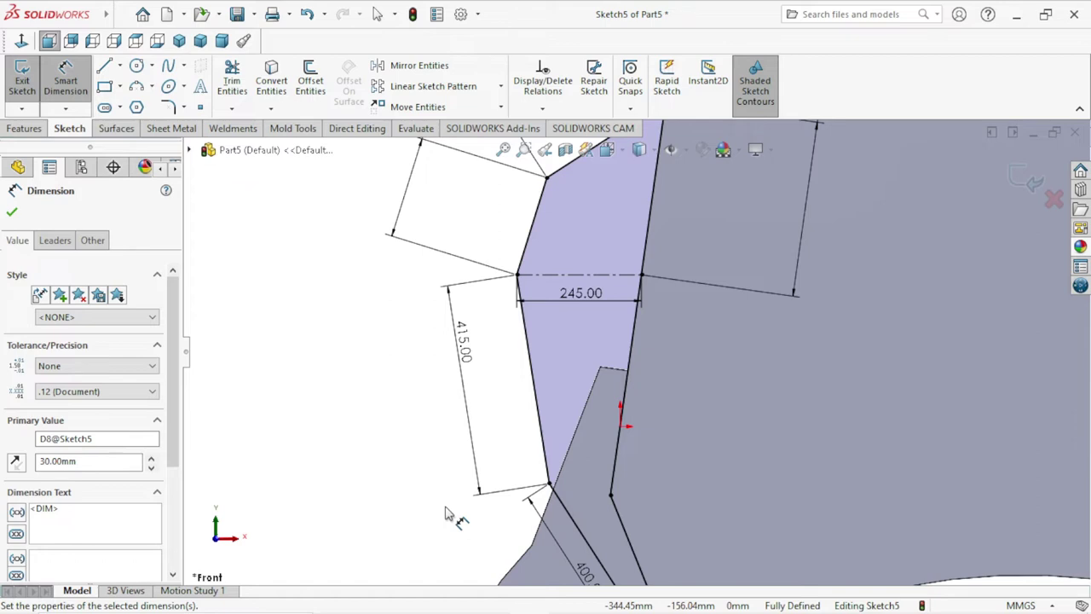
scroll(597, 373, up, 1)
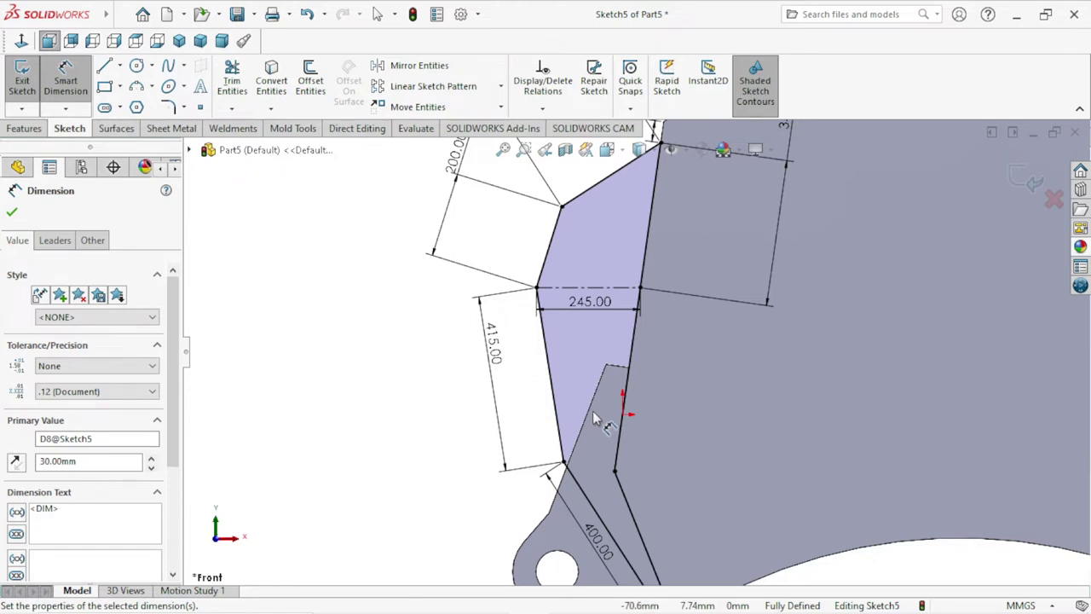
scroll(630, 345, up, 2)
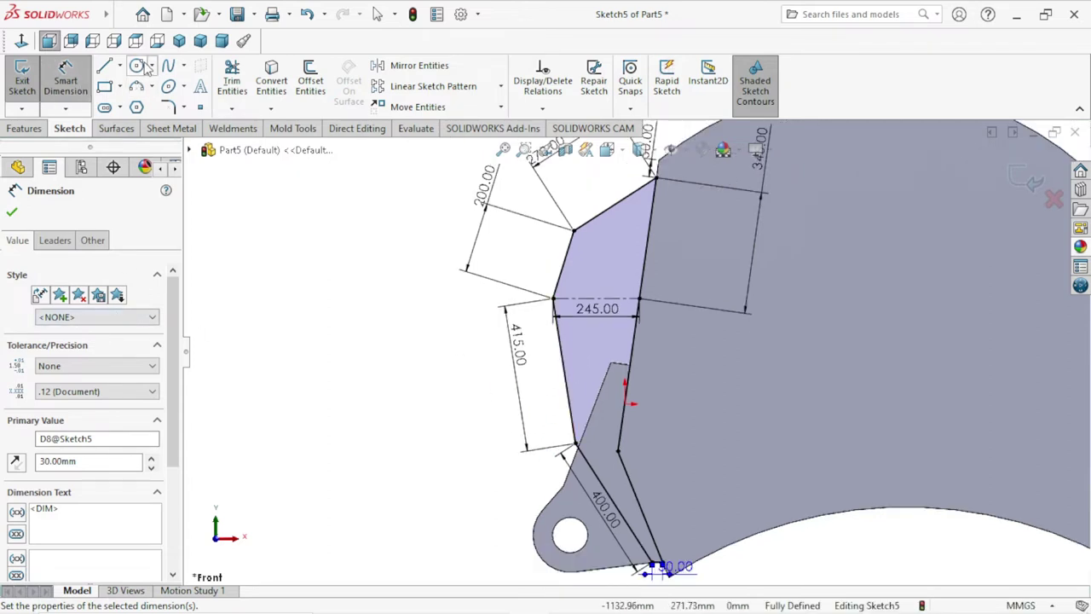
Draw a small circle in the upper region of the side-plate outline.
click(139, 67)
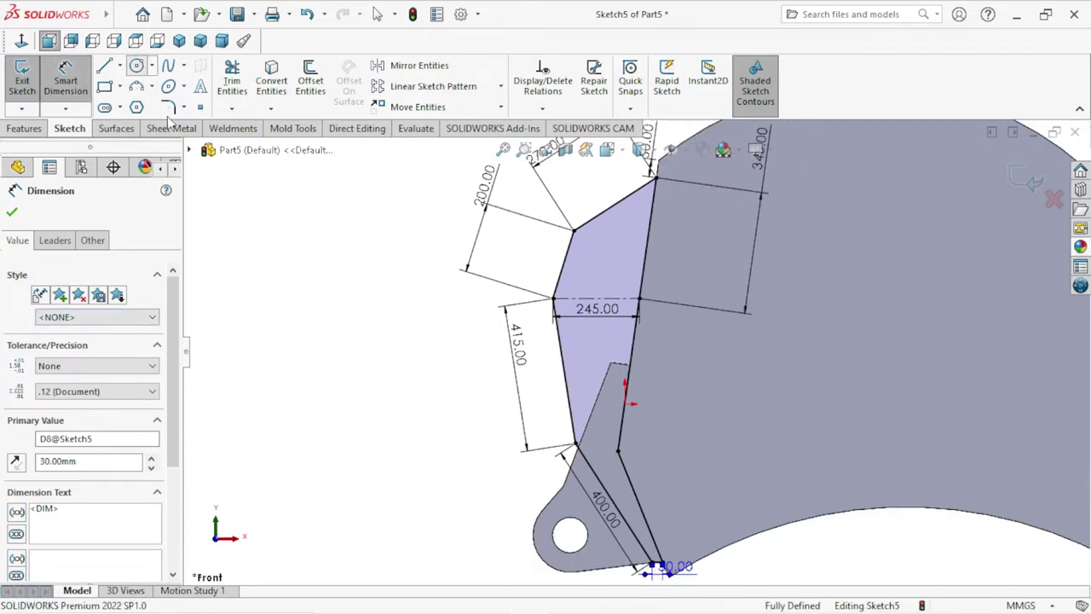
click(600, 260)
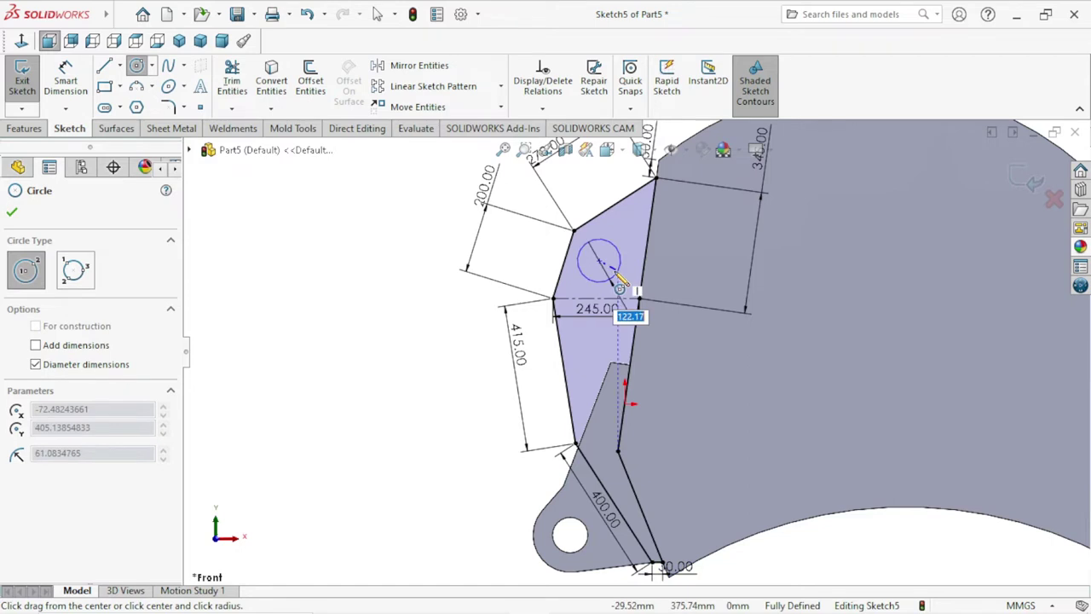
click(613, 260)
right_click(378, 327)
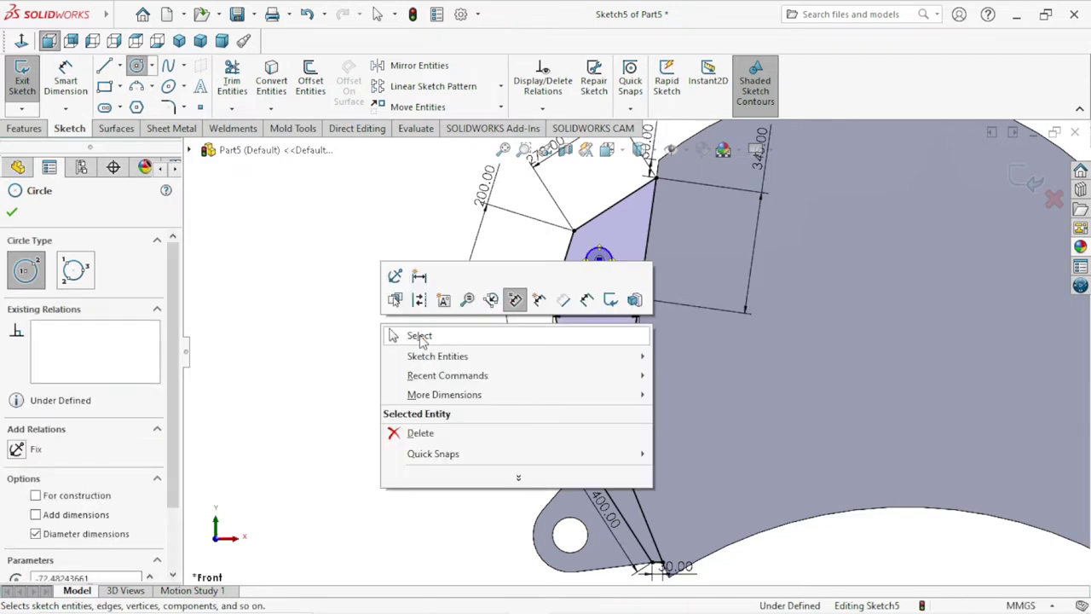
click(416, 334)
Place a distance dimension from the circle centre to the right edge line.
click(58, 94)
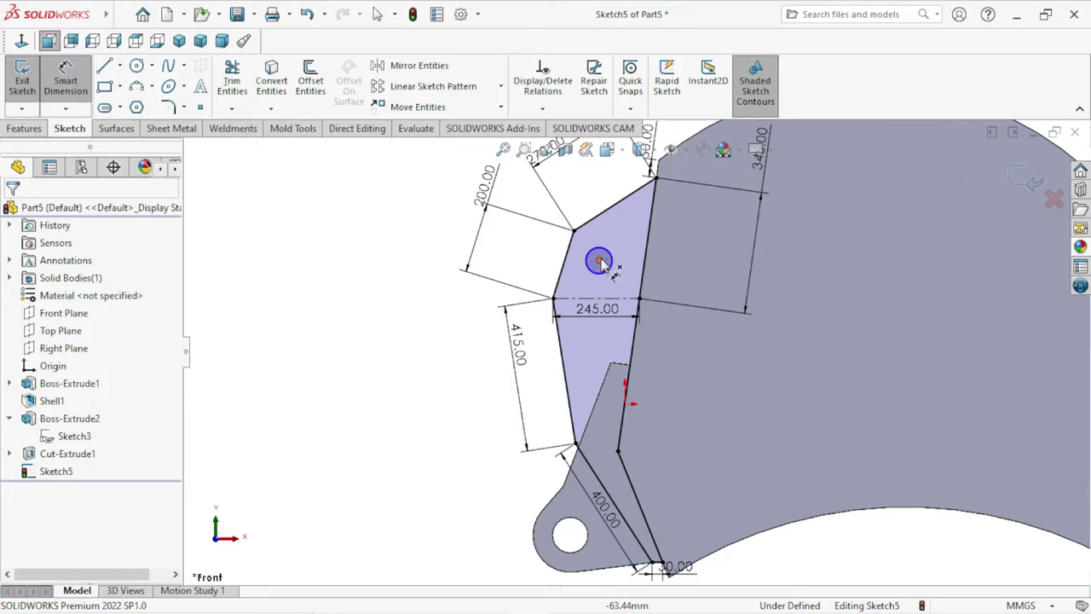
click(599, 261)
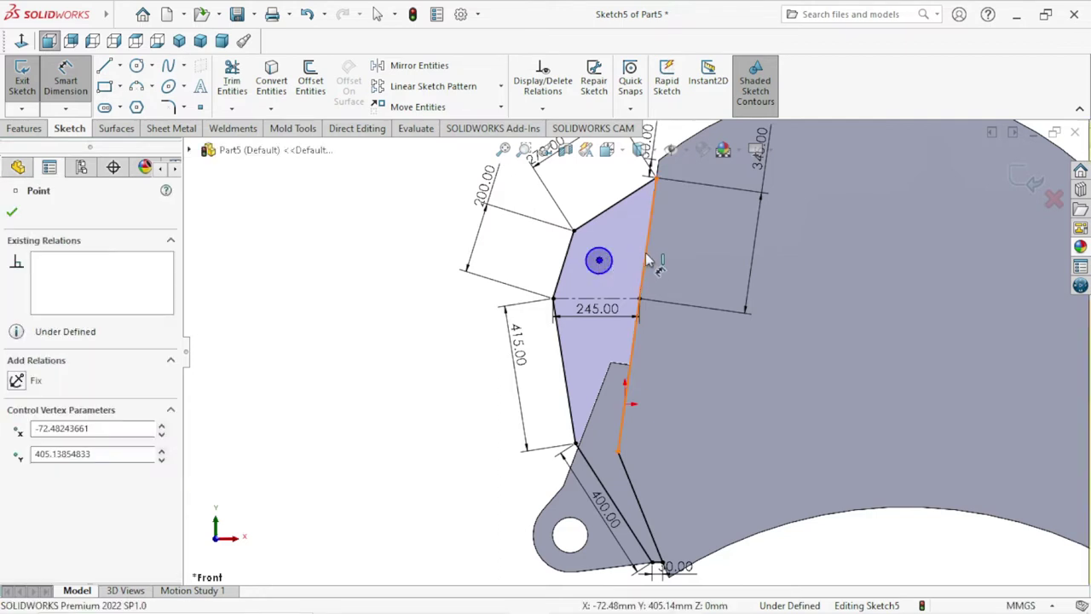
click(648, 260)
click(710, 252)
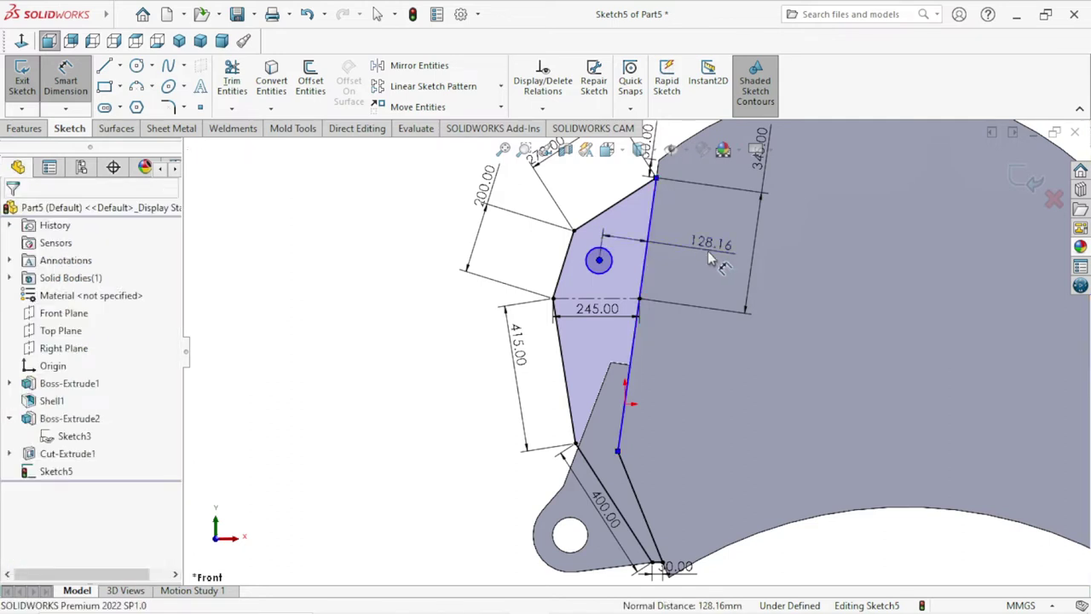
Set the circle centre 110 mm from the right edge and 652 mm from the lug hole.
text(110)
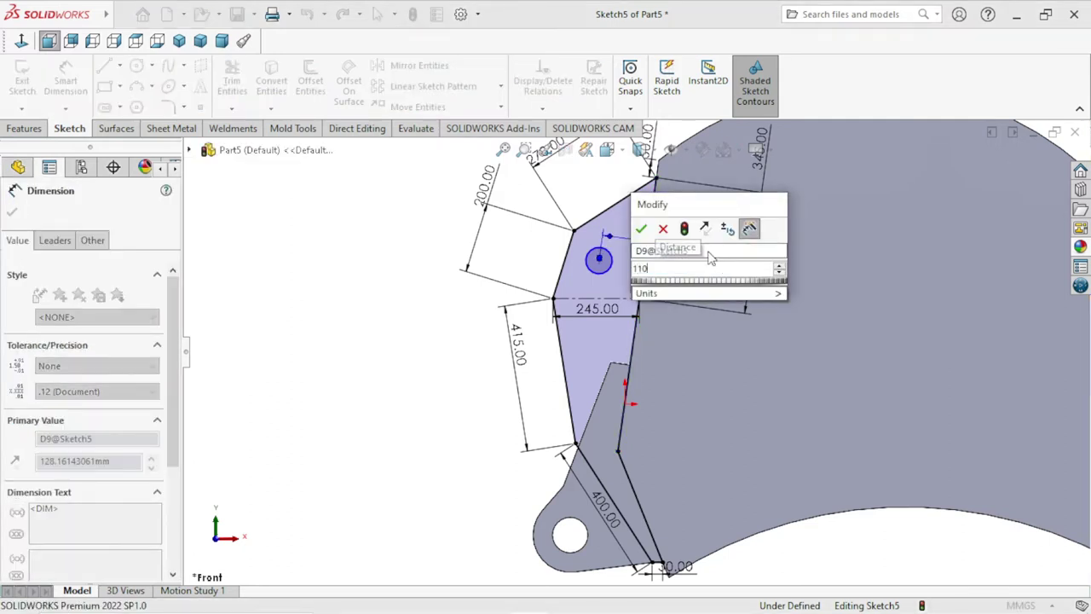
click(639, 229)
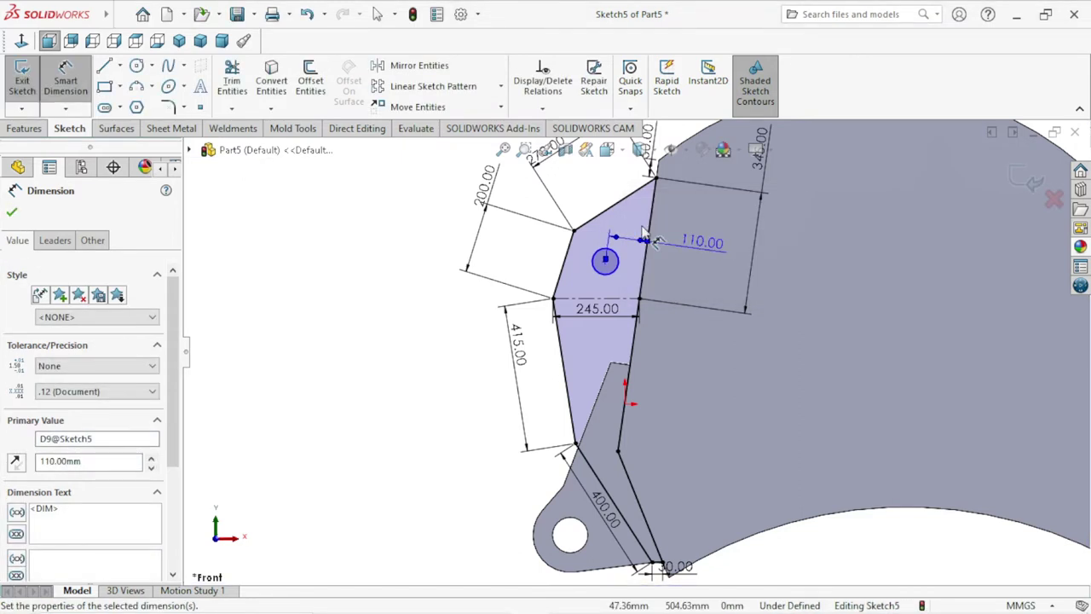
click(606, 262)
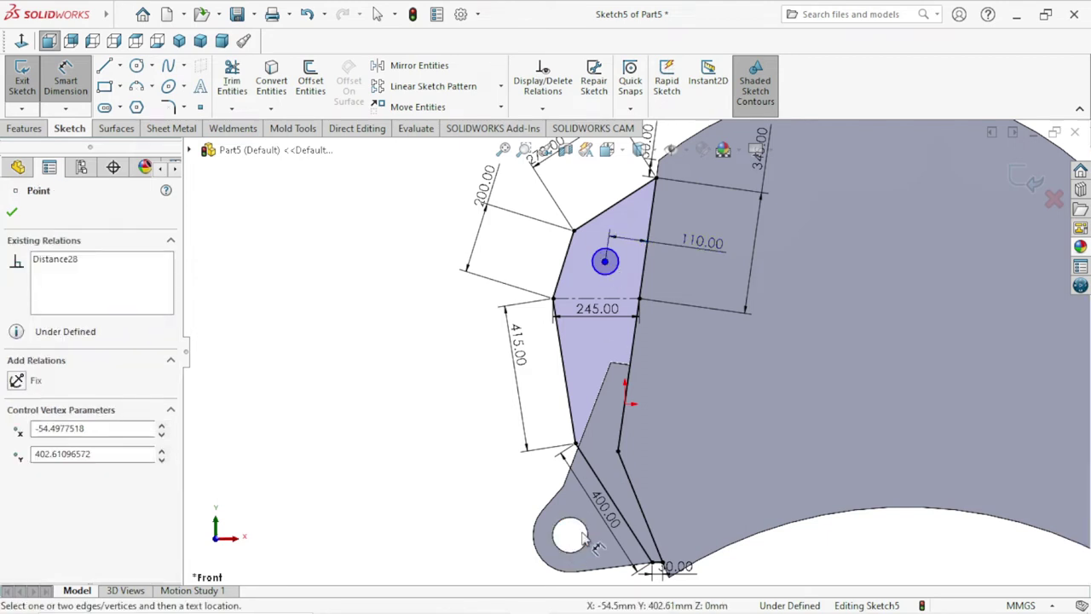
click(555, 535)
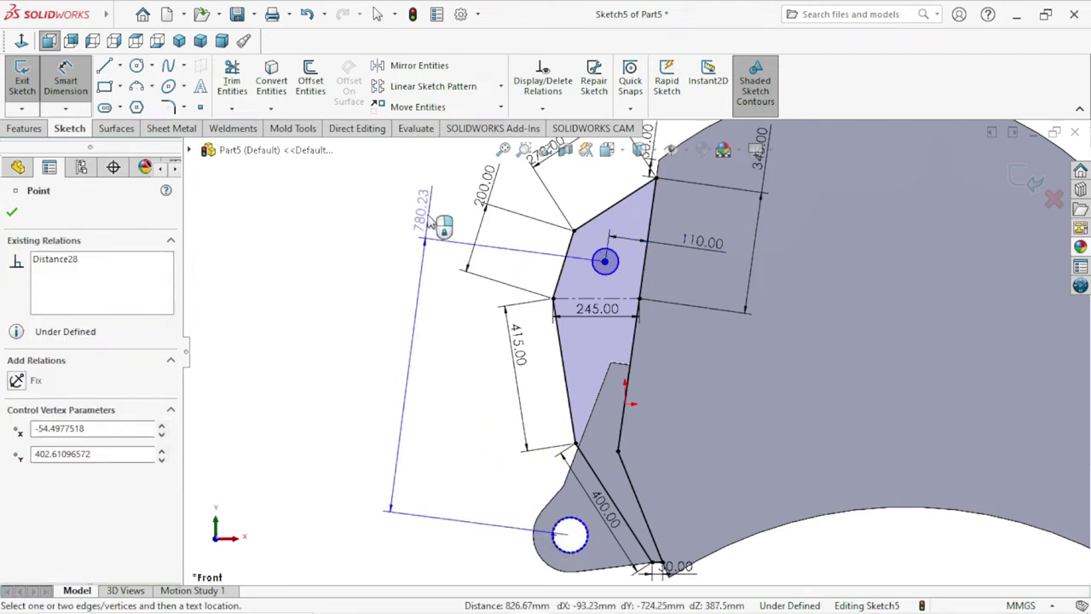
click(430, 223)
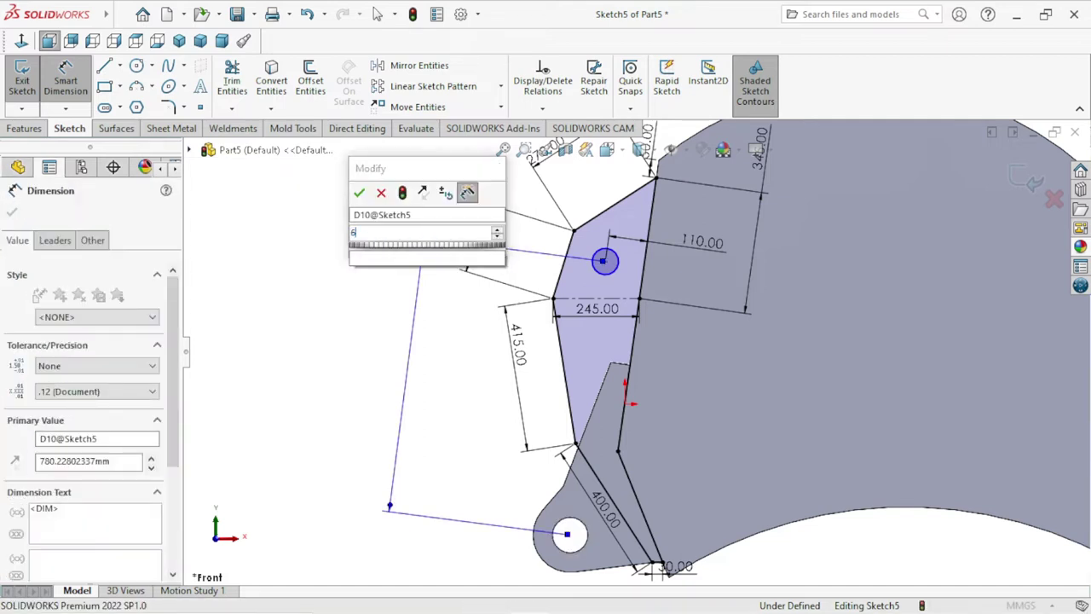
text(652)
click(360, 195)
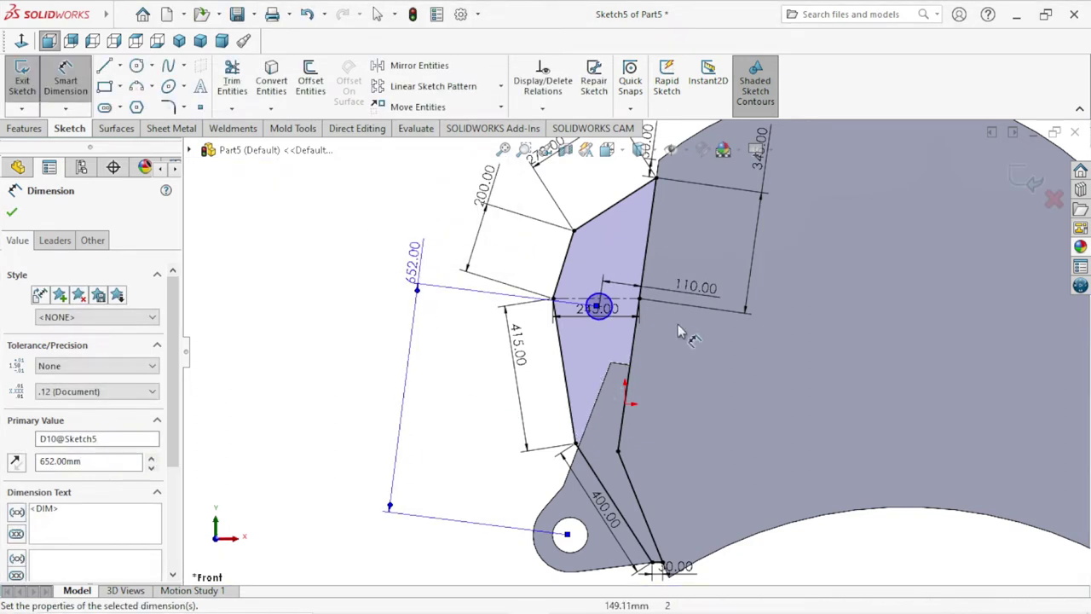
Give the hole circle a 115 mm diameter.
scroll(612, 316, down, 3)
scroll(600, 375, up, 1)
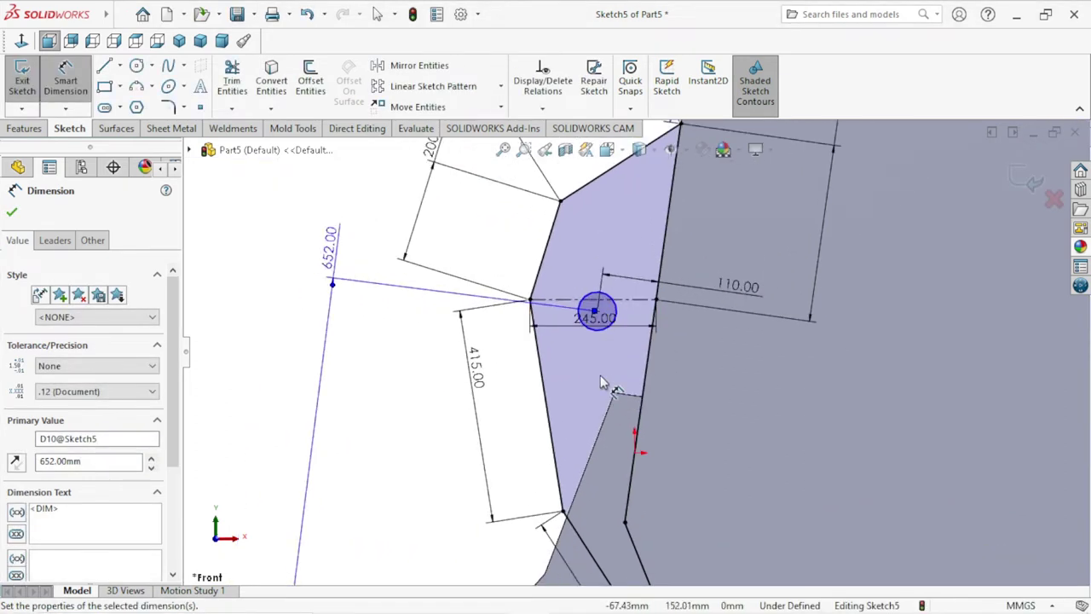
scroll(602, 374, up, 1)
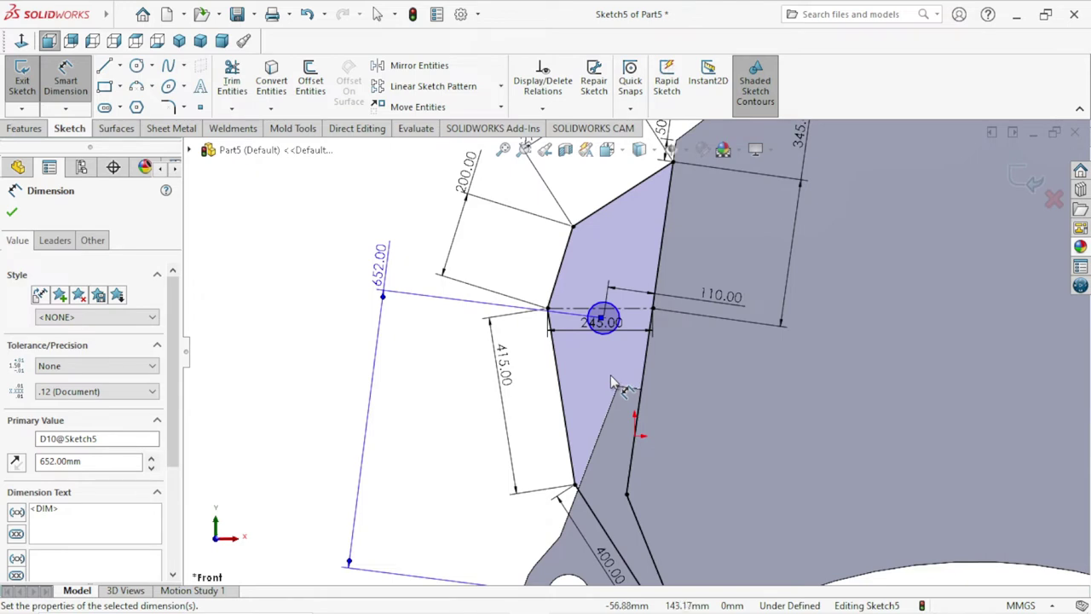
scroll(638, 367, up, 2)
scroll(641, 360, down, 1)
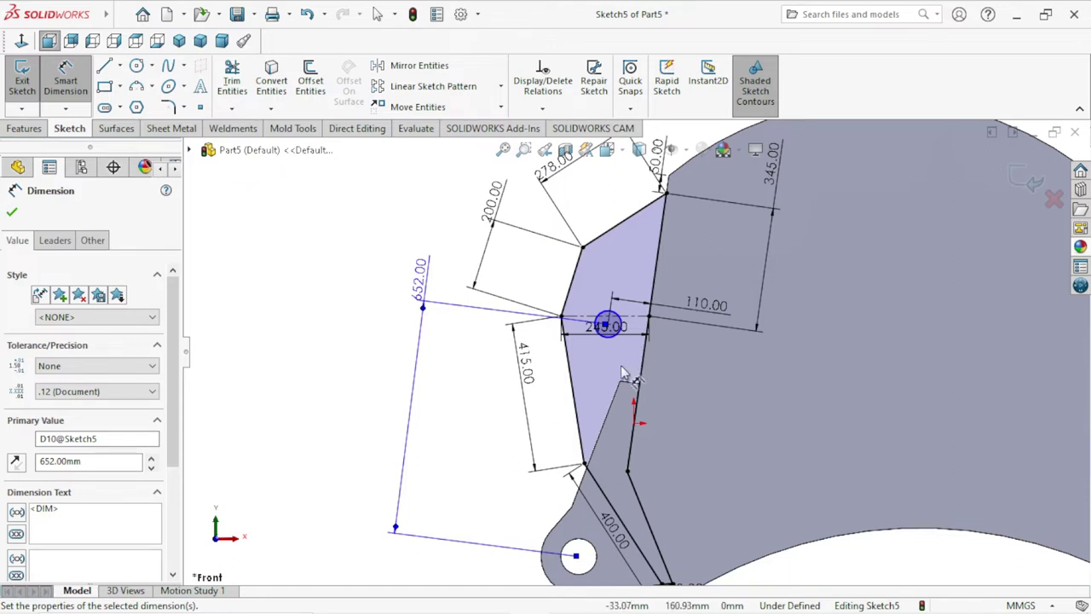
click(619, 318)
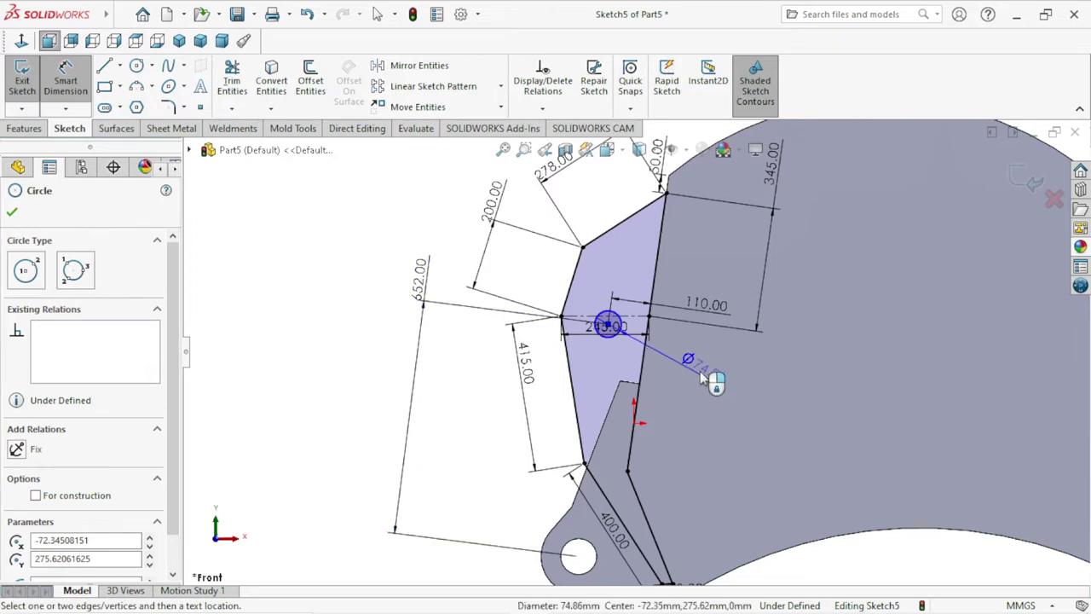
click(699, 372)
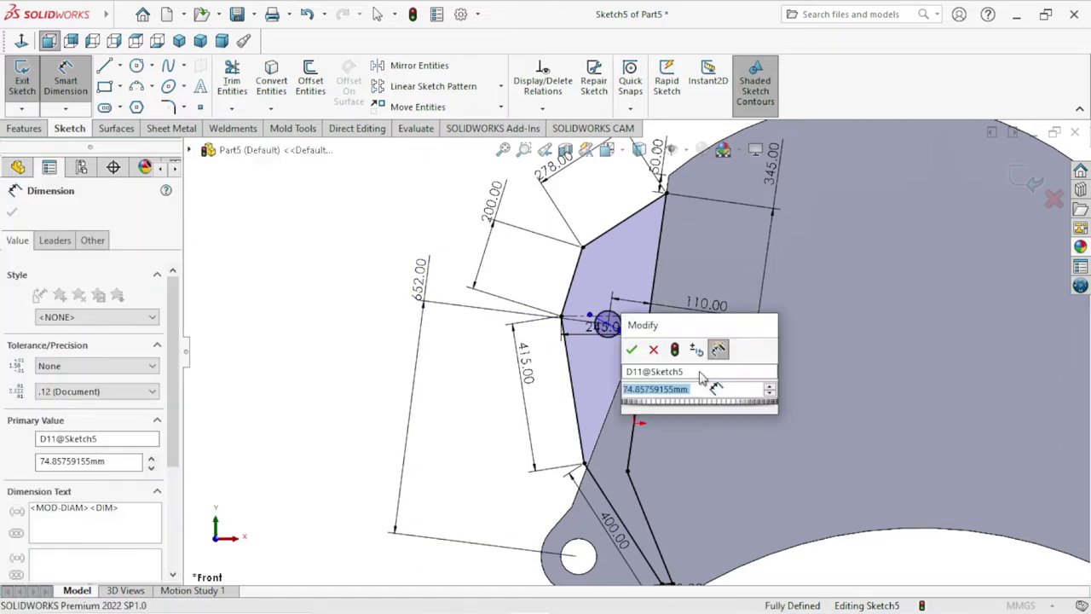
text(115)
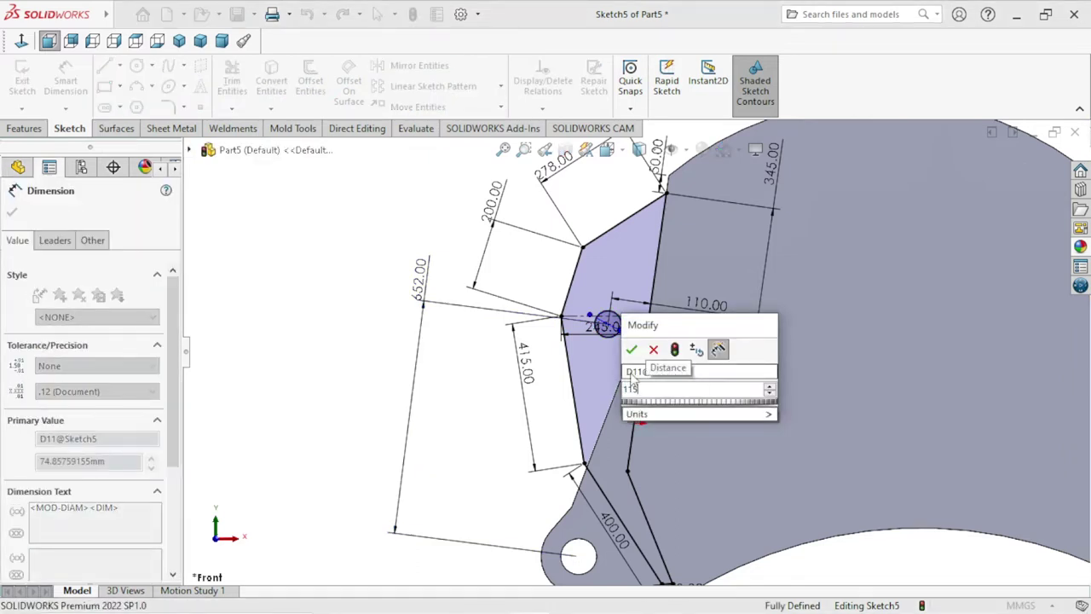
click(638, 352)
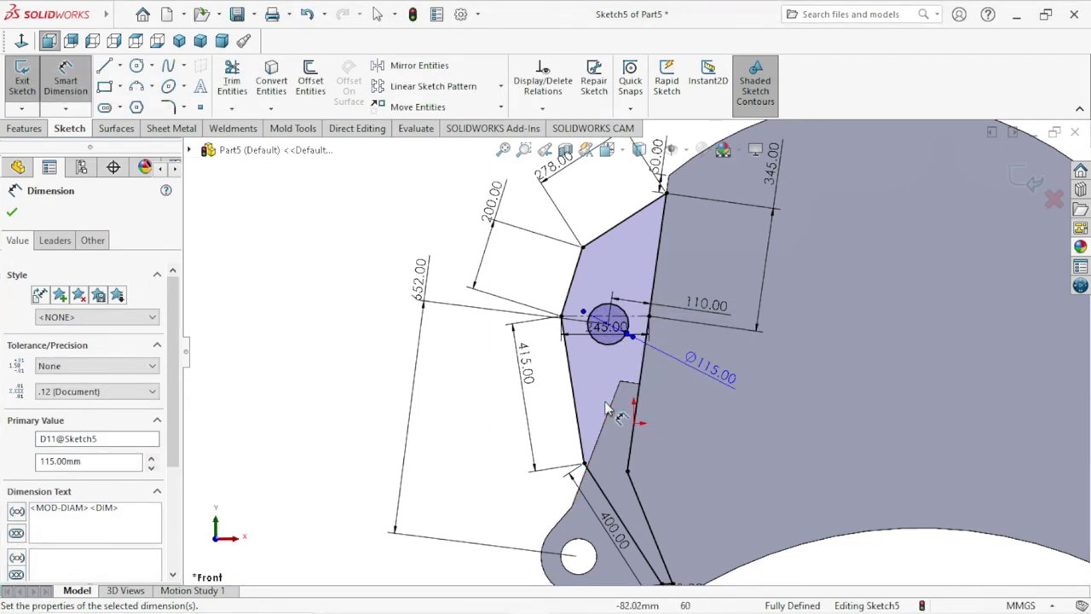
scroll(641, 358, up, 2)
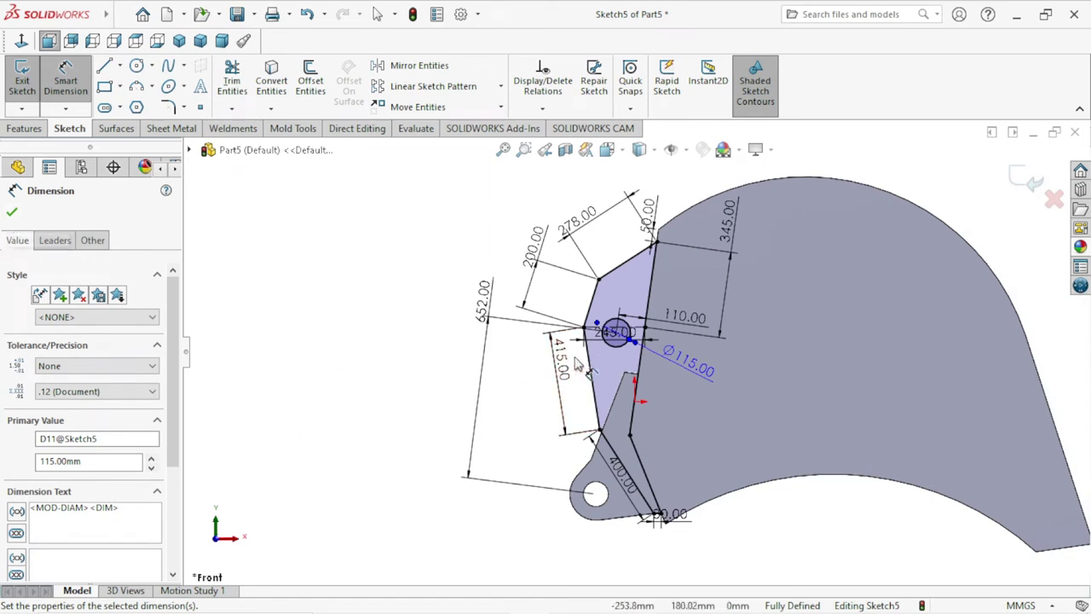
scroll(562, 357, down, 2)
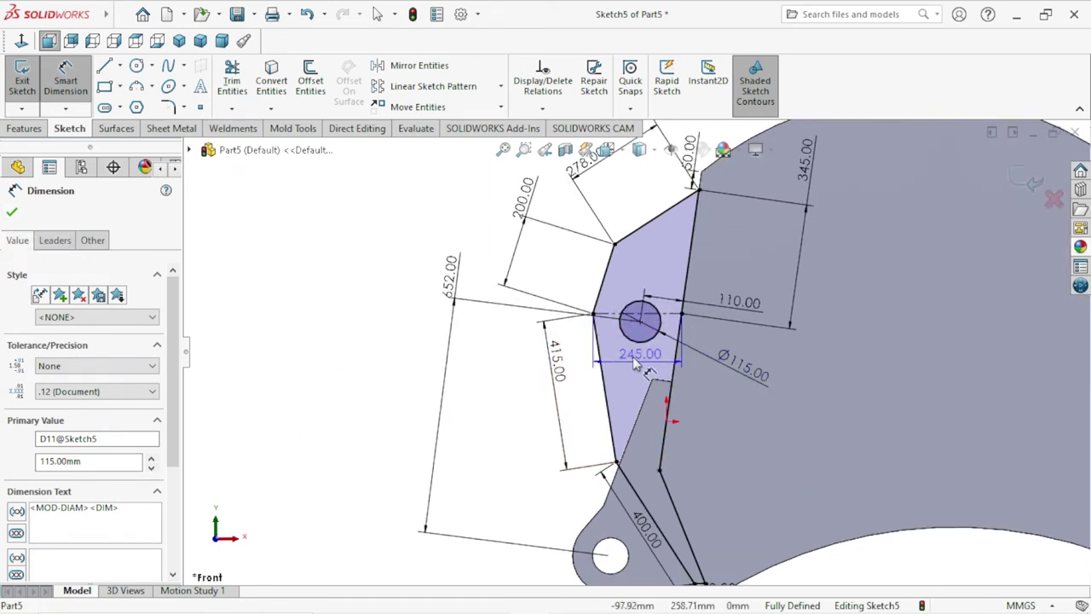
Drag the 50, 345, 110, 245 and 415 dimension labels to clear spots.
click(636, 365)
scroll(635, 364, up, 2)
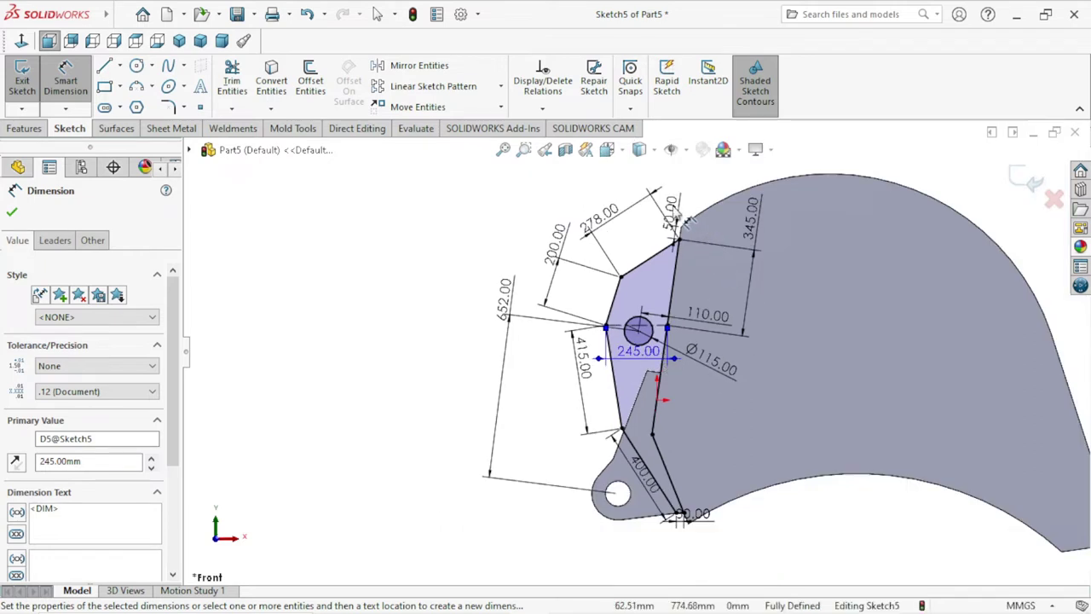
mouse_move(680, 218)
mouse_down()
mouse_move(705, 182)
mouse_move(695, 190)
mouse_up()
drag(754, 232, 740, 231)
drag(707, 317, 702, 303)
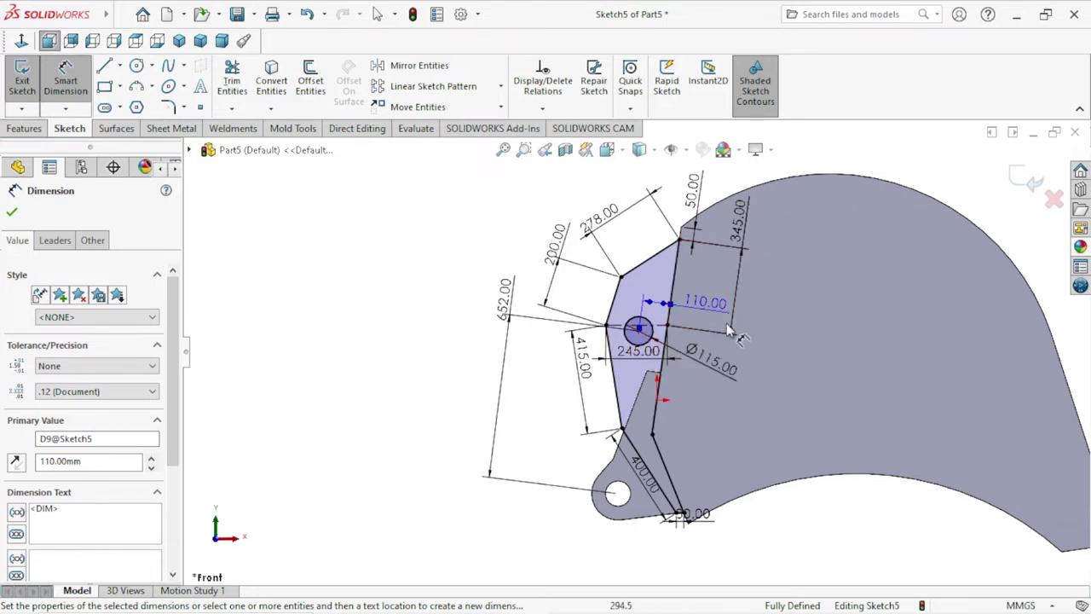
mouse_move(640, 352)
mouse_down()
mouse_move(577, 386)
mouse_move(588, 382)
mouse_up()
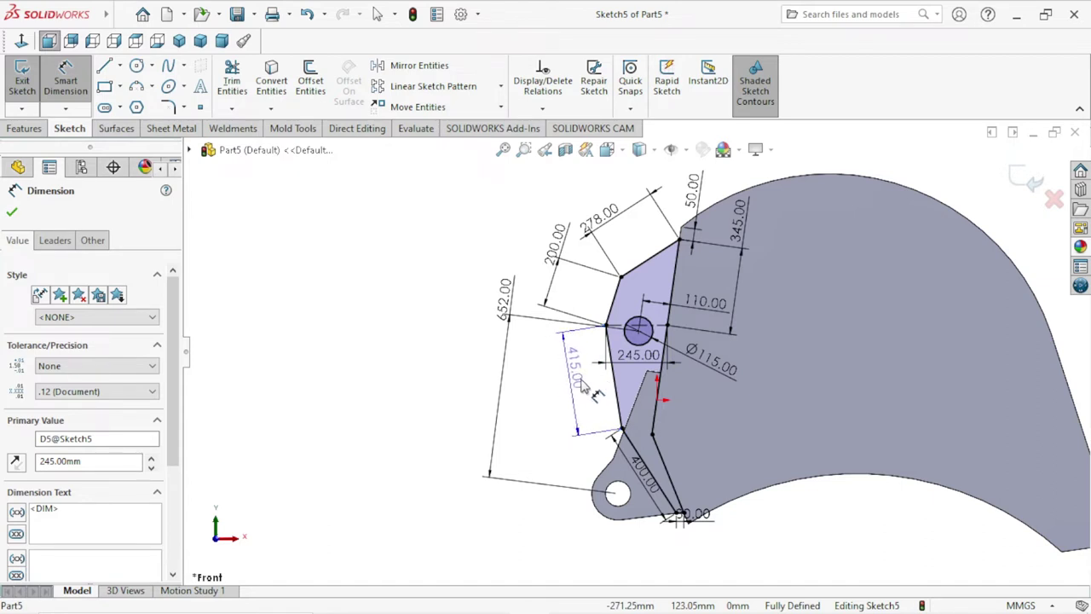
drag(643, 473, 585, 534)
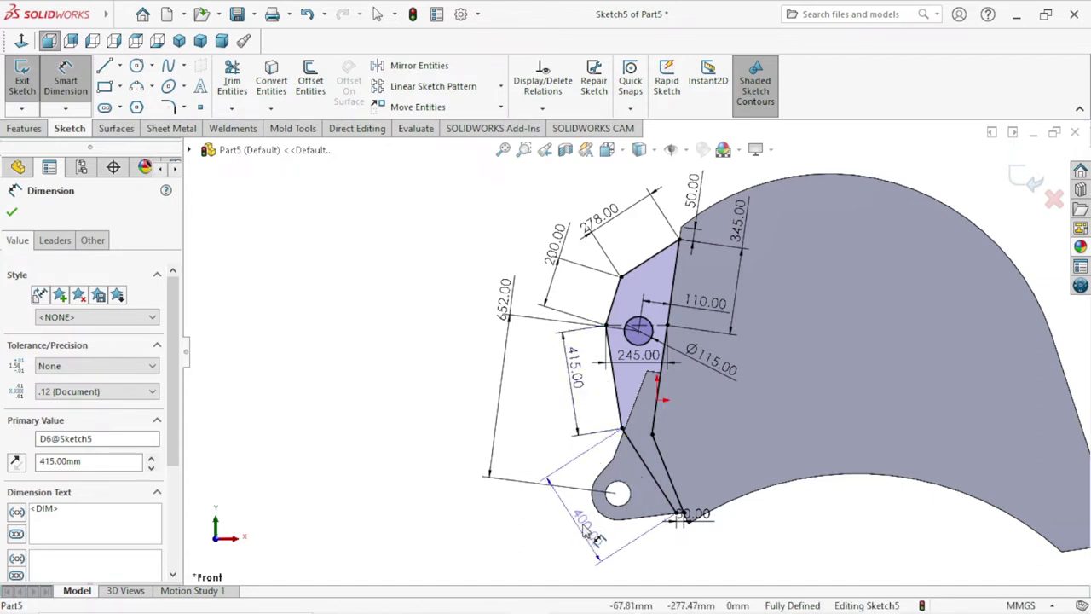
Reposition the 400, 30, 278, 200 and 652 labels and close the Dimension PropertyManager.
drag(694, 514, 723, 537)
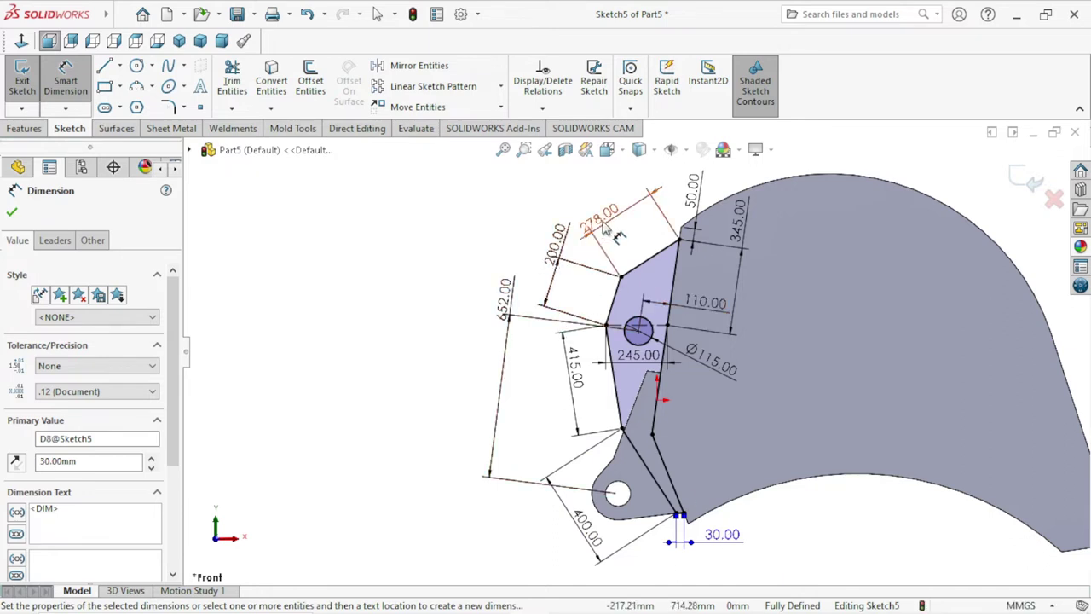
drag(605, 227, 618, 211)
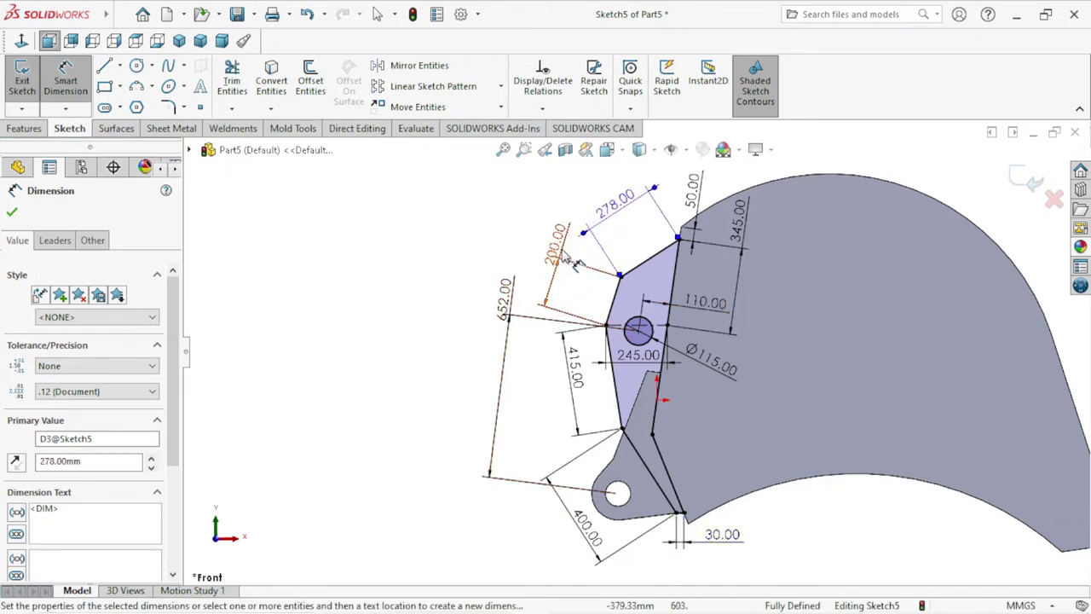
drag(558, 262, 545, 291)
click(546, 290)
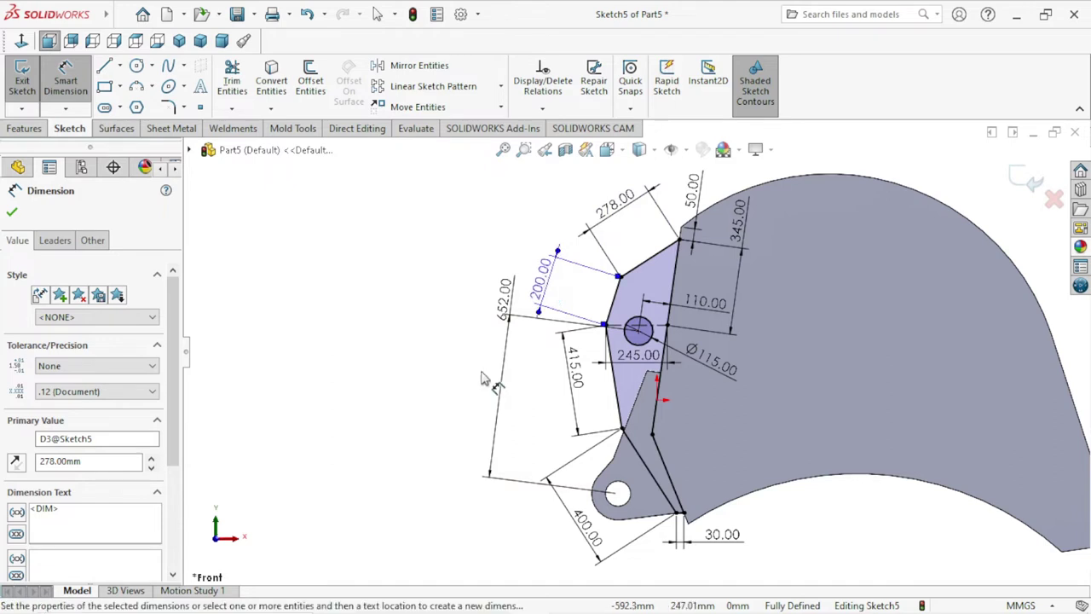
drag(522, 317, 497, 375)
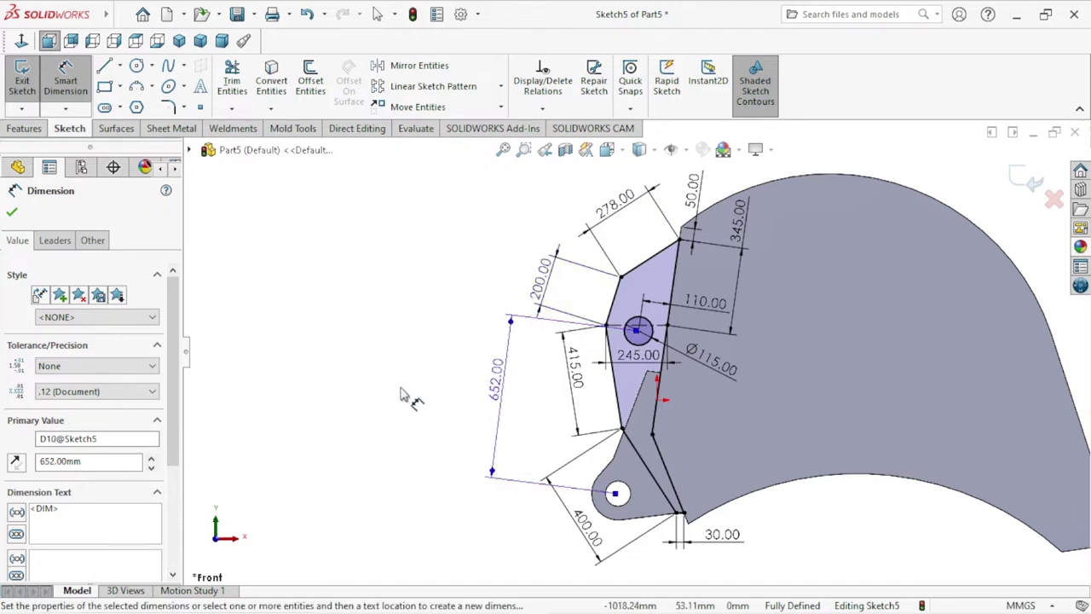
click(12, 212)
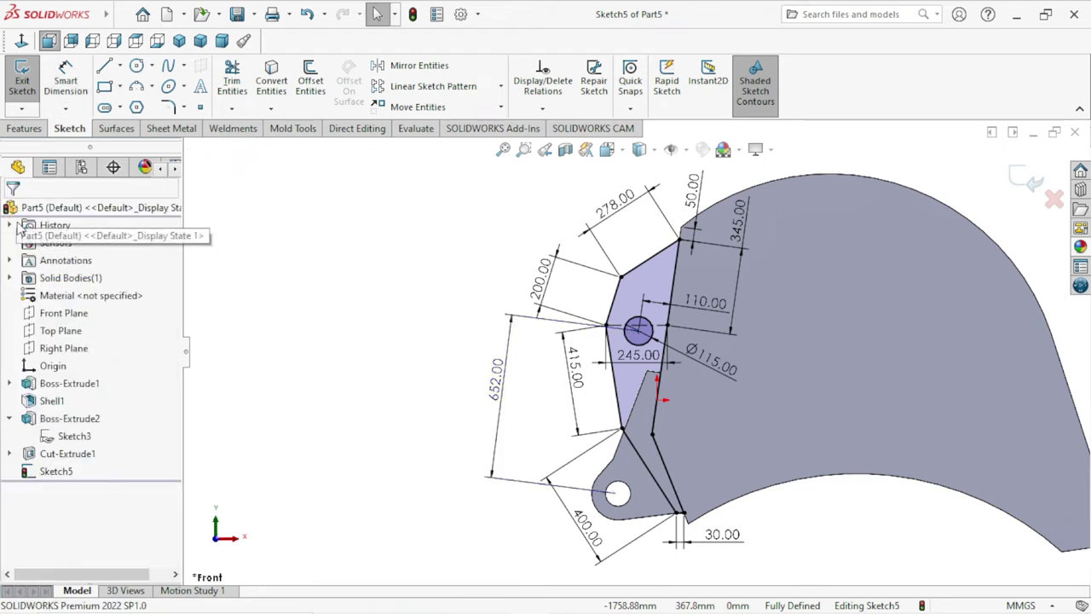
Boss-extrude Sketch5 Mid Plane to 262.50 mm, merged into the bucket as a side plate.
click(44, 133)
click(31, 92)
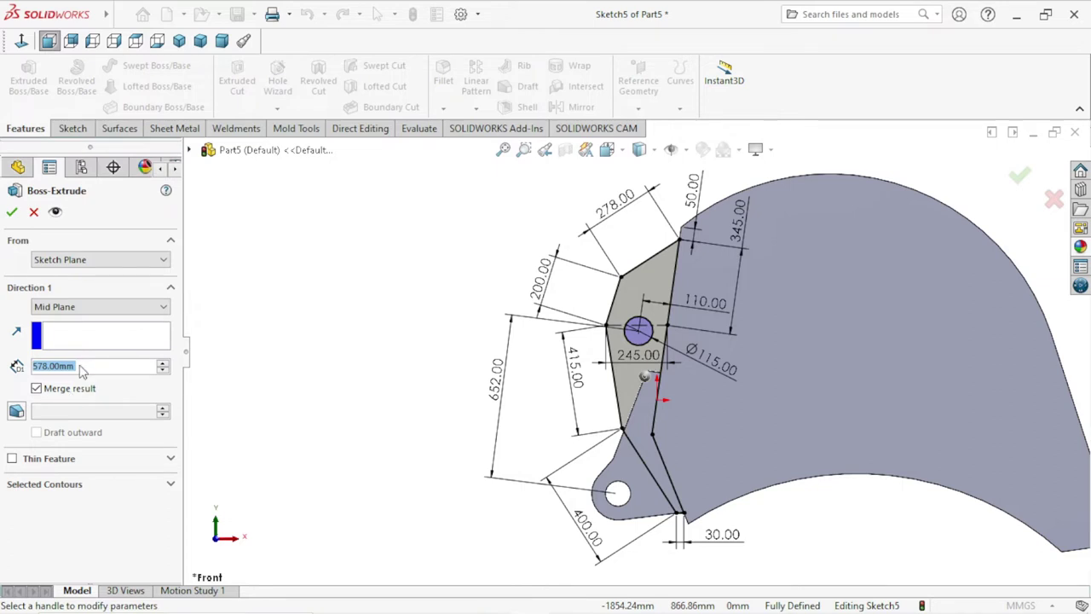
text(262)
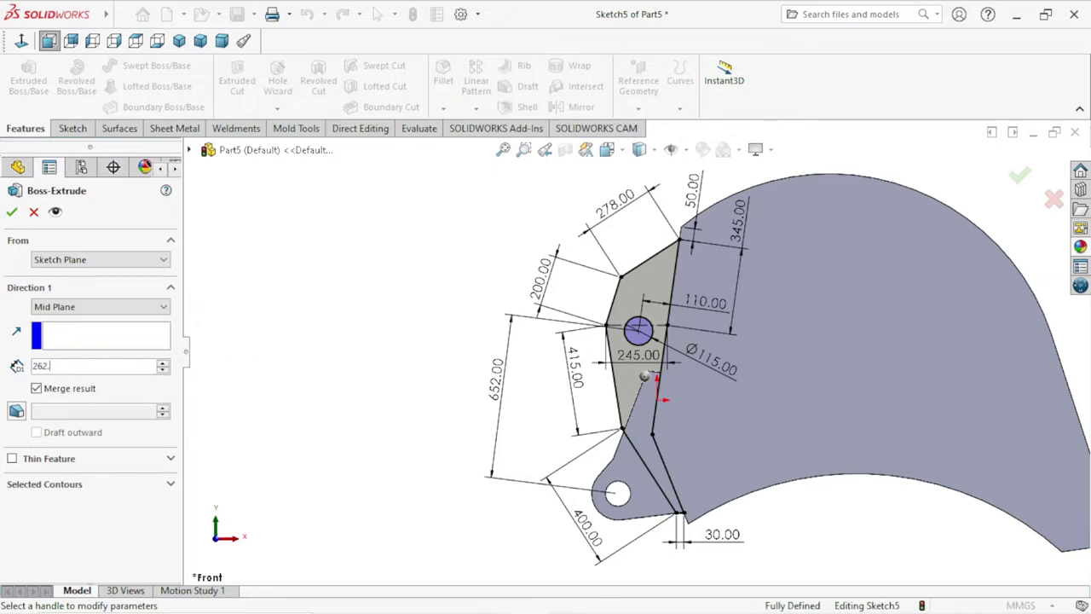
text(.50)
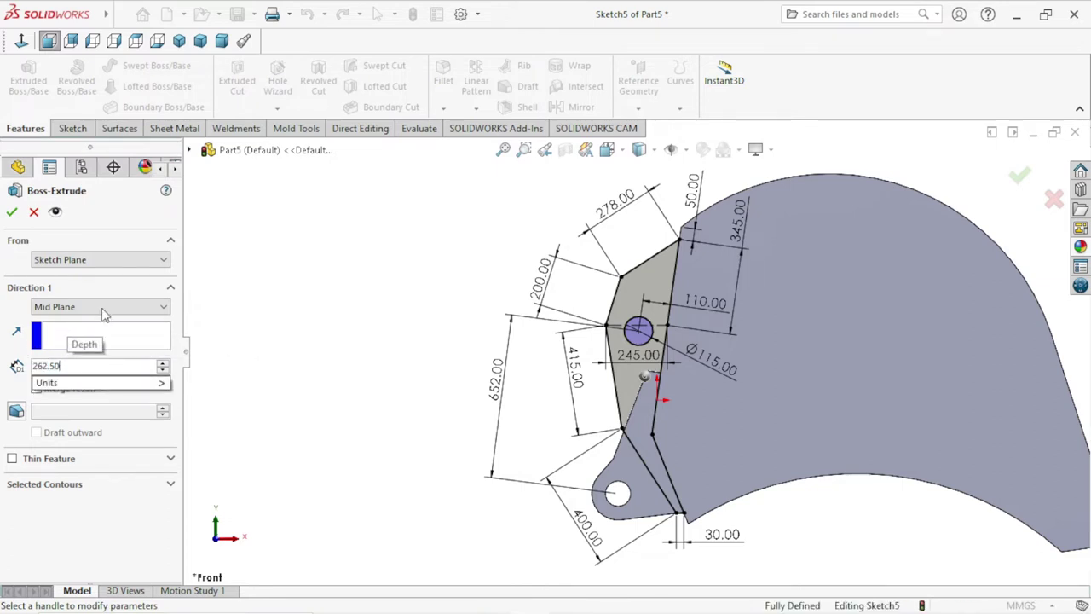
click(102, 308)
click(94, 384)
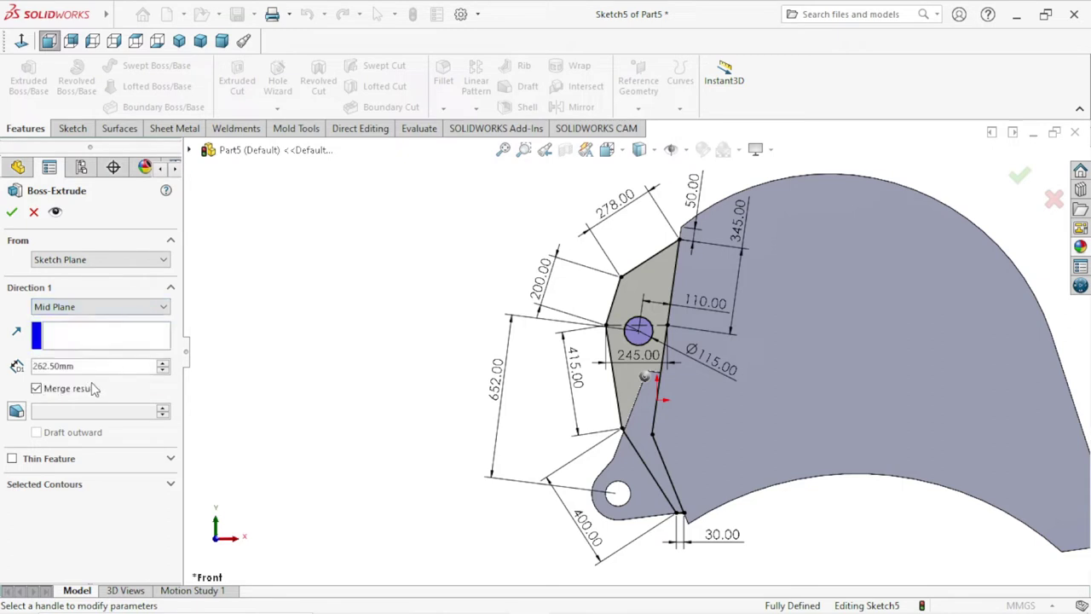
scroll(618, 360, up, 3)
middle_drag(487, 365, 520, 413)
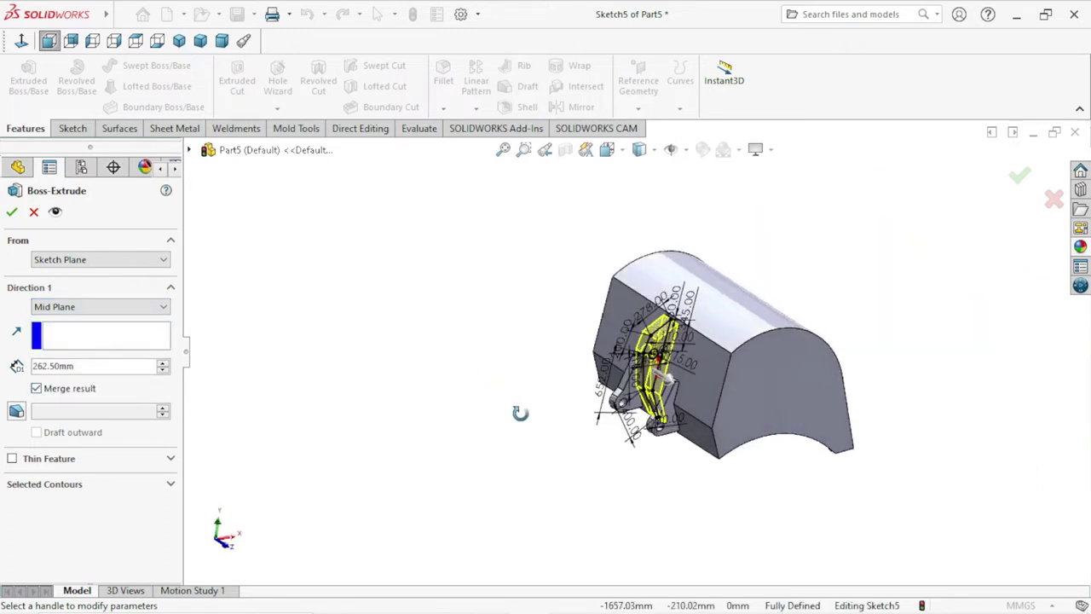
scroll(703, 345, down, 1)
scroll(704, 345, down, 2)
scroll(690, 358, down, 2)
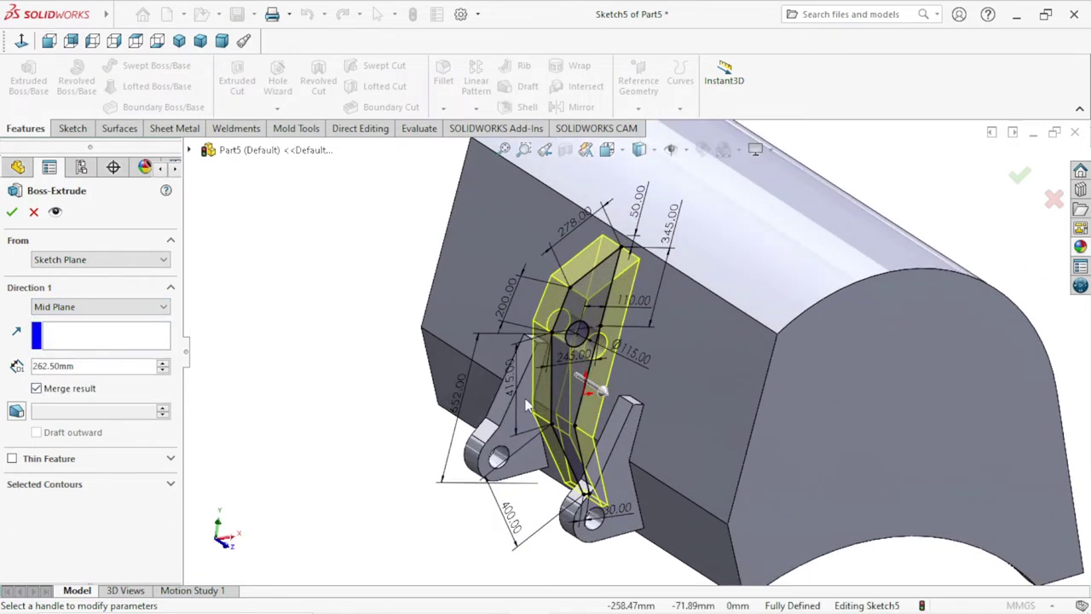
click(14, 213)
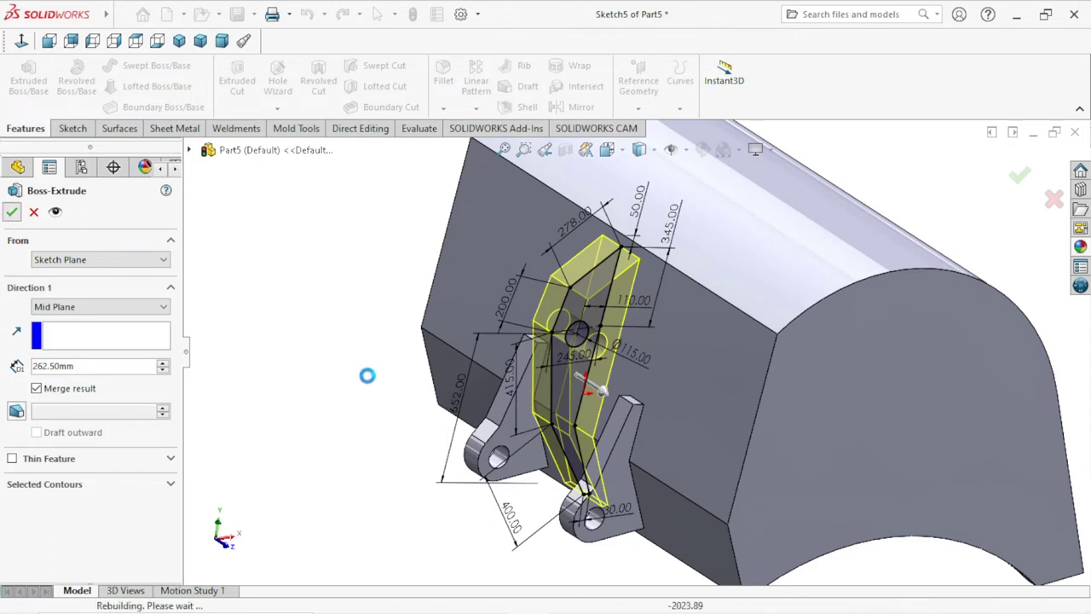
Select Sketch5 under Boss-Extrude3 and start an Extruded Cut from it.
click(358, 386)
scroll(358, 386, up, 3)
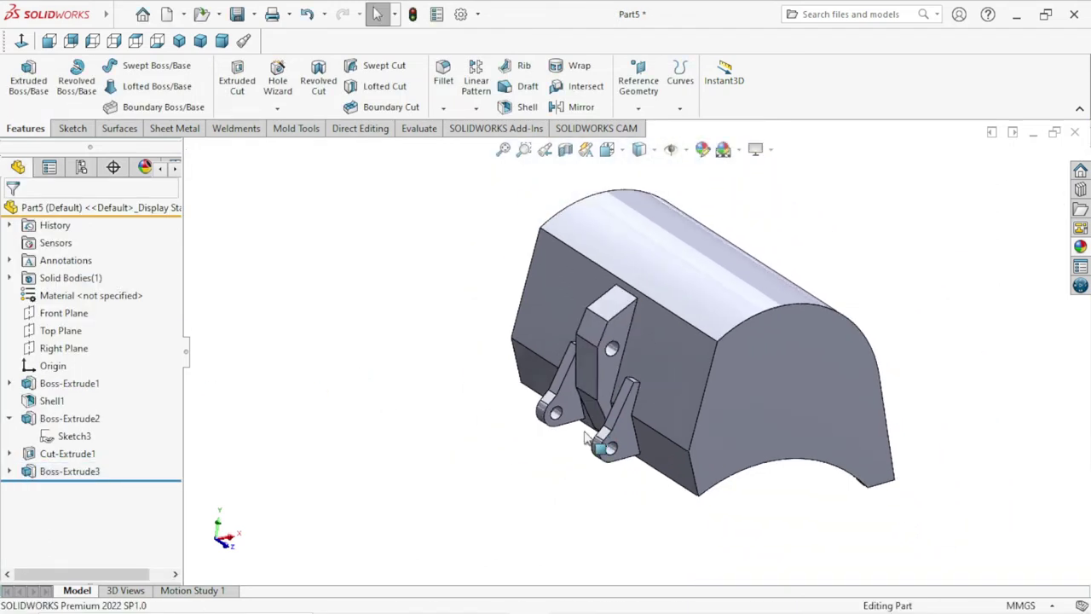
scroll(870, 242, down, 3)
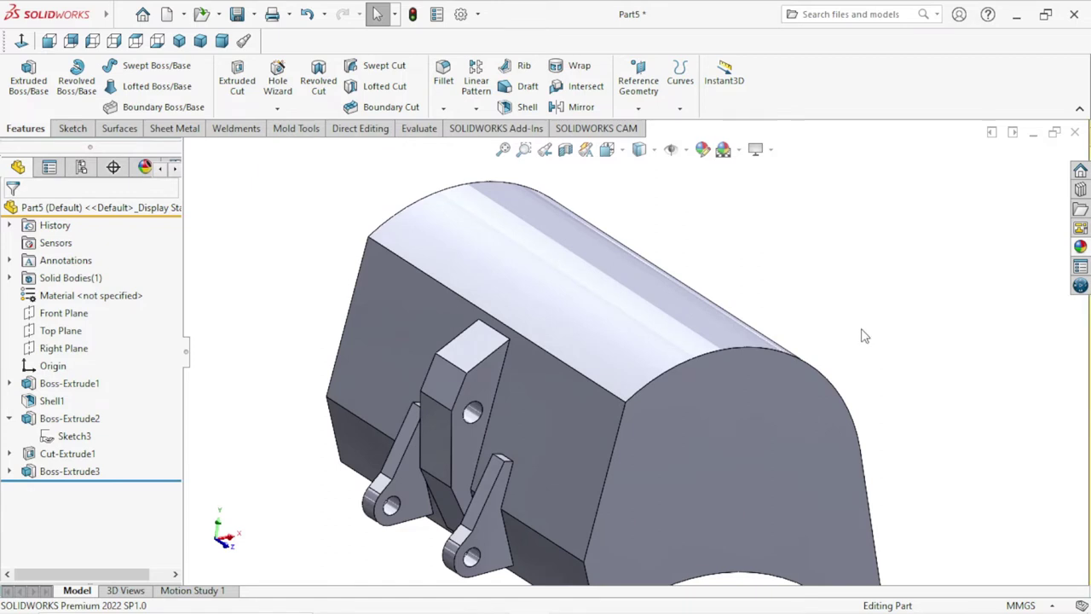
scroll(859, 333, down, 3)
scroll(841, 264, up, 3)
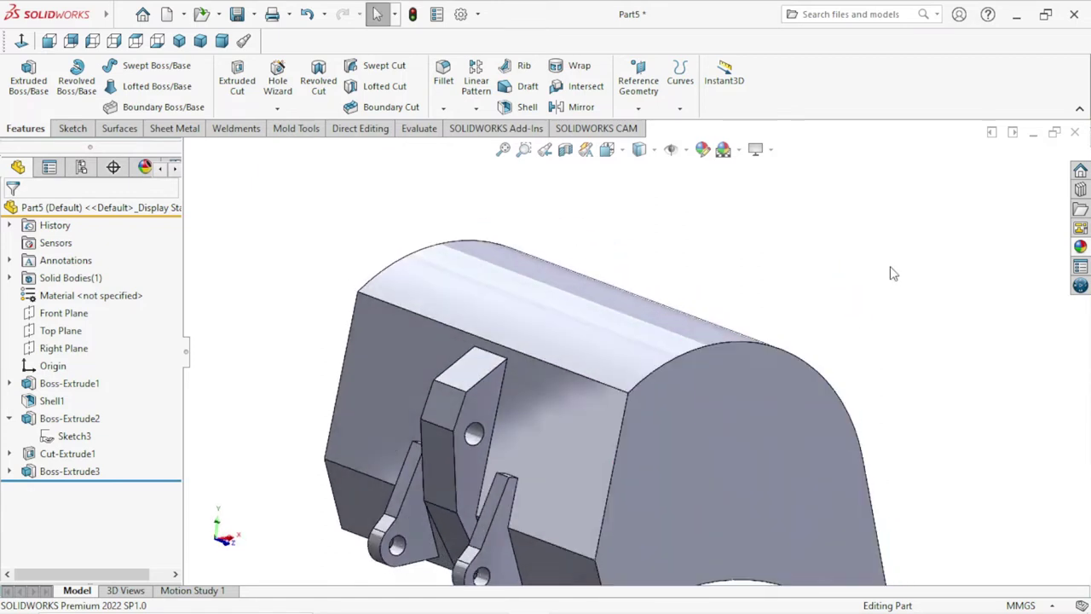
scroll(645, 434, up, 3)
scroll(723, 445, down, 2)
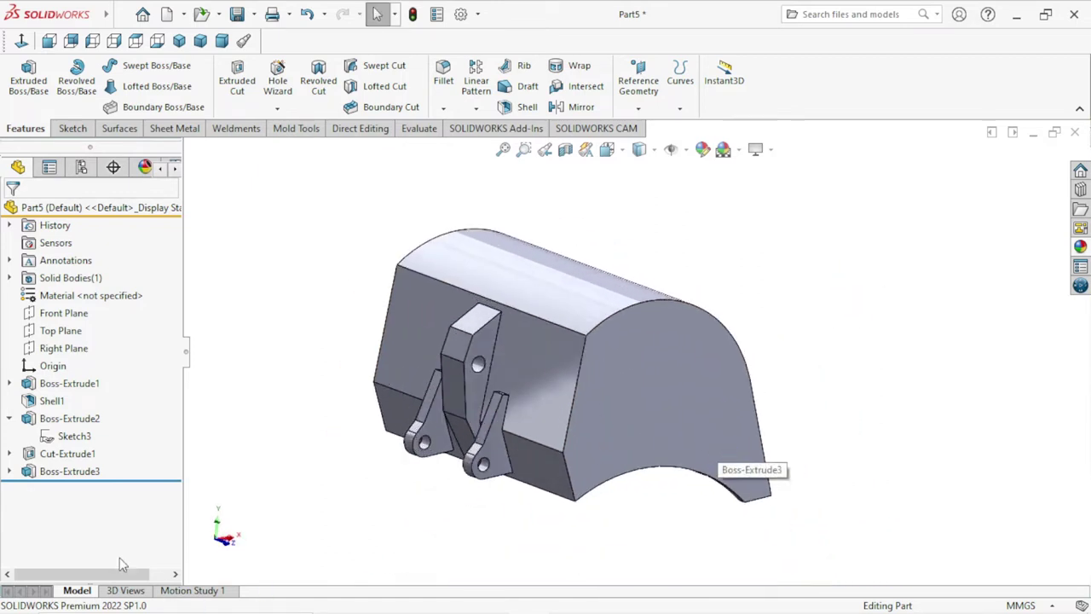
click(8, 473)
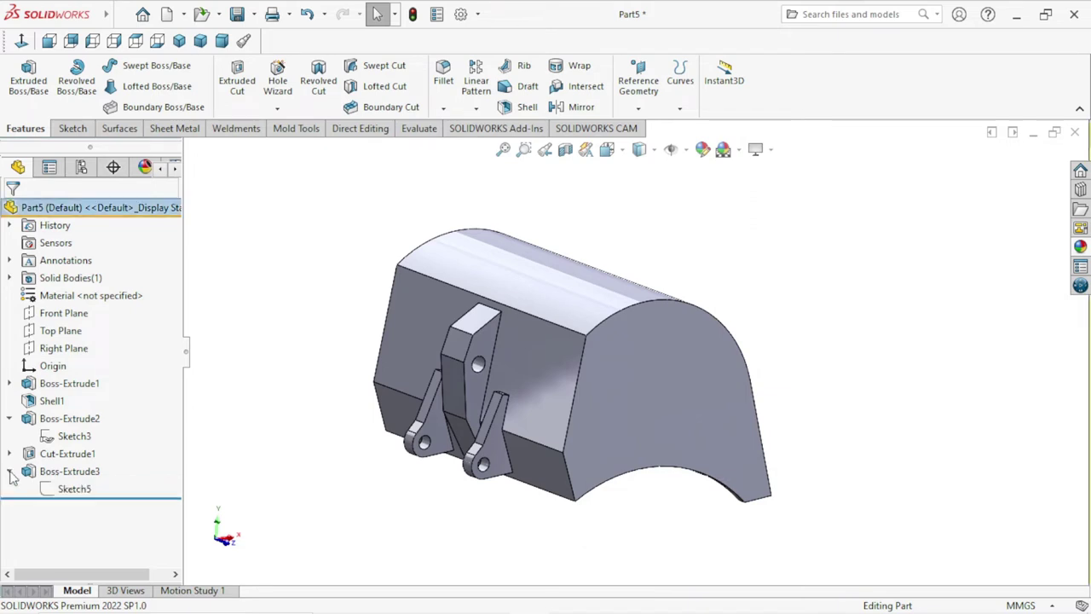
click(51, 491)
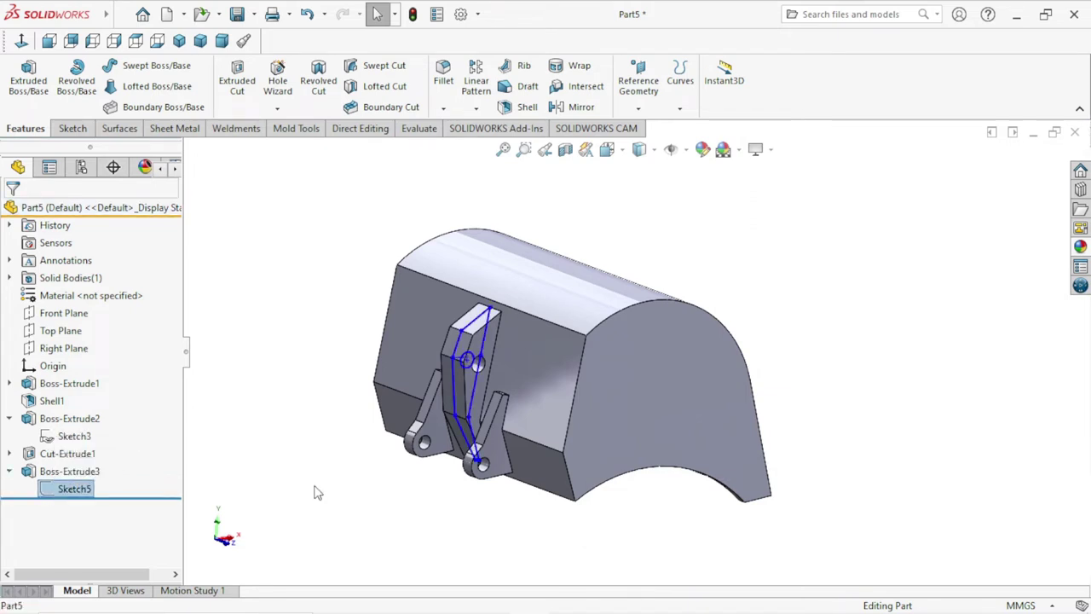
click(74, 490)
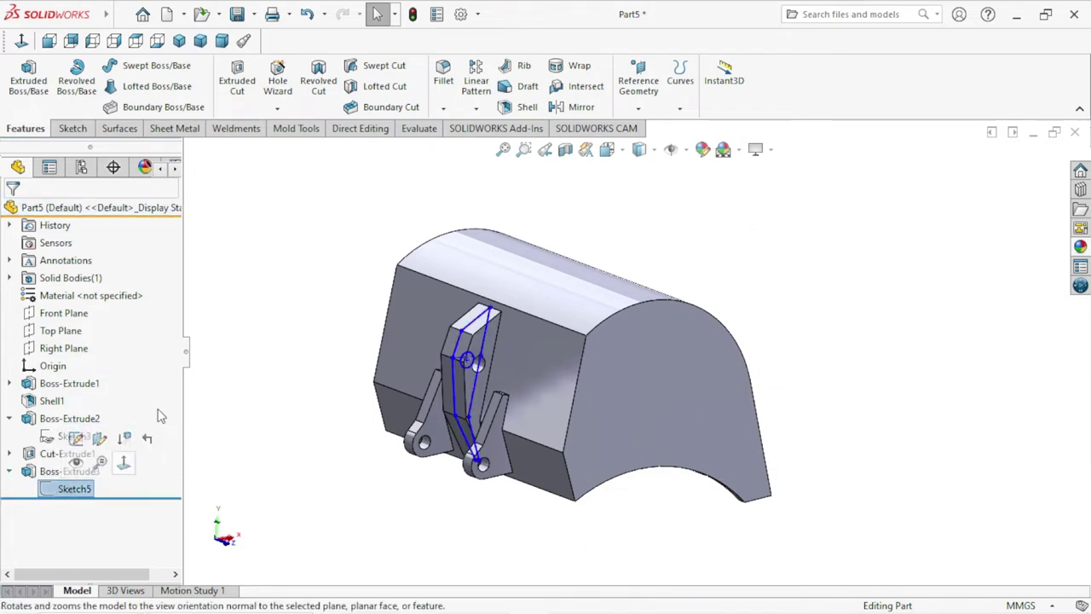
click(237, 81)
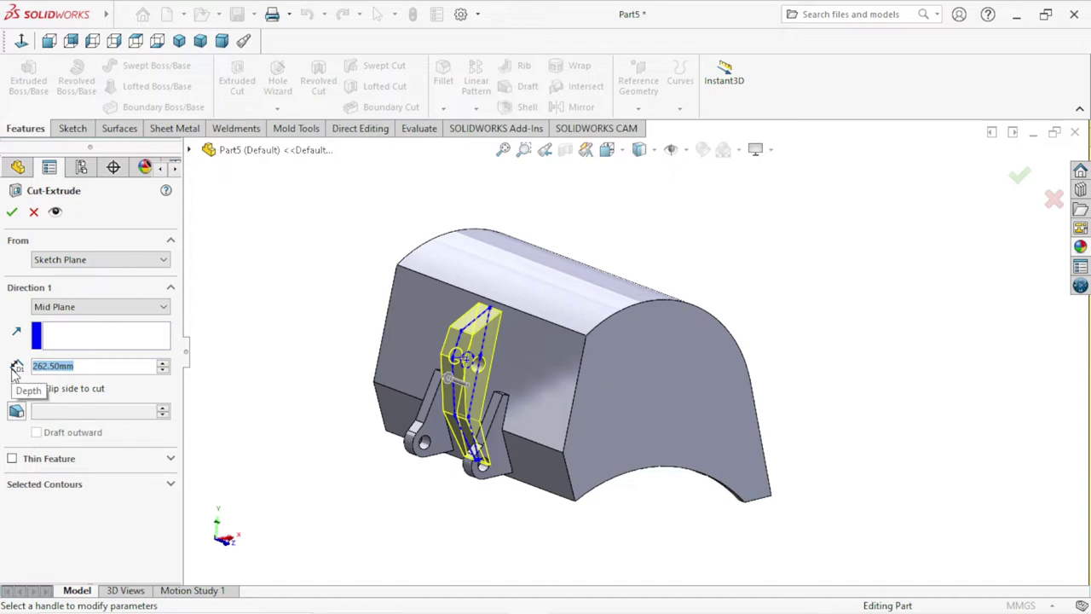
Cut through the lug plates with a 107.50 mm Mid Plane extruded cut.
text(107.5)
text(0)
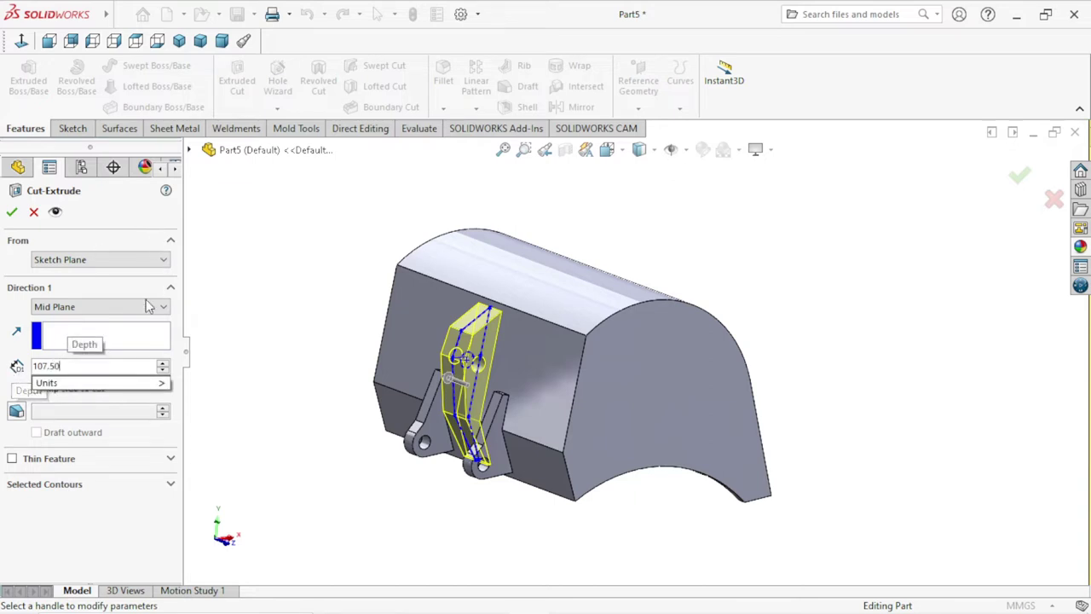
click(148, 307)
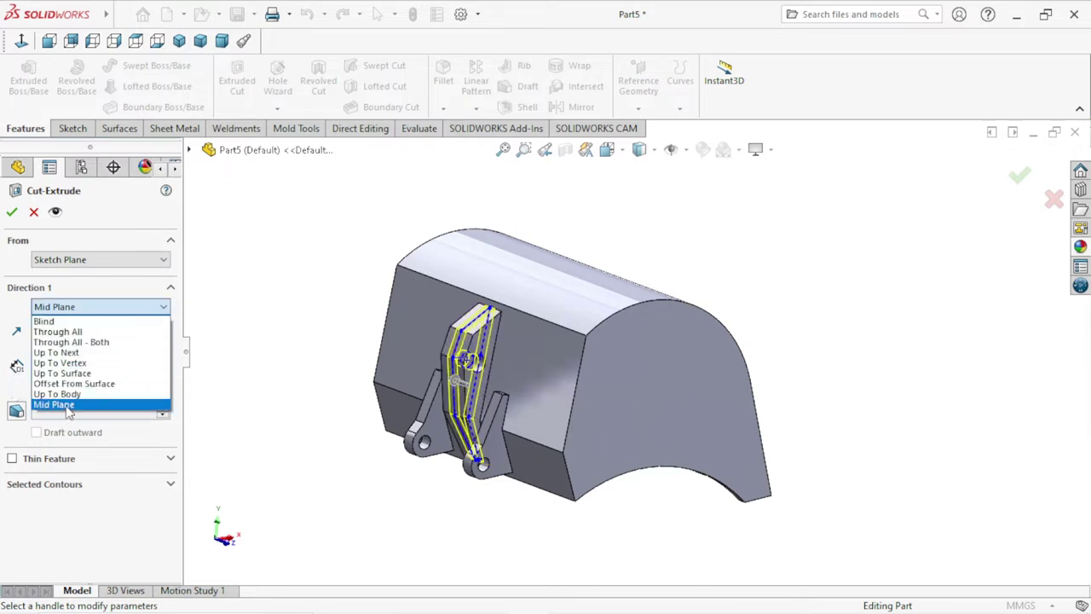
click(68, 406)
click(11, 213)
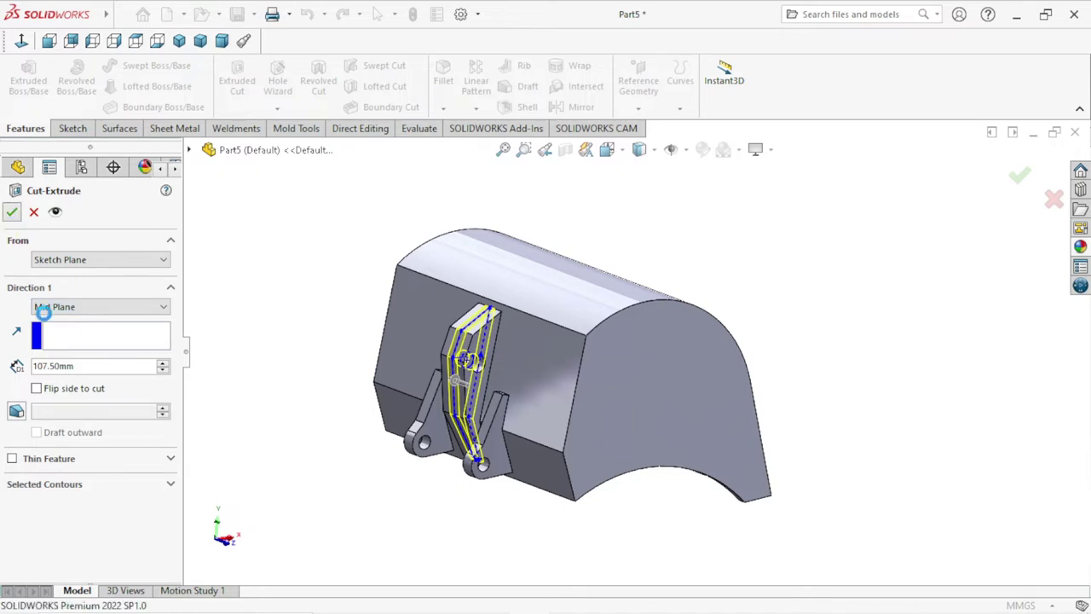
mouse_move(465, 399)
middle_down()
mouse_move(539, 385)
mouse_move(526, 283)
mouse_move(499, 358)
mouse_move(451, 418)
mouse_move(477, 386)
mouse_move(752, 336)
mouse_move(787, 319)
mouse_move(720, 256)
mouse_move(750, 385)
mouse_move(777, 331)
mouse_move(733, 229)
mouse_move(782, 217)
mouse_move(755, 358)
mouse_move(734, 369)
mouse_move(739, 276)
mouse_move(840, 275)
middle_up()
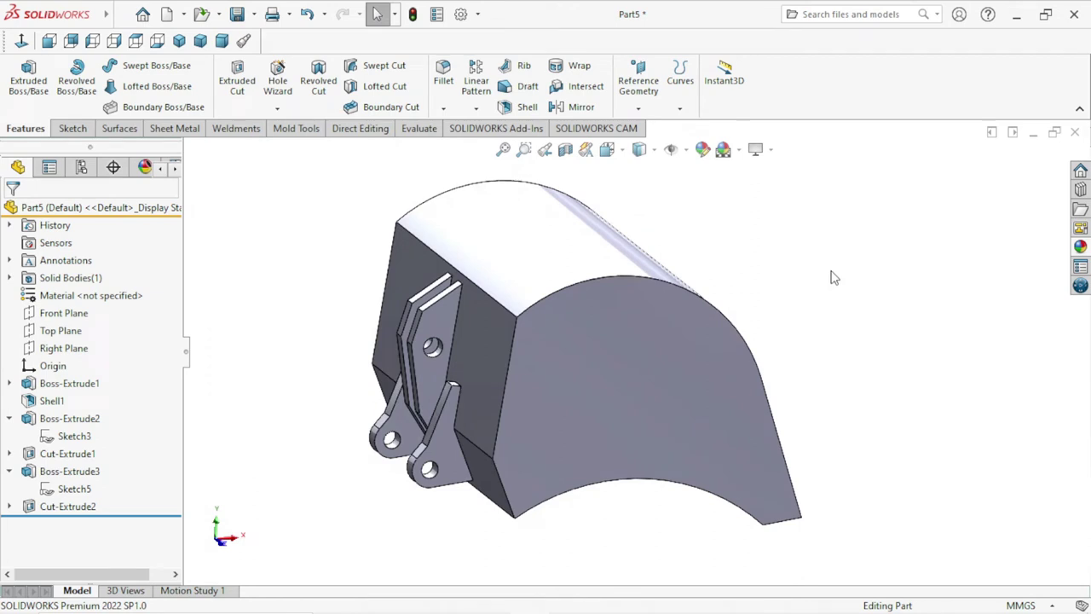
Orbit to a front view and show Sketch1 under Boss-Extrude1.
middle_drag(689, 414, 832, 299)
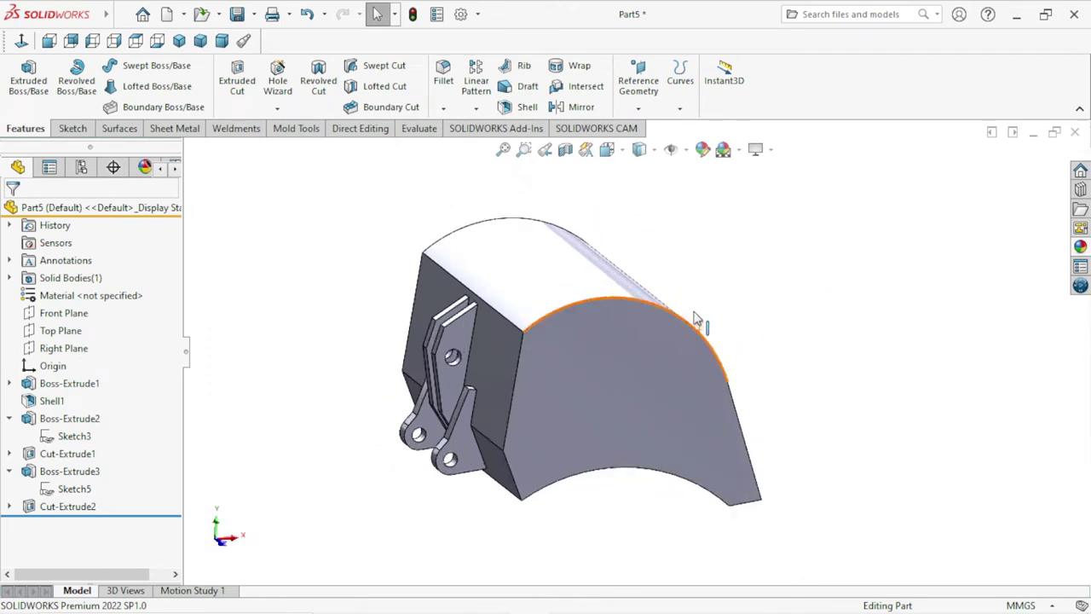
mouse_move(768, 347)
middle_down()
mouse_move(804, 288)
mouse_move(853, 288)
mouse_move(759, 324)
mouse_move(760, 364)
mouse_move(779, 358)
middle_up()
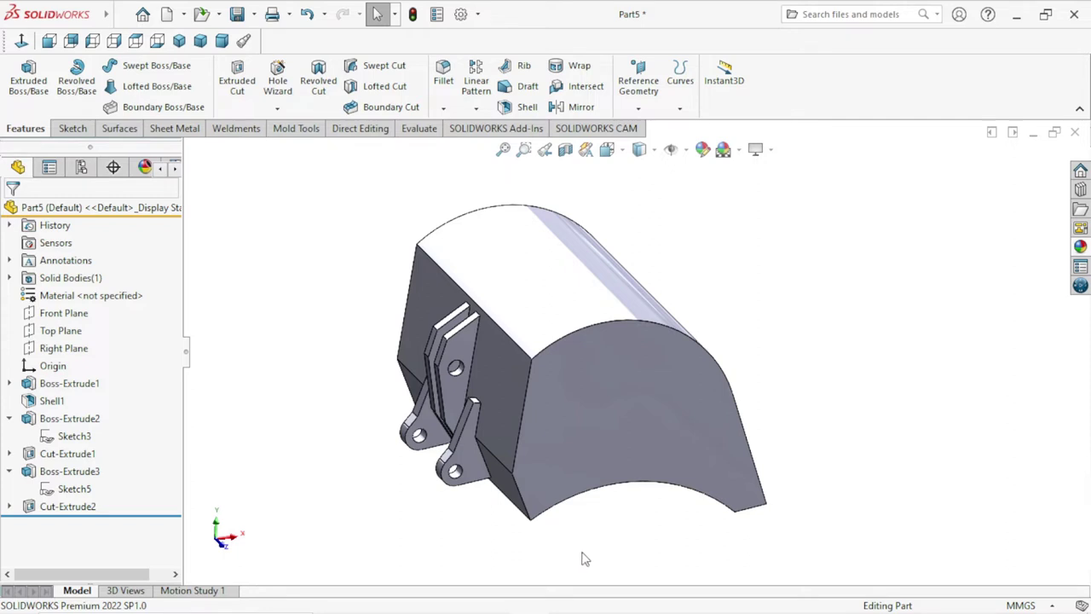
scroll(566, 545, up, 2)
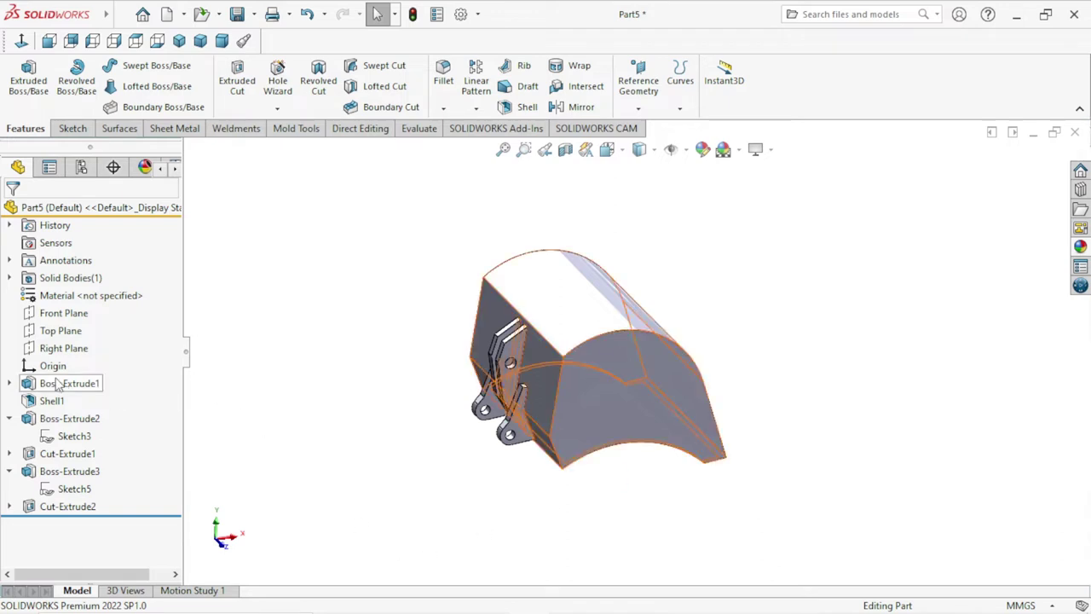
click(9, 383)
click(81, 400)
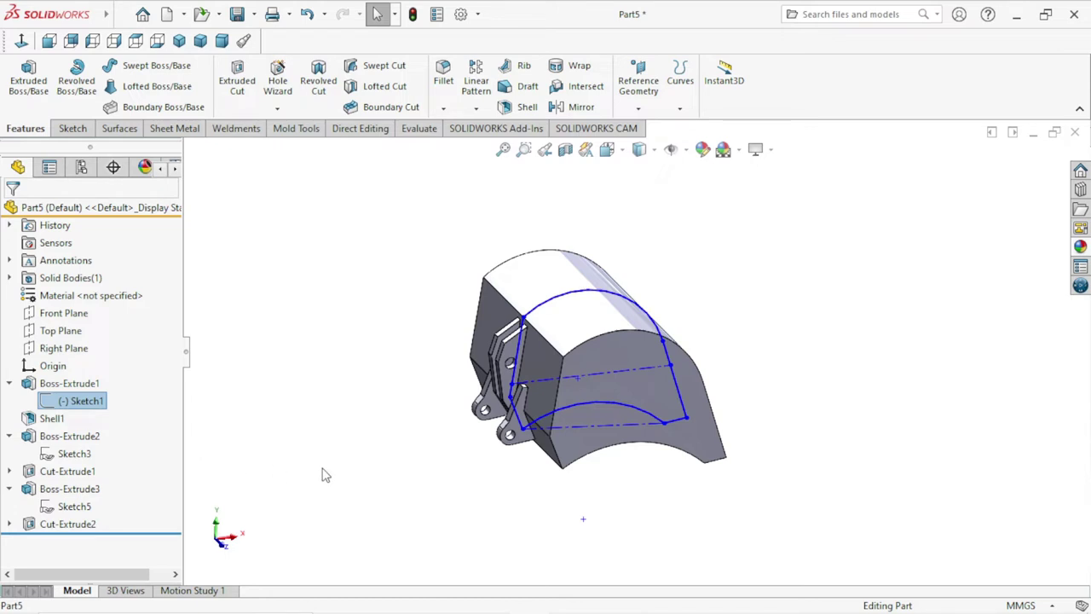
Sketch on the bucket's side face, convert Sketch1's outline into it, and view it normal.
click(693, 397)
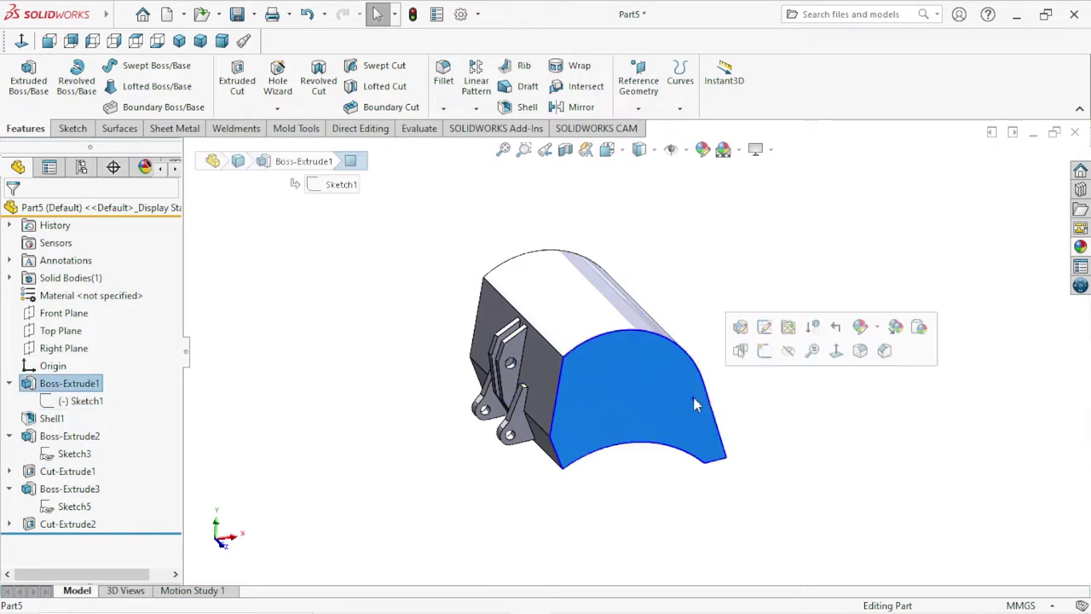
click(764, 351)
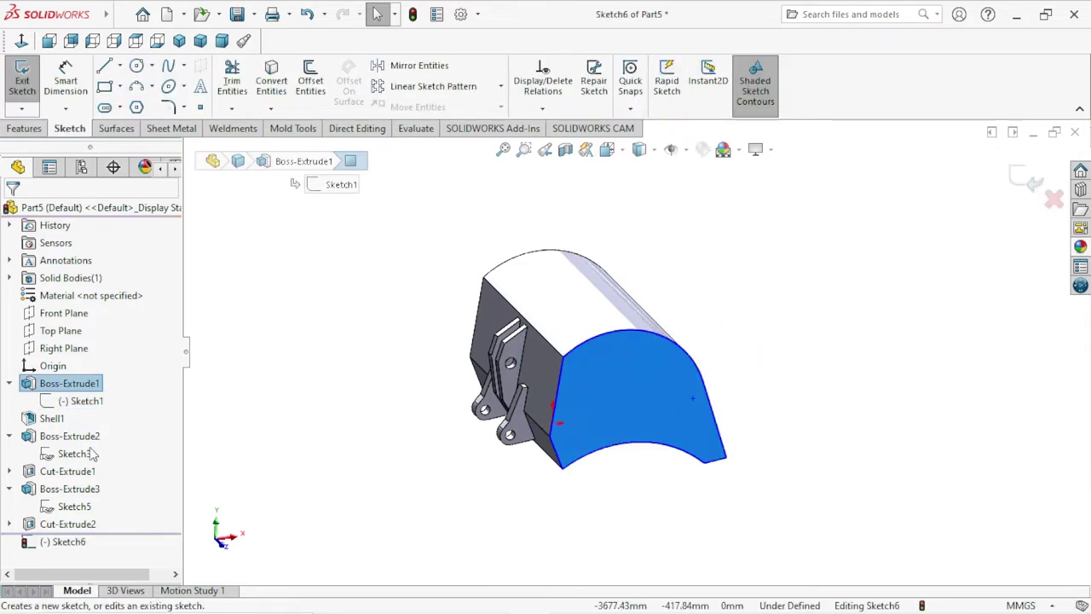
click(69, 400)
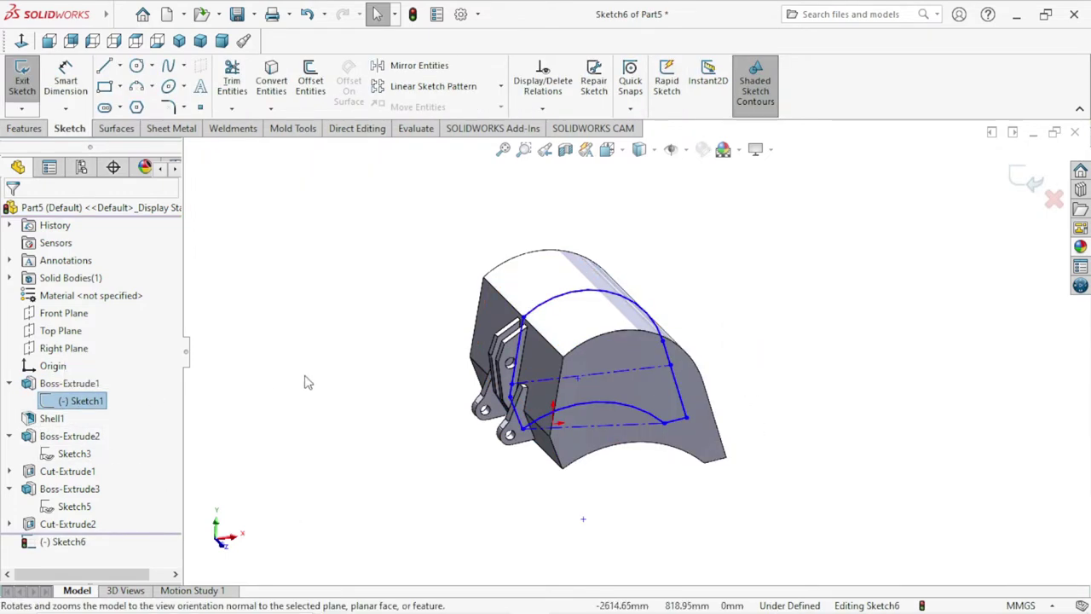
click(271, 81)
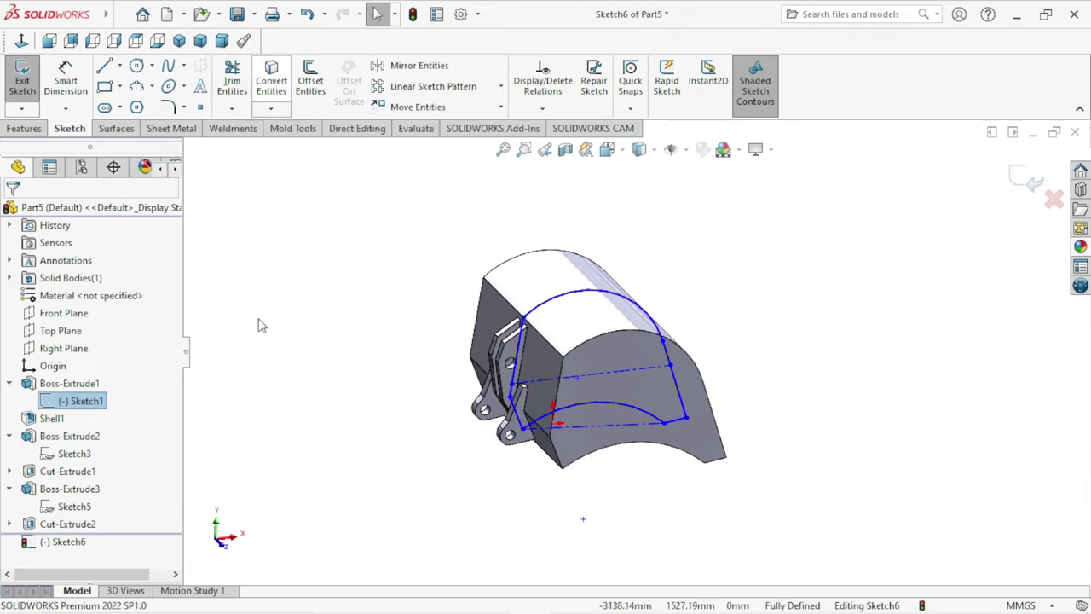
click(49, 41)
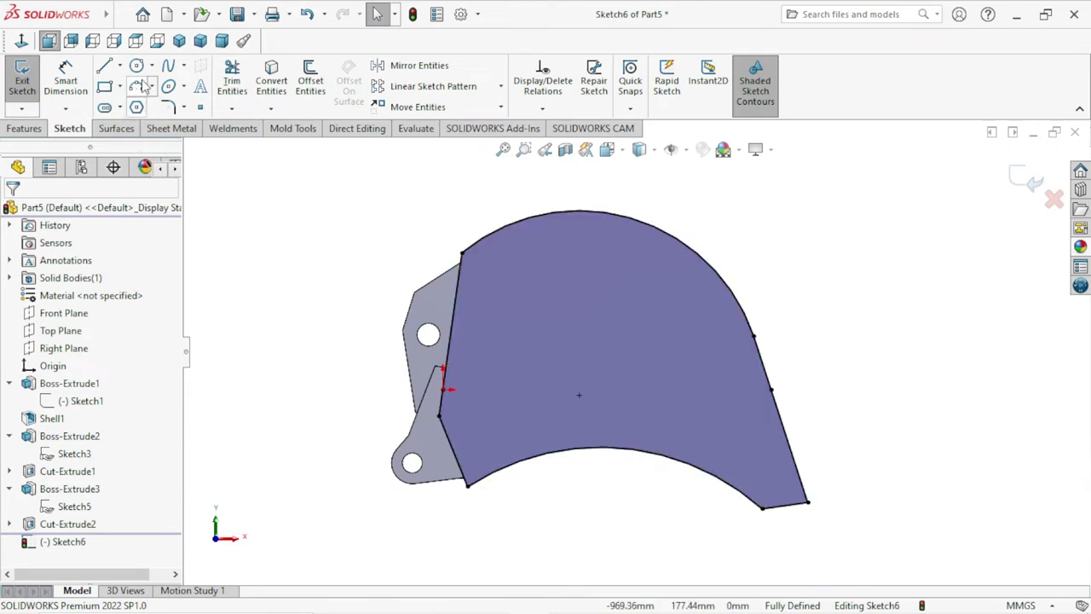
key(l)
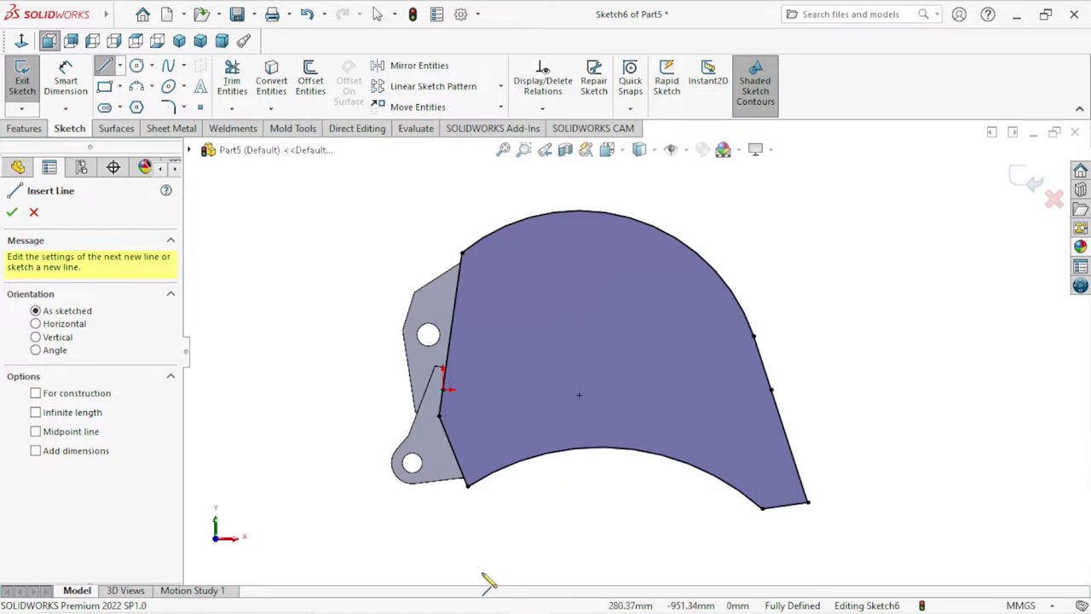
Draw a line across the profile from the left vertex to the right edge.
drag(440, 415, 771, 392)
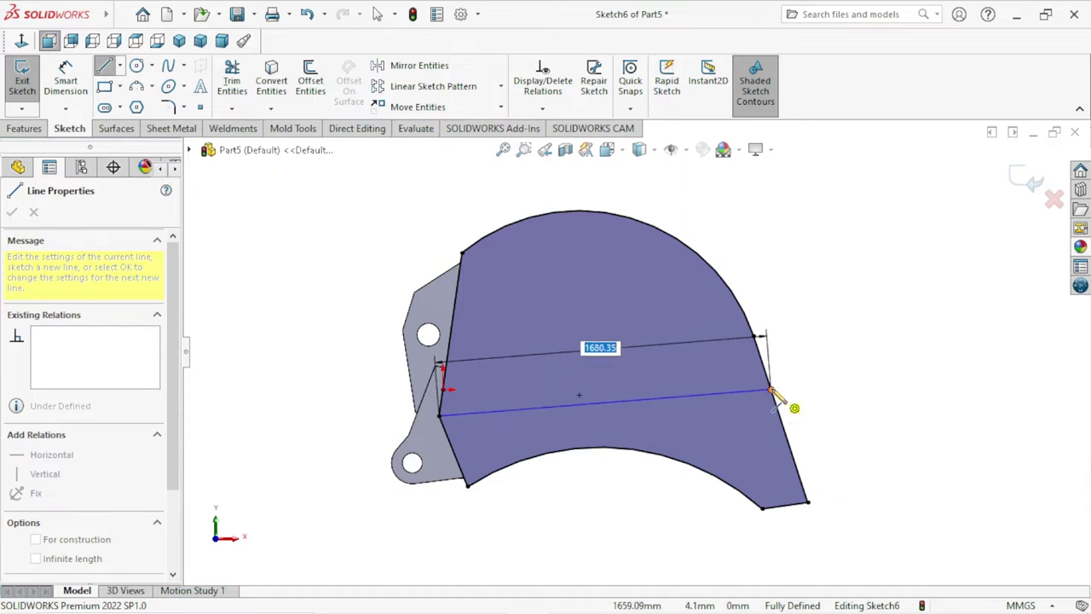
double_click(773, 391)
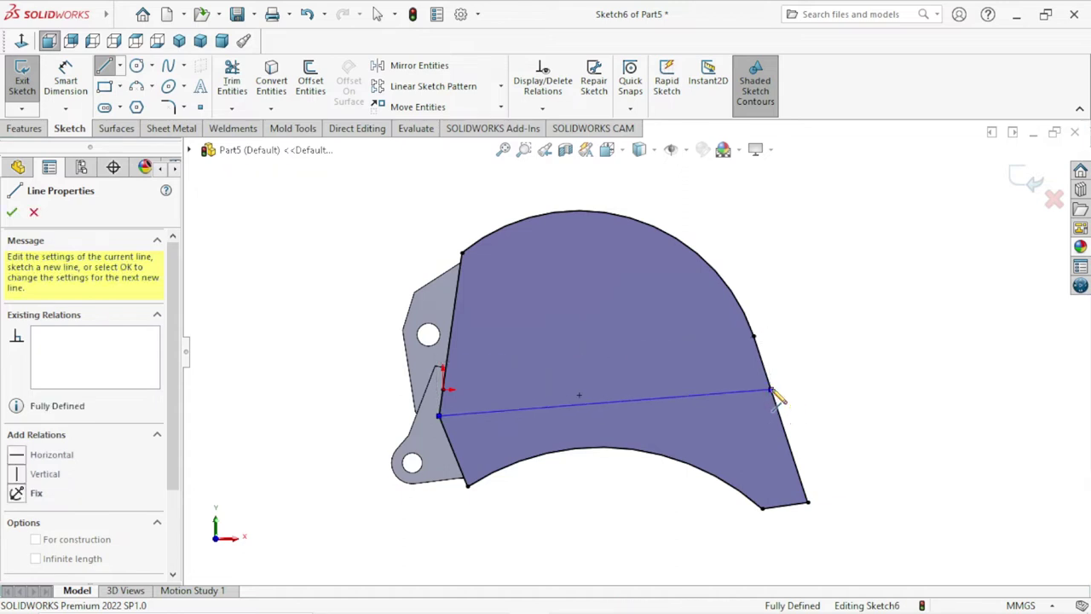
right_click(840, 352)
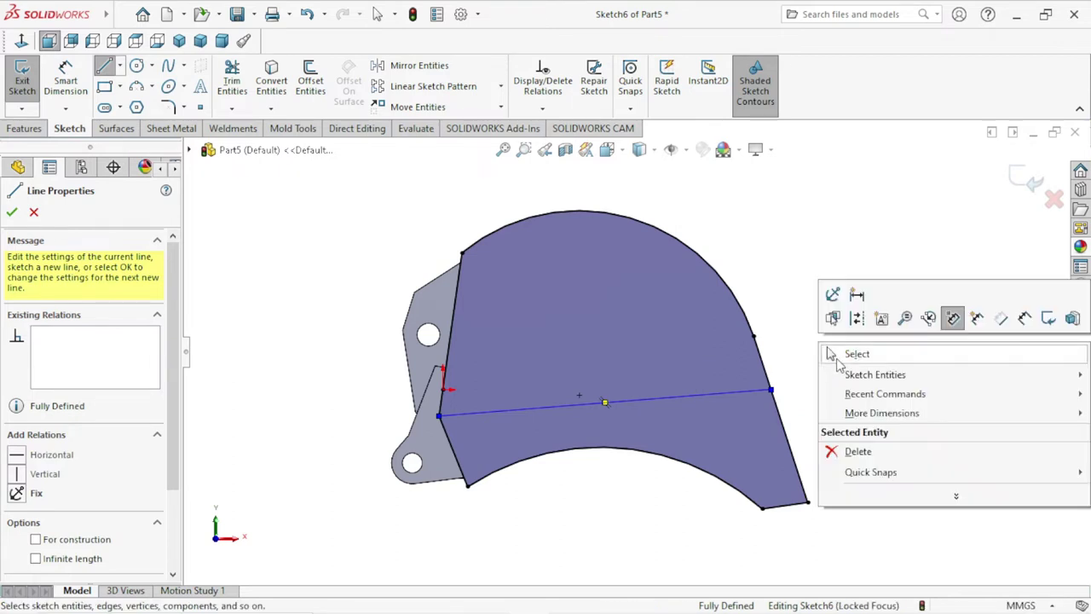
click(842, 355)
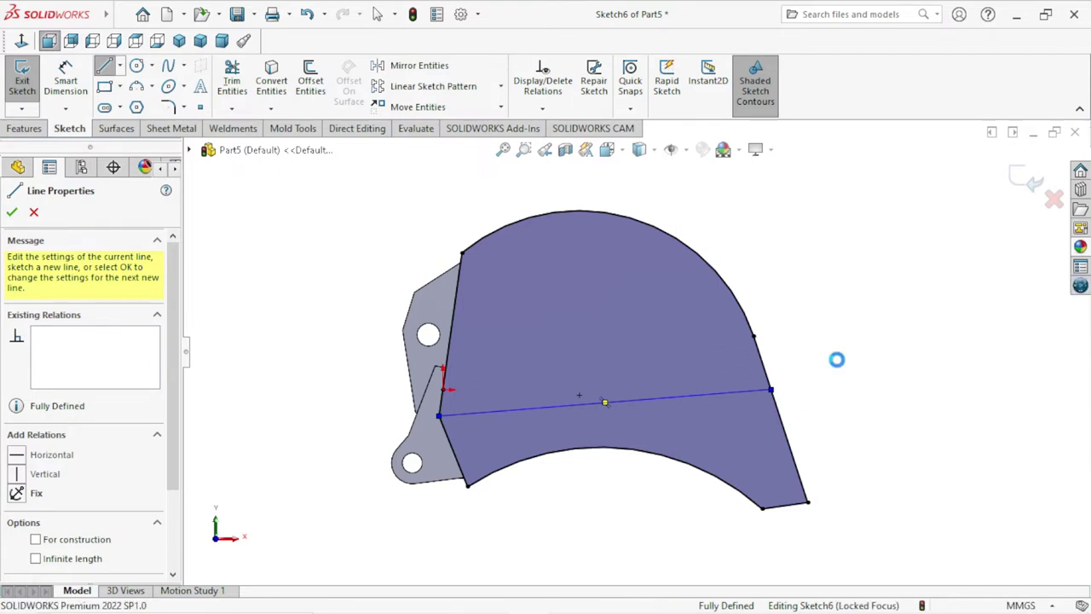
Try Coincident and Midpoint relations between the notch point and line, then delete both.
click(438, 417)
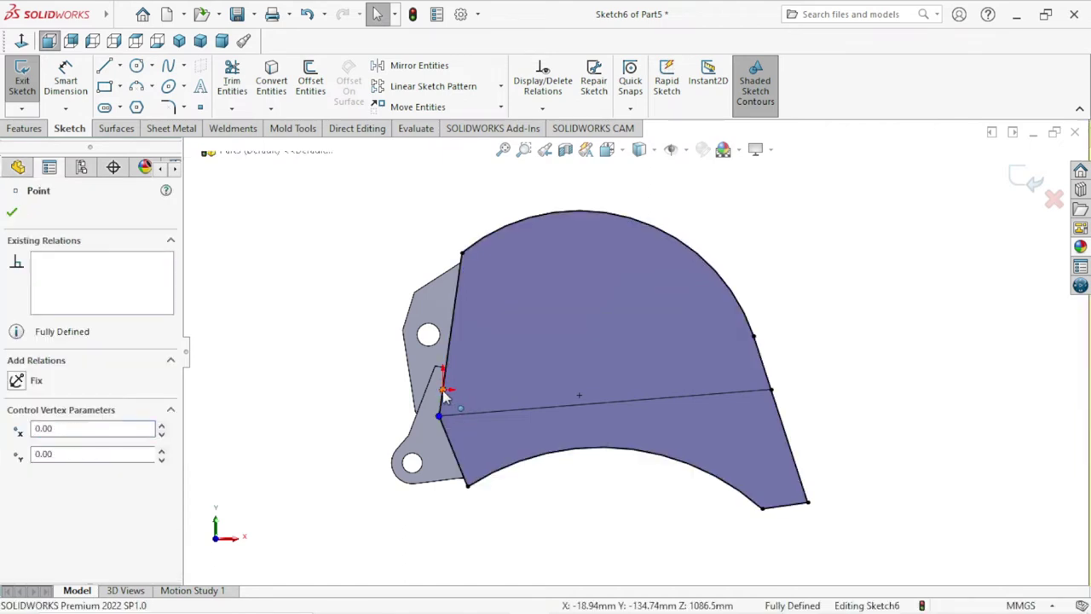
ctrl+click(442, 390)
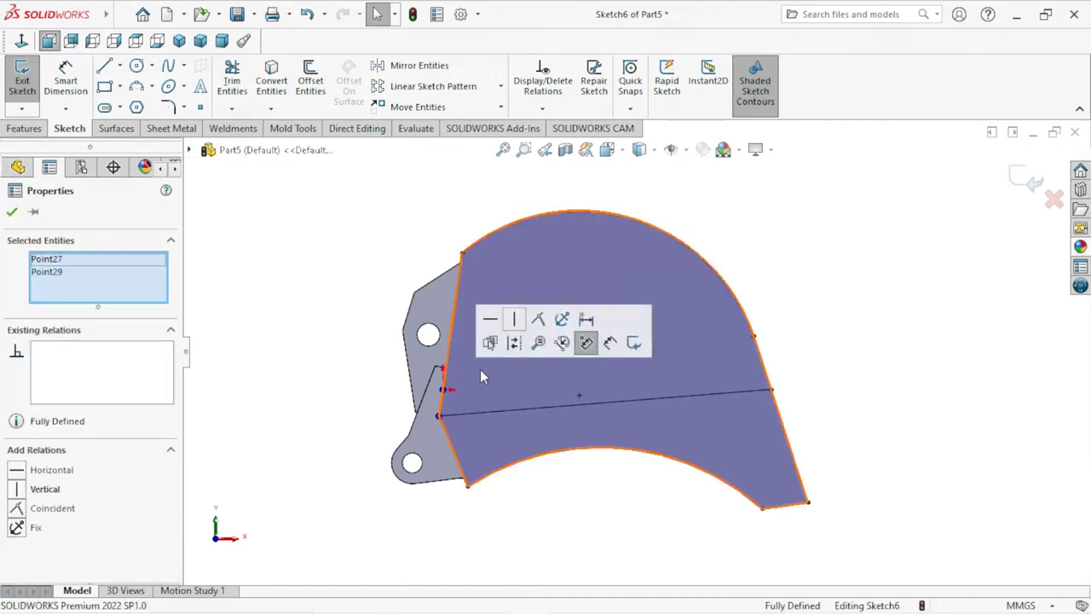
click(844, 257)
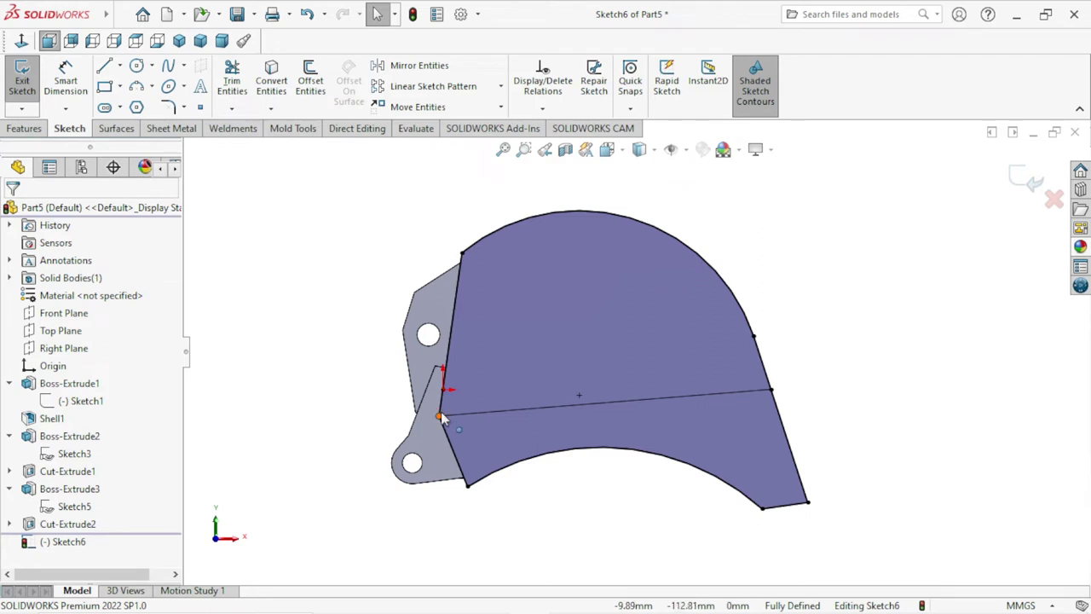
click(461, 414)
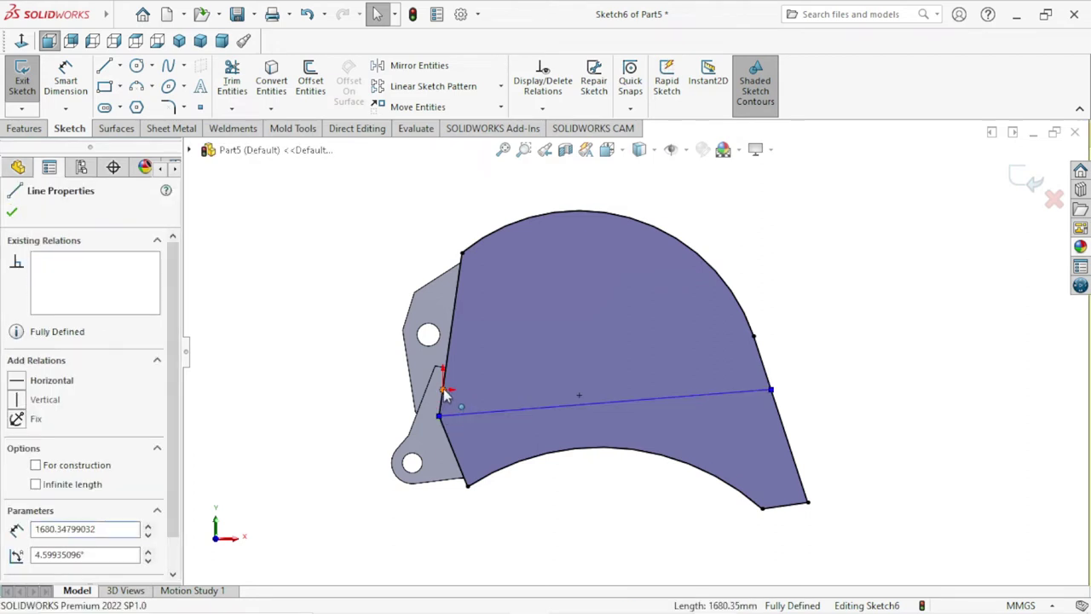
ctrl+click(443, 389)
click(516, 325)
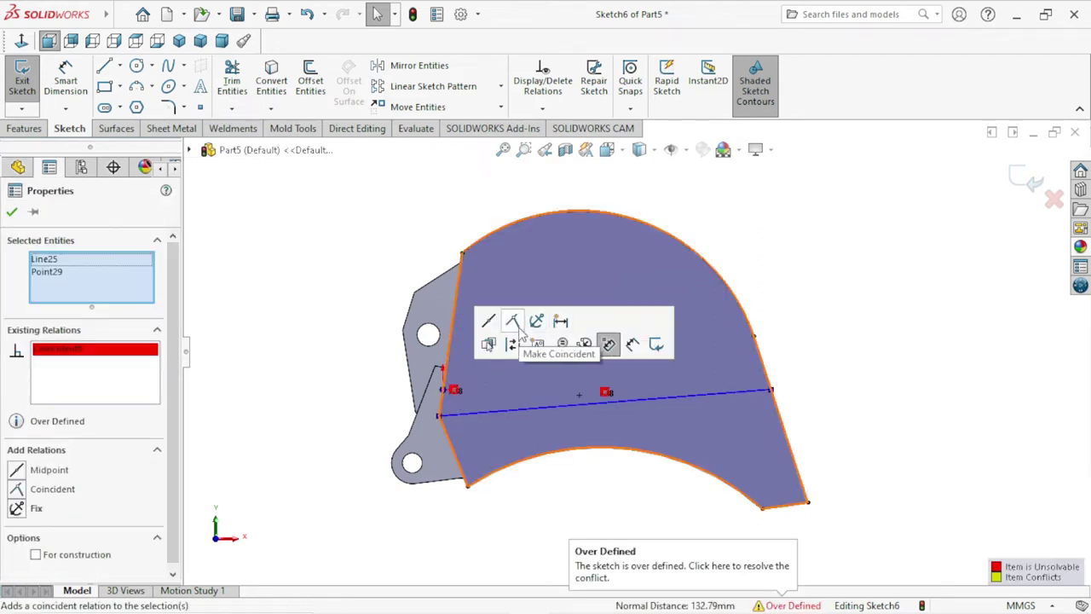
right_click(77, 349)
click(115, 373)
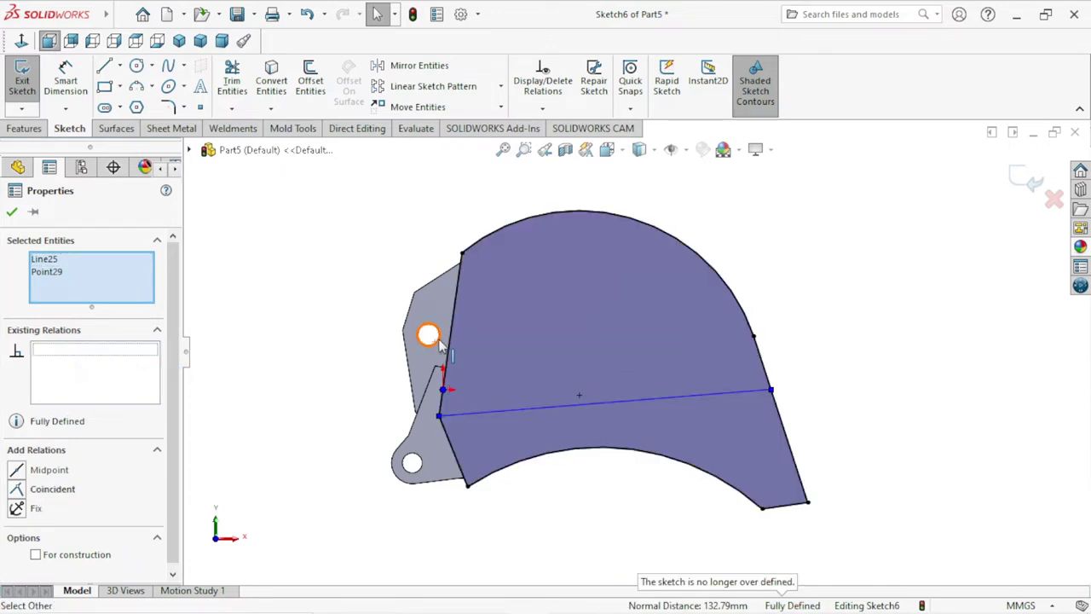
click(23, 475)
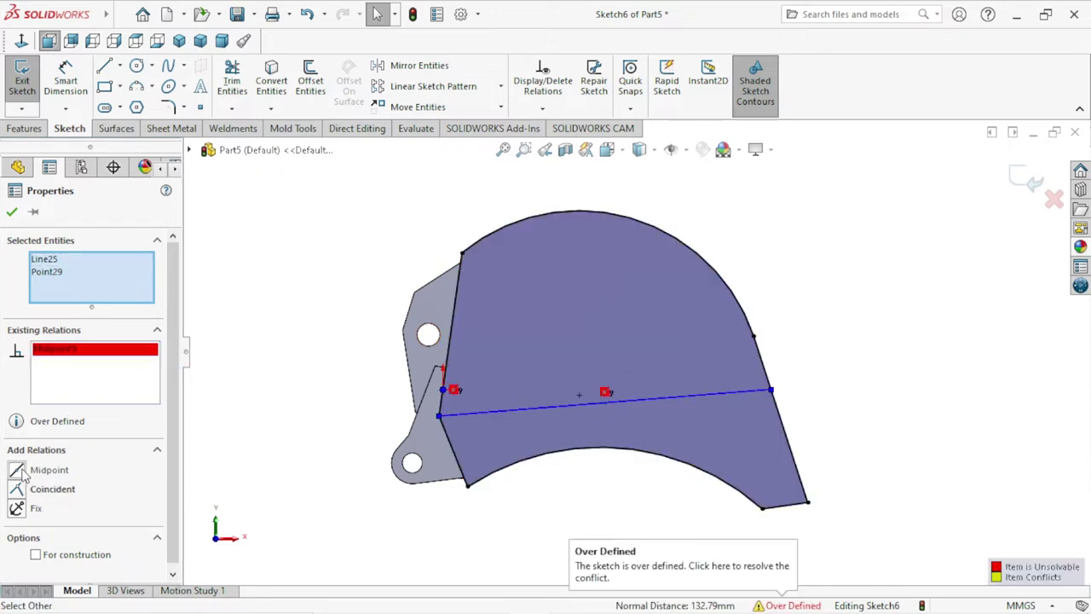
right_click(119, 349)
click(160, 383)
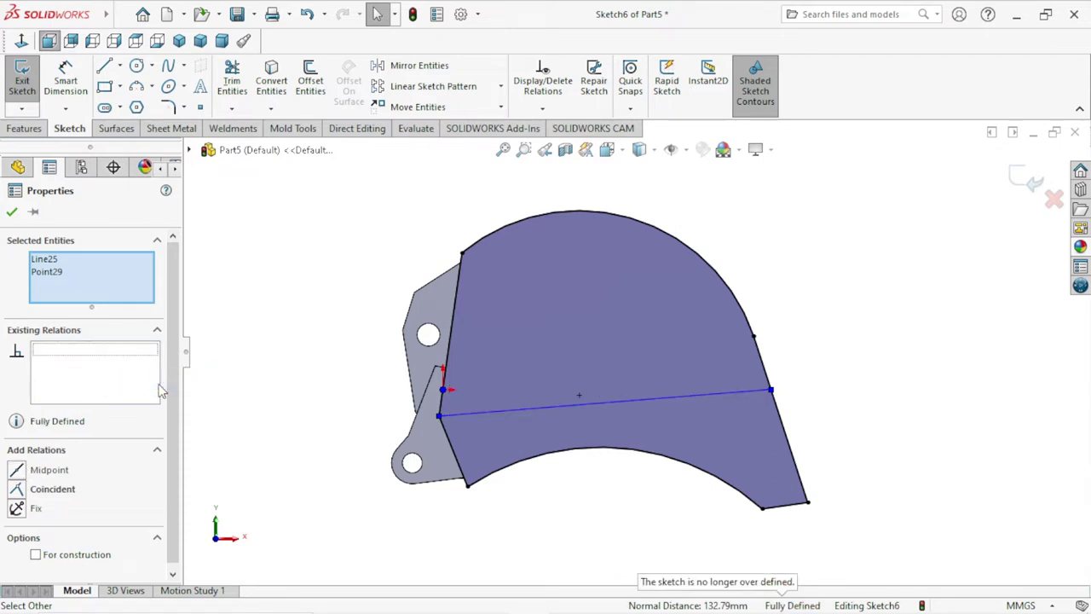
click(439, 417)
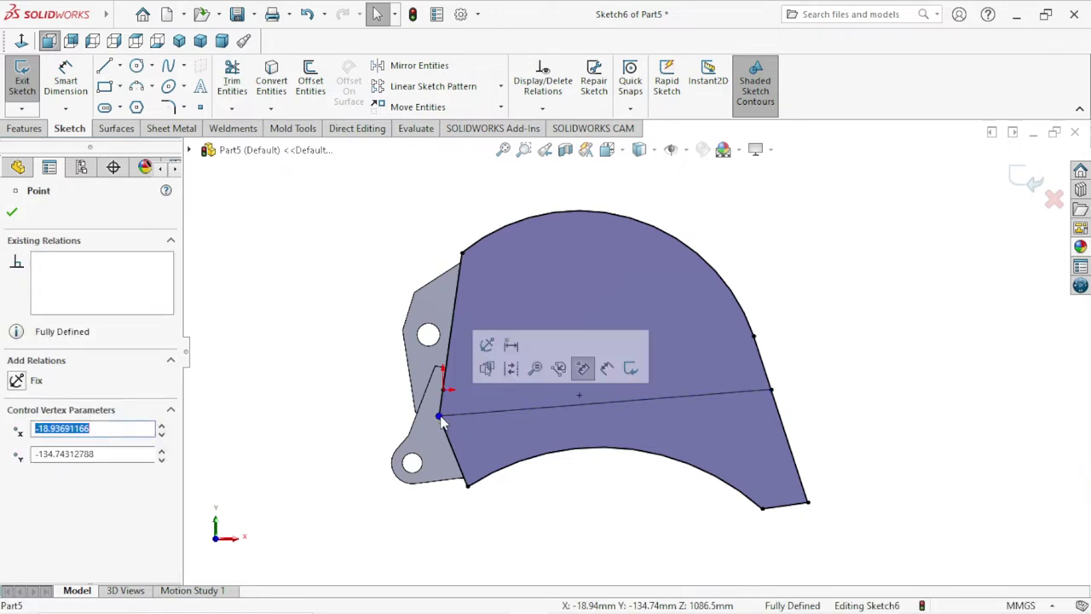
click(373, 439)
Replace the slanted line with a horizontal line from the left notch point to the right edge.
click(507, 409)
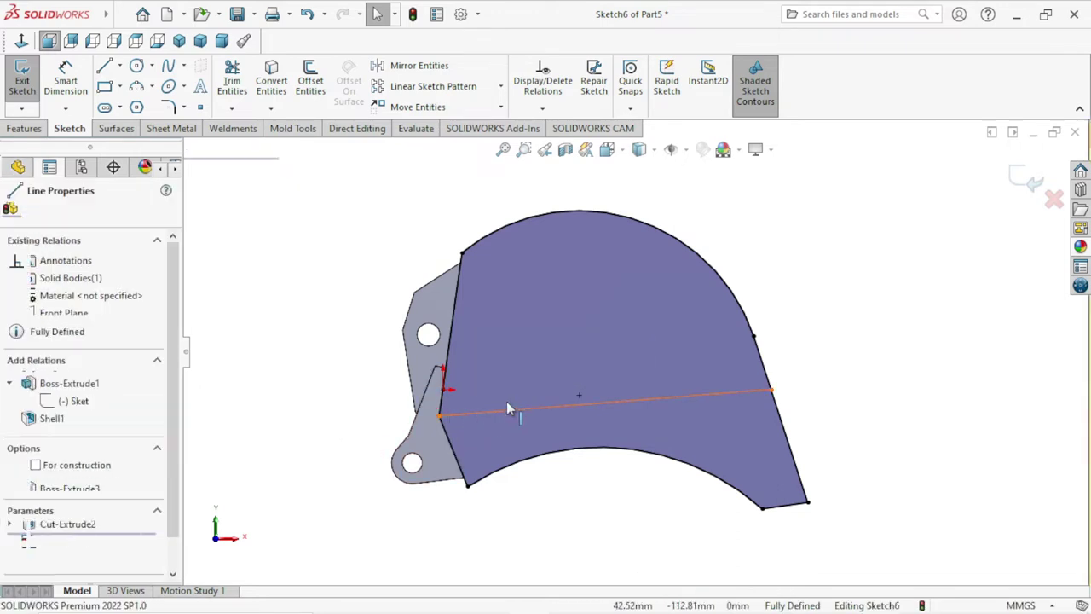
key(Delete)
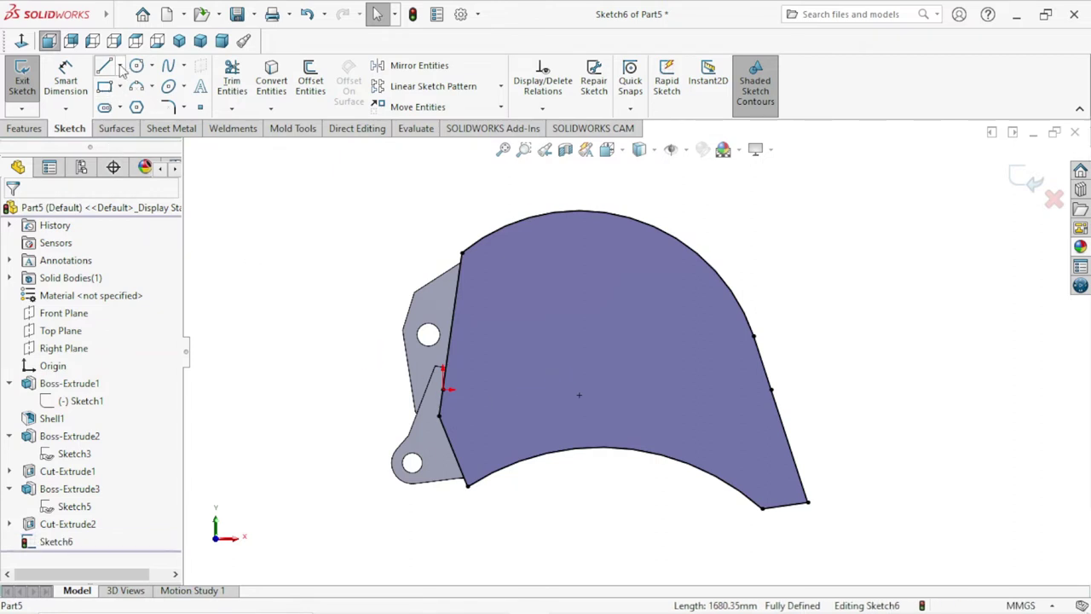
click(105, 67)
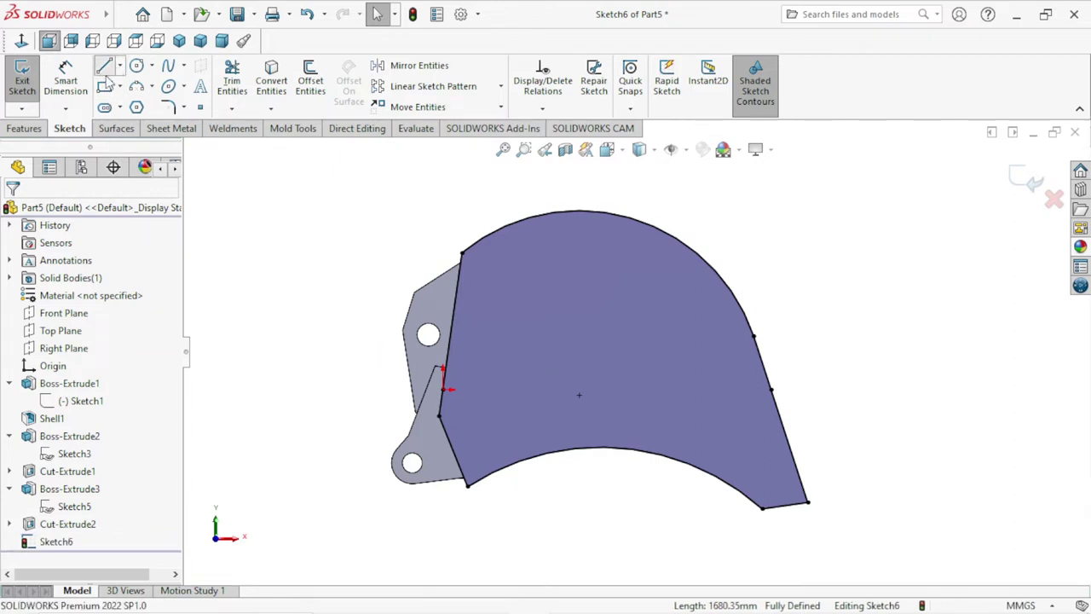
click(444, 391)
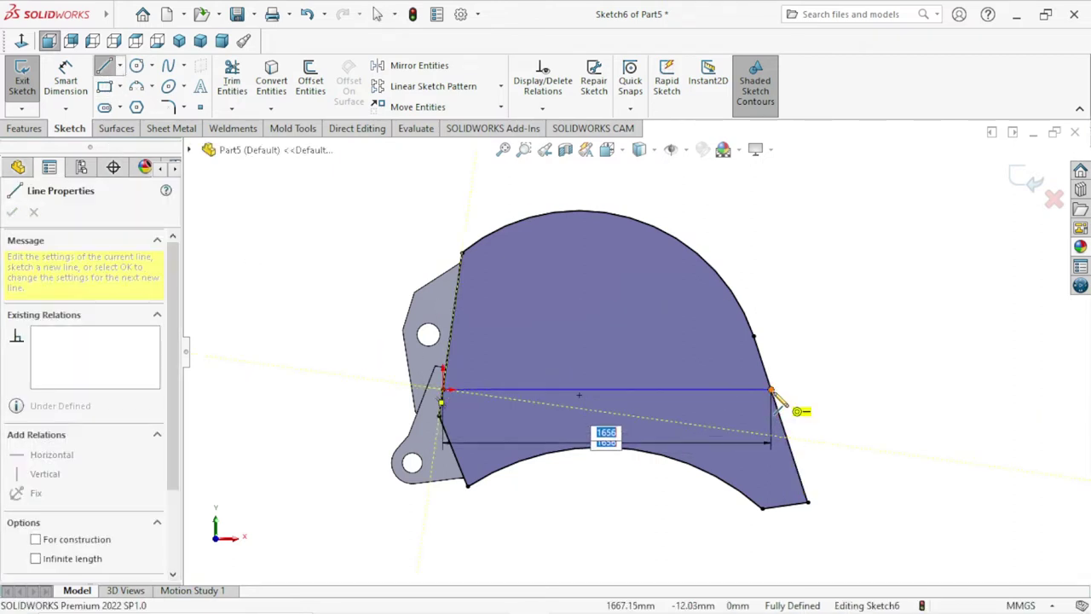
click(773, 390)
right_click(767, 389)
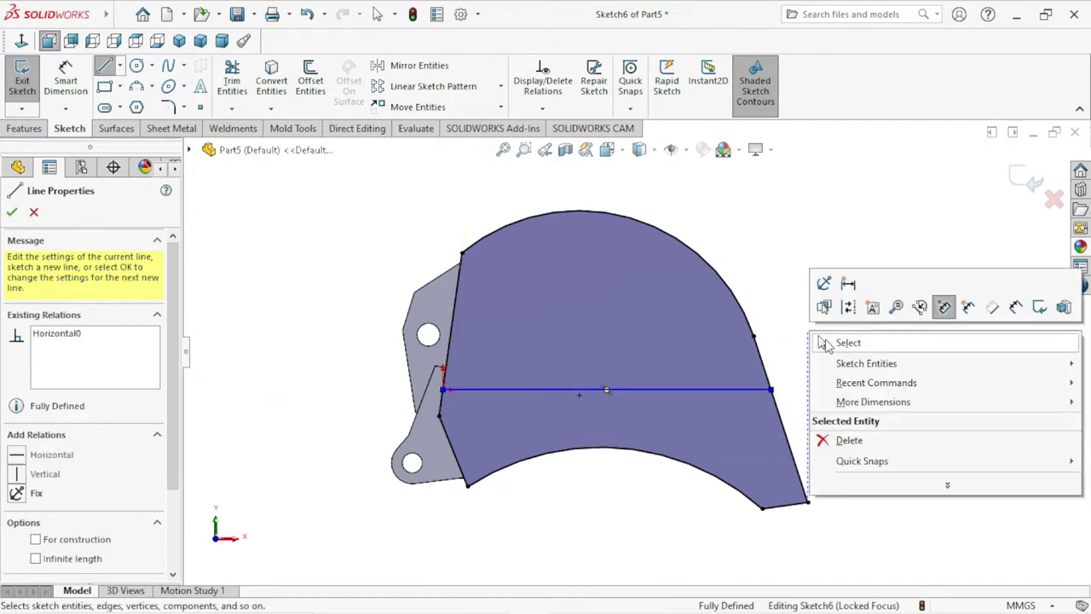
key(Escape)
key(Escape)
scroll(695, 411, up, 2)
scroll(695, 412, down, 2)
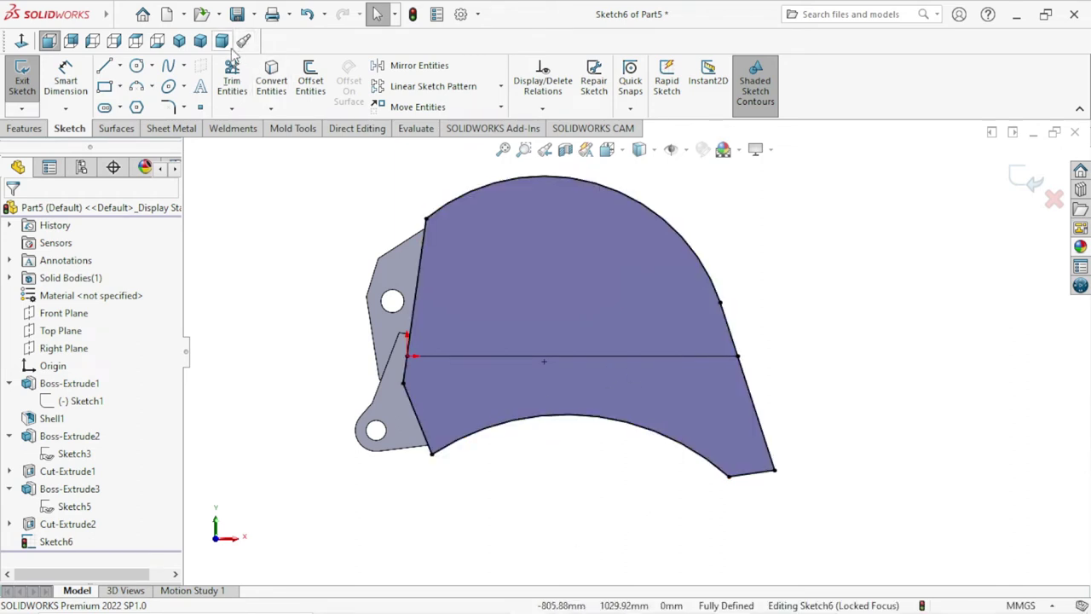
Trim away the geometry along the bottom arc and close Trim Entities.
click(231, 81)
drag(397, 408, 801, 401)
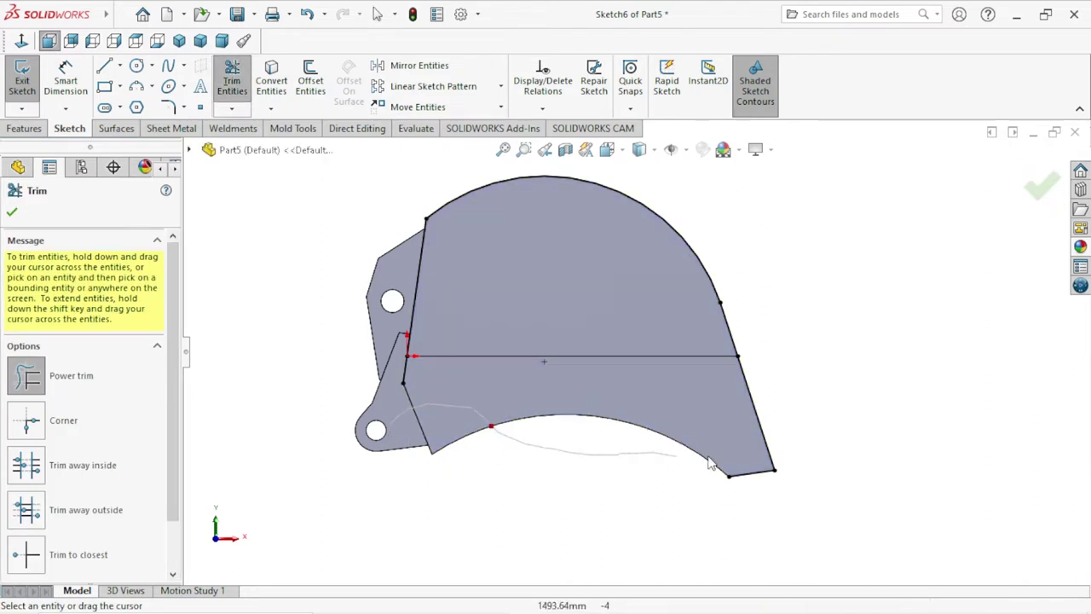
scroll(682, 476, up, 1)
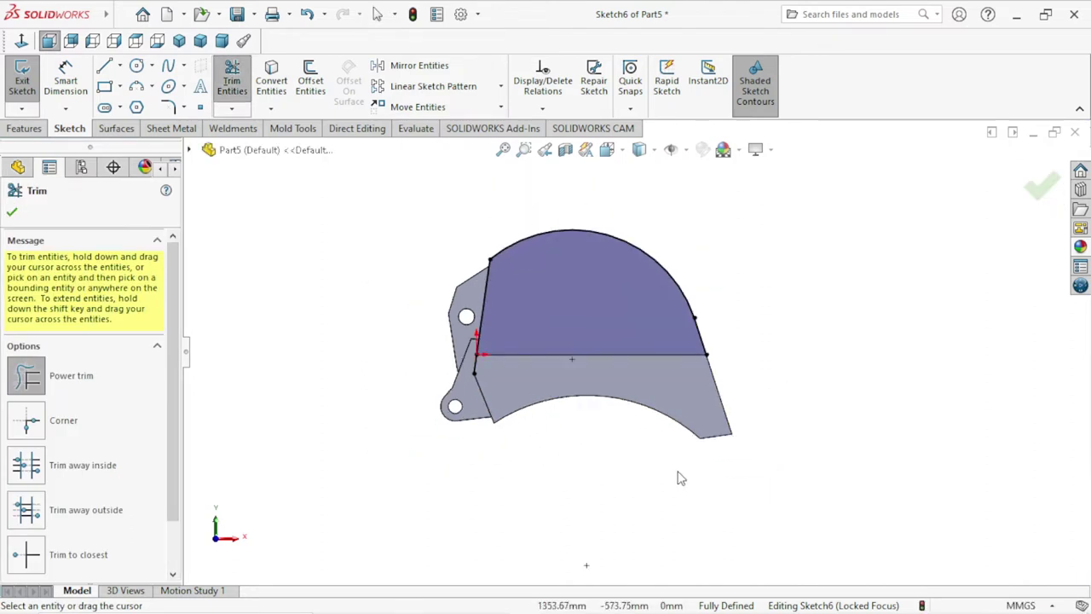
scroll(633, 418, up, 1)
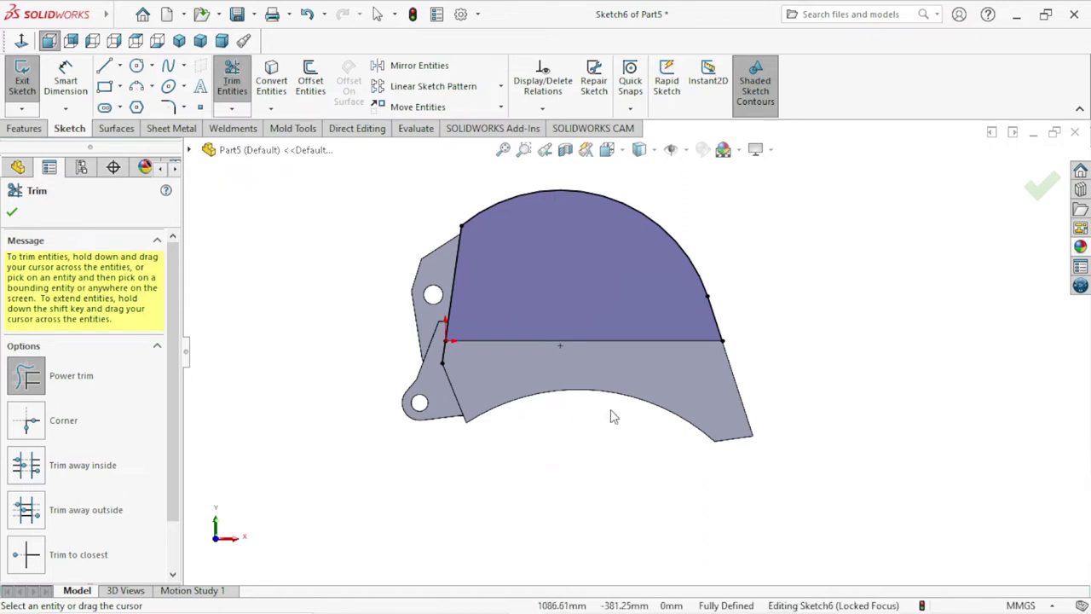
scroll(609, 414, up, 1)
middle_drag(570, 440, 568, 452)
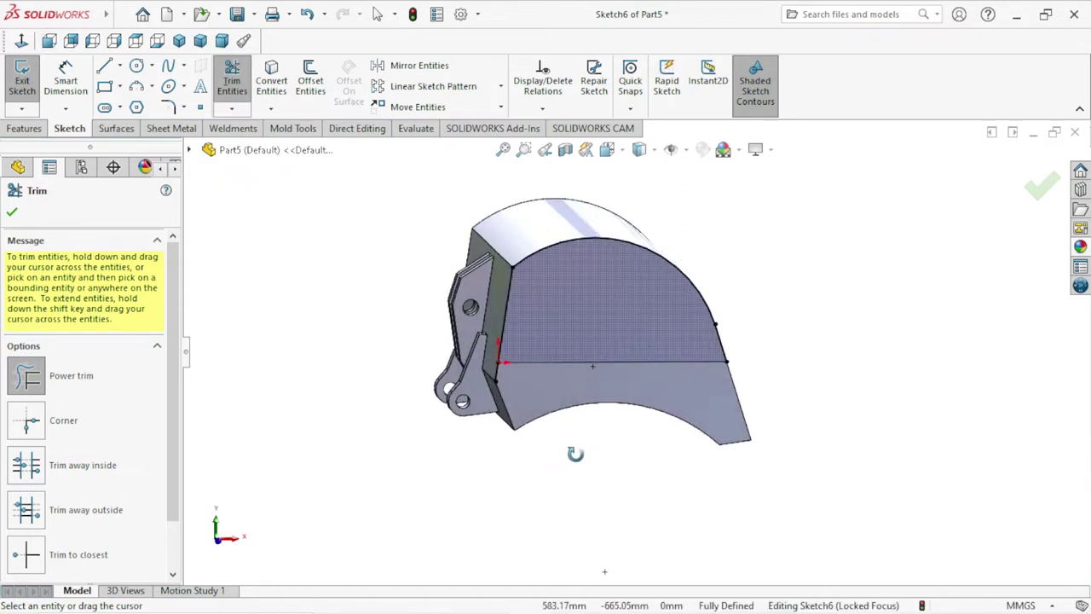
scroll(608, 379, down, 1)
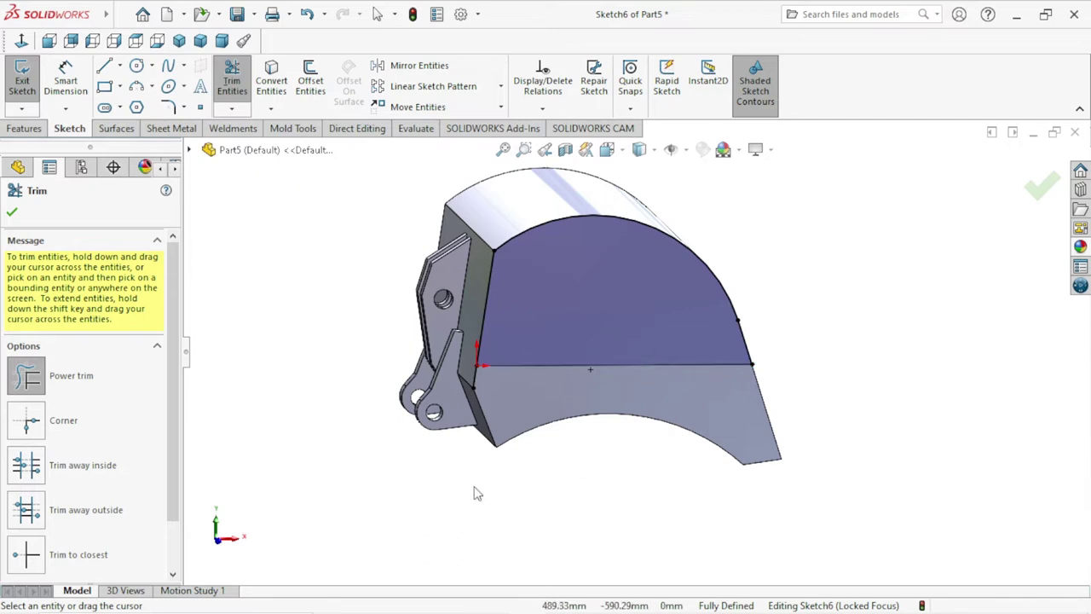
click(11, 214)
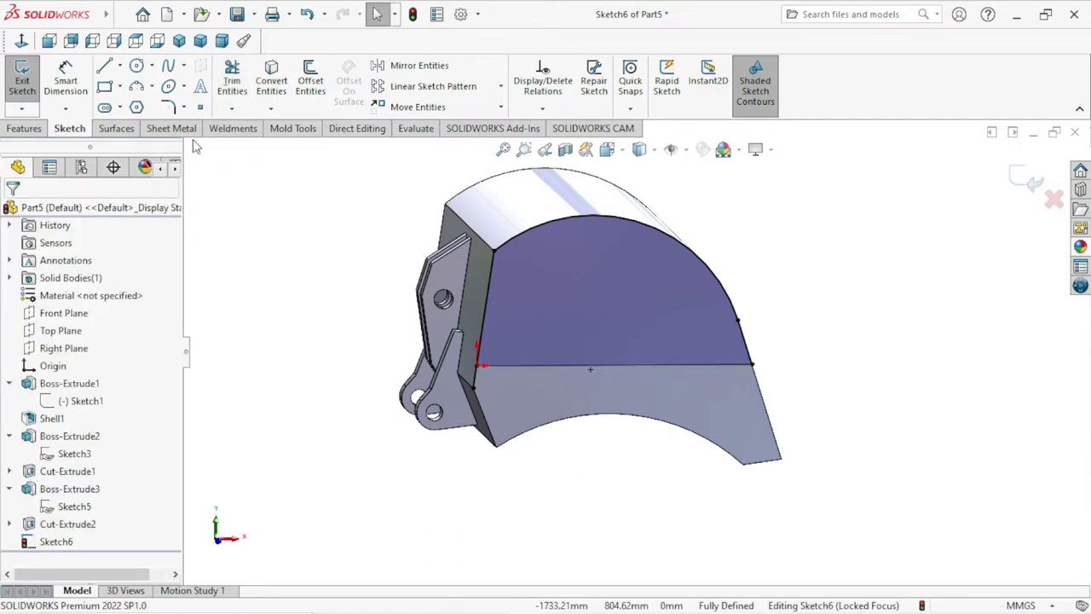
click(24, 129)
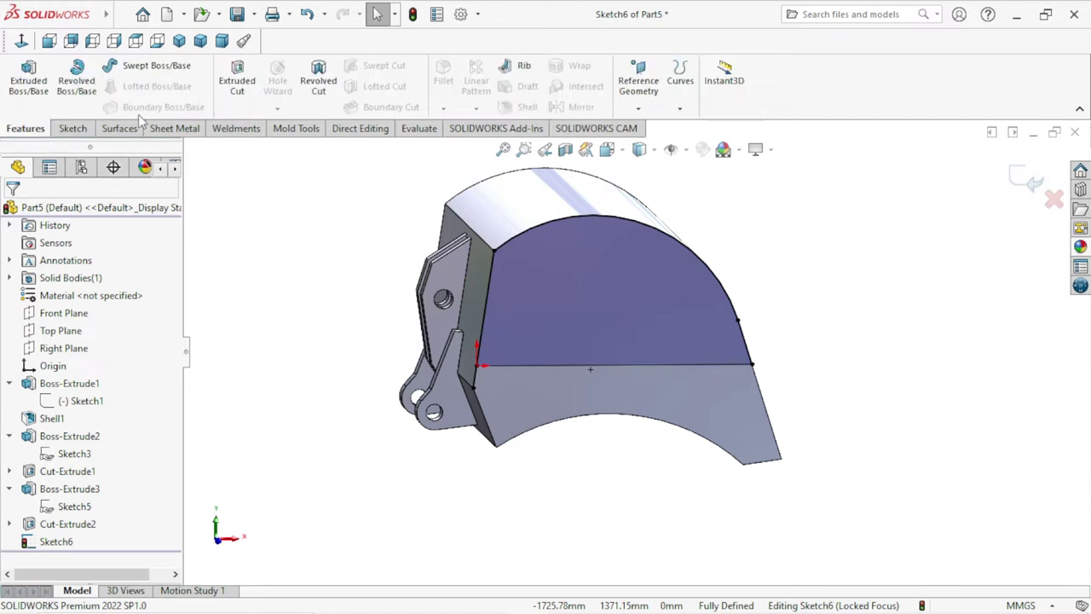
Configure an Extruded Cut on Sketch6 as Blind, 25 mm deep, and attempt to apply it.
click(232, 73)
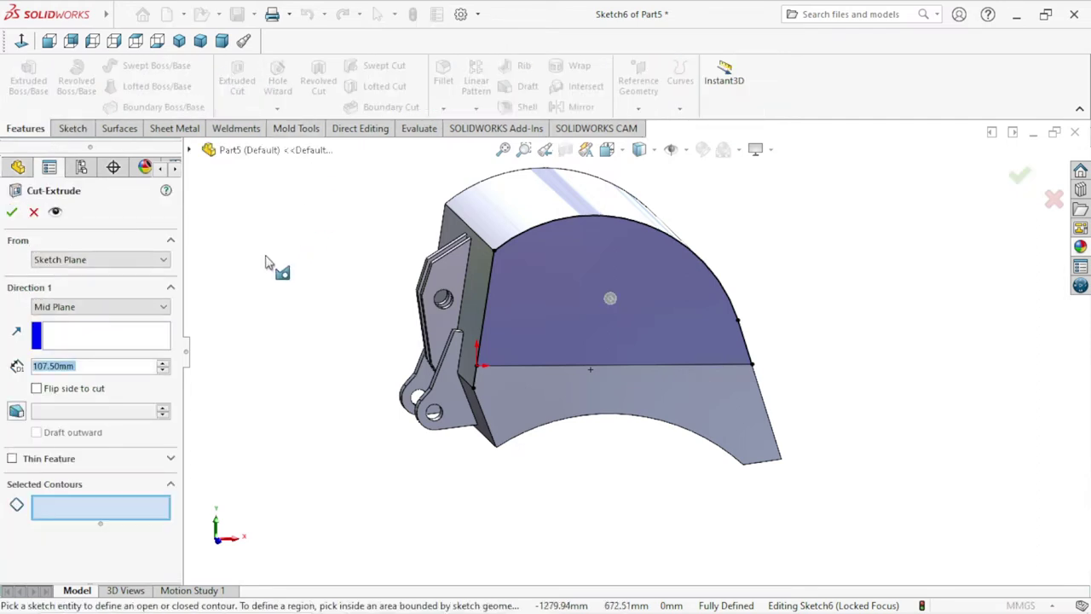
double_click(95, 366)
click(141, 306)
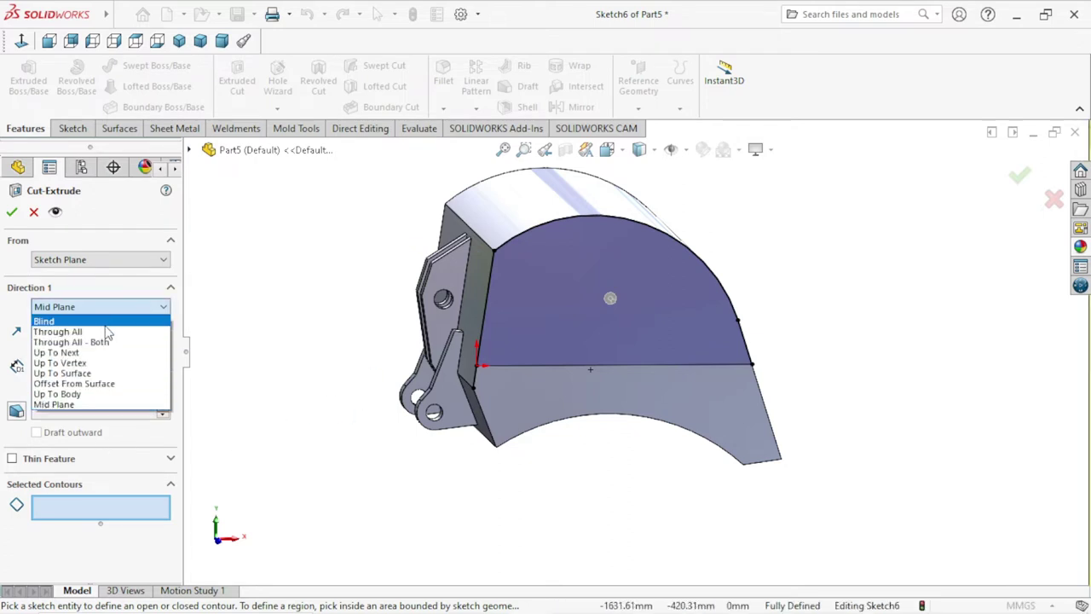
click(94, 316)
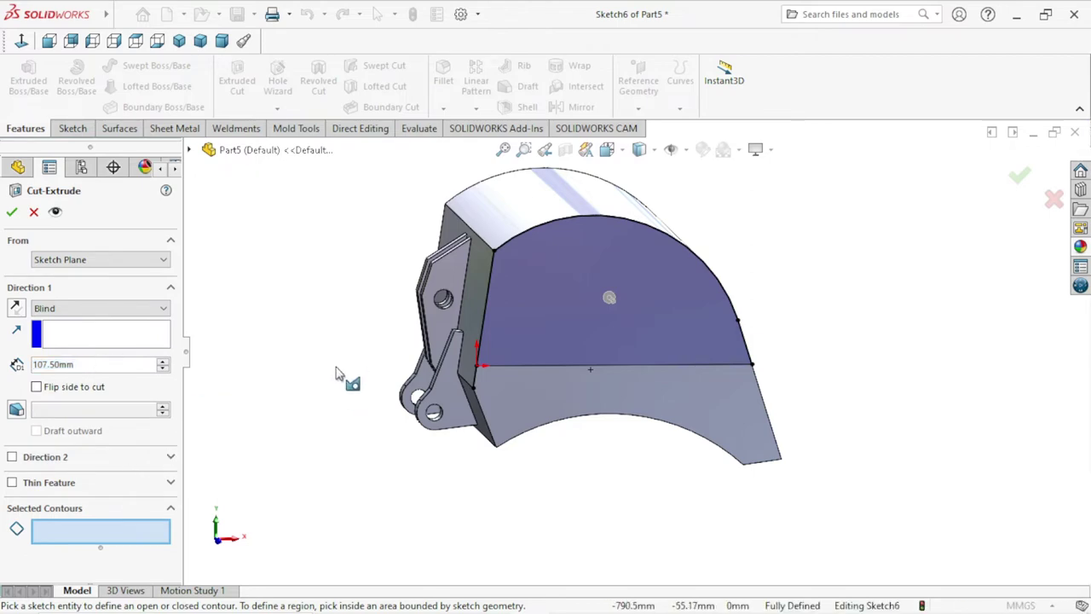
mouse_move(345, 376)
middle_down()
mouse_move(302, 329)
mouse_move(344, 360)
middle_up()
scroll(591, 316, down, 2)
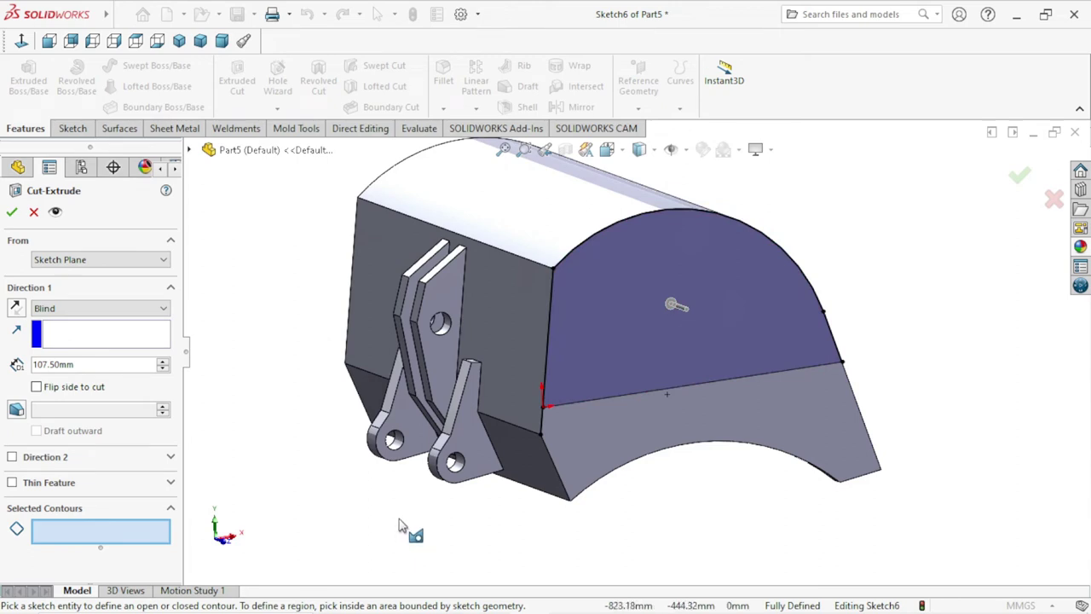
click(95, 365)
text(25)
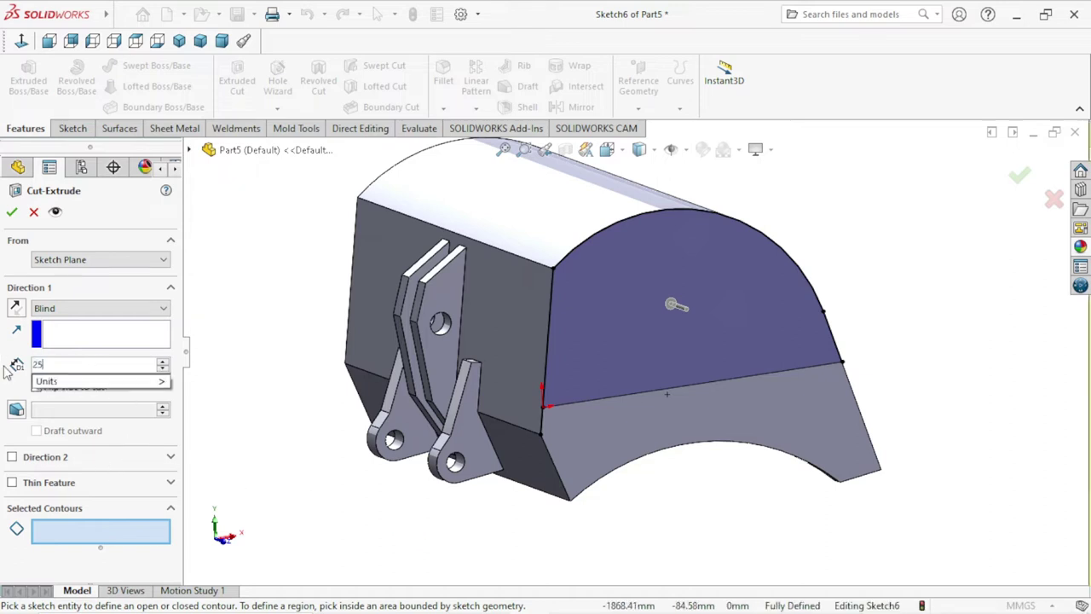
click(13, 211)
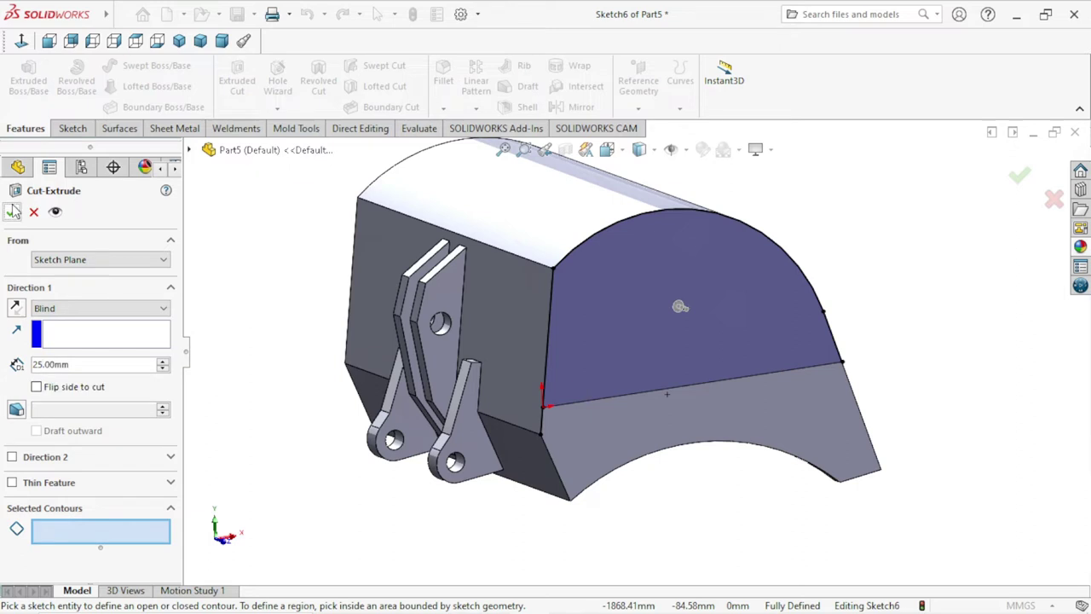
click(12, 211)
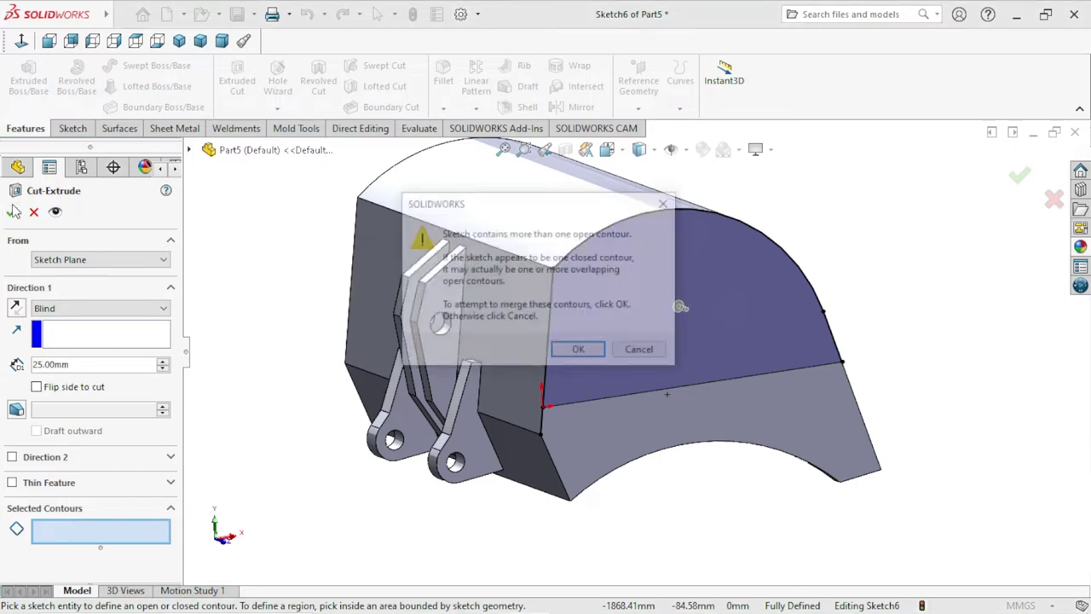
Dismiss the open-contour warnings, cancel the failed cut, and recheck the sketch with Trim.
click(576, 351)
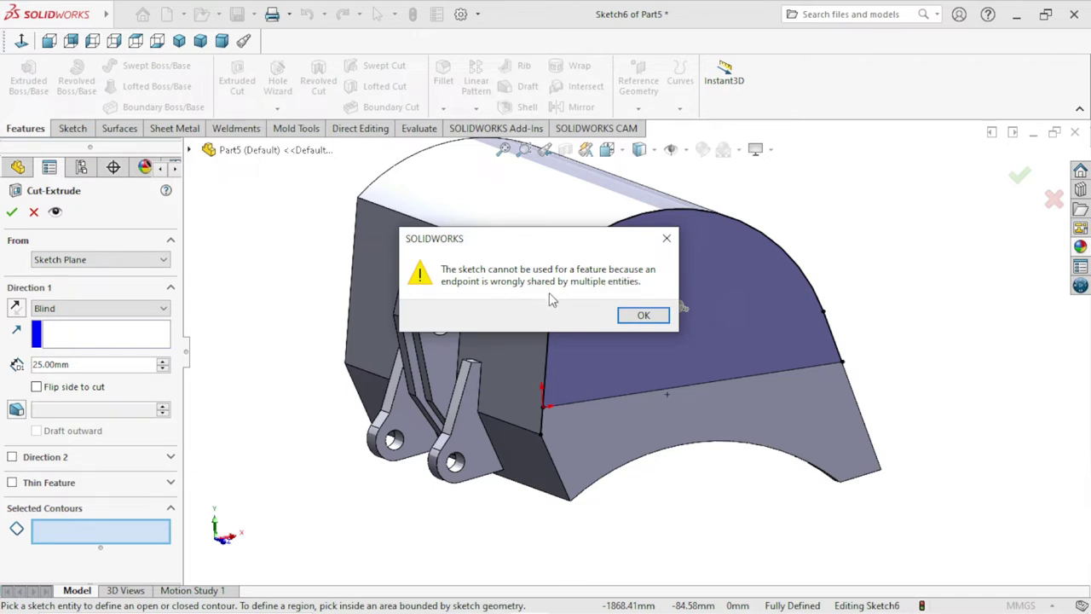
click(638, 318)
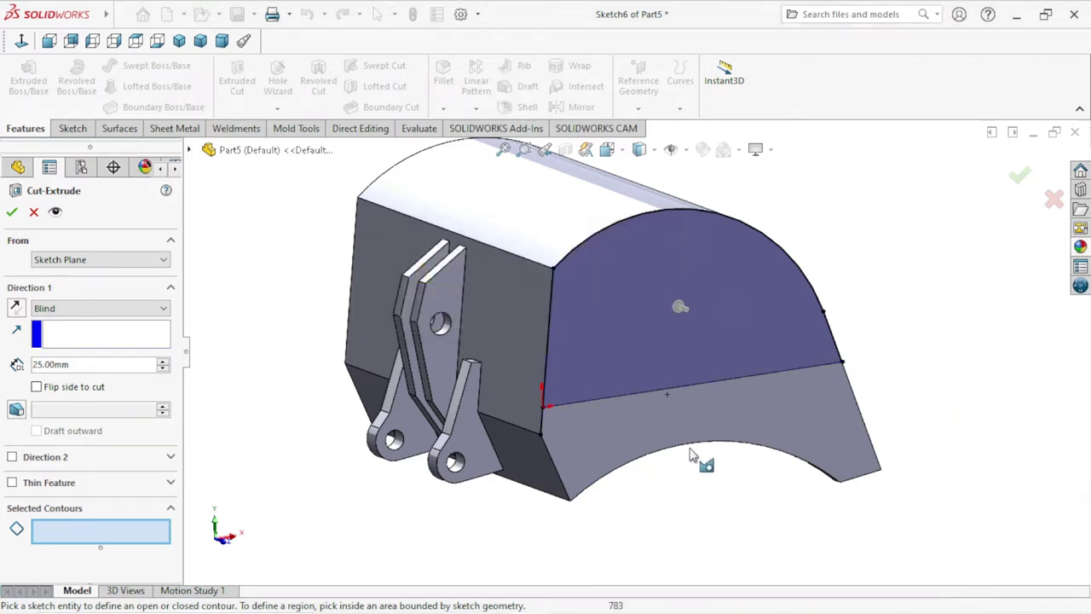
scroll(682, 452, down, 3)
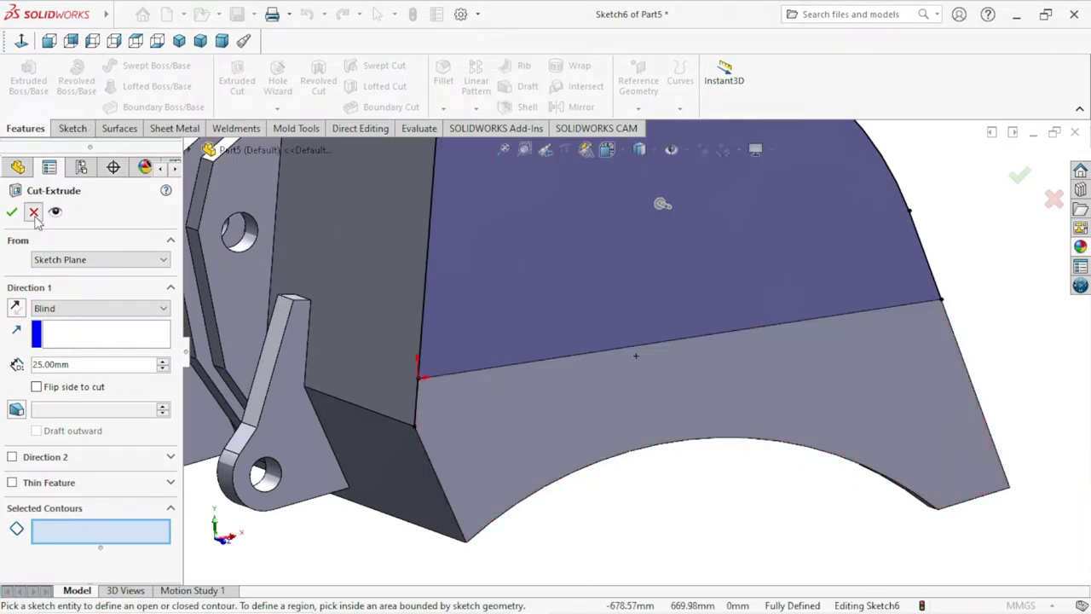
click(34, 212)
click(72, 128)
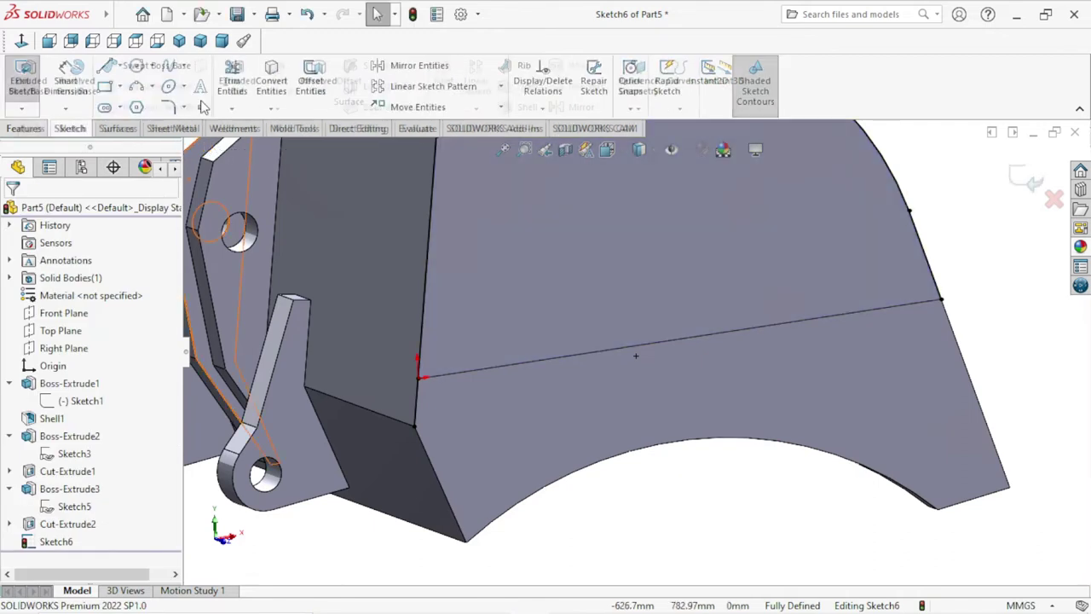
click(231, 81)
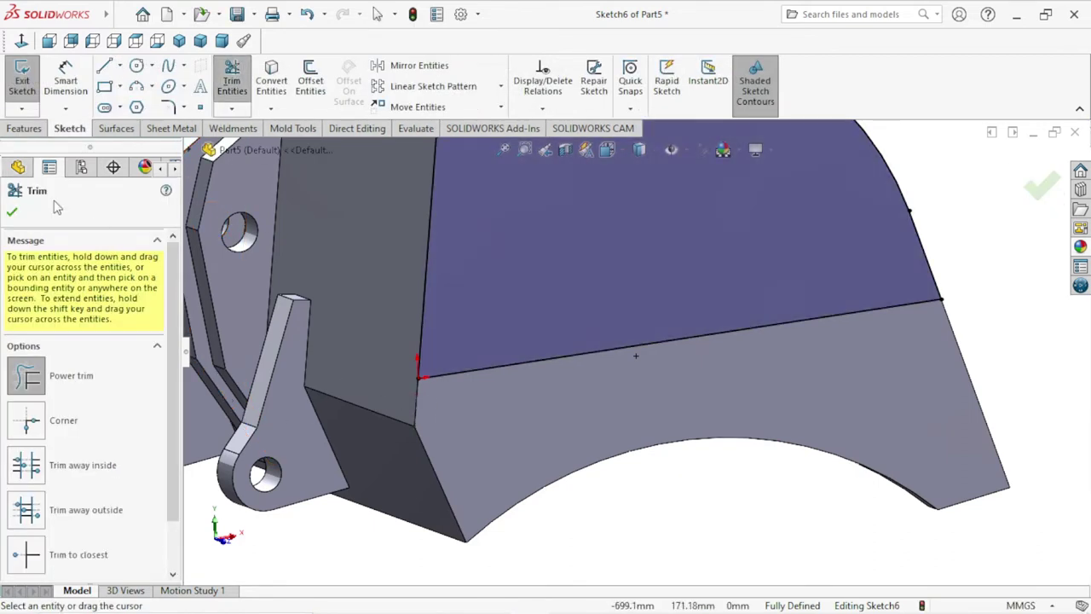
click(11, 214)
Extruded-cut Sketch6 25 mm Mid Plane, creating Cut-Extrude3.
click(24, 128)
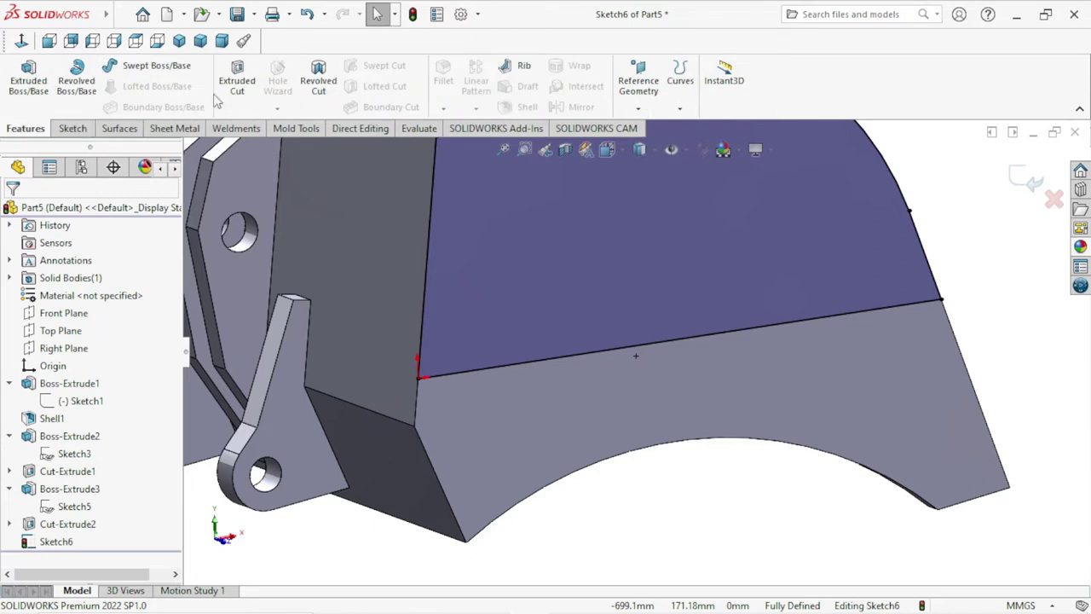
click(224, 85)
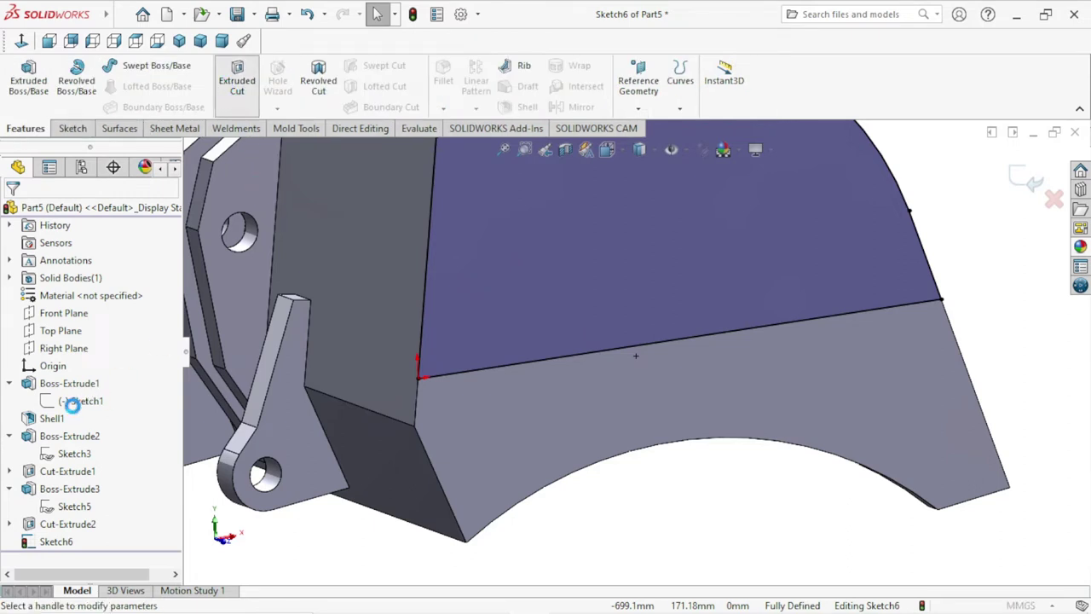
click(92, 367)
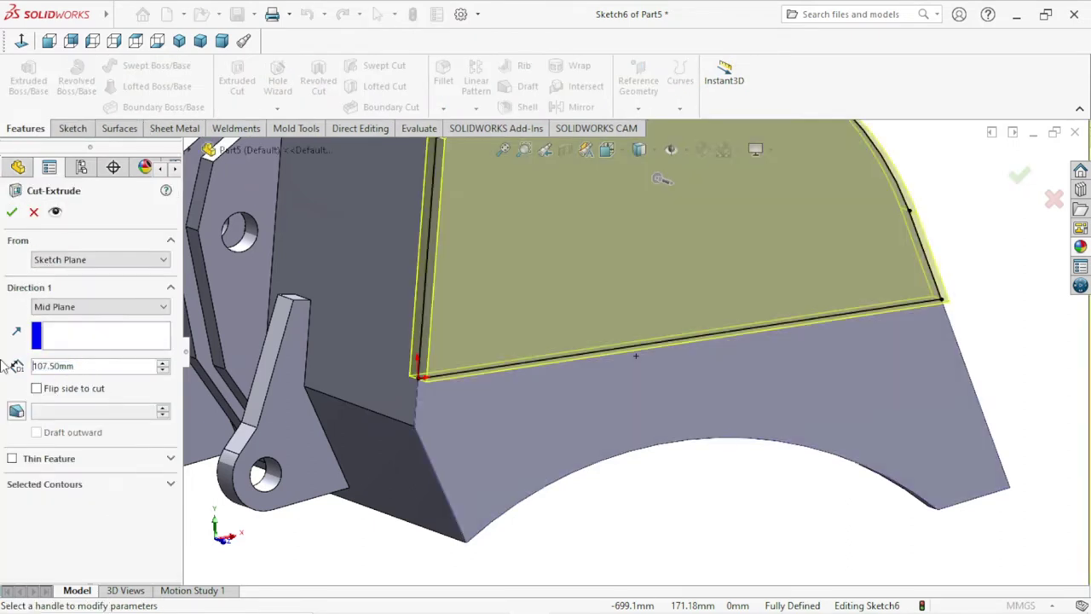
drag(90, 366, 17, 366)
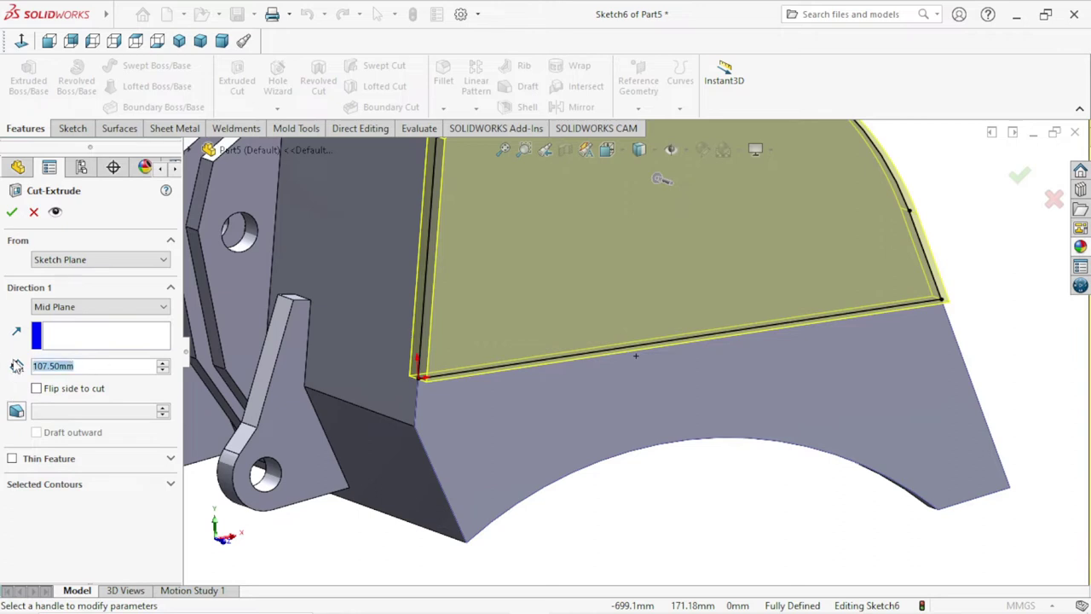
text(25)
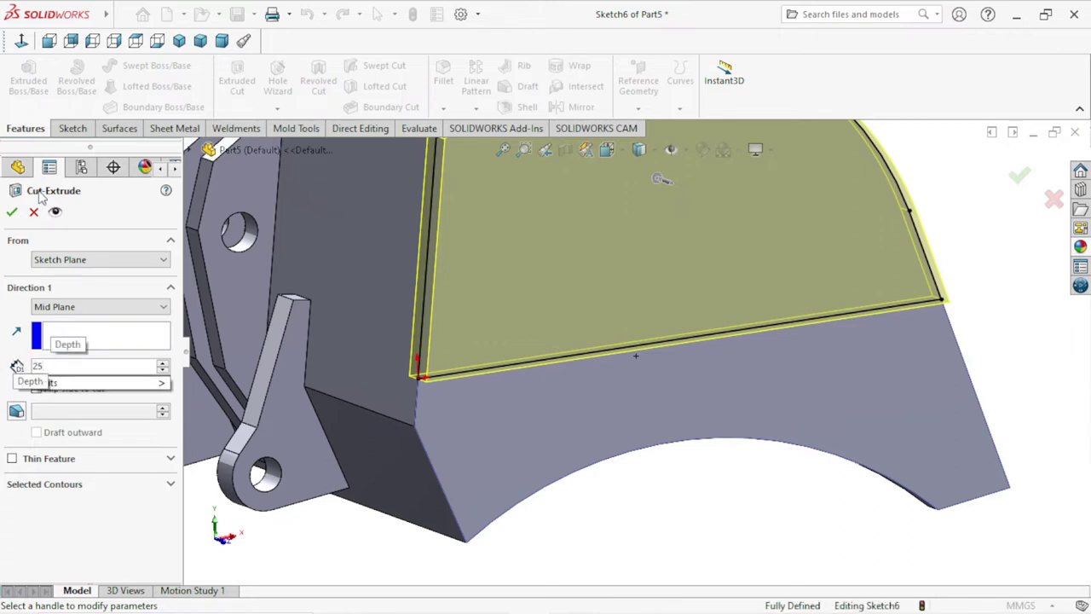
click(12, 212)
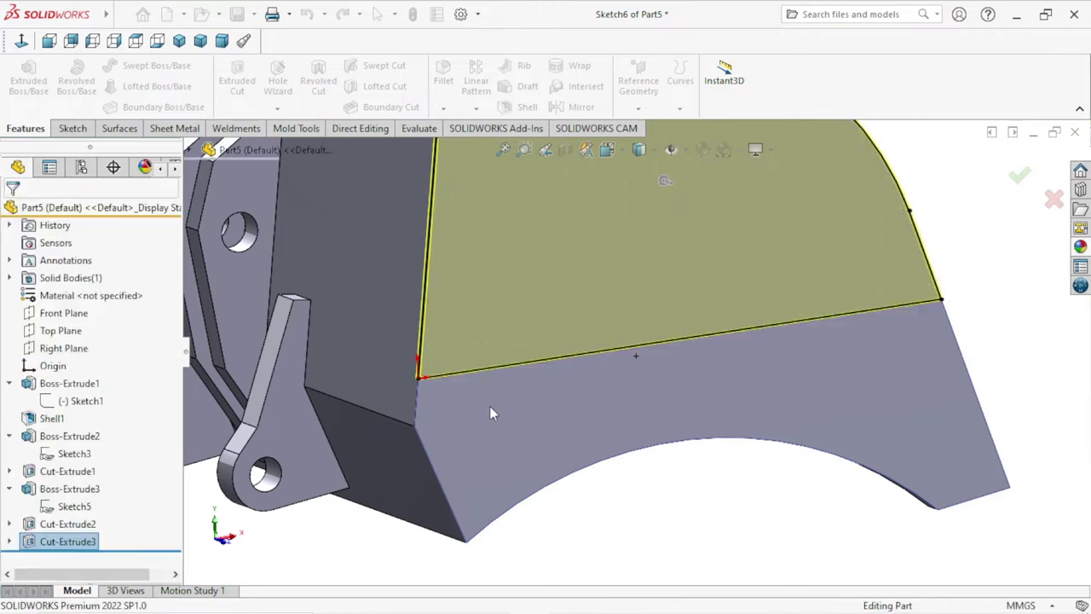
scroll(451, 460, up, 5)
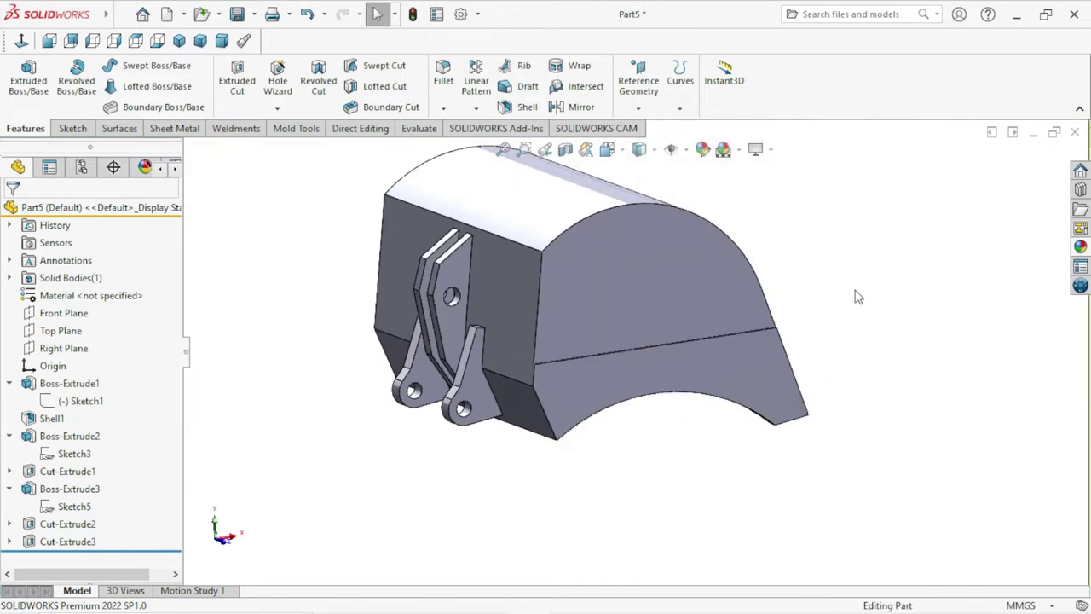
Start a Mirror feature from the Linear Pattern menu, then cancel it.
mouse_move(858, 287)
middle_down()
mouse_move(817, 260)
mouse_move(844, 322)
middle_up()
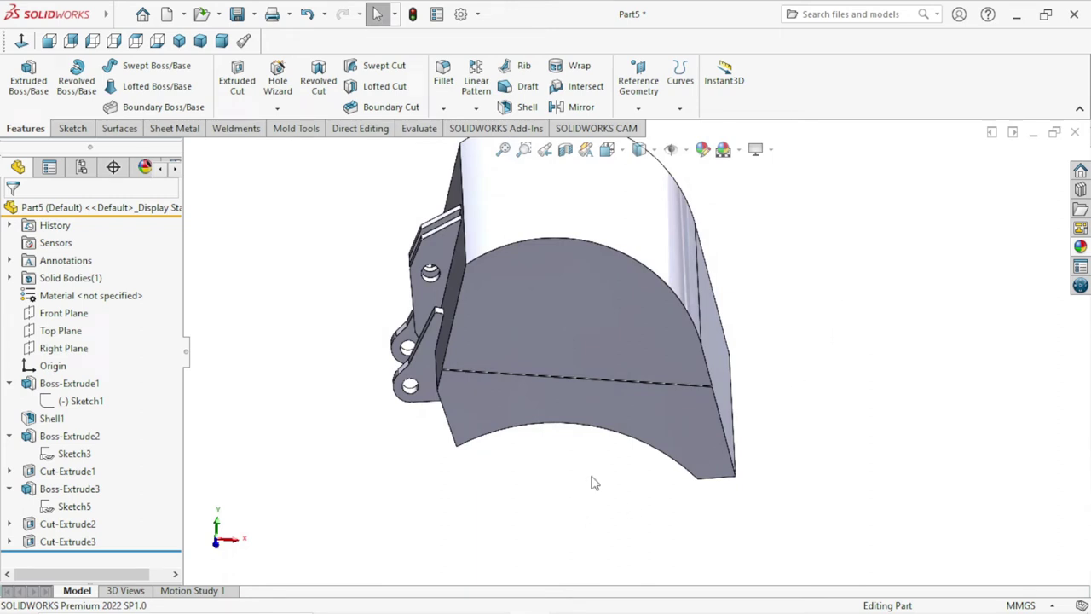
mouse_move(554, 529)
middle_down()
mouse_move(655, 403)
mouse_move(725, 368)
mouse_move(742, 316)
mouse_move(817, 326)
middle_up()
key(ctrl+shift+z)
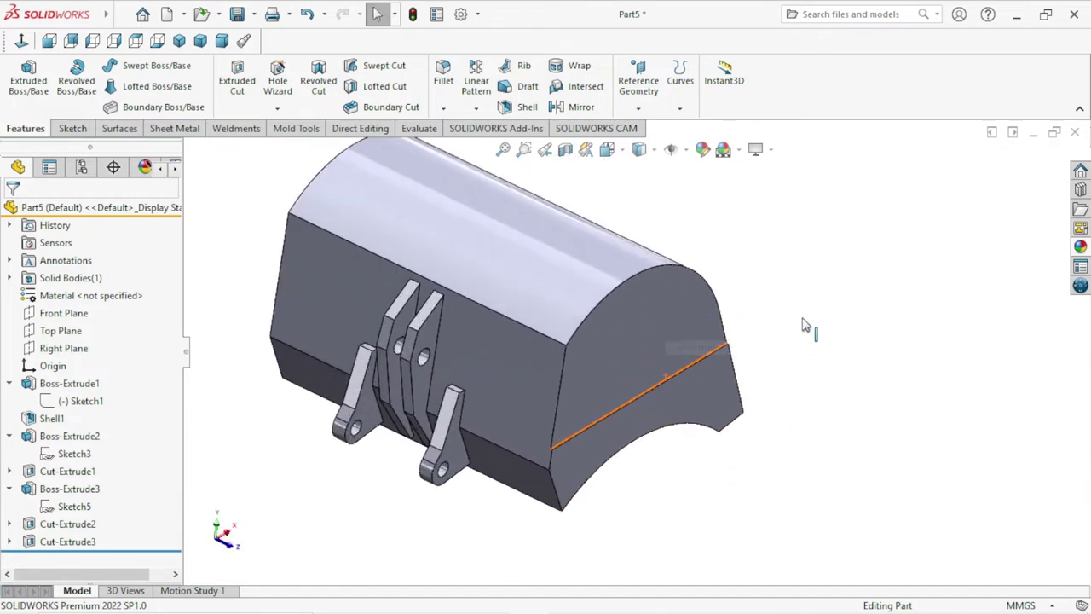
click(475, 108)
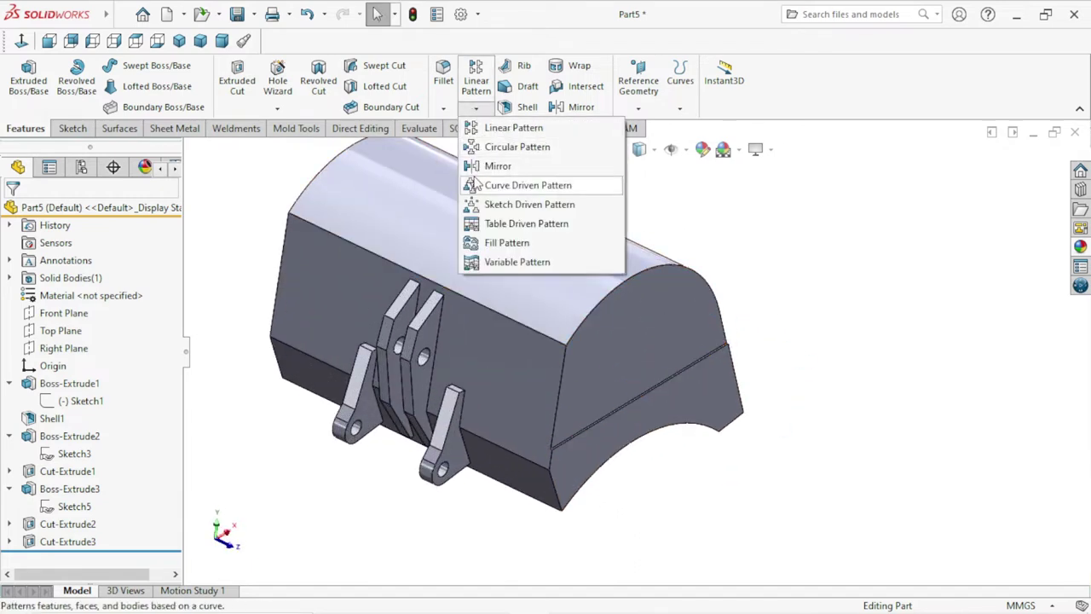
click(486, 167)
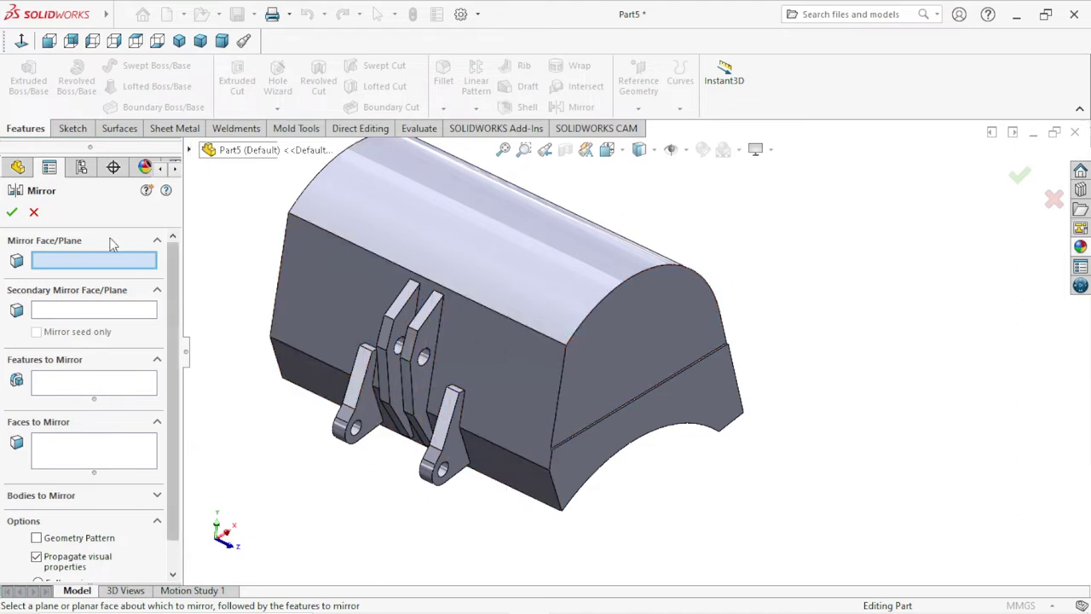
click(34, 212)
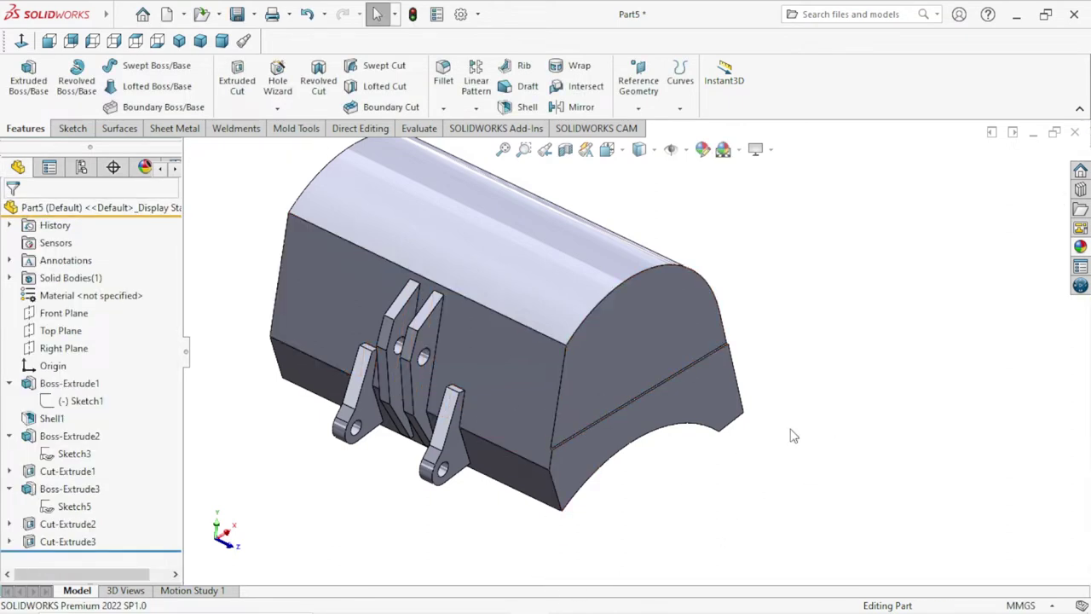
Expand Cut-Extrude3 in the feature tree and select its Sketch6.
middle_drag(769, 418, 343, 420)
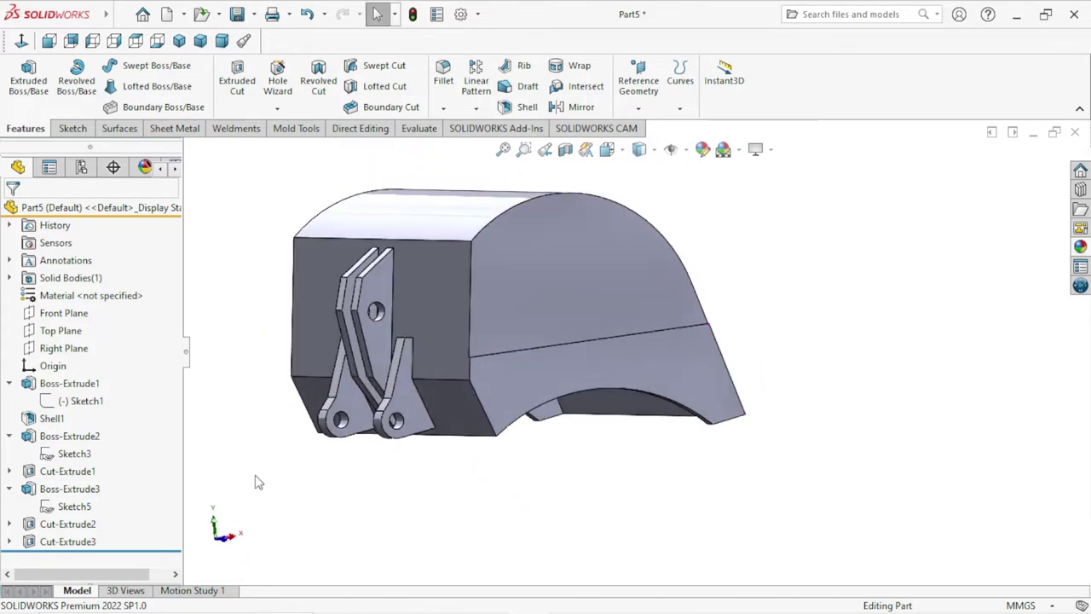
click(10, 541)
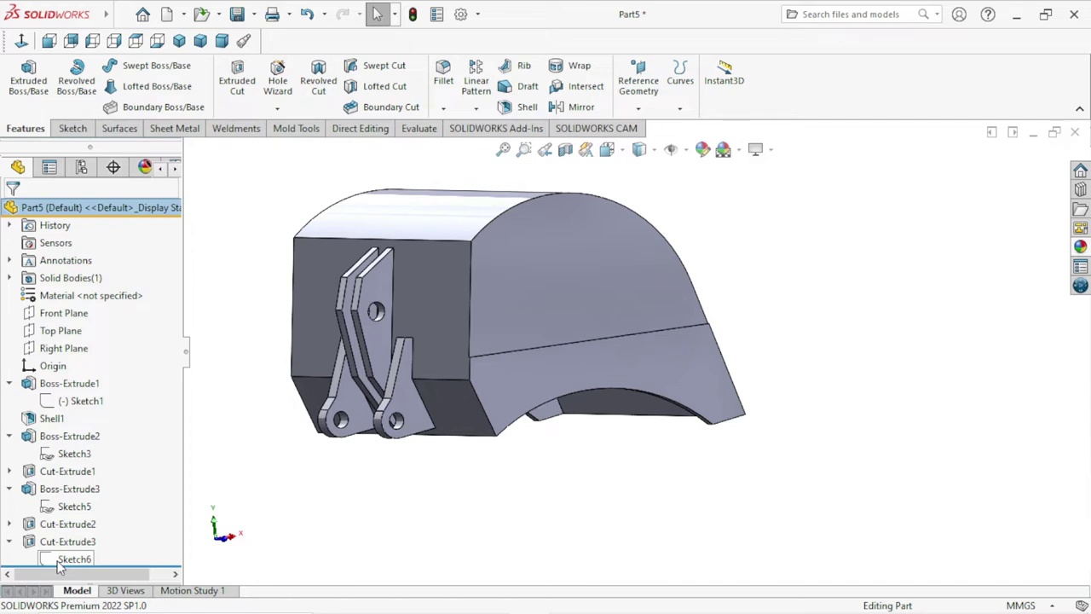
click(66, 560)
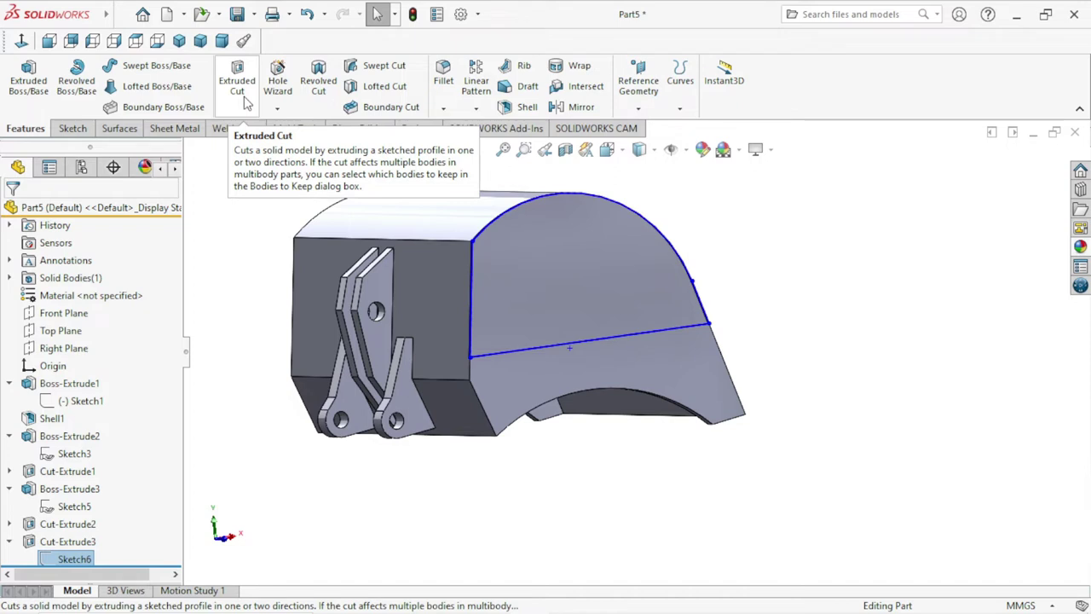
Cut Sketch6 Blind 25 mm from the bucket's side face, reversed into the part.
click(245, 101)
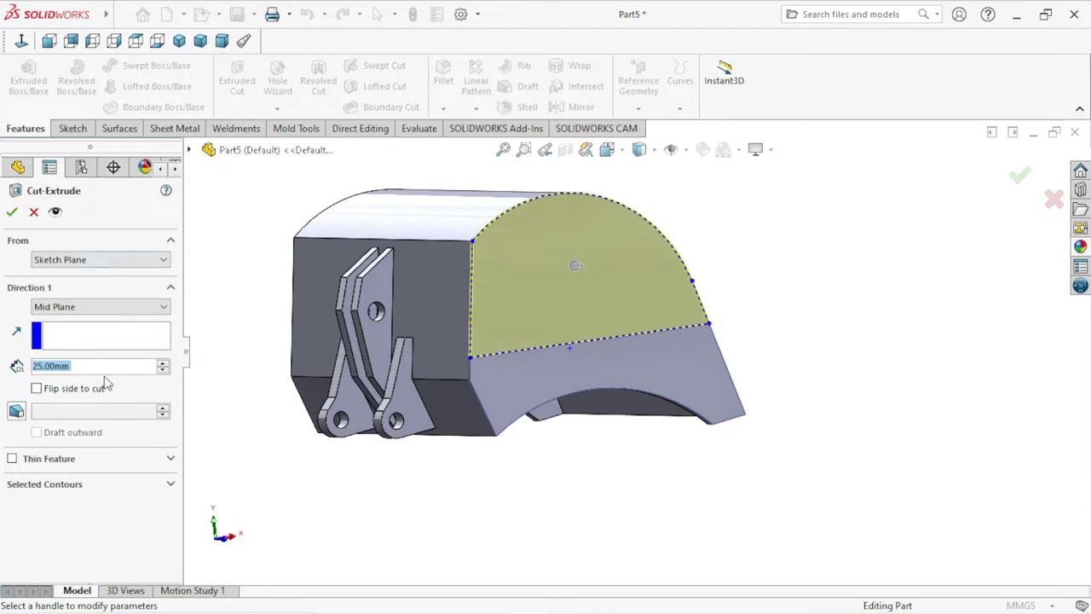
click(136, 309)
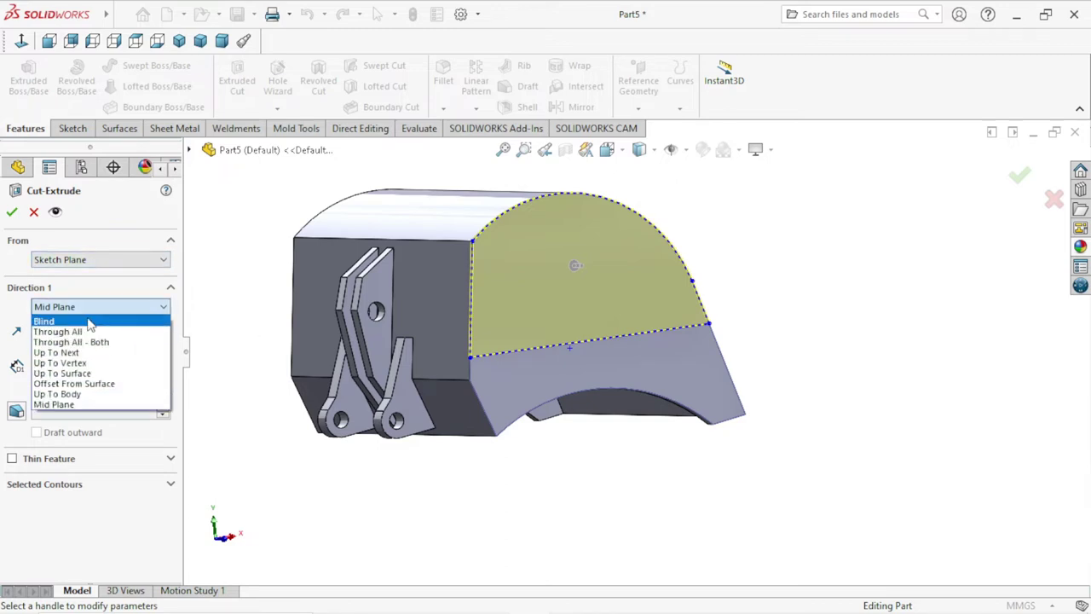
click(51, 317)
click(114, 266)
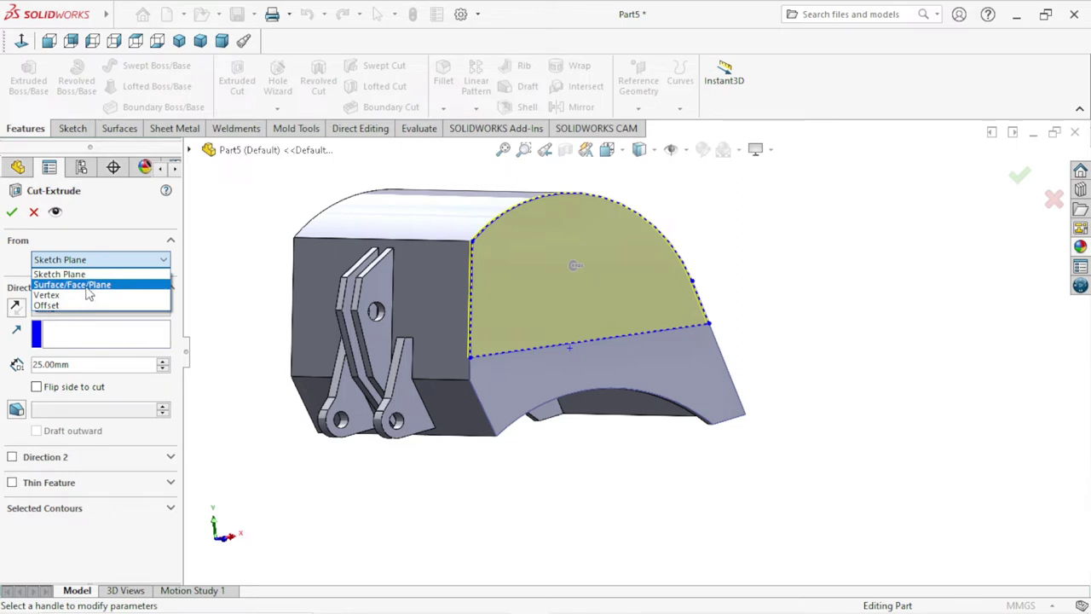
click(86, 289)
mouse_move(256, 352)
middle_down()
mouse_move(304, 389)
mouse_move(384, 422)
mouse_move(439, 300)
middle_up()
click(450, 378)
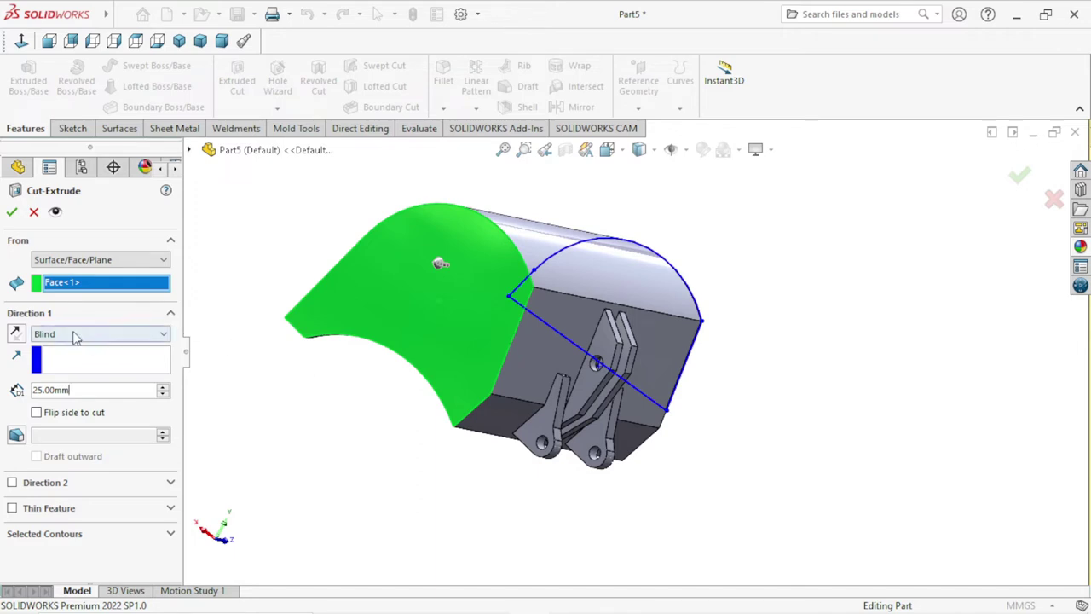
click(16, 332)
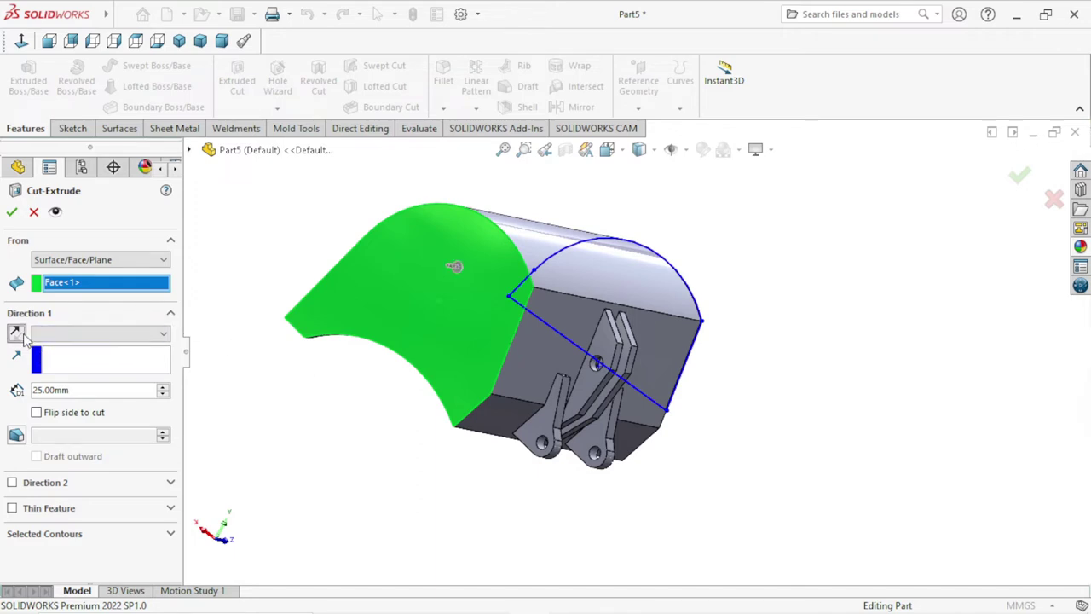
click(11, 211)
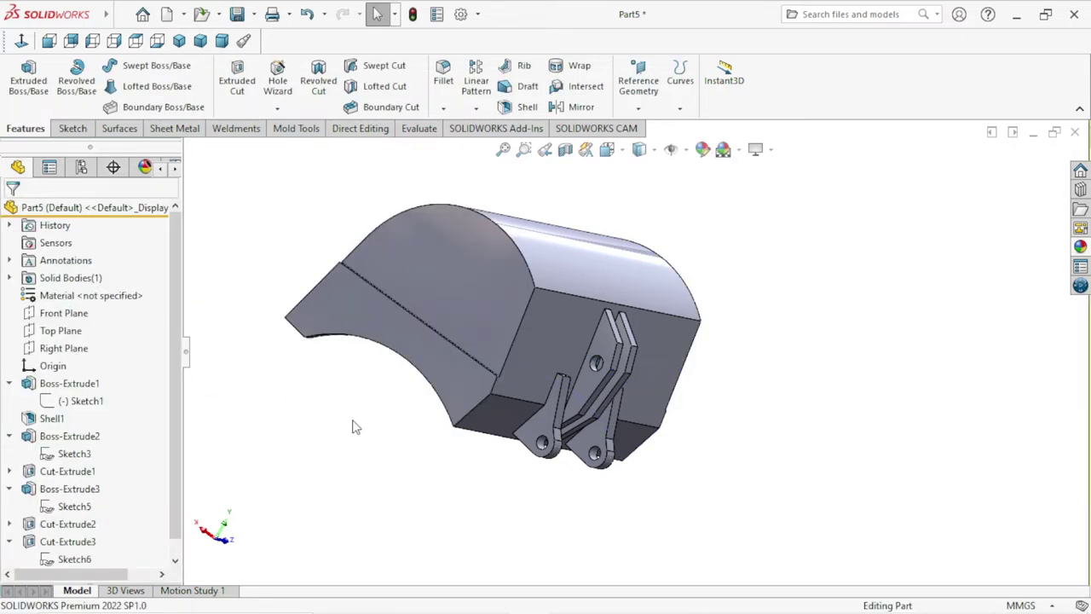
mouse_move(356, 428)
middle_down()
mouse_move(405, 327)
mouse_move(528, 315)
middle_up()
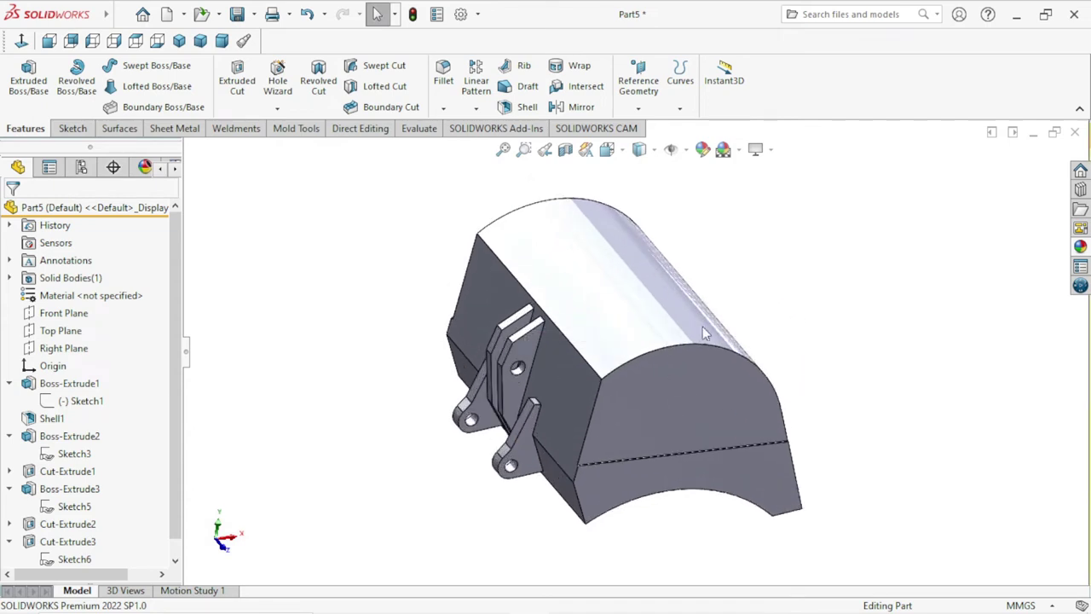
Open a new sketch on the Front Plane and view it Normal To.
click(64, 312)
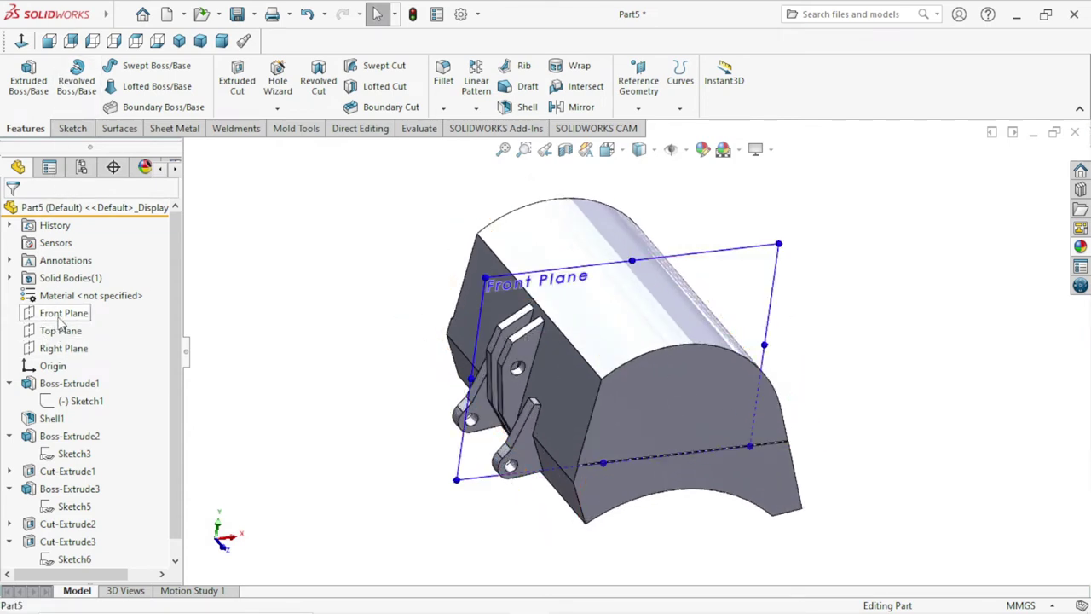
click(98, 294)
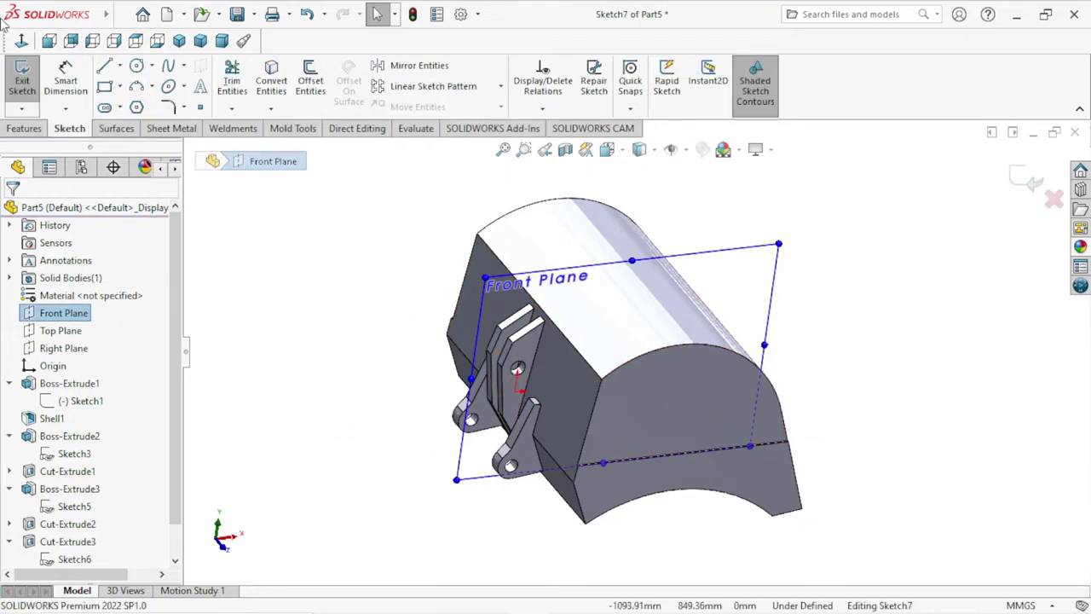
click(48, 41)
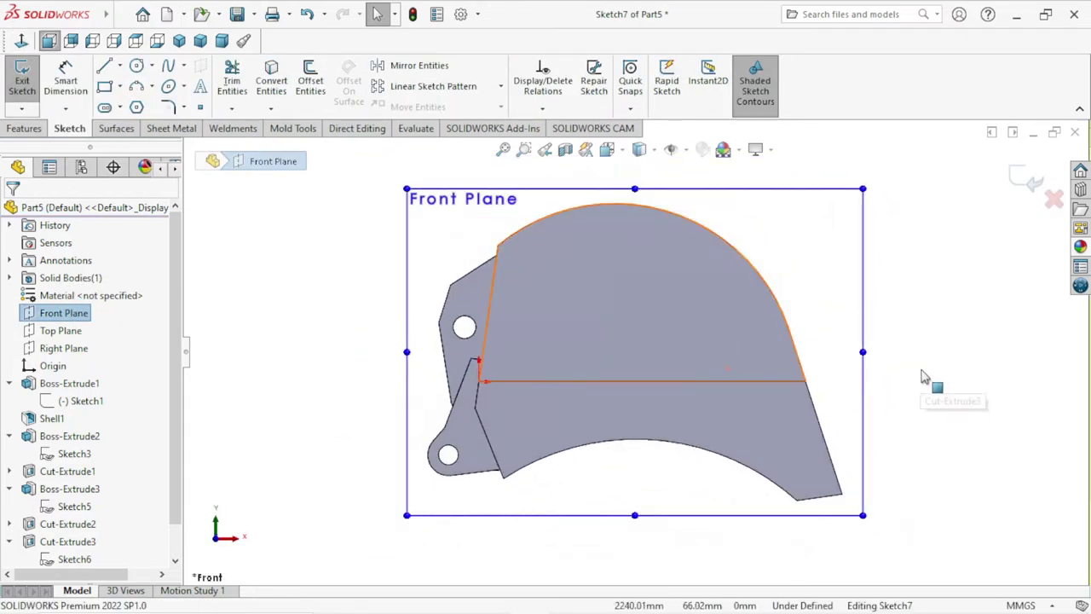
click(926, 378)
scroll(774, 307, down, 3)
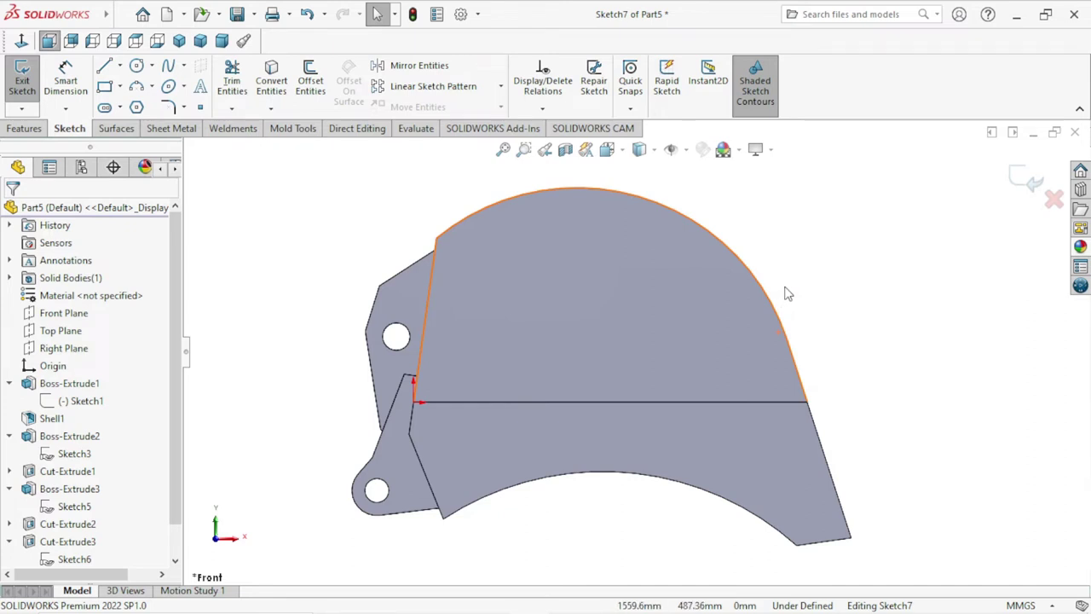
scroll(650, 389, up, 1)
scroll(651, 388, up, 1)
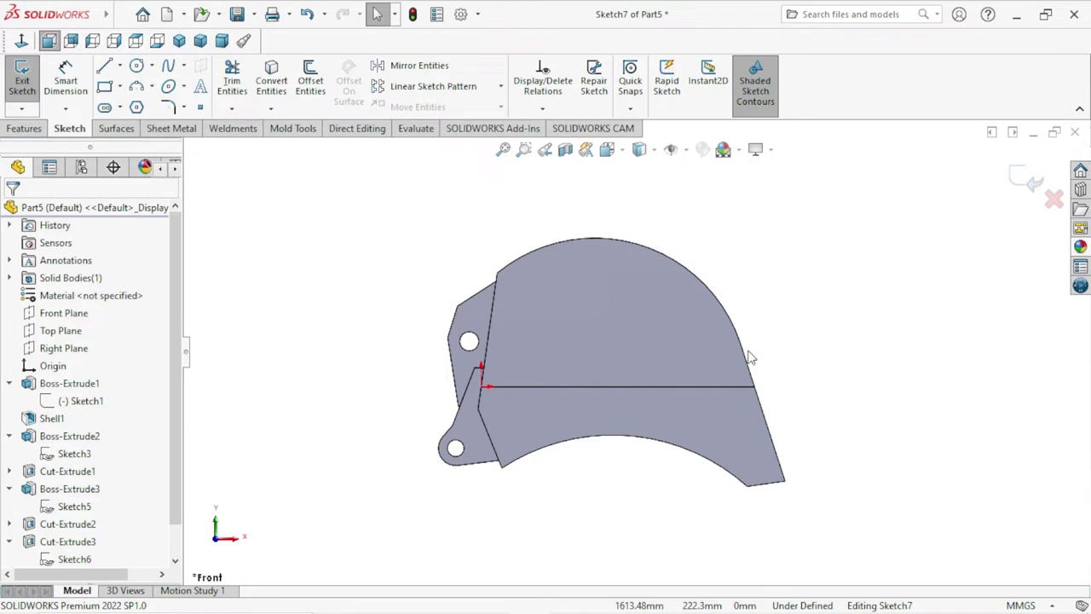
scroll(640, 376, up, 1)
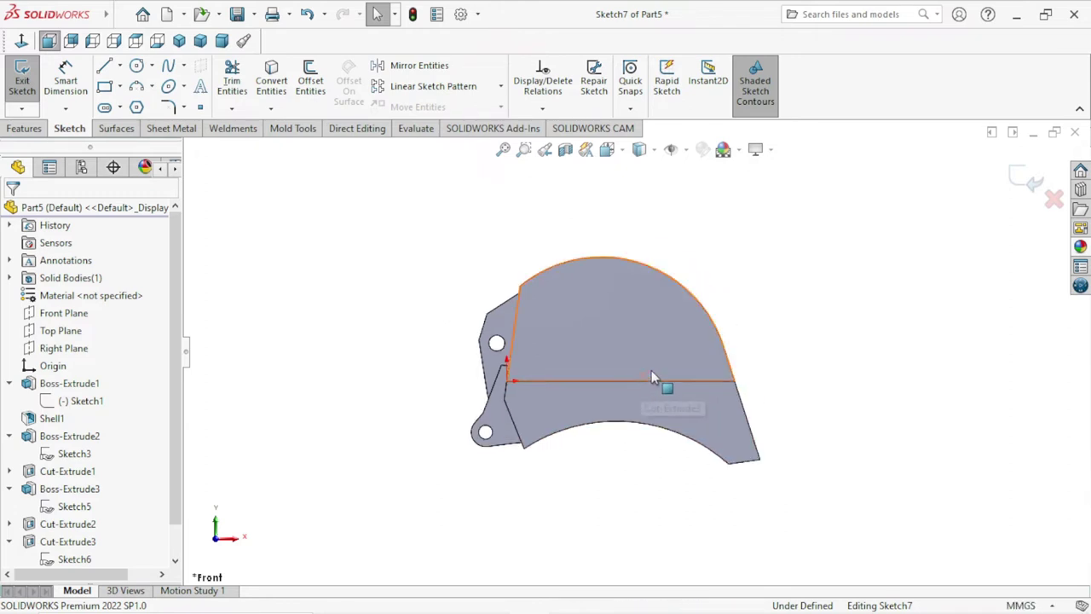
Draw a trial 3-point arc across the profile, then delete it.
click(137, 89)
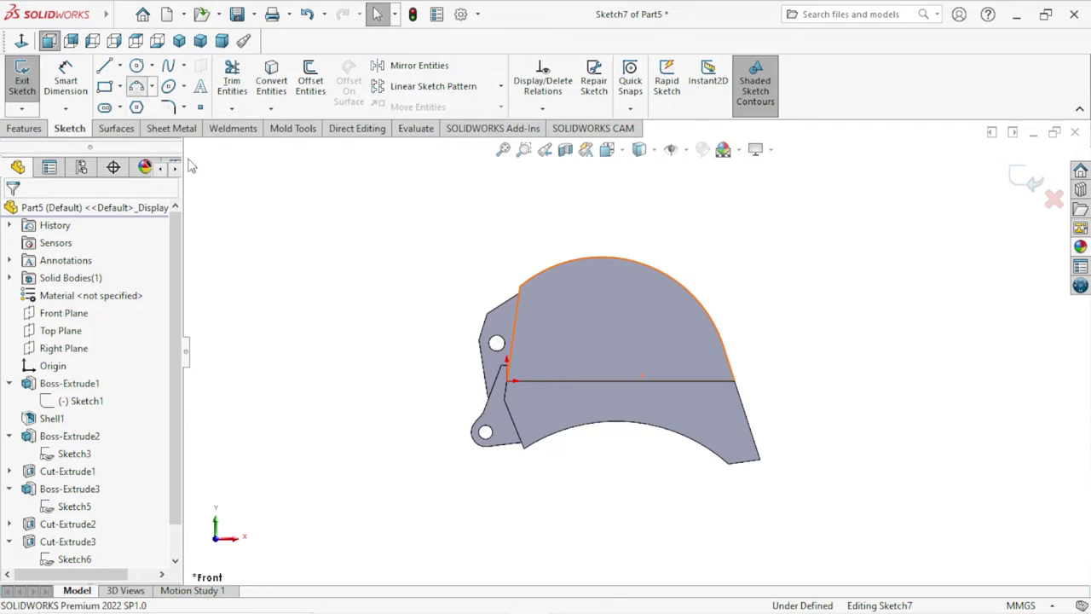
click(520, 287)
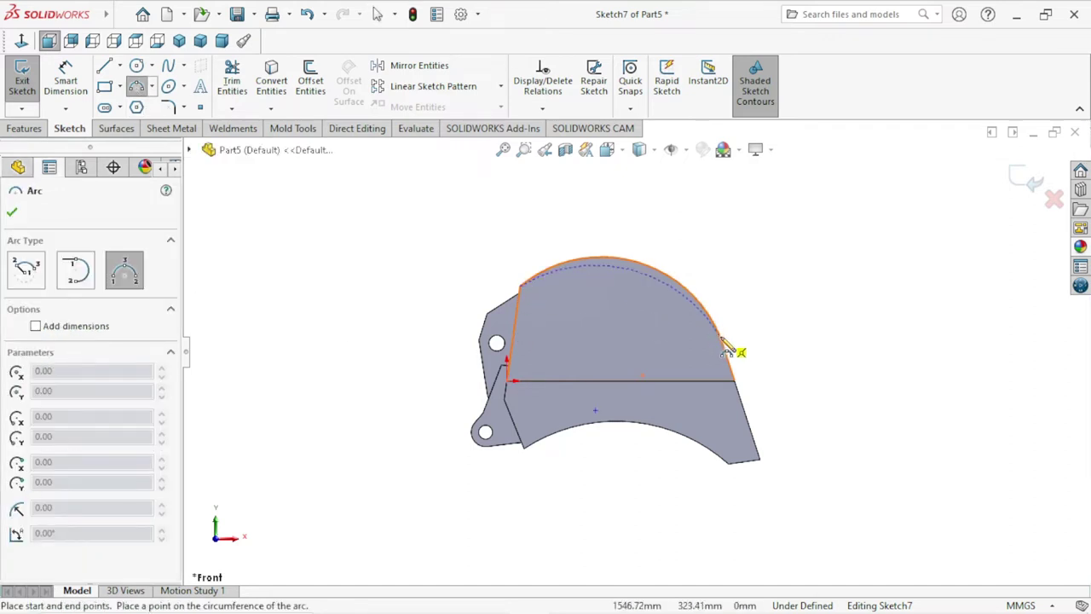
click(735, 382)
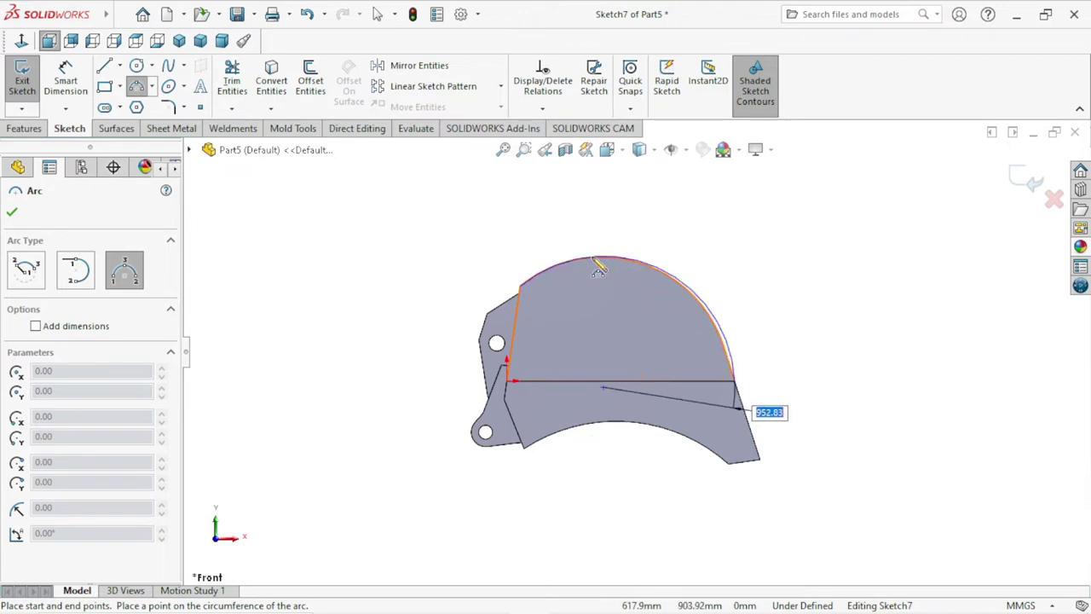
click(700, 340)
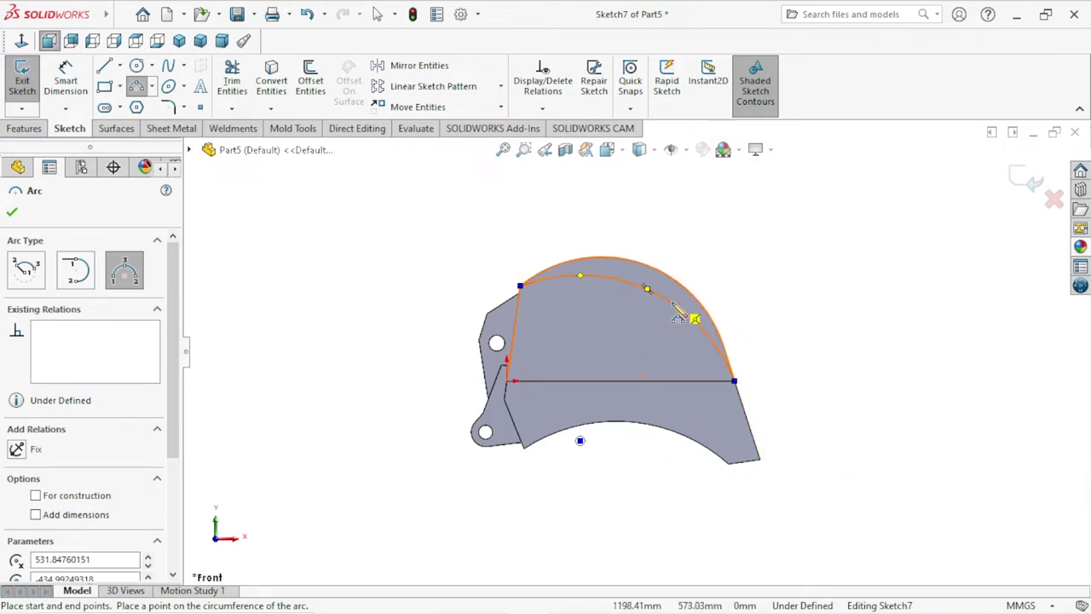
click(791, 240)
right_click(849, 224)
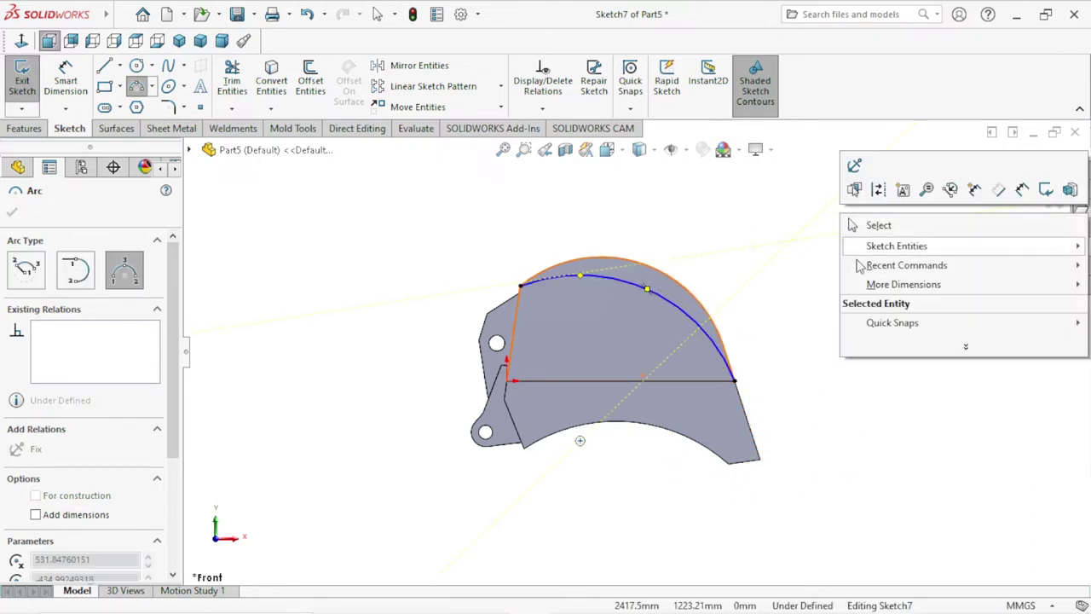
click(869, 224)
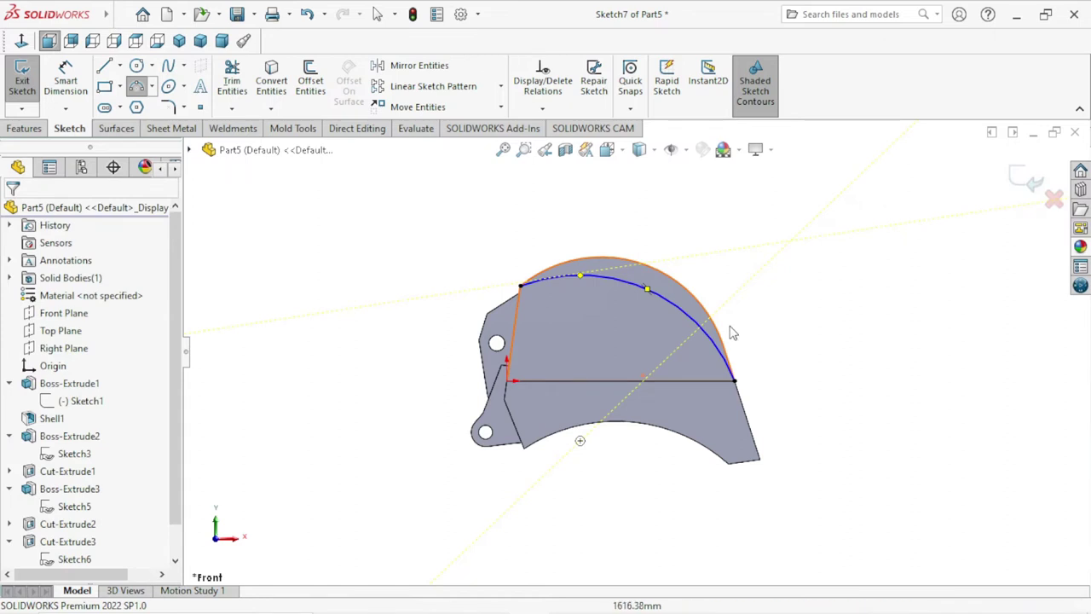
click(672, 308)
right_click(770, 295)
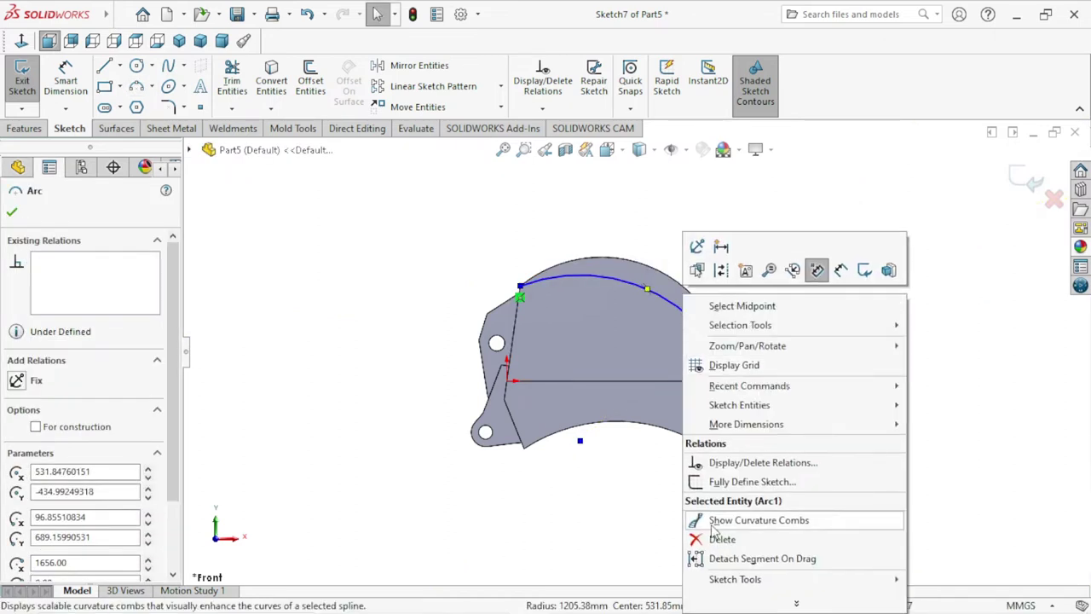
click(706, 537)
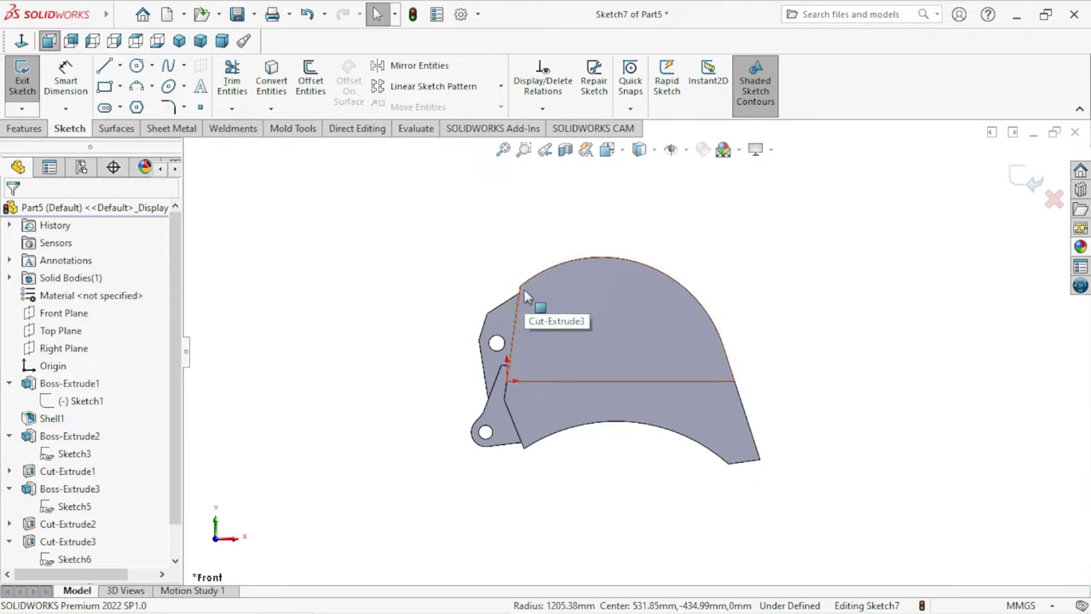
Convert the top 930 mm arc edge and the right slanted edge into sketch geometry.
click(616, 257)
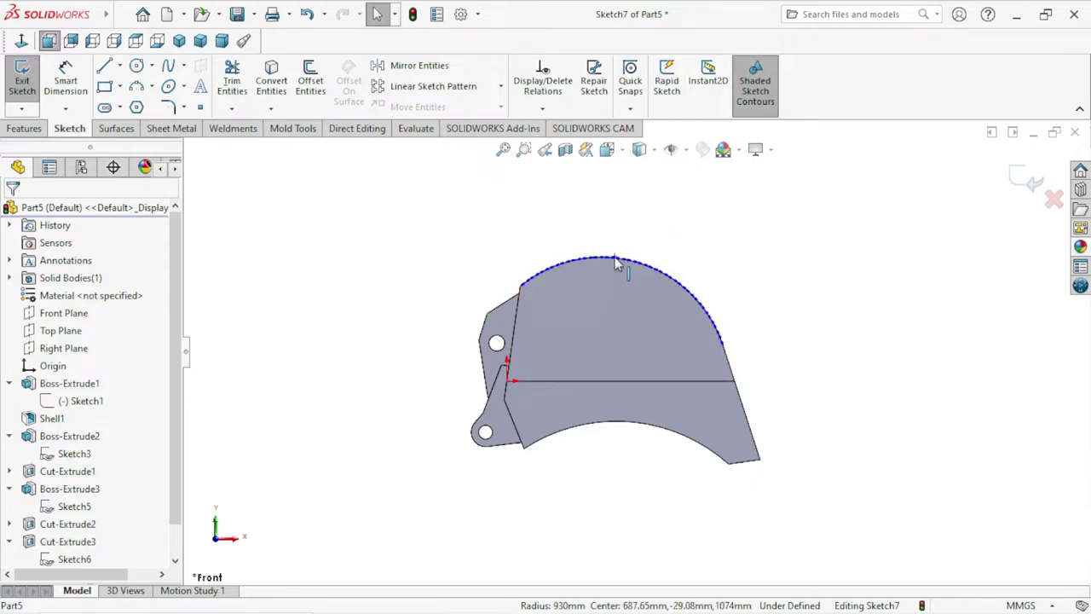
click(271, 81)
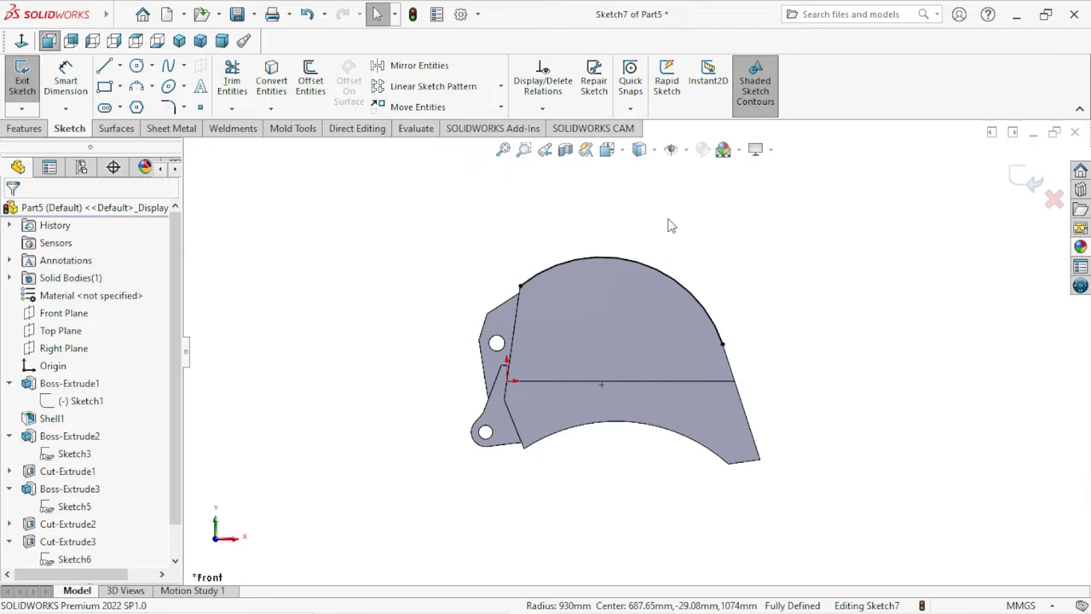
click(732, 366)
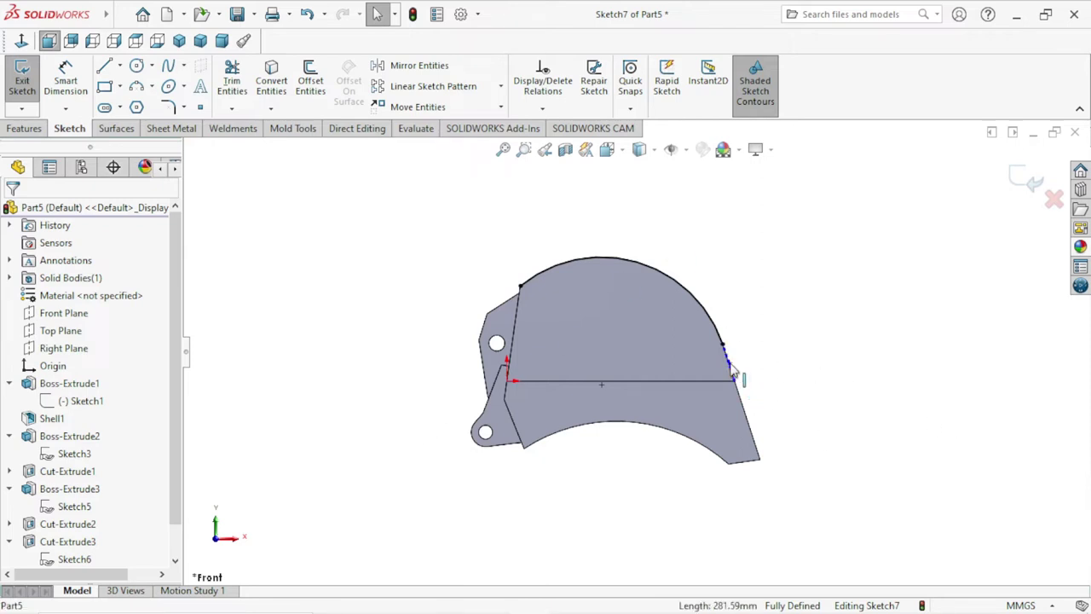
click(270, 91)
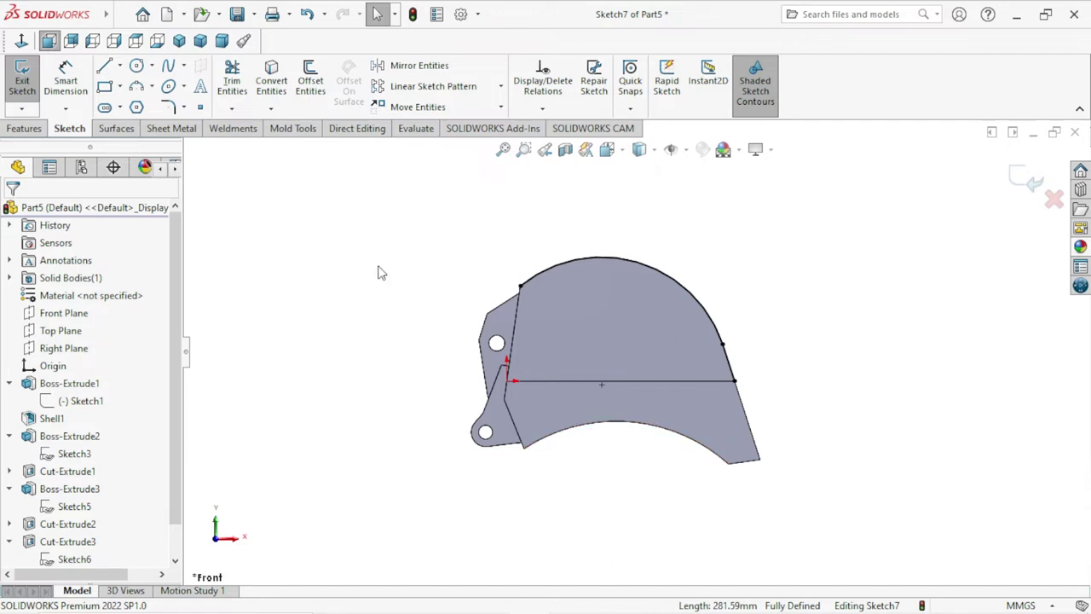
Make a first reversed offset of the top arc chain with Offset Entities.
click(307, 84)
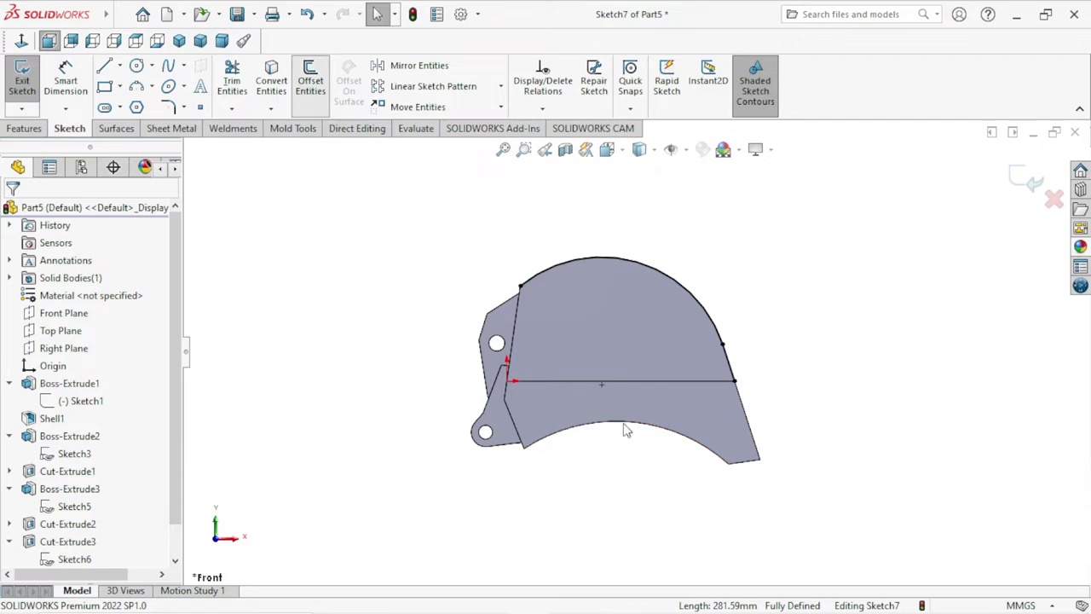
click(581, 262)
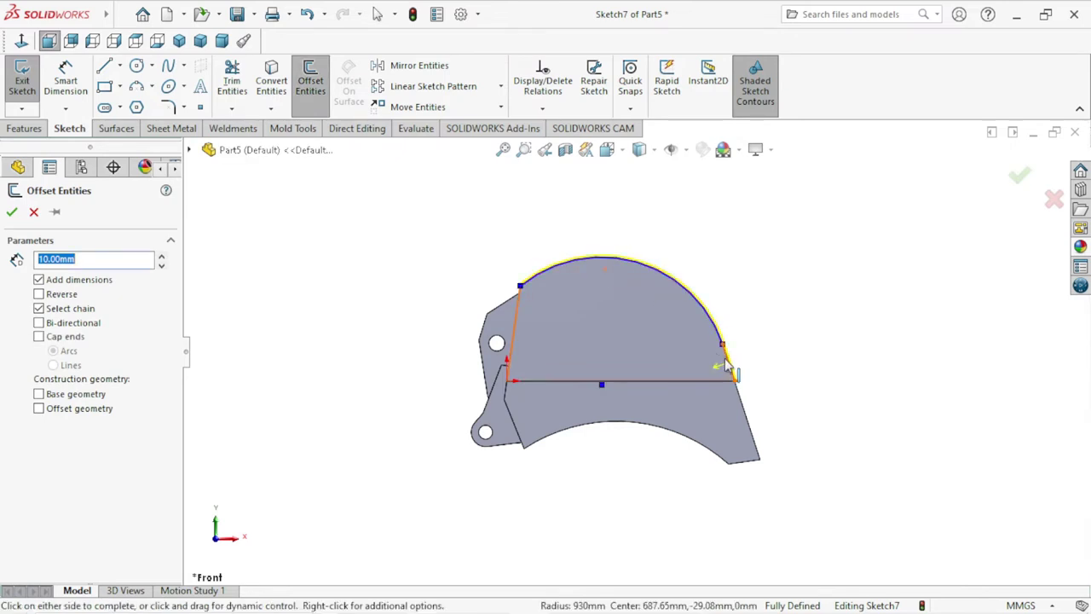
click(39, 294)
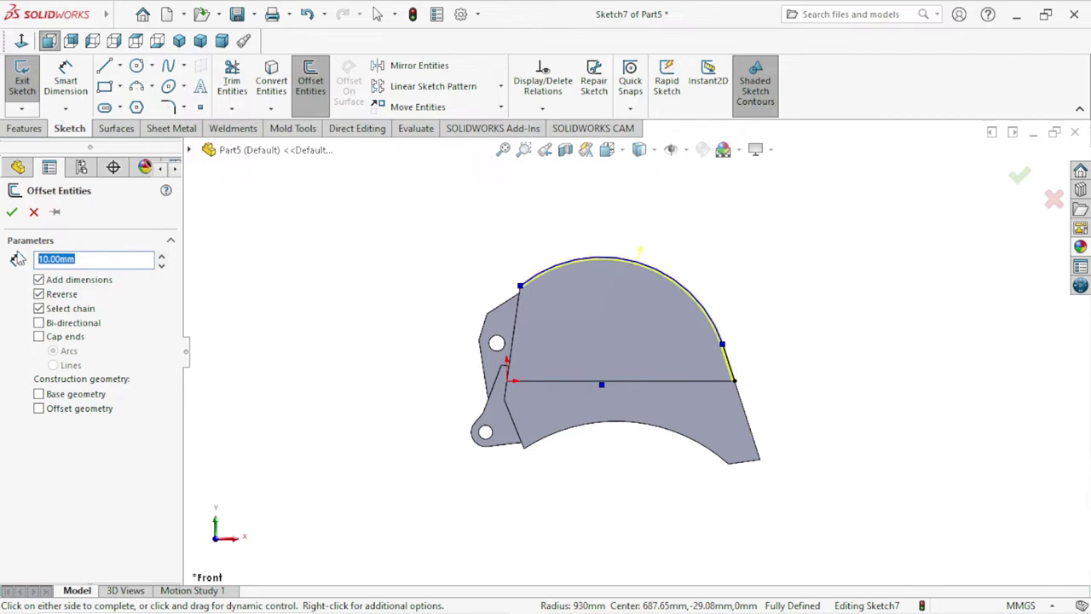
text(15)
key(Return)
scroll(655, 302, down, 3)
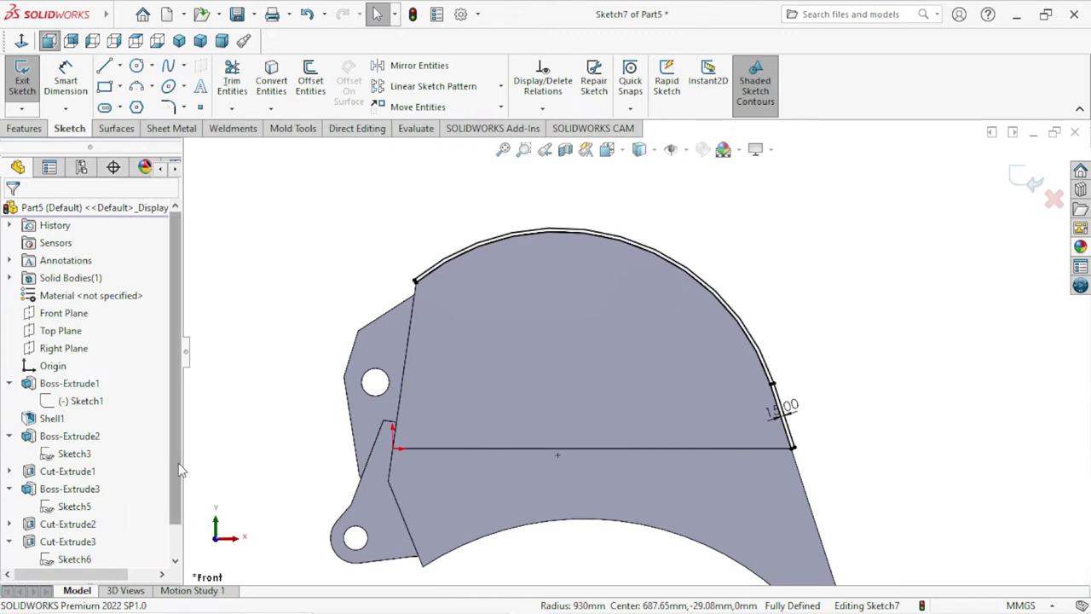
scroll(178, 463, down, 1)
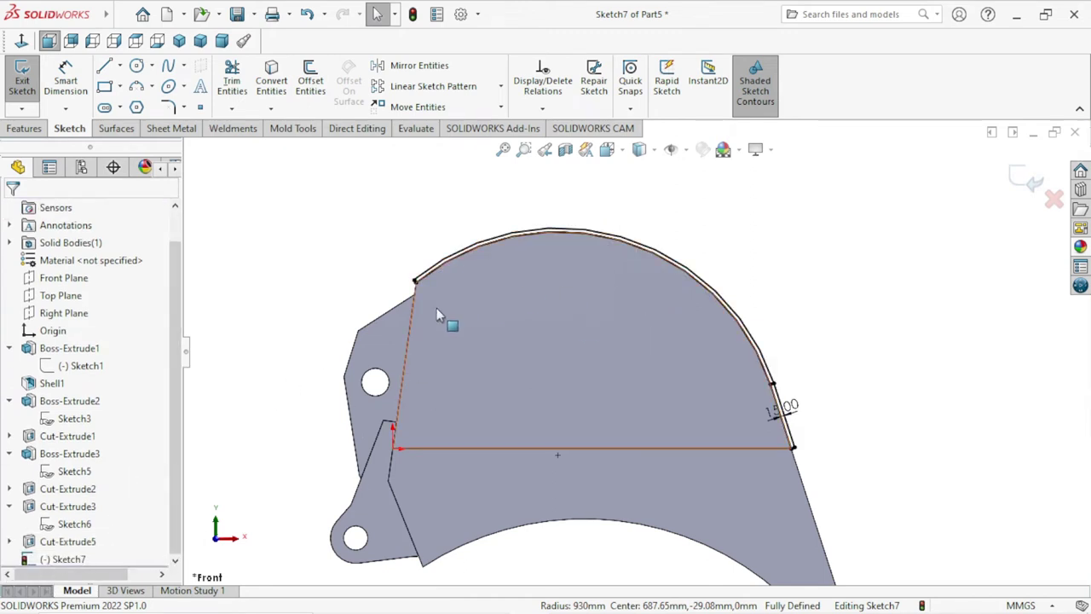
Undo the old offset and redo the outer arc's offset 15 mm inward.
click(74, 470)
shift+click(68, 506)
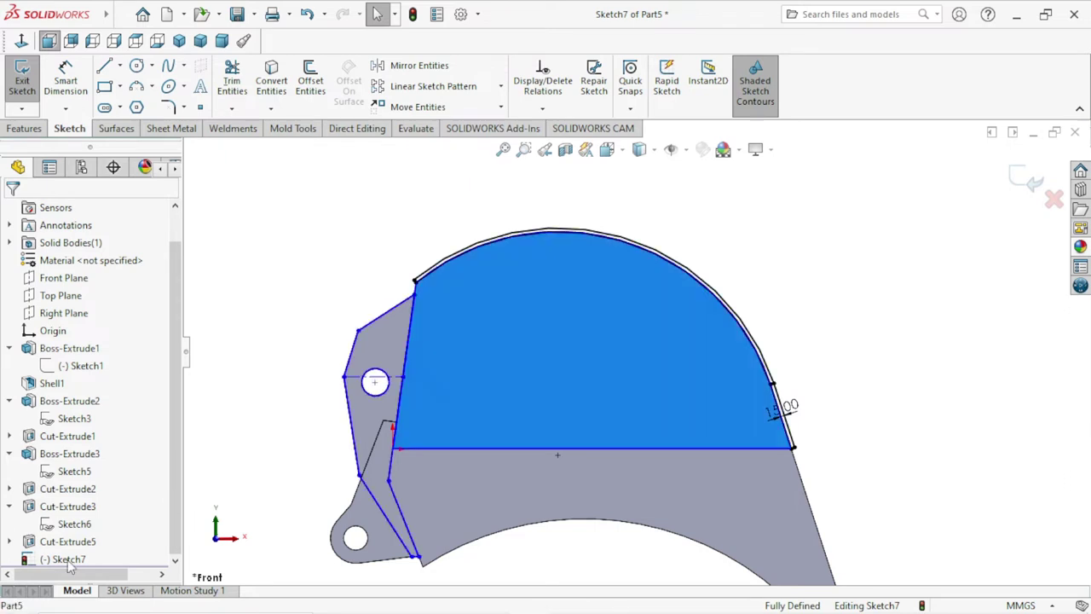
click(240, 484)
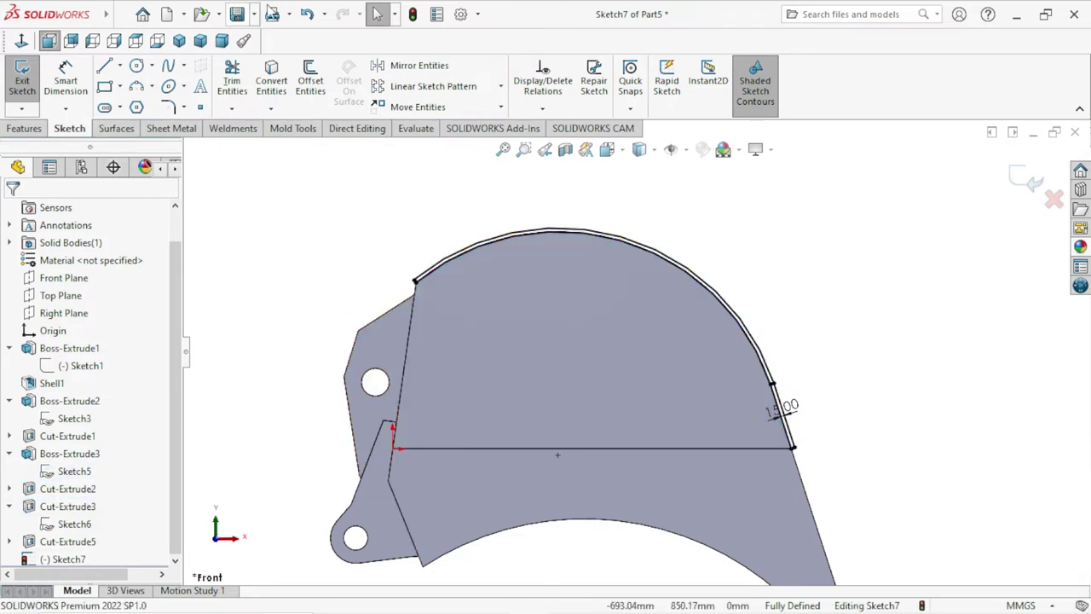
click(307, 14)
click(626, 244)
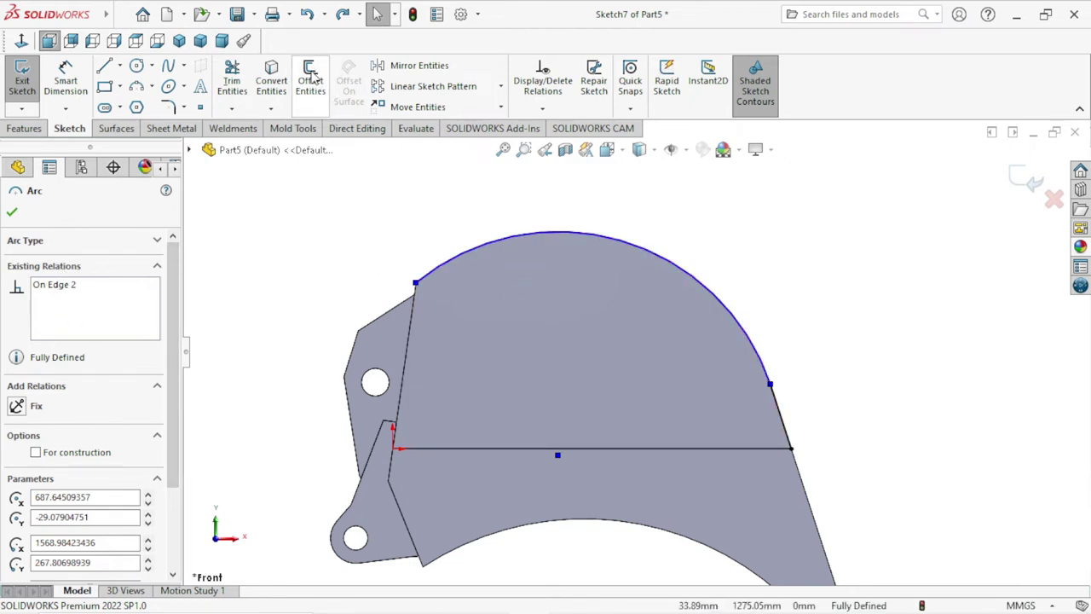
click(310, 81)
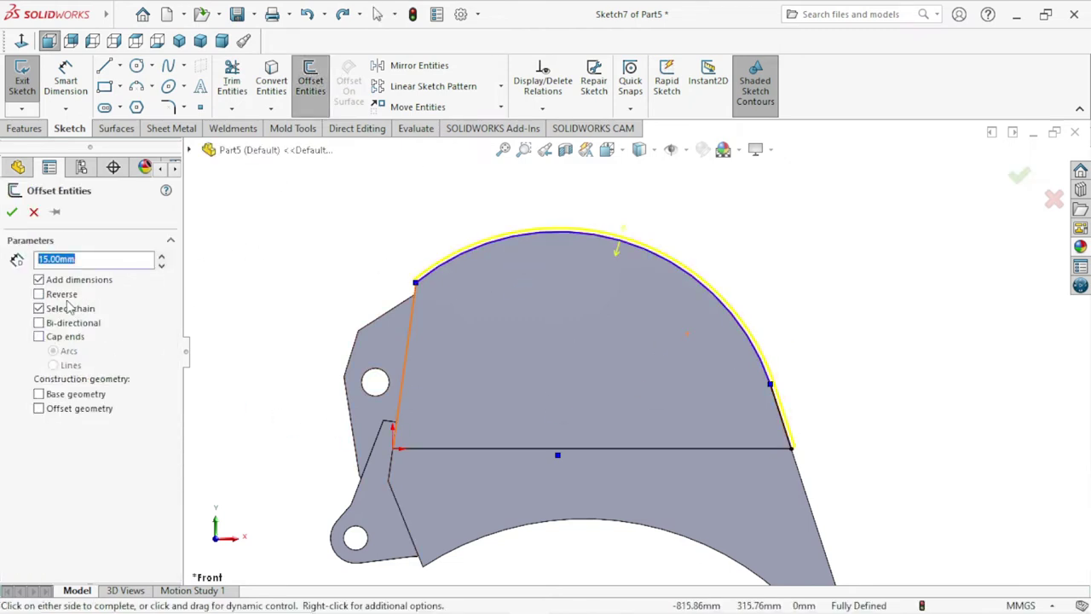
click(39, 294)
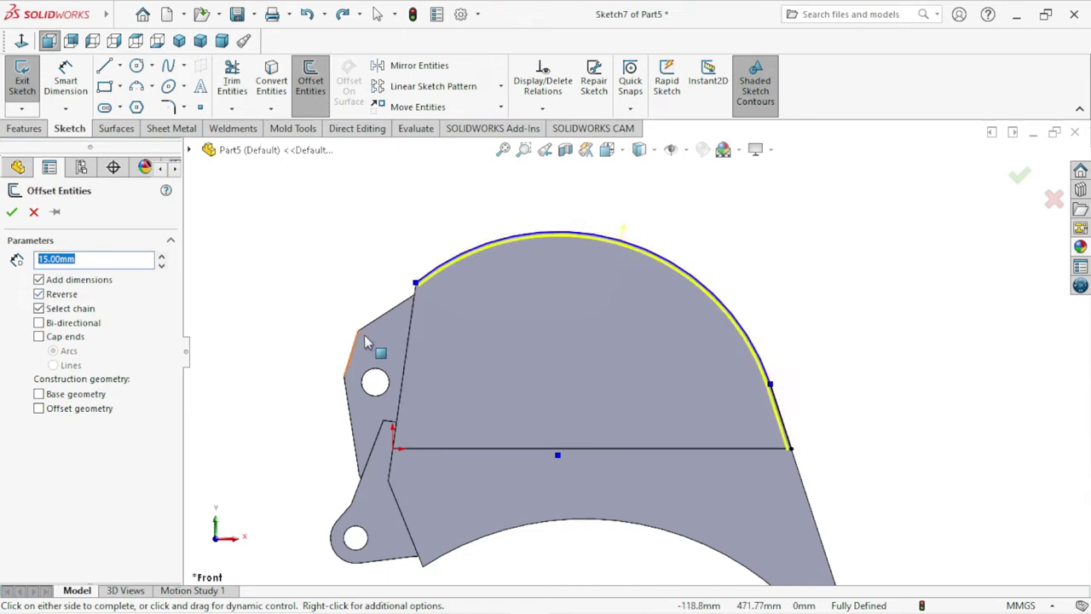
click(12, 212)
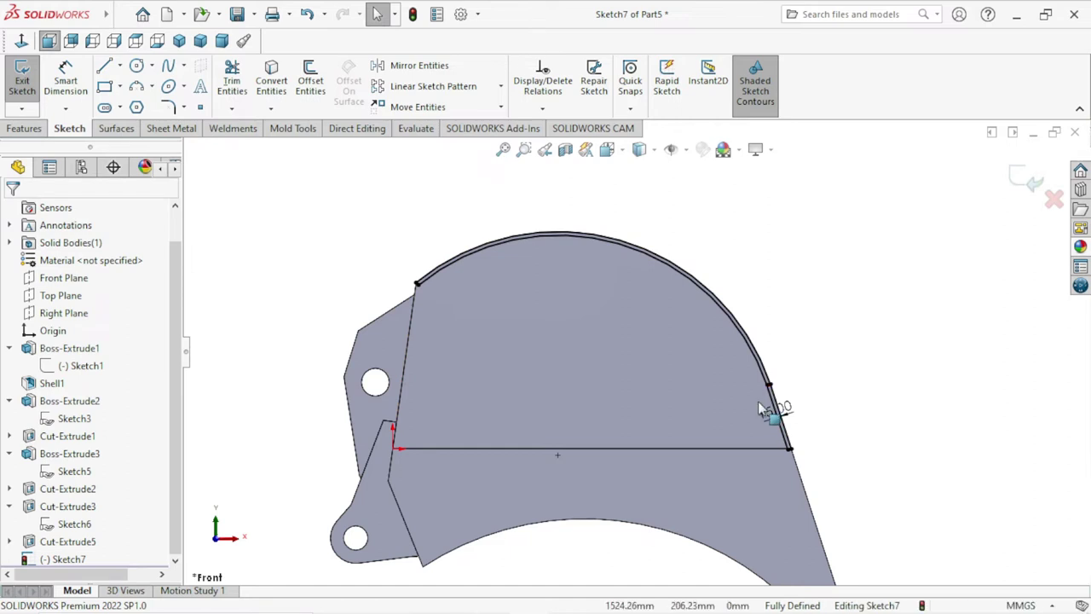
scroll(757, 401, down, 3)
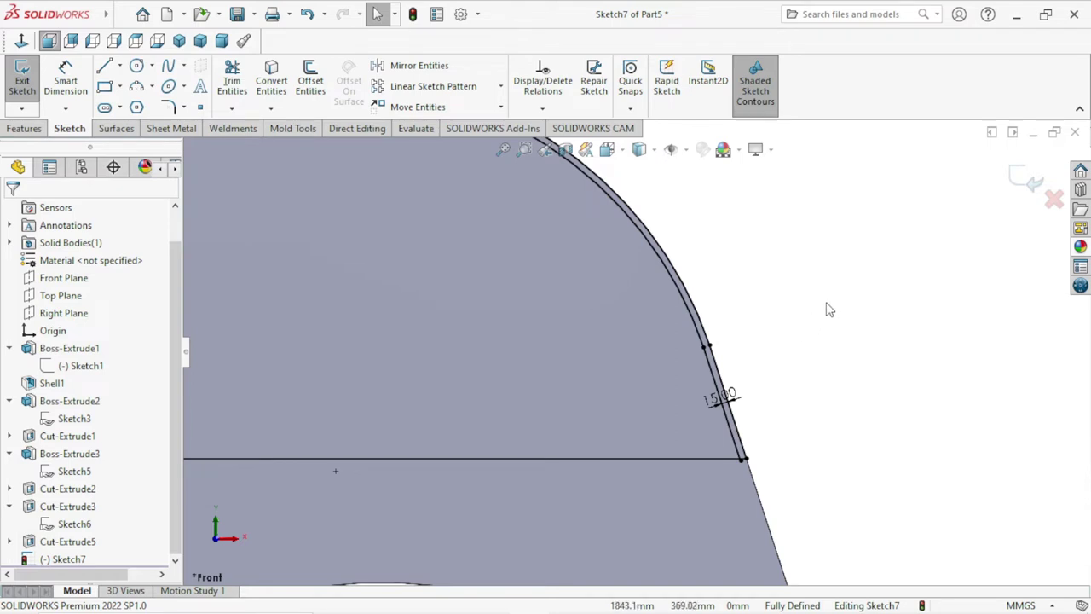
Draw short lines from the outer arc's left end back to the inner offset arc.
scroll(544, 308, up, 3)
scroll(518, 290, up, 2)
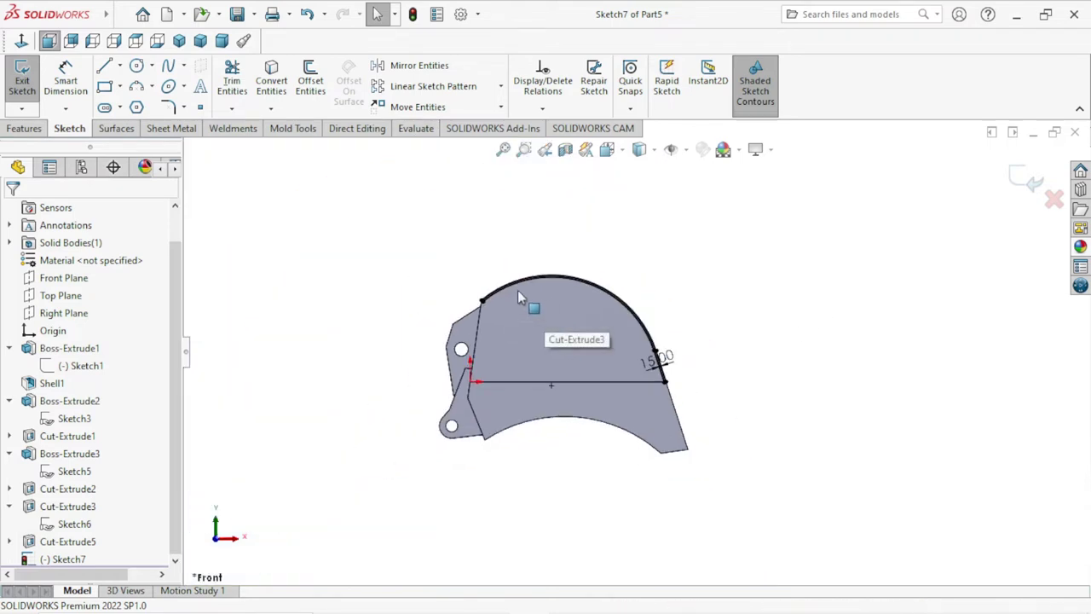
scroll(491, 367, down, 4)
scroll(491, 366, down, 3)
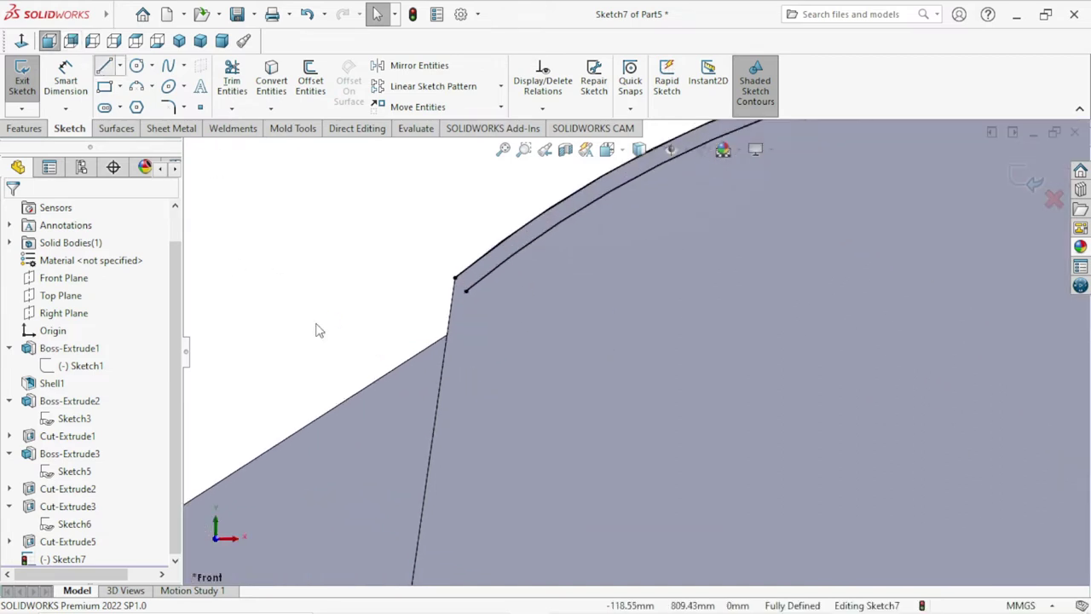
click(466, 291)
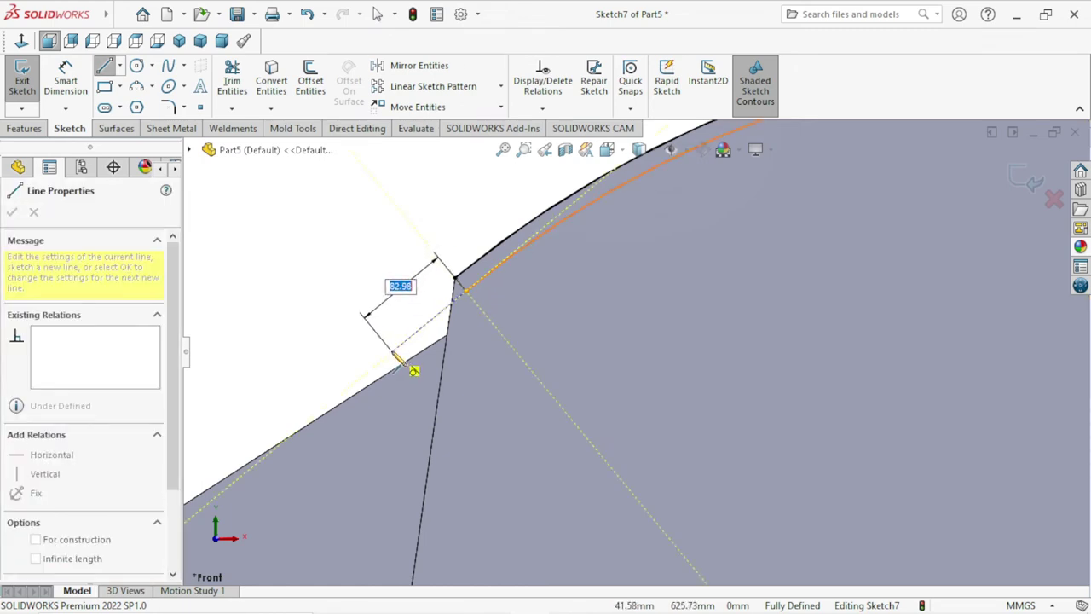
click(392, 351)
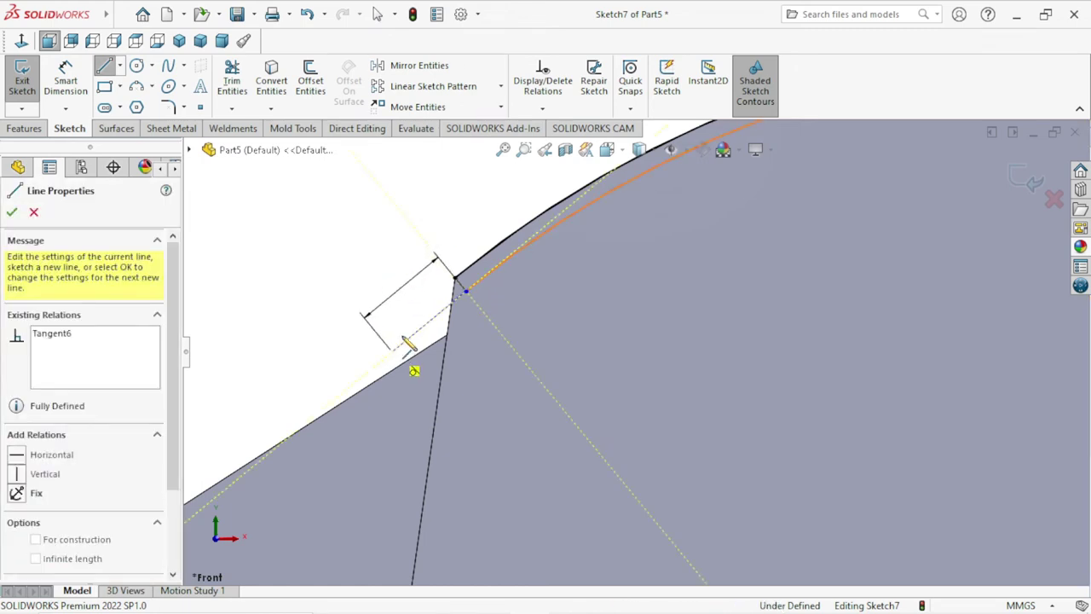
double_click(453, 279)
right_click(371, 272)
click(375, 273)
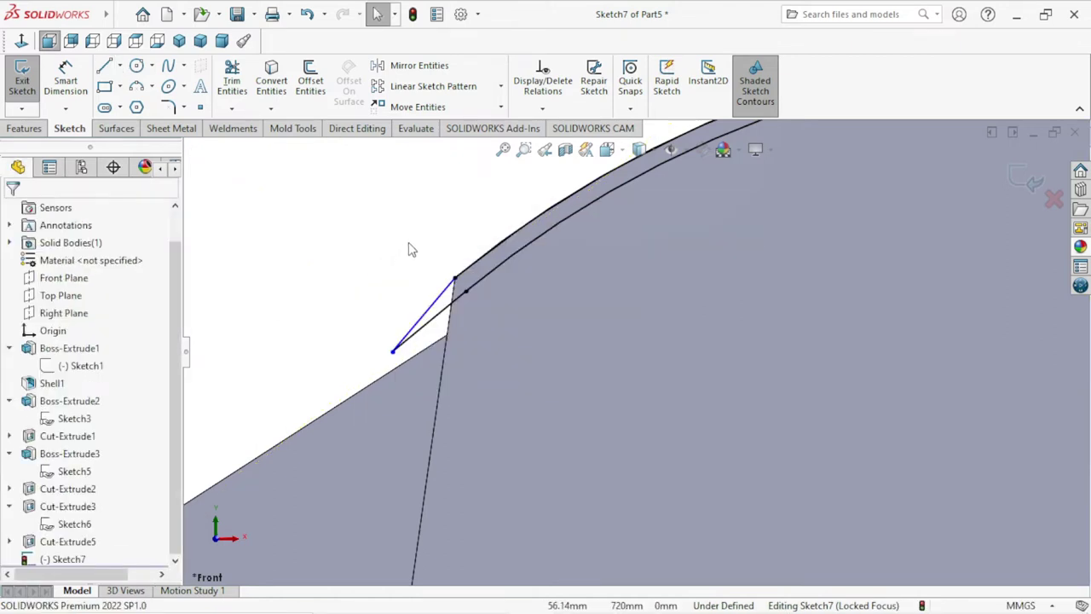
Select the inner offset arc and the short line to check their tangent relation.
scroll(549, 332, up, 5)
scroll(555, 341, up, 2)
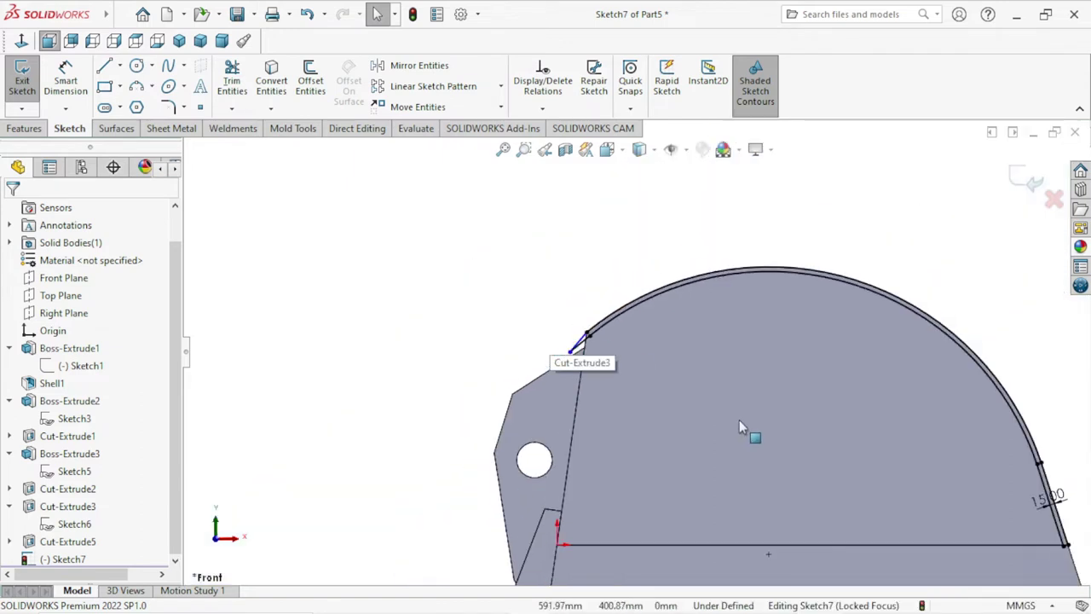
scroll(853, 485, up, 2)
scroll(907, 483, down, 2)
scroll(906, 482, down, 3)
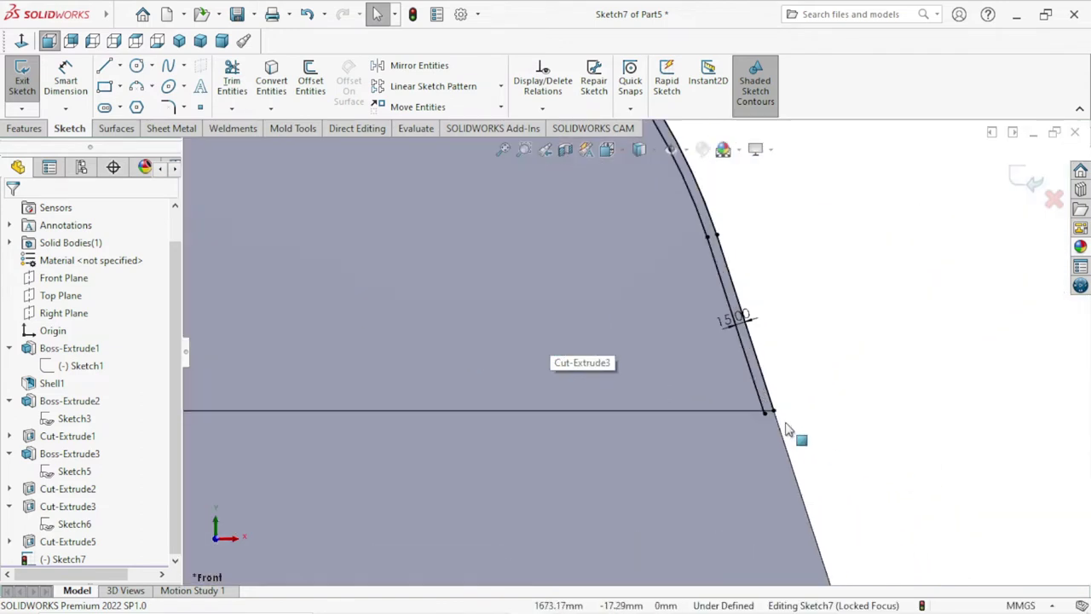
scroll(782, 432, down, 1)
scroll(750, 399, down, 1)
scroll(748, 392, down, 1)
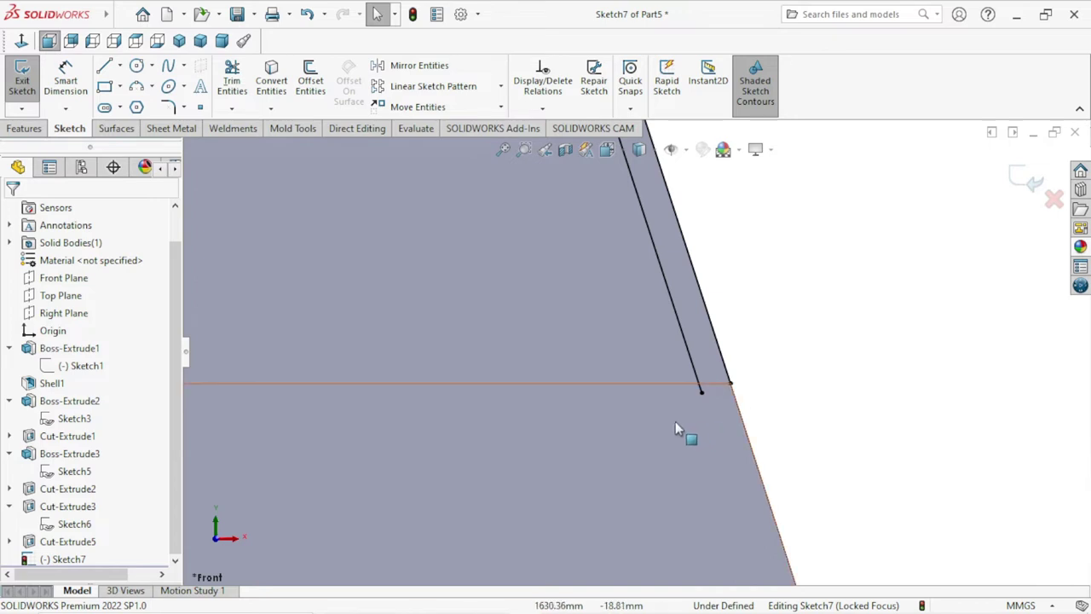
scroll(623, 401, up, 1)
scroll(575, 381, up, 3)
scroll(324, 230, down, 3)
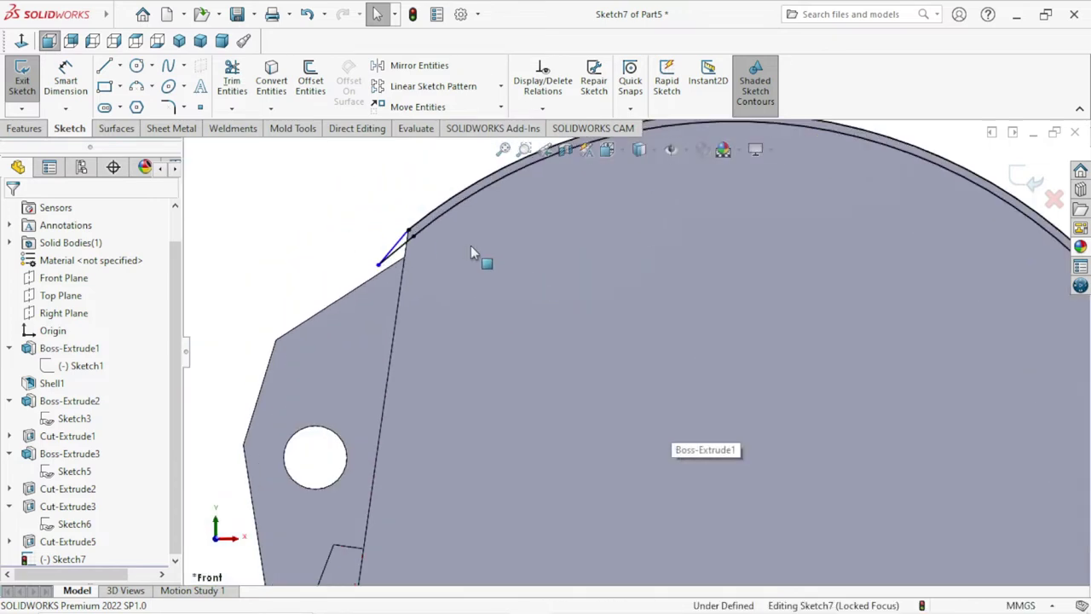
scroll(471, 248, down, 1)
click(416, 242)
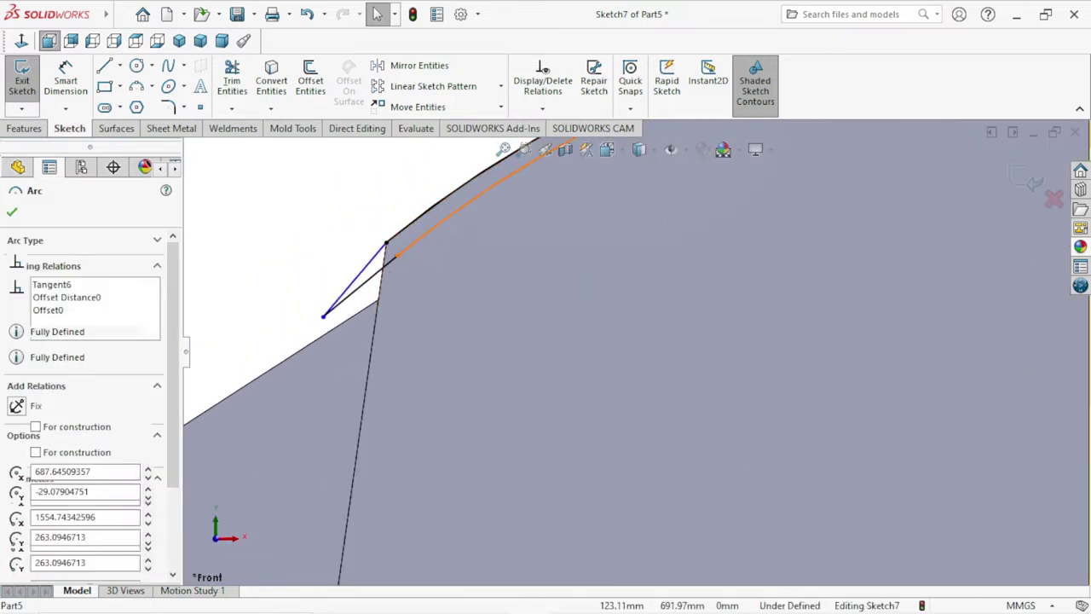
click(387, 262)
ctrl+click(409, 226)
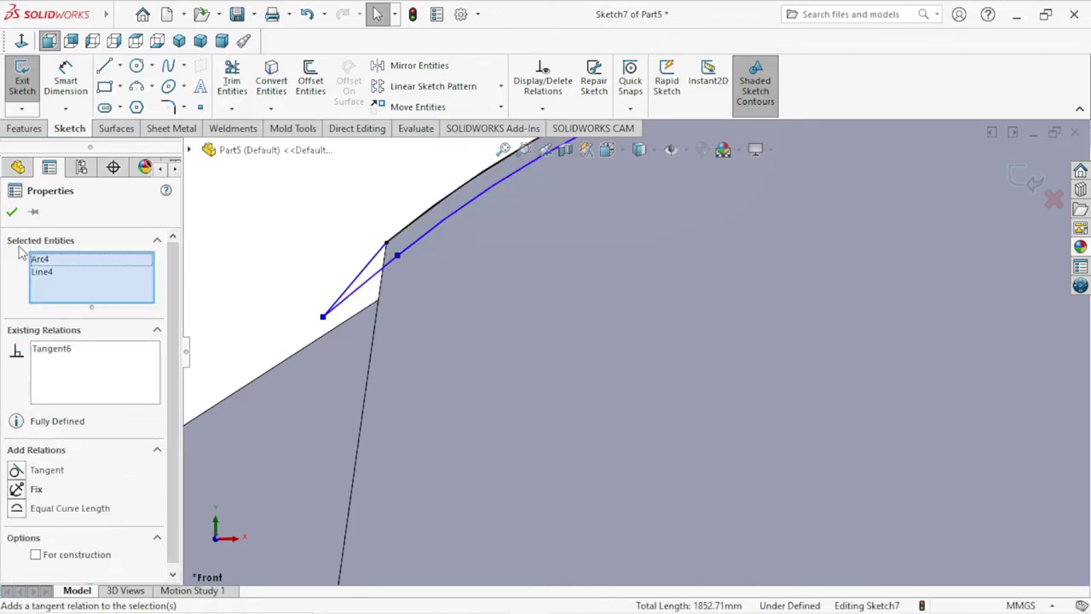
click(12, 213)
scroll(461, 392, up, 4)
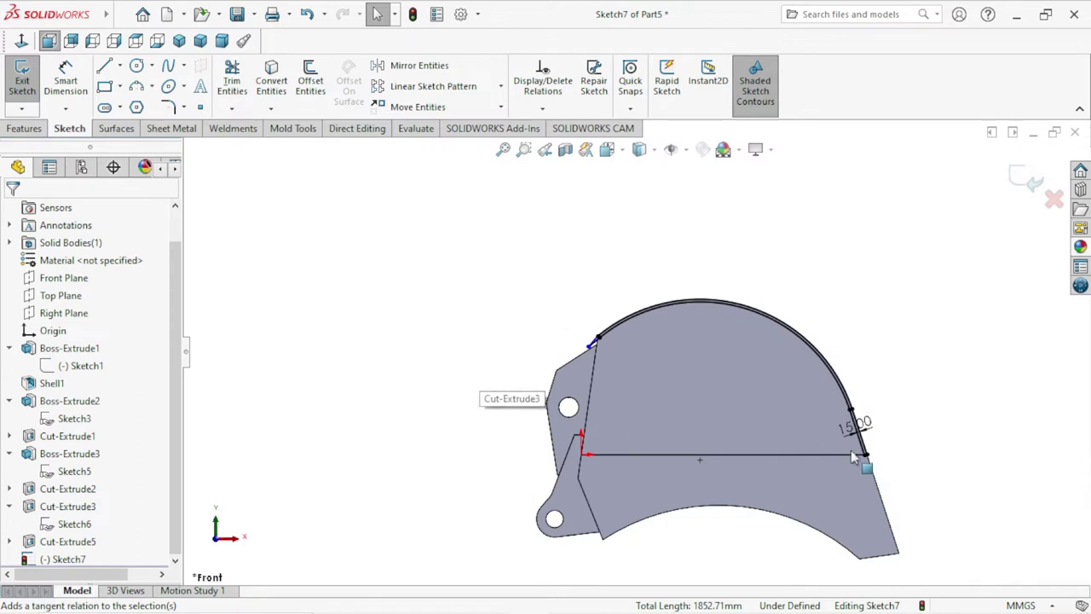
scroll(852, 452, down, 2)
scroll(805, 469, down, 1)
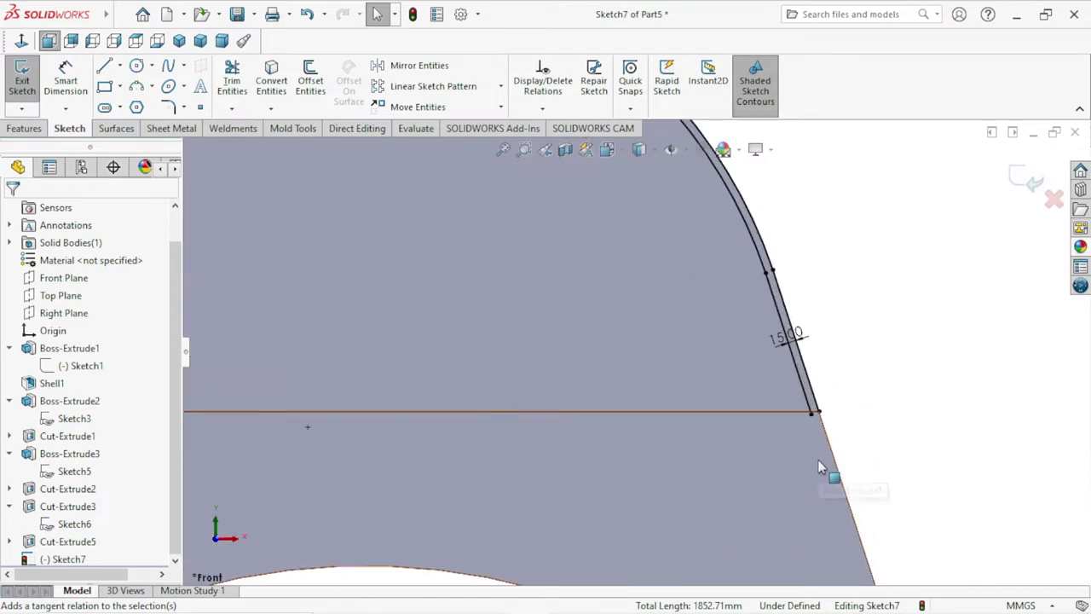
Draw a short line at the base line's right end to close the band.
scroll(808, 469, down, 2)
scroll(820, 372, down, 2)
scroll(756, 411, down, 1)
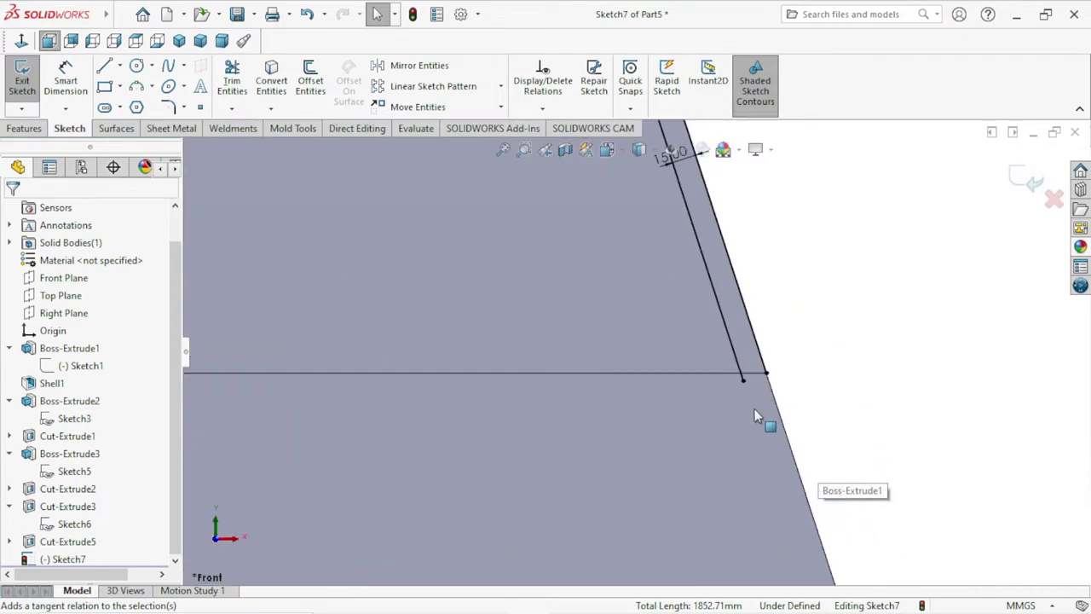
key(l)
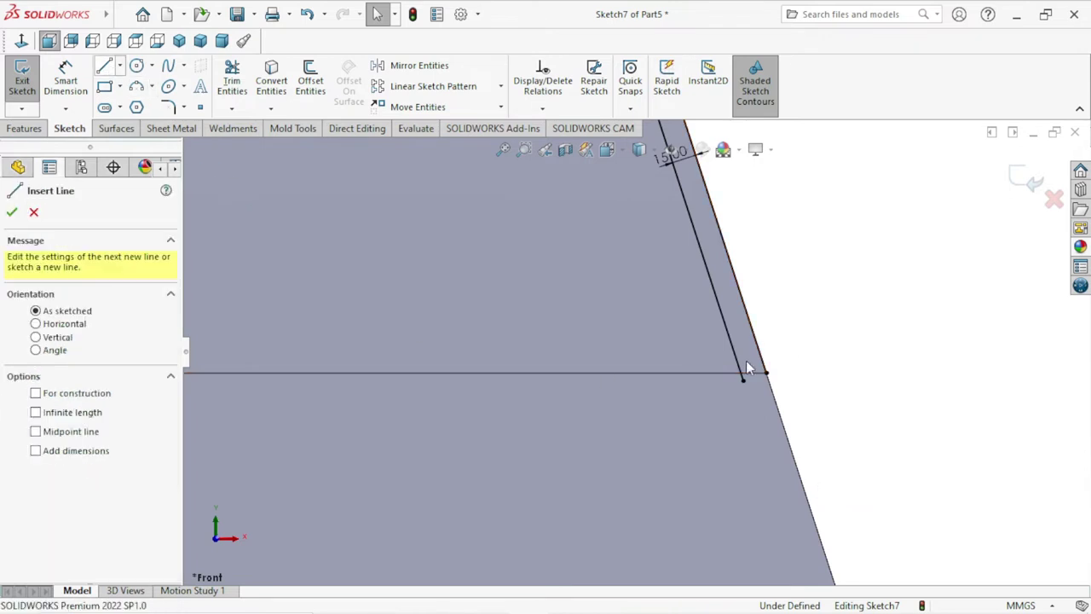
click(767, 375)
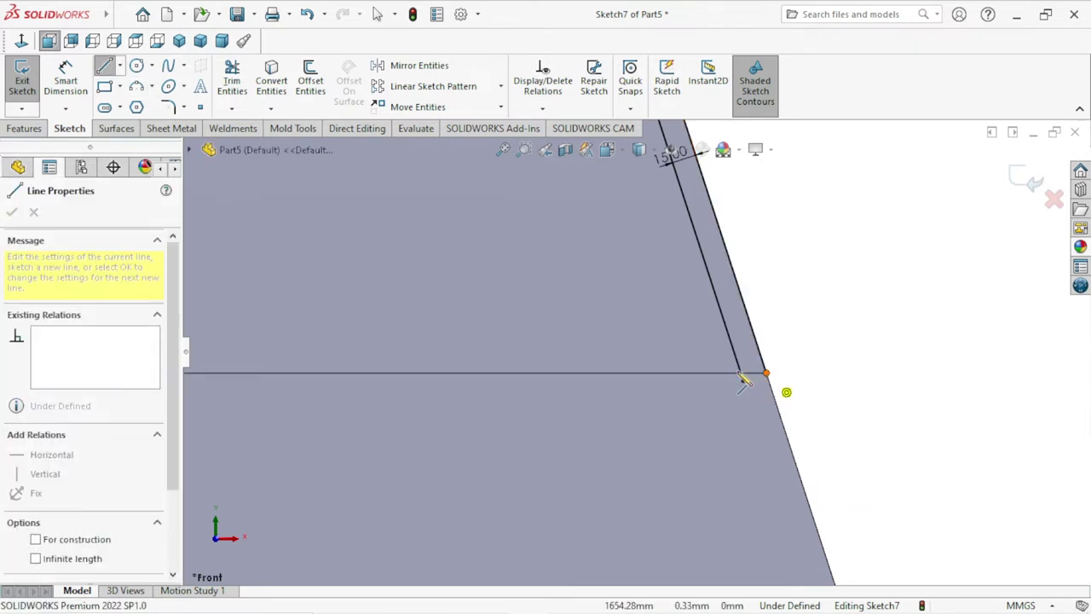
click(741, 375)
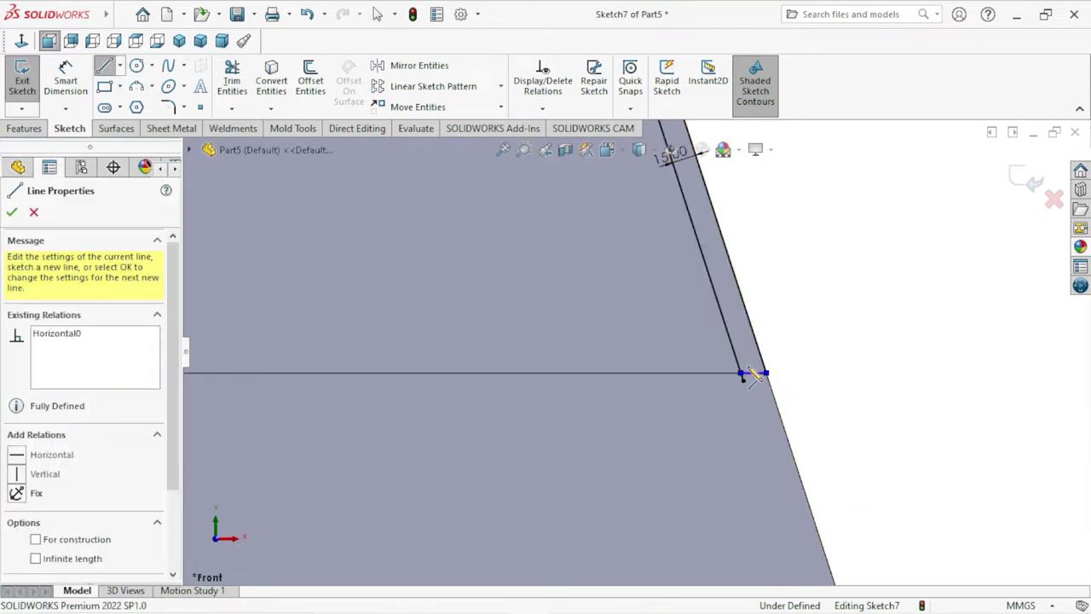
right_click(804, 312)
click(840, 339)
key(Escape)
Power-trim the inner line's overhang below the base line.
key(t)
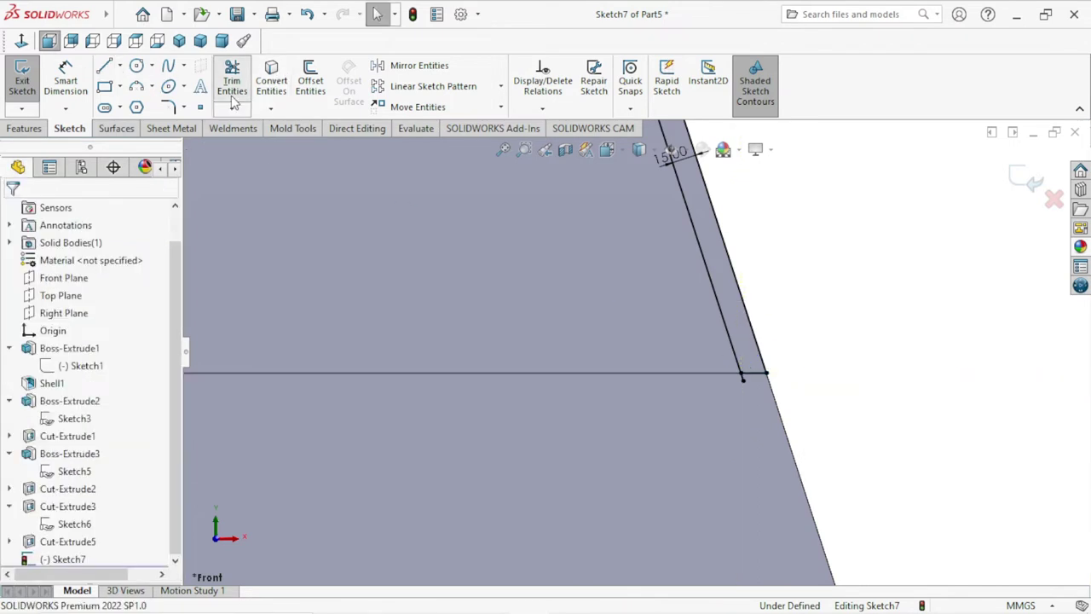
scroll(770, 390, down, 5)
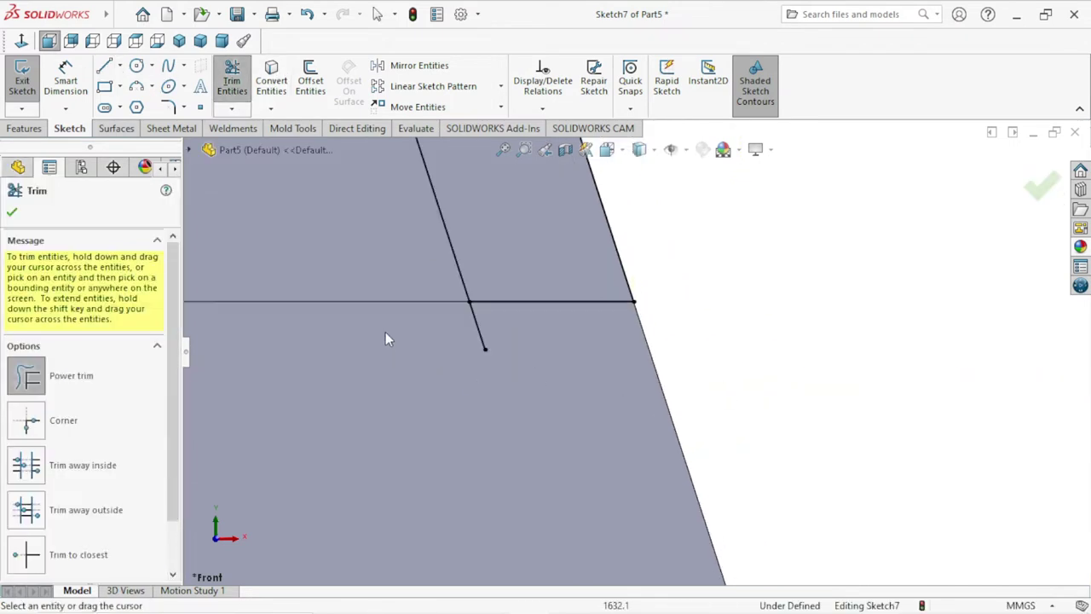
scroll(546, 324, up, 3)
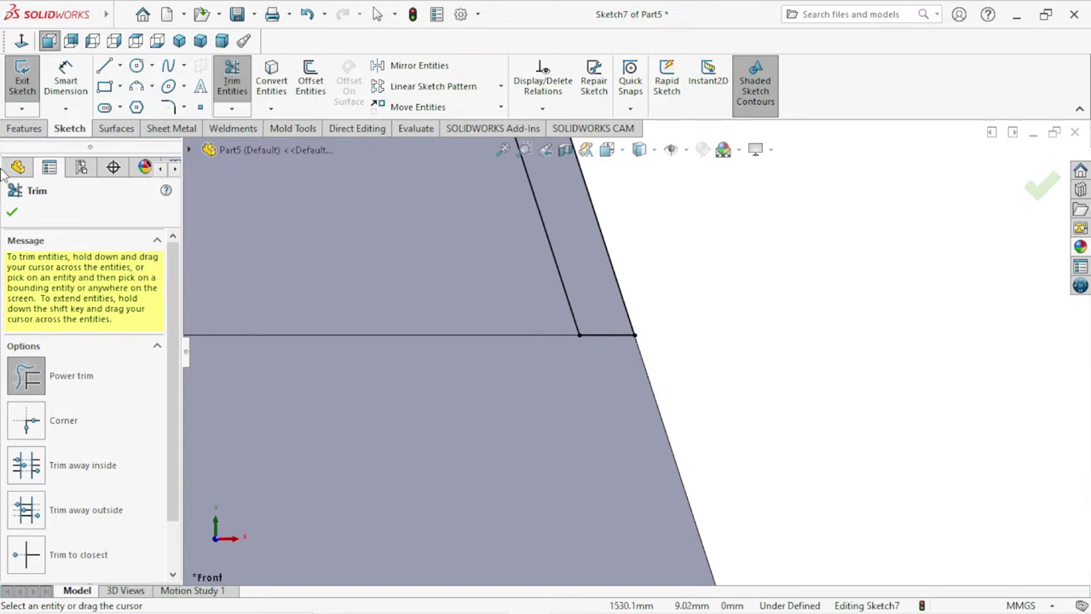
click(11, 213)
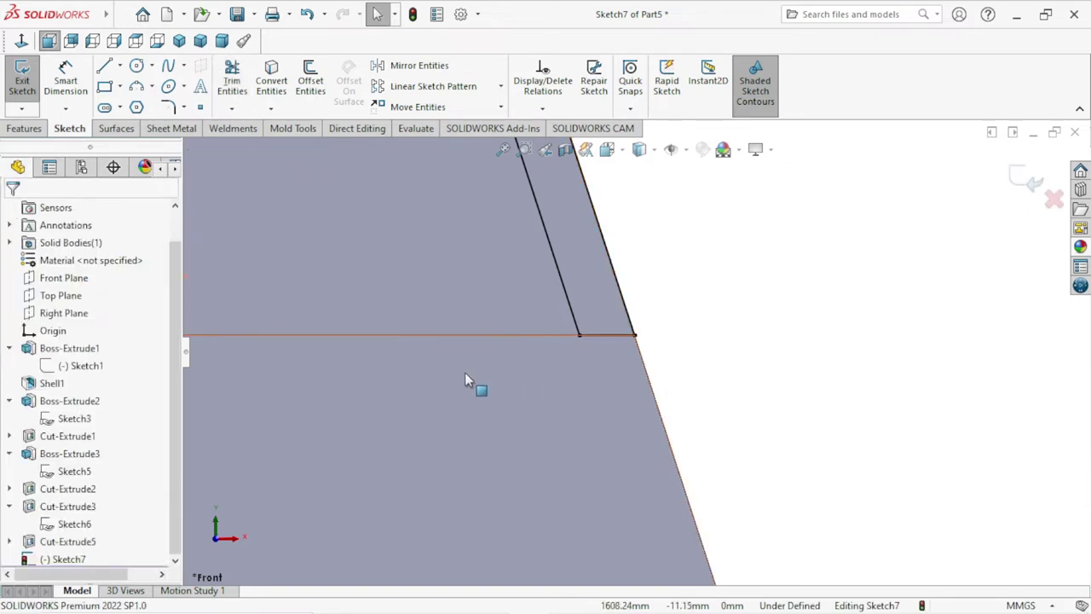
scroll(480, 341, up, 2)
scroll(483, 331, up, 2)
scroll(496, 332, up, 2)
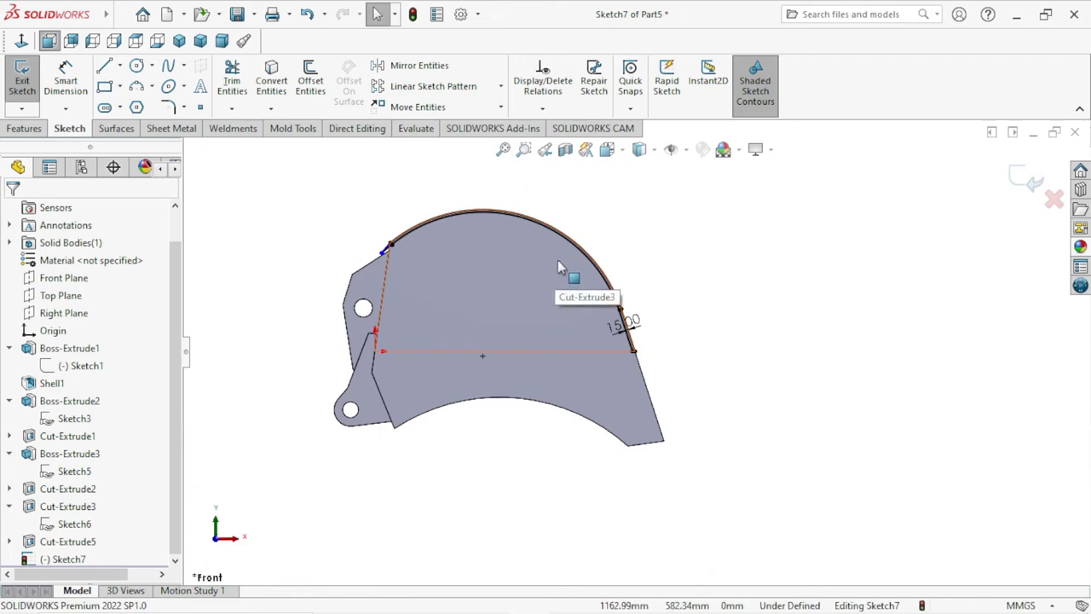
scroll(571, 249, up, 2)
scroll(568, 337, down, 3)
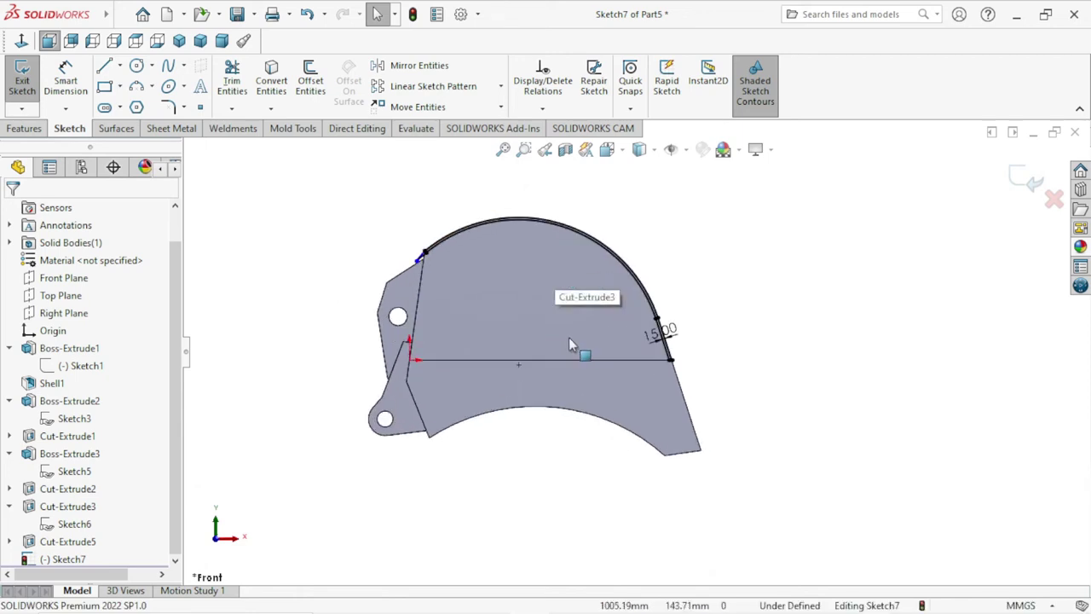
Start an Extruded Cut of Sketch7 set to Mid Plane, 25 mm deep.
click(24, 128)
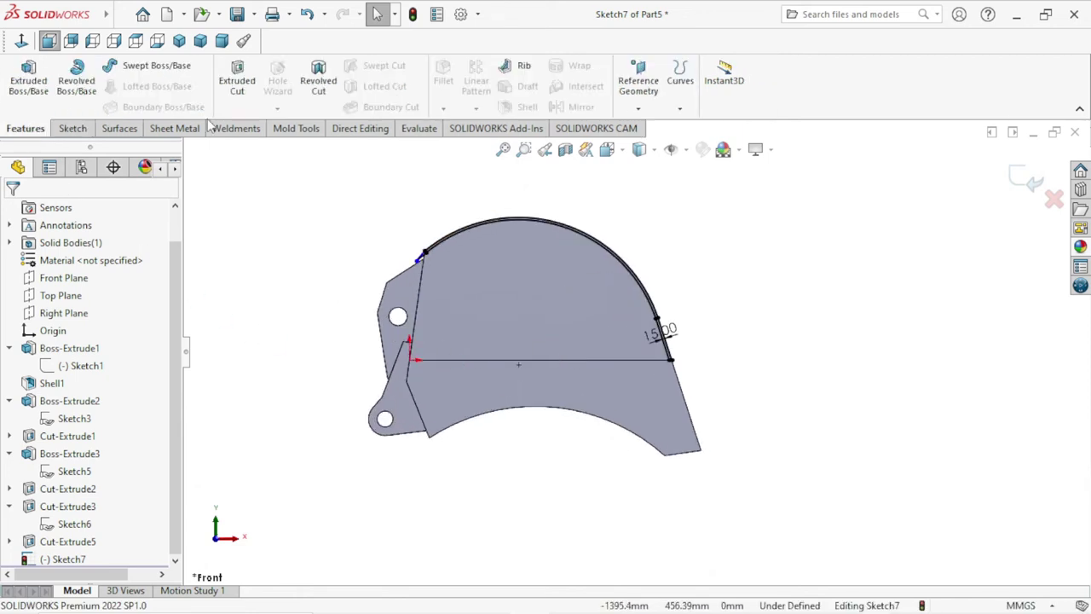
click(248, 86)
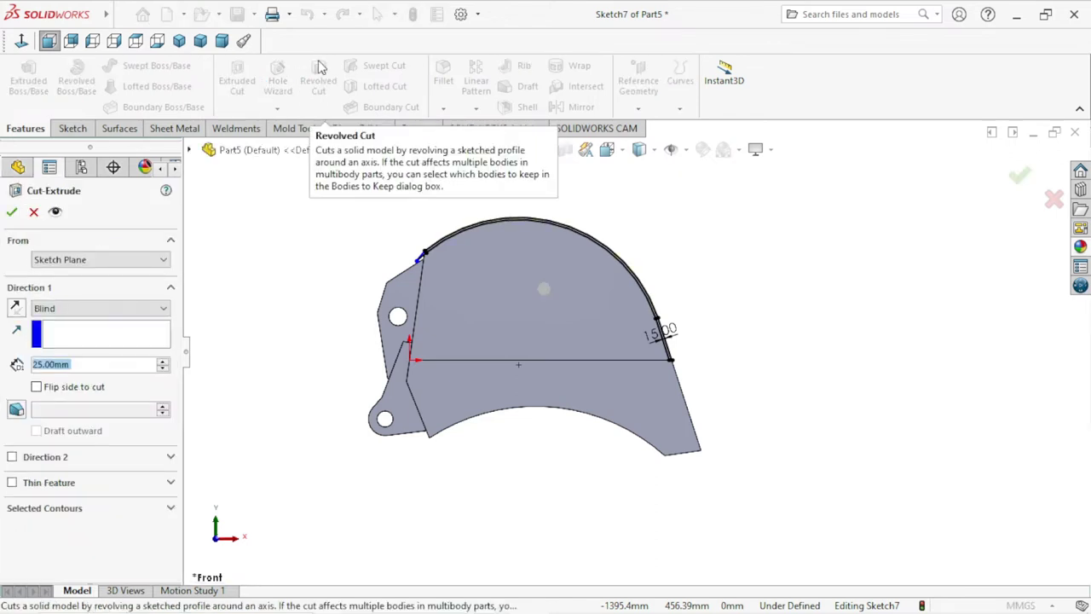
click(162, 308)
click(103, 414)
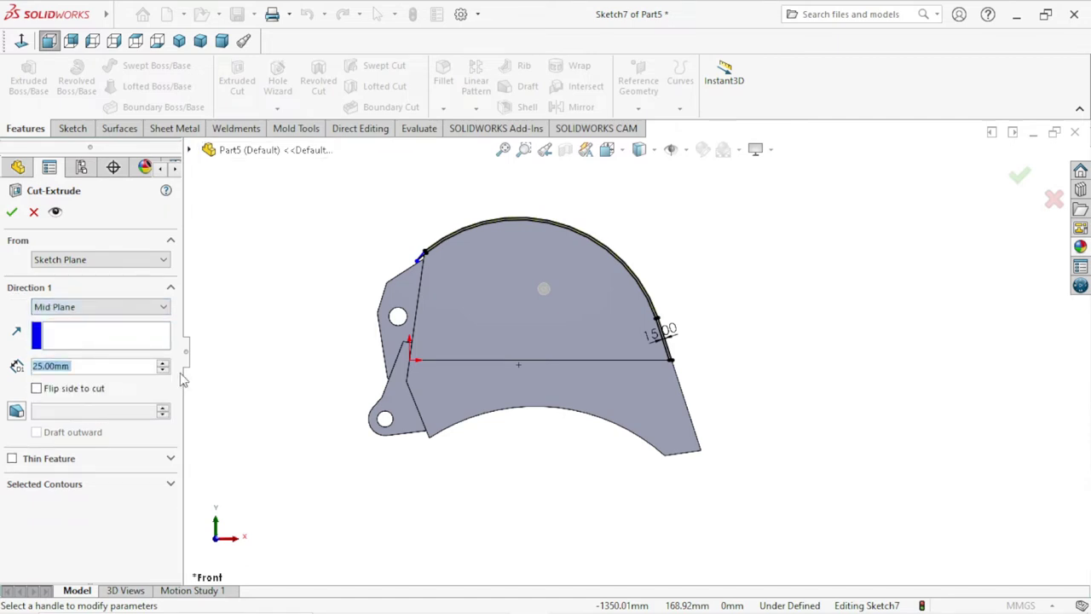
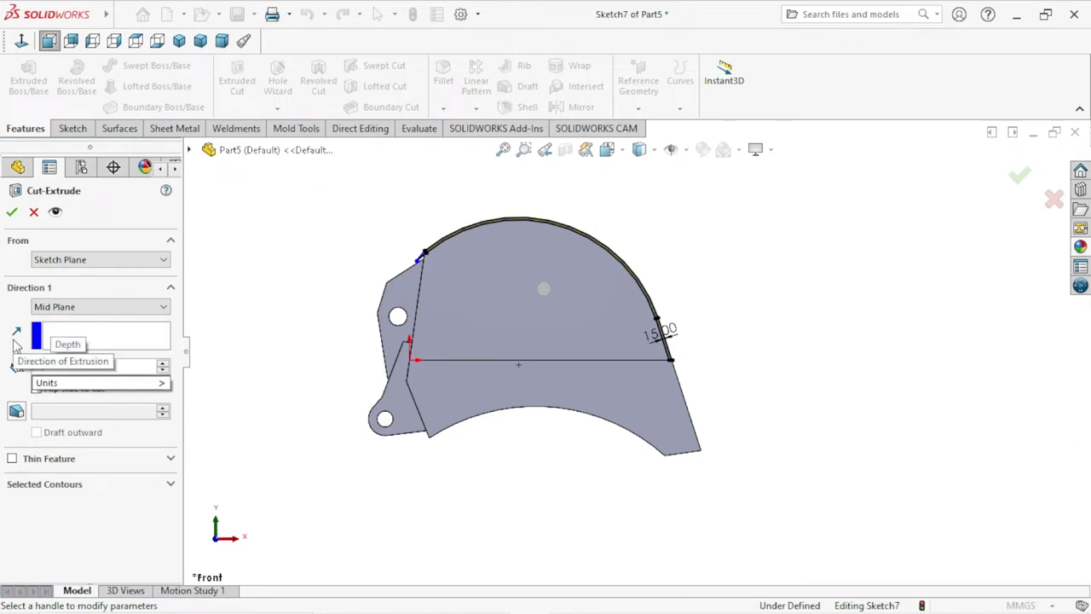
Set the mid-plane cut depth to 2059 mm and confirm the cut.
click(304, 312)
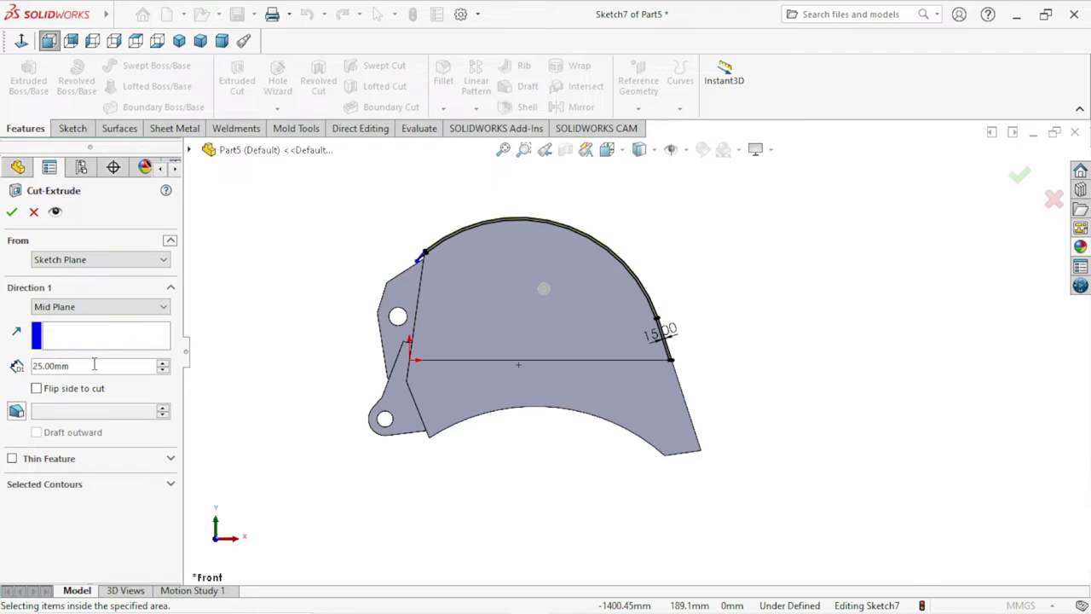
drag(94, 365, 3, 359)
text(20)
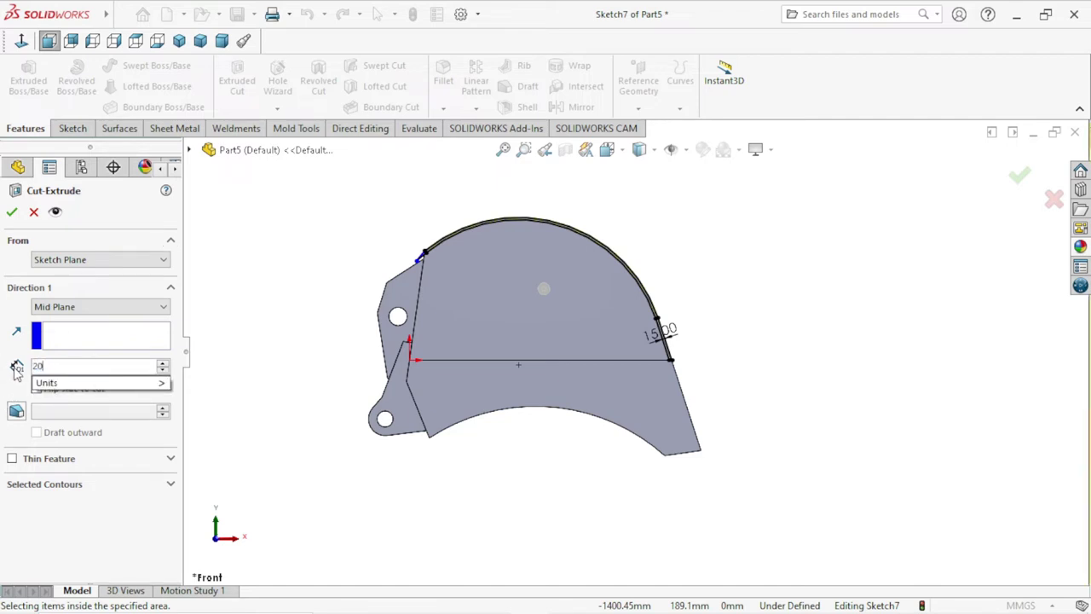
text(59)
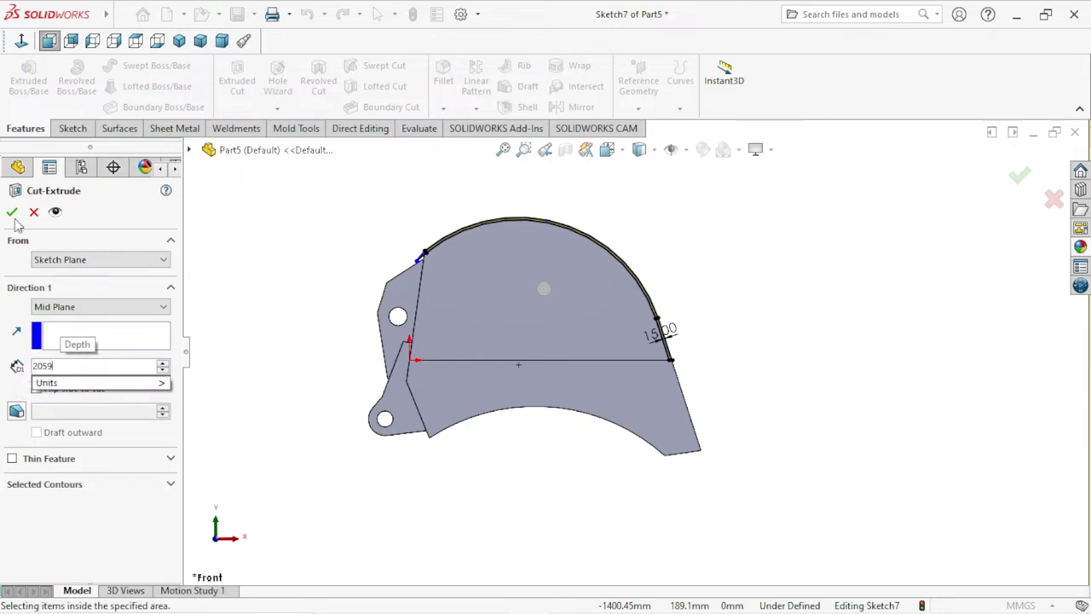
click(11, 211)
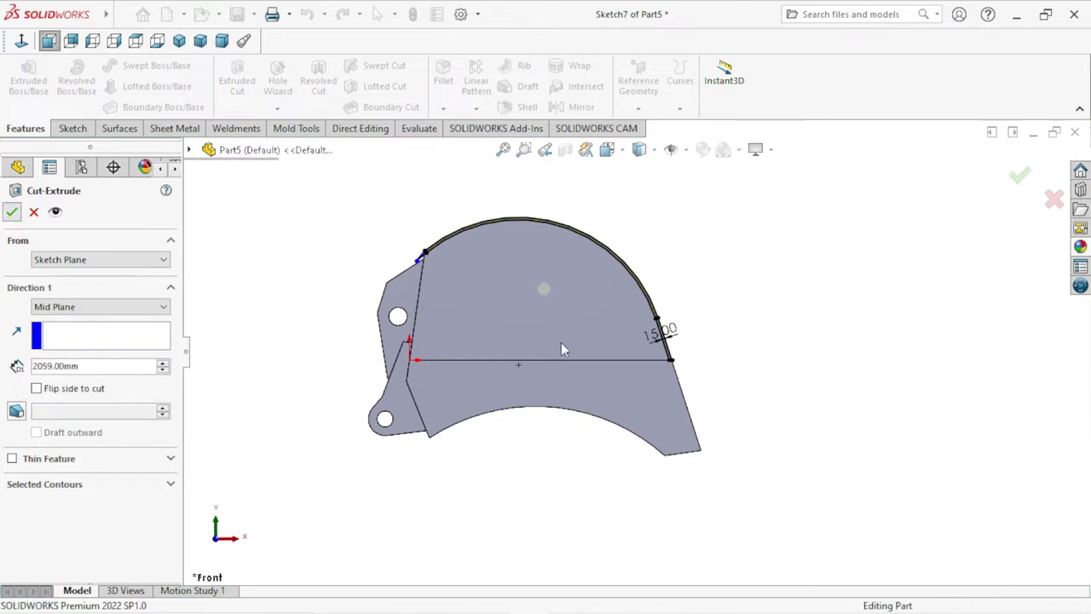
Orbit the model to inspect the through-cut, then select the Front Plane.
mouse_move(670, 318)
middle_down()
mouse_move(691, 375)
mouse_move(564, 424)
mouse_move(653, 410)
middle_up()
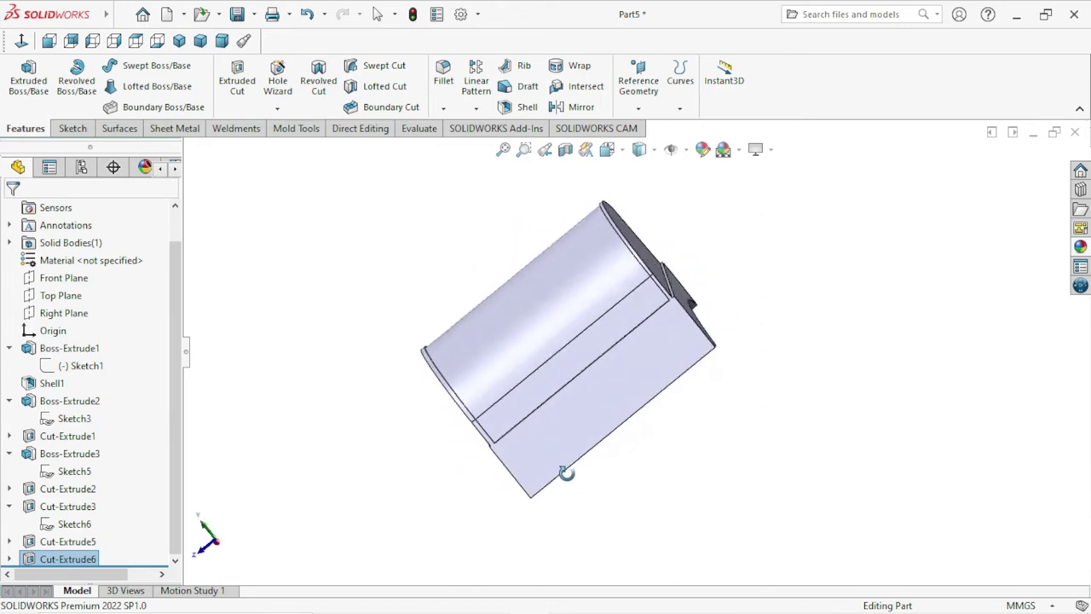
click(773, 286)
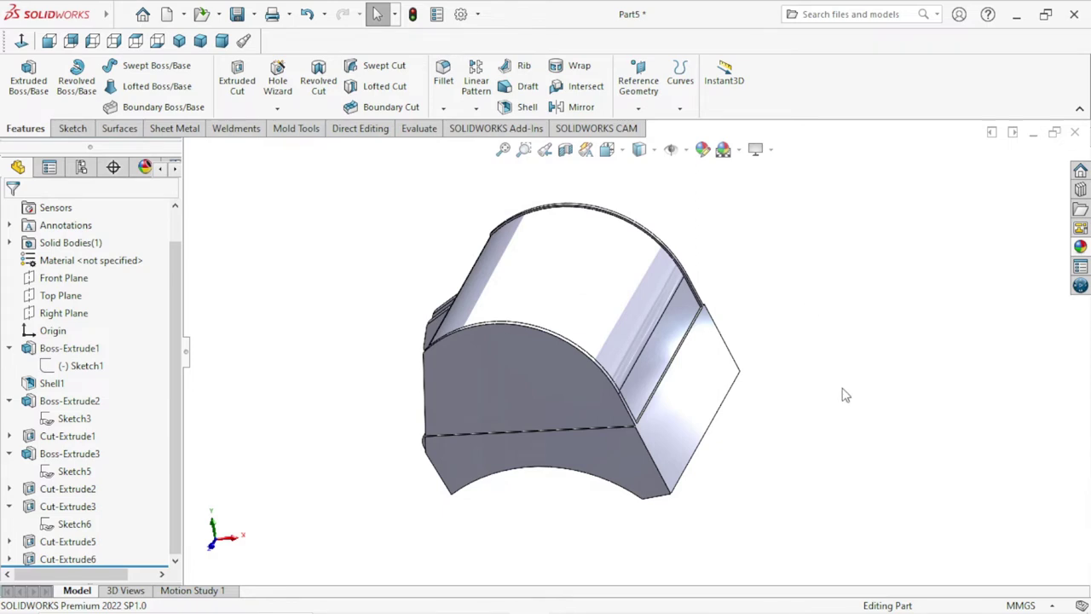
scroll(738, 427, up, 3)
mouse_move(696, 467)
middle_down()
mouse_move(699, 356)
mouse_move(349, 341)
middle_up()
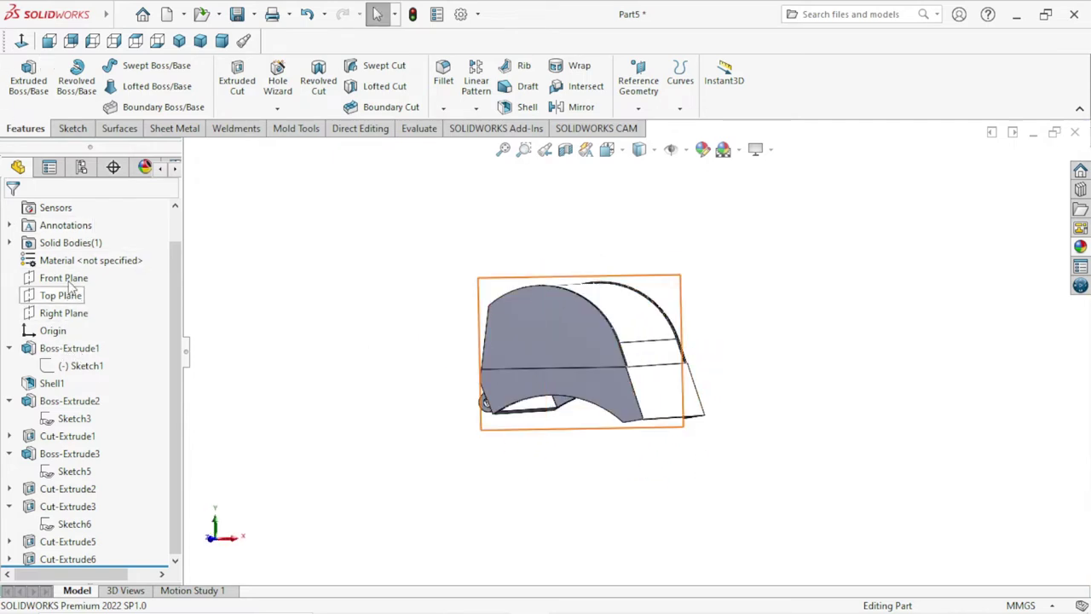
click(64, 278)
Start a new sketch, Sketch8, on the Front Plane.
click(89, 247)
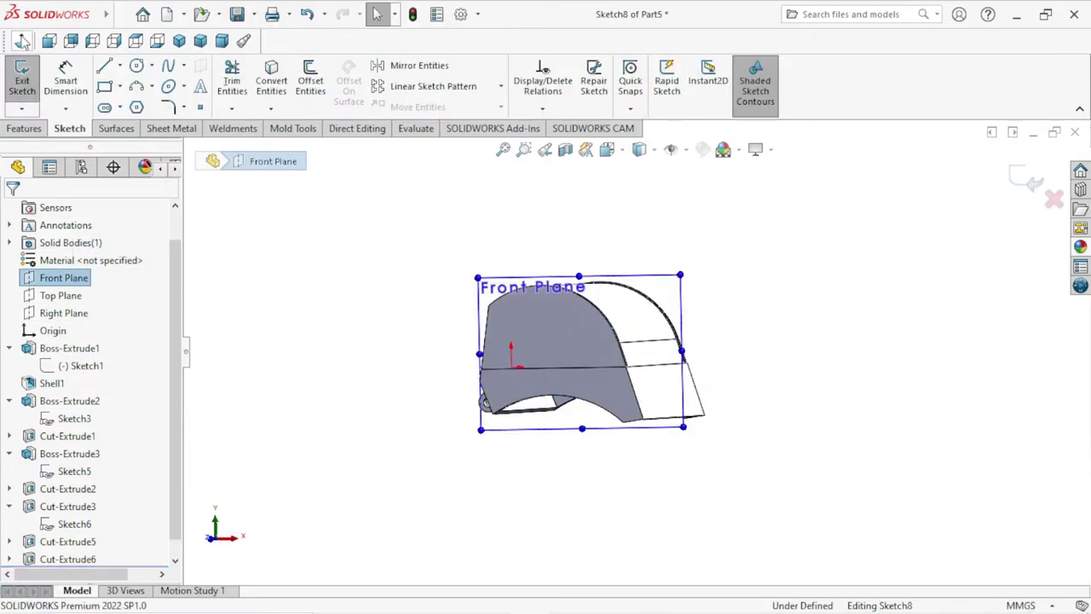
scroll(831, 467, up, 3)
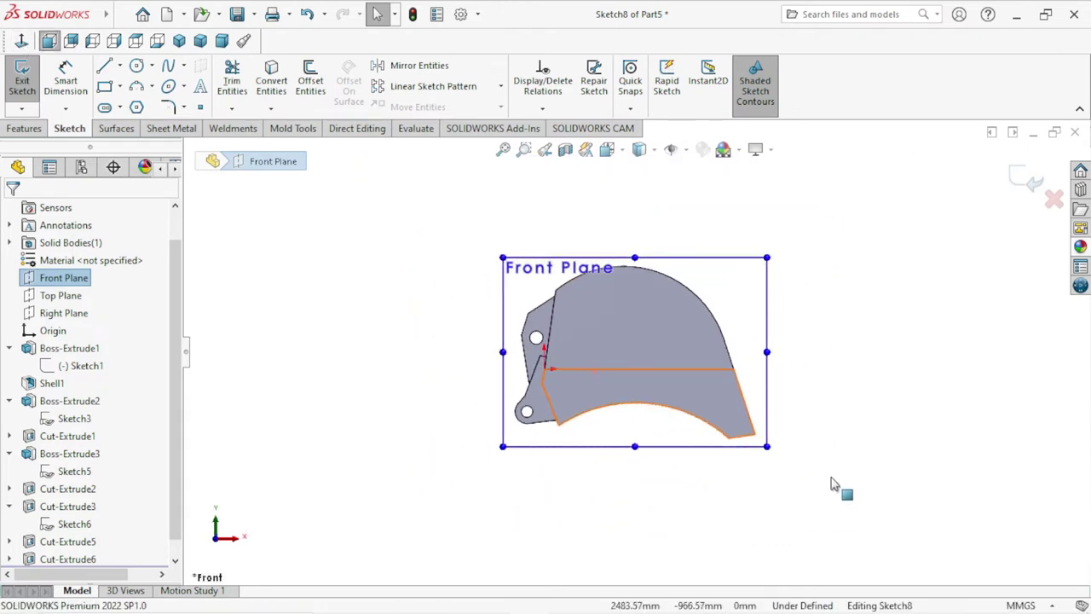
scroll(786, 453, up, 2)
scroll(759, 401, down, 5)
scroll(648, 375, down, 3)
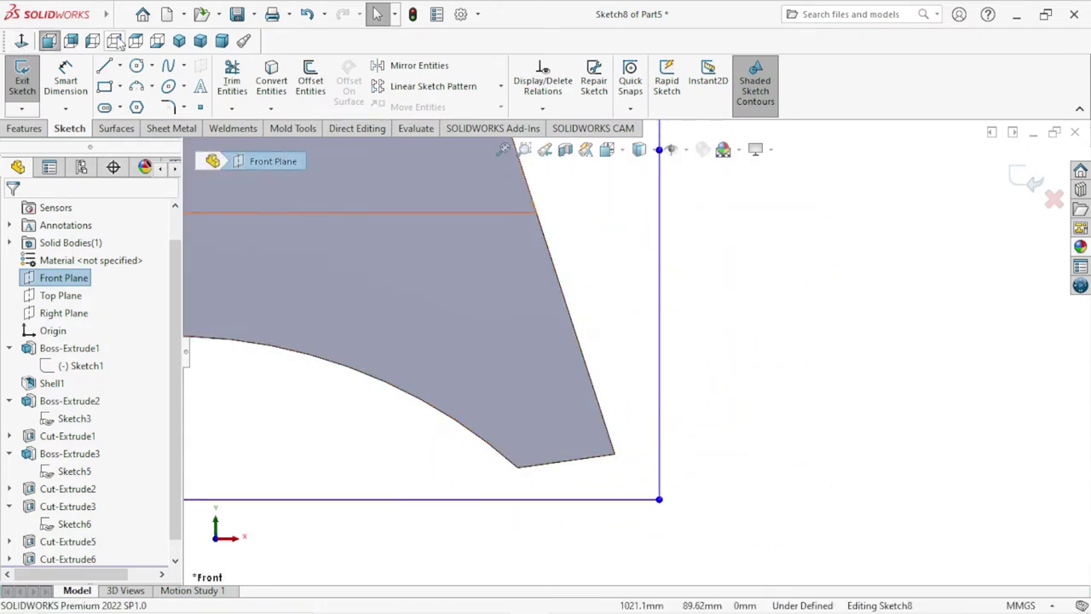
Draw a construction centreline from the slanted lip edge down past the bucket's tip.
click(122, 70)
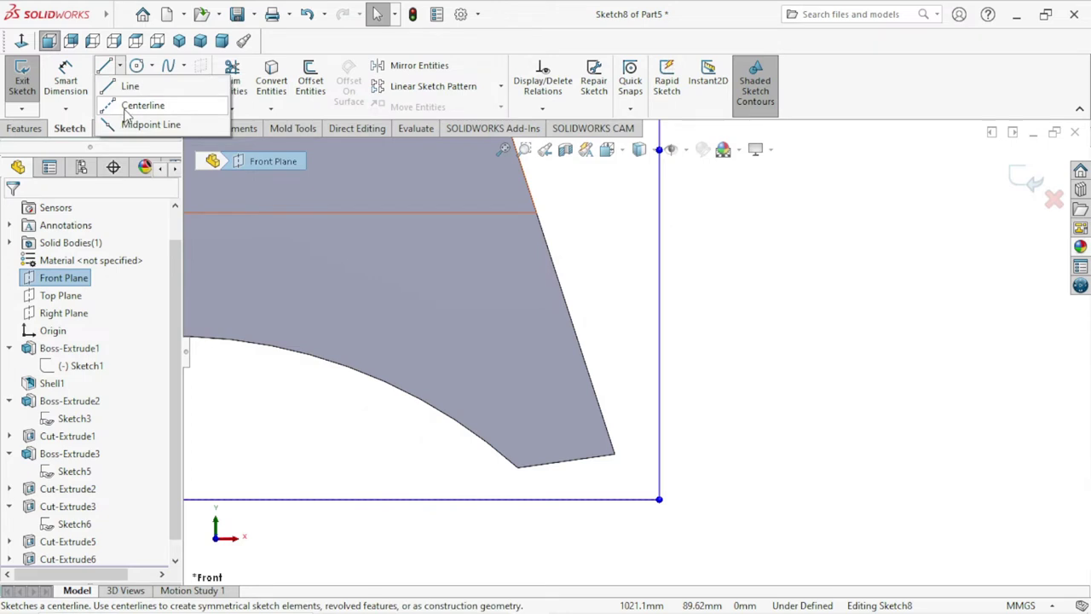
click(128, 106)
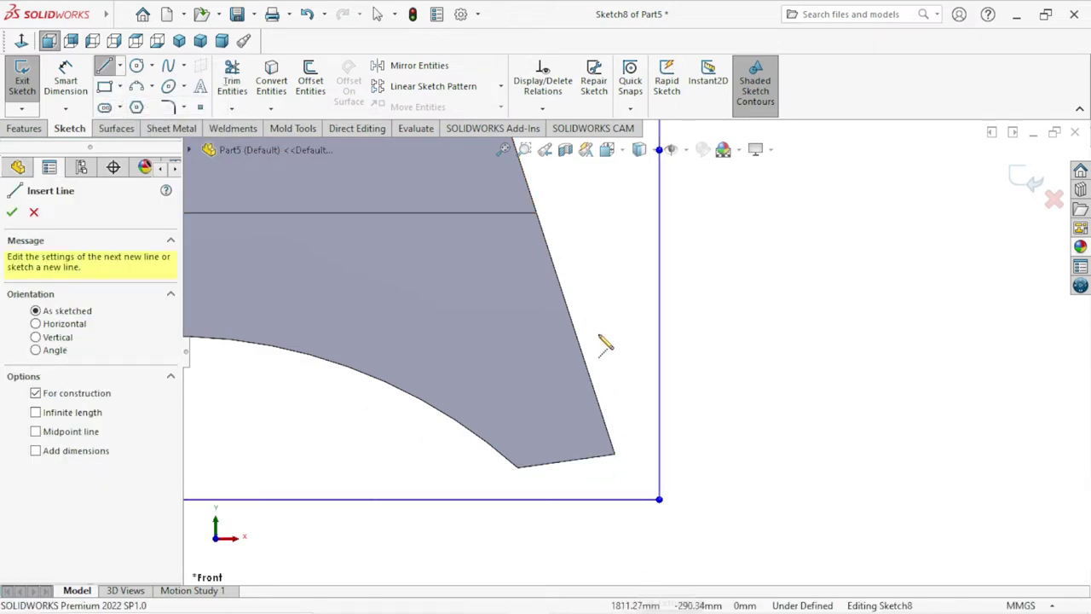
click(576, 334)
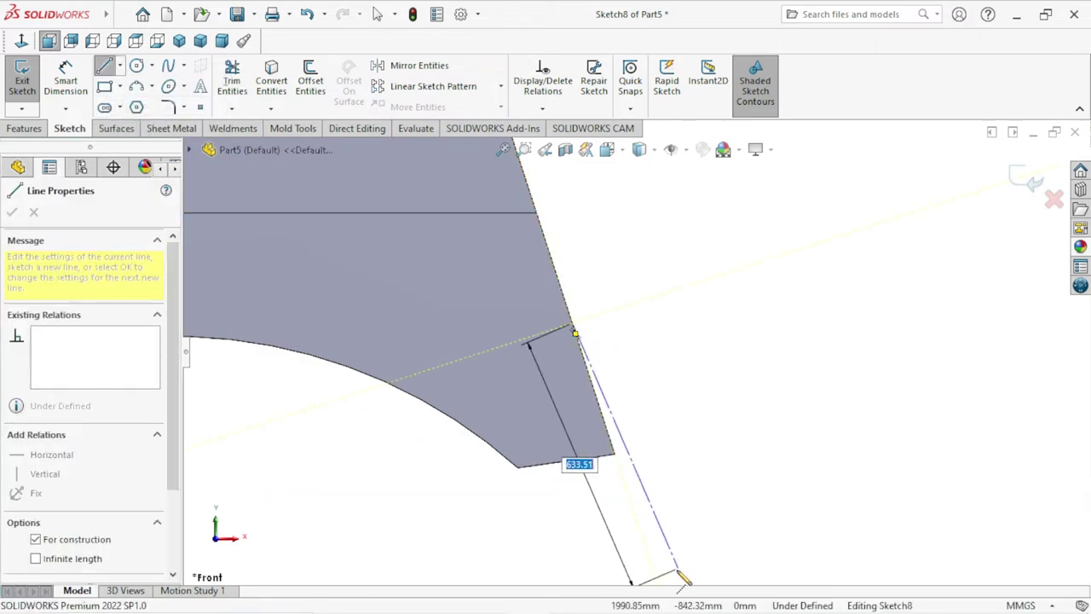
scroll(661, 560, up, 1)
scroll(661, 560, up, 2)
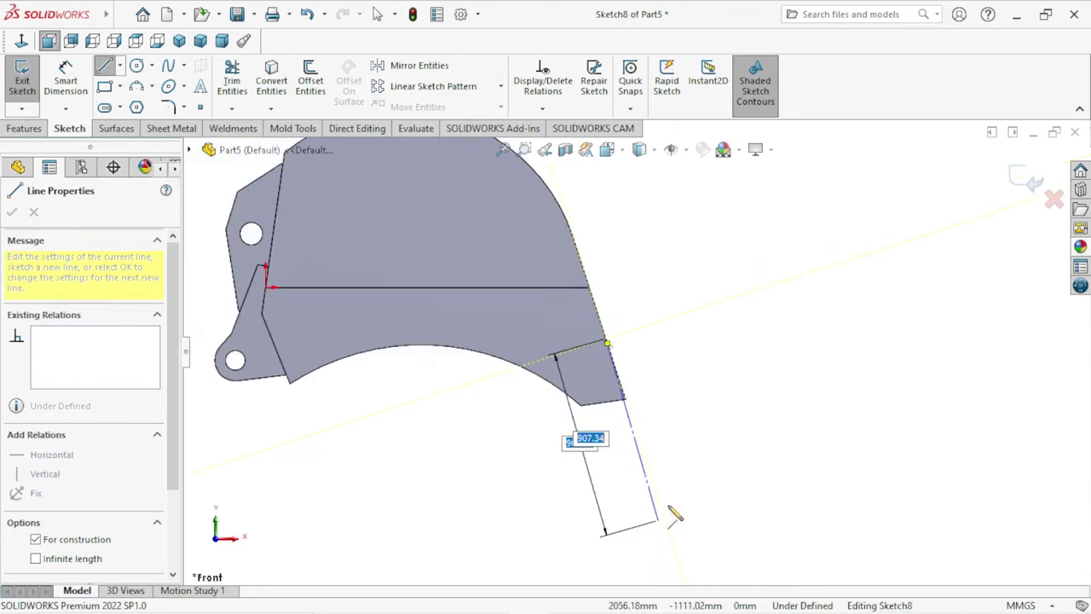
scroll(626, 426, down, 4)
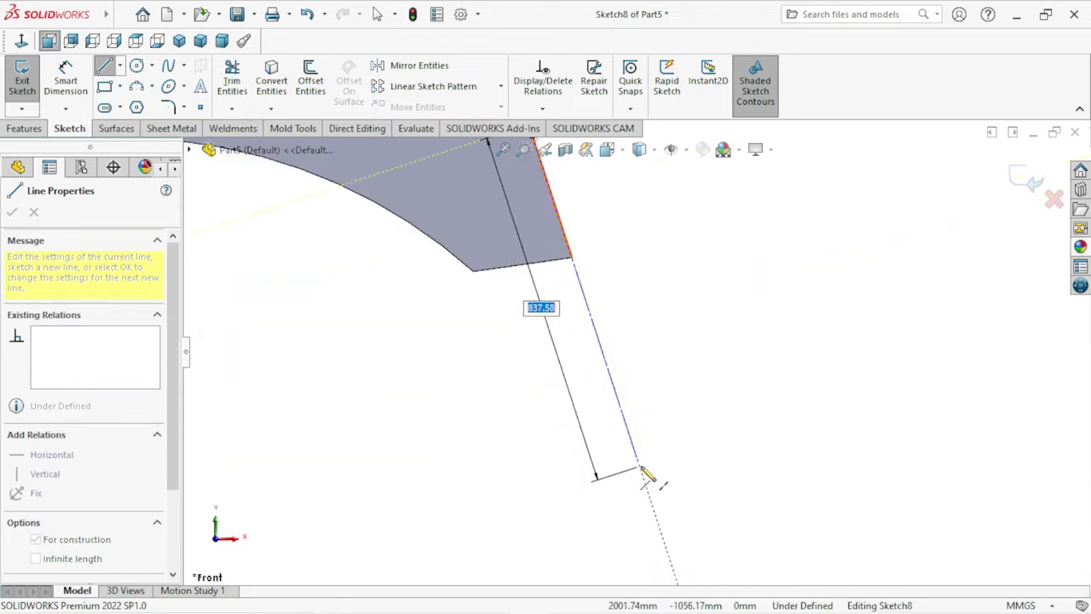
click(641, 468)
scroll(645, 470, up, 2)
scroll(638, 250, down, 3)
scroll(659, 354, down, 2)
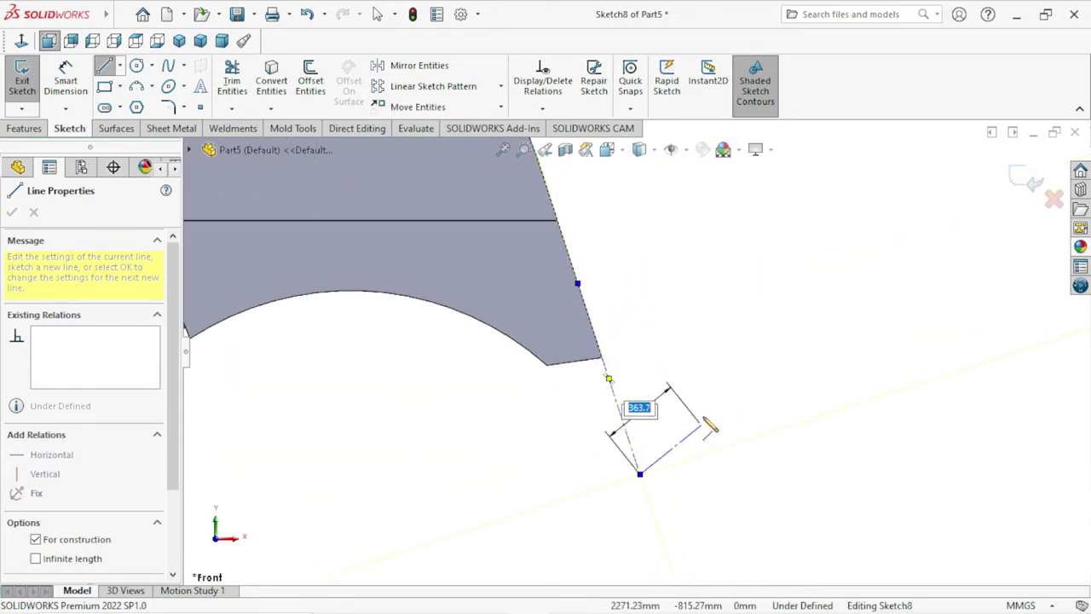
right_click(742, 439)
click(735, 418)
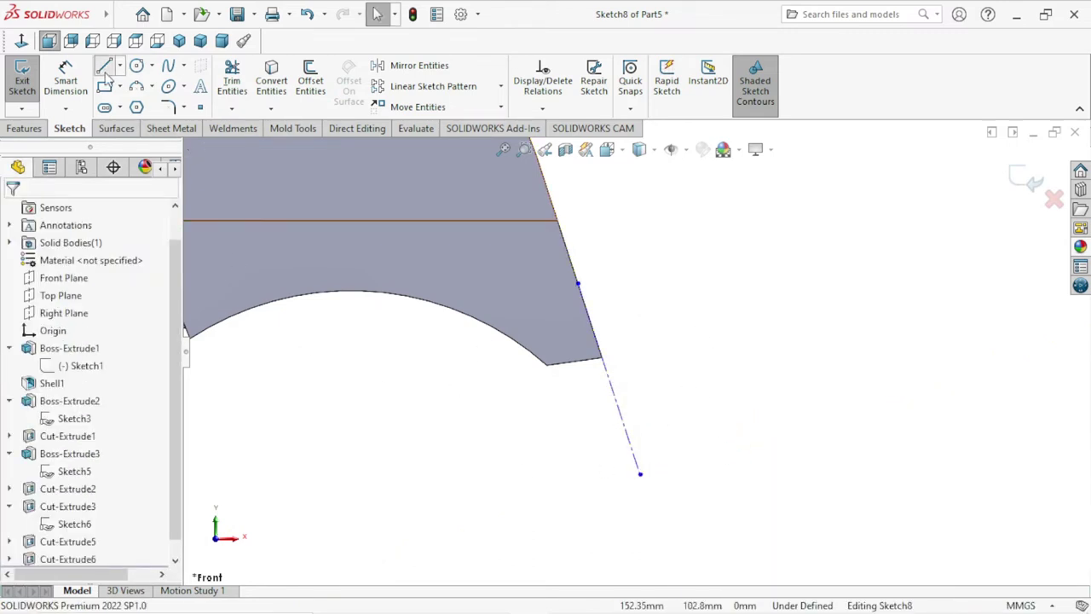
Draw the tooth's right side from the lip edge down to a tip at the centreline's end.
key(l)
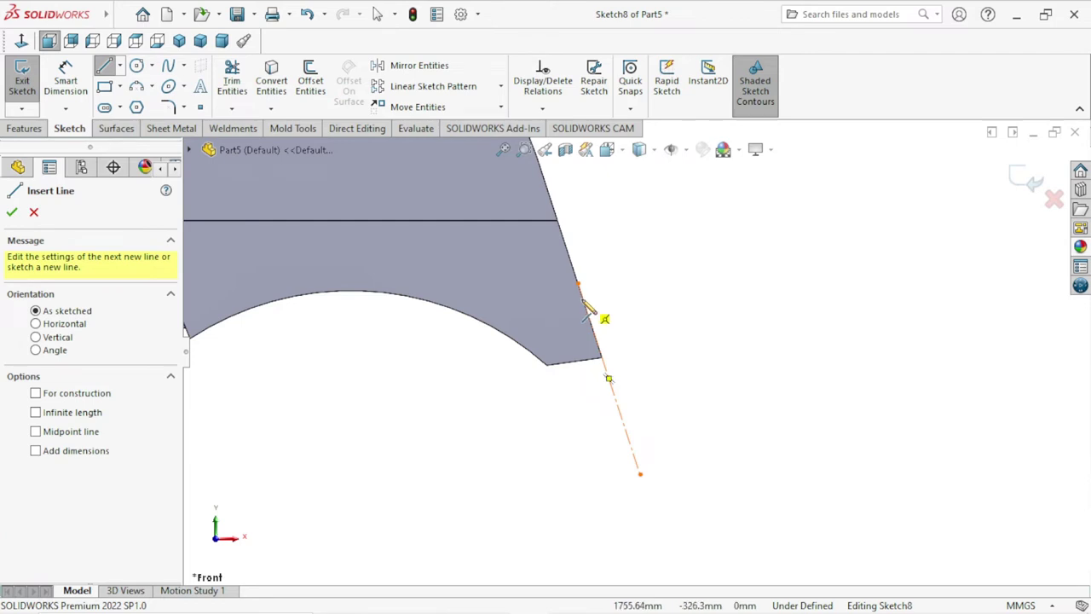
click(585, 300)
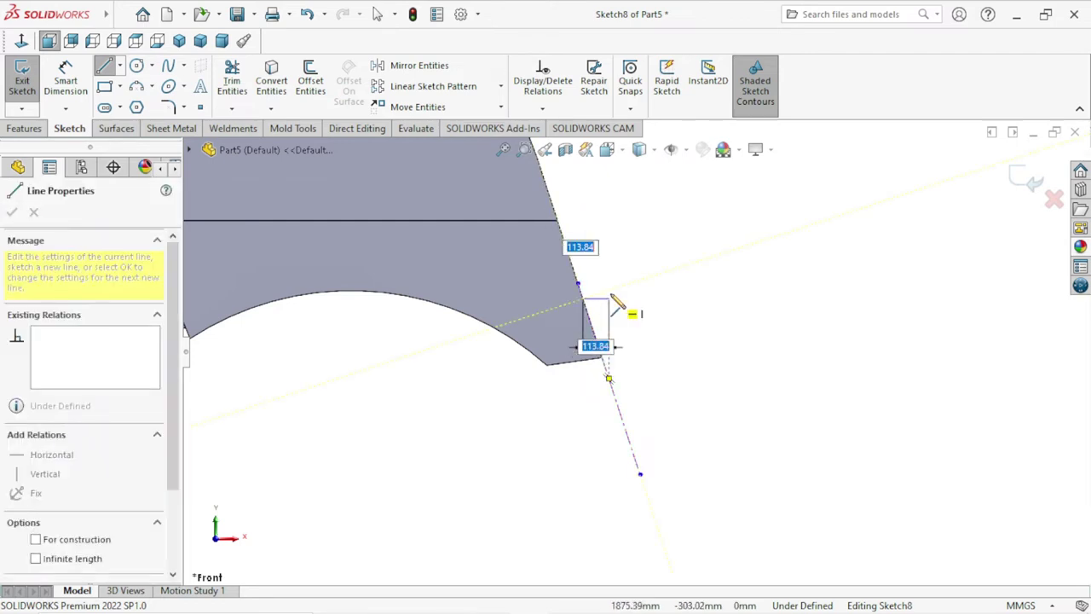
click(609, 291)
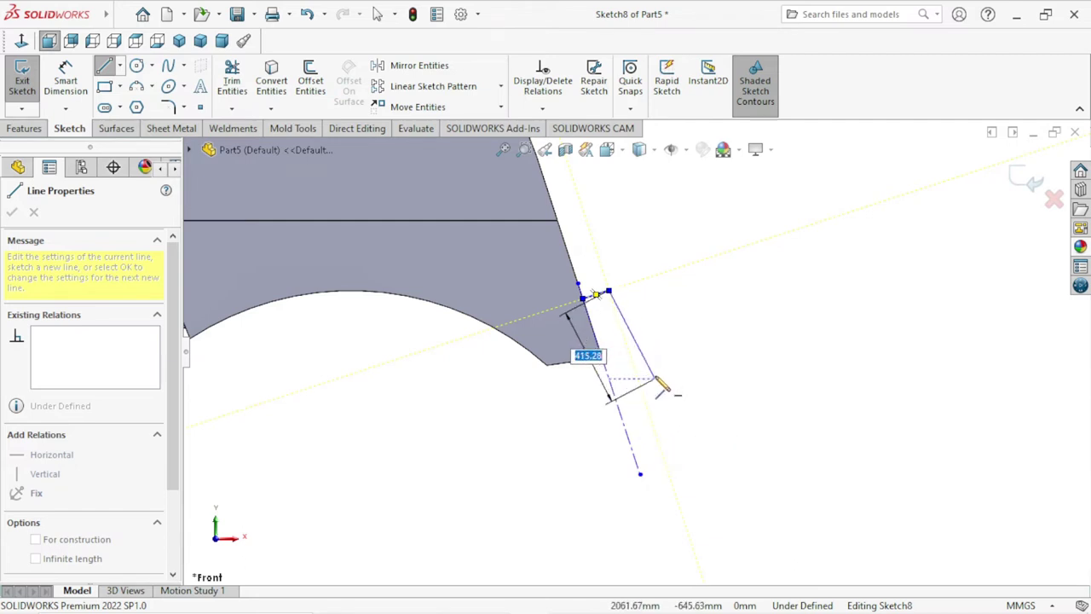
click(655, 380)
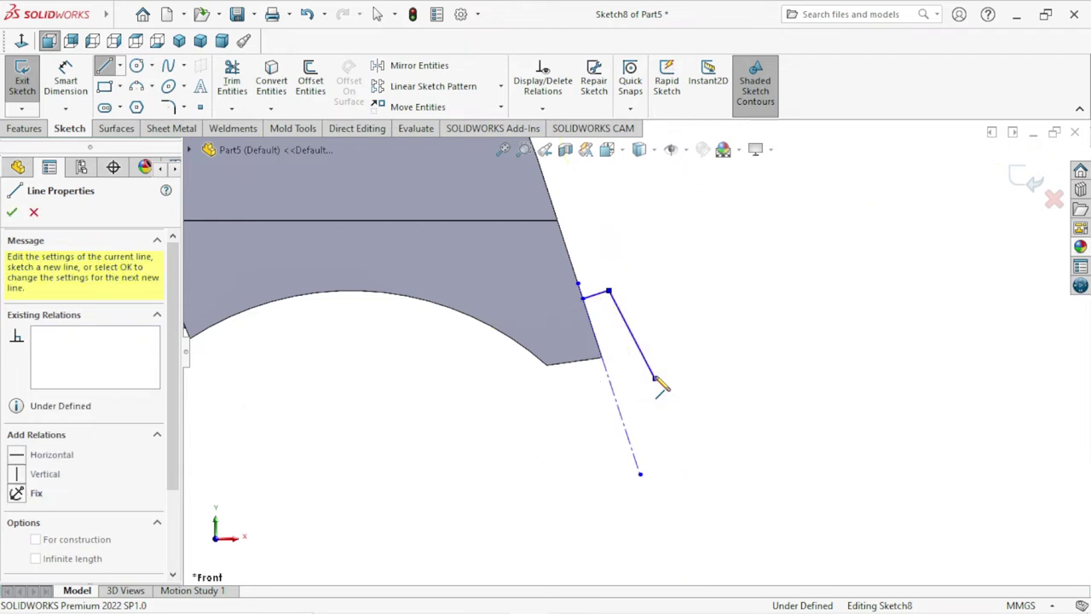
click(640, 474)
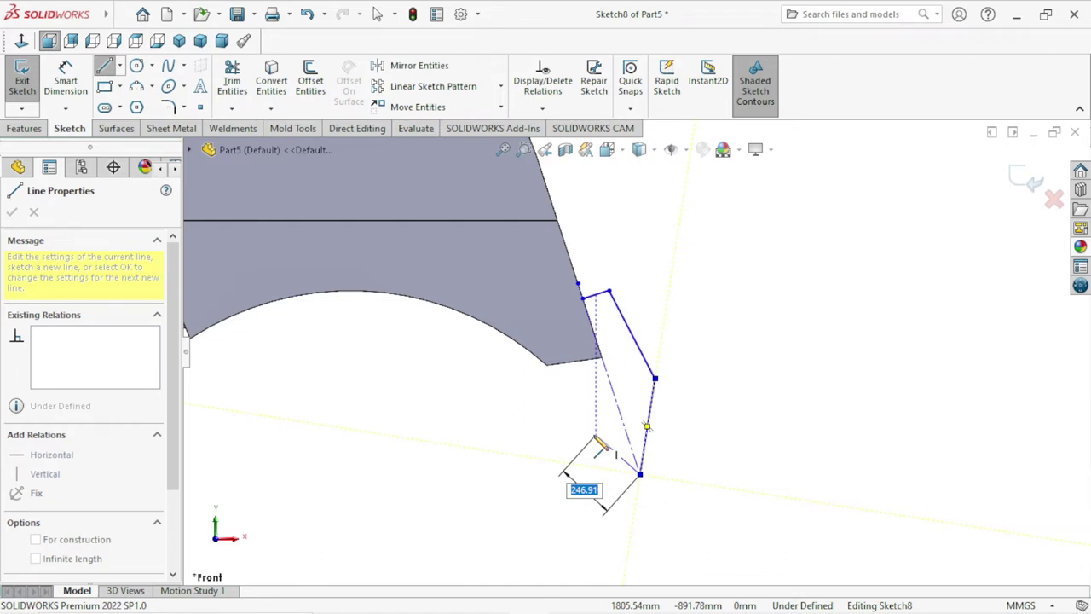
key(Escape)
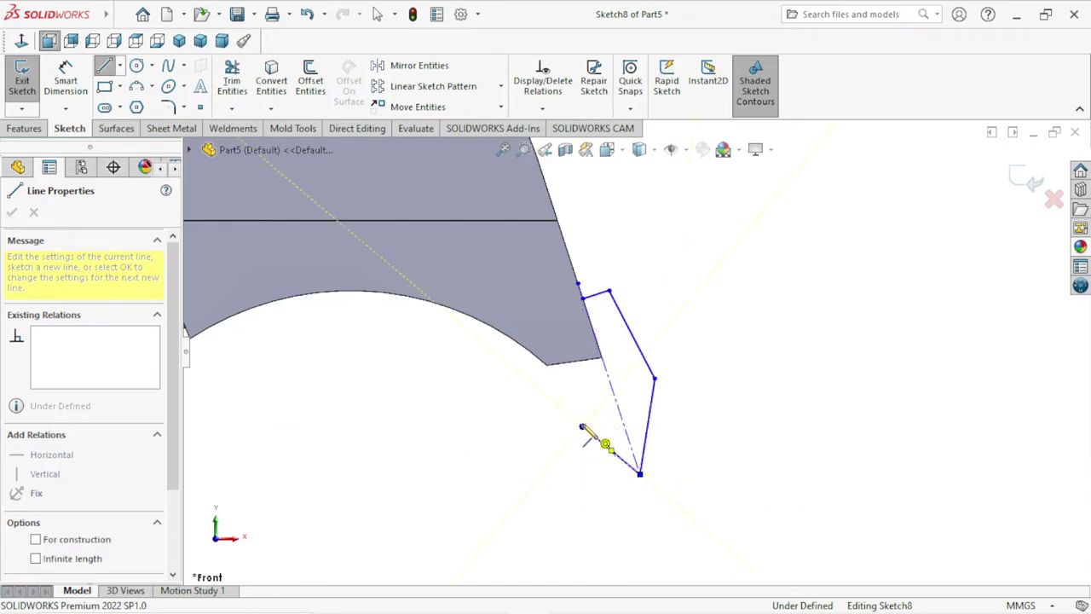
Draw the tooth's left side back up to the lip edge, closing the five-sided outline.
click(582, 426)
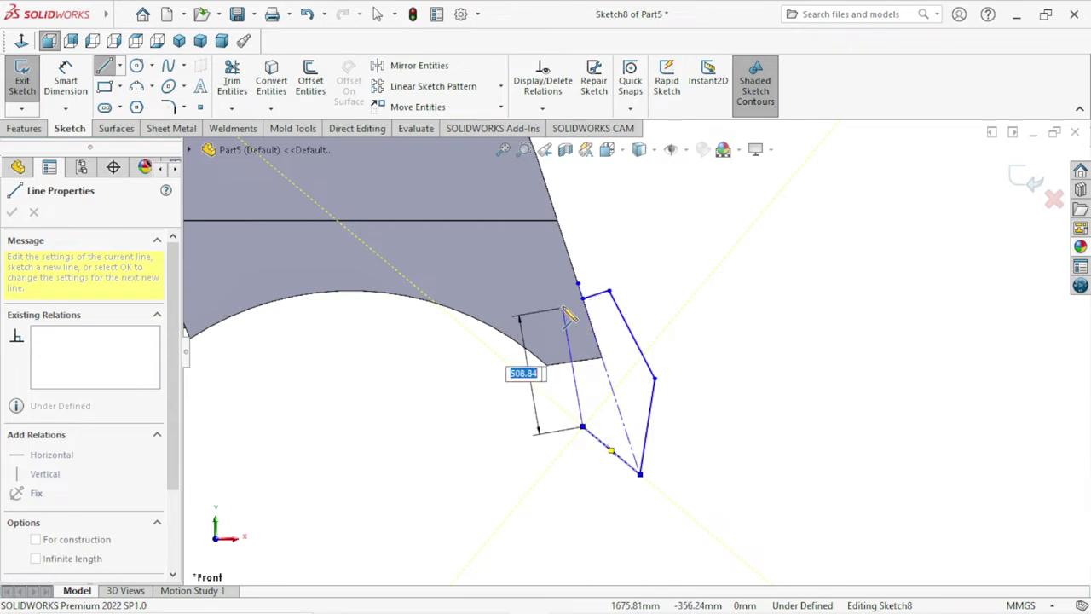
click(563, 304)
click(583, 299)
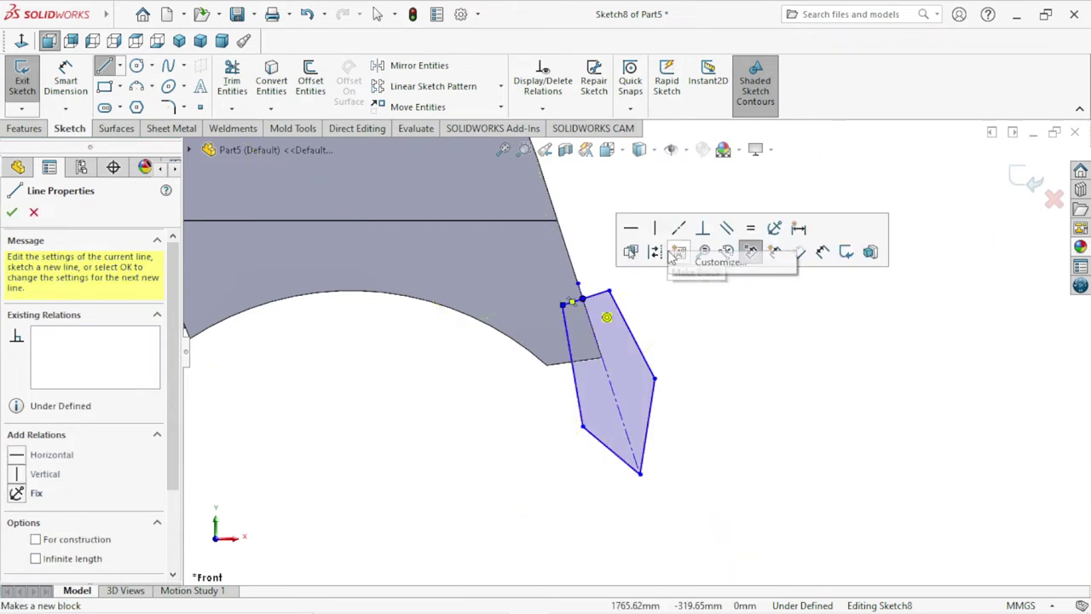
right_click(713, 359)
click(740, 359)
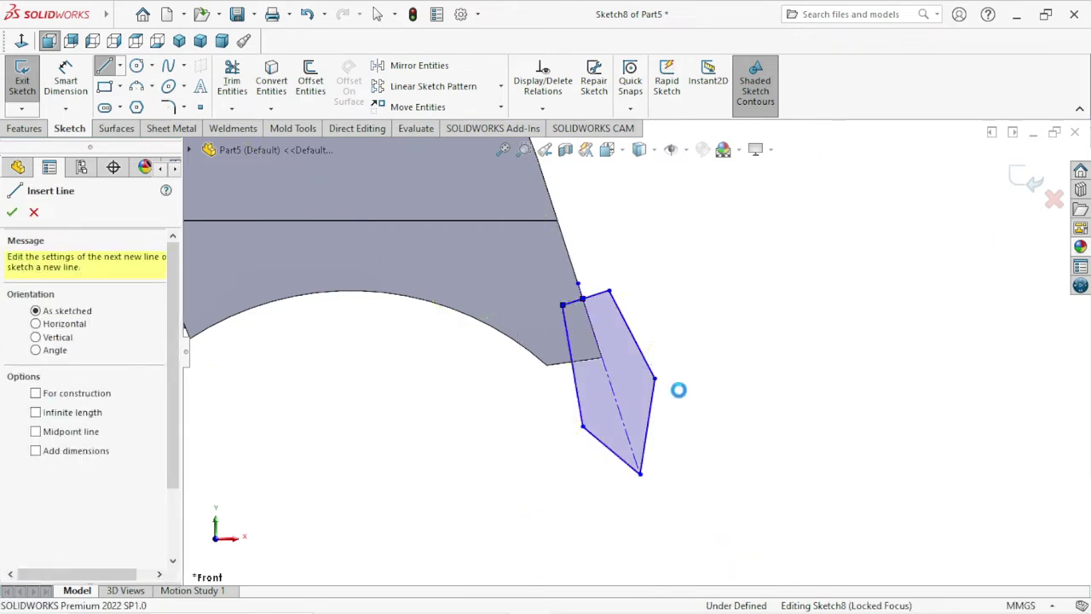
scroll(628, 370, up, 3)
scroll(613, 371, down, 2)
scroll(603, 370, down, 1)
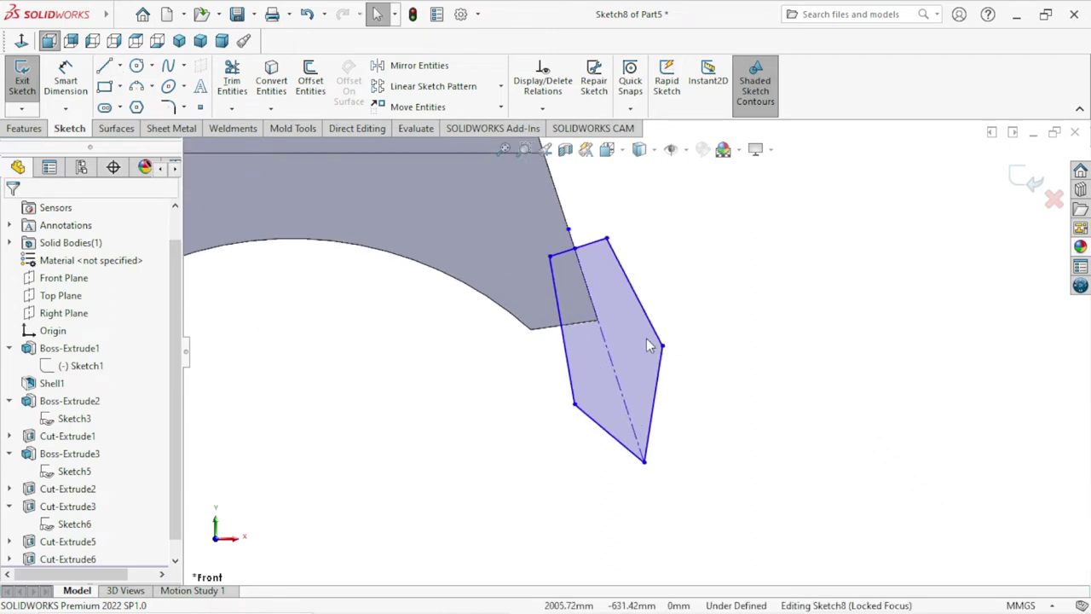
Make the tooth's short top edge parallel to the neighbouring Line8.
scroll(636, 331, up, 1)
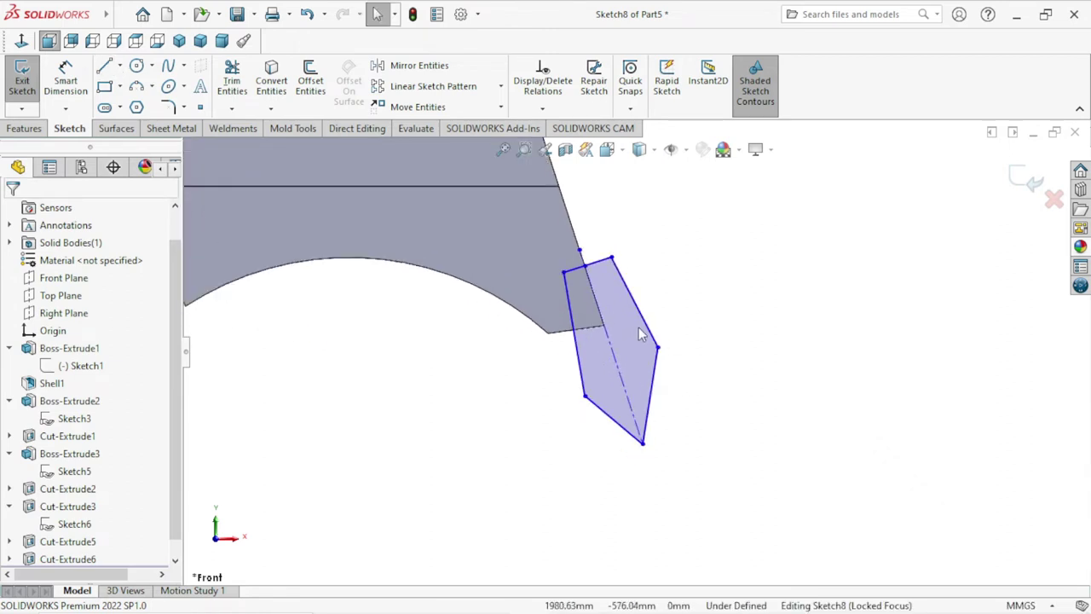
scroll(623, 277, down, 3)
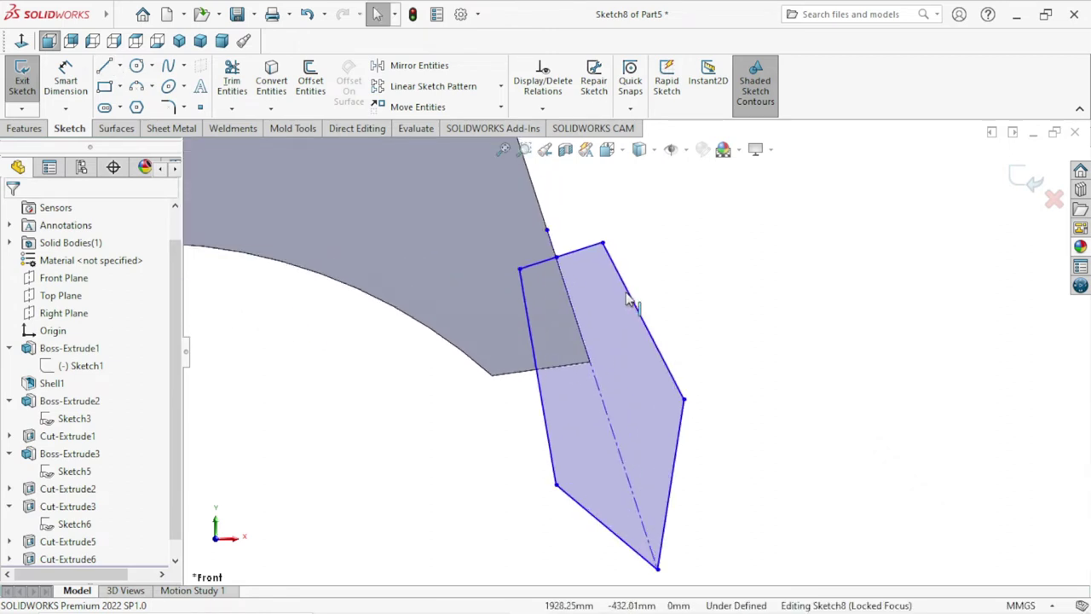
click(564, 254)
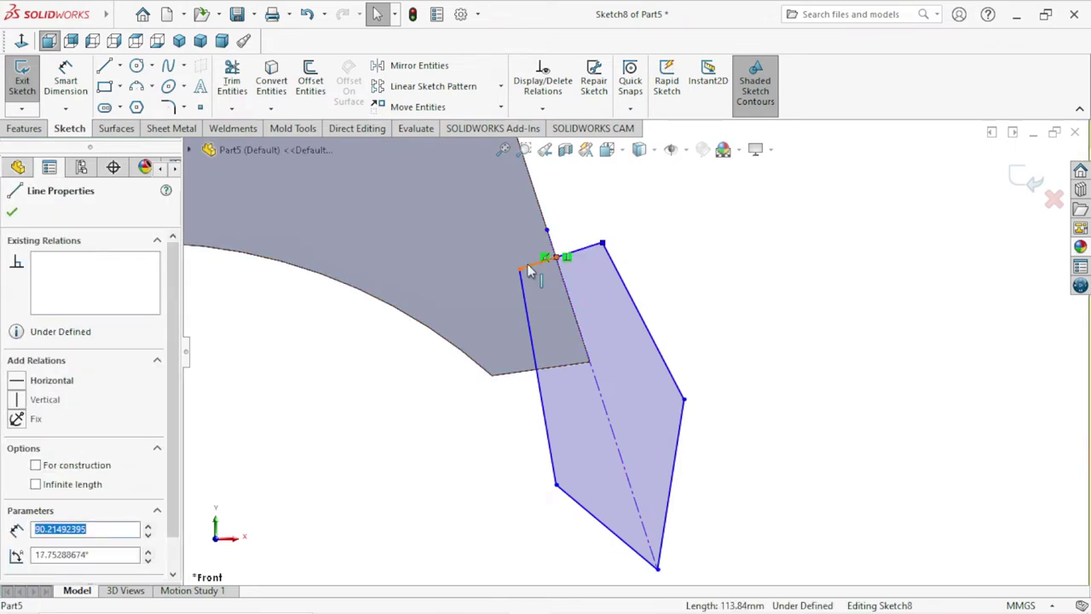
ctrl+click(523, 277)
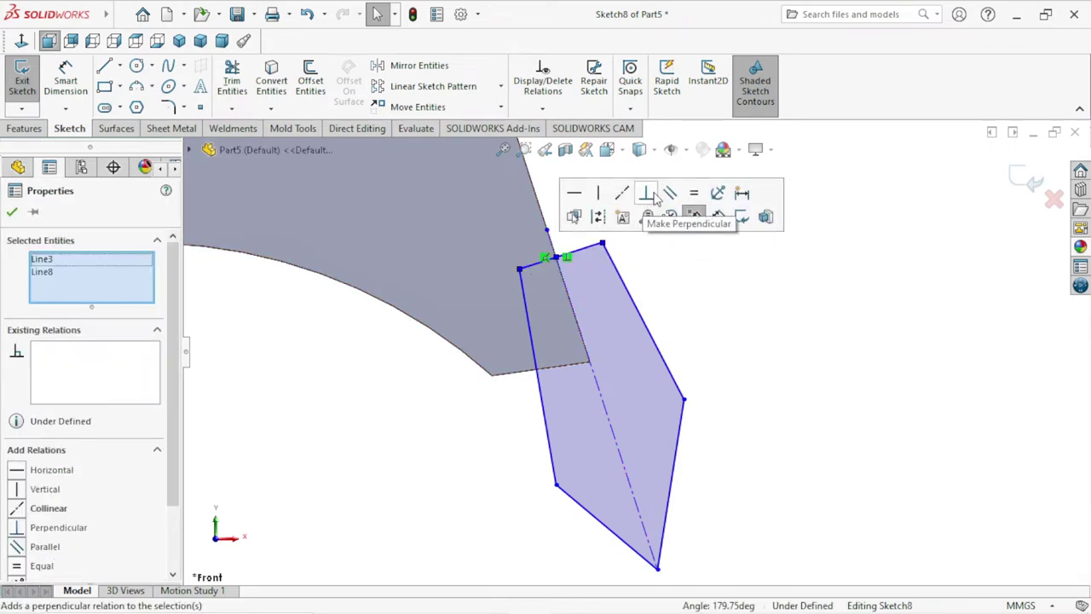
click(671, 195)
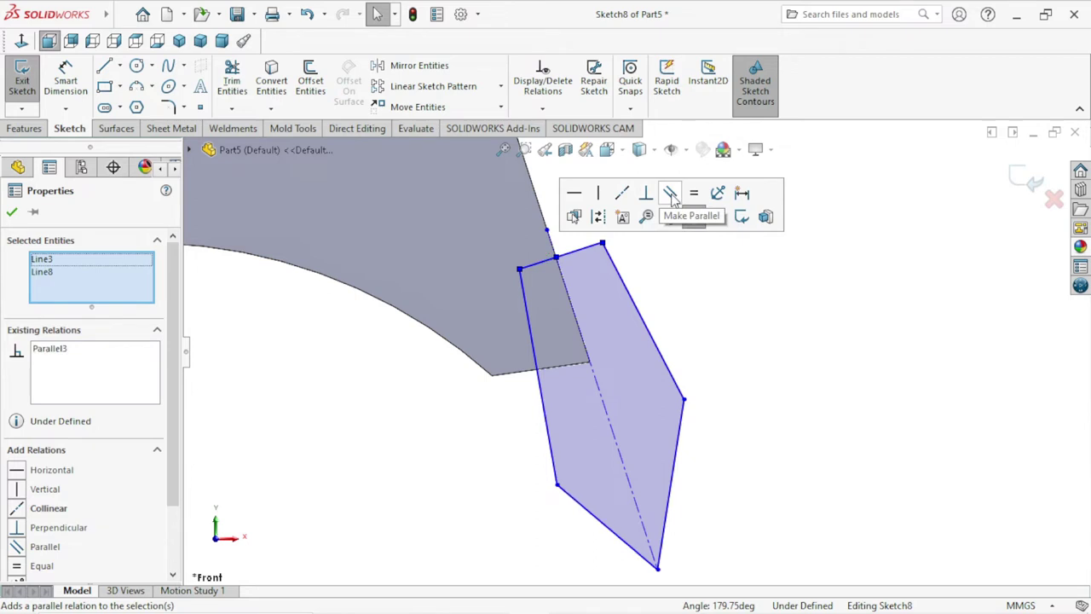
click(12, 212)
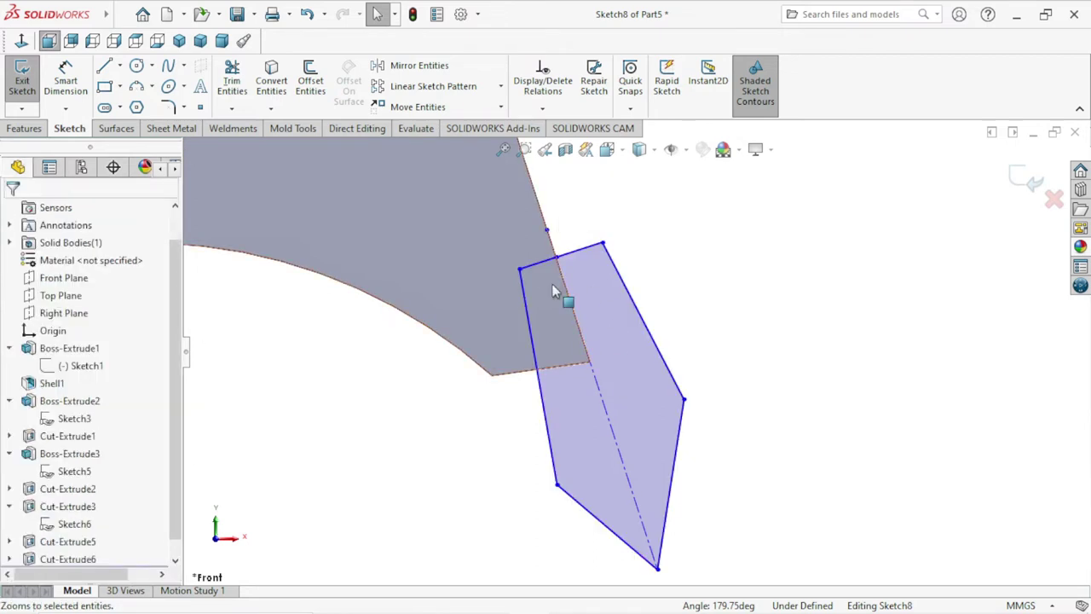
Begin a length dimension from the tooth's top edge to its bottom tip.
scroll(616, 320, down, 2)
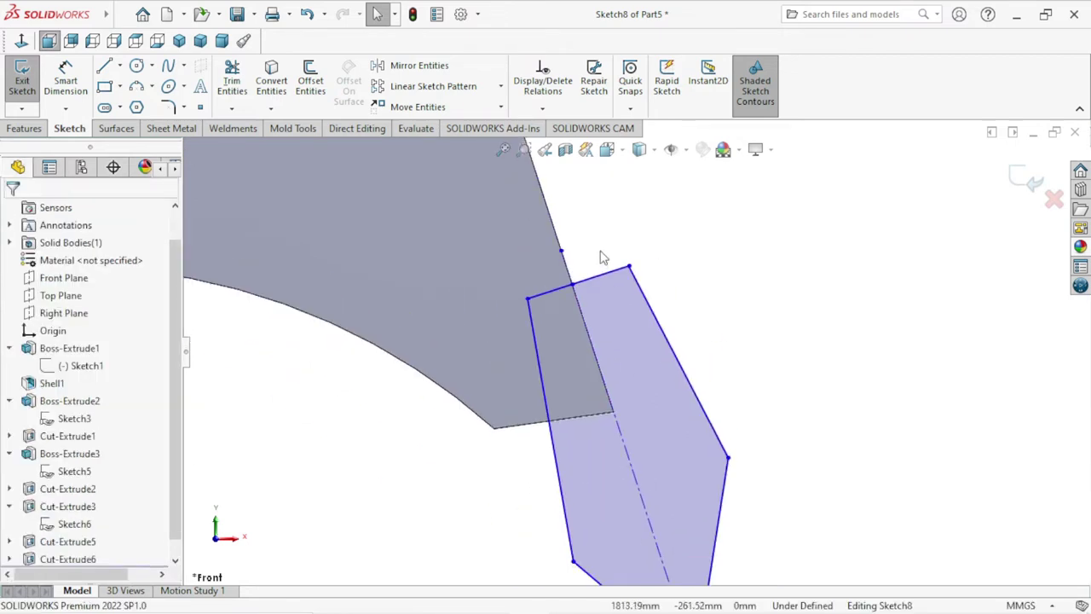
scroll(634, 349, up, 2)
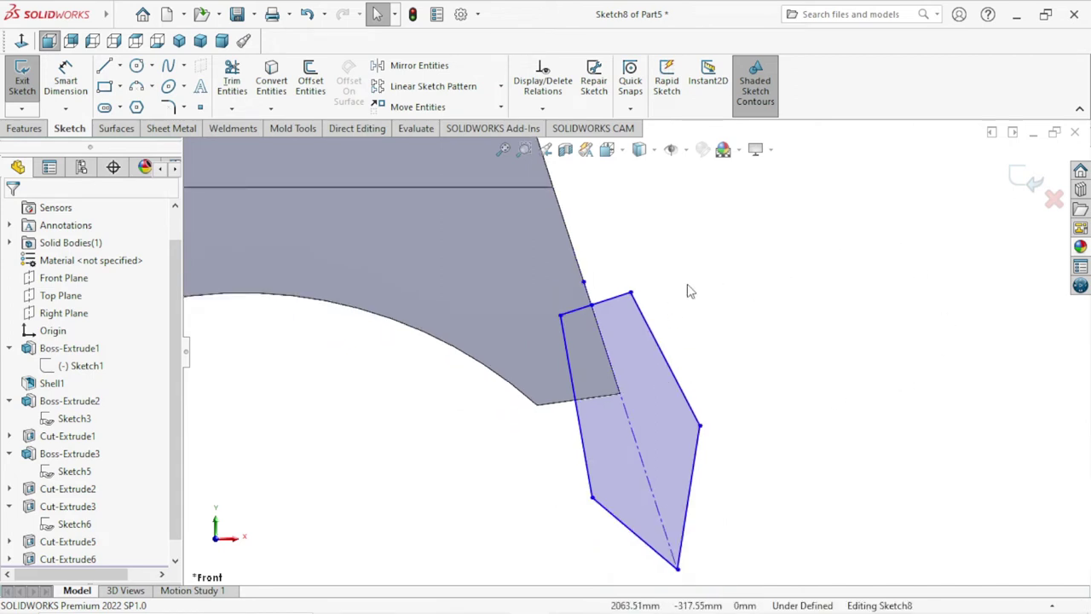
click(610, 307)
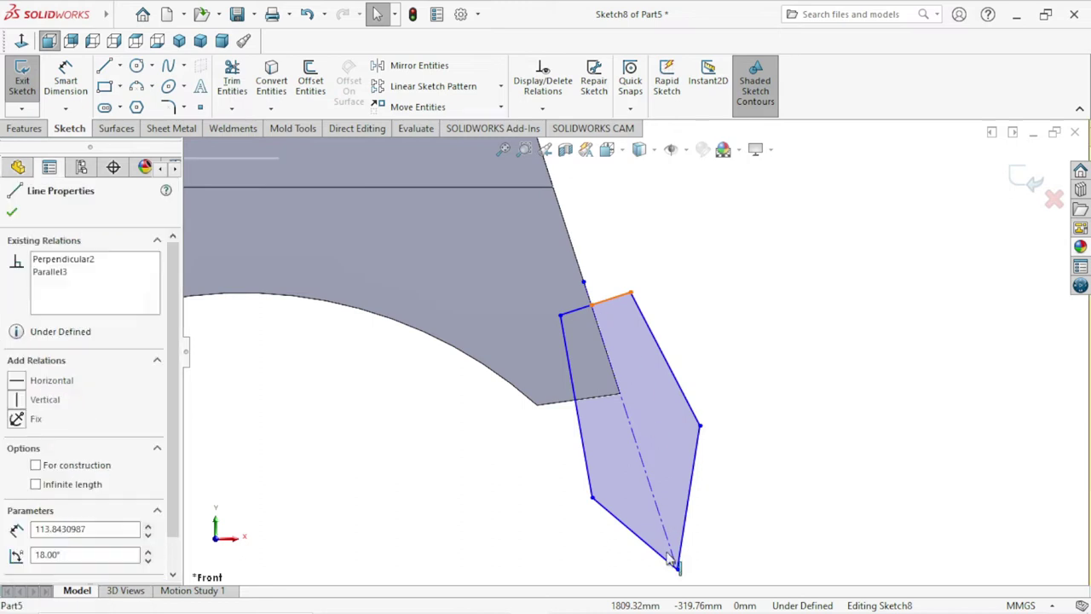
click(65, 81)
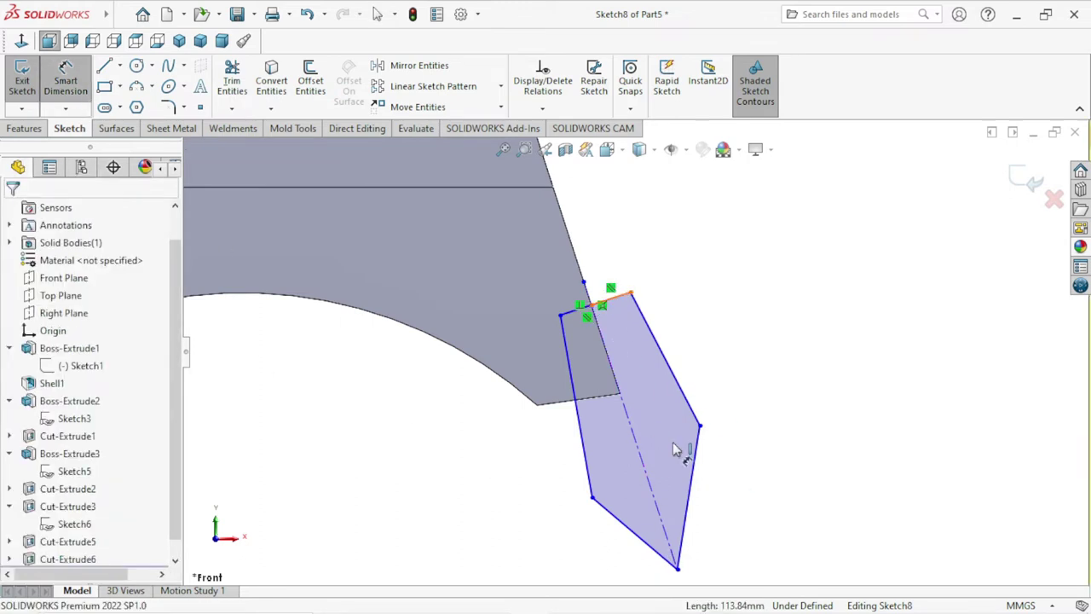
click(659, 511)
click(678, 570)
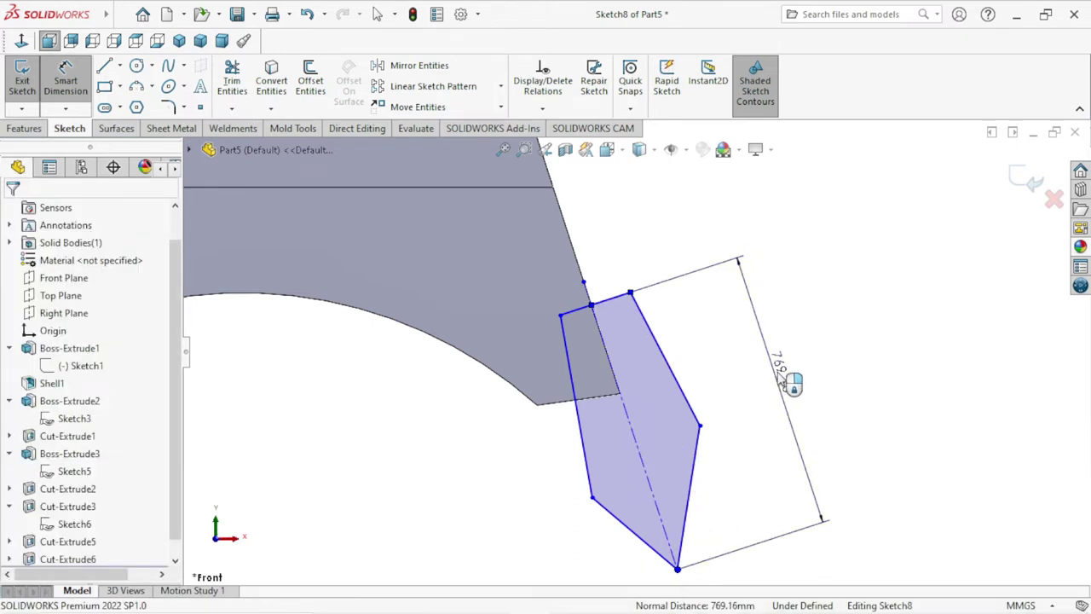
Place the tooth length dimension and set it to 610 mm.
click(793, 383)
text(610)
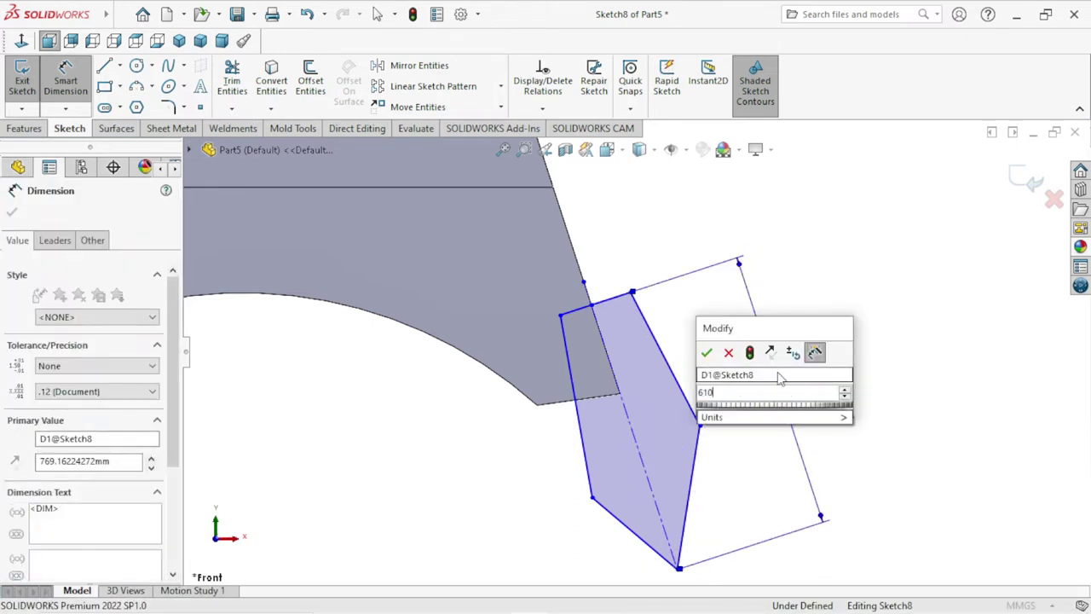
key(Return)
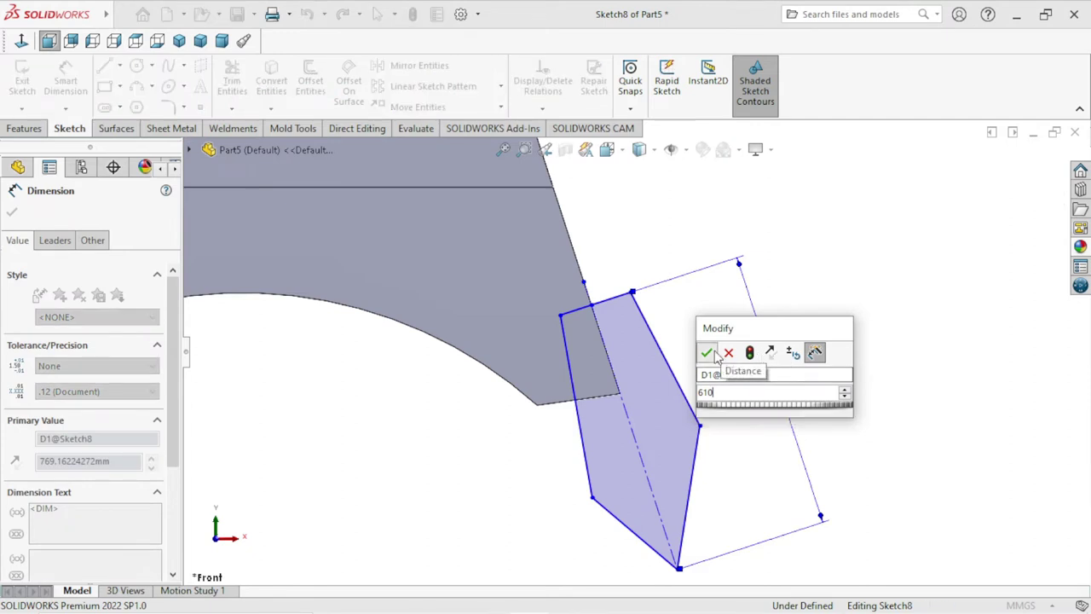
click(707, 353)
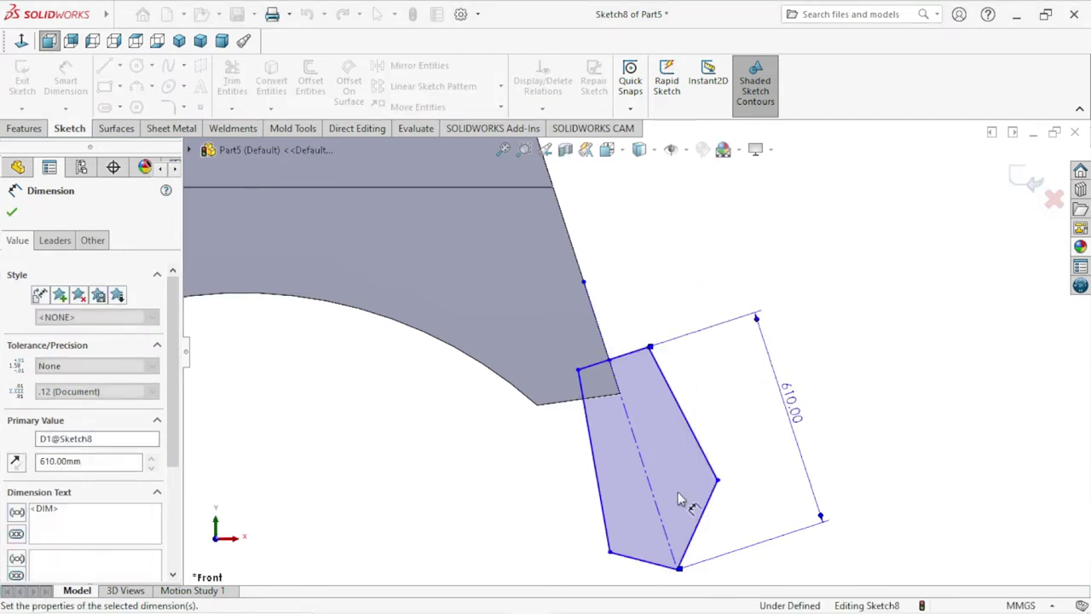
scroll(672, 504, up, 3)
scroll(648, 460, down, 2)
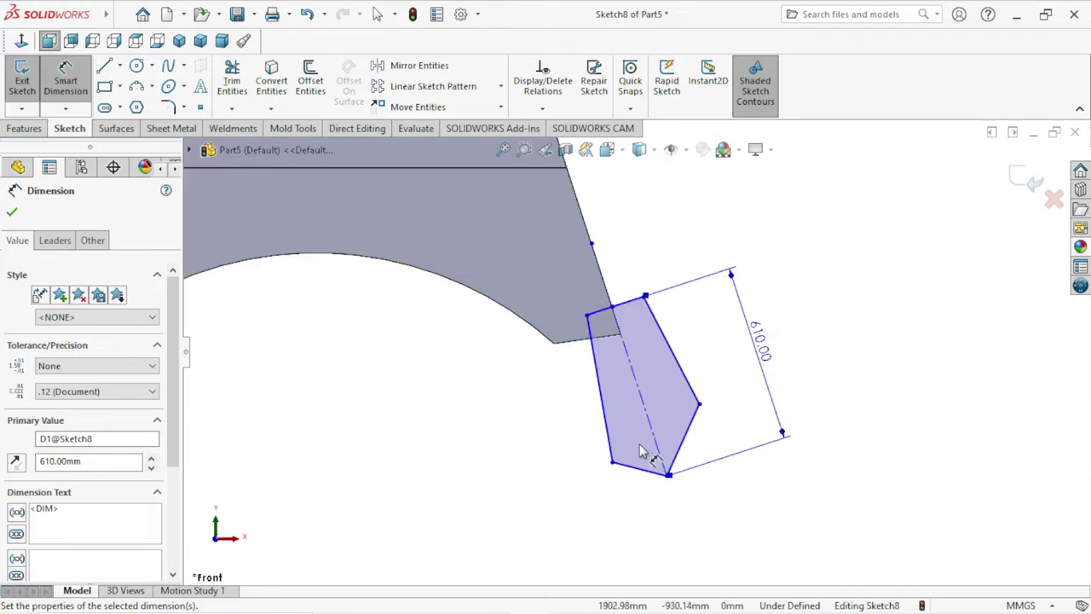
scroll(674, 427, down, 1)
scroll(679, 424, down, 1)
scroll(682, 428, up, 1)
scroll(682, 430, up, 1)
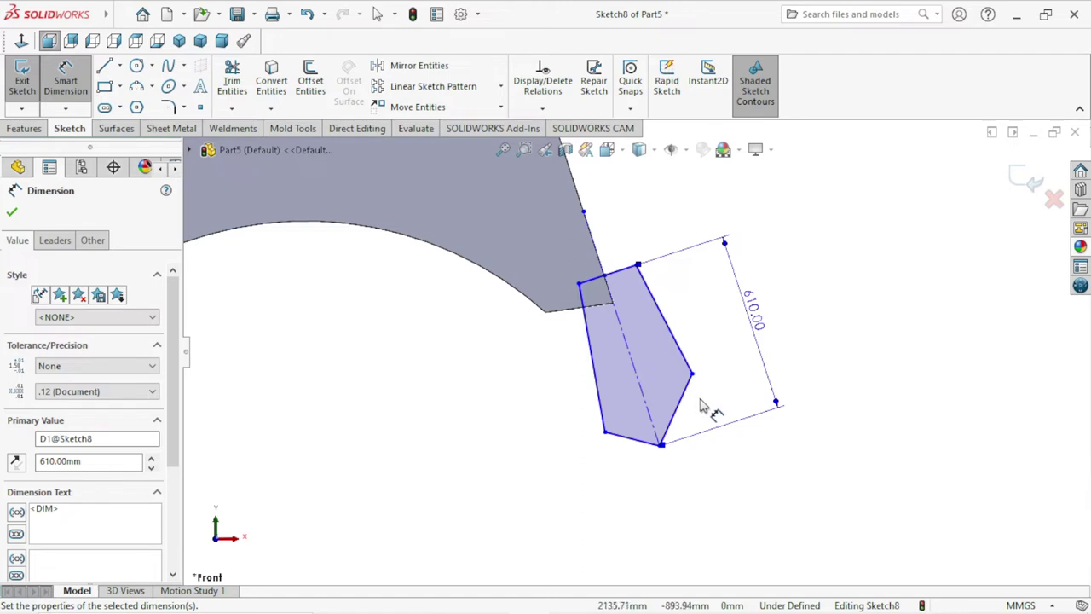
Add a 250 mm offset dimension from the centreline point.
click(605, 278)
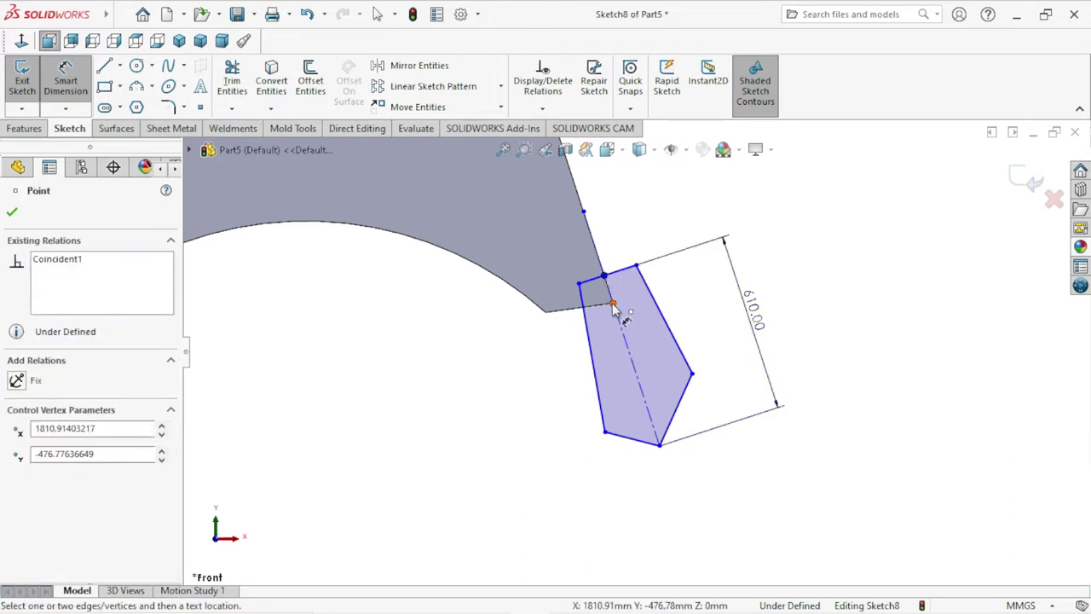
click(612, 305)
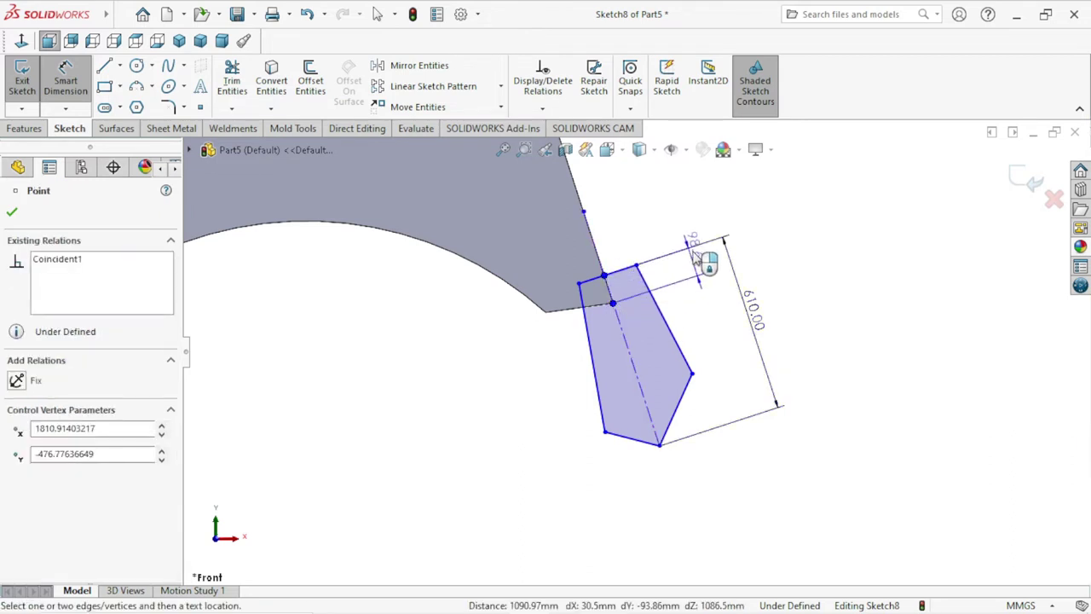
click(761, 229)
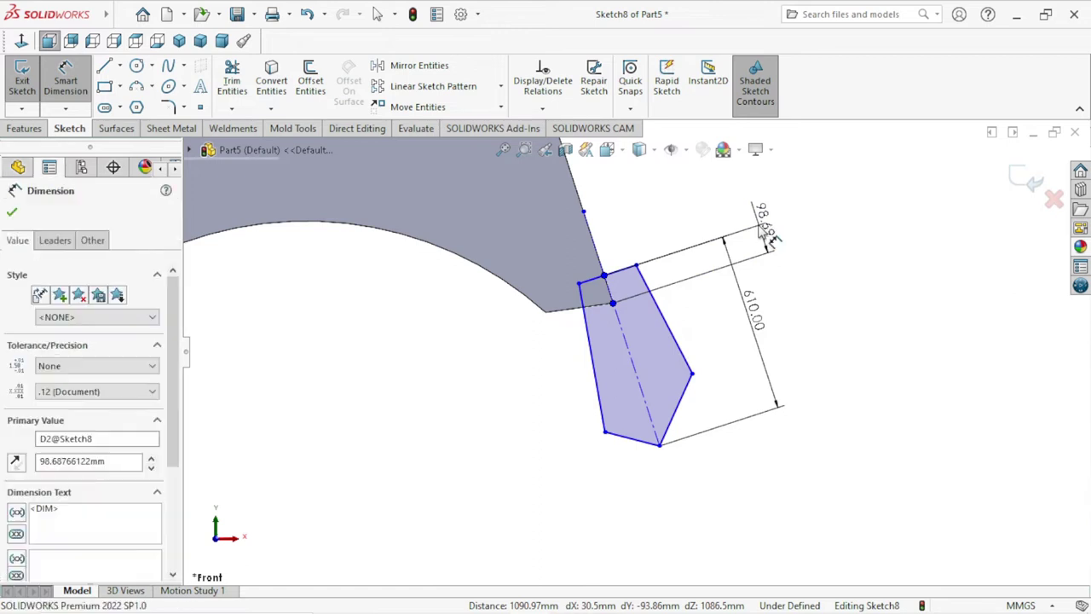
text(250)
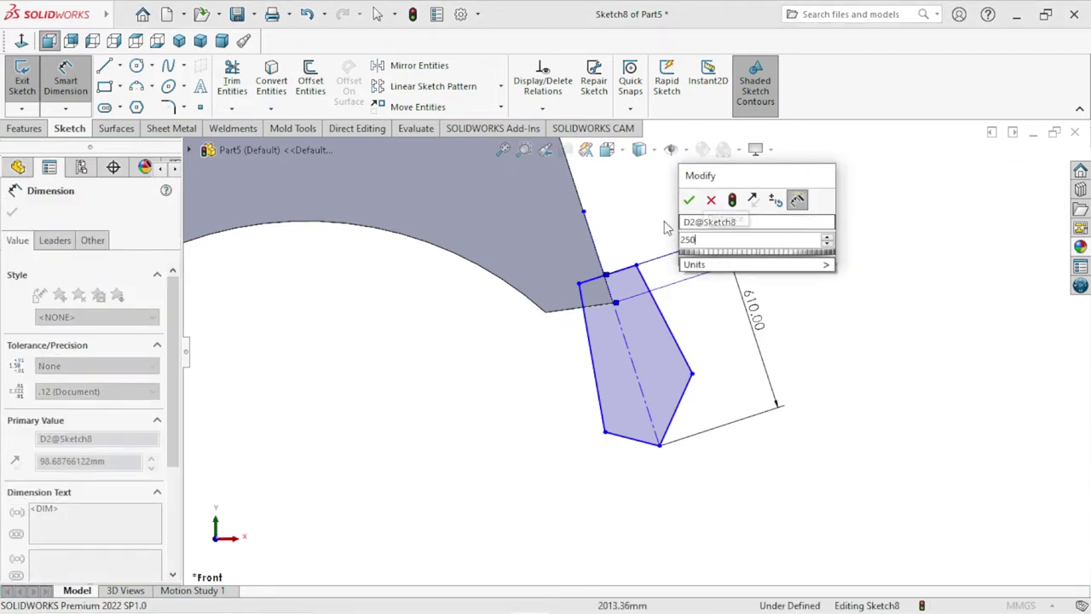
click(688, 202)
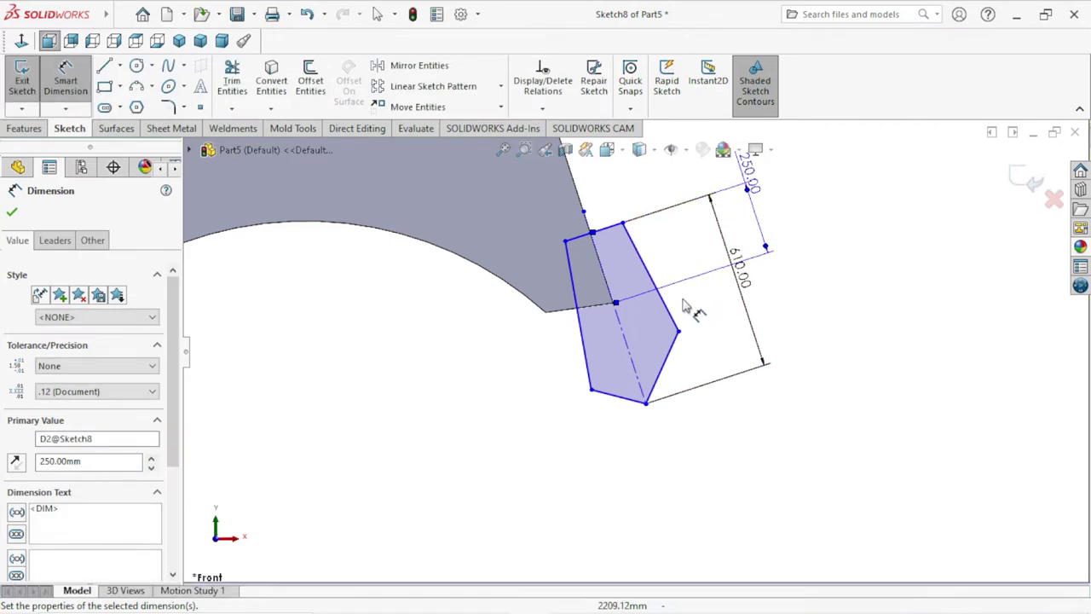
scroll(691, 307, up, 5)
scroll(648, 343, down, 2)
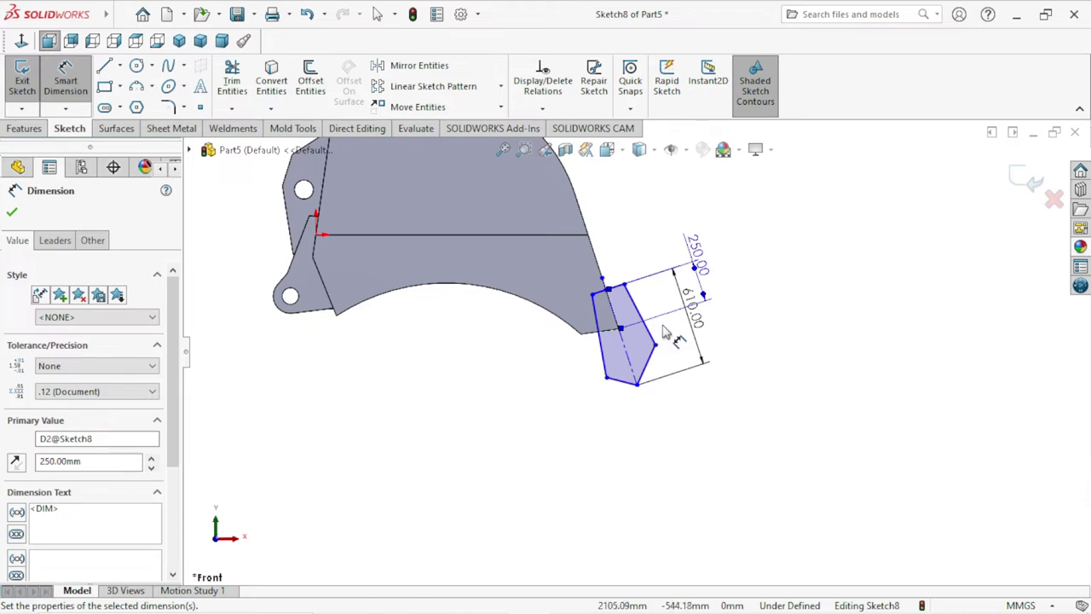
scroll(653, 356, down, 1)
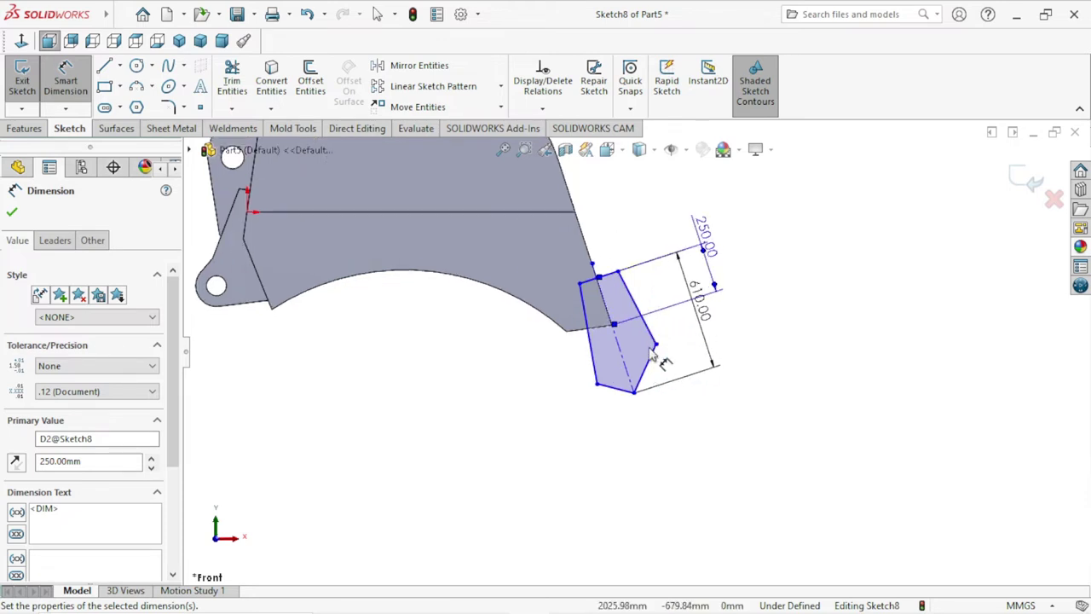
scroll(653, 356, down, 1)
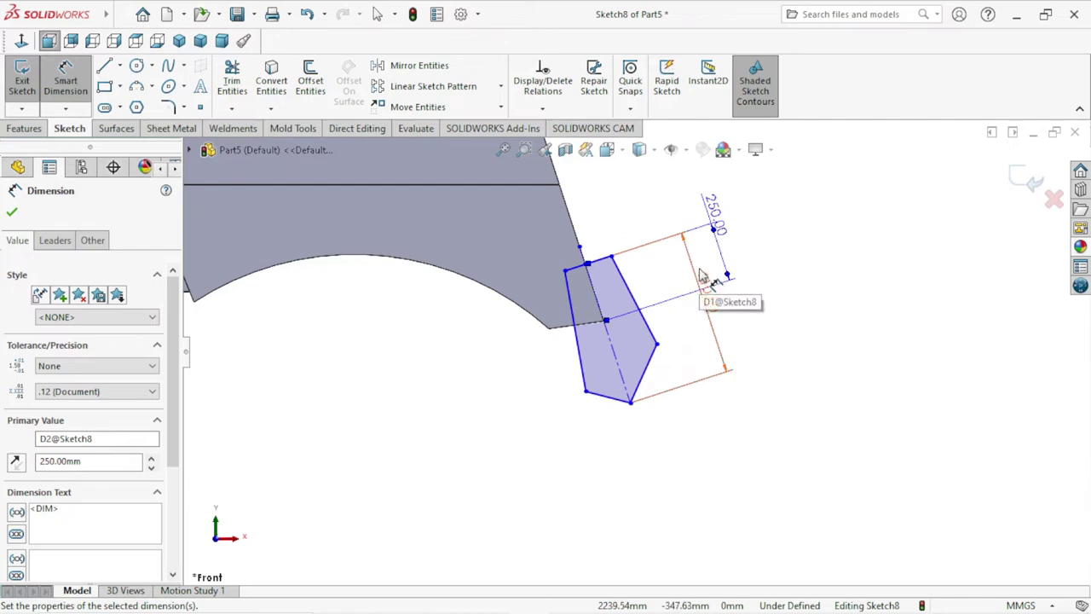
scroll(686, 294, down, 2)
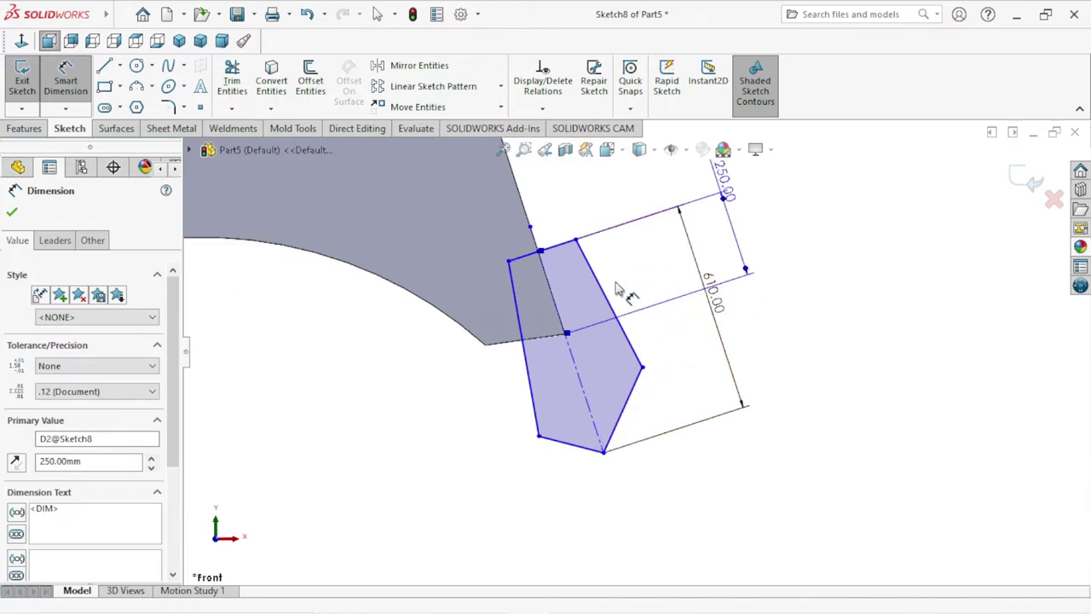
Dimension the top edge to the tooth's right corner at 380 mm.
click(570, 249)
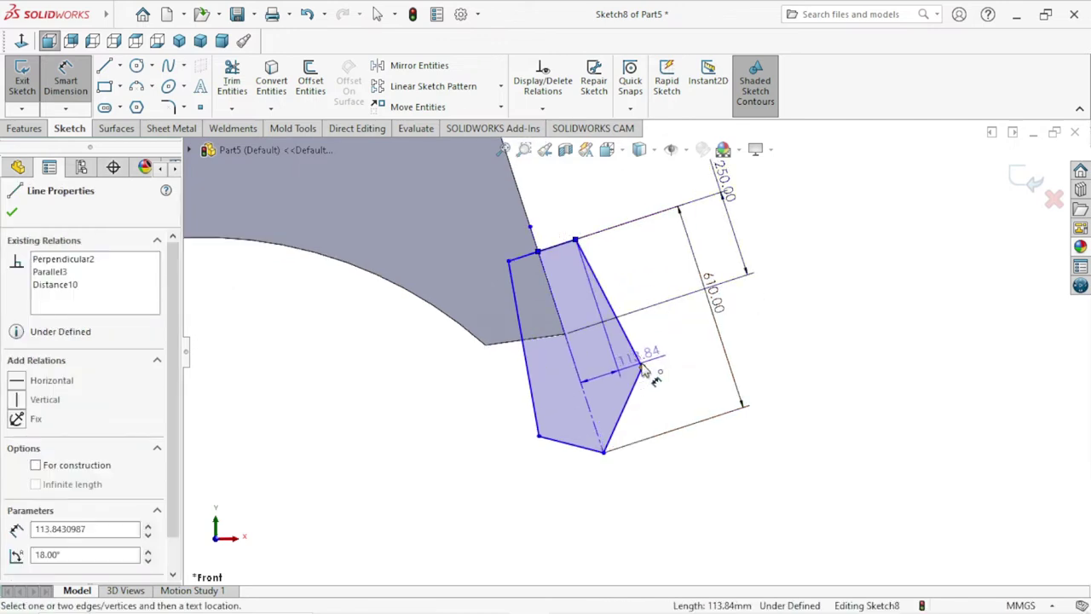
click(643, 368)
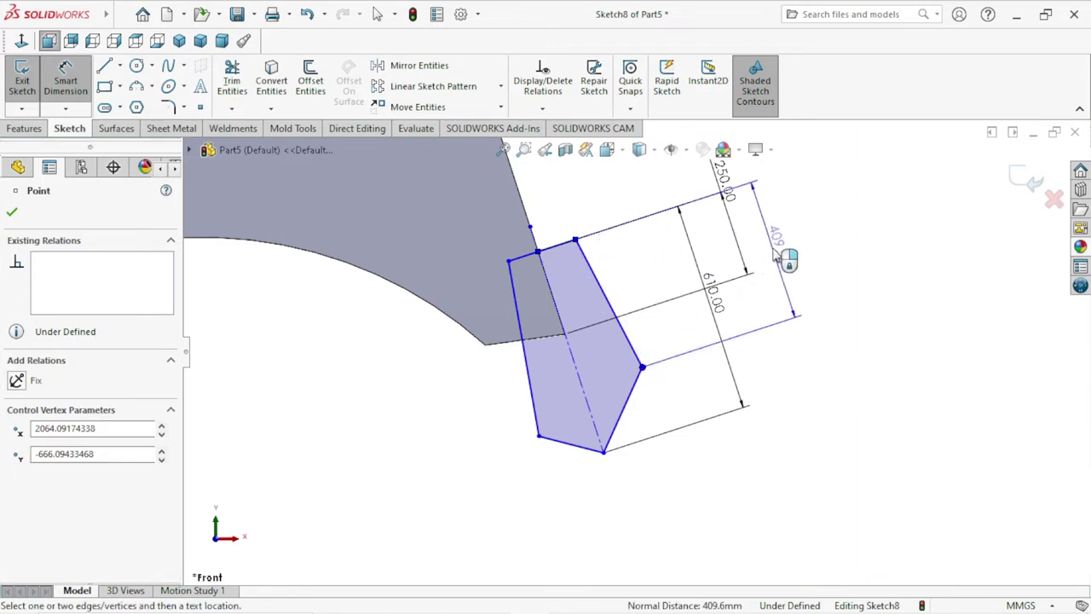
click(775, 254)
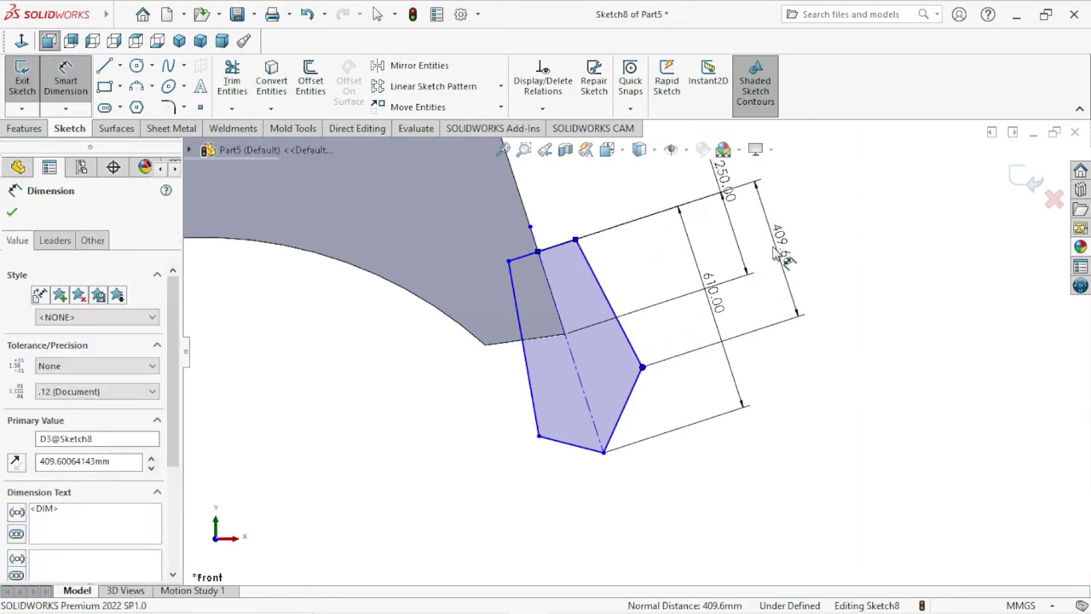
text(380)
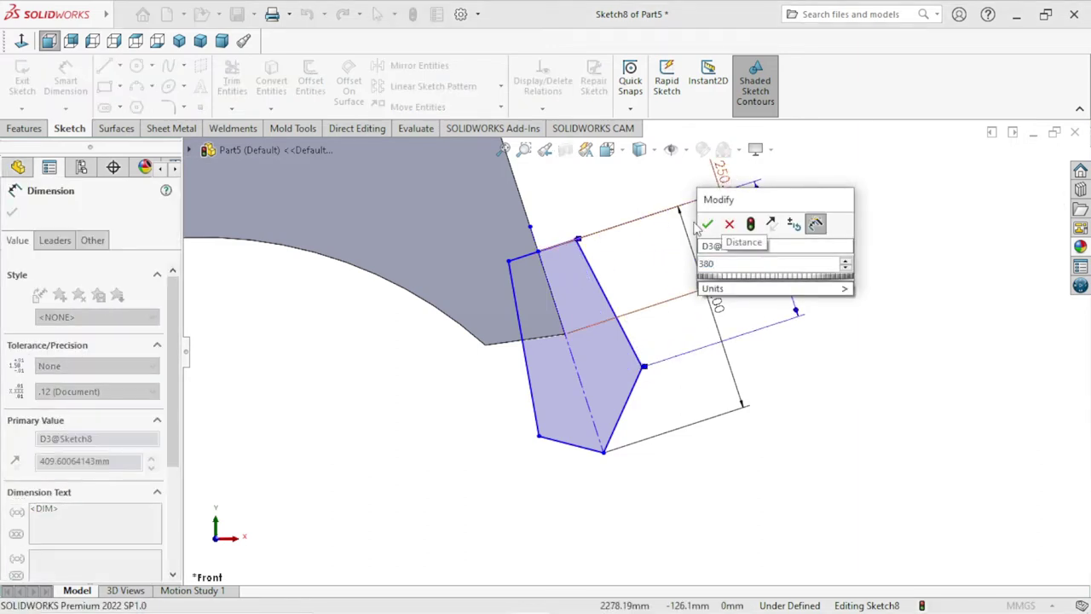
click(717, 221)
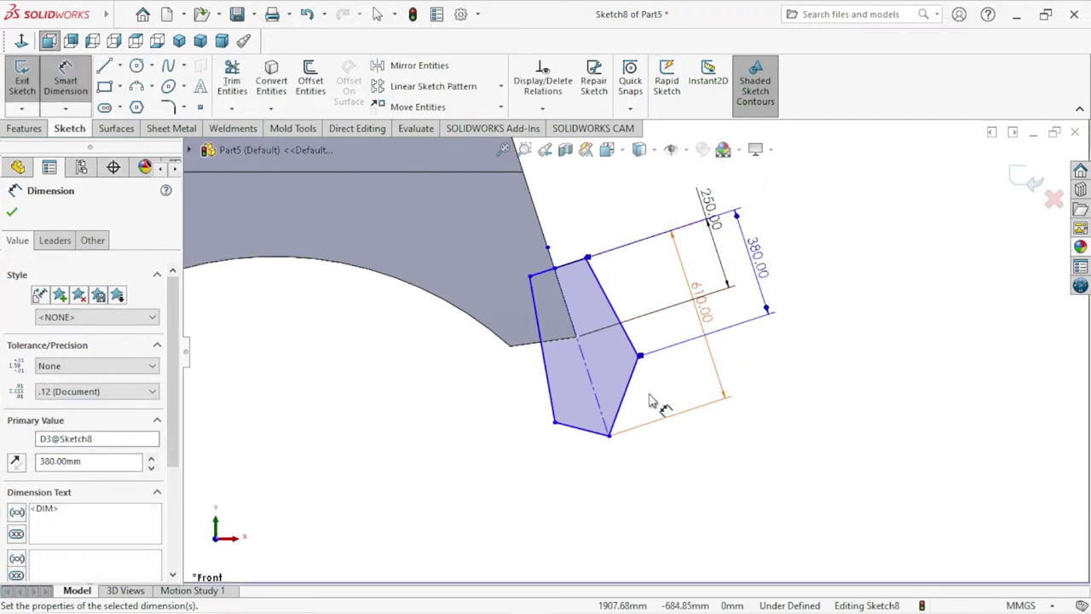
scroll(674, 409, down, 2)
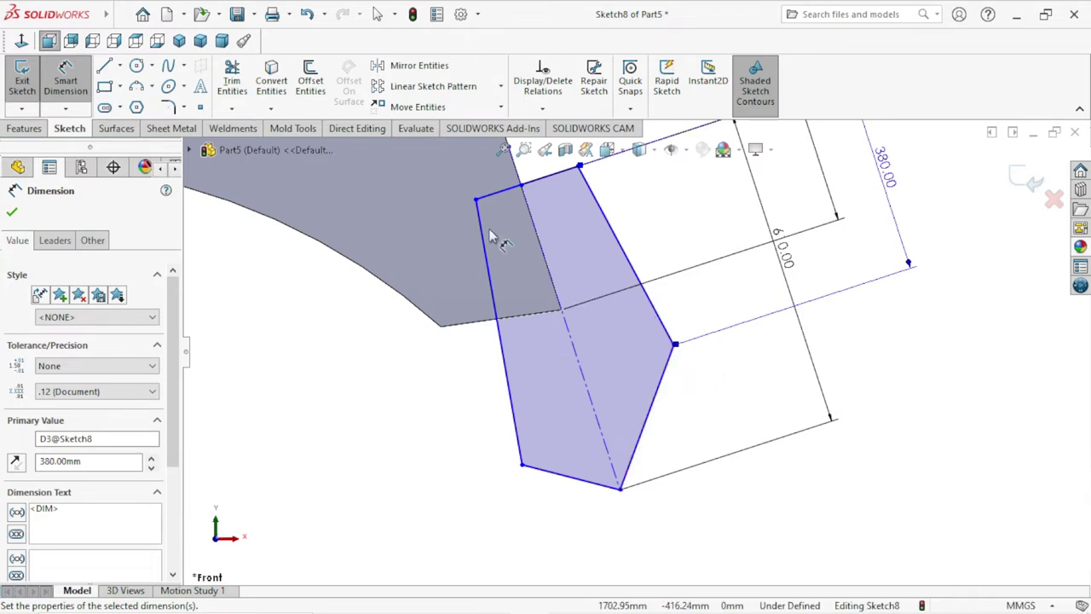
Dimension the tooth's left edge to 335 mm and move the label beside it.
click(522, 464)
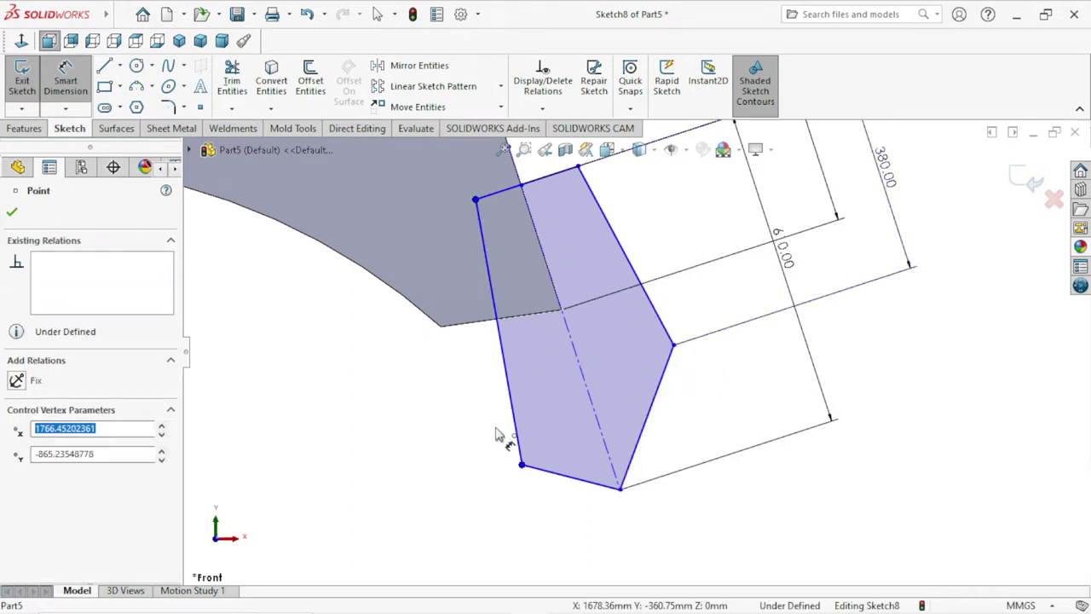
click(499, 435)
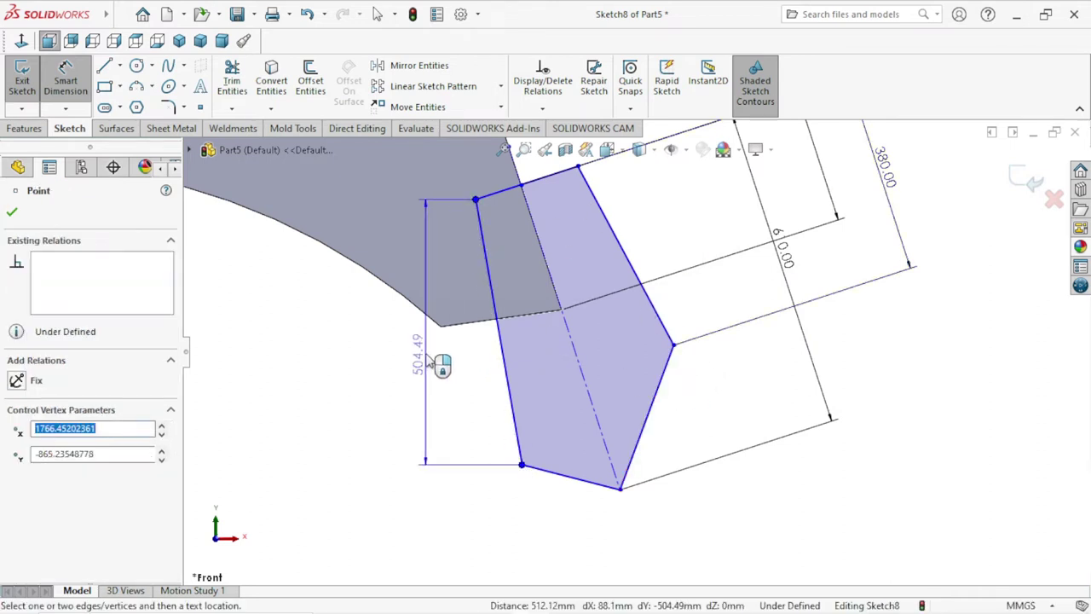
click(470, 498)
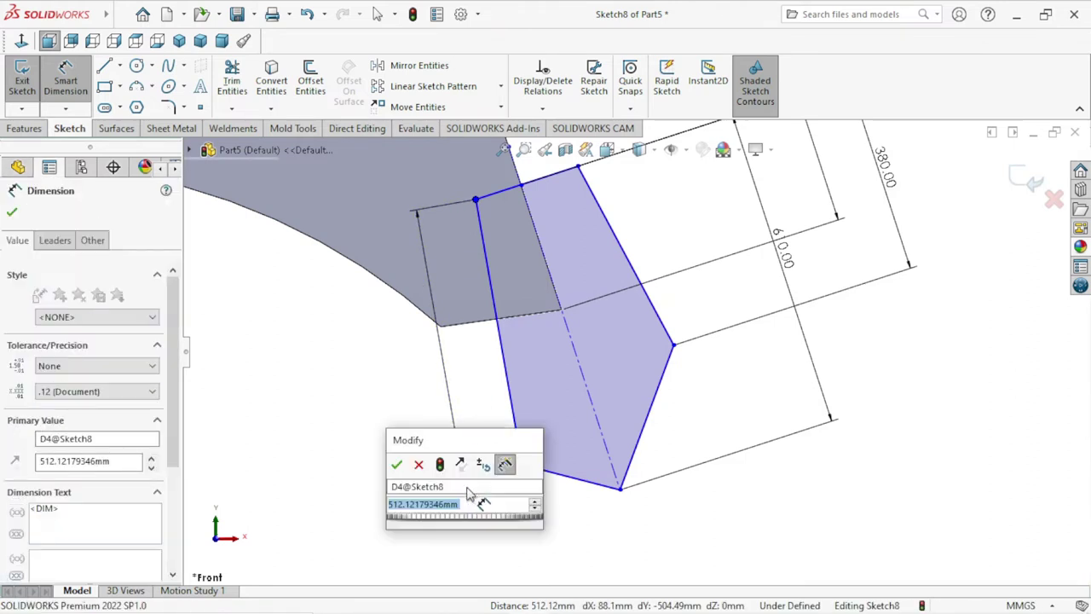
text(335)
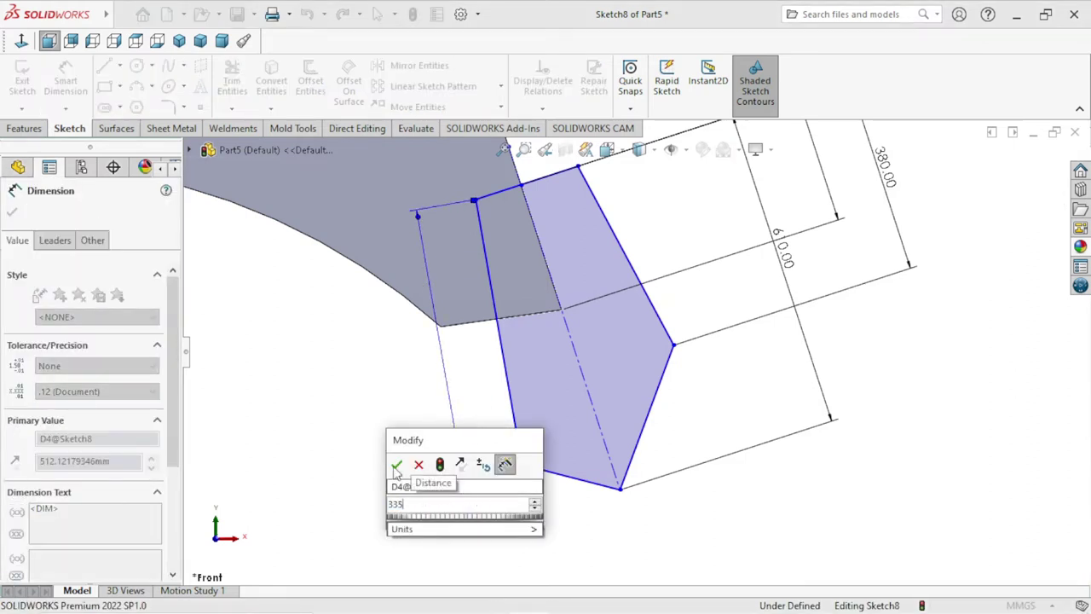
click(397, 465)
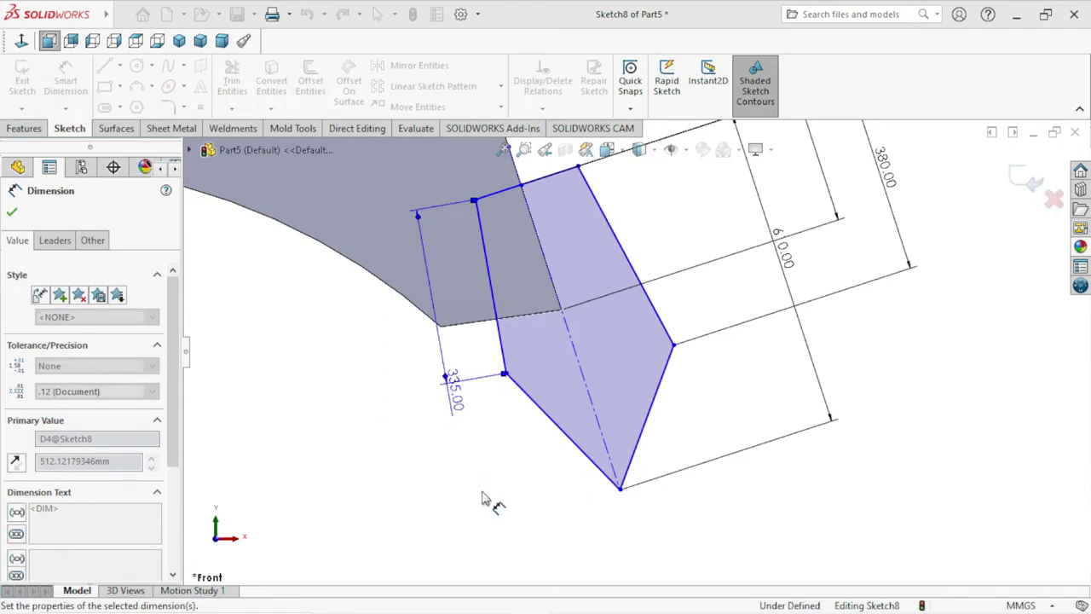
drag(452, 394, 473, 309)
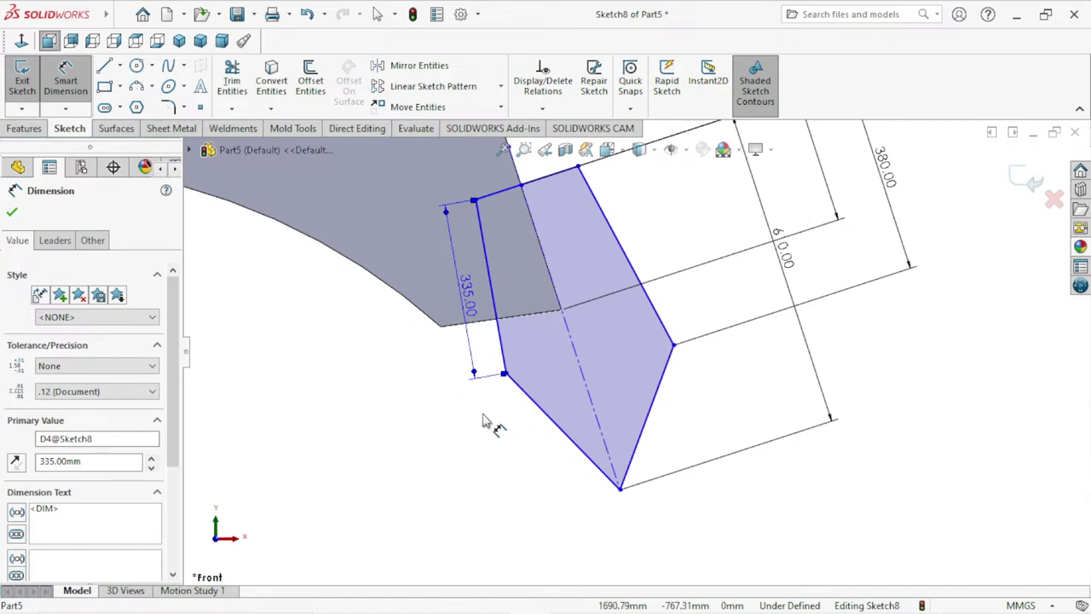
scroll(528, 405, up, 3)
scroll(657, 400, down, 2)
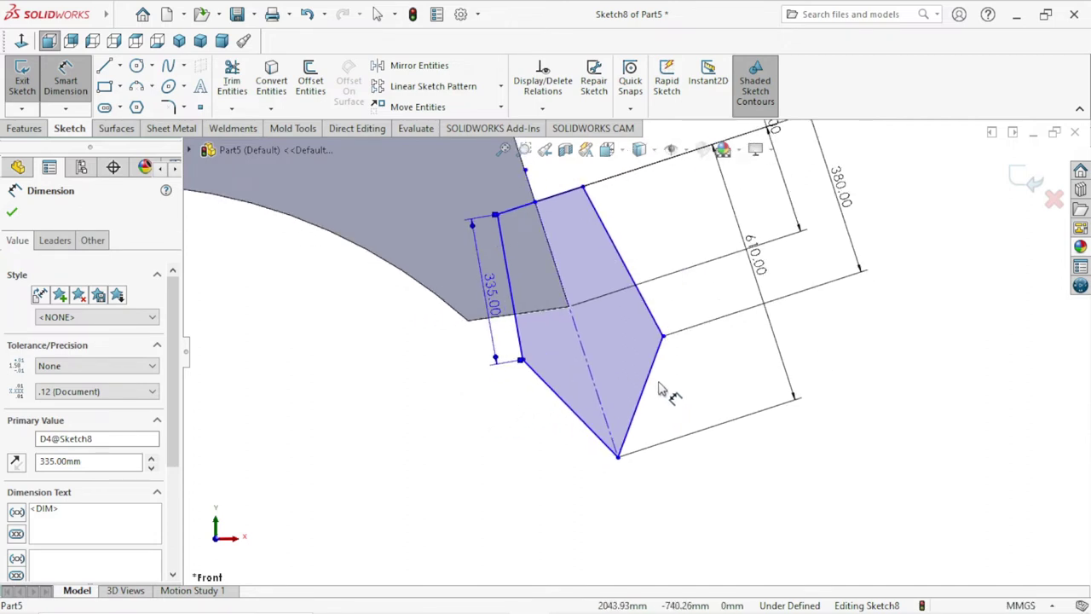
Place a trial 310.40 mm corner-to-tip dimension, then delete it.
click(523, 361)
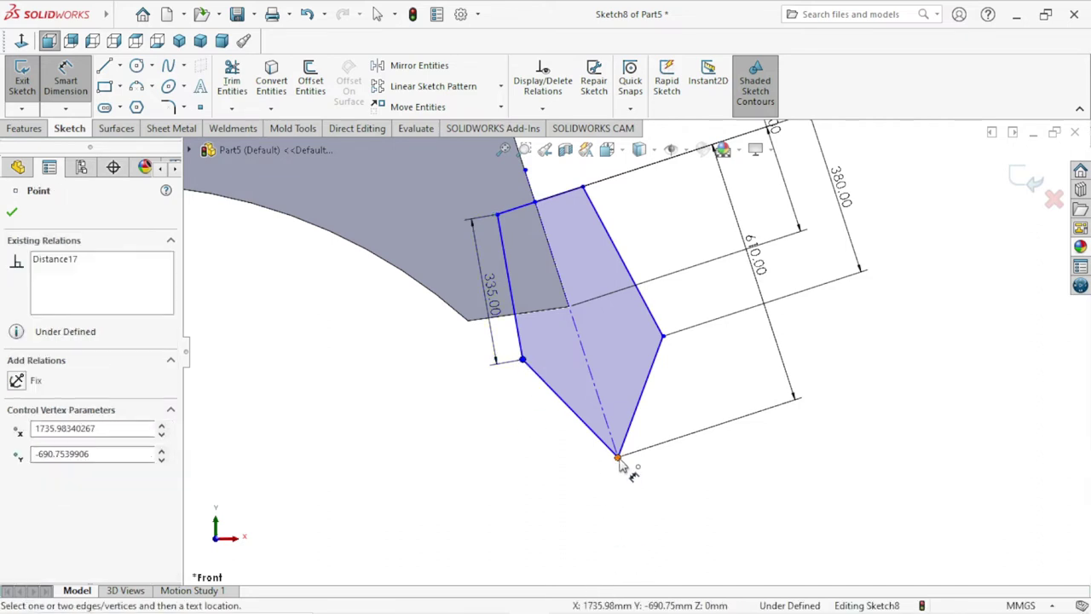
click(619, 457)
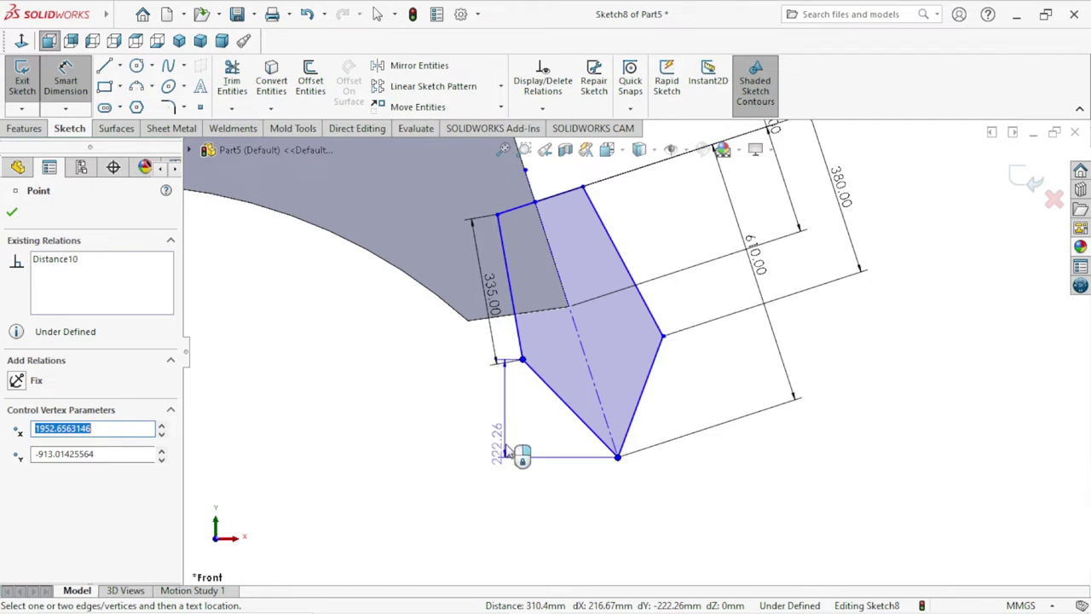
key(Escape)
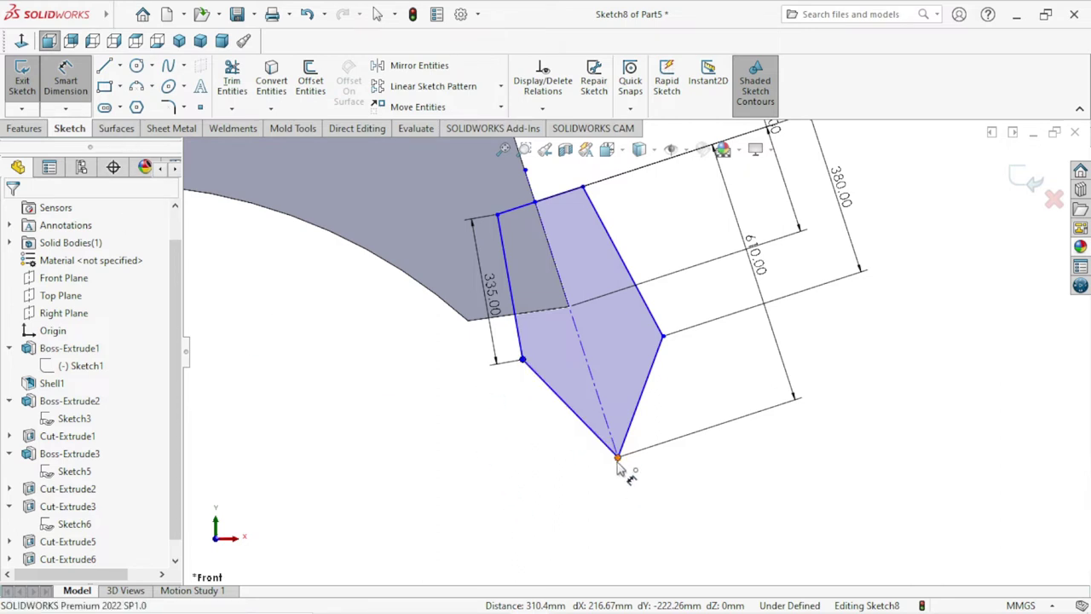
click(522, 360)
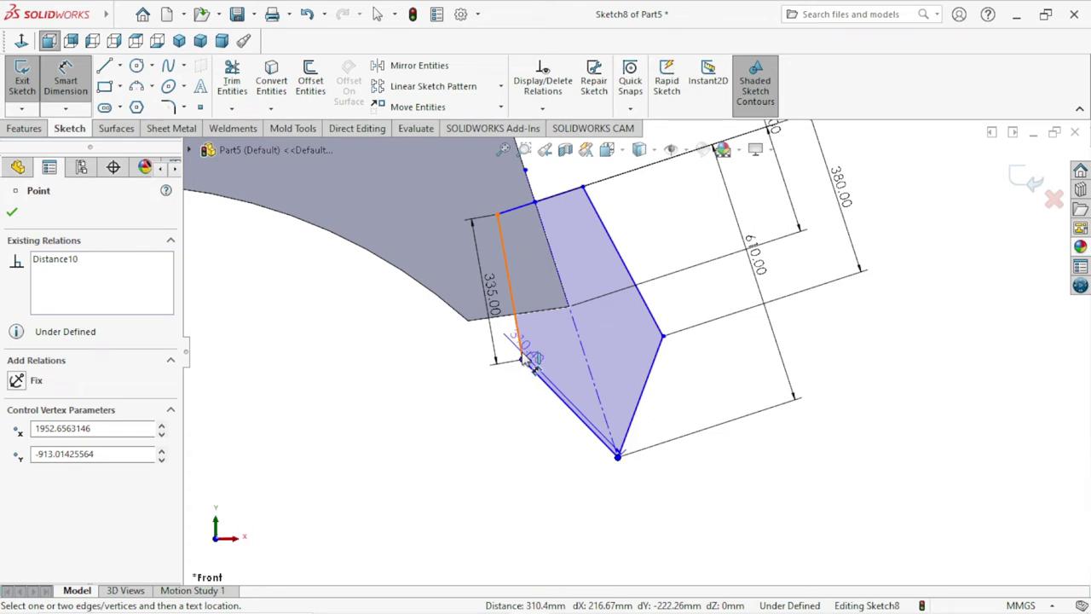
click(523, 358)
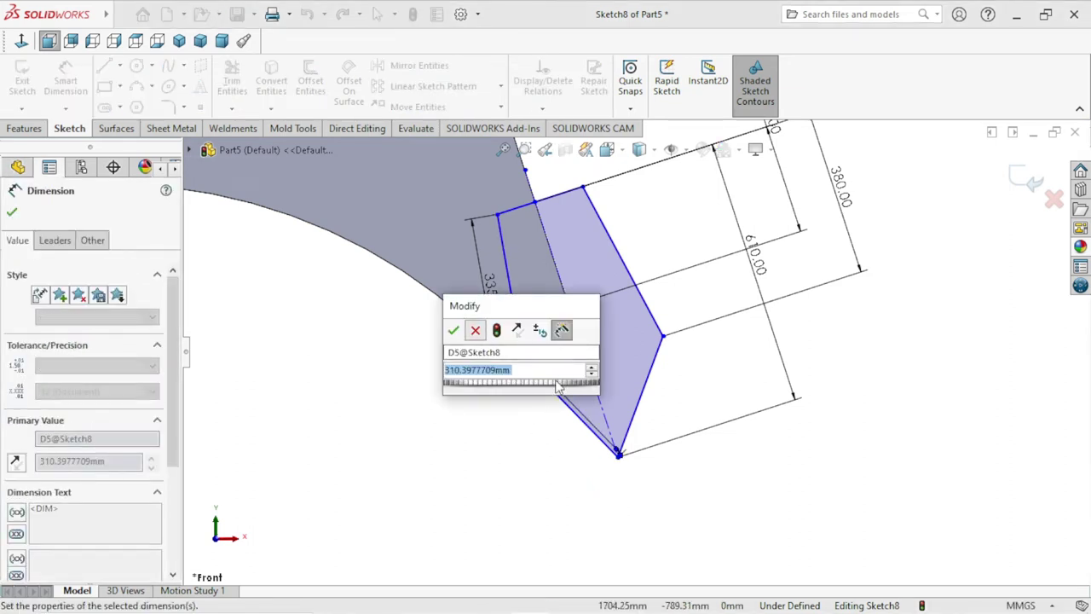
click(475, 330)
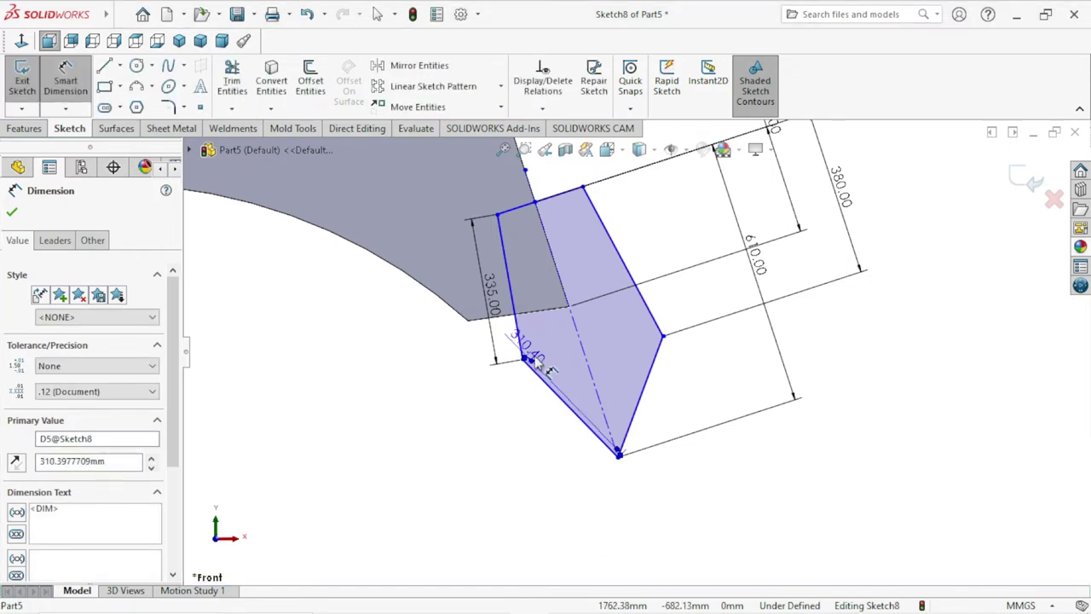
key(Delete)
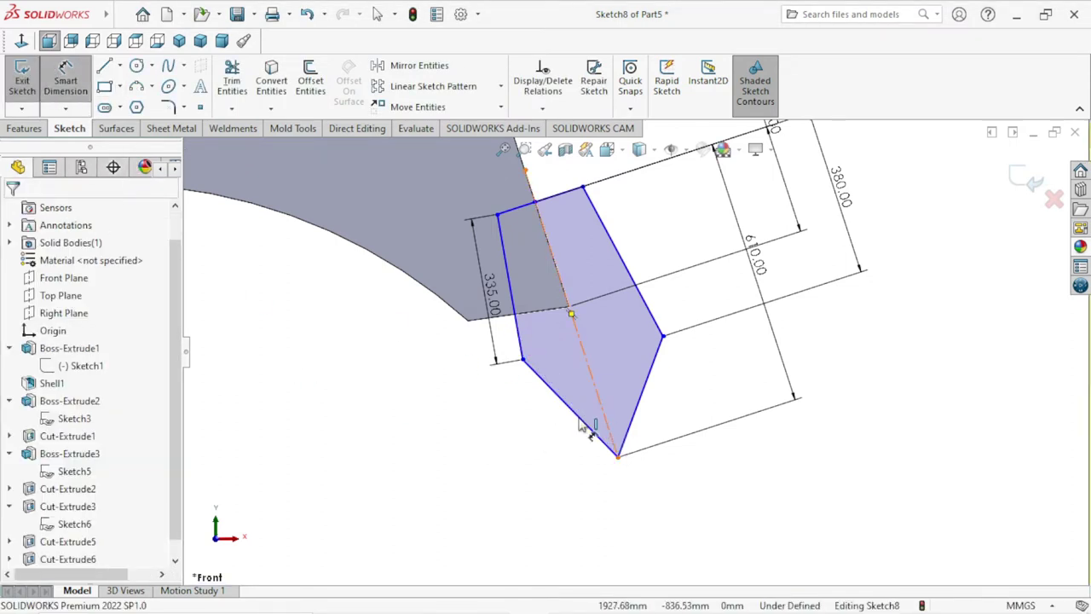
click(608, 428)
click(522, 350)
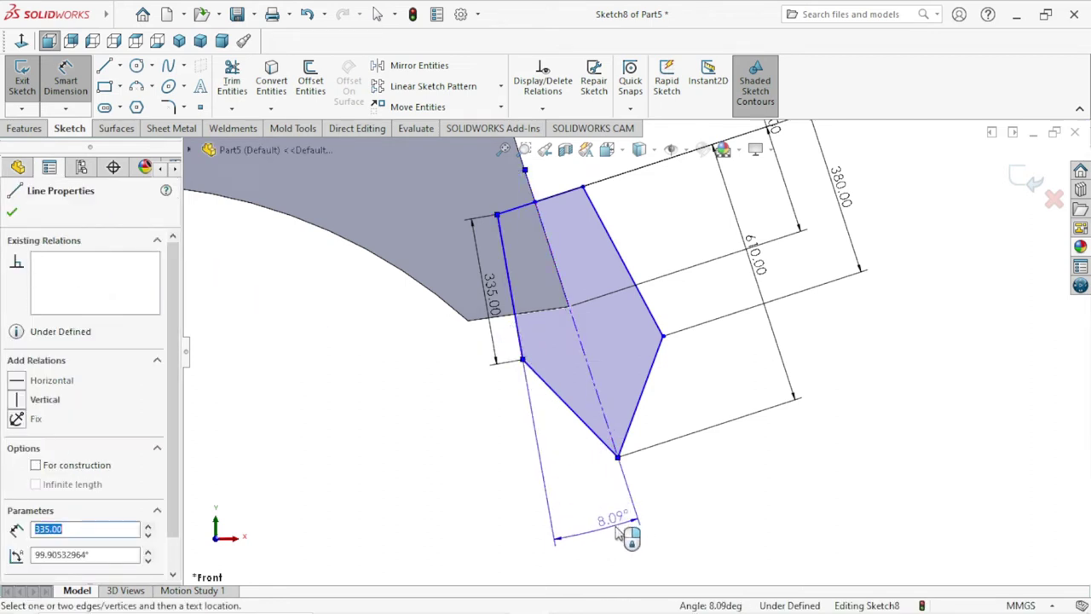
key(Escape)
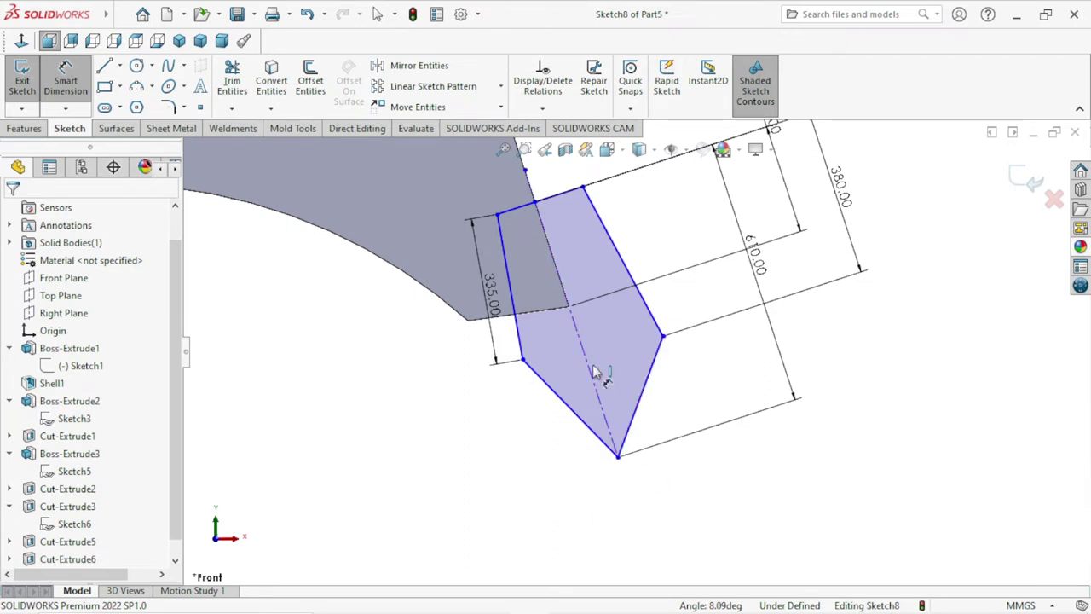
click(523, 360)
click(618, 459)
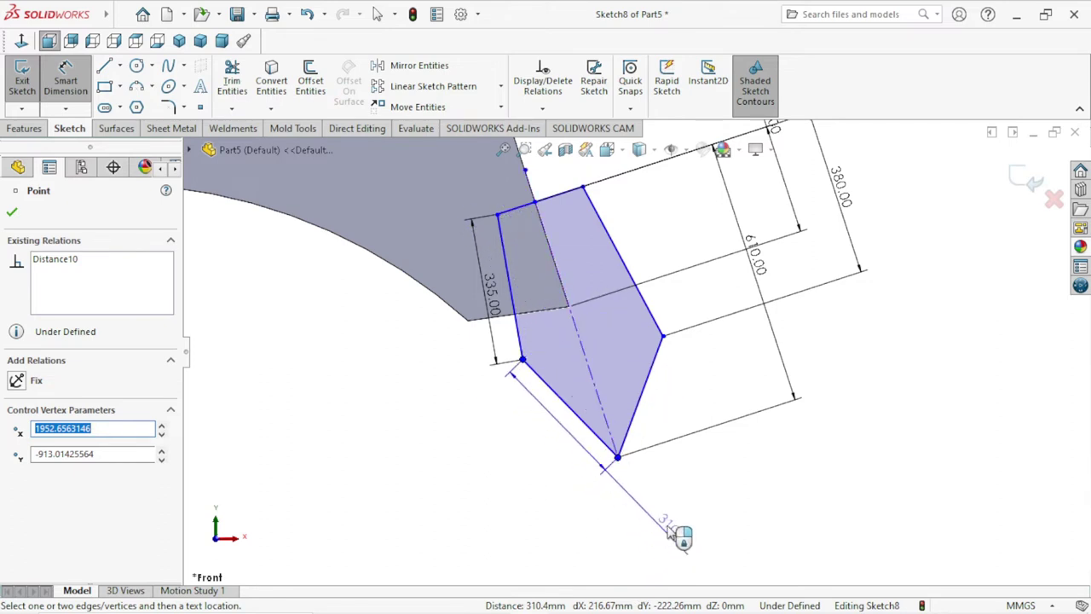
key(Escape)
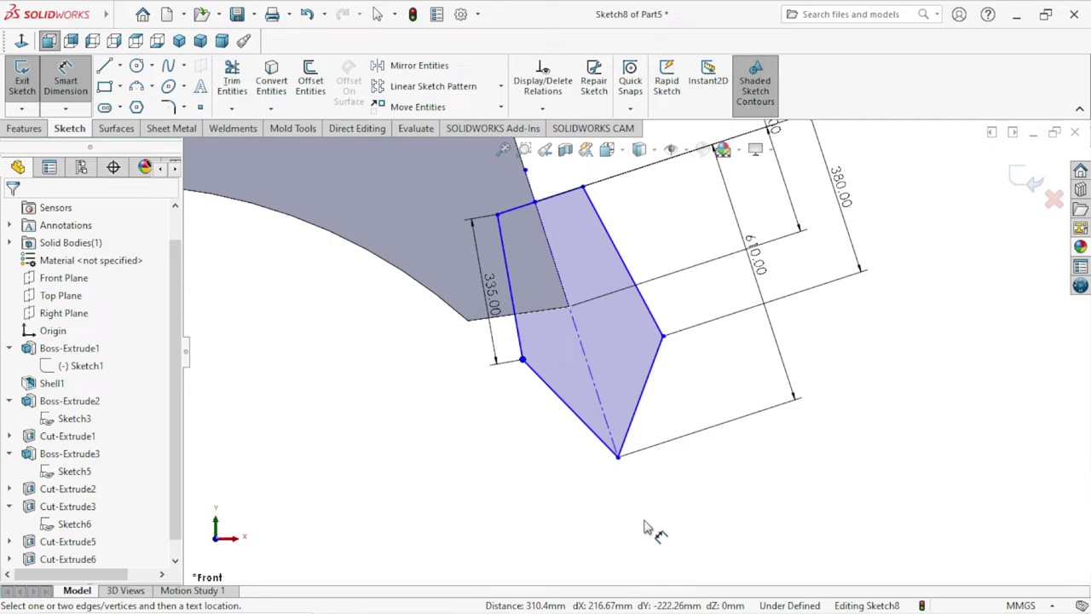
click(524, 361)
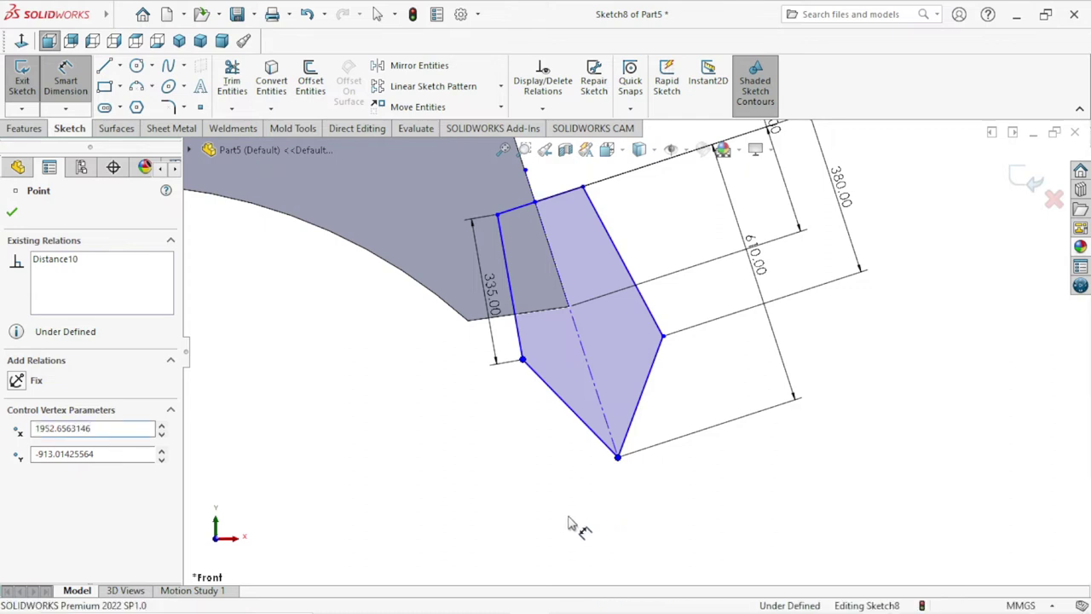
key(Escape)
click(522, 360)
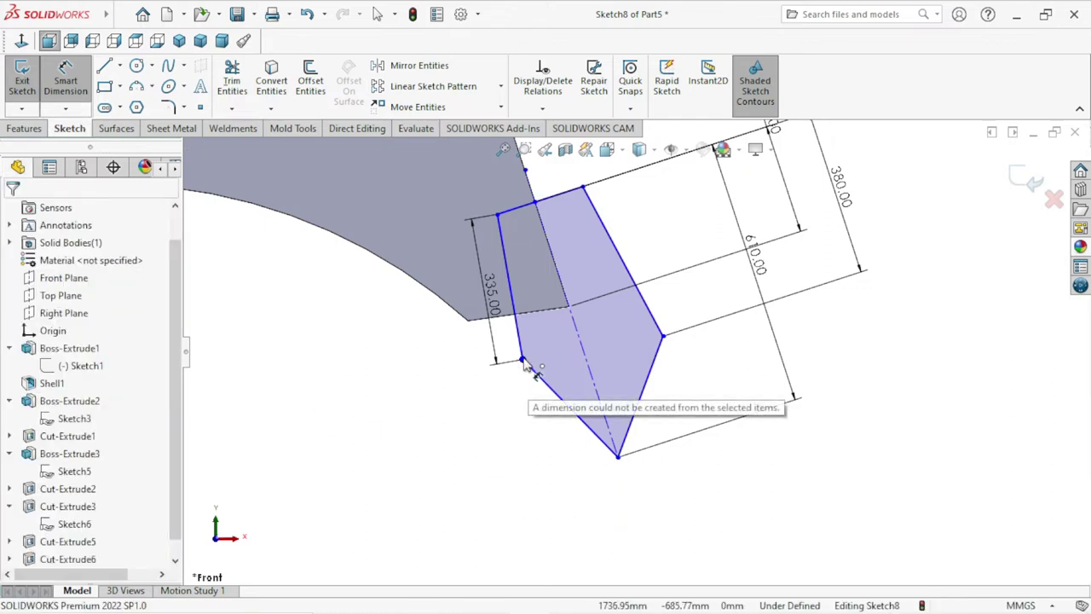
click(617, 456)
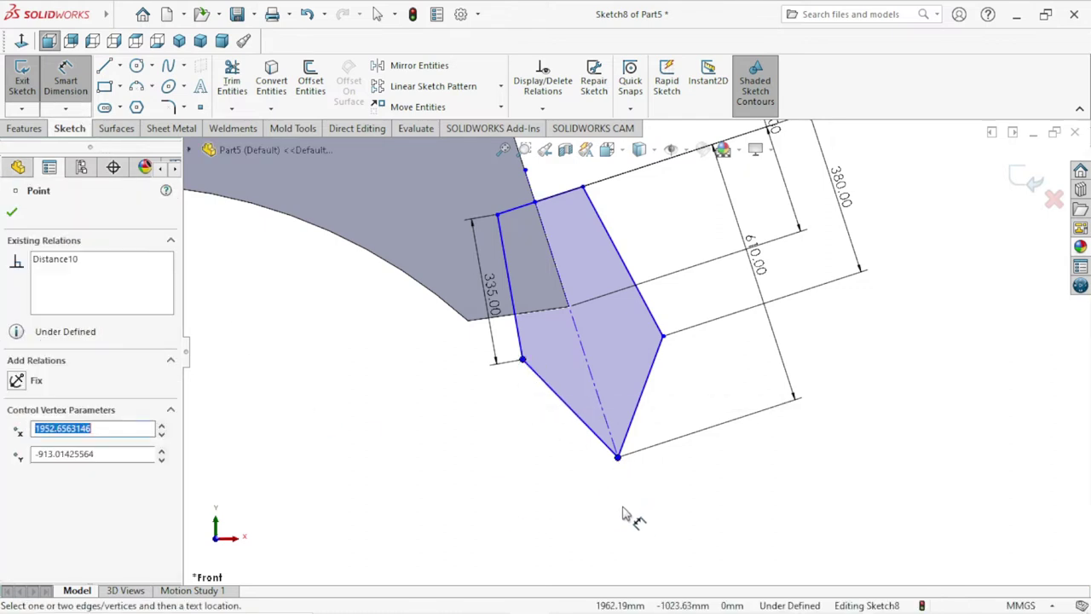
drag(597, 508, 630, 447)
key(Escape)
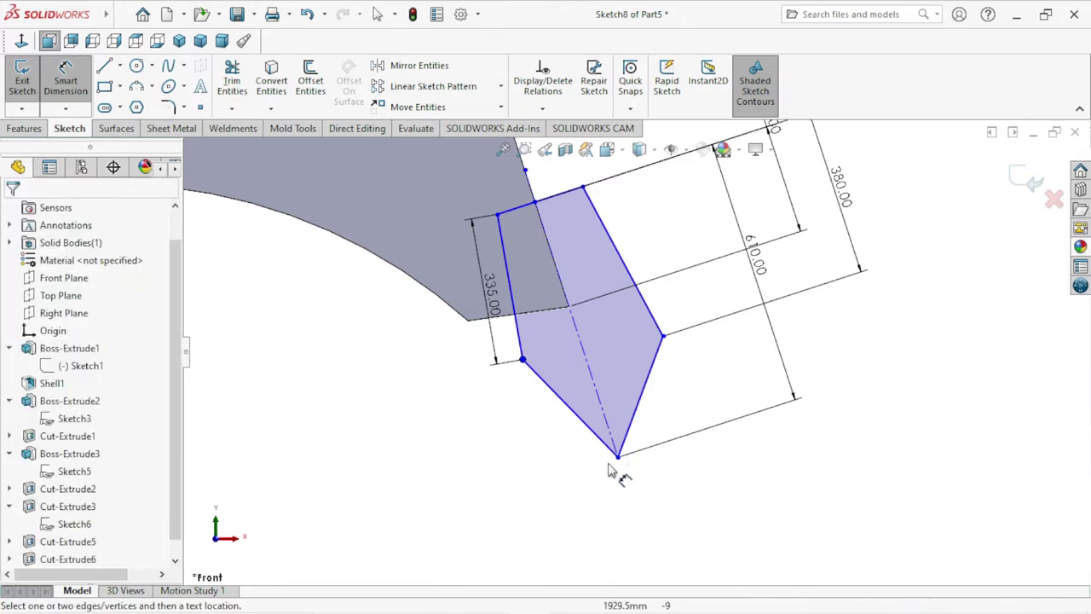
click(618, 458)
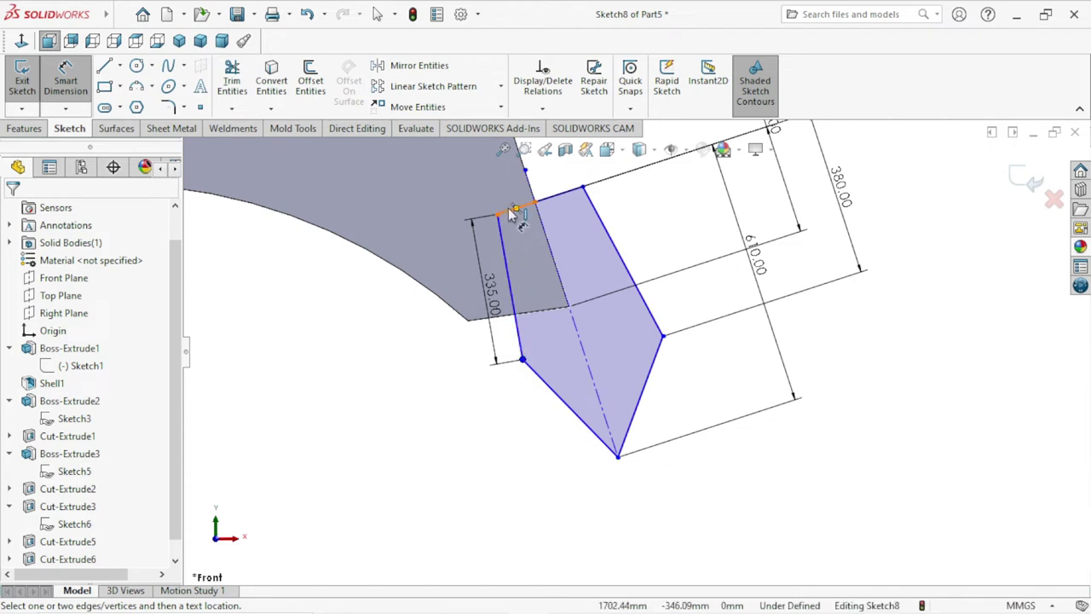
scroll(605, 409, down, 1)
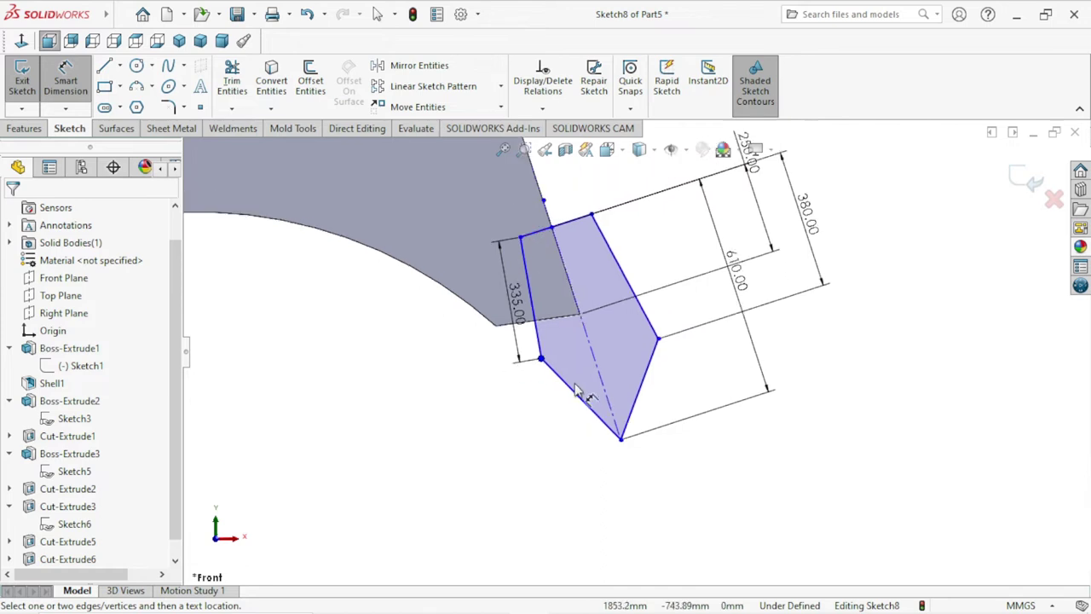
scroll(635, 417, down, 1)
scroll(652, 418, up, 1)
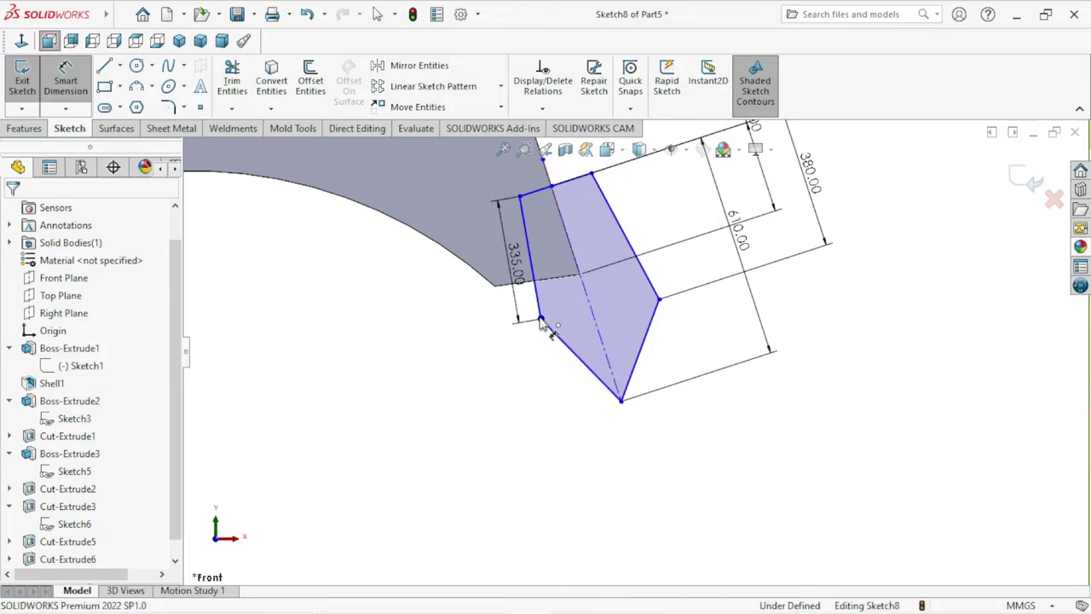
Set the corner's offset from the centreline to 100 mm.
click(594, 324)
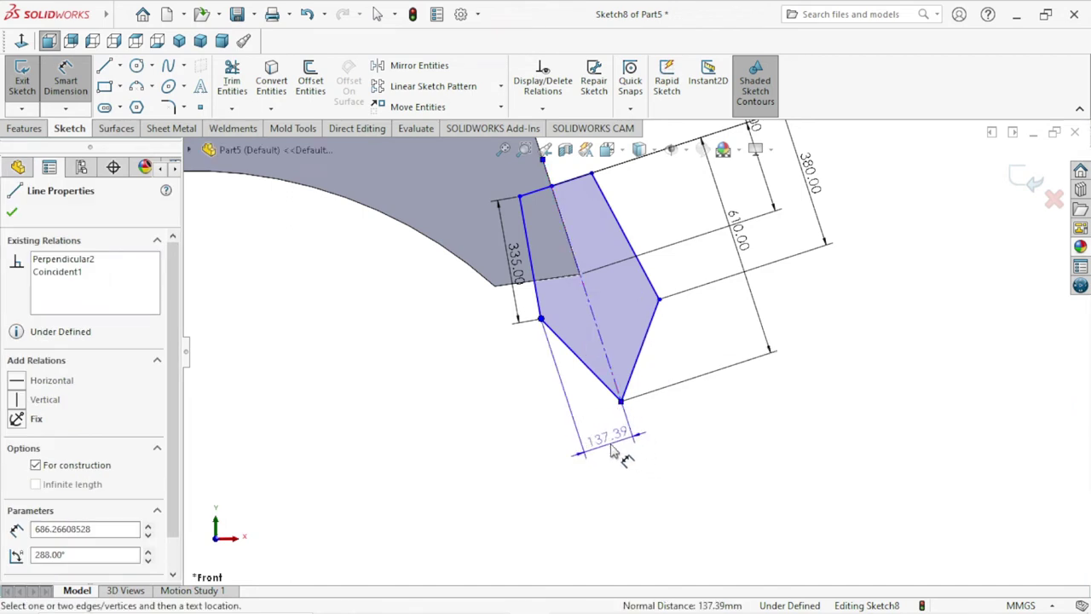
click(611, 452)
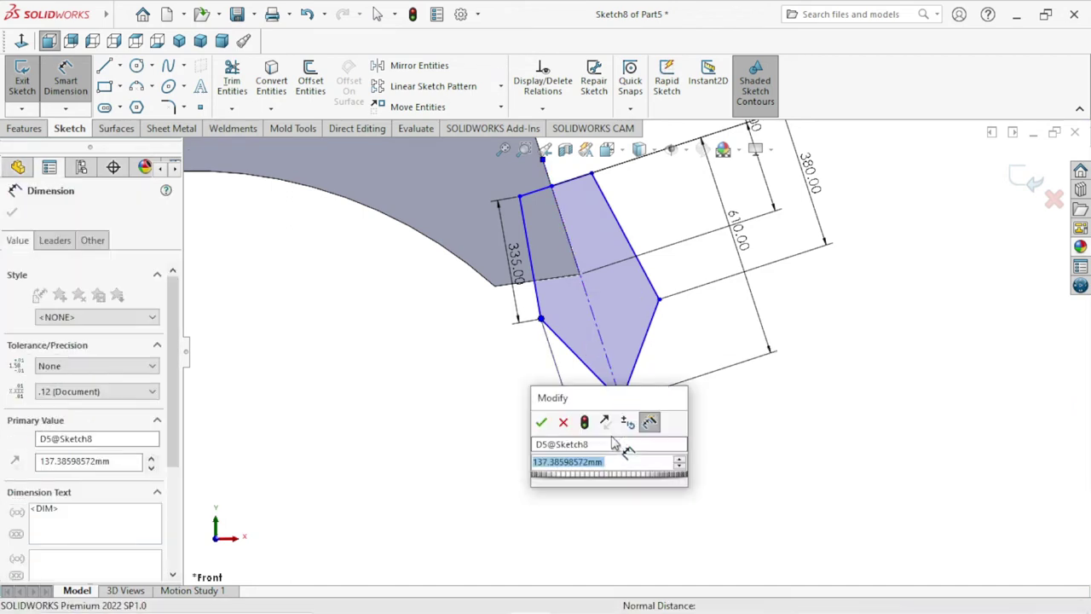
text(100)
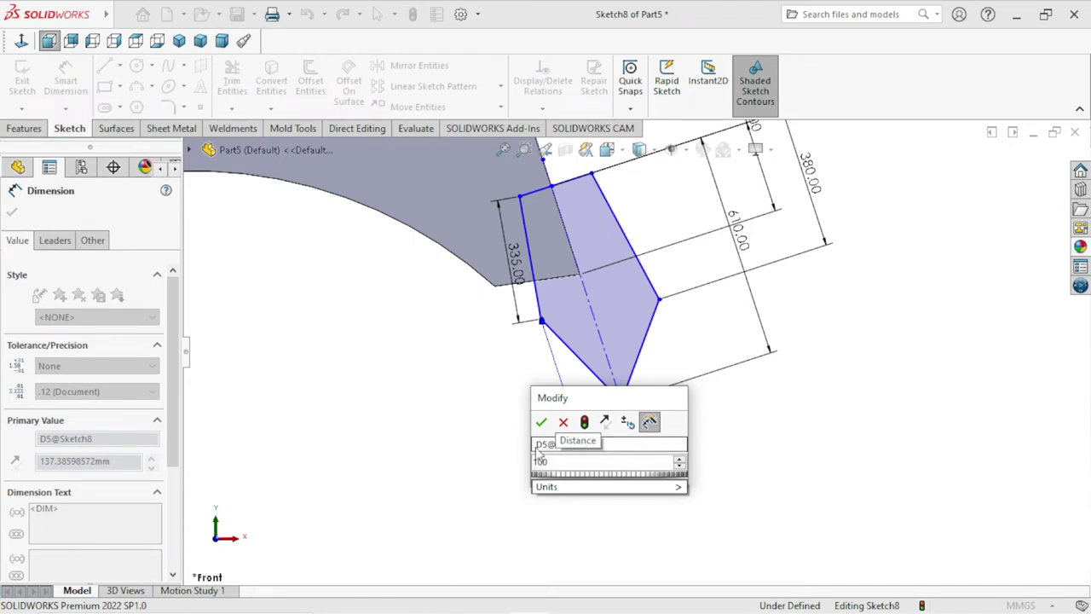
click(542, 423)
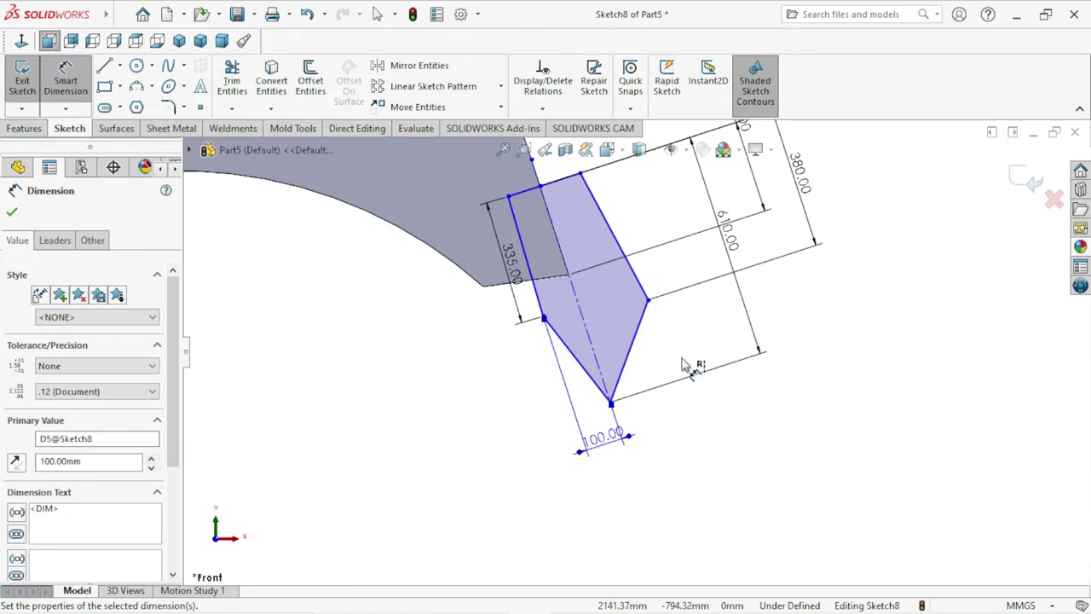
Dimension the tip to the right vertex at 62 mm.
click(650, 303)
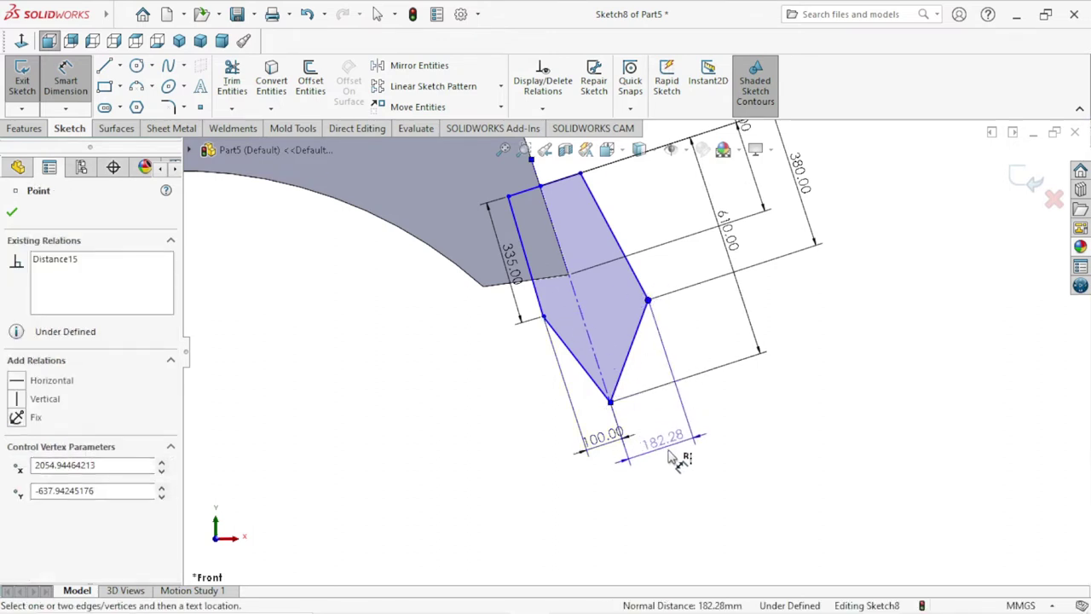
click(678, 461)
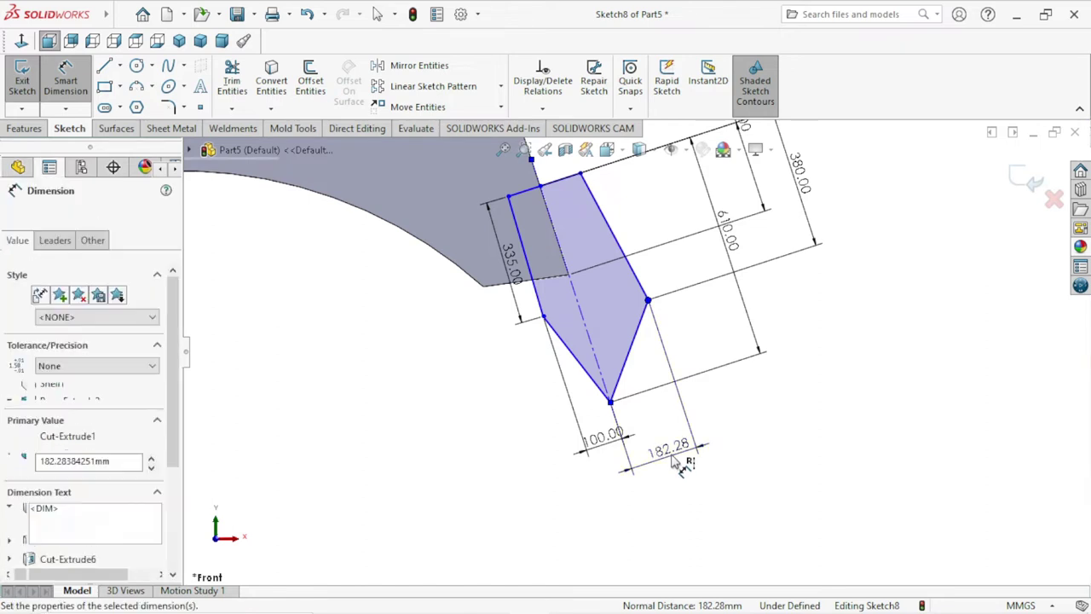
text(62)
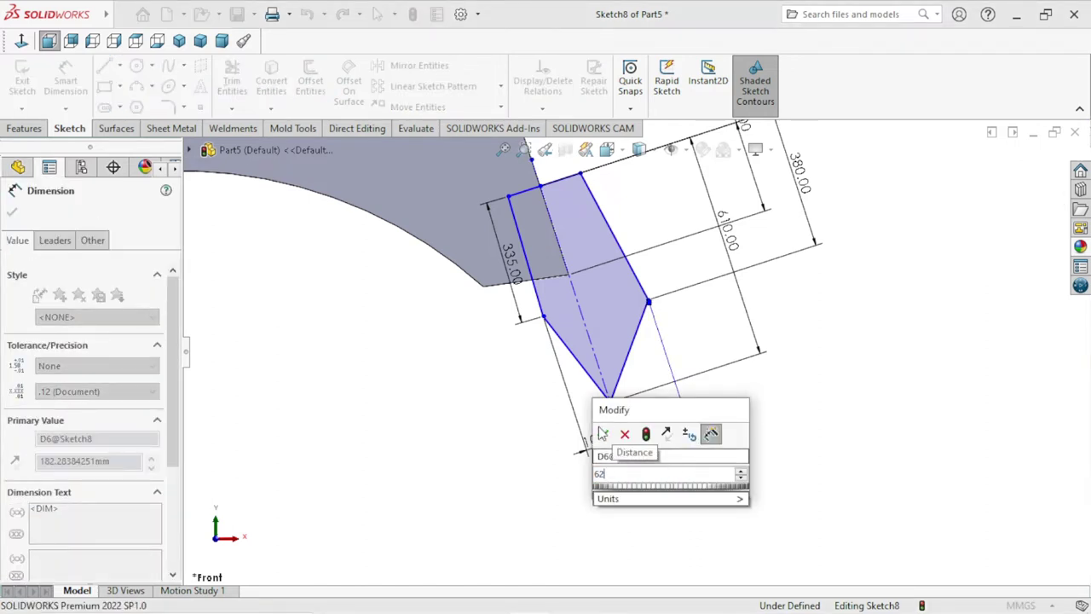
click(603, 434)
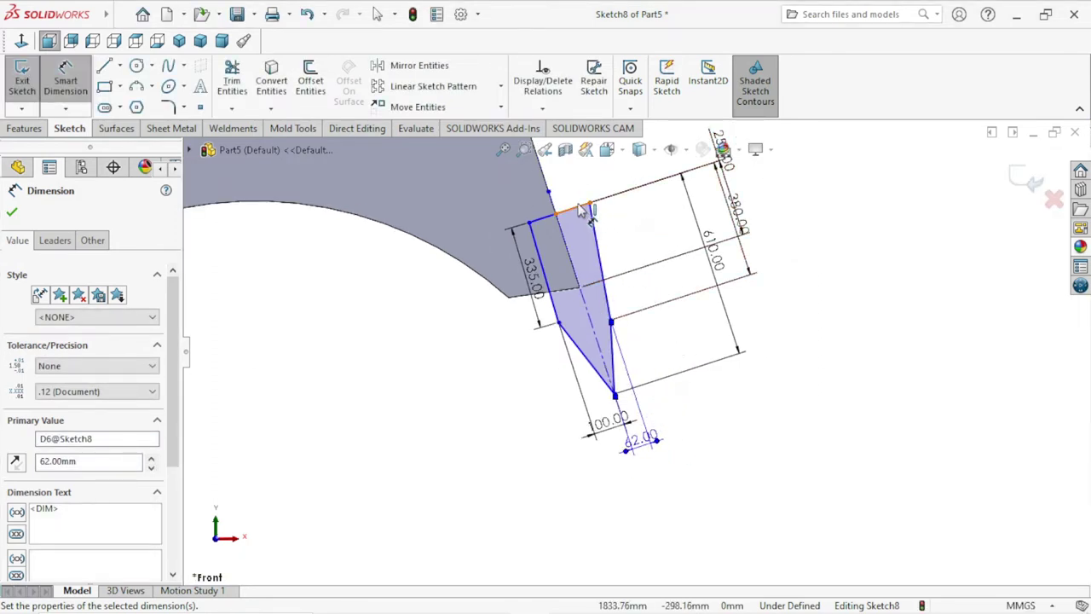
scroll(579, 209, down, 2)
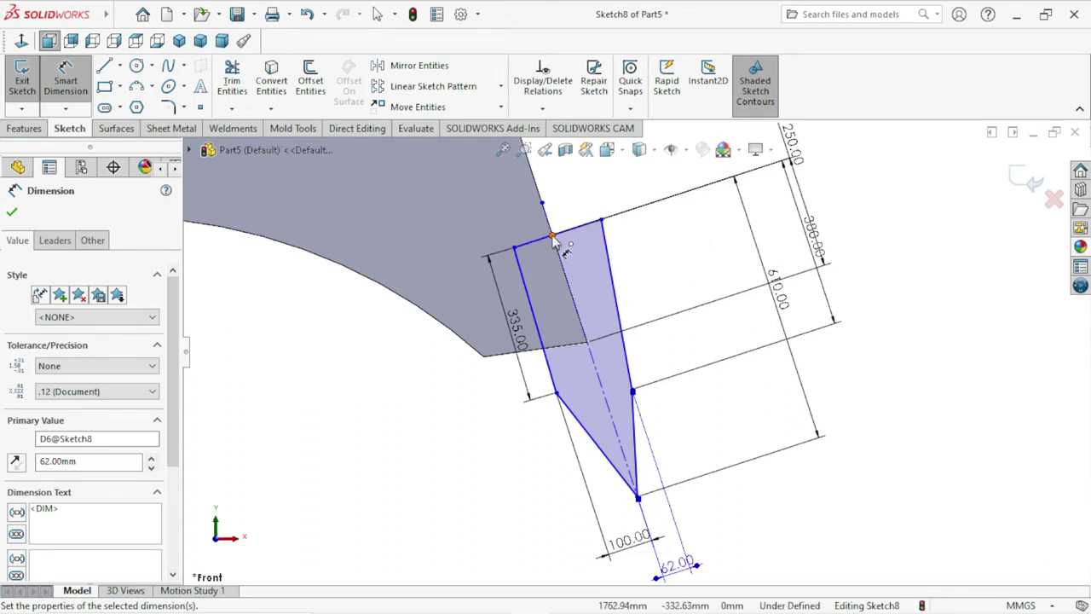
Set the spacing between the two top vertices to 30 mm.
click(552, 235)
click(602, 222)
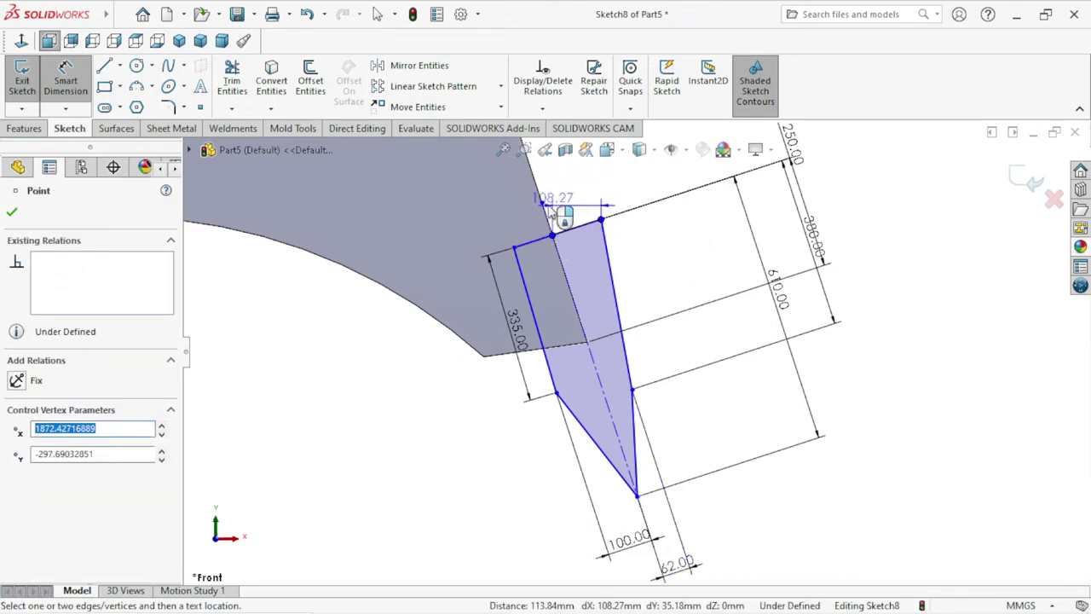
click(550, 207)
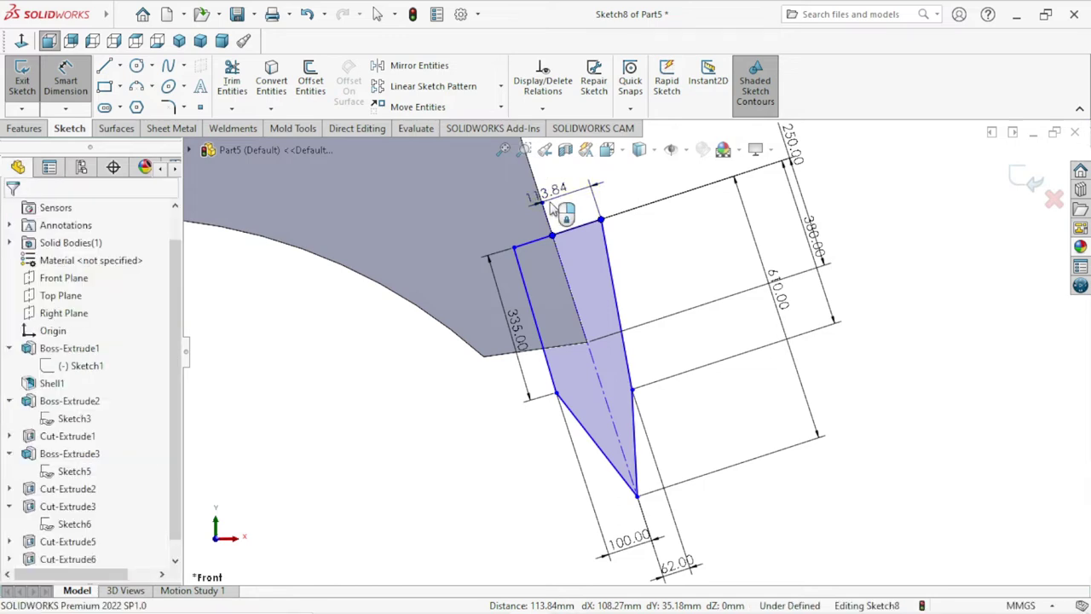
text(30)
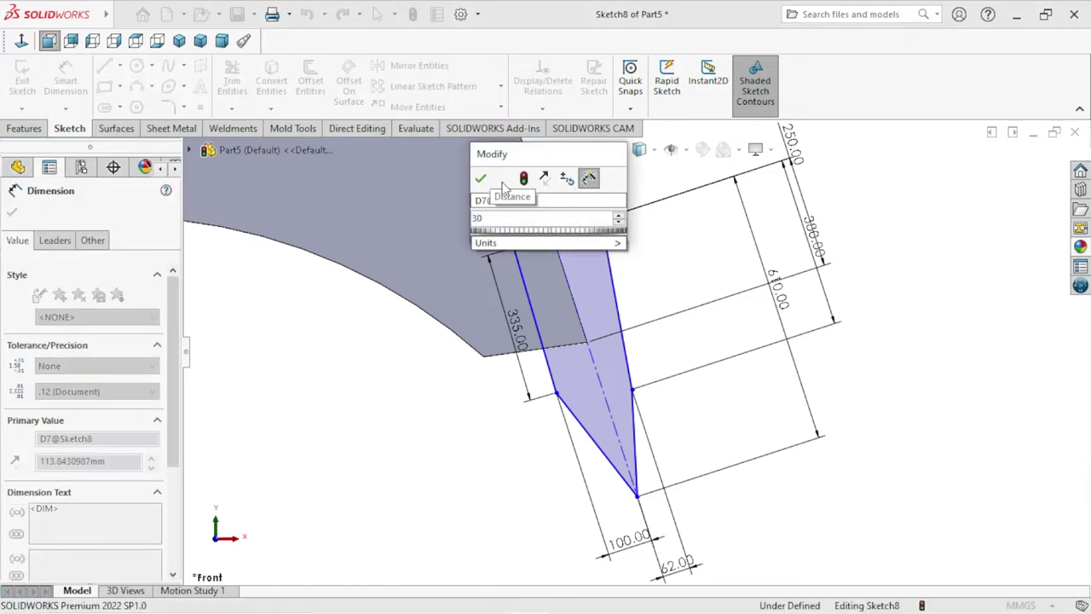
click(480, 179)
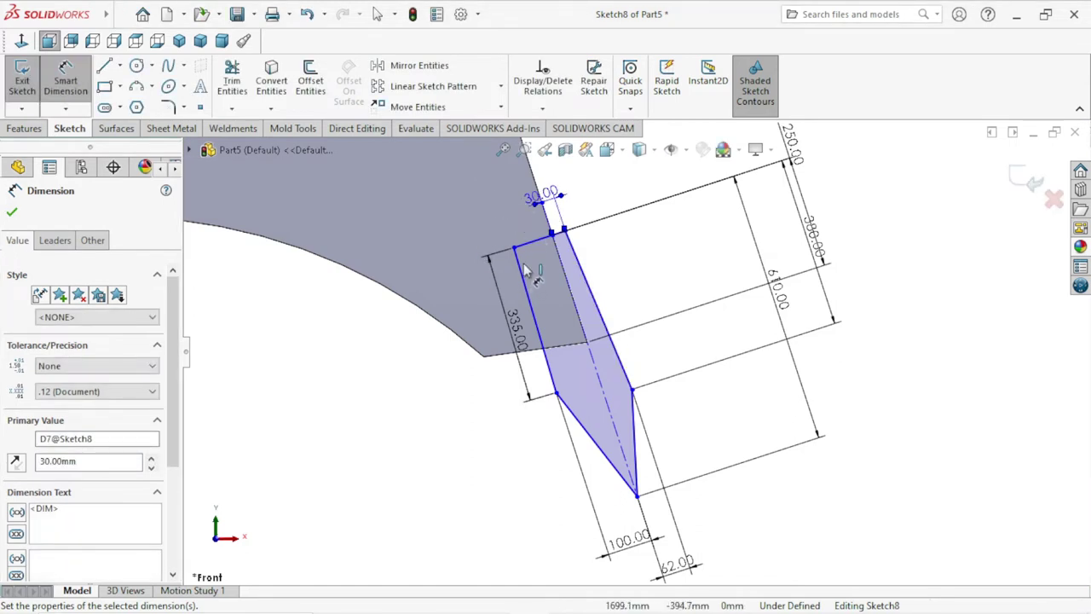
Dimension the short top edge to 30 mm.
scroll(526, 284, down, 3)
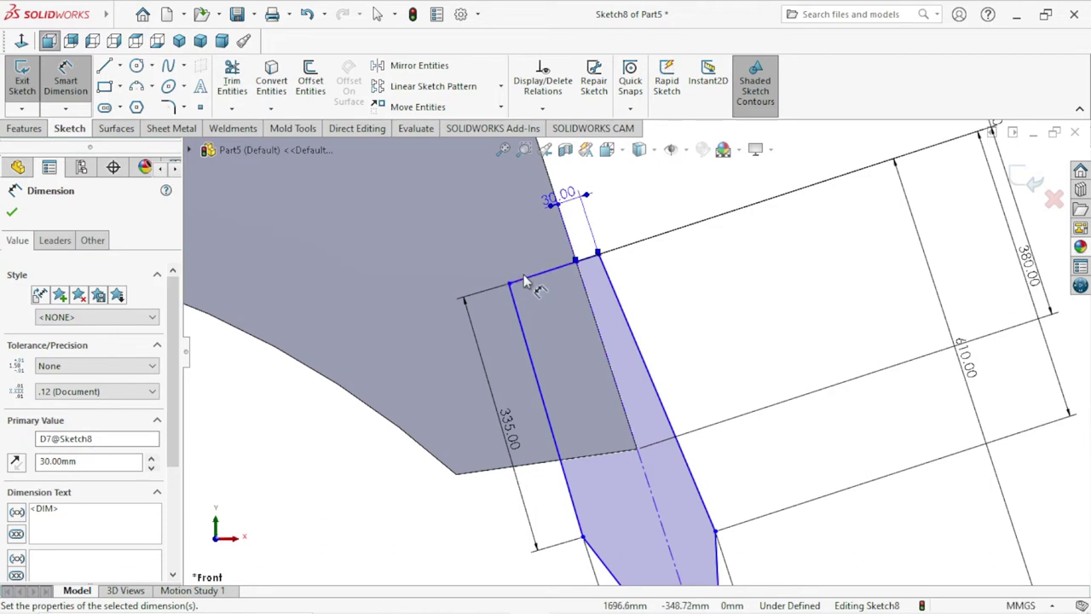
key(Escape)
click(525, 283)
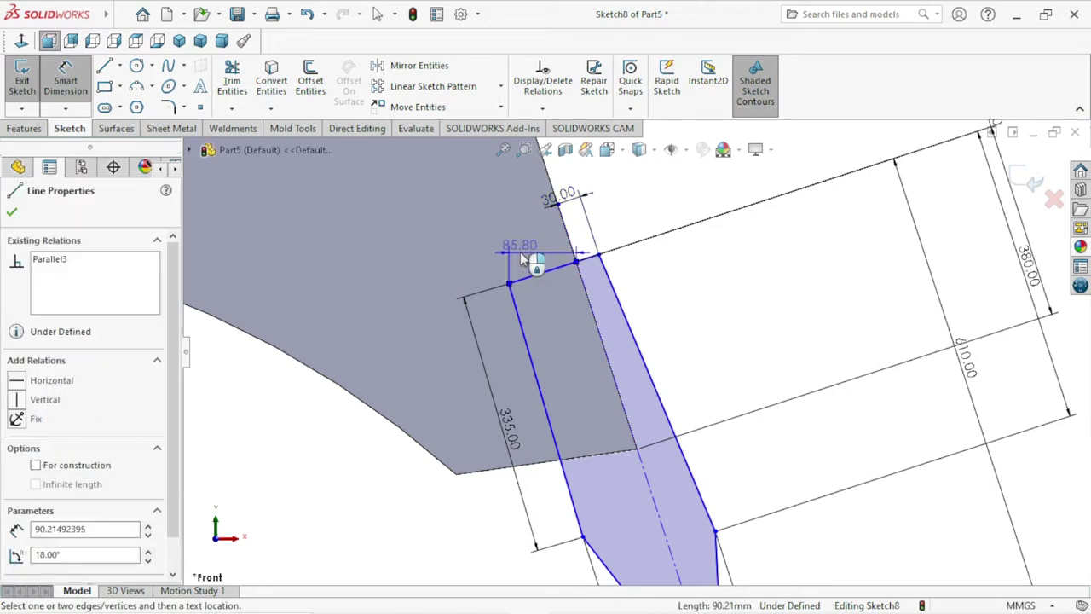
click(497, 242)
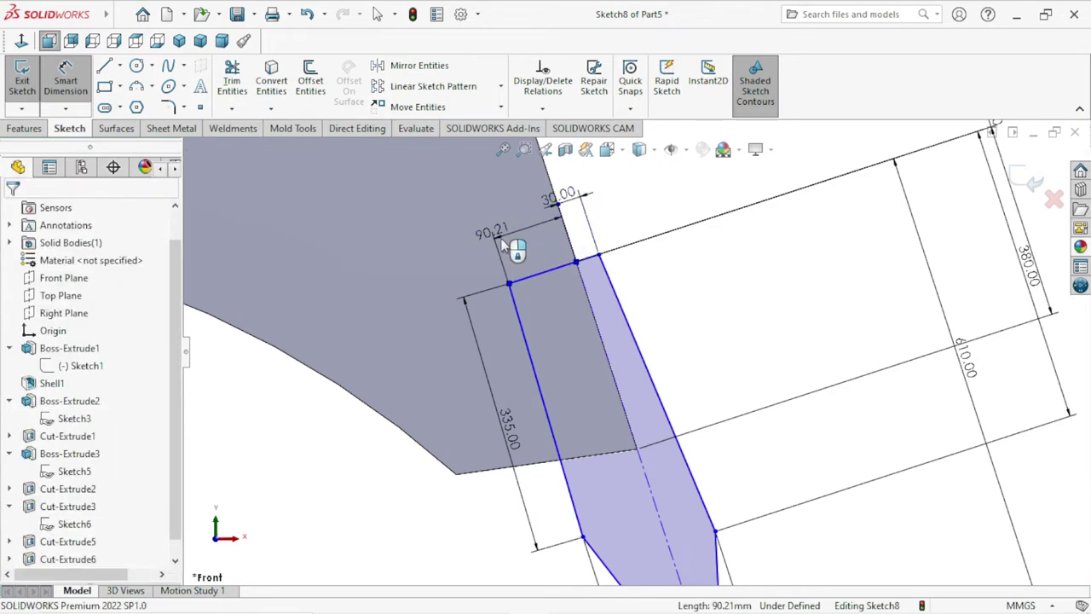
text(30)
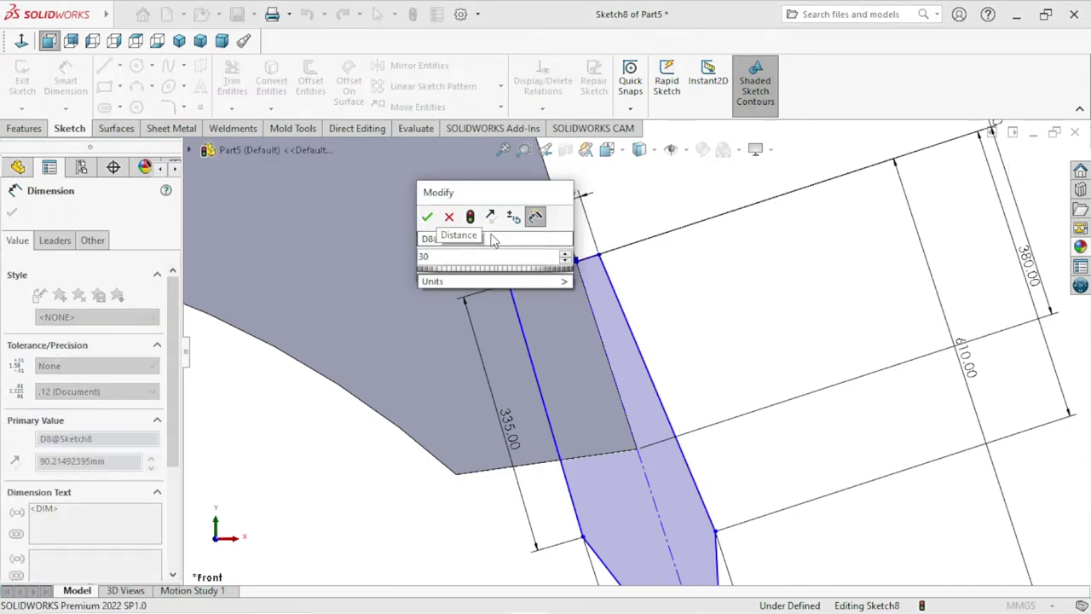
key(Return)
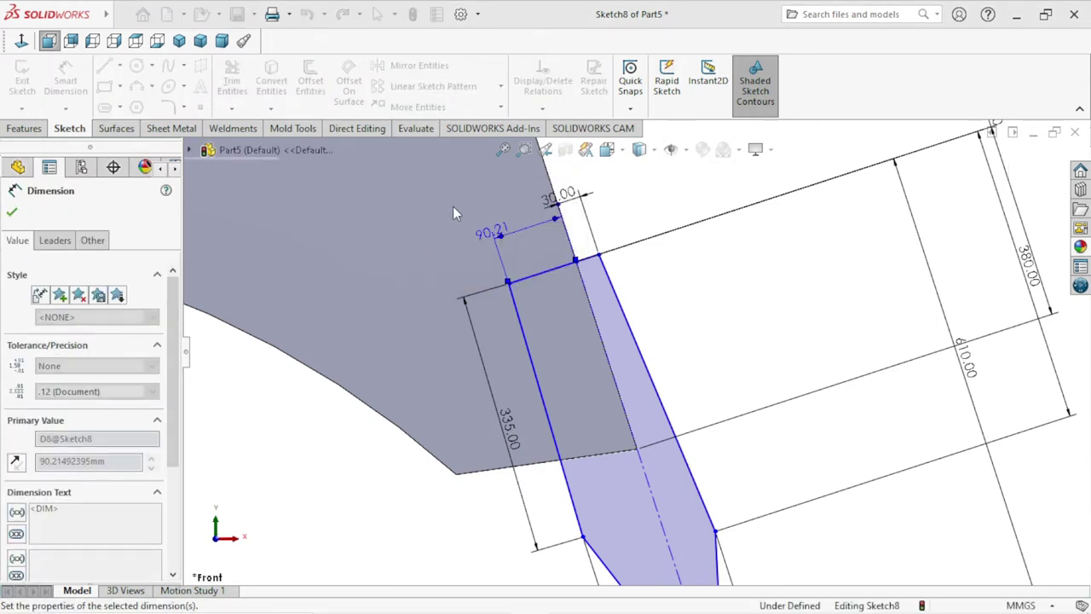
Move the two 30.00 labels and the 100.00 and 62.00 labels to clear spots.
scroll(665, 414, up, 5)
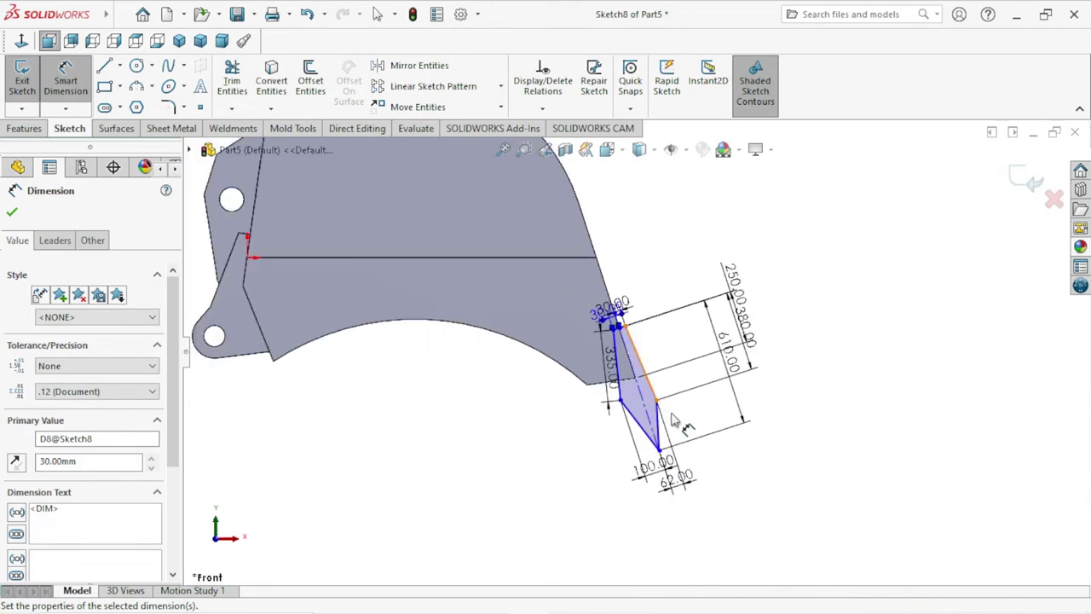
scroll(678, 379, down, 2)
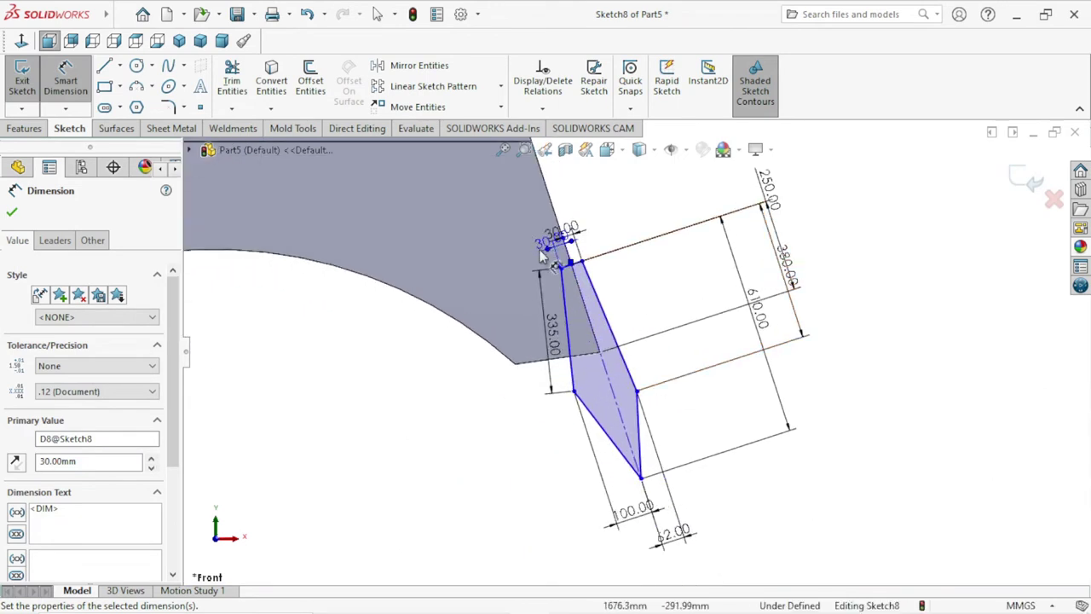
drag(545, 246, 510, 256)
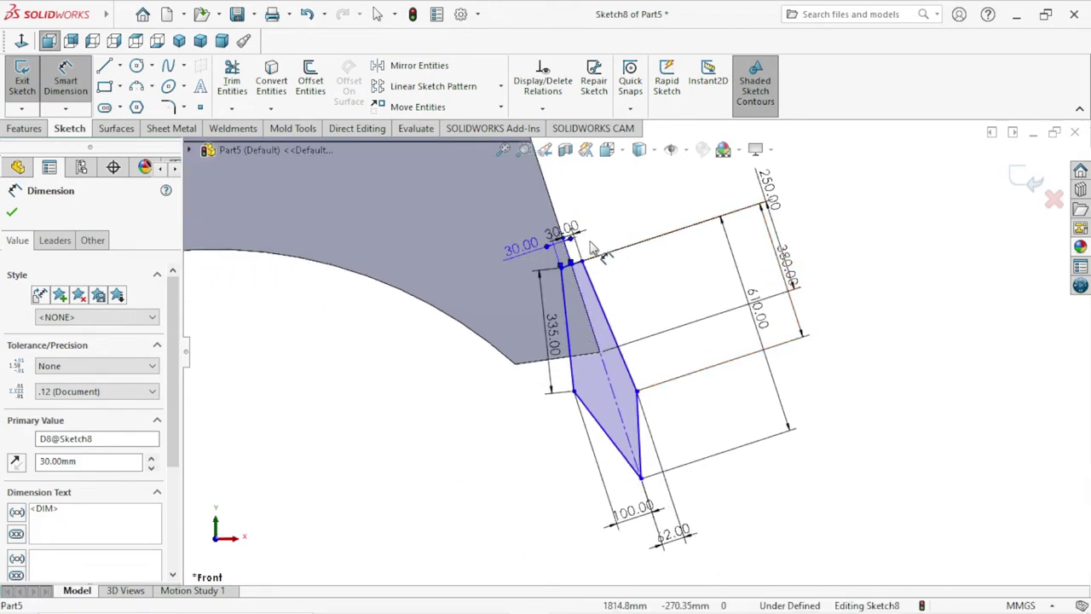
drag(576, 235, 595, 213)
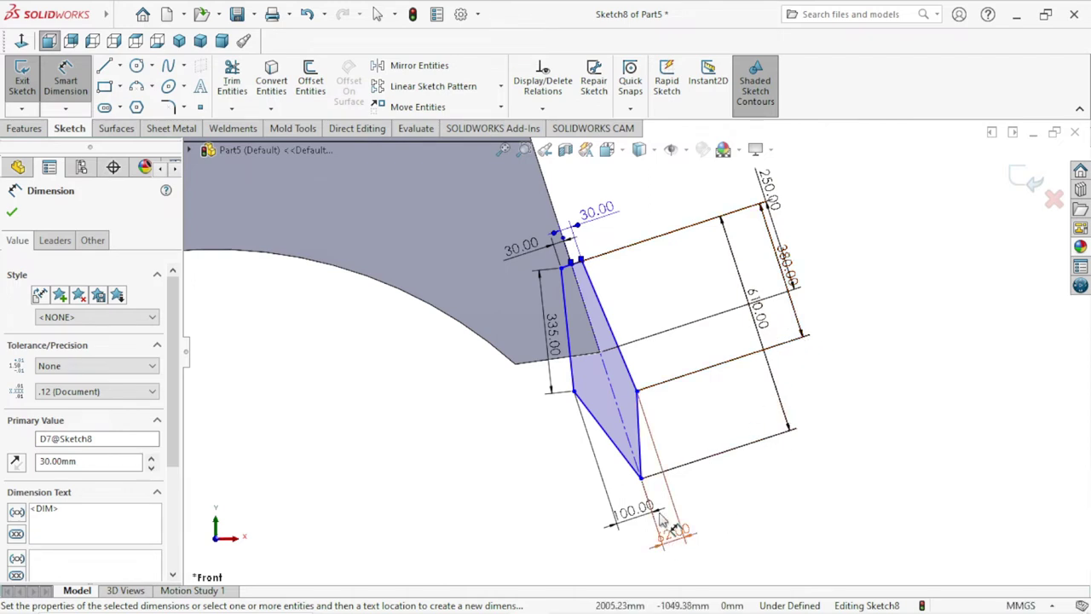
drag(631, 510, 588, 545)
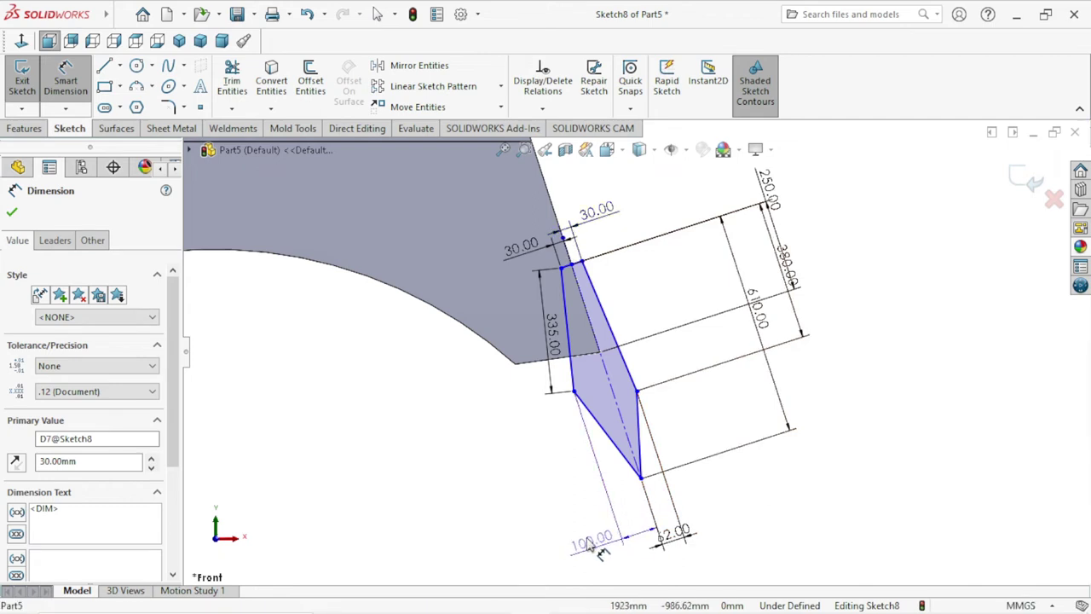
drag(673, 532, 709, 476)
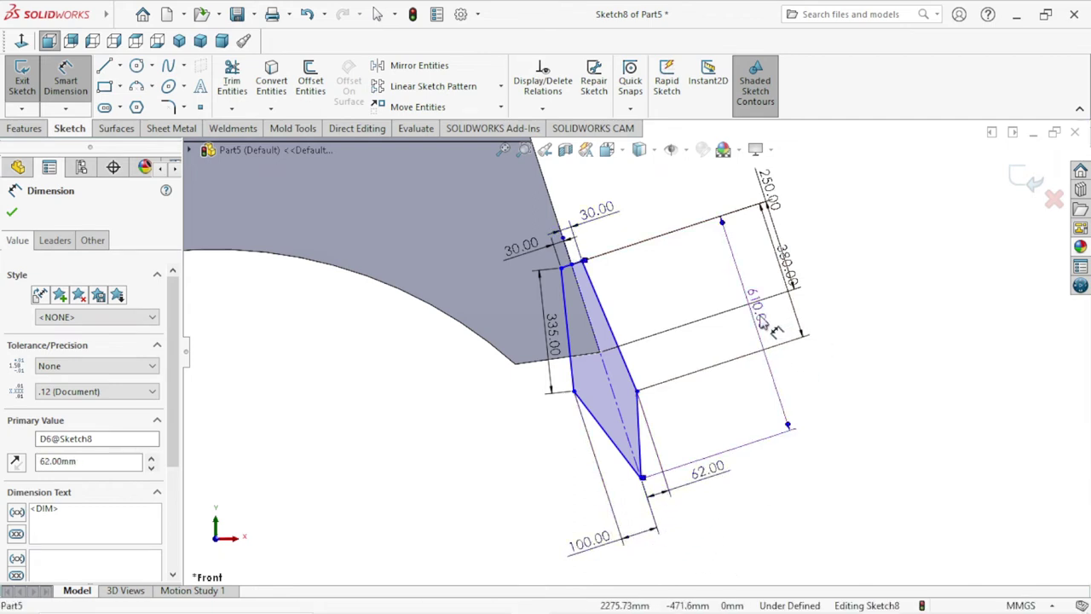
Reposition the 610.00, 380.00, 250.00 and 100.00 labels nearer the tooth.
drag(758, 311, 680, 282)
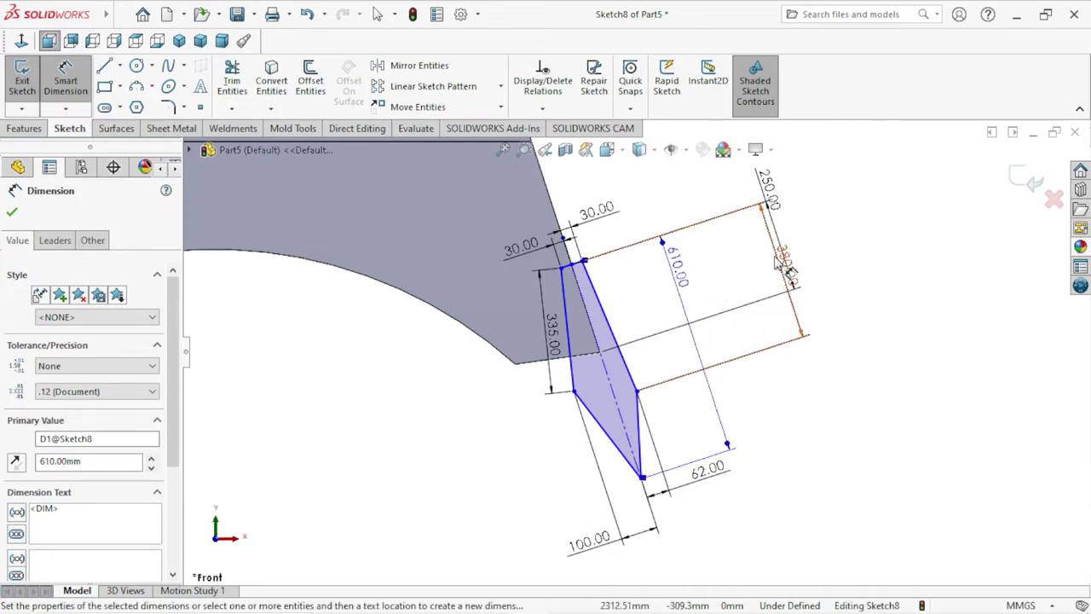
mouse_move(786, 266)
mouse_down()
mouse_move(715, 288)
mouse_move(639, 271)
mouse_up()
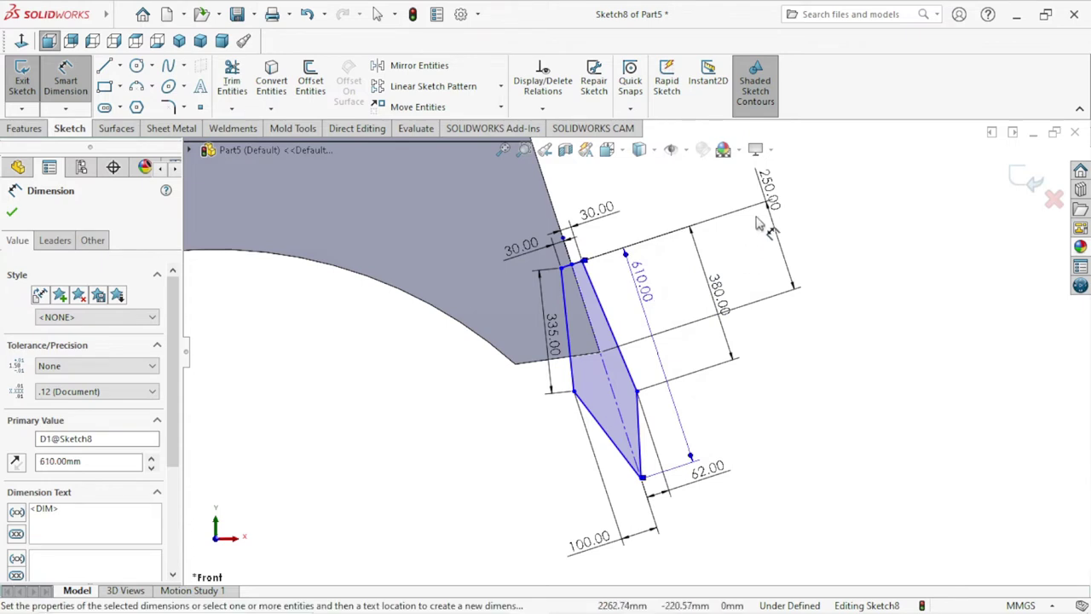
mouse_move(765, 186)
mouse_down()
mouse_move(776, 198)
mouse_move(743, 256)
mouse_move(682, 300)
mouse_up()
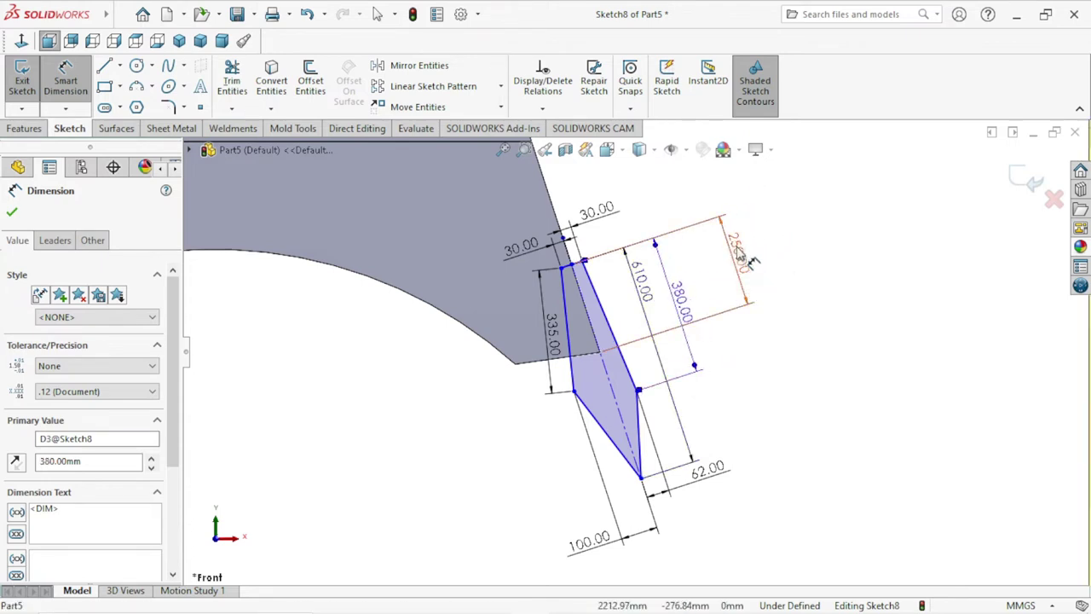
mouse_move(738, 254)
mouse_down()
mouse_move(743, 335)
mouse_move(714, 275)
mouse_up()
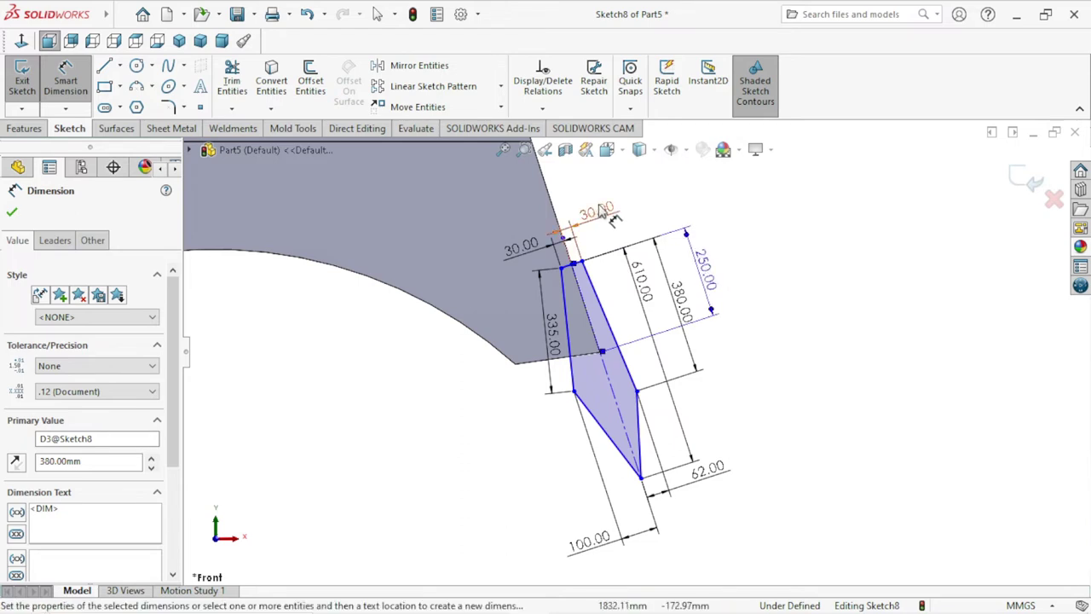
scroll(699, 503, down, 2)
scroll(648, 512, up, 2)
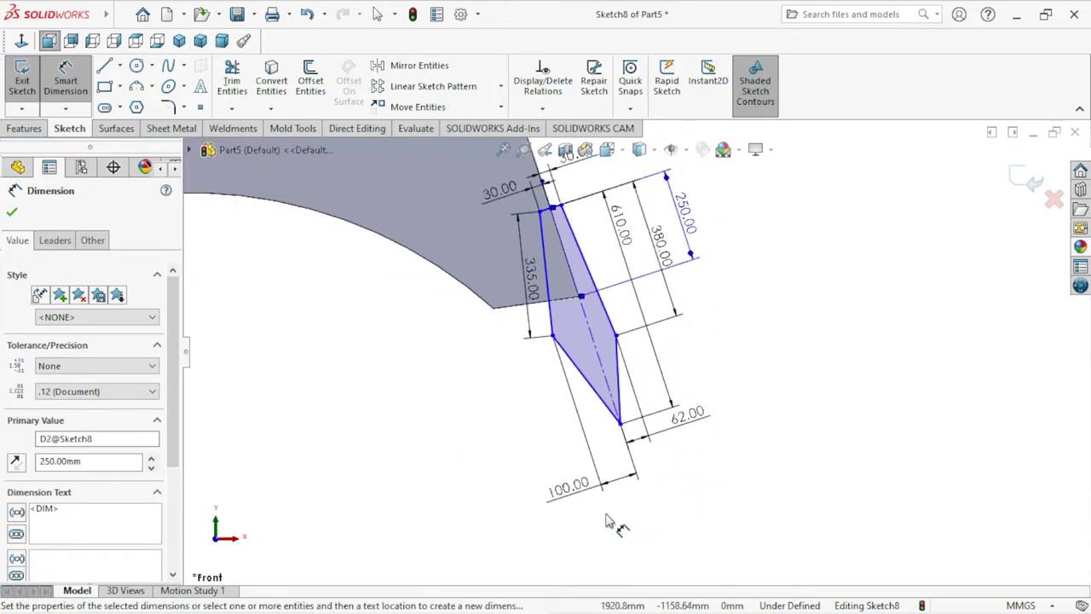
drag(570, 488, 561, 452)
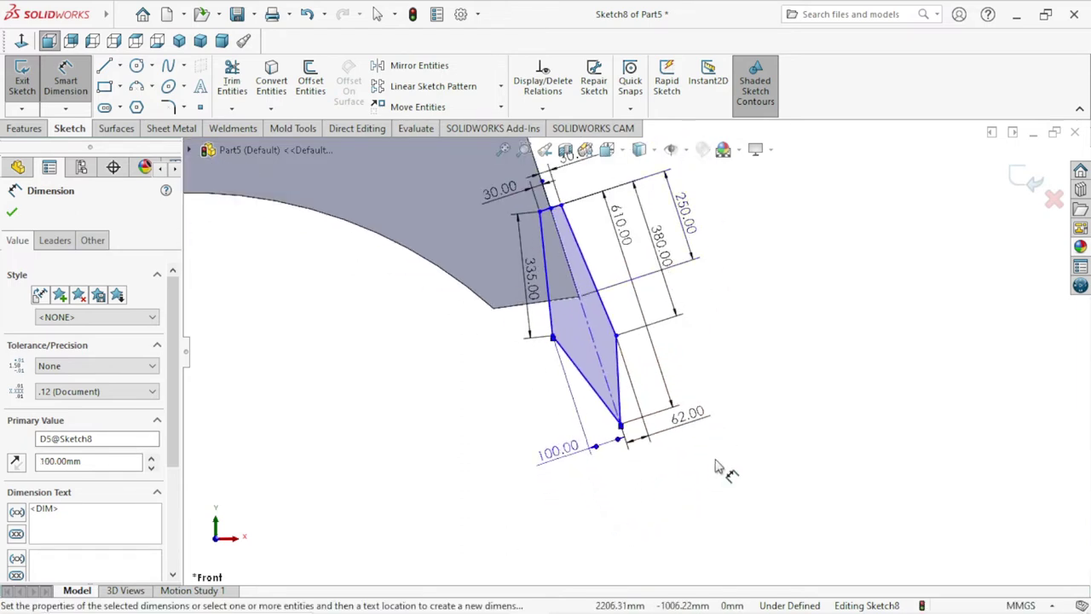
click(729, 473)
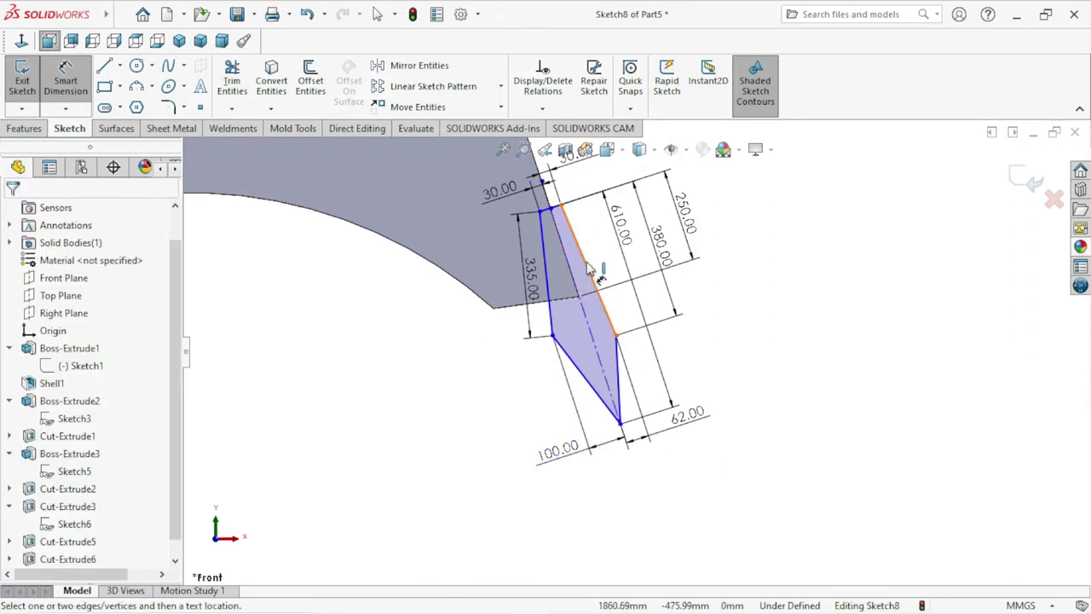
ctrl+middle_drag(591, 273, 601, 283)
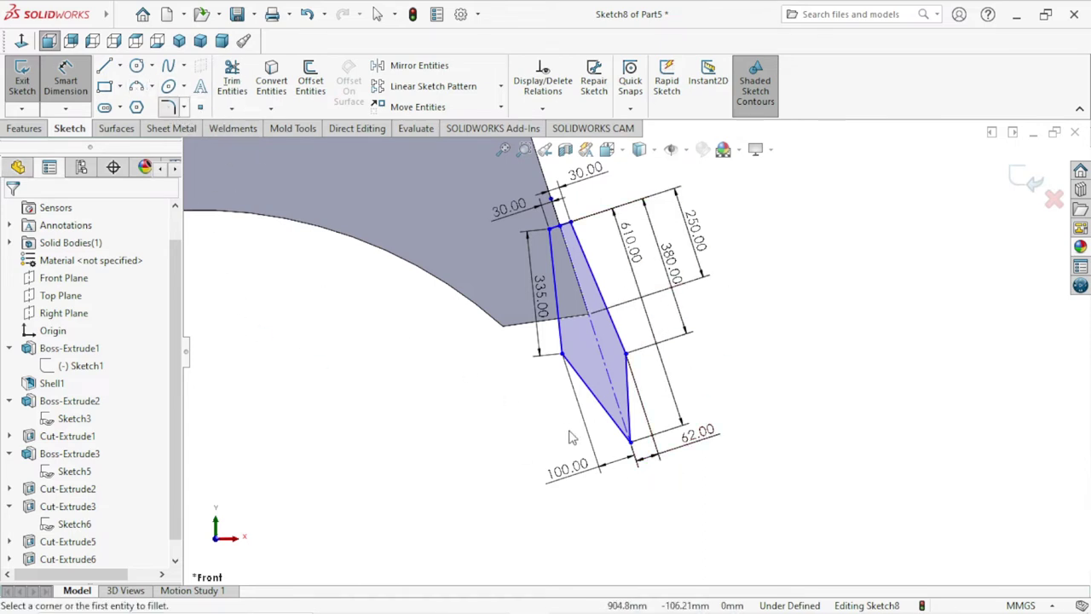
Fillet the tooth's bottom tip at 15 mm and its left and right corners at 200 mm.
click(168, 106)
text(15)
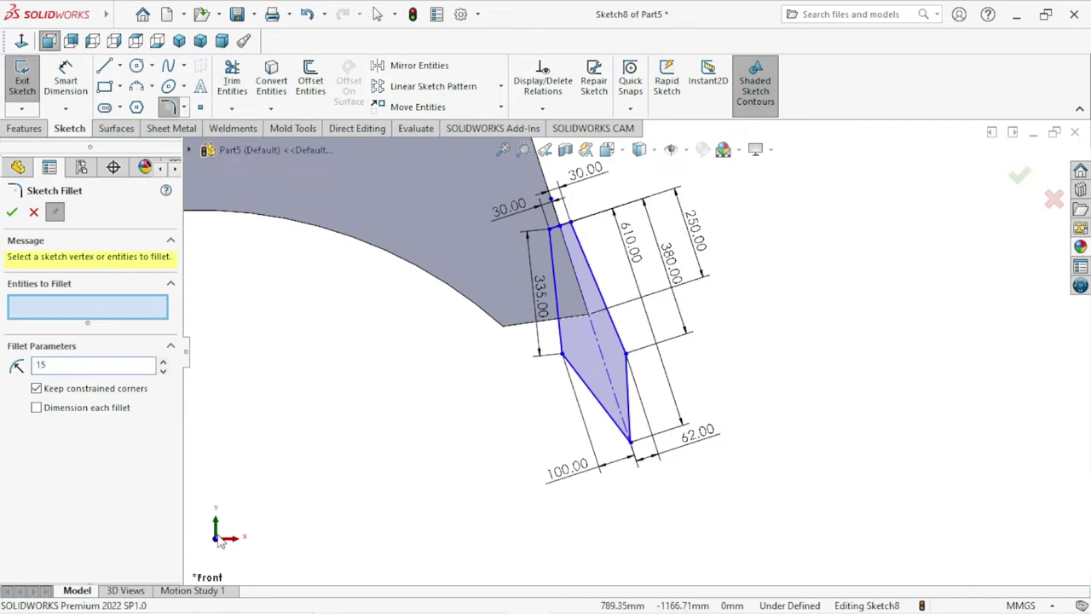
click(631, 444)
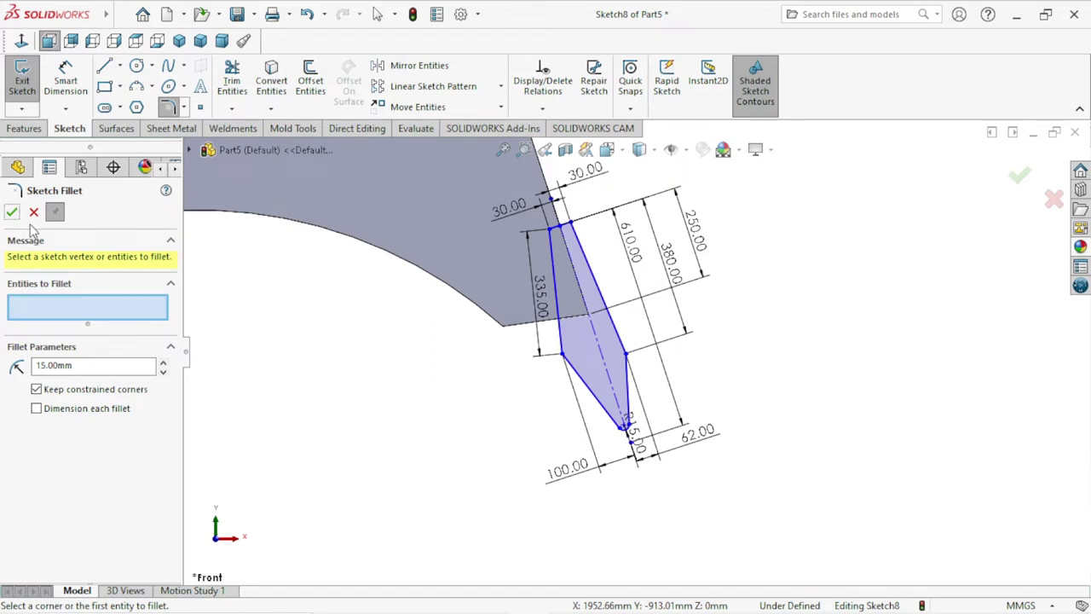
double_click(97, 363)
text(200)
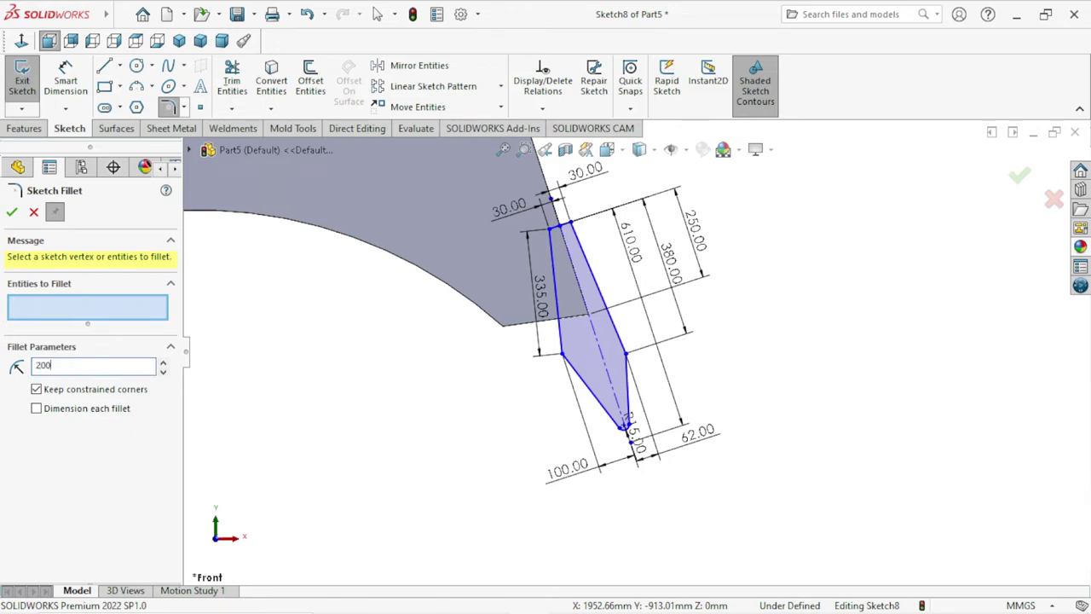
click(562, 355)
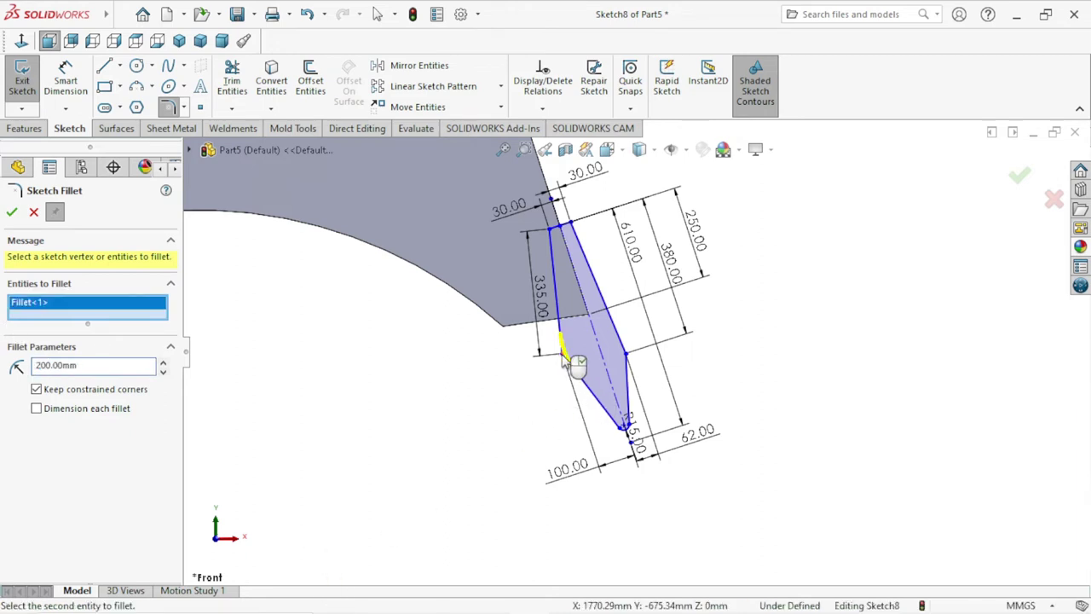
click(625, 355)
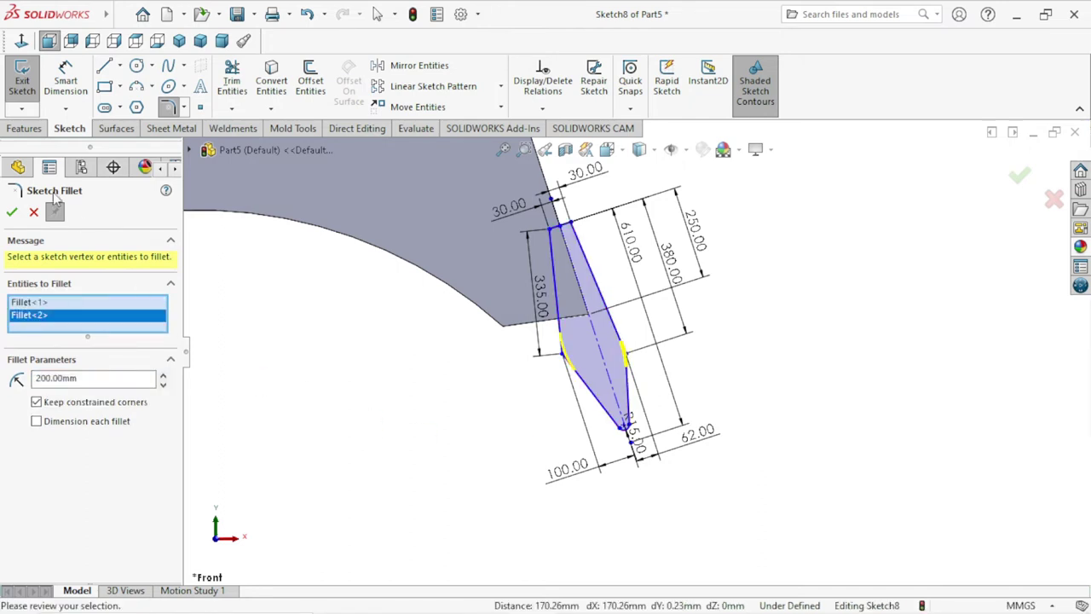
click(13, 213)
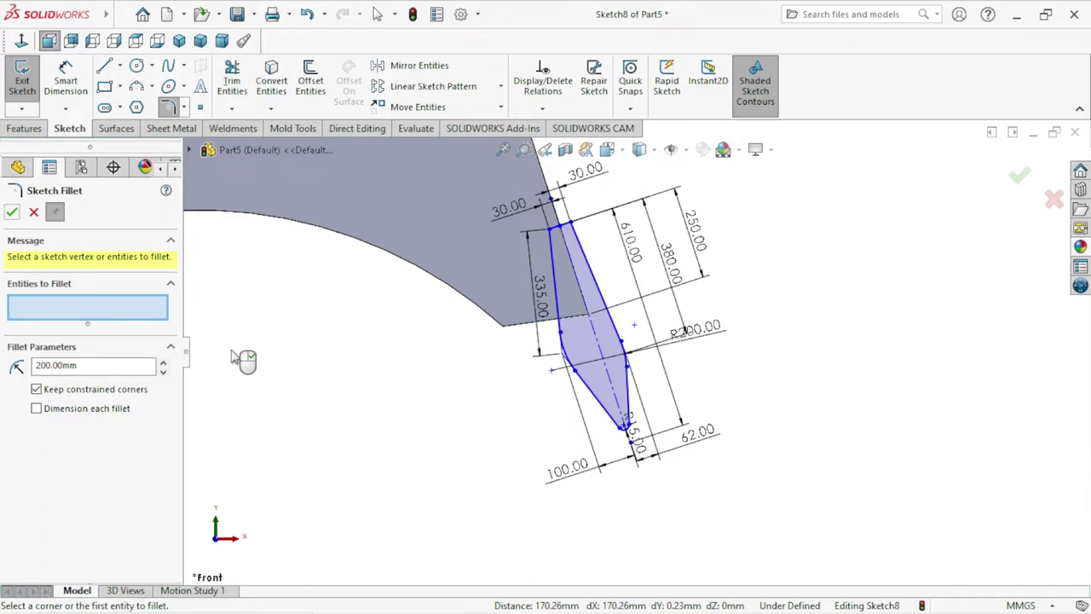
mouse_move(695, 334)
mouse_down()
mouse_move(729, 381)
mouse_move(733, 365)
mouse_up()
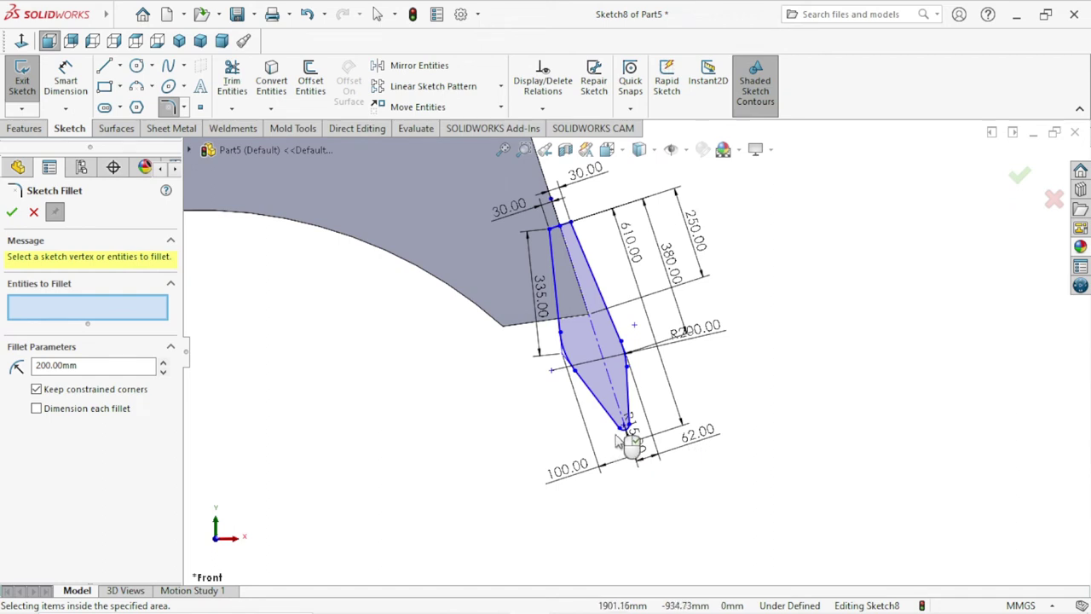
scroll(620, 442, up, 3)
scroll(585, 366, down, 5)
scroll(585, 366, down, 2)
scroll(602, 370, down, 2)
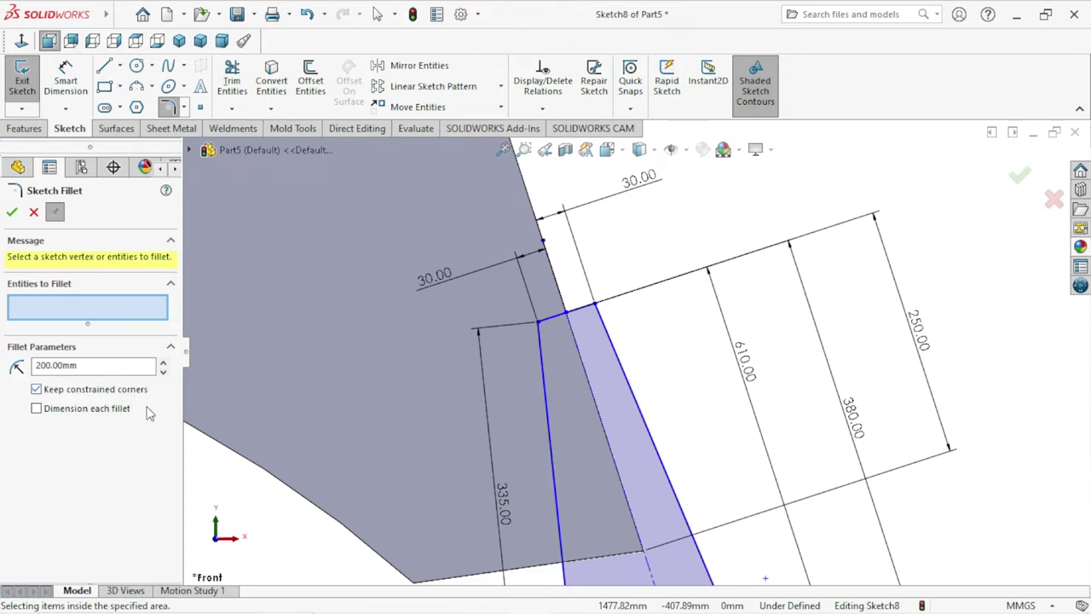
Close the fillet tool and move the R15.00 label away from the rounded tip.
scroll(551, 450, up, 3)
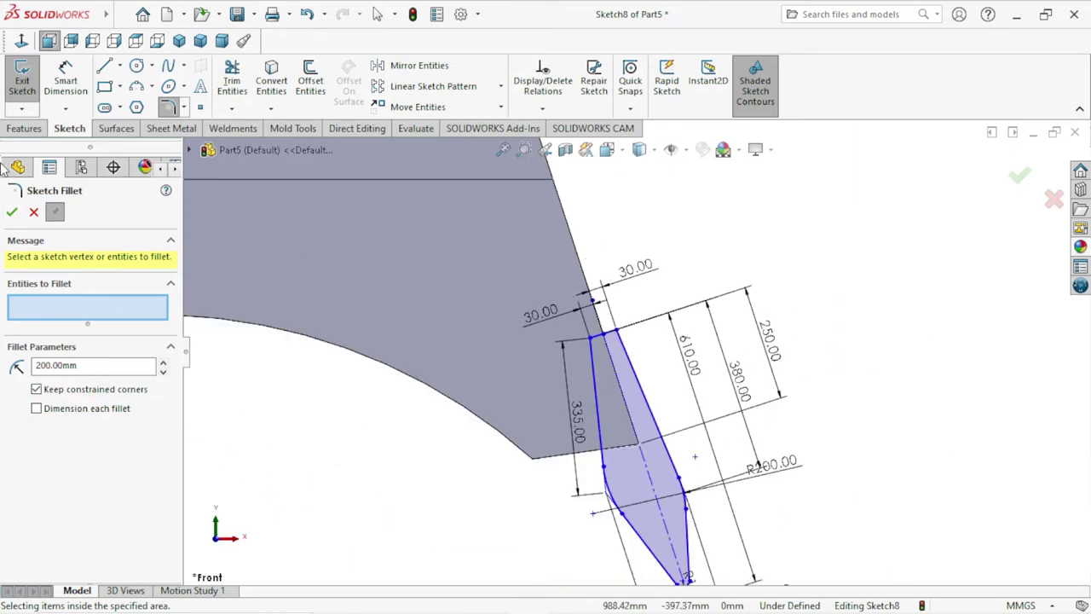
click(12, 213)
scroll(626, 381, up, 3)
scroll(626, 381, down, 2)
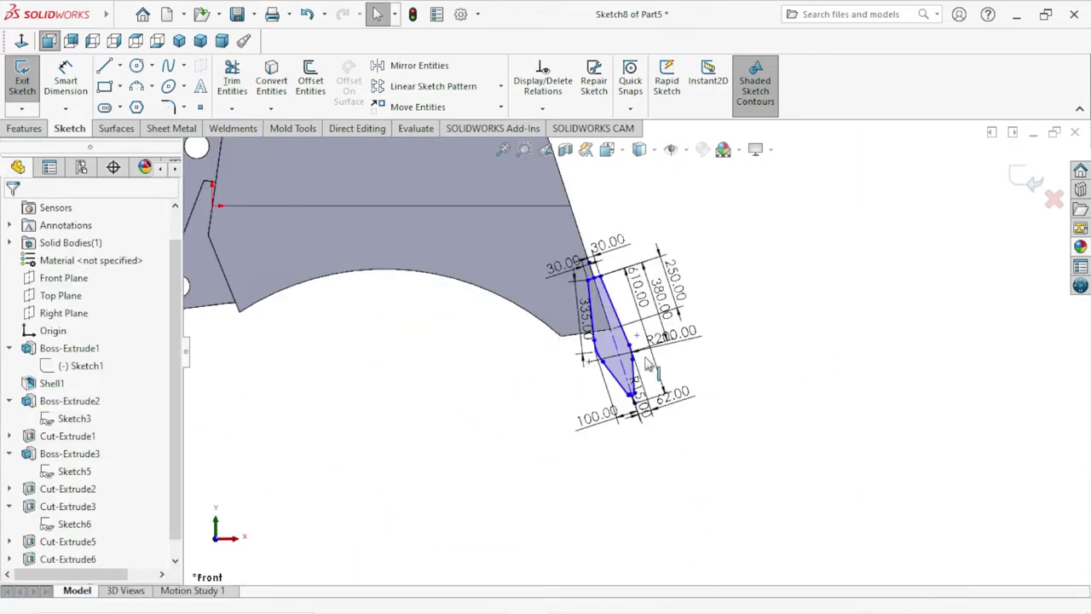
scroll(627, 381, down, 2)
scroll(597, 380, down, 2)
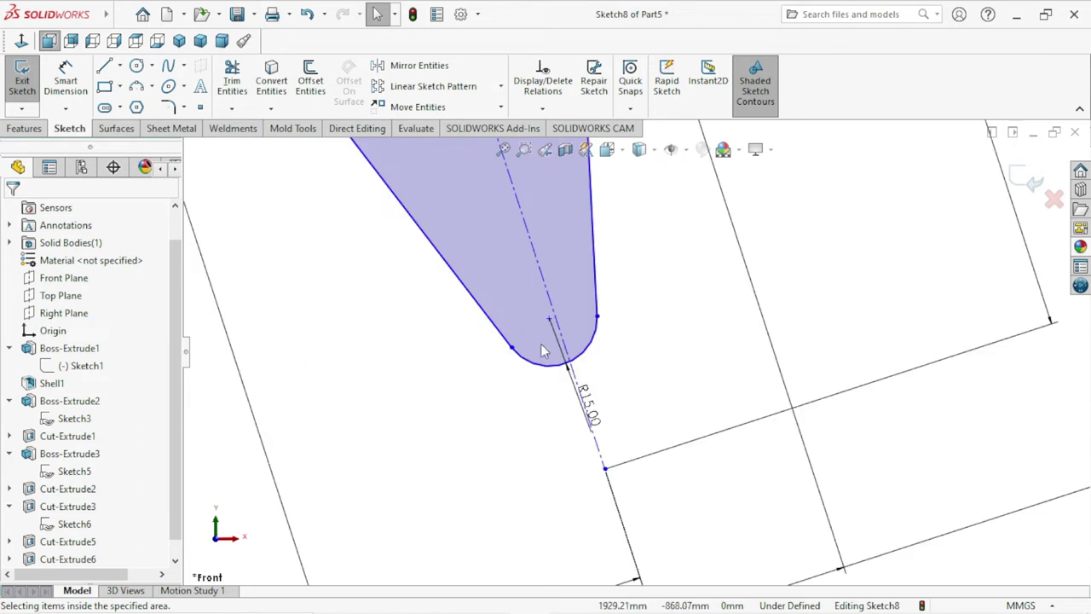
scroll(601, 382, down, 2)
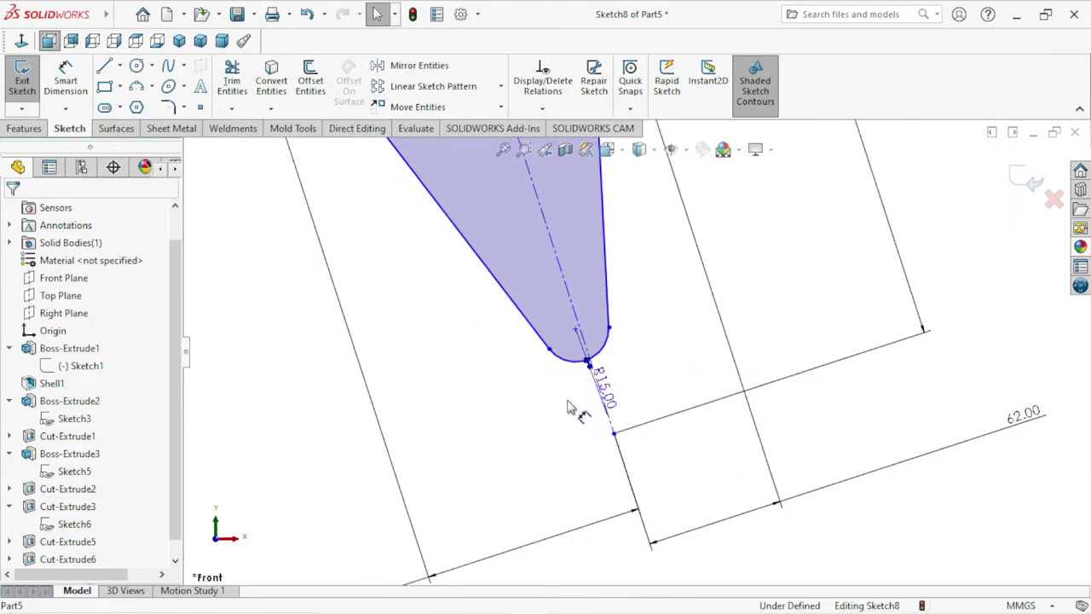
drag(589, 399, 474, 453)
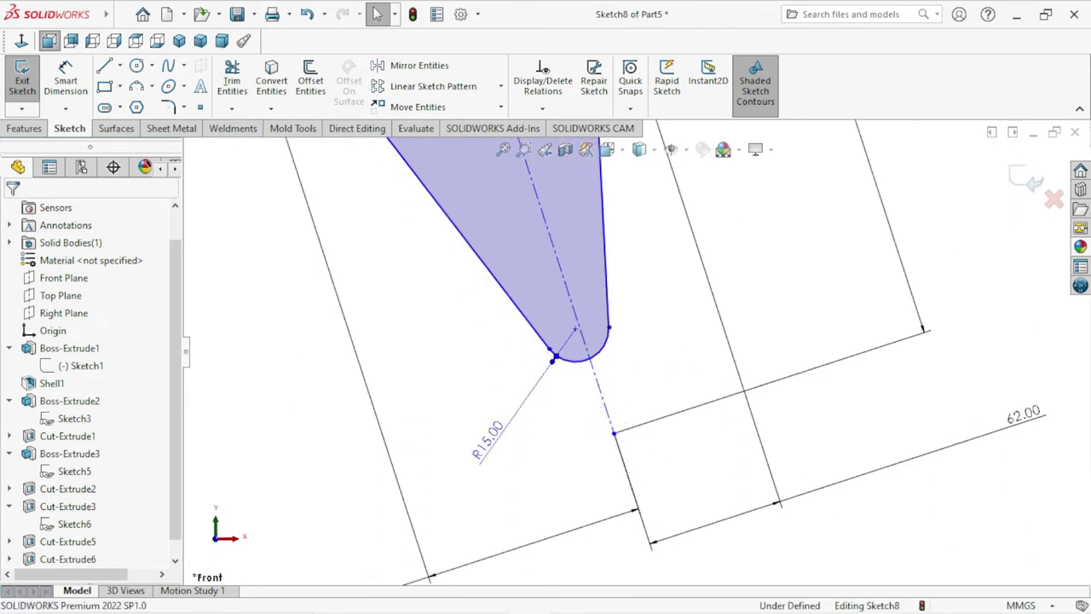
Delete the 610.00 length dimension and begin a new Smart Dimension.
click(596, 359)
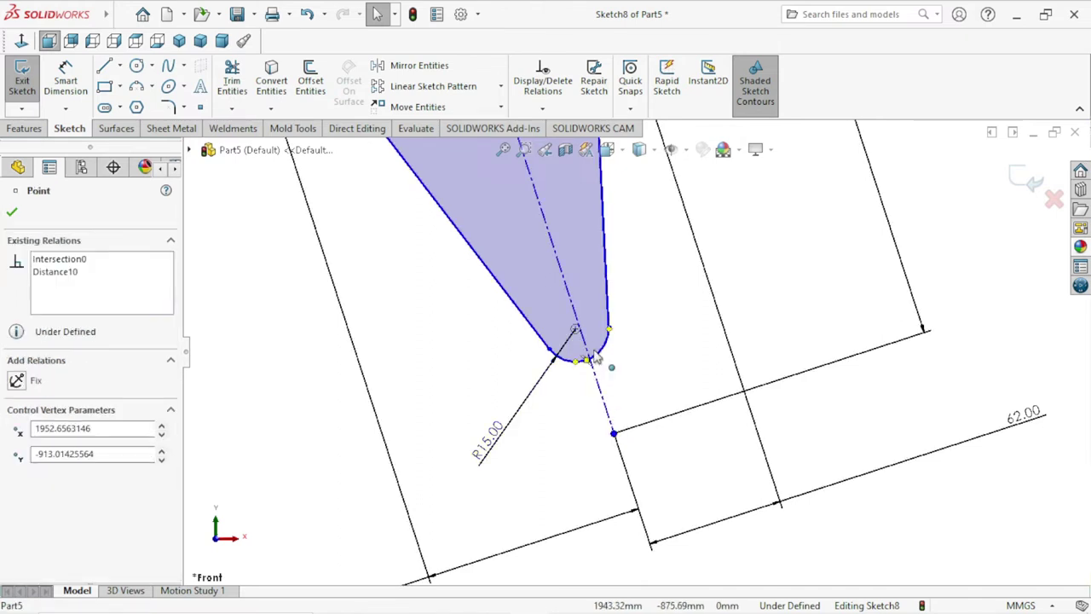
click(580, 337)
click(613, 434)
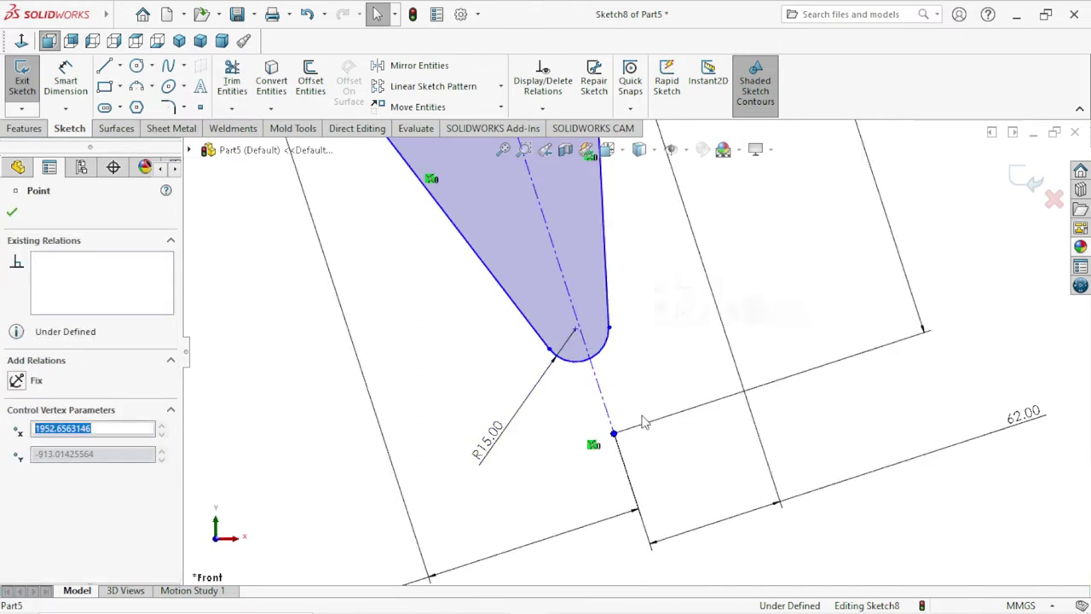
click(580, 336)
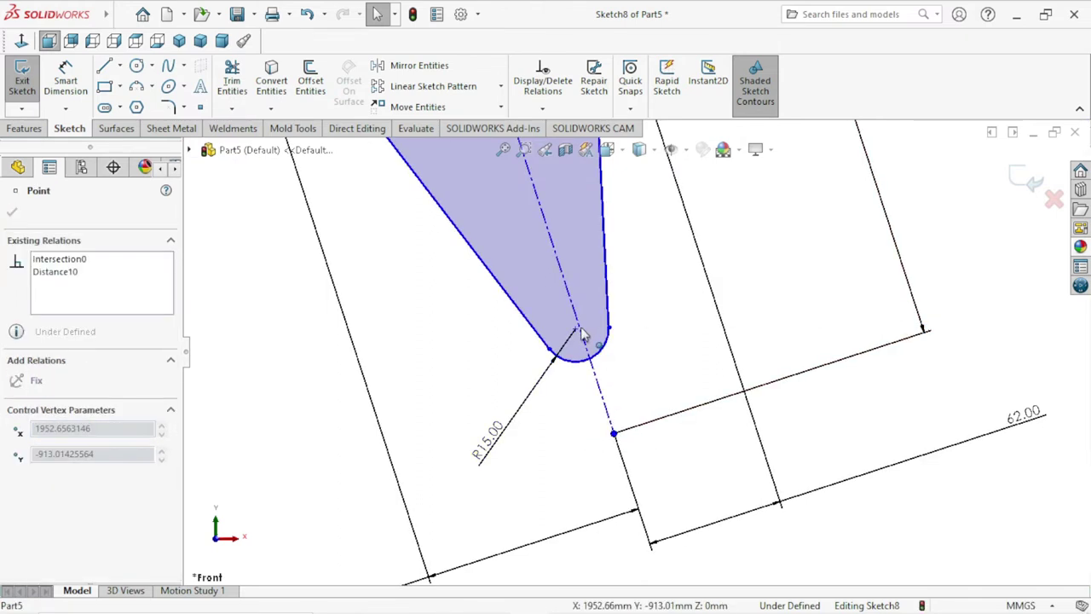
click(614, 434)
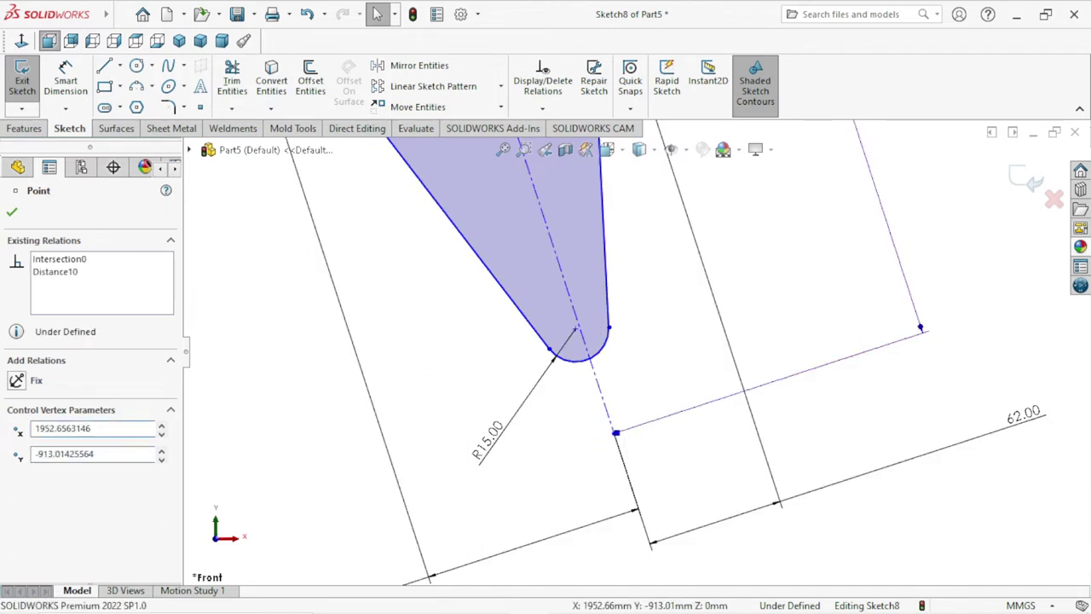
click(646, 474)
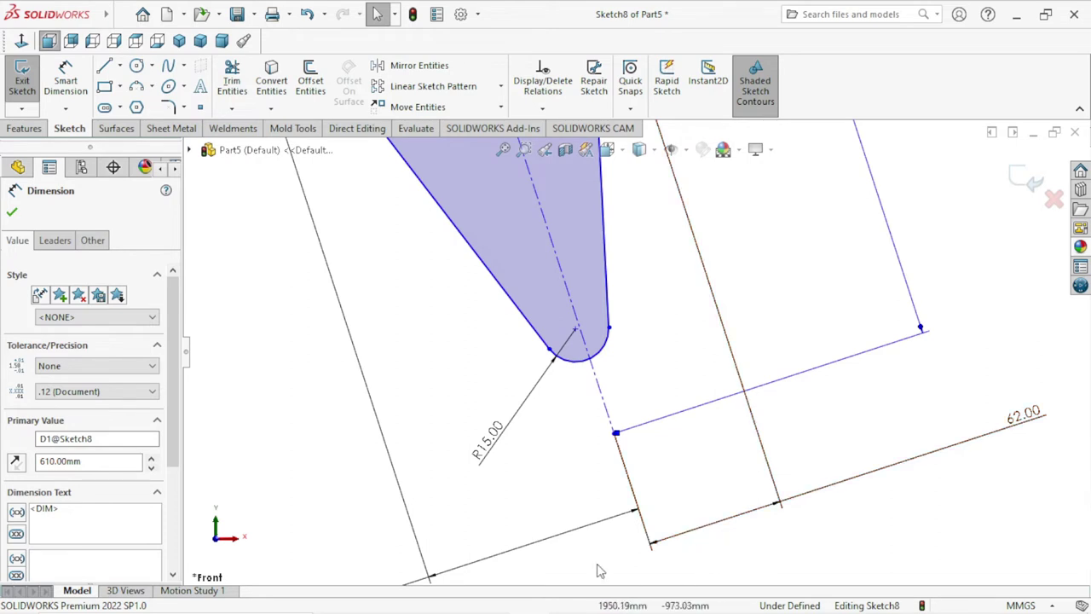
scroll(639, 375, up, 3)
scroll(640, 358, up, 3)
scroll(639, 350, up, 2)
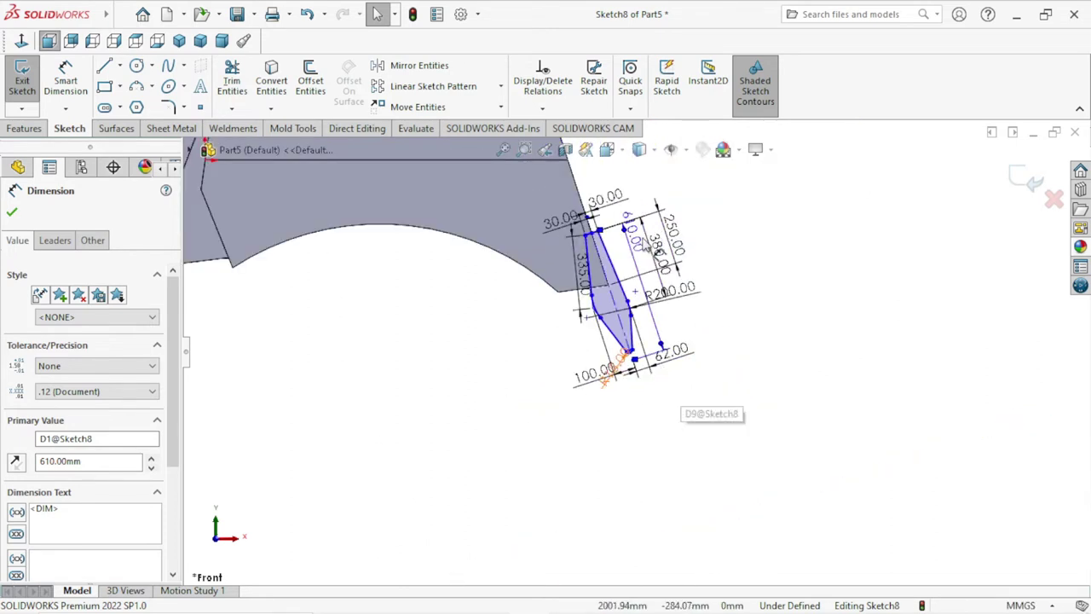
scroll(654, 247, down, 3)
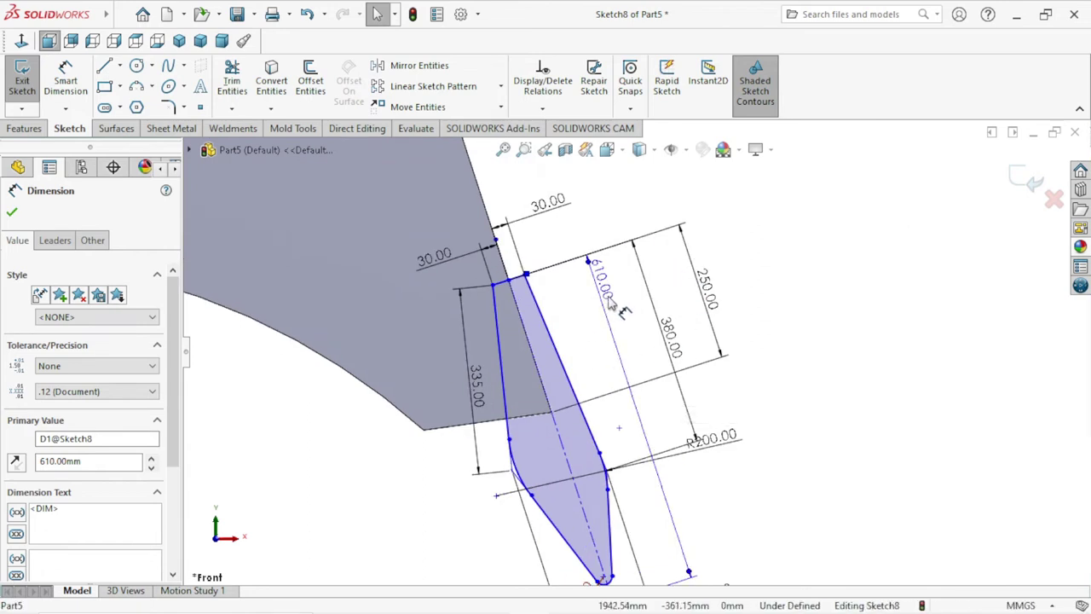
key(Delete)
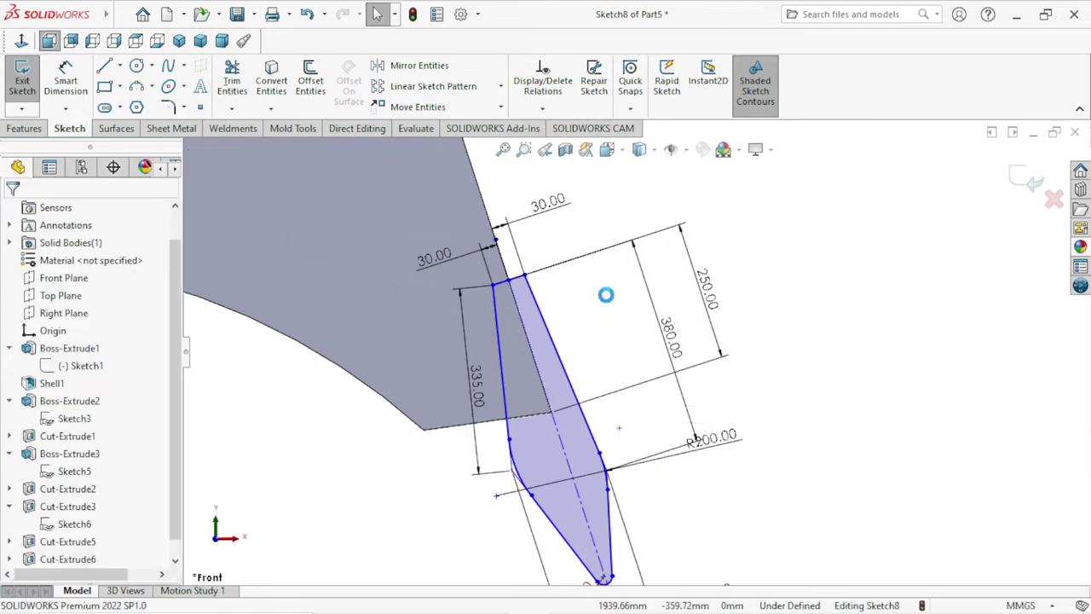
click(66, 79)
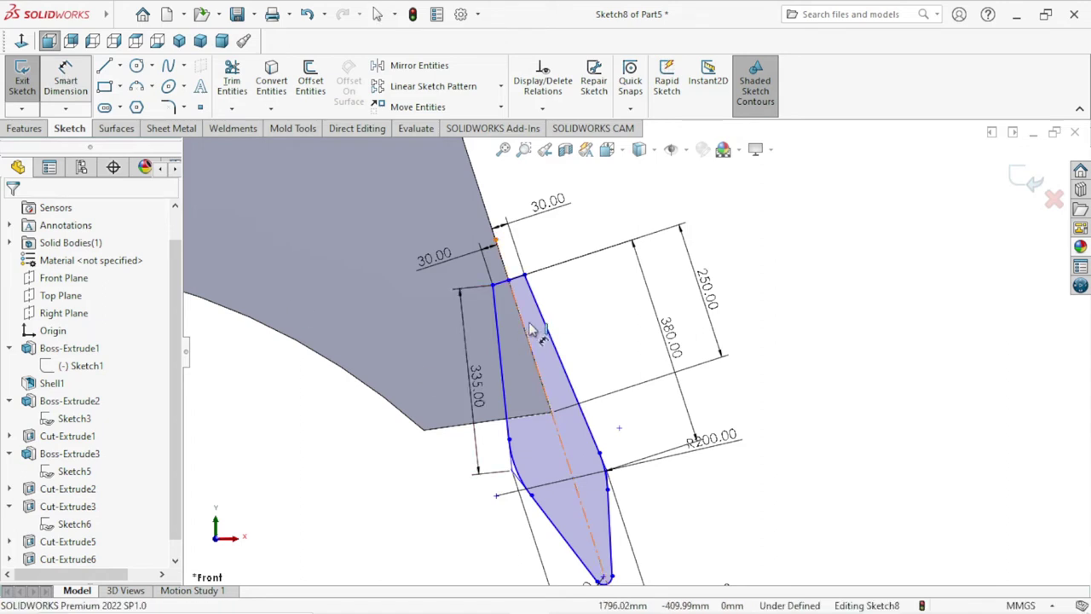
Dimension the tooth from its top corner to the tip centre as 610 mm.
click(509, 282)
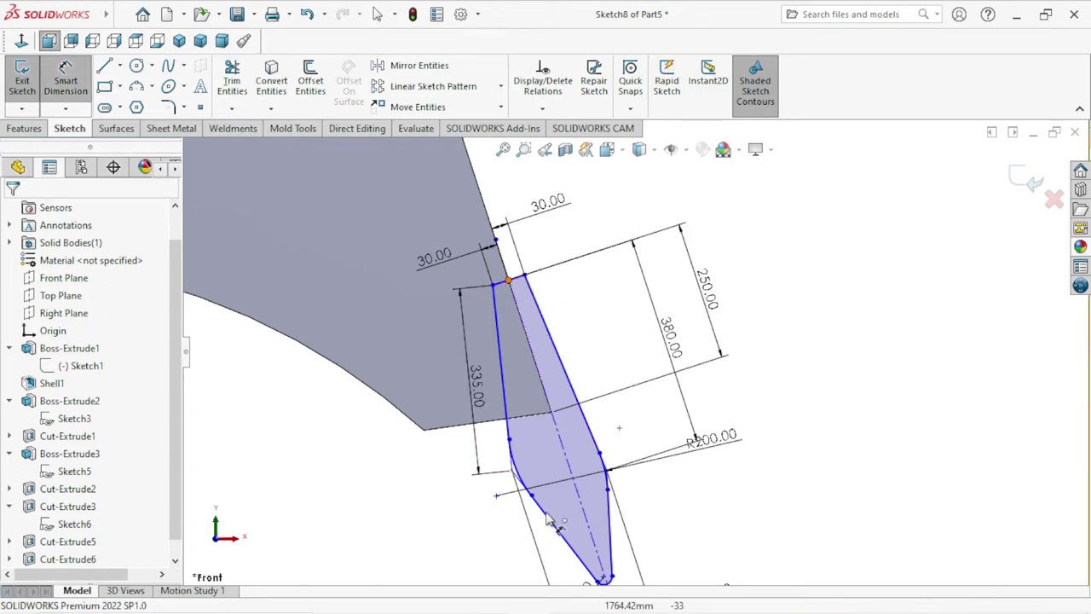
scroll(608, 580, down, 2)
scroll(608, 531, down, 2)
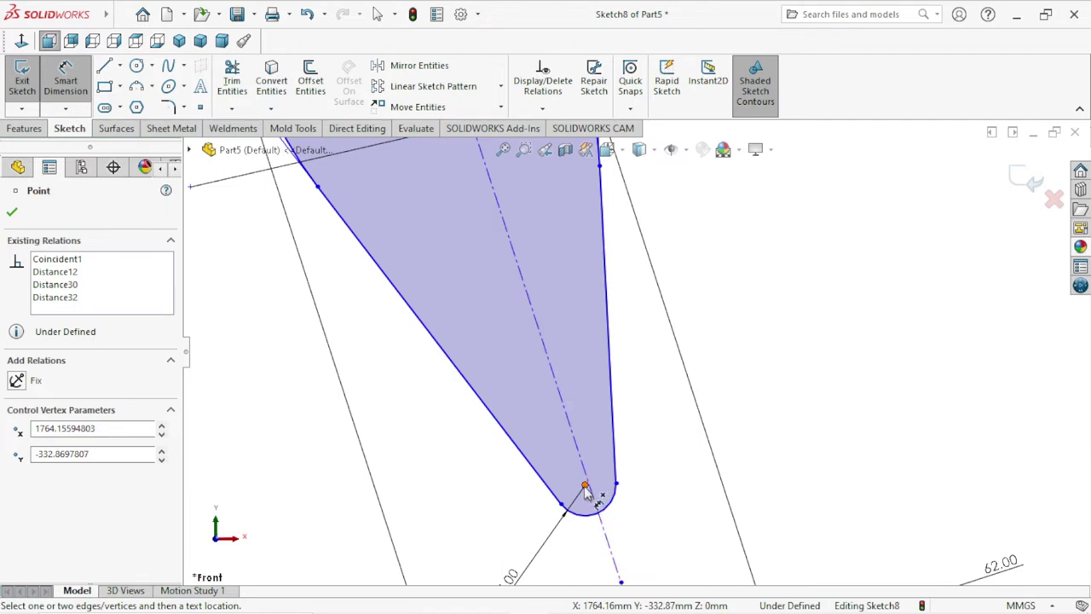
drag(585, 493, 689, 341)
scroll(719, 446, up, 3)
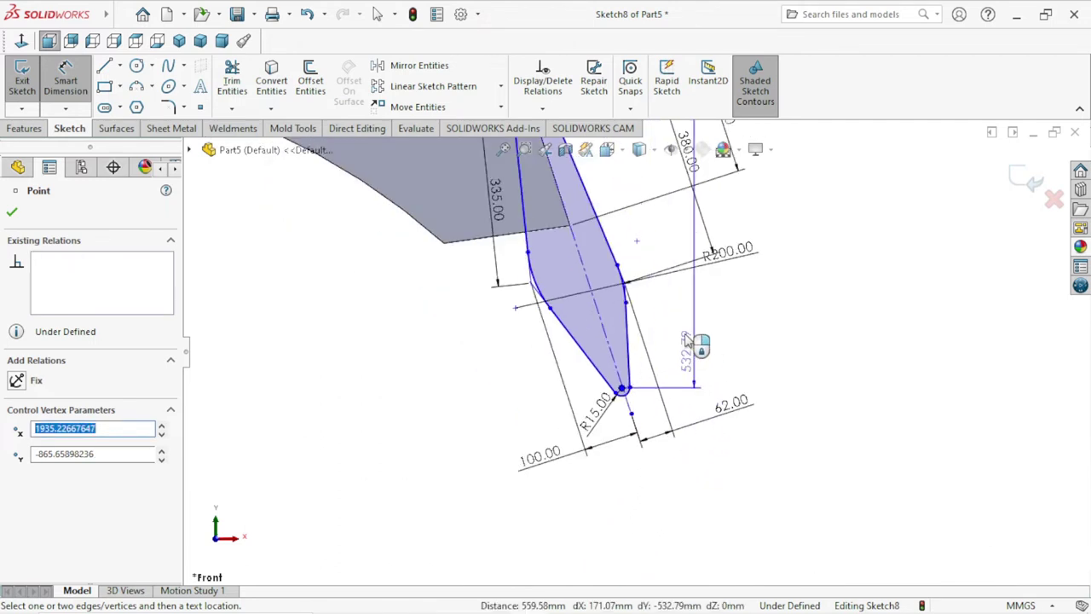
scroll(689, 342, up, 2)
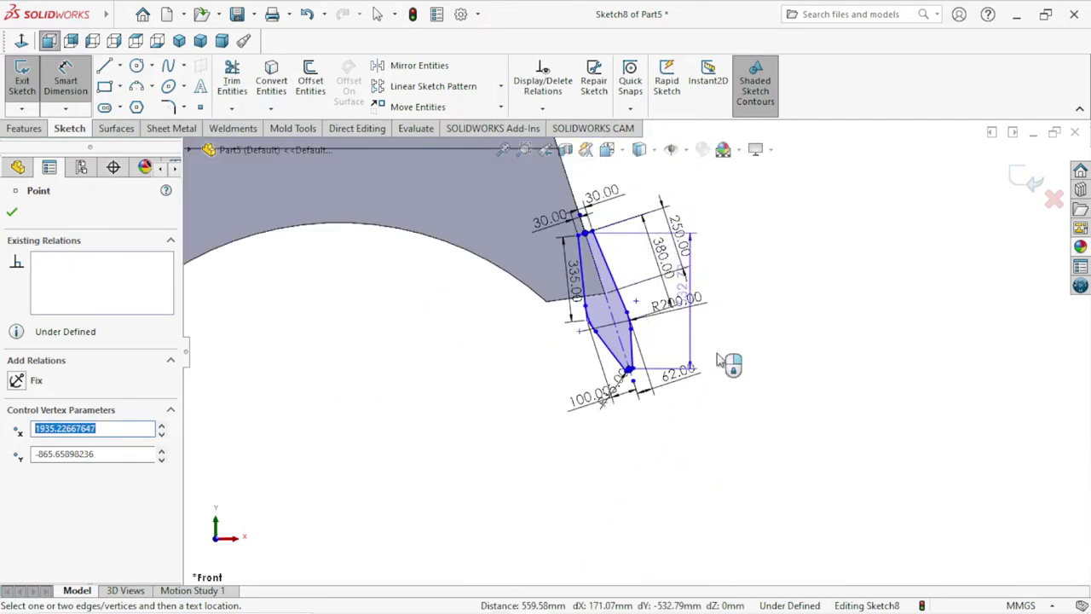
click(769, 407)
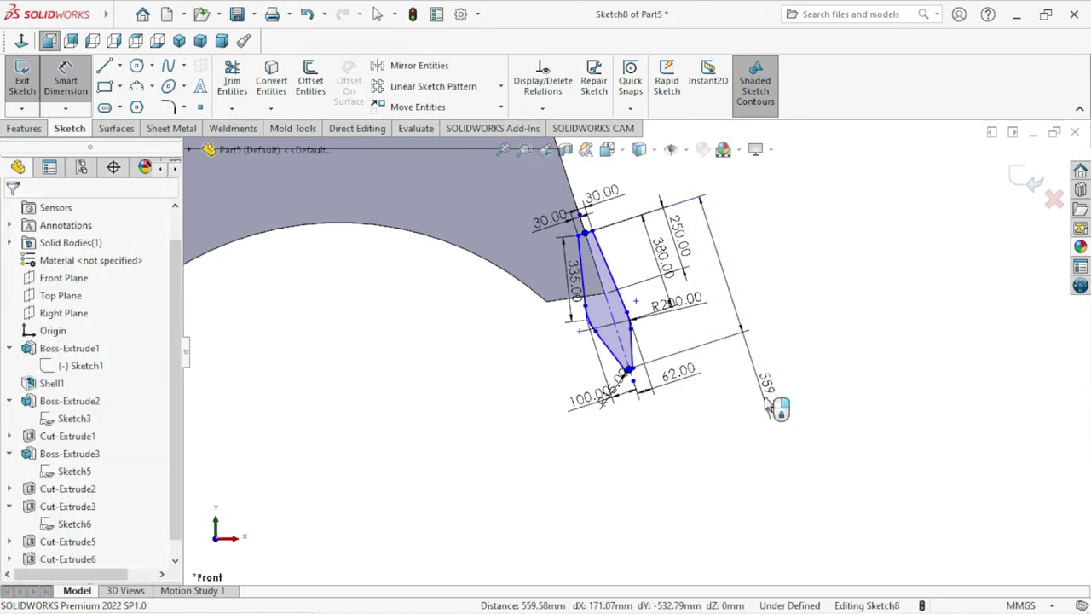
click(770, 407)
text(6)
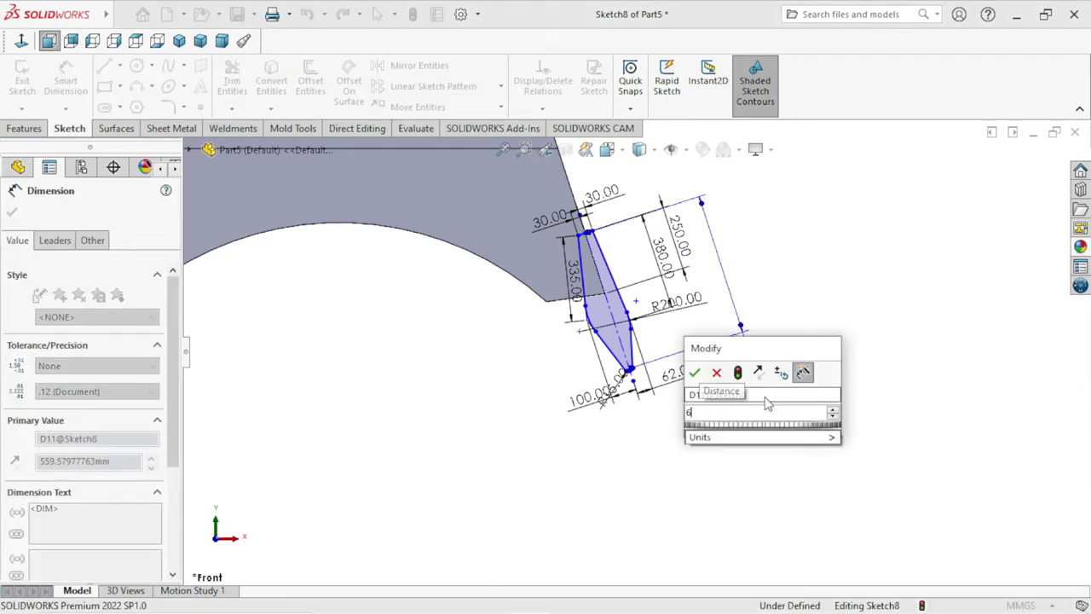
text(10)
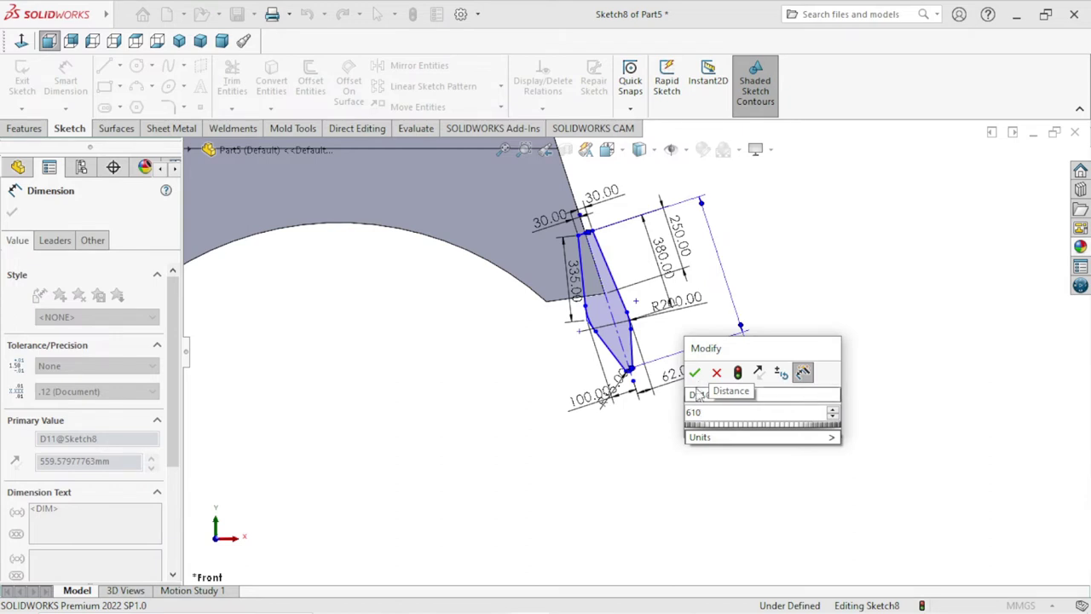
click(695, 373)
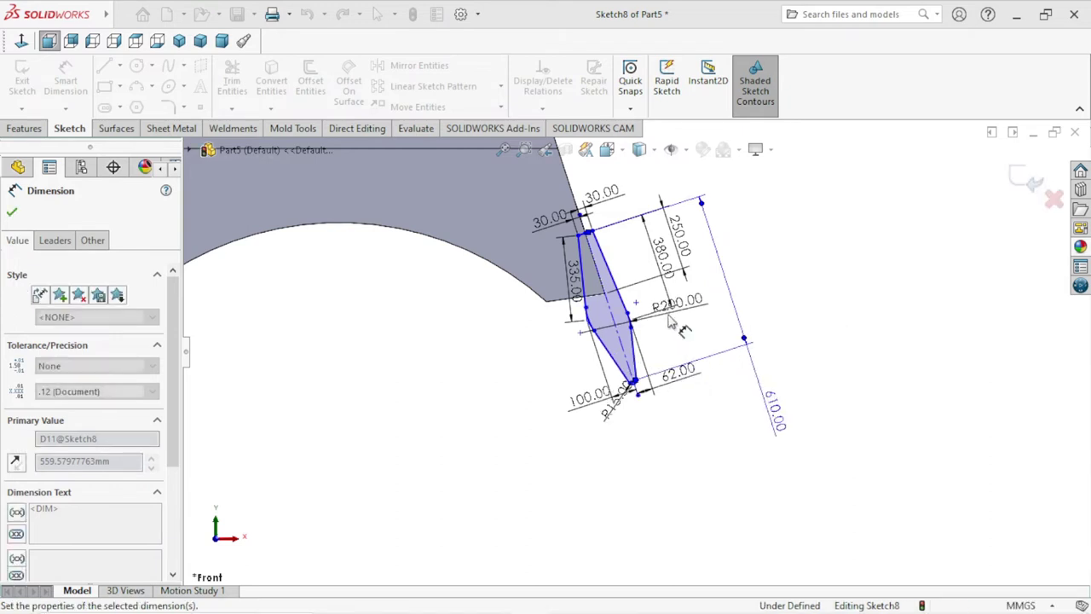
Reposition the 610.00 and R200.00 dimension labels close beside the tooth.
scroll(662, 312, up, 2)
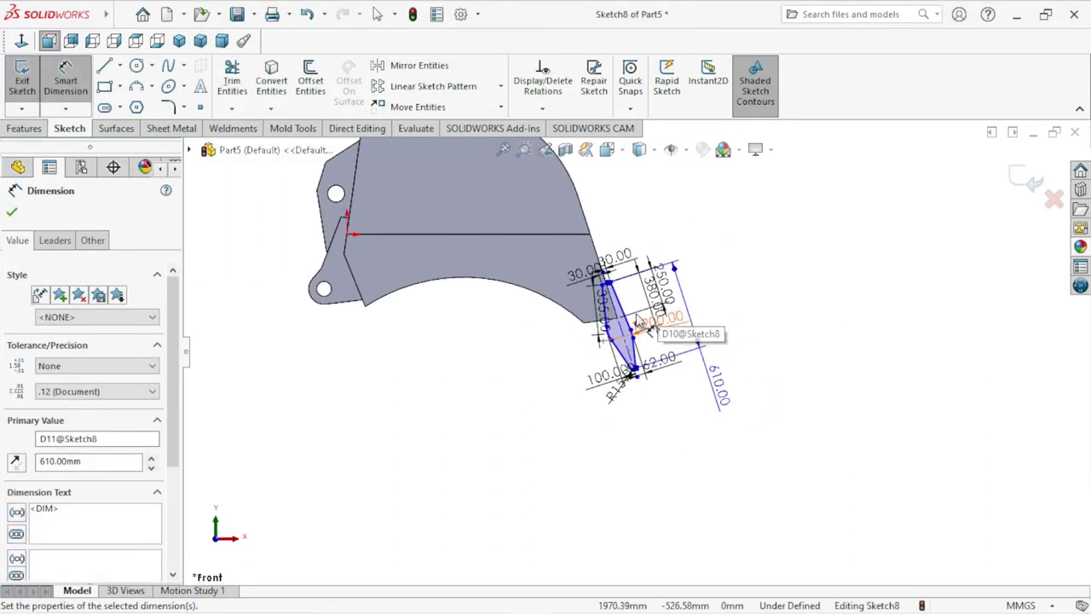
scroll(670, 329, down, 4)
scroll(648, 332, down, 1)
scroll(904, 512, up, 2)
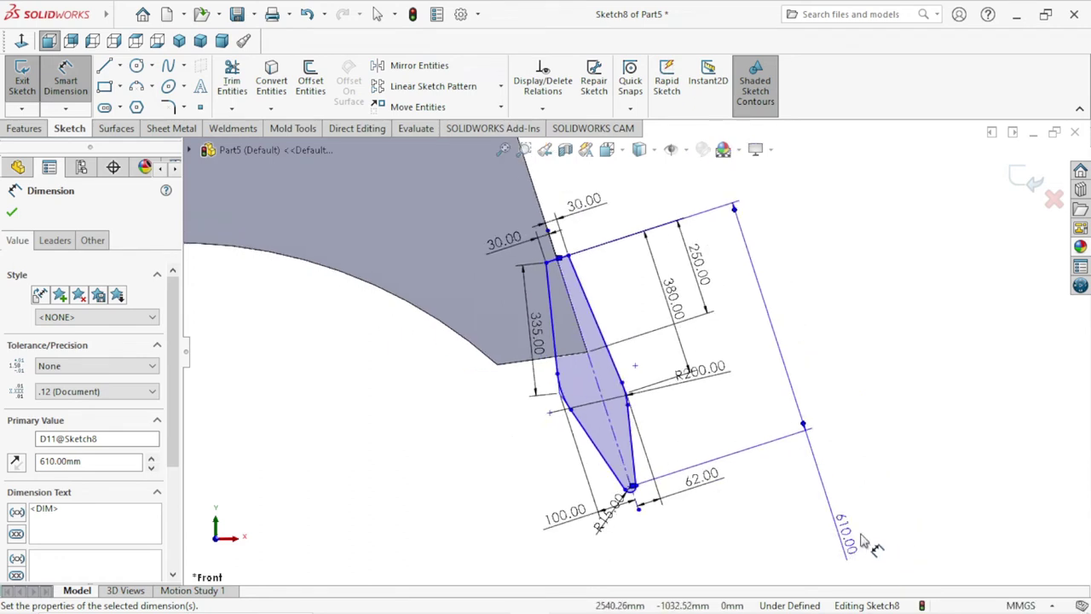
drag(842, 514, 644, 310)
click(820, 411)
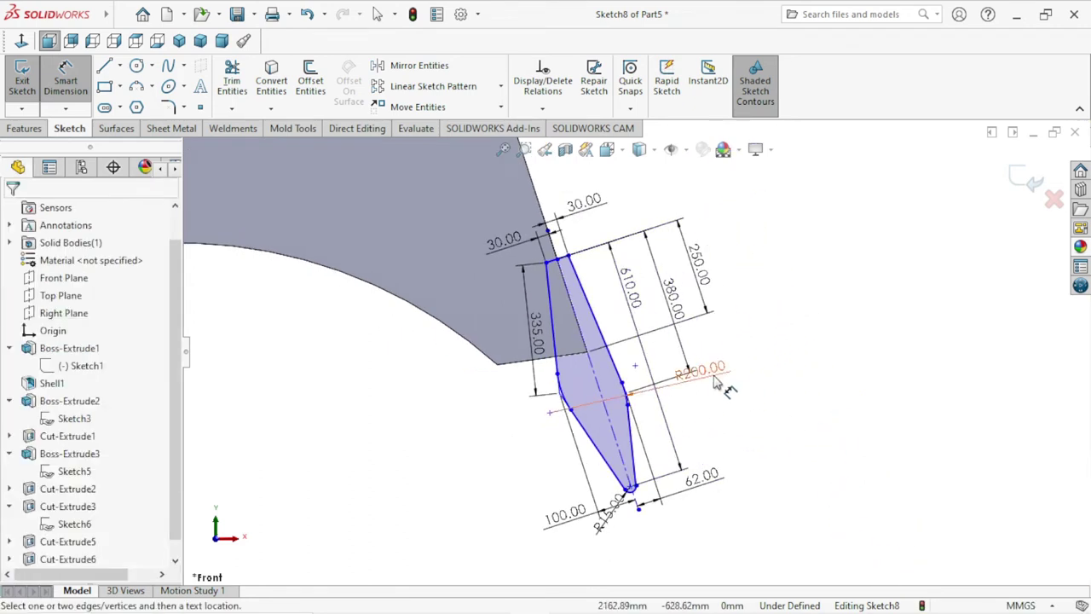
drag(712, 377, 768, 411)
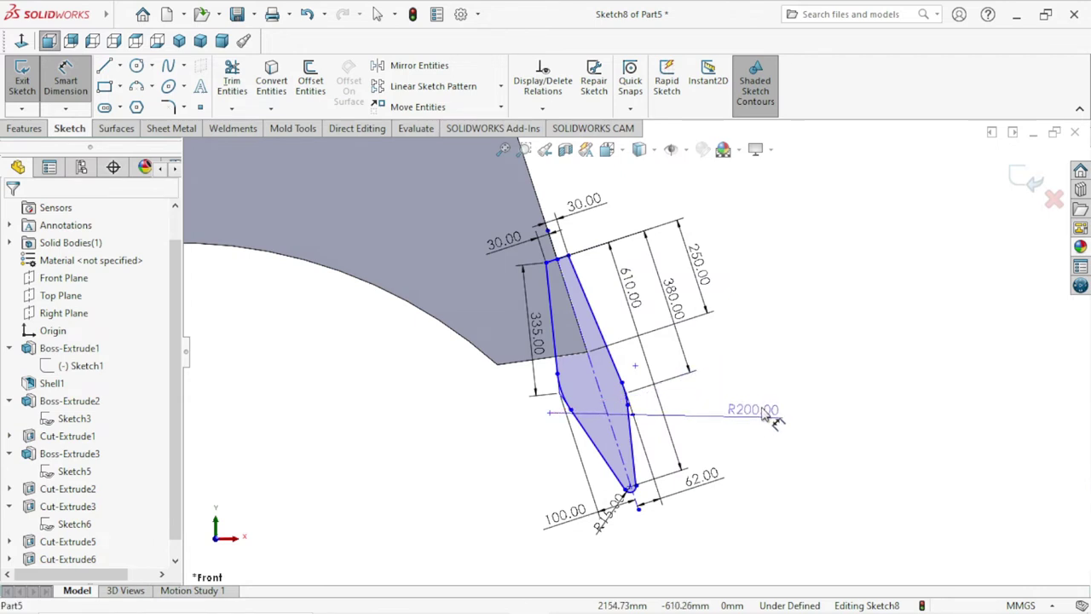
drag(767, 412, 770, 367)
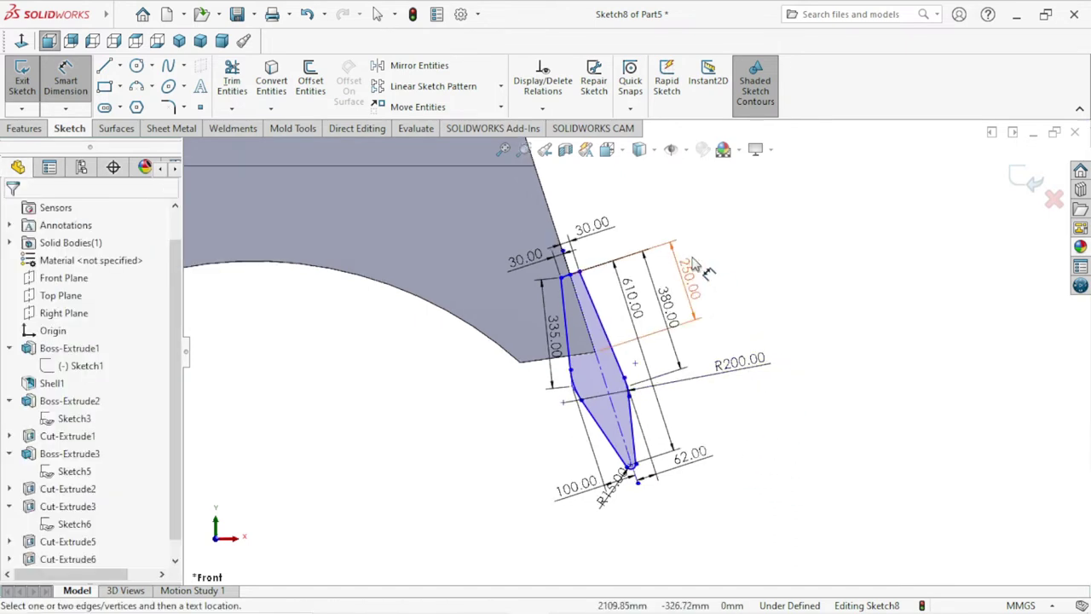
scroll(628, 320, down, 1)
scroll(628, 320, down, 1)
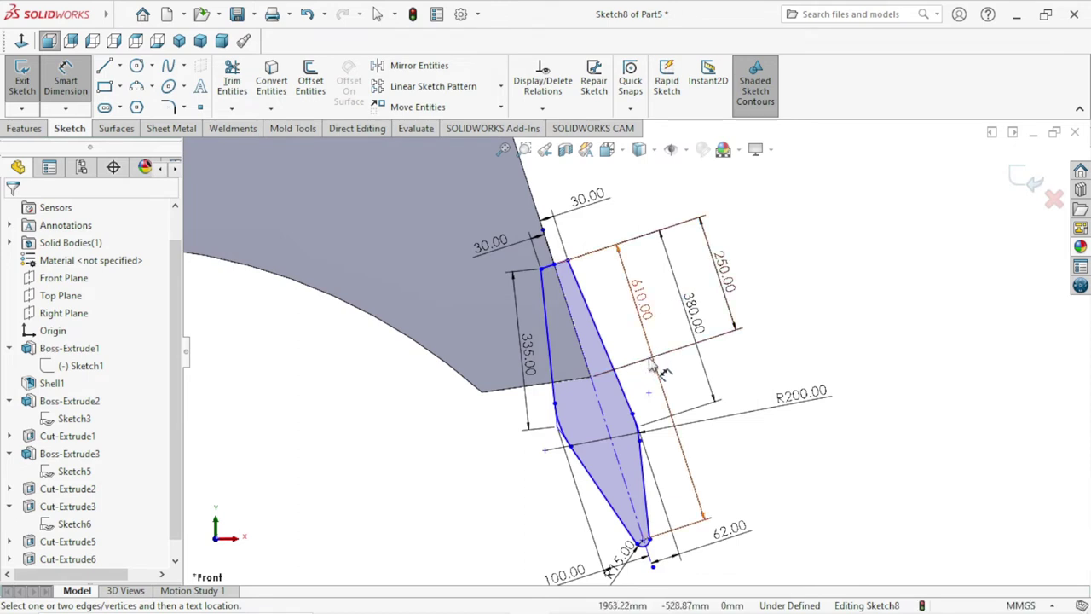
scroll(620, 320, down, 1)
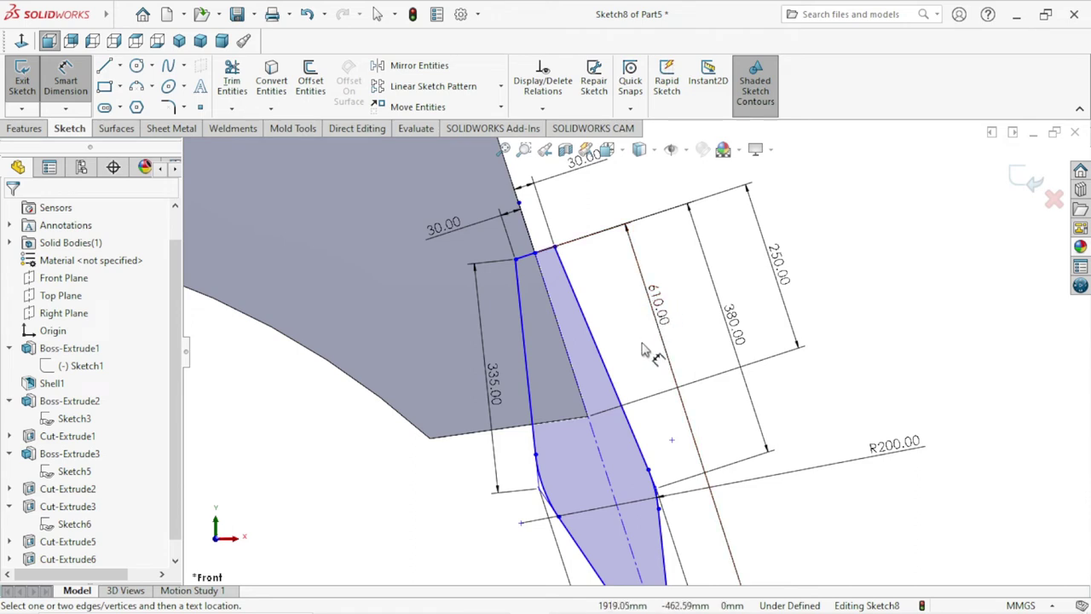
Apply a 15 mm sketch fillet to both upper corner vertices of the tooth.
click(168, 108)
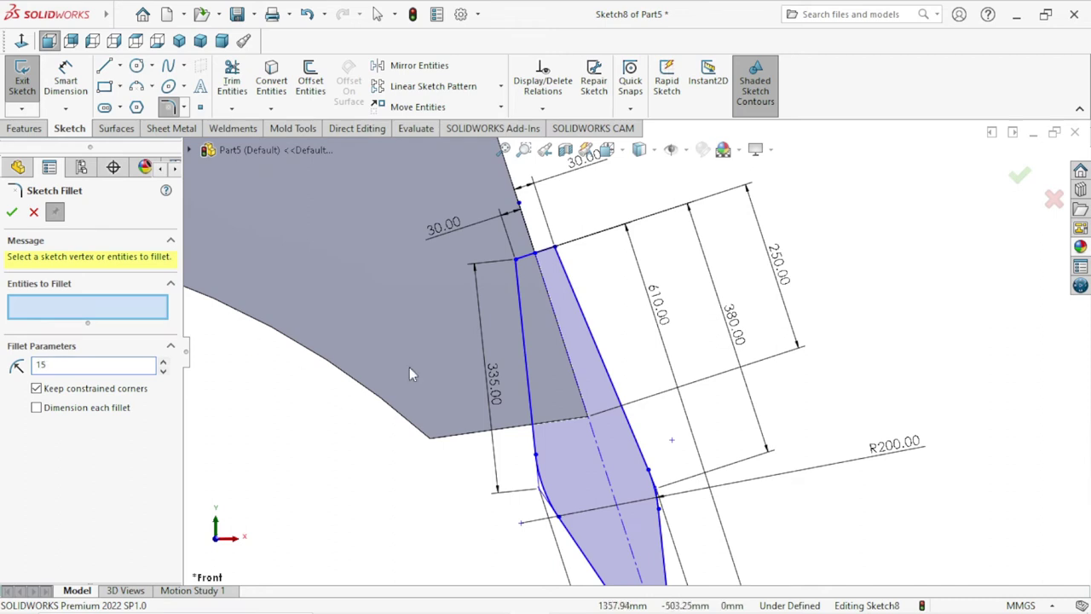
click(554, 249)
click(512, 263)
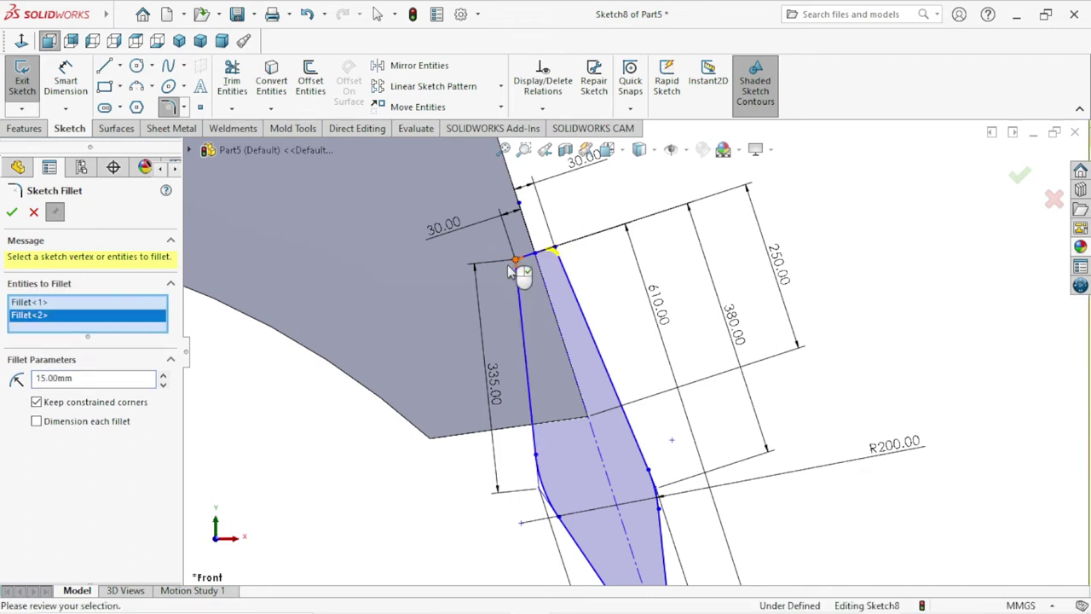
click(12, 214)
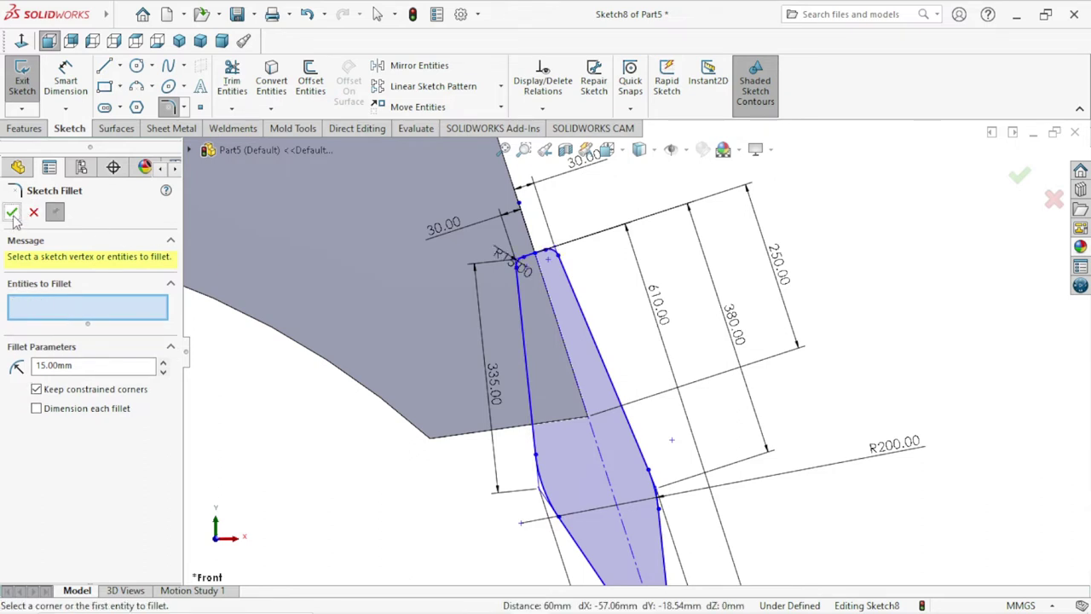
click(12, 213)
scroll(687, 469, up, 5)
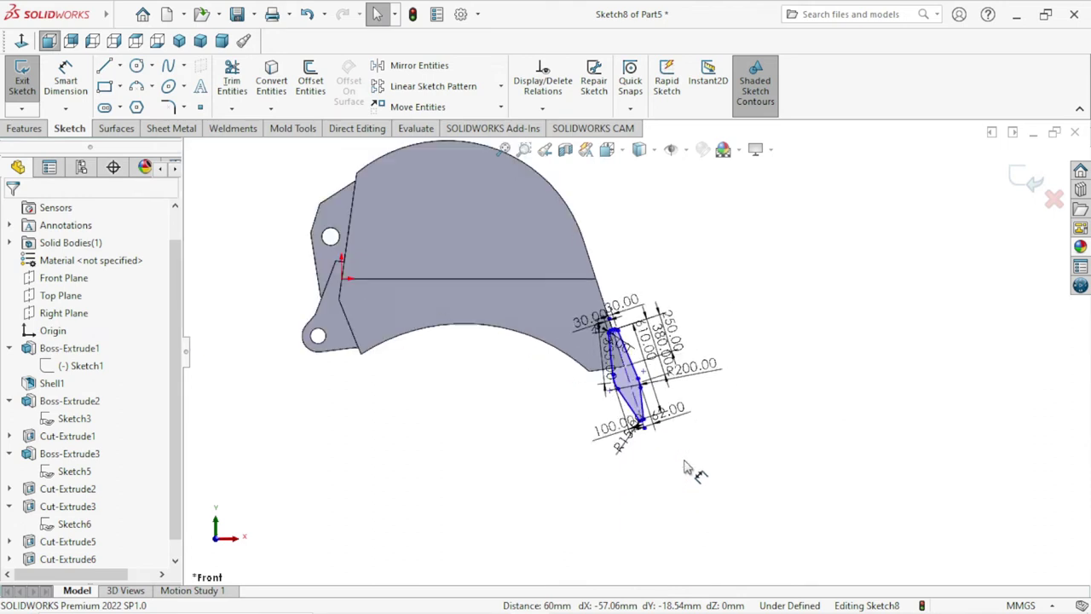
scroll(612, 359, down, 1)
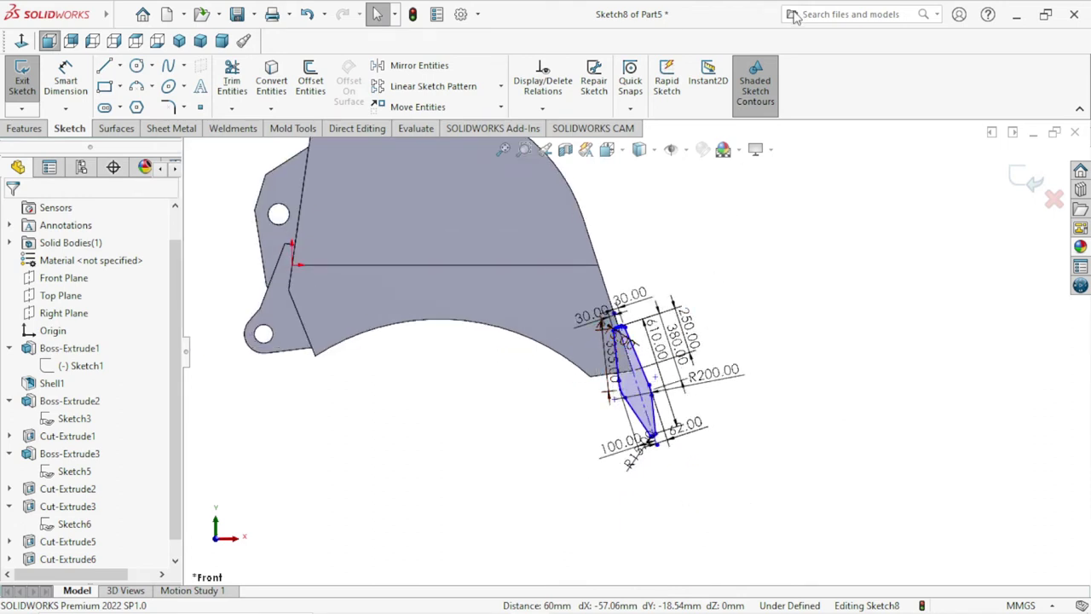
Extrude the tooth sketch from an 84.25 mm offset, mid-plane to 170 mm depth.
click(25, 128)
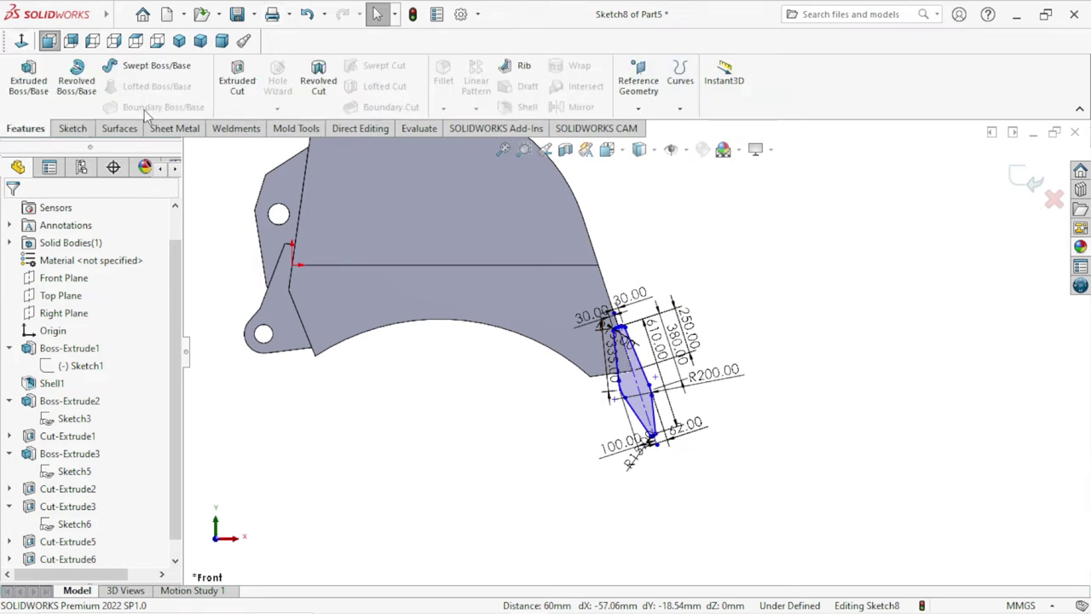
click(42, 91)
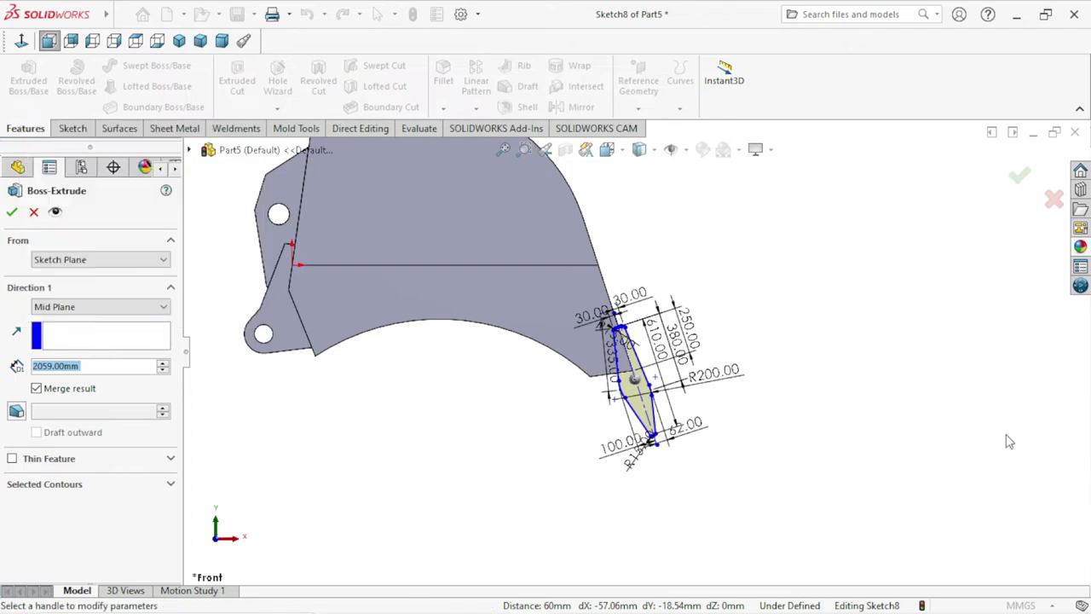
mouse_move(849, 378)
middle_down()
mouse_move(811, 431)
mouse_move(769, 438)
middle_up()
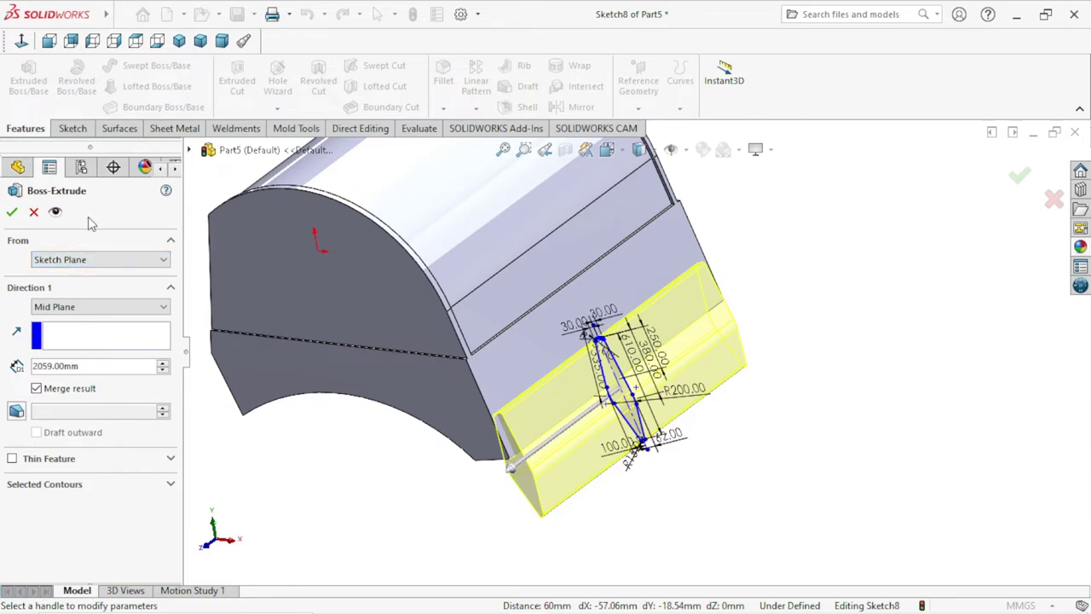
click(103, 260)
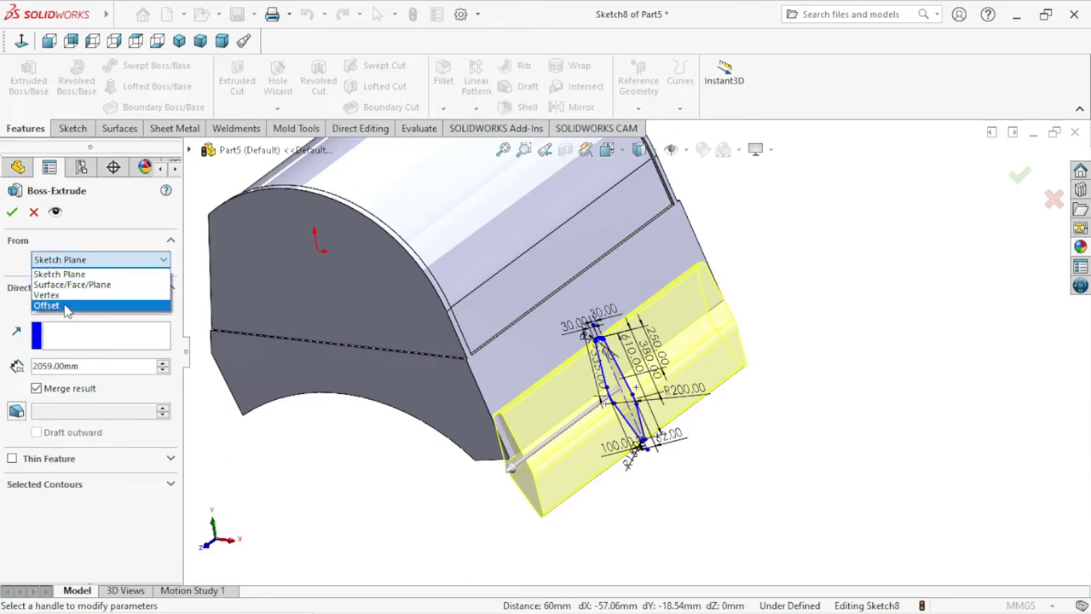
click(66, 306)
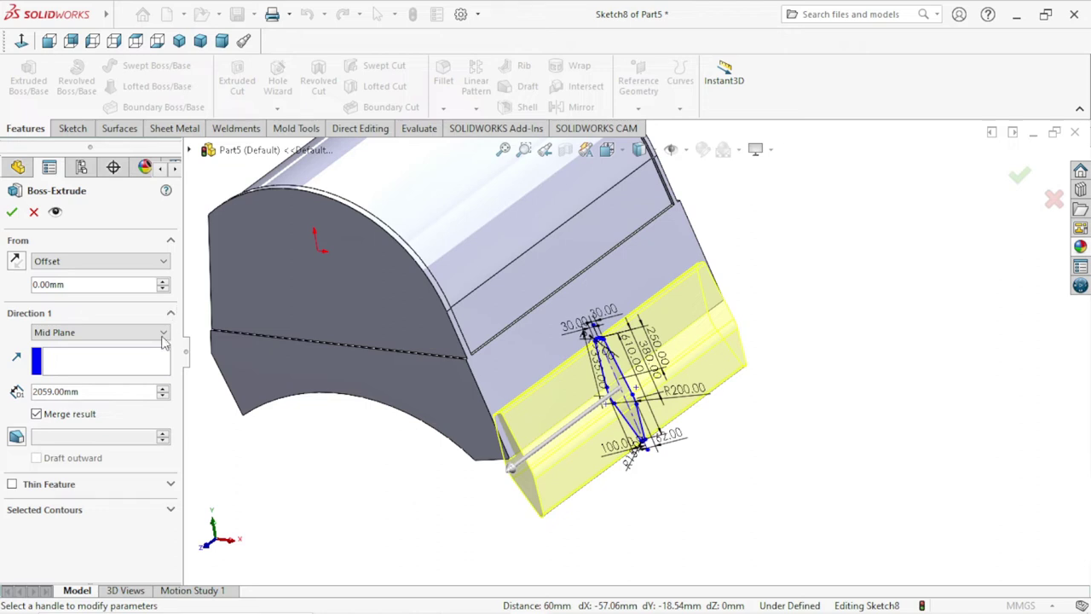
click(90, 284)
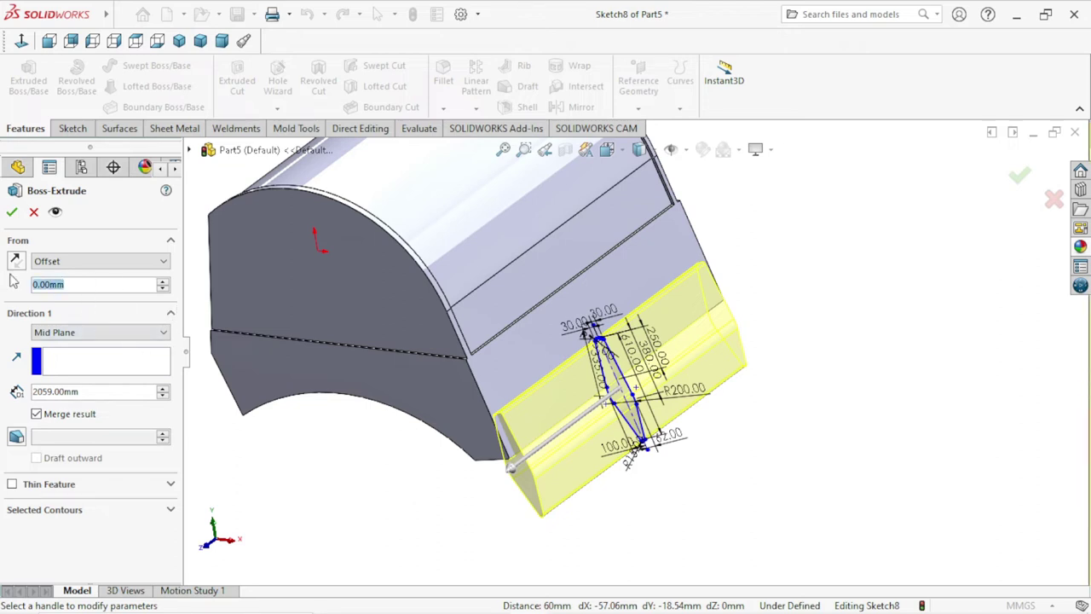
text(84.2)
text(5)
key(Return)
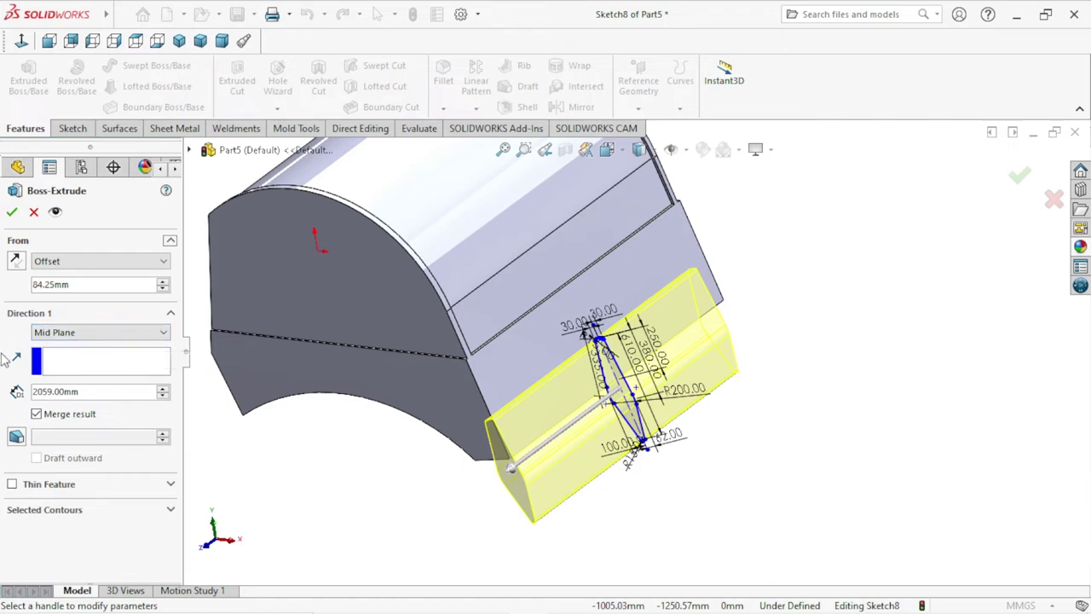
drag(102, 393, 2, 368)
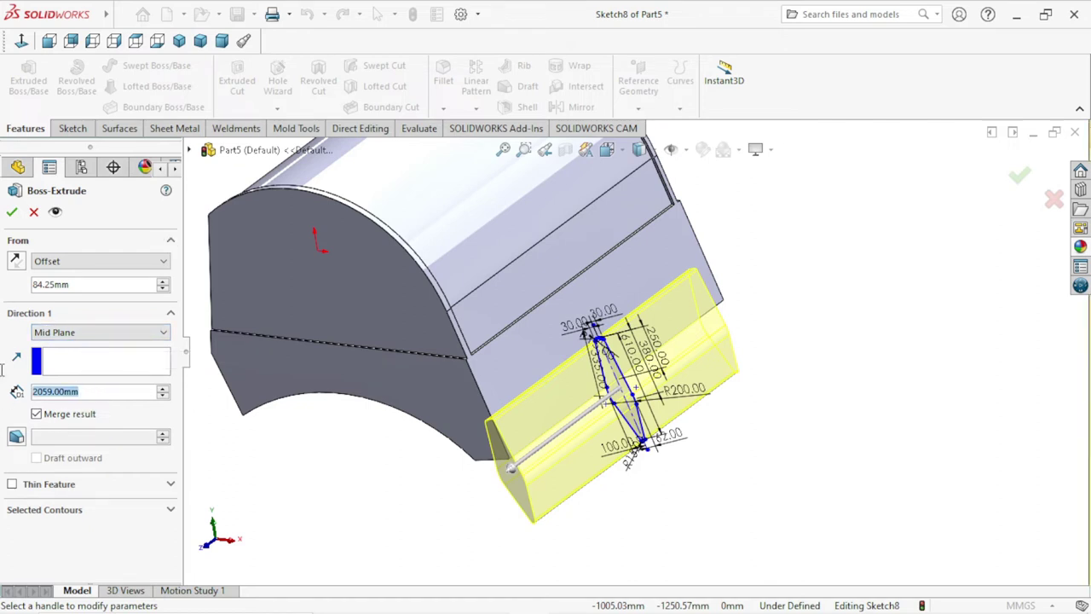
text(1)
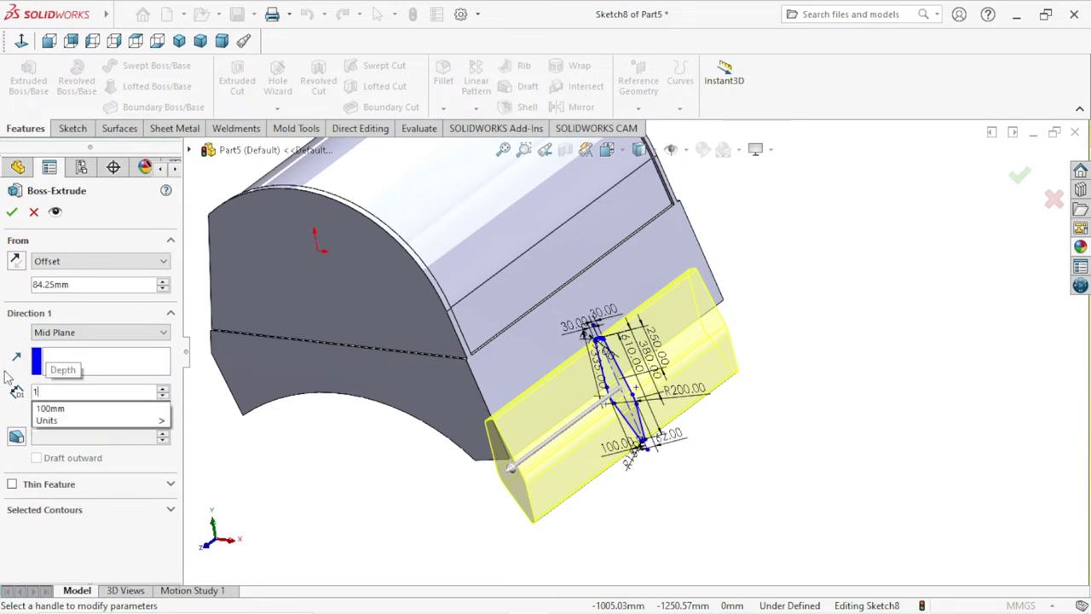
text(70)
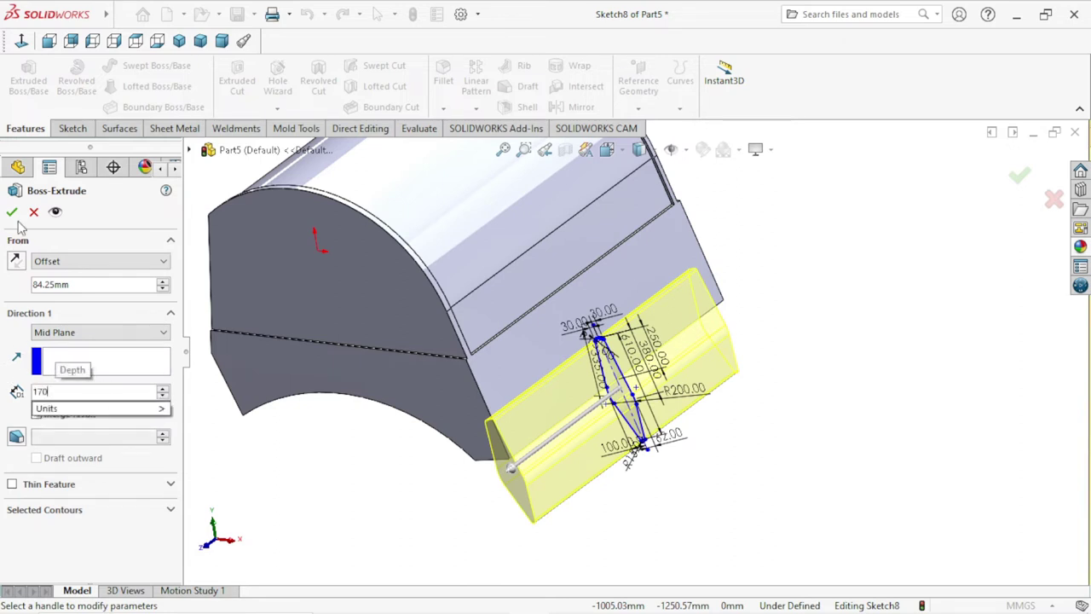
key(Return)
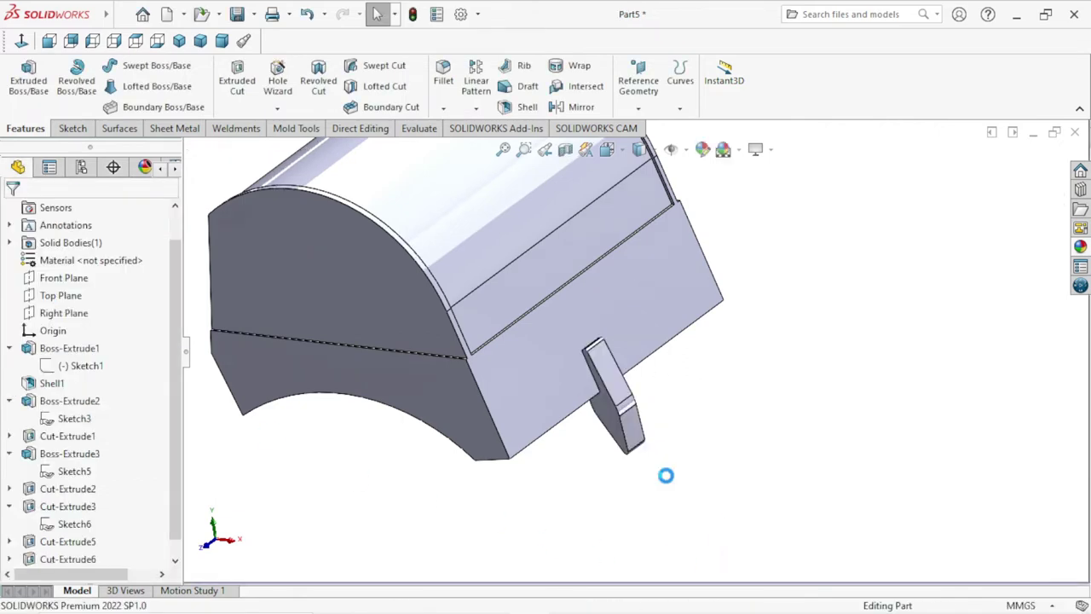
mouse_move(620, 448)
middle_down()
mouse_move(682, 261)
mouse_move(672, 251)
mouse_move(658, 282)
mouse_move(682, 244)
mouse_move(733, 210)
mouse_move(638, 312)
mouse_move(673, 367)
mouse_move(729, 410)
middle_up()
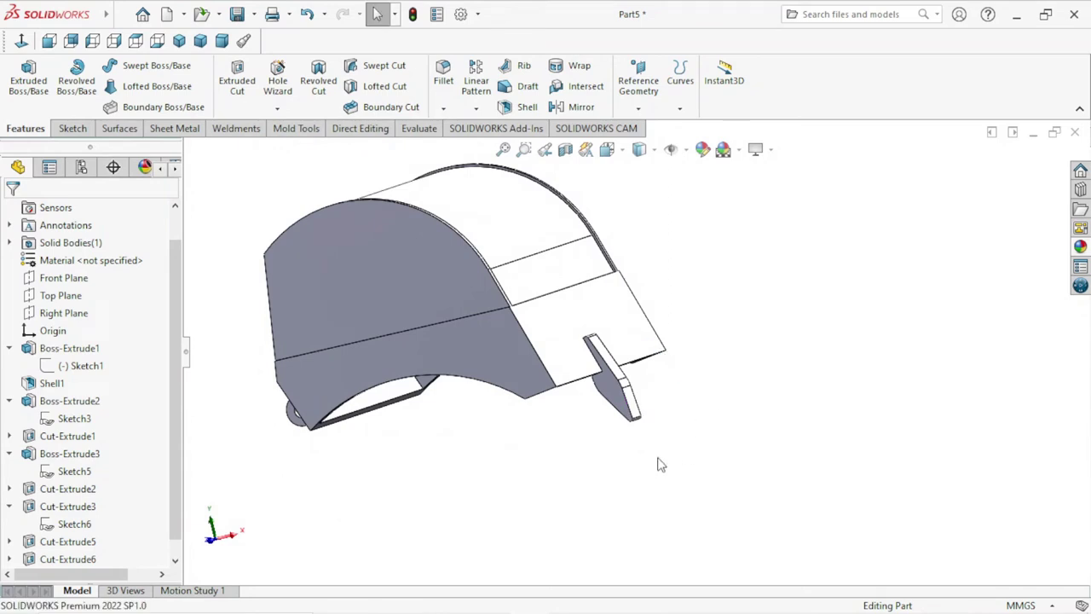
scroll(605, 419, down, 3)
scroll(588, 421, down, 2)
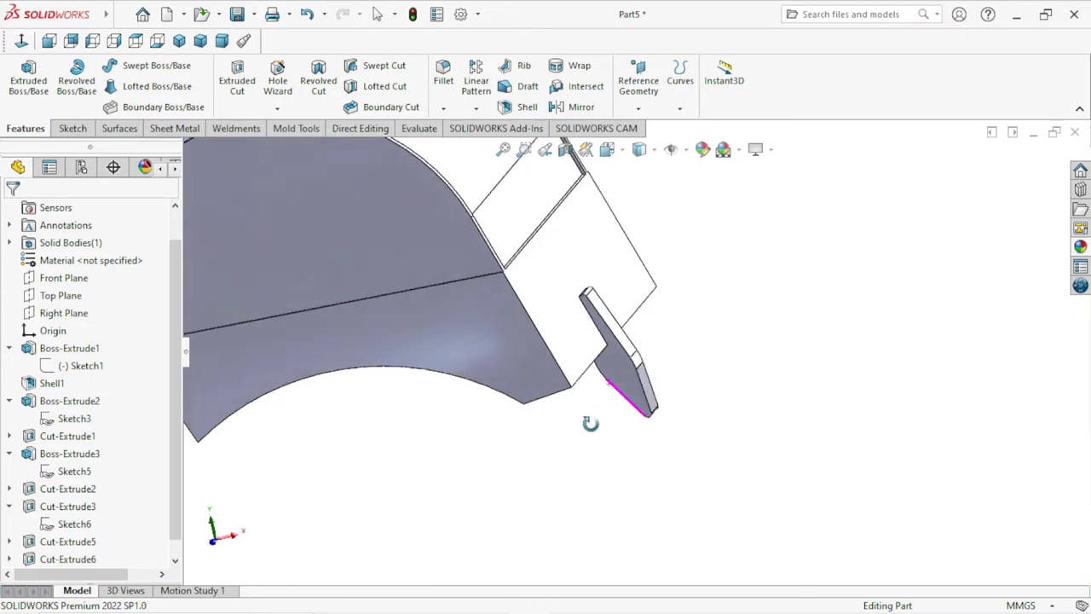
scroll(589, 383, up, 2)
scroll(592, 375, up, 3)
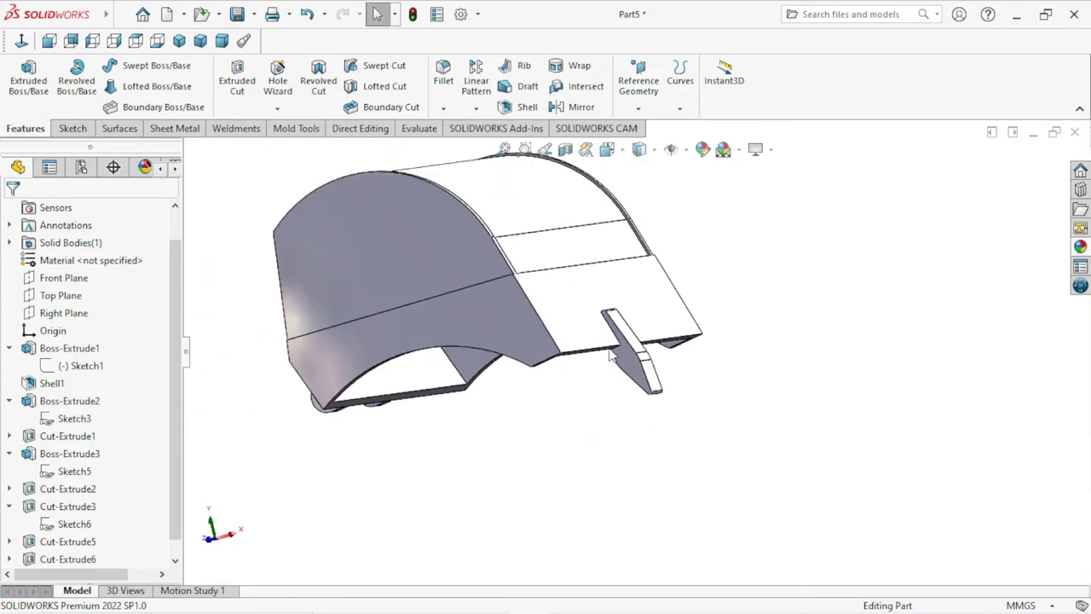
scroll(617, 349, down, 1)
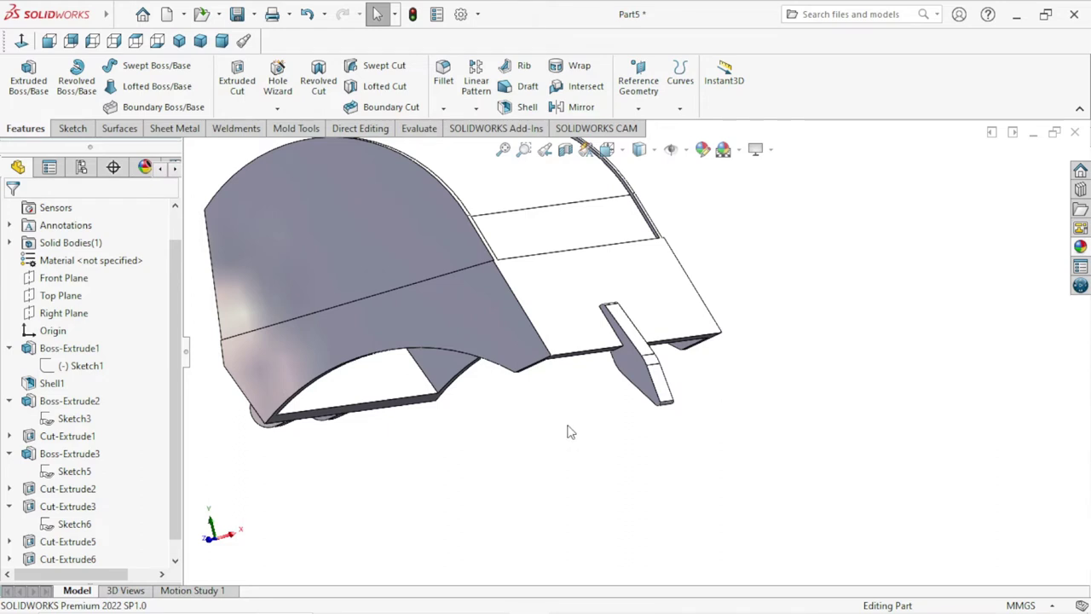
Linear-pattern Boss-Extrude4 into 3 instances at 362.50 mm spacing, direction reversed.
click(476, 108)
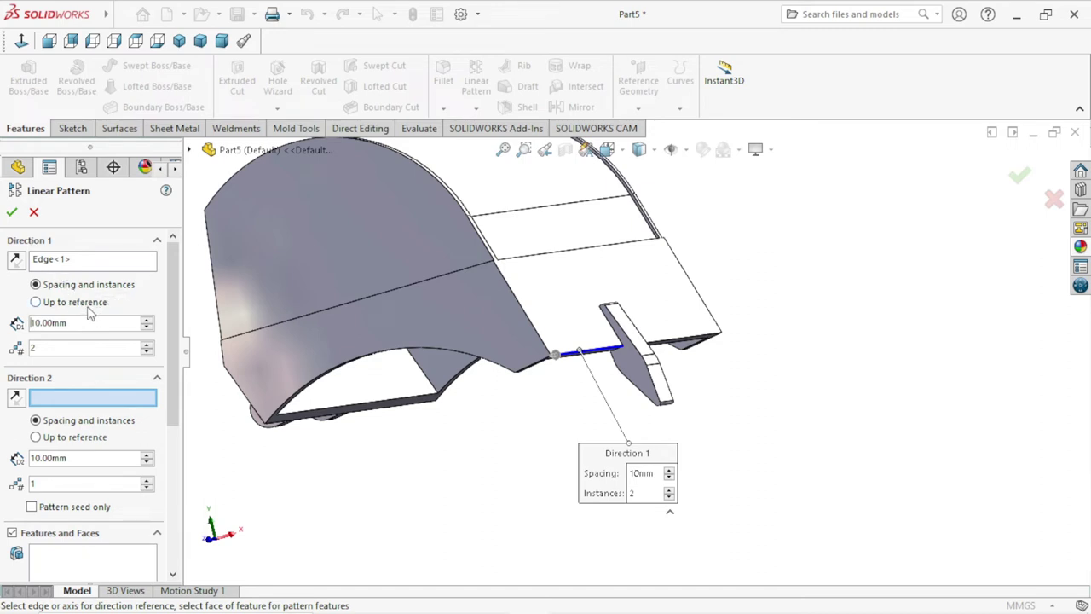
drag(74, 324, 3, 322)
text(362.)
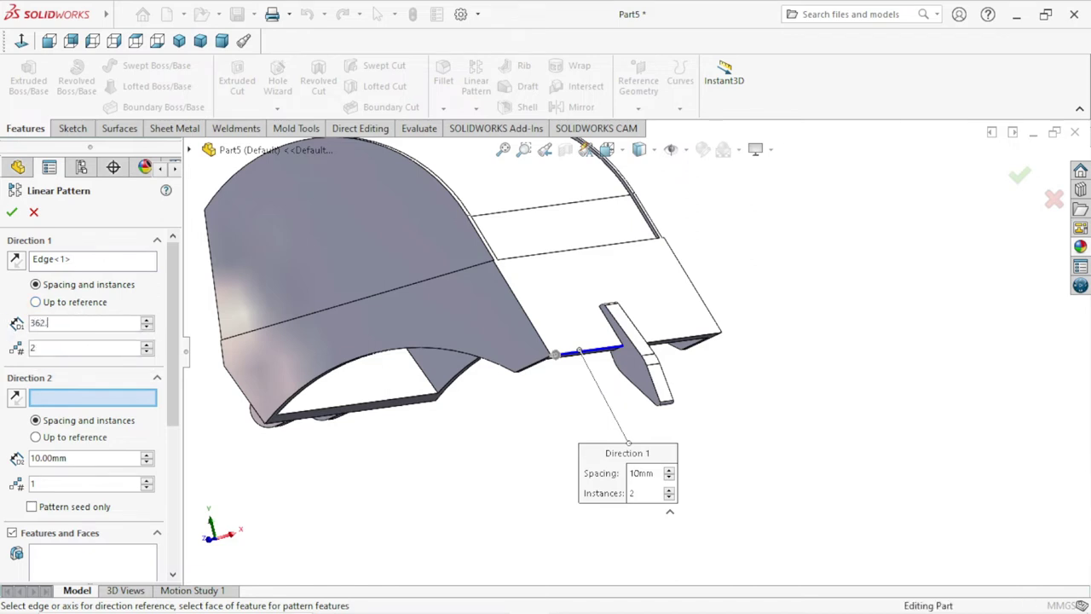
text(50)
key(Return)
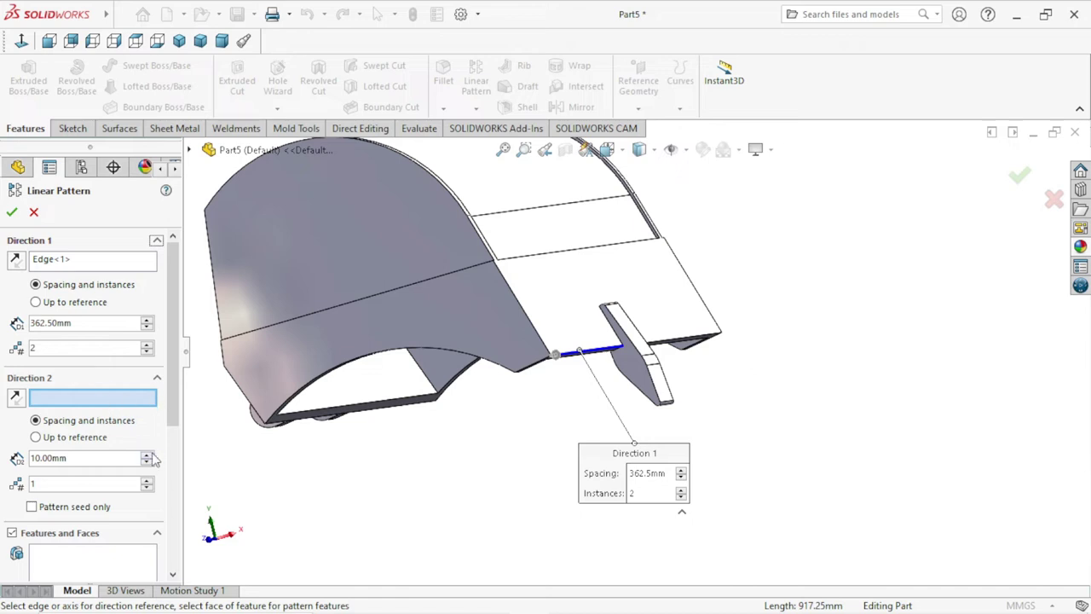
click(148, 344)
click(87, 550)
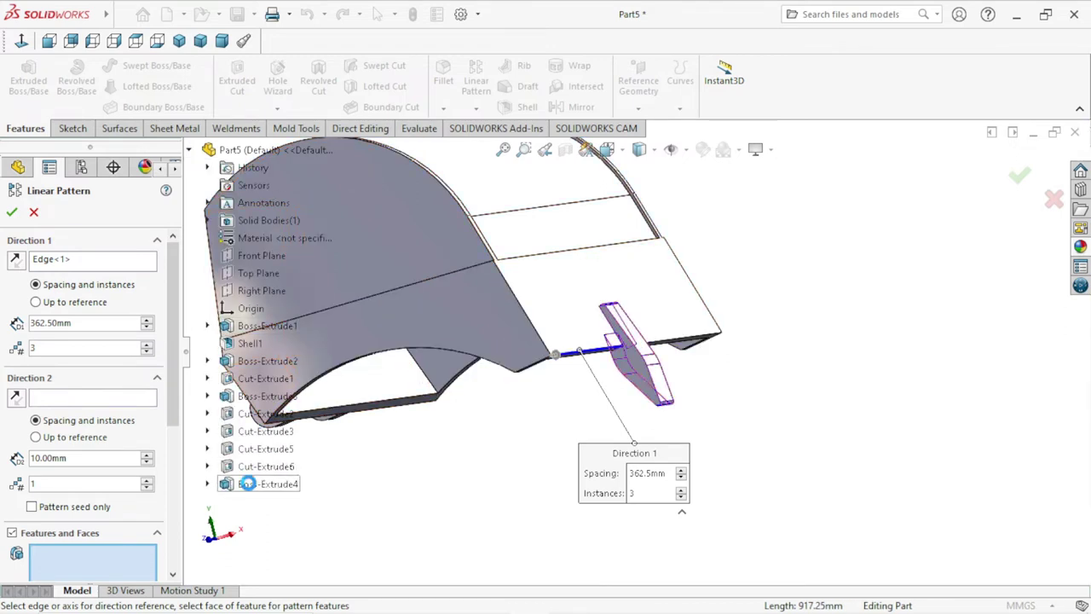
click(268, 484)
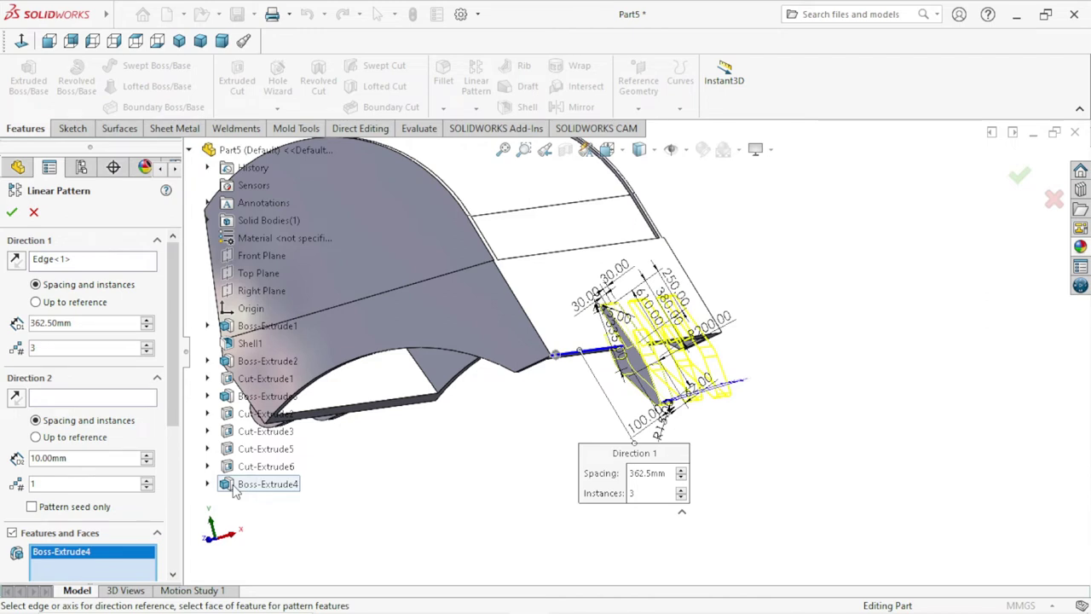
click(15, 260)
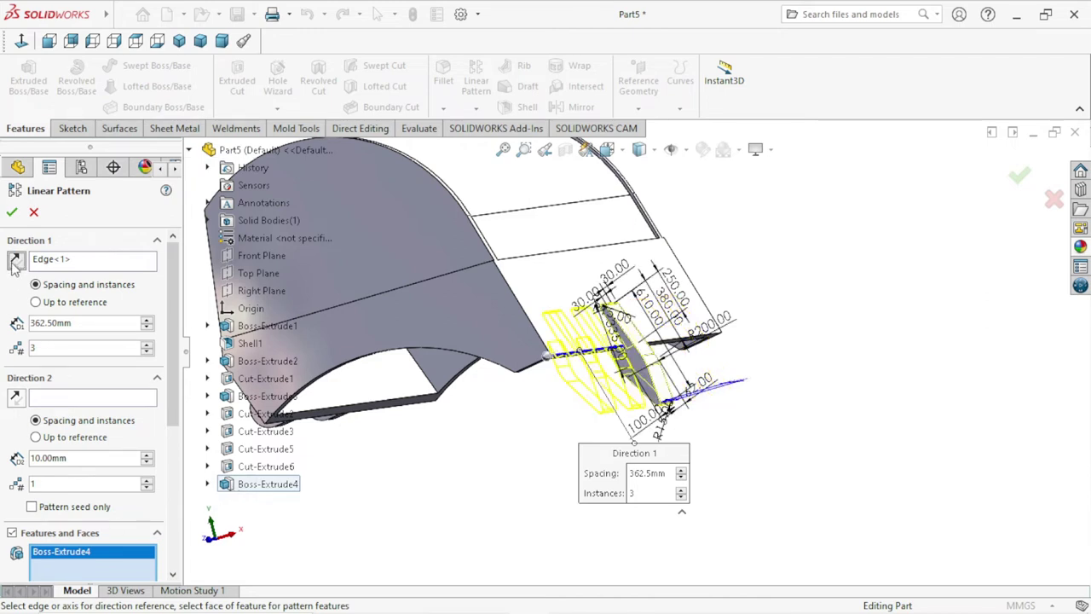
click(12, 213)
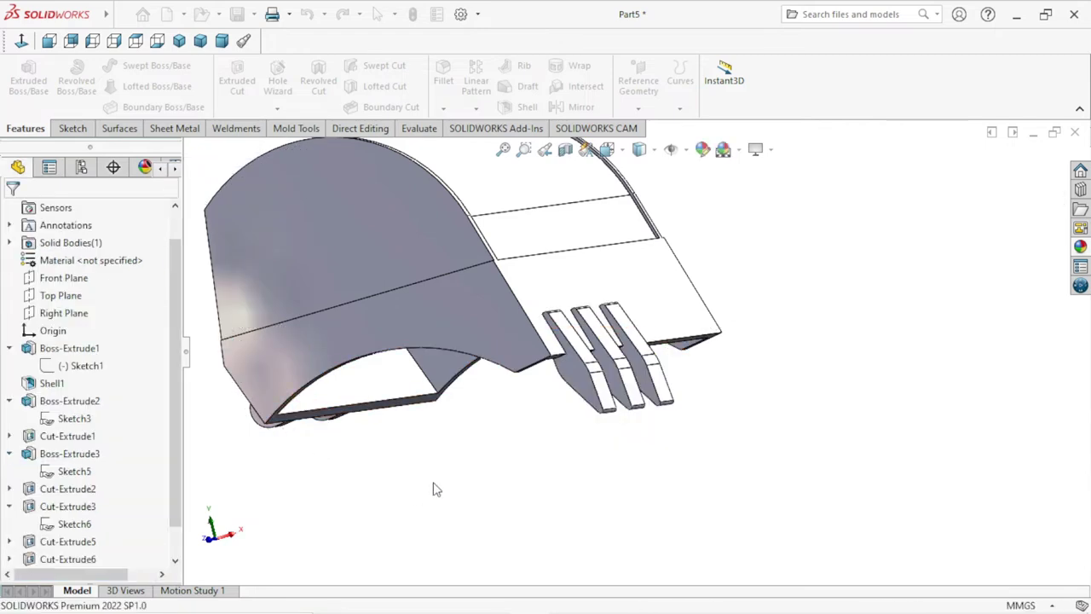
Inspect the three new teeth from outside the bucket and open the Mirror feature.
mouse_move(577, 451)
middle_down()
mouse_move(517, 474)
mouse_move(512, 463)
mouse_move(533, 497)
middle_up()
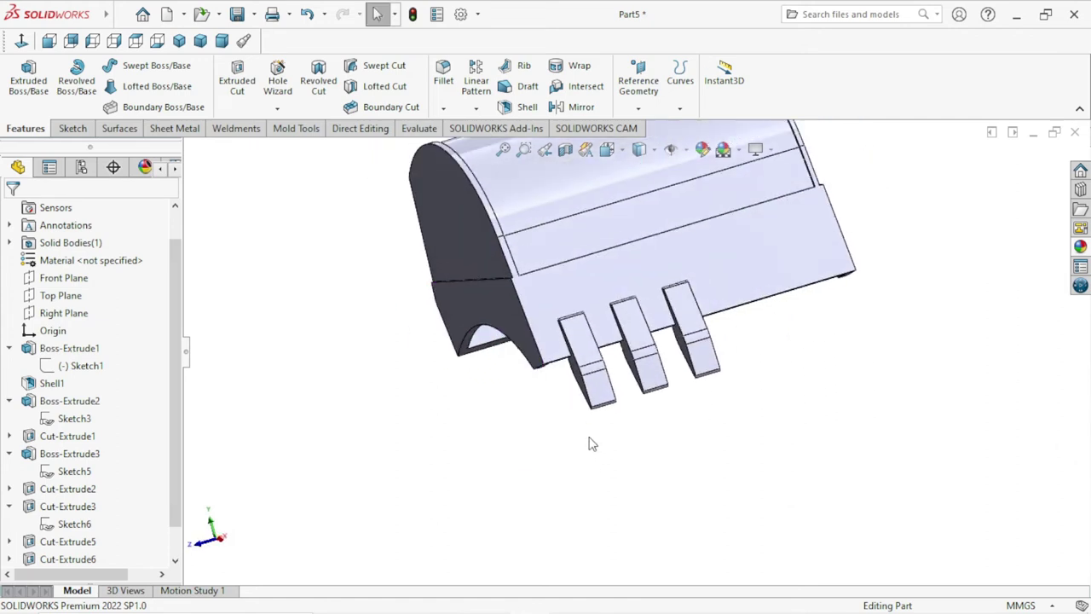
scroll(597, 427, up, 3)
mouse_move(653, 392)
middle_down()
mouse_move(641, 395)
mouse_move(731, 342)
middle_up()
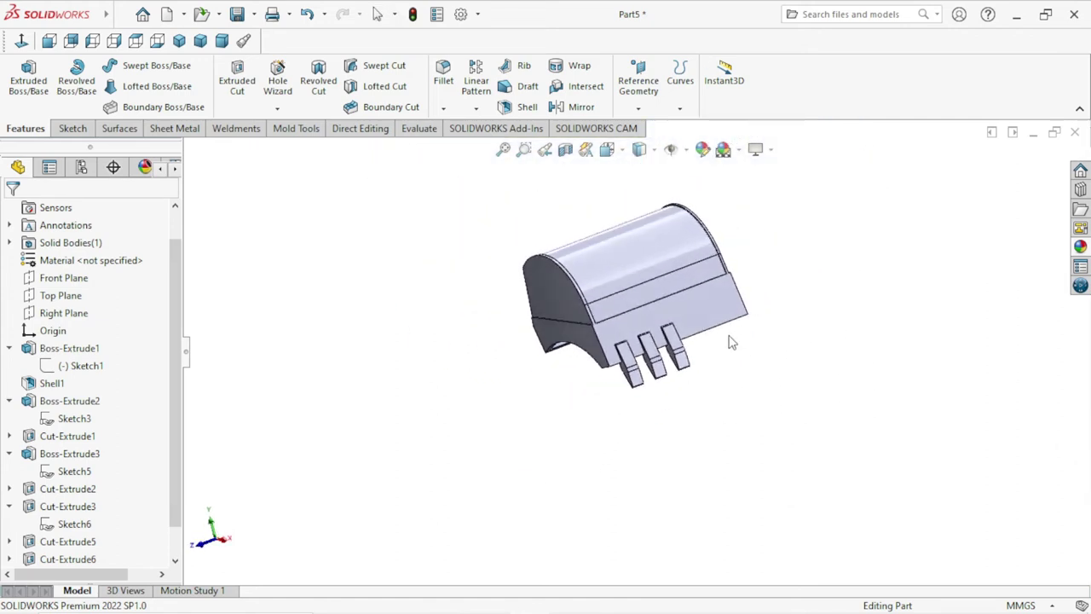
scroll(731, 342, down, 3)
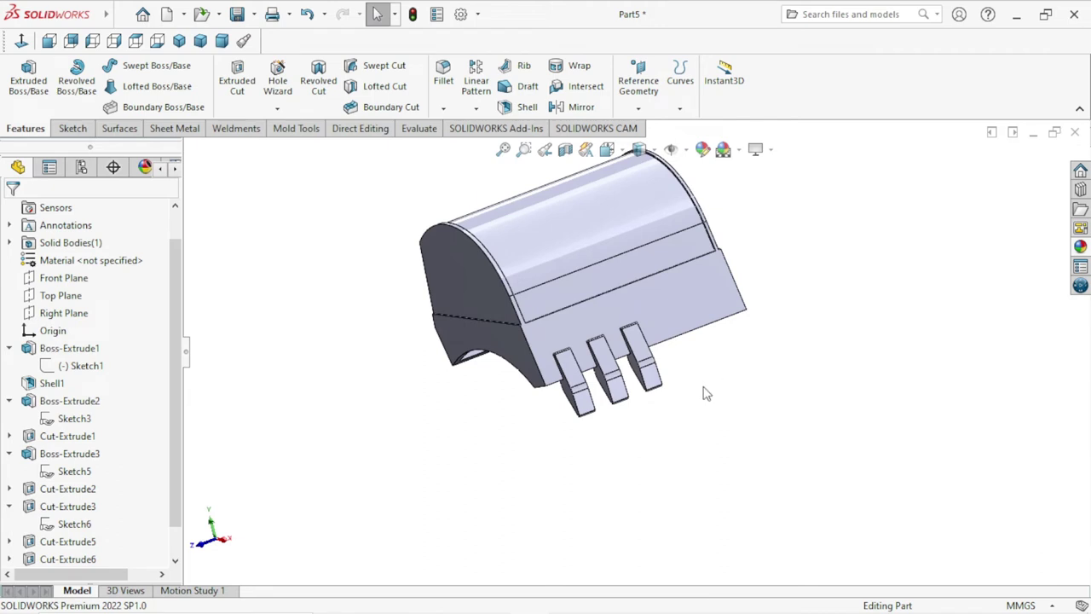
middle_drag(694, 386, 680, 362)
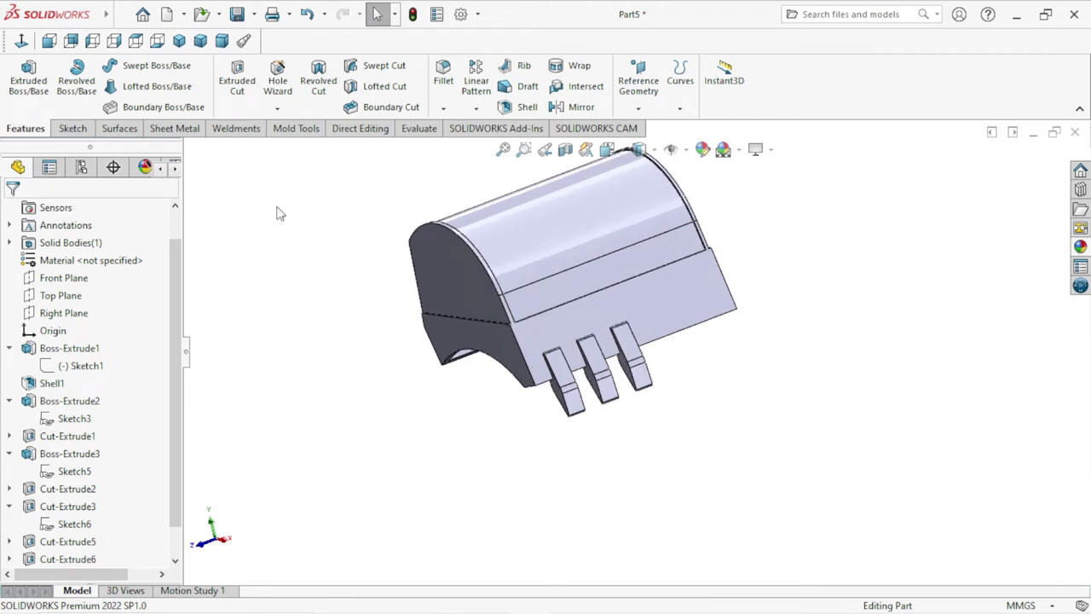
click(476, 108)
click(501, 168)
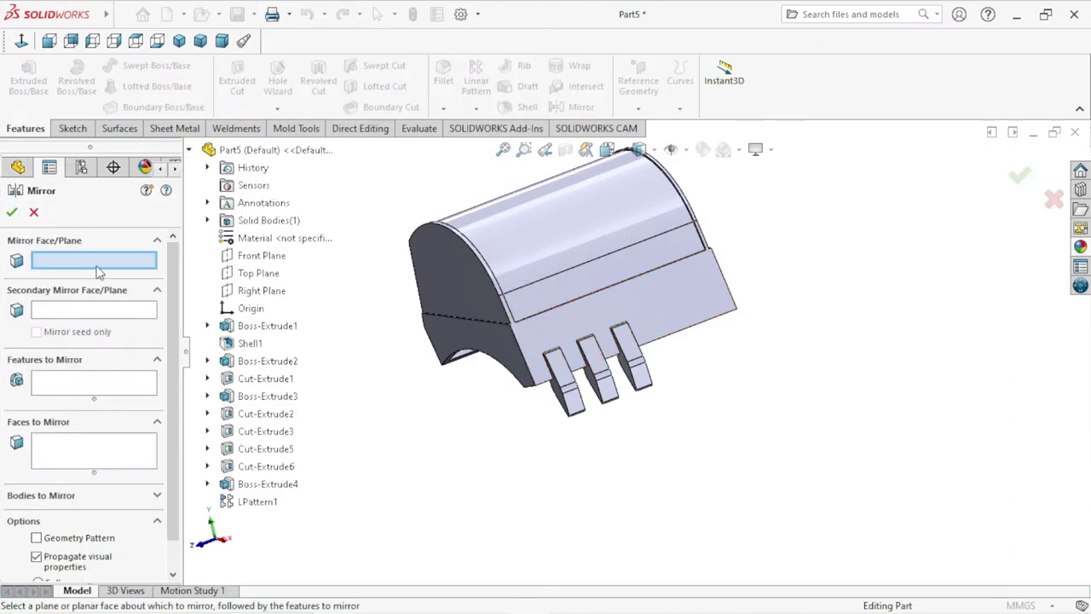
Mirror LPattern1 about the Front Plane and inspect the mirrored teeth from the front.
click(254, 259)
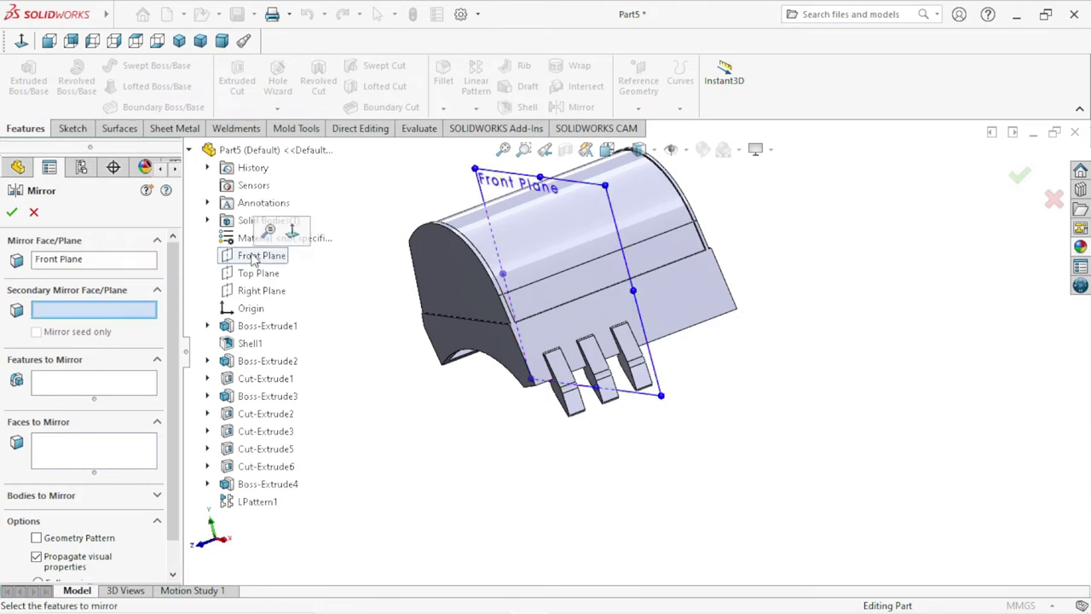
click(102, 450)
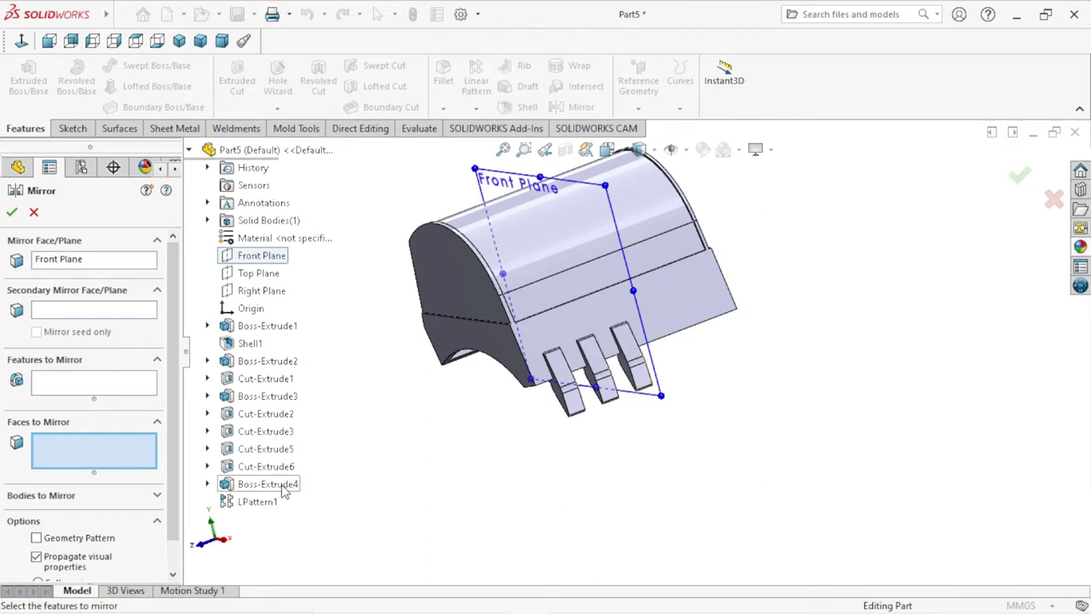
click(44, 385)
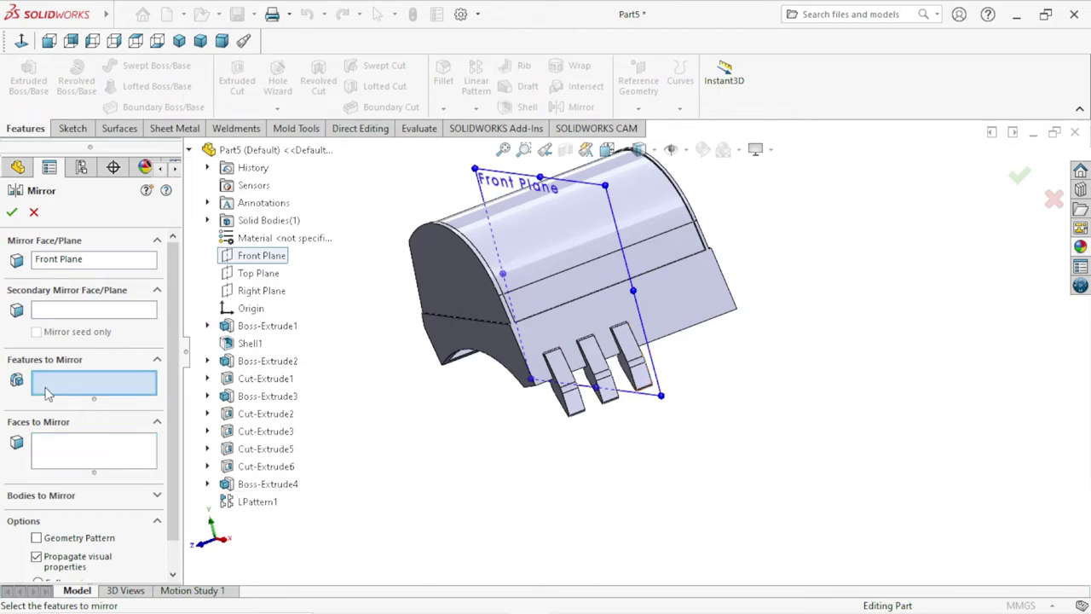
click(247, 502)
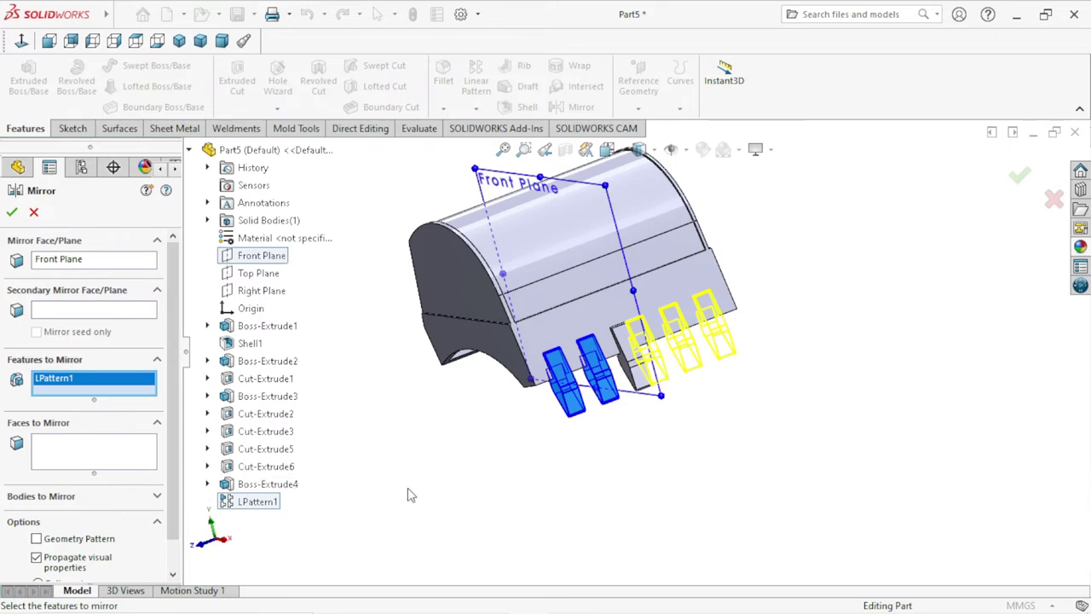
click(260, 255)
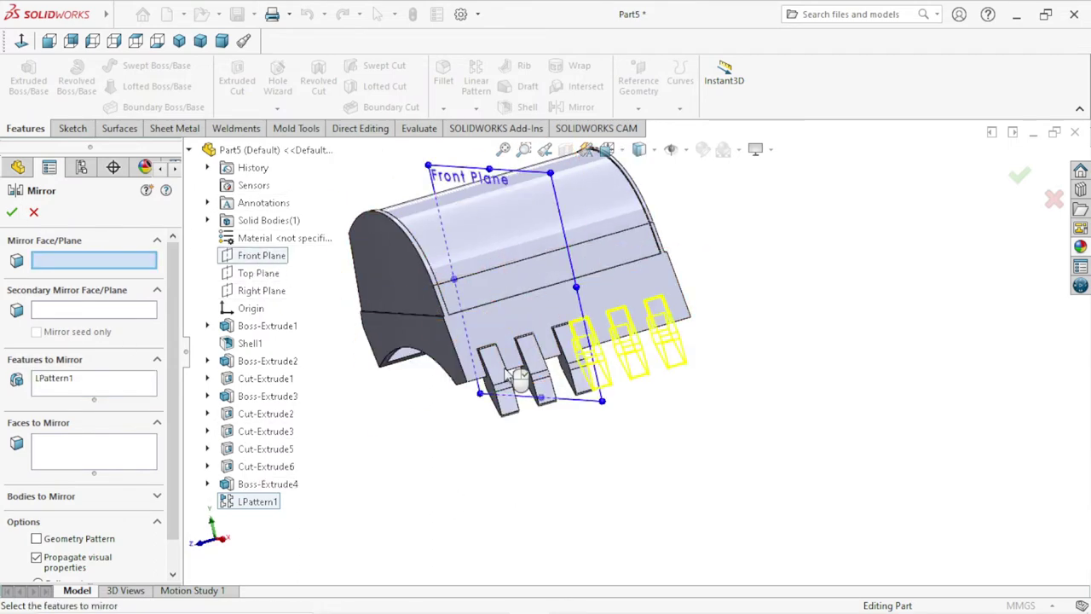
middle_drag(802, 355, 779, 319)
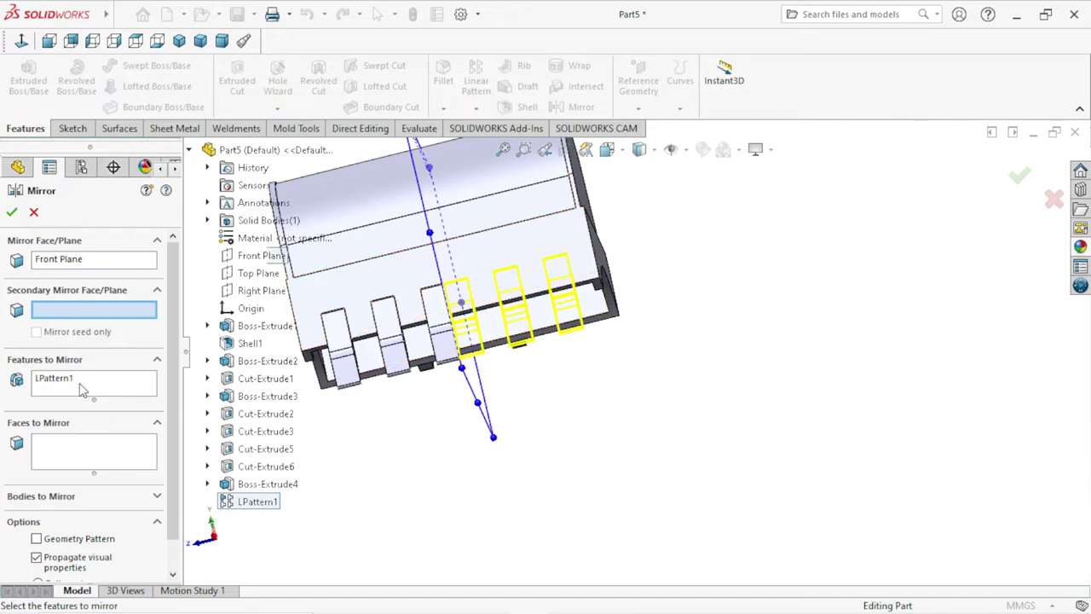
click(11, 212)
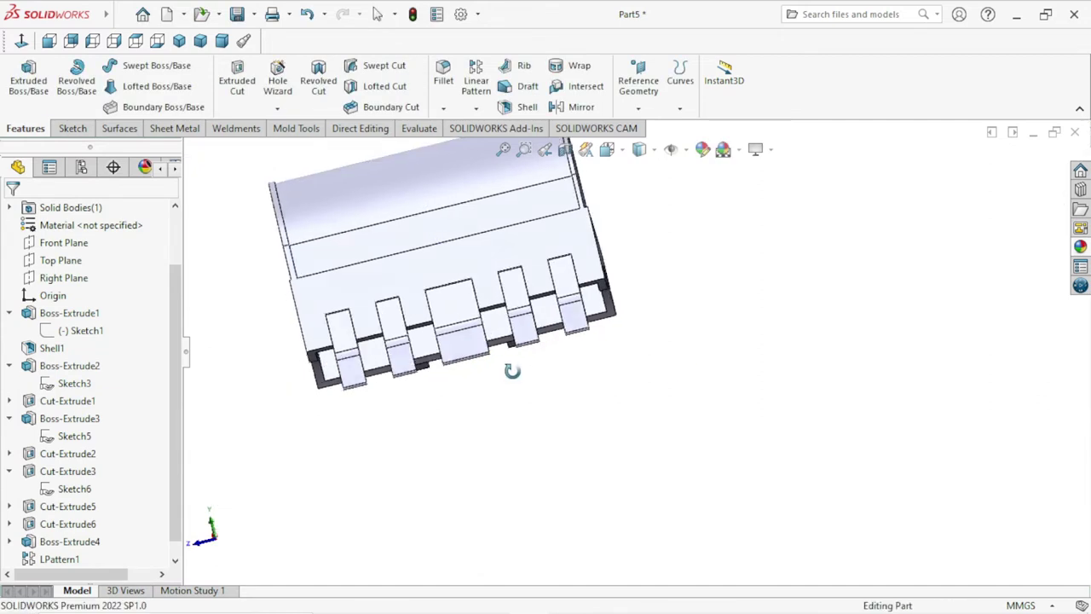
middle_drag(512, 378, 548, 394)
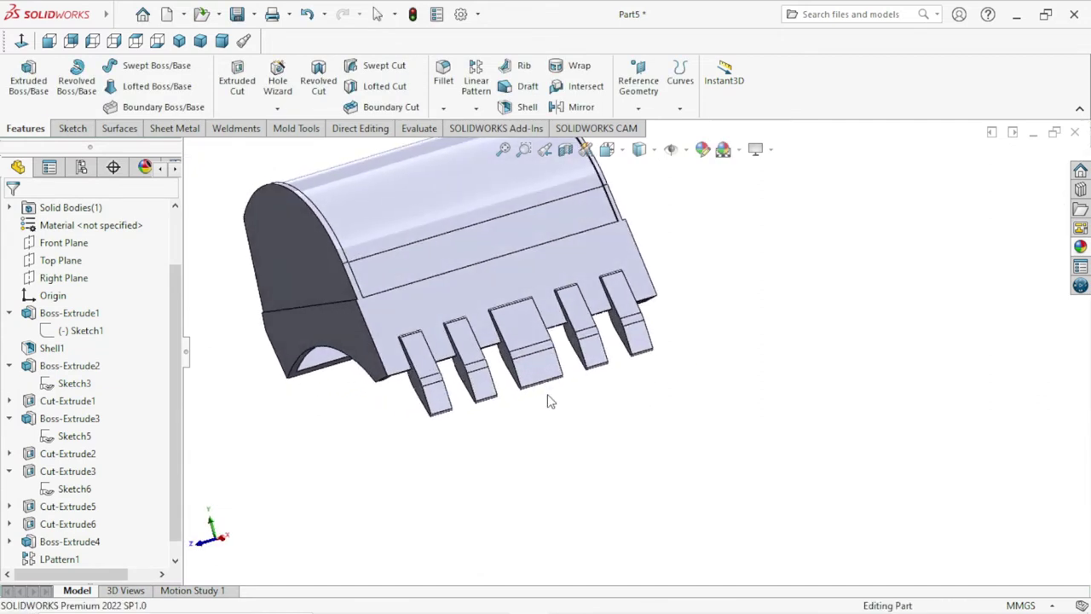
mouse_move(358, 165)
middle_down()
mouse_move(483, 316)
mouse_move(814, 386)
middle_up()
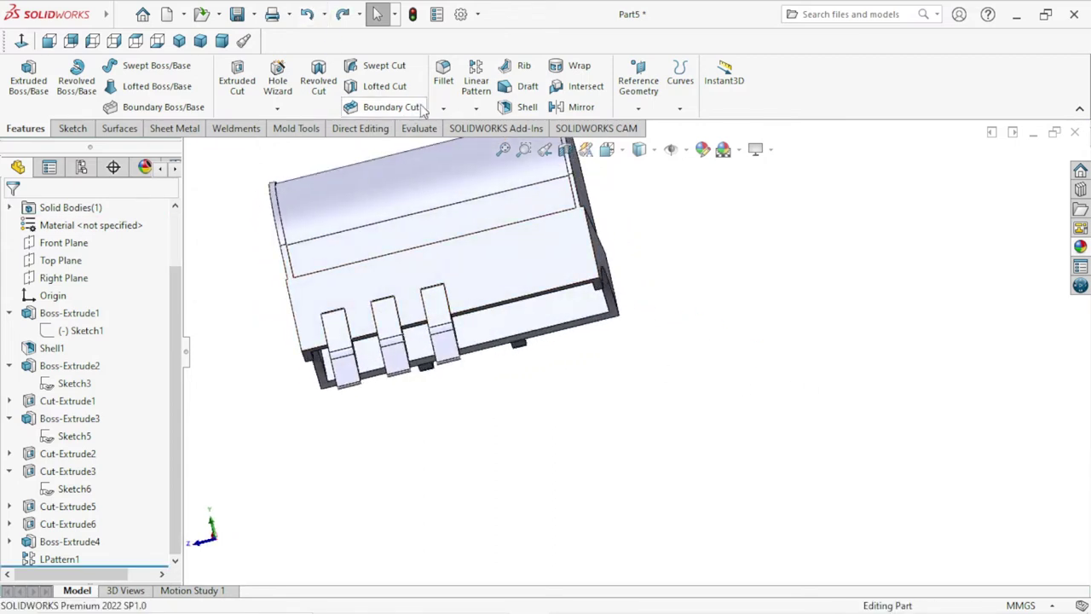
click(476, 109)
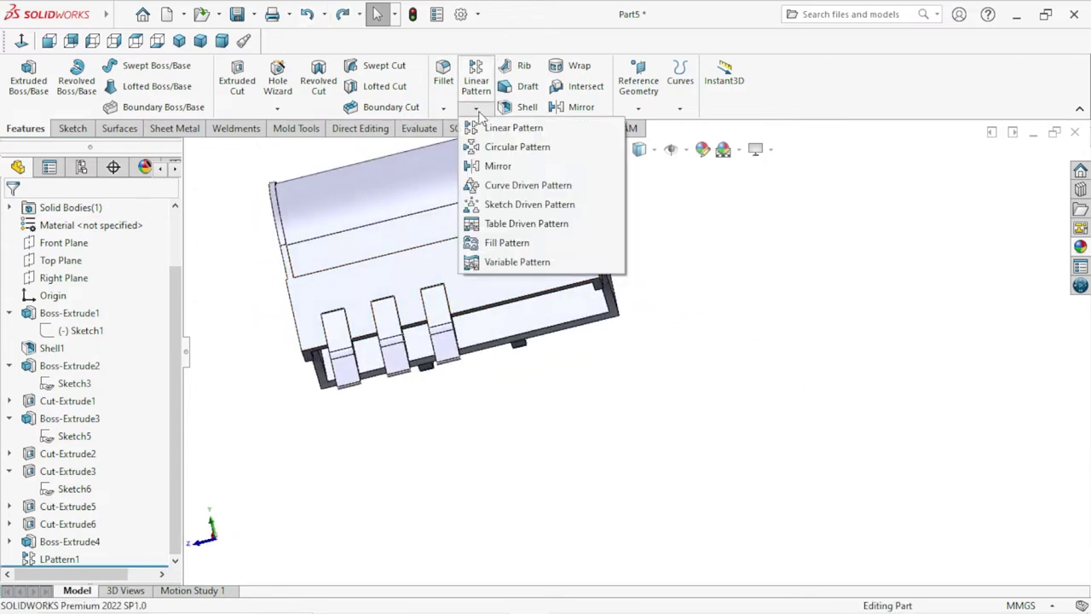
click(503, 166)
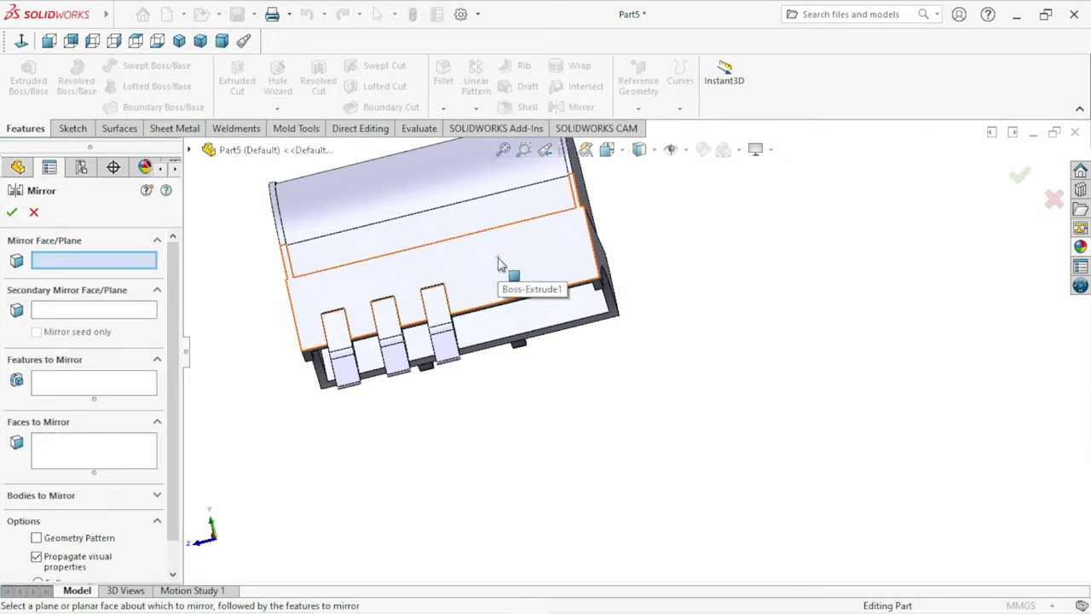
middle_drag(501, 264, 703, 325)
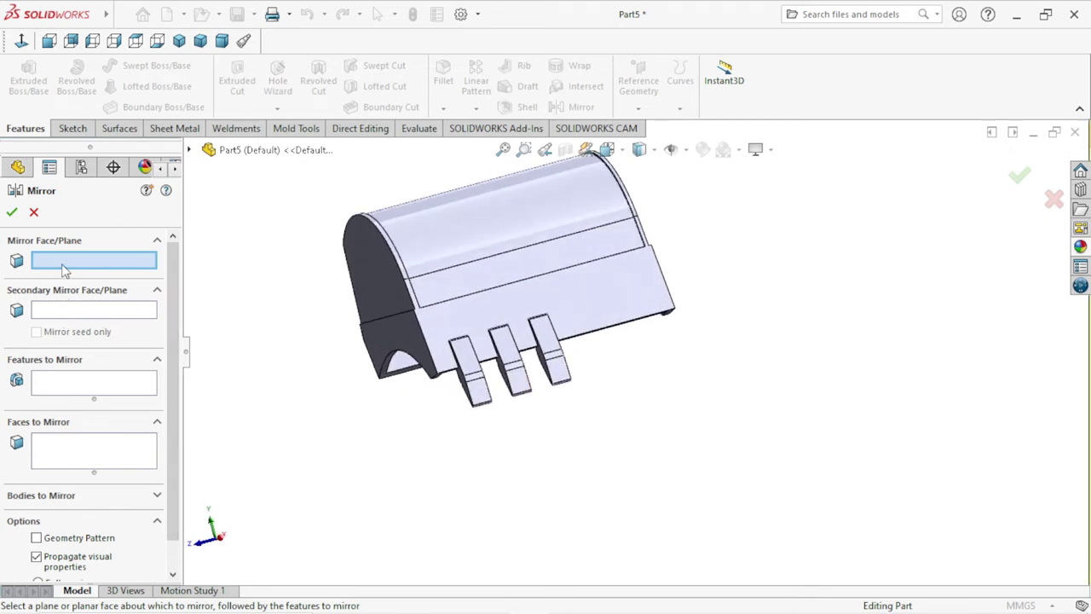
click(189, 149)
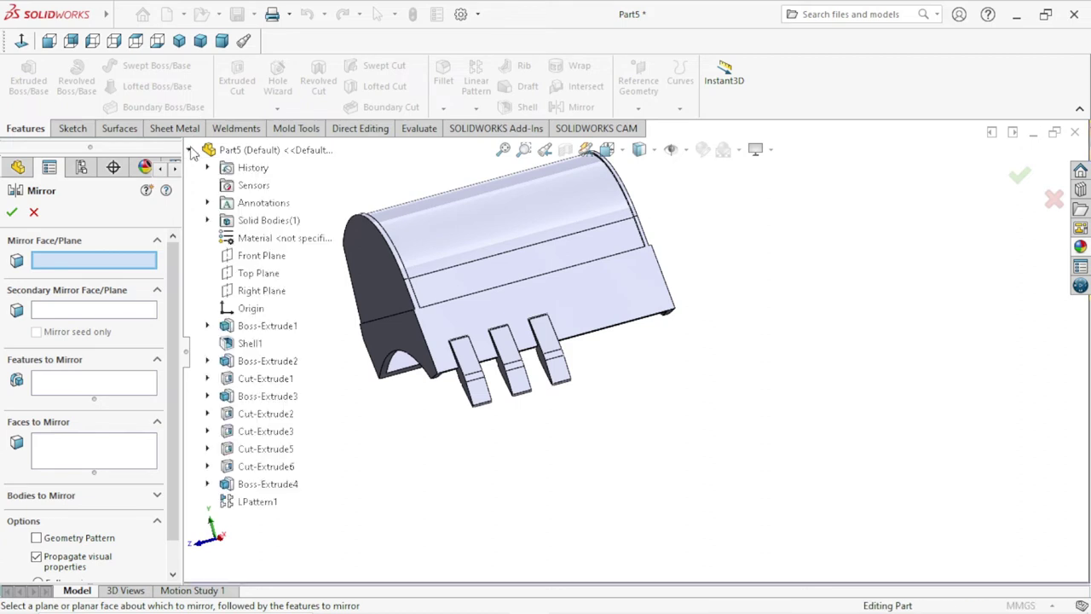
click(244, 258)
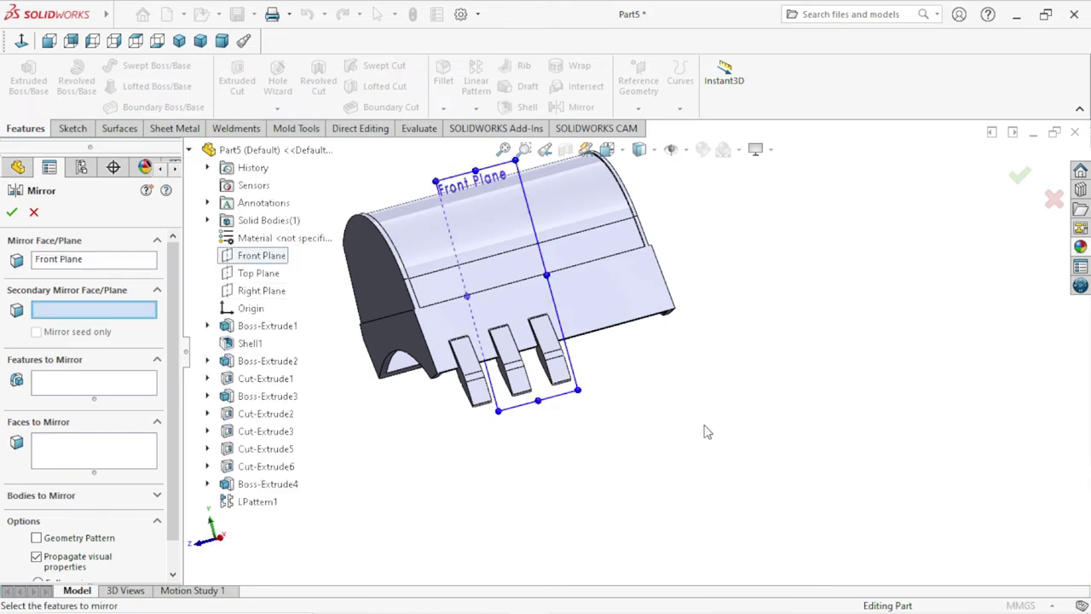
mouse_move(708, 429)
middle_down()
mouse_move(648, 373)
mouse_move(679, 399)
mouse_move(675, 381)
mouse_move(689, 383)
mouse_move(694, 401)
mouse_move(677, 406)
mouse_move(681, 414)
middle_up()
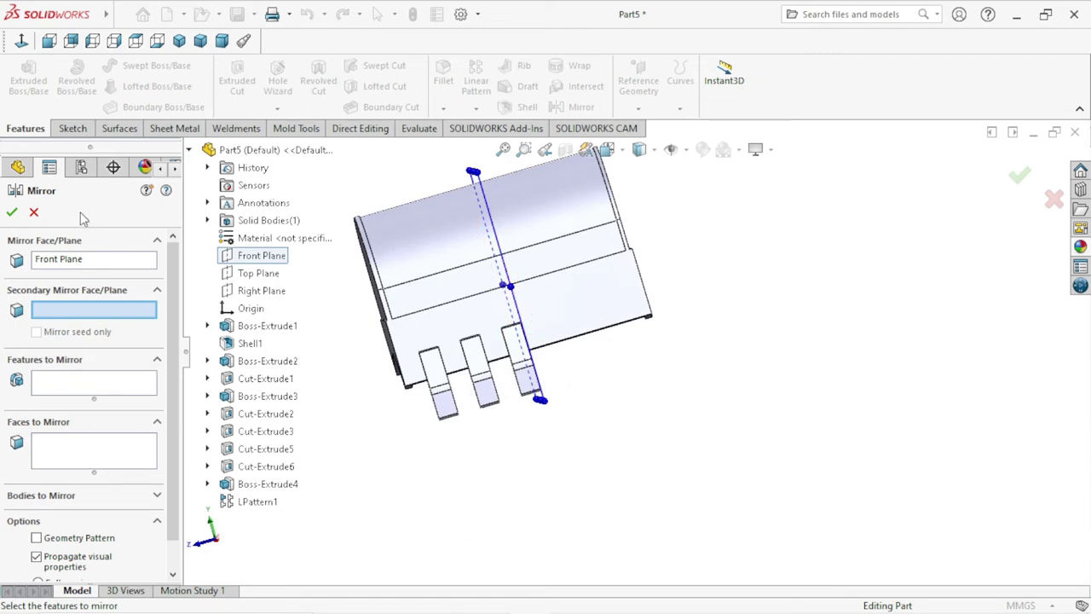
click(34, 212)
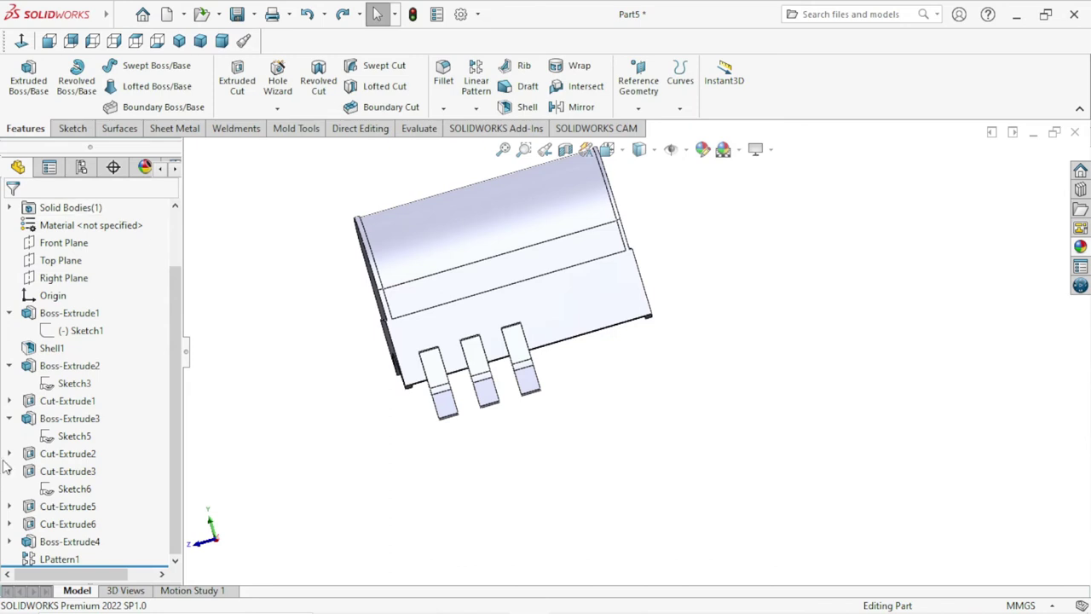
Edit Boss-Extrude4 and change its start offset to 100 mm.
click(59, 546)
click(72, 498)
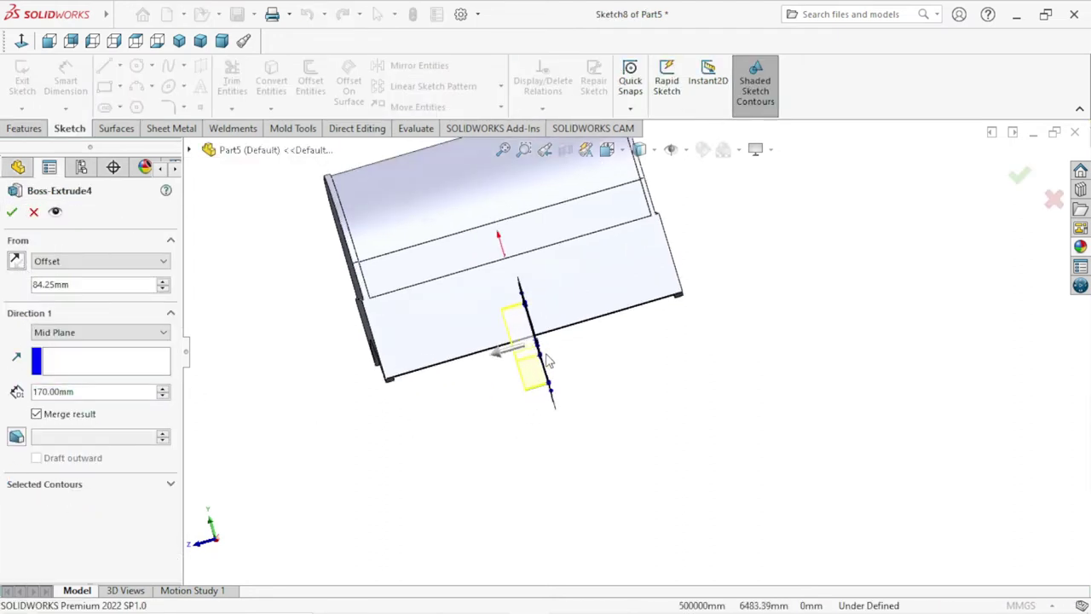
scroll(548, 366, down, 5)
middle_drag(669, 376, 658, 414)
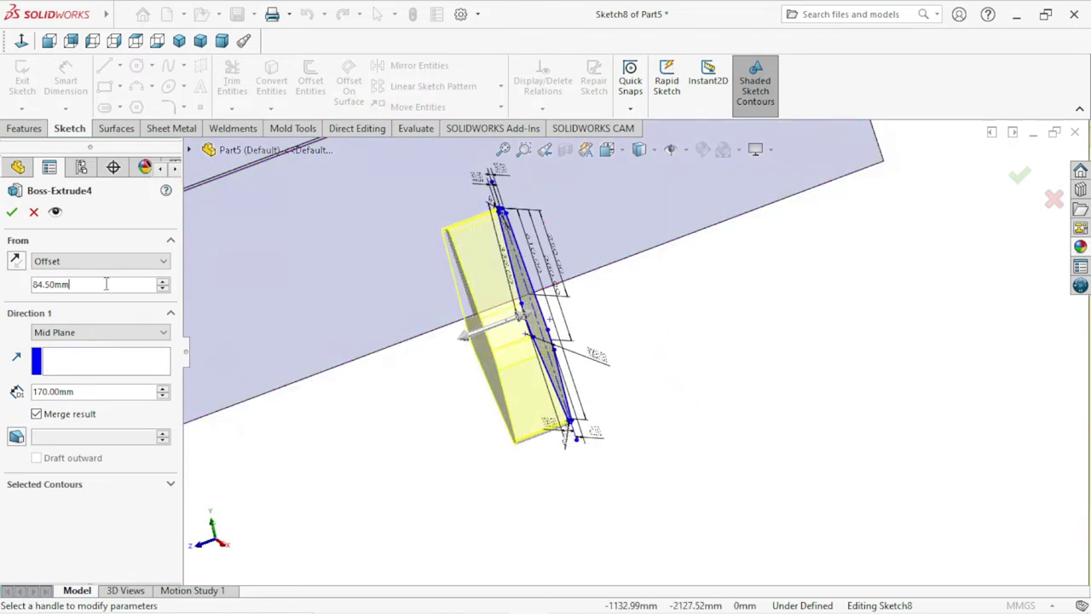
drag(107, 284, 6, 293)
click(108, 393)
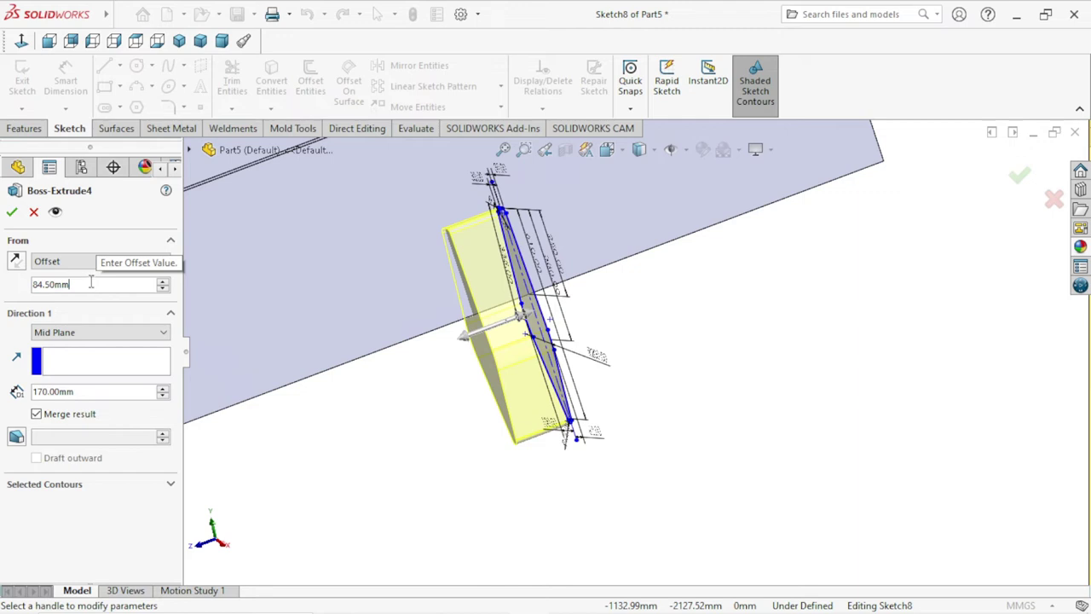
drag(97, 290, 3, 290)
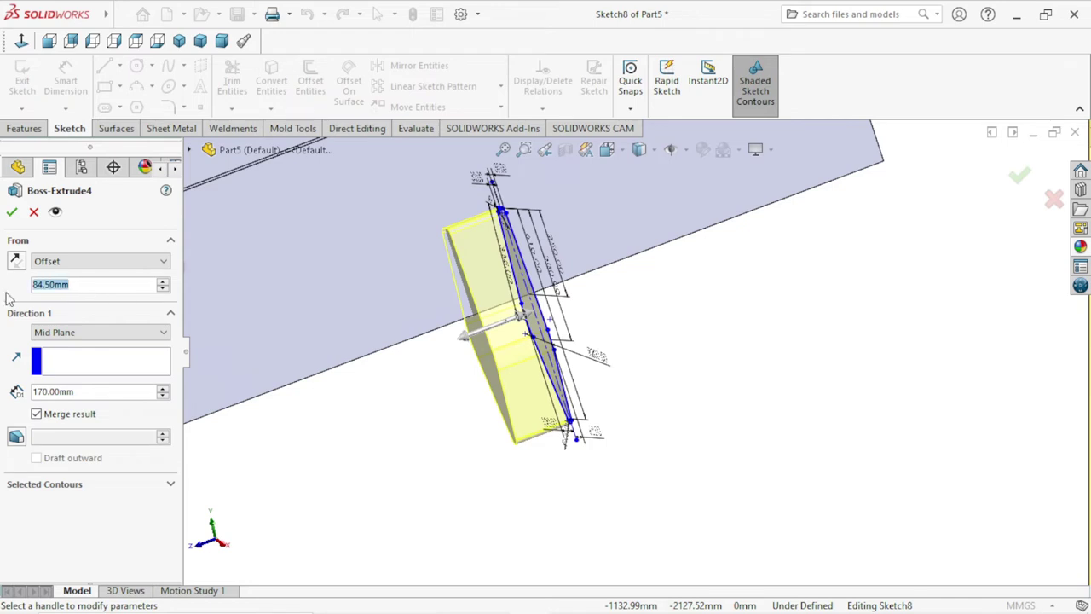
text(100)
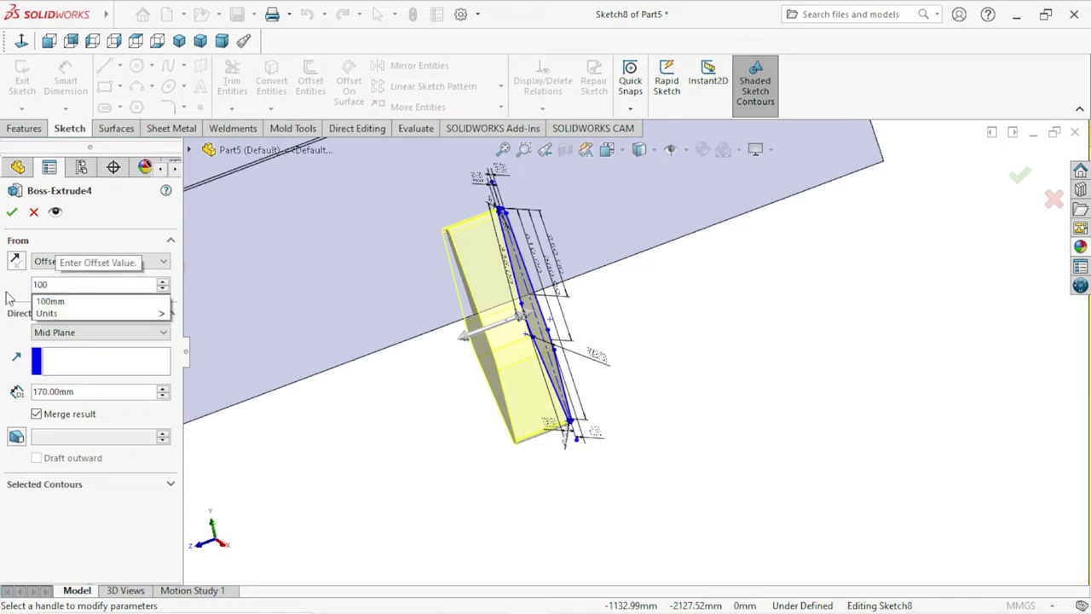
key(Return)
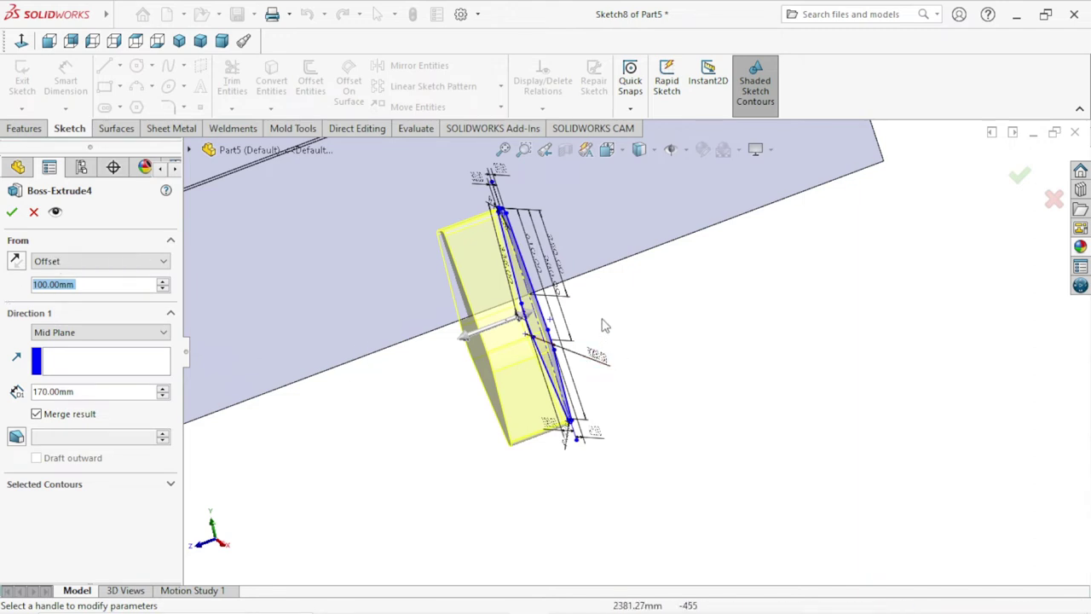
Set the extrusion to Blind 170 mm from an 84.50 mm offset and accept it.
mouse_move(603, 324)
middle_down()
mouse_move(597, 244)
mouse_move(577, 305)
mouse_move(588, 323)
middle_up()
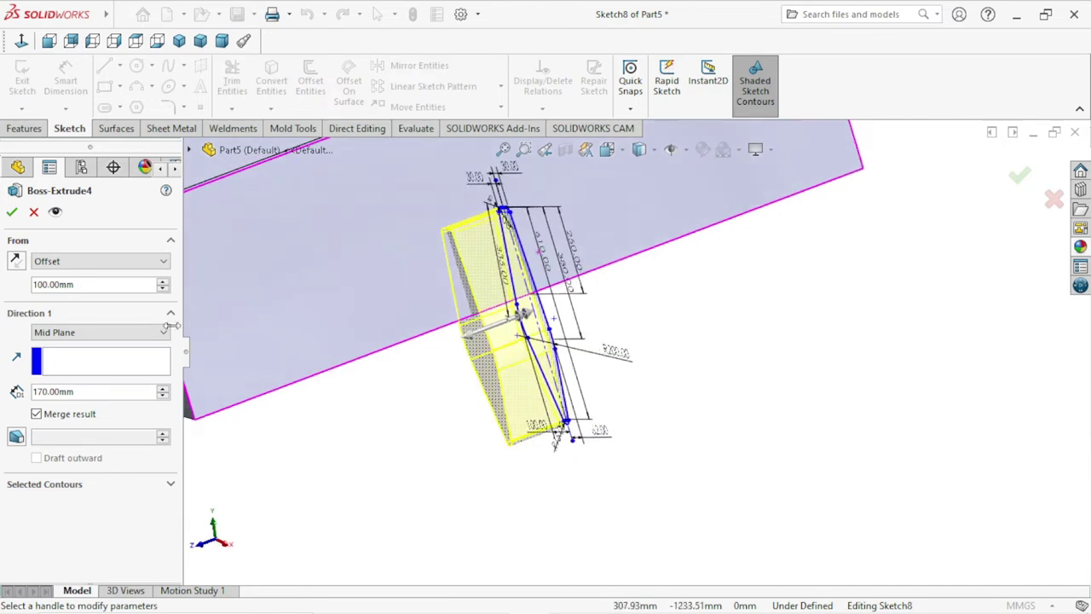
click(85, 333)
click(82, 350)
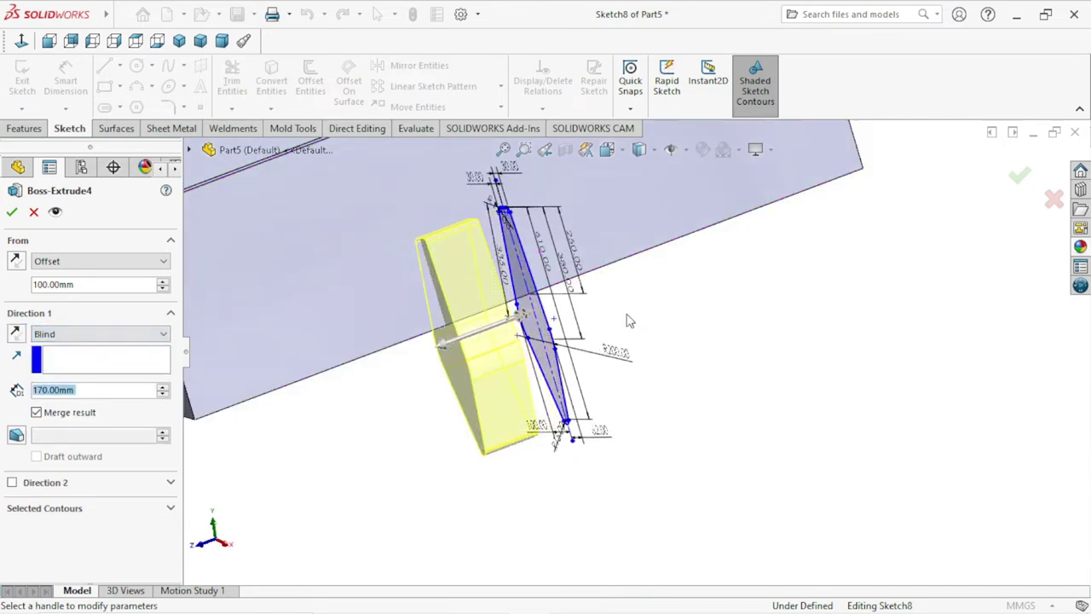
click(51, 285)
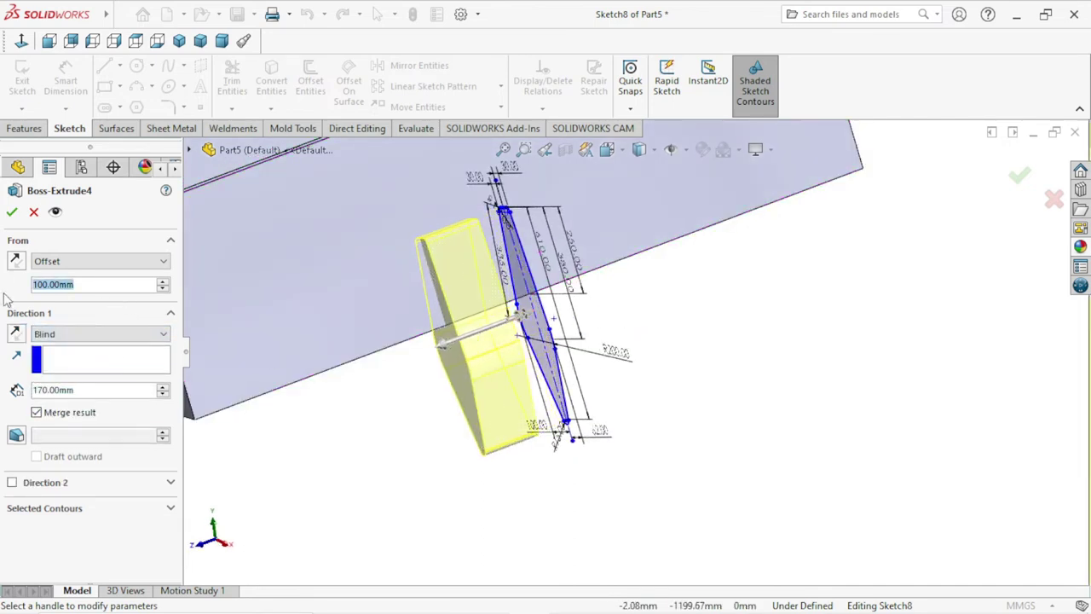
text(84.5)
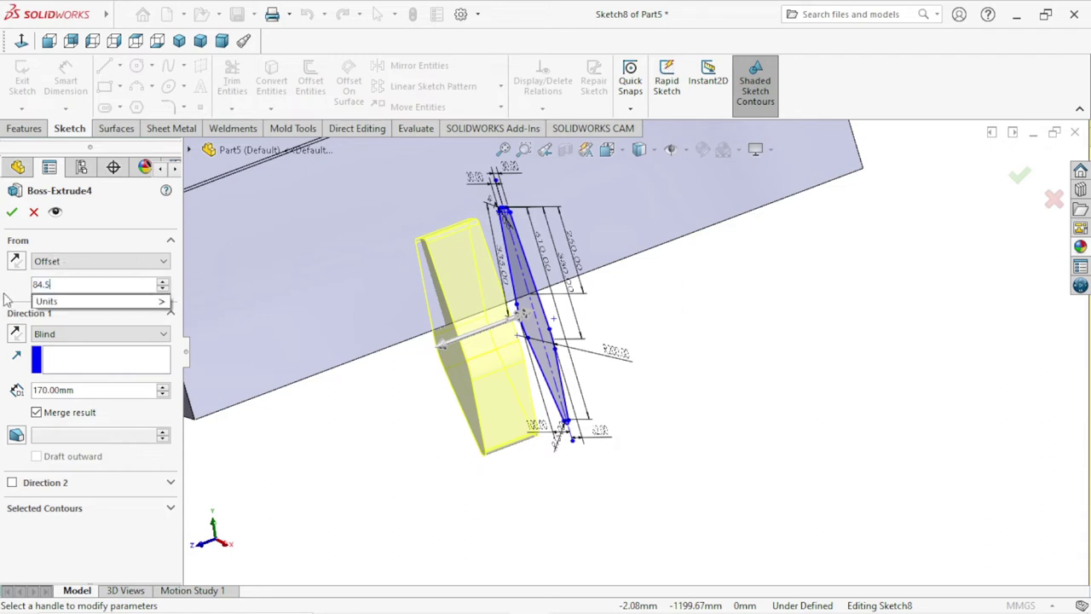
click(85, 333)
click(82, 349)
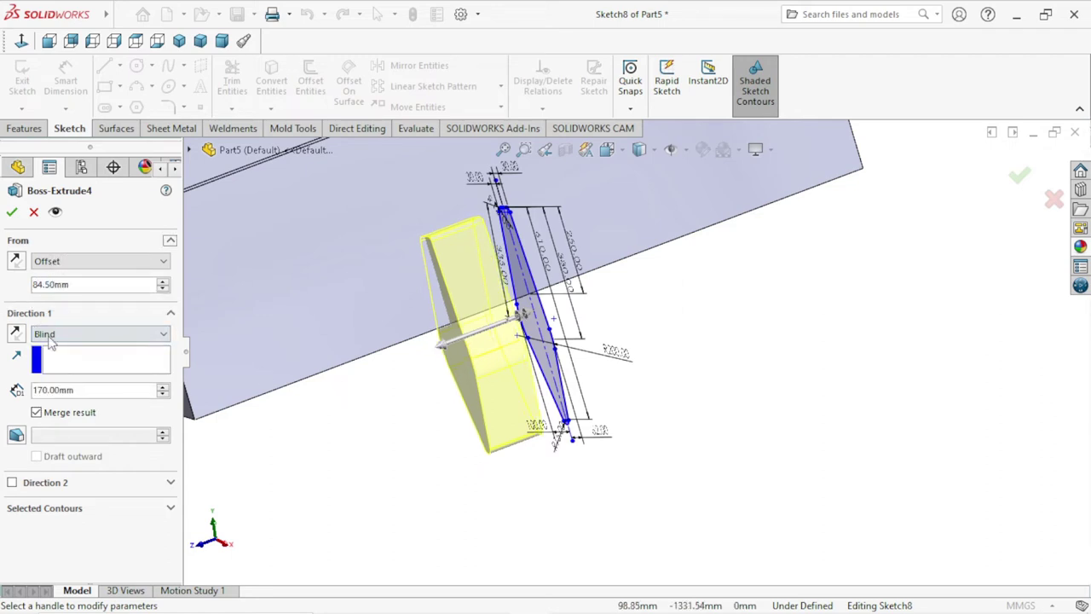
middle_drag(587, 344, 563, 349)
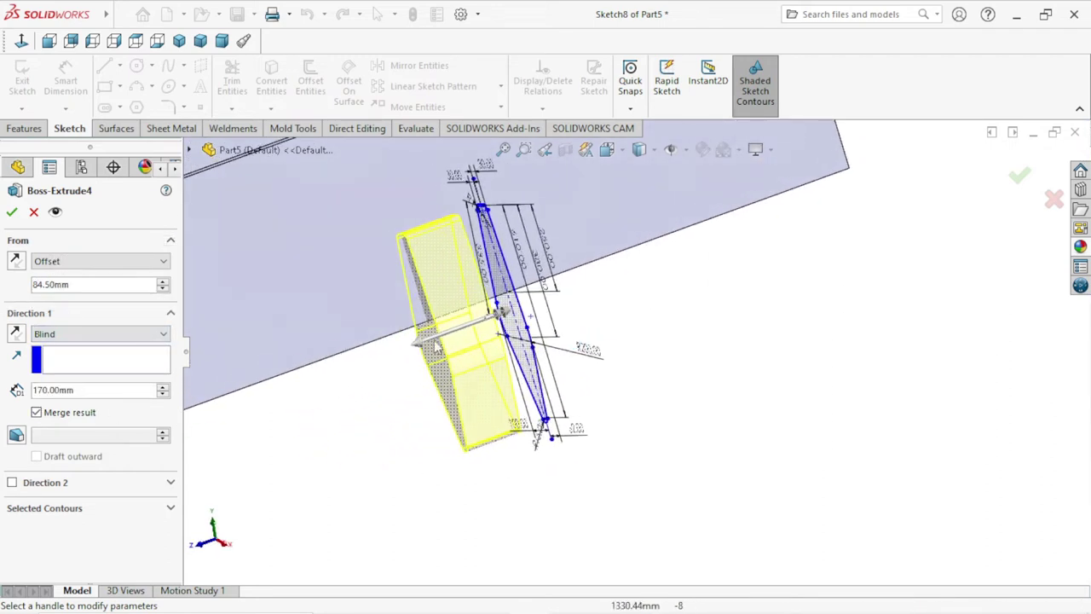
click(11, 213)
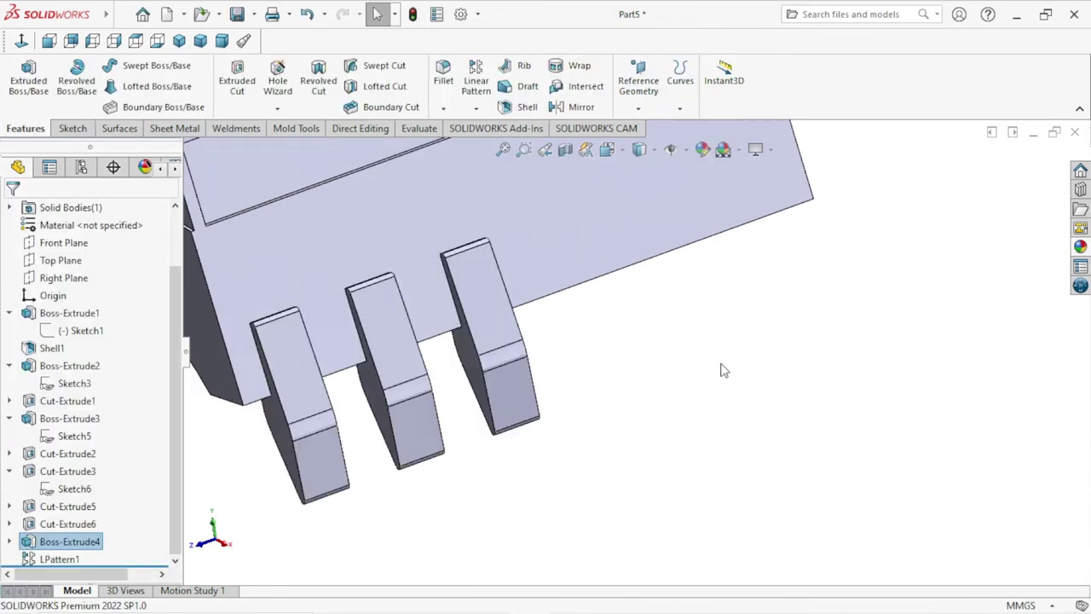
Mirror Boss-Extrude4 and LPattern1 about the Front Plane, giving six teeth.
key(f)
click(476, 108)
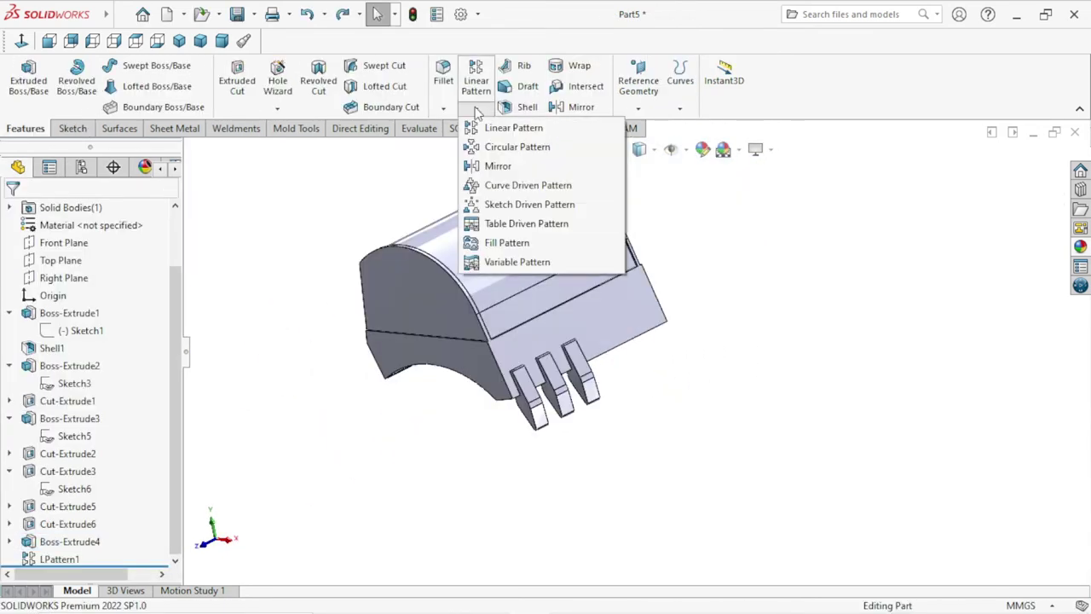
click(482, 189)
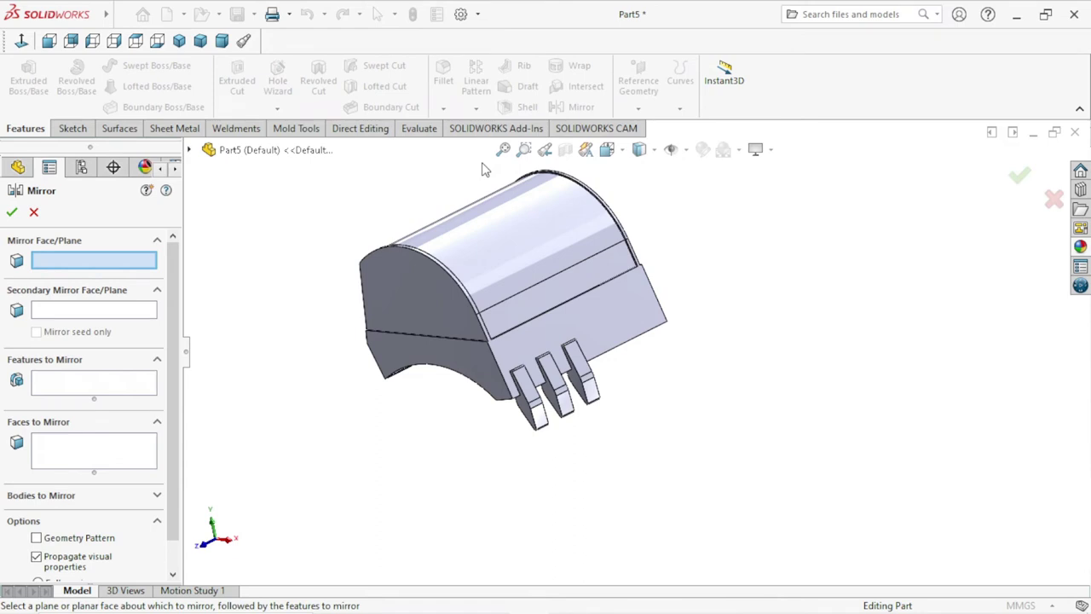
click(190, 150)
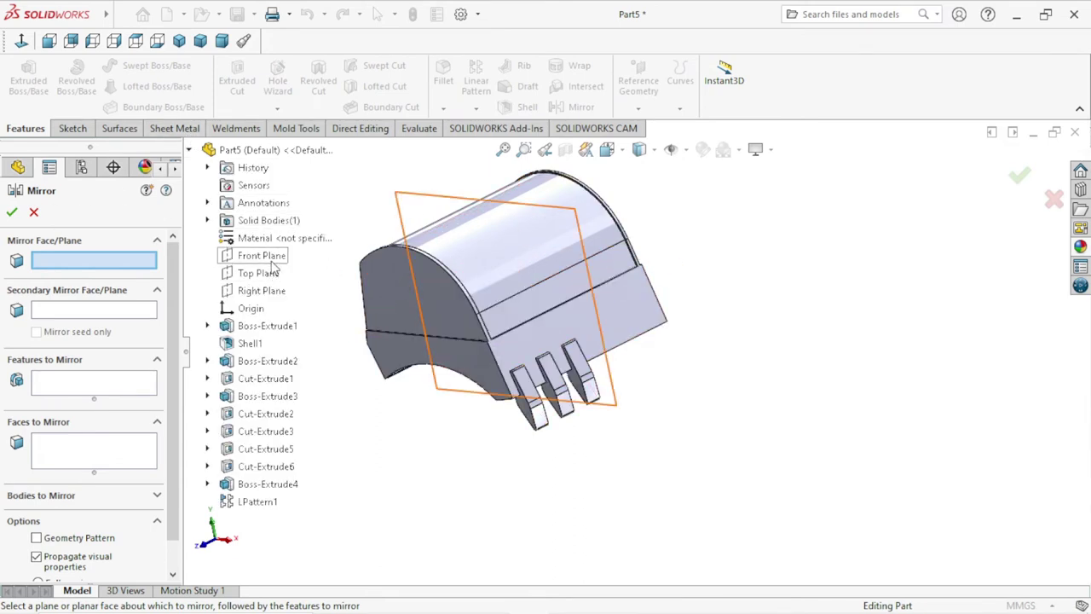
click(262, 255)
mouse_move(682, 358)
middle_down()
mouse_move(724, 362)
mouse_move(697, 336)
mouse_move(417, 442)
middle_up()
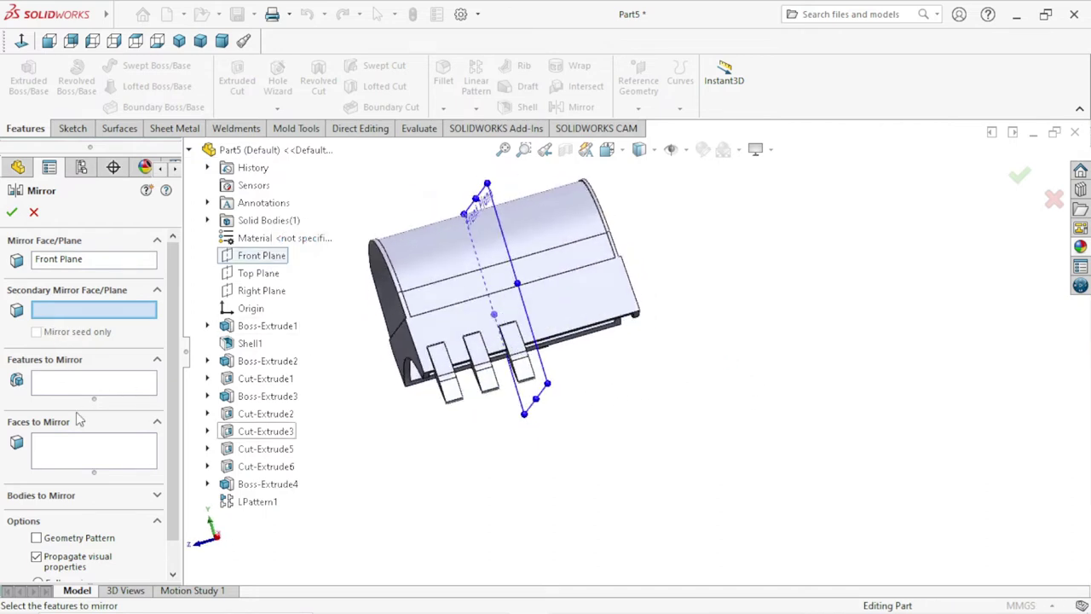
click(65, 387)
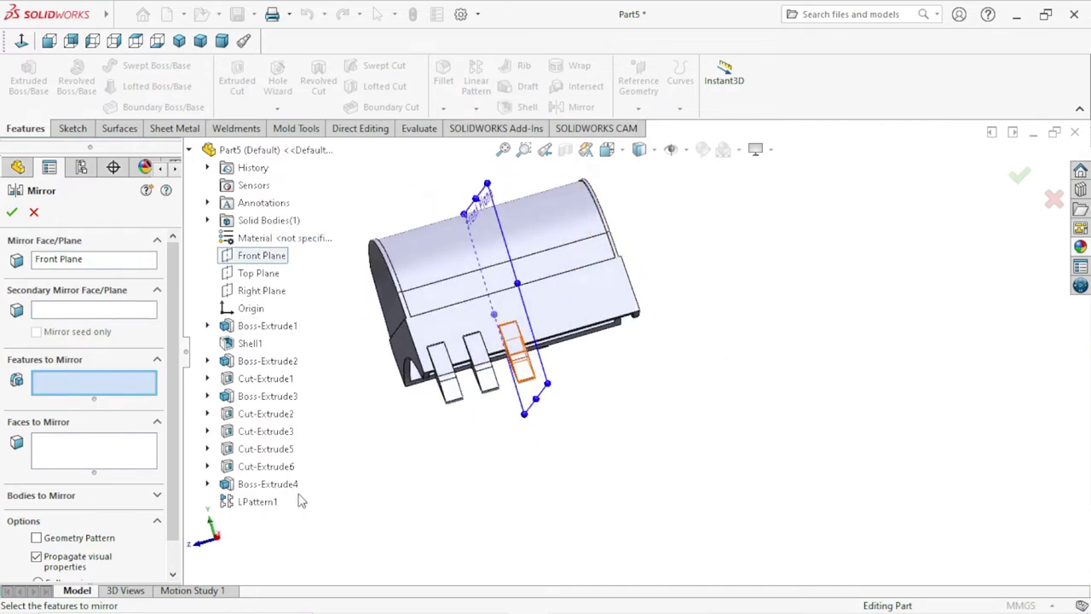
click(252, 485)
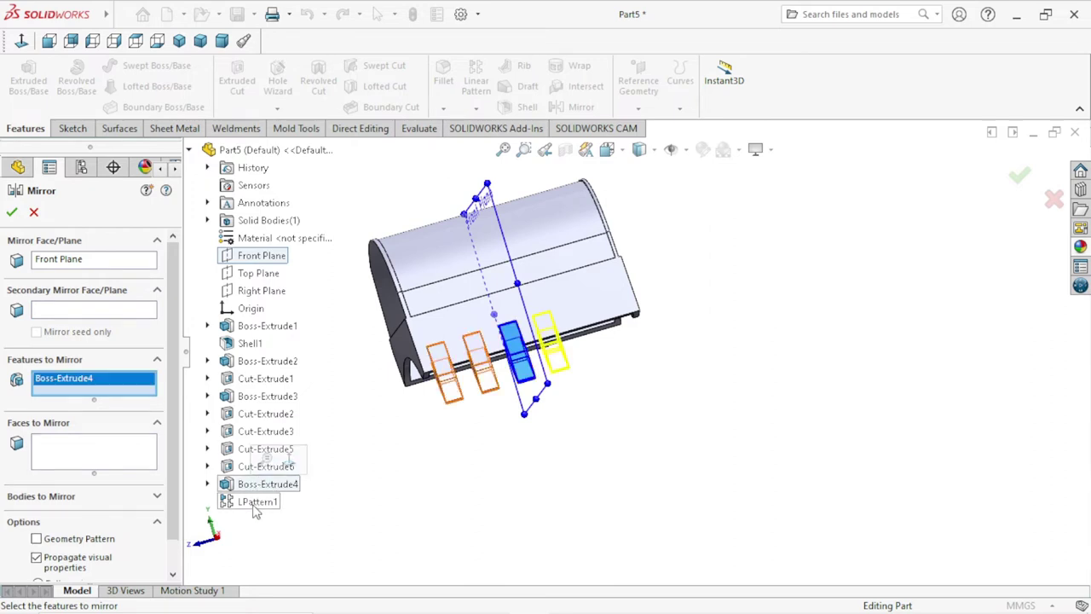
click(255, 502)
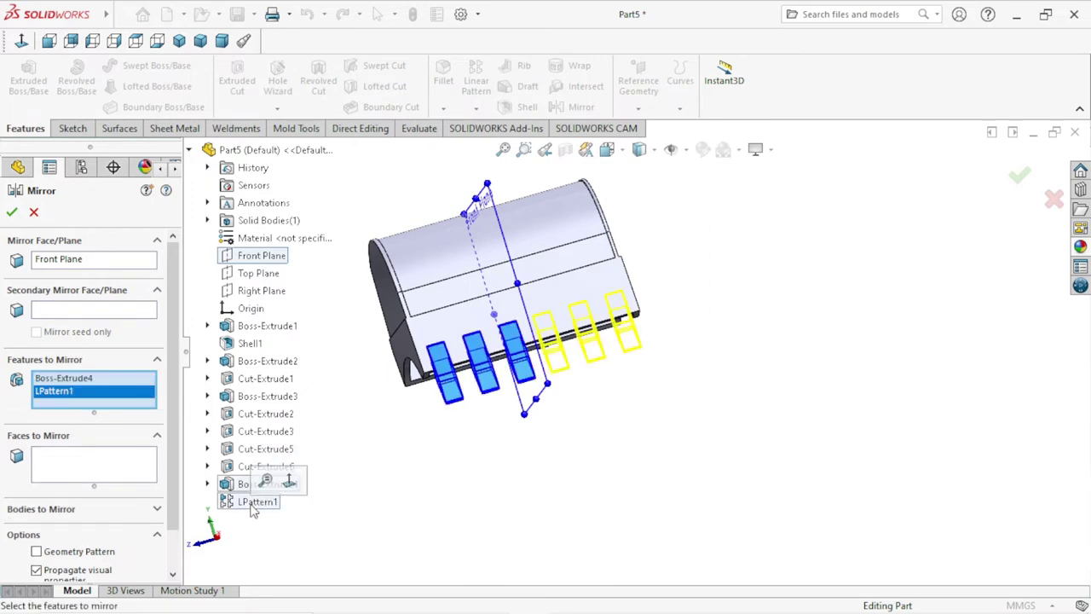
click(11, 214)
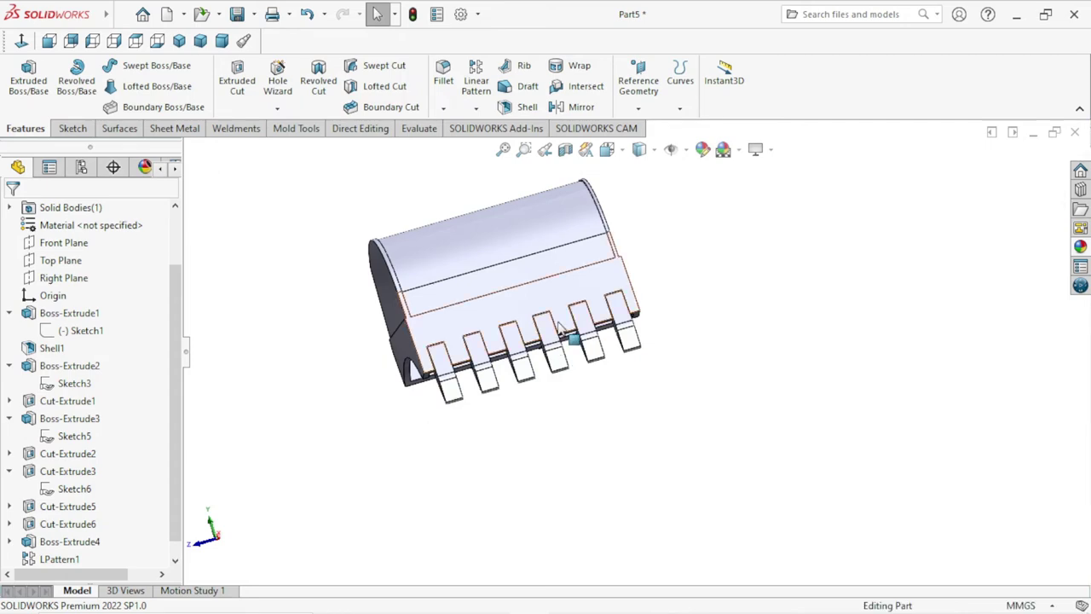
mouse_move(558, 327)
middle_down()
mouse_move(638, 329)
mouse_move(711, 390)
mouse_move(694, 358)
mouse_move(734, 307)
mouse_move(734, 228)
mouse_move(691, 331)
mouse_move(628, 391)
mouse_move(682, 418)
middle_up()
click(378, 14)
middle_drag(477, 256, 758, 284)
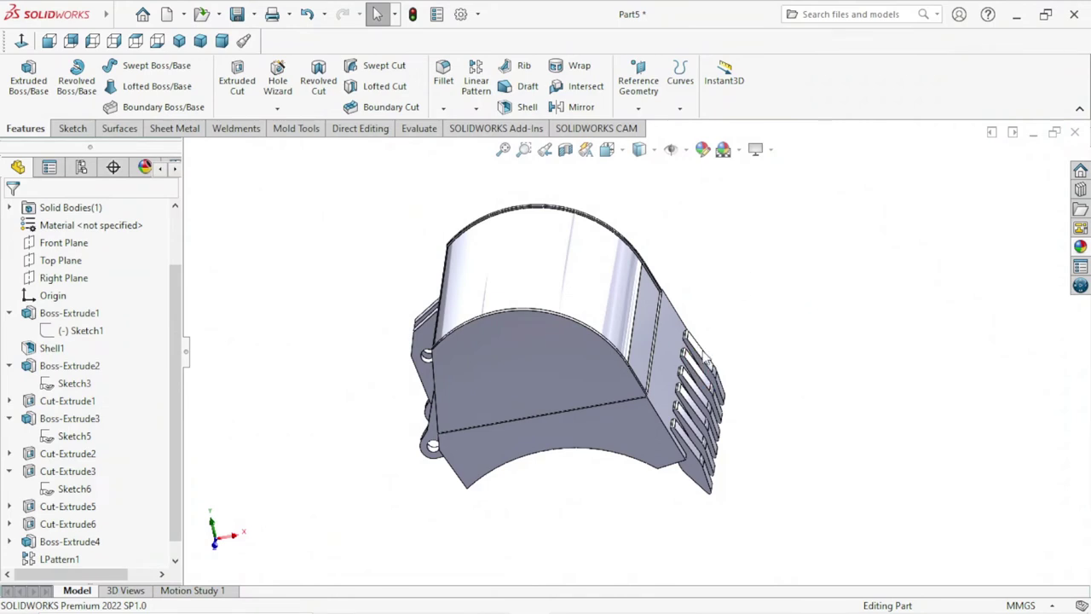
scroll(652, 326, up, 2)
mouse_move(602, 525)
middle_down()
mouse_move(494, 438)
mouse_move(583, 459)
mouse_move(609, 358)
mouse_move(702, 341)
mouse_move(665, 373)
mouse_move(588, 309)
mouse_move(646, 397)
mouse_move(806, 380)
mouse_move(819, 417)
mouse_move(837, 302)
mouse_move(859, 270)
mouse_move(833, 389)
mouse_move(856, 358)
middle_up()
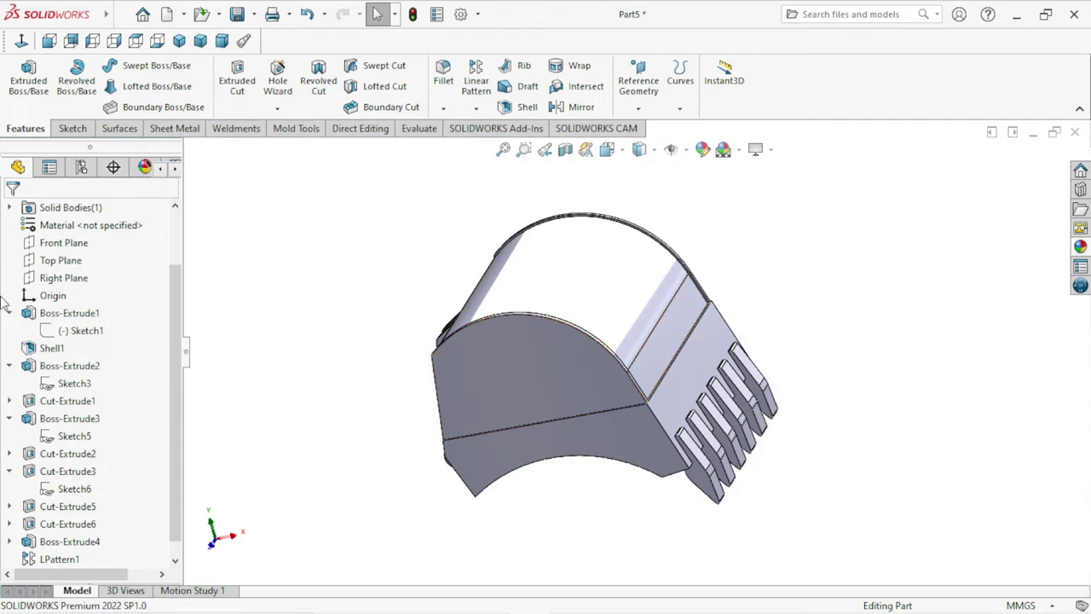
Start a Front Plane sketch viewed Normal To, with Hidden Lines Visible display.
click(63, 243)
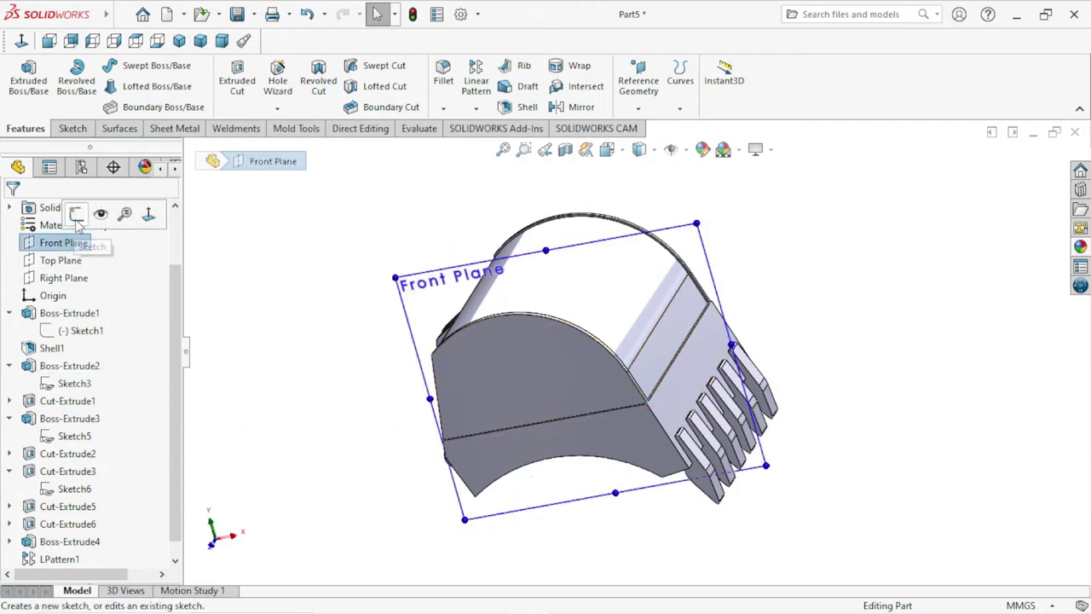
click(89, 212)
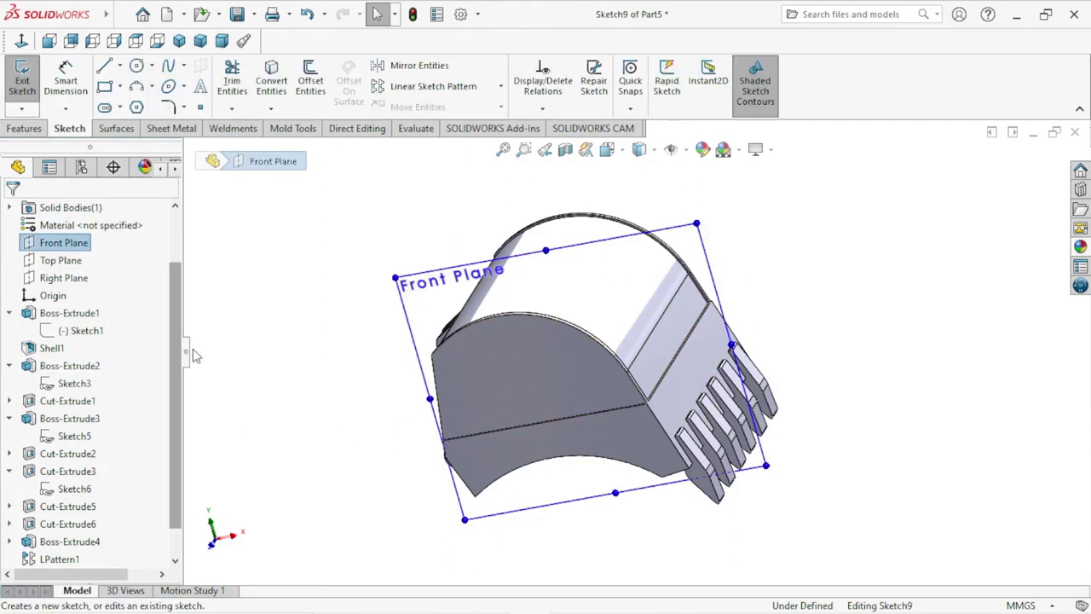
click(21, 45)
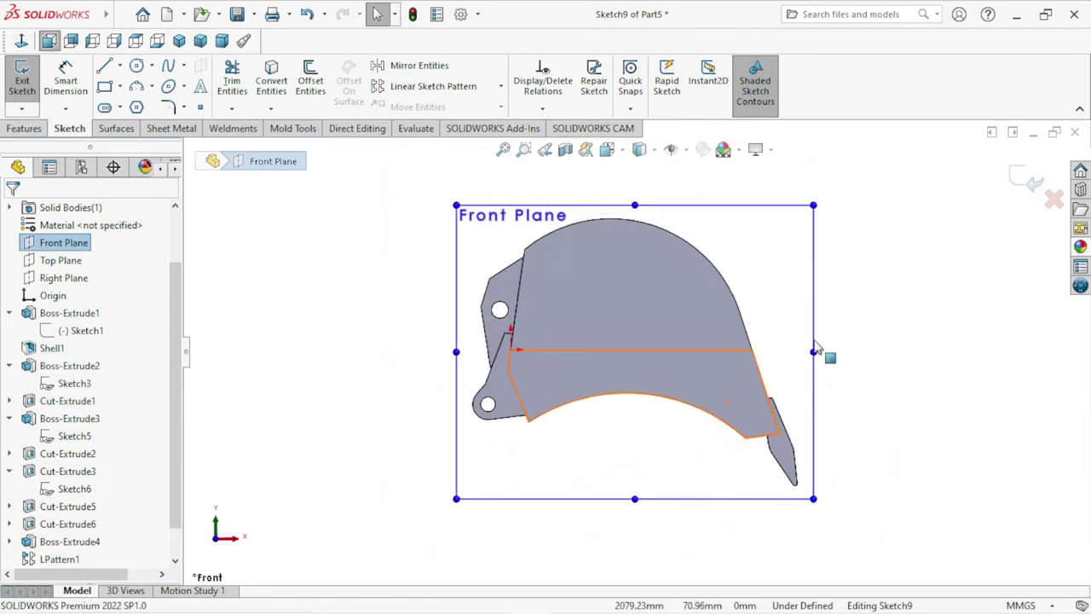
click(864, 379)
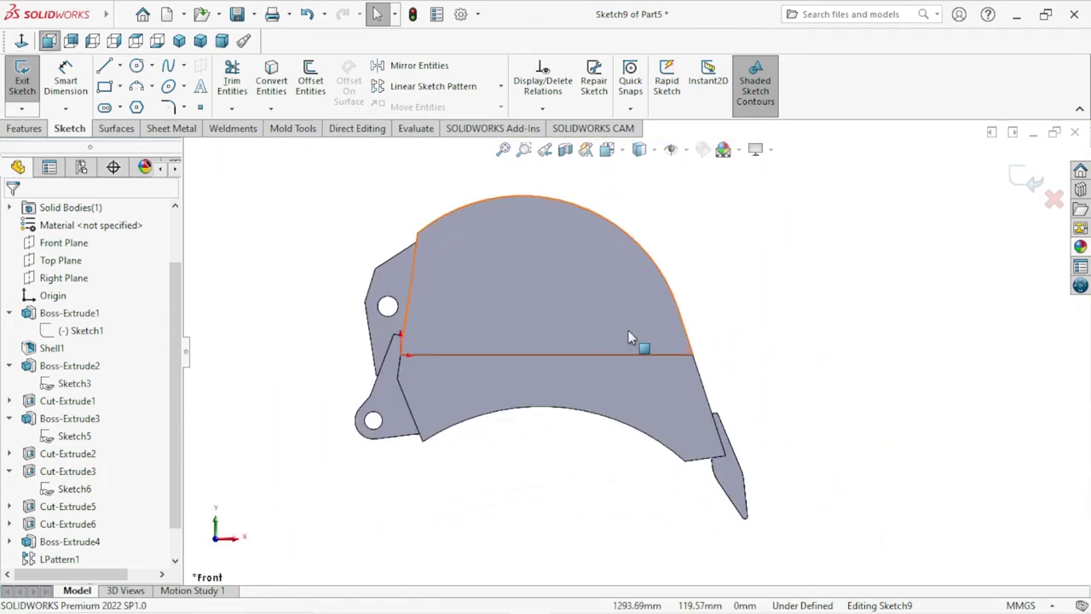
click(654, 153)
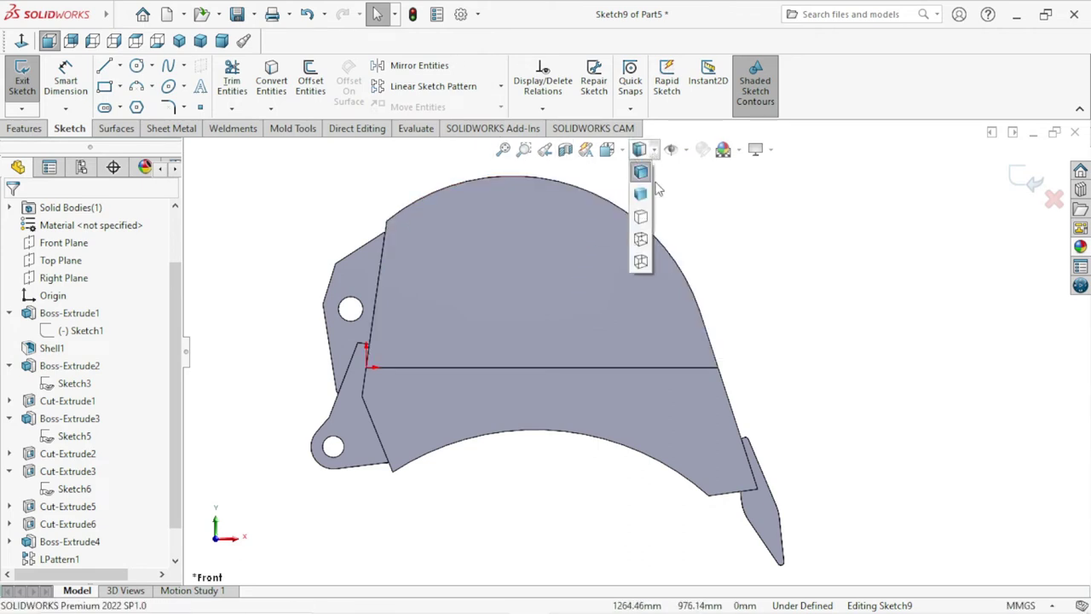
click(648, 245)
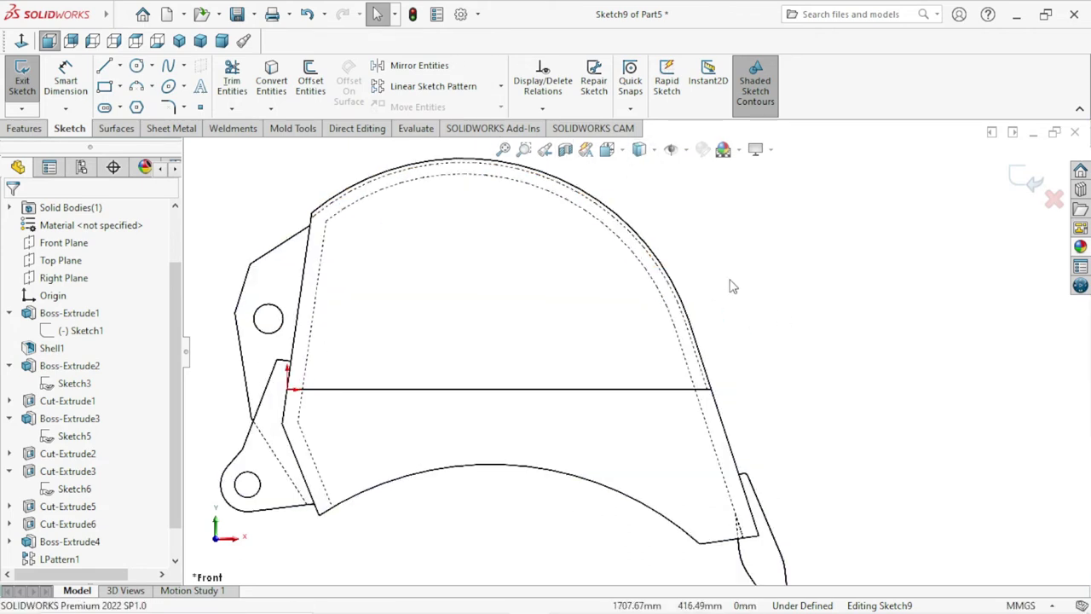
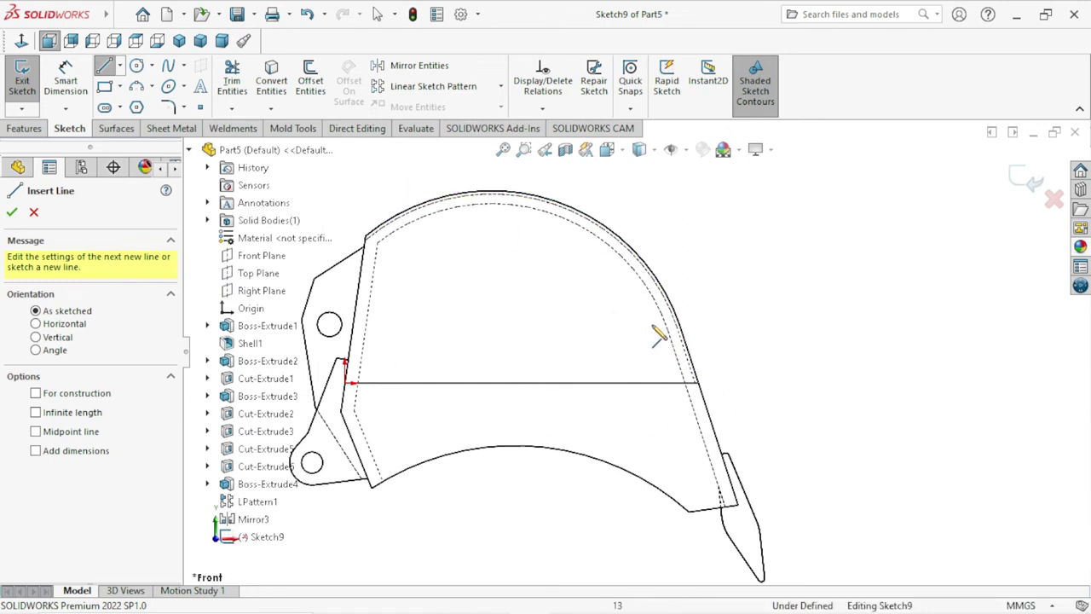
Draw four line edges across the bucket's curved outer wall, closing back on the start point.
scroll(688, 357, down, 2)
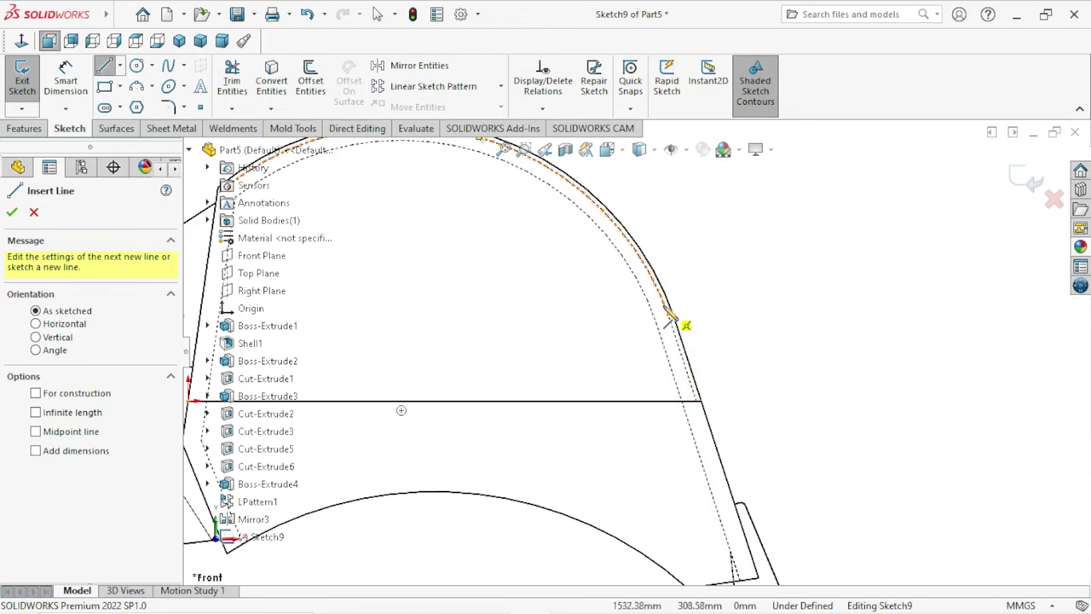
click(673, 319)
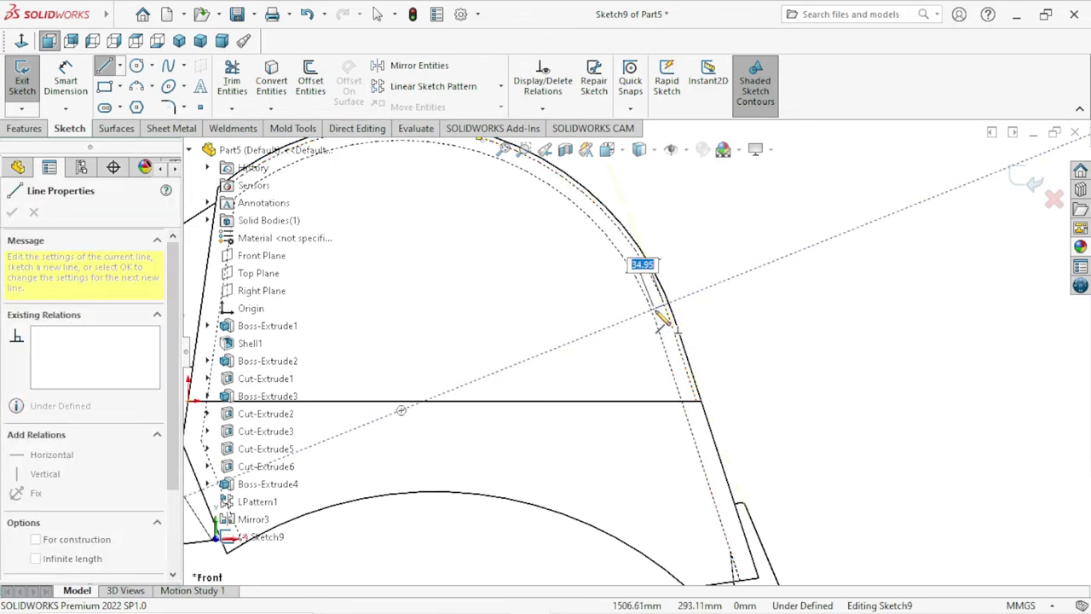
click(657, 309)
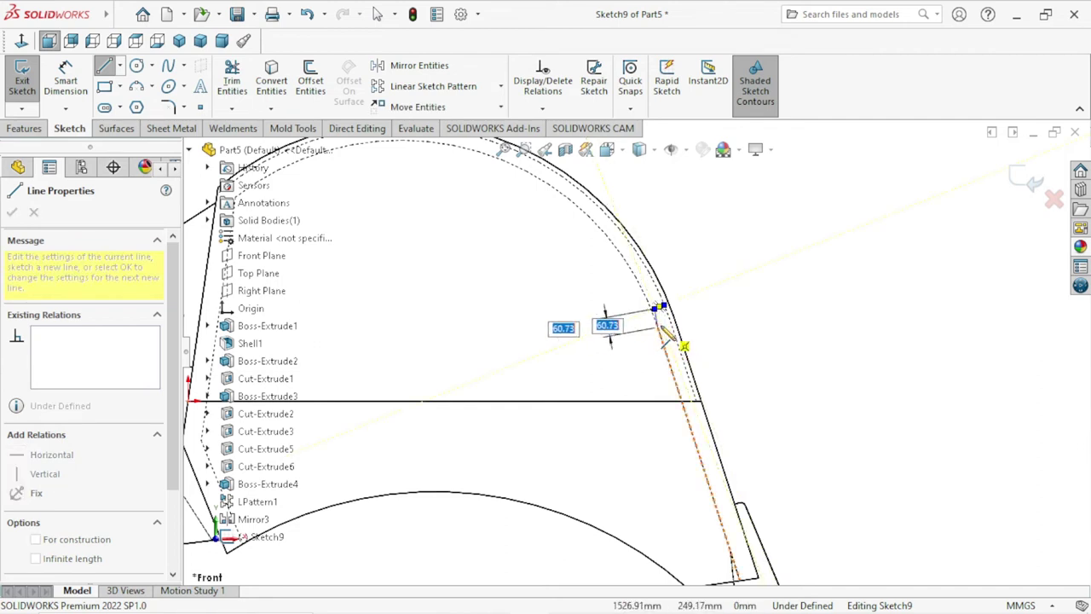
scroll(682, 341, down, 2)
scroll(686, 339, down, 2)
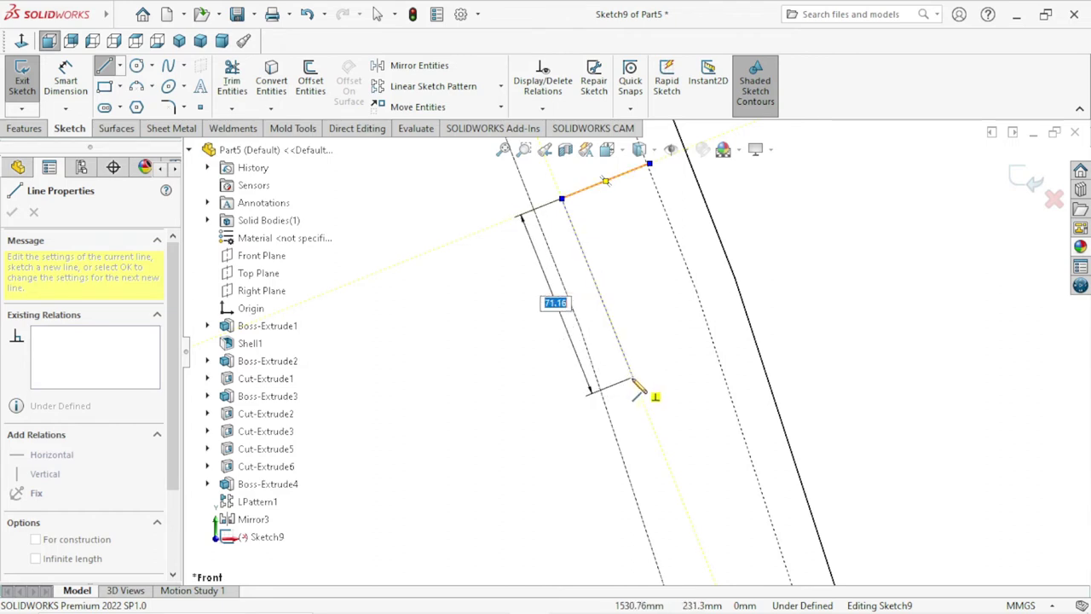
click(633, 377)
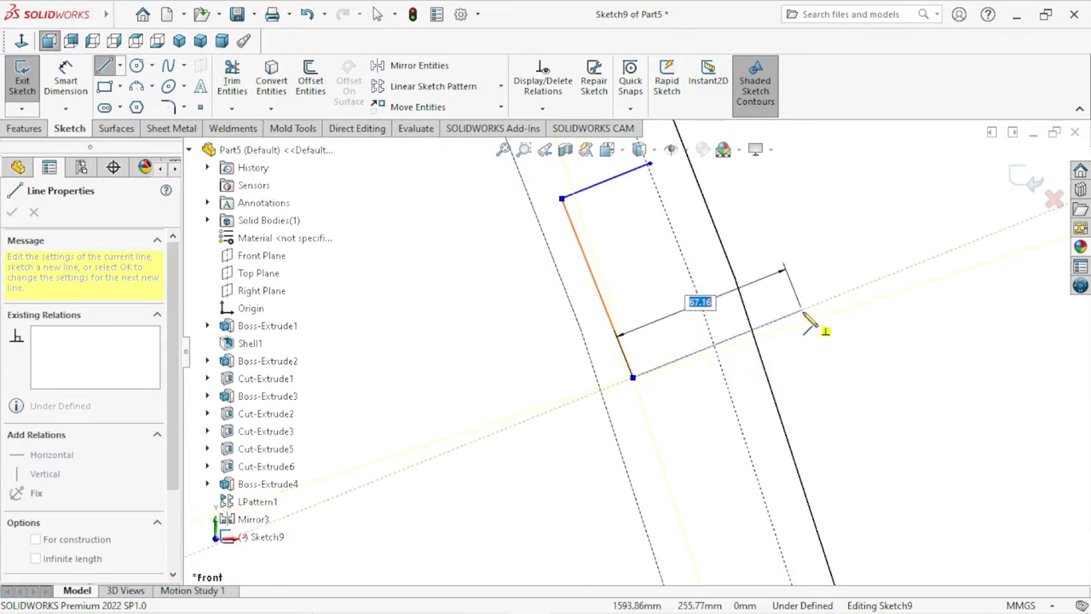
mouse_move(806, 322)
middle_down()
mouse_move(847, 310)
mouse_move(694, 334)
mouse_move(714, 352)
middle_up()
click(710, 341)
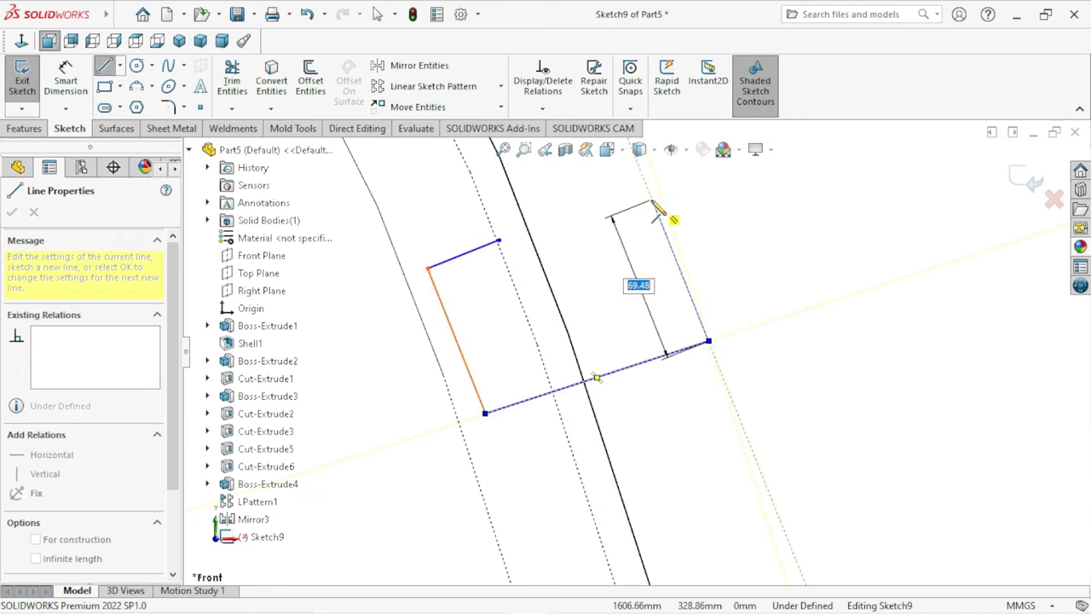
click(660, 196)
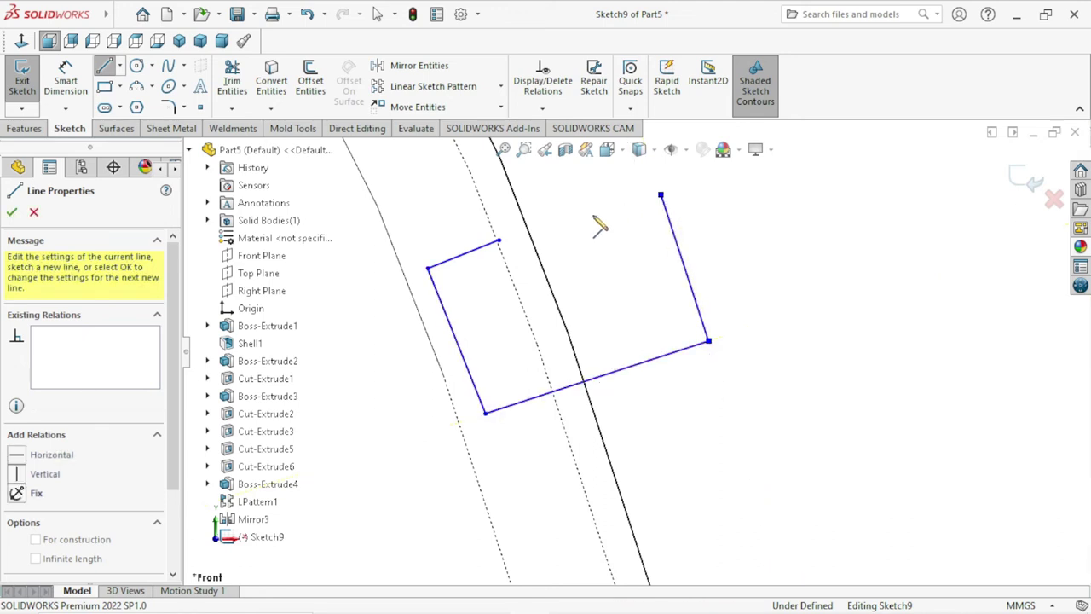
click(499, 242)
right_click(597, 261)
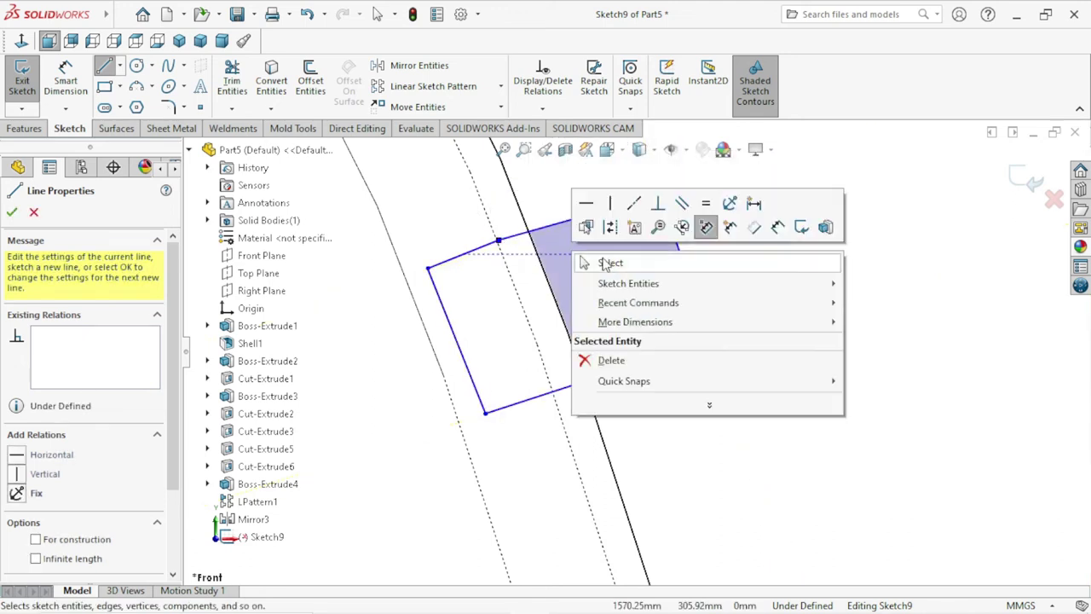
click(608, 260)
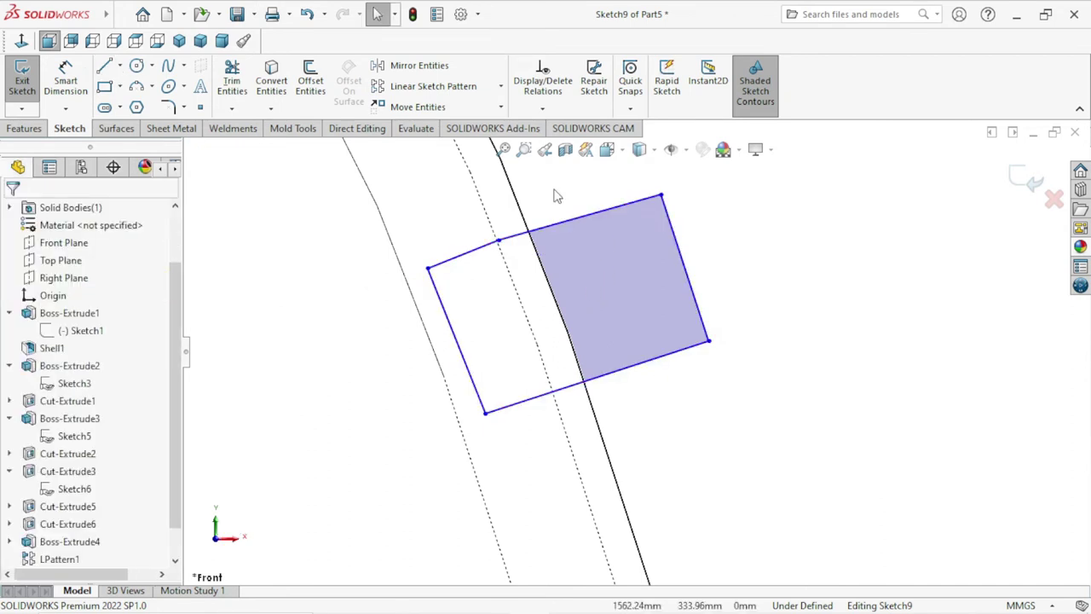
click(561, 372)
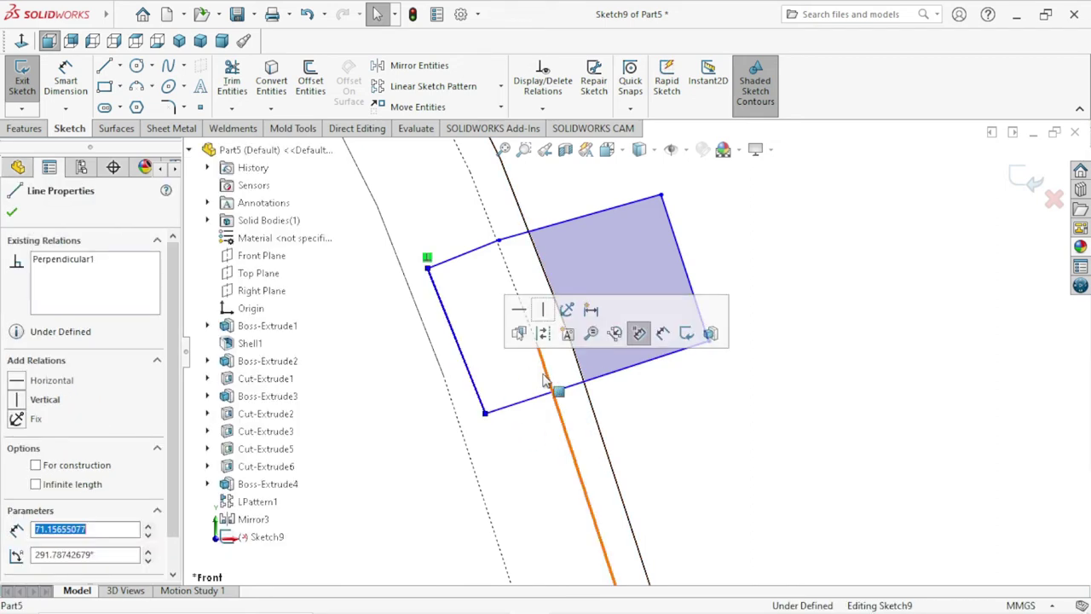
click(82, 101)
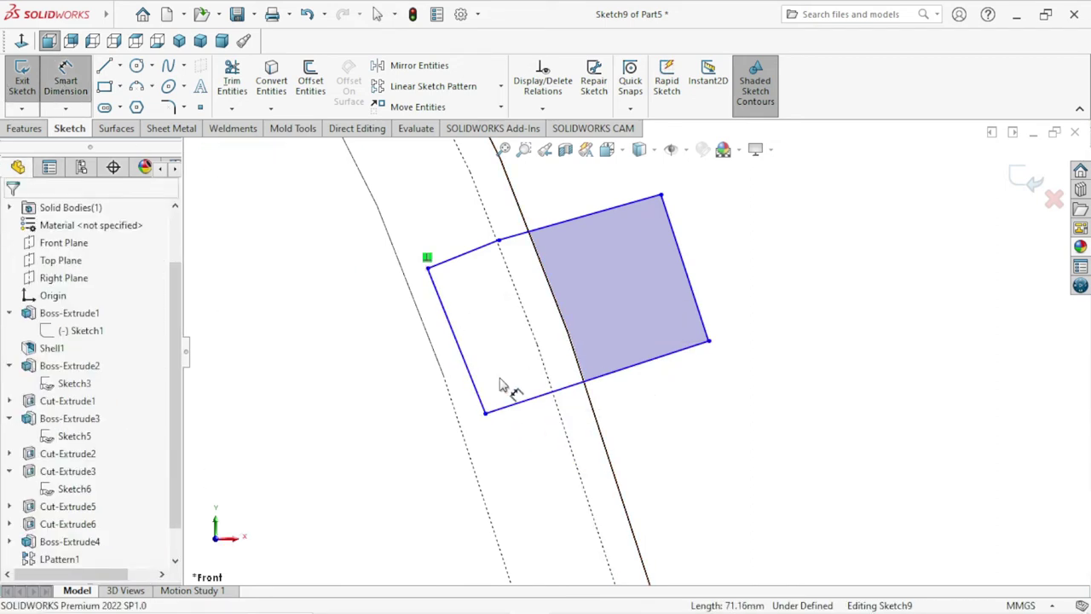
click(546, 373)
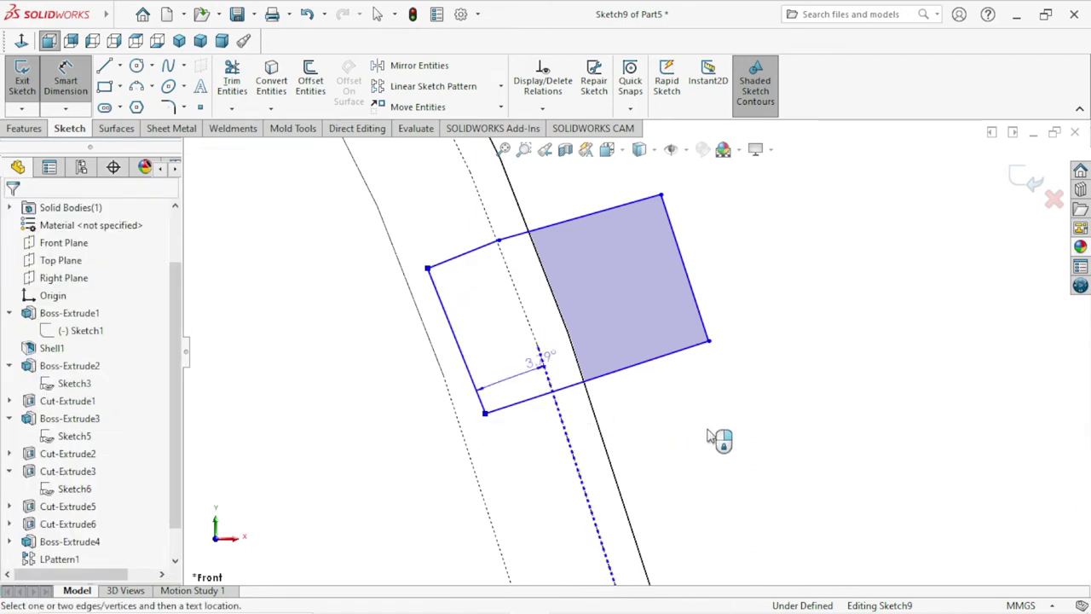
click(526, 435)
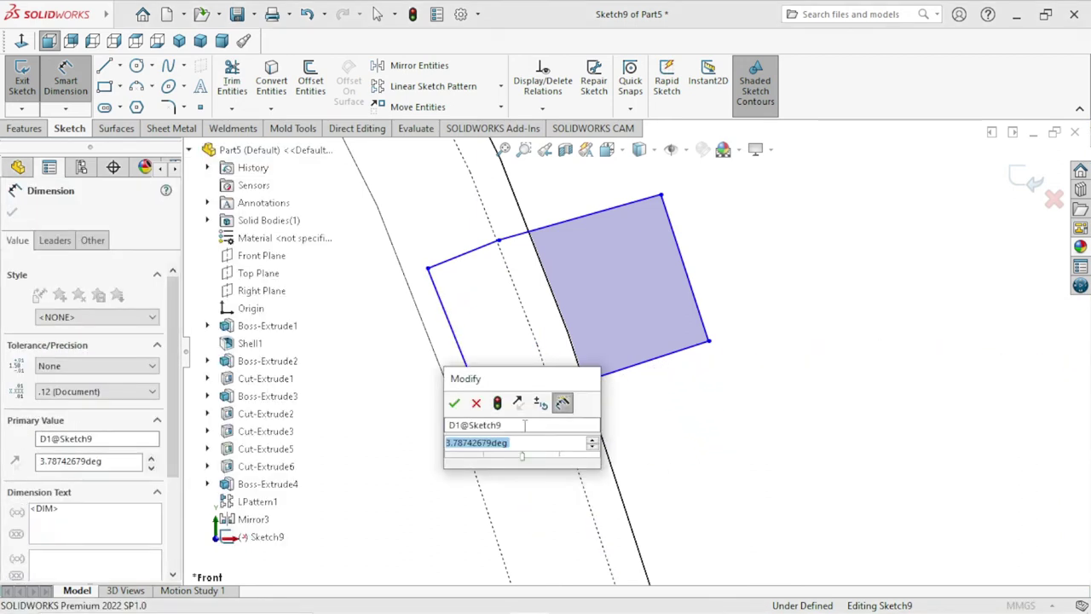
key(Return)
key(Escape)
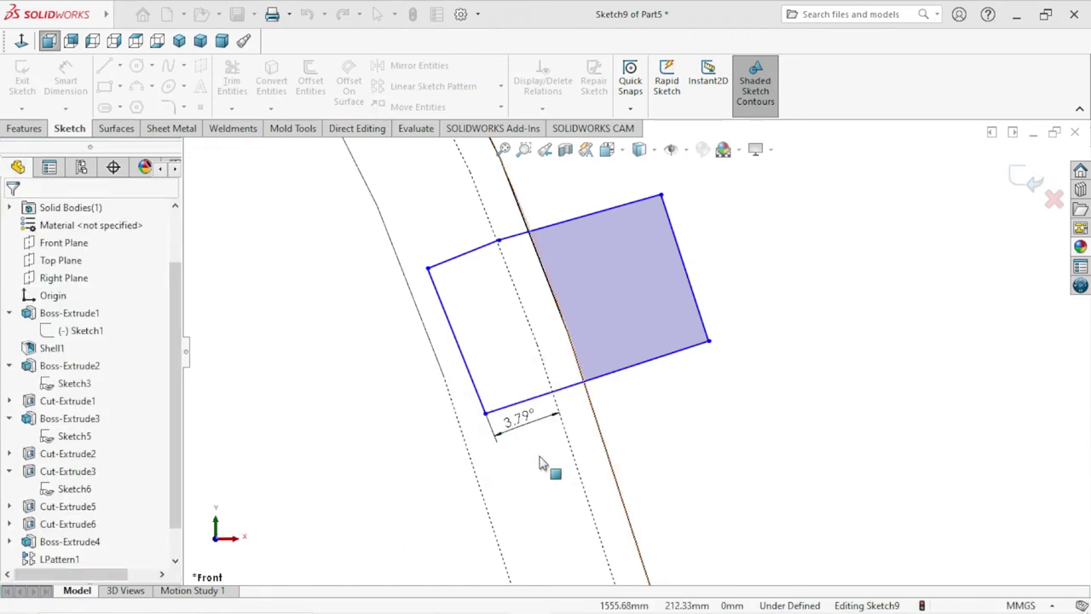
click(515, 436)
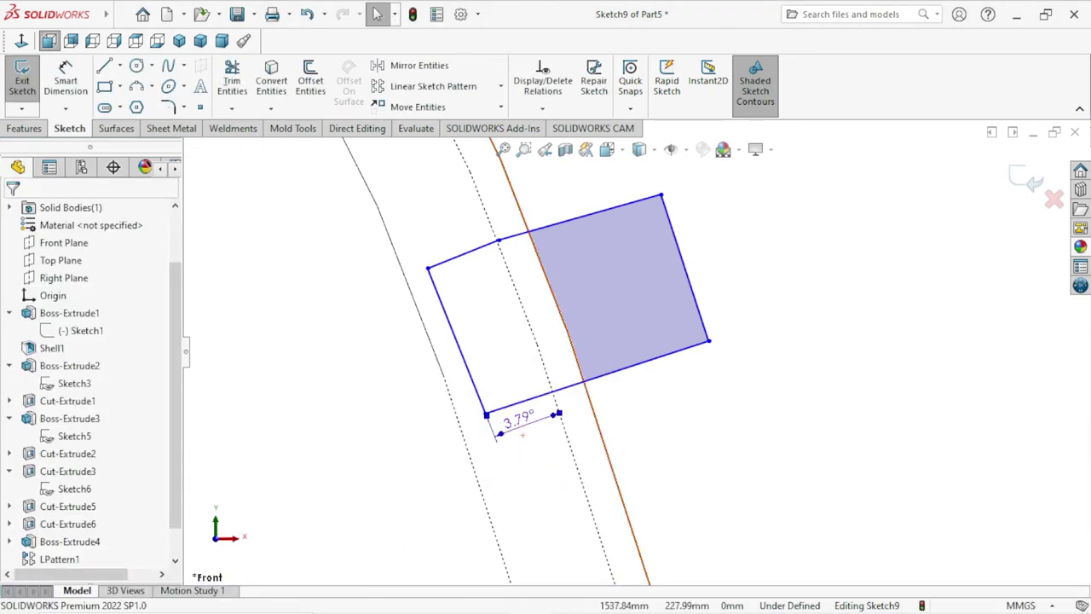
key(Delete)
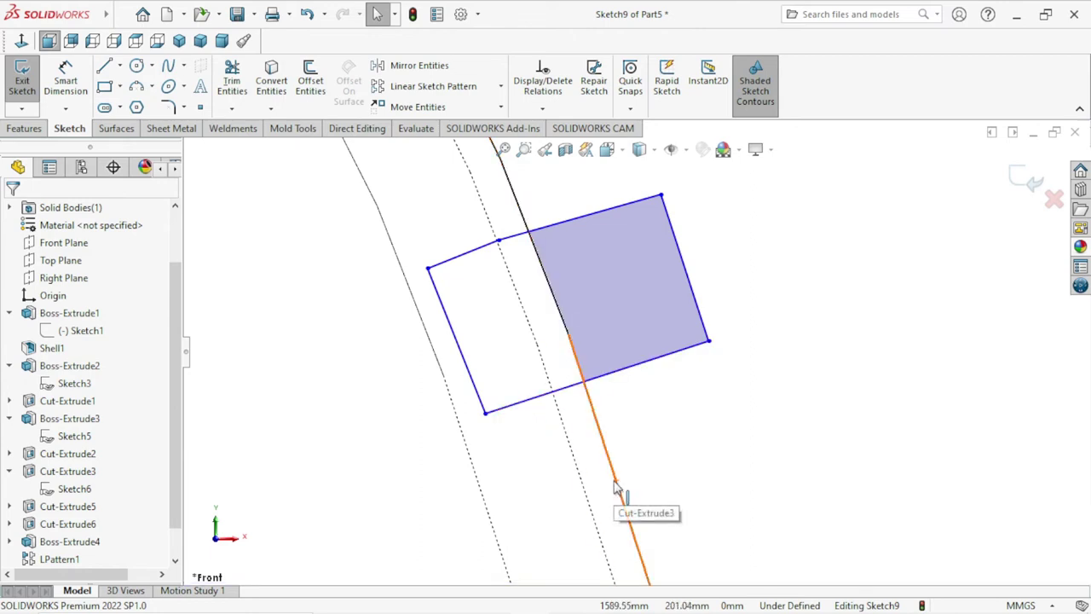
click(471, 260)
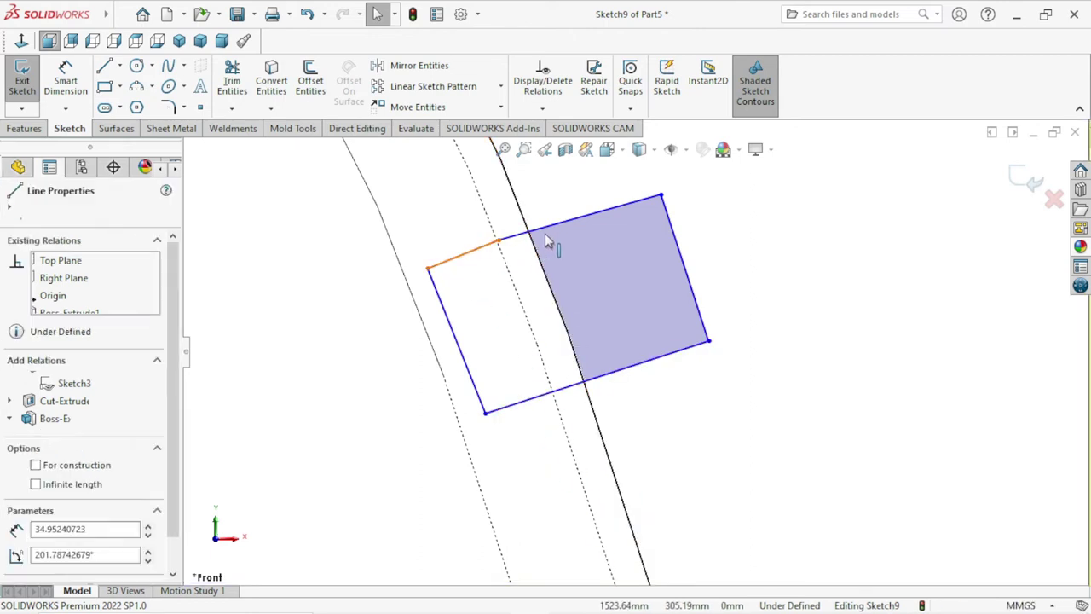
ctrl+click(551, 234)
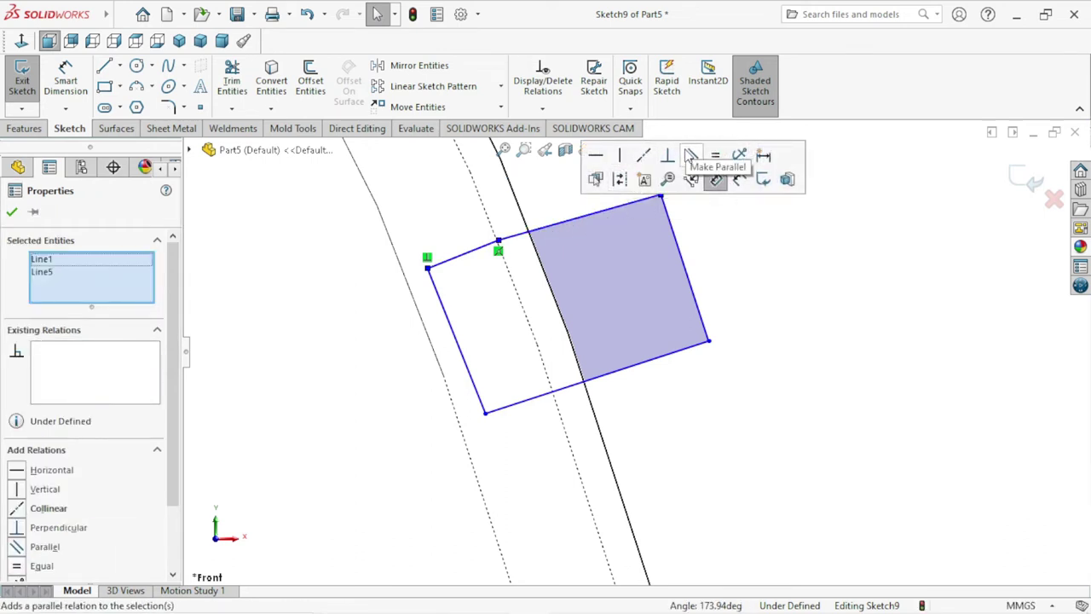
Make the profile's opposite edge pairs parallel.
click(691, 155)
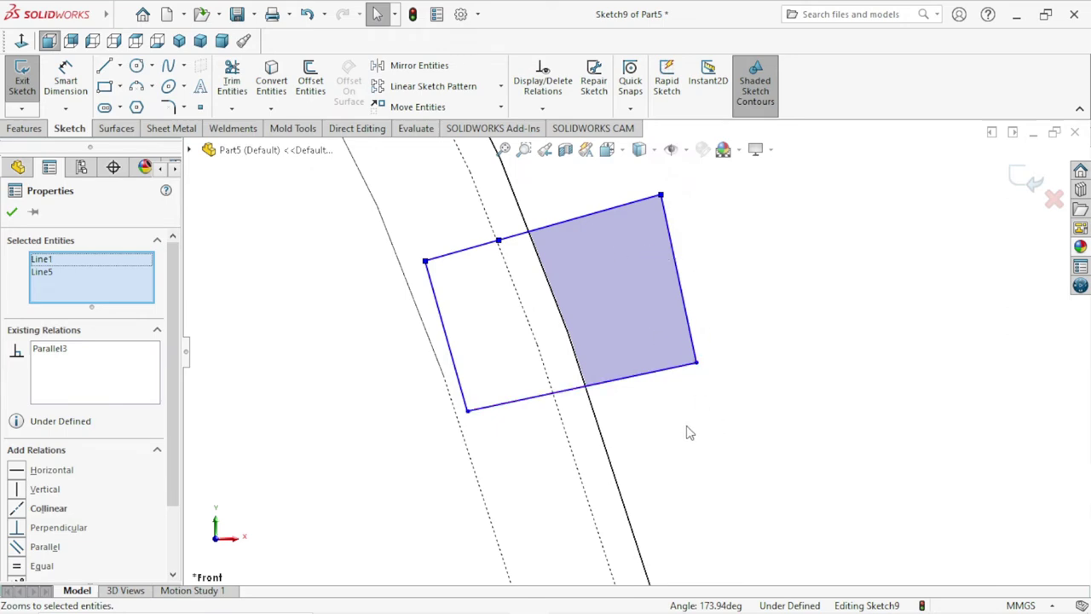
scroll(630, 409, up, 2)
scroll(628, 322, up, 2)
scroll(628, 321, down, 2)
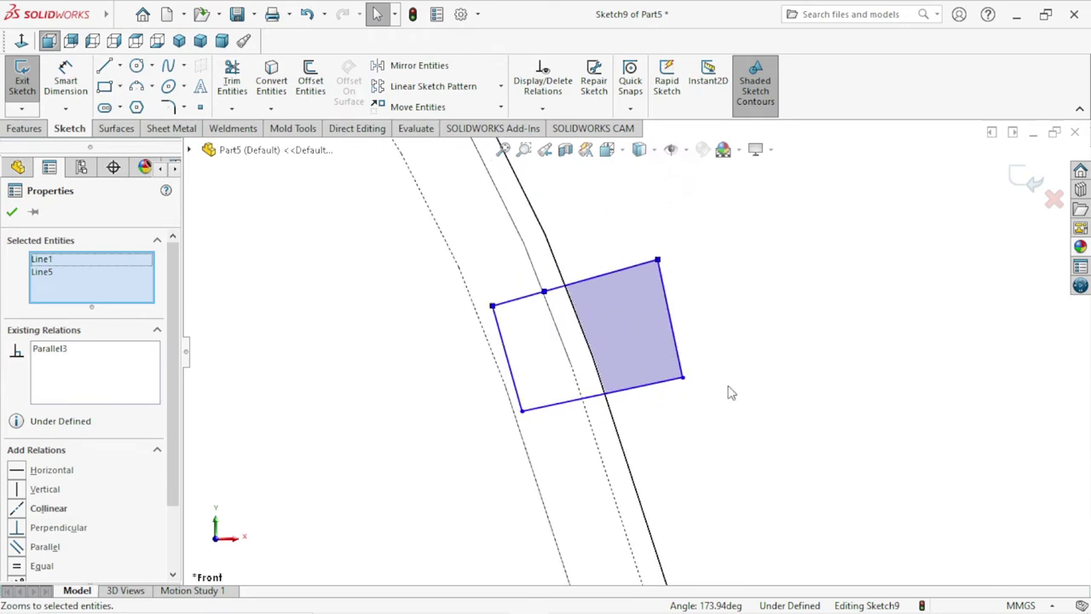
mouse_move(706, 373)
middle_down()
mouse_move(694, 261)
mouse_move(724, 378)
mouse_move(597, 427)
middle_up()
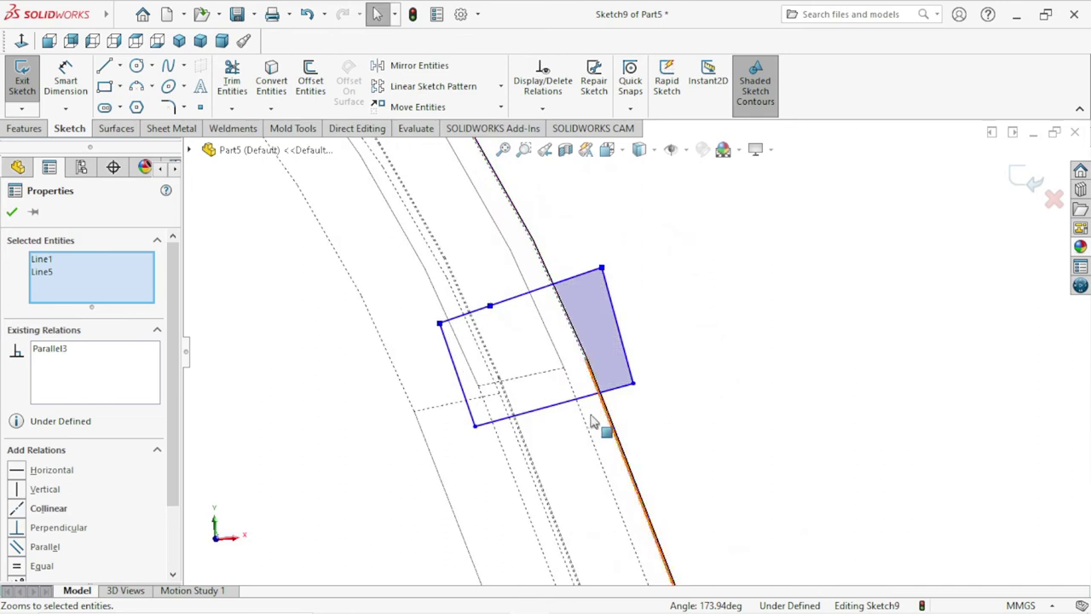
ctrl+click(620, 346)
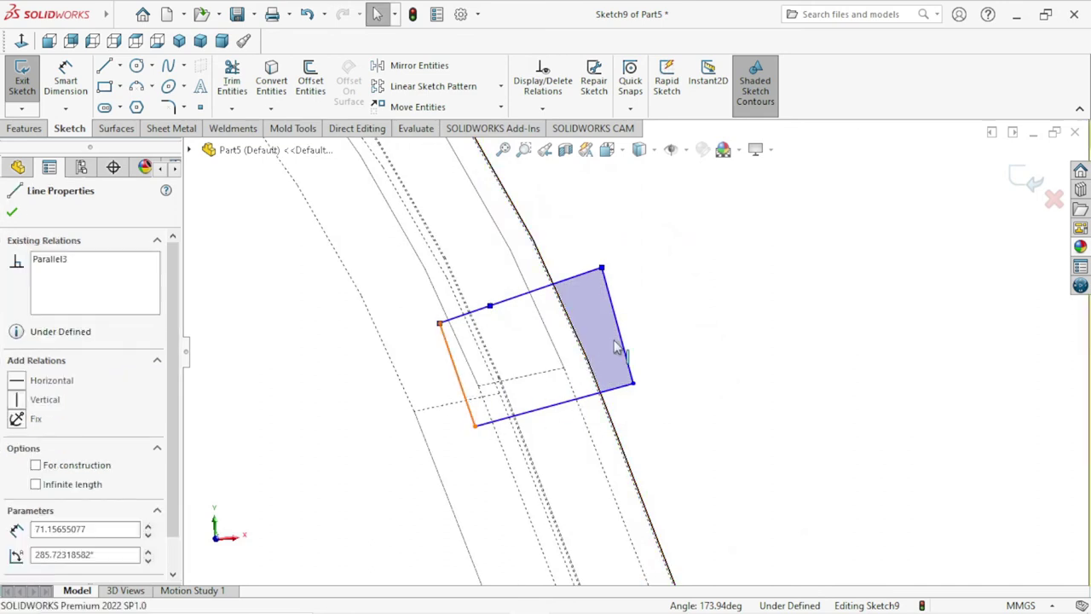
ctrl+click(632, 345)
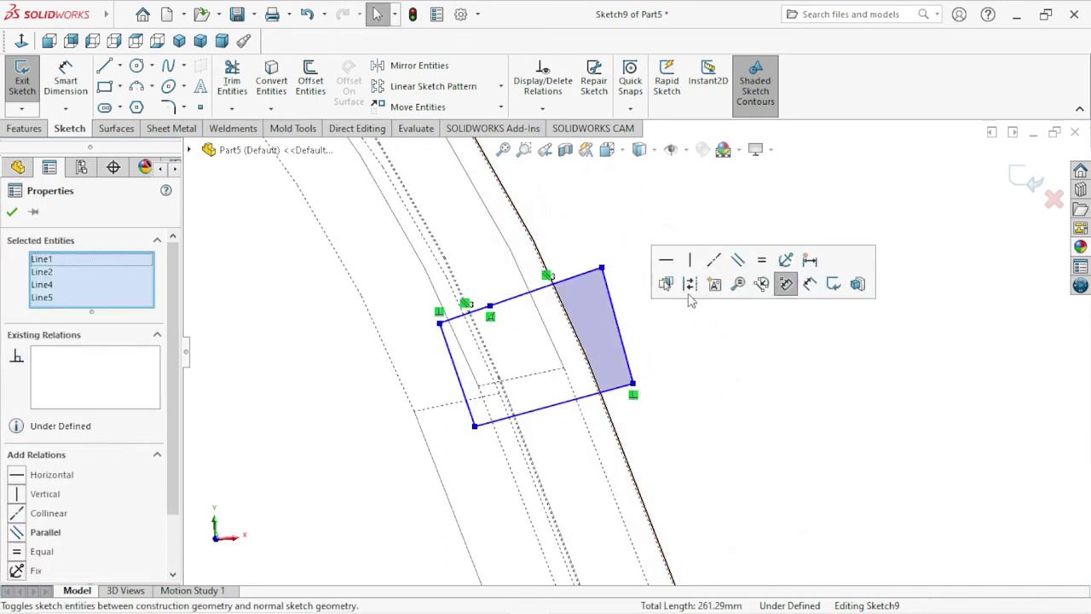
click(737, 260)
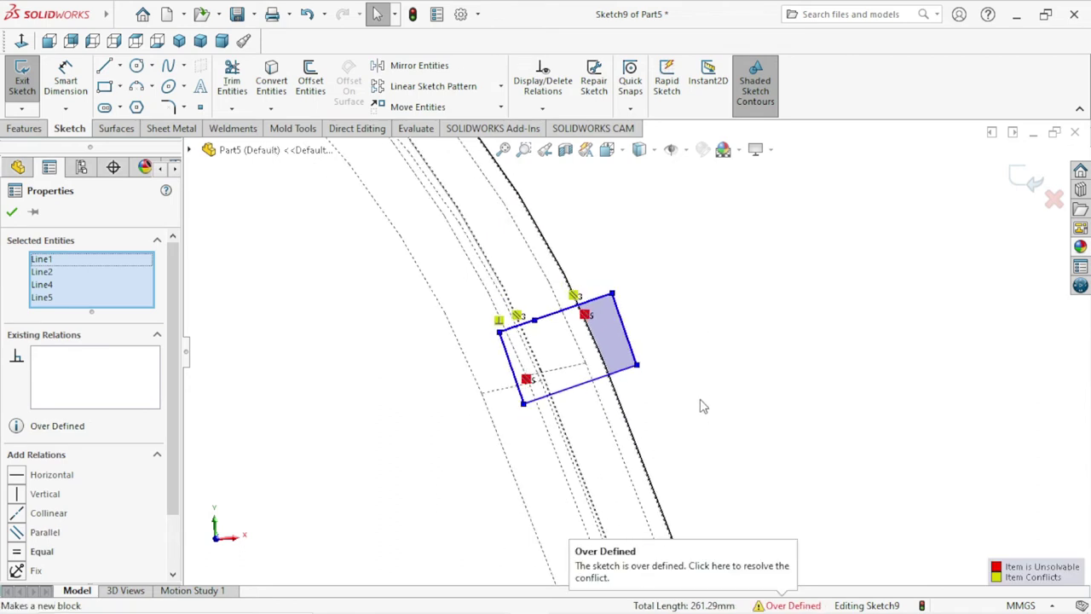
Delete the conflicting Parallel5 relation from the bottom edge's existing relations.
mouse_move(706, 365)
middle_down()
mouse_move(653, 400)
mouse_move(614, 368)
middle_up()
scroll(580, 308, down, 2)
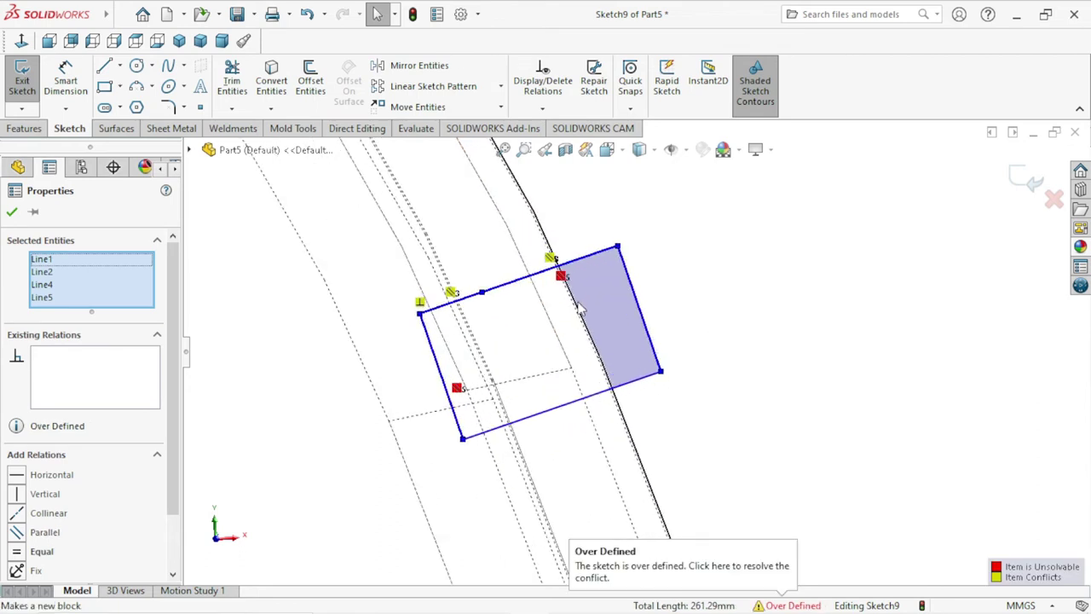
click(561, 276)
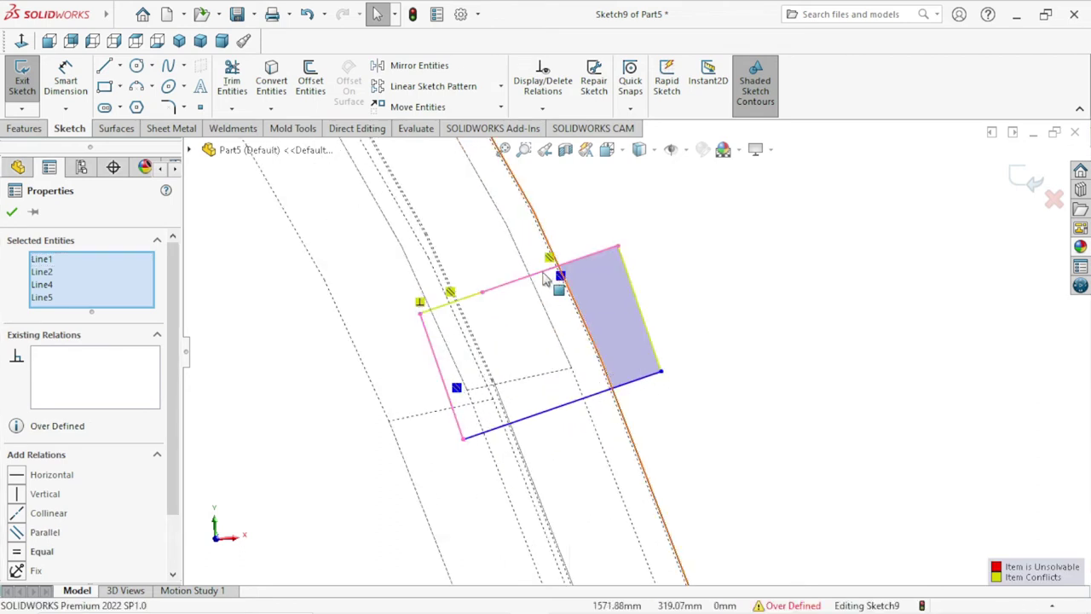
click(583, 341)
click(585, 402)
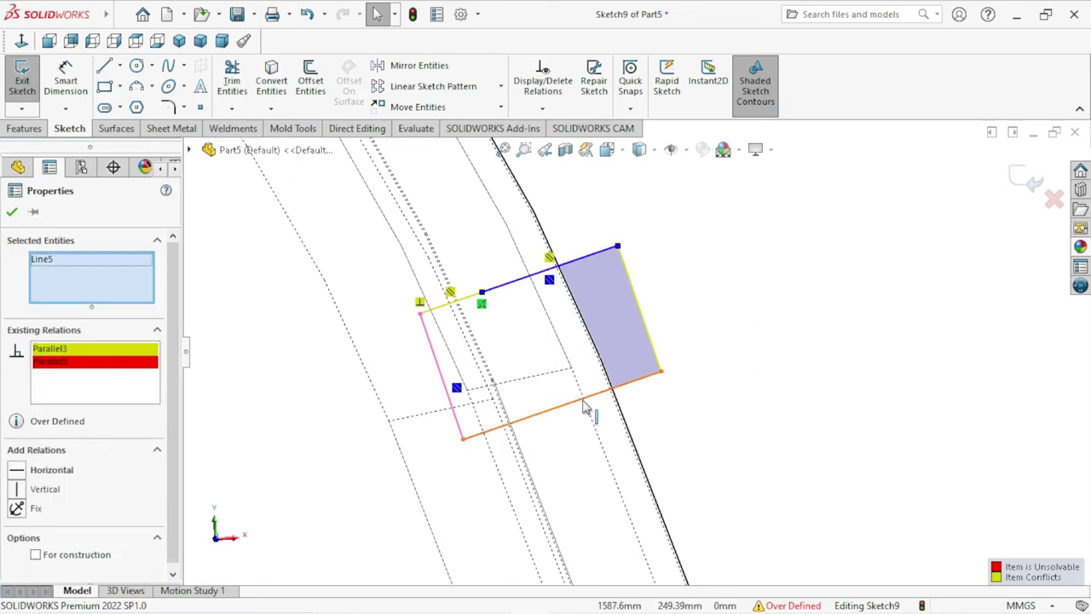
right_click(58, 366)
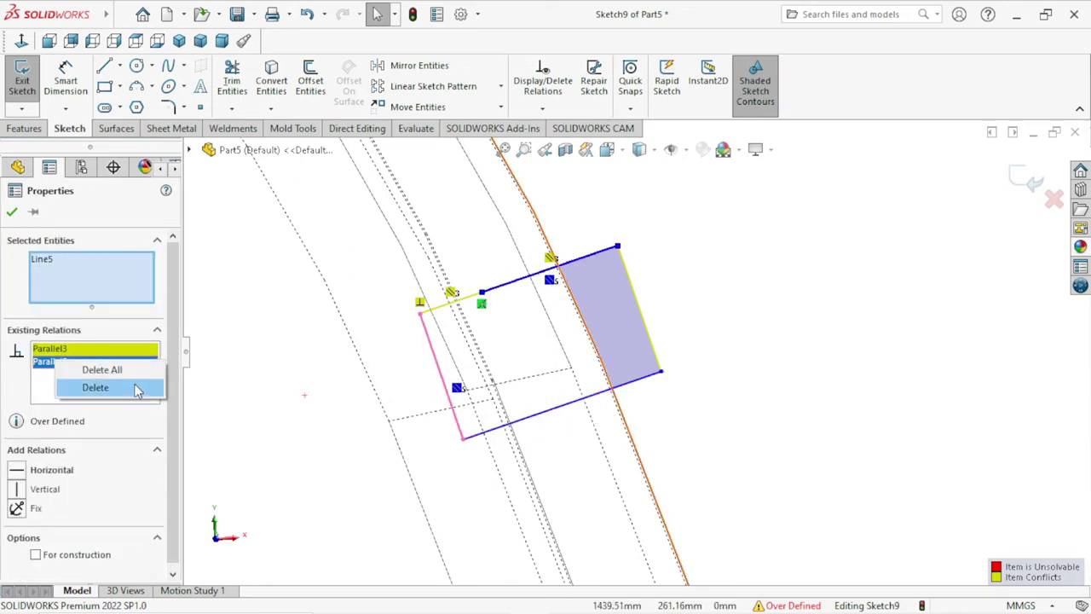
click(132, 375)
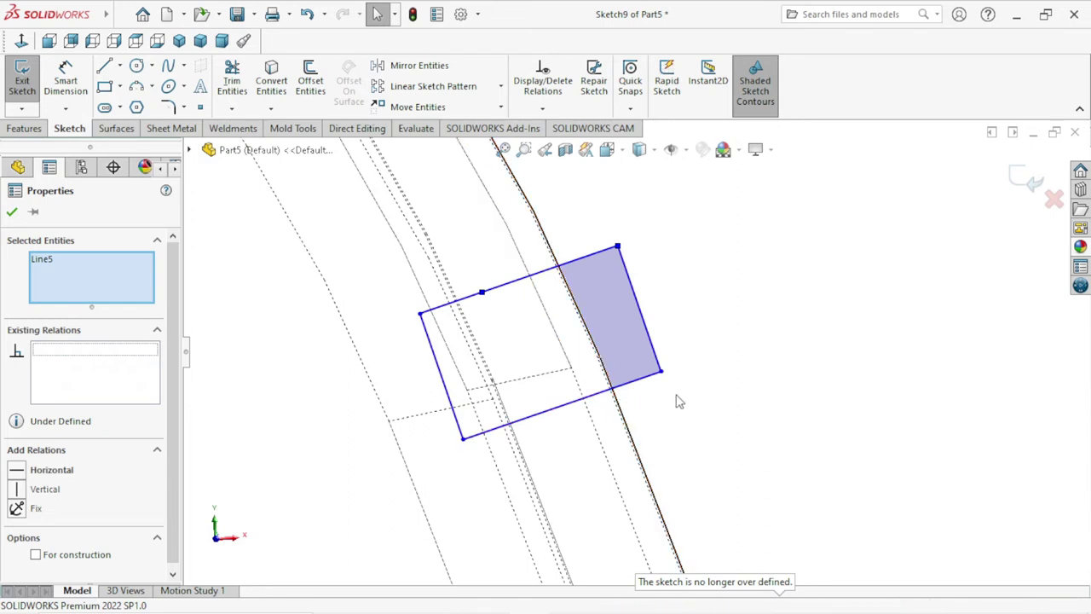
scroll(677, 398, up, 2)
click(578, 420)
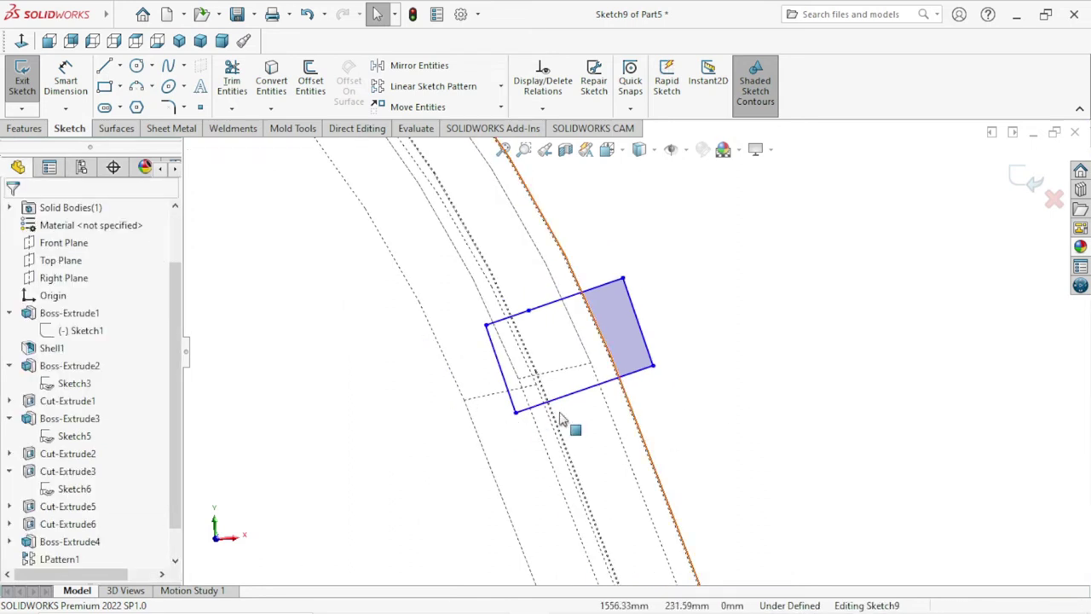
Switch the display style to Hidden Lines Visible so hidden edges show dashed.
scroll(565, 421, down, 2)
scroll(555, 384, up, 2)
scroll(679, 356, down, 2)
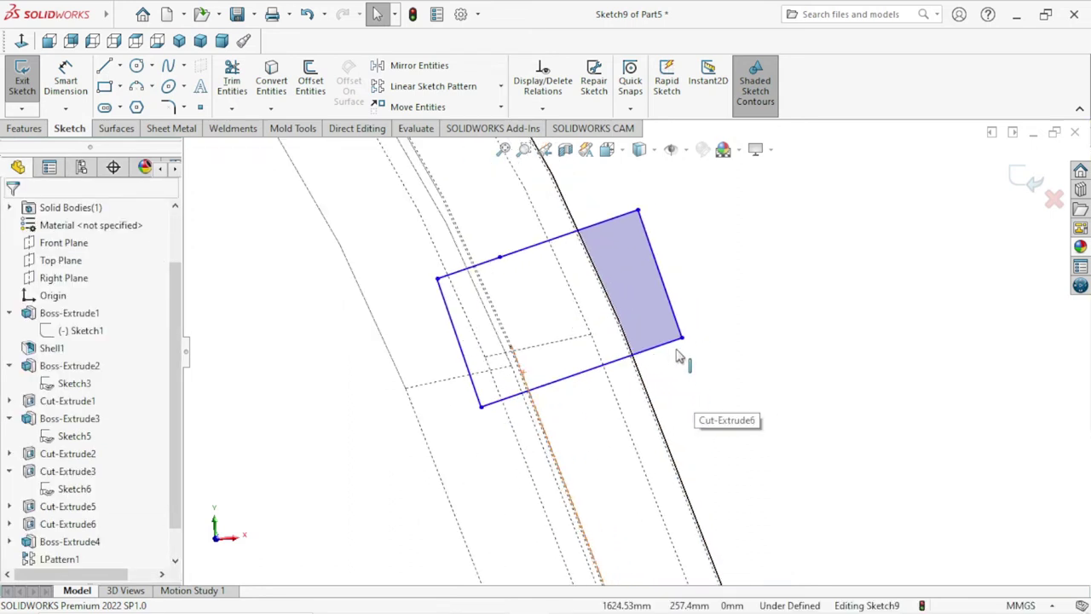
scroll(677, 348, up, 1)
scroll(665, 352, up, 1)
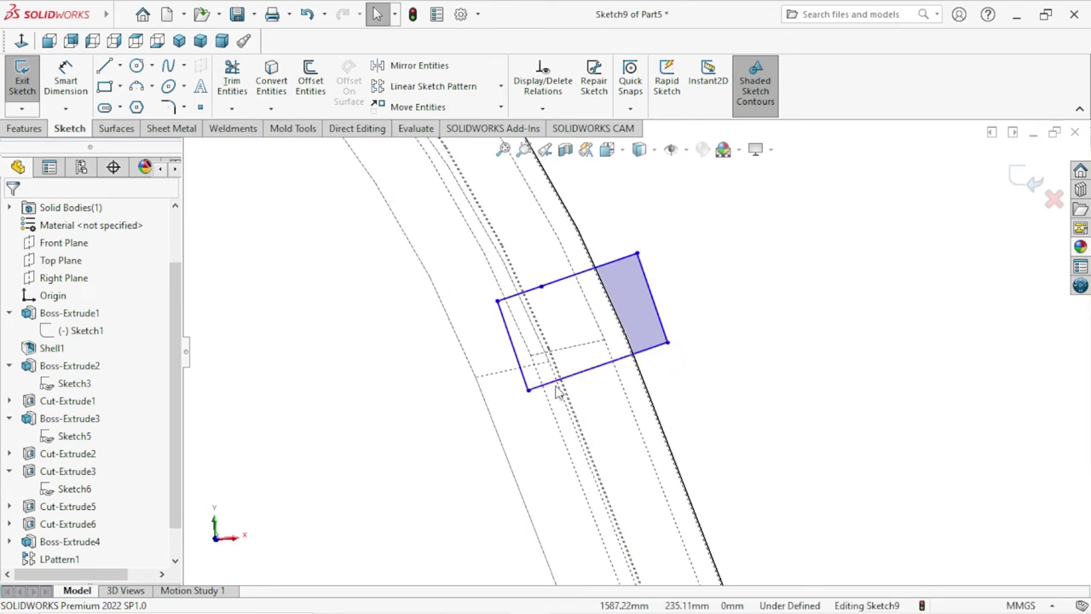
middle_drag(602, 384, 618, 231)
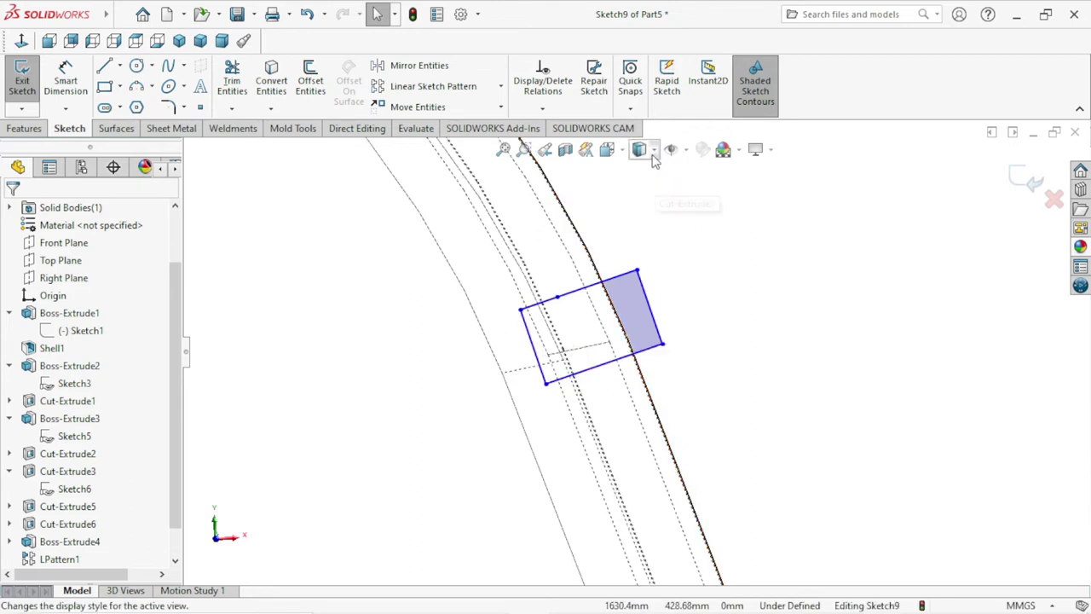
click(640, 150)
click(637, 223)
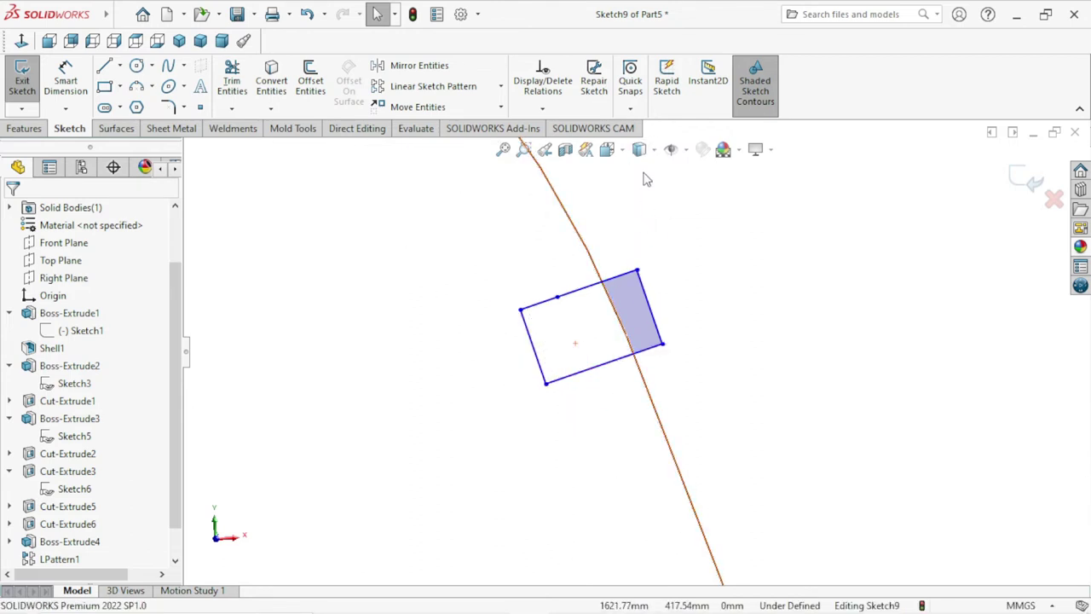
click(640, 149)
click(641, 262)
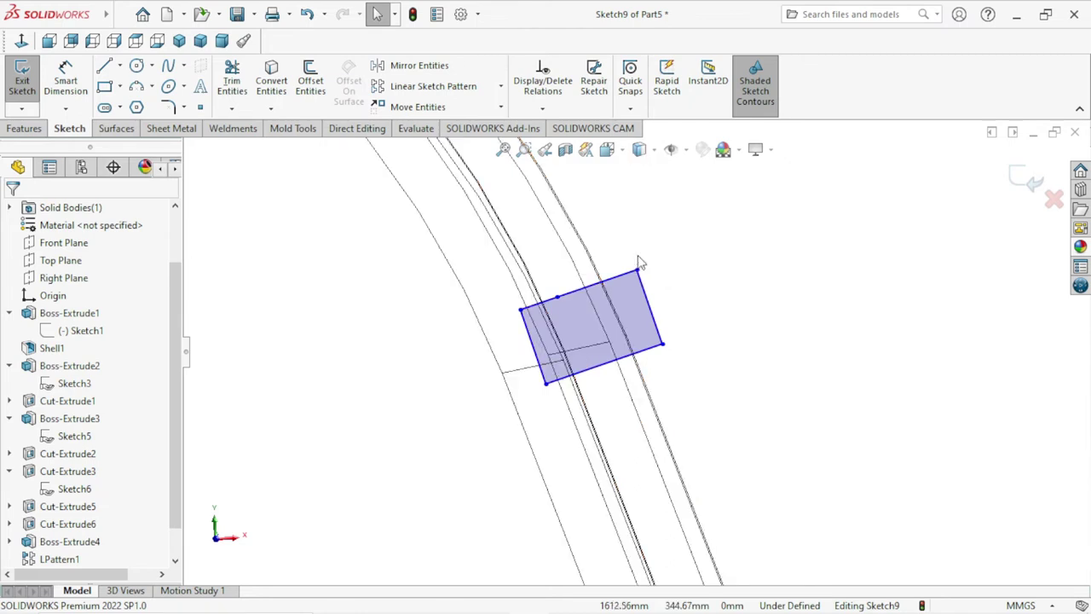
click(639, 149)
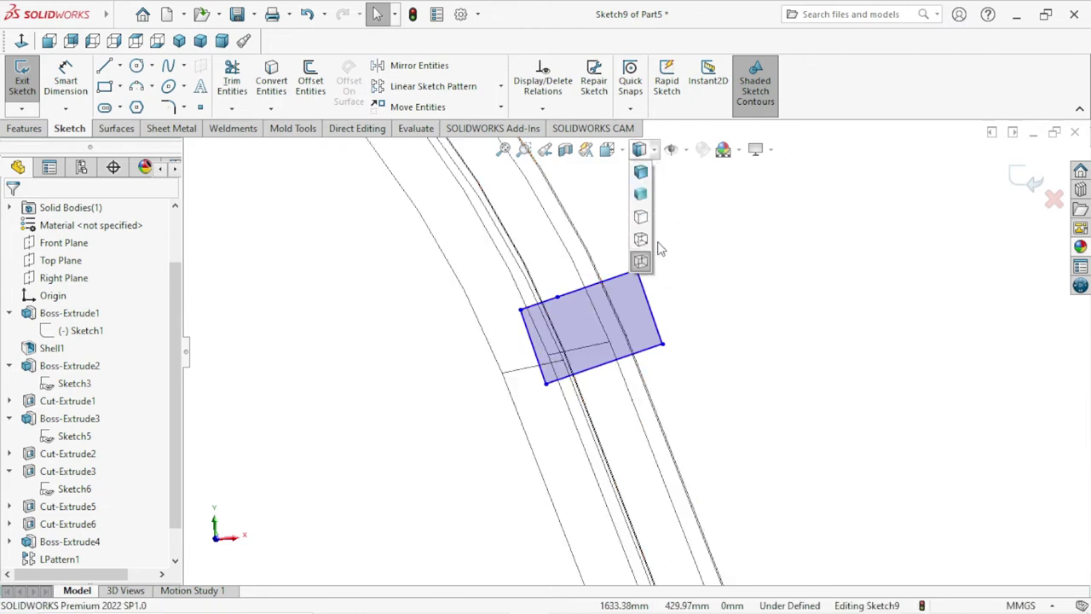
click(641, 240)
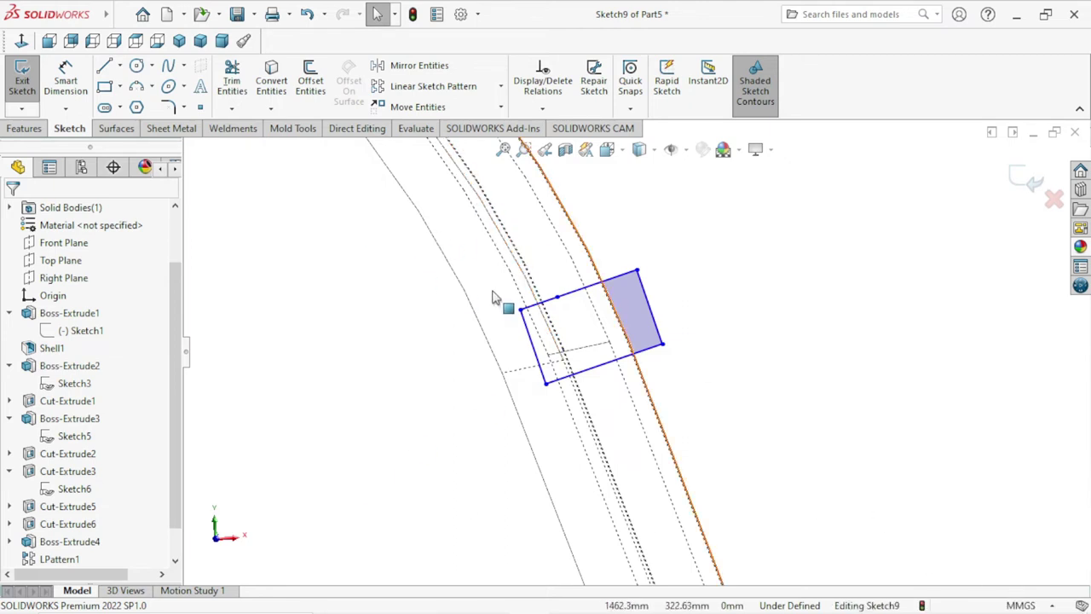
Drag the rectangle's lower-left corner up and inward, then box-select three of its lines.
scroll(635, 347, up, 5)
scroll(677, 317, down, 2)
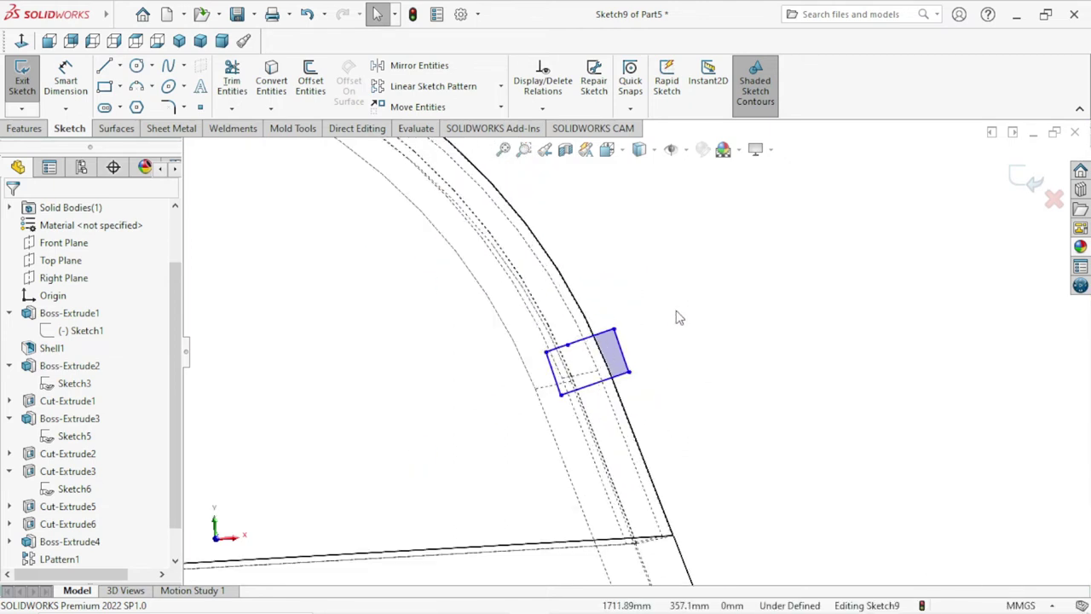
scroll(678, 317, down, 2)
scroll(429, 448, down, 3)
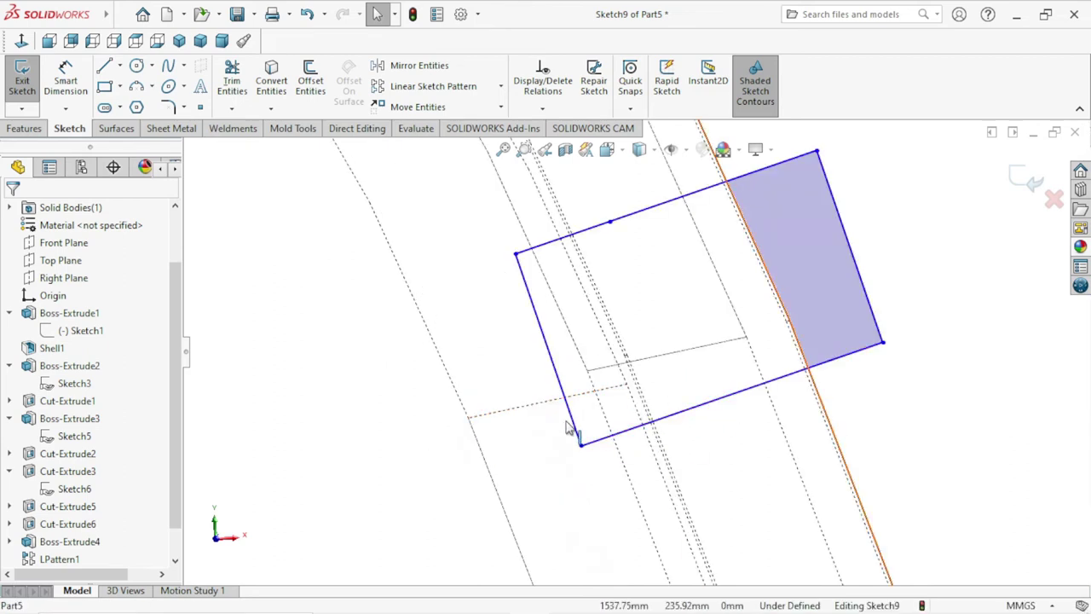
mouse_move(580, 452)
mouse_down()
mouse_move(571, 381)
mouse_move(586, 397)
mouse_up()
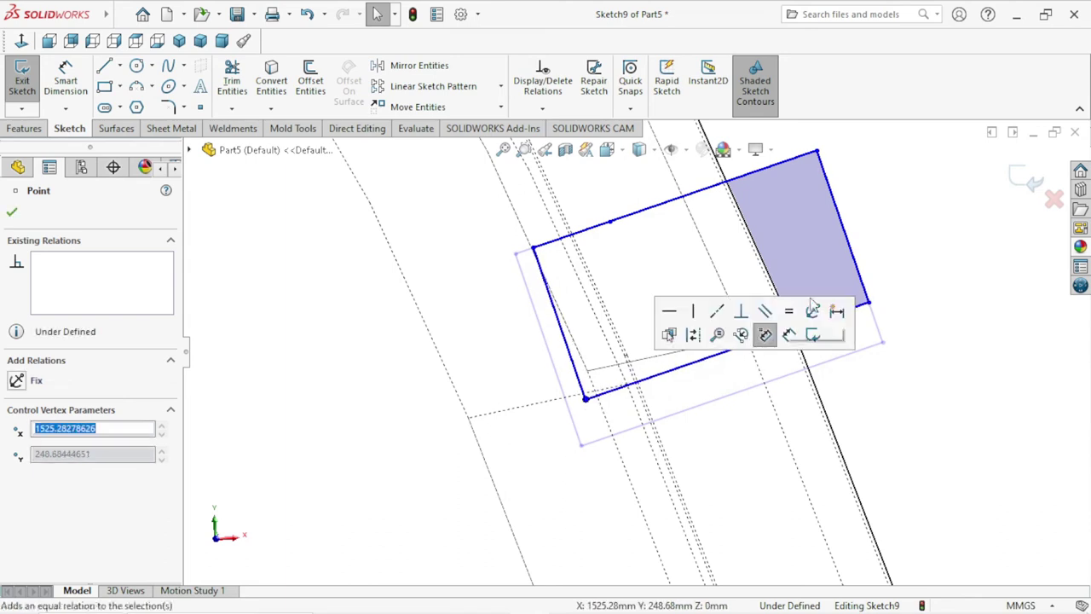
mouse_move(911, 215)
mouse_down()
mouse_move(635, 380)
mouse_move(638, 359)
mouse_up()
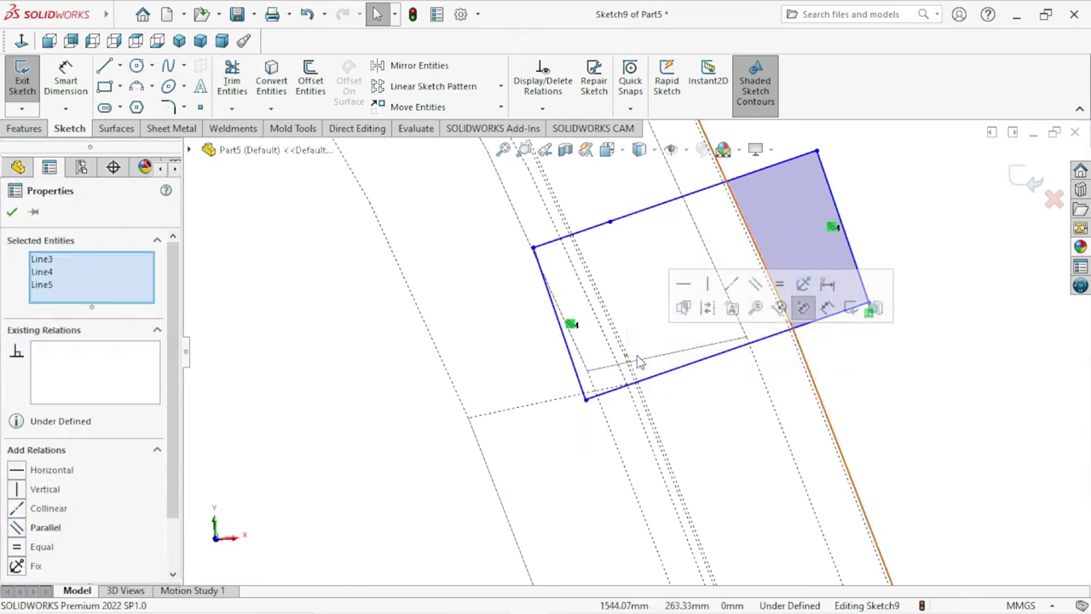
Delete the three selected lines and the remaining segments, then zoom out on the part.
key(Delete)
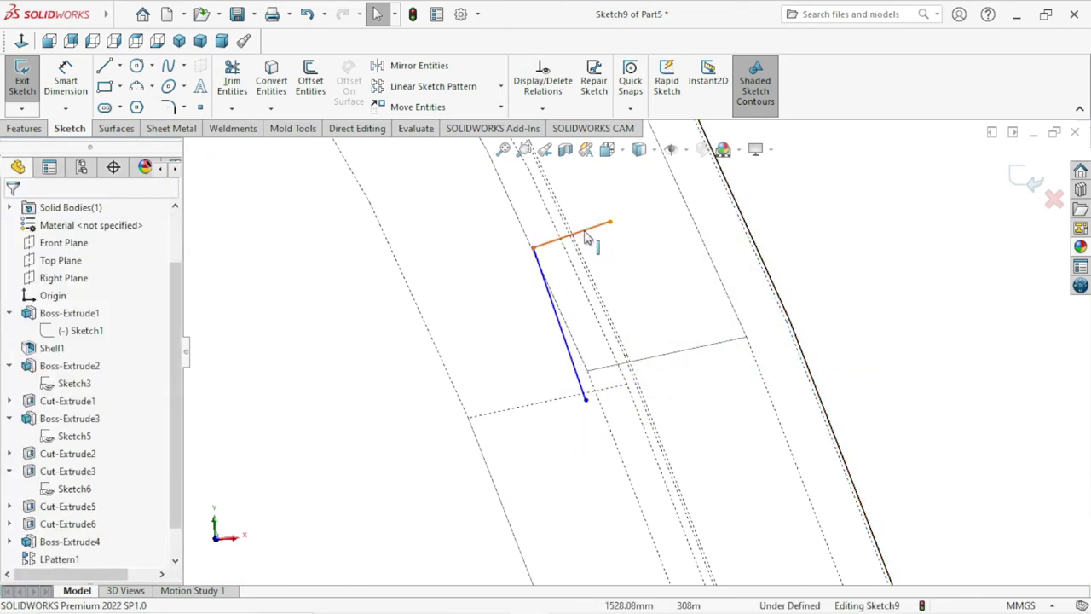
key(Delete)
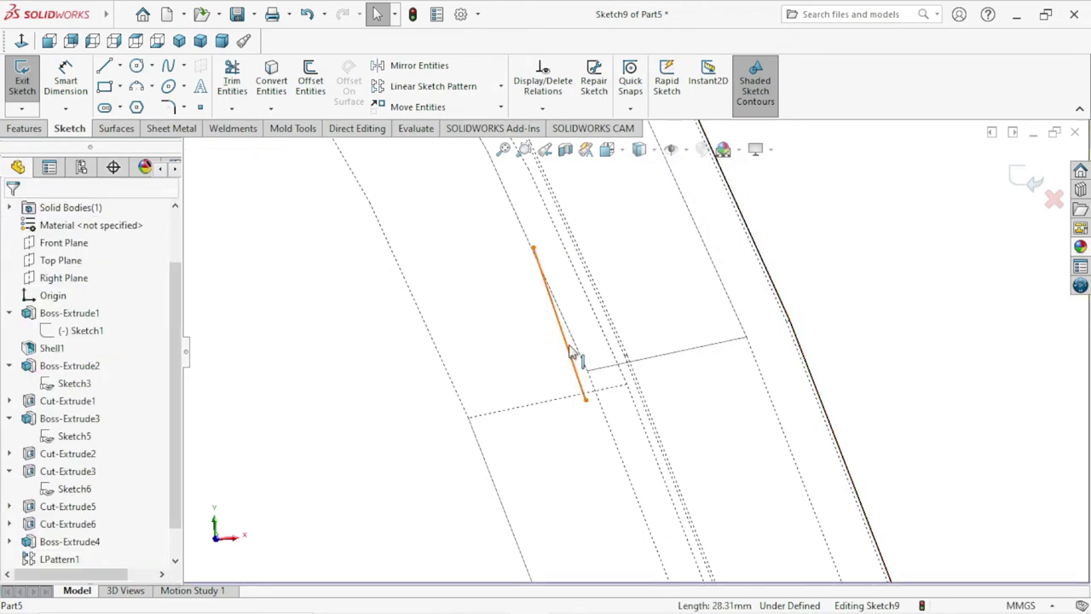
click(569, 346)
key(Delete)
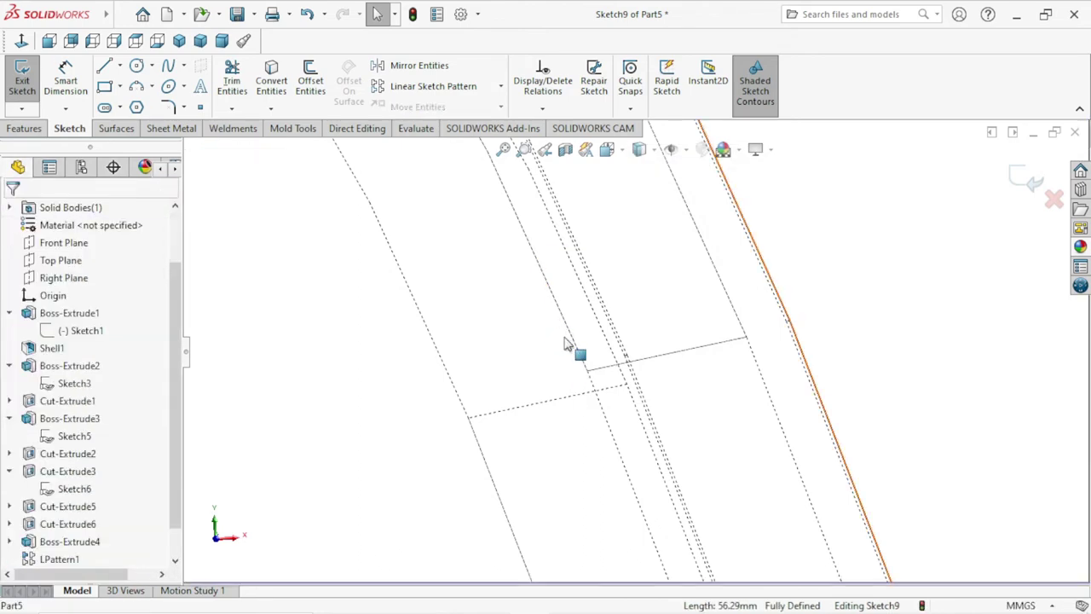
scroll(588, 393, up, 2)
scroll(589, 407, up, 3)
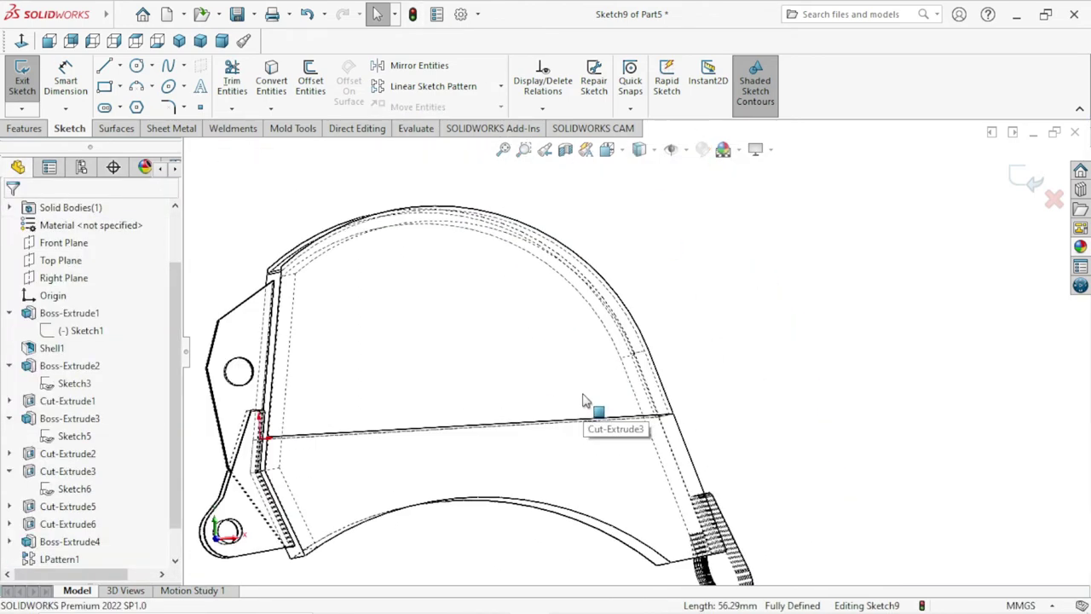
scroll(622, 358, up, 3)
scroll(626, 358, down, 1)
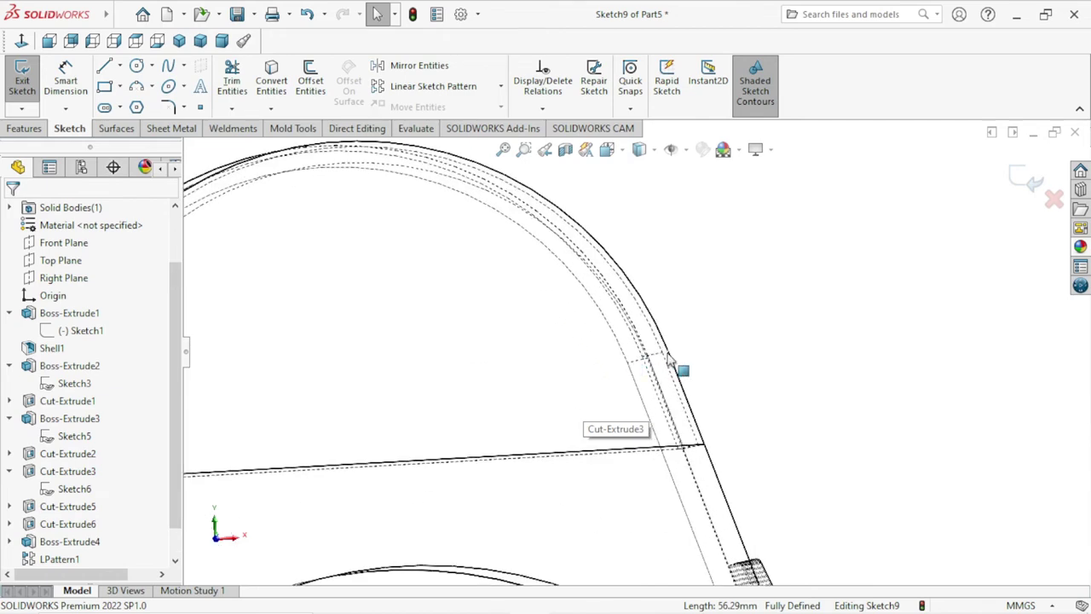
Activate the Line tool and toggle the display style to Shaded, then back to Hidden Lines Visible.
click(105, 68)
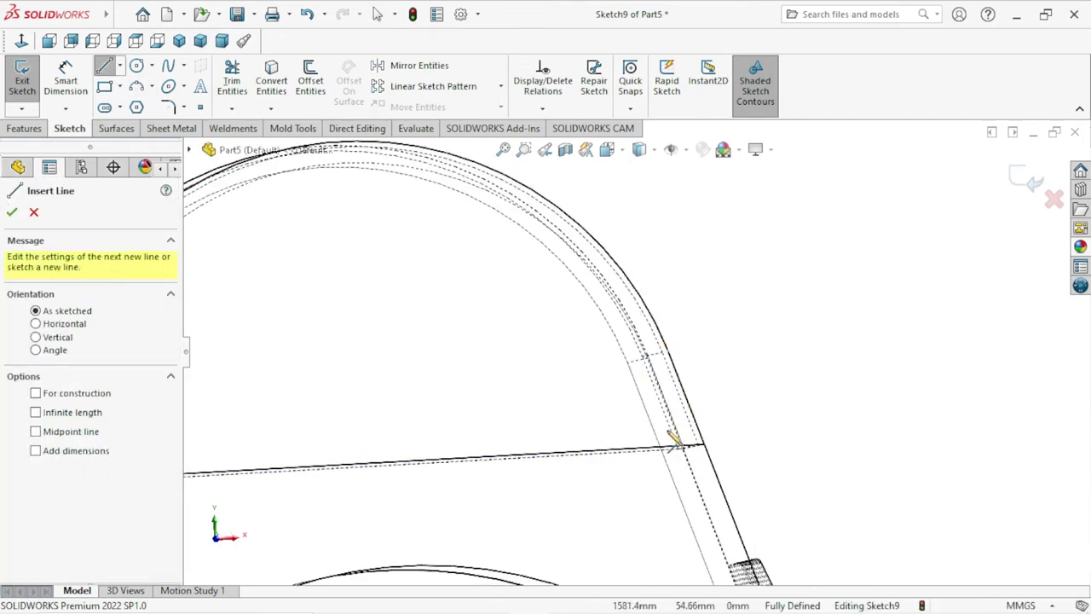
scroll(682, 332, down, 1)
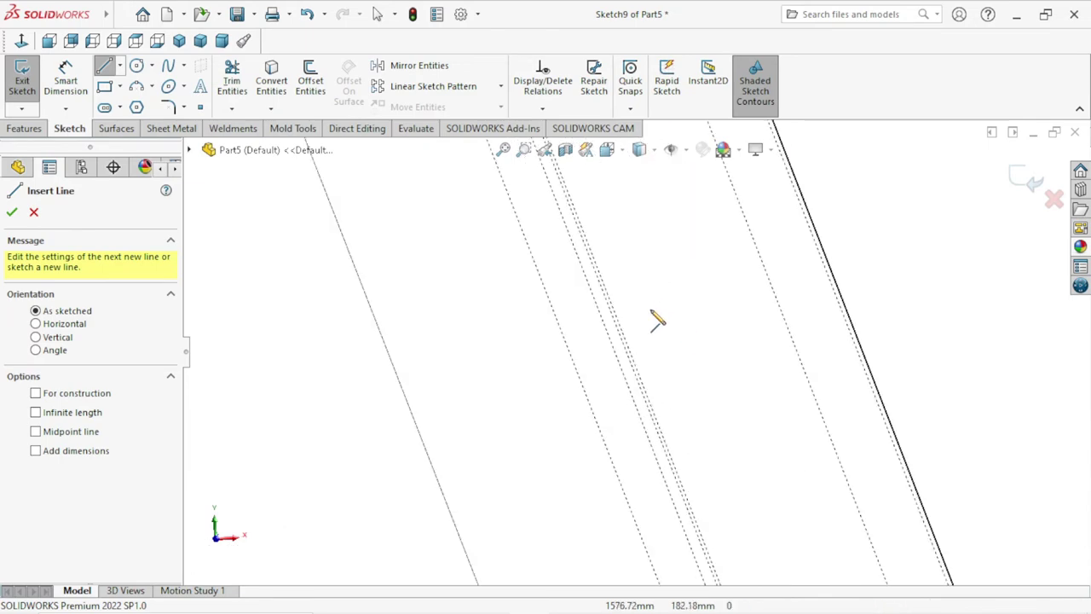
scroll(655, 316, up, 1)
scroll(646, 310, up, 2)
scroll(626, 285, up, 2)
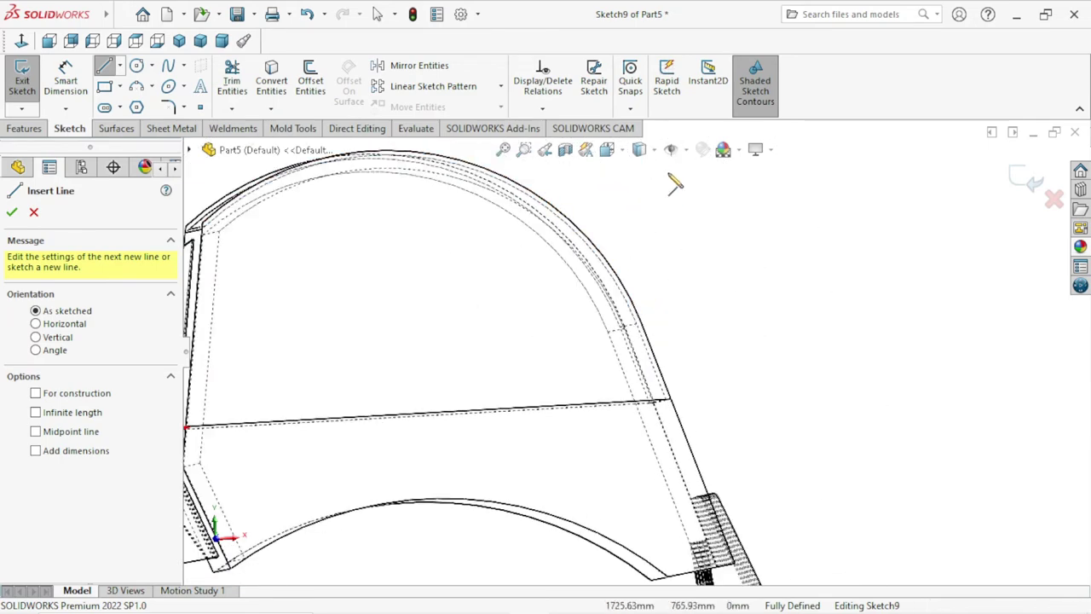
click(639, 149)
click(641, 175)
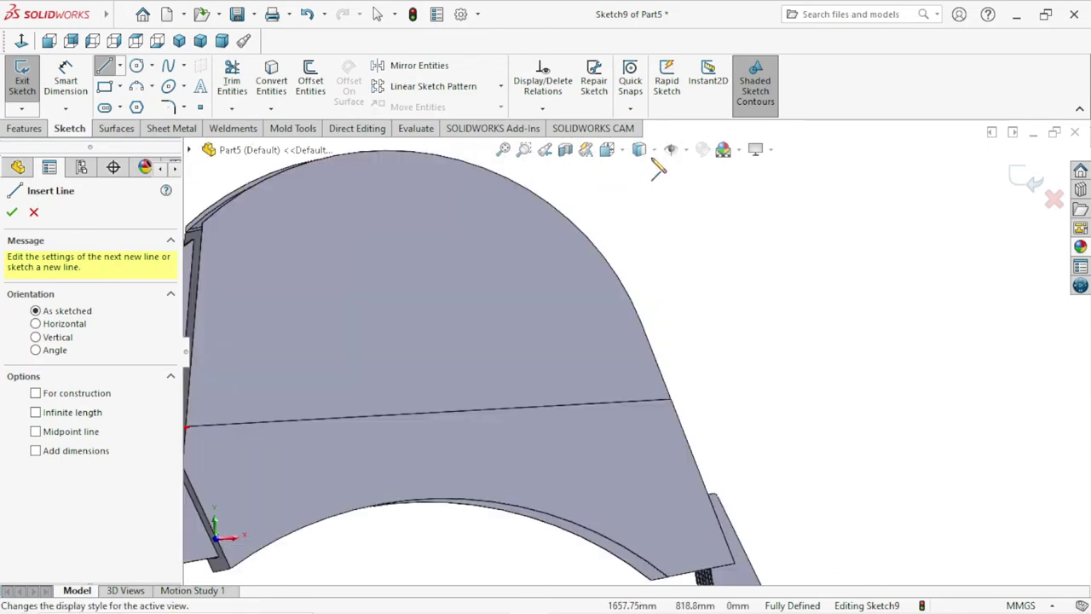
click(639, 149)
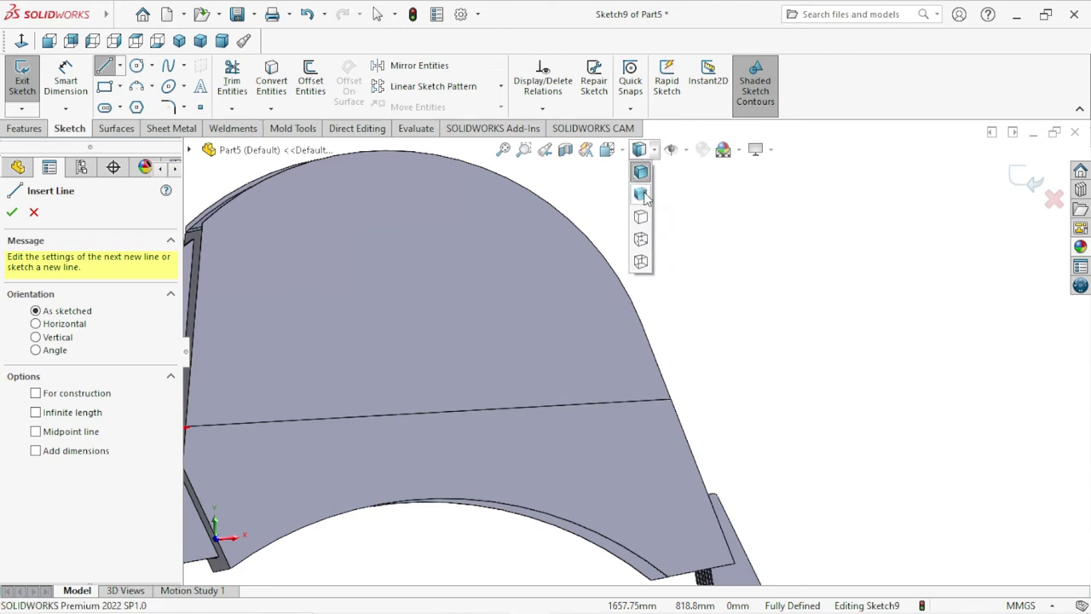
click(641, 239)
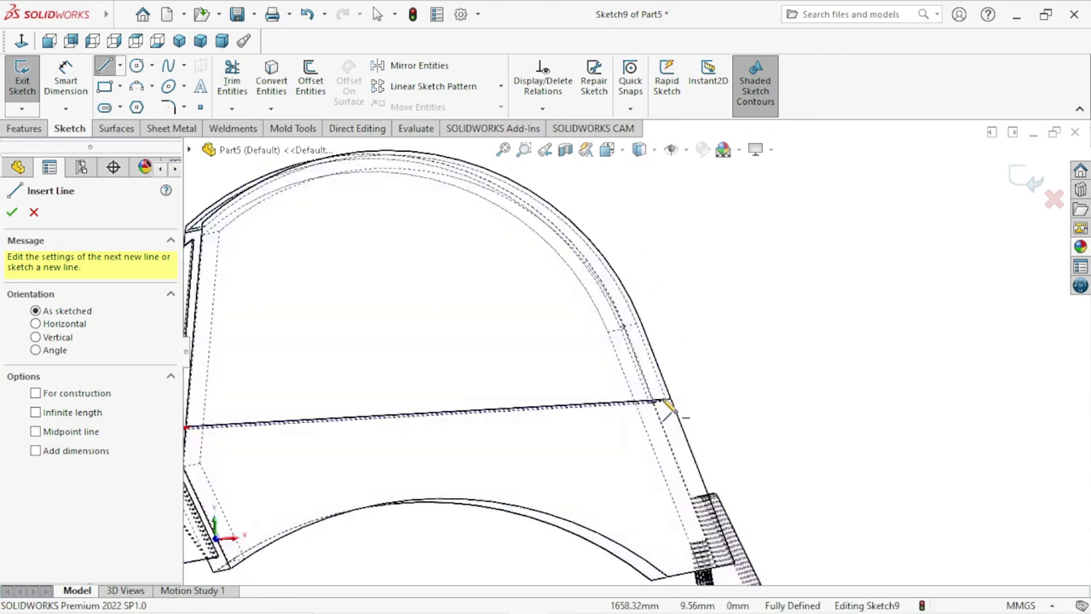
Orient the view Normal To the sketch plane and zoom into the bucket's right edge.
scroll(631, 352, up, 2)
scroll(630, 352, up, 2)
scroll(631, 352, up, 3)
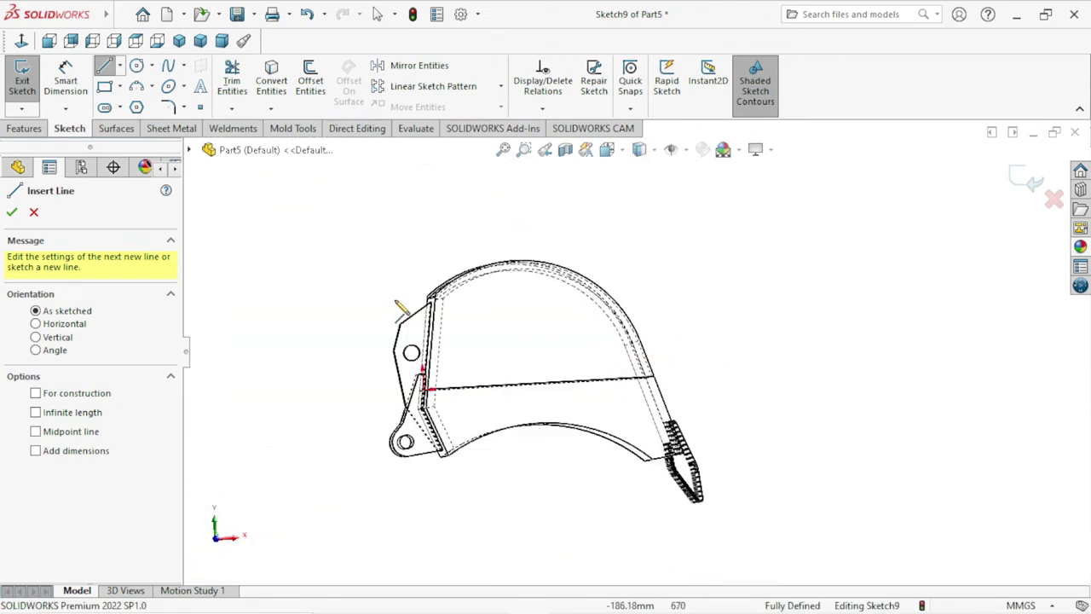
click(22, 40)
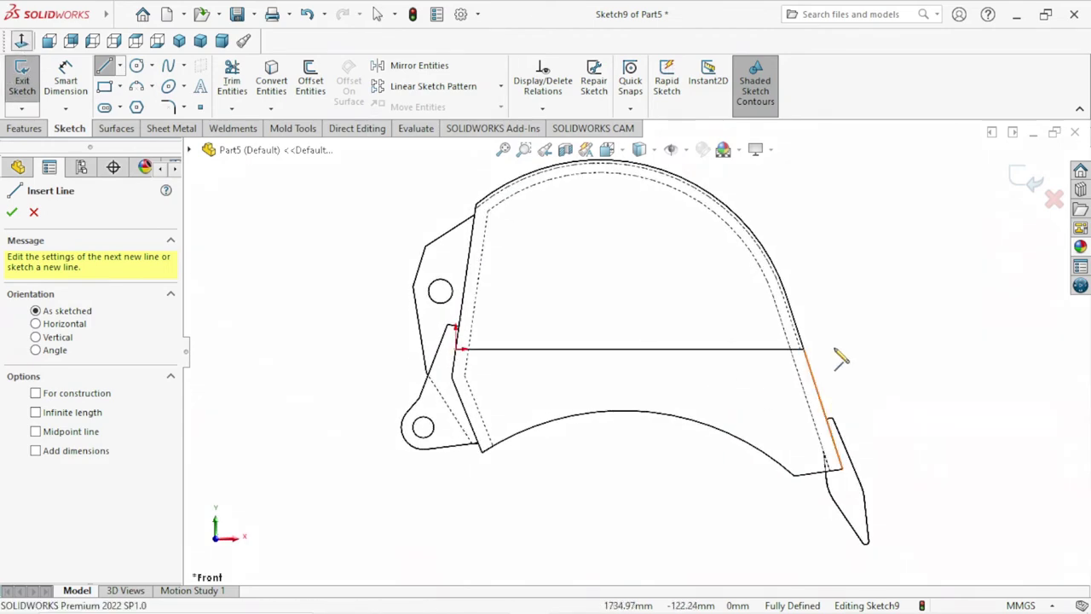
scroll(841, 358, down, 2)
scroll(768, 307, down, 2)
scroll(758, 321, down, 2)
scroll(750, 329, down, 2)
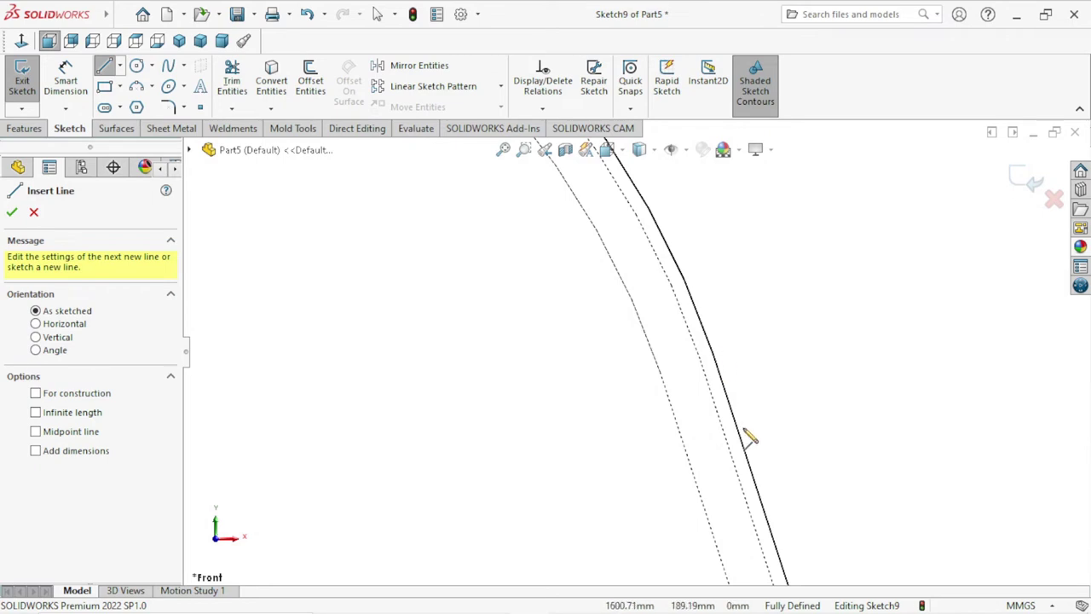
scroll(748, 438, up, 3)
scroll(665, 416, down, 3)
scroll(673, 392, down, 1)
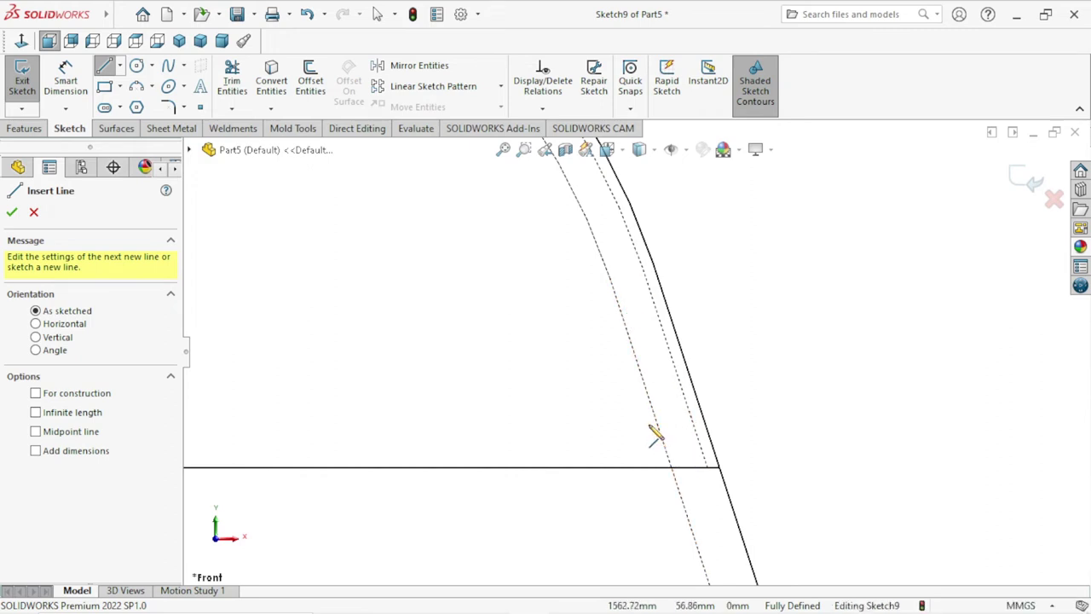
scroll(616, 375, down, 2)
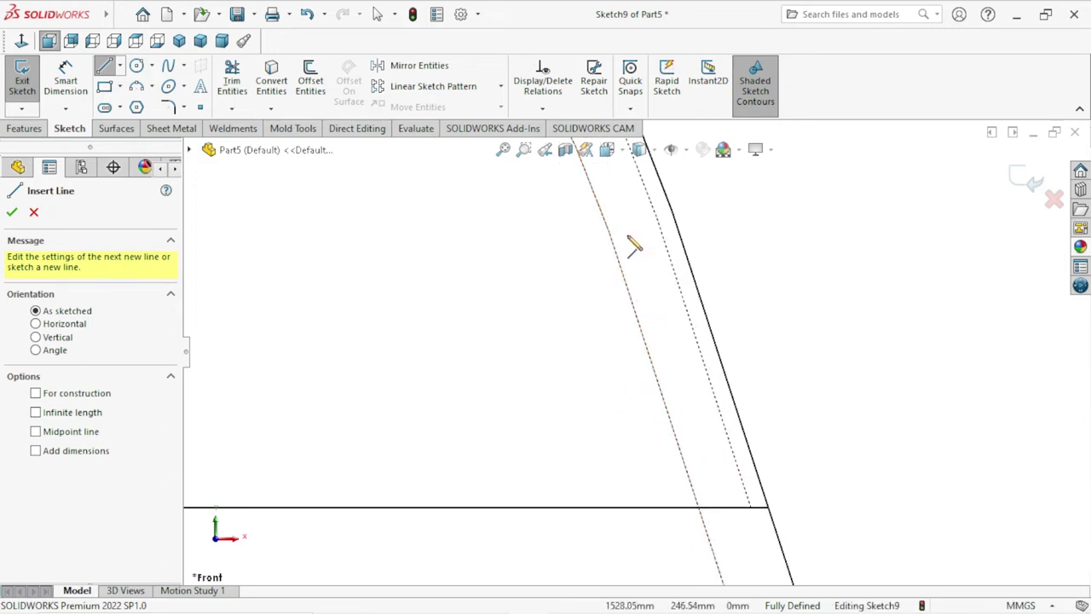
Draw a new closed four-sided line profile straddling the outer wall edge and exit the Line tool.
click(628, 238)
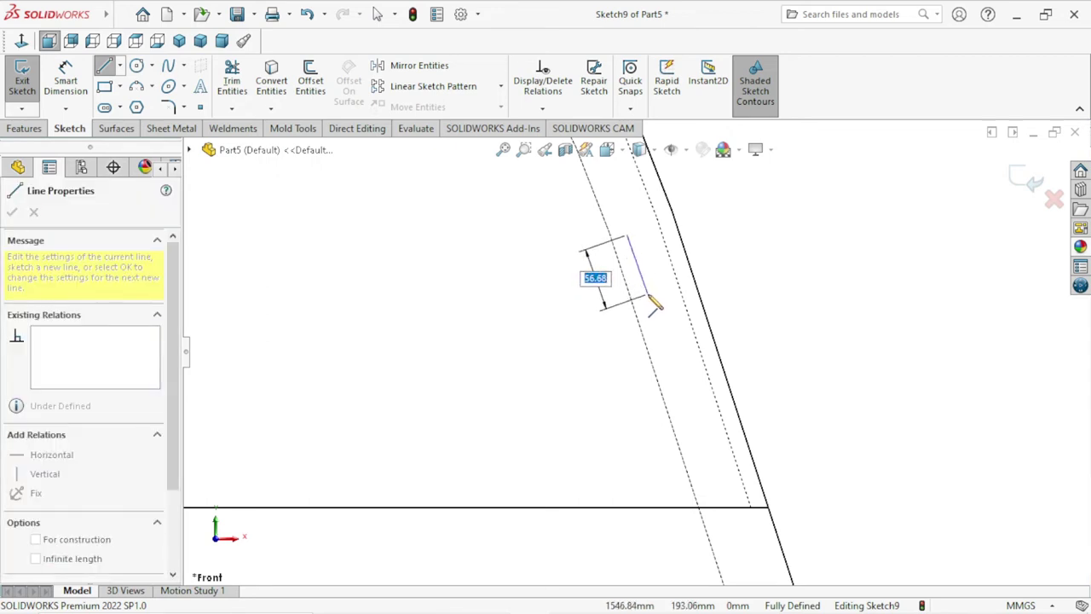
click(648, 294)
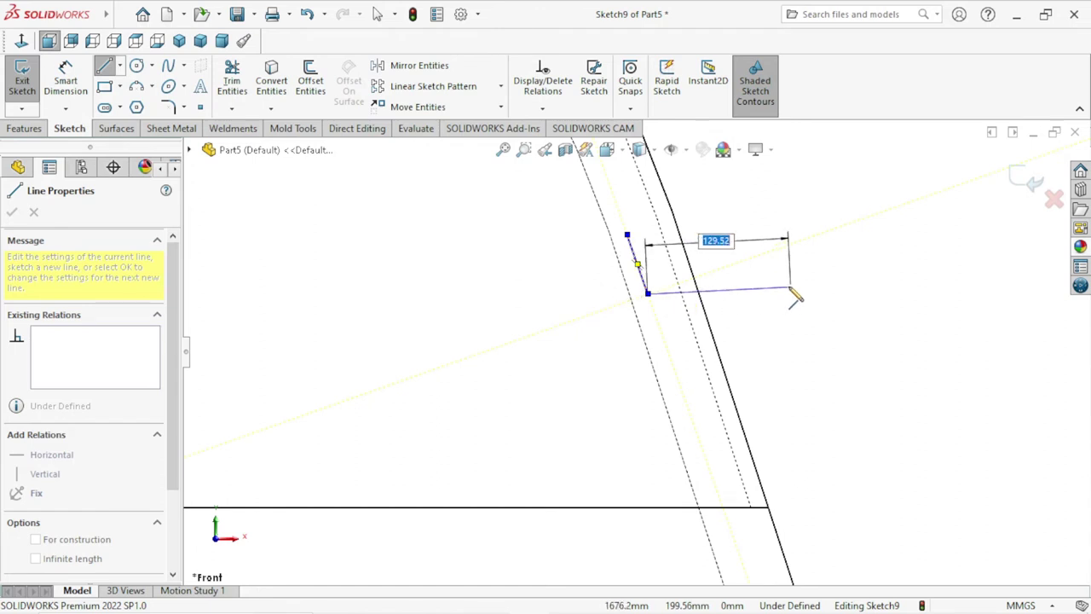
click(768, 252)
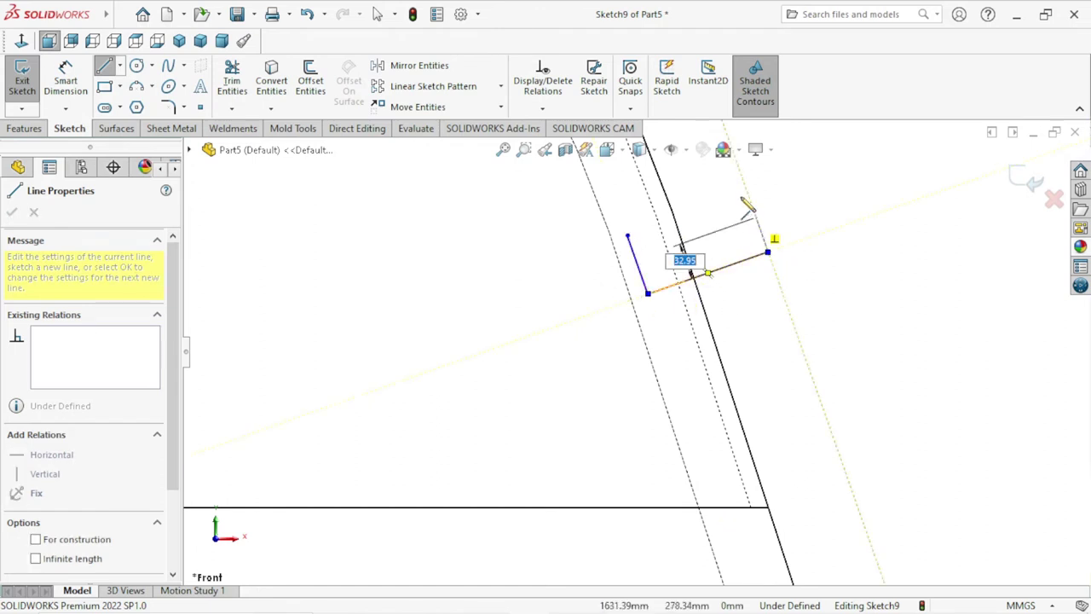
click(750, 200)
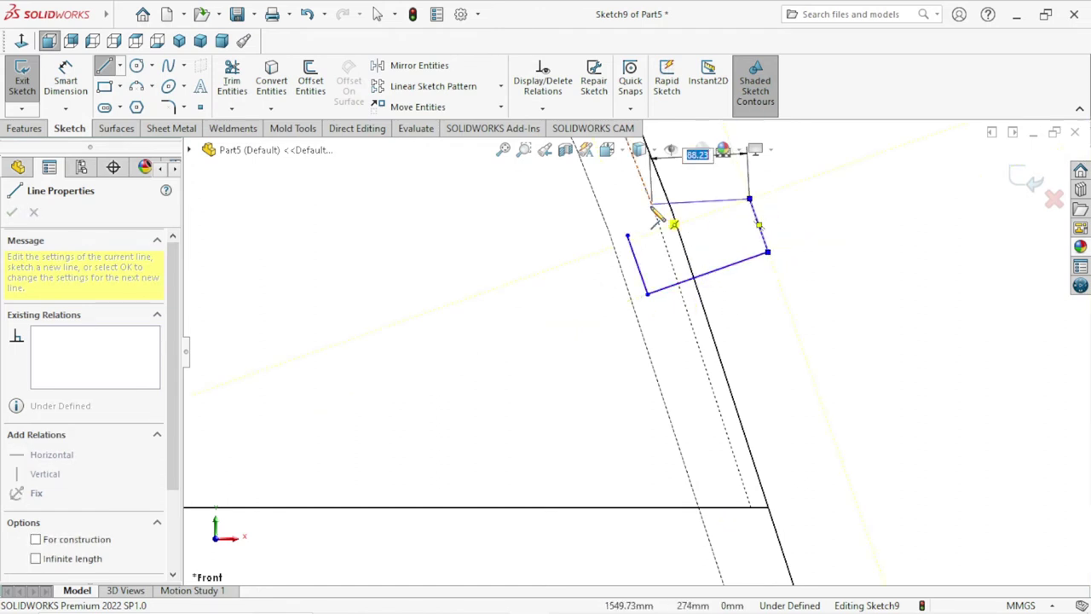
click(627, 236)
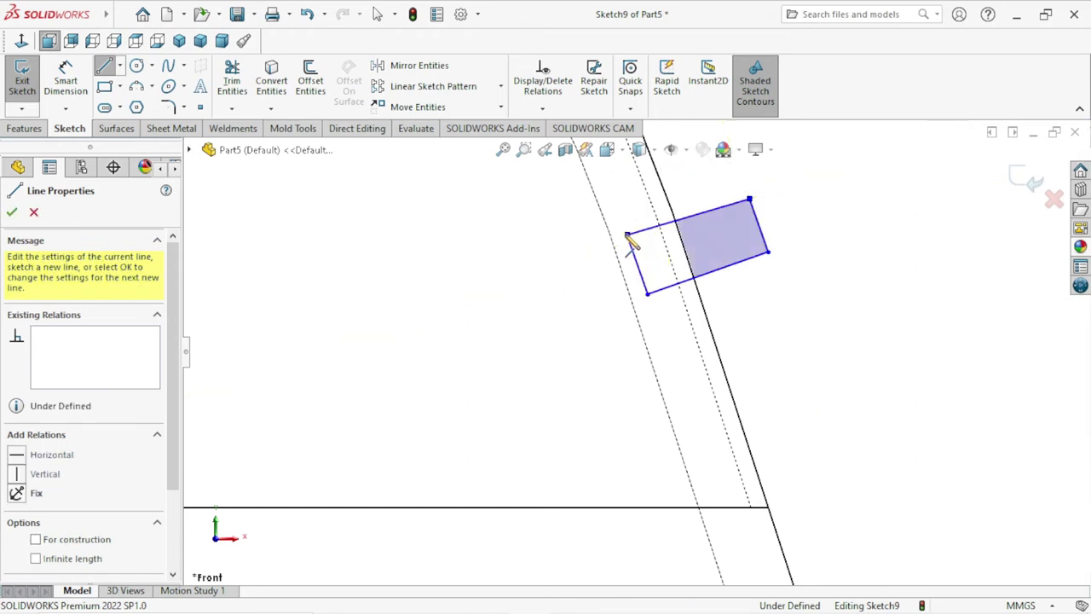
right_click(518, 247)
click(557, 260)
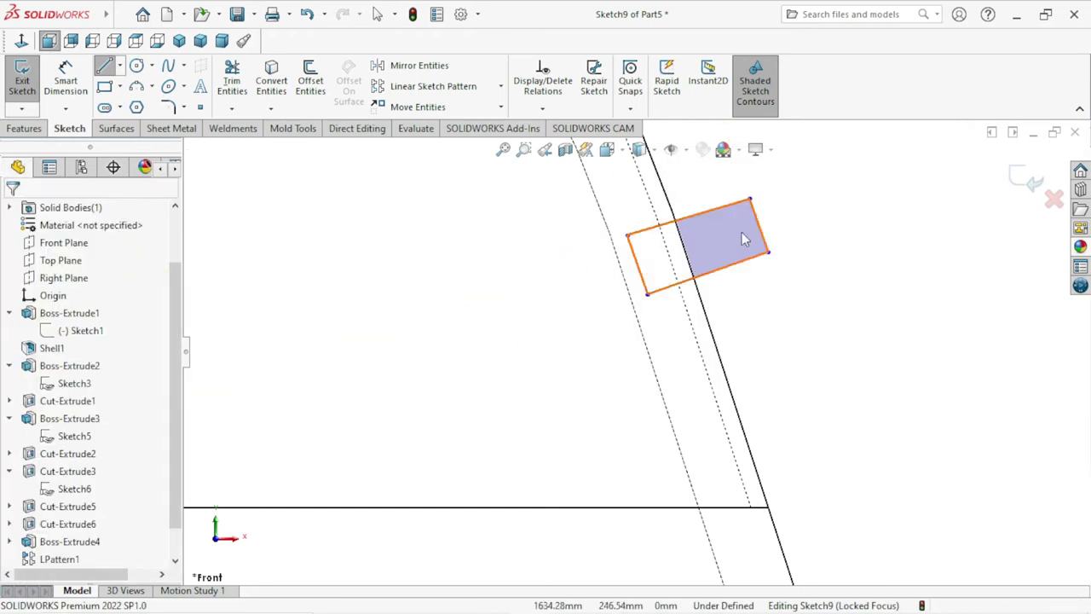
Add an Equal relation between the rectangle's top and bottom long edges.
scroll(750, 185, down, 2)
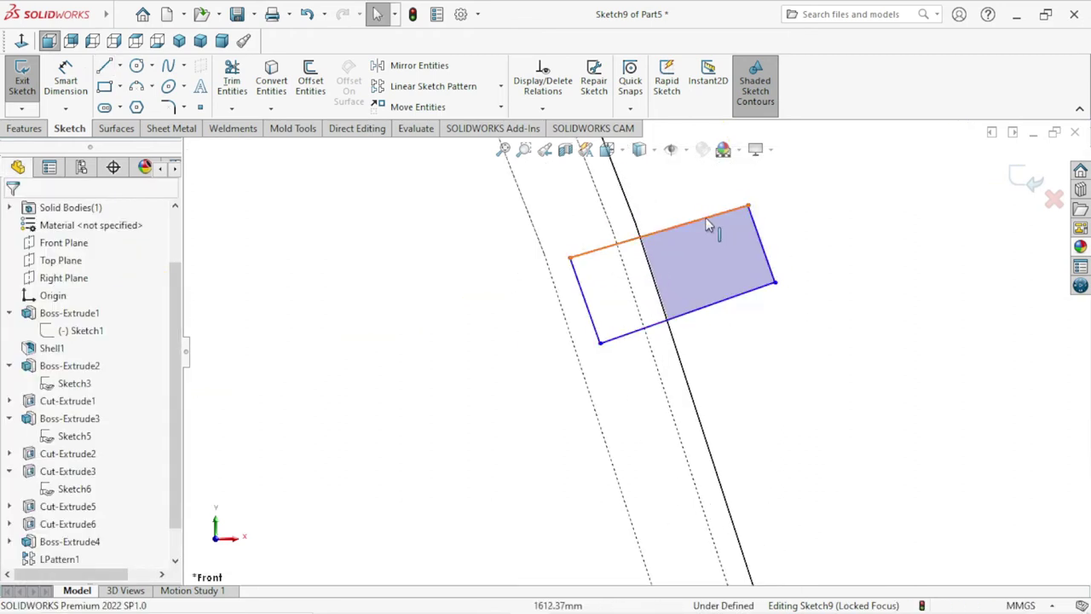
click(739, 298)
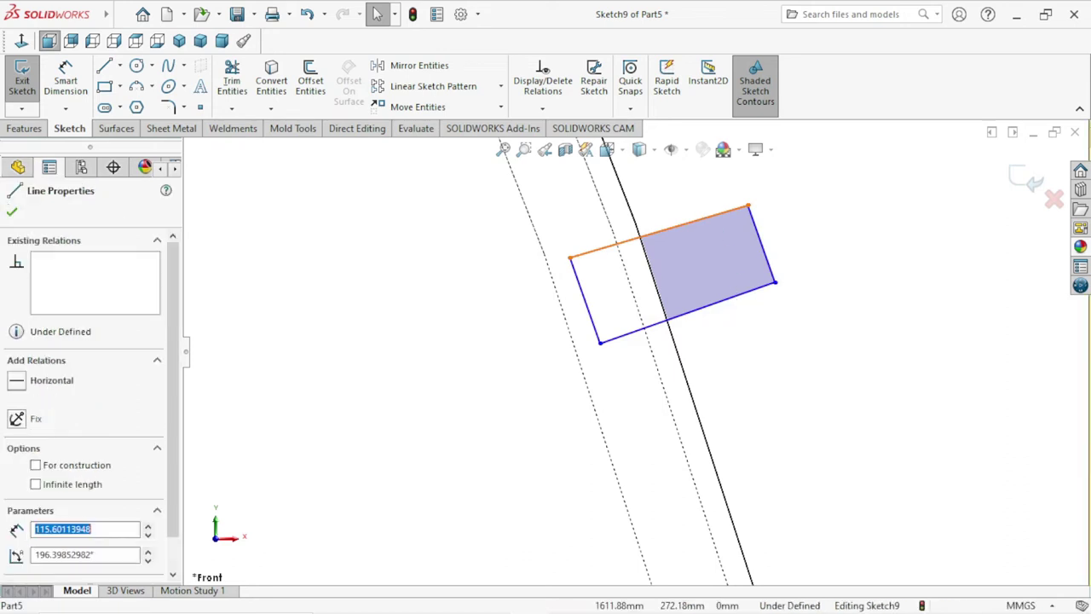
ctrl+click(771, 275)
click(902, 224)
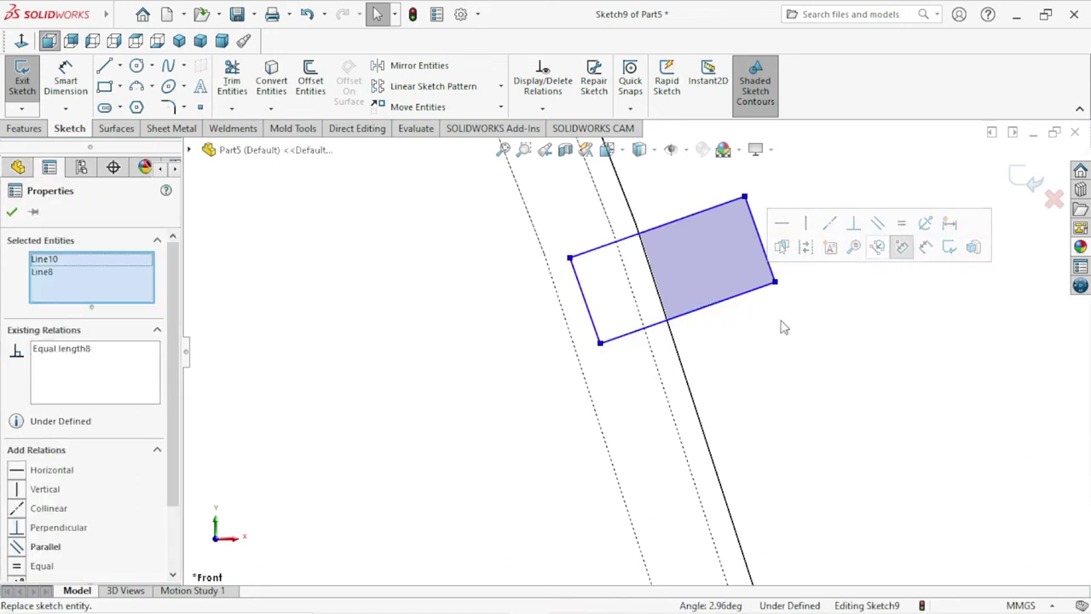
drag(782, 324, 699, 292)
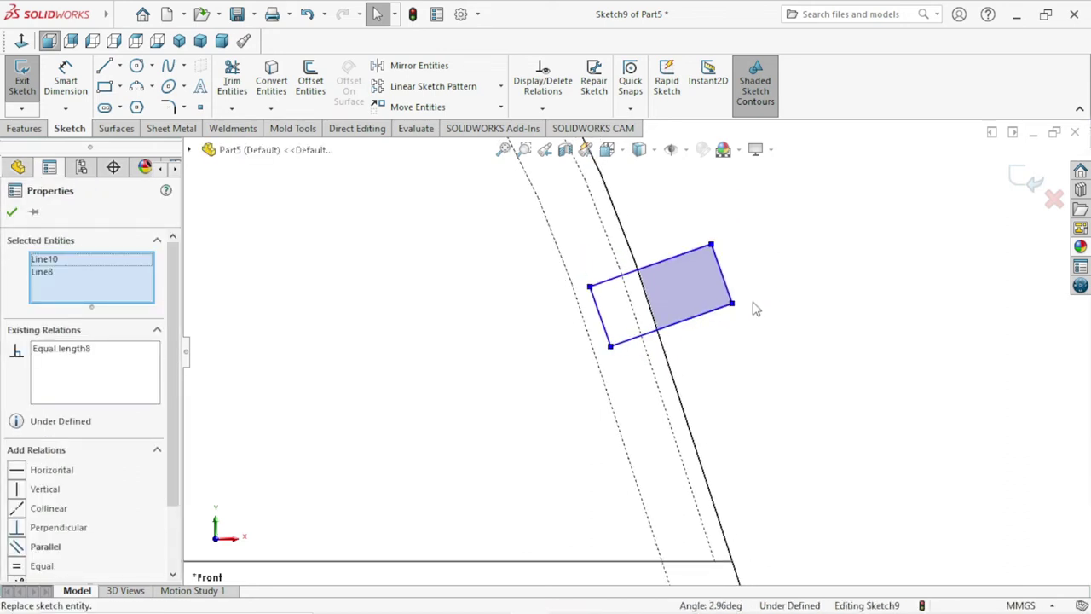
click(14, 213)
Try a Smart Dimension between the outer wall line and the short edge, then cancel it.
click(71, 96)
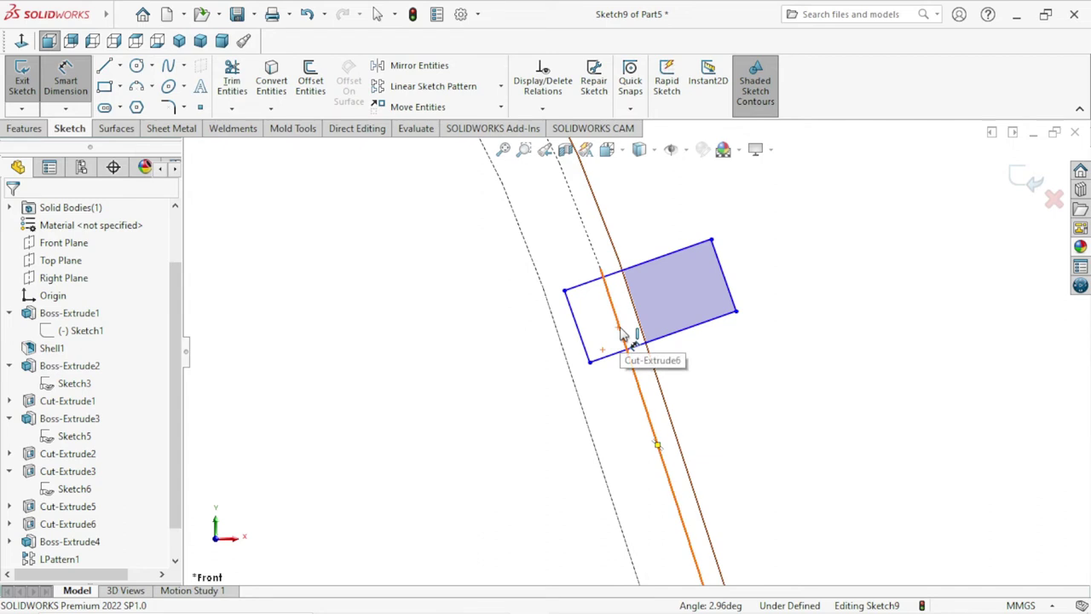
click(625, 337)
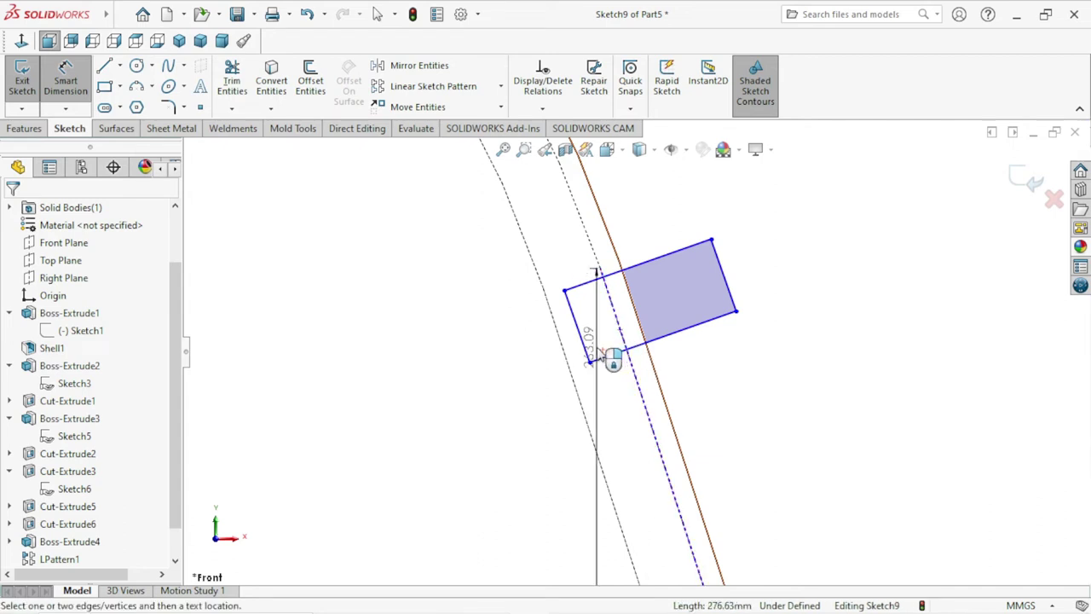
click(594, 356)
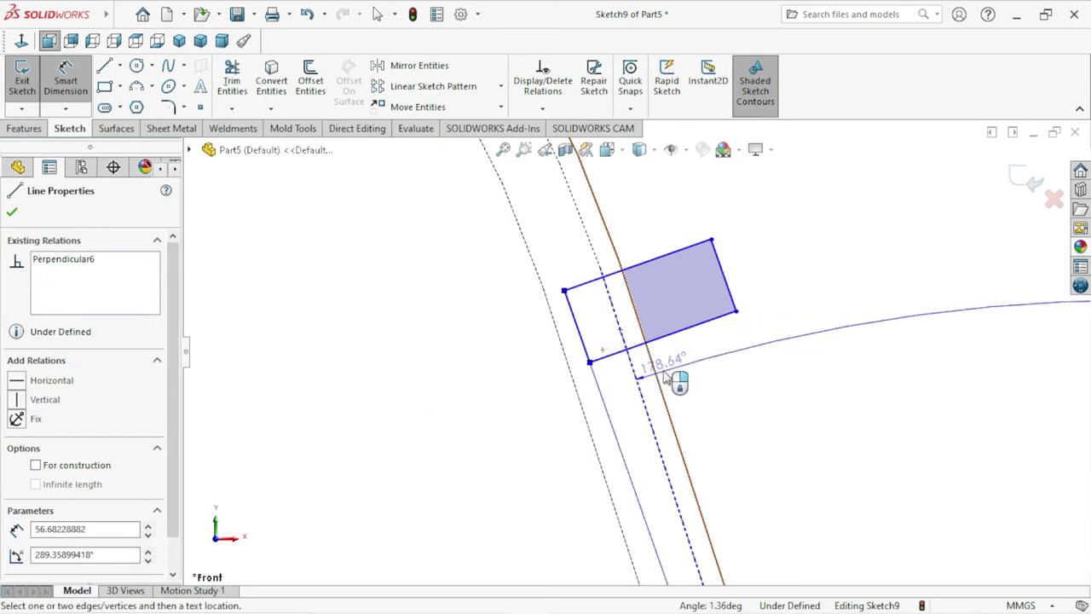
click(678, 377)
key(Escape)
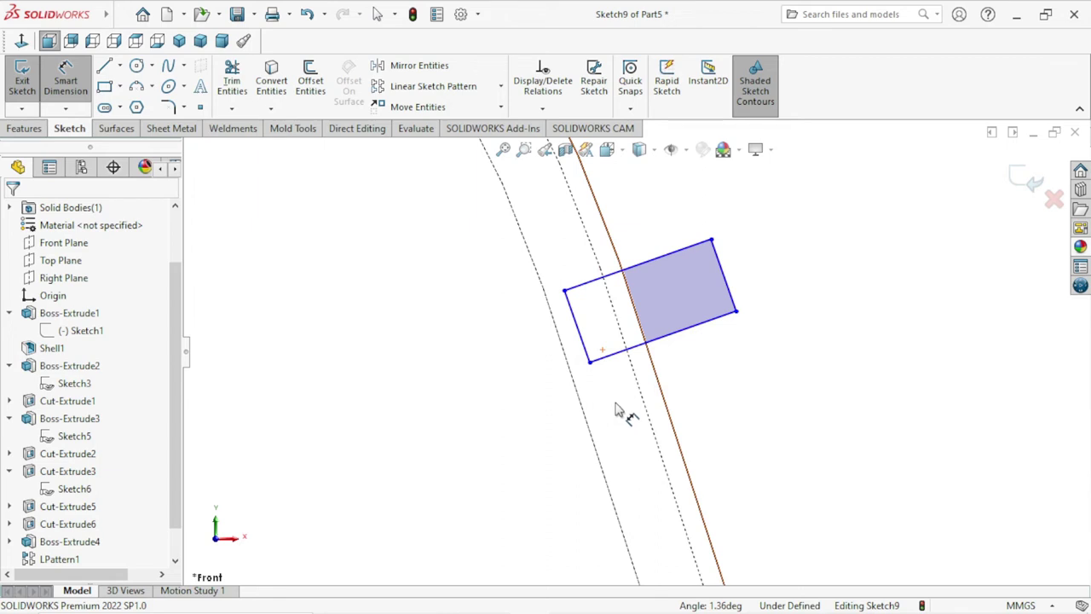
scroll(618, 410, down, 1)
scroll(628, 381, down, 1)
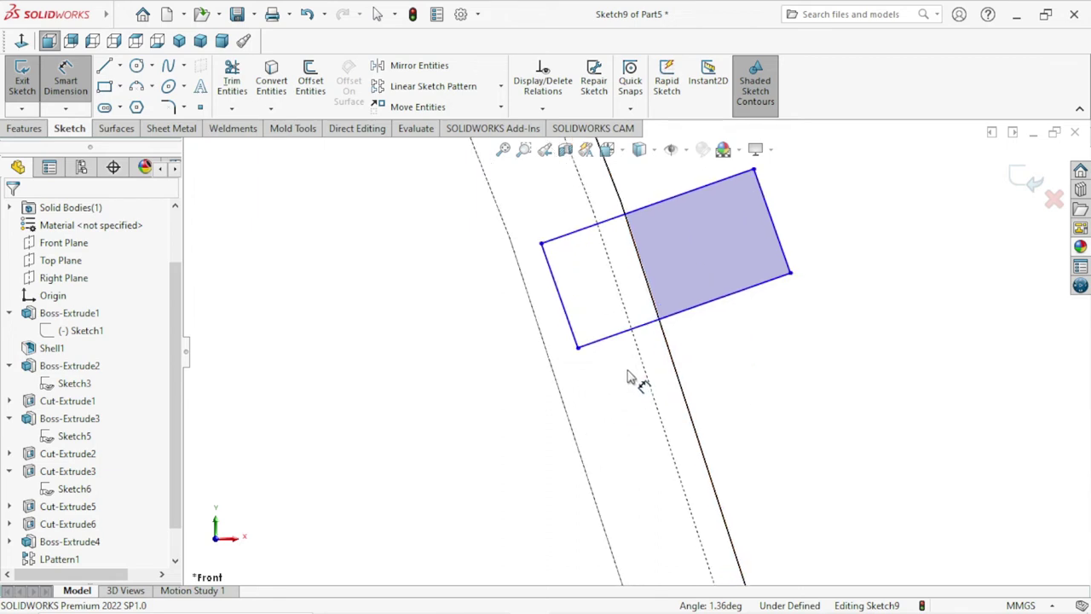
scroll(577, 317, up, 1)
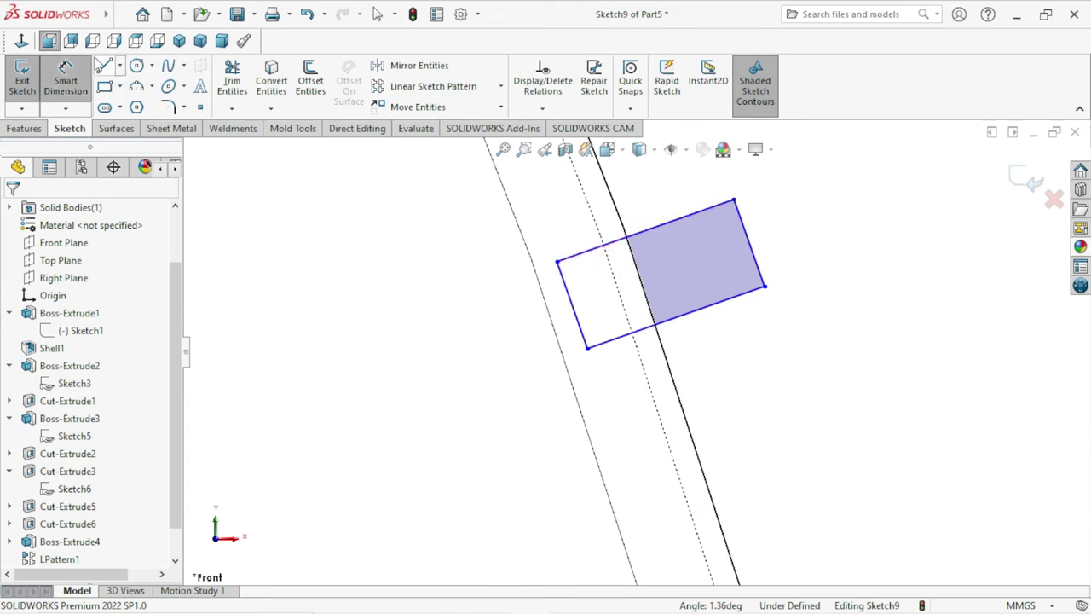
Draw a line from the rectangle's top edge to its bottom edge and make it construction geometry.
click(102, 70)
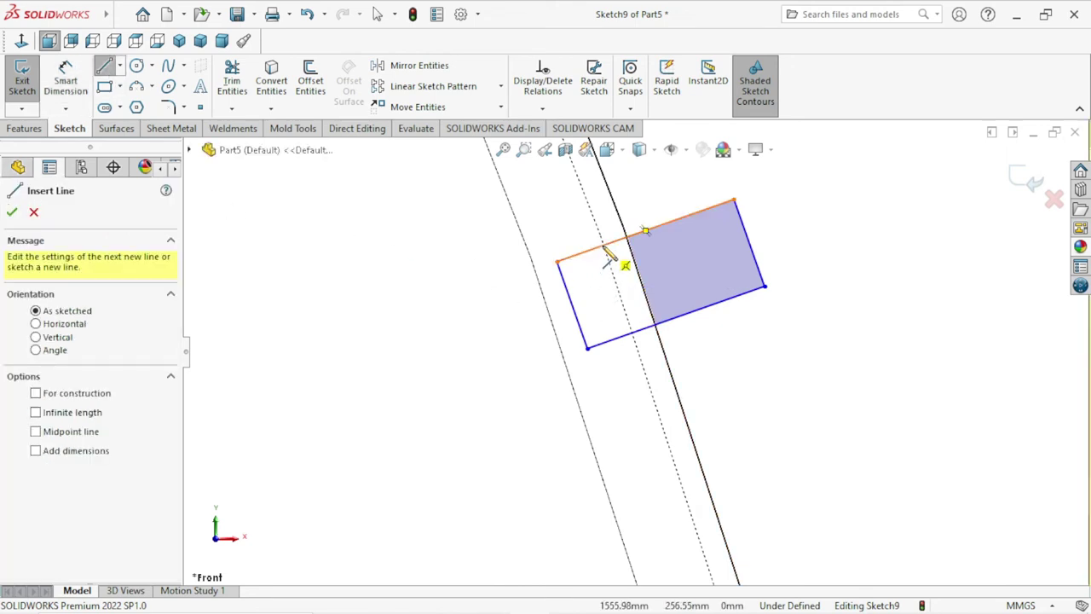
click(645, 230)
click(630, 332)
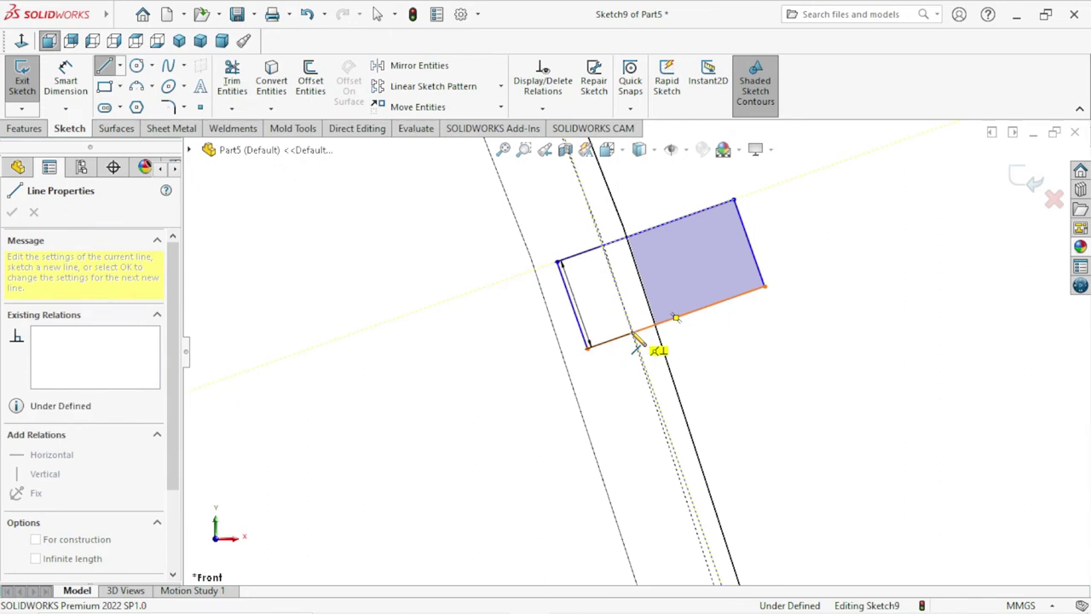
right_click(743, 364)
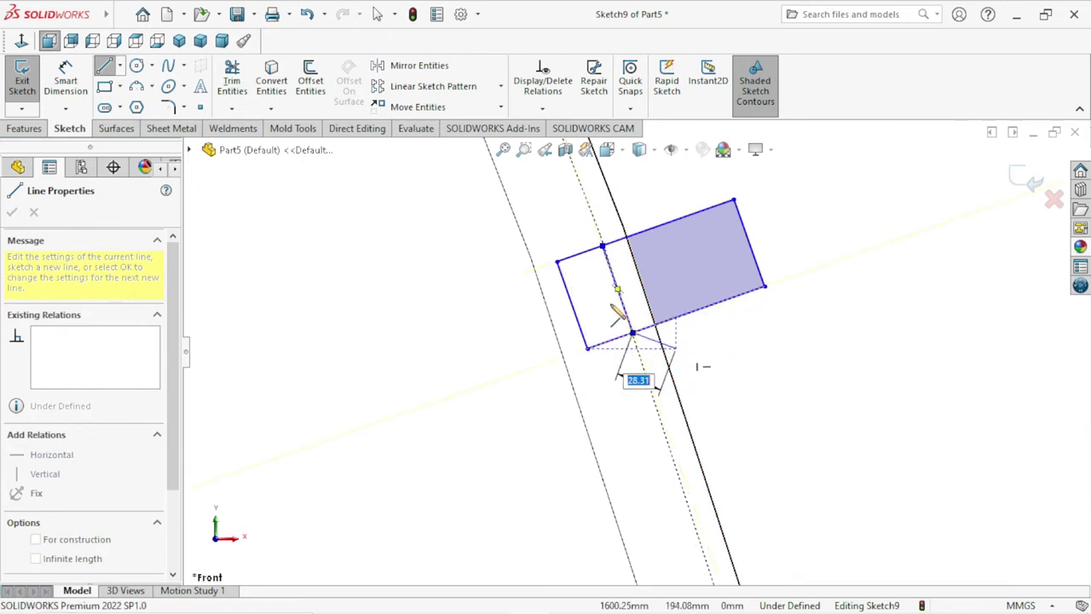
key(Escape)
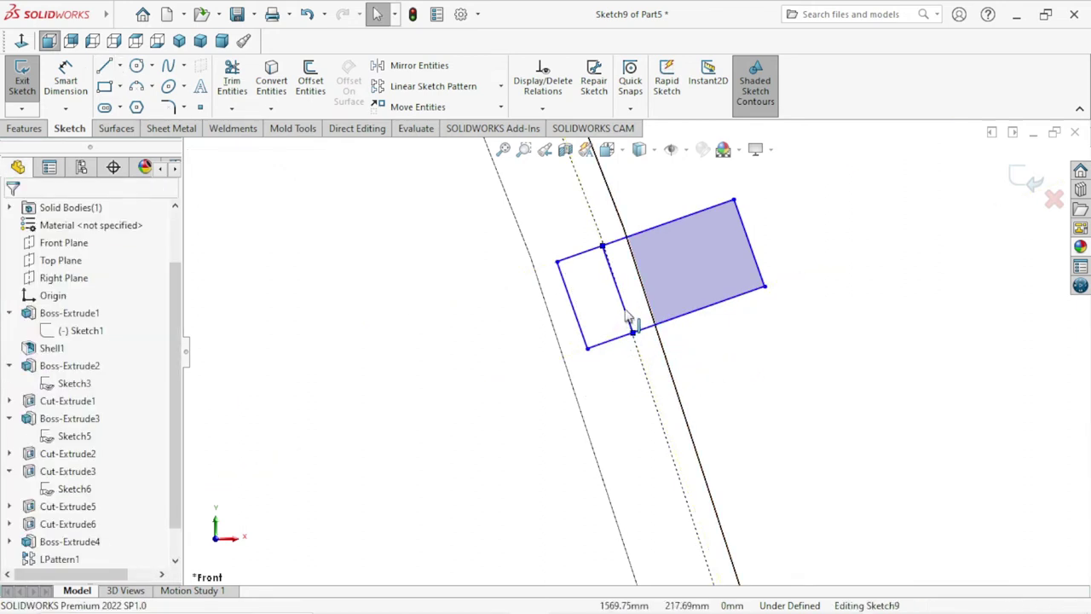
click(630, 320)
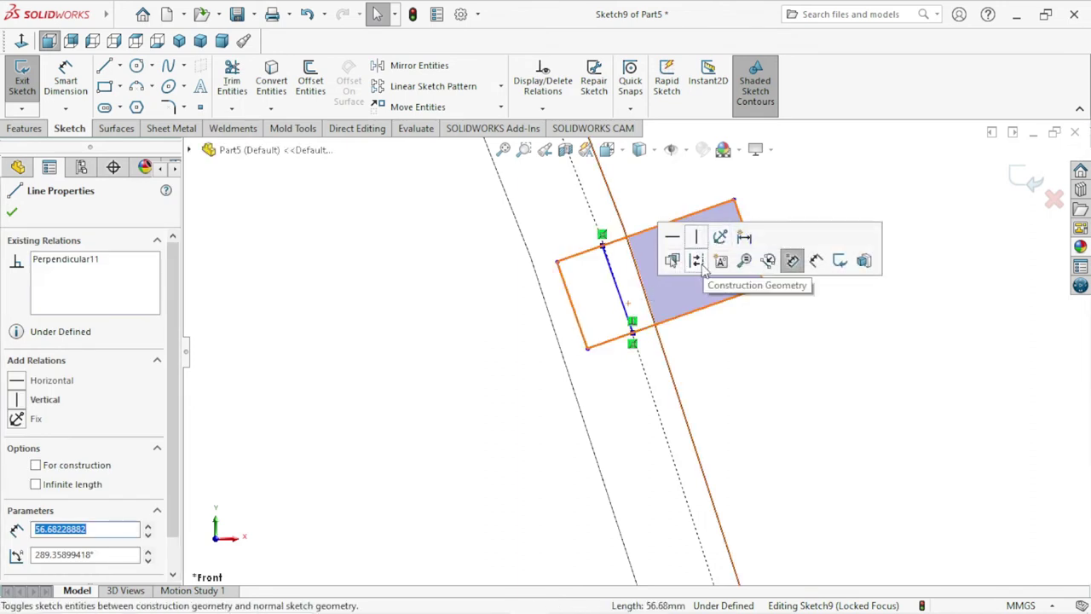
click(792, 253)
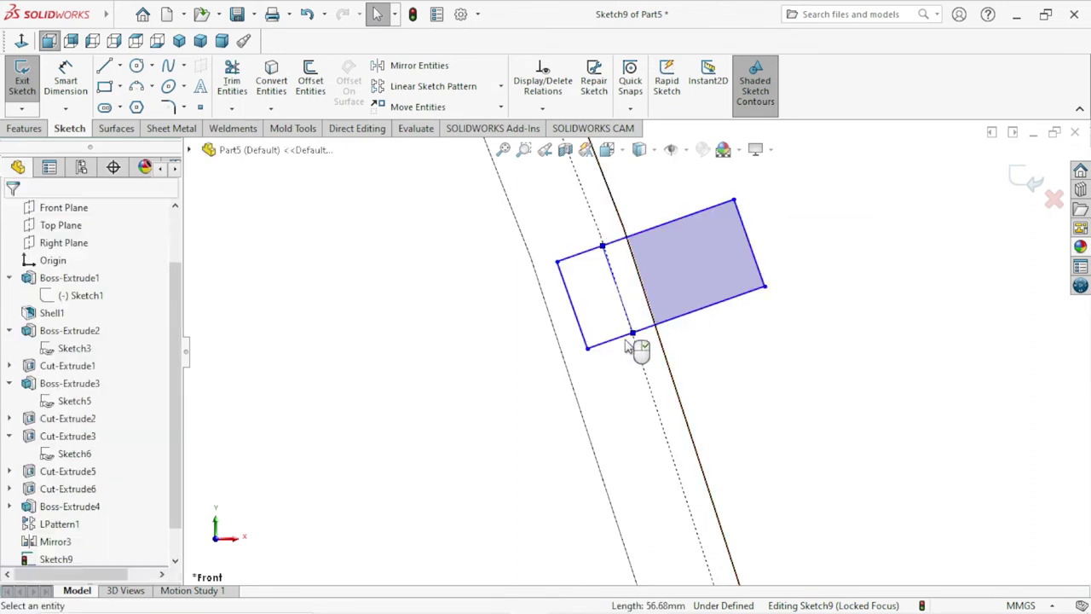
click(67, 83)
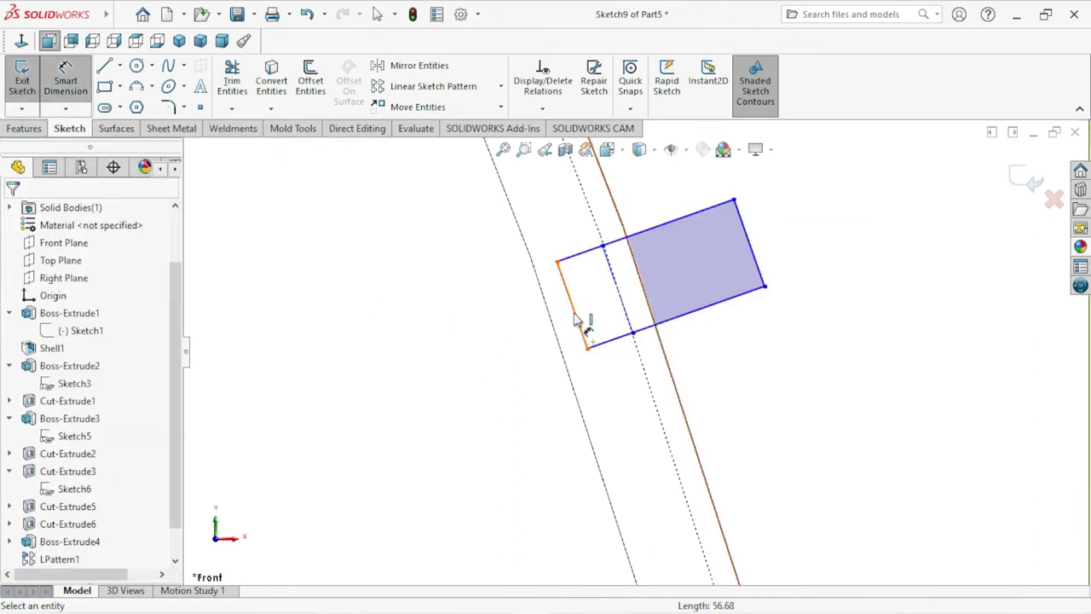
Dimension the rectangle's left edge 20 mm from the construction line.
click(576, 320)
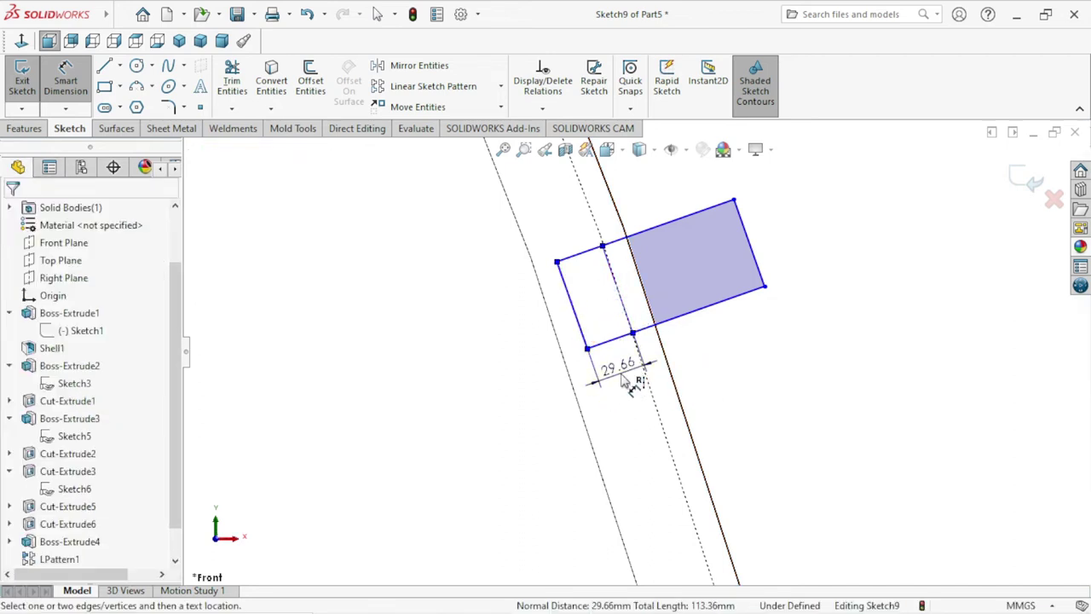
click(629, 379)
text(20)
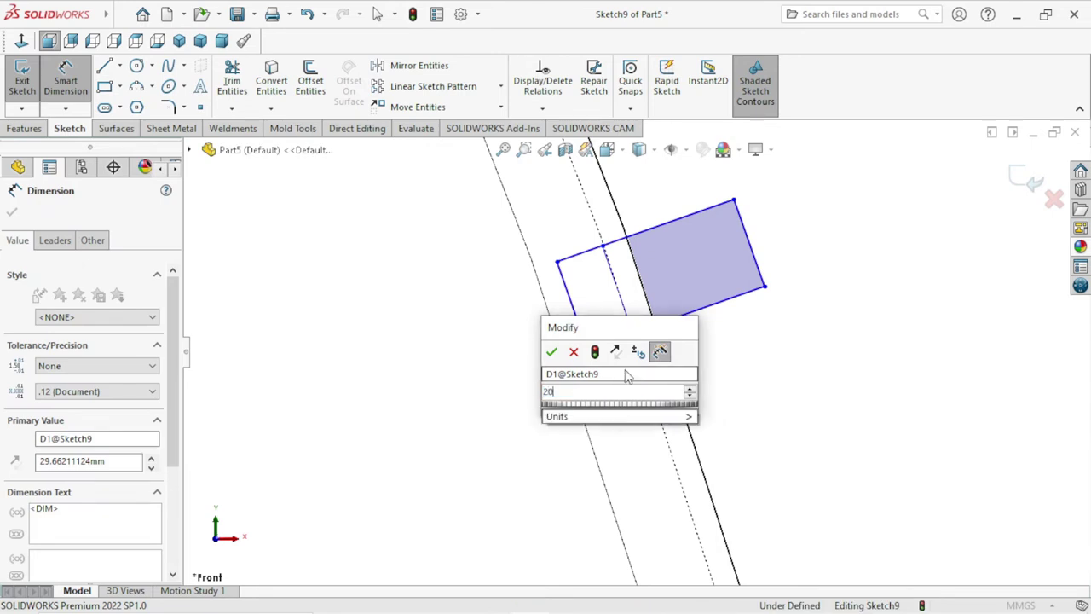
click(551, 353)
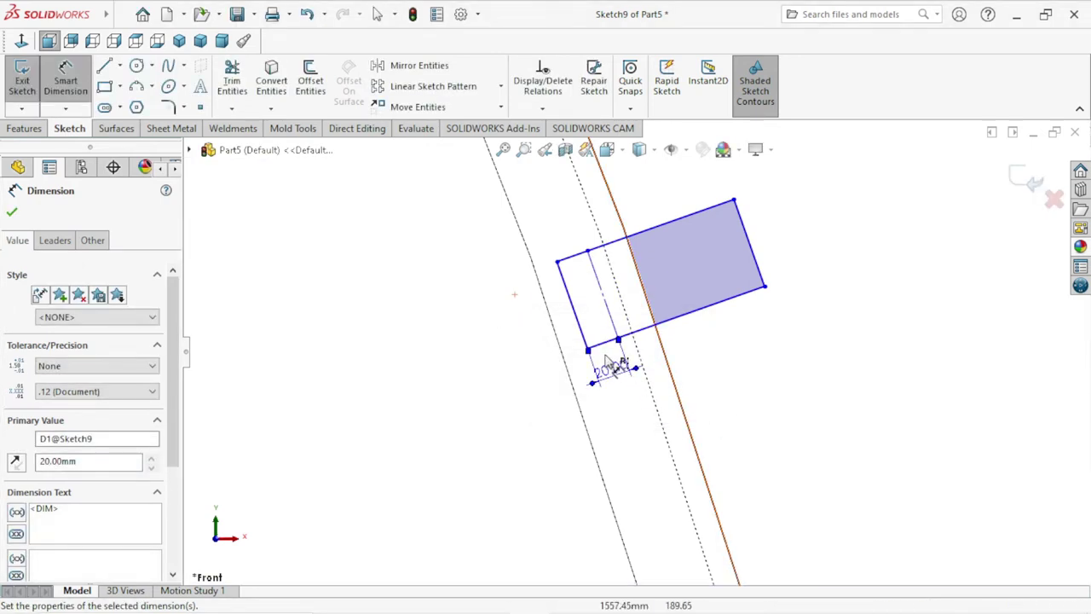
scroll(597, 311, down, 2)
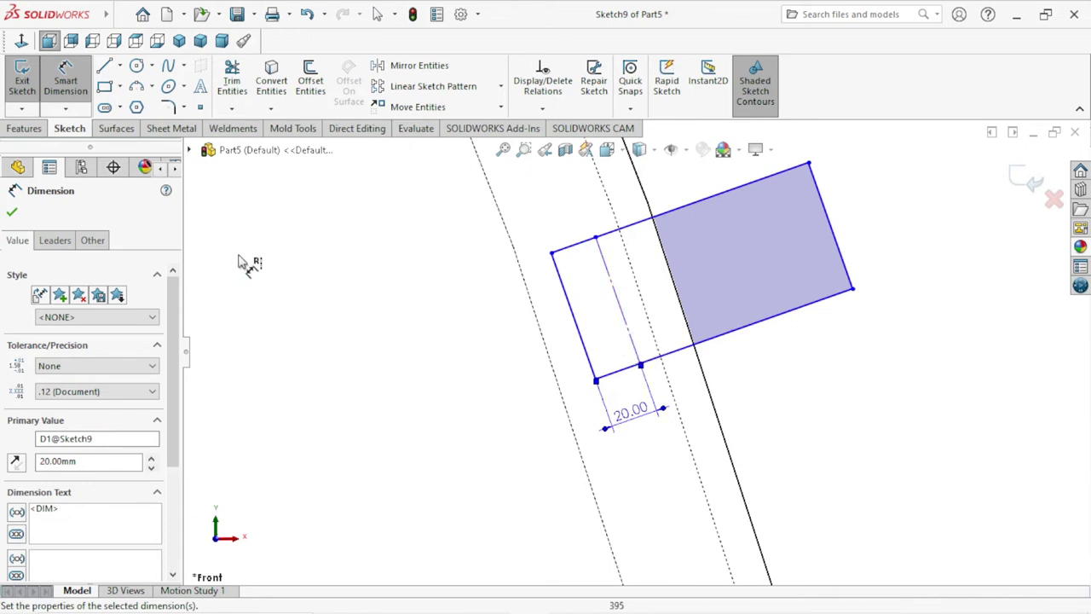
click(12, 212)
key(Escape)
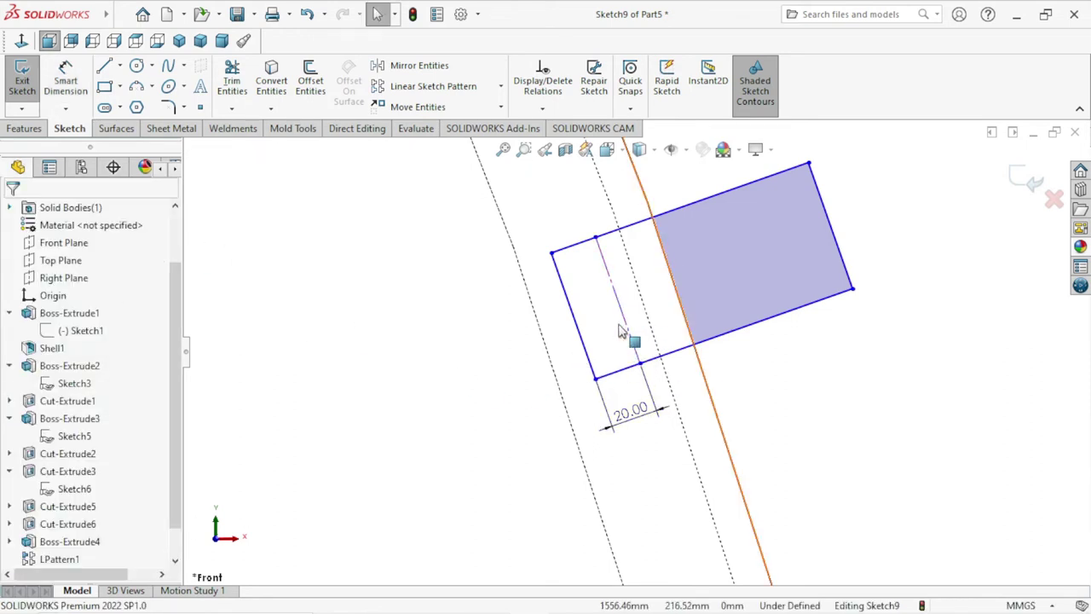
Make the construction line collinear with the bucket's outer wall edge and confirm the sketch edits.
click(621, 318)
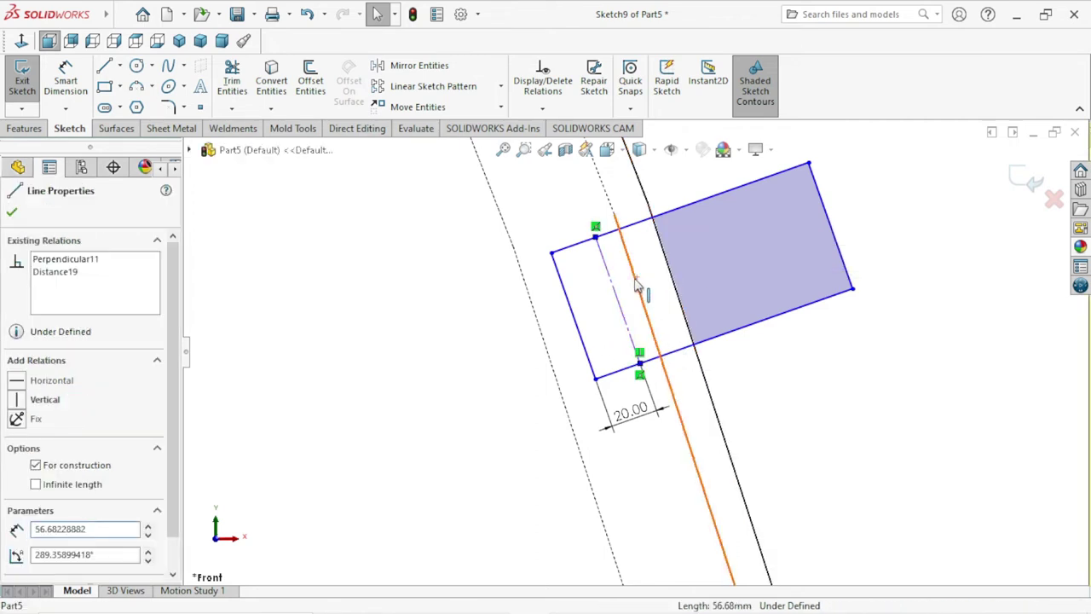
ctrl+click(672, 272)
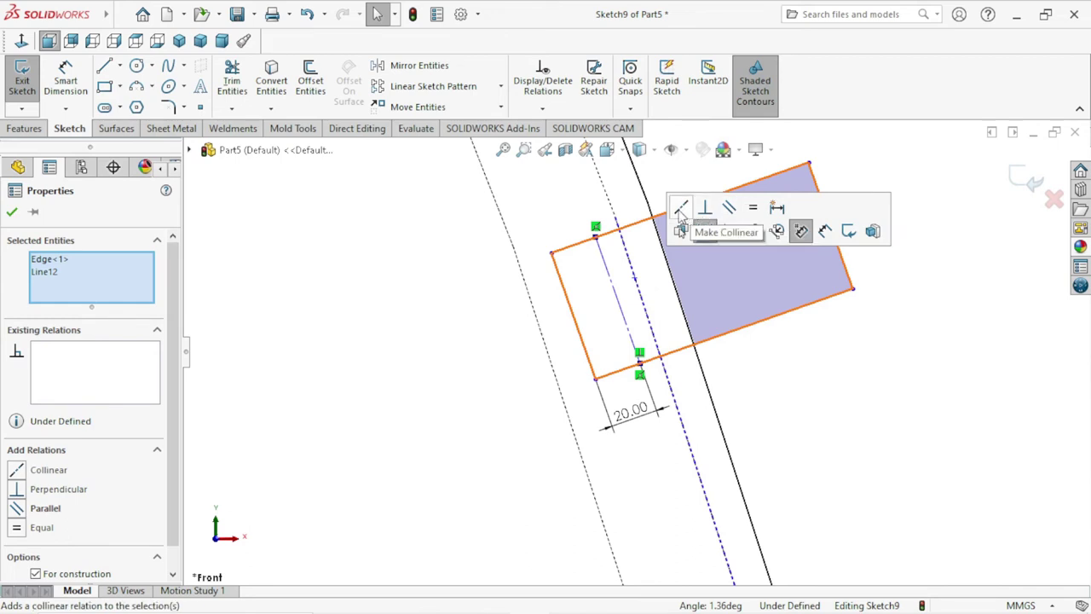
click(681, 209)
scroll(798, 436, up, 1)
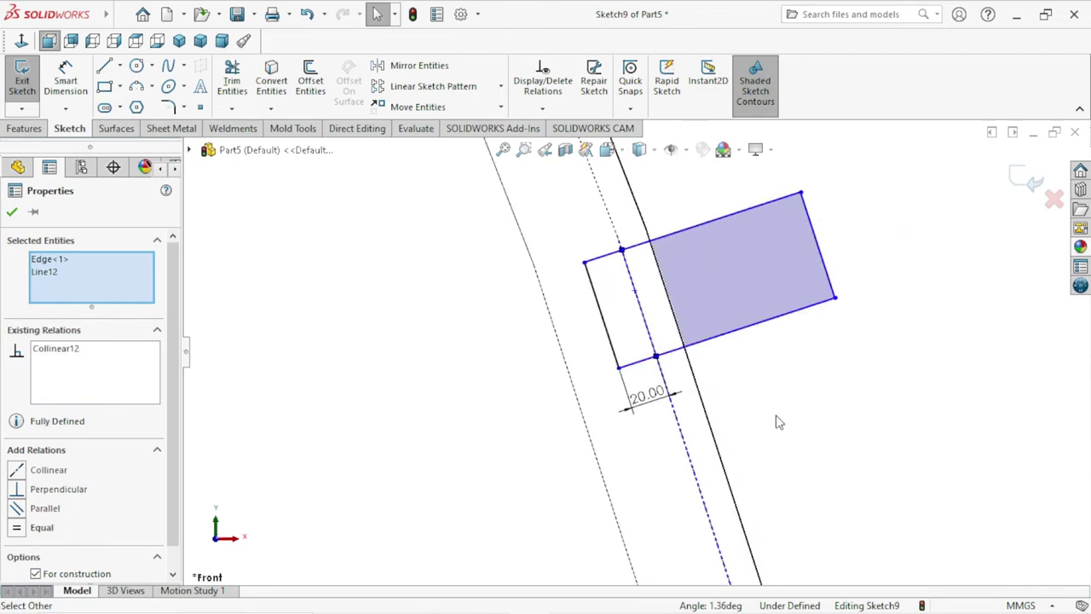
scroll(741, 373, down, 1)
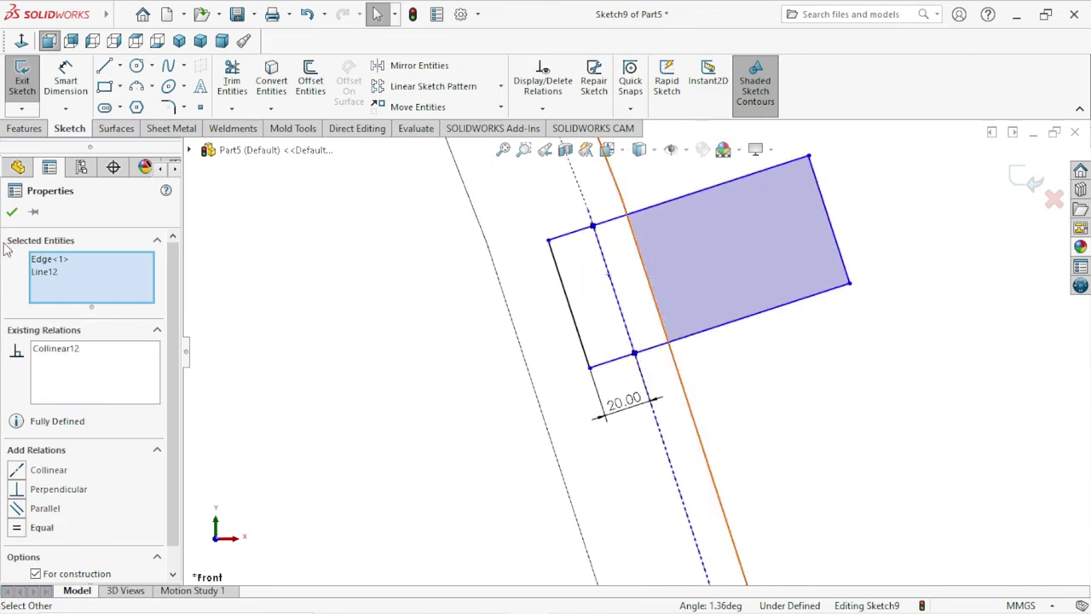
click(11, 213)
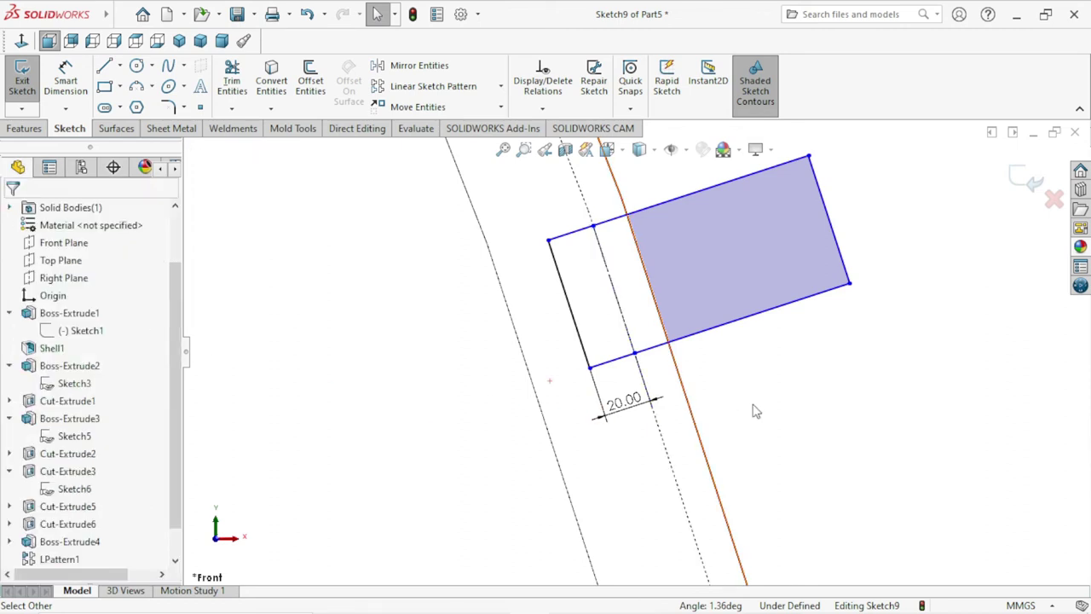
scroll(736, 405, up, 1)
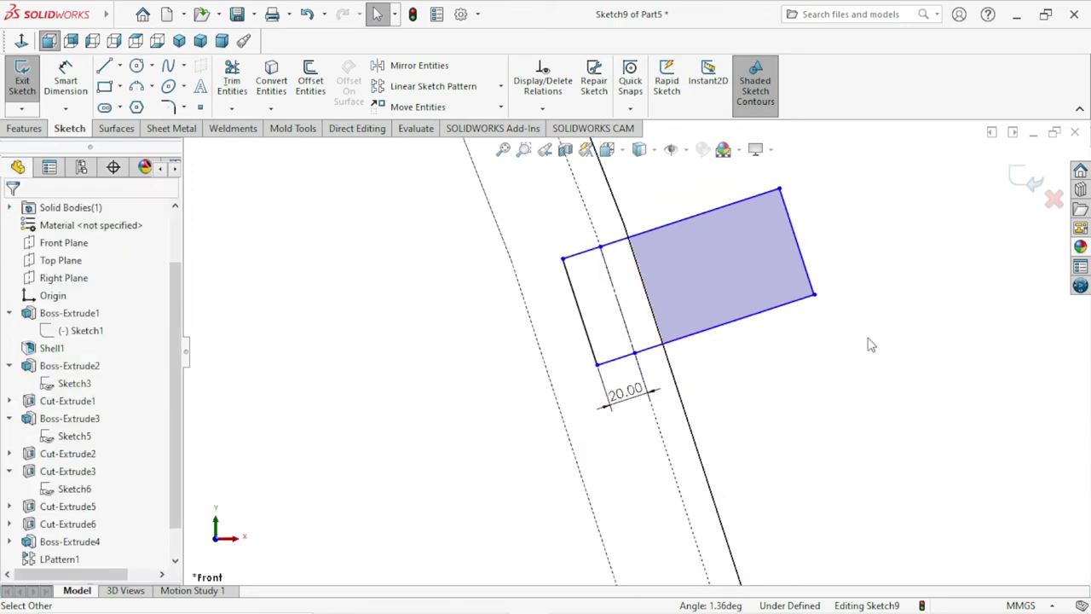
Dimension the rectangle's right edge to 80 mm and close the Dimension PropertyManager.
click(78, 82)
click(797, 245)
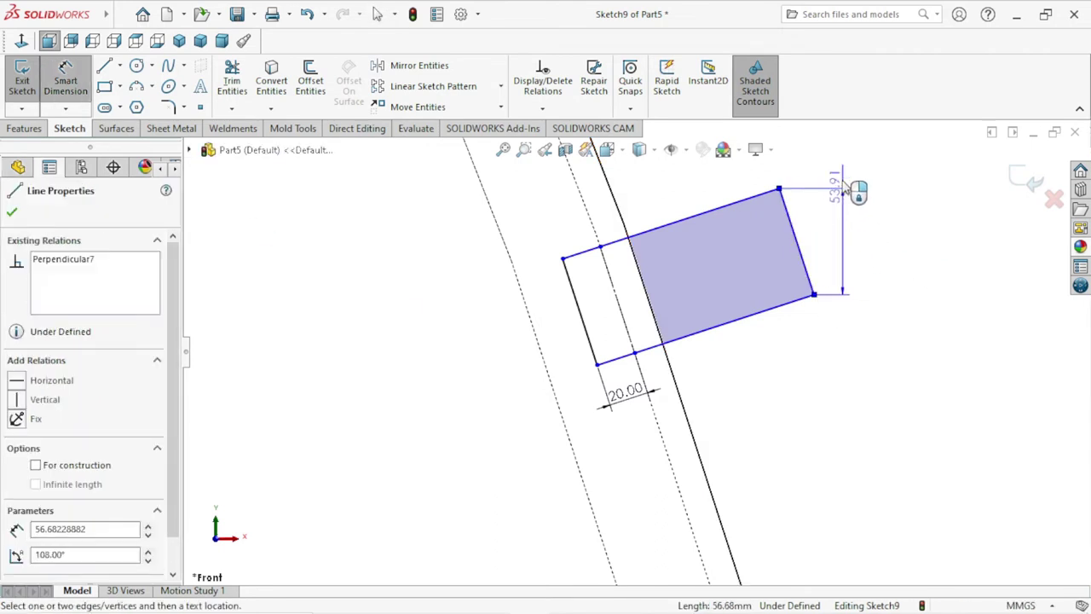
click(842, 175)
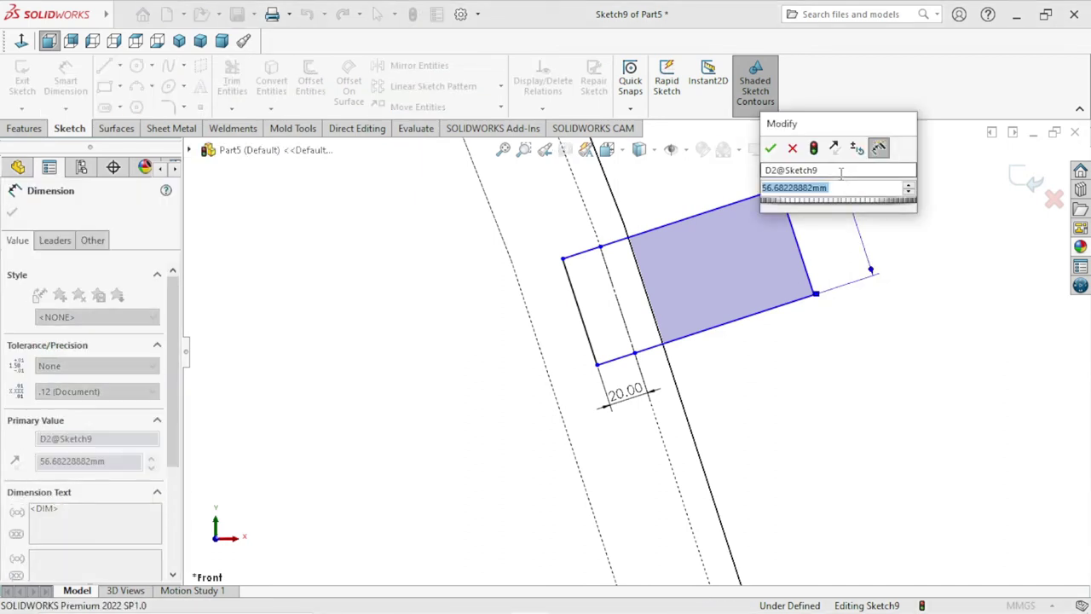
text(80)
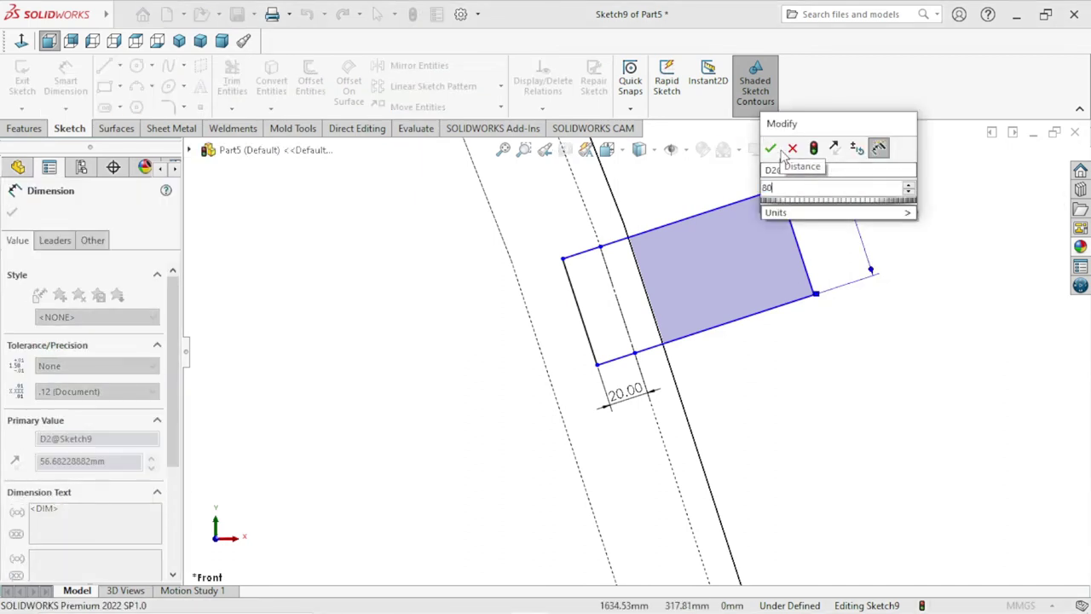
click(770, 147)
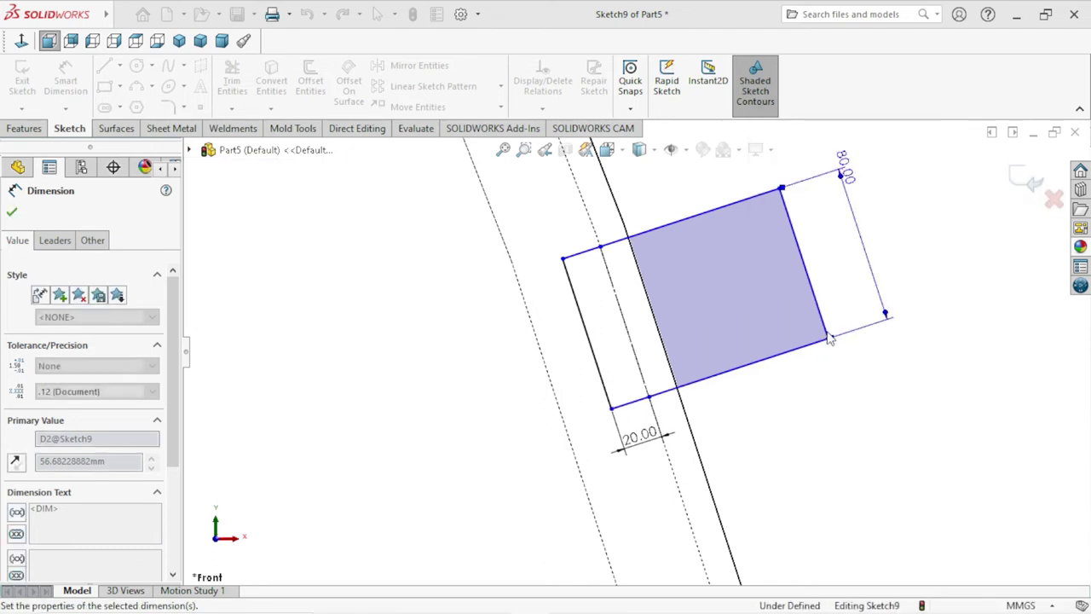
scroll(627, 331, down, 1)
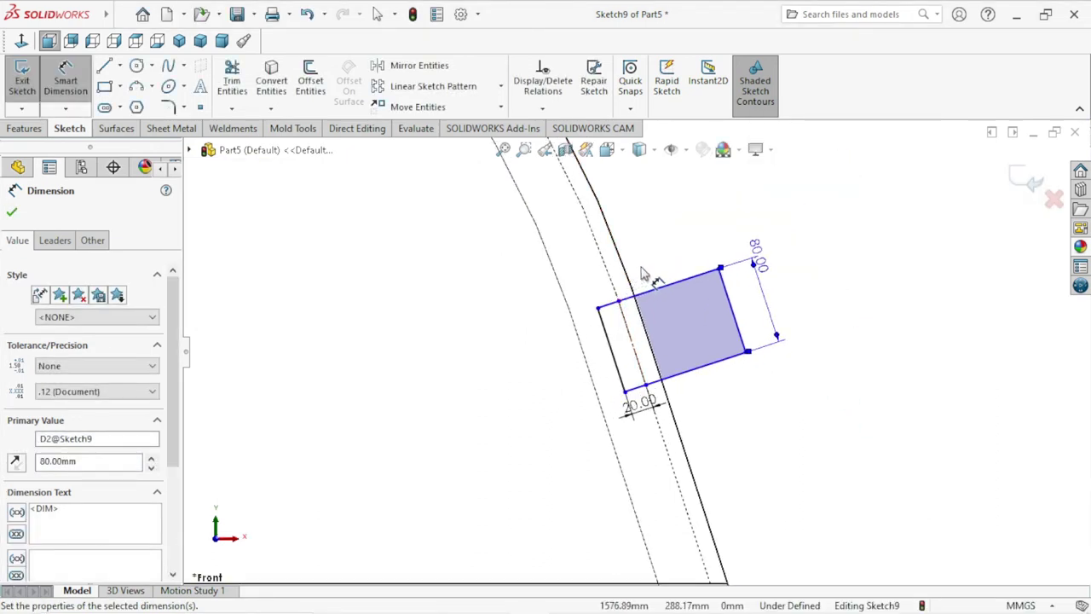
scroll(694, 388, up, 1)
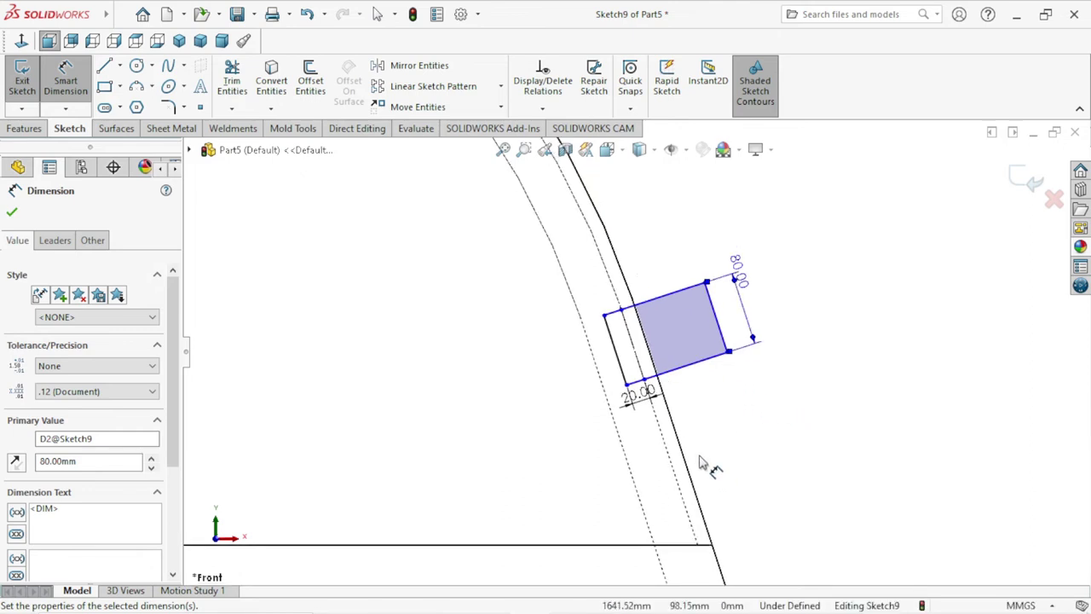
scroll(699, 426, down, 1)
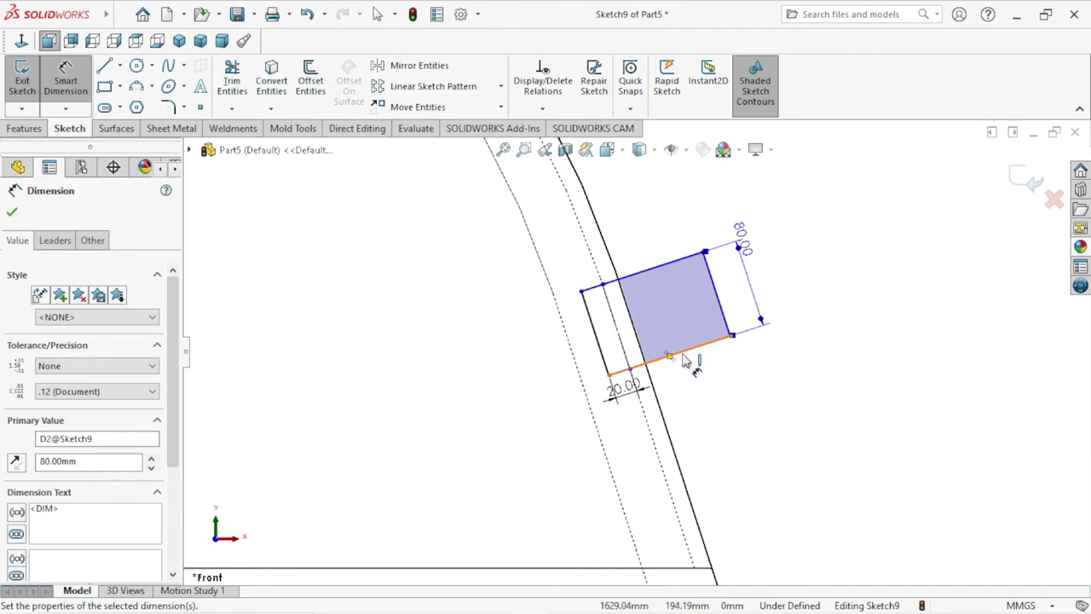
scroll(588, 282, down, 2)
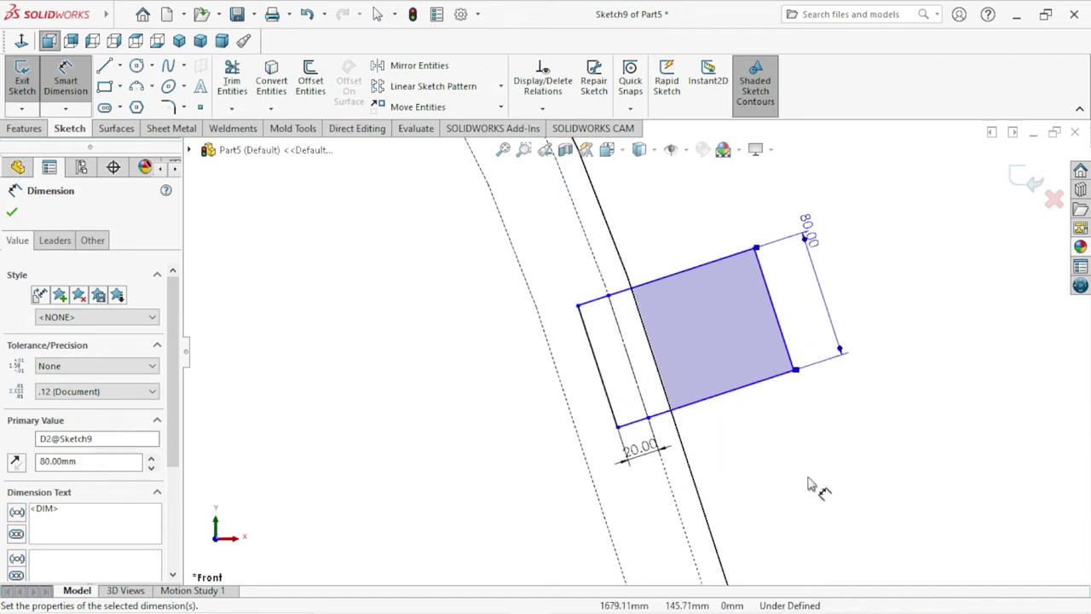
right_click(801, 461)
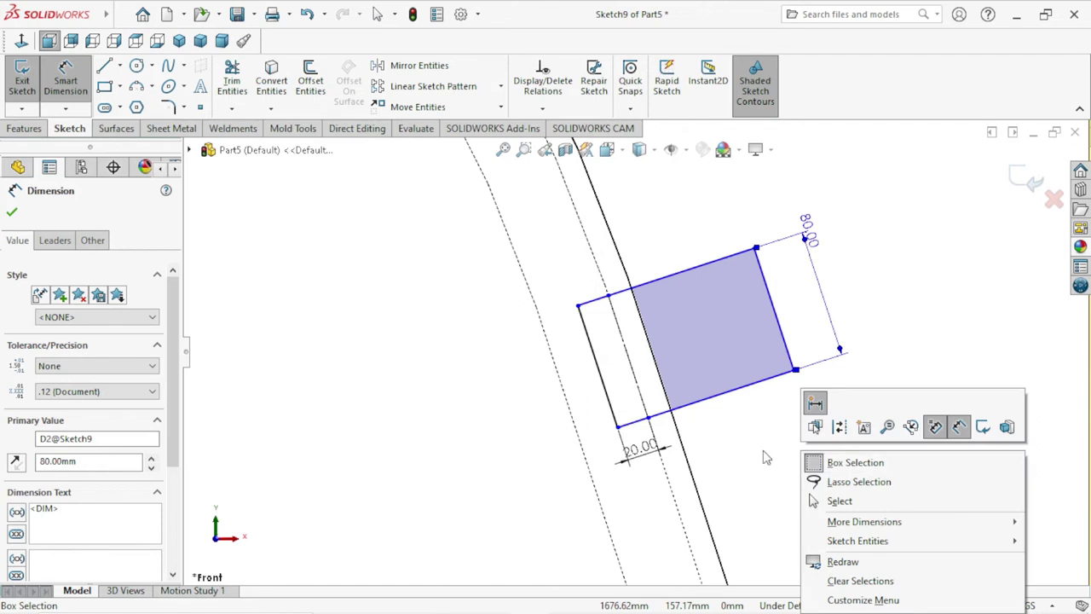
click(17, 222)
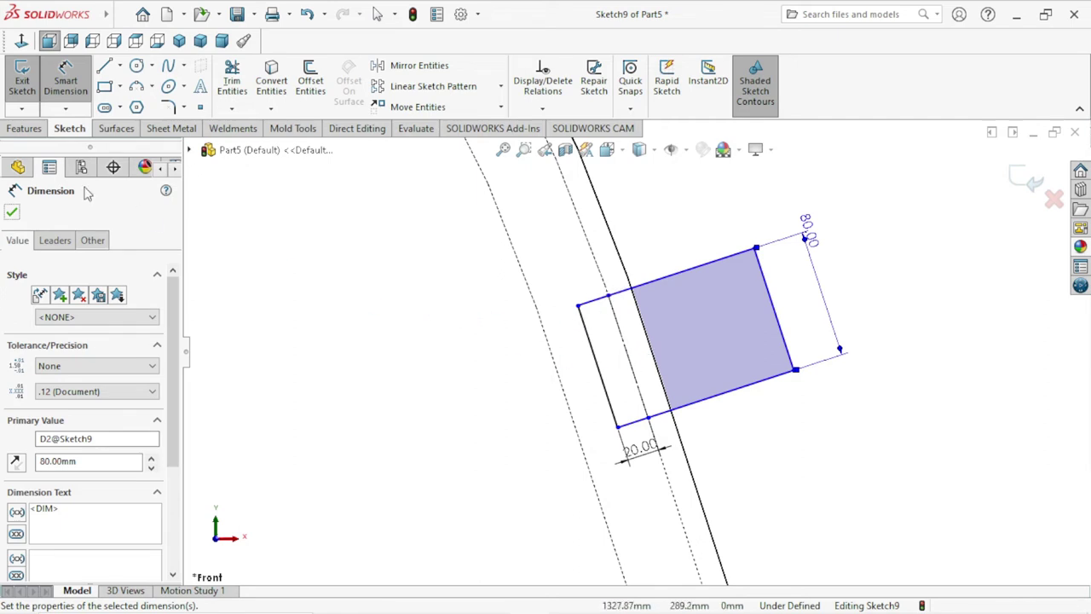
click(12, 214)
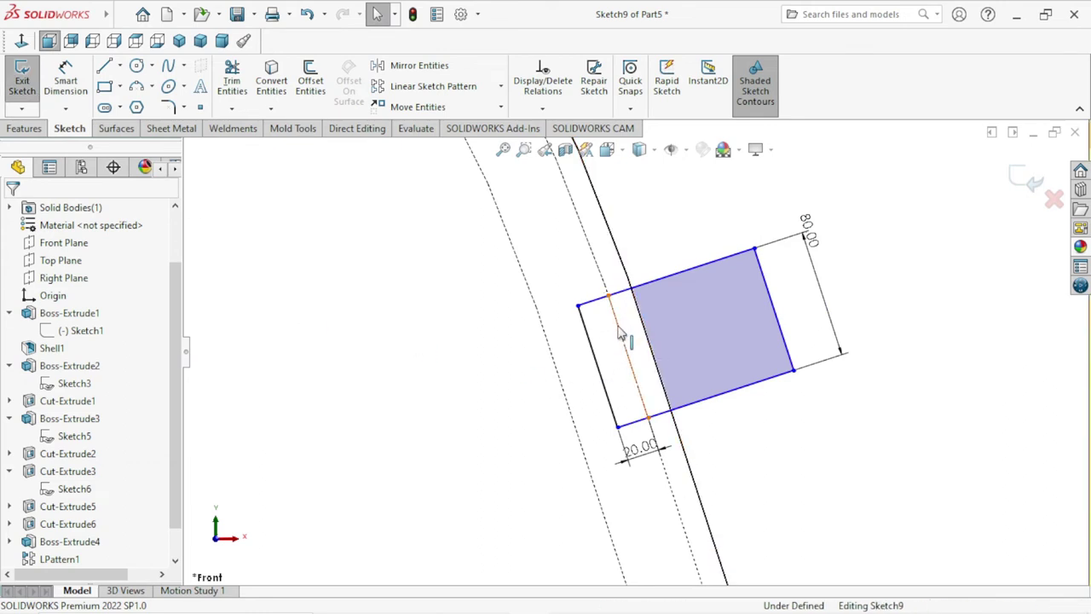
Delete the construction line and its 20 mm dimension from inside the rectangle.
click(622, 338)
key(Delete)
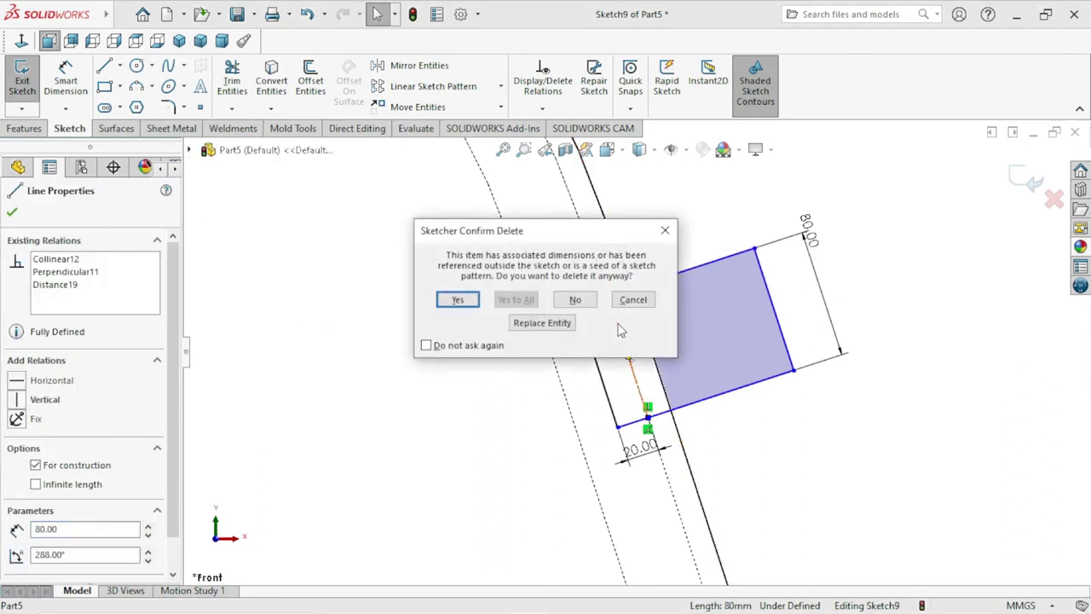
click(457, 301)
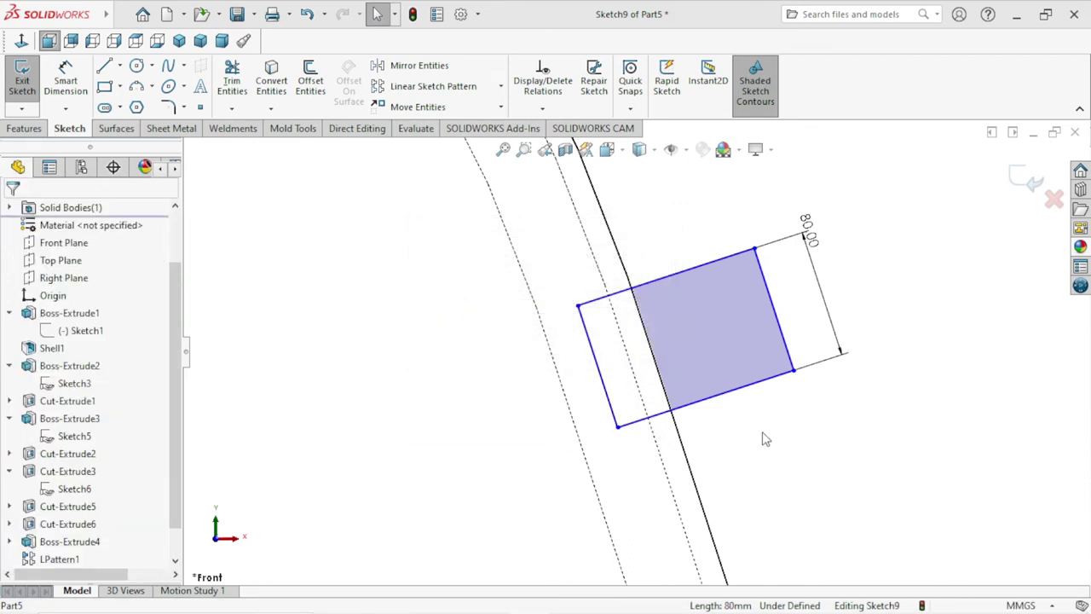
Nudge the rectangle's top-left corner slightly down and right along the outer wall.
scroll(672, 366, down, 2)
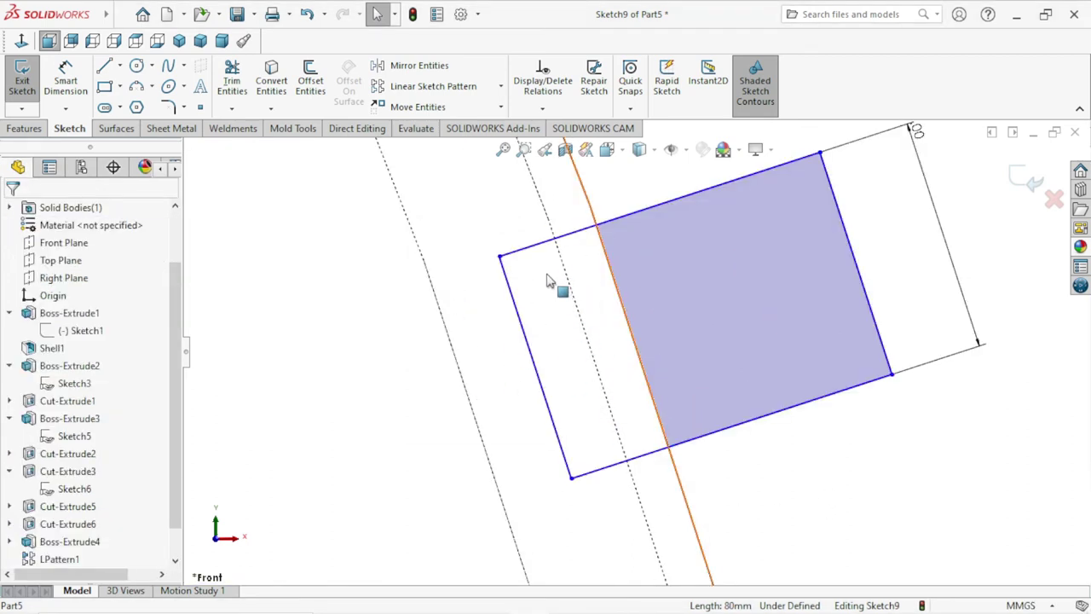
scroll(663, 486, up, 2)
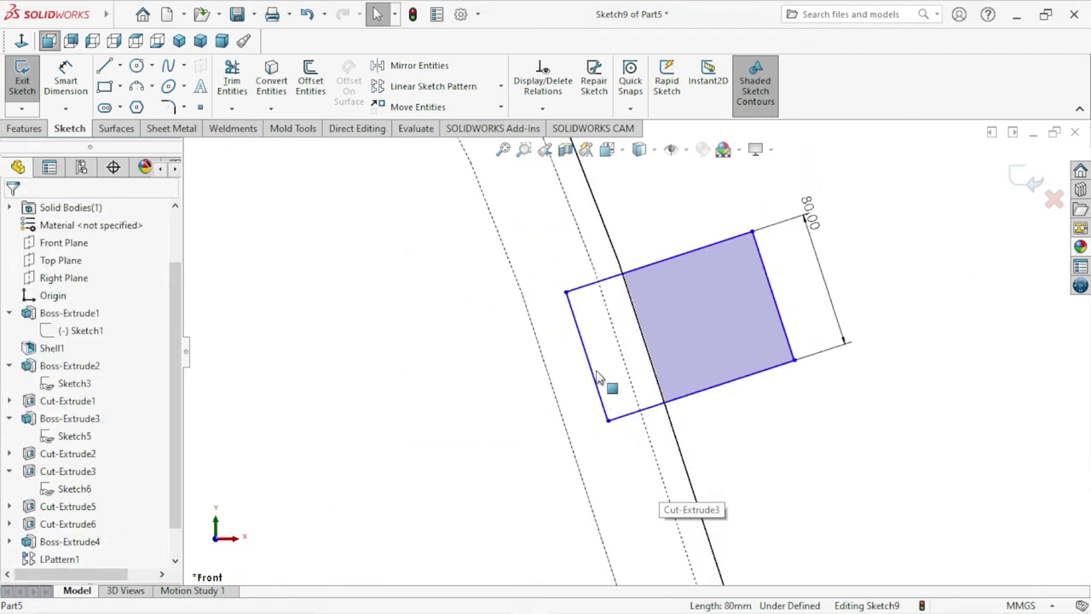
scroll(620, 383, down, 1)
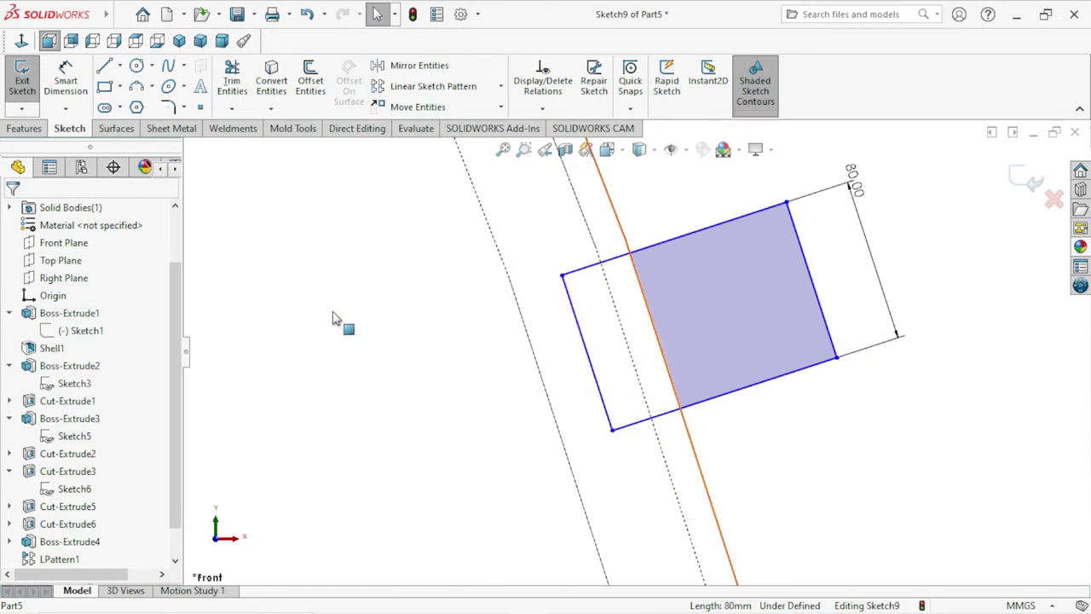
scroll(630, 349, down, 1)
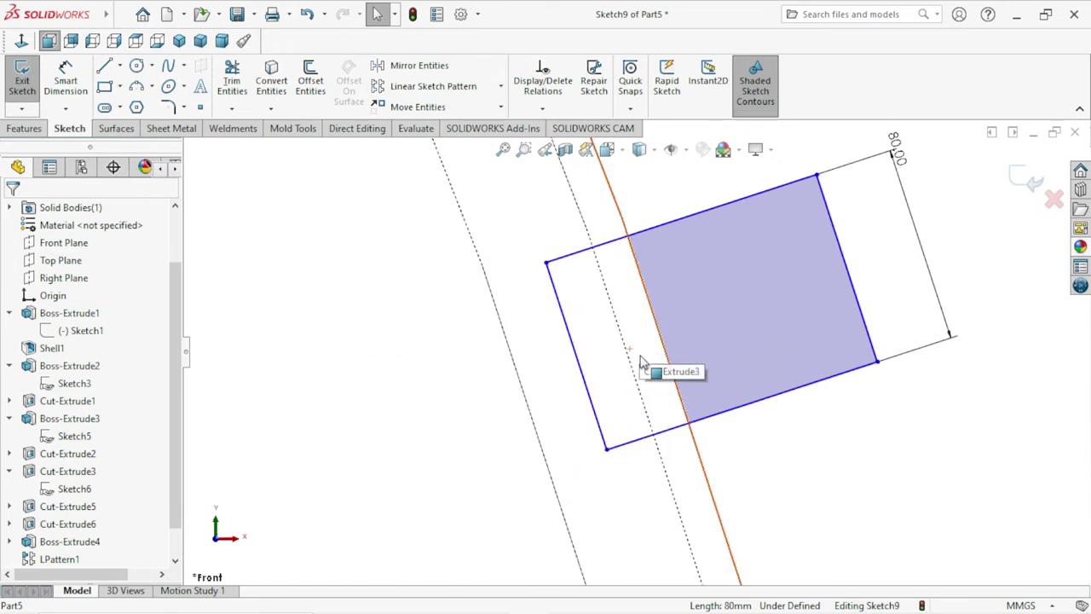
scroll(643, 361, up, 1)
scroll(638, 358, down, 1)
scroll(635, 354, down, 1)
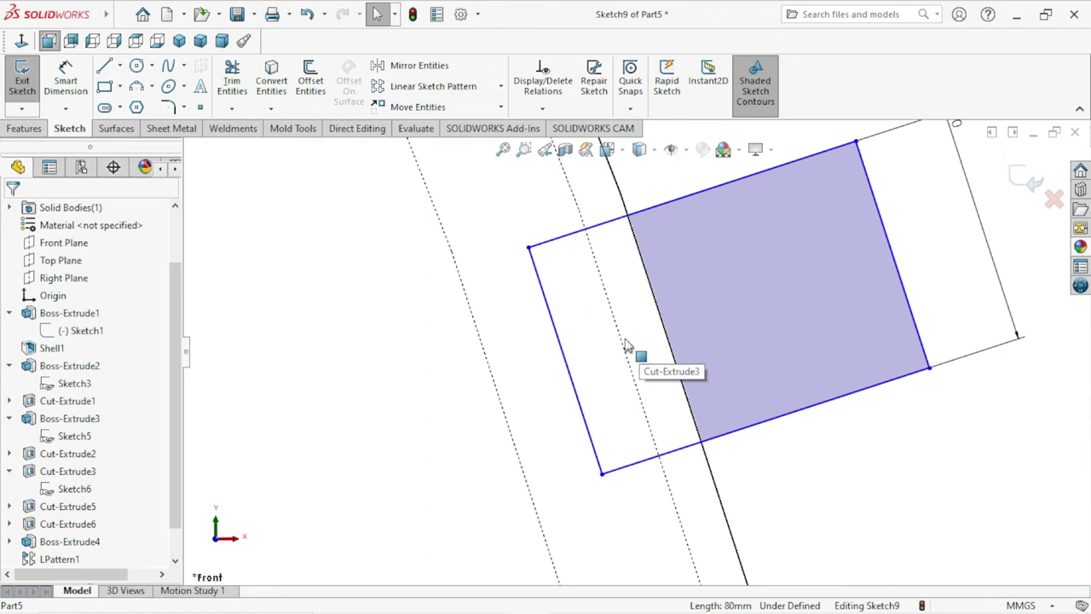
scroll(627, 345, up, 2)
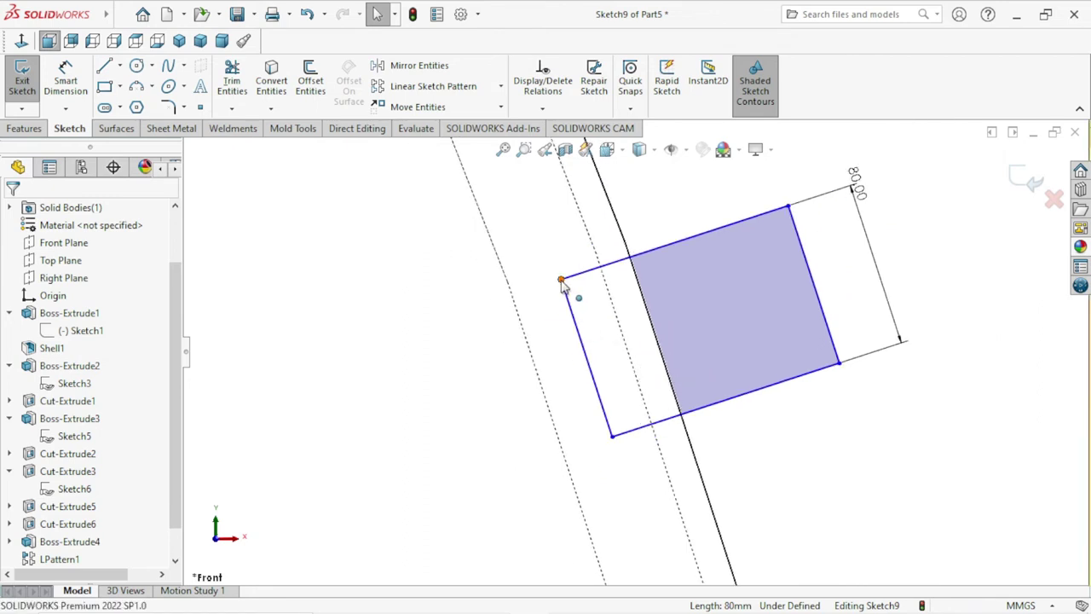
mouse_move(561, 281)
mouse_down()
mouse_move(571, 311)
mouse_move(541, 299)
mouse_move(532, 311)
mouse_move(577, 310)
mouse_move(563, 288)
mouse_up()
click(813, 497)
scroll(660, 422, down, 2)
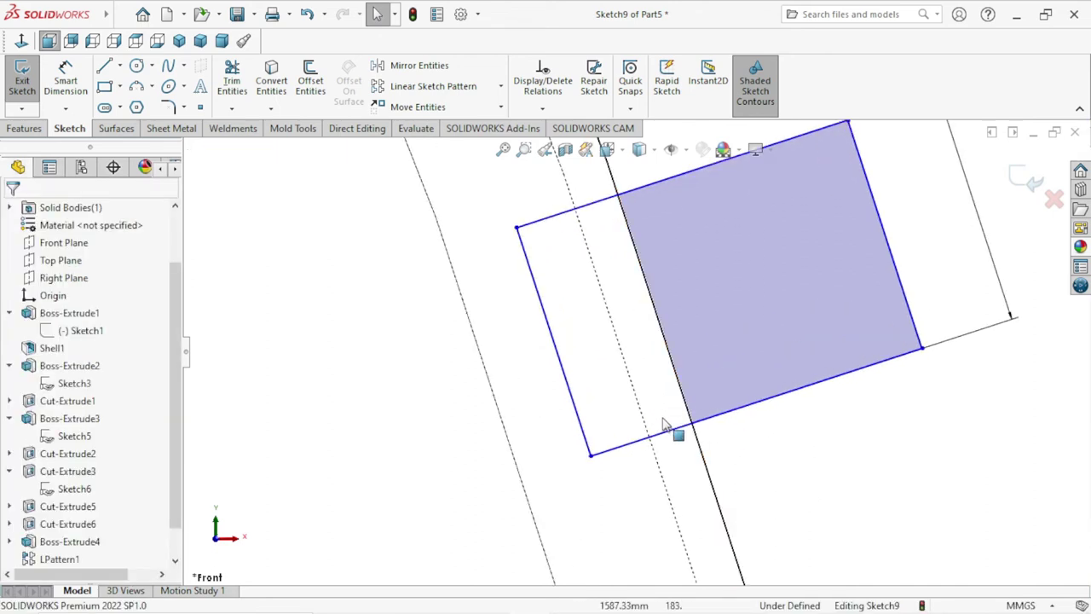
Add a 20 mm Smart Dimension between the rectangle's left edge and the dashed offset line.
click(68, 86)
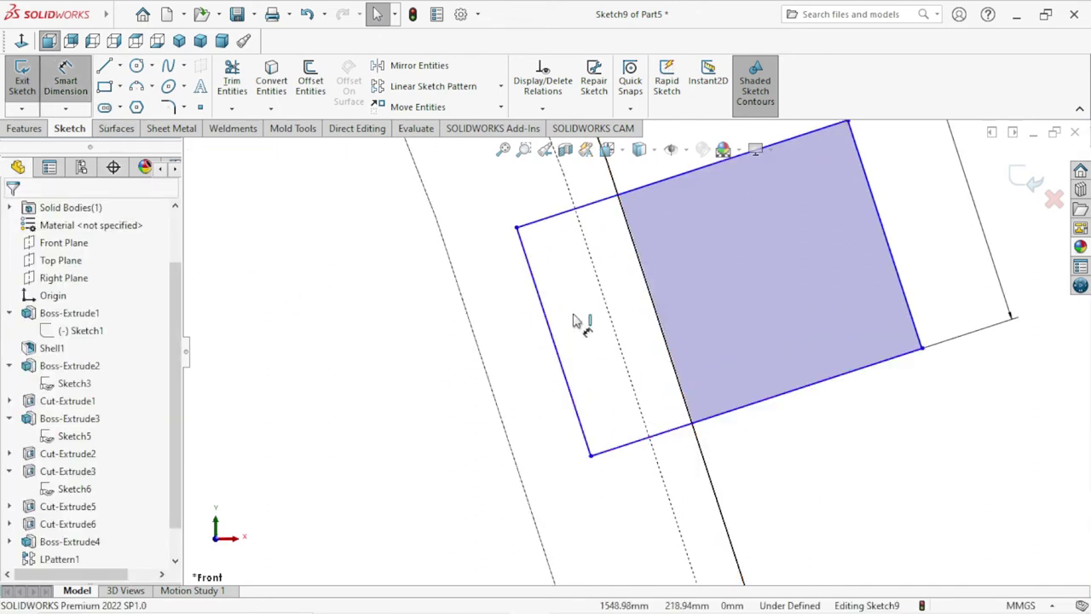
click(587, 367)
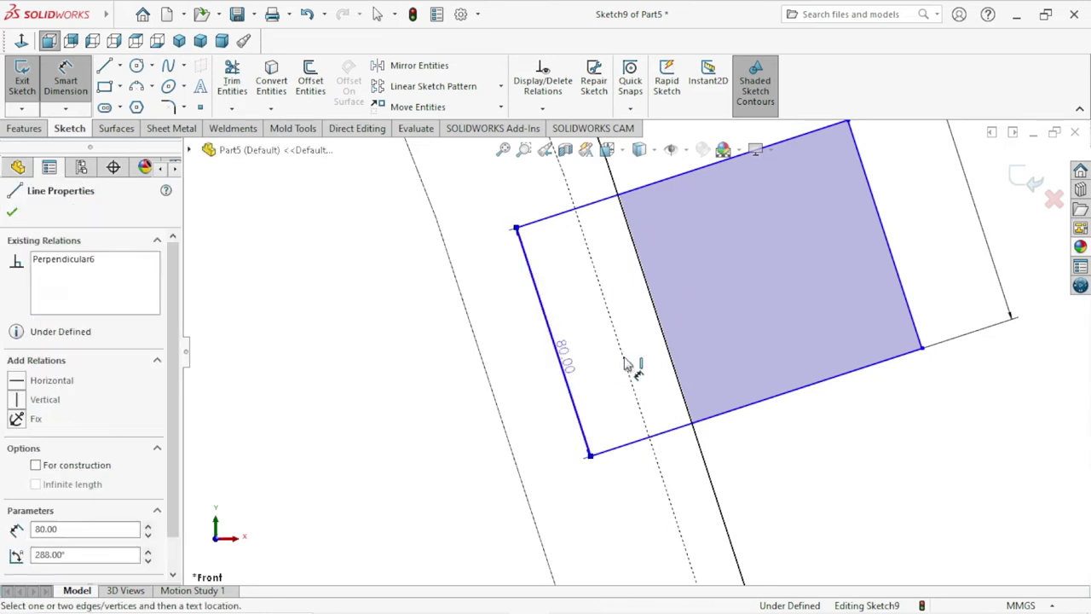
click(631, 384)
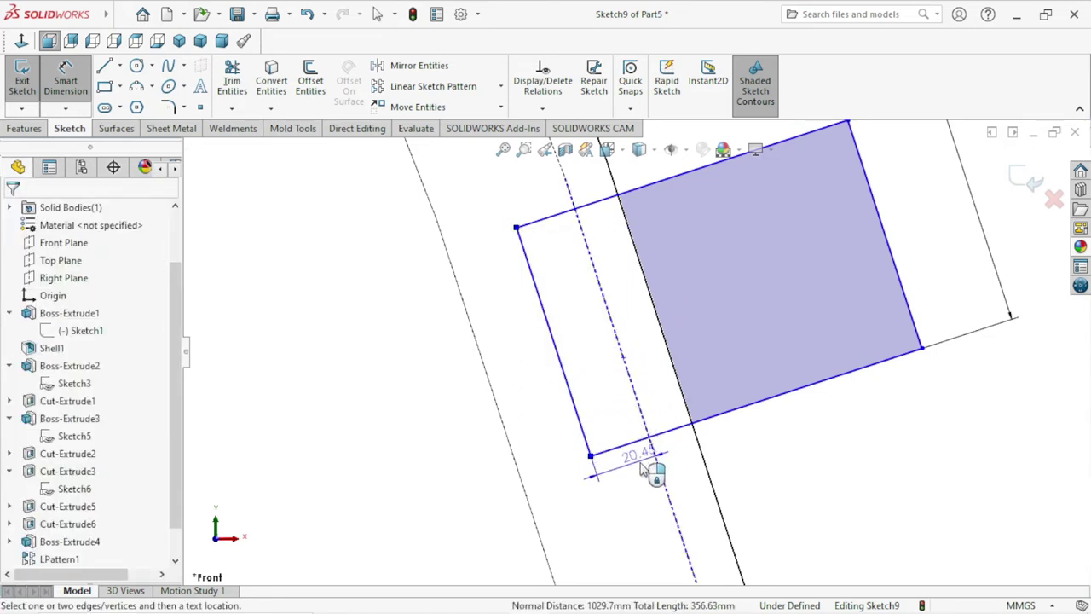
click(628, 475)
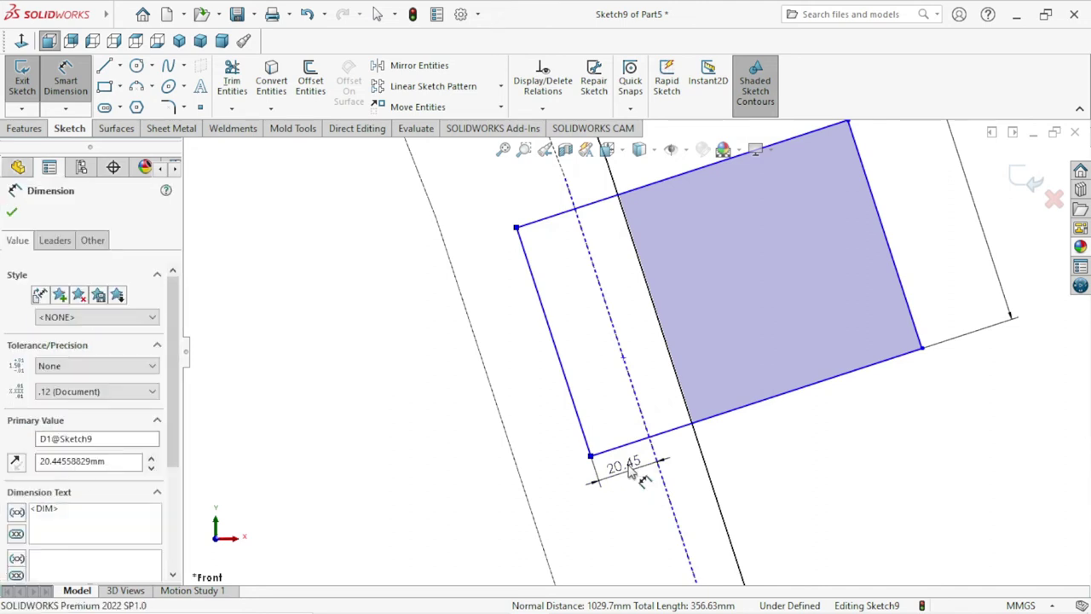
text(20)
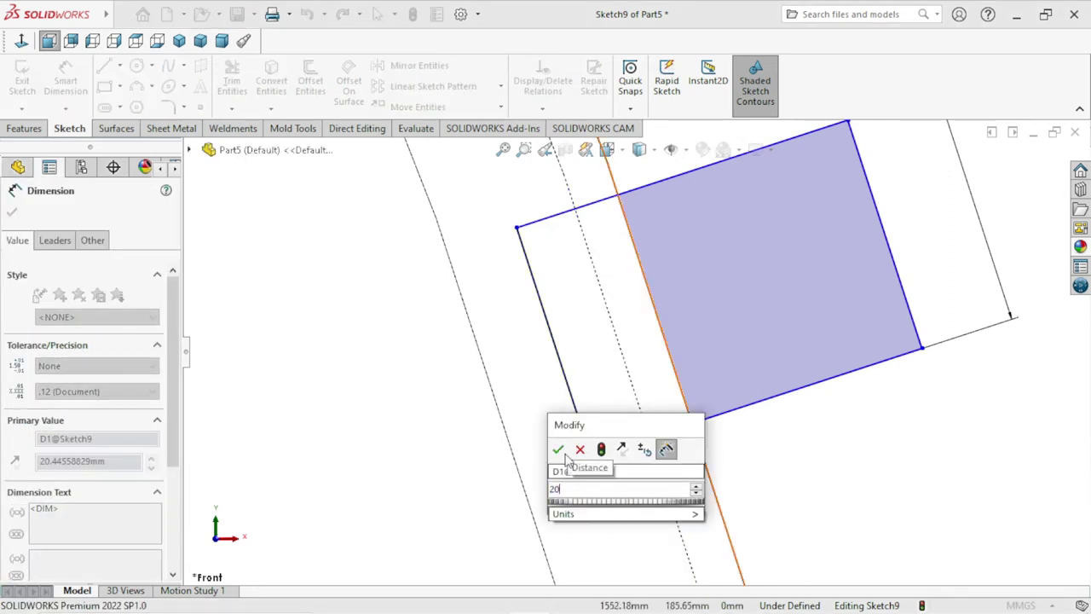
click(558, 449)
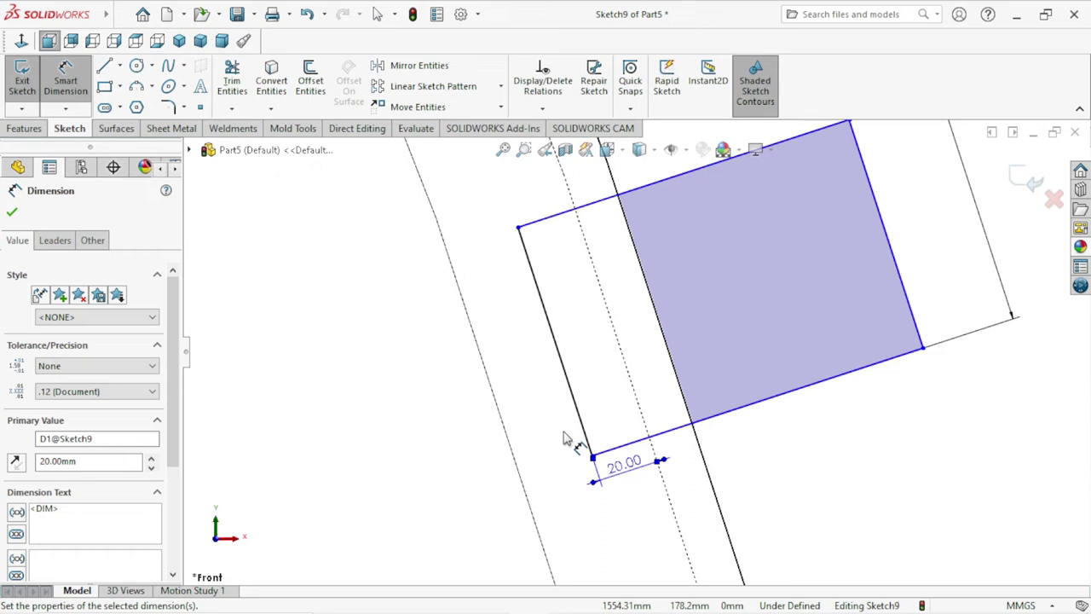
scroll(635, 417, up, 1)
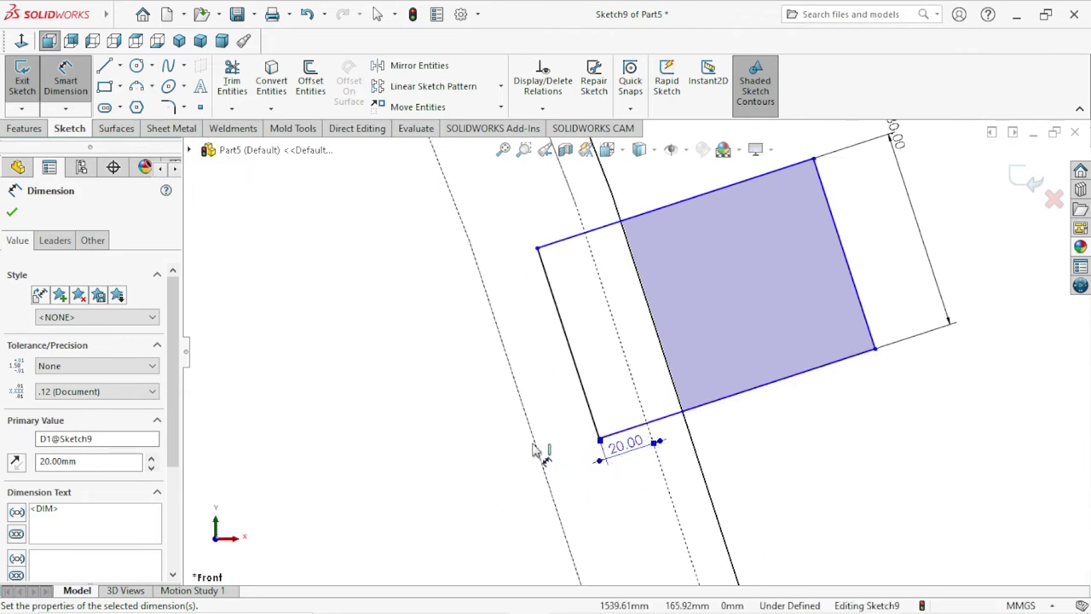
Accept the 20 mm offset dimension.
scroll(624, 366, up, 2)
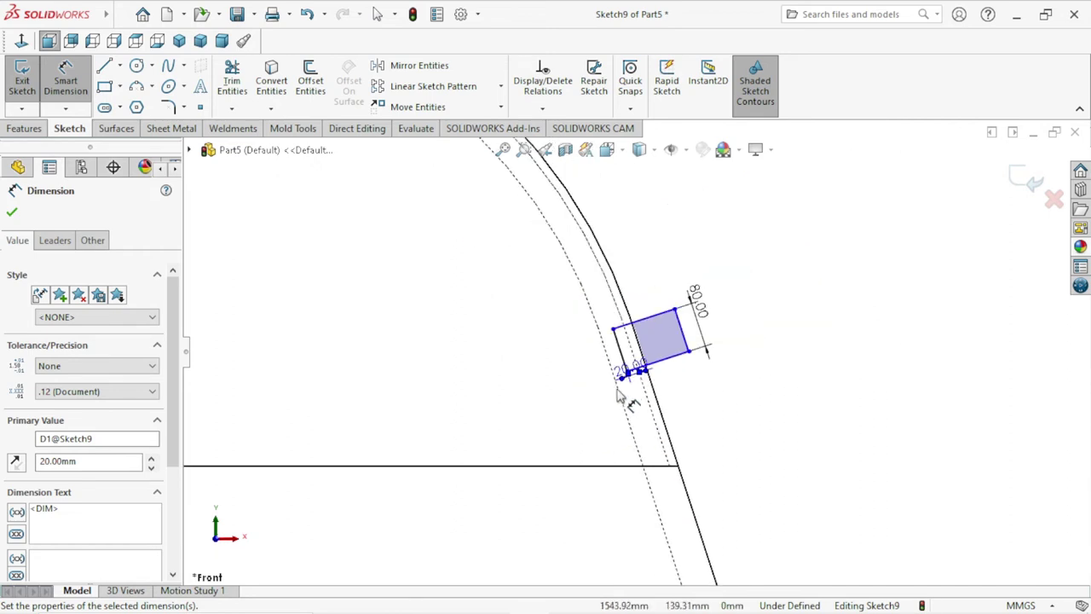
scroll(628, 370, down, 1)
scroll(688, 370, down, 1)
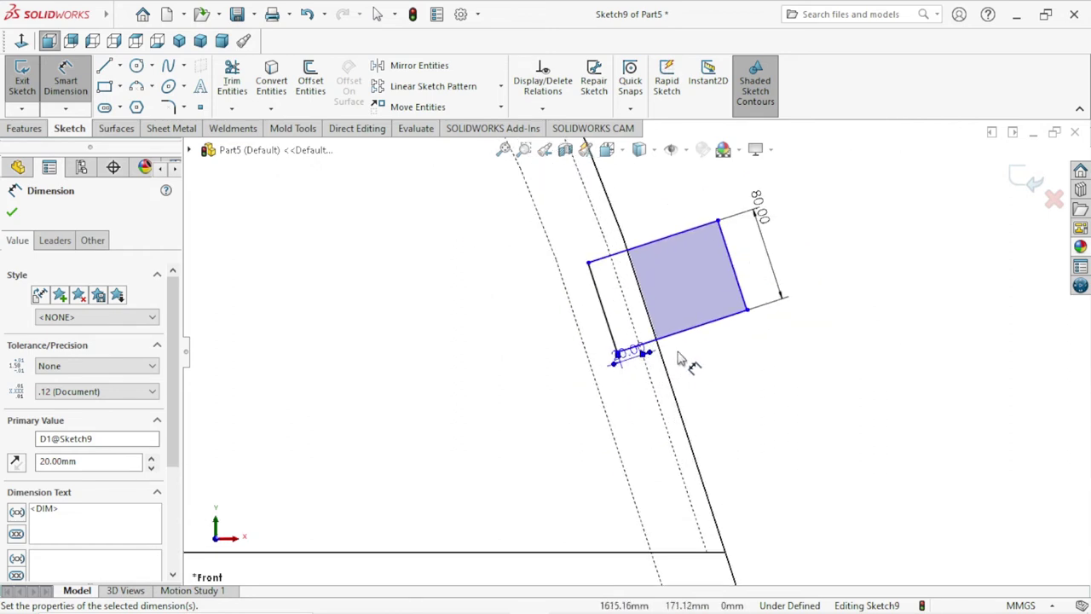
click(12, 213)
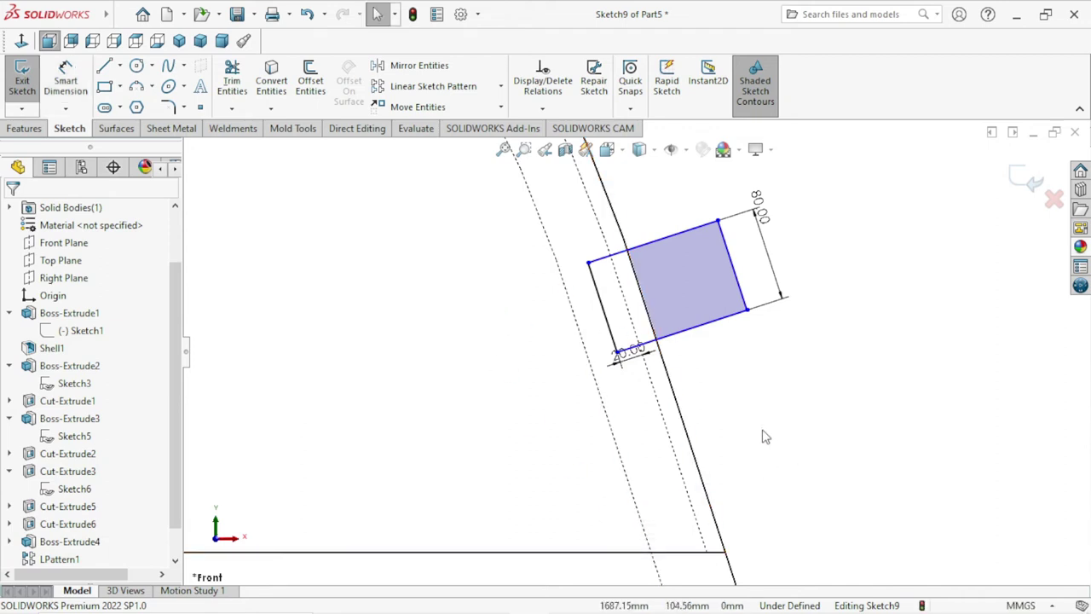
Shift the rectangle slightly down along the bucket's outer wall.
scroll(658, 373, up, 2)
scroll(648, 383, up, 2)
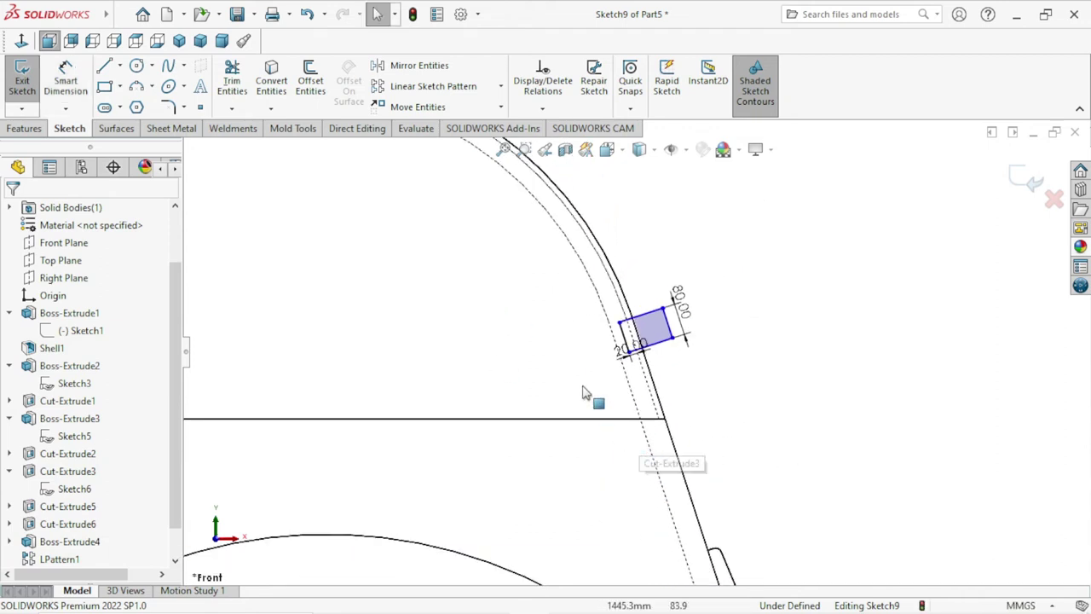
scroll(618, 388, up, 2)
scroll(631, 365, down, 2)
scroll(638, 370, down, 2)
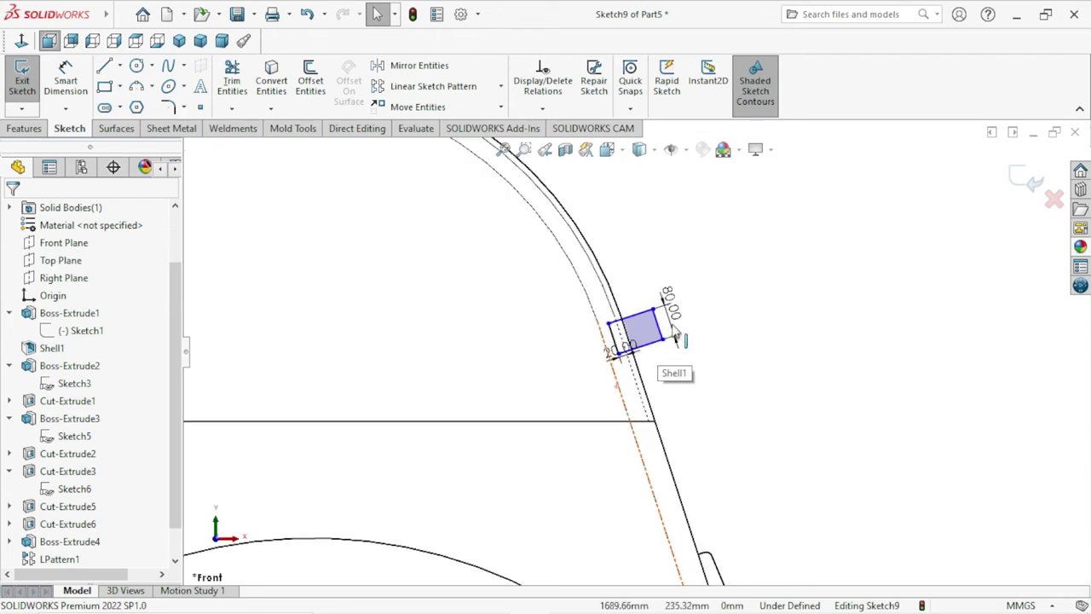
scroll(639, 368, down, 2)
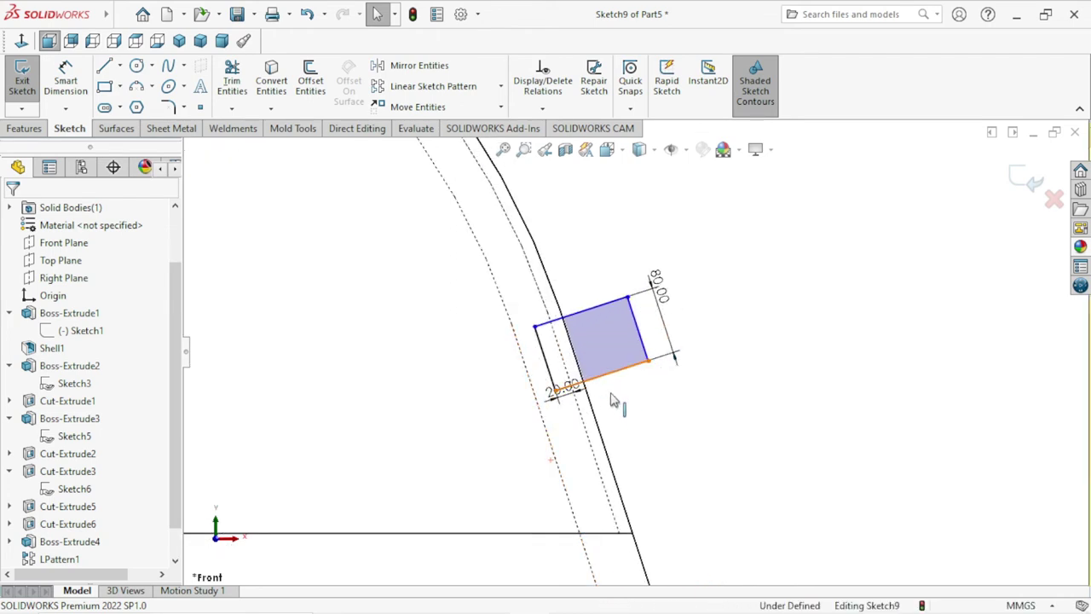
drag(616, 372, 623, 414)
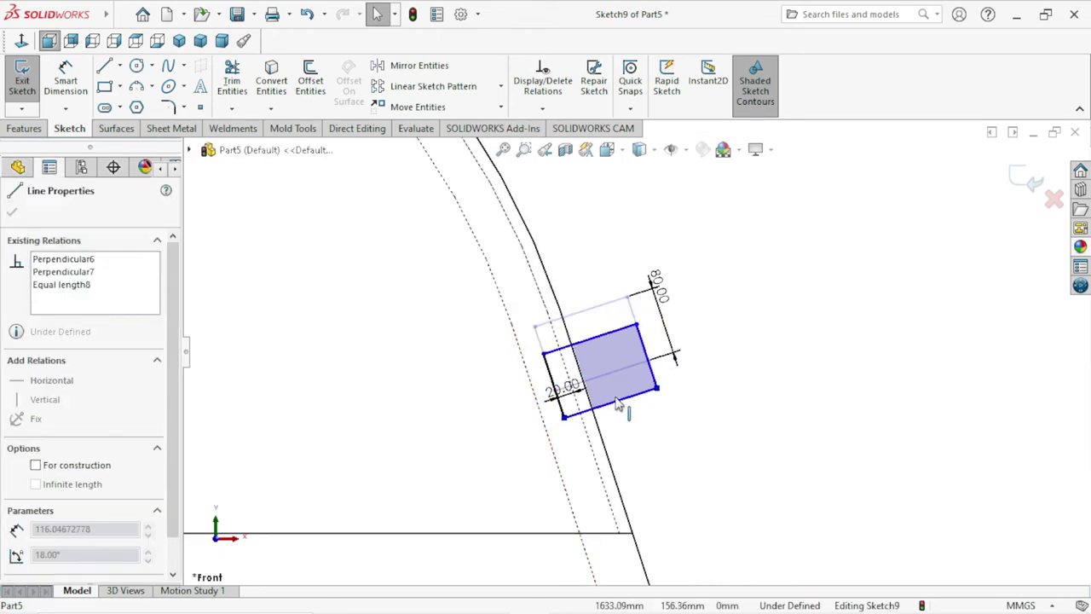
click(652, 454)
scroll(610, 423, up, 2)
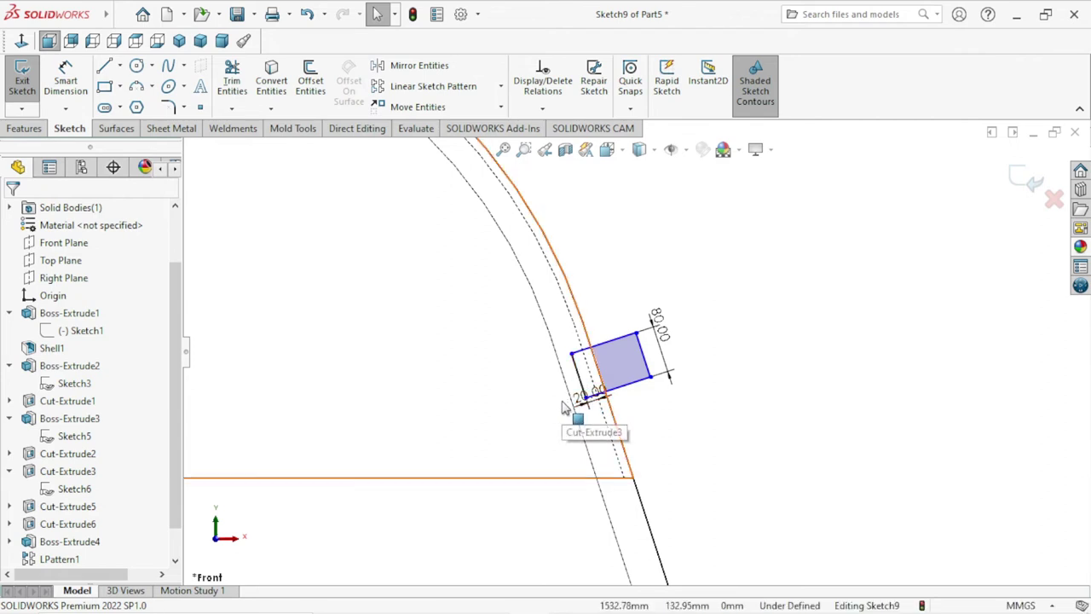
scroll(562, 407, down, 1)
scroll(594, 409, down, 1)
scroll(596, 408, down, 1)
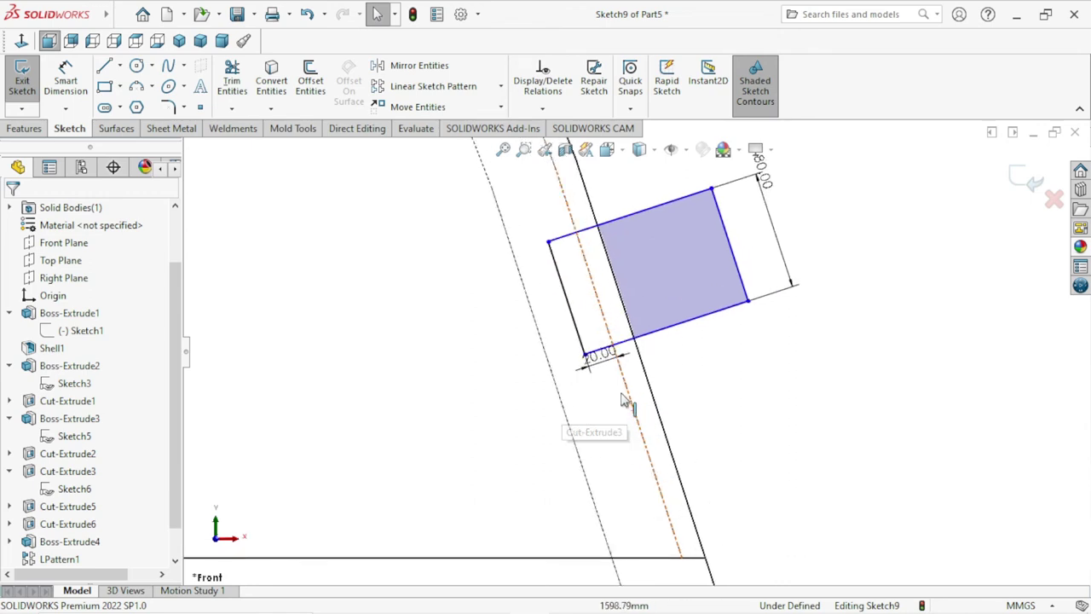
scroll(621, 394, down, 1)
scroll(621, 394, up, 1)
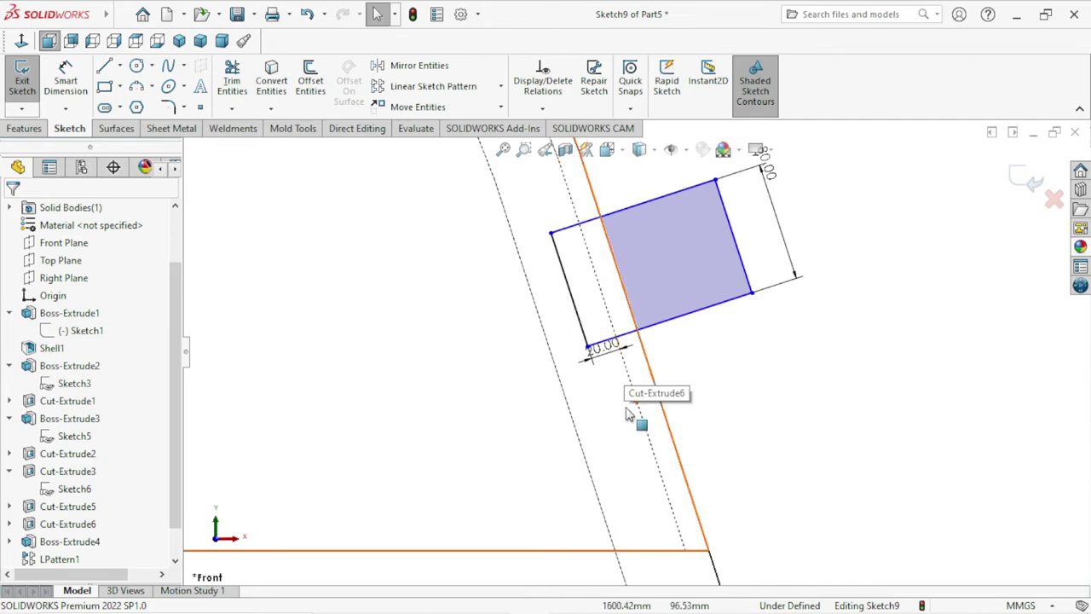
scroll(637, 363, up, 2)
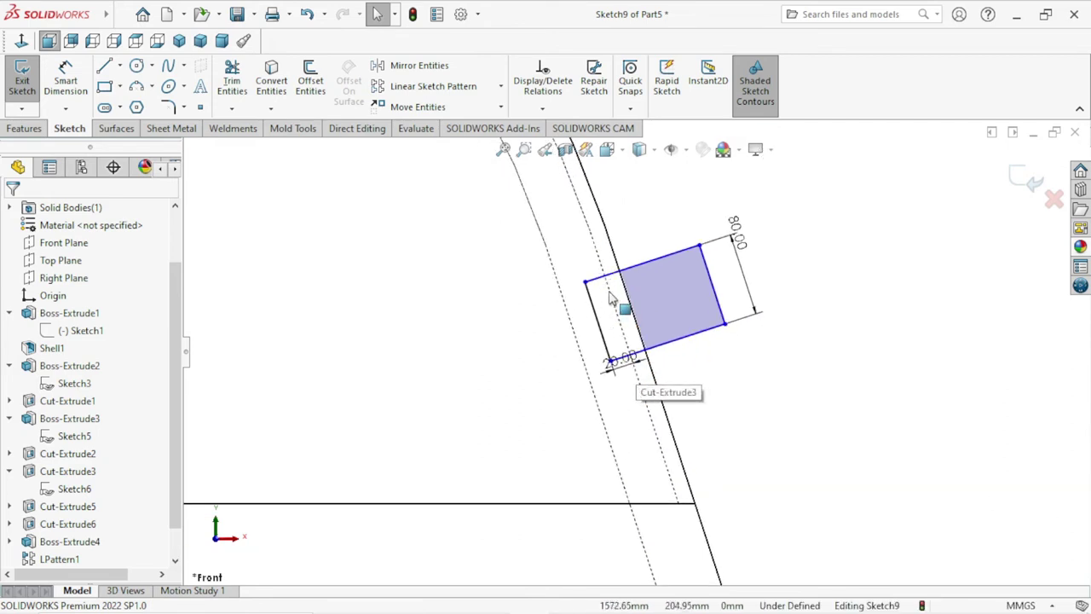
scroll(692, 308, down, 3)
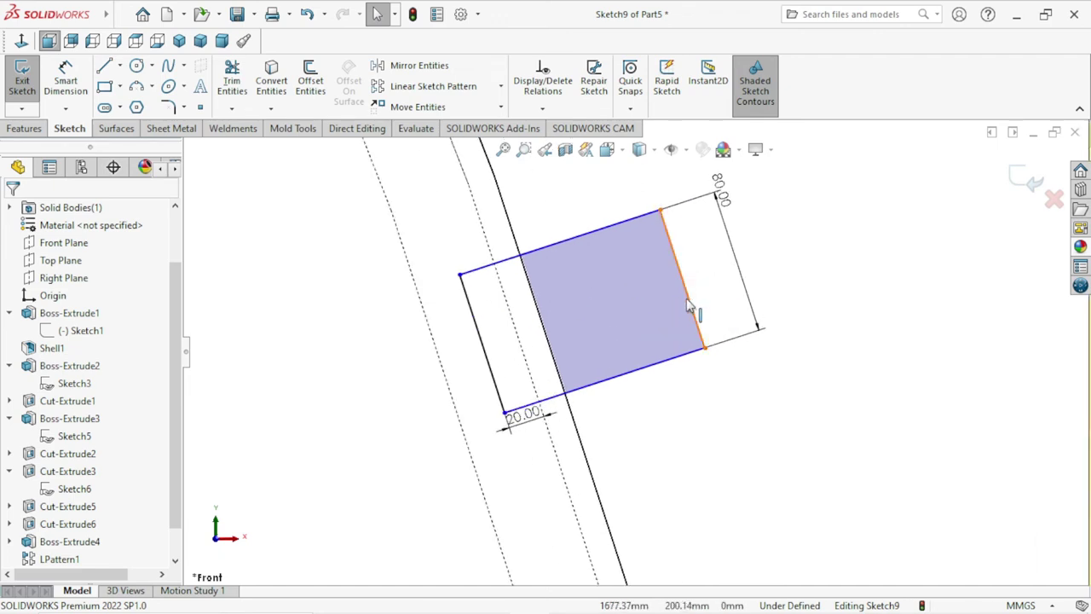
Pull the rectangle's outer side in toward the wall, keeping its 80 mm length.
drag(687, 298, 593, 336)
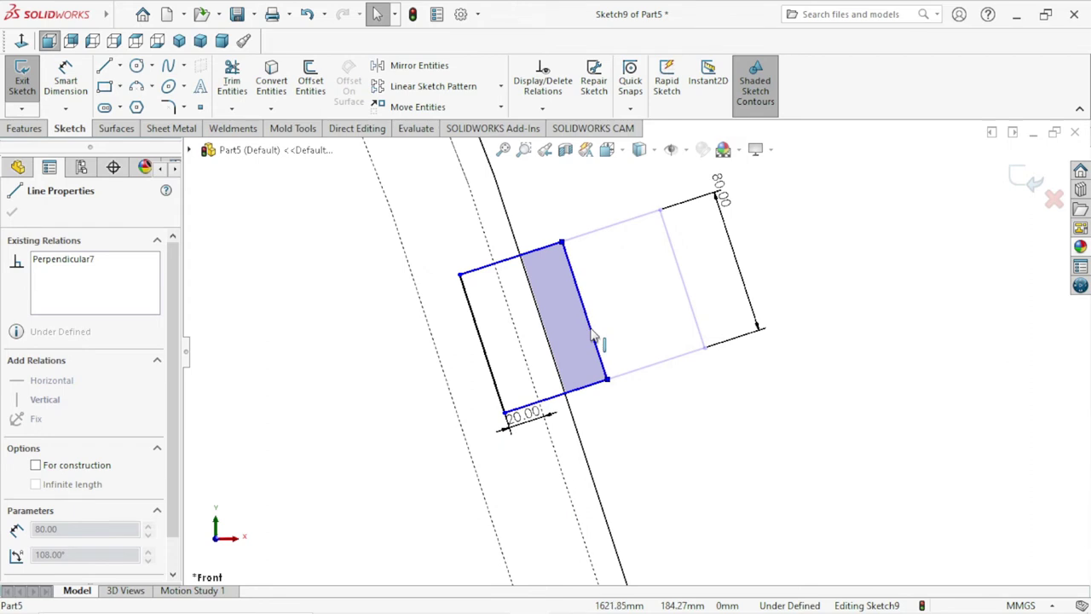
drag(594, 336, 601, 324)
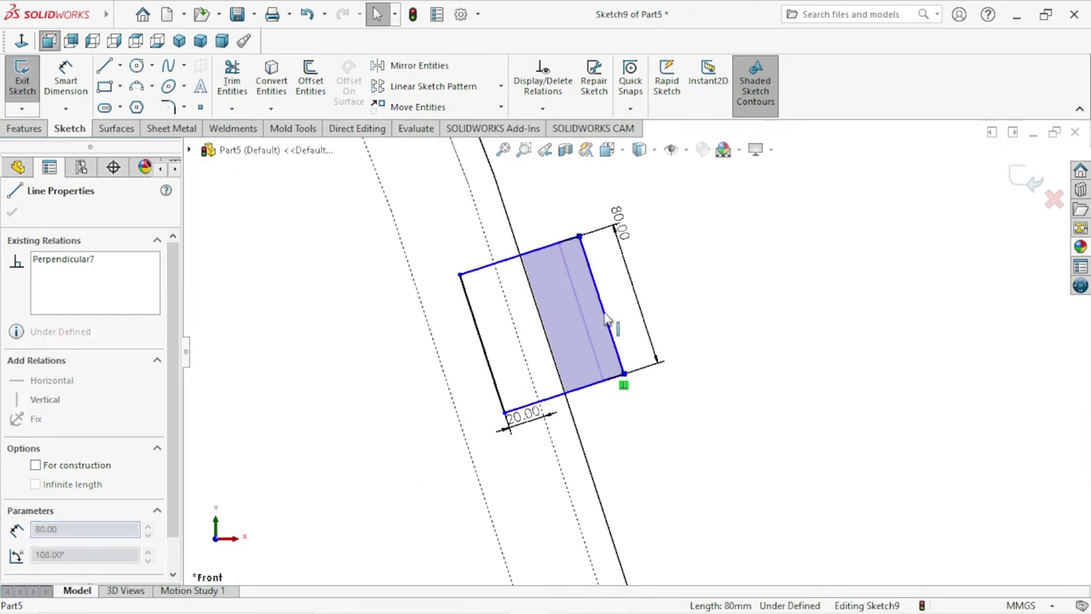
click(713, 365)
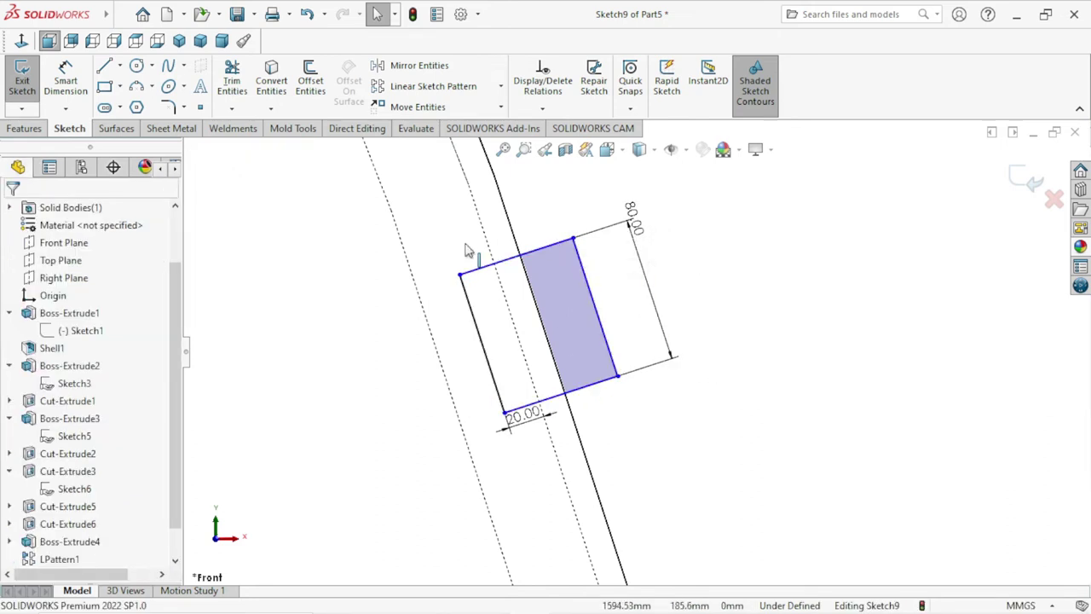
Start a Circular Sketch Pattern centred on the bucket's outer arc.
click(501, 86)
click(435, 125)
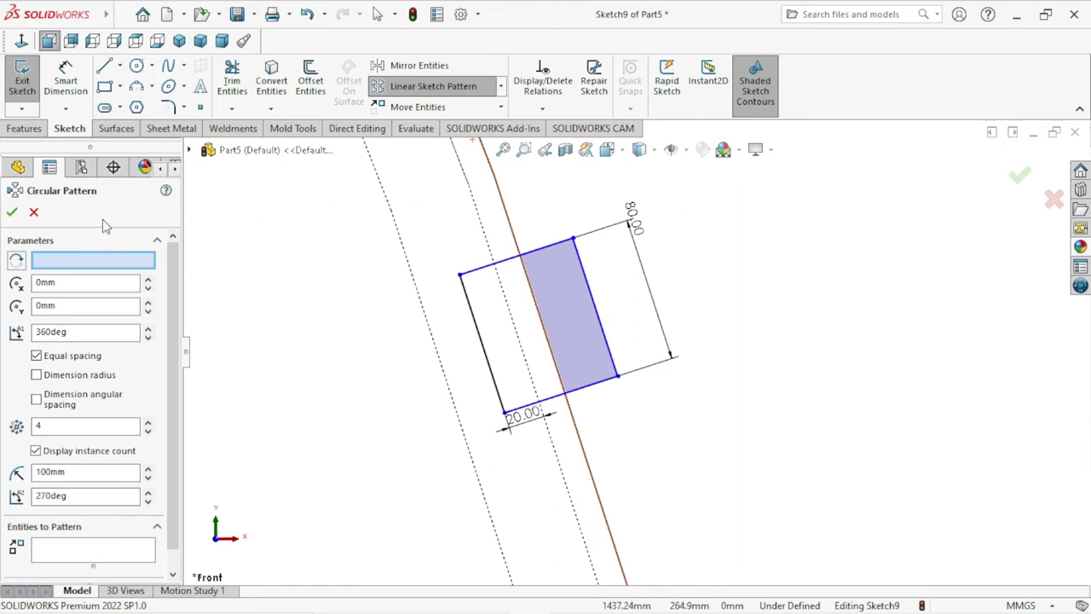
scroll(523, 415, up, 5)
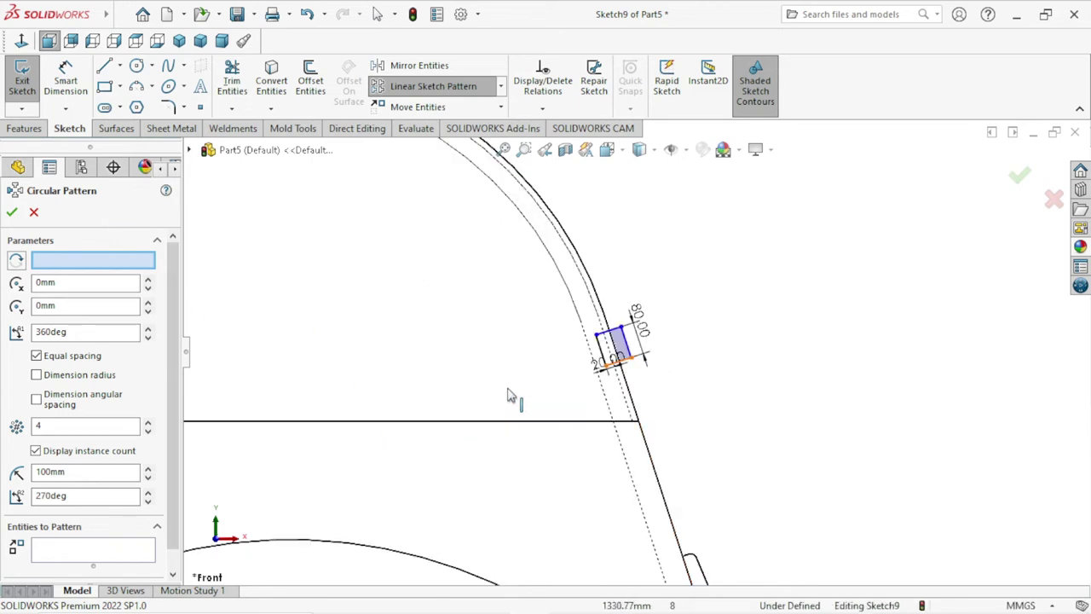
scroll(512, 395, up, 2)
scroll(526, 397, down, 2)
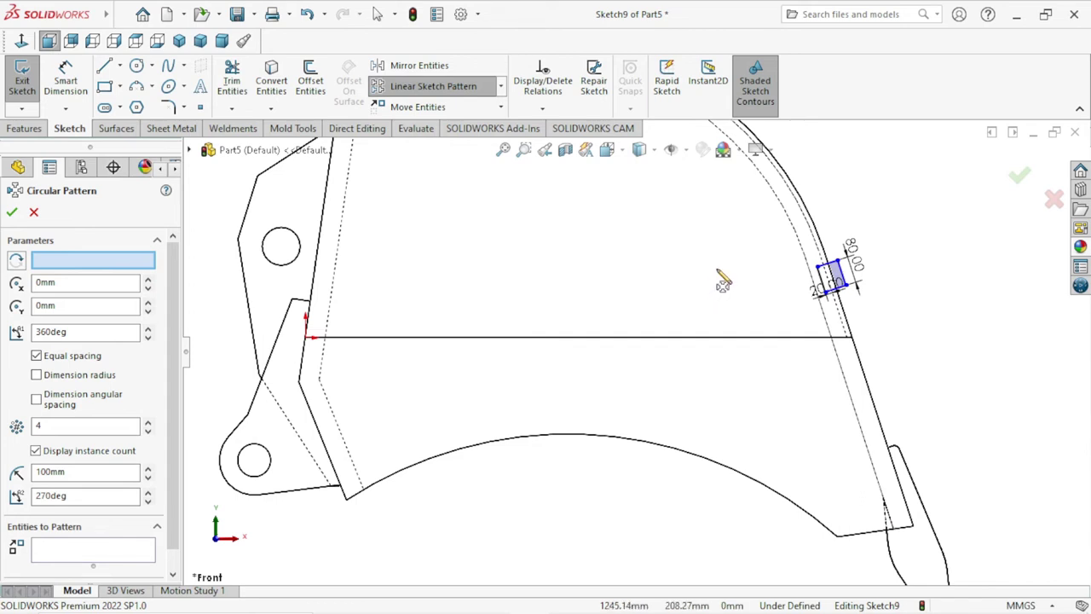
scroll(631, 350, up, 2)
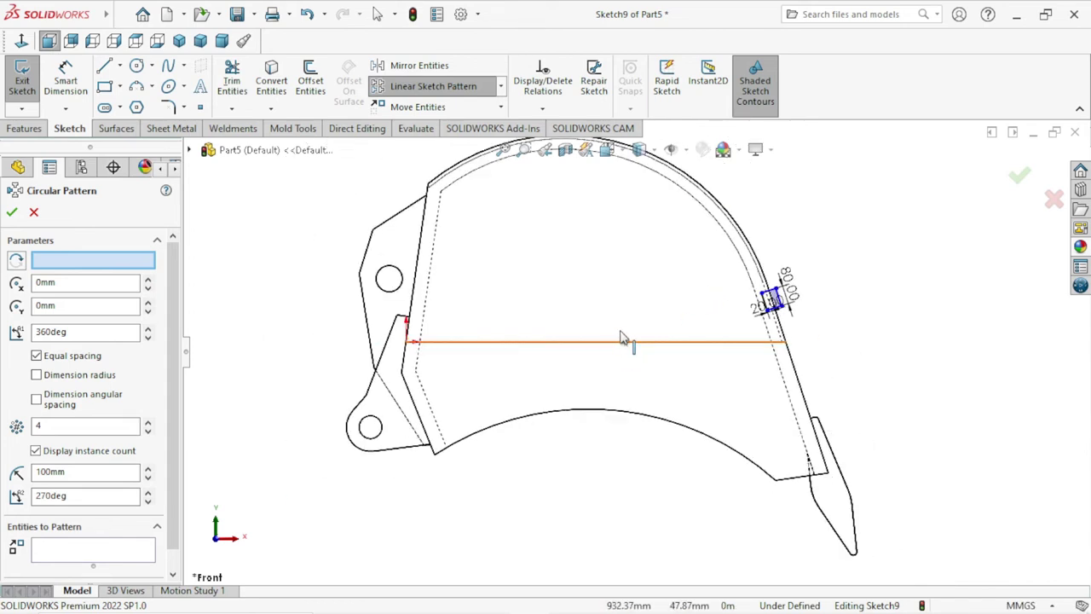
scroll(733, 285, down, 1)
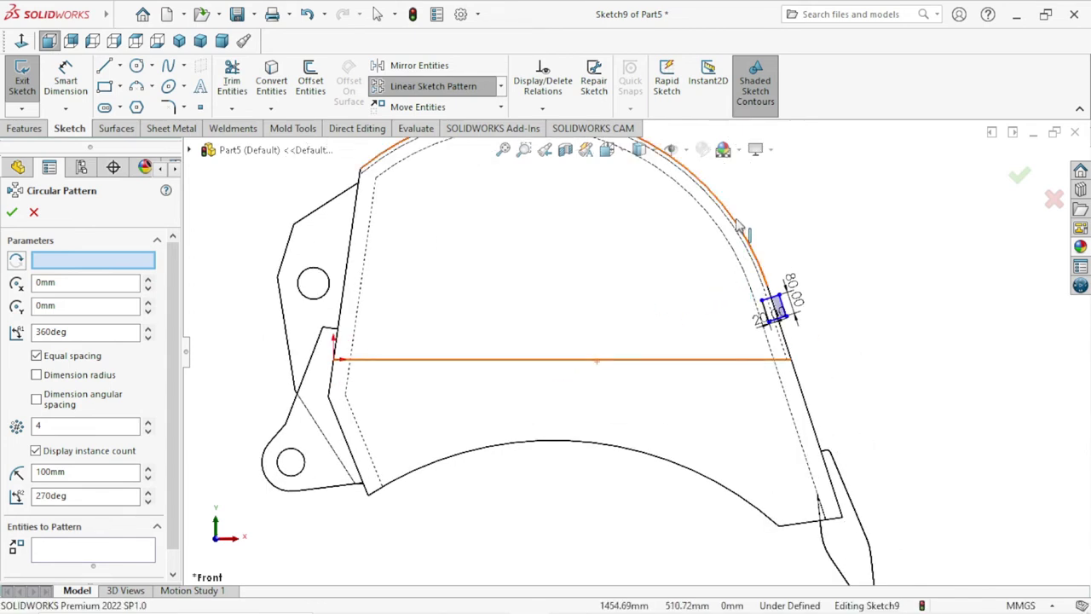
click(59, 262)
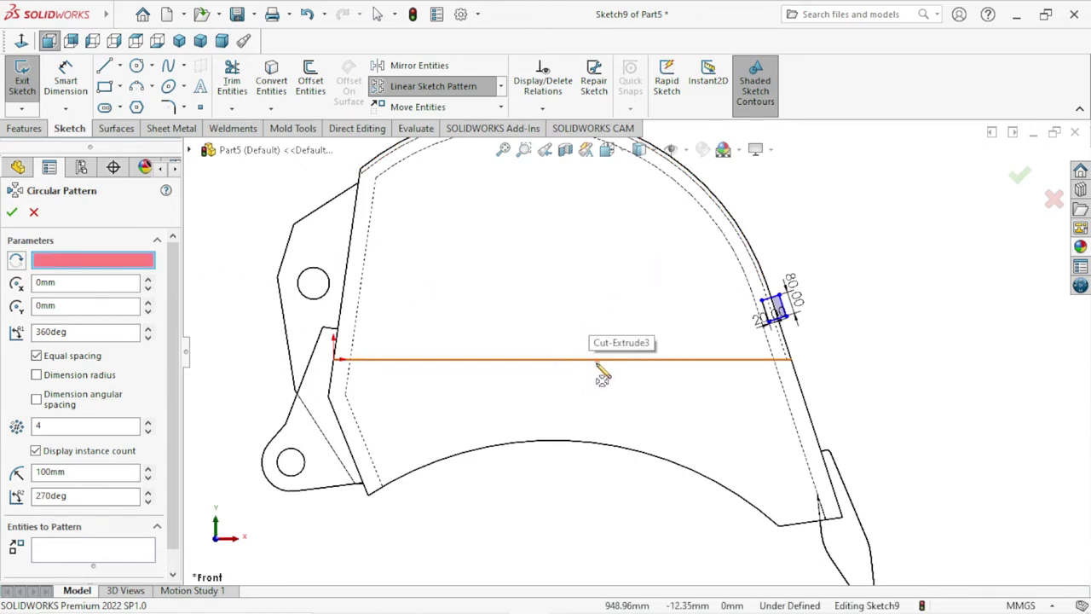
scroll(603, 375, down, 5)
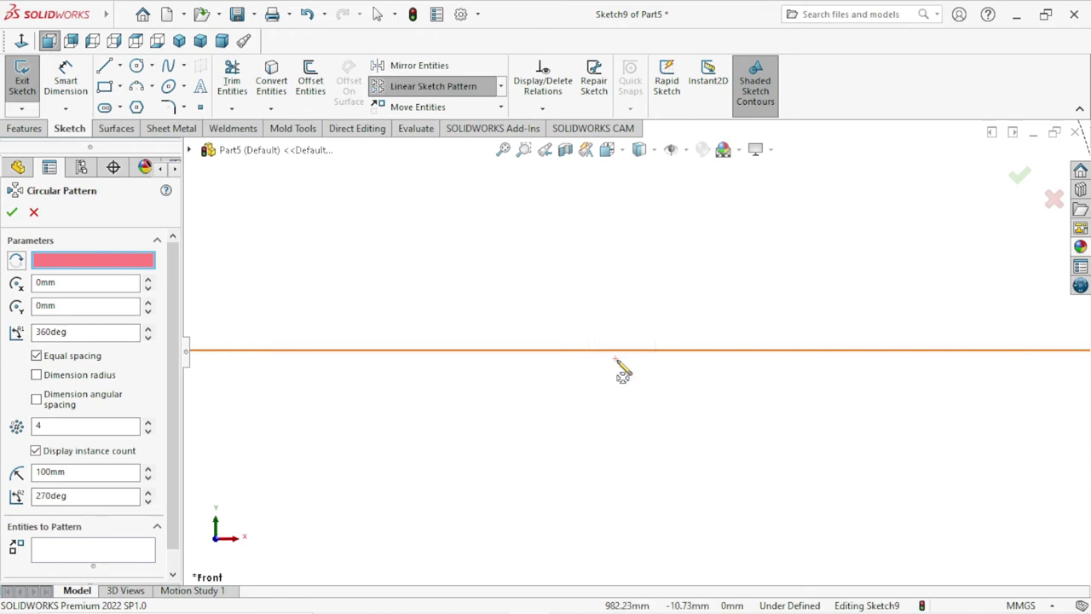
click(621, 372)
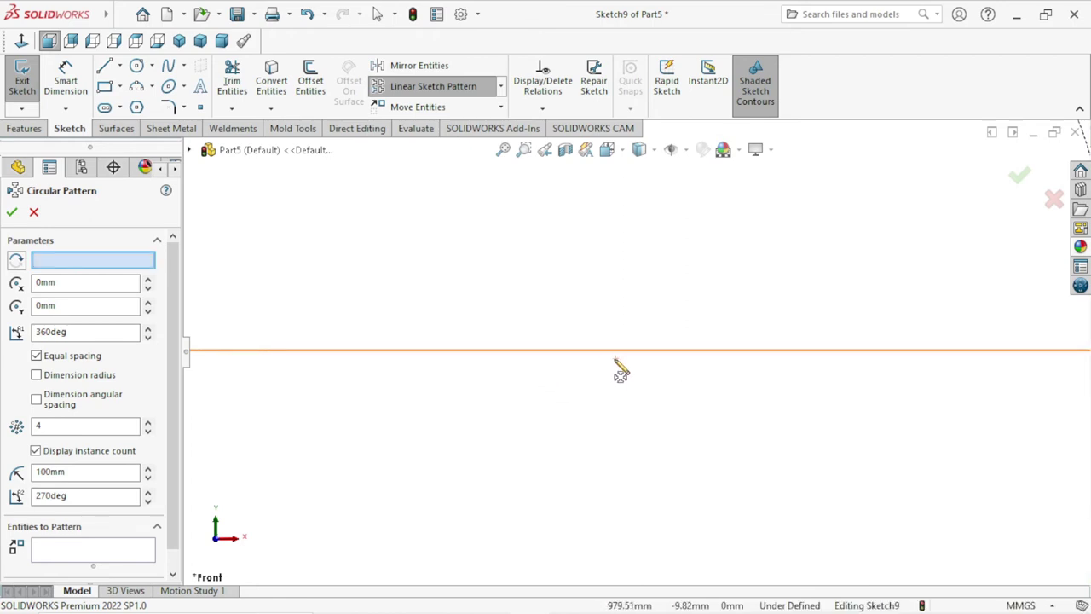
scroll(536, 360, up, 3)
scroll(523, 349, up, 3)
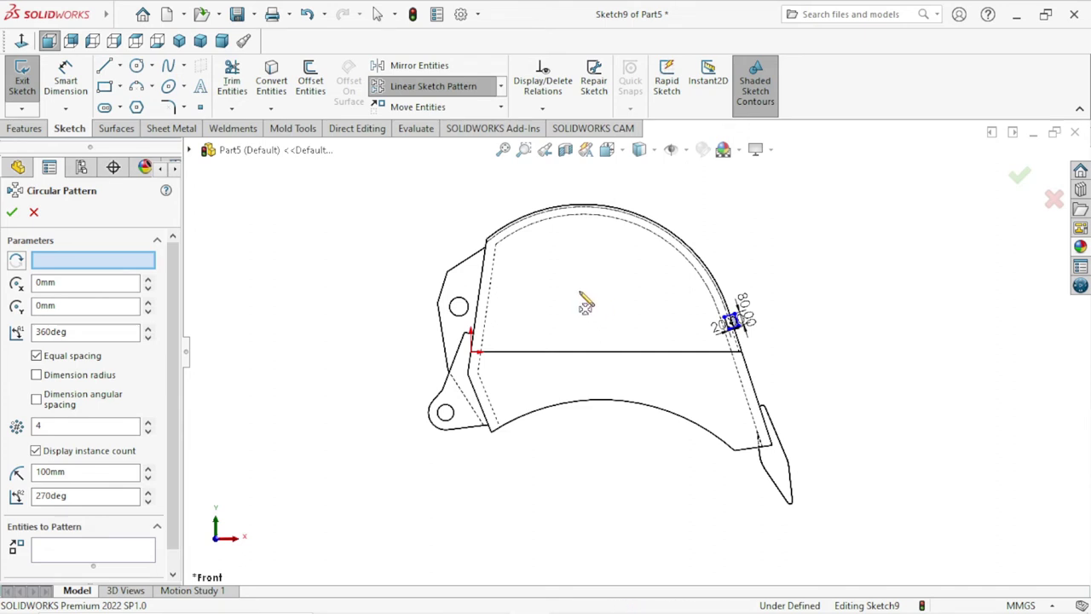
scroll(663, 200, down, 3)
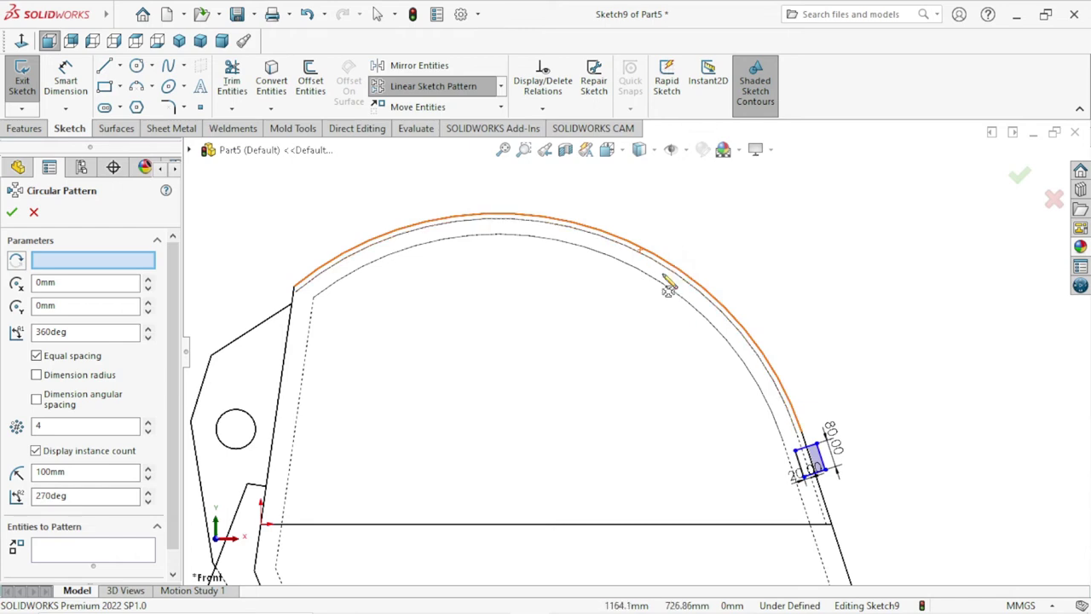
click(669, 282)
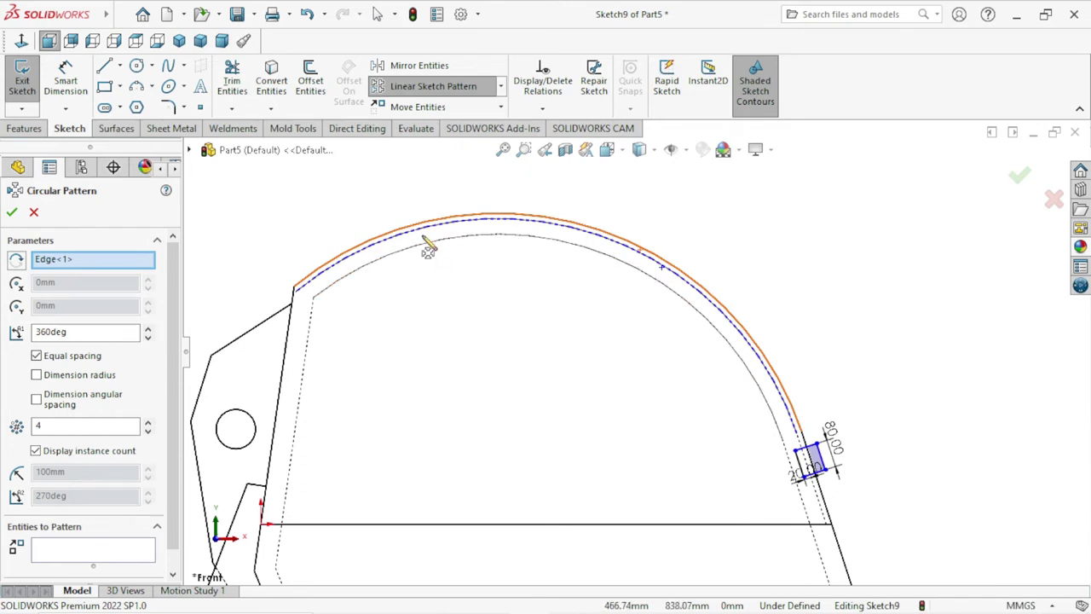
Set the pattern's angular spacing to 15°.
click(35, 356)
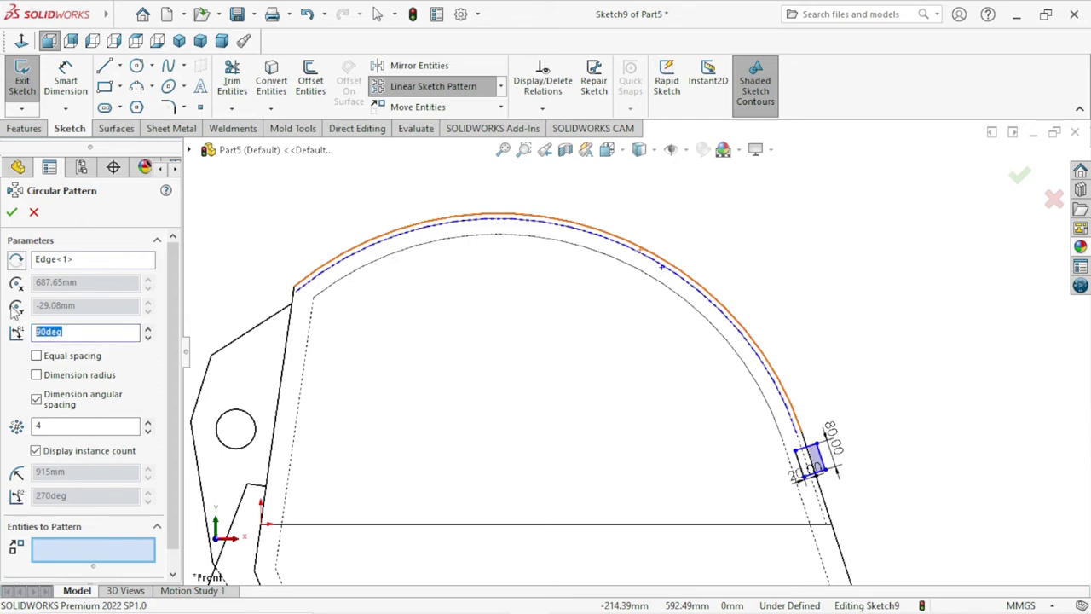
text(15)
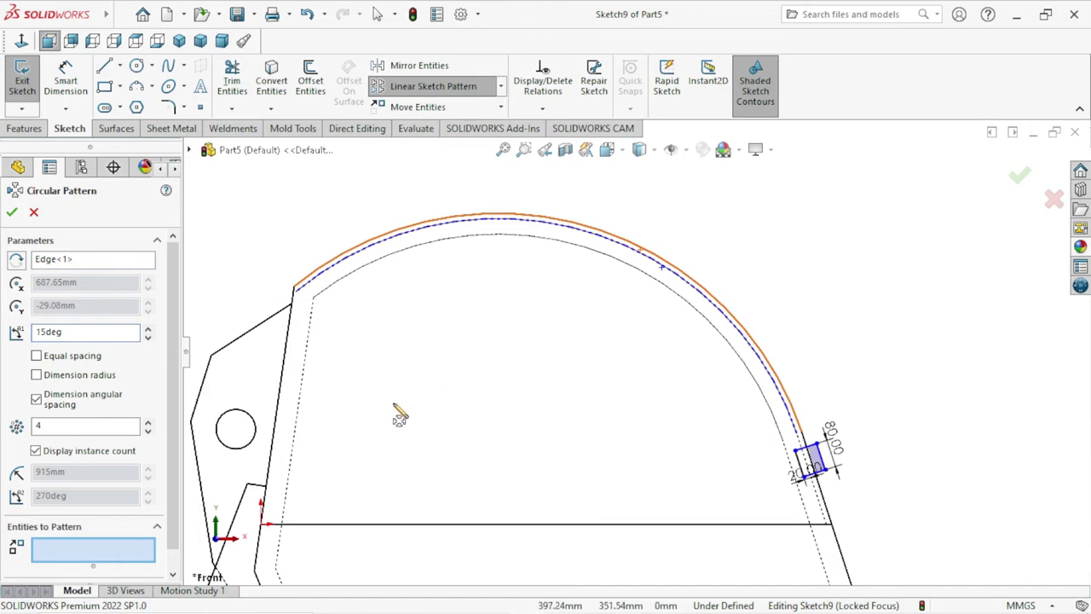
scroll(349, 414, up, 1)
scroll(122, 452, down, 1)
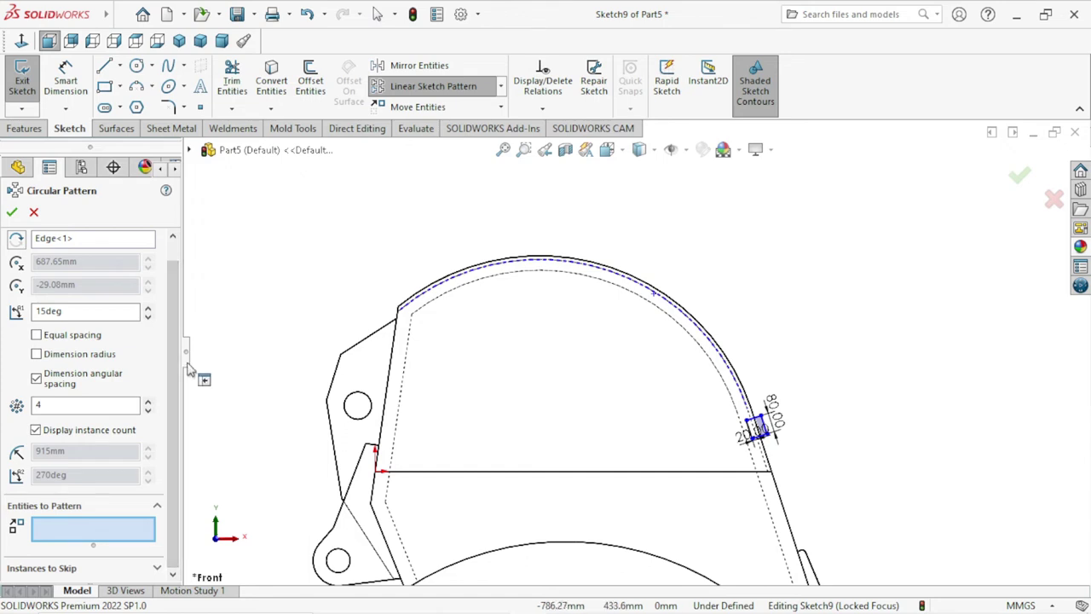
scroll(770, 443, down, 2)
scroll(707, 365, down, 2)
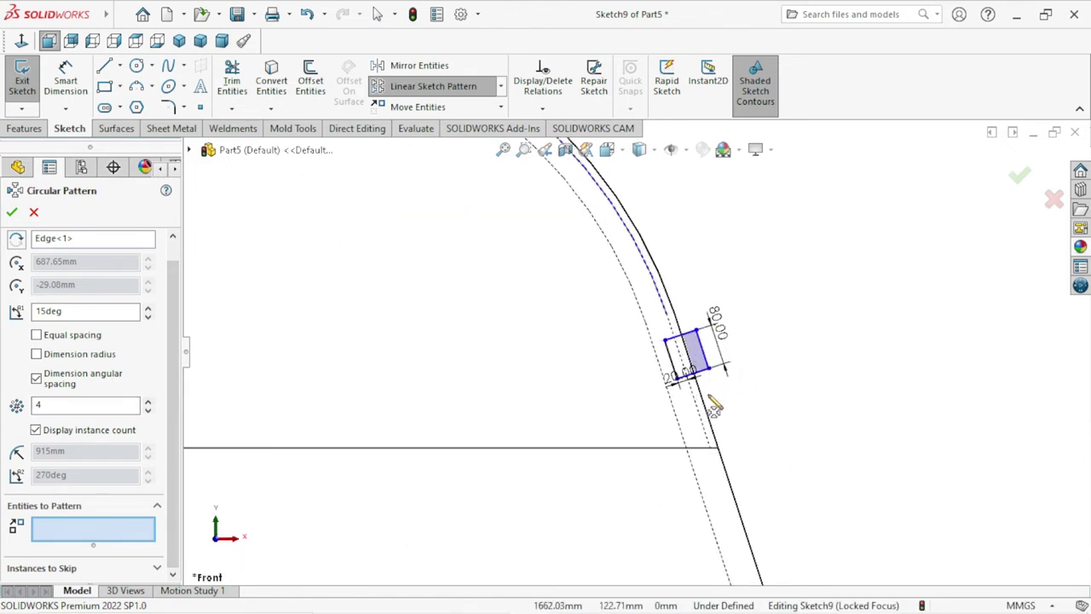
scroll(699, 333, down, 2)
scroll(636, 294, down, 2)
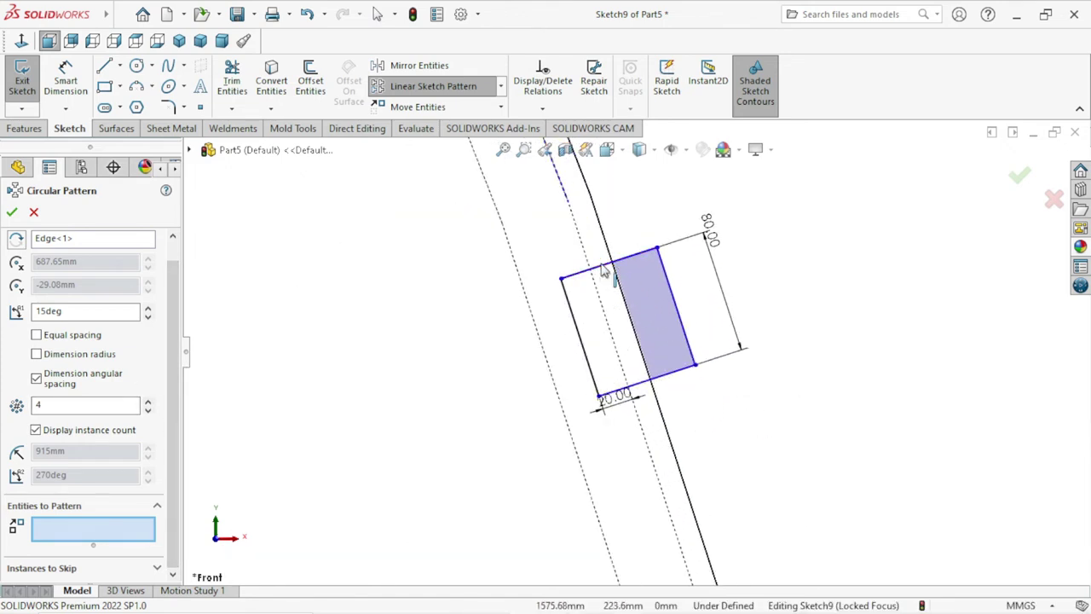
Add the rectangle's four lines to the pattern's entities.
click(561, 279)
click(662, 300)
click(693, 368)
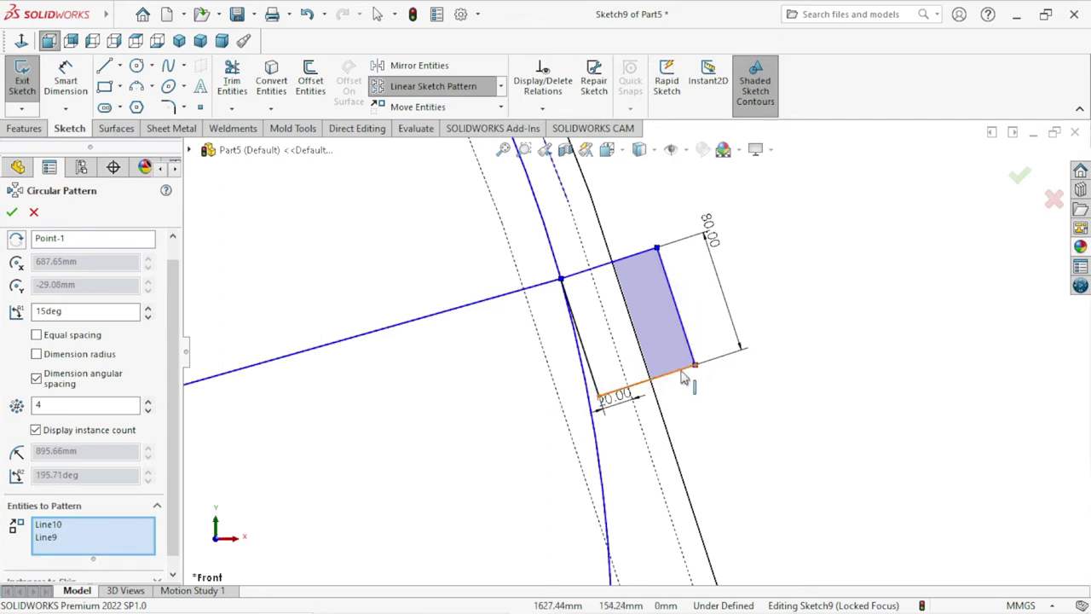
click(649, 380)
click(597, 381)
scroll(614, 375, up, 3)
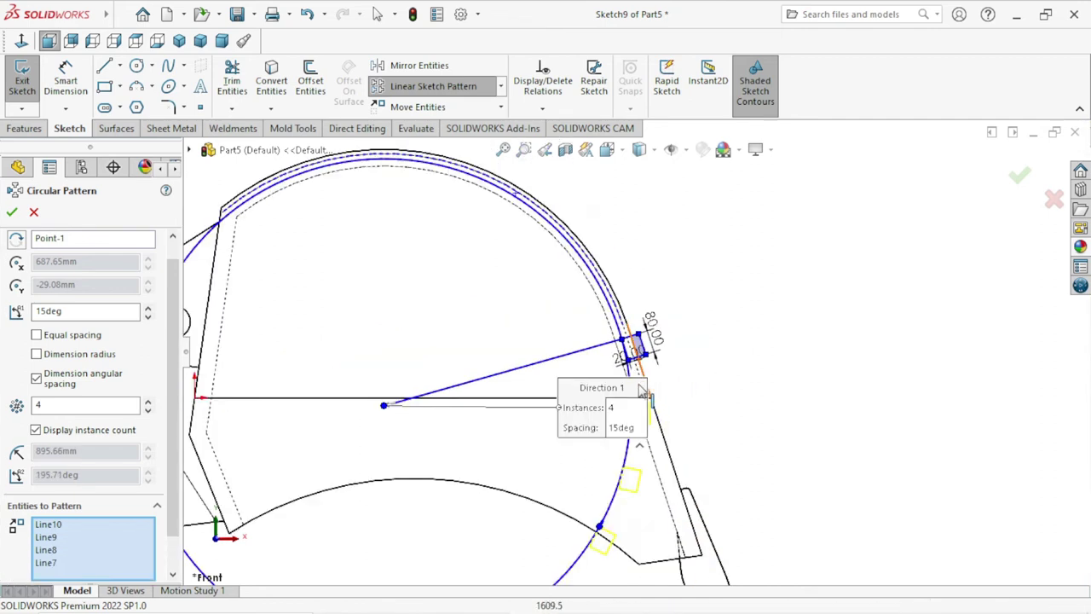
scroll(640, 358, up, 3)
scroll(511, 415, down, 2)
scroll(511, 414, down, 2)
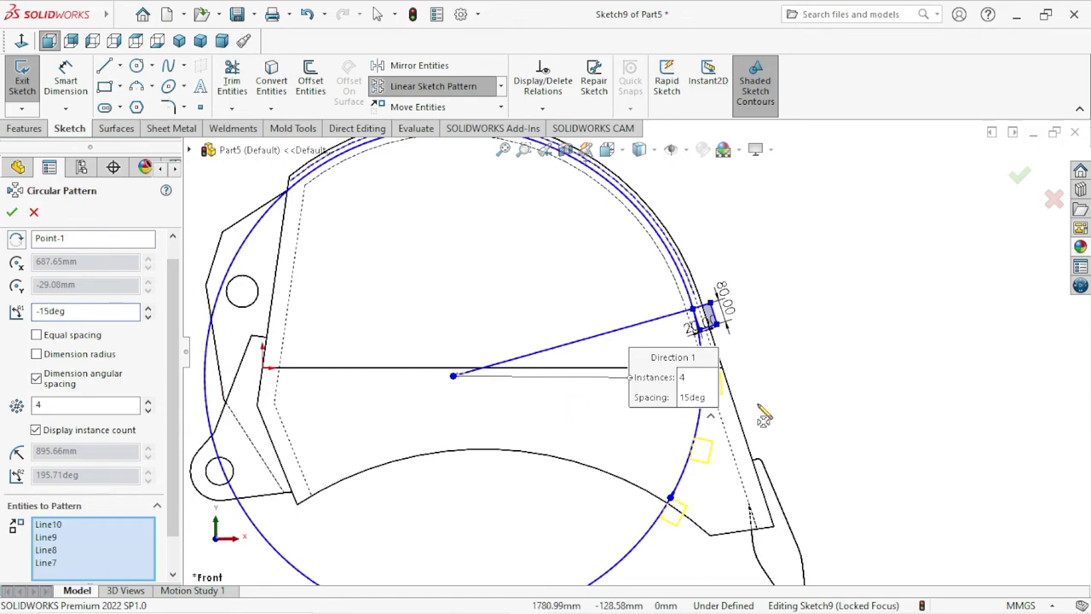
scroll(664, 401, up, 1)
scroll(663, 401, up, 3)
scroll(554, 339, down, 3)
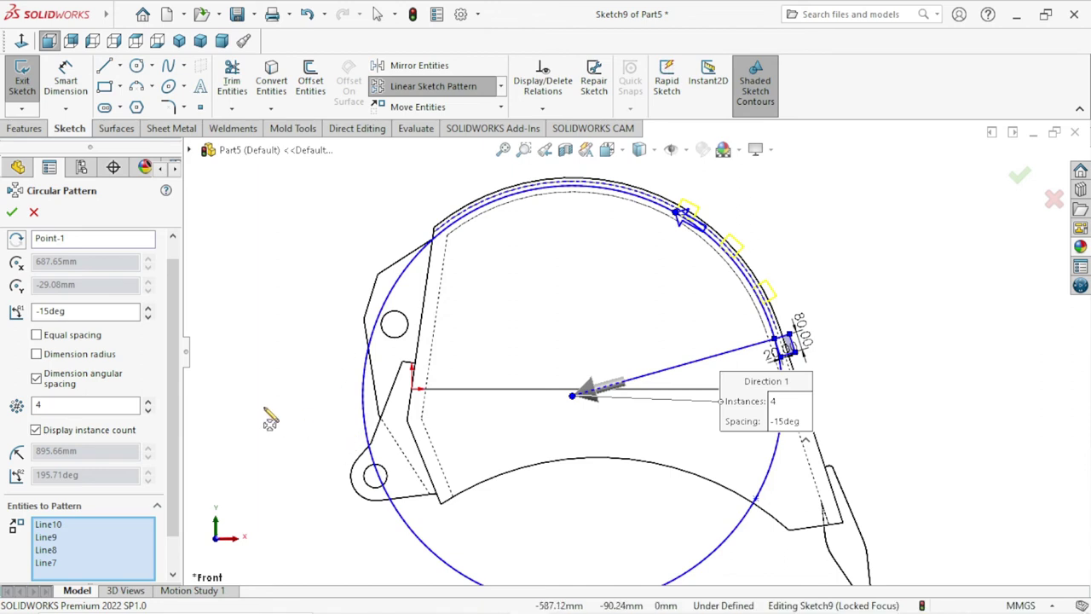
Raise the pattern to 8 instances and move the count/spacing callout aside.
click(148, 401)
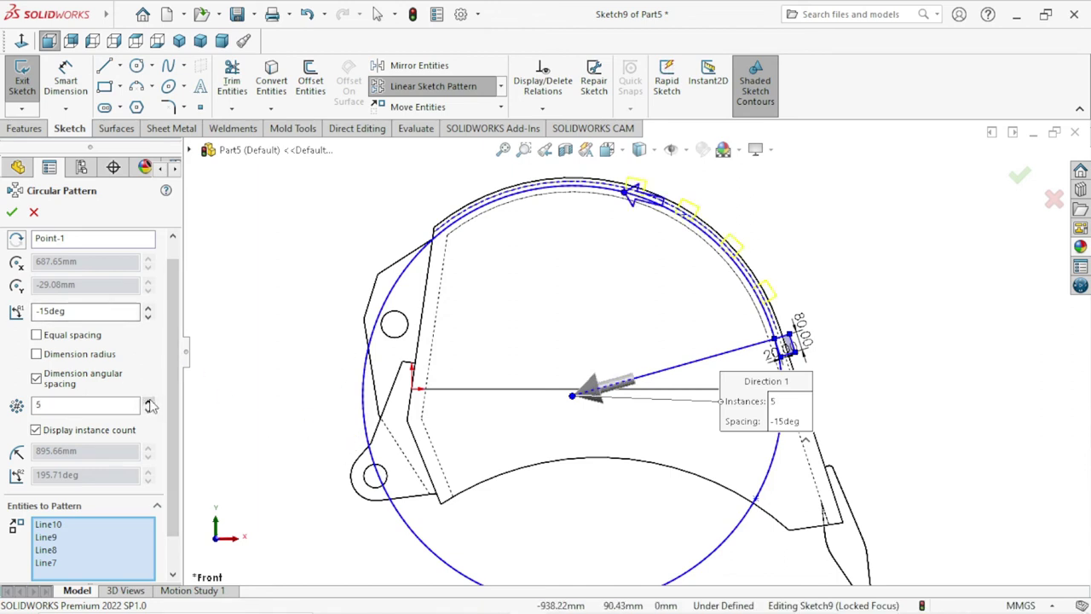
click(148, 401)
click(148, 402)
click(149, 402)
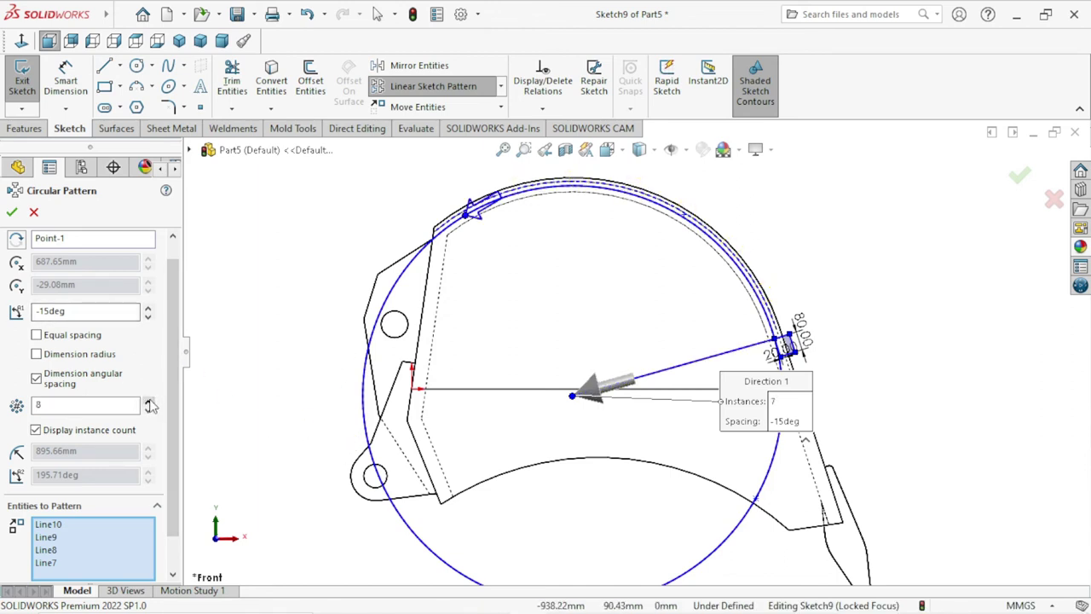
click(149, 402)
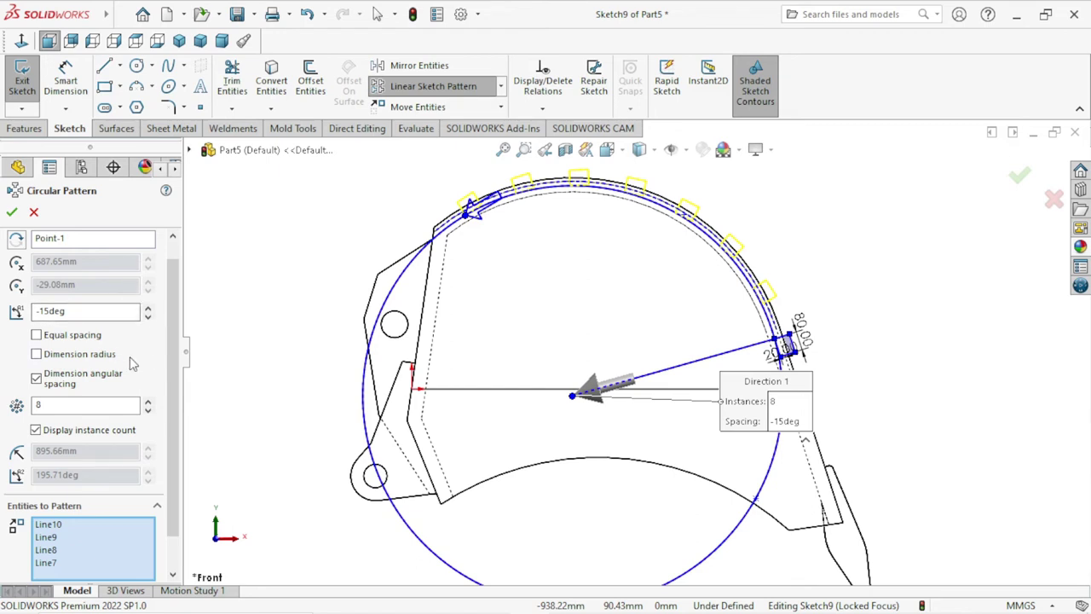
ctrl+middle_drag(596, 439, 585, 421)
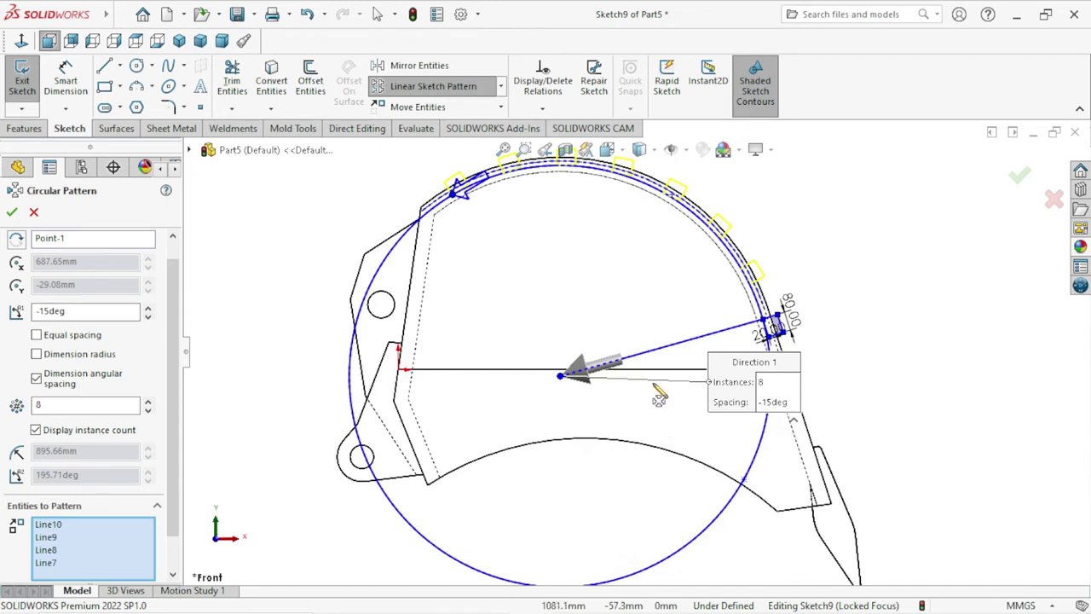
scroll(657, 400, up, 3)
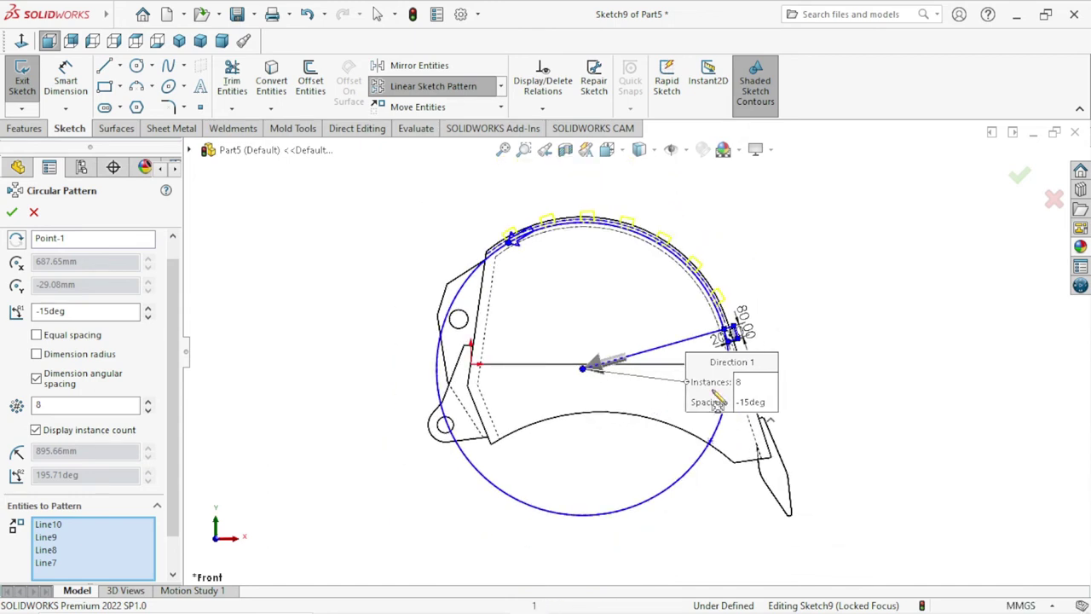
scroll(733, 398, down, 3)
drag(771, 353, 926, 428)
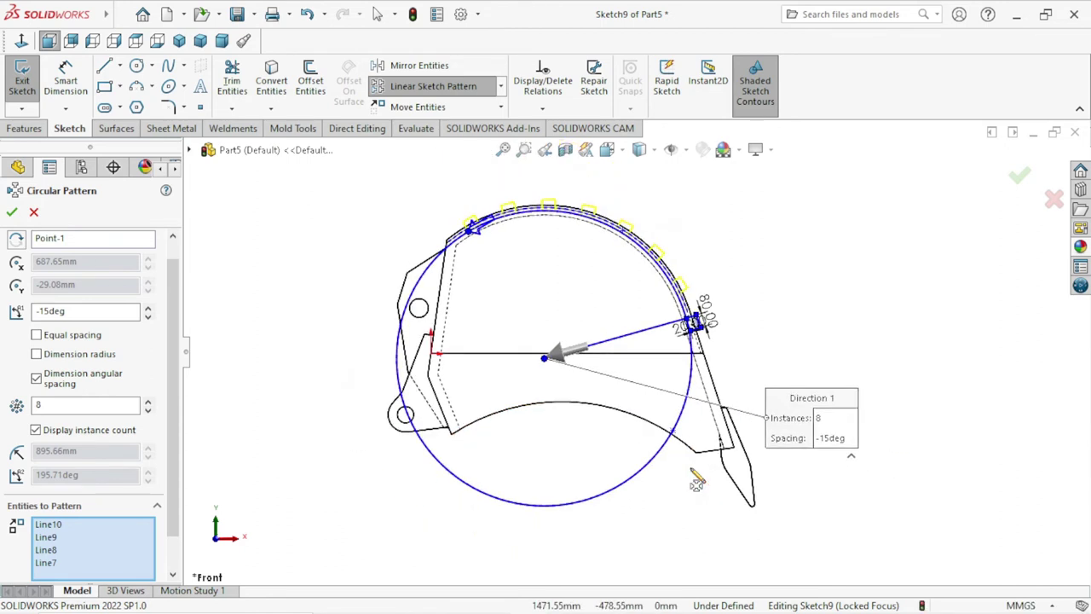
scroll(699, 444, up, 2)
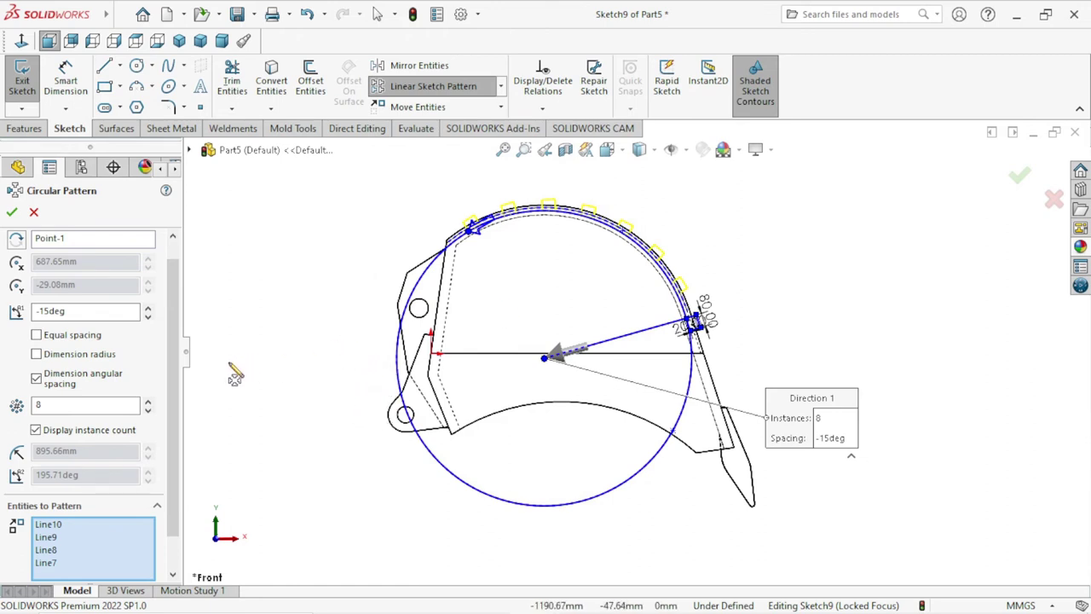
Accept the circular pattern and place the 80.00 and 20.00 groove dimensions.
key(Return)
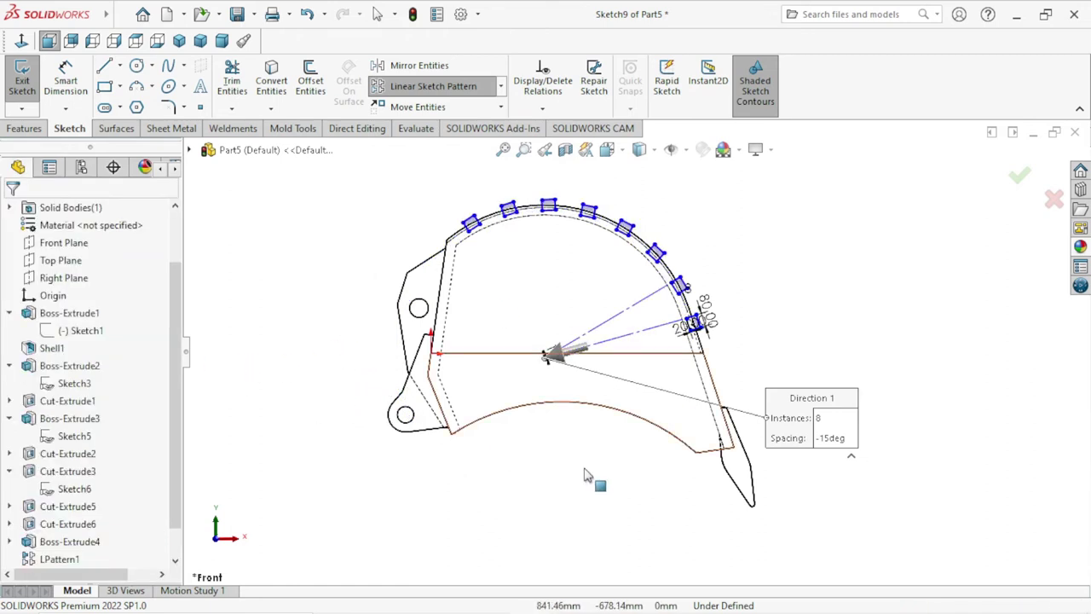
scroll(714, 358, down, 2)
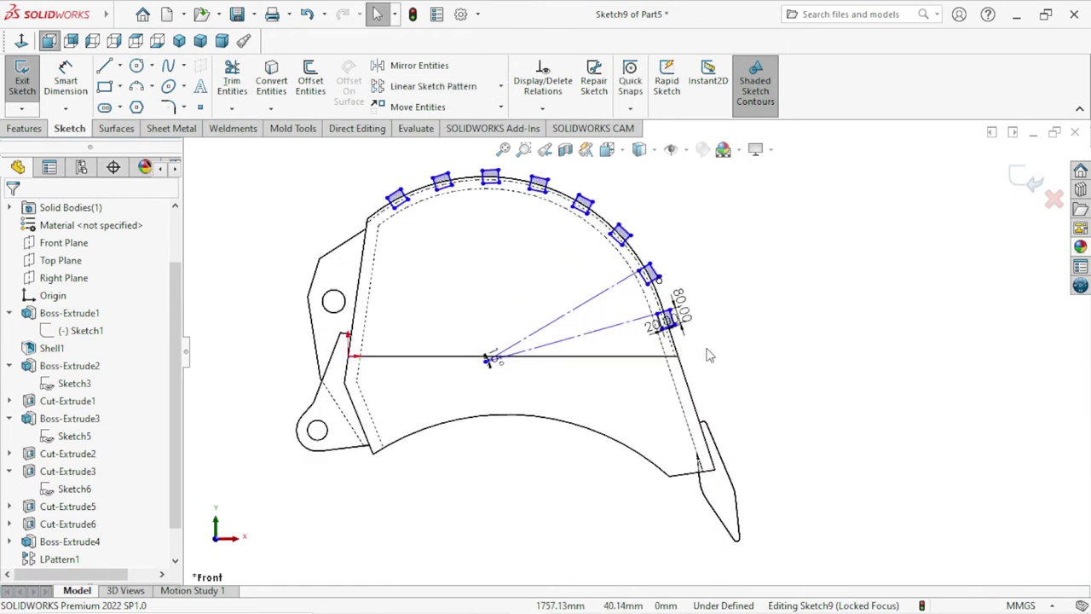
click(746, 315)
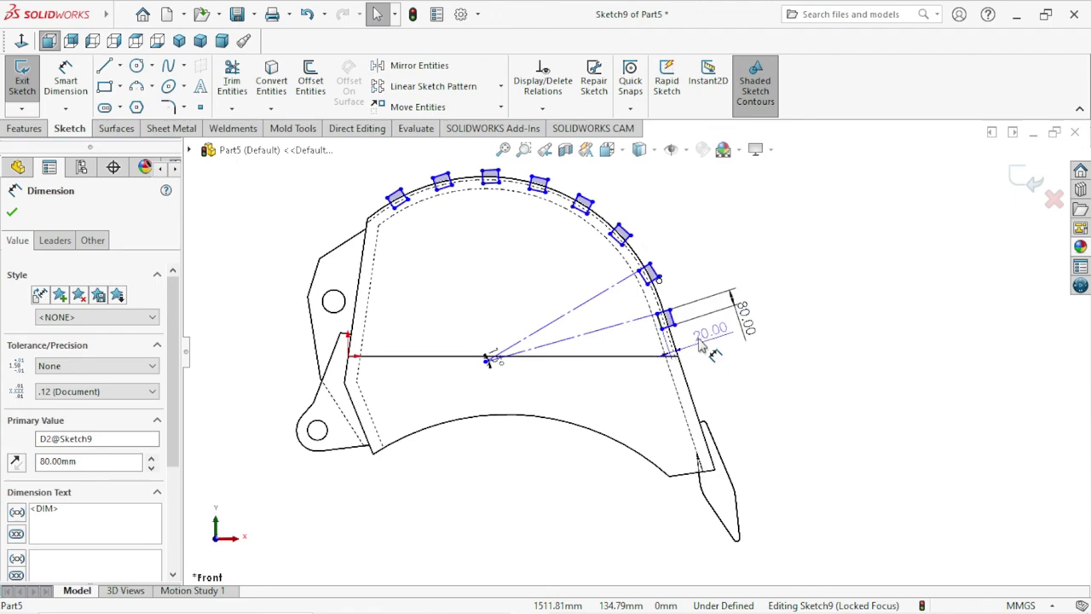
click(703, 346)
key(Escape)
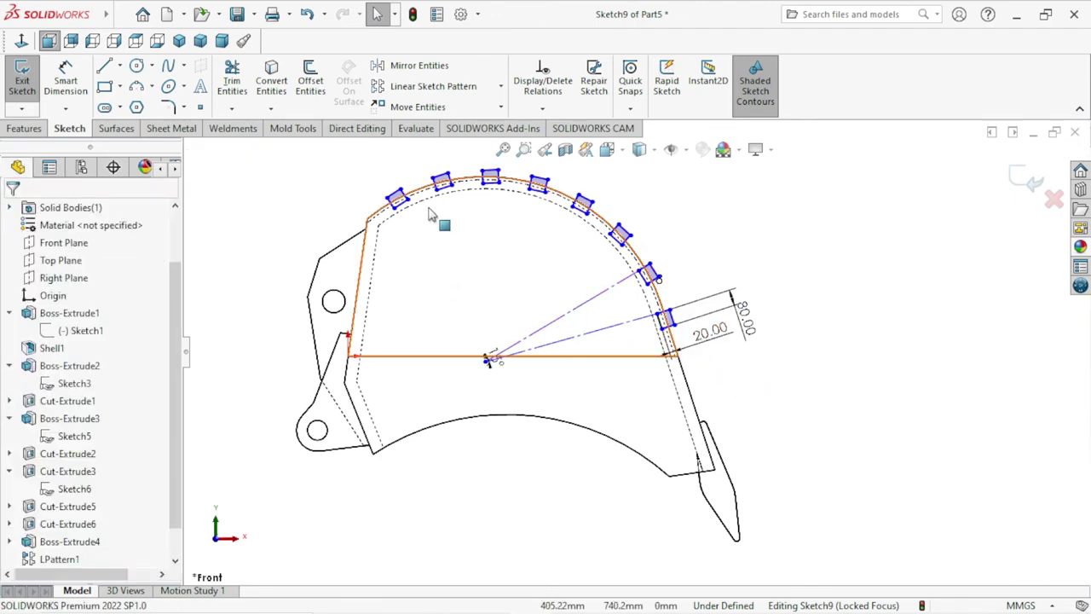
scroll(429, 223, down, 2)
scroll(429, 232, down, 3)
Add a 15° angular dimension between the first two grooves.
click(67, 81)
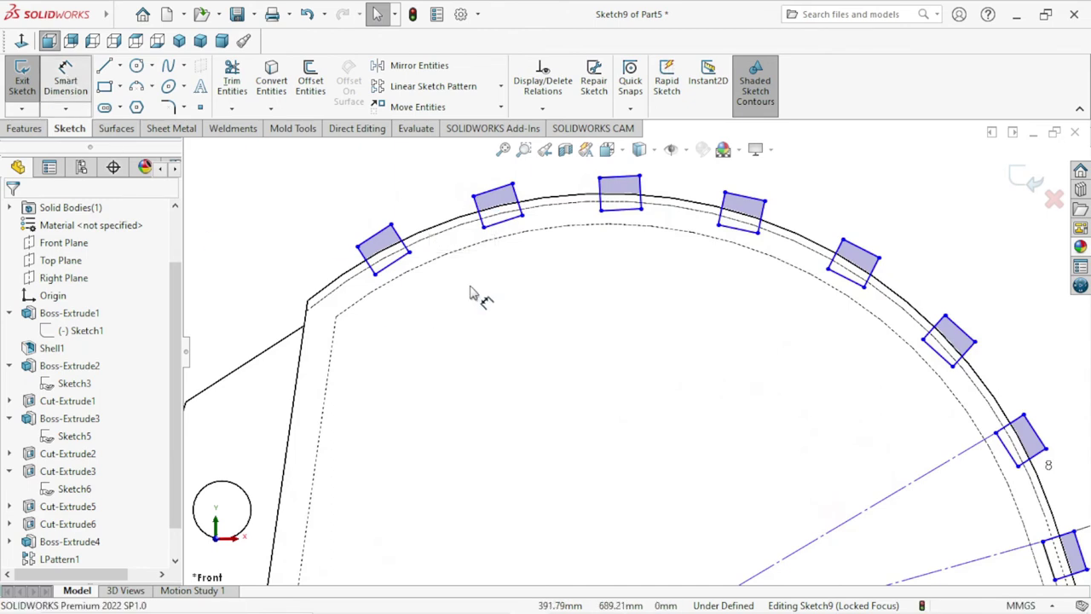
click(483, 228)
click(483, 228)
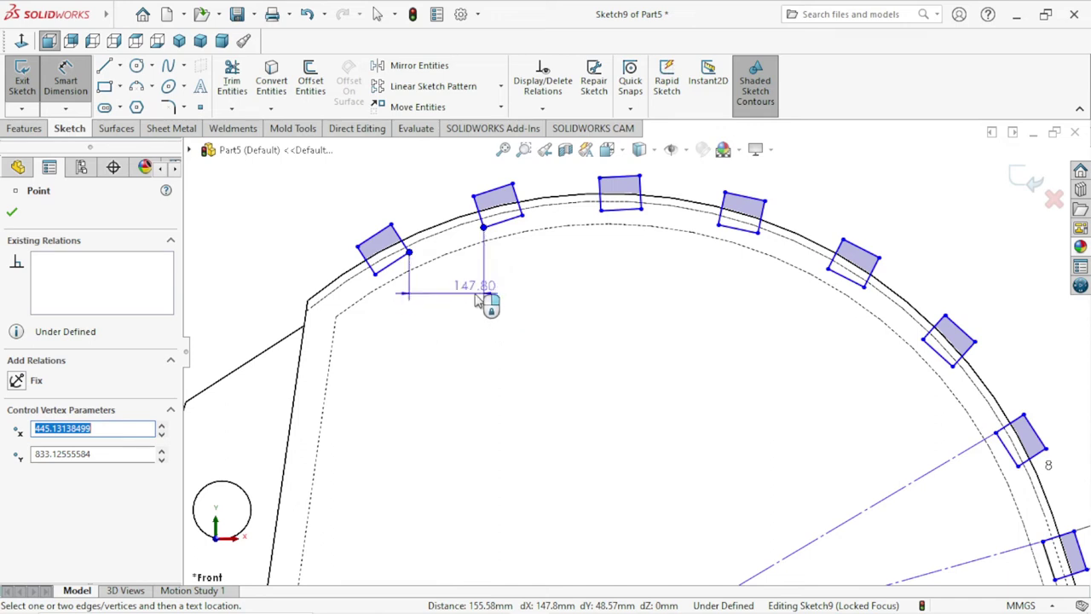
key(Escape)
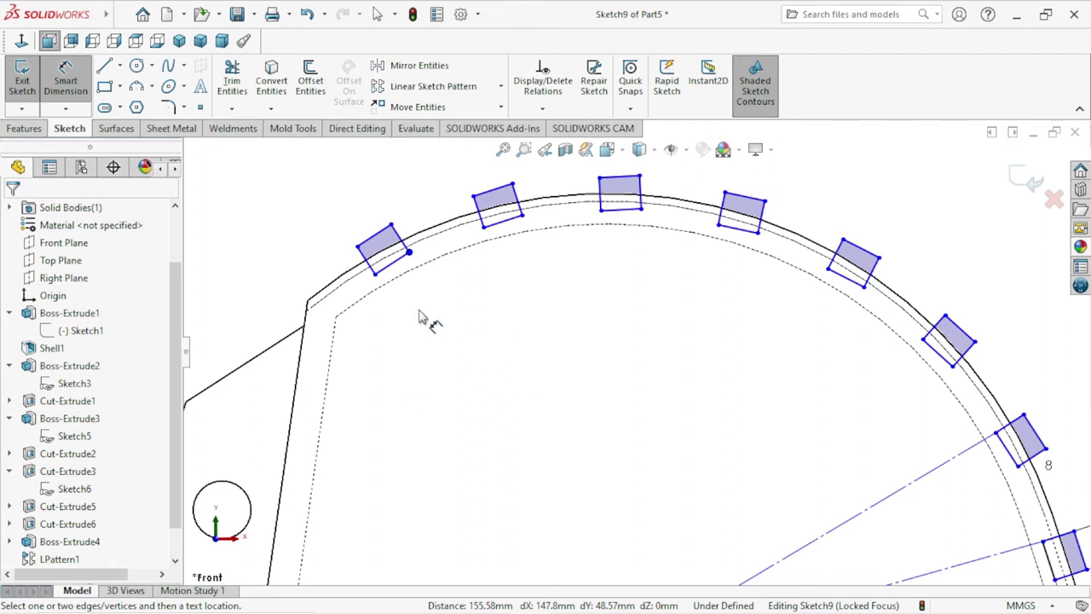
click(407, 244)
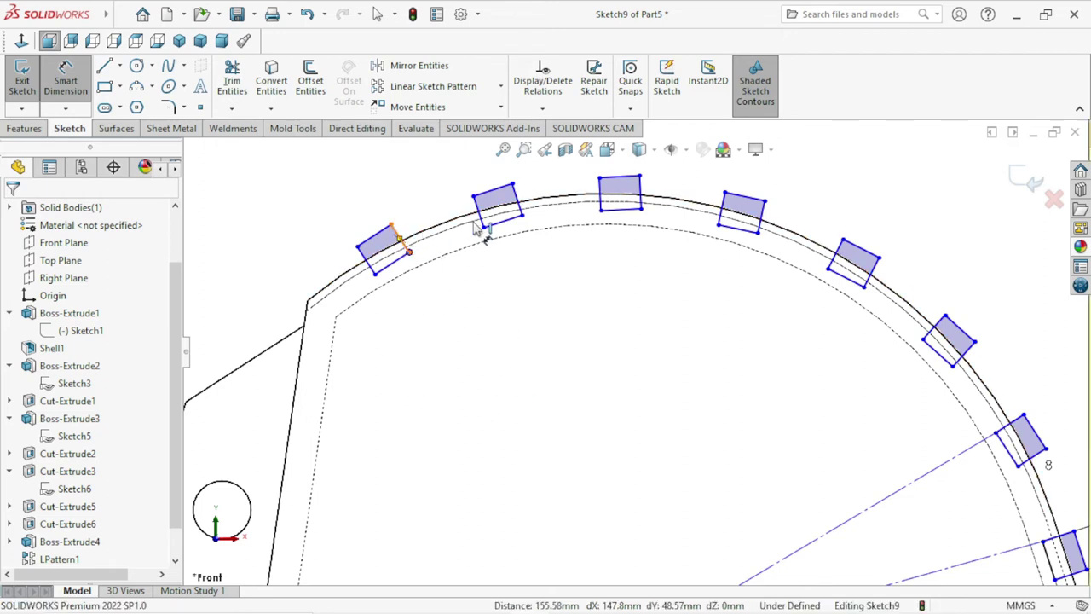
click(475, 314)
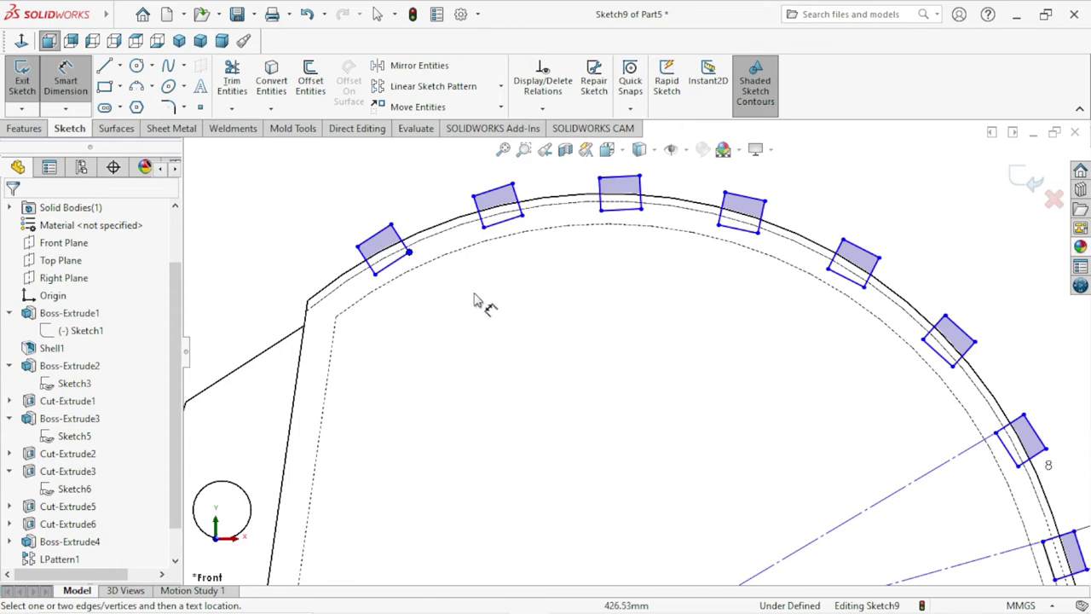
click(487, 214)
click(474, 247)
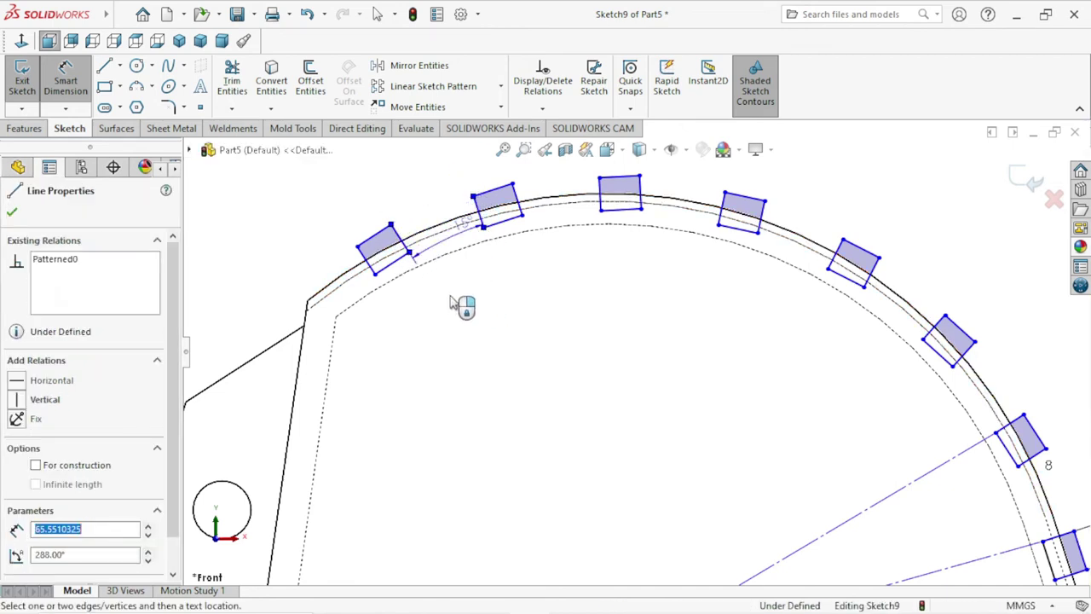
click(526, 360)
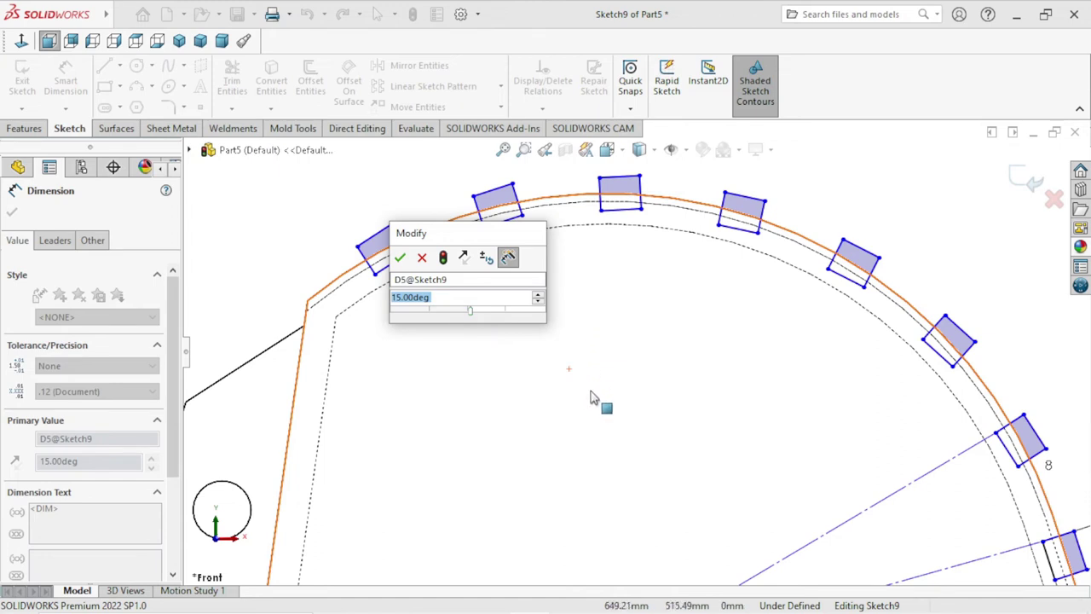
scroll(634, 375, up, 4)
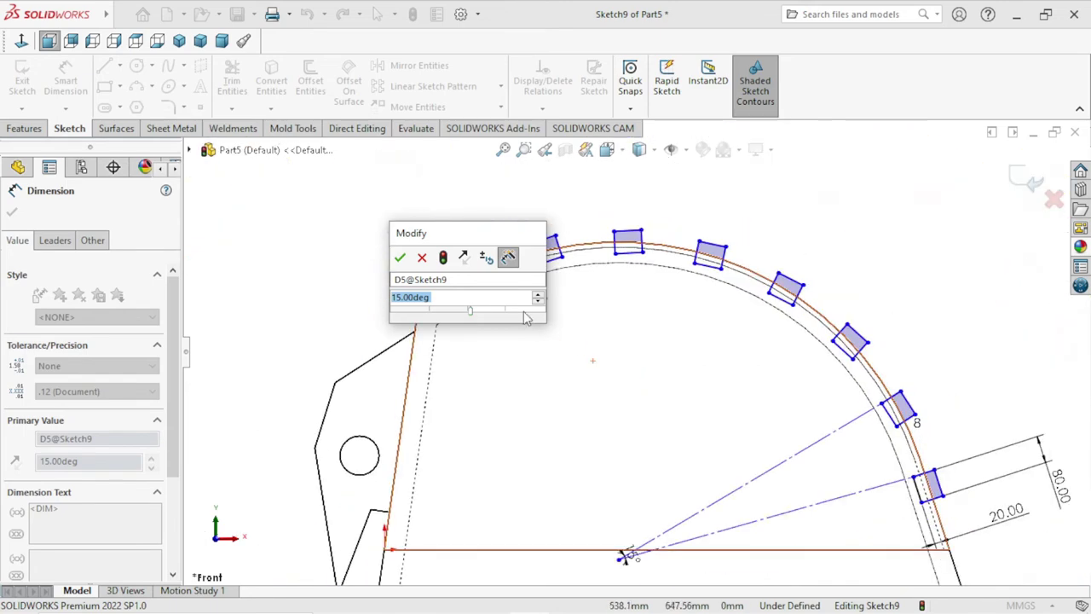
click(400, 258)
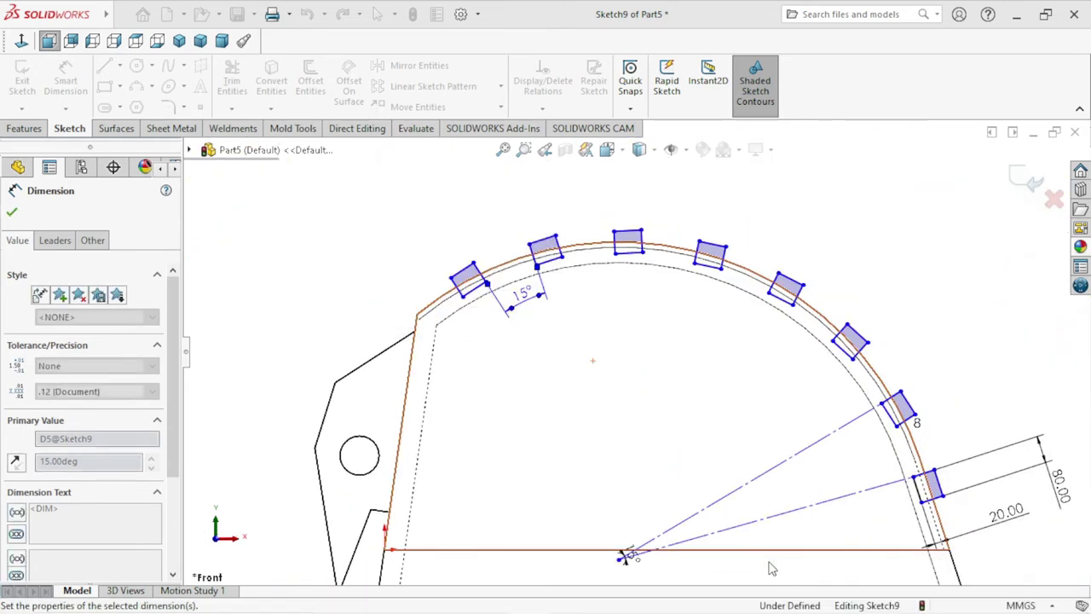
scroll(794, 543, up, 3)
Relocate the pattern's count dimension 8 between the two construction lines.
scroll(887, 535, down, 1)
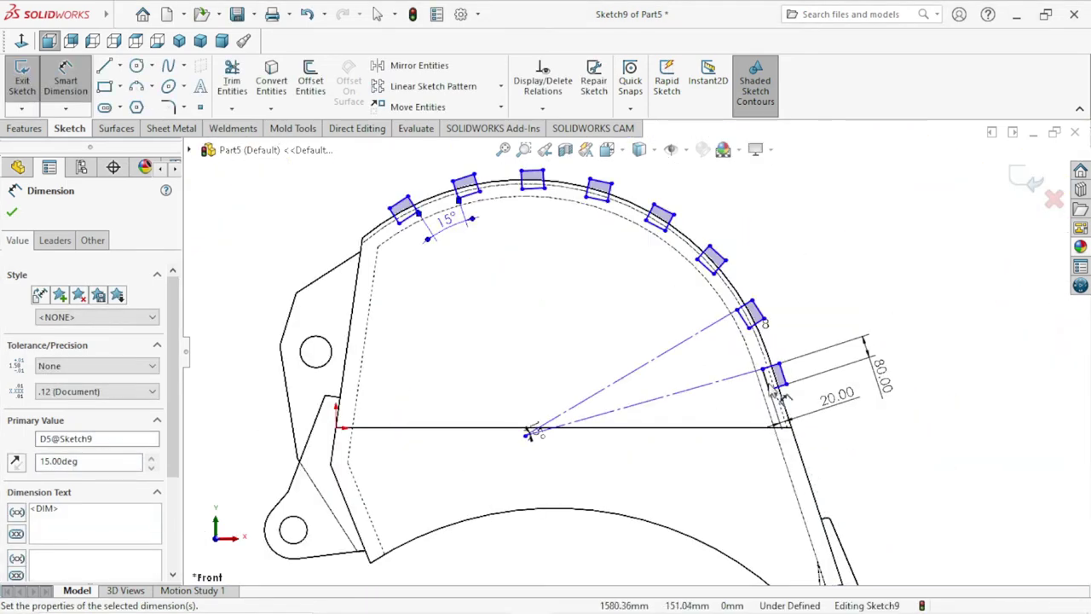
scroll(783, 397, down, 3)
scroll(782, 396, down, 1)
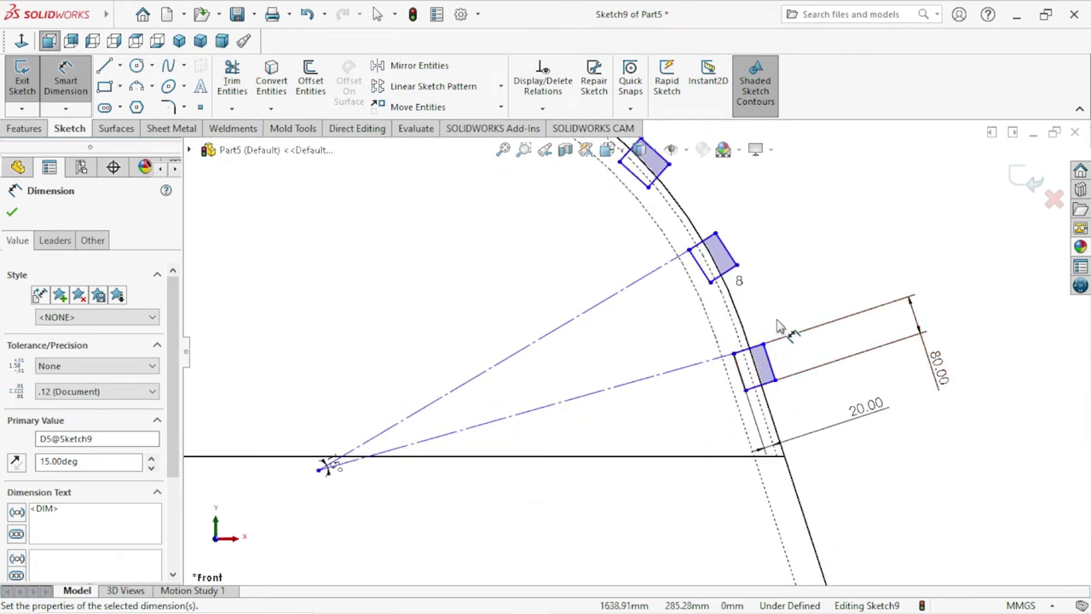
click(686, 314)
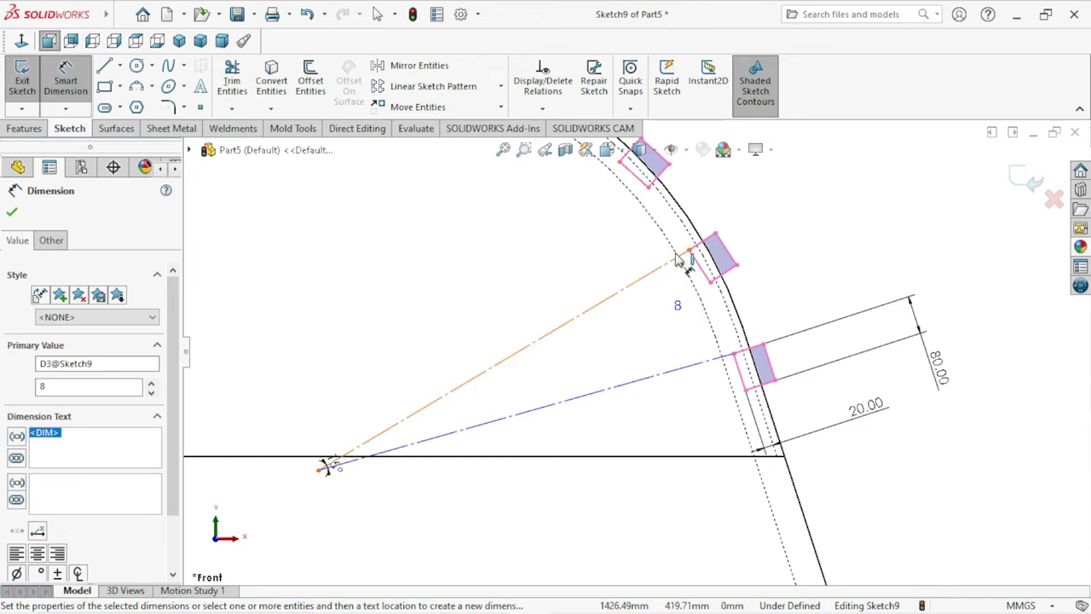
scroll(840, 365, up, 3)
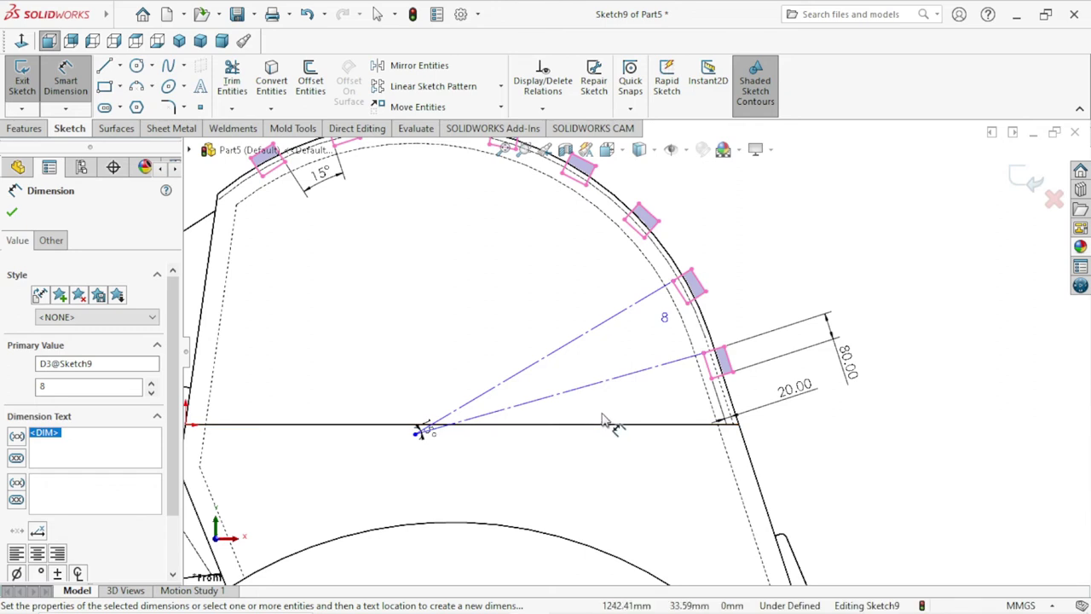
click(630, 378)
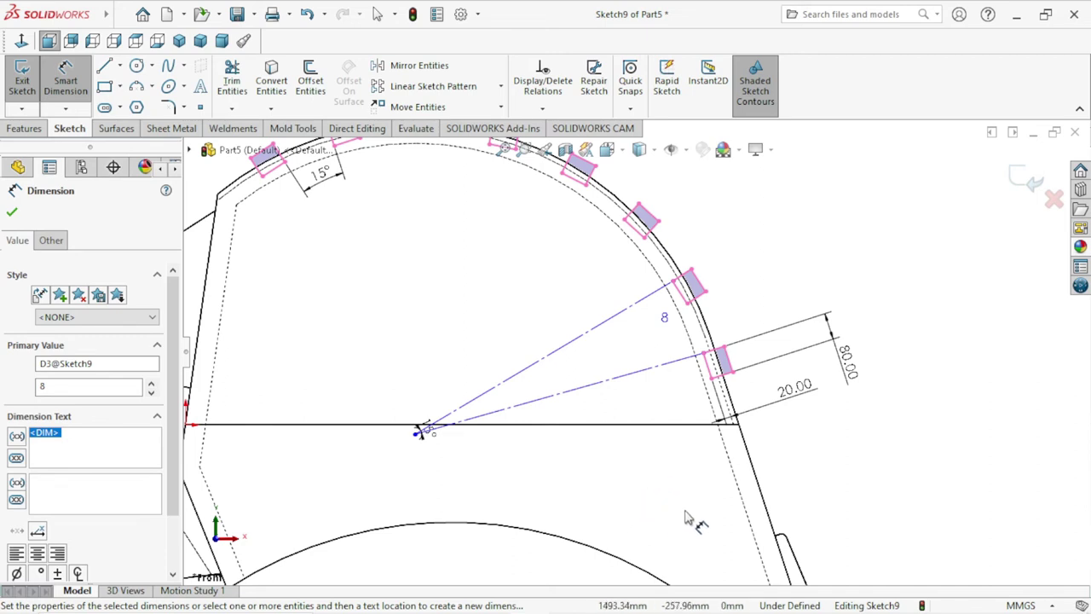
scroll(751, 460, up, 3)
scroll(705, 426, down, 1)
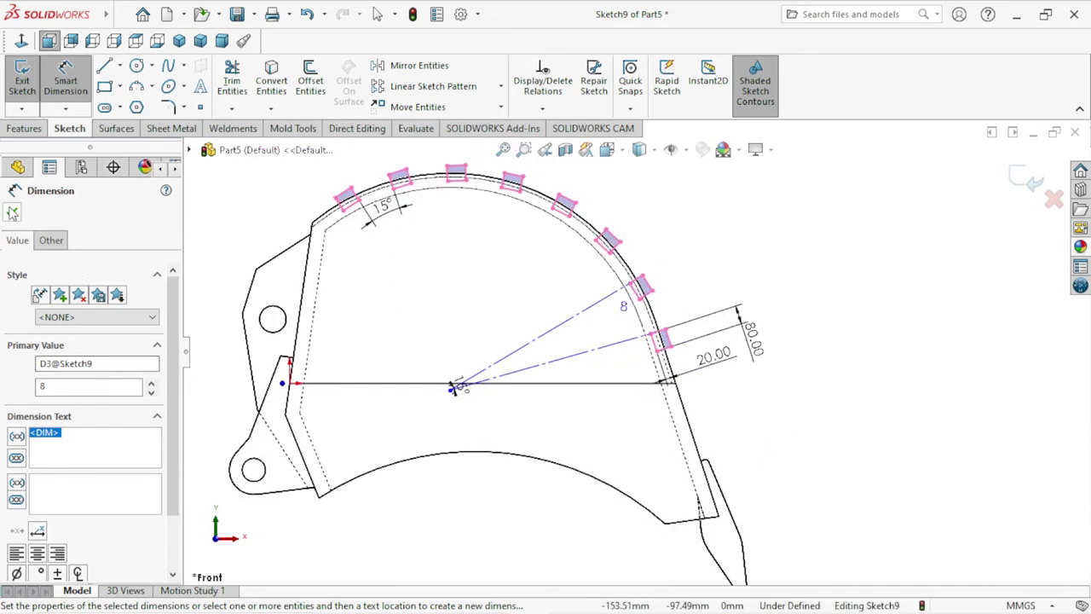
click(12, 212)
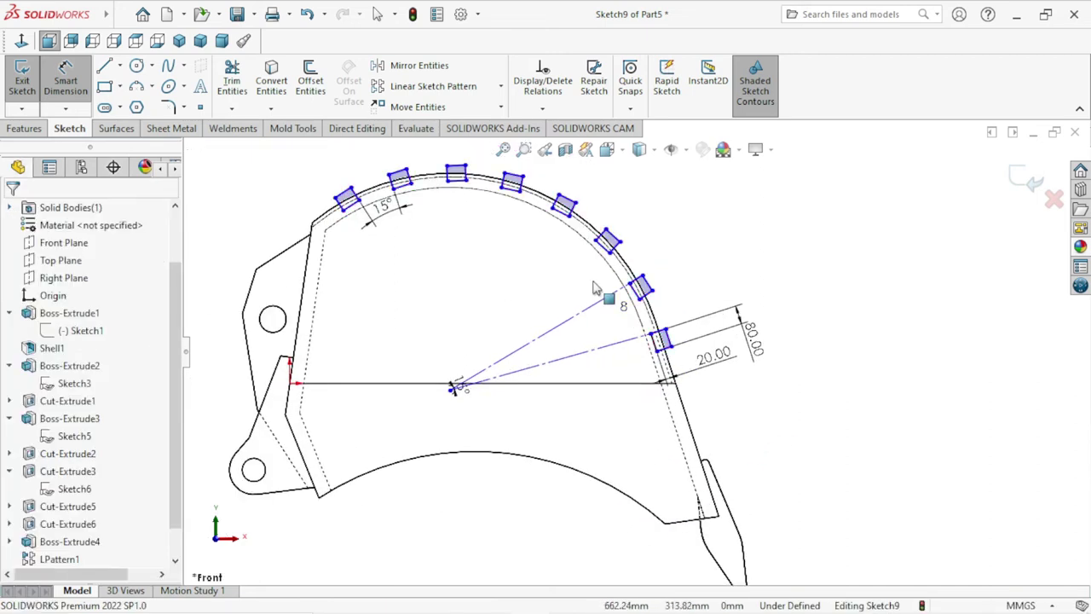
Start a Linear Sketch Pattern with Direction 1 along the bucket's slanted edge.
click(501, 86)
click(430, 108)
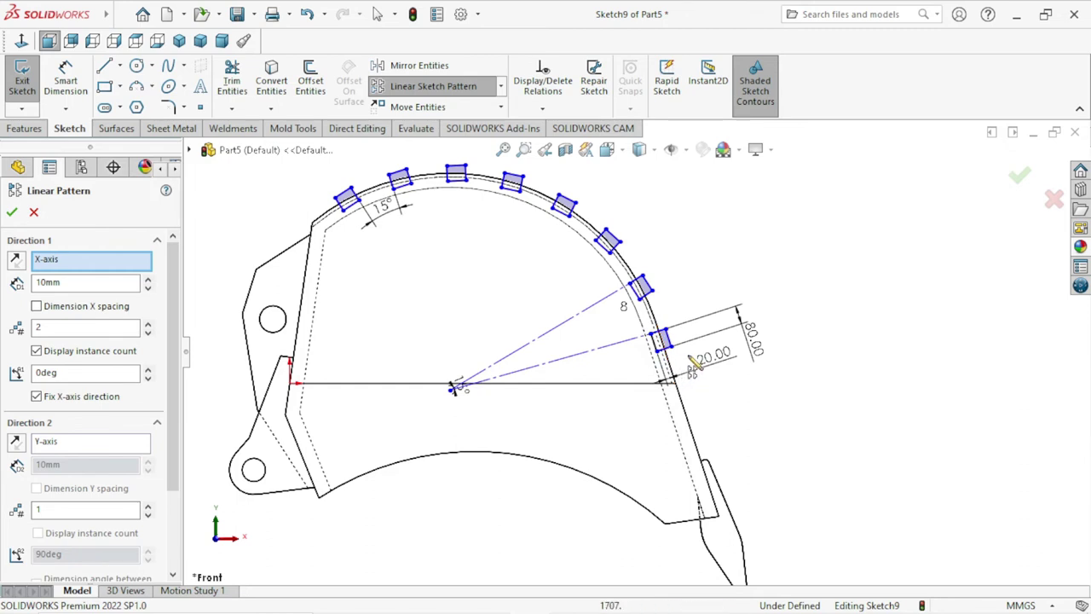
scroll(666, 334, down, 2)
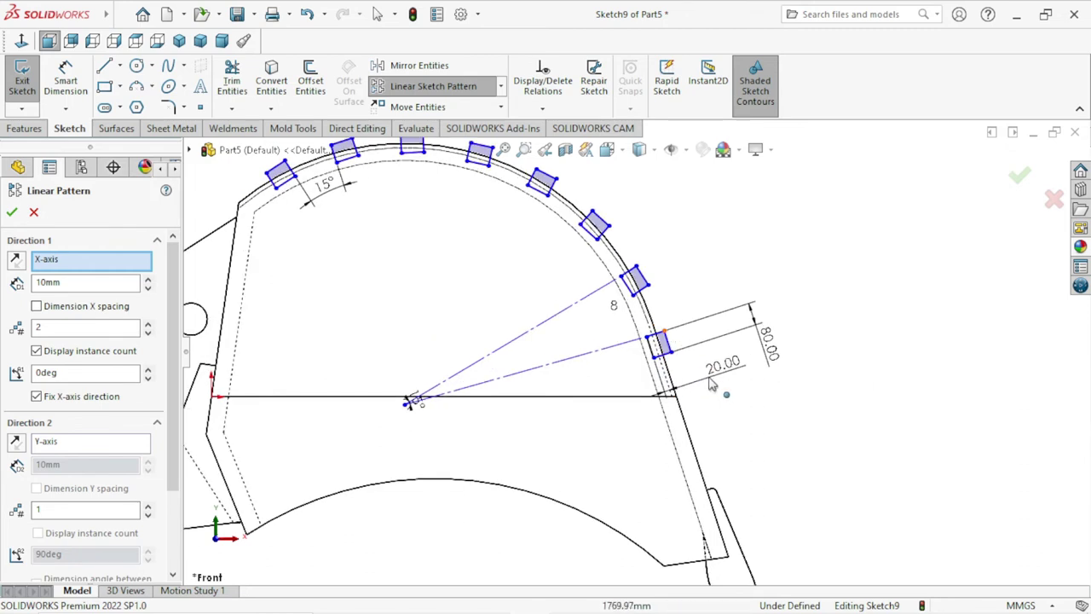
scroll(657, 337, down, 2)
scroll(640, 342, down, 1)
scroll(637, 341, down, 1)
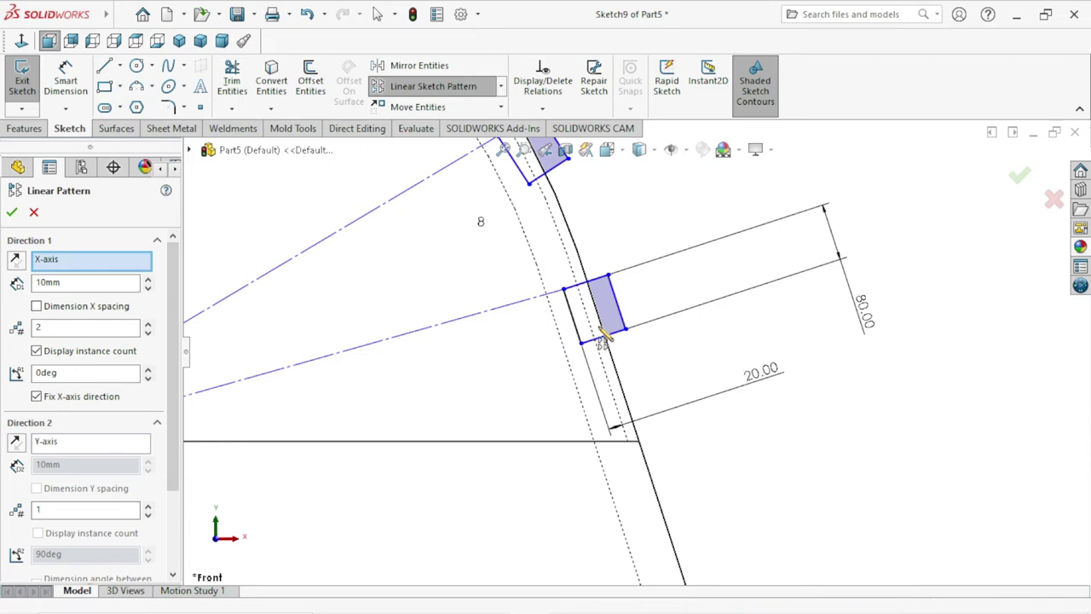
scroll(614, 386, down, 1)
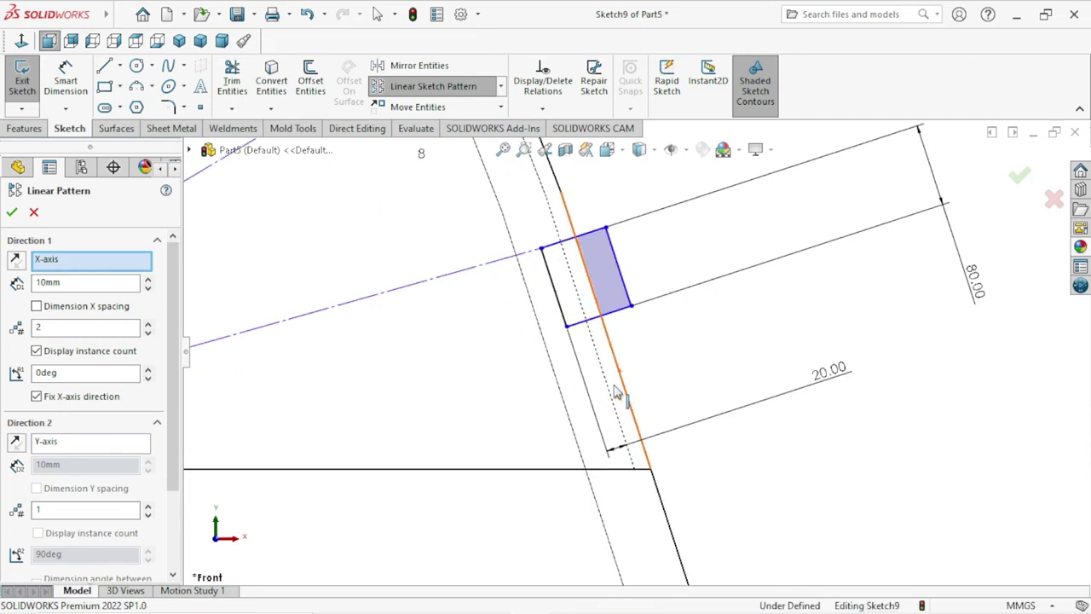
scroll(615, 392, down, 1)
click(625, 412)
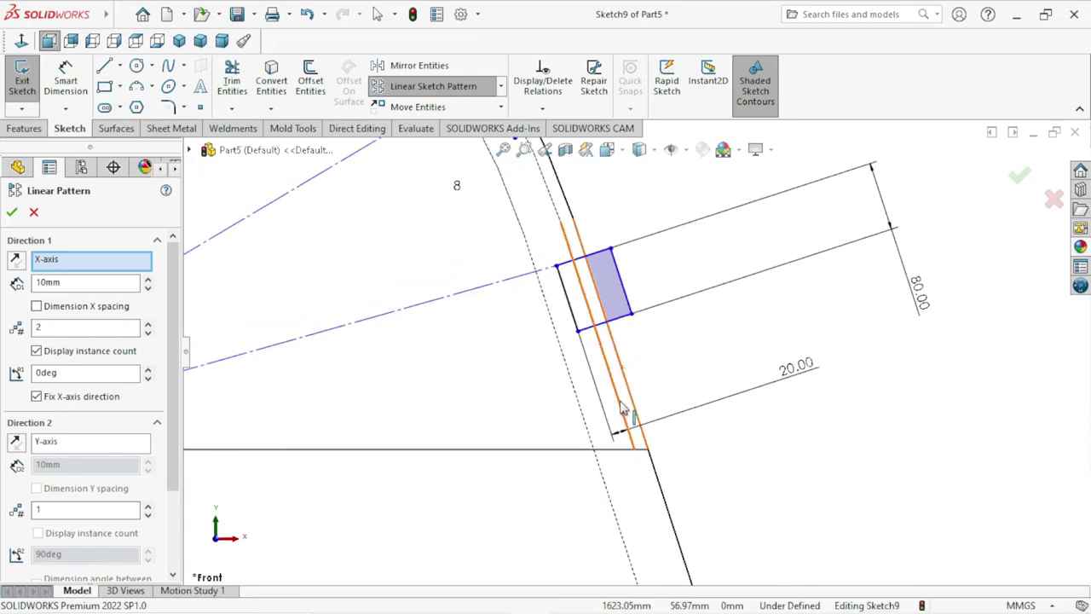
scroll(501, 442, up, 2)
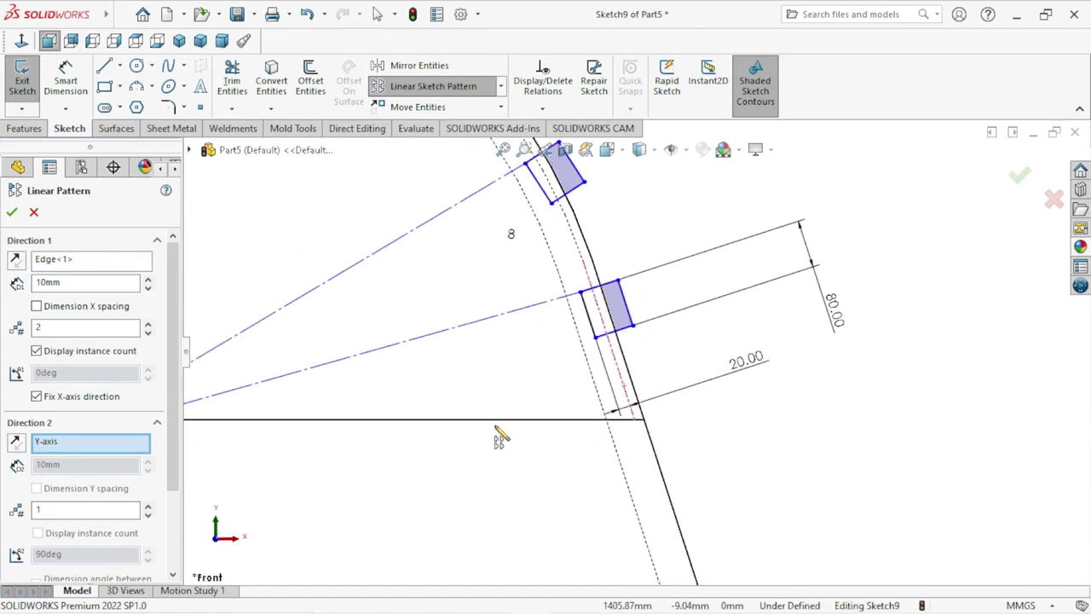
scroll(627, 455, down, 2)
scroll(620, 451, up, 1)
scroll(621, 448, up, 1)
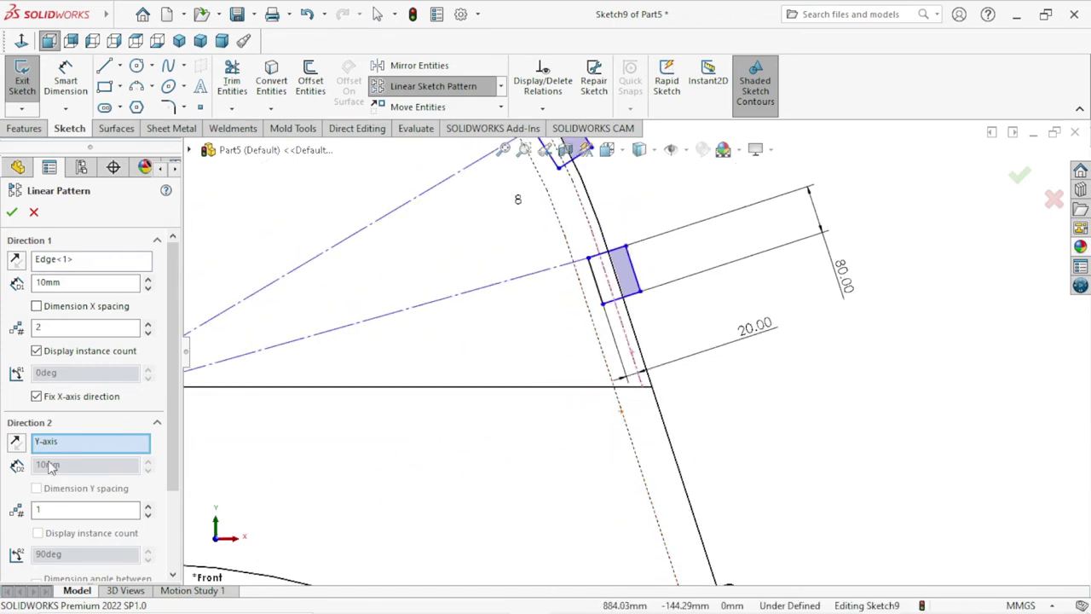
drag(168, 407, 154, 460)
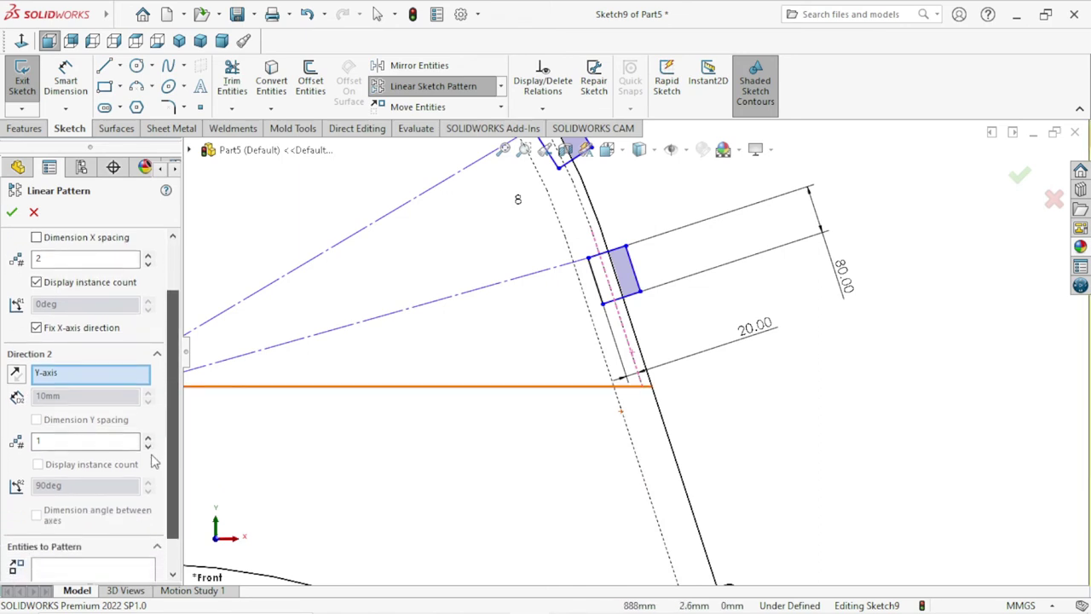
scroll(154, 460, down, 1)
Select the four lines of the small rectangle as the geometry to pattern.
click(48, 532)
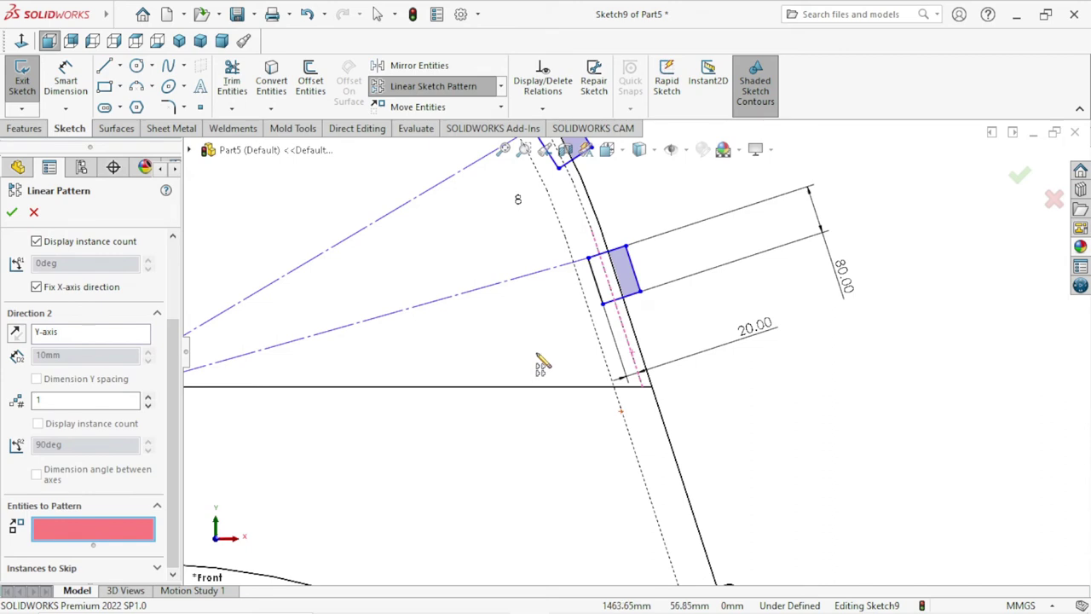
click(609, 255)
click(598, 283)
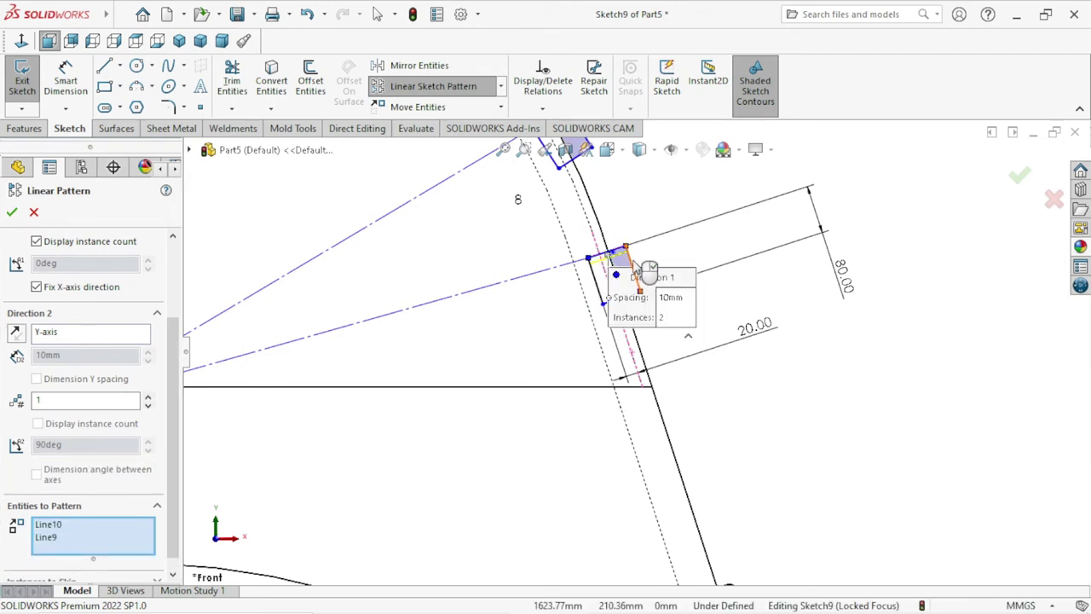
click(621, 301)
click(633, 271)
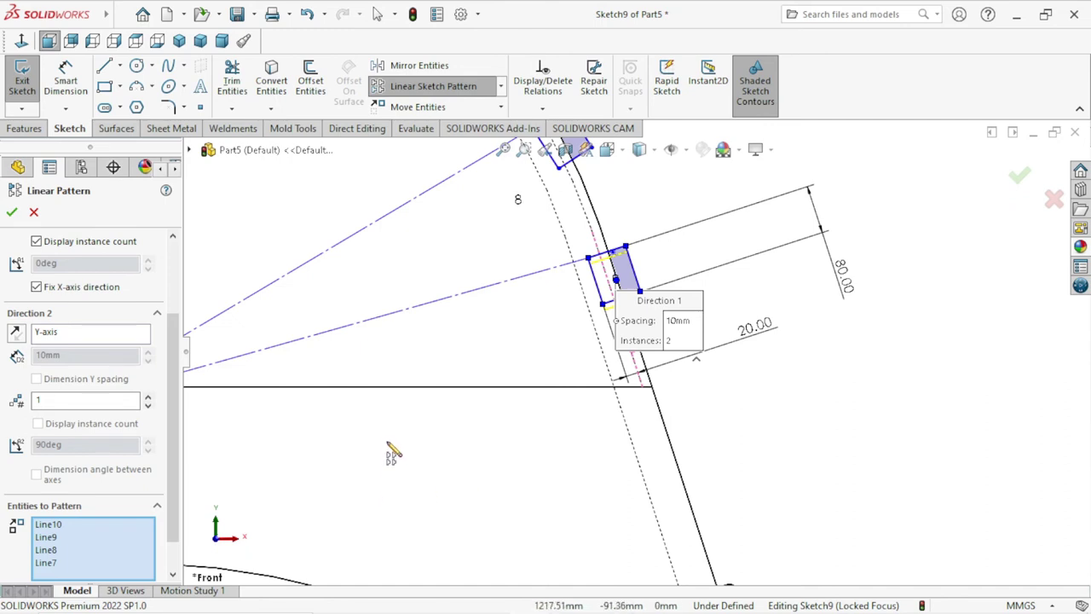
scroll(97, 293, up, 3)
text(140)
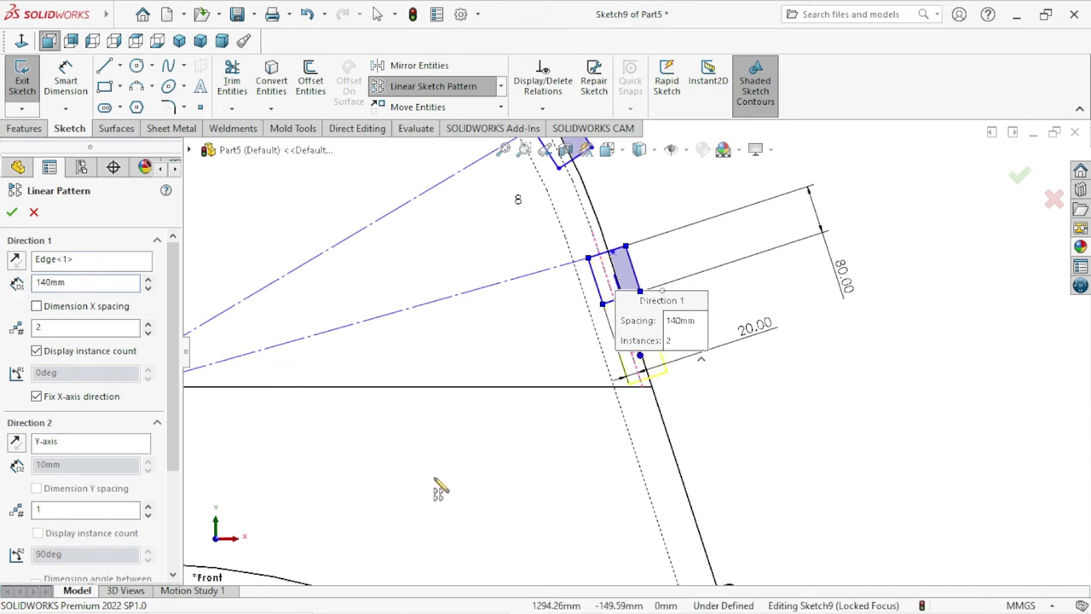
Set 2 instances spaced 170 mm apart, correcting the initial 140 mm spacing.
key(Return)
scroll(611, 417, down, 2)
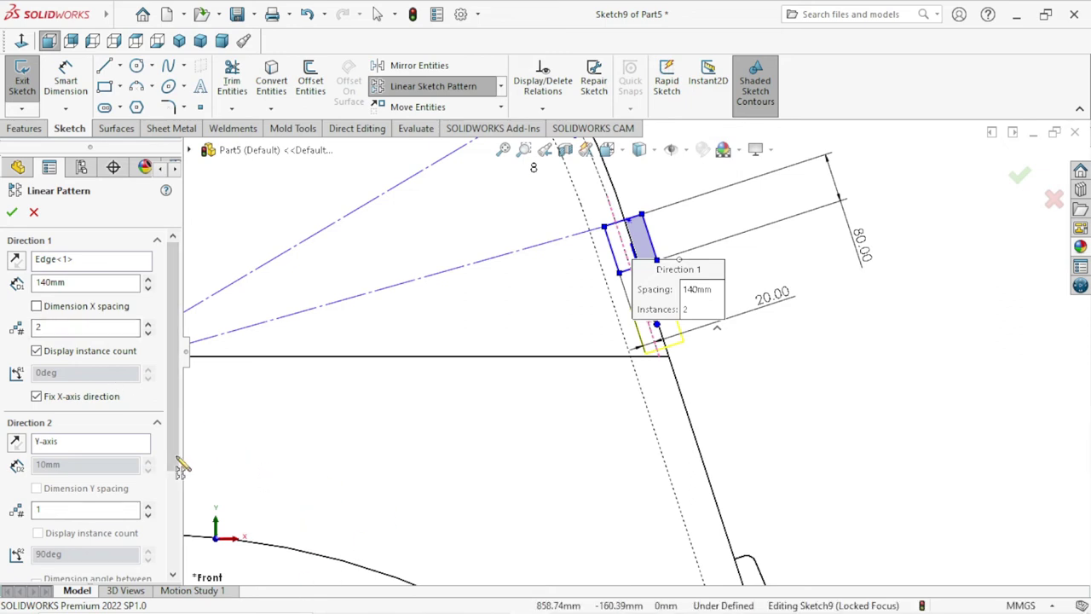
ctrl+middle_drag(646, 475, 695, 411)
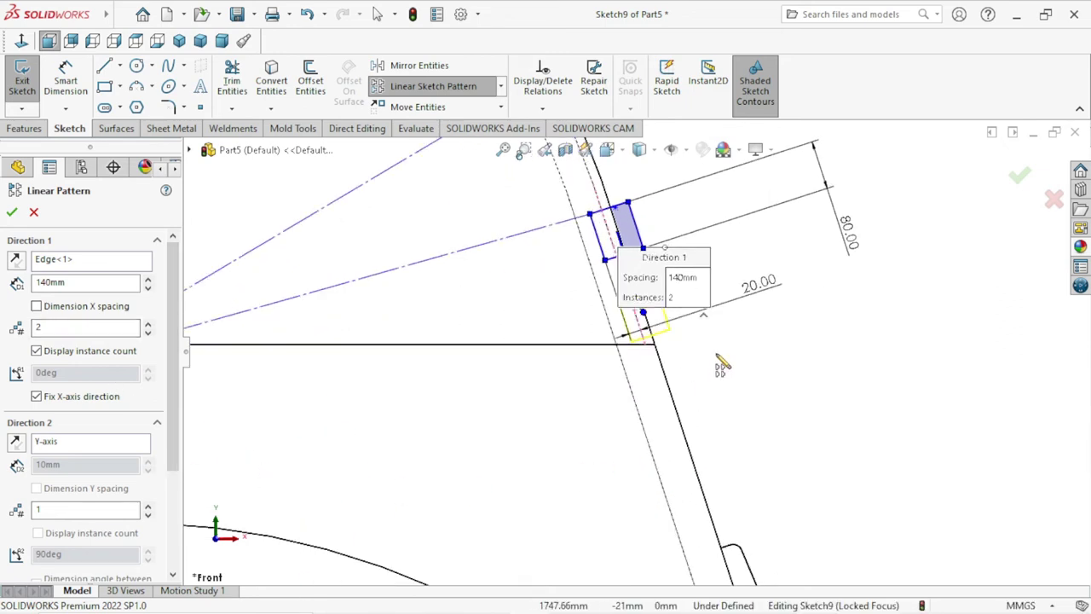
mouse_move(674, 266)
mouse_down()
mouse_move(814, 275)
mouse_move(816, 296)
mouse_up()
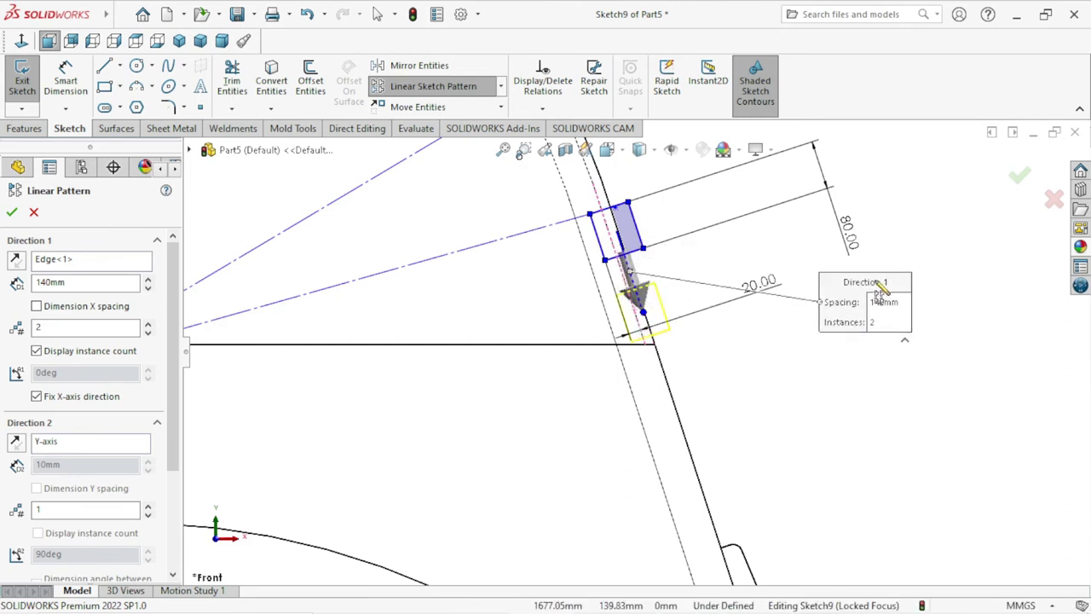
scroll(653, 353, up, 2)
scroll(653, 363, down, 2)
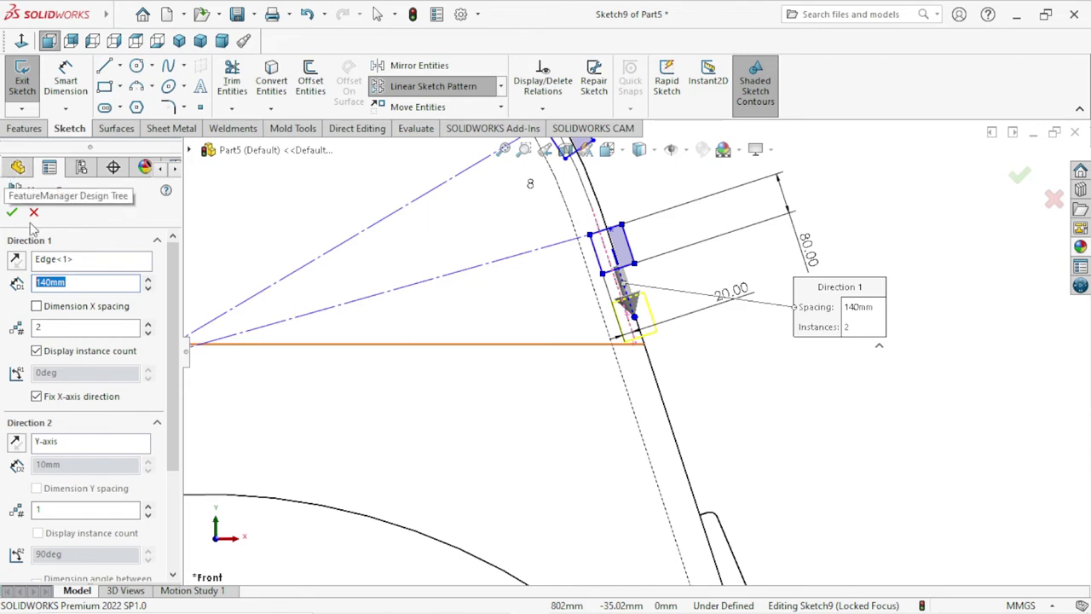
click(73, 282)
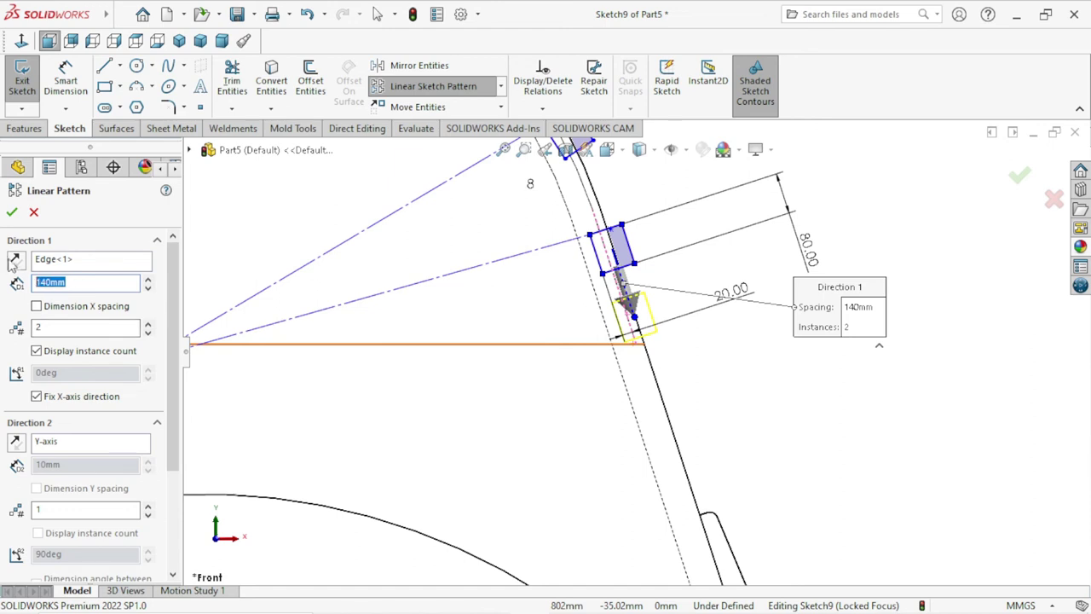
text(170)
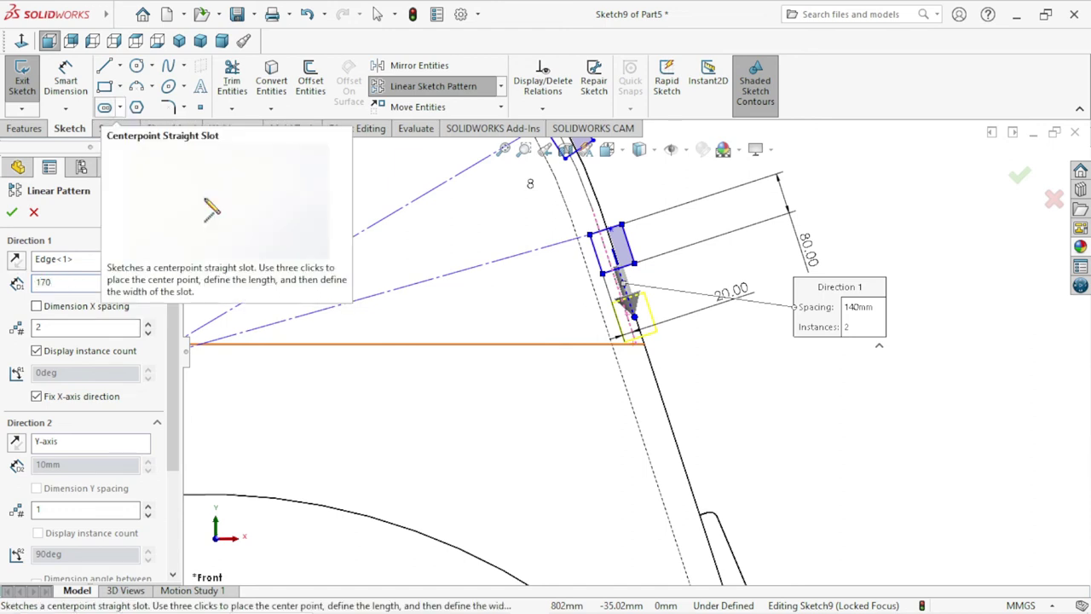
key(Return)
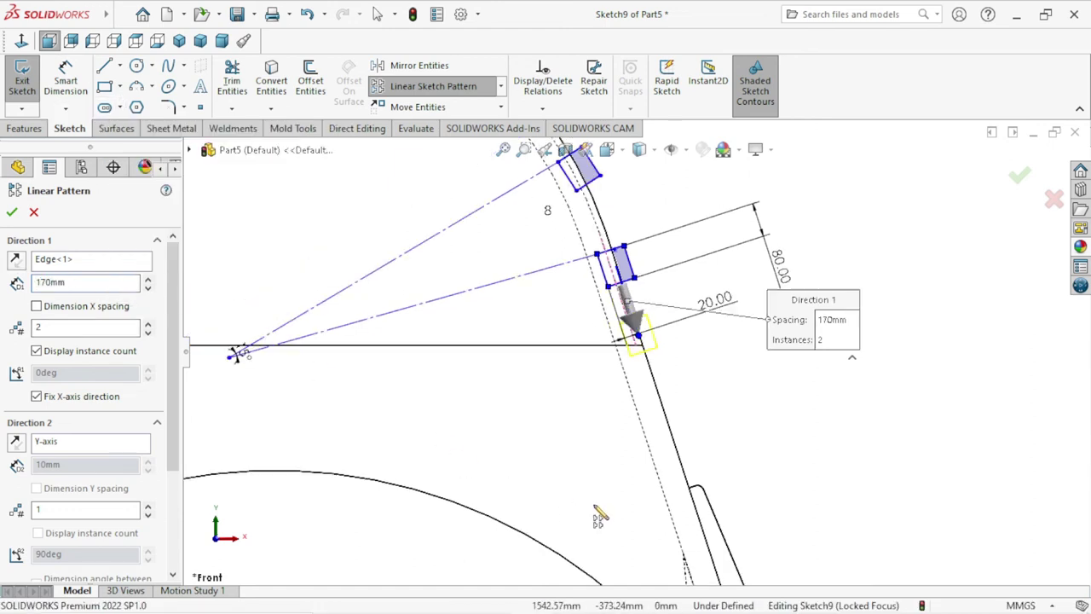
scroll(655, 413, up, 2)
scroll(656, 405, down, 1)
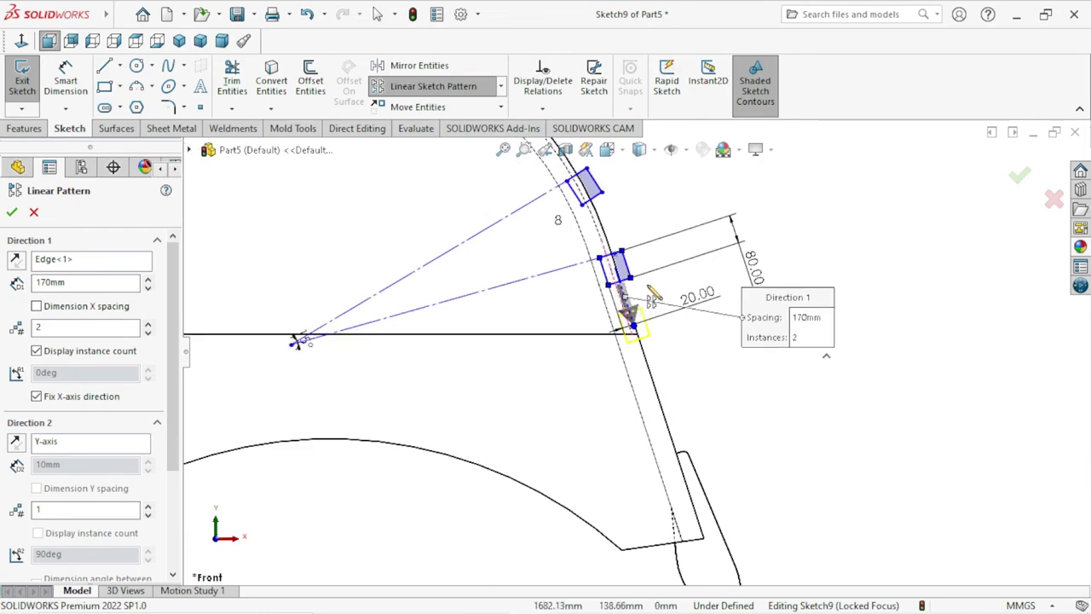
scroll(653, 296, down, 1)
scroll(653, 294, up, 1)
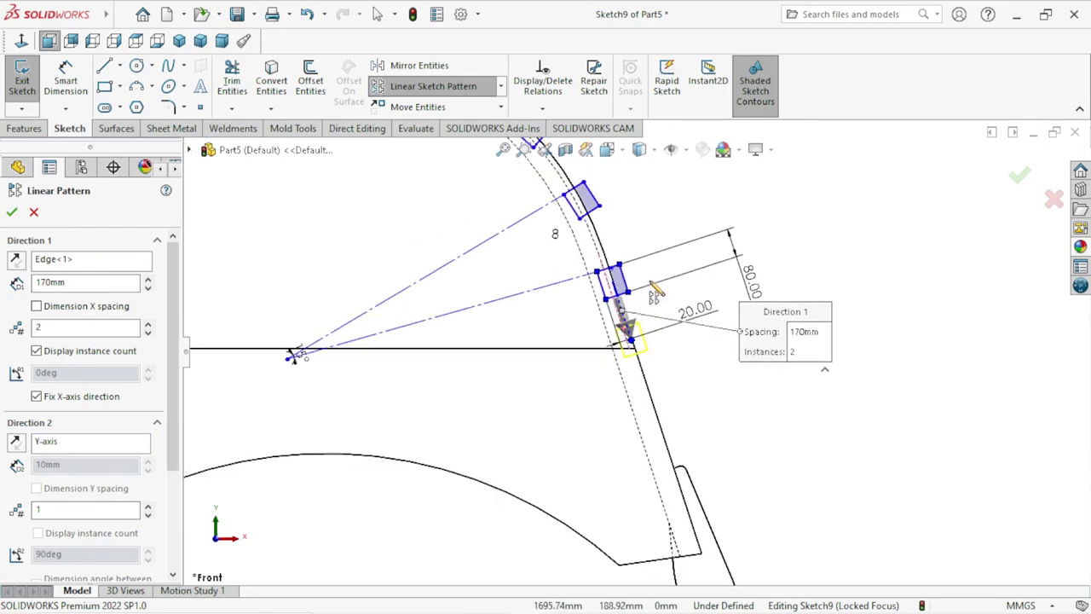
mouse_move(828, 431)
middle_down()
mouse_move(813, 423)
mouse_move(836, 375)
middle_up()
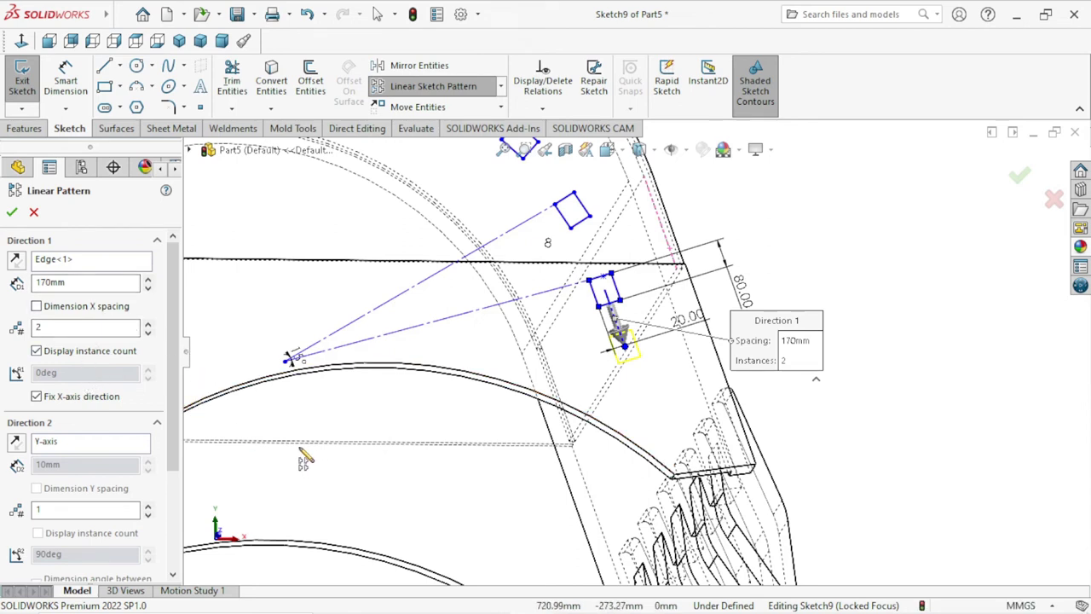
scroll(623, 346, up, 5)
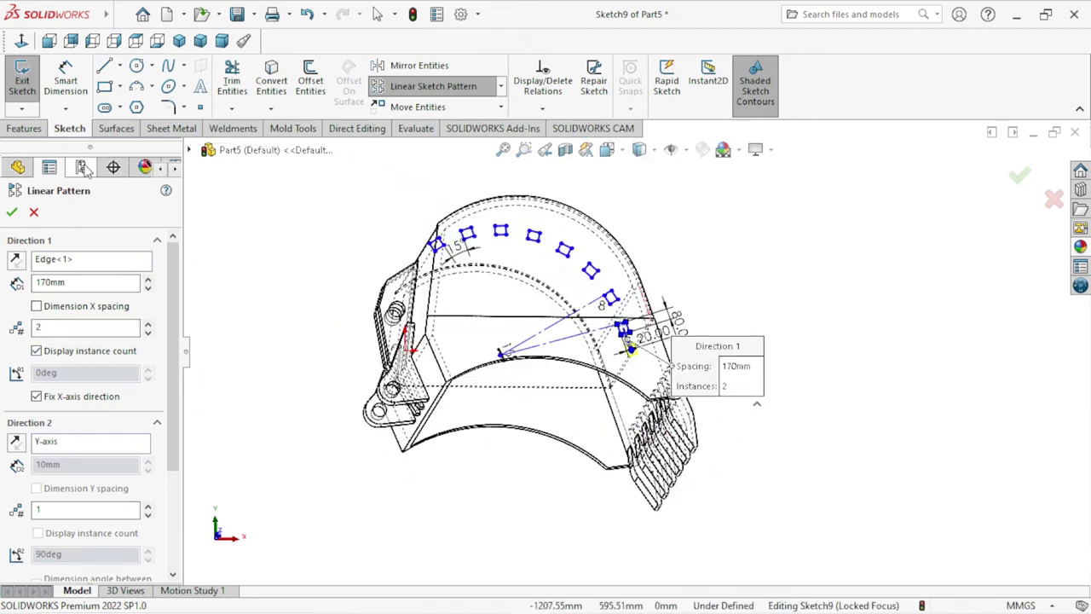
Finish the pattern and show the bucket Shaded With Edges, viewed from the front.
key(Return)
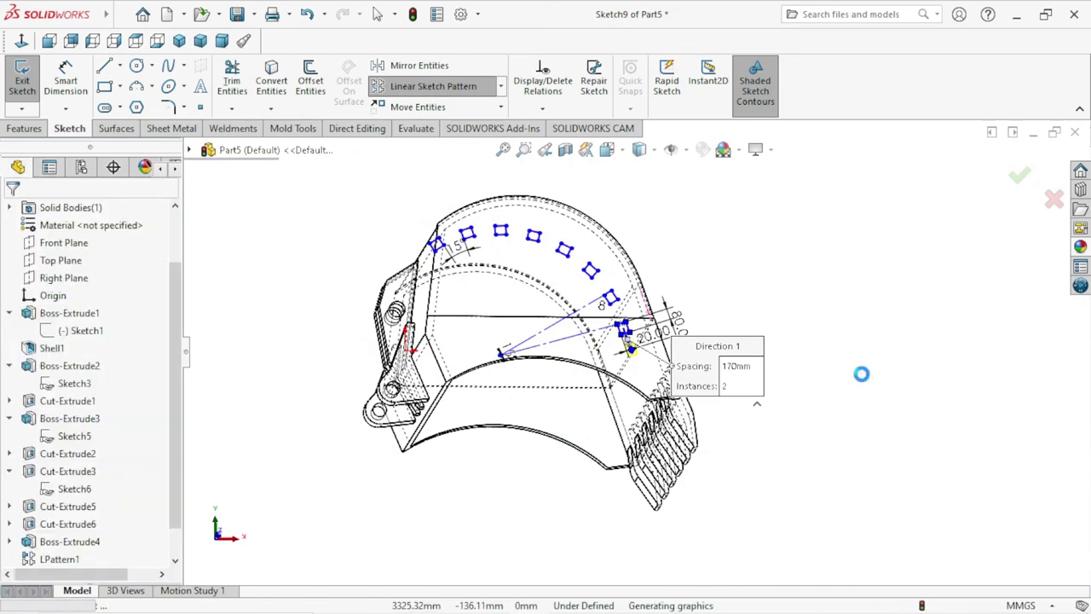
middle_drag(571, 244, 602, 247)
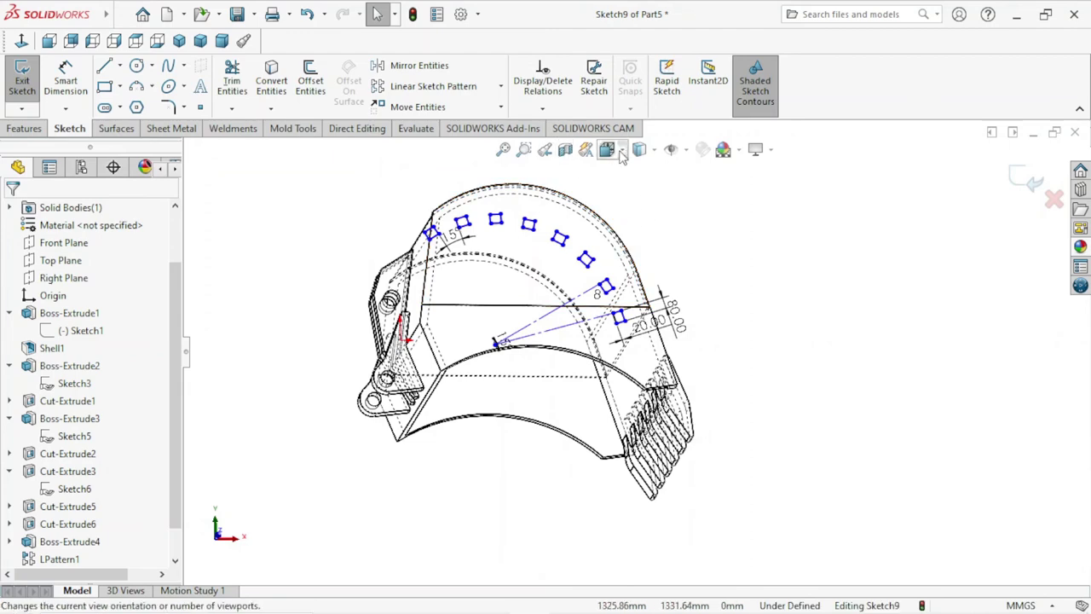
click(654, 151)
click(641, 174)
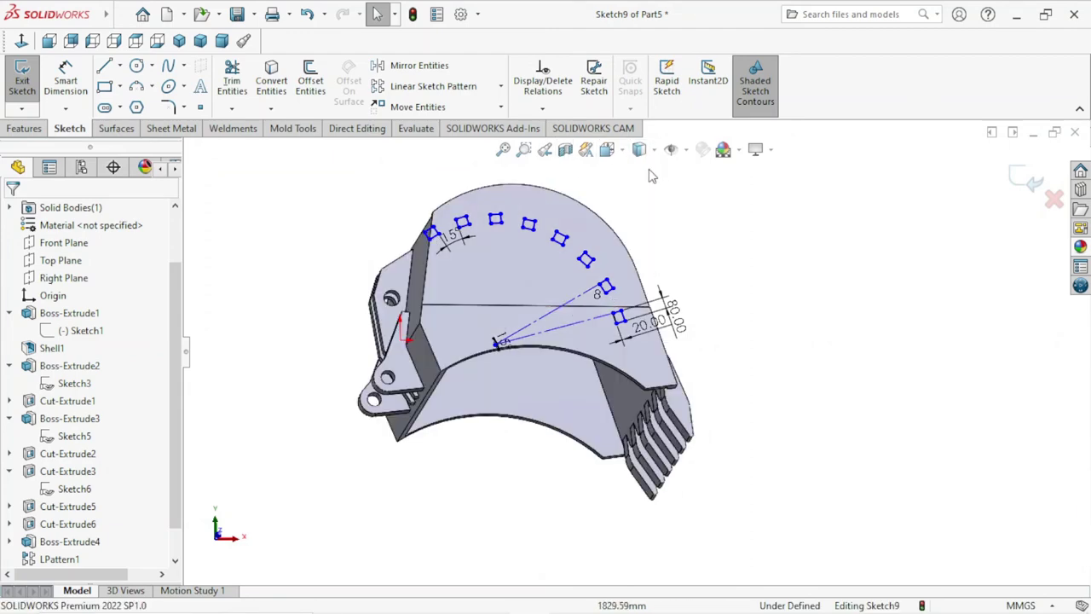
middle_drag(718, 345, 663, 452)
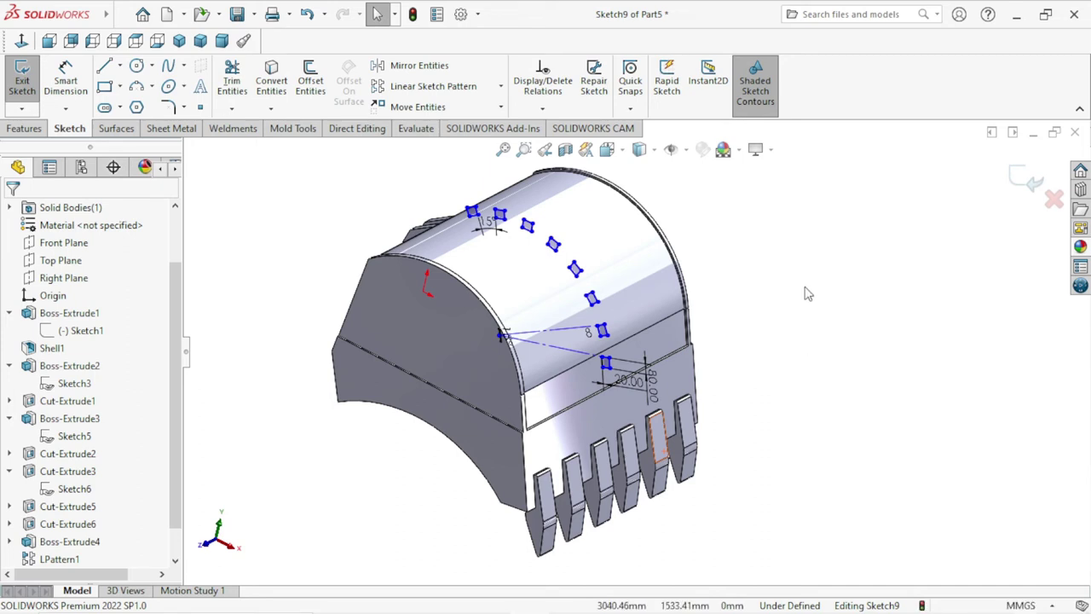
click(25, 128)
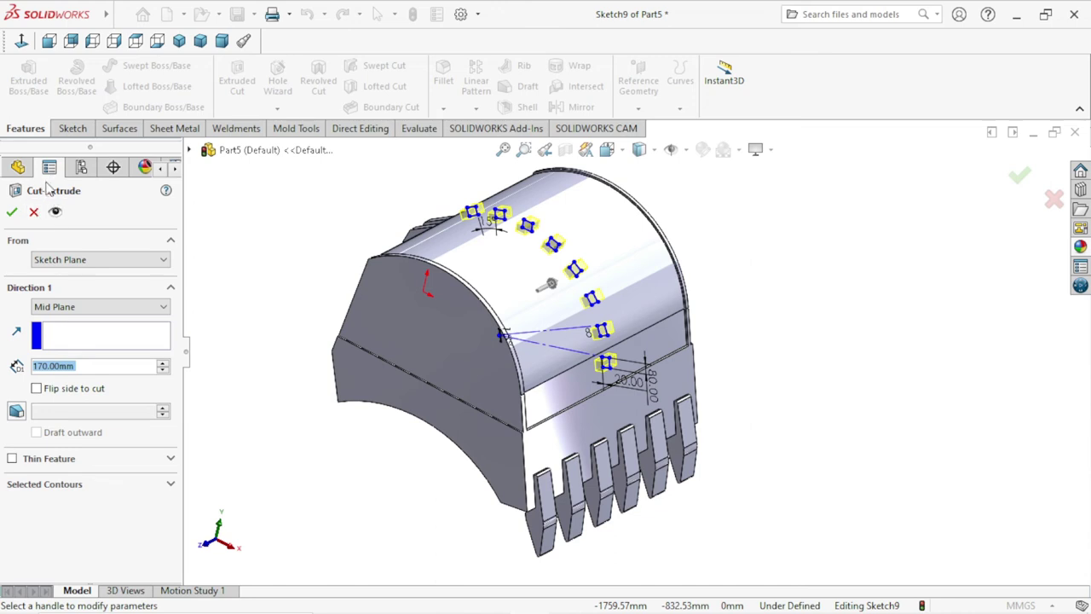
Set the cut's end condition to Mid Plane with a 2059 mm depth and preview the grooves.
click(102, 306)
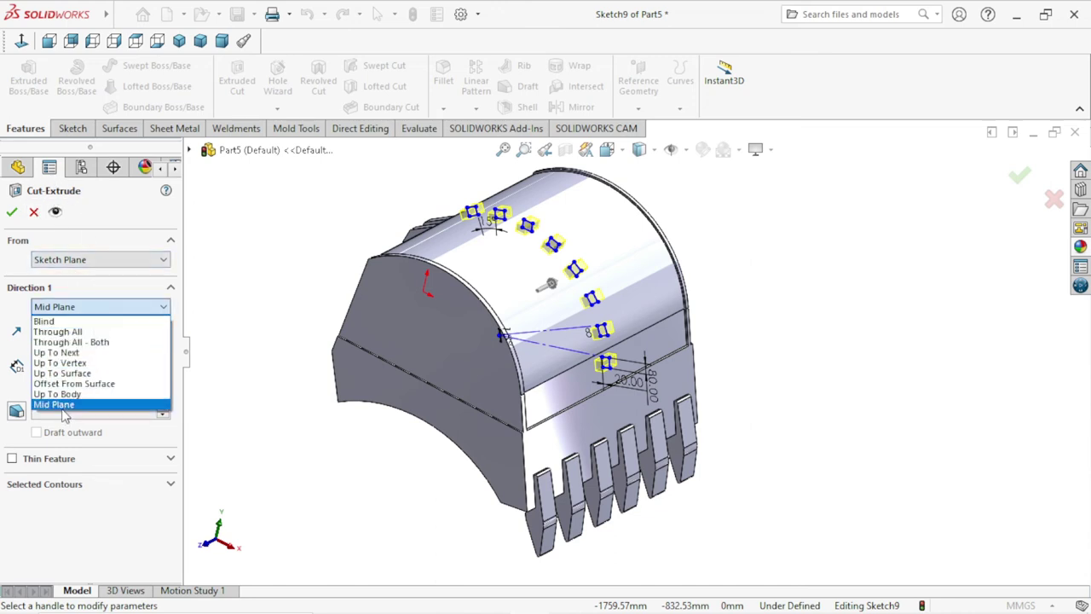
click(62, 407)
drag(80, 366, 5, 364)
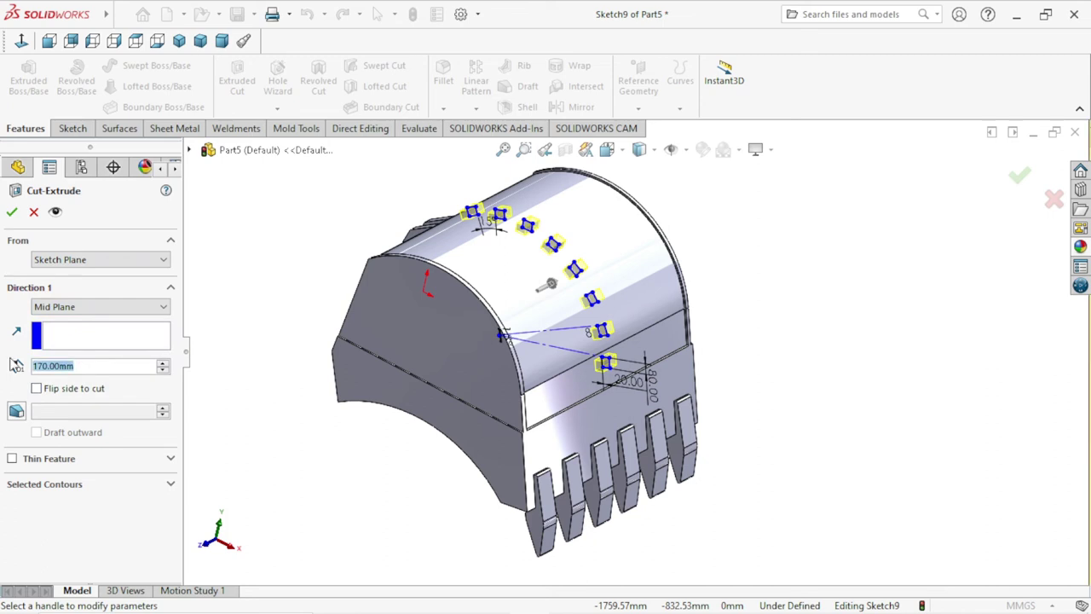
text(2059)
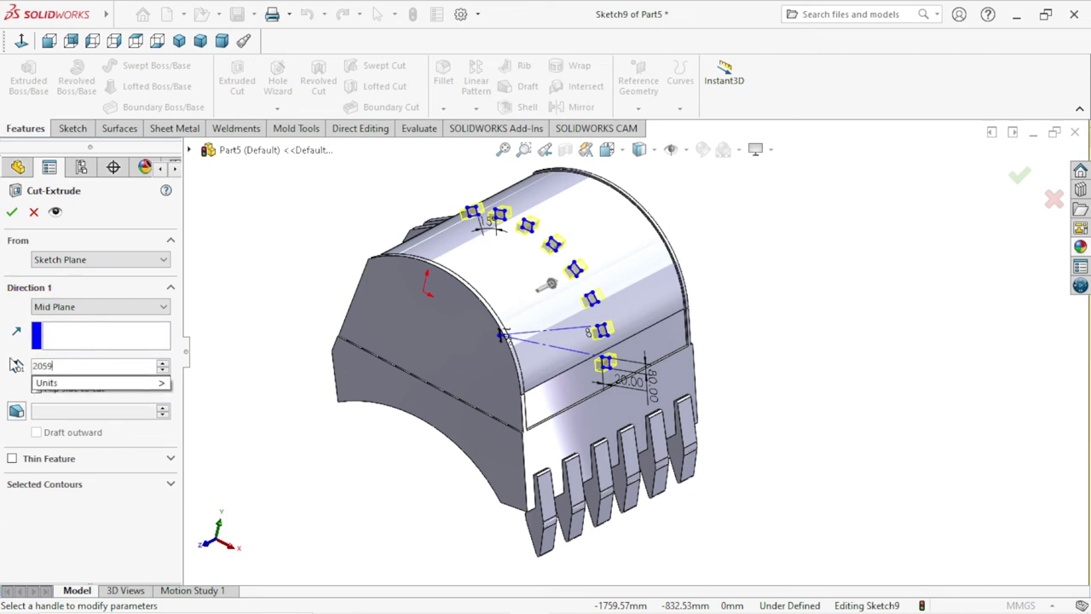
key(Return)
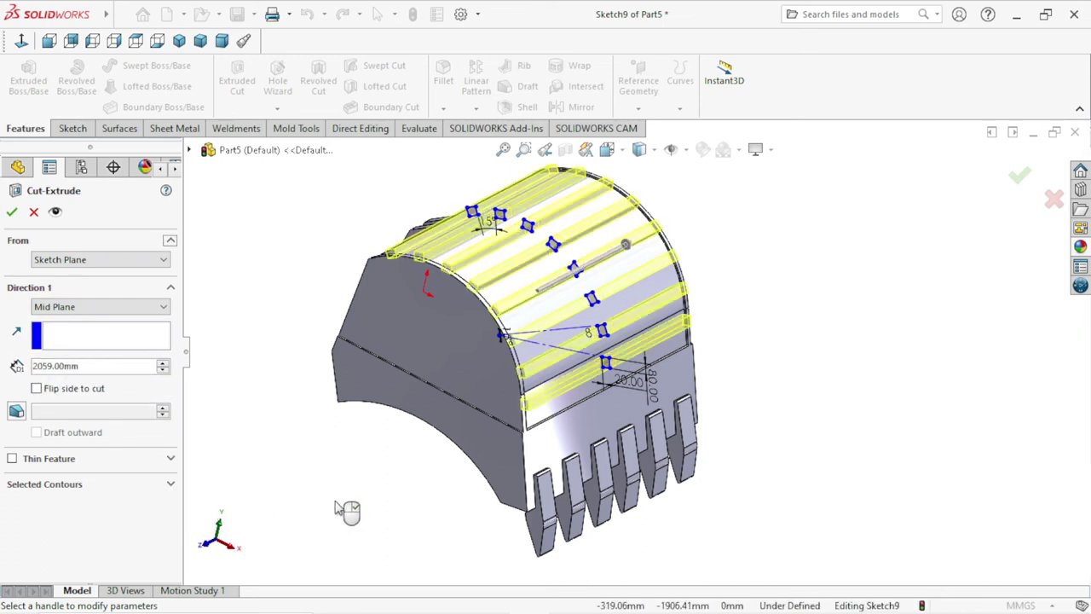
mouse_move(560, 353)
middle_down()
mouse_move(485, 331)
mouse_move(565, 352)
mouse_move(580, 371)
middle_up()
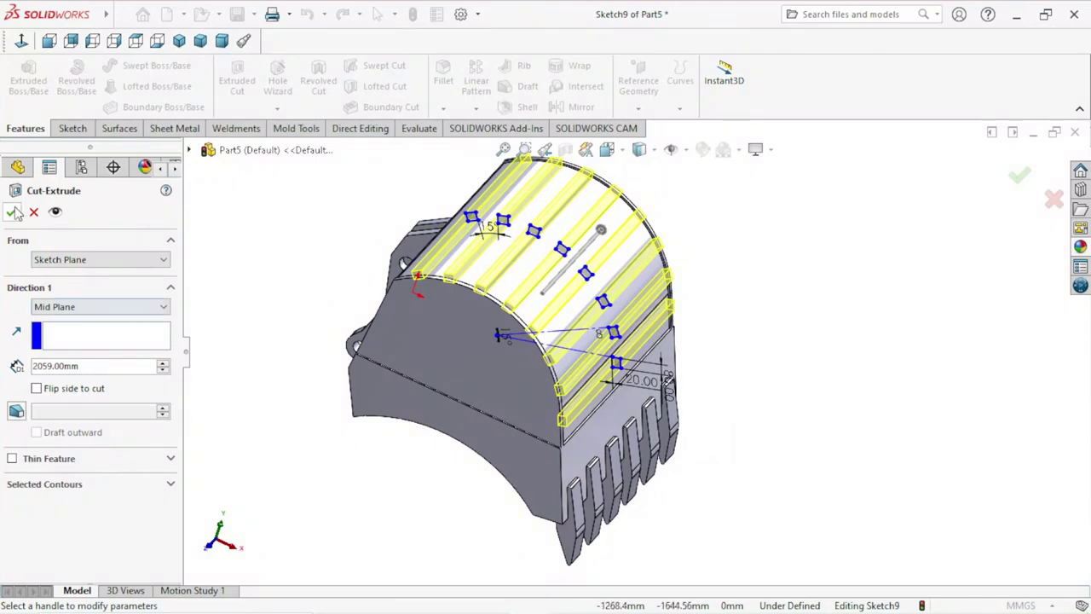
key(Return)
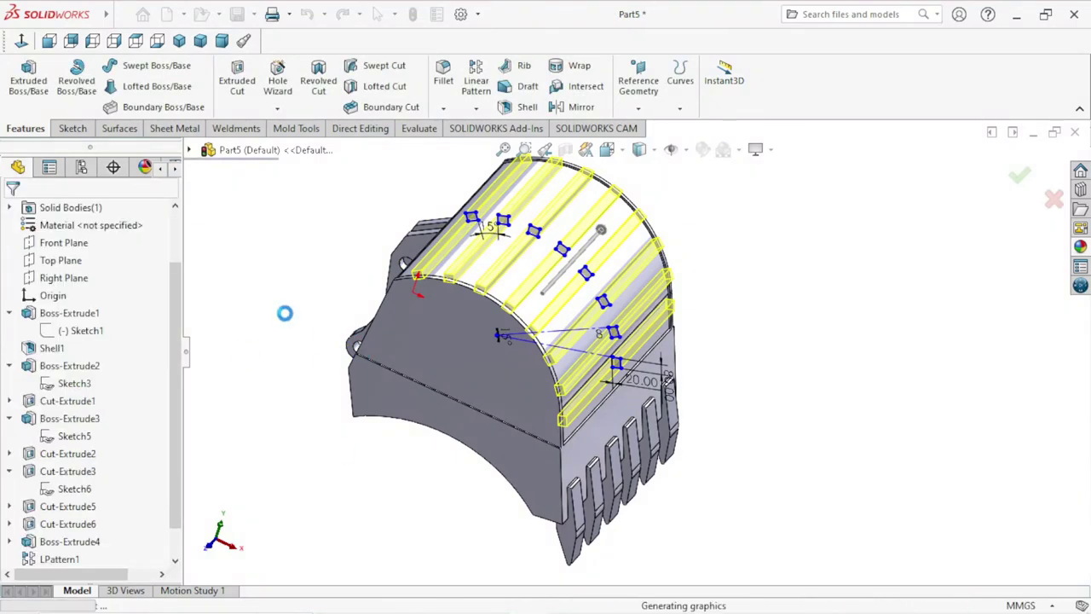
middle_drag(287, 314, 542, 326)
scroll(542, 326, down, 3)
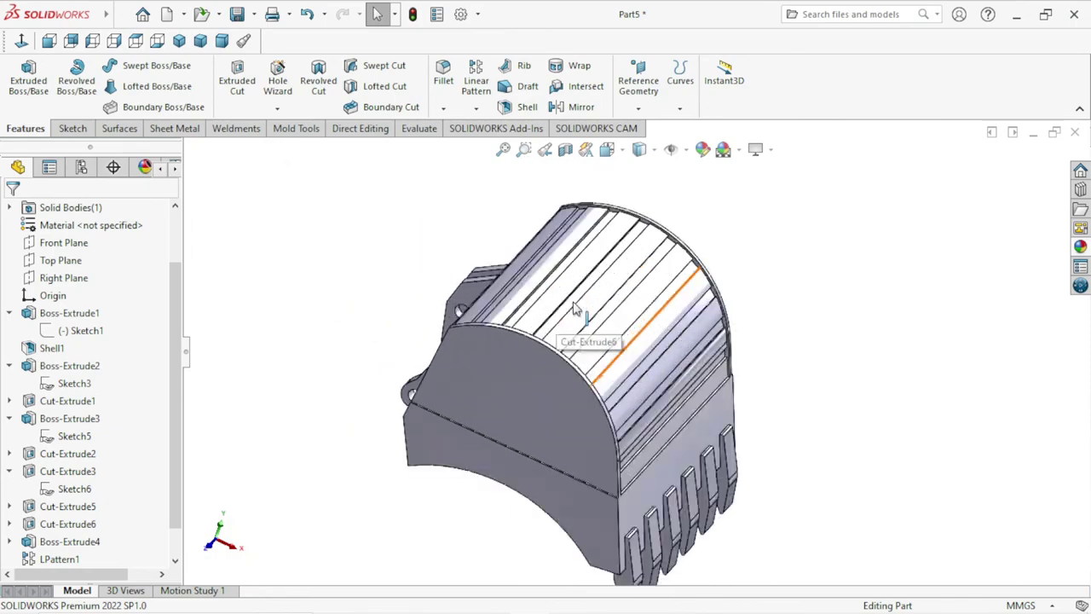
scroll(574, 310, down, 3)
scroll(680, 331, up, 5)
mouse_move(680, 330)
middle_down()
mouse_move(707, 296)
mouse_move(771, 358)
mouse_move(772, 436)
middle_up()
scroll(771, 437, up, 3)
scroll(725, 445, up, 2)
scroll(687, 453, down, 2)
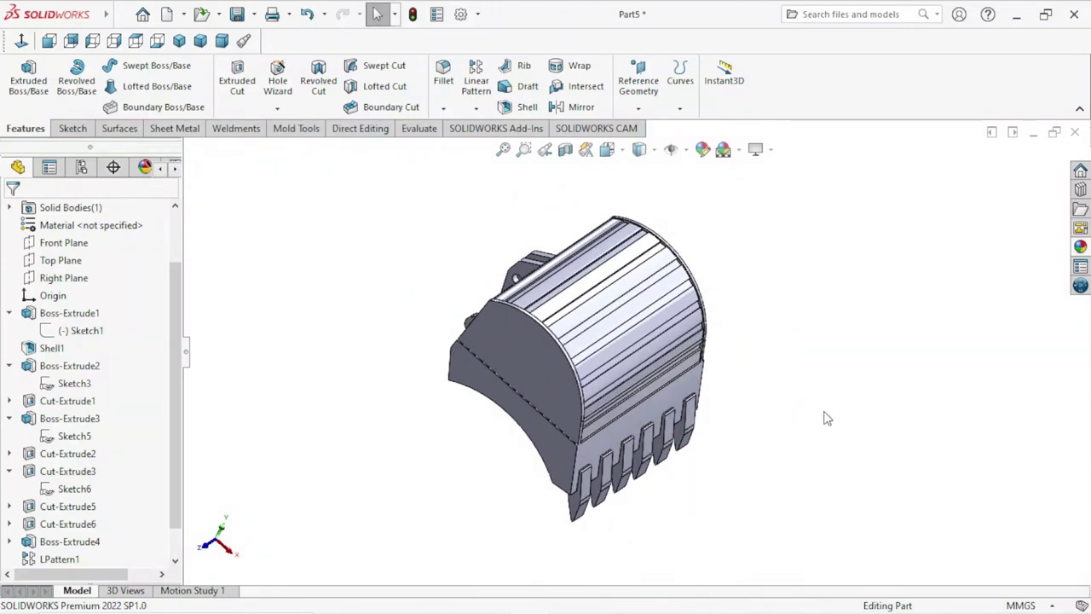
mouse_move(825, 417)
middle_down()
mouse_move(724, 414)
mouse_move(689, 353)
mouse_move(699, 257)
mouse_move(759, 190)
mouse_move(847, 180)
mouse_move(872, 200)
mouse_move(813, 133)
mouse_move(860, 349)
mouse_move(758, 202)
mouse_move(779, 176)
mouse_move(708, 273)
mouse_move(556, 176)
mouse_move(506, 230)
mouse_move(573, 361)
mouse_move(627, 409)
mouse_move(694, 446)
mouse_move(637, 484)
mouse_move(645, 236)
mouse_move(530, 289)
mouse_move(564, 460)
mouse_move(585, 502)
mouse_move(760, 378)
mouse_move(775, 202)
mouse_move(587, 333)
mouse_move(477, 251)
mouse_move(529, 212)
middle_up()
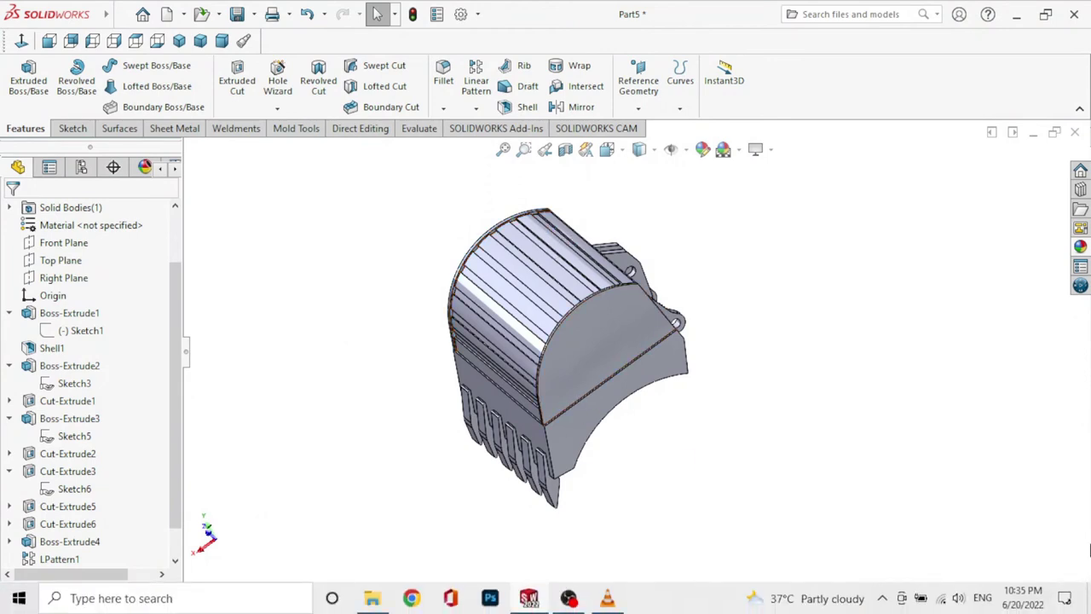
key(XF86MonBrightnessUp)
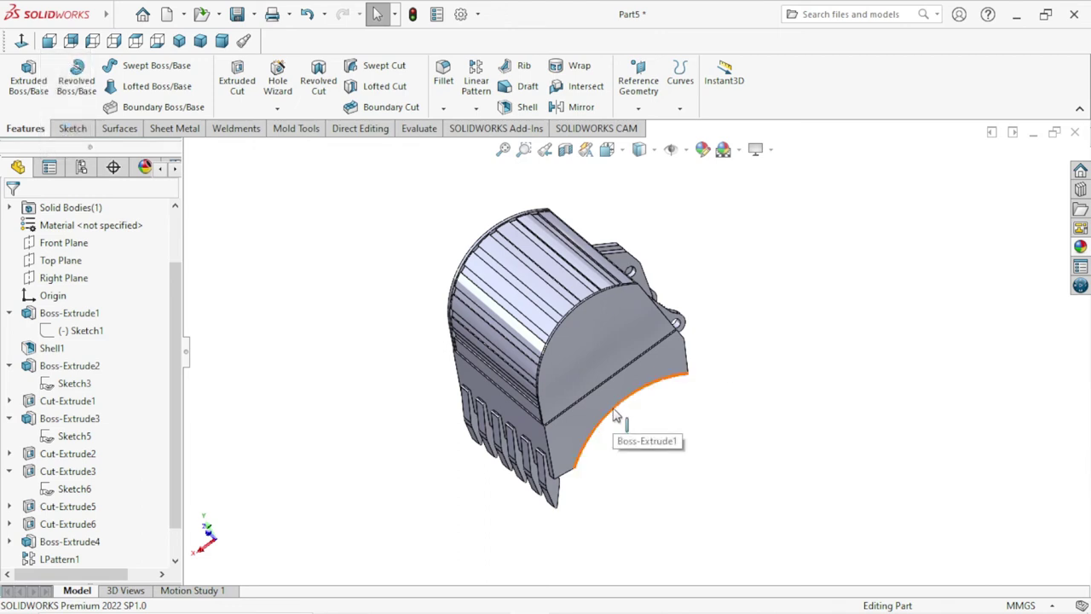
middle_drag(657, 423, 668, 360)
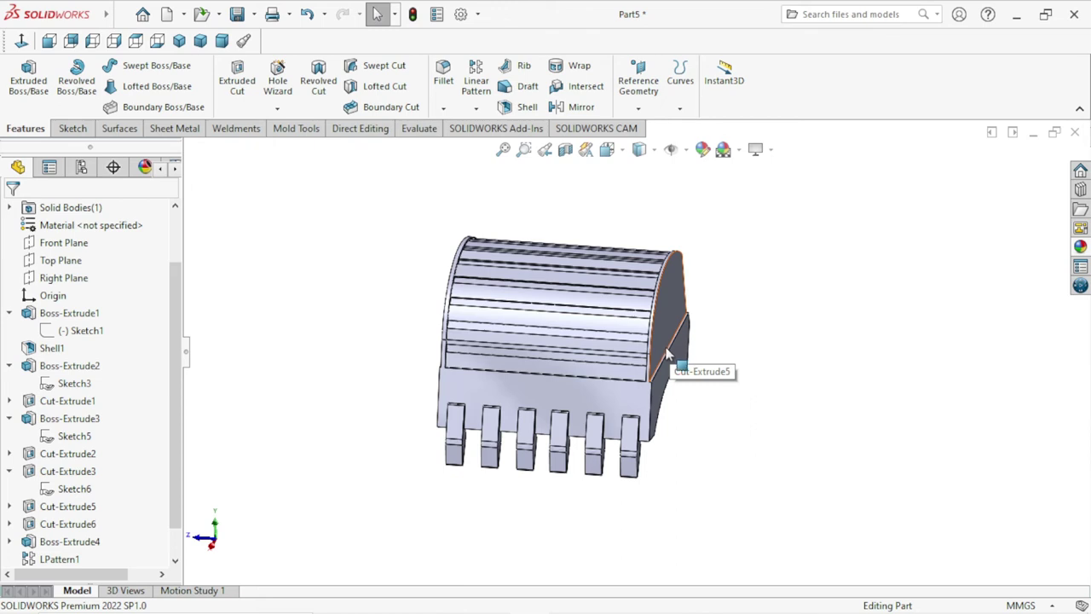
middle_drag(735, 469, 909, 498)
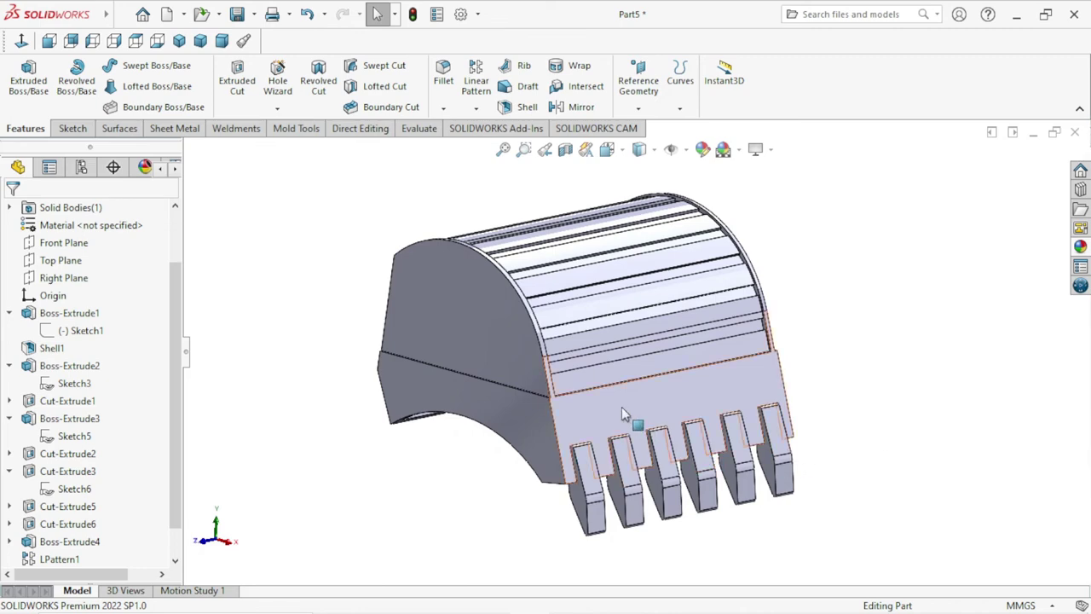
scroll(621, 407, up, 2)
scroll(653, 408, down, 2)
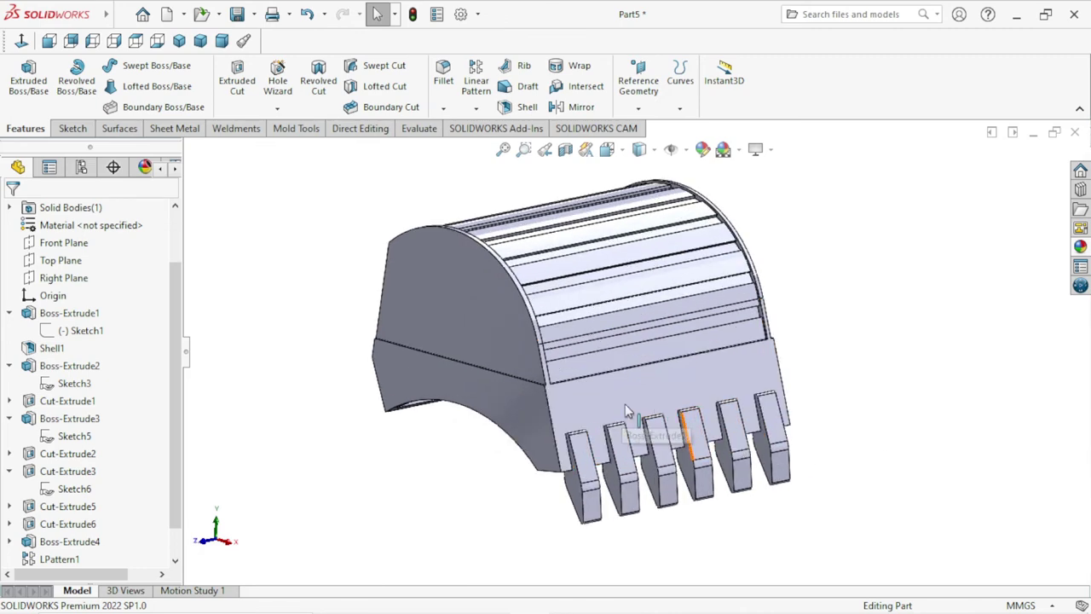
click(179, 40)
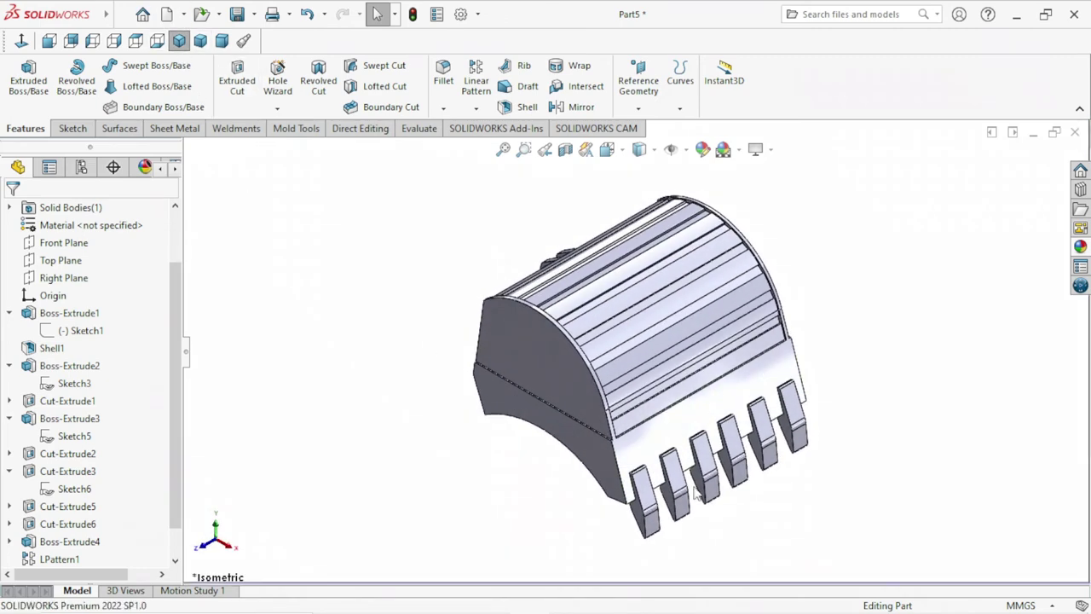
scroll(803, 512, down, 3)
scroll(801, 478, up, 3)
mouse_move(792, 438)
middle_down()
mouse_move(830, 250)
mouse_move(738, 221)
mouse_move(742, 295)
mouse_move(719, 318)
mouse_move(699, 247)
mouse_move(727, 268)
mouse_move(706, 305)
middle_up()
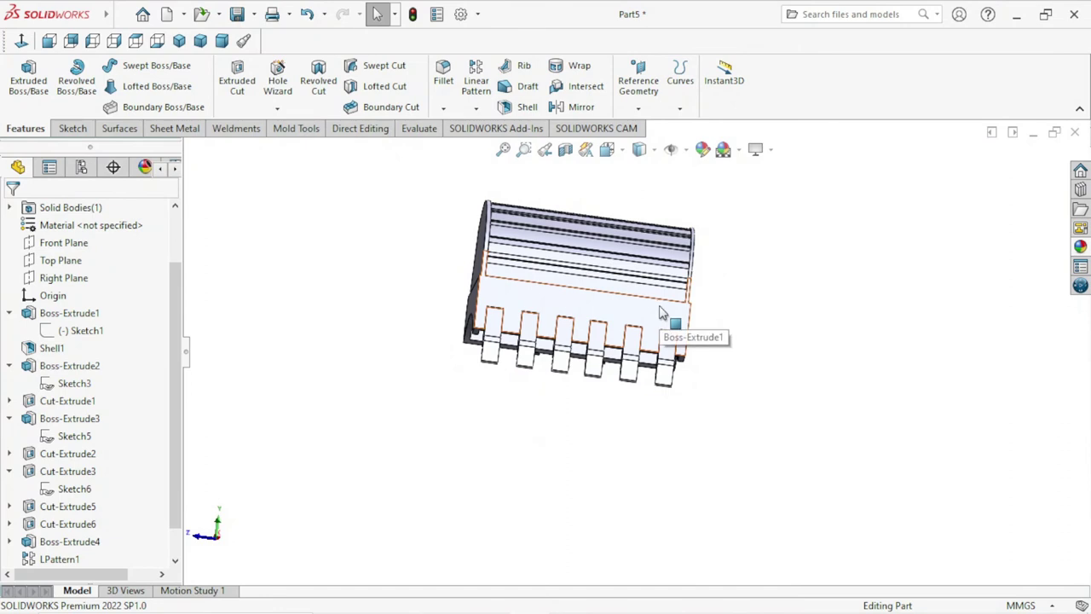
Sketch a thin corner rectangle on the front face spanning from the rightmost to the leftmost tooth.
click(567, 311)
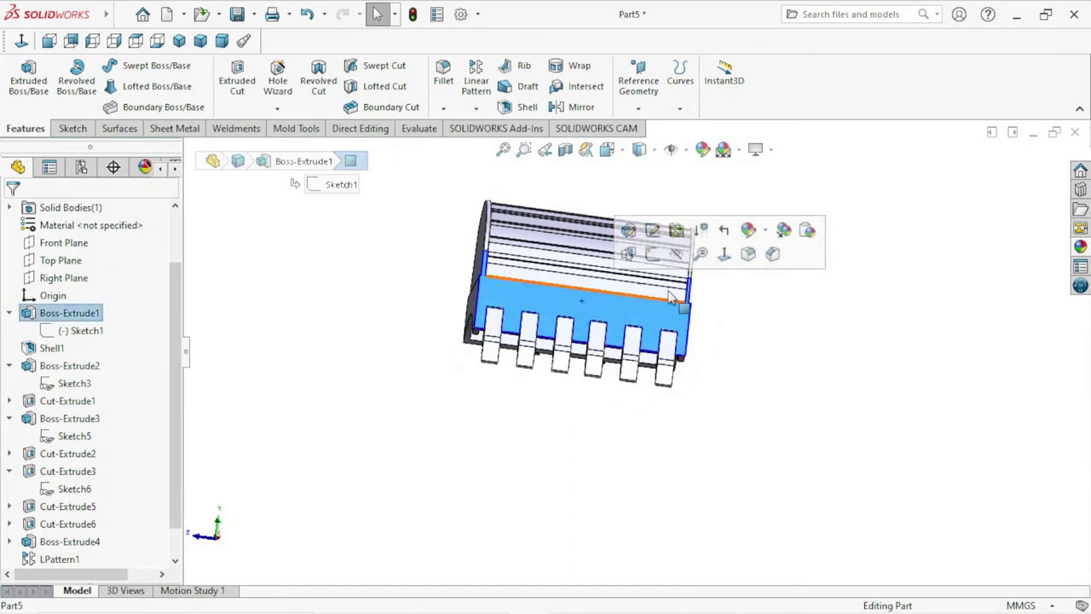
click(664, 256)
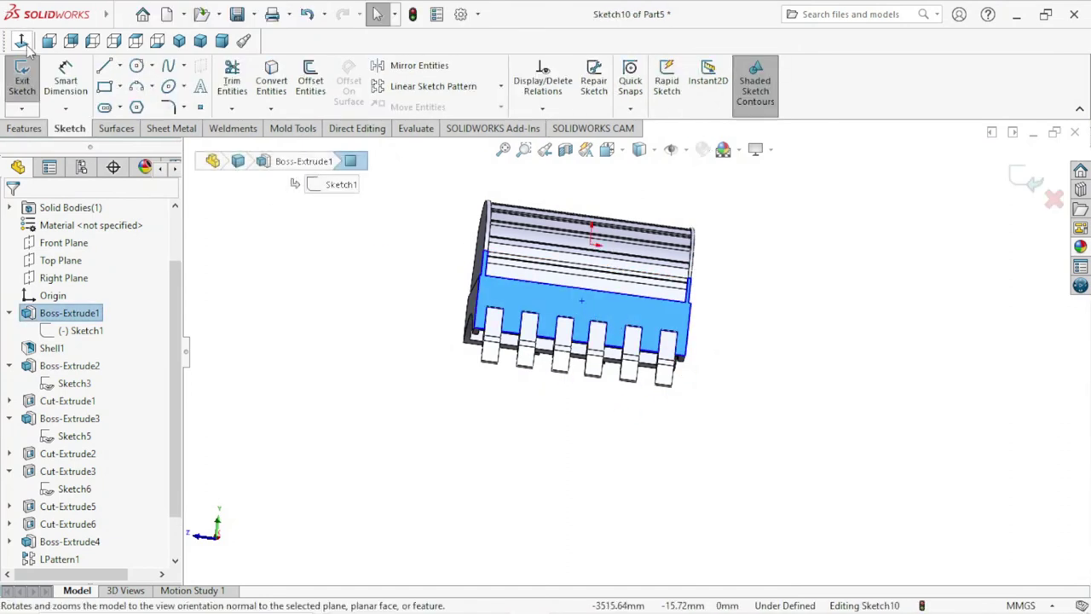
scroll(764, 460, down, 1)
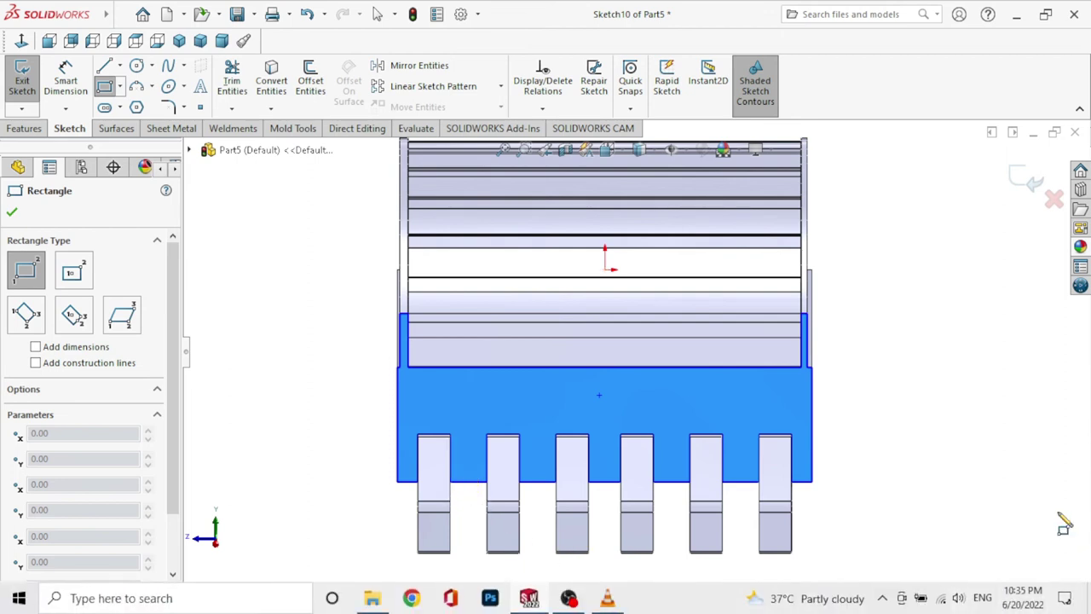
click(755, 487)
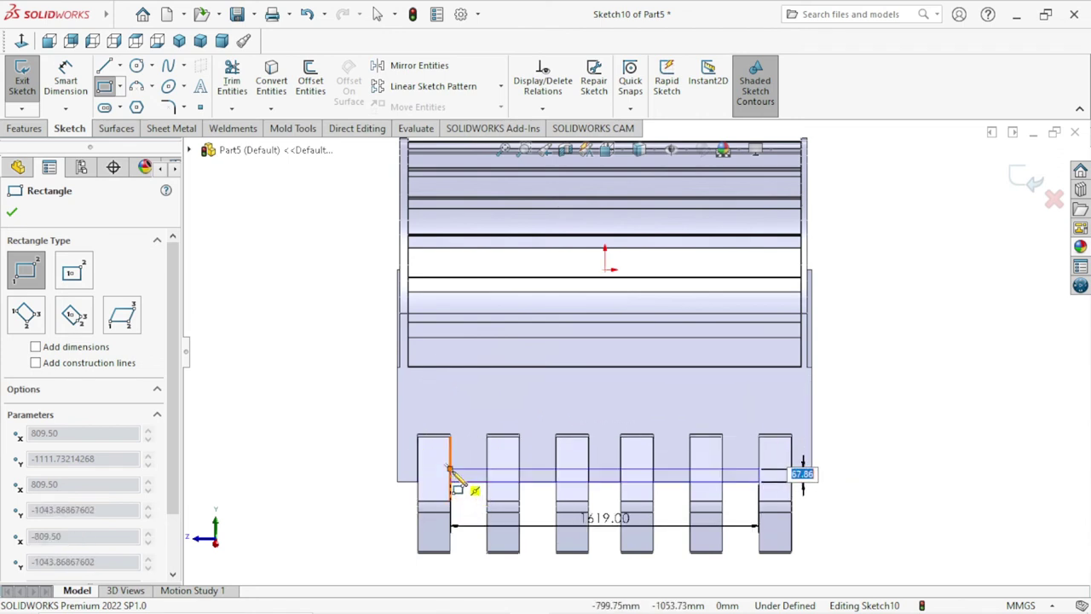
click(450, 470)
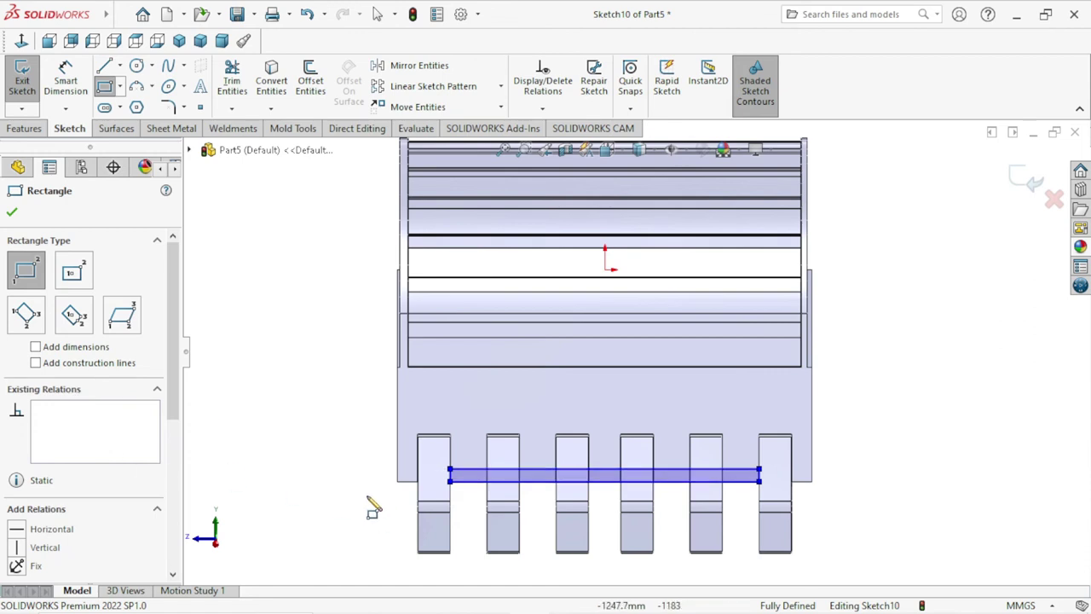
click(348, 488)
right_click(286, 385)
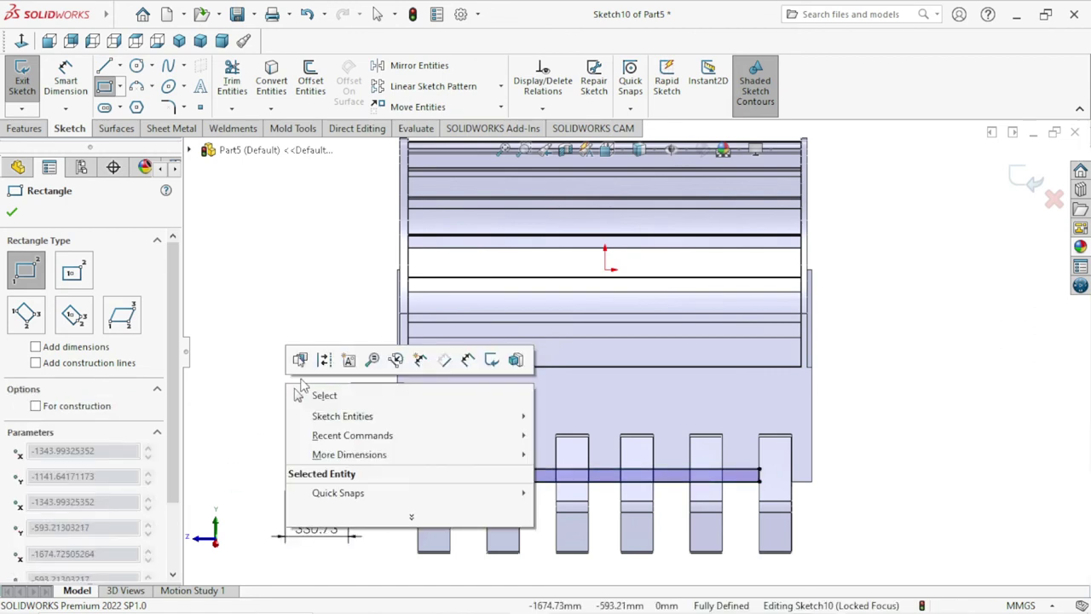
click(300, 392)
key(Escape)
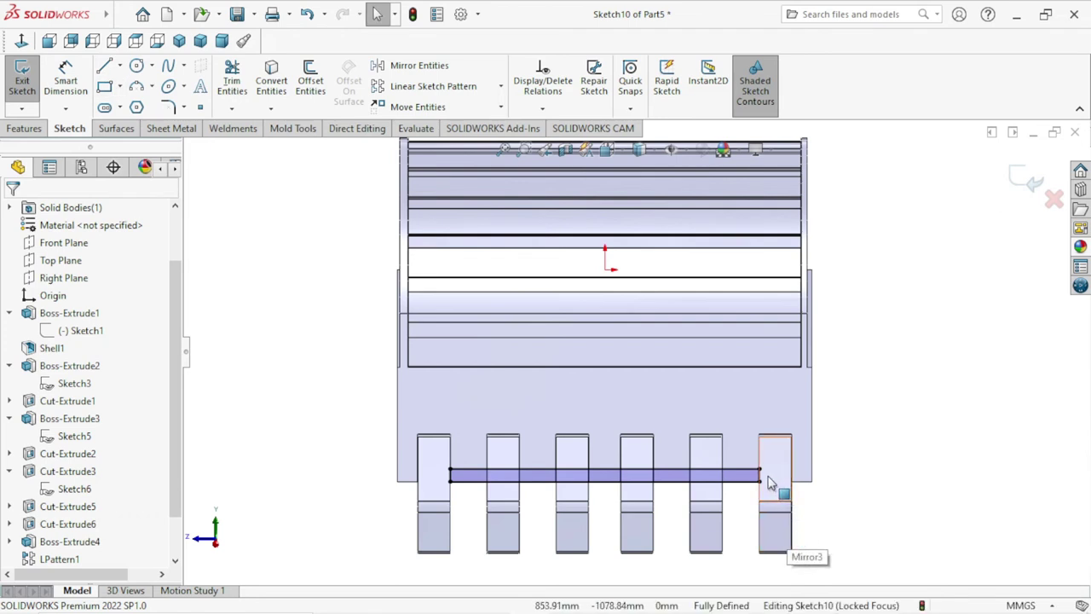
Try a 67.86 height dimension on the rectangle, then cancel it as over-defining.
scroll(767, 485, down, 1)
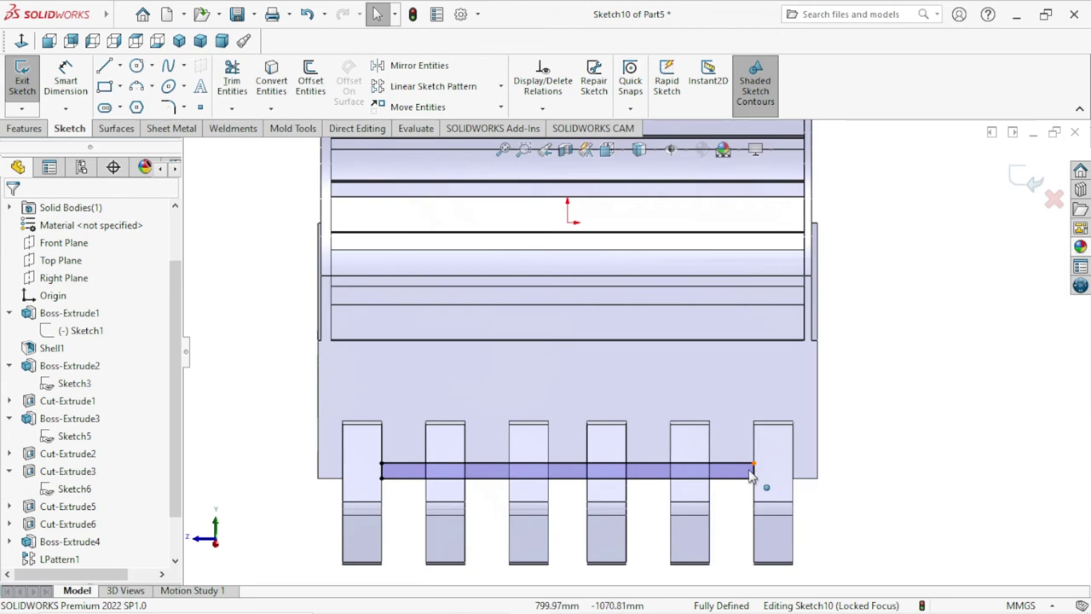
click(81, 96)
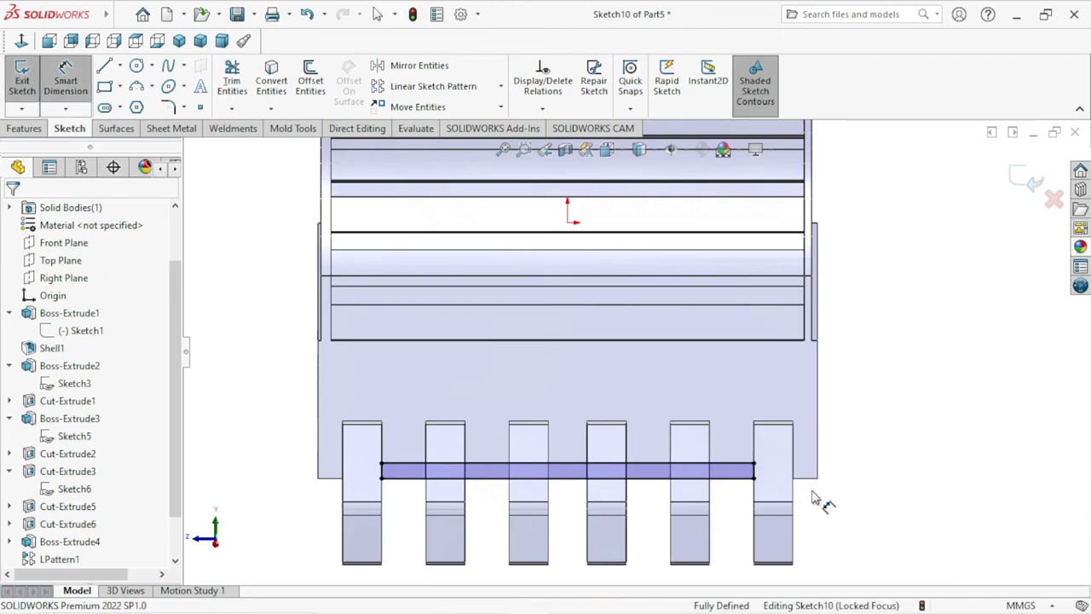
click(744, 495)
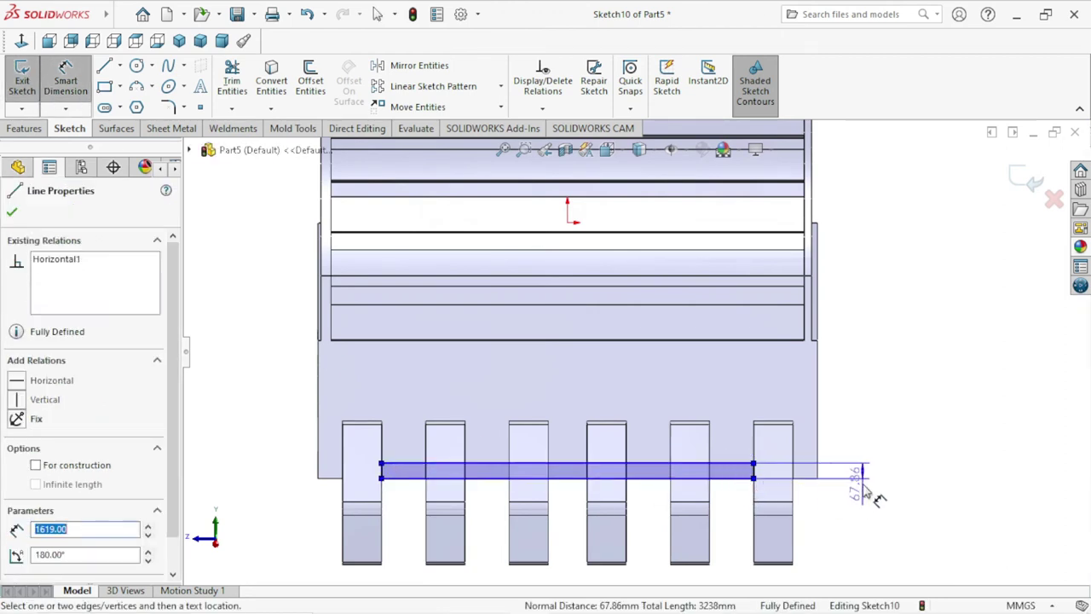
click(899, 438)
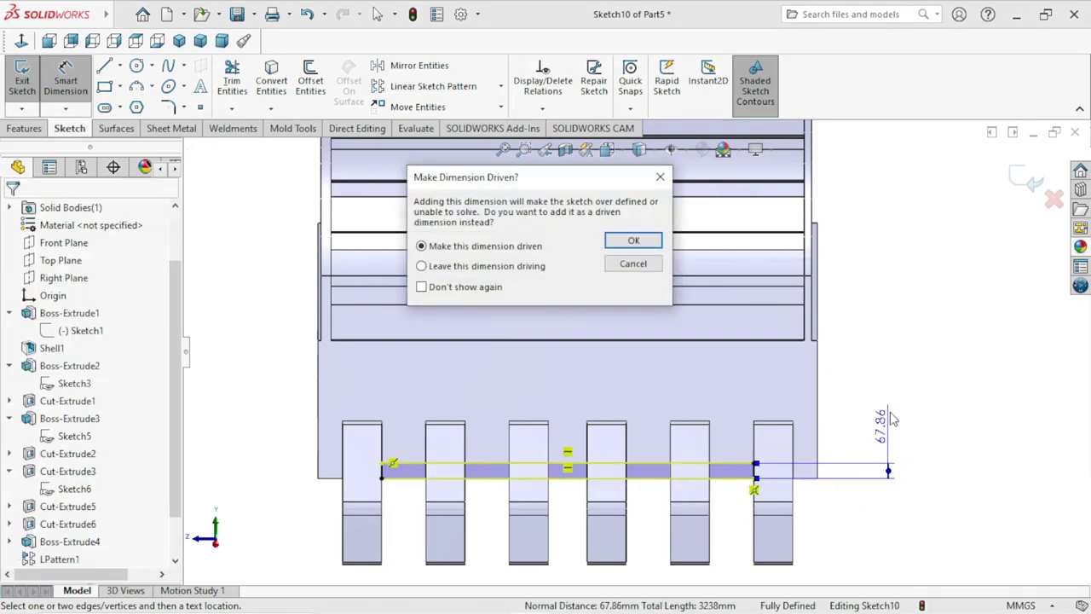
click(630, 265)
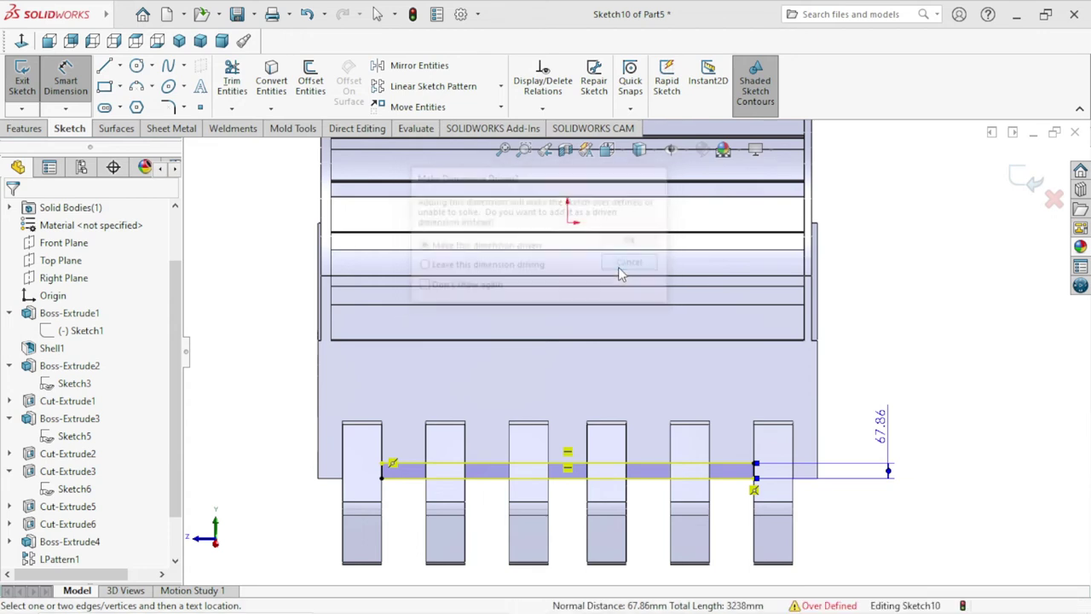
Delete the constraint on the rectangle's short left edge, leaving the sketch under defined.
click(381, 466)
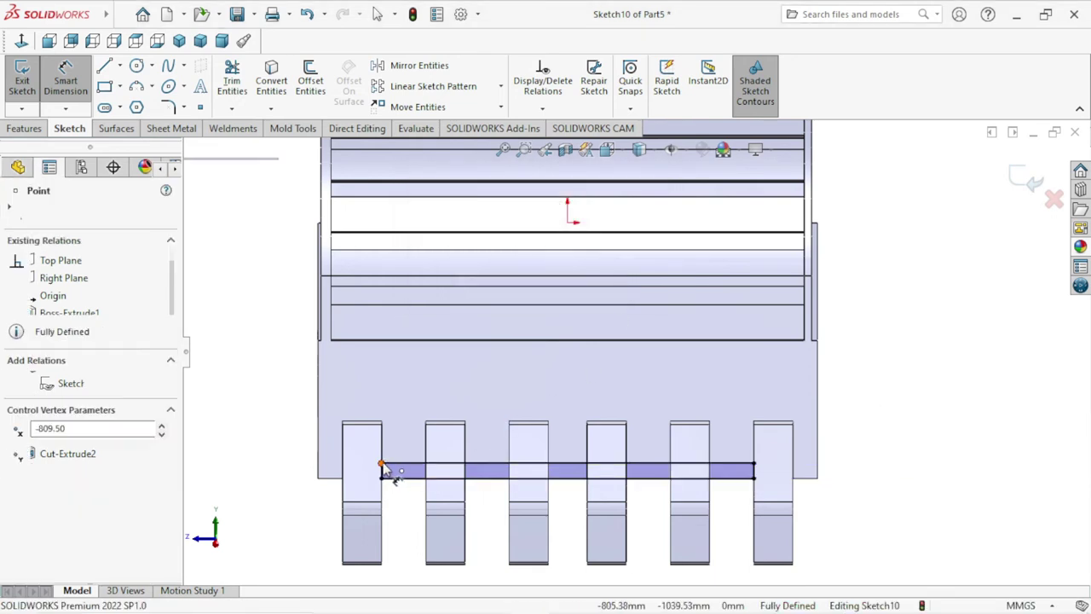
click(284, 396)
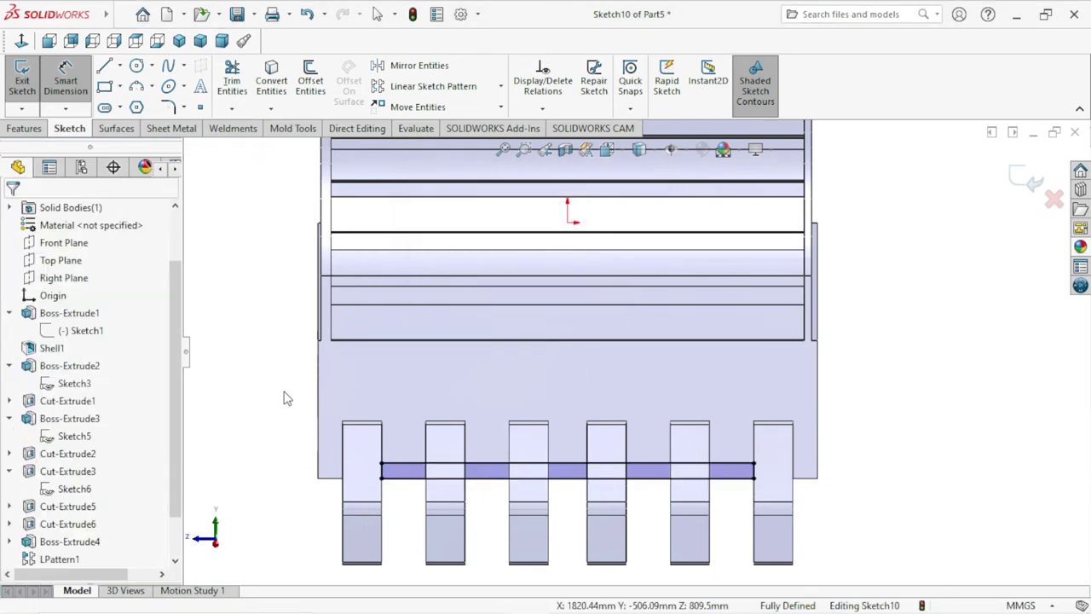
click(382, 475)
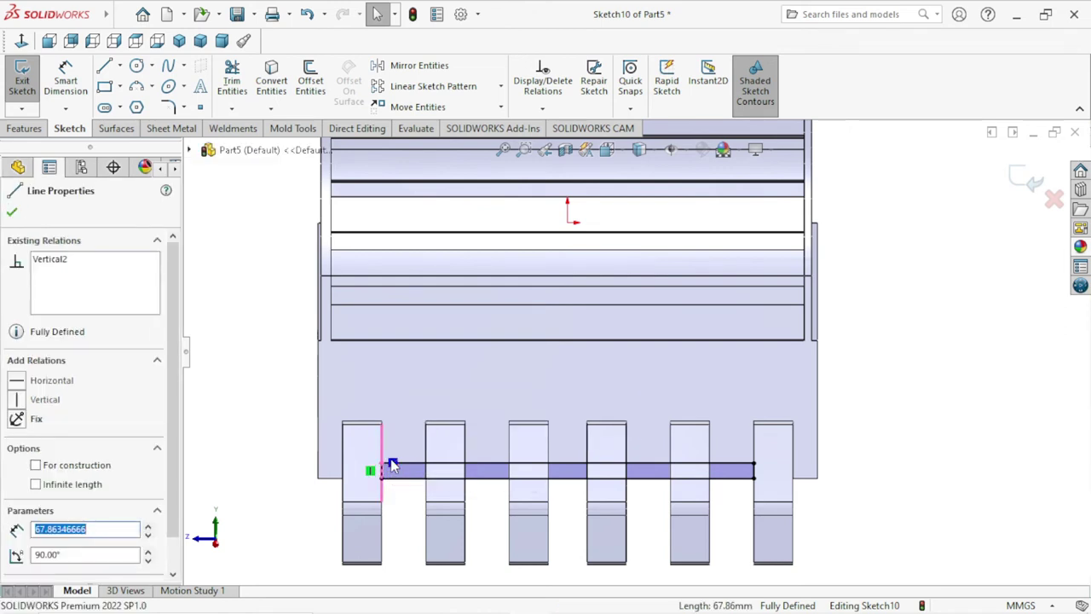
right_click(393, 465)
click(423, 560)
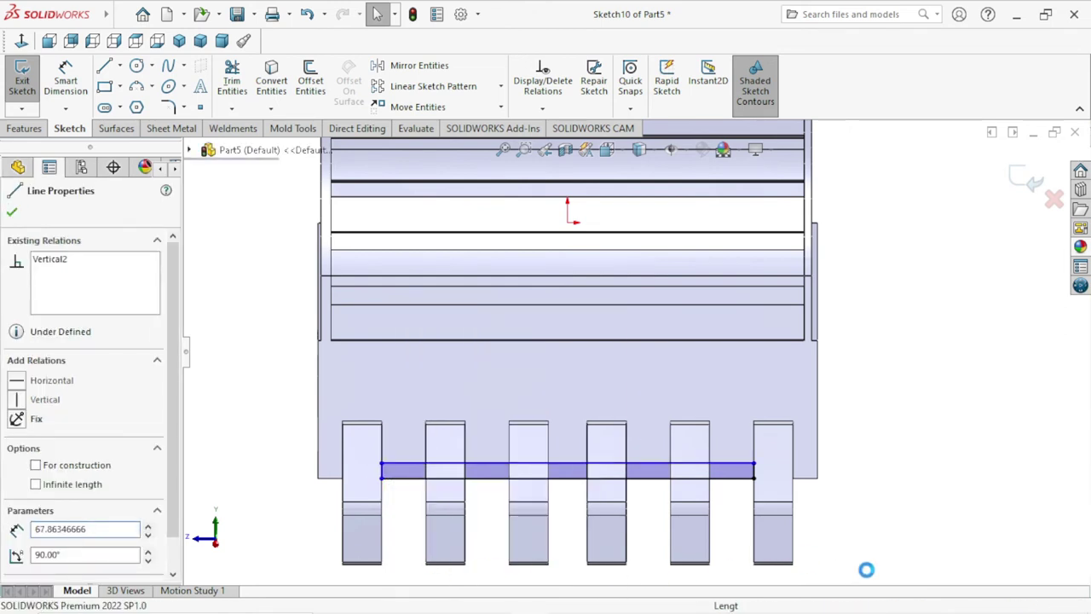
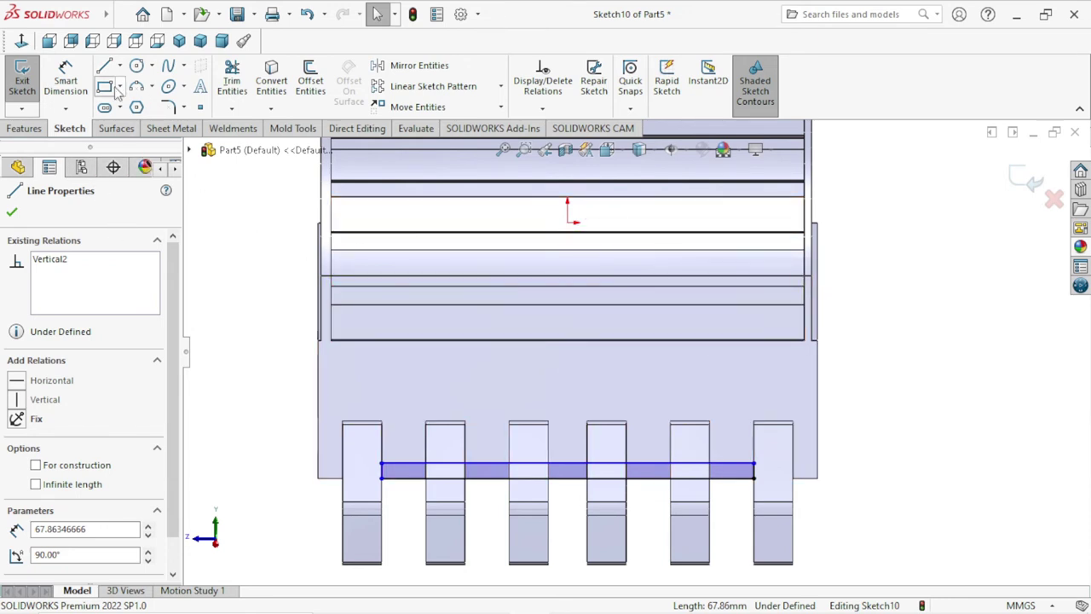
Dimension the Sketch10 horizontal line 20 mm from the bottom edge, replacing the 67.86 mm distance.
click(65, 81)
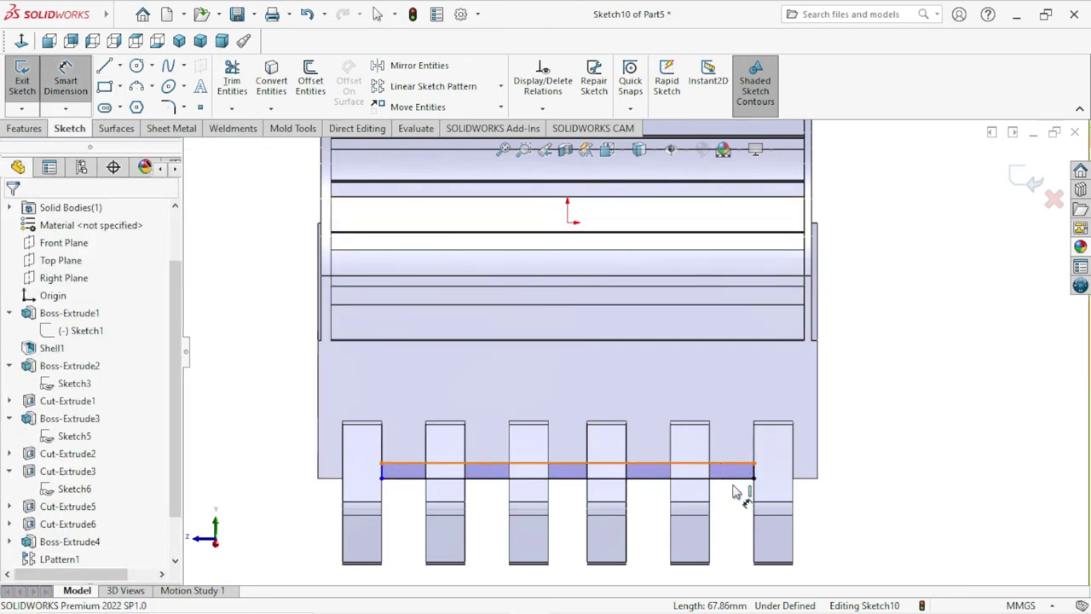
click(733, 490)
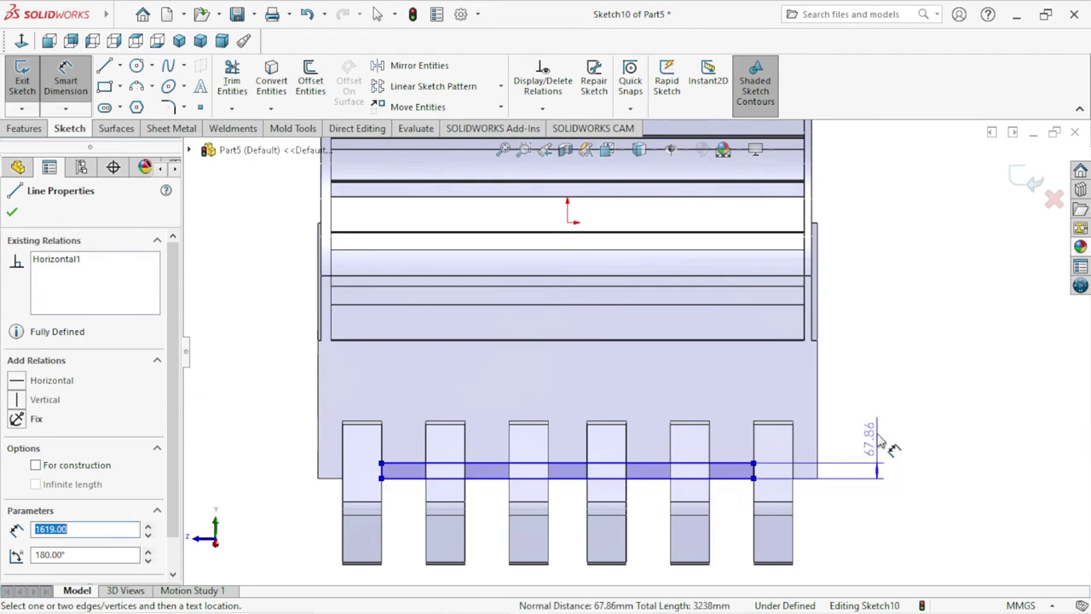
click(886, 435)
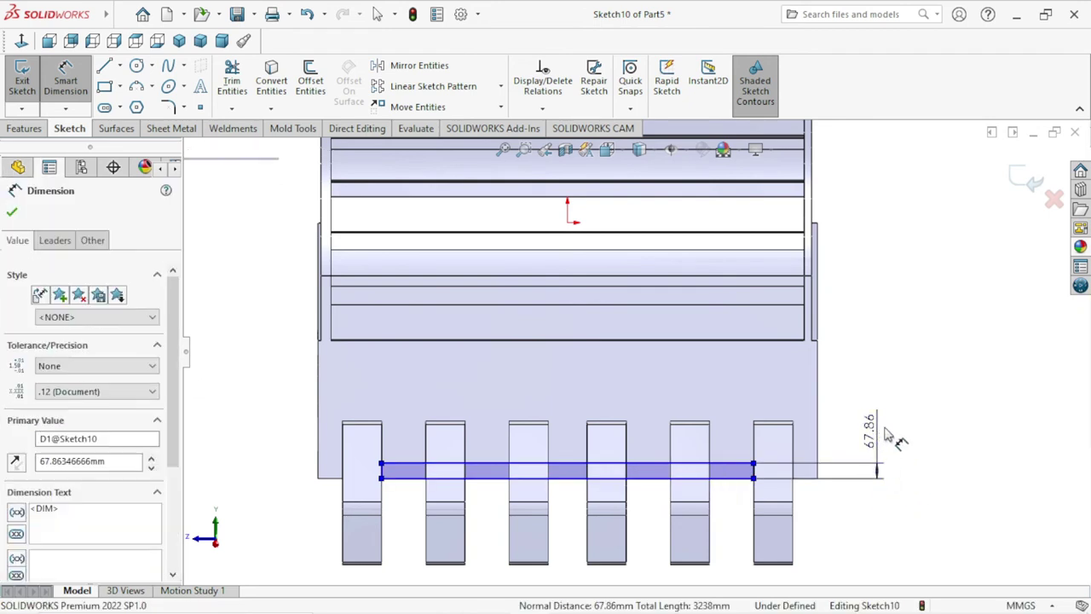
text(20)
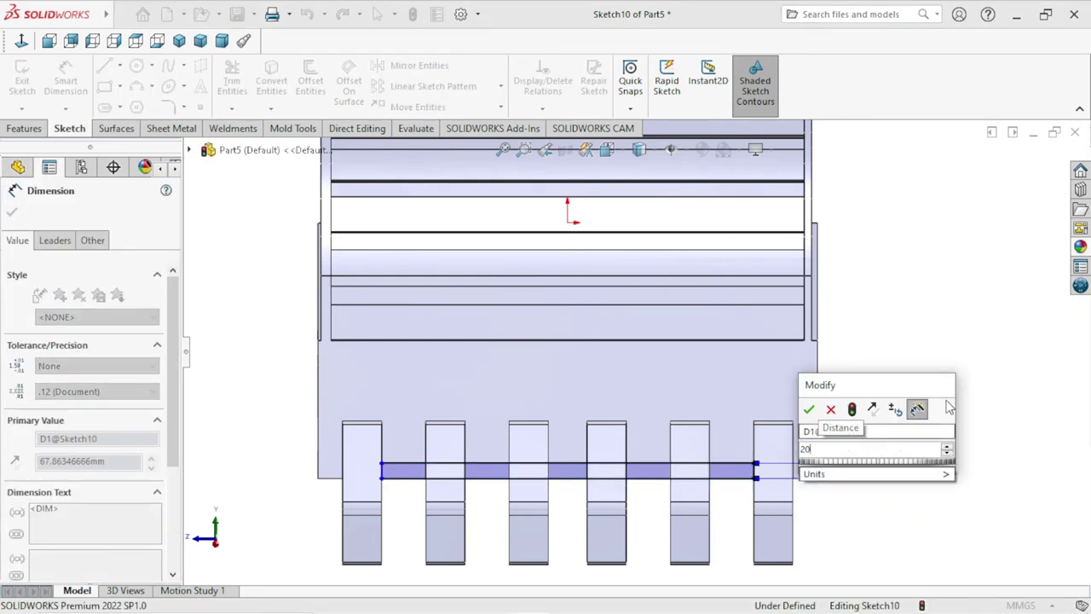
click(810, 410)
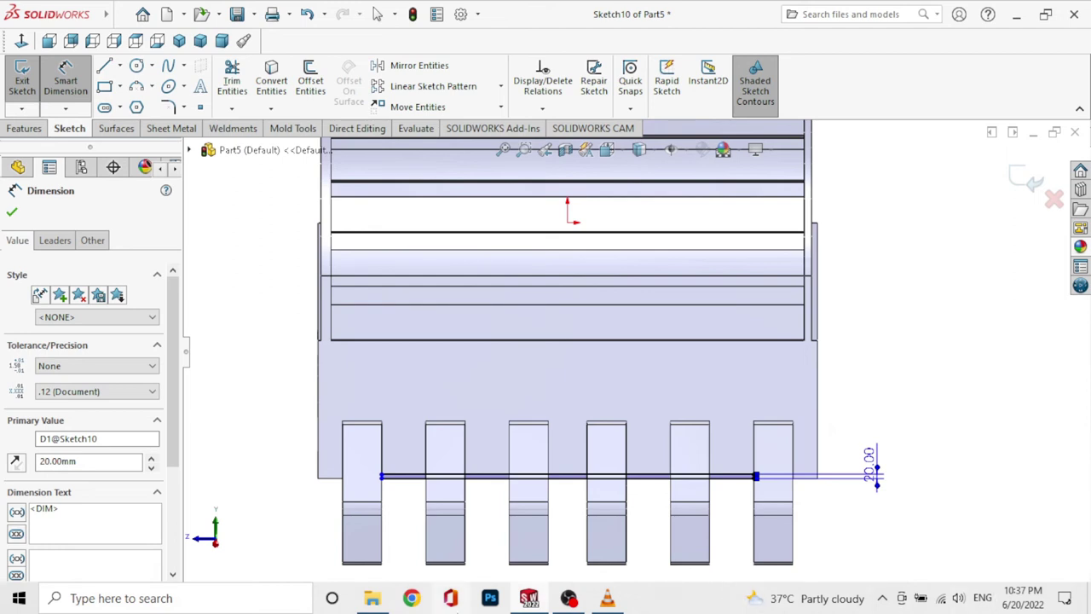
Extrude the 20 mm line sketch Up To Surface, ending at the second tooth's face.
click(11, 211)
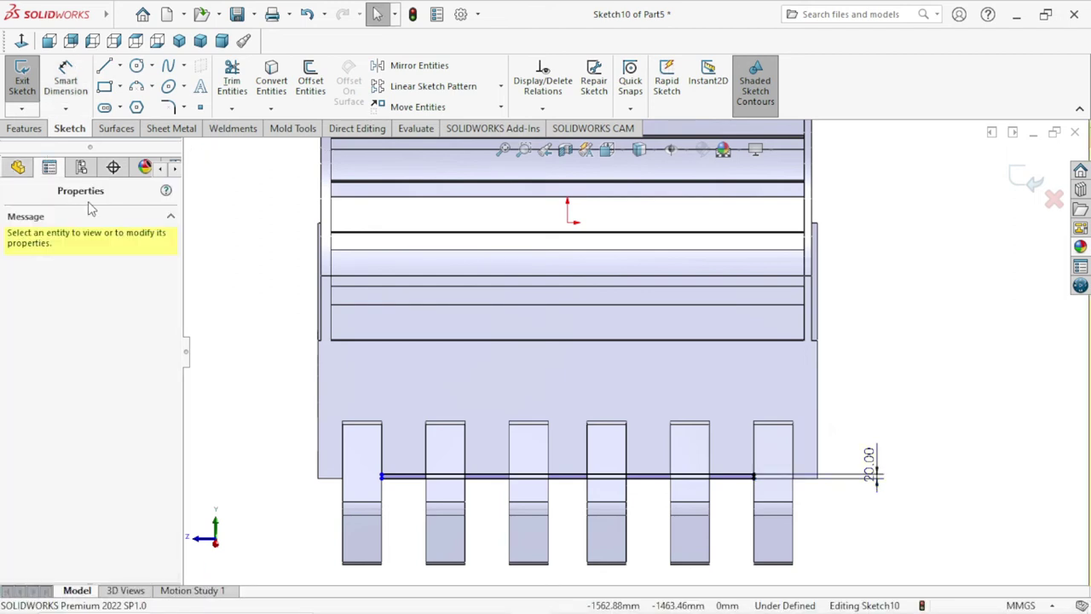
click(24, 128)
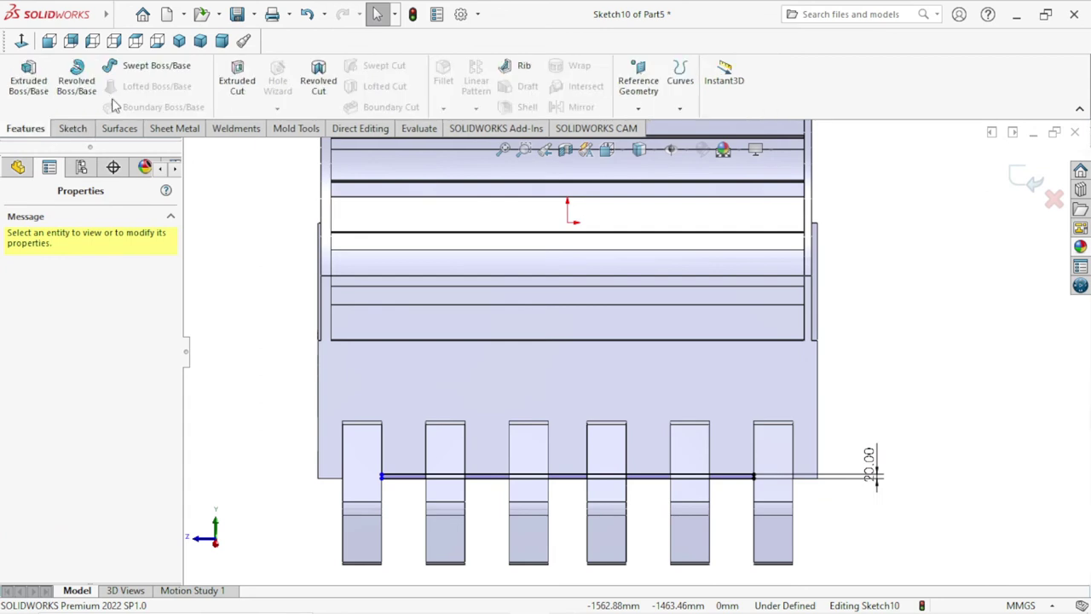
click(24, 89)
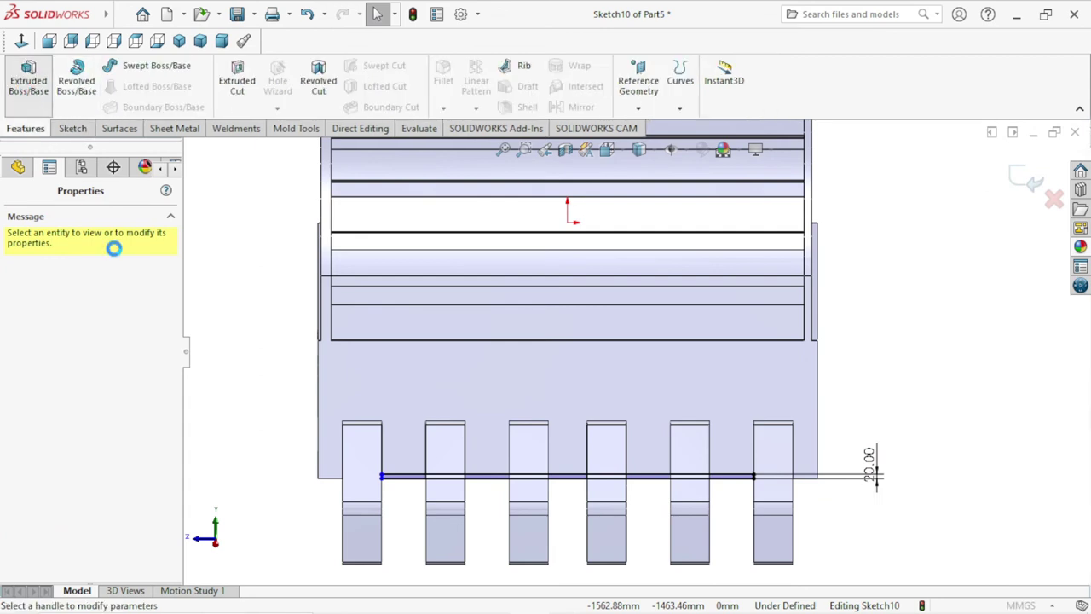
click(145, 308)
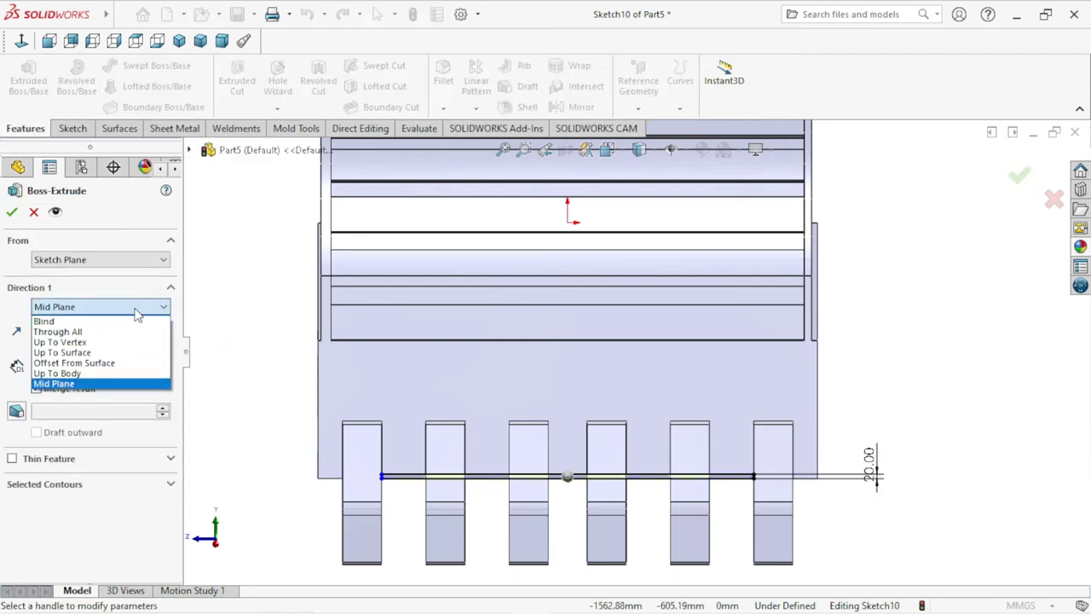
click(92, 352)
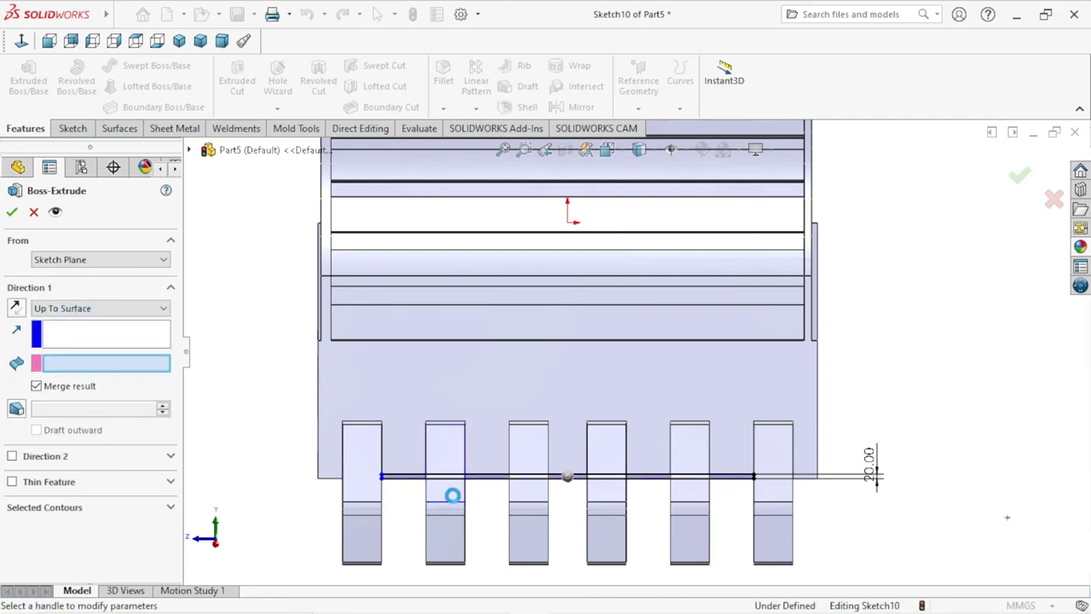
click(452, 495)
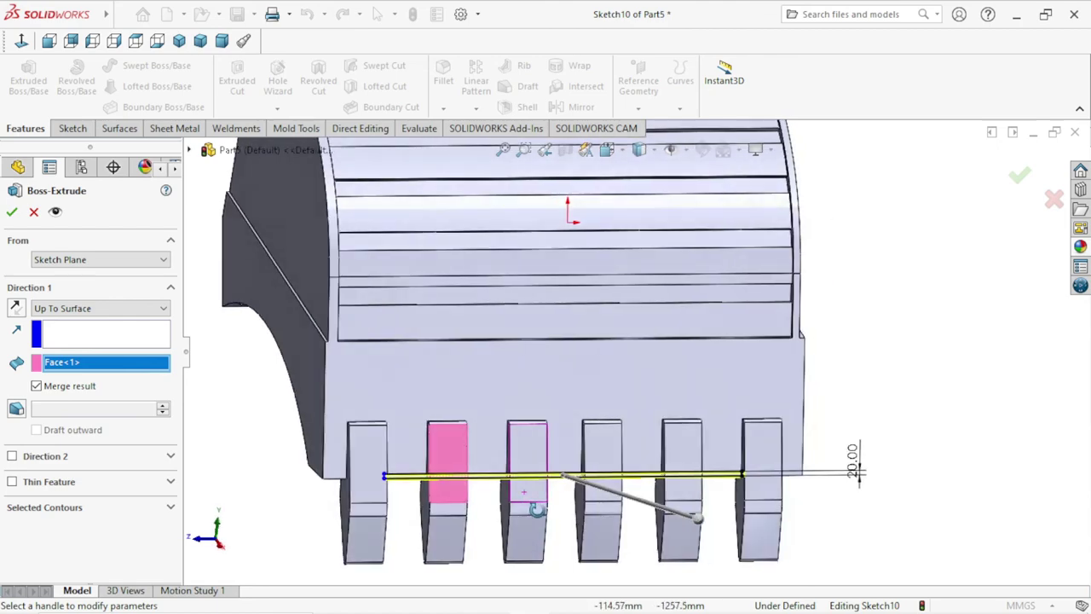
mouse_move(537, 509)
middle_down()
mouse_move(601, 523)
mouse_move(28, 290)
middle_up()
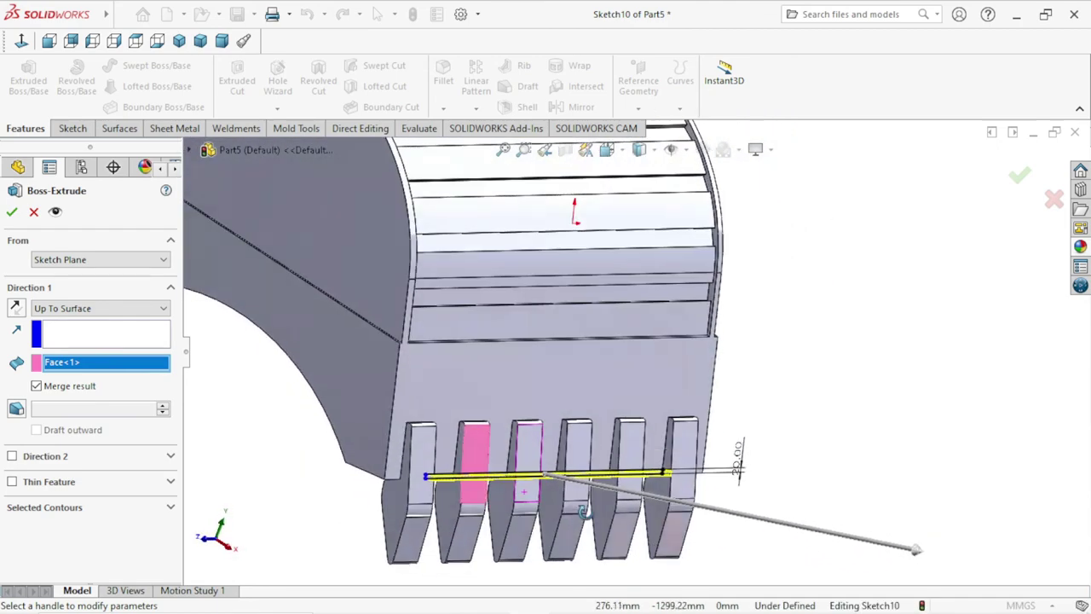
click(12, 213)
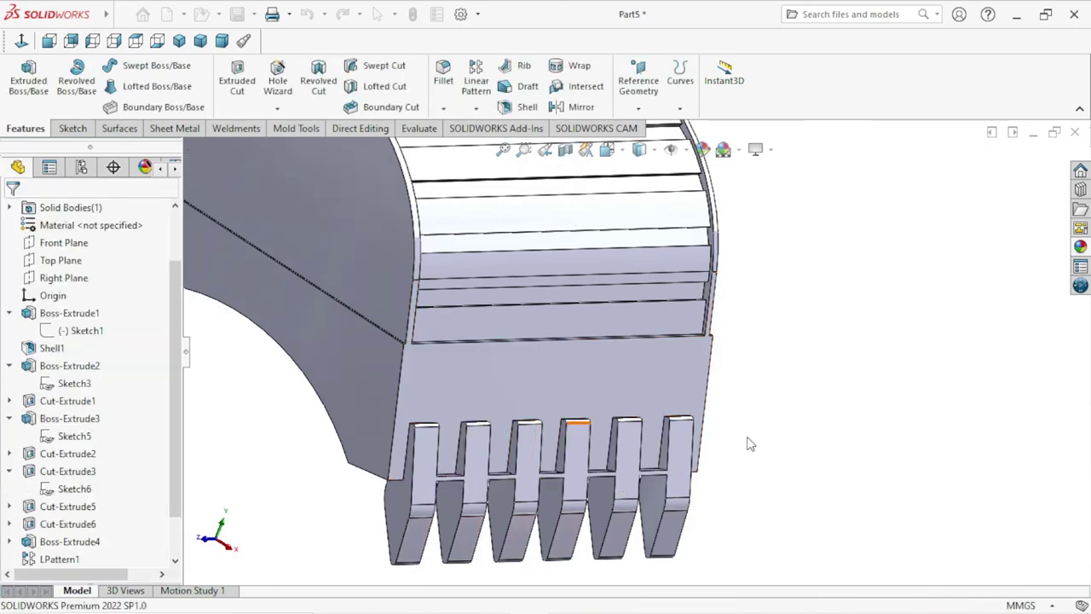
mouse_move(641, 510)
middle_down()
mouse_move(630, 416)
mouse_move(619, 434)
mouse_move(619, 370)
mouse_move(628, 310)
mouse_move(663, 231)
mouse_move(526, 424)
mouse_move(504, 438)
mouse_move(663, 458)
middle_up()
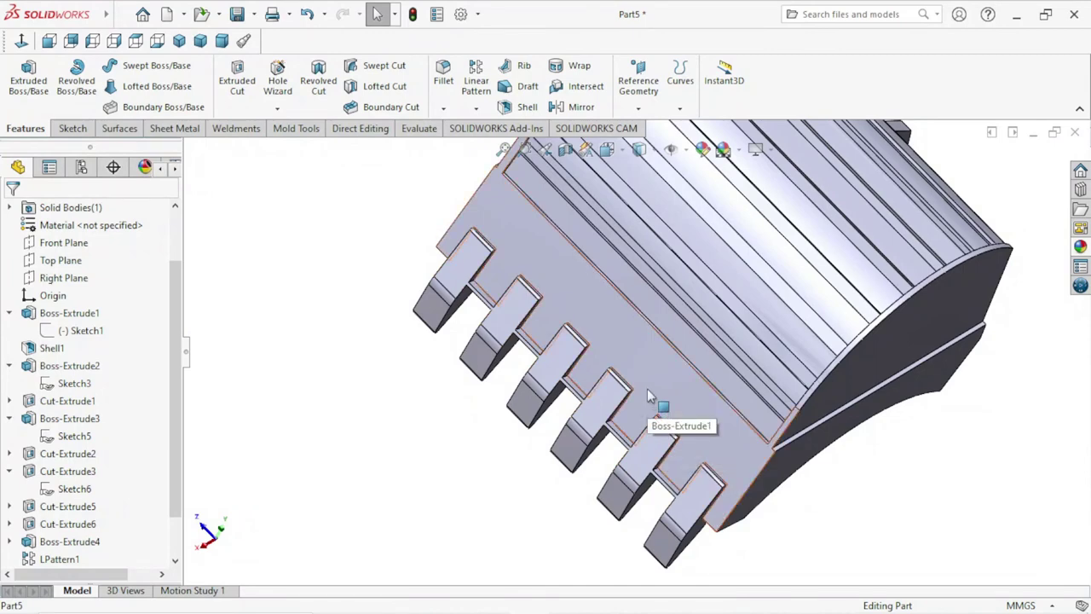
scroll(630, 405, up, 3)
scroll(601, 418, up, 3)
mouse_move(597, 422)
middle_down()
mouse_move(793, 392)
mouse_move(779, 307)
middle_up()
scroll(779, 307, down, 3)
scroll(780, 308, down, 3)
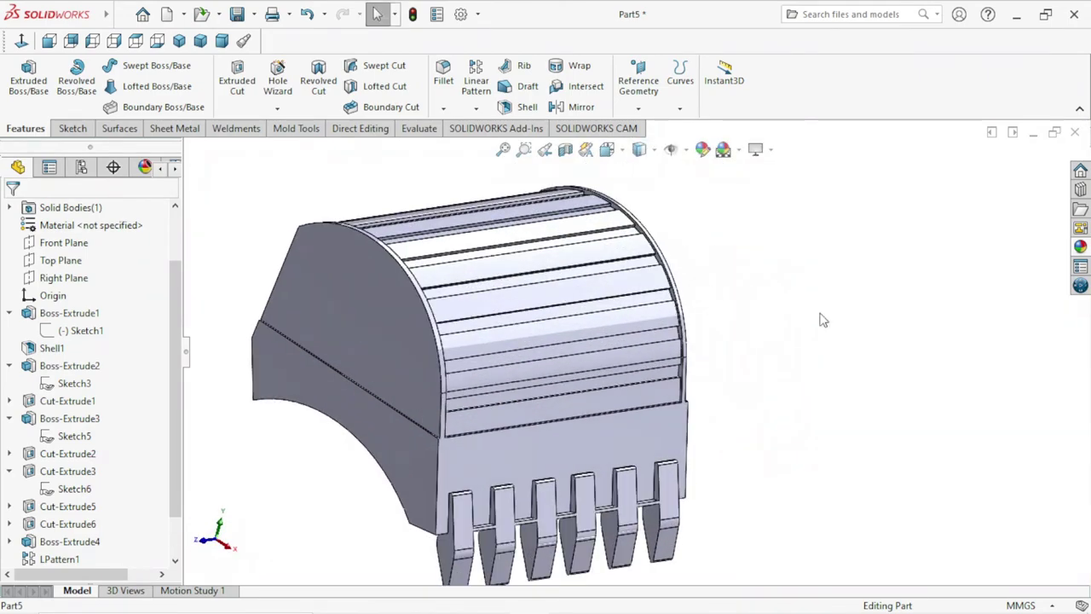
mouse_move(579, 384)
middle_down()
mouse_move(676, 377)
mouse_move(605, 438)
mouse_move(711, 513)
middle_up()
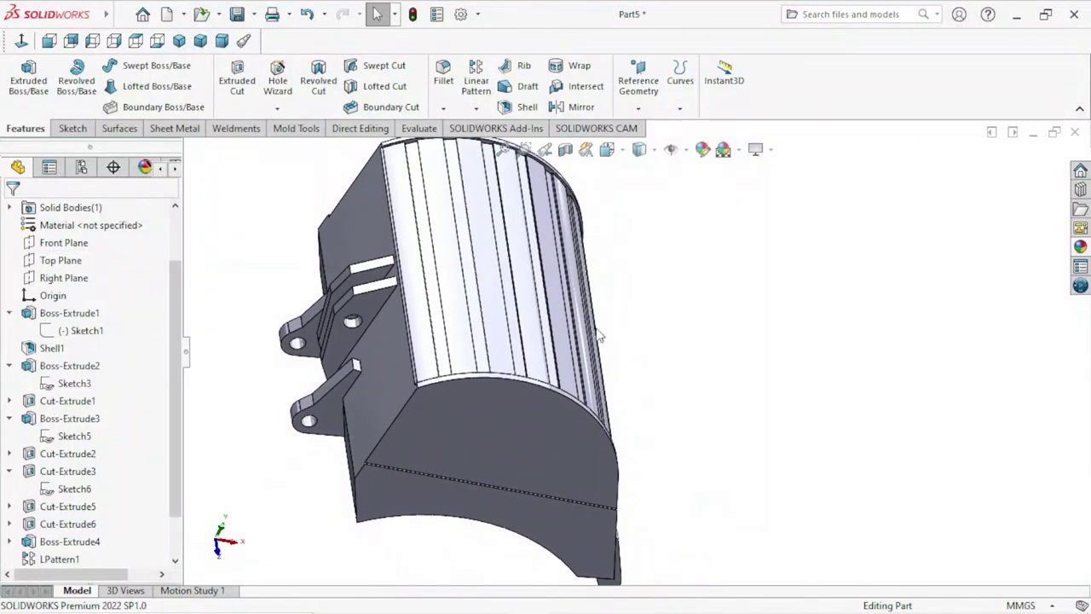
scroll(599, 335, down, 2)
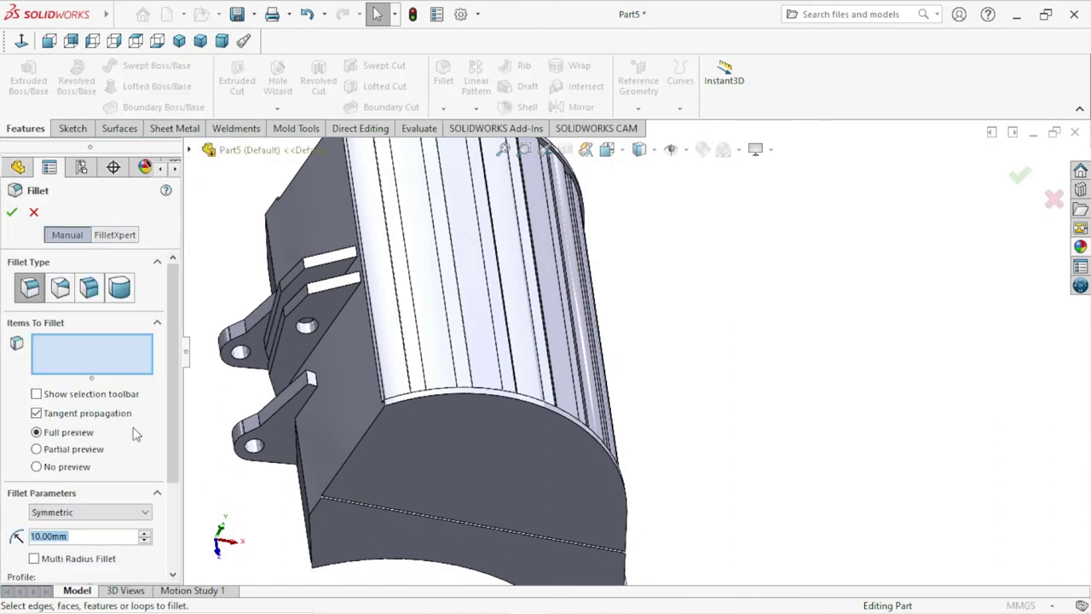
Select the first four ribbed top faces for the 10 mm fillet, deleting the stray Edge<1>.
click(421, 317)
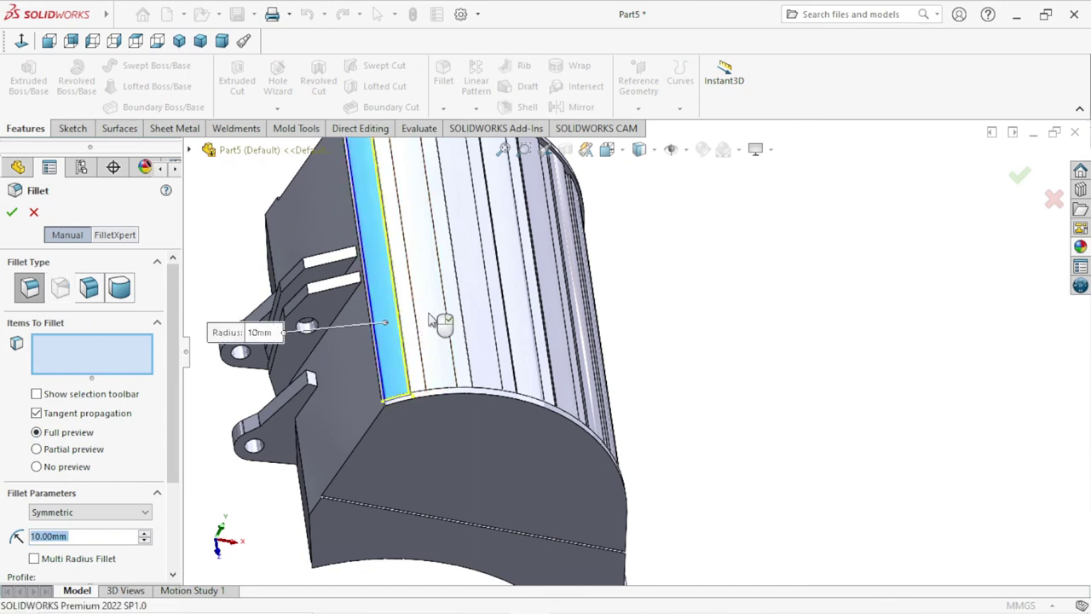
click(445, 320)
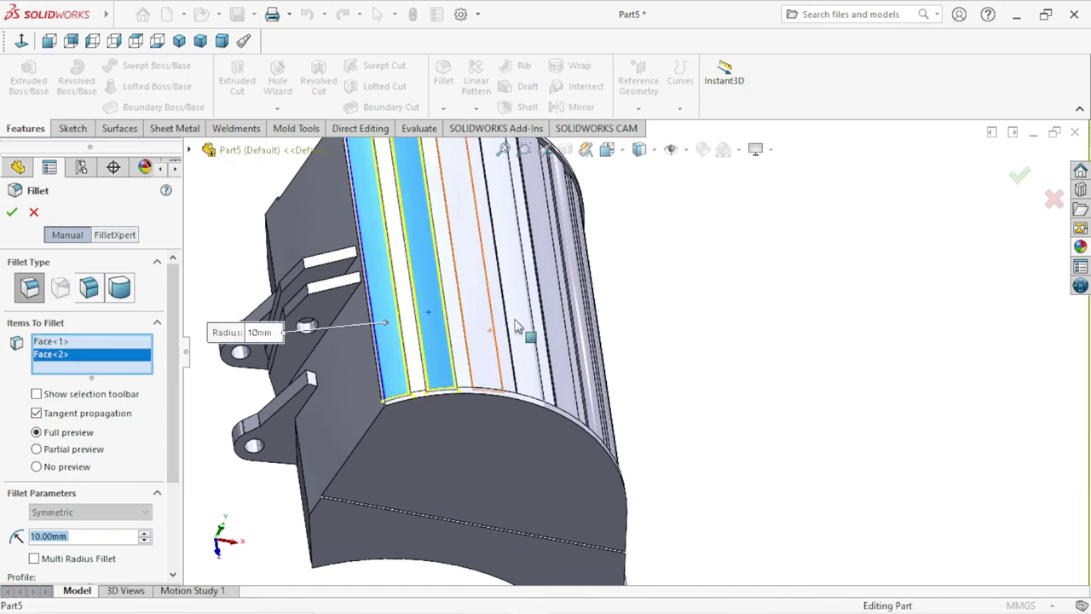
click(516, 326)
click(537, 319)
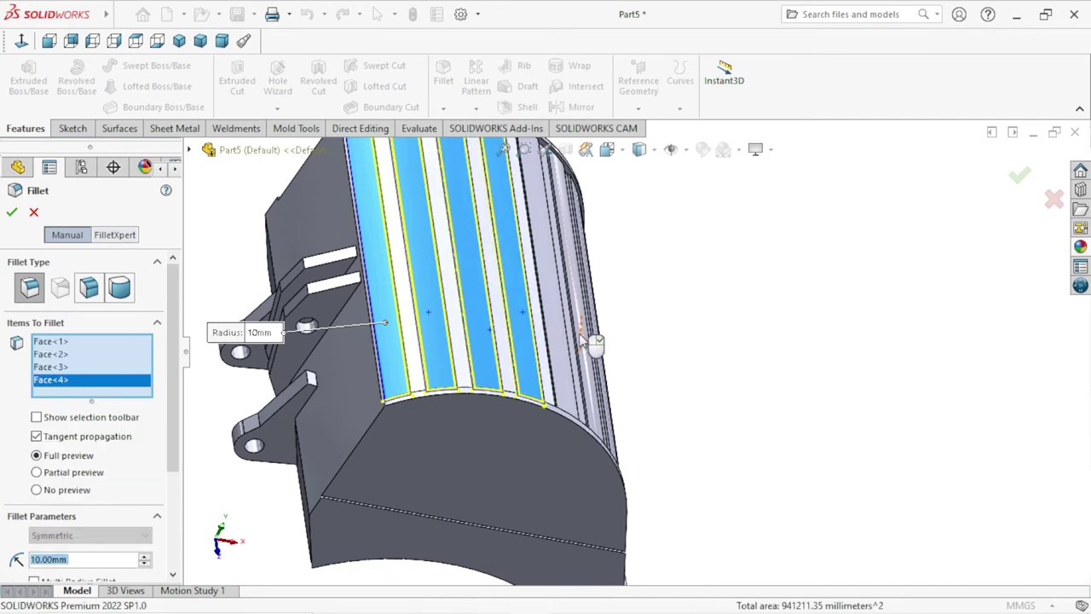
click(635, 335)
mouse_move(635, 345)
middle_down()
mouse_move(600, 321)
mouse_move(588, 328)
middle_up()
right_click(49, 401)
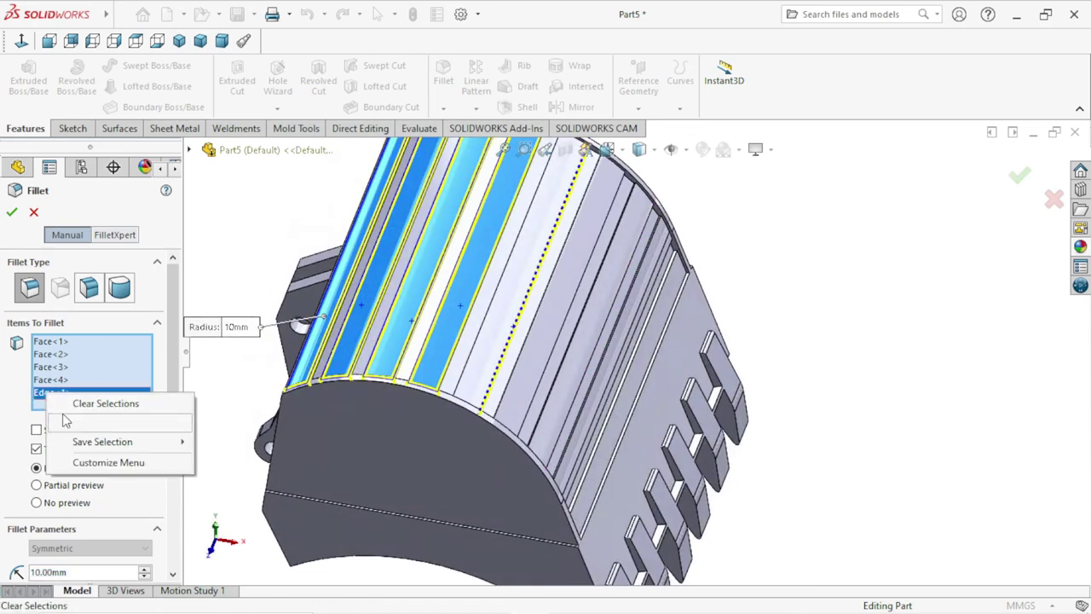
click(81, 421)
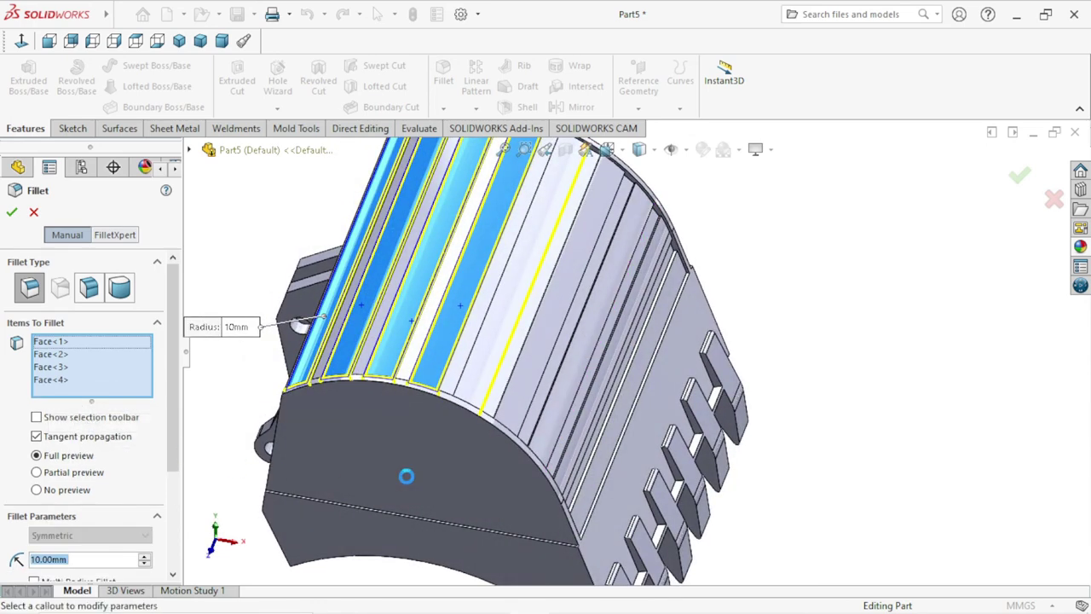
Add four more top-strip faces, bringing the fillet selection to eight faces.
click(521, 324)
click(544, 351)
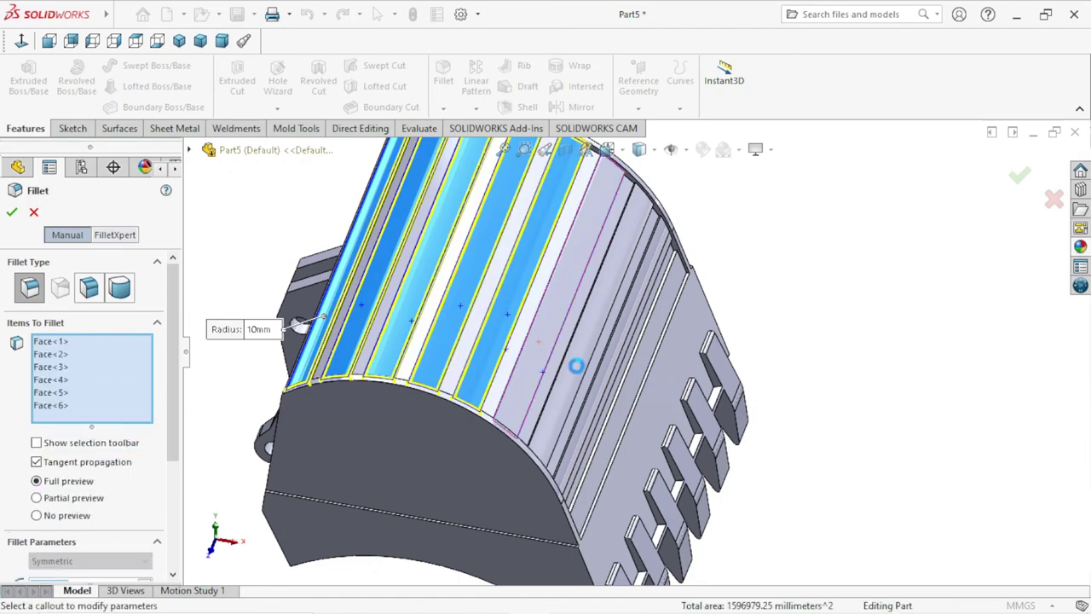
click(573, 372)
middle_drag(646, 383, 591, 316)
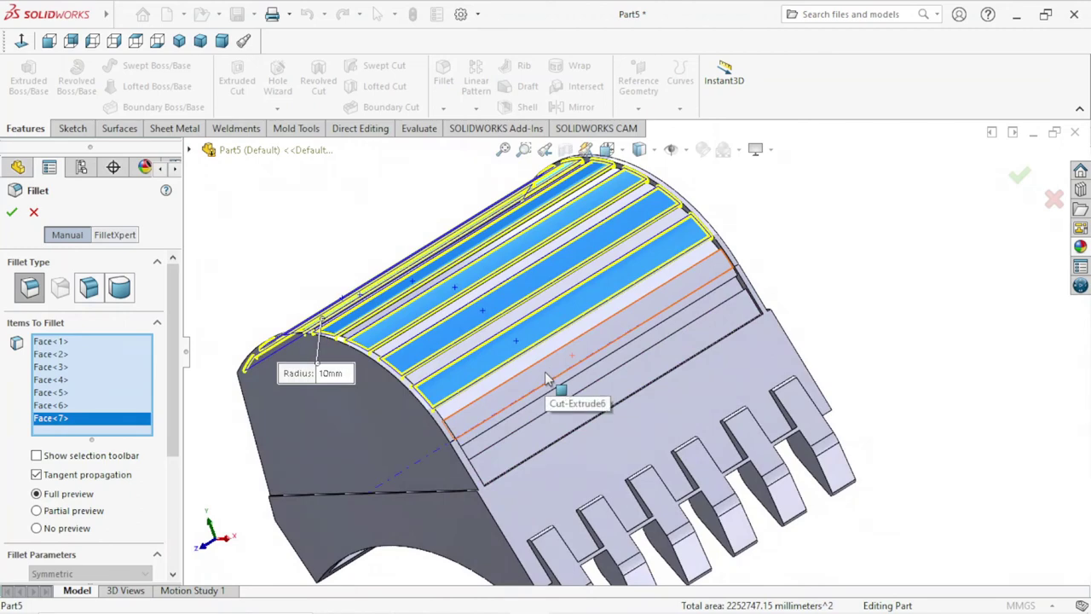
click(682, 301)
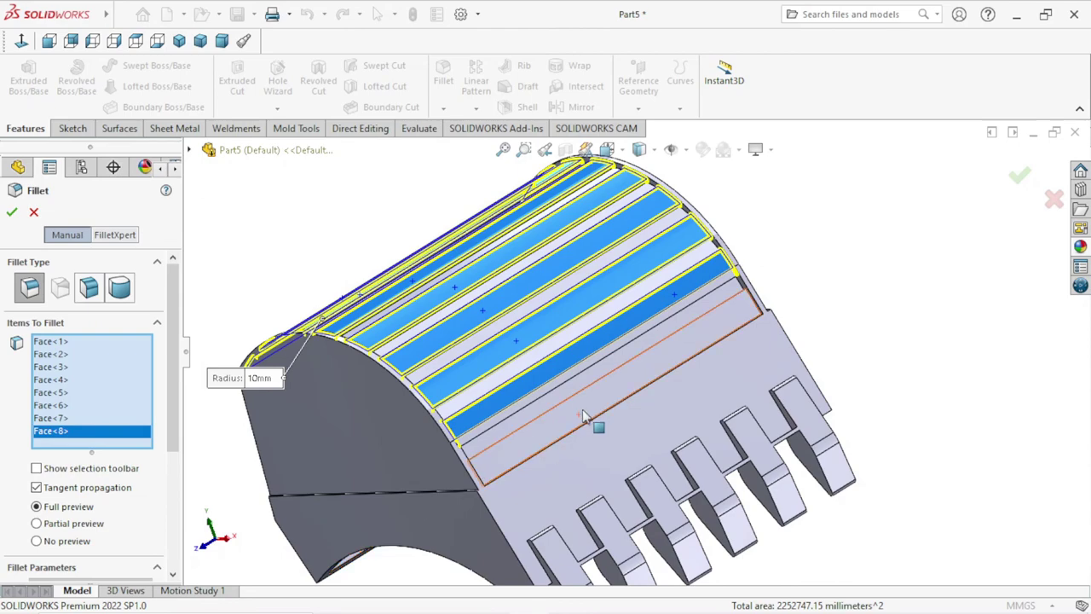
scroll(663, 339, down, 2)
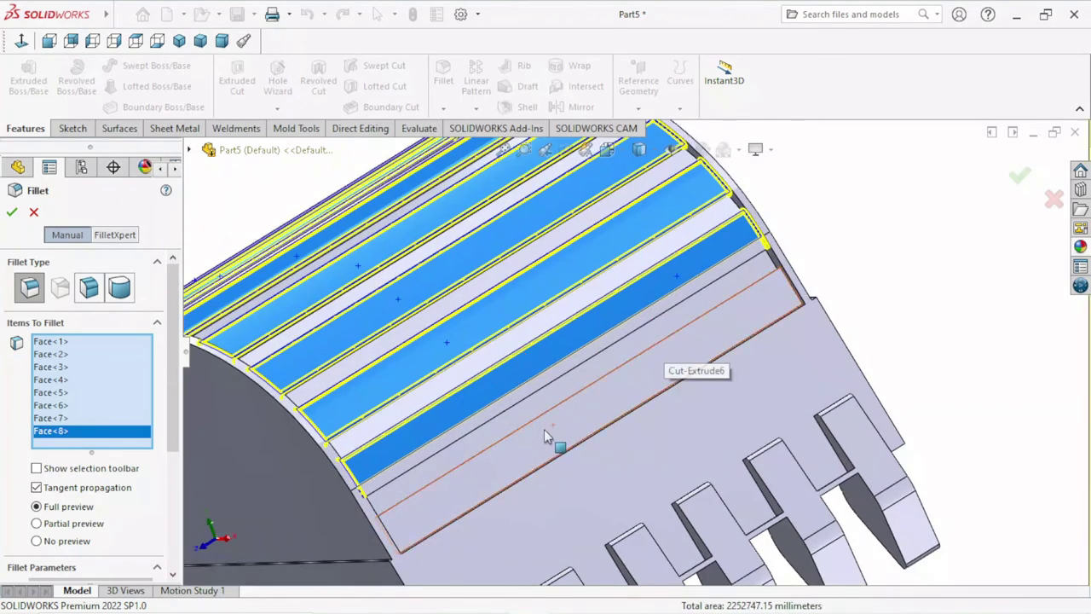
mouse_move(544, 428)
middle_down()
mouse_move(557, 426)
mouse_move(565, 453)
mouse_move(557, 434)
mouse_move(569, 426)
middle_up()
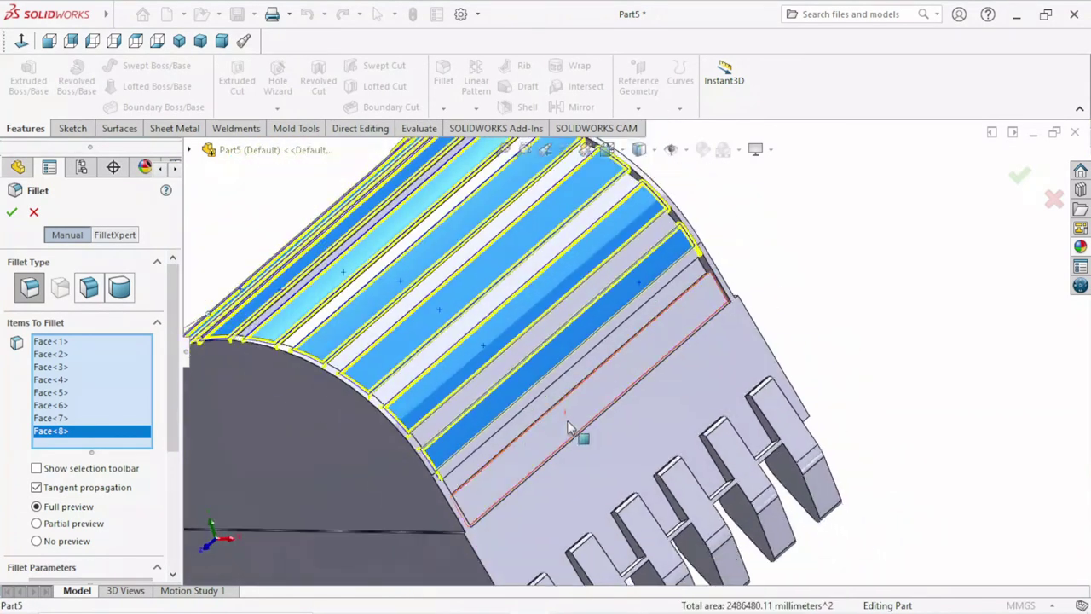
scroll(631, 375, down, 1)
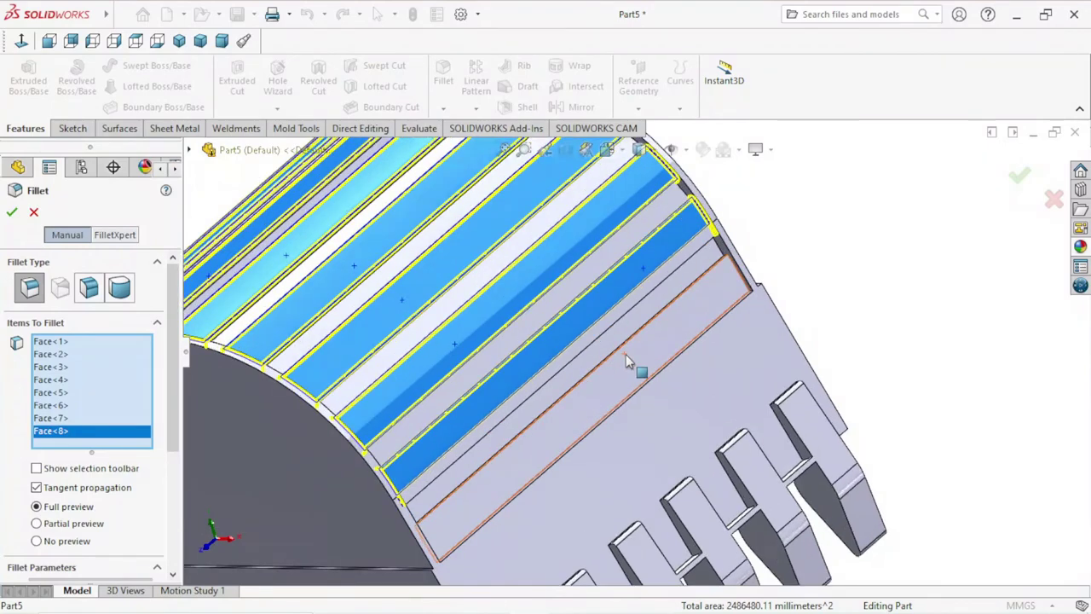
scroll(612, 417, down, 1)
scroll(612, 417, up, 2)
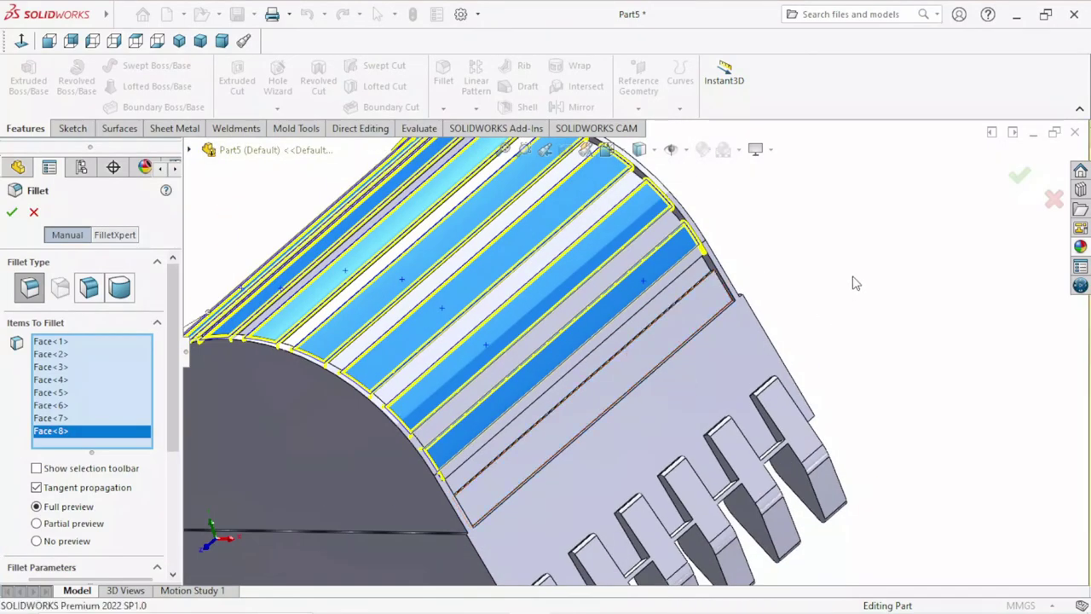
middle_drag(852, 283, 827, 213)
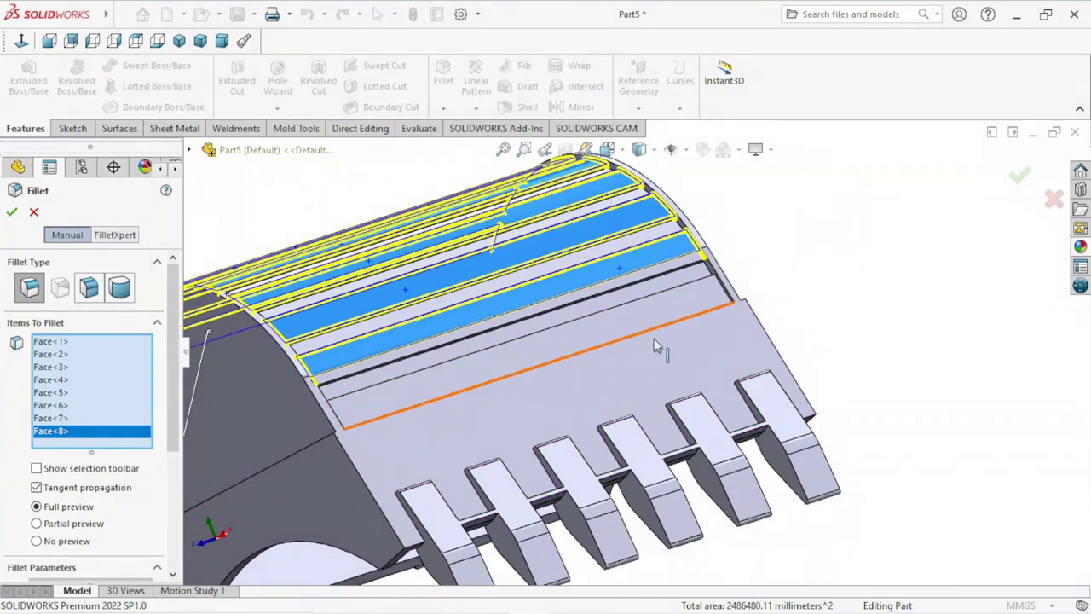
middle_drag(582, 399, 641, 346)
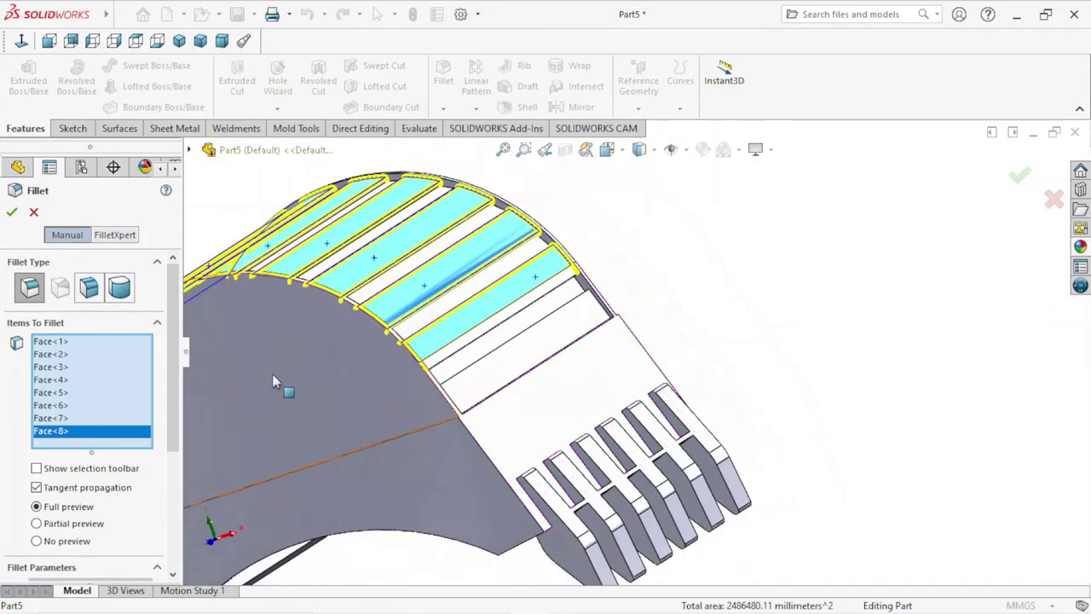
Add three more top-strip faces, including the side face, to the 10 mm fillet.
click(641, 346)
scroll(707, 311, up, 3)
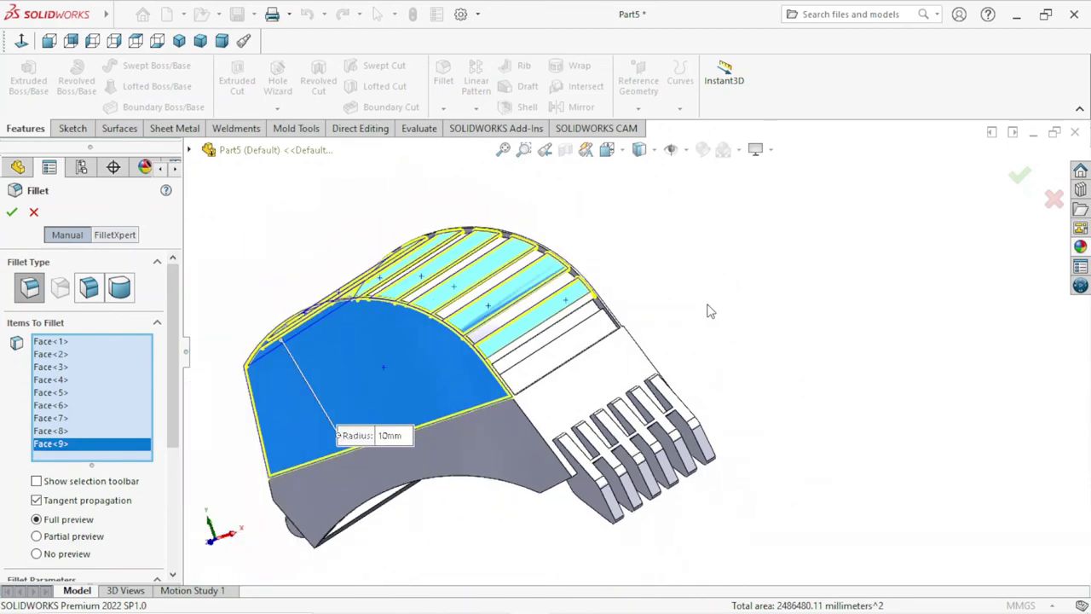
middle_drag(725, 343, 514, 354)
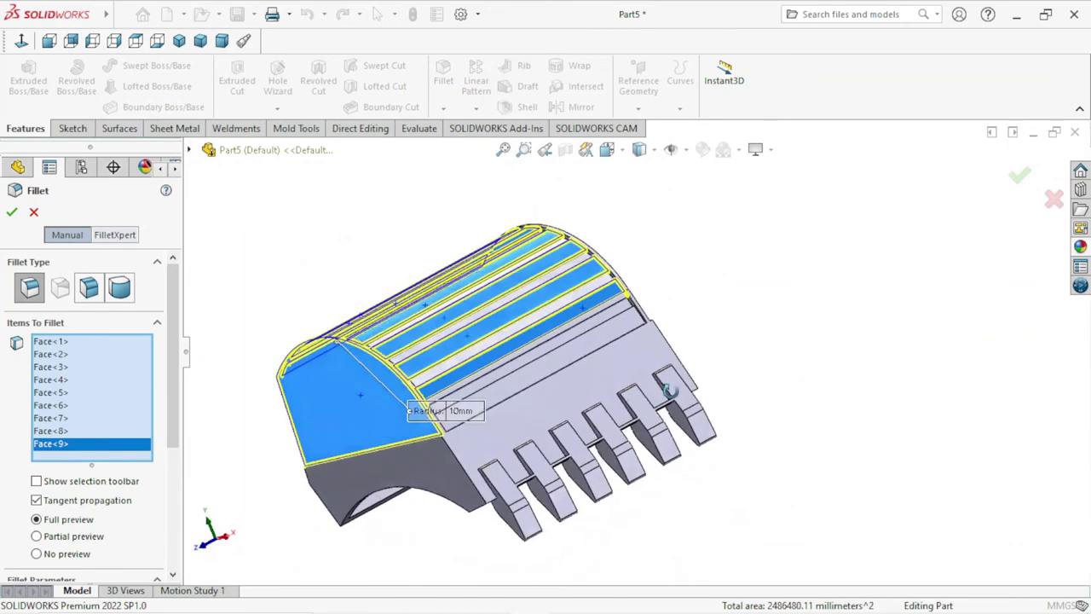
click(514, 354)
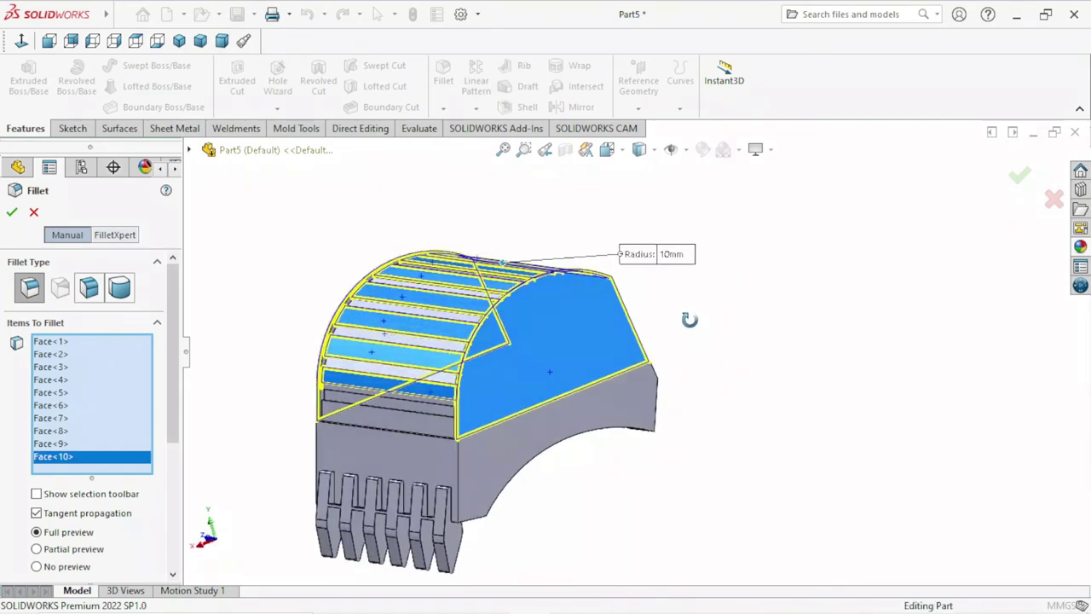
middle_drag(662, 288, 699, 312)
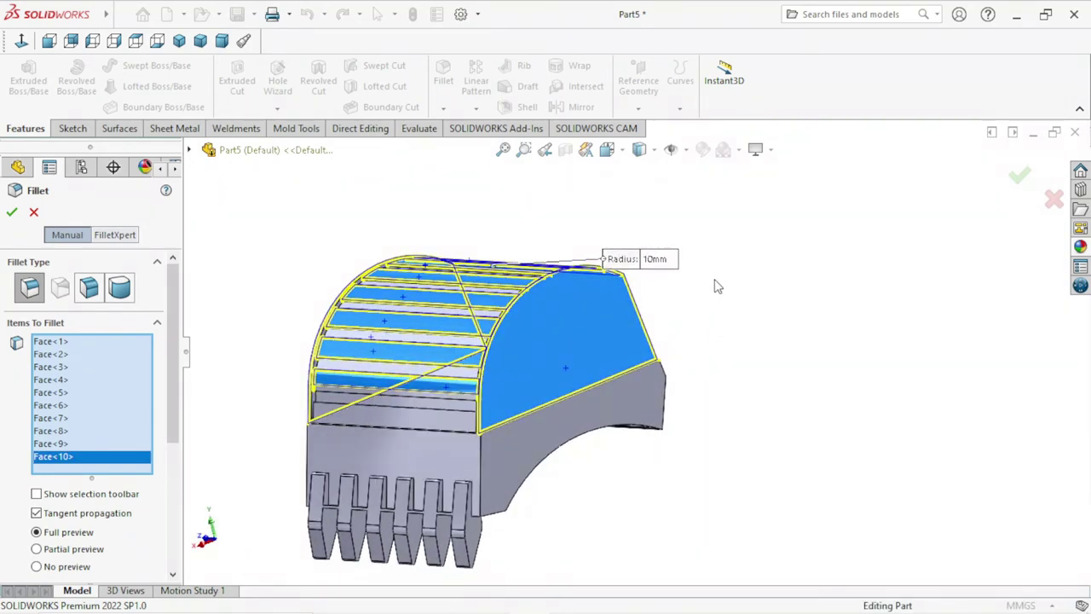
middle_drag(710, 322, 691, 287)
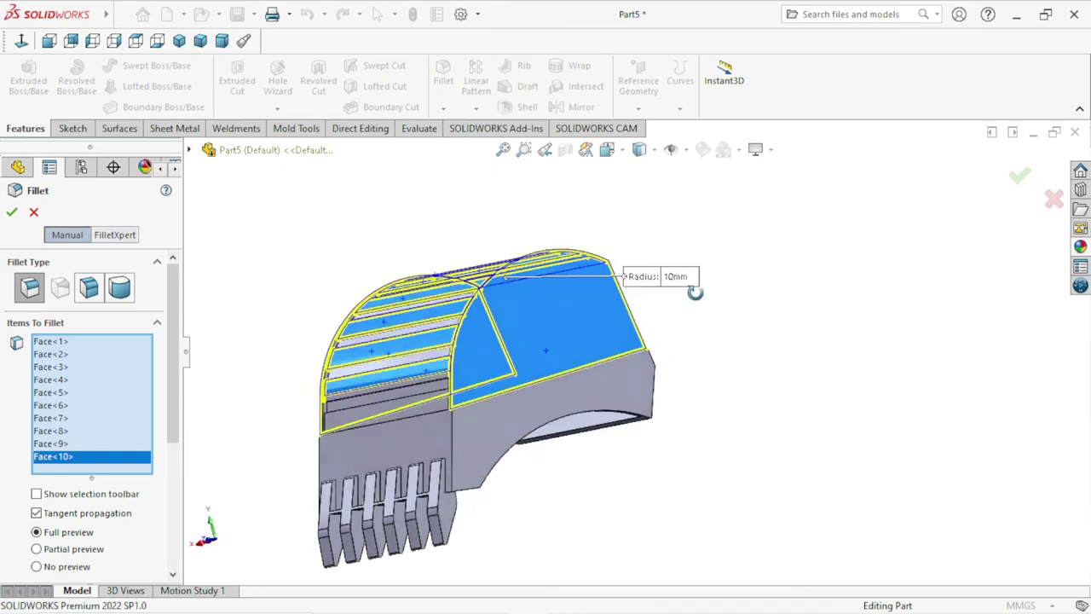
click(531, 416)
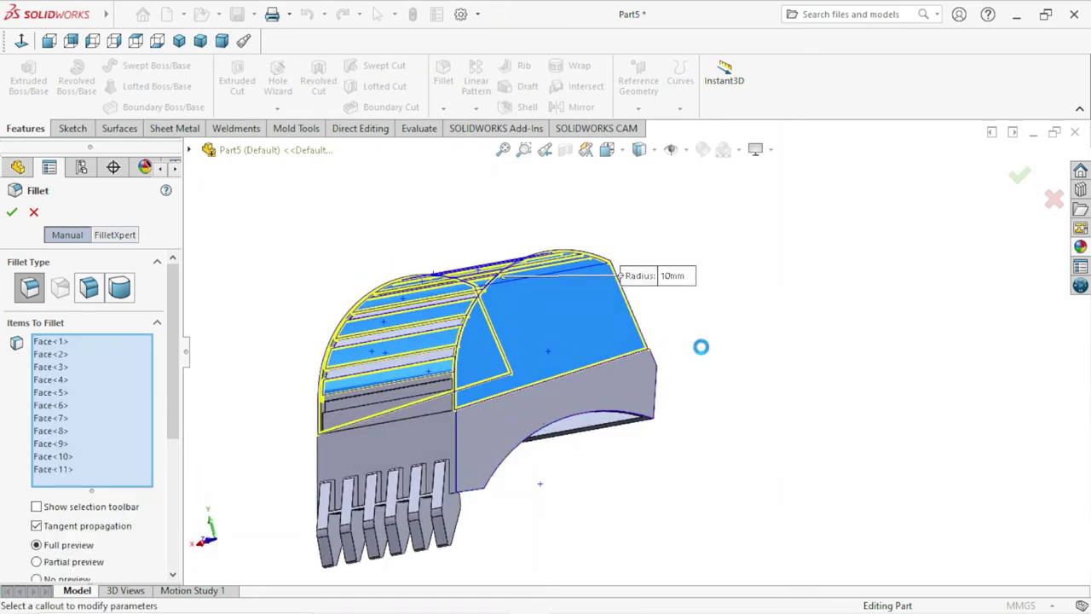
Remove mistakenly picked vertical edges and the lower side face (Edge<3>, Face<12>) from the selection.
mouse_move(558, 511)
middle_down()
mouse_move(699, 436)
mouse_move(686, 435)
middle_up()
click(349, 411)
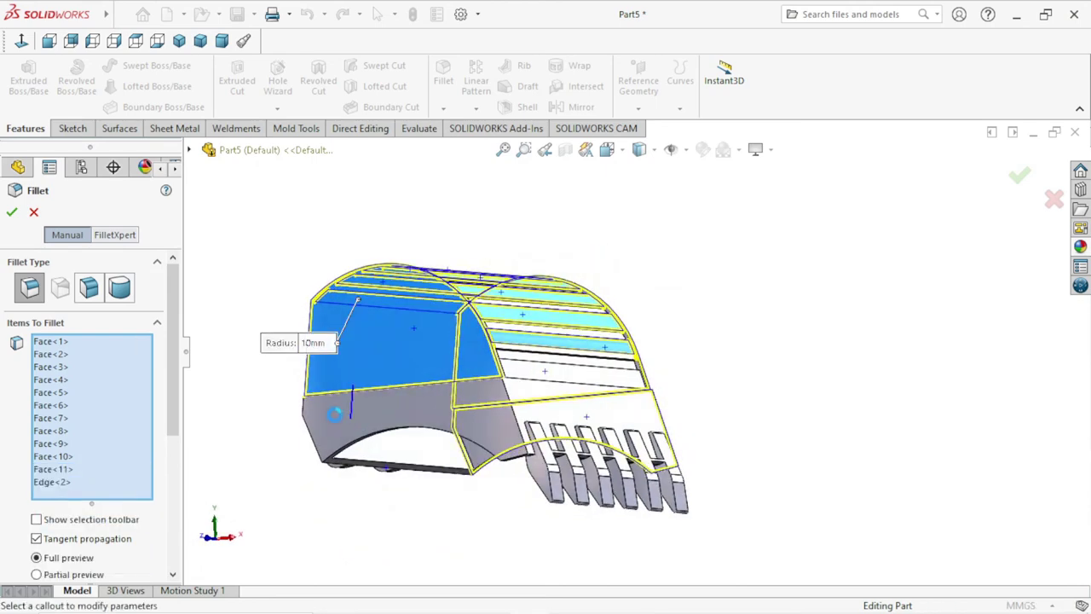
right_click(77, 488)
click(159, 518)
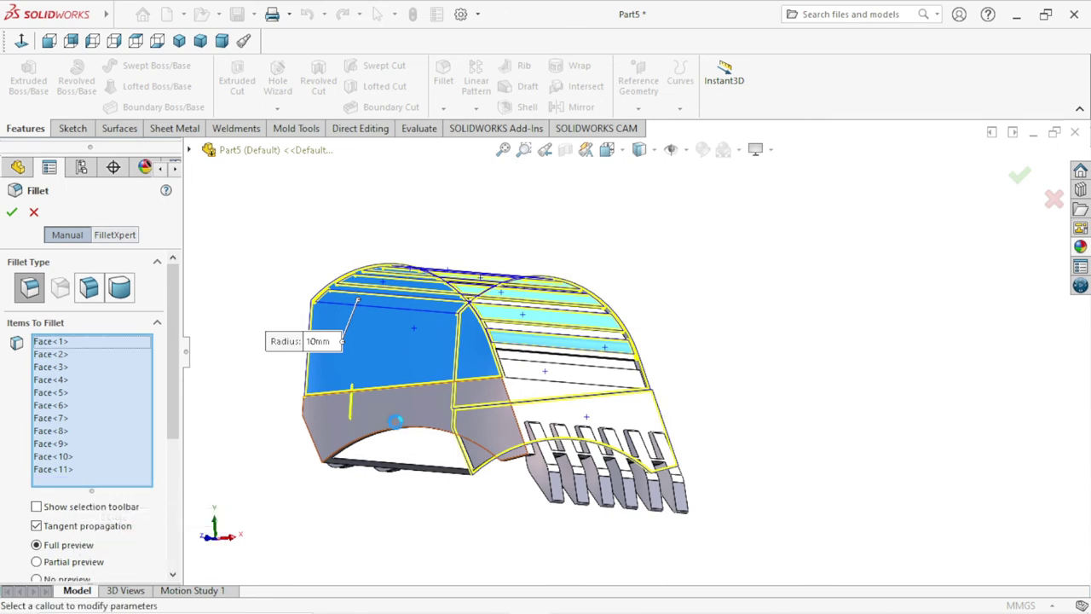
click(403, 419)
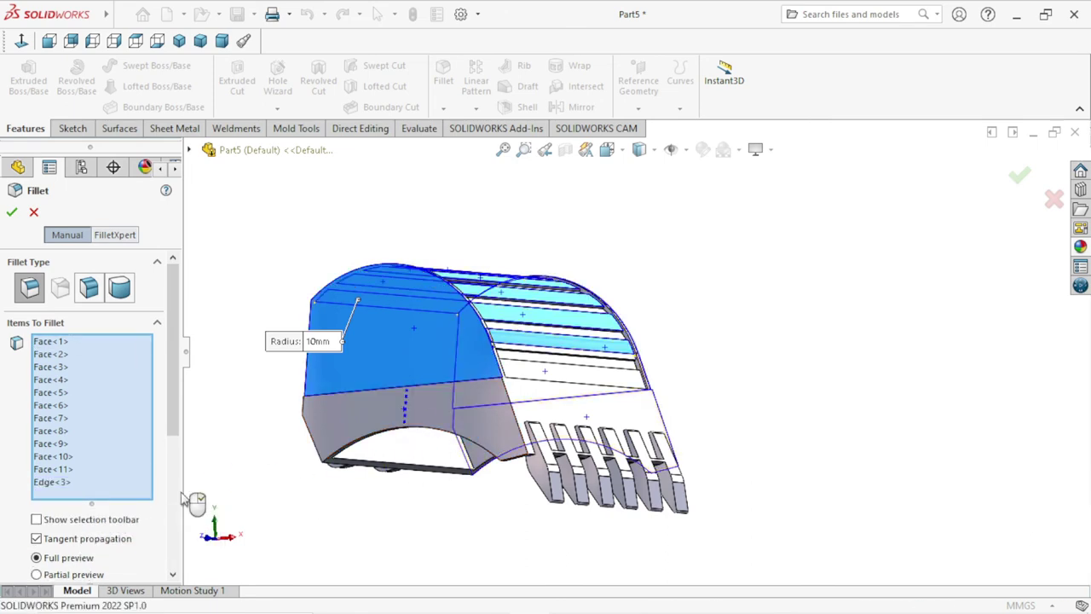
right_click(74, 488)
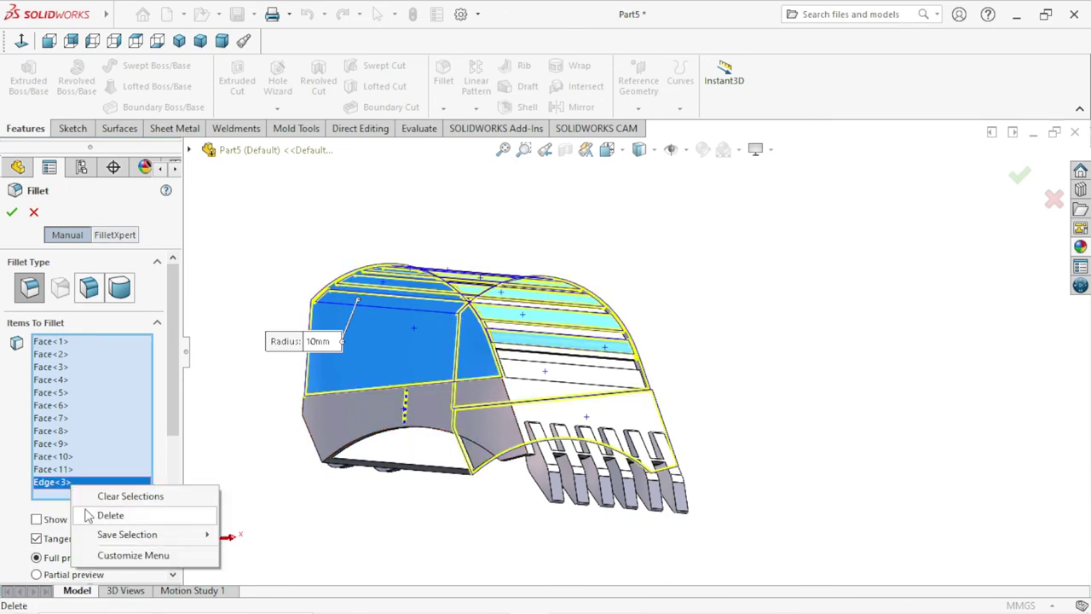
click(101, 514)
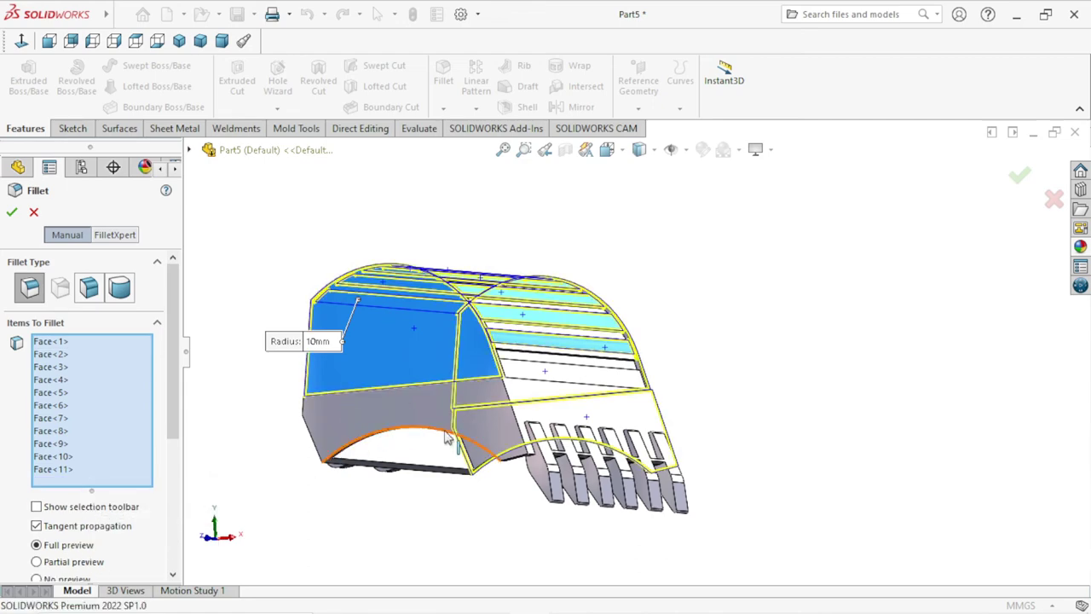
scroll(448, 437, down, 3)
click(527, 396)
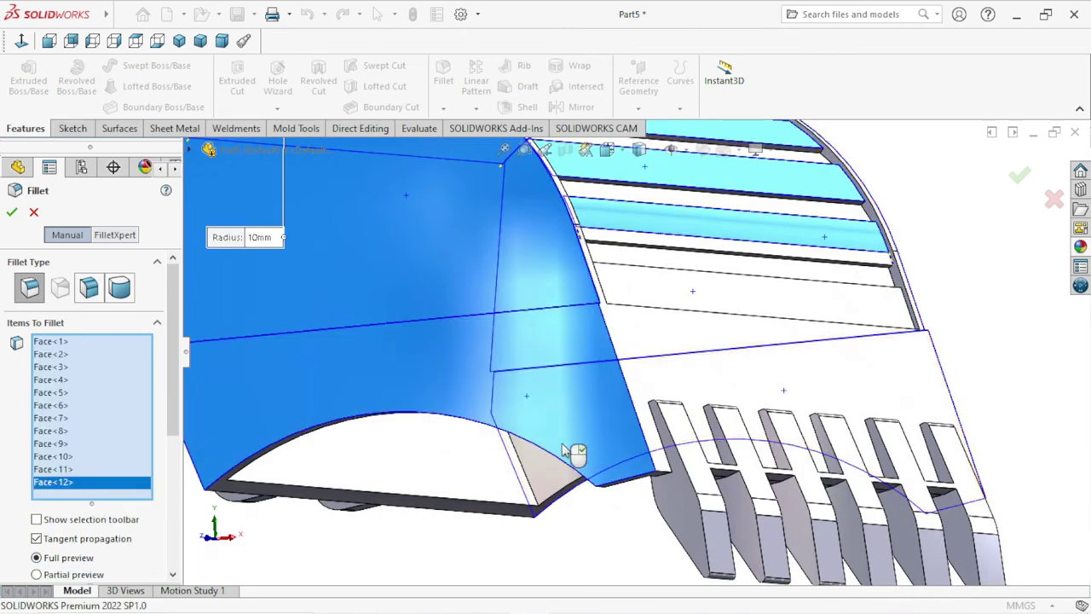
scroll(567, 450, up, 5)
right_click(93, 491)
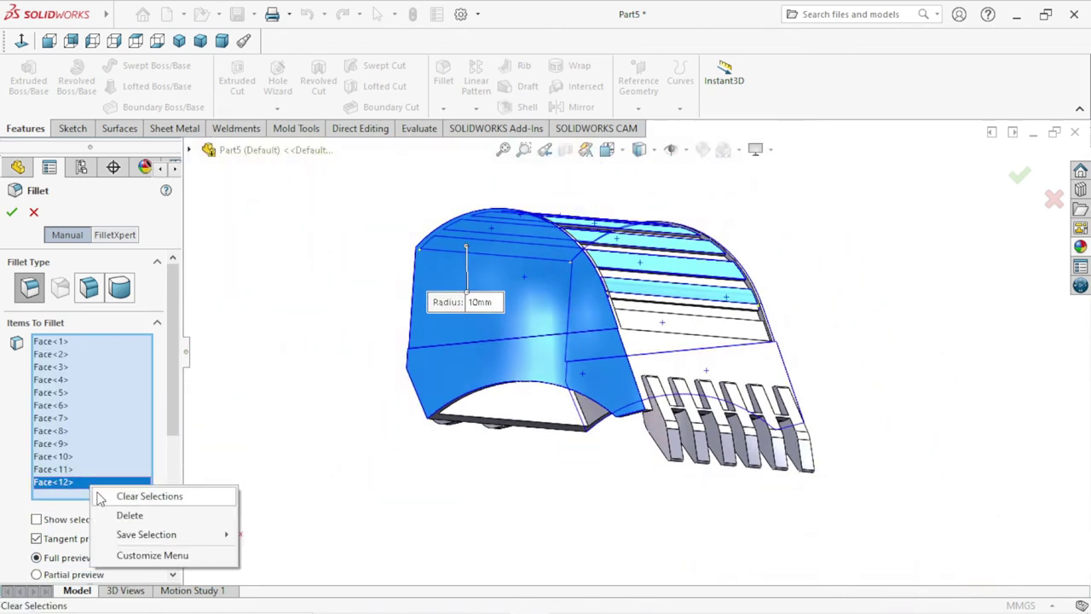
click(107, 516)
Discard further stray picks (Edge<4>, Face<12>) and apply the 10 mm fillet to eleven faces.
middle_drag(597, 494, 568, 504)
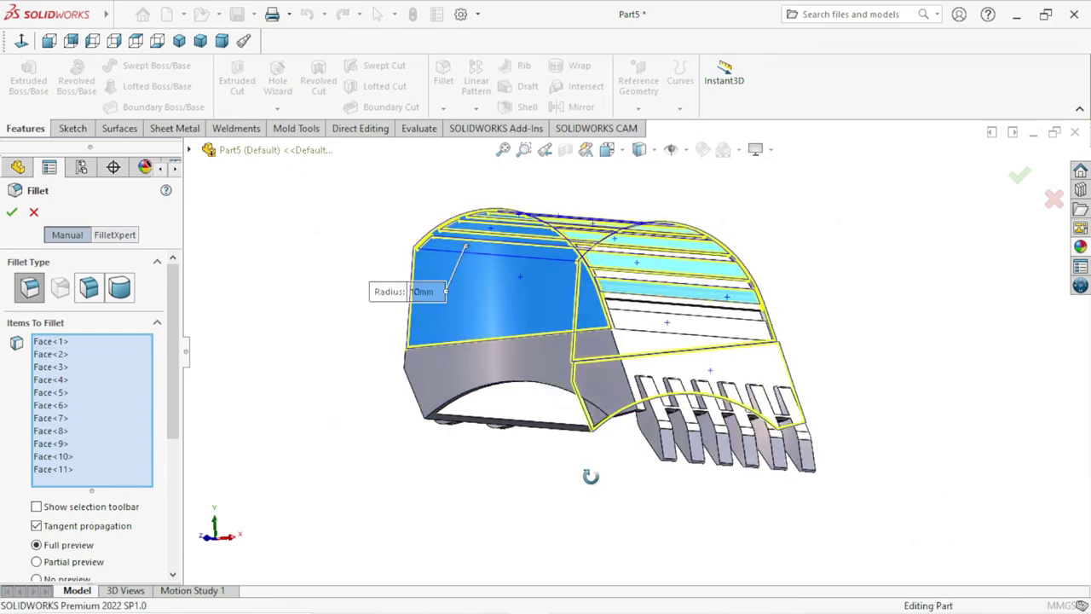
click(516, 407)
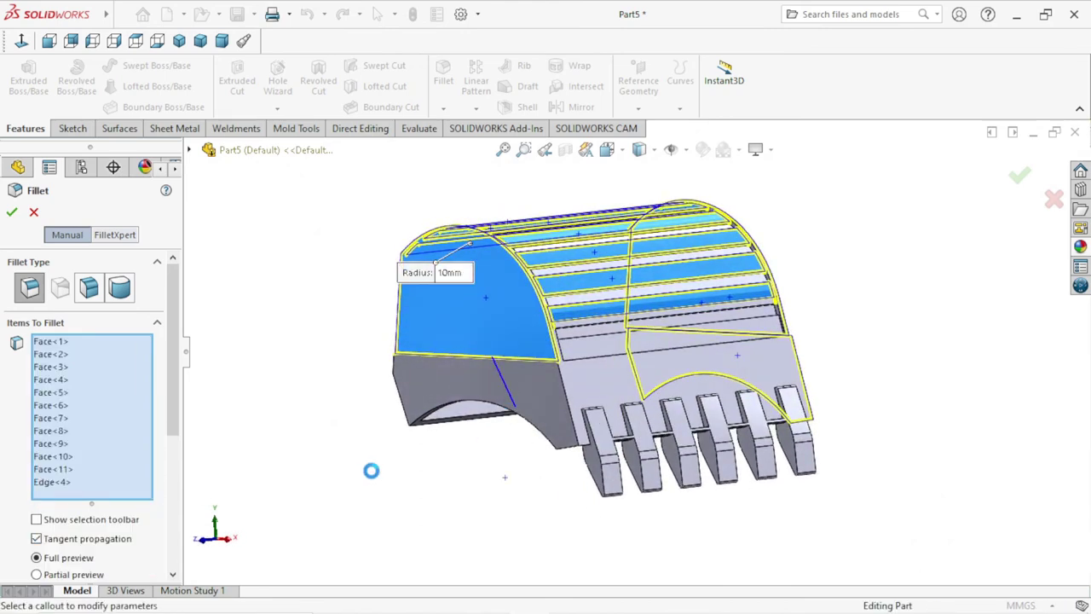
right_click(53, 482)
click(85, 515)
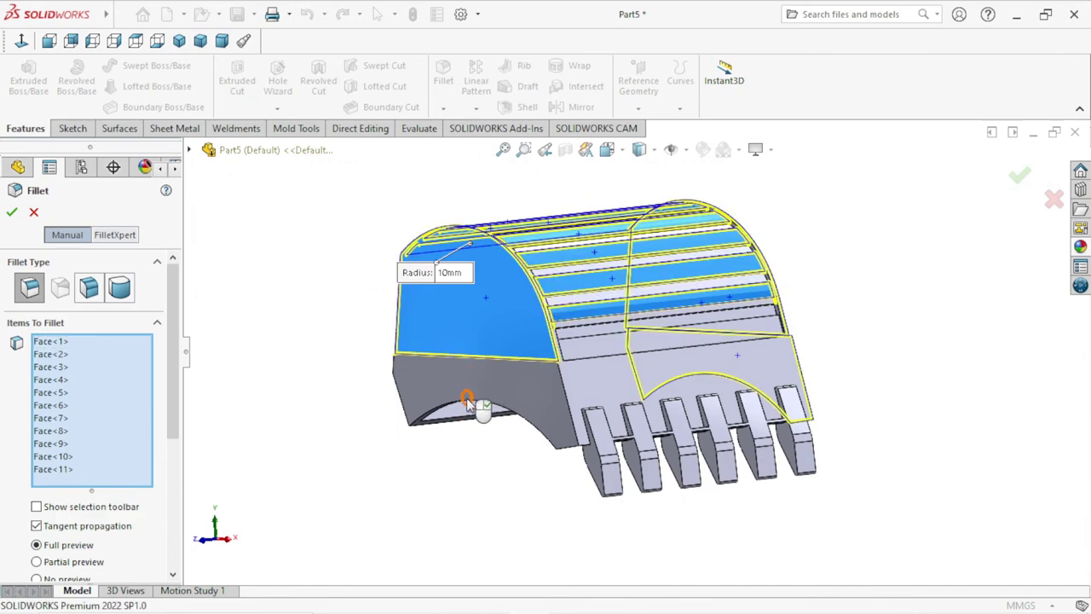
scroll(514, 393, down, 4)
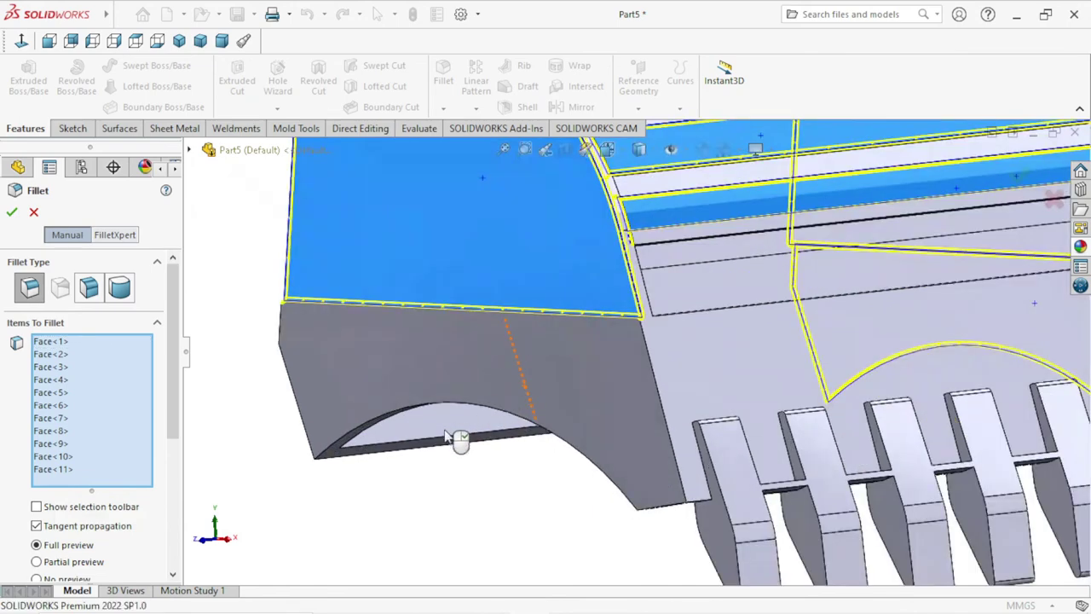
click(434, 381)
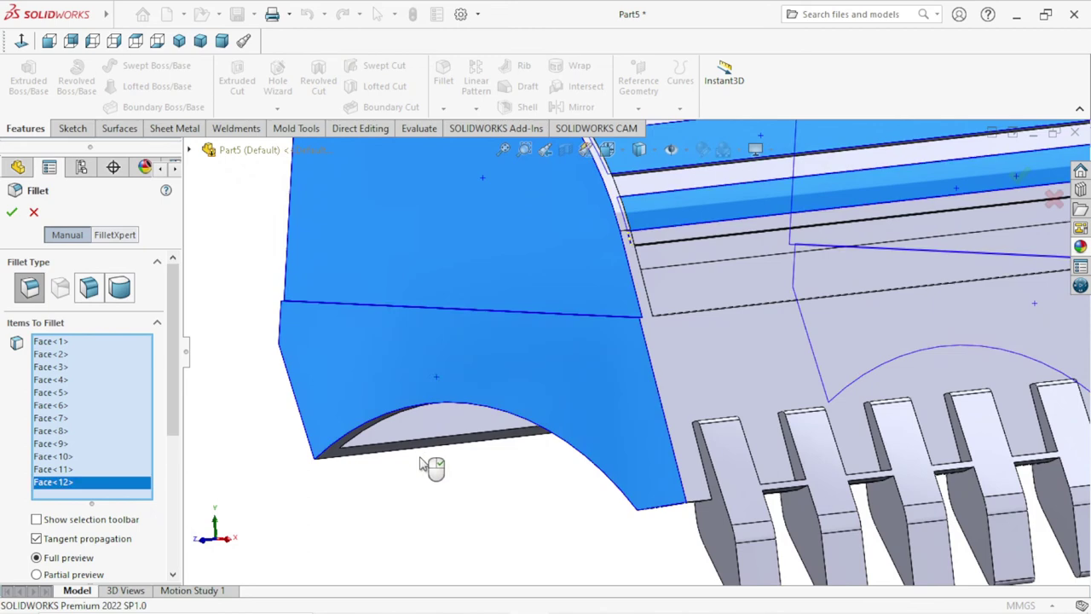
right_click(117, 493)
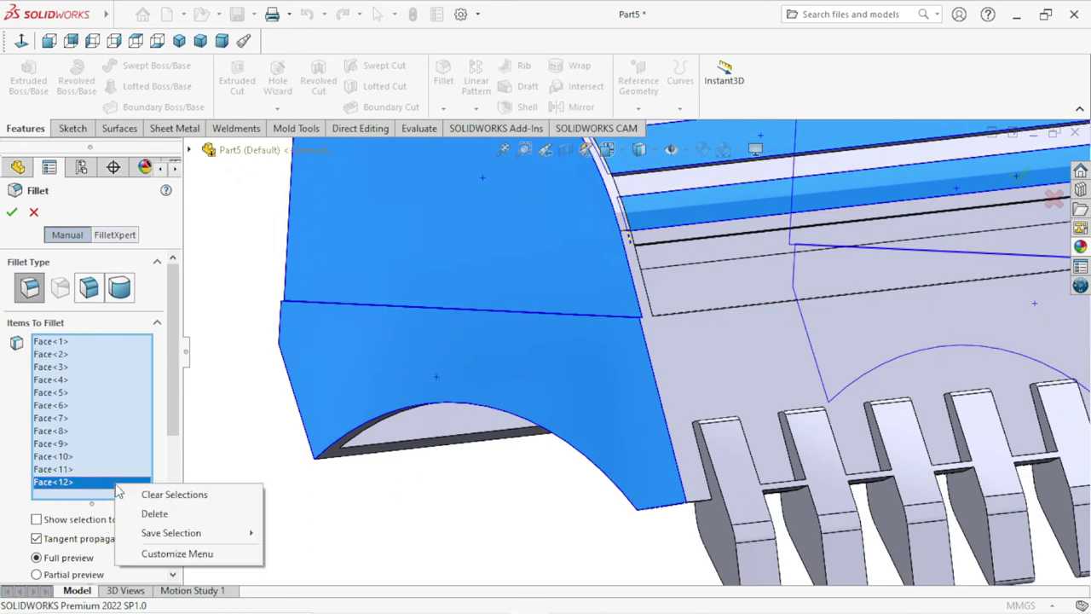
click(160, 515)
scroll(555, 455, up, 5)
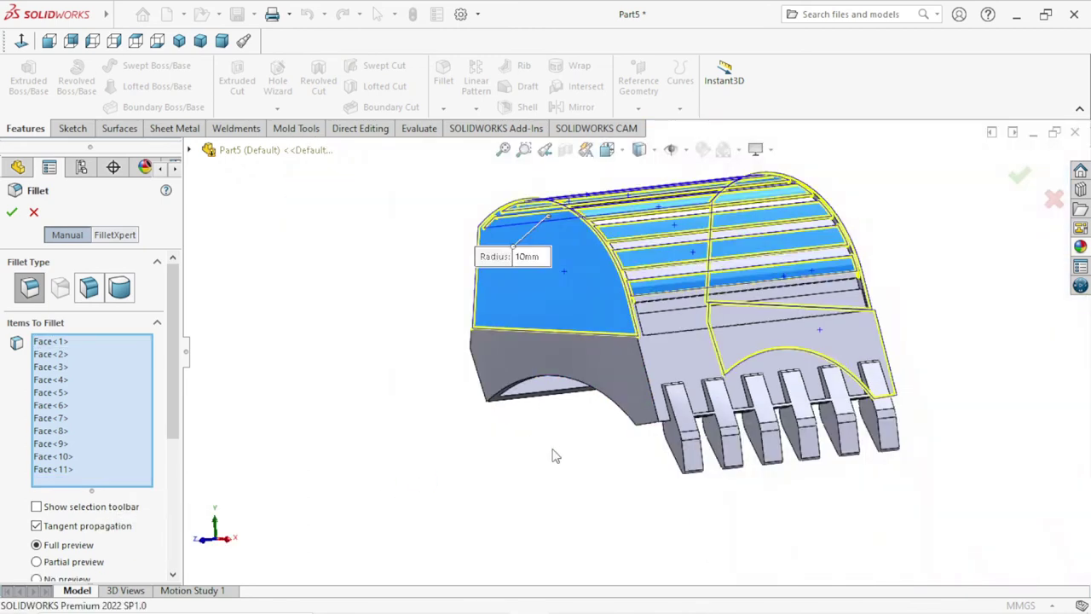
mouse_move(555, 455)
middle_down()
mouse_move(429, 443)
mouse_move(518, 499)
mouse_move(528, 487)
middle_up()
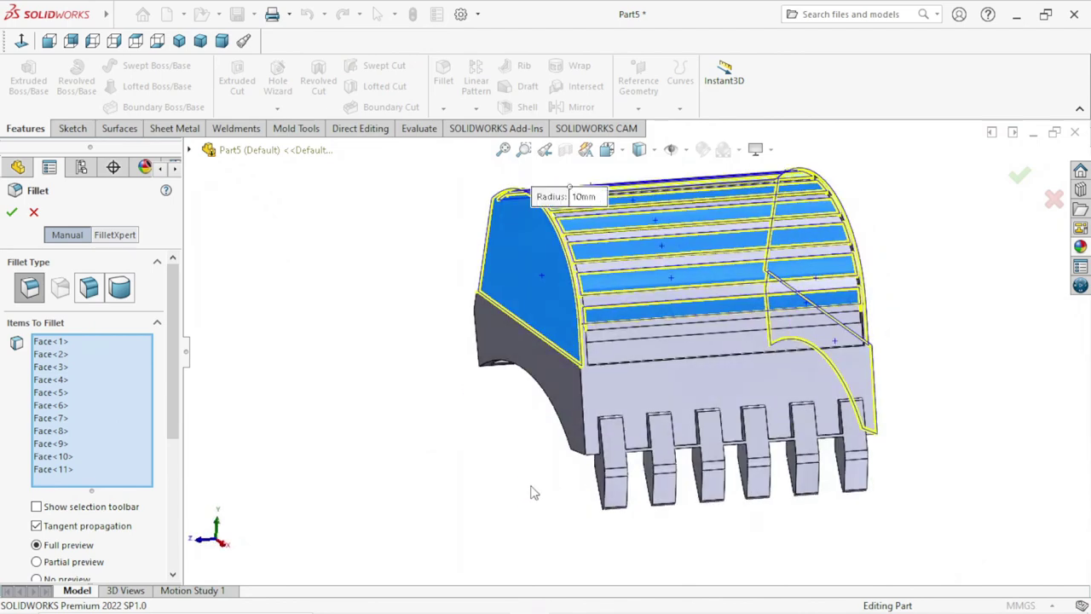
click(574, 412)
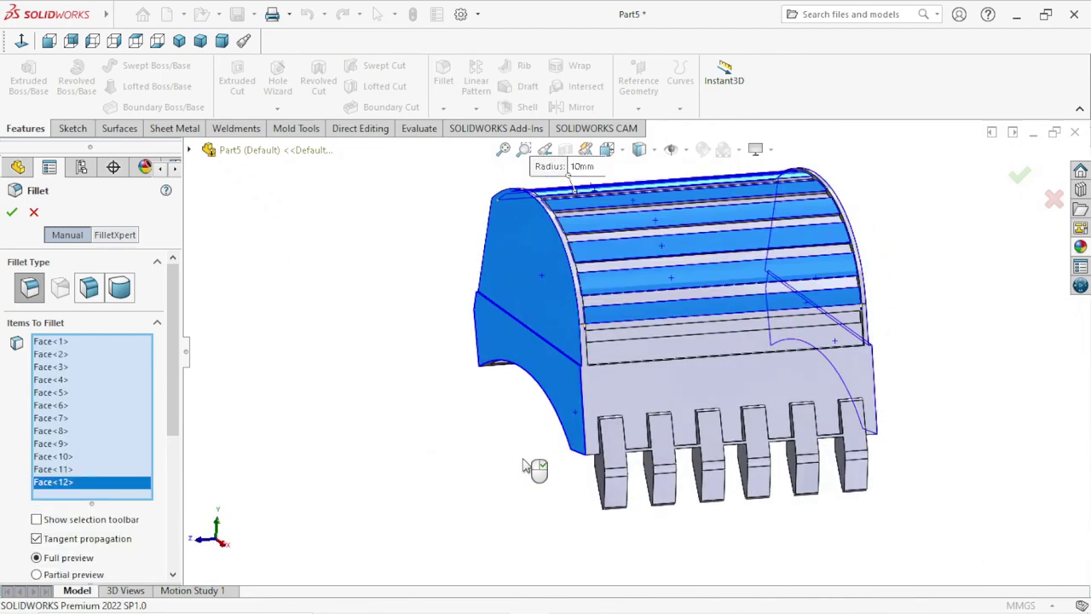
right_click(108, 489)
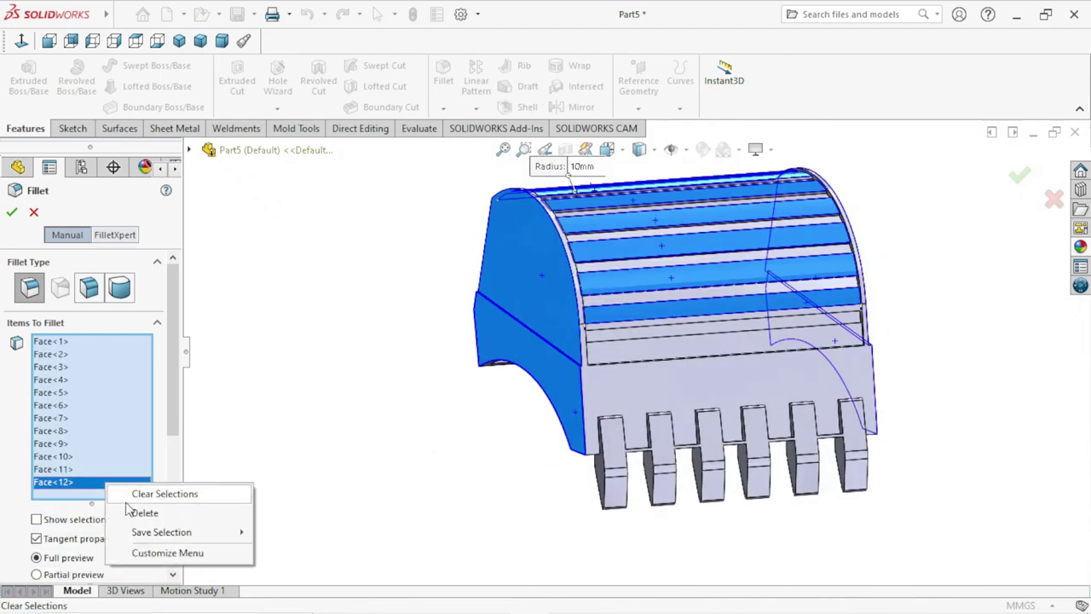
click(130, 511)
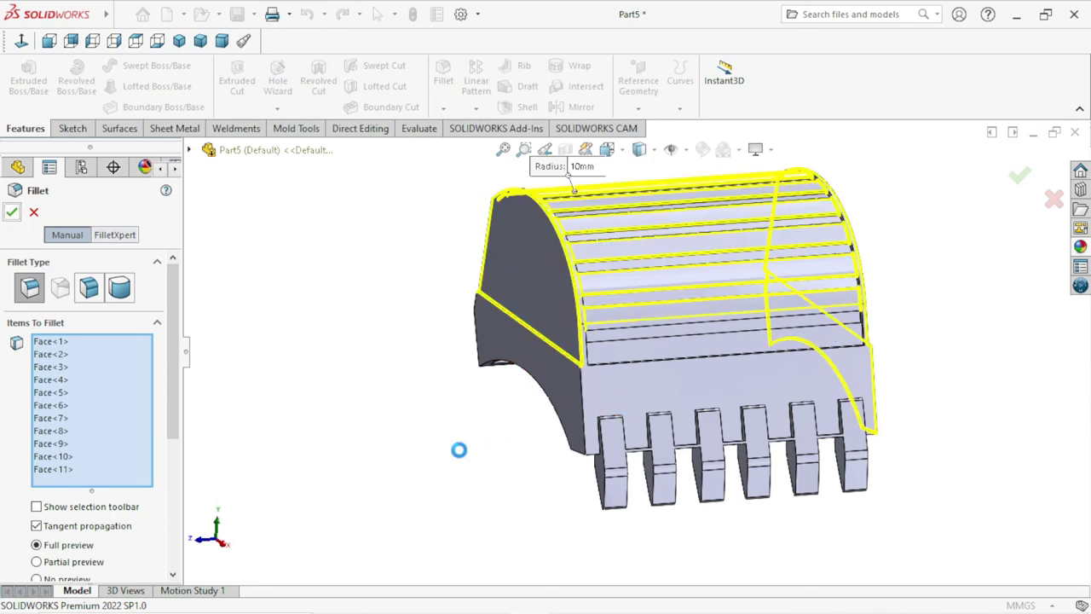
key(Return)
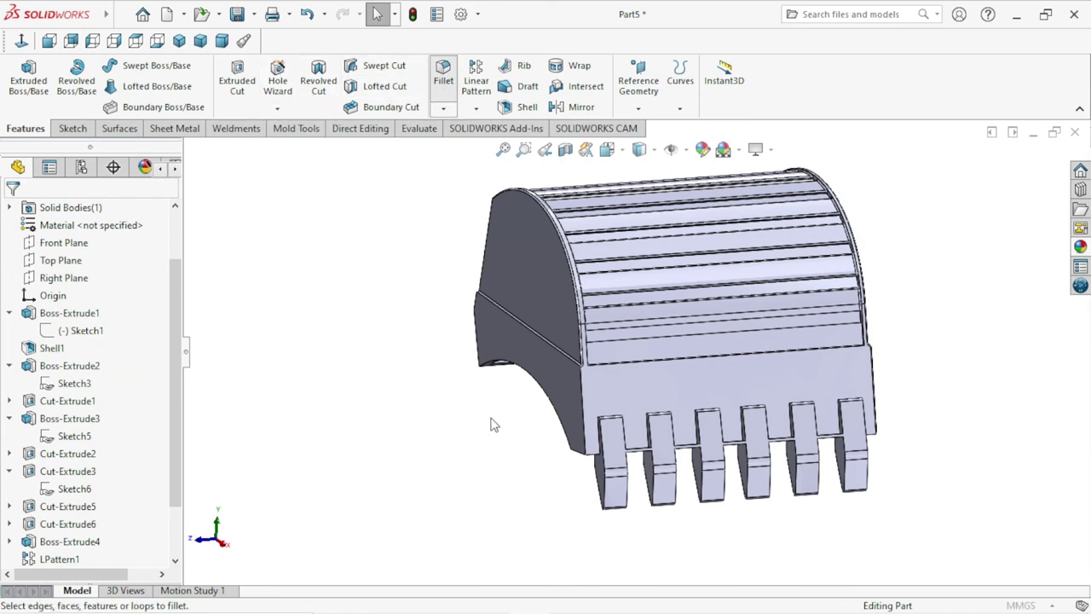
Start a second 10 mm fillet with the curved side face and the bucket's inner faces.
key(Return)
scroll(521, 411, down, 5)
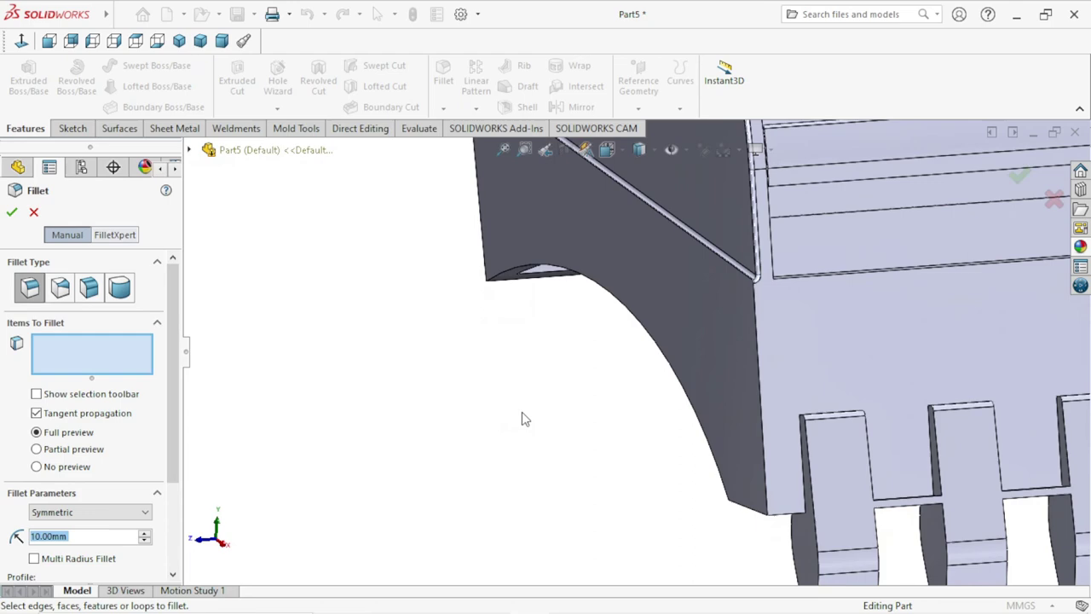
click(716, 368)
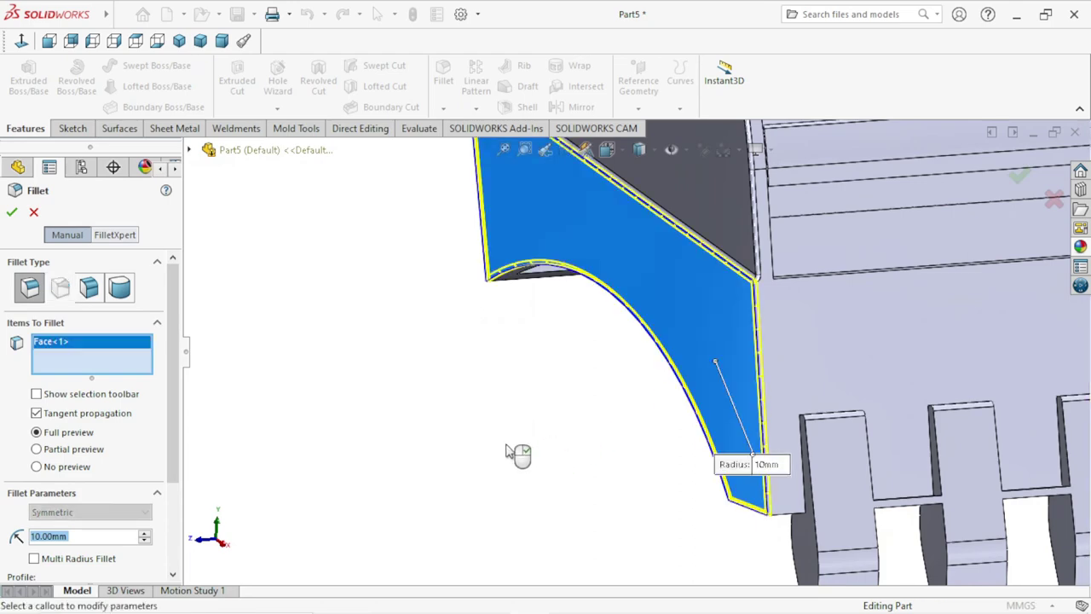
scroll(510, 452, up, 5)
scroll(738, 418, down, 5)
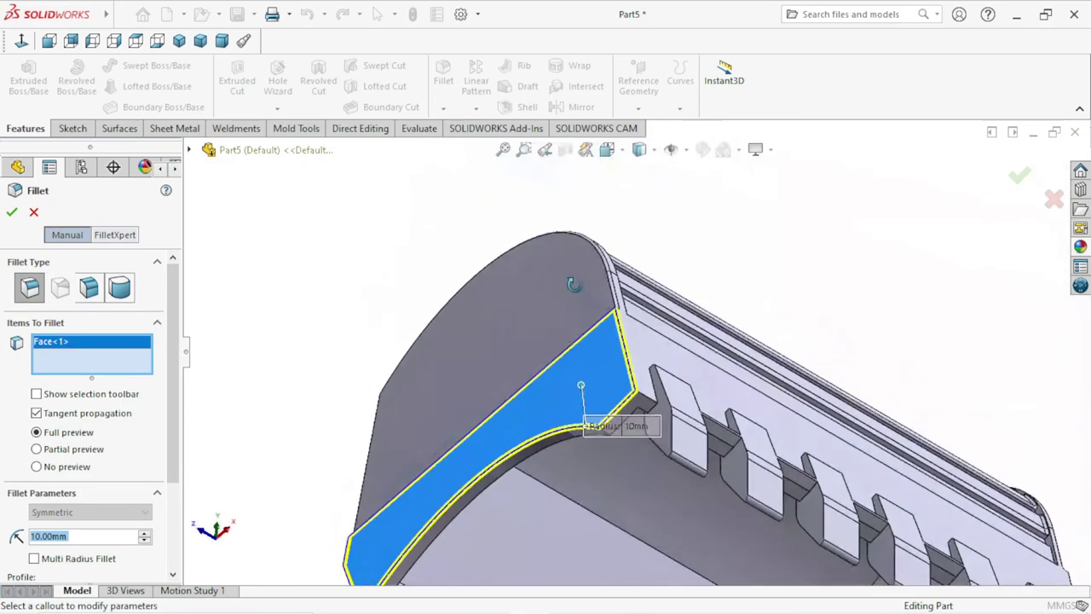
middle_drag(561, 472, 585, 255)
scroll(644, 477, down, 3)
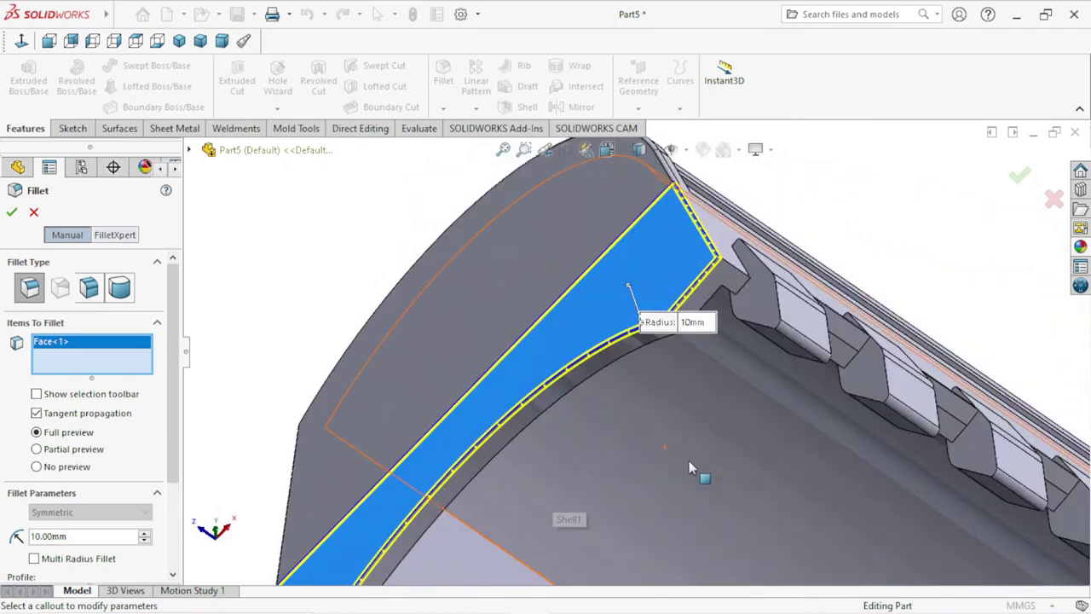
scroll(688, 465, up, 5)
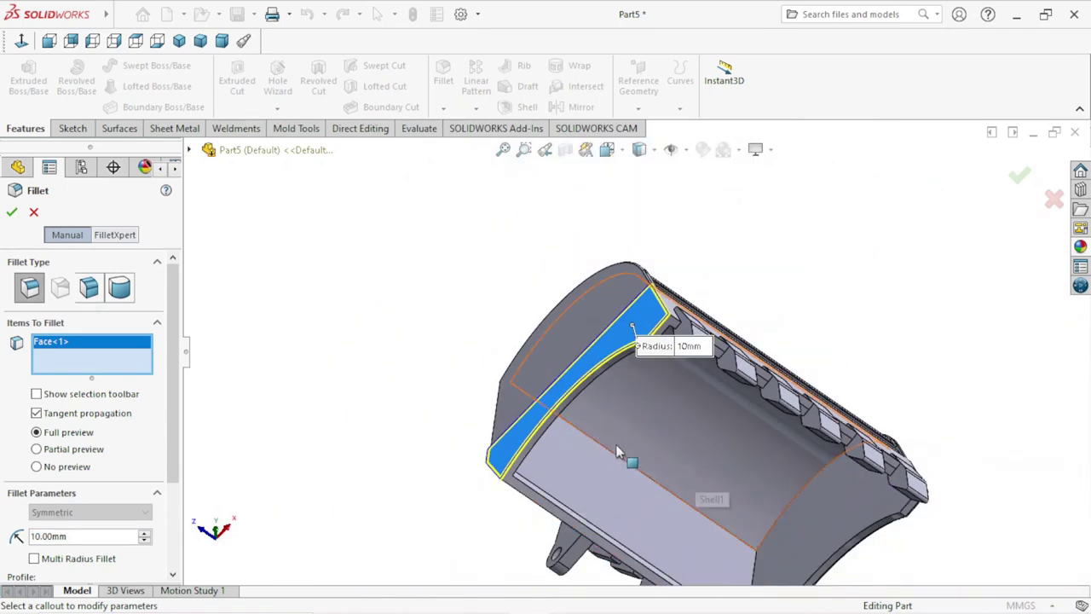
middle_drag(618, 452, 496, 348)
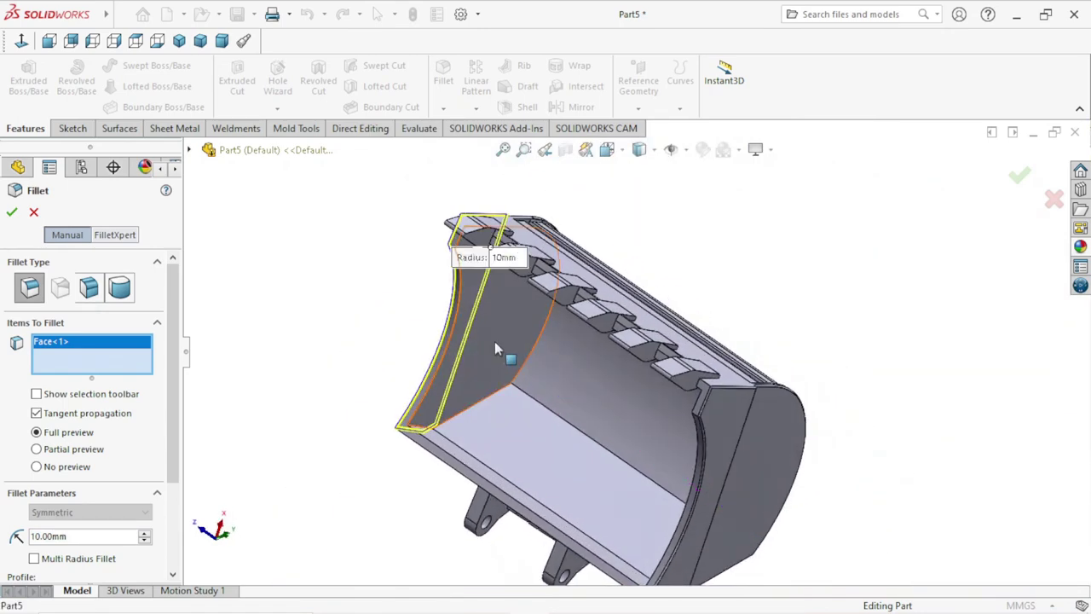
click(532, 382)
middle_drag(509, 409, 701, 494)
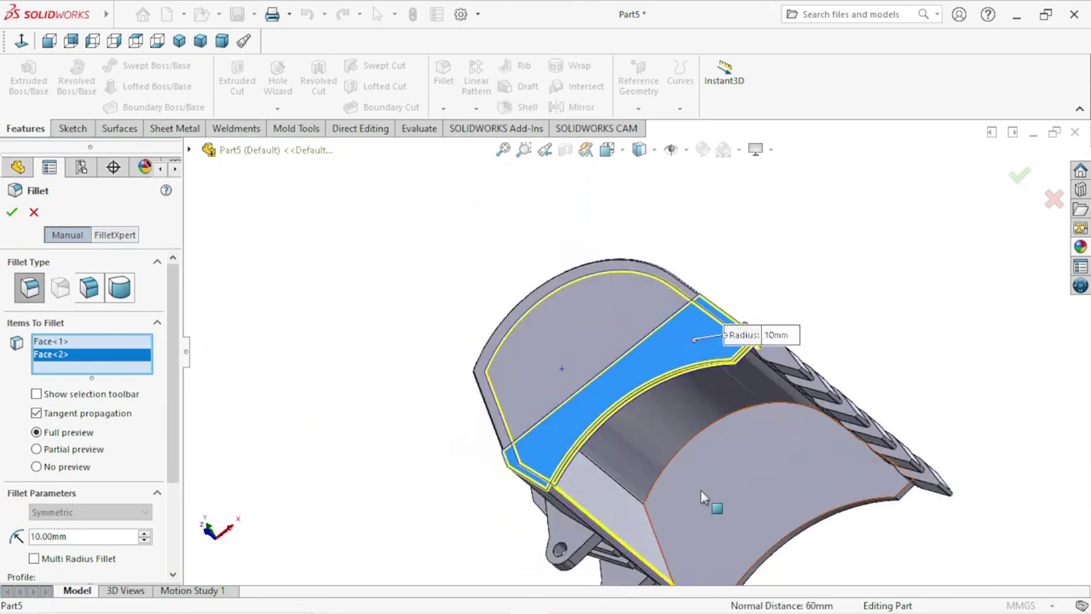
click(701, 497)
Delete a stray vertical edge and add the inner rear wall face, leaving four faces selected.
scroll(614, 520, up, 5)
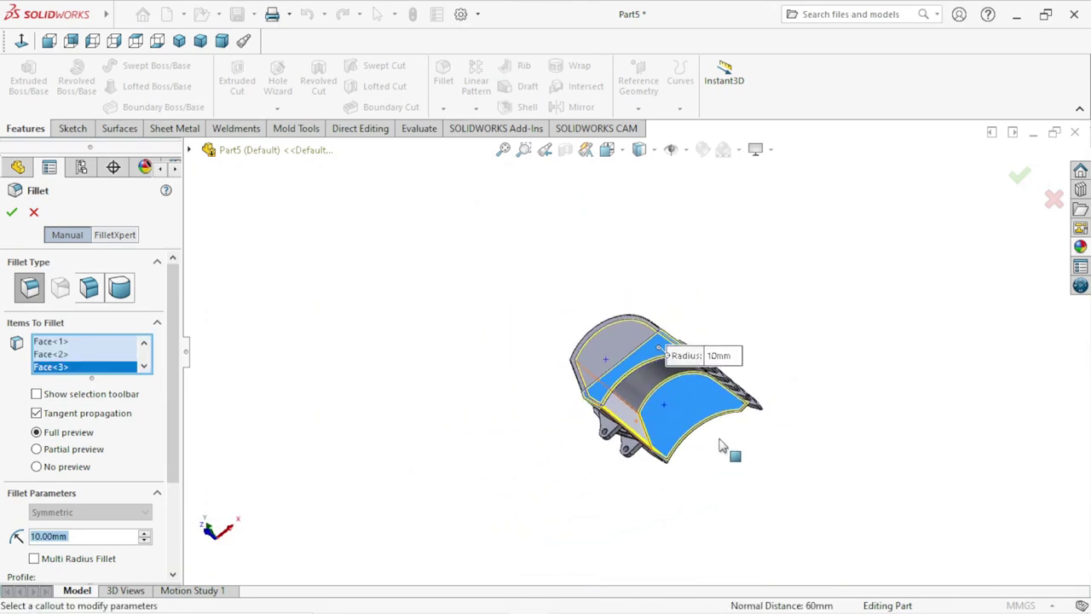
scroll(648, 485, down, 1)
scroll(591, 507, down, 3)
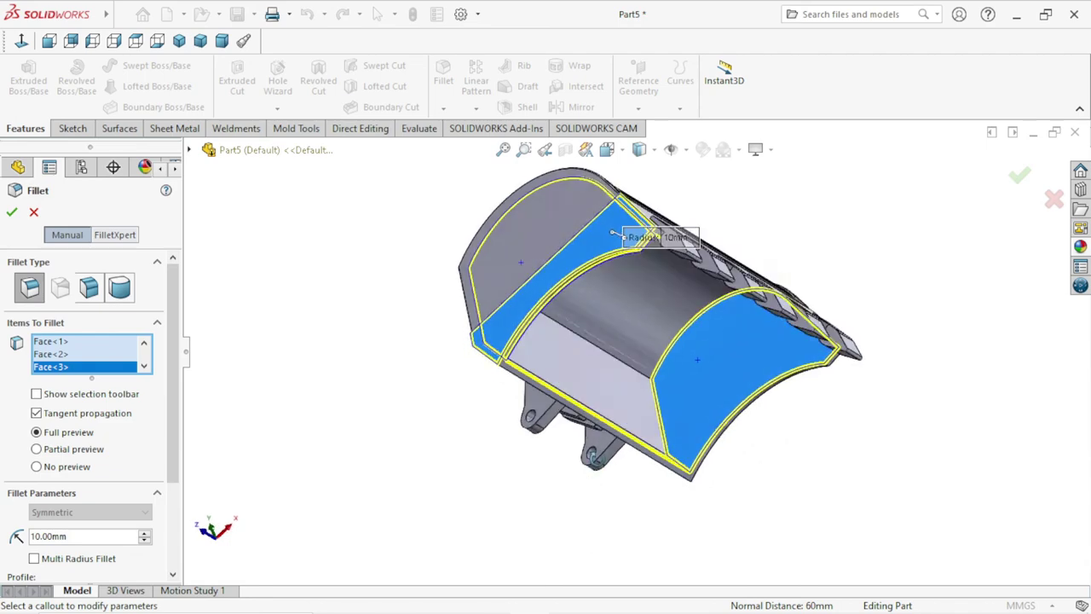
middle_drag(597, 409, 635, 299)
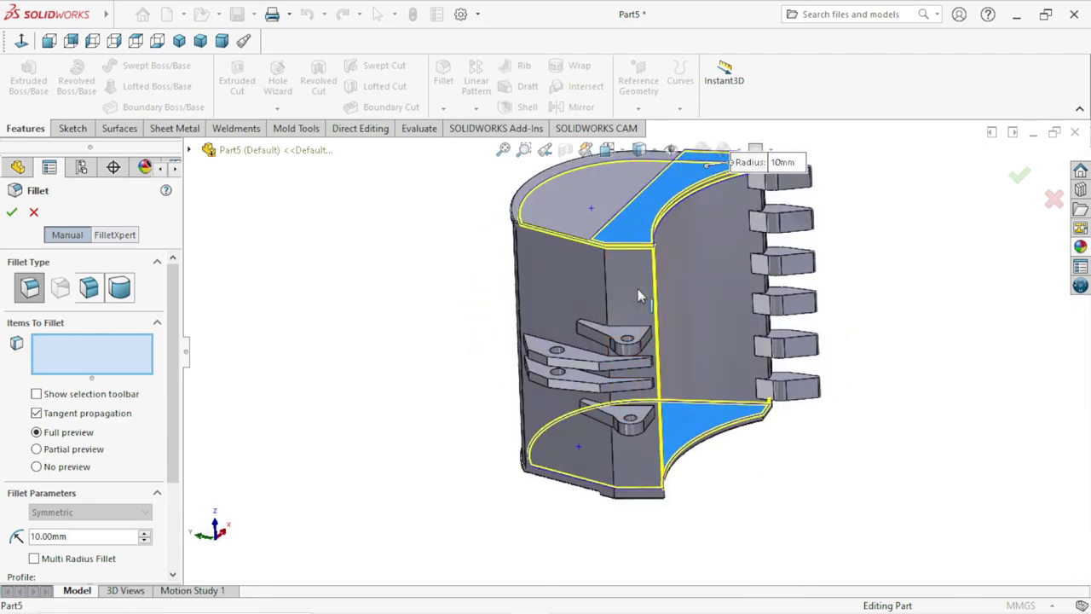
click(638, 335)
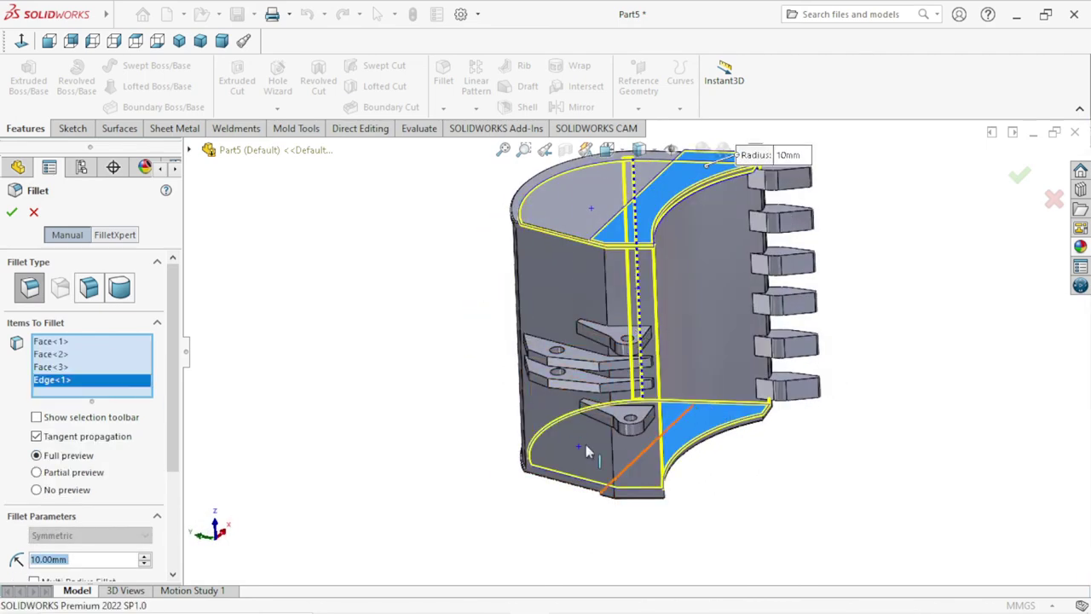
right_click(94, 385)
click(119, 406)
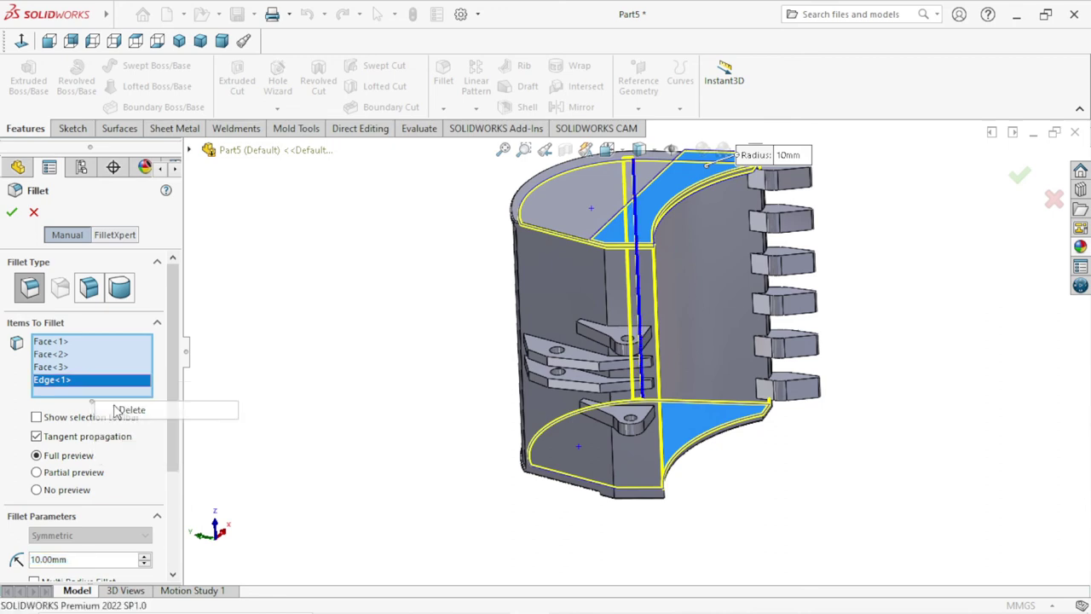
click(648, 282)
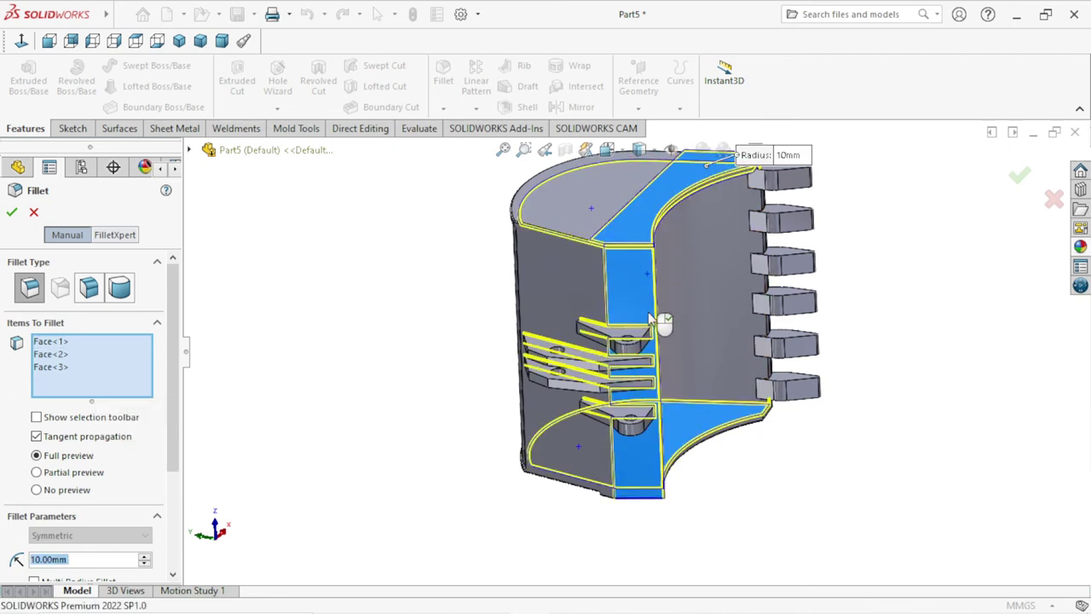
mouse_move(714, 474)
middle_down()
mouse_move(682, 281)
mouse_move(578, 421)
mouse_move(657, 370)
middle_up()
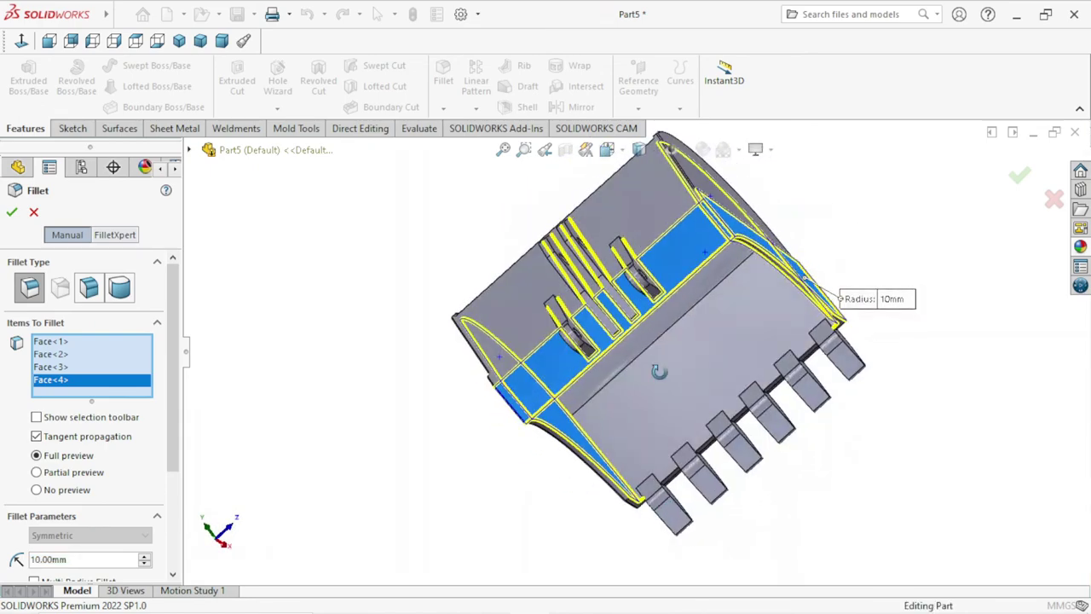
Add inner faces beside and between the ribs plus the rib-base edge, removing a hole edge.
scroll(669, 290, down, 5)
scroll(674, 273, down, 4)
click(646, 254)
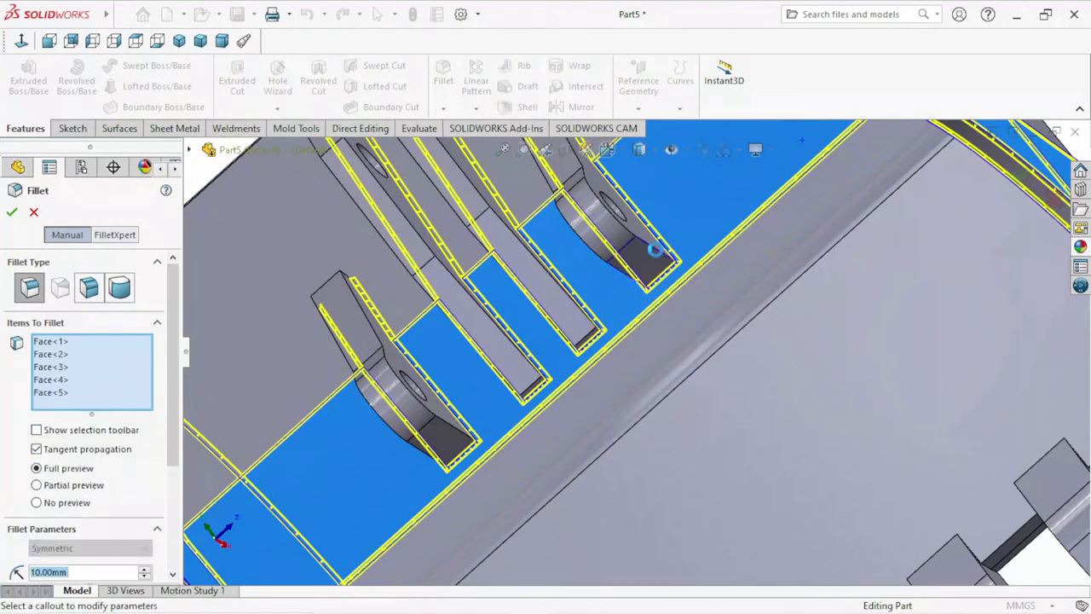
scroll(554, 422, up, 4)
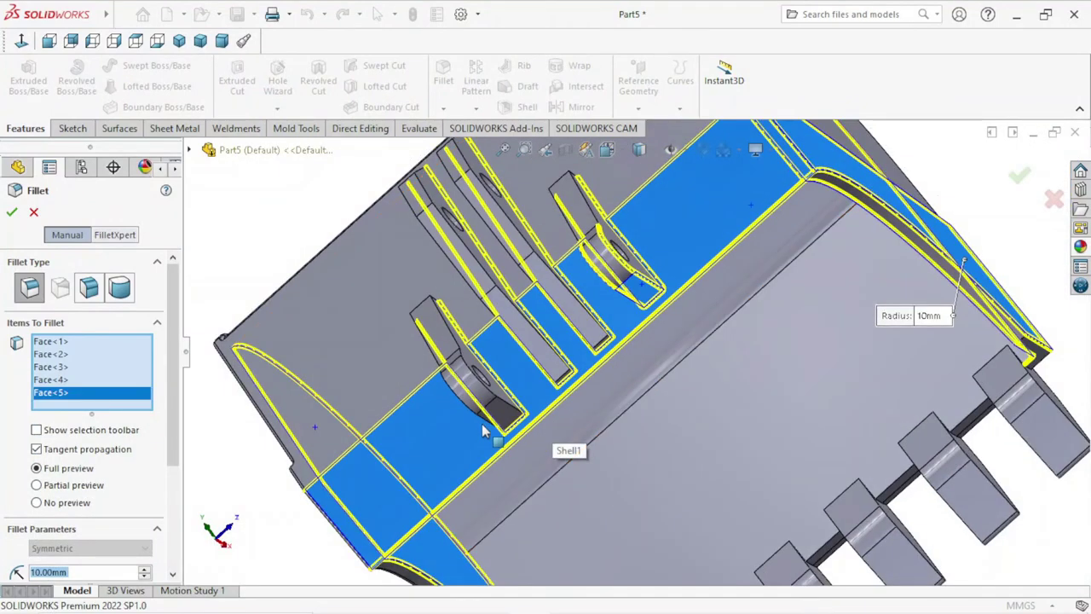
click(503, 404)
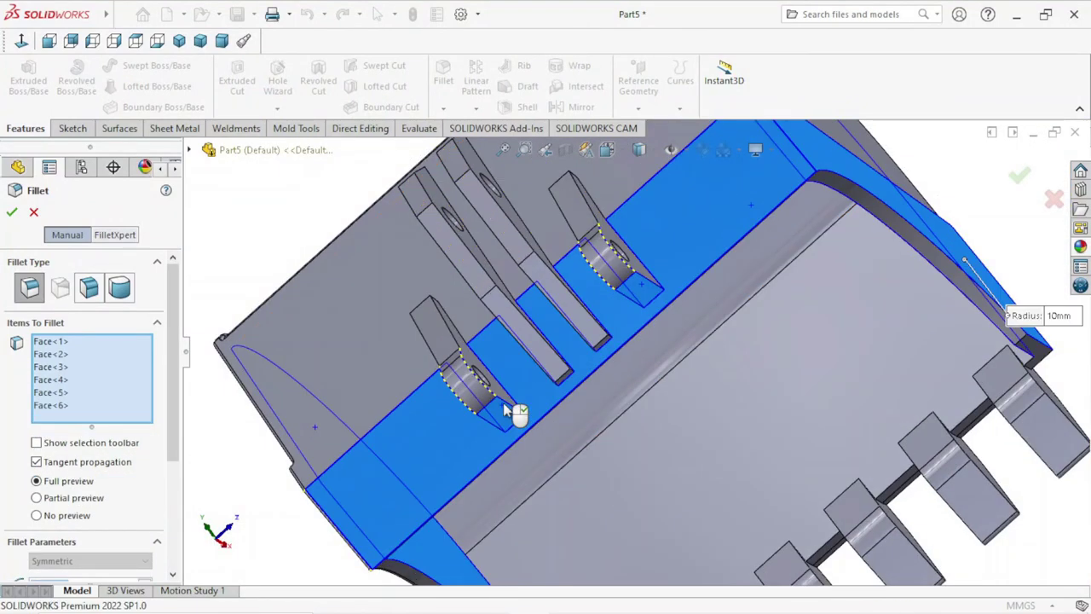
click(538, 347)
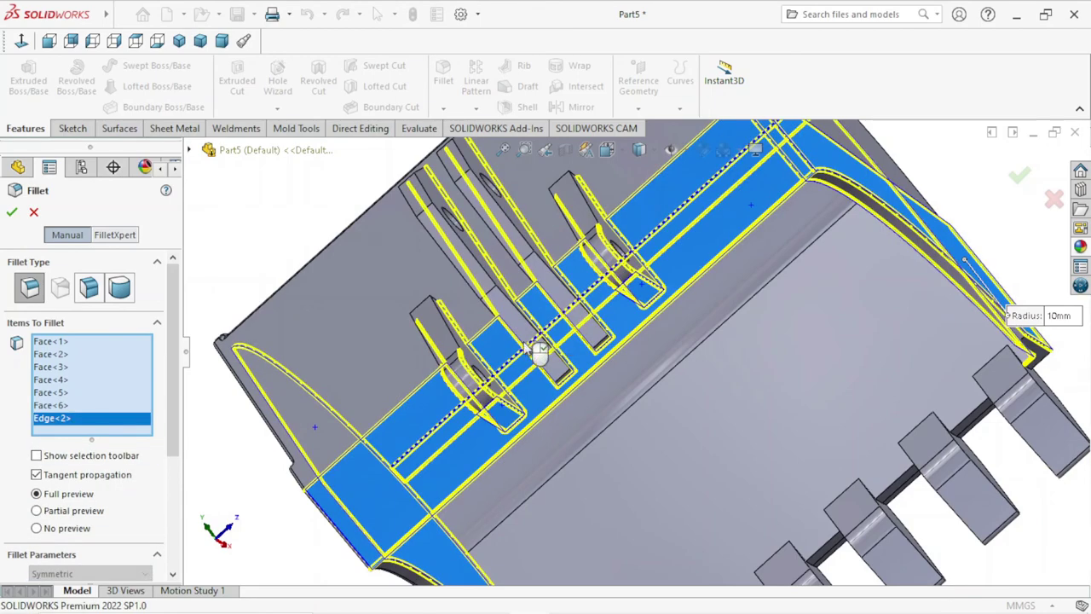
scroll(537, 349, down, 4)
scroll(452, 264, down, 2)
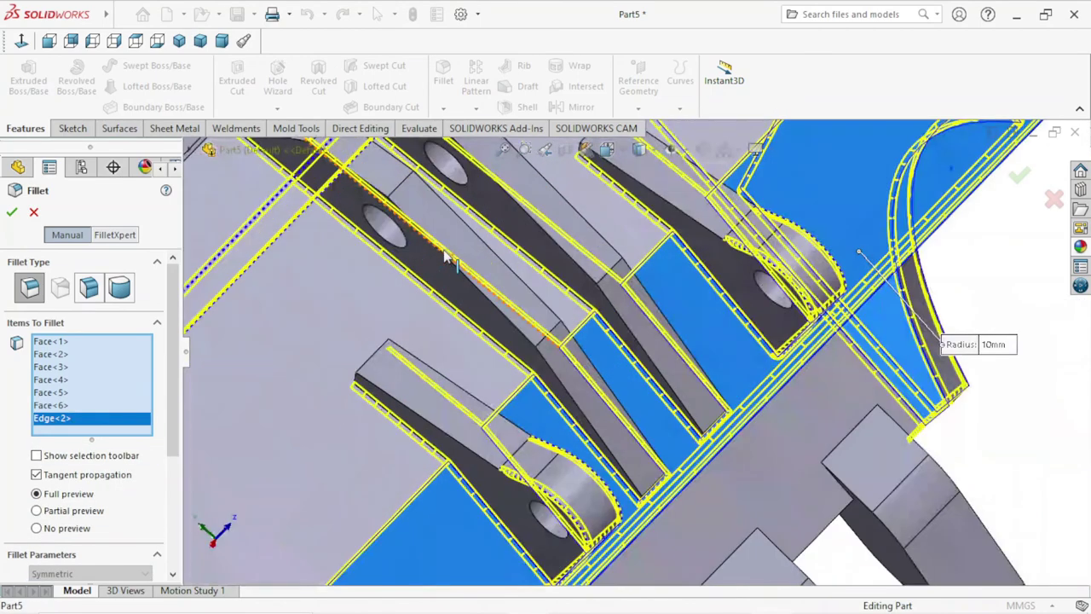
click(456, 237)
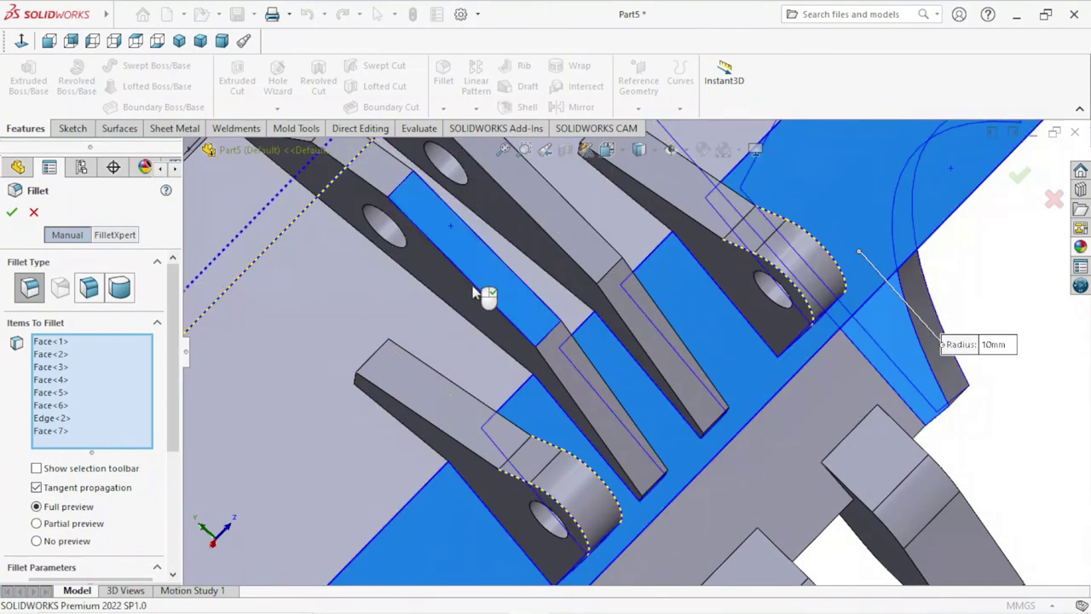
scroll(474, 298, up, 3)
scroll(572, 240, down, 5)
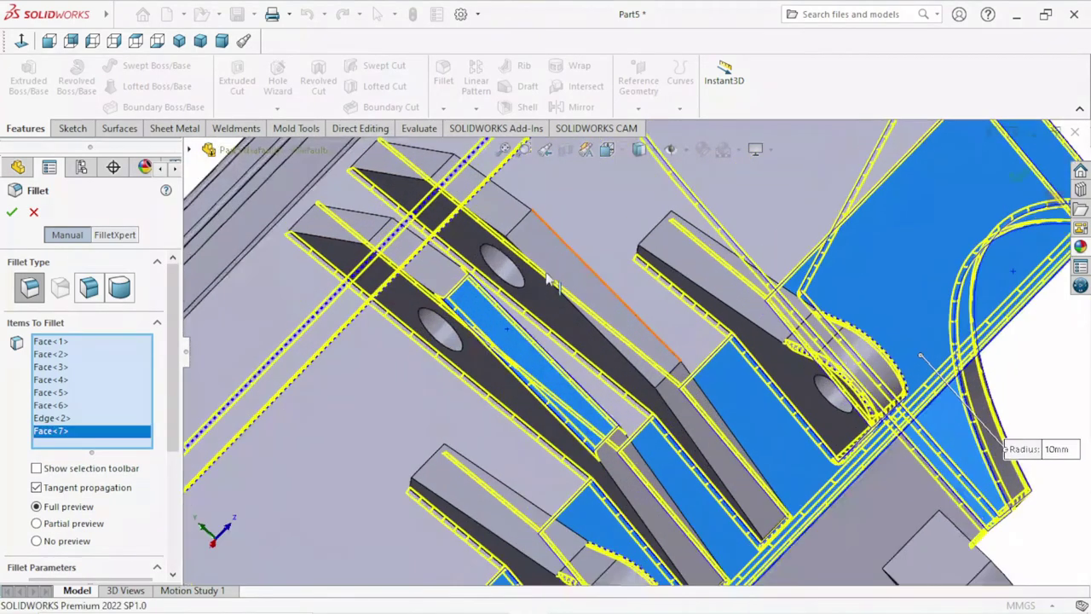
click(549, 271)
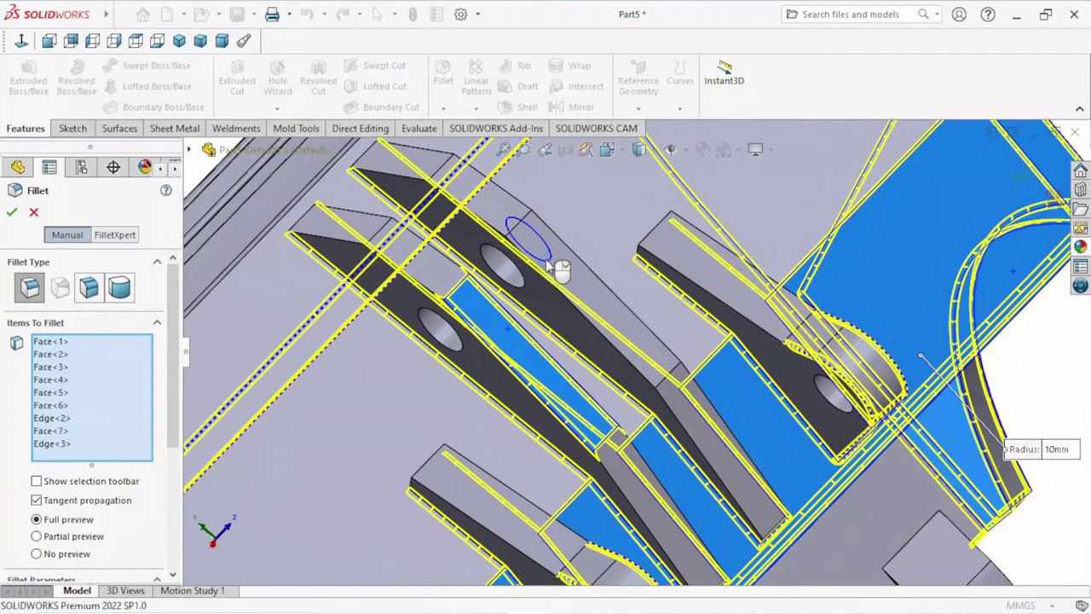
right_click(111, 450)
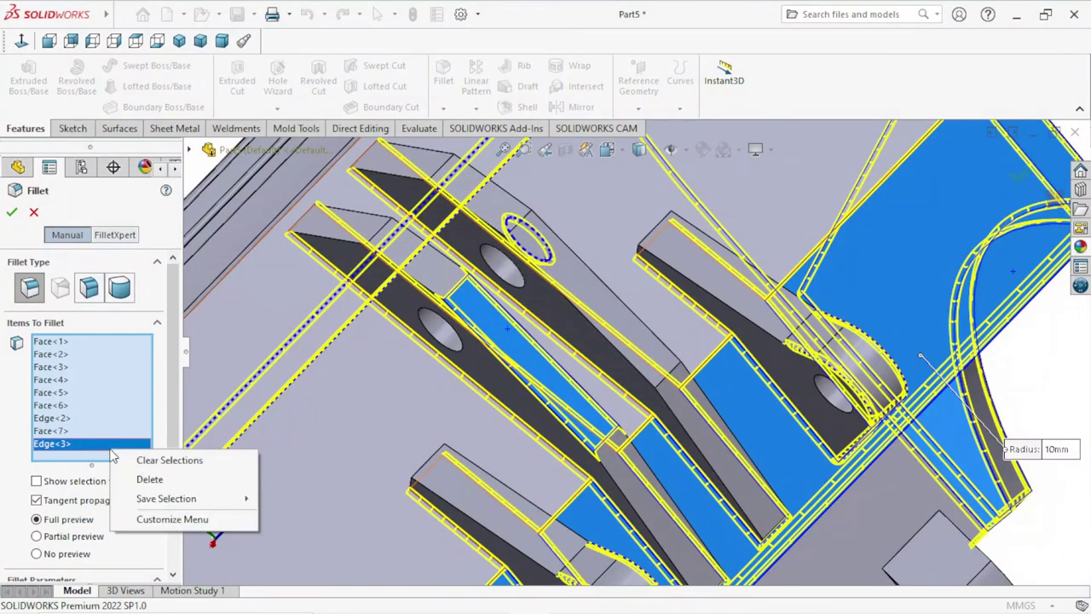
click(135, 478)
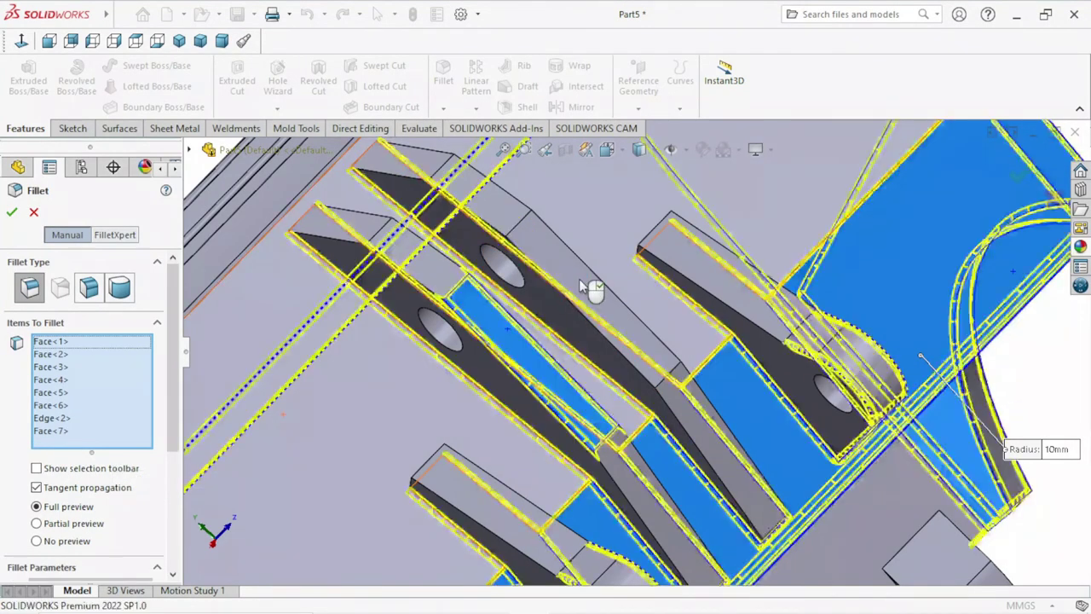
Add the rib side faces and the top faces of two ribs to the fillet.
click(595, 305)
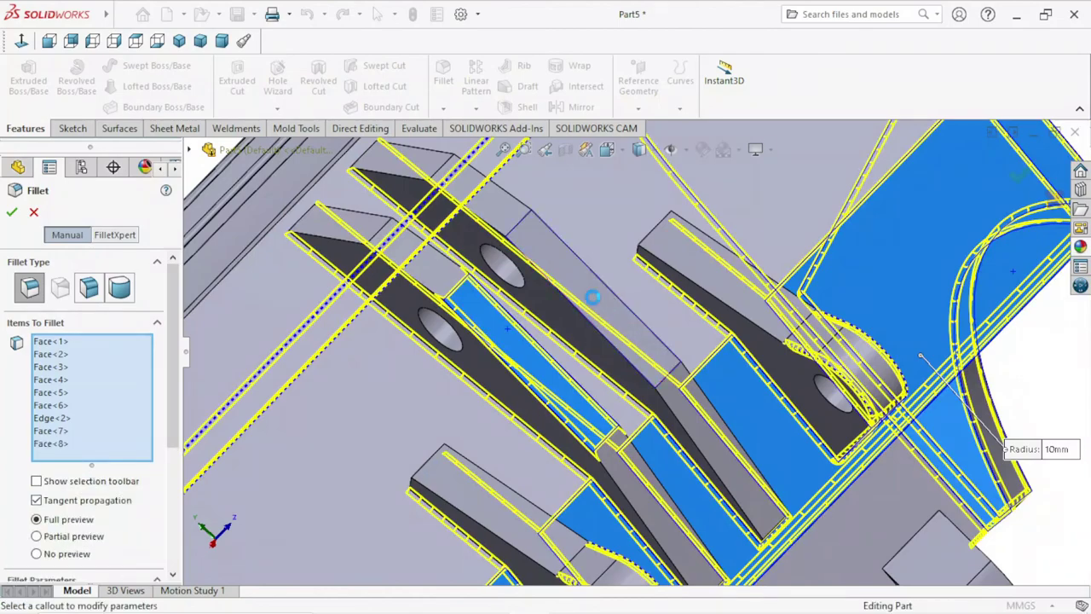
scroll(590, 315, up, 3)
middle_drag(588, 320, 574, 369)
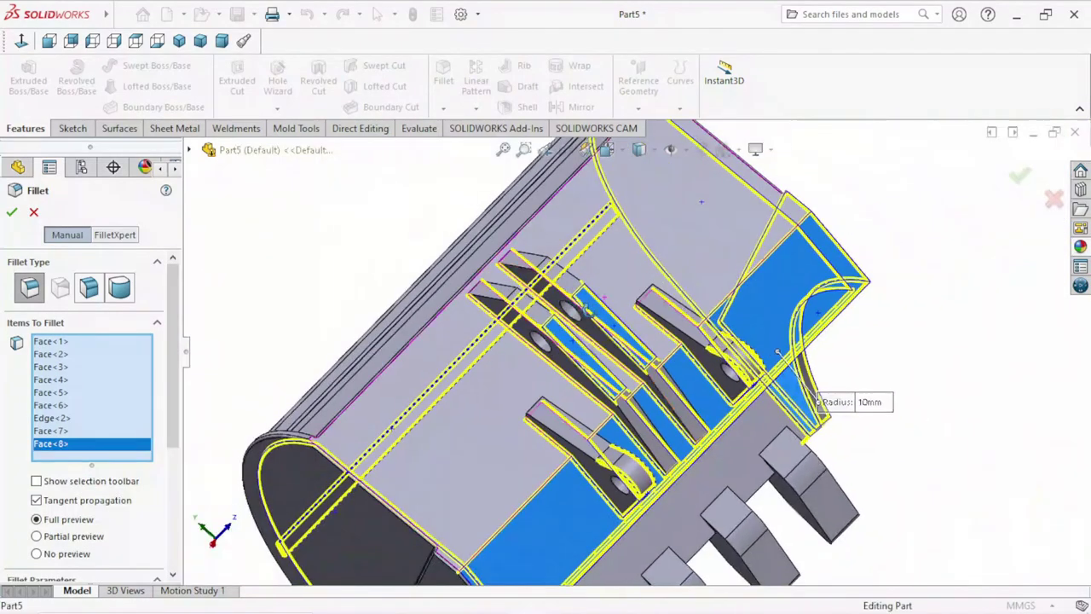
scroll(575, 368, down, 3)
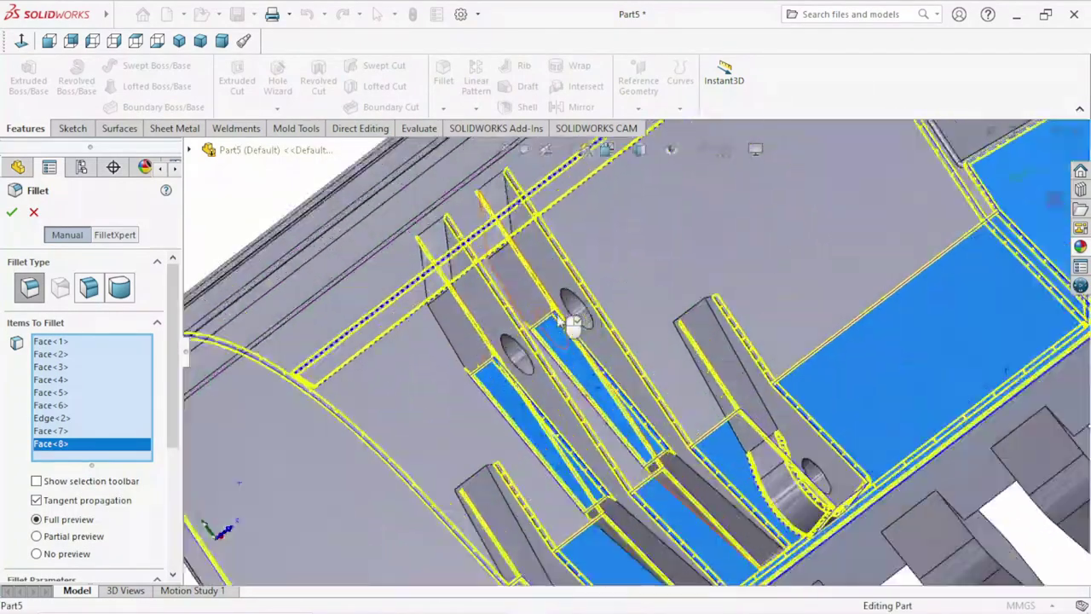
scroll(552, 294, down, 2)
click(547, 300)
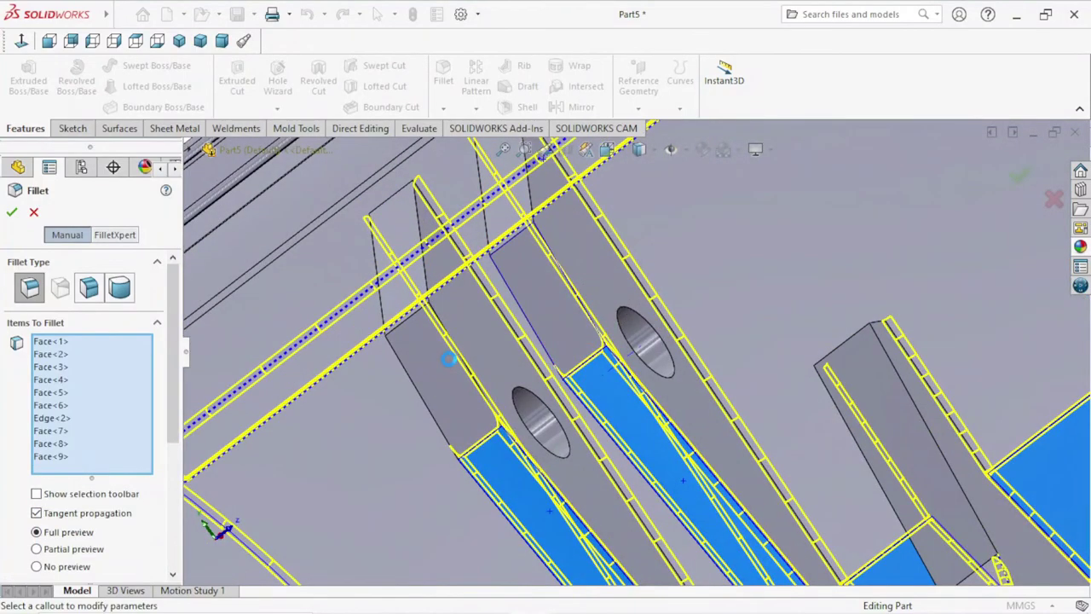
click(442, 397)
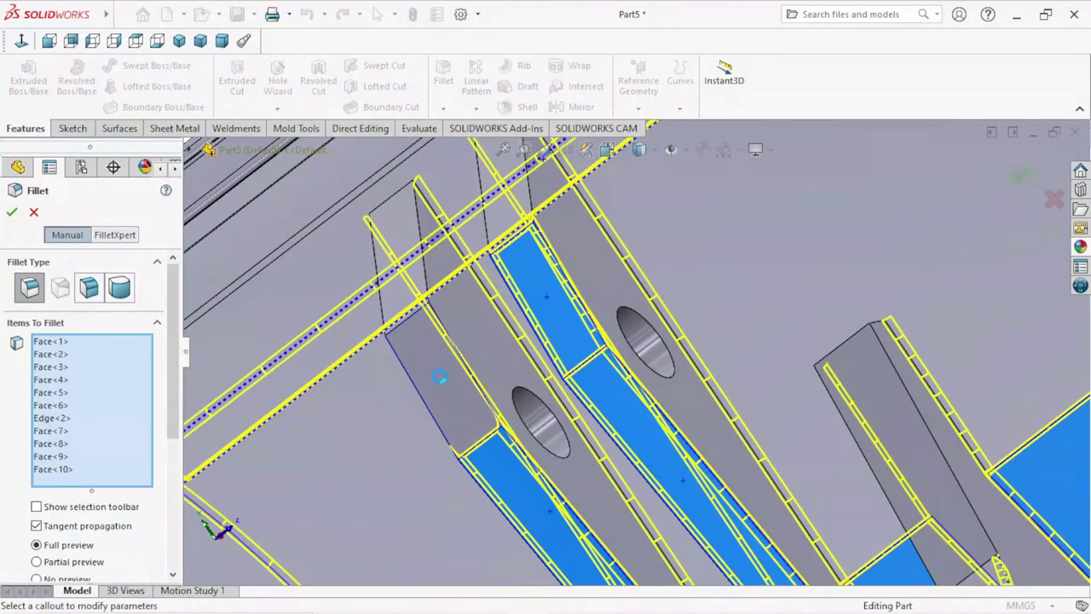
middle_drag(472, 314, 452, 284)
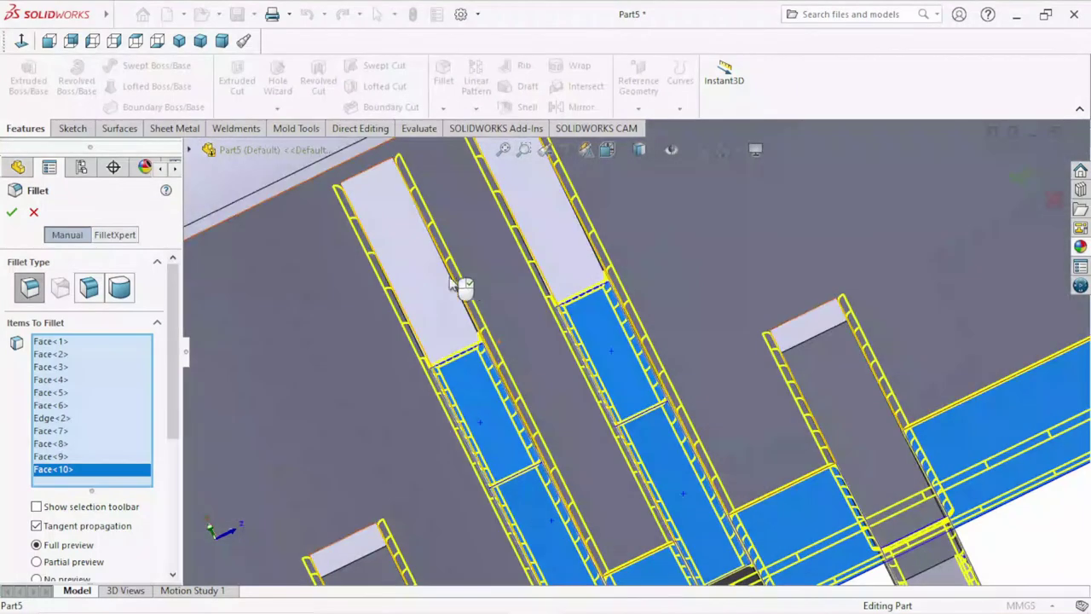
click(452, 284)
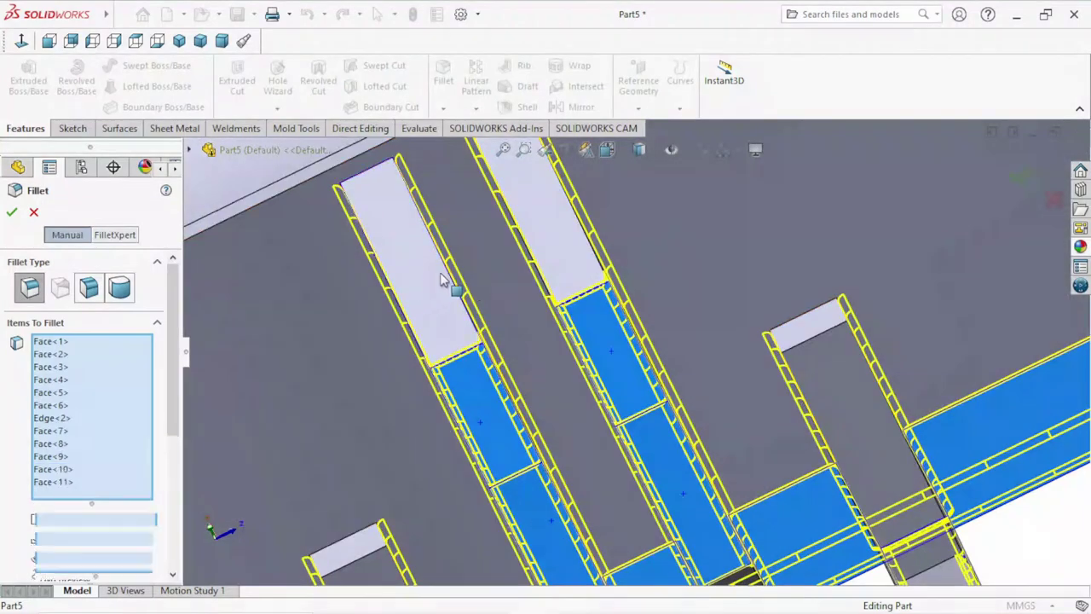
click(567, 230)
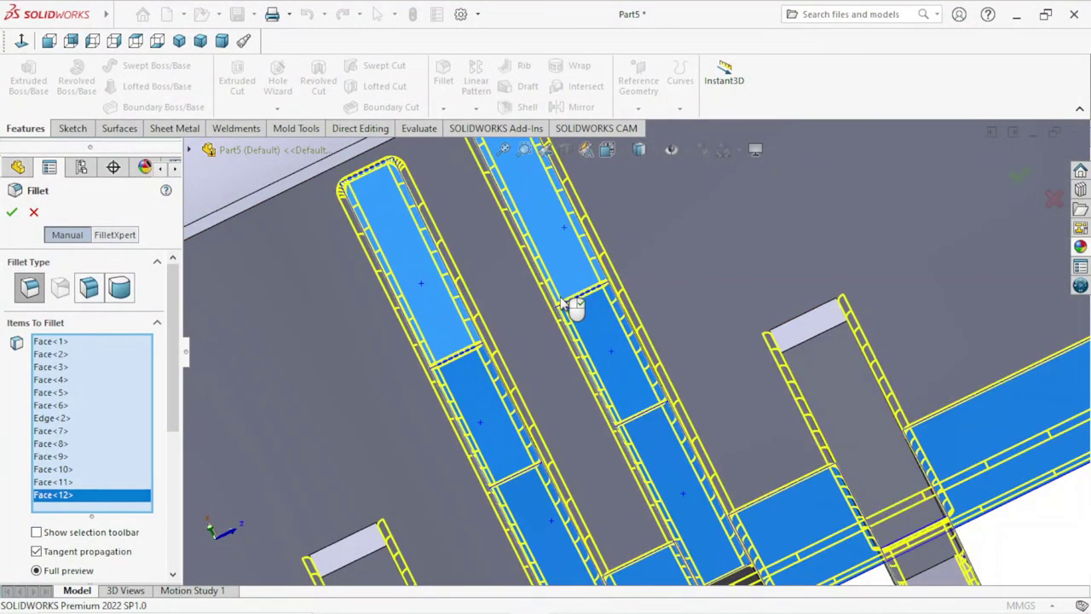
Remove the stray Edge<4> and add the first lug face to the selection.
scroll(577, 303, up, 5)
middle_drag(646, 384, 653, 388)
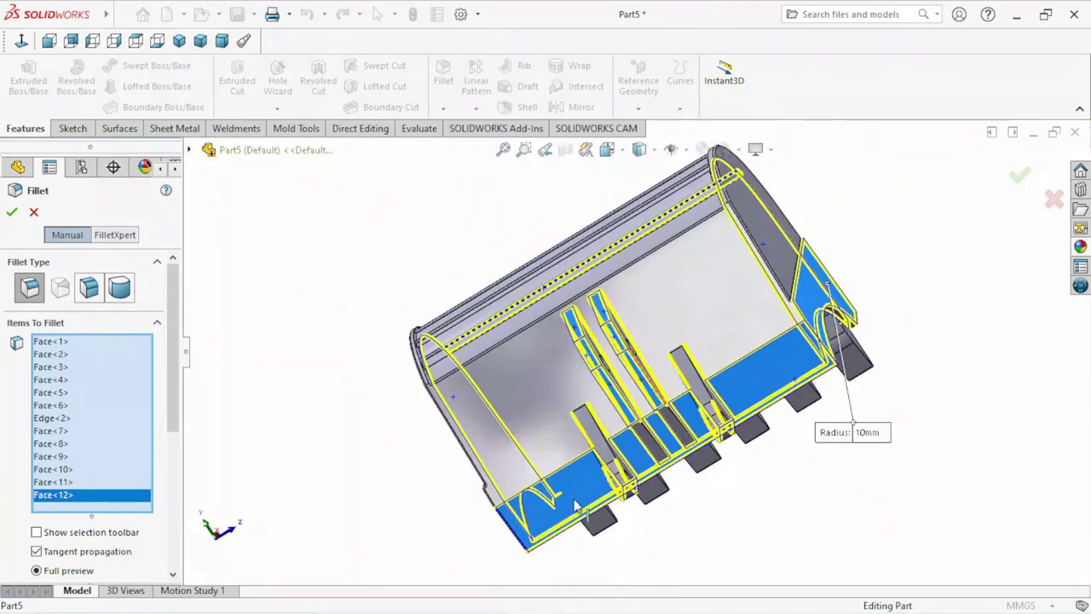
scroll(653, 384, down, 5)
scroll(653, 405, down, 3)
scroll(658, 422, up, 3)
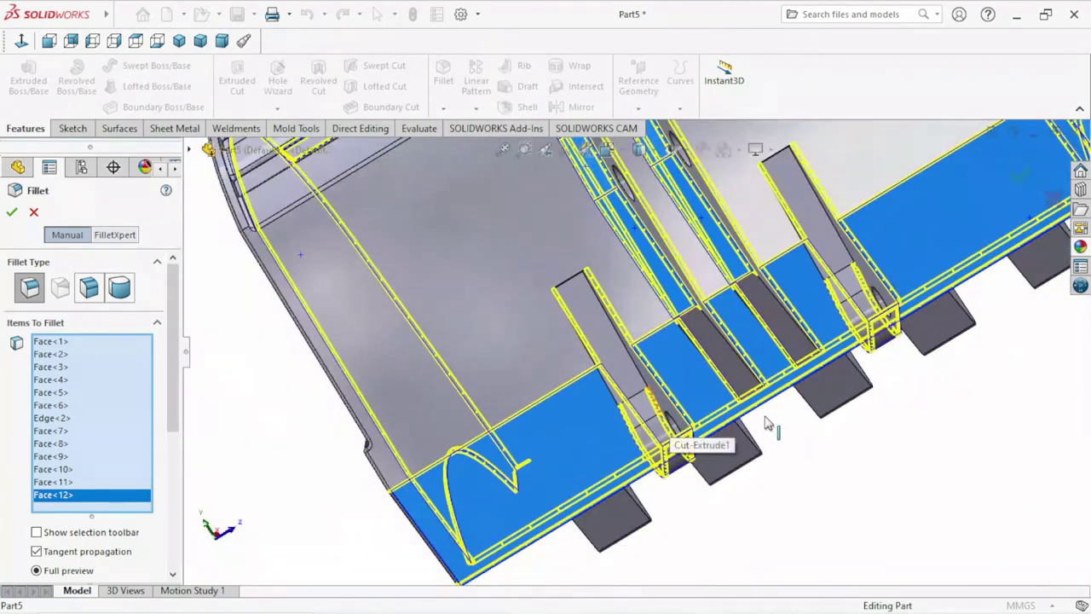
middle_drag(767, 427, 681, 347)
scroll(686, 362, down, 3)
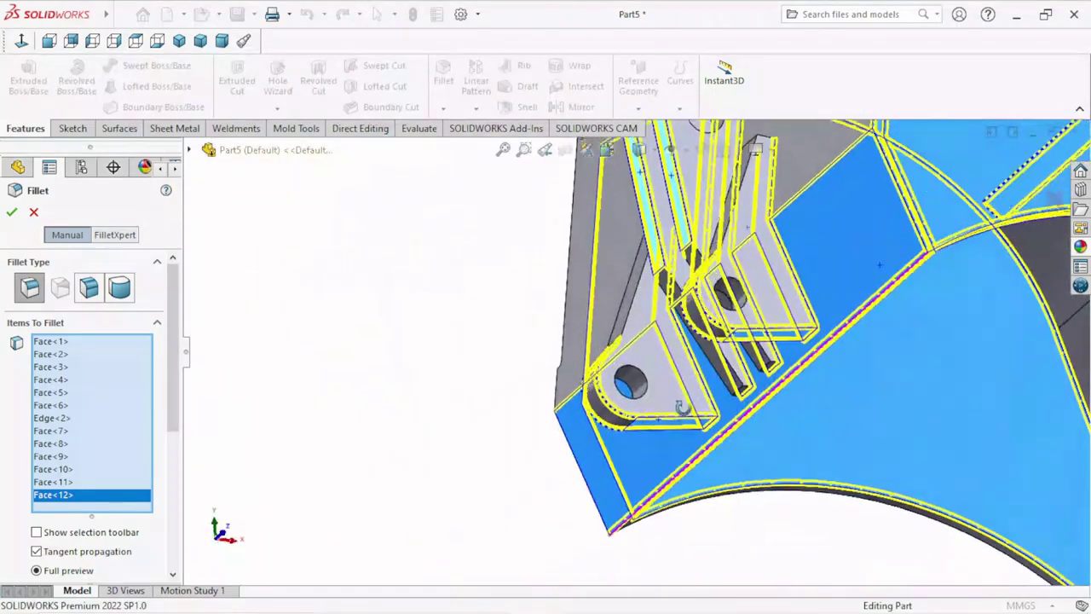
scroll(682, 347, down, 3)
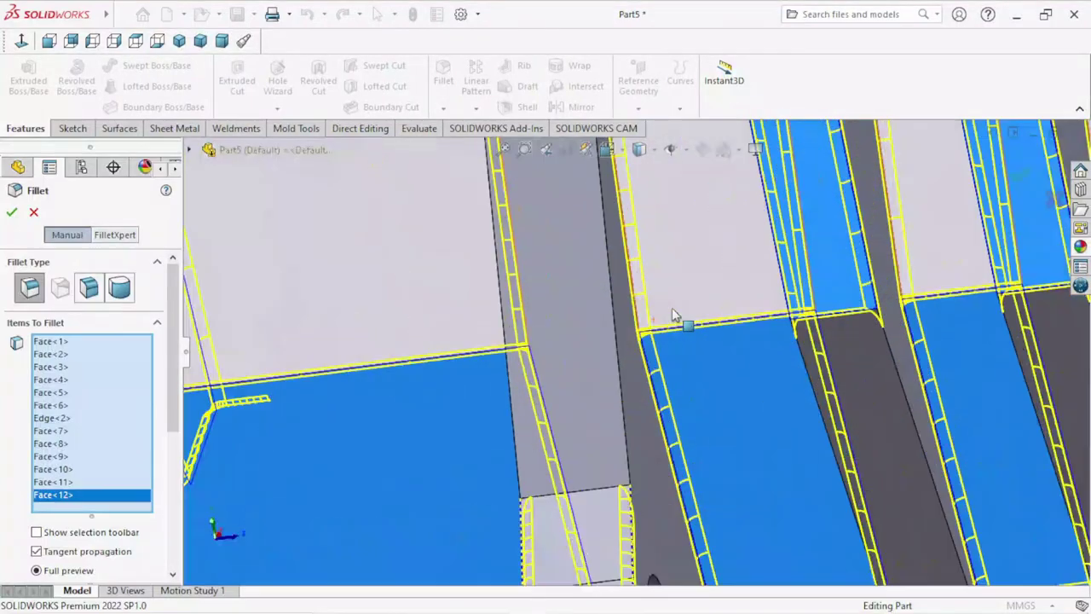
click(591, 287)
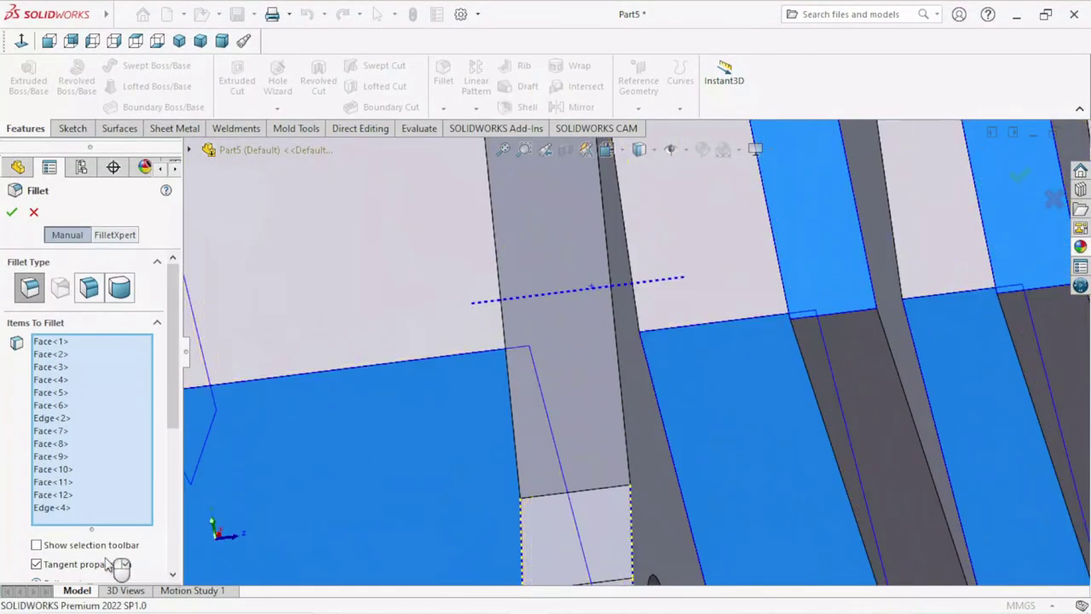
click(60, 507)
right_click(55, 512)
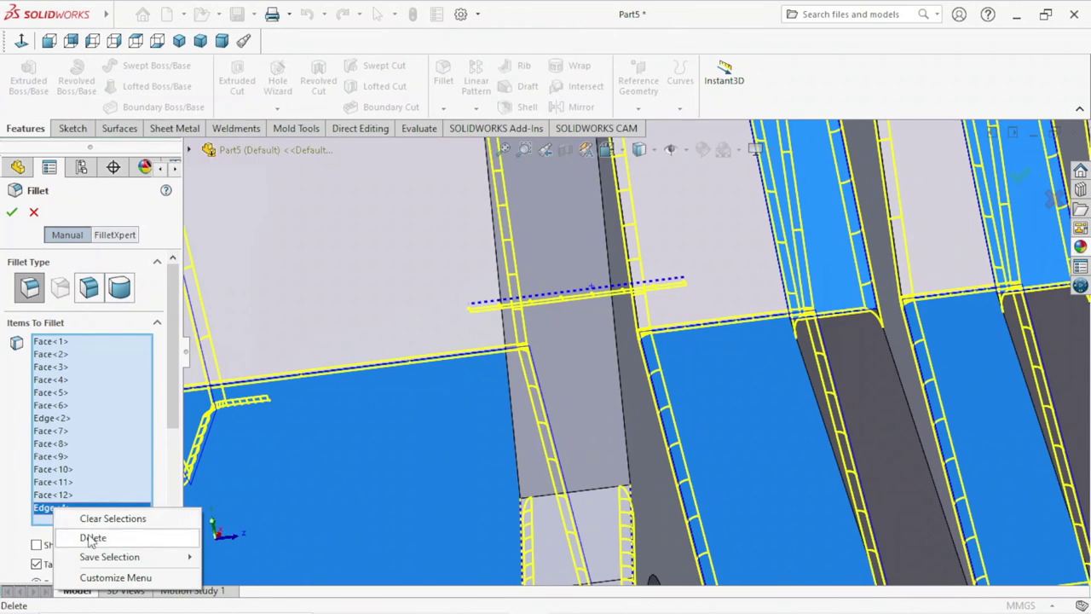
click(86, 533)
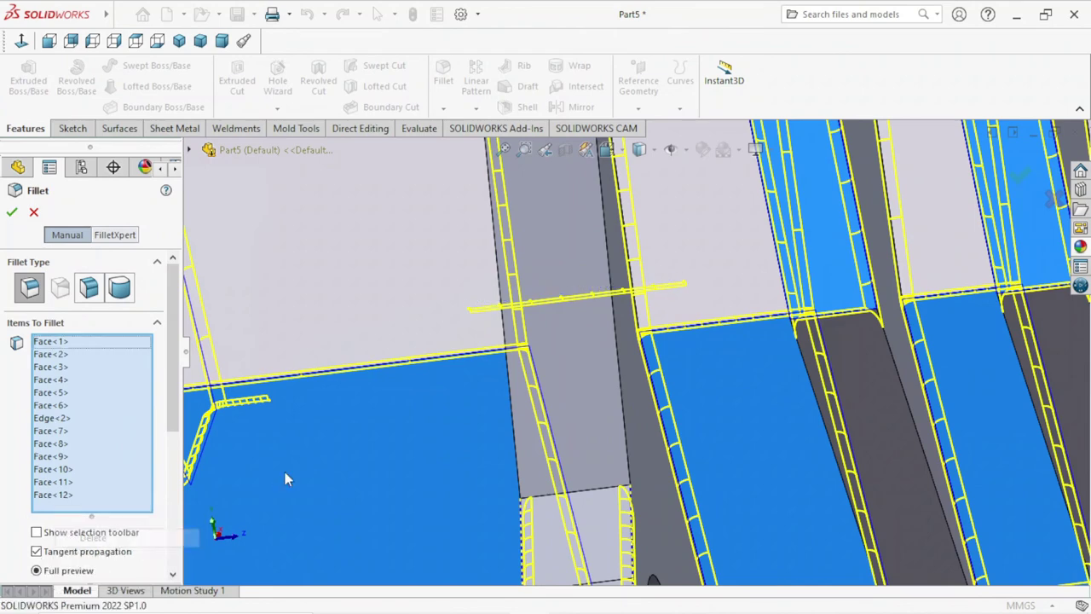
click(581, 236)
Add the right lug's face, another lug face and an inner plate face, reaching sixteen faces.
scroll(610, 345, up, 2)
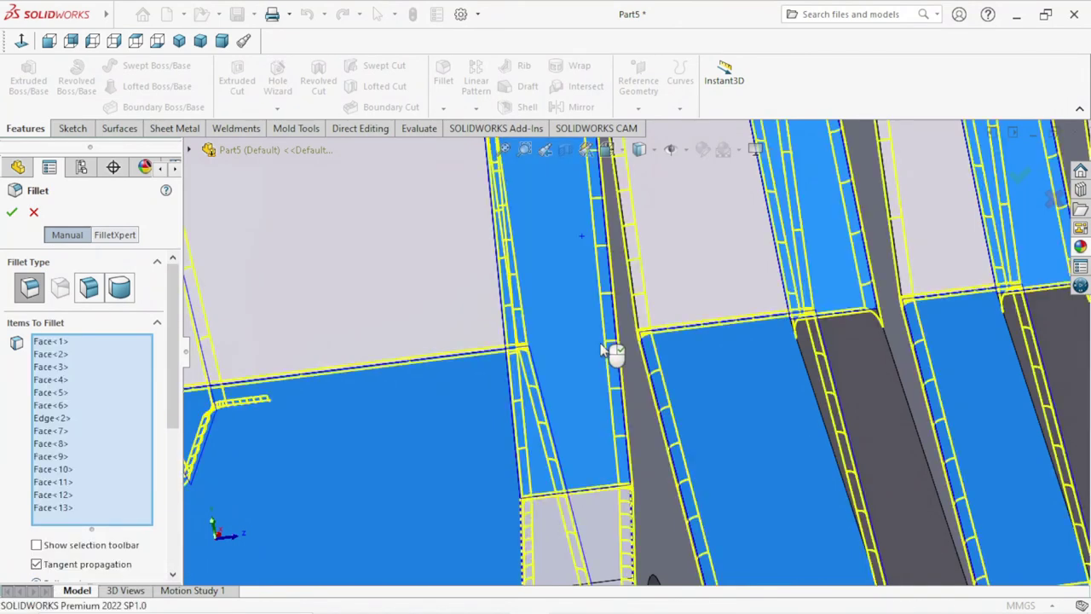
scroll(614, 348, up, 2)
scroll(614, 349, up, 2)
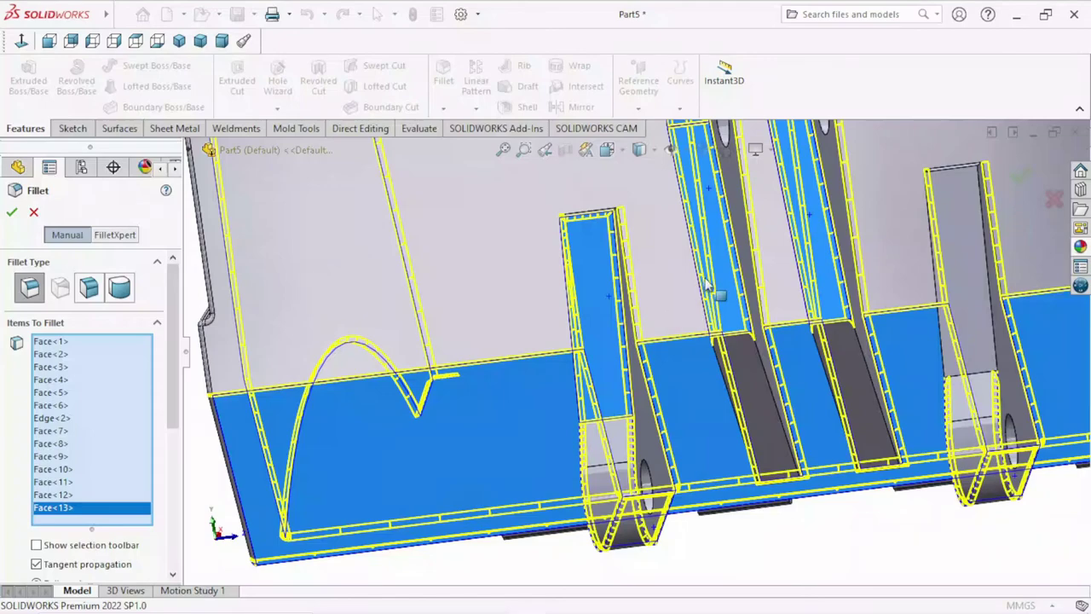
click(973, 240)
scroll(748, 294, up, 2)
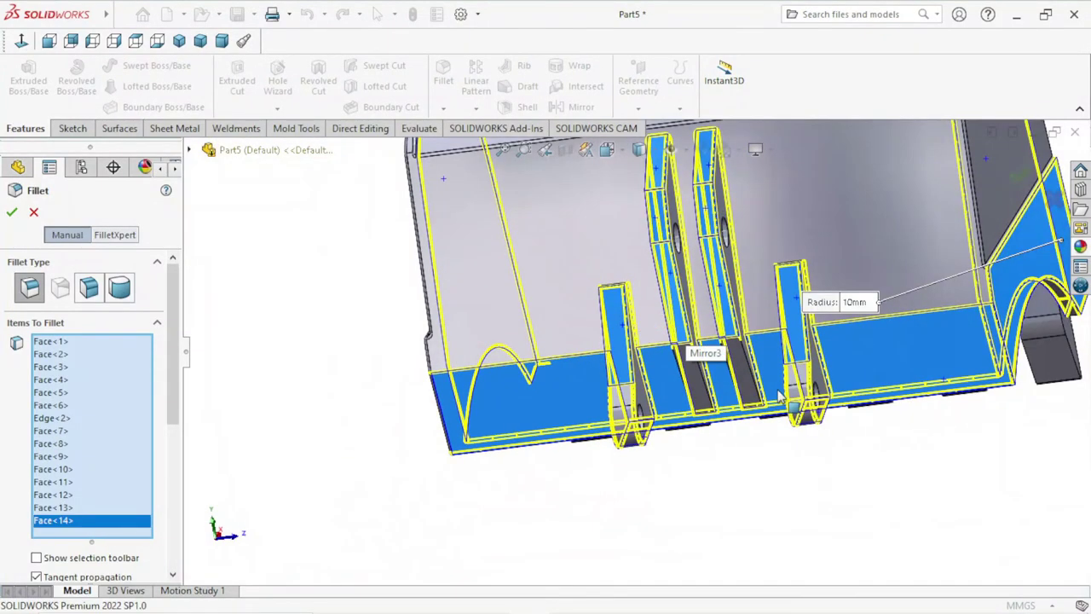
mouse_move(669, 310)
middle_down()
mouse_move(703, 411)
mouse_move(550, 320)
middle_up()
scroll(549, 321, down, 3)
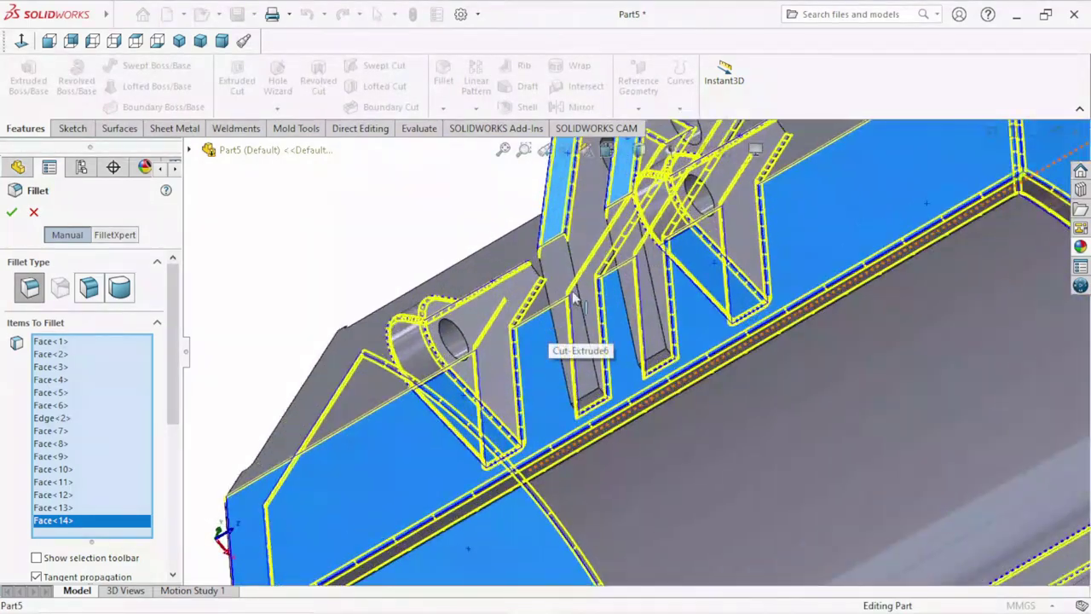
scroll(572, 299, down, 3)
scroll(572, 277, down, 2)
click(572, 266)
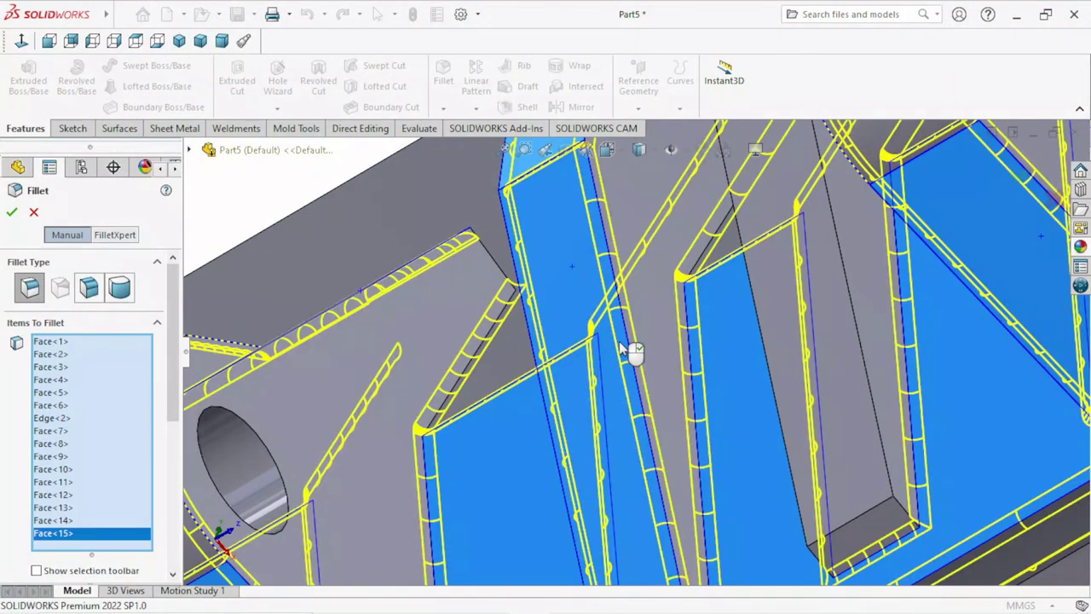
scroll(626, 345, up, 3)
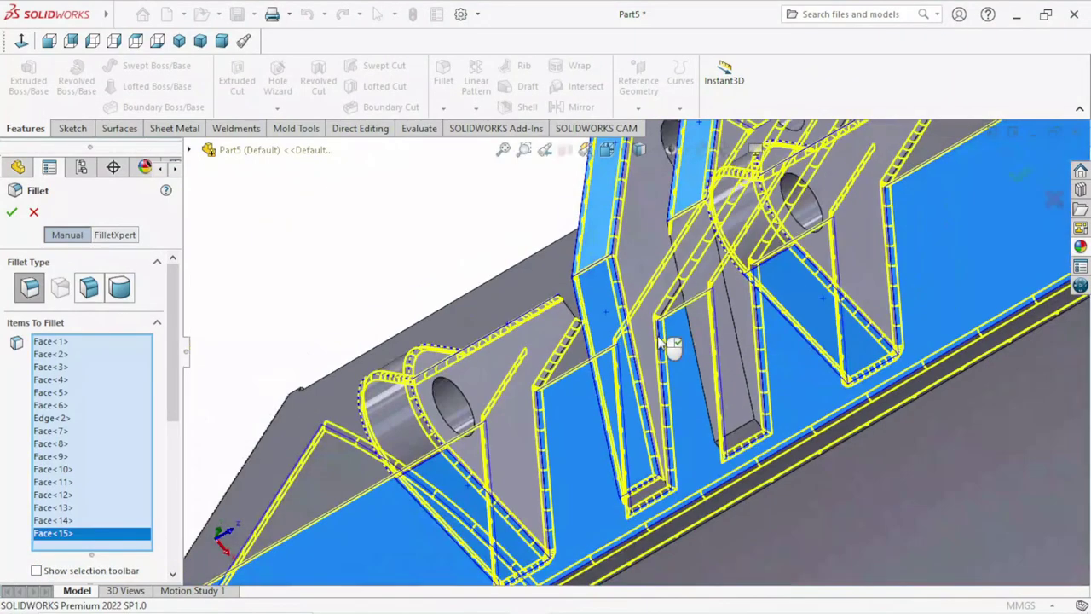
click(736, 350)
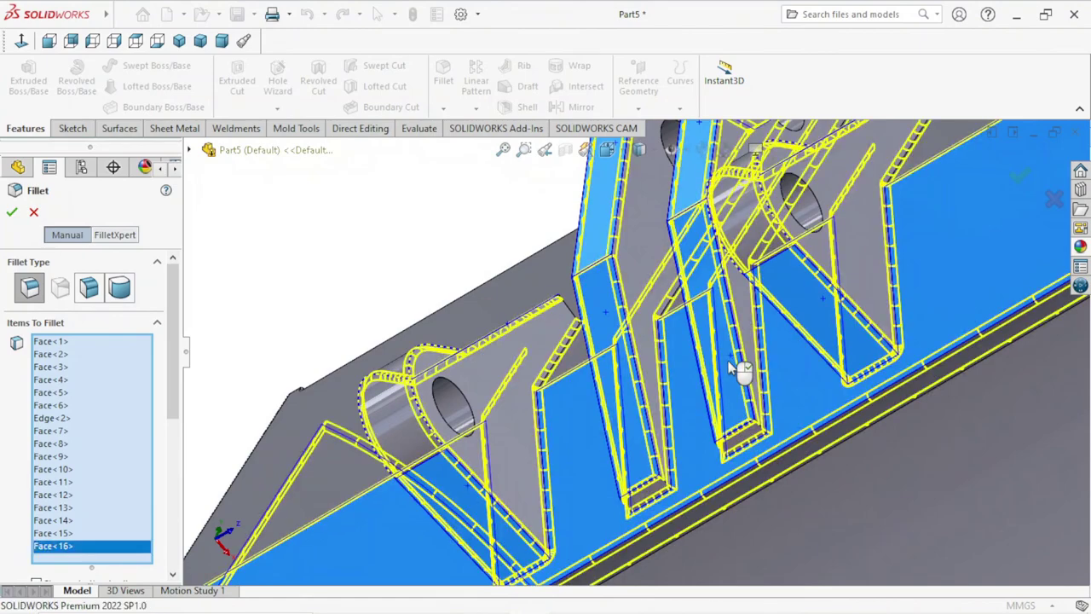
scroll(731, 368, up, 5)
scroll(812, 439, up, 5)
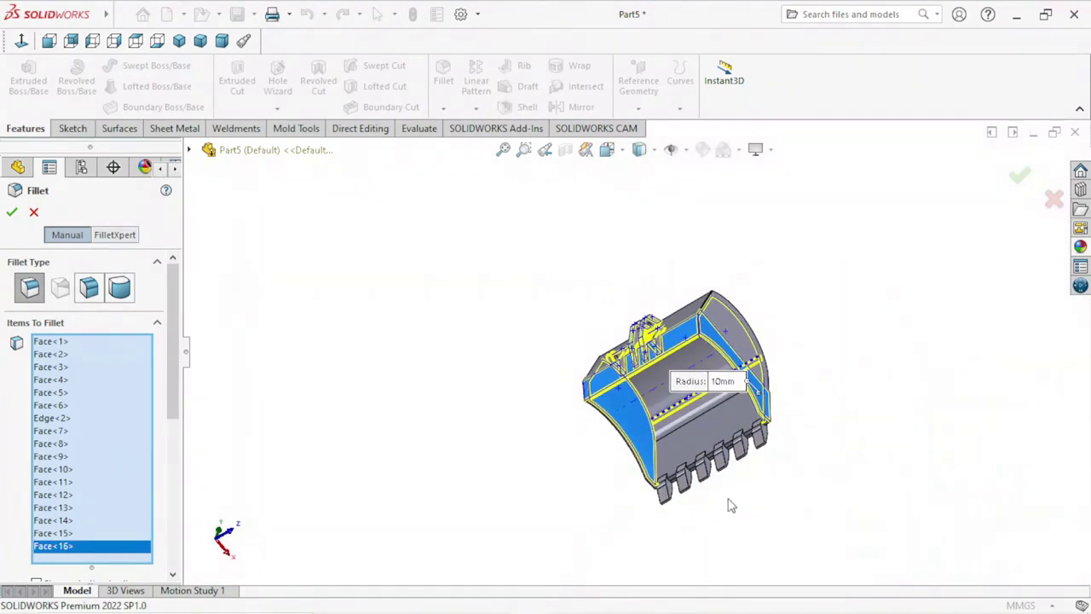
Pick the side faces of the lower, middle and top teeth for the 10 mm fillet.
middle_drag(731, 505, 783, 373)
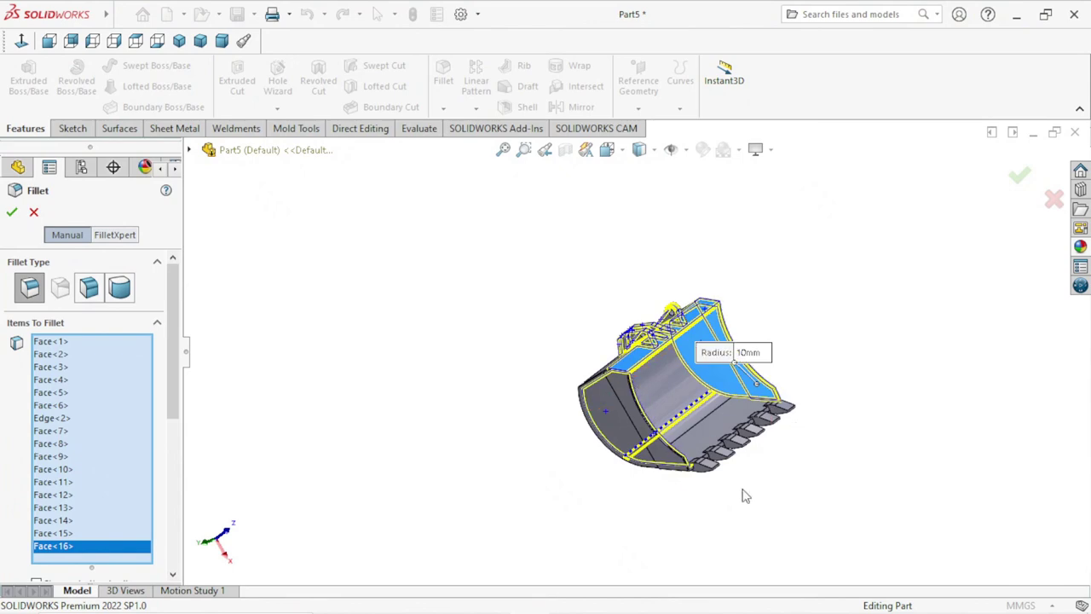
scroll(769, 442, down, 2)
scroll(724, 469, down, 3)
scroll(682, 449, down, 3)
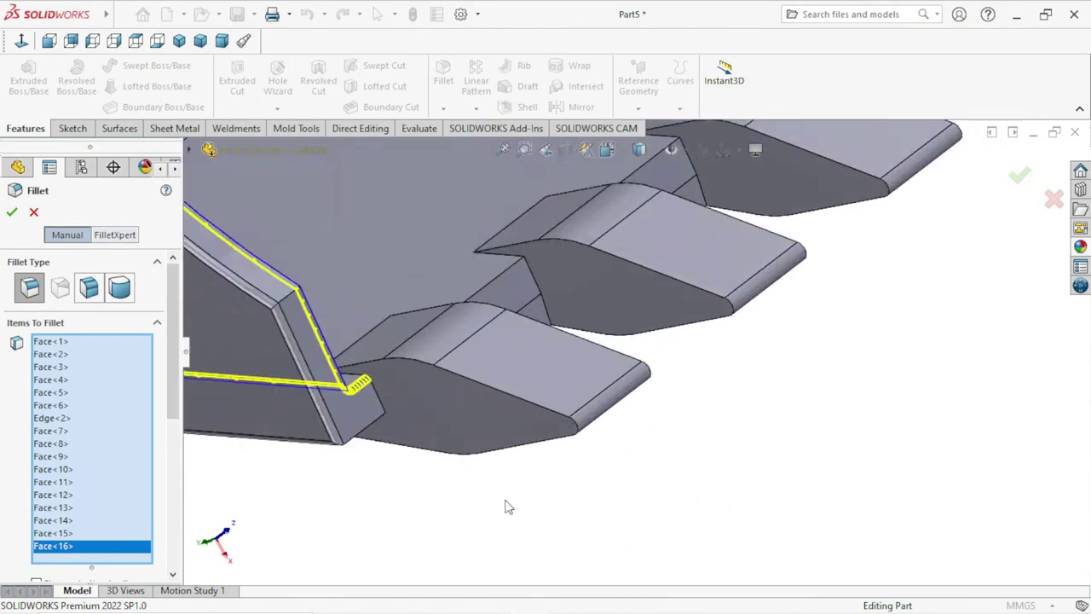
click(466, 423)
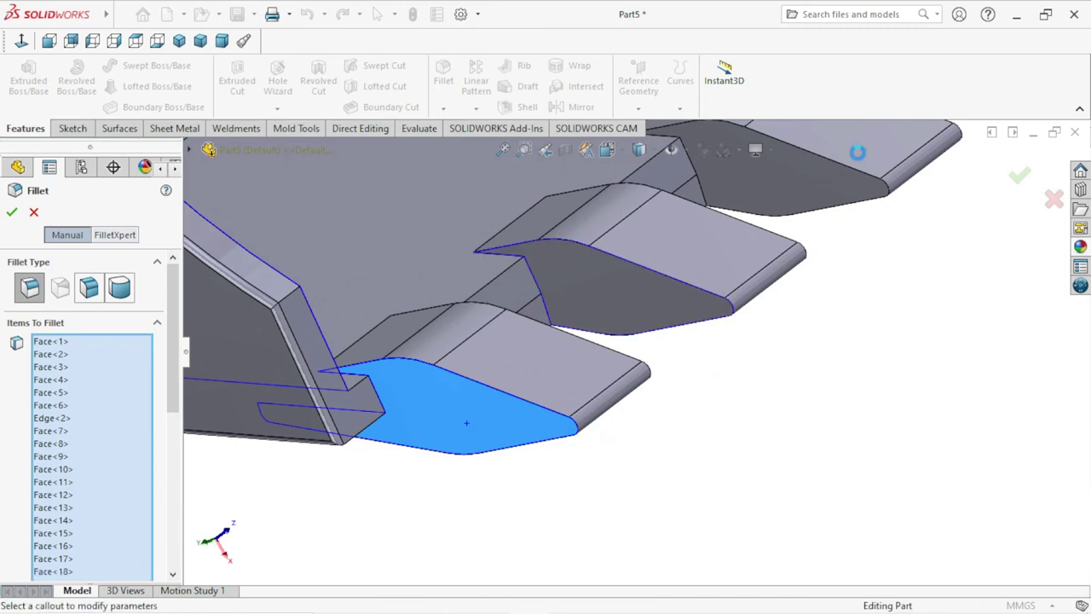
click(642, 300)
click(824, 182)
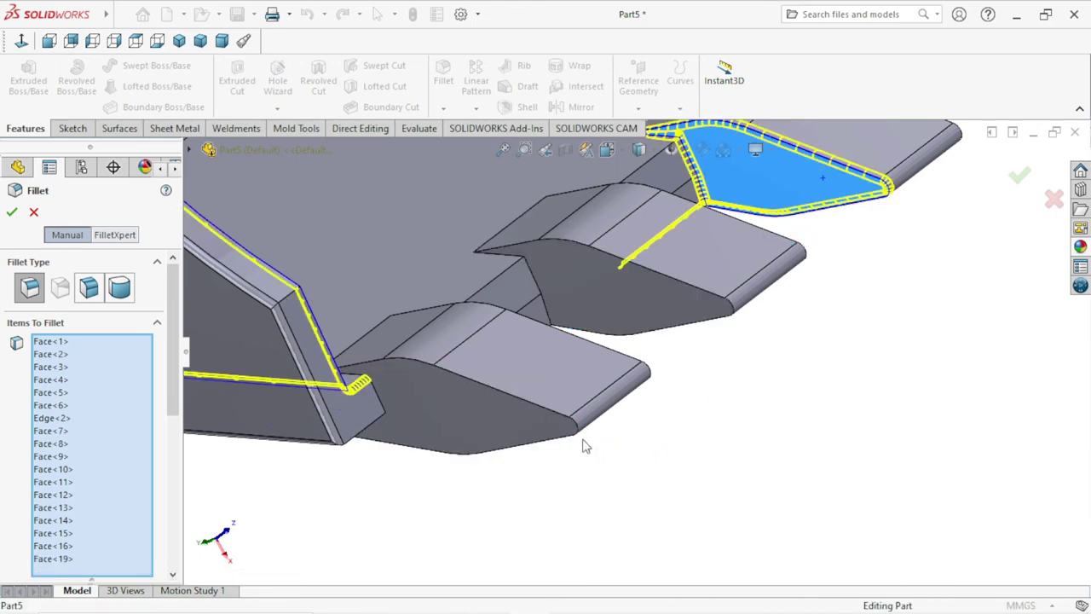
click(683, 302)
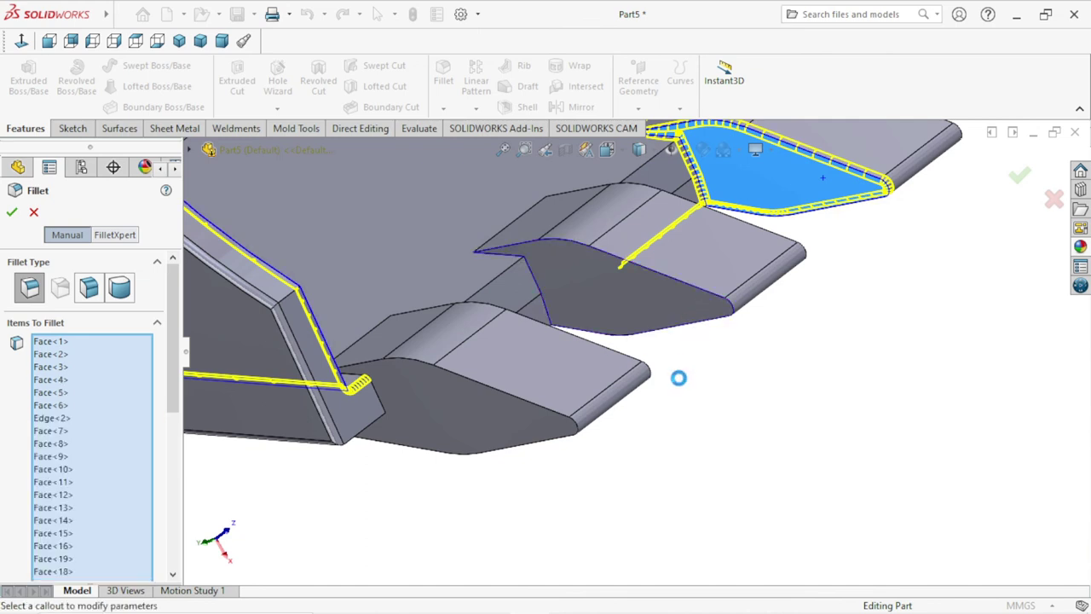
click(550, 429)
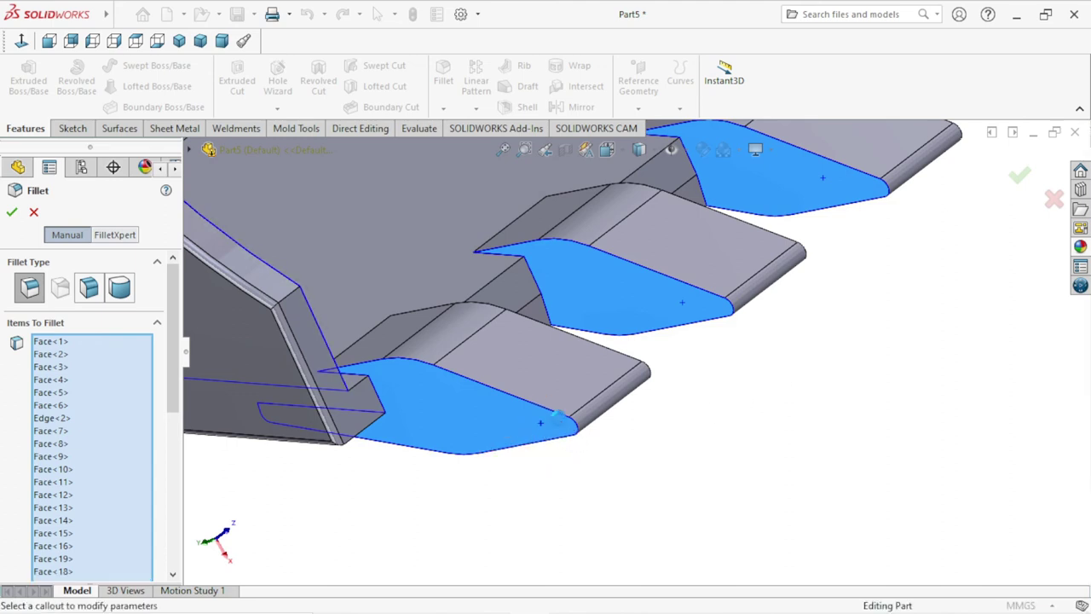
click(554, 422)
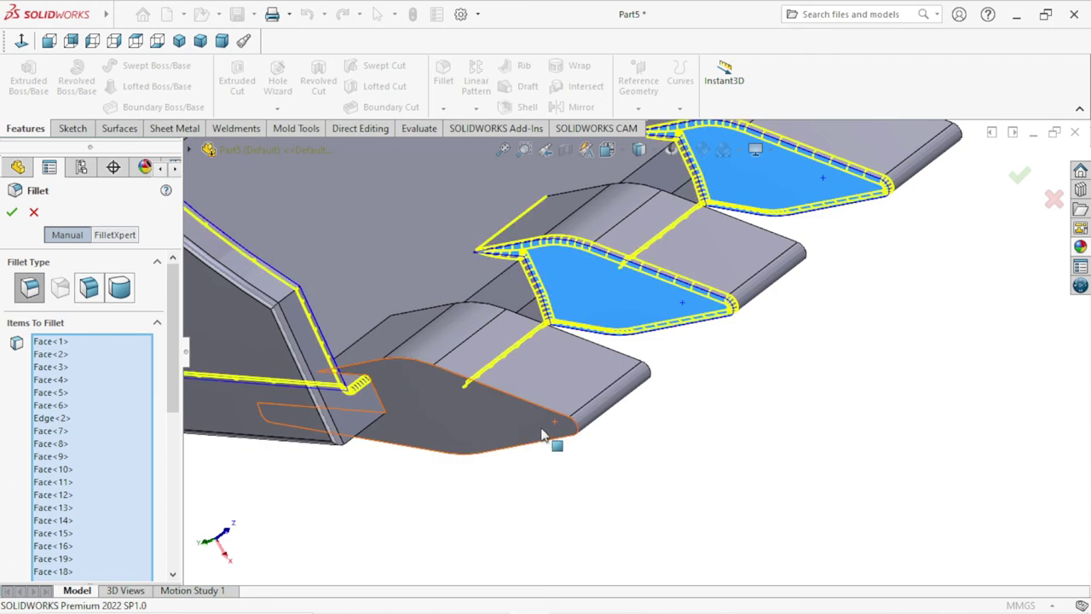
click(542, 432)
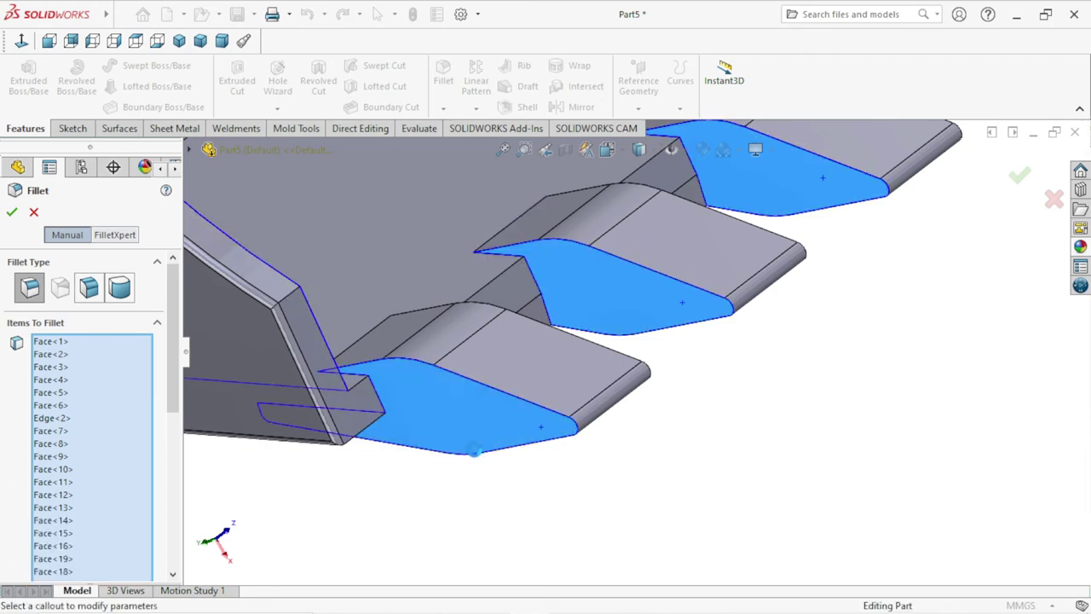
click(477, 454)
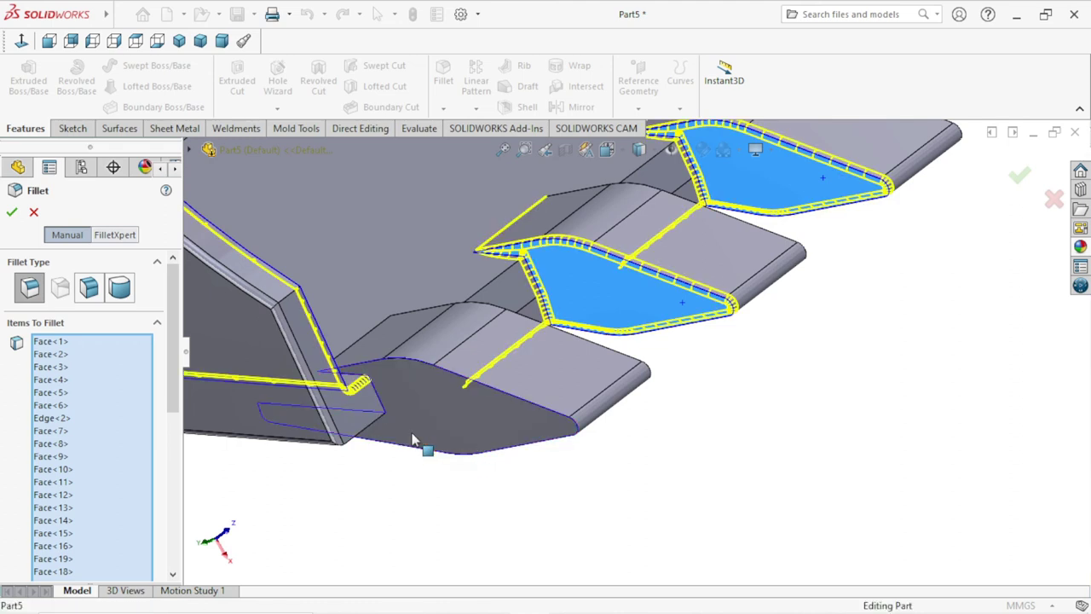
click(411, 432)
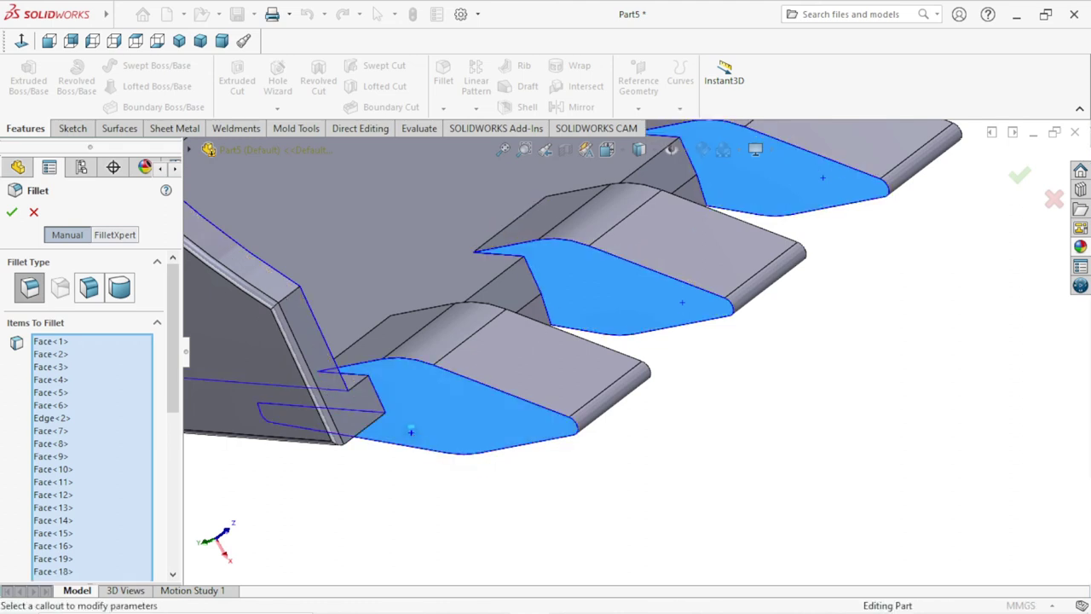
click(411, 432)
Add the upper and remaining tooth side faces to the fillet, up to Face<20>.
mouse_move(687, 373)
middle_down()
mouse_move(847, 302)
mouse_move(797, 358)
mouse_move(852, 316)
middle_up()
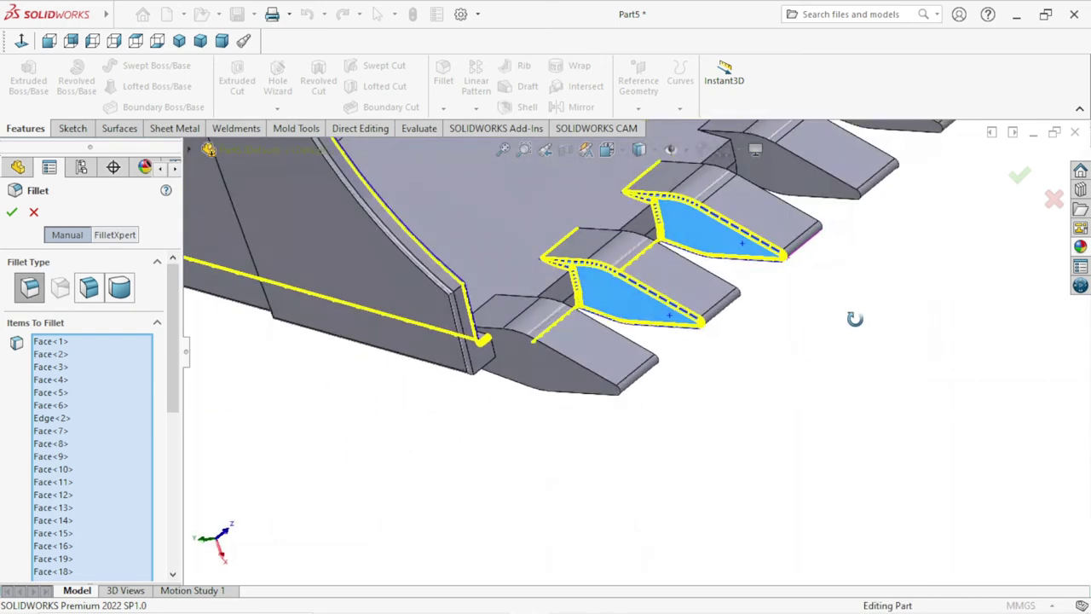
click(817, 194)
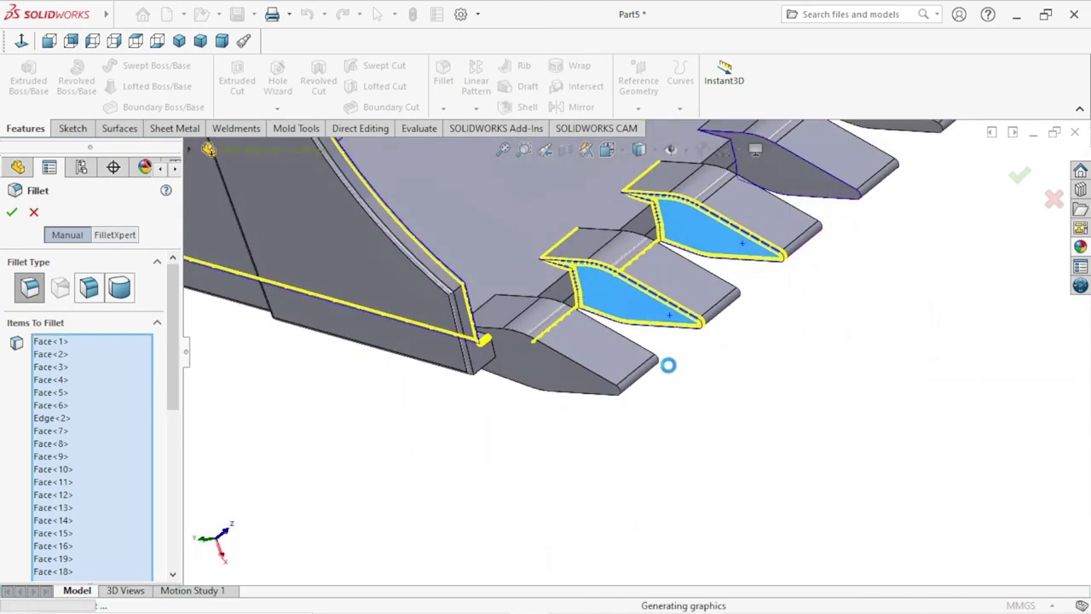
middle_drag(665, 361, 677, 372)
scroll(771, 358, up, 5)
scroll(720, 290, down, 8)
scroll(720, 289, down, 2)
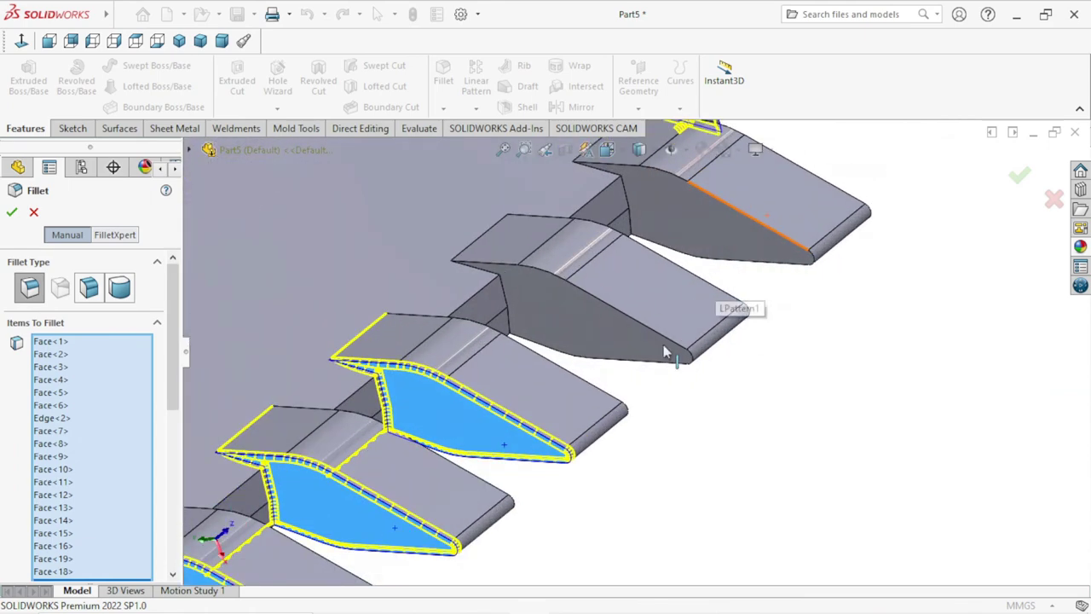
click(620, 345)
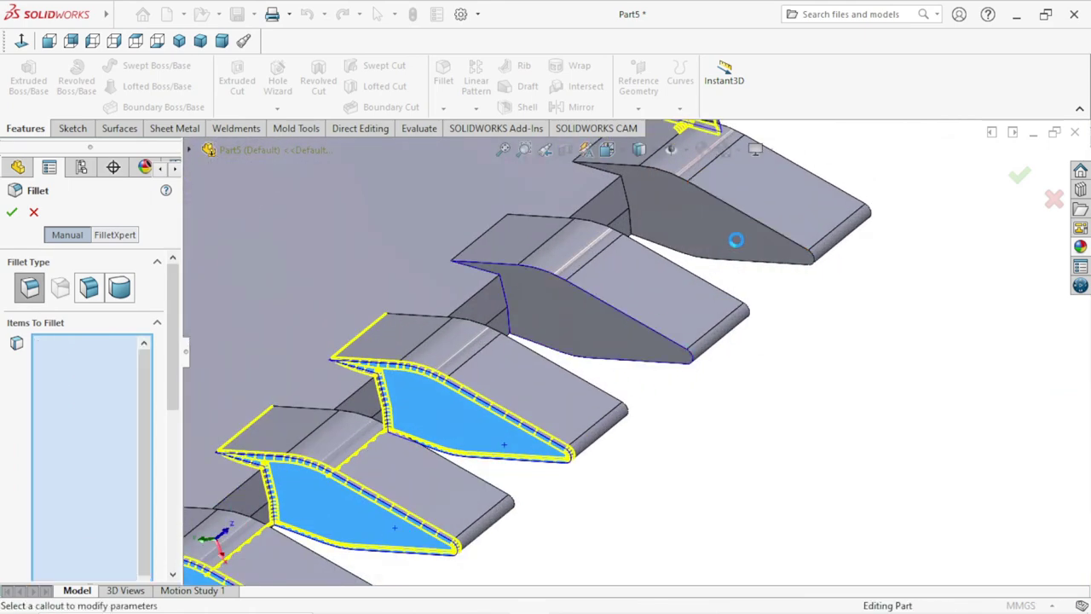
click(738, 234)
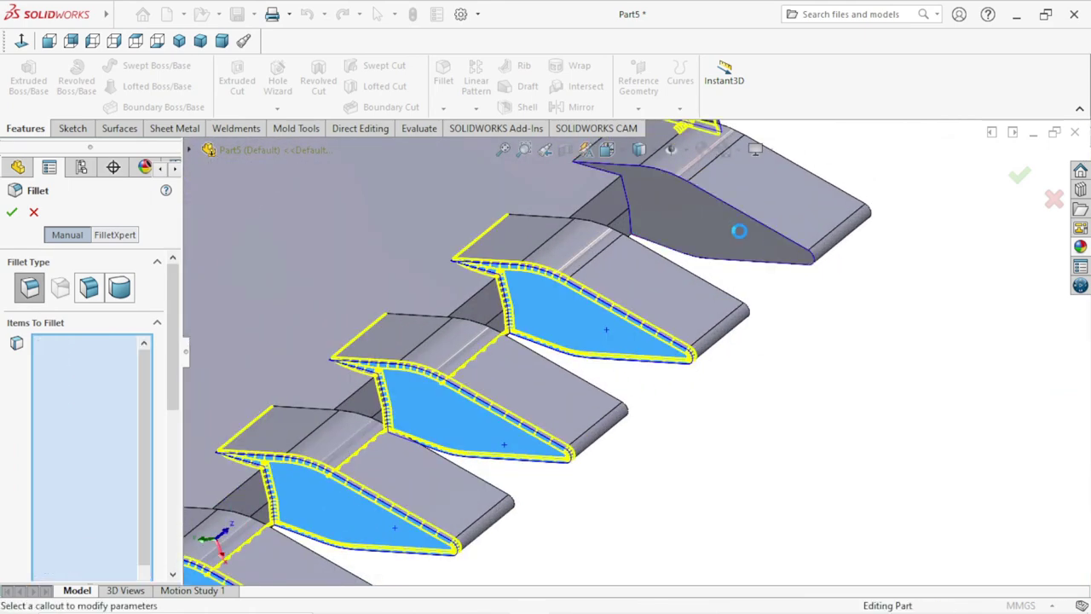
middle_drag(739, 230, 750, 239)
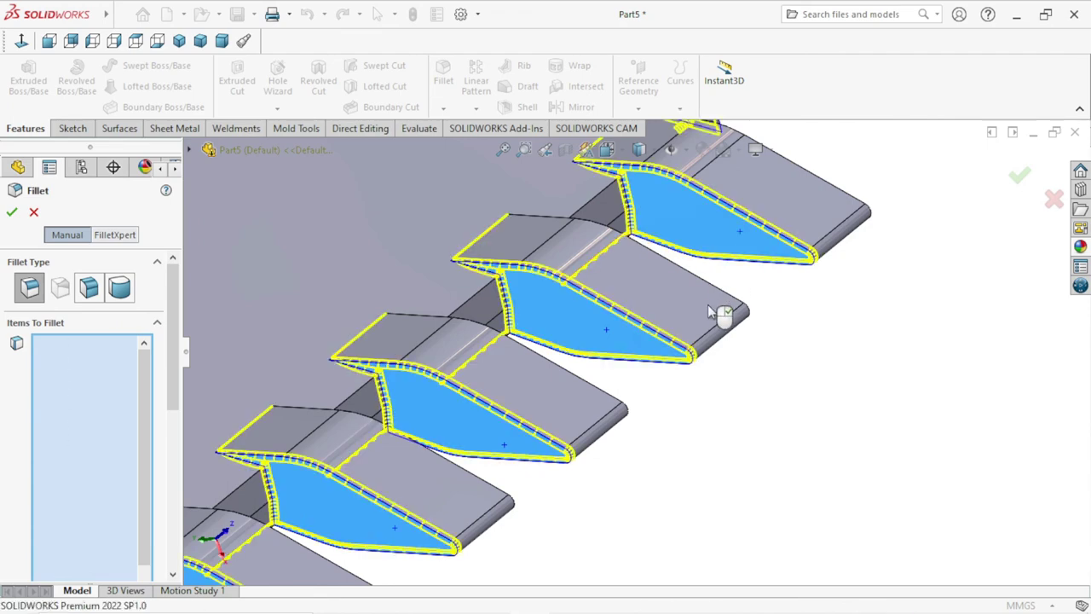
scroll(721, 312, up, 3)
middle_drag(721, 312, 716, 334)
scroll(720, 334, up, 3)
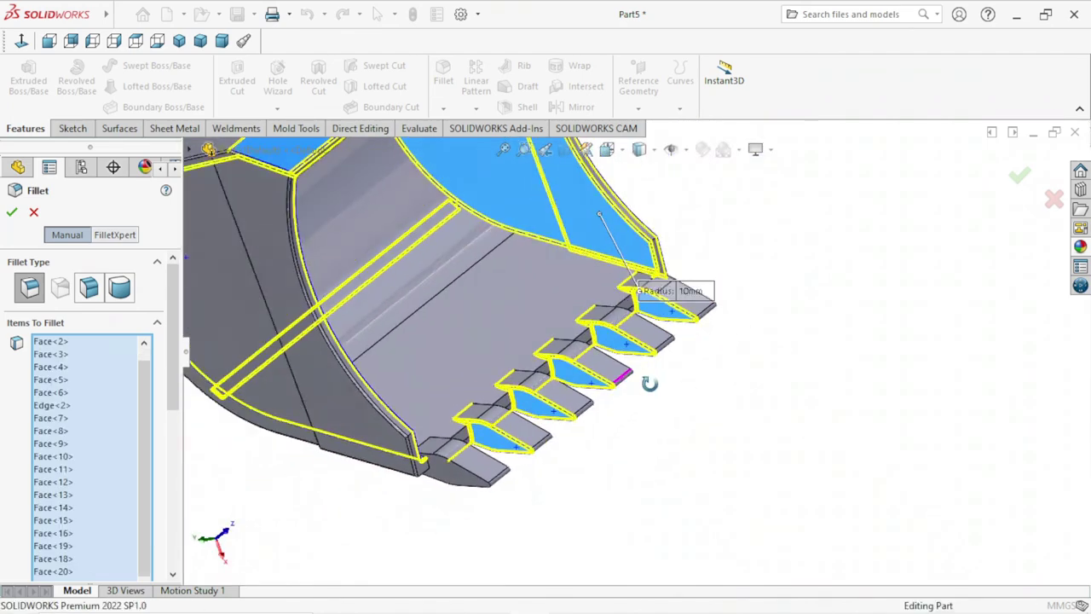
Add the last tooth side faces and a tooth edge to the fillet selection.
middle_drag(640, 380, 573, 467)
middle_drag(543, 421, 298, 473)
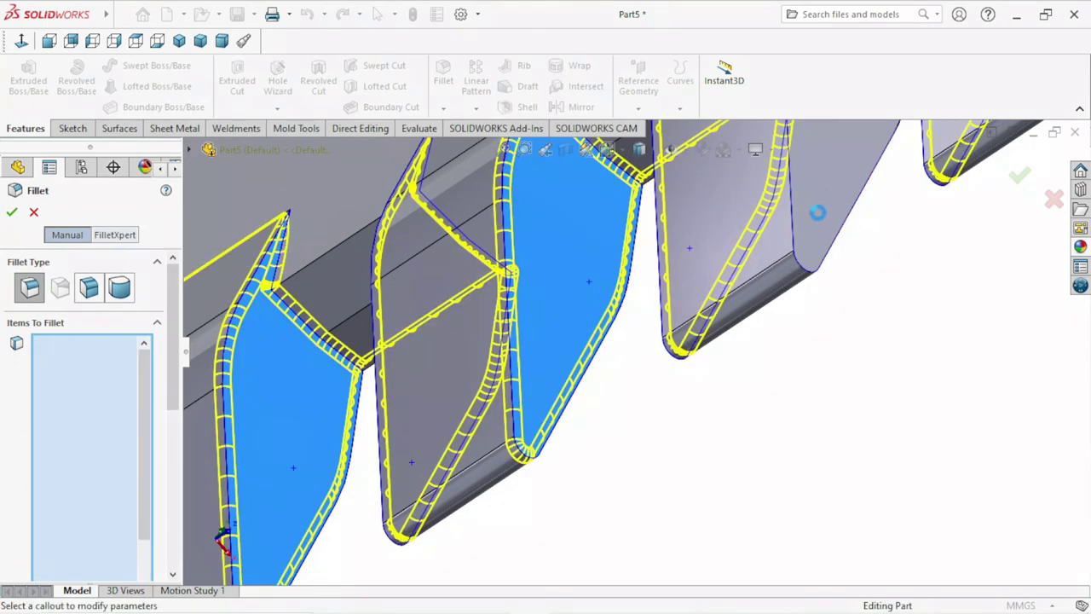
scroll(618, 401, up, 2)
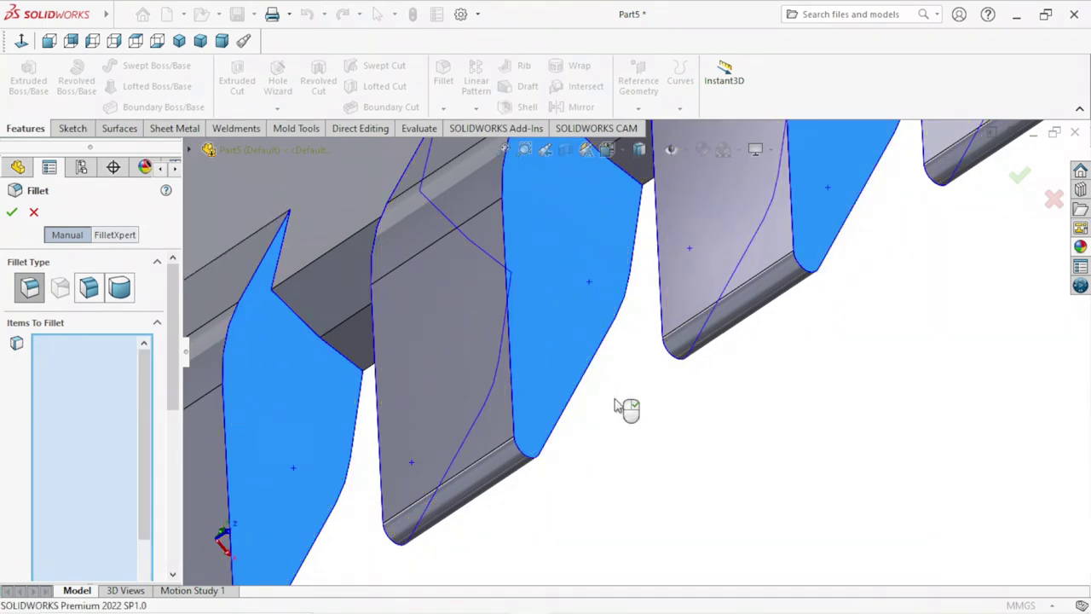
scroll(631, 392, up, 3)
scroll(857, 176, down, 3)
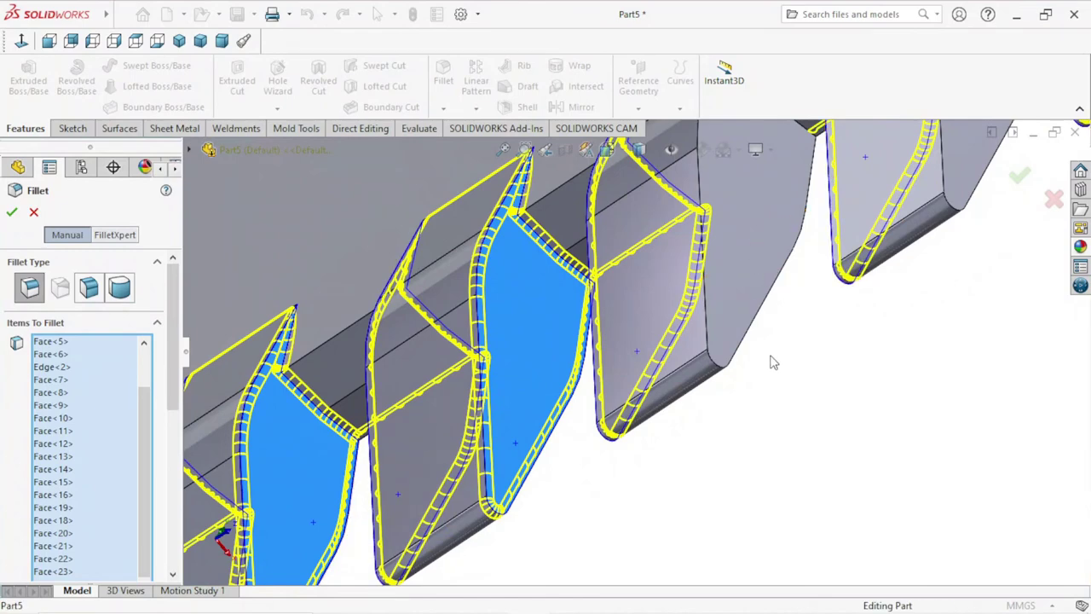
scroll(769, 361, up, 2)
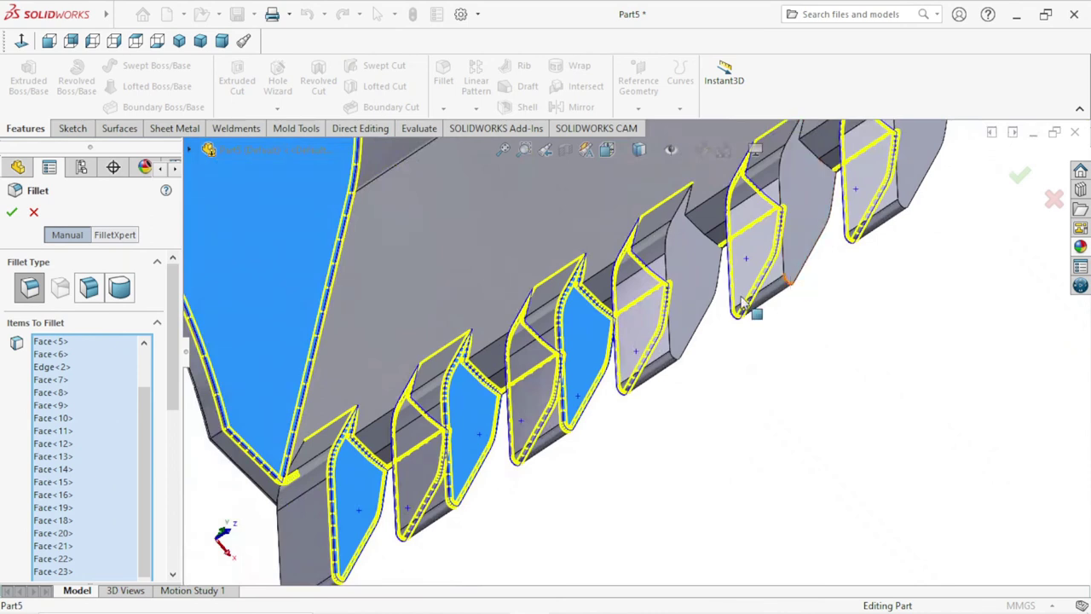
click(709, 280)
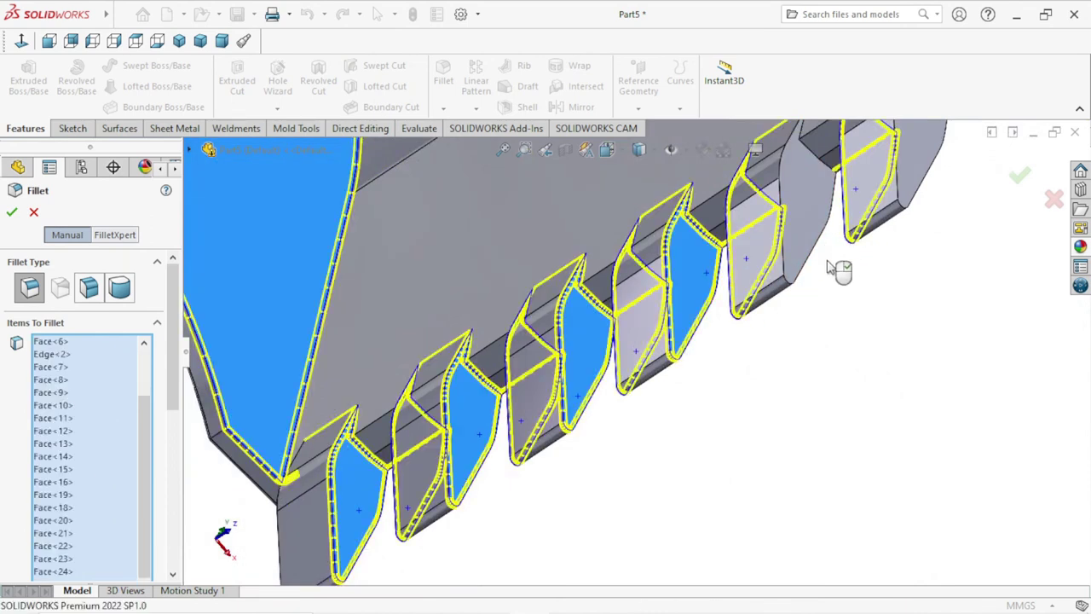
click(814, 226)
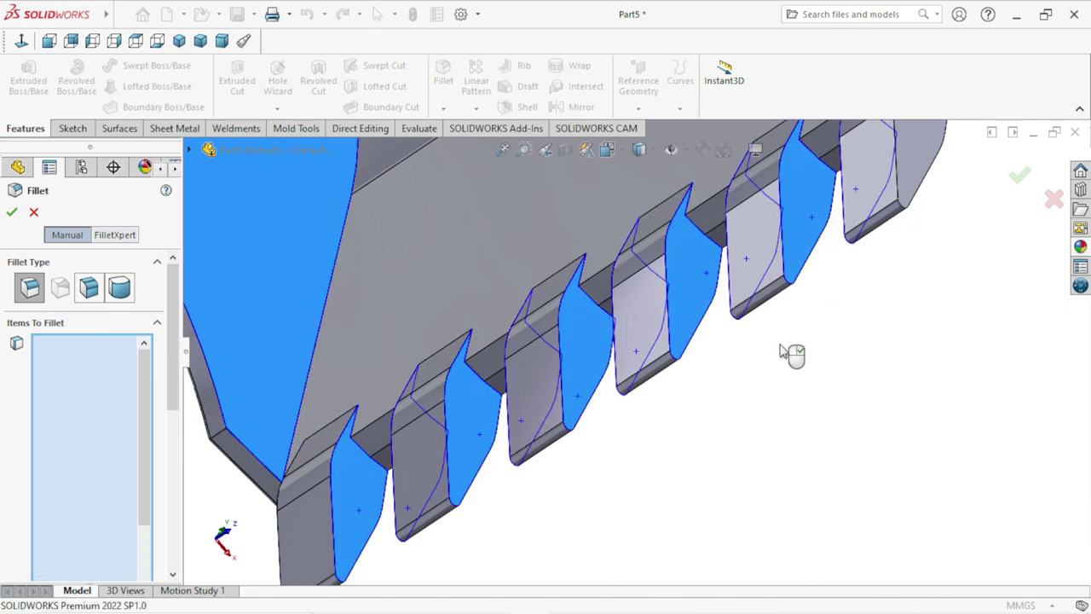
scroll(779, 352, up, 3)
scroll(825, 232, down, 5)
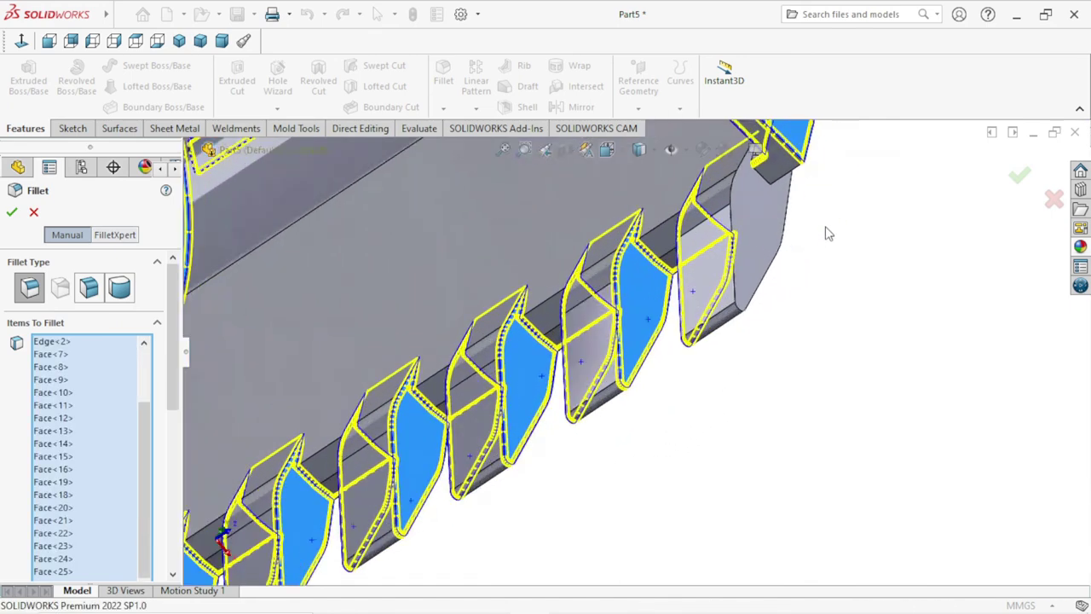
click(776, 232)
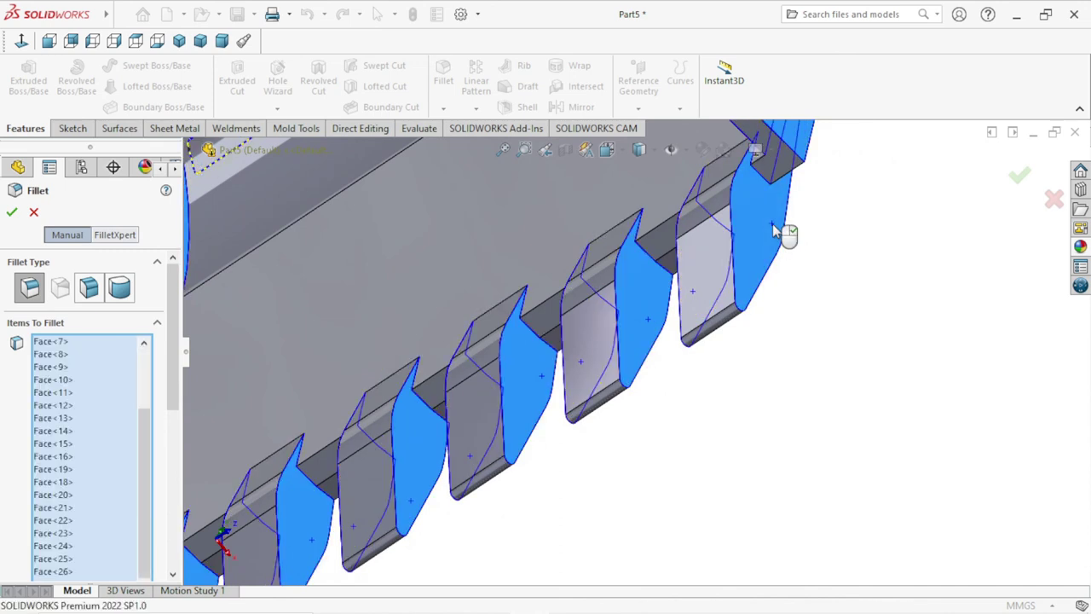
Apply the 10 mm fillet to the selected tooth faces.
click(784, 218)
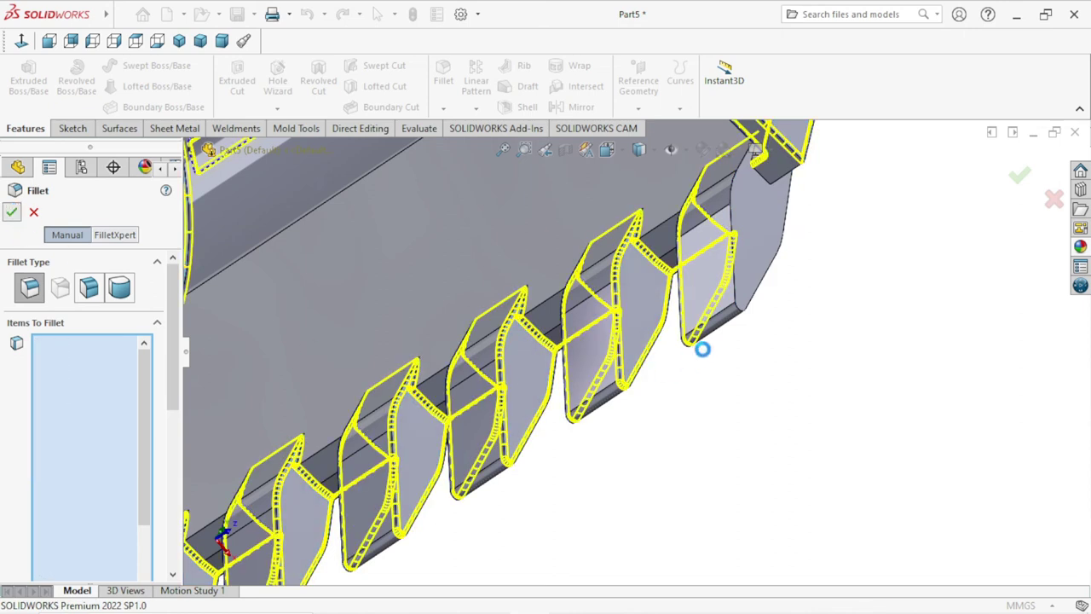
key(Return)
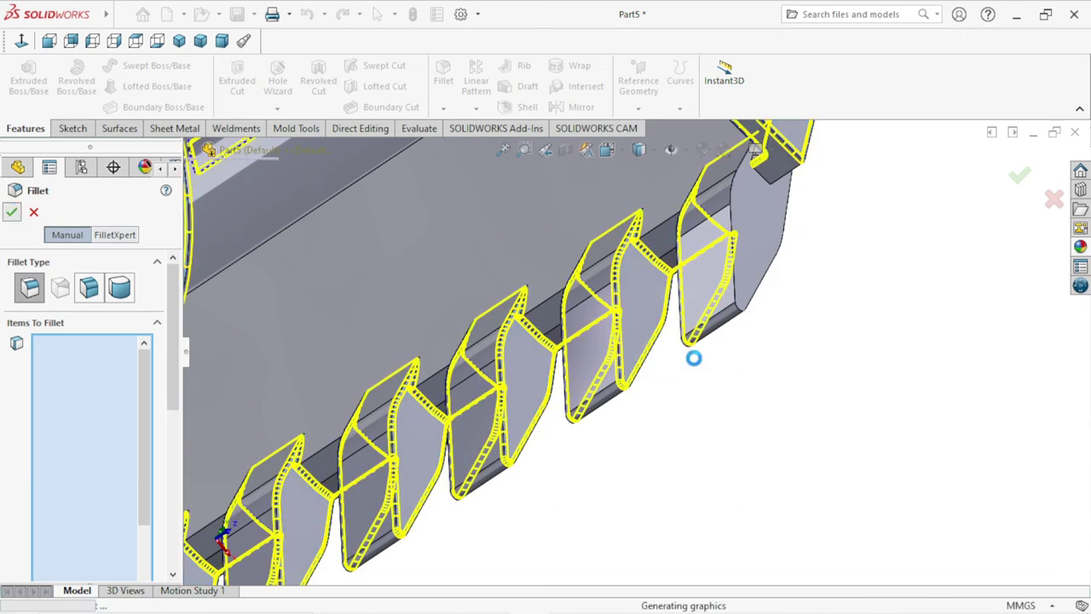
key(ctrl+Left)
key(ctrl+Left)
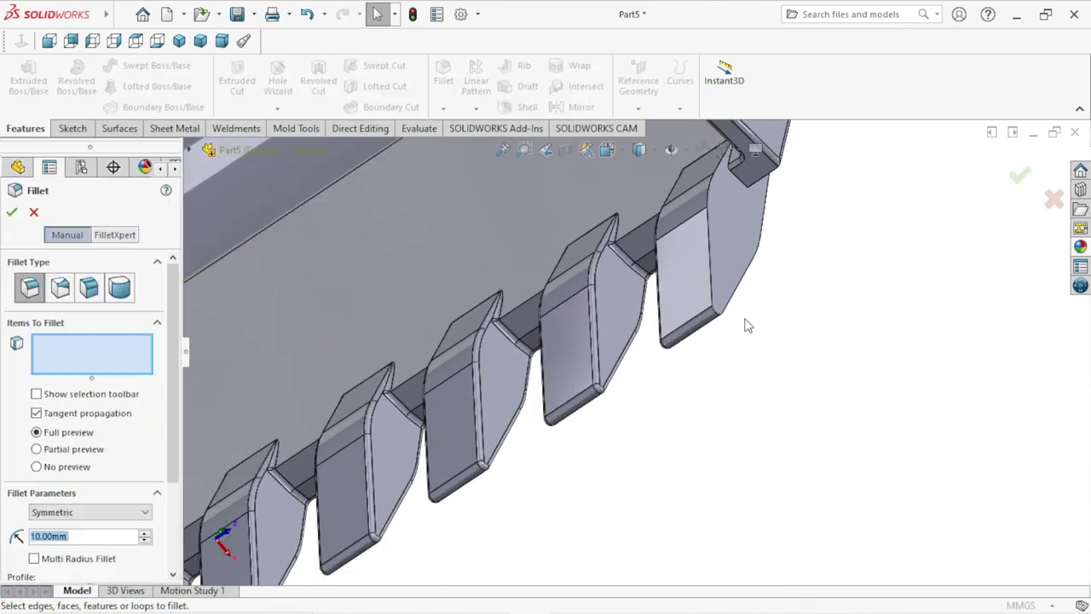
Swap the picked face for the outer edges of both end teeth and apply a 10 mm fillet.
click(750, 238)
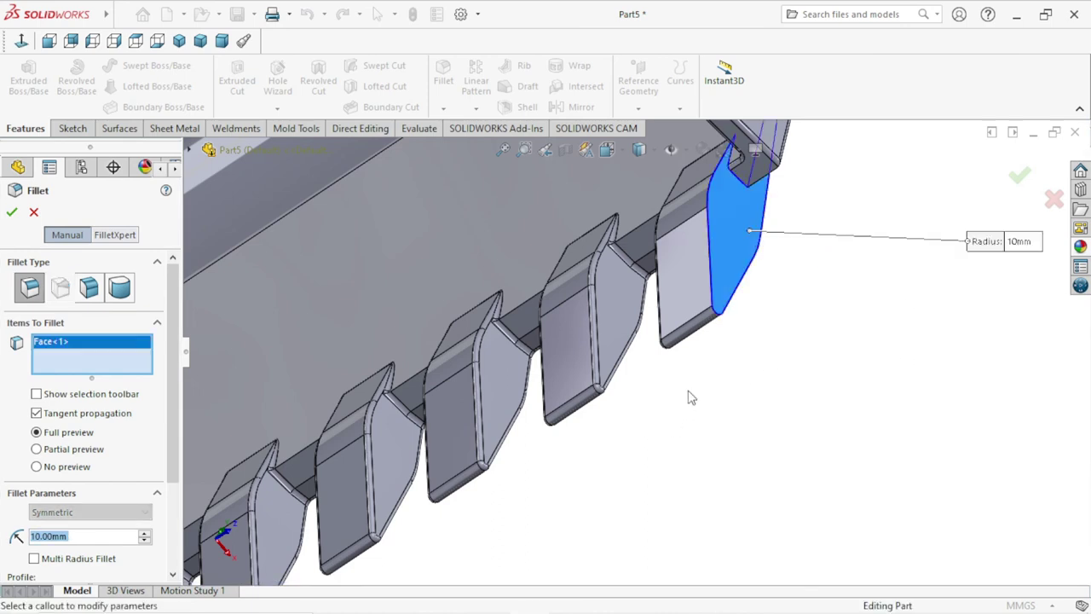
right_click(100, 354)
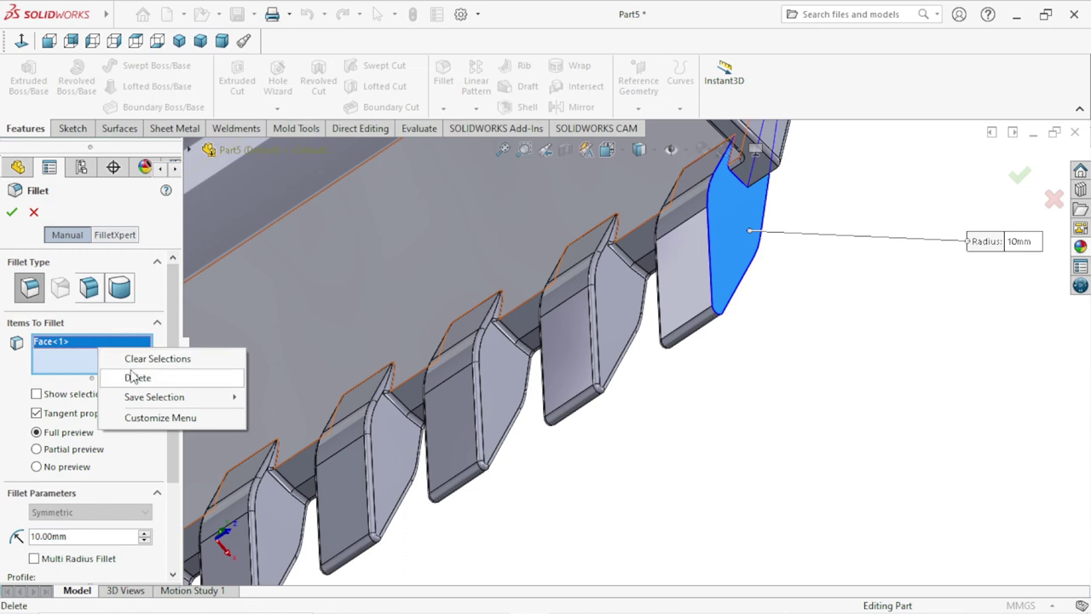
click(129, 378)
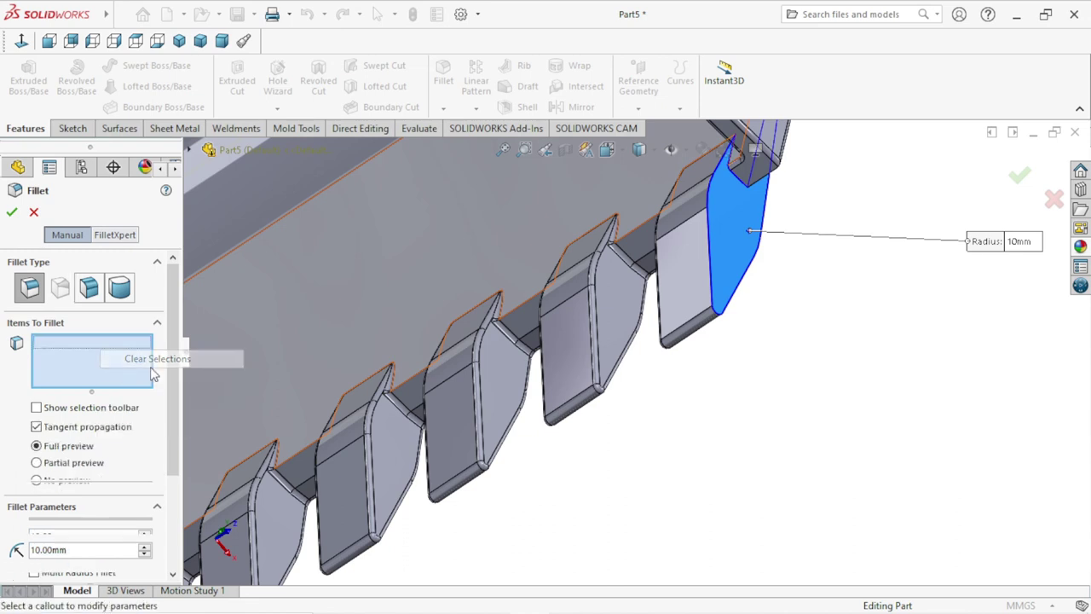
click(711, 250)
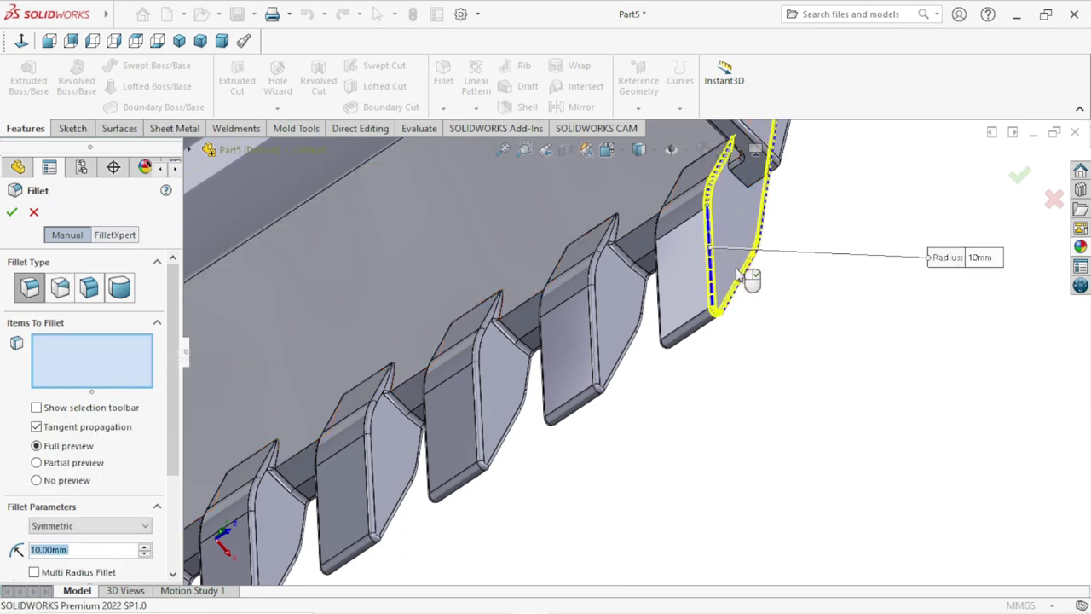
middle_drag(729, 367, 456, 563)
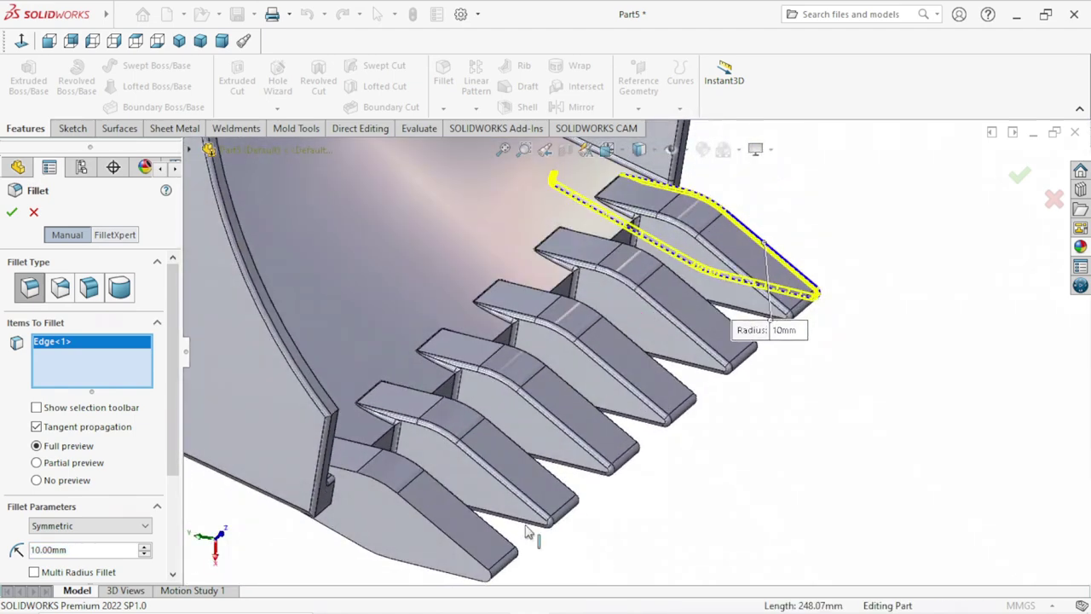
click(435, 531)
middle_drag(596, 473, 516, 475)
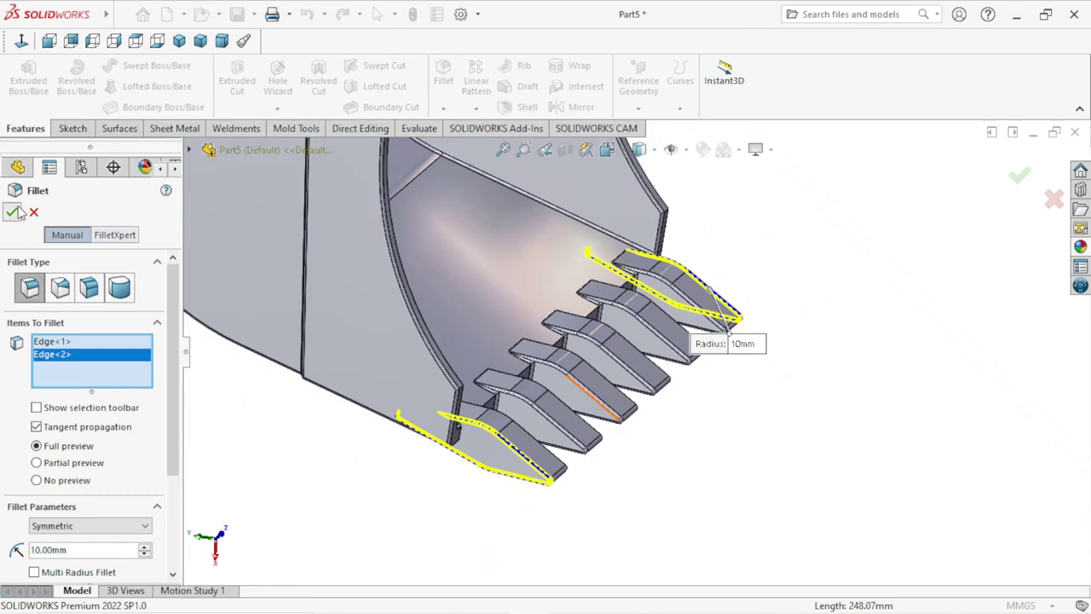
key(Return)
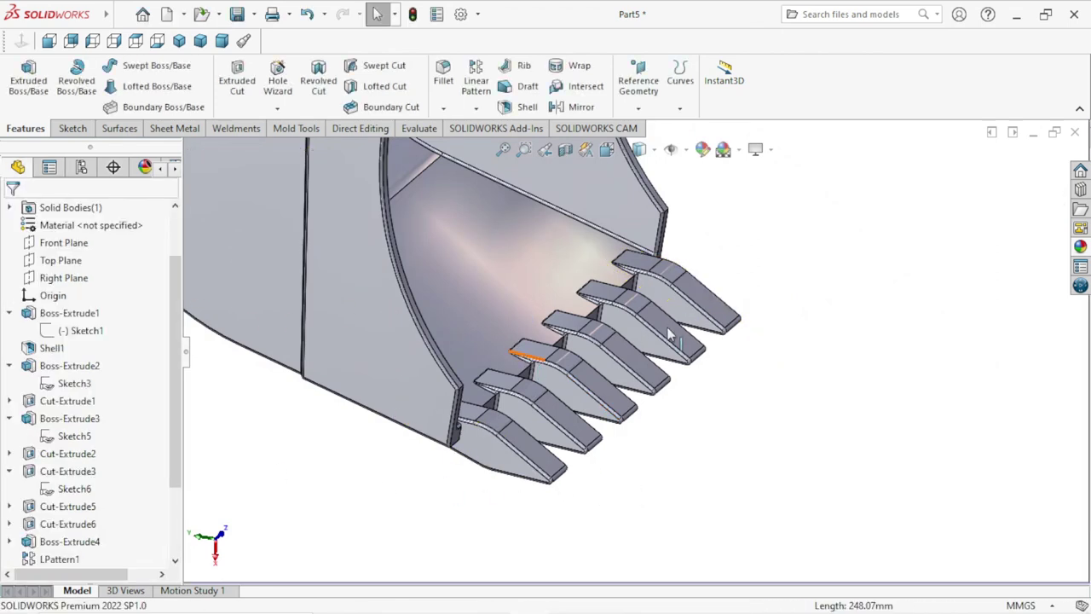
Orbit and zoom past the ribbed top and rim to close in on the rear lifting lugs.
mouse_move(728, 356)
middle_down()
mouse_move(591, 368)
mouse_move(602, 353)
middle_up()
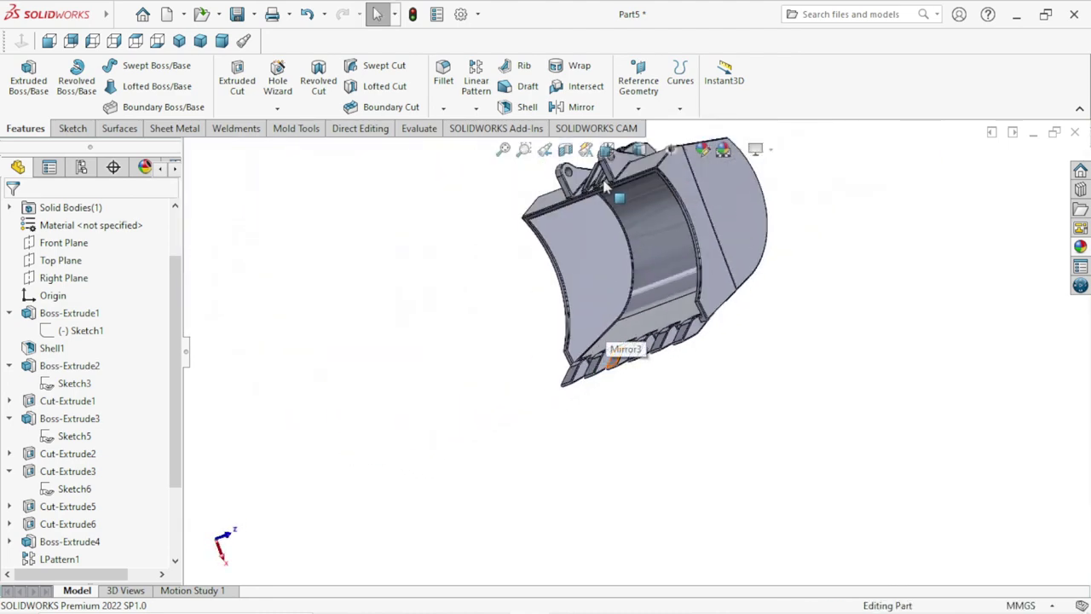
scroll(602, 282, down, 10)
scroll(668, 301, up, 5)
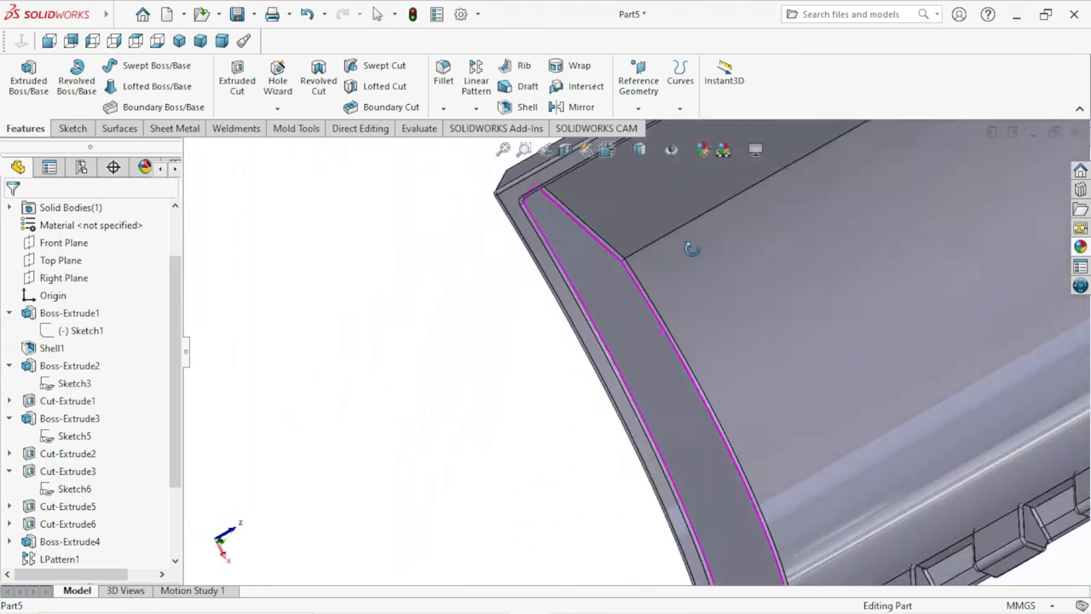
scroll(702, 231, up, 5)
mouse_move(802, 235)
middle_down()
mouse_move(803, 183)
mouse_move(781, 154)
middle_up()
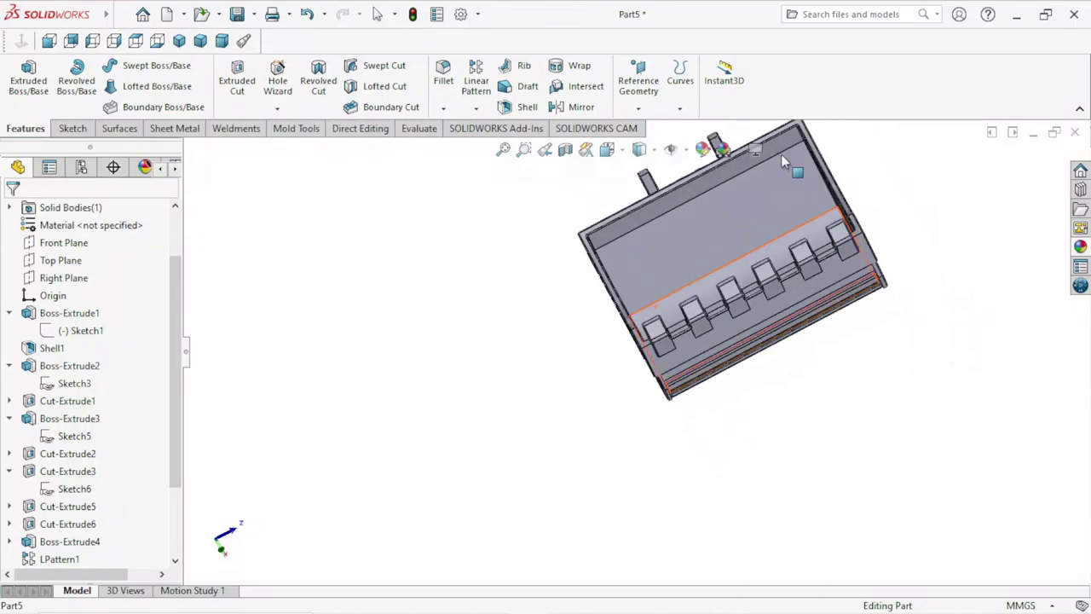
scroll(690, 225, down, 3)
scroll(630, 279, down, 3)
scroll(582, 309, down, 3)
mouse_move(583, 310)
middle_down()
mouse_move(608, 382)
mouse_move(614, 449)
mouse_move(570, 368)
mouse_move(645, 423)
mouse_move(599, 506)
mouse_move(673, 454)
mouse_move(626, 383)
middle_up()
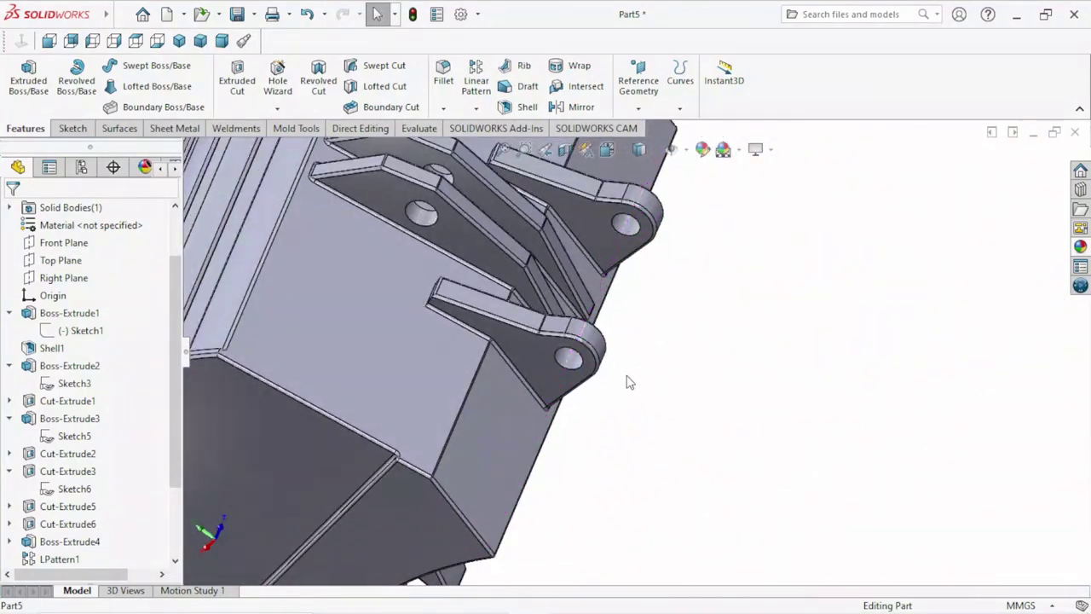
scroll(625, 383, up, 5)
scroll(560, 273, down, 8)
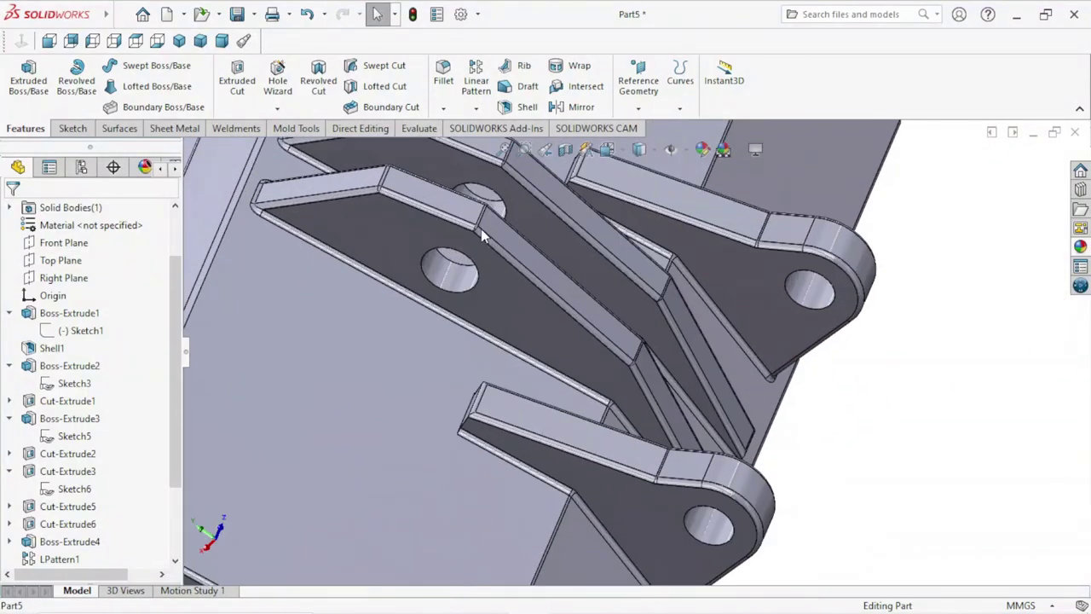
Start a 5 mm chamfer and select the four lug pin hole faces.
click(443, 108)
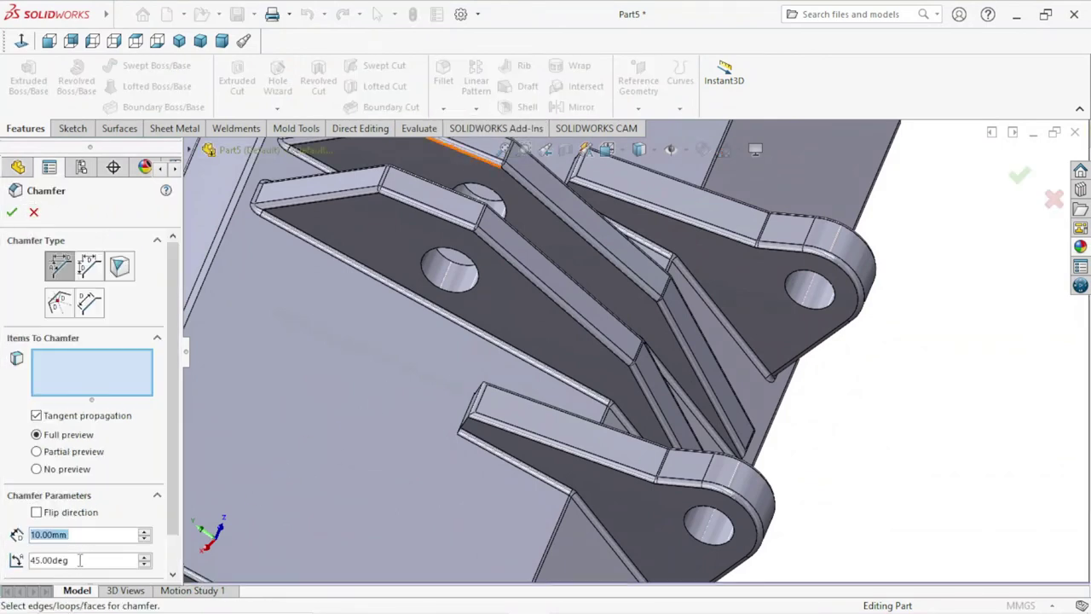
click(94, 534)
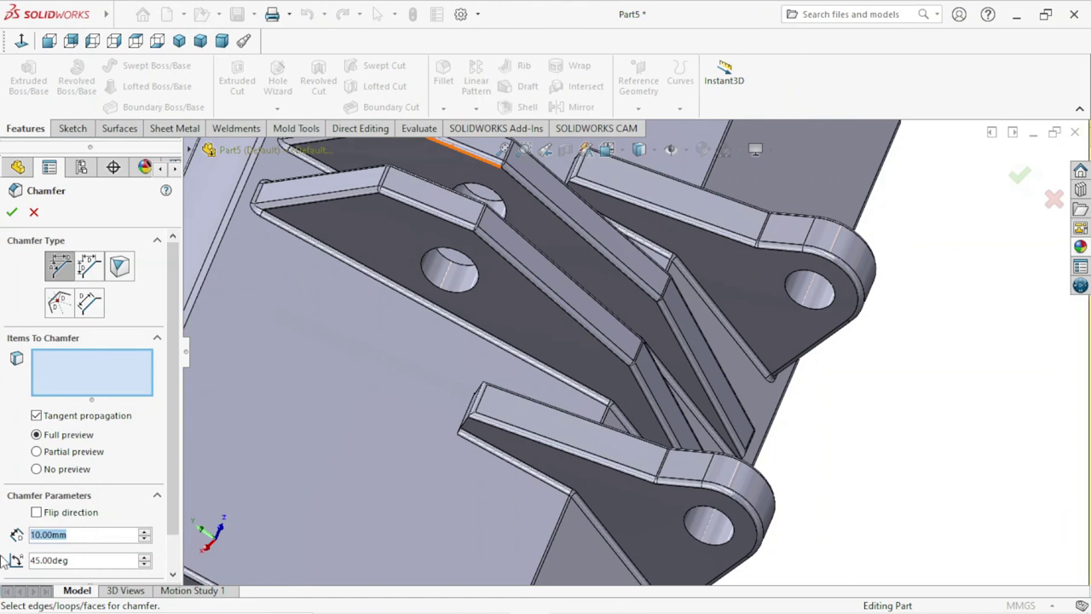
text(5)
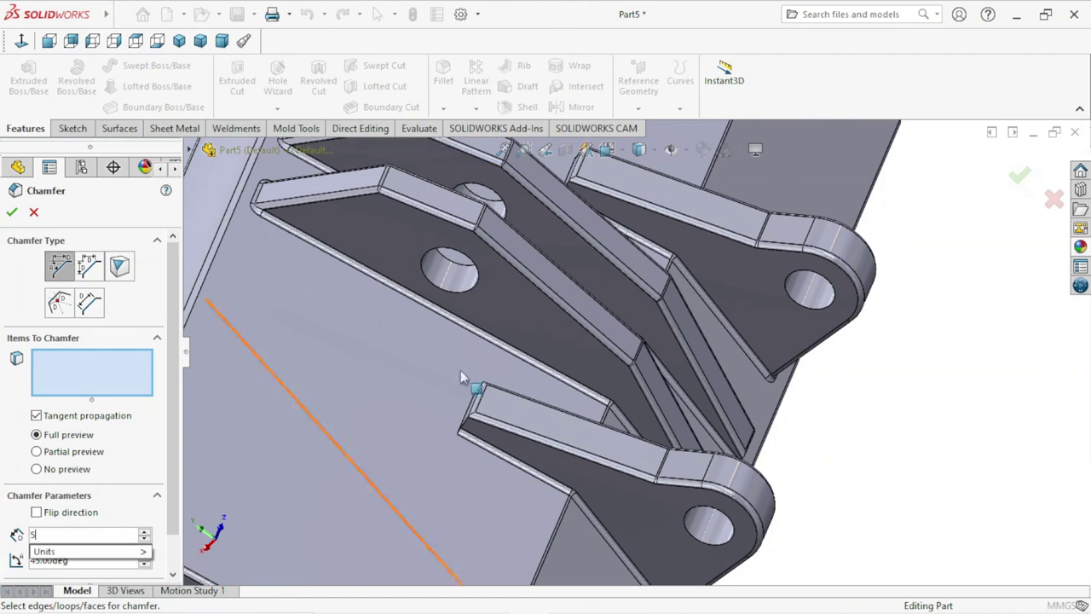
key(Return)
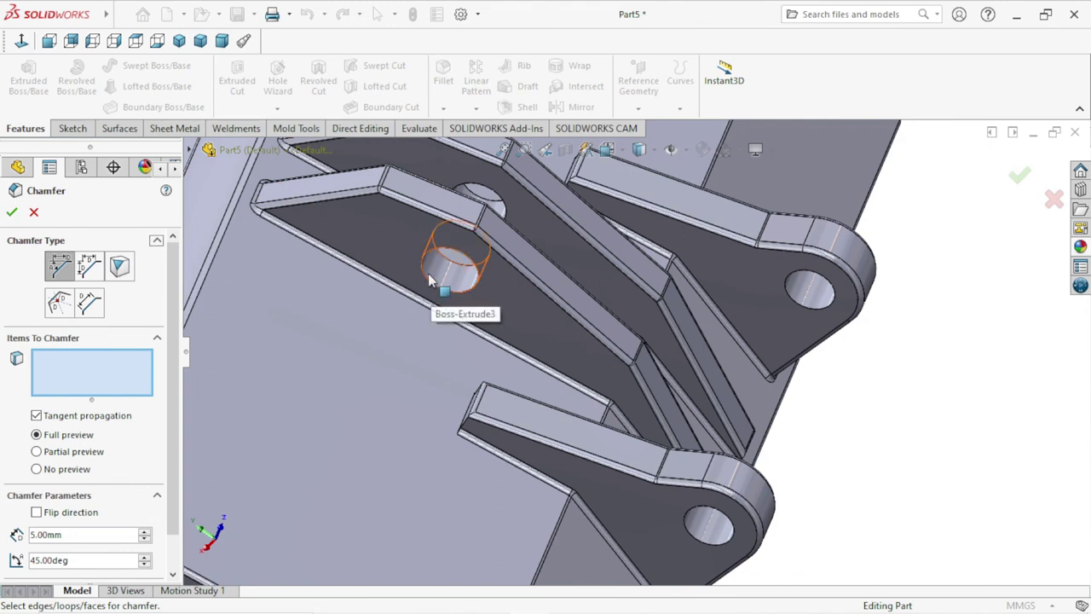
click(432, 279)
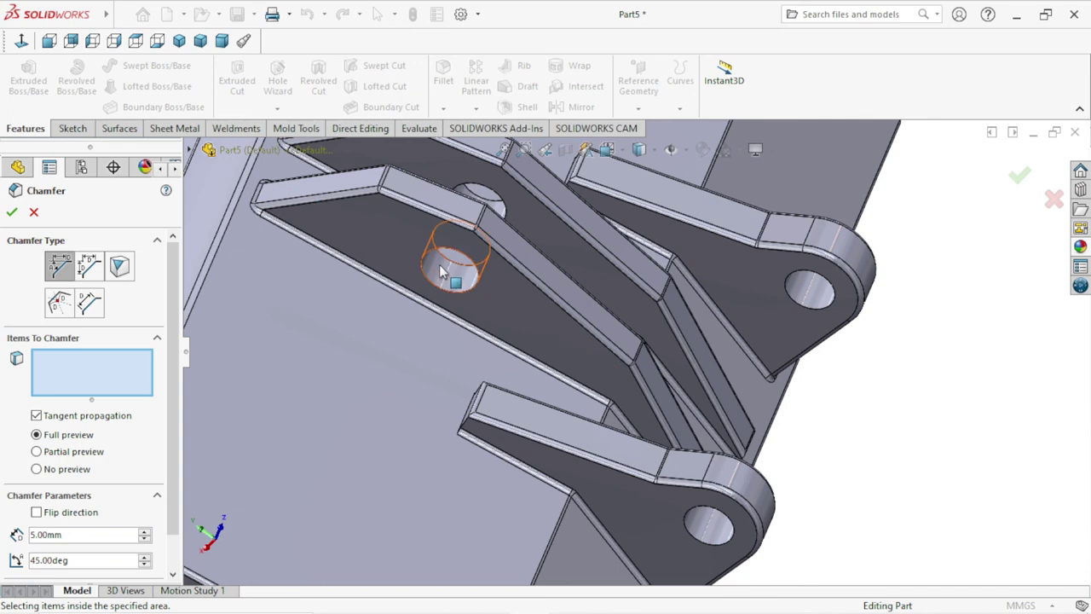
click(444, 259)
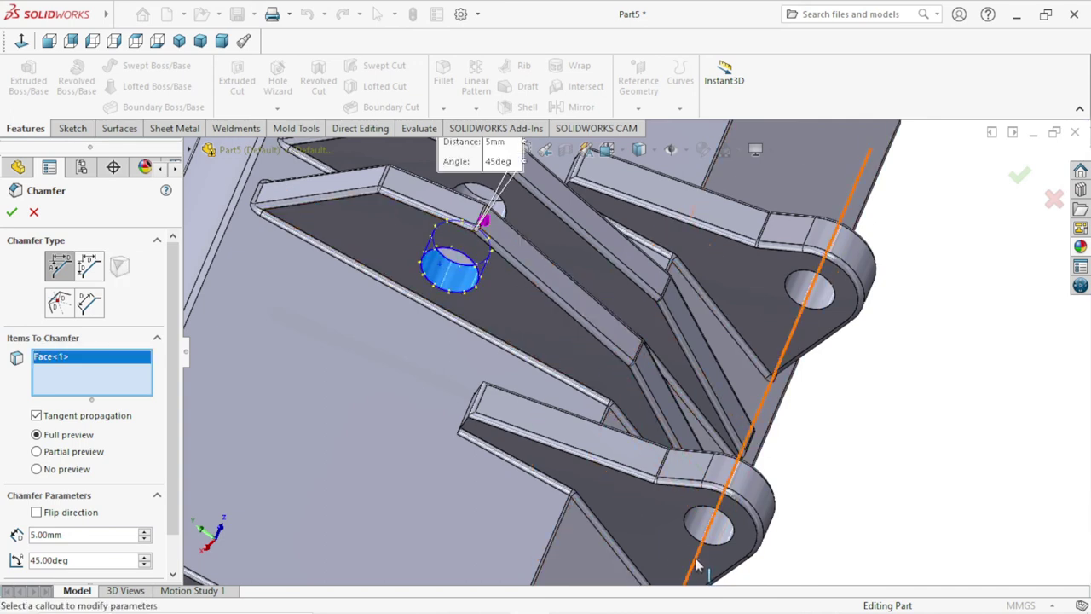
click(698, 527)
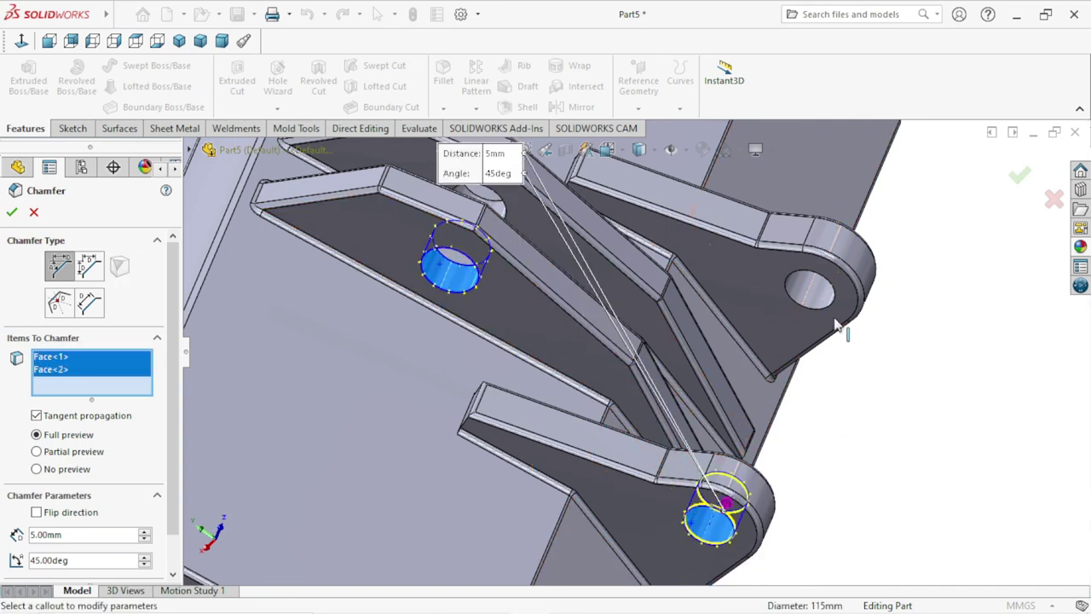
click(807, 294)
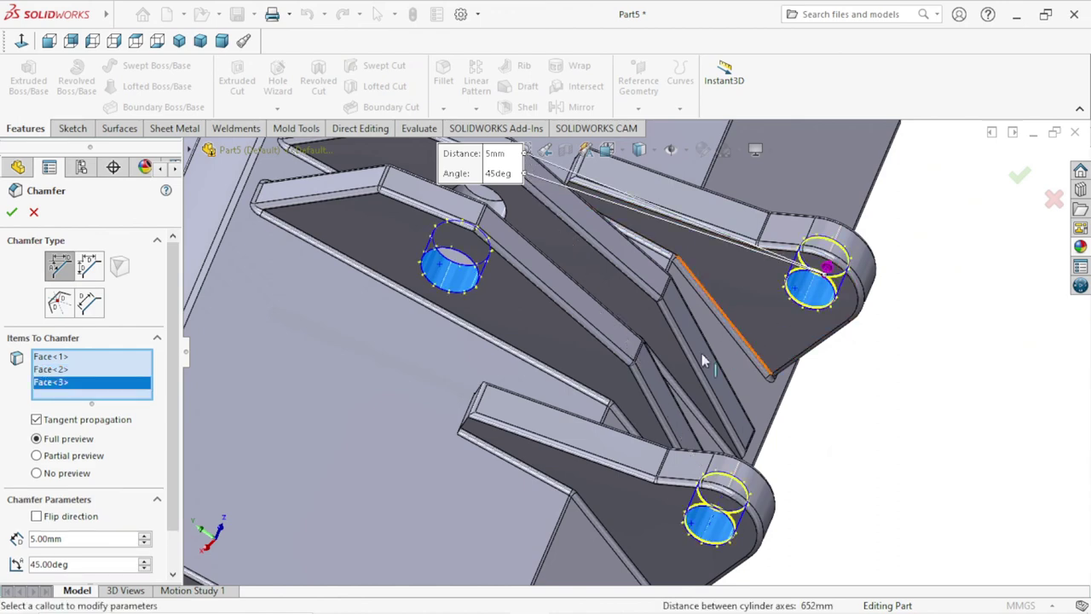
scroll(643, 348, up, 2)
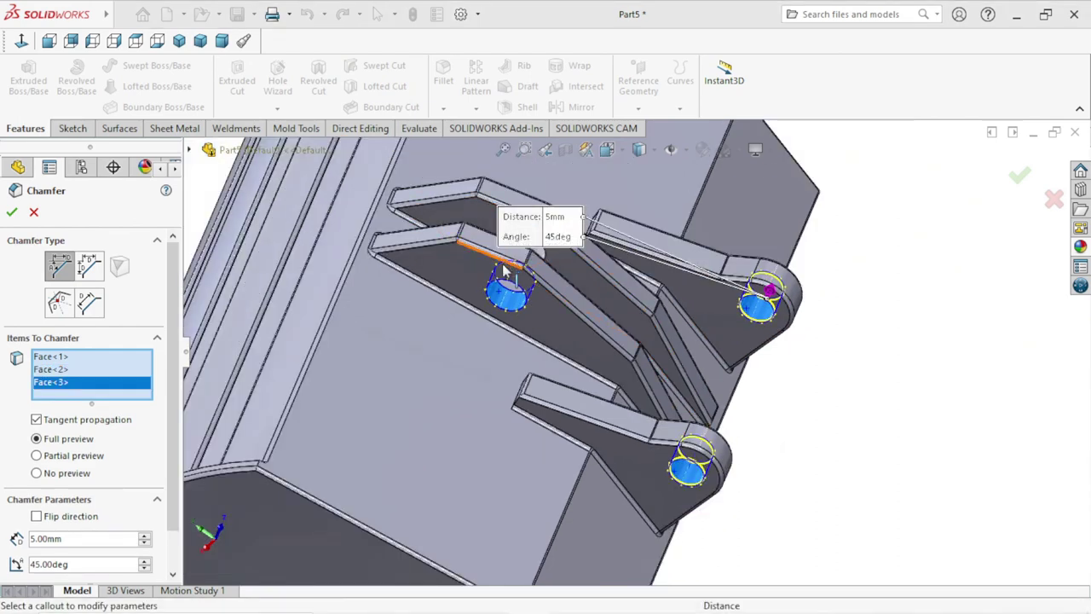
middle_drag(507, 271, 521, 279)
scroll(530, 275, down, 5)
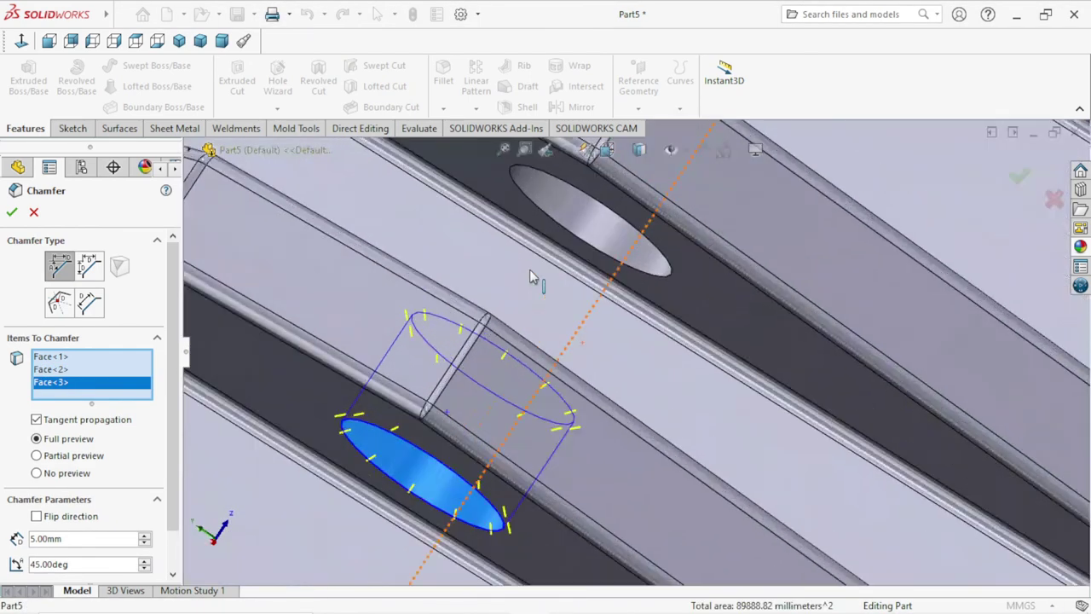
click(605, 214)
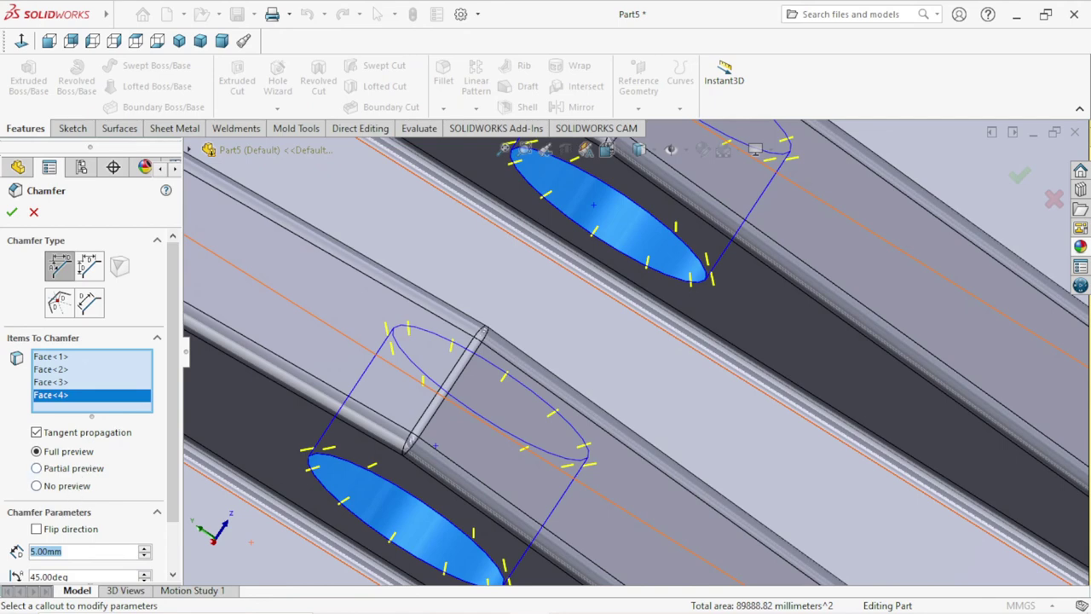
Change the chamfer distance to 6 mm and apply it.
text(6)
key(Return)
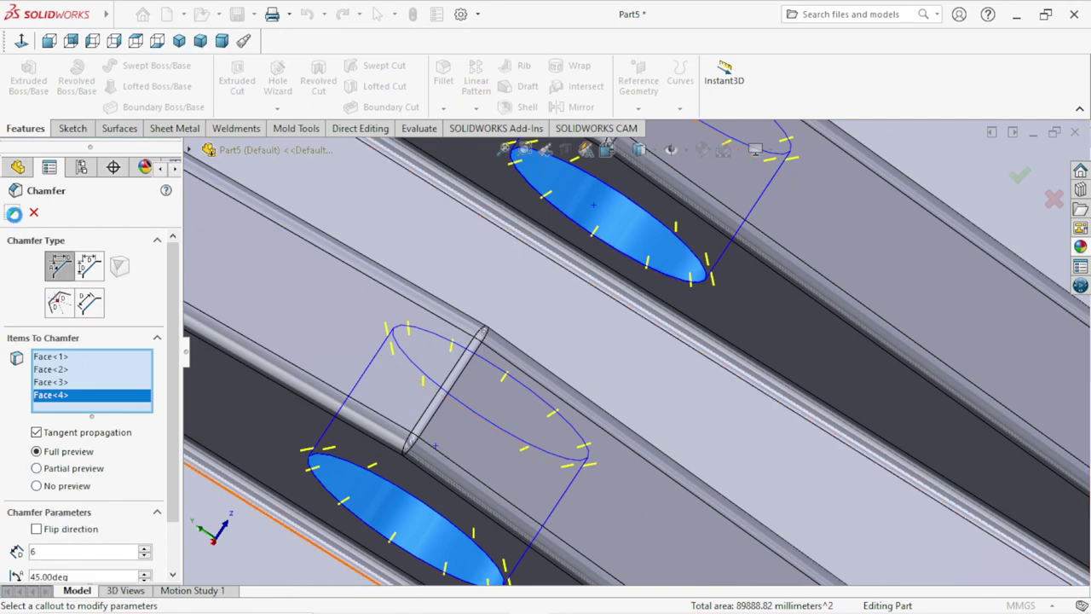
click(13, 214)
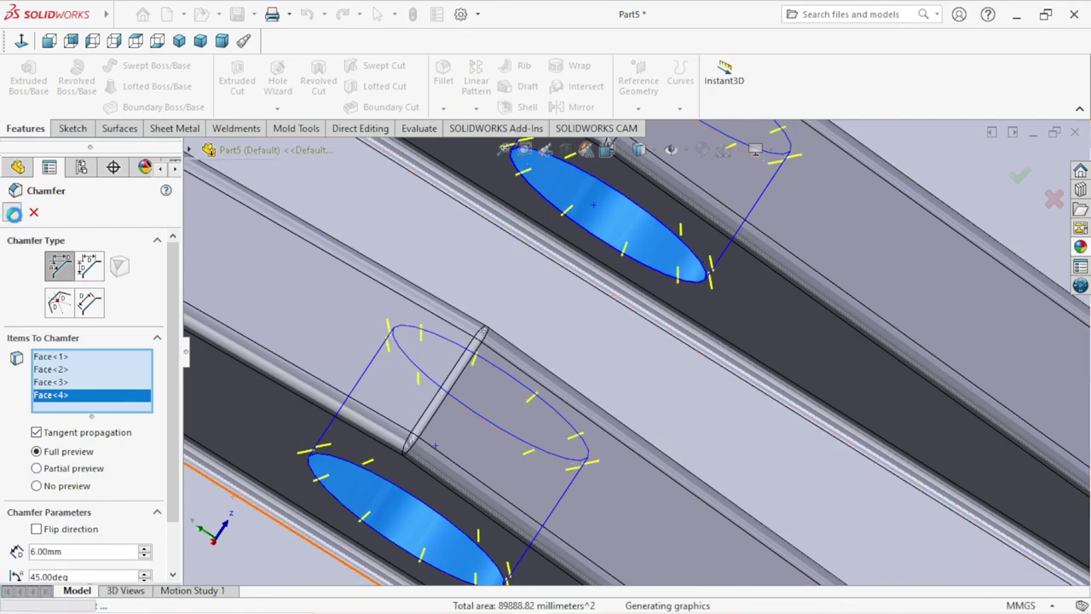
scroll(495, 401, up, 5)
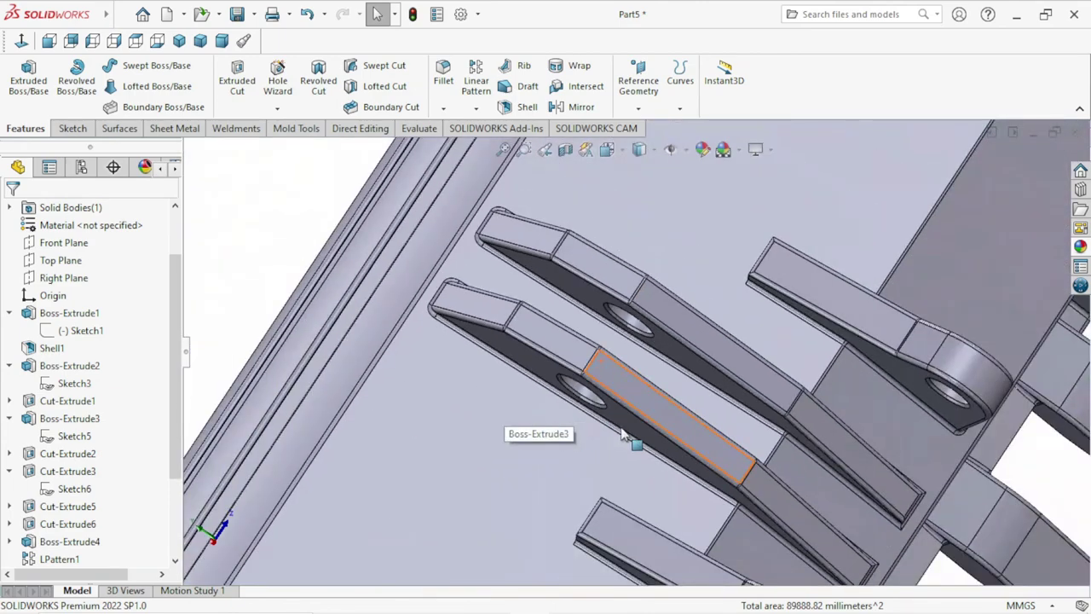
Zoom out and orbit to a three-quarter view showing the full bucket, lugs and teeth.
mouse_move(529, 427)
middle_down()
mouse_move(632, 309)
mouse_move(769, 424)
mouse_move(742, 419)
mouse_move(684, 463)
mouse_move(661, 379)
mouse_move(635, 418)
mouse_move(665, 445)
mouse_move(537, 361)
mouse_move(611, 480)
mouse_move(608, 516)
mouse_move(538, 466)
mouse_move(526, 399)
mouse_move(533, 412)
mouse_move(594, 429)
middle_up()
scroll(769, 424, up, 5)
scroll(607, 384, down, 3)
scroll(656, 439, up, 5)
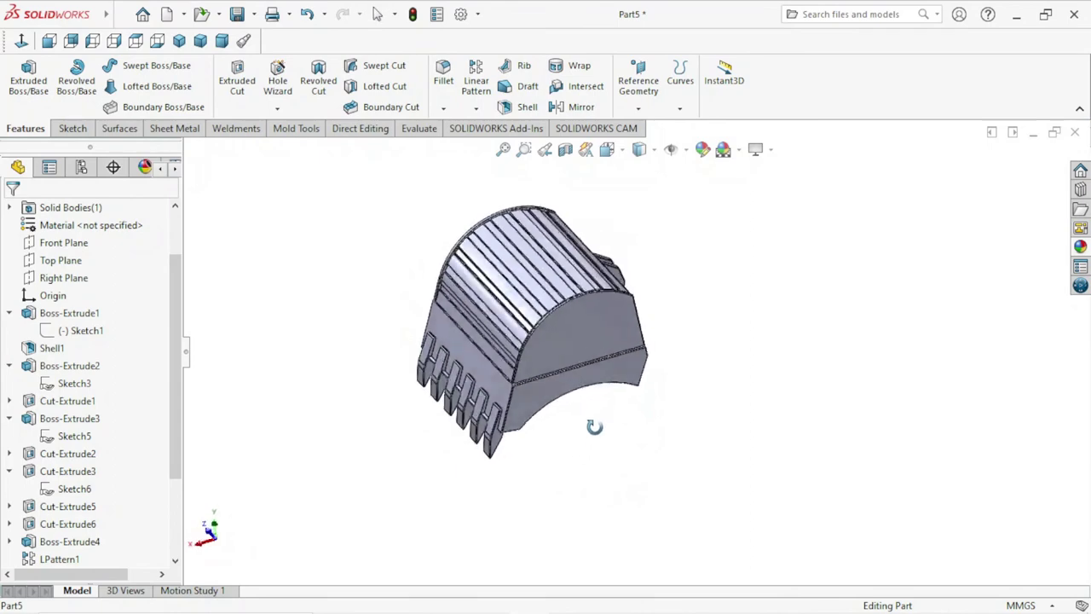
scroll(583, 343, down, 3)
mouse_move(723, 370)
middle_down()
mouse_move(719, 360)
mouse_move(733, 419)
mouse_move(693, 345)
mouse_move(599, 236)
mouse_move(583, 145)
mouse_move(638, 94)
mouse_move(613, 156)
mouse_move(579, 162)
mouse_move(500, 103)
mouse_move(524, 236)
mouse_move(744, 347)
middle_up()
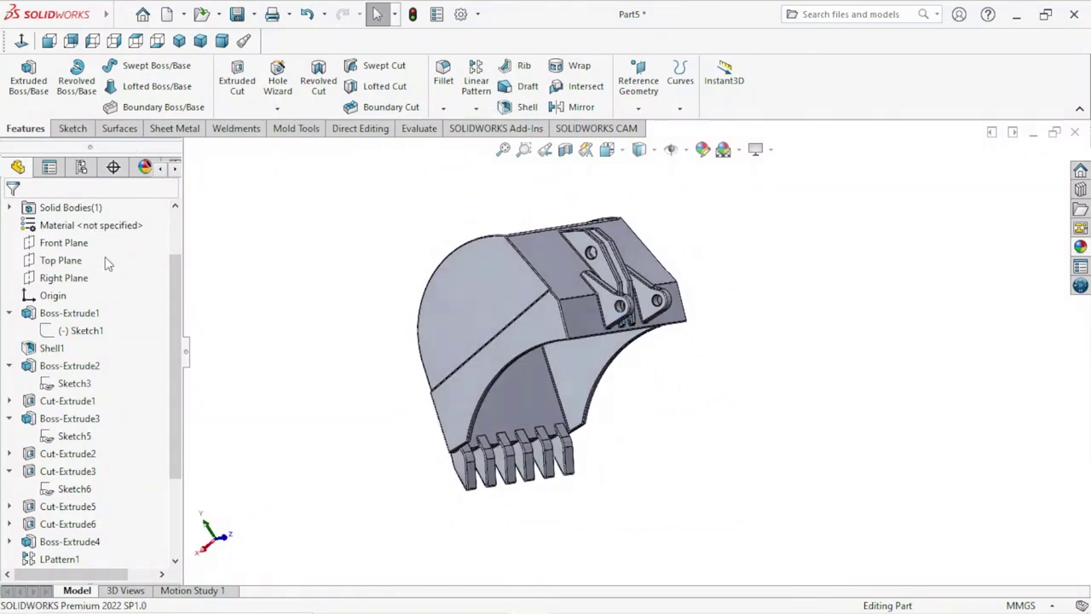
Set the bucket's material to Plain Carbon Steel, then inspect it from isometric and teeth-side angles.
right_click(116, 229)
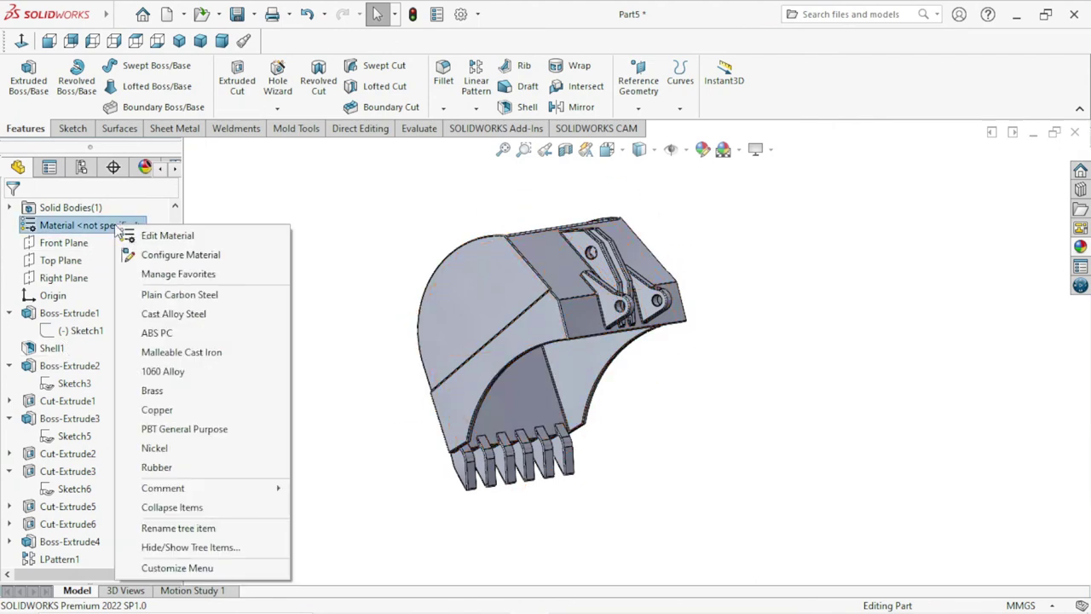
click(217, 299)
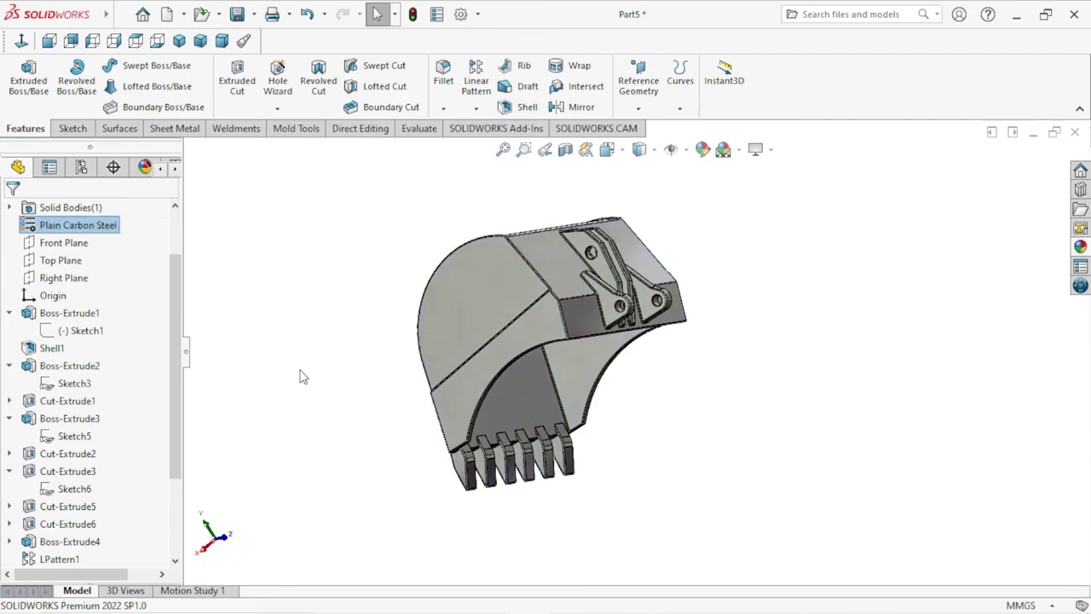
mouse_move(597, 356)
middle_down()
mouse_move(704, 451)
mouse_move(769, 341)
mouse_move(823, 361)
mouse_move(784, 463)
mouse_move(592, 434)
mouse_move(534, 341)
mouse_move(585, 288)
mouse_move(640, 421)
middle_up()
key(Escape)
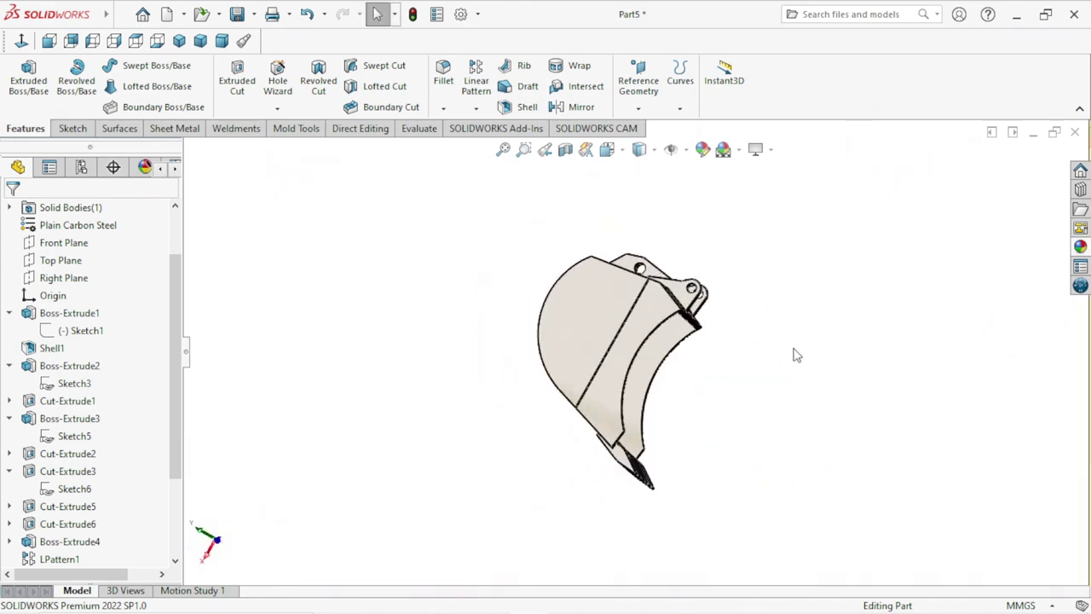
key(ctrl+7)
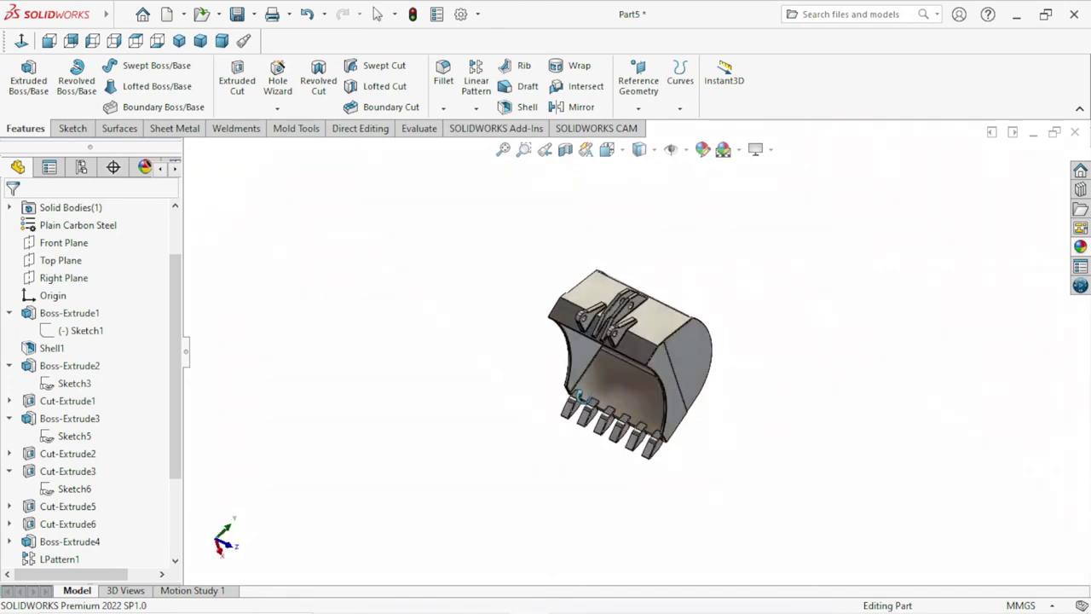
mouse_move(579, 397)
middle_down()
mouse_move(636, 268)
mouse_move(711, 304)
mouse_move(648, 382)
middle_up()
scroll(658, 412, down, 2)
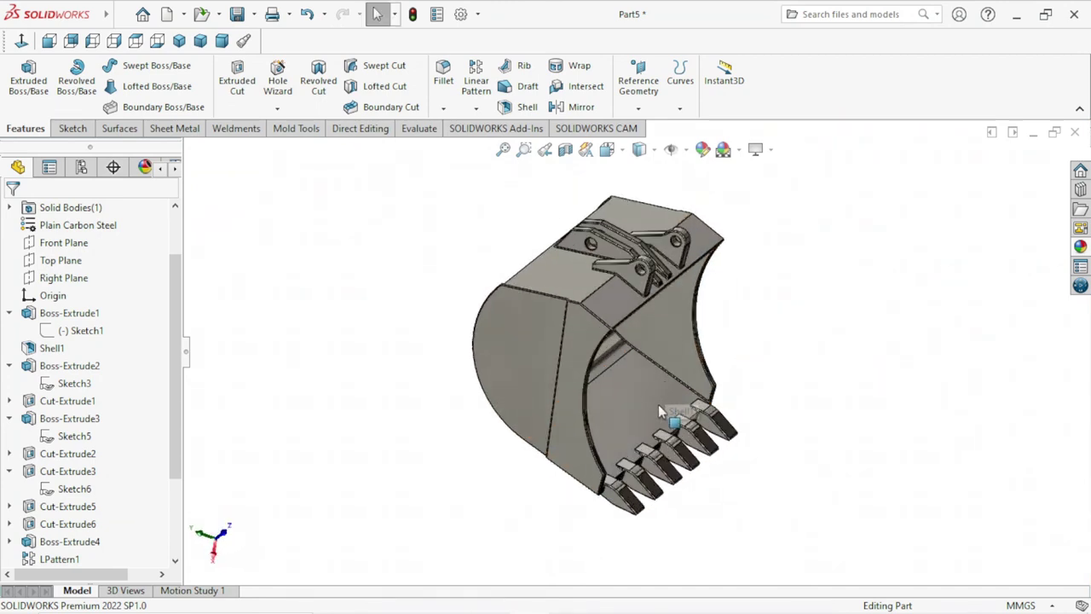
scroll(630, 400, down, 2)
scroll(608, 416, up, 1)
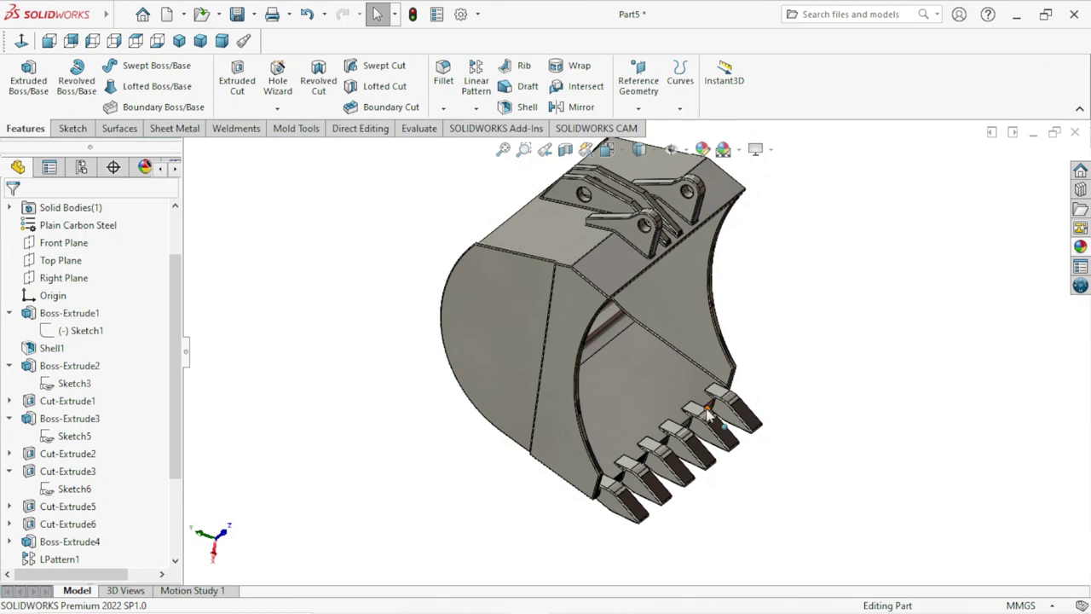
scroll(740, 362, up, 1)
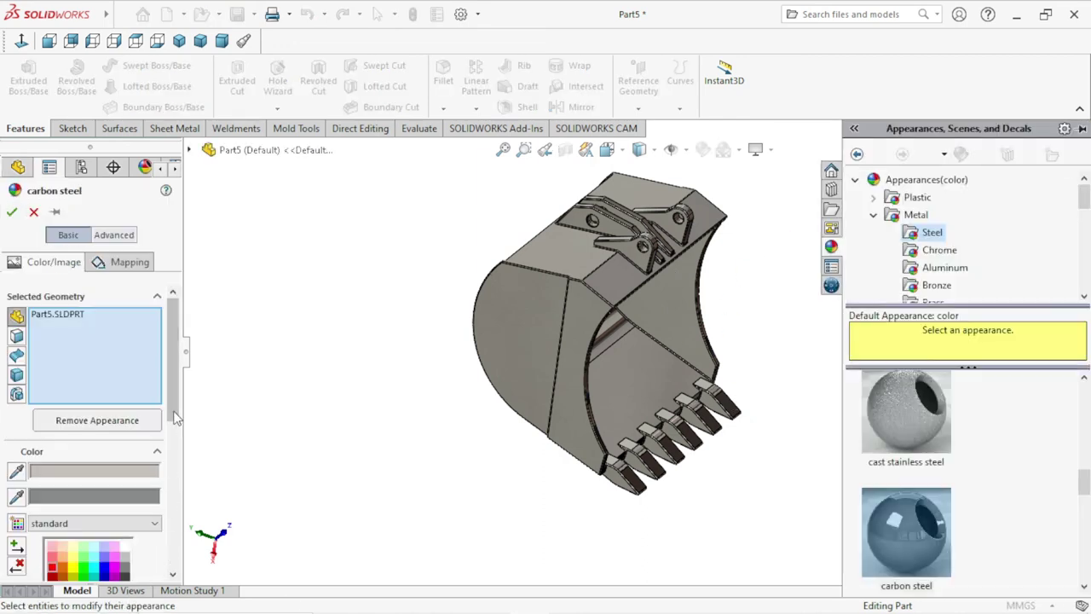
Apply the Solid Yellow appearance from the library to the whole bucket and confirm it.
scroll(178, 436, down, 3)
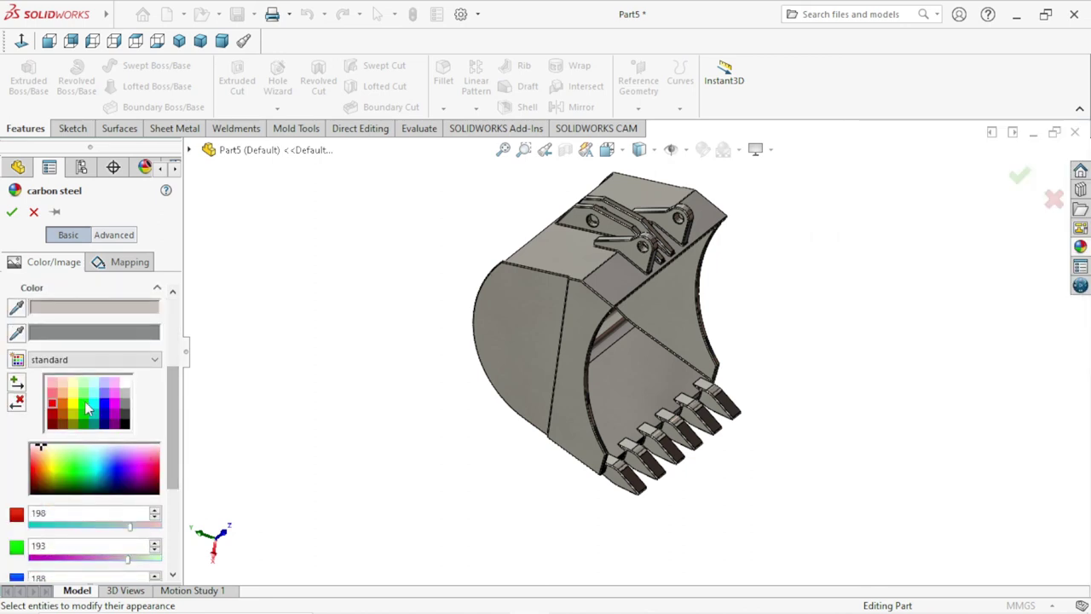
click(74, 405)
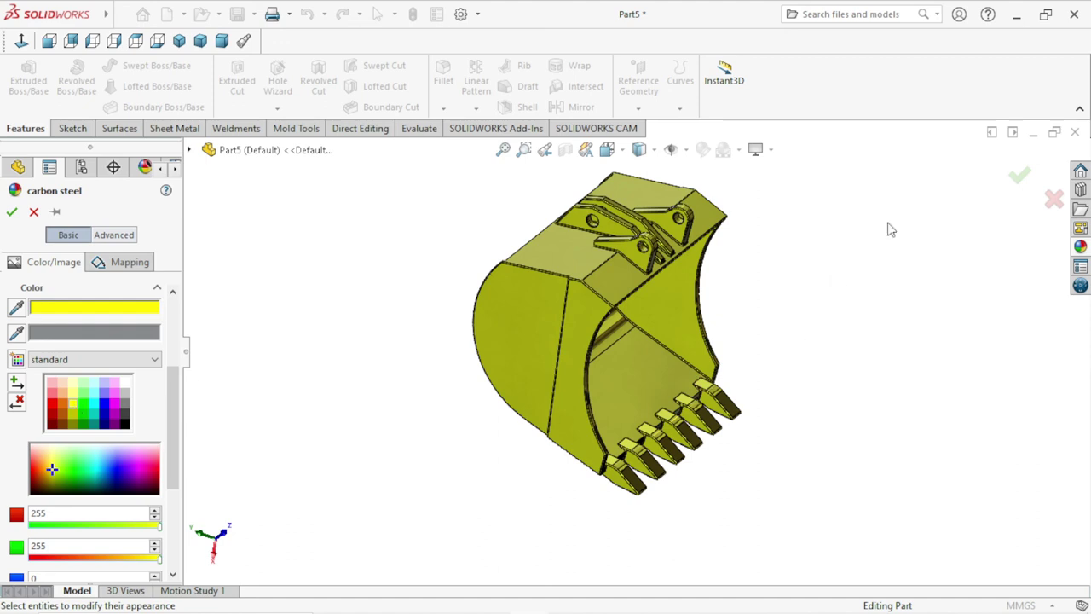
click(1081, 247)
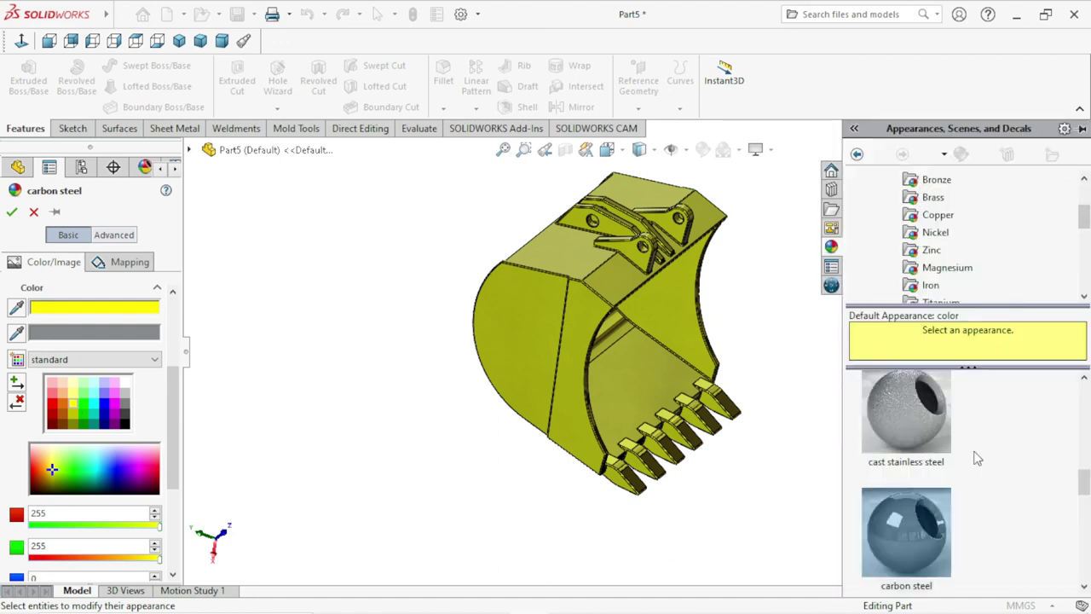
scroll(948, 268, up, 1)
scroll(946, 266, up, 1)
scroll(946, 266, down, 2)
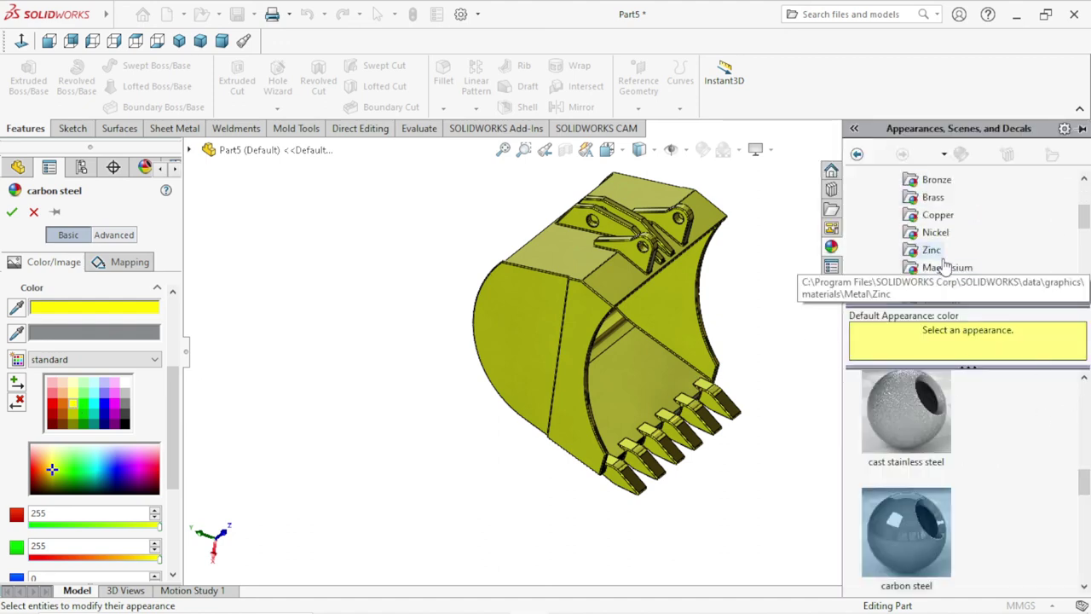
scroll(945, 269, down, 2)
scroll(944, 268, down, 1)
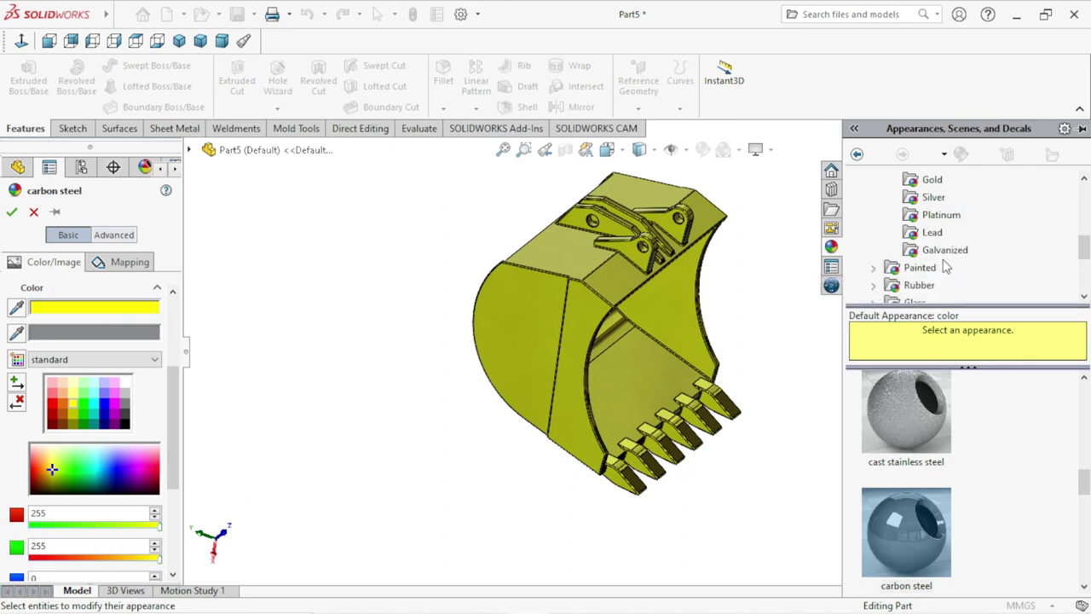
scroll(945, 268, up, 1)
scroll(945, 268, down, 2)
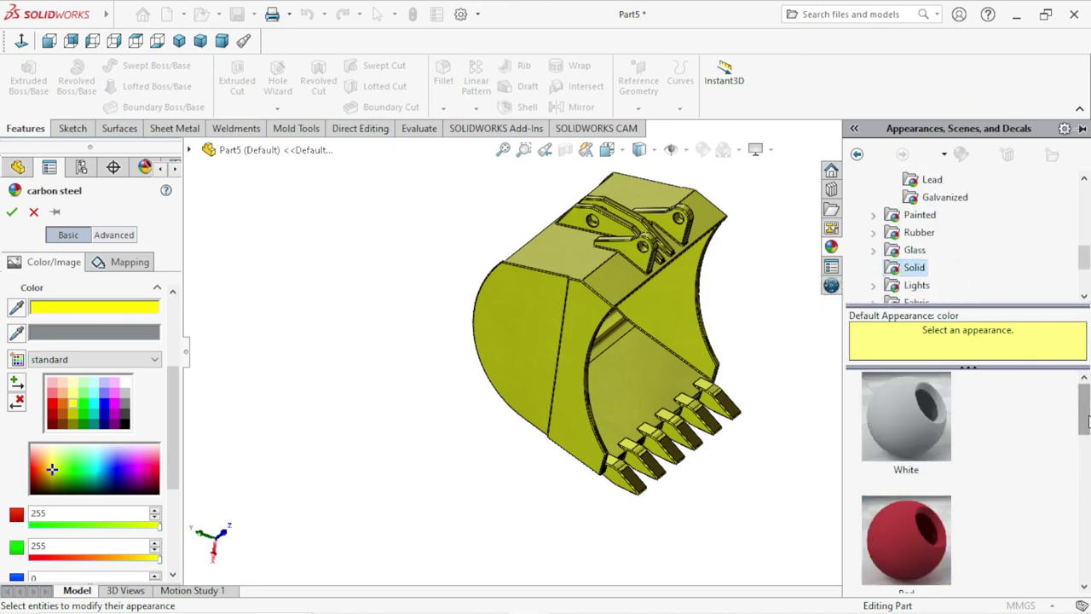
drag(1085, 412, 1084, 484)
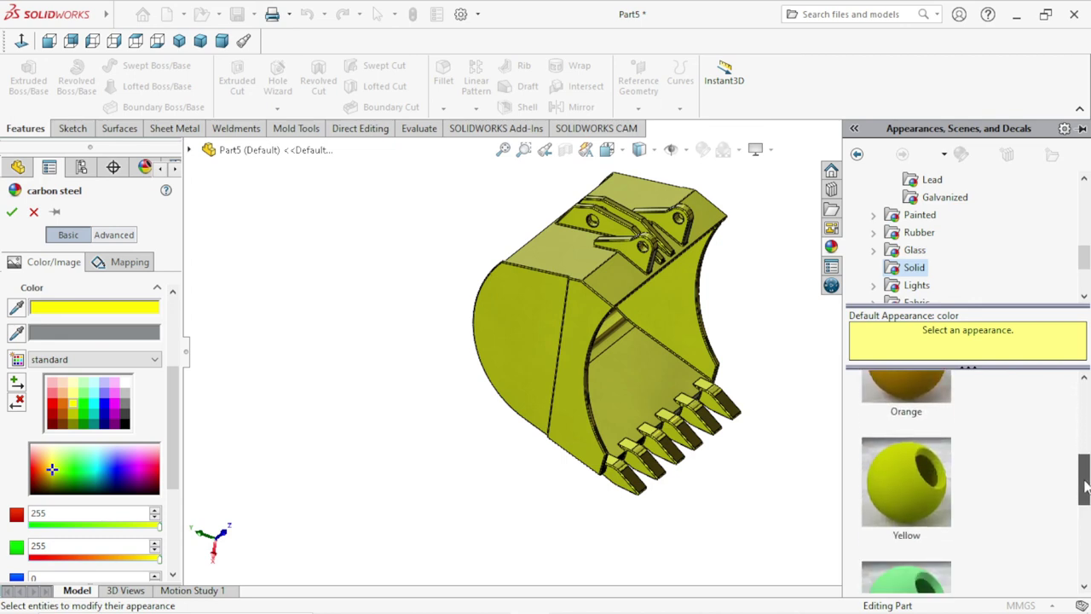
click(926, 499)
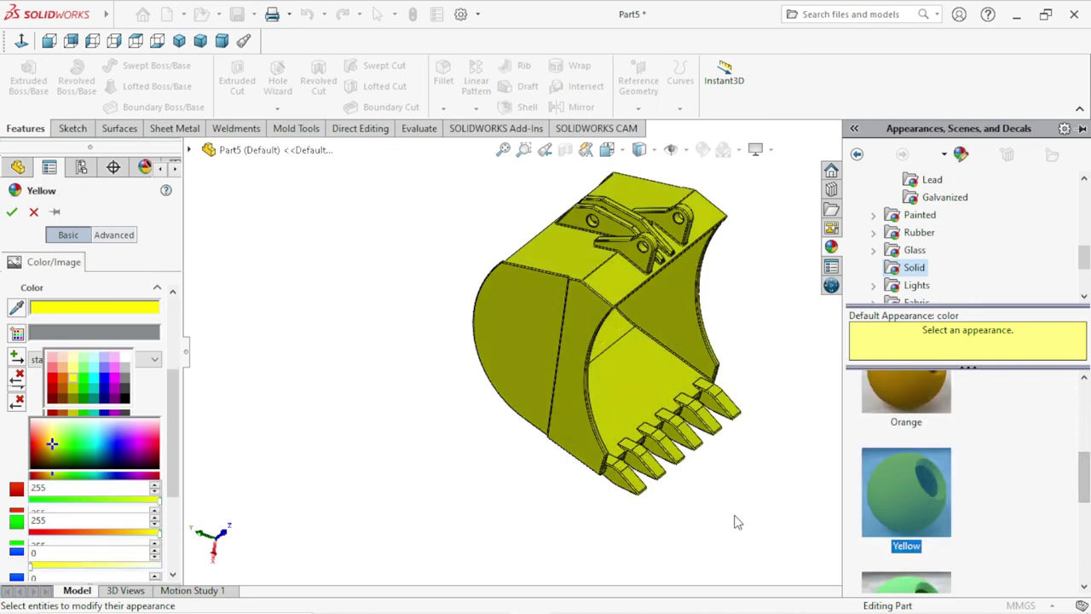
click(12, 213)
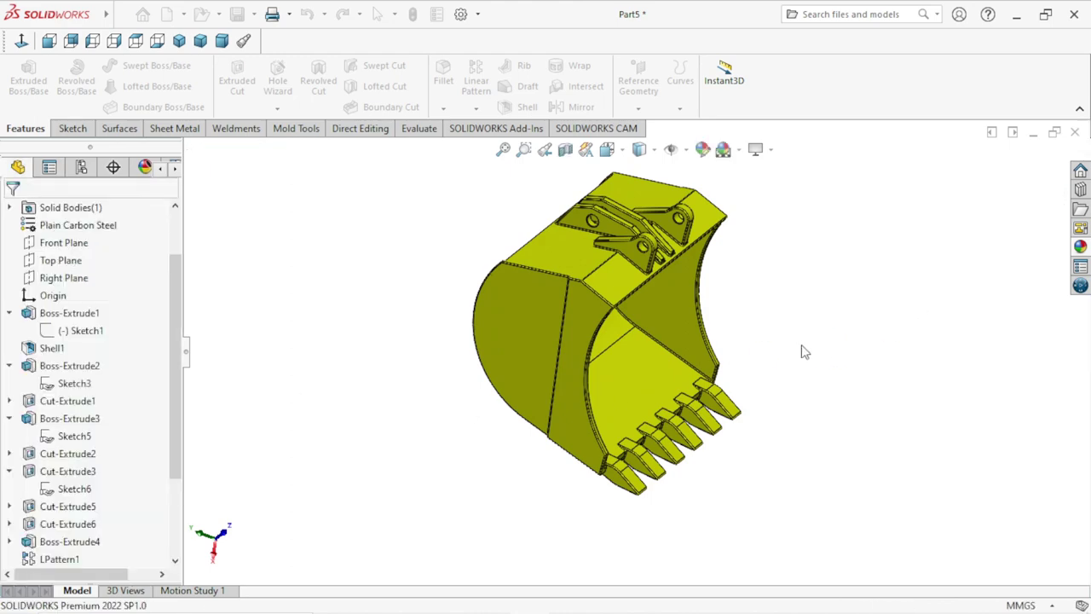
Orbit and zoom in for a close look underneath the bucket teeth.
mouse_move(802, 348)
middle_down()
mouse_move(699, 324)
mouse_move(754, 408)
mouse_move(704, 241)
mouse_move(743, 271)
middle_up()
middle_drag(732, 270, 760, 370)
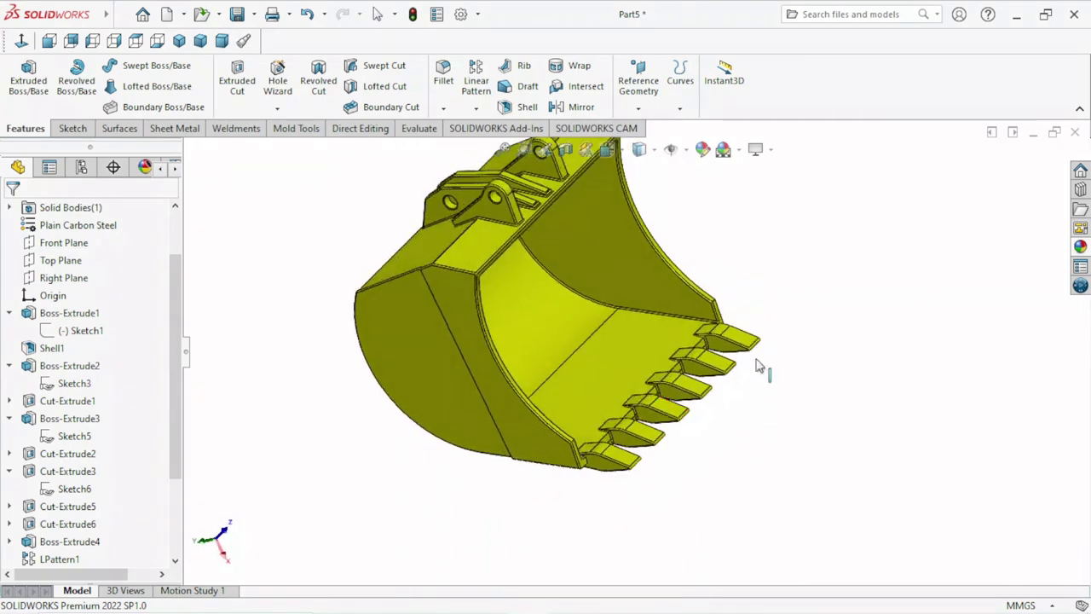
scroll(695, 392, down, 2)
middle_drag(729, 429, 711, 401)
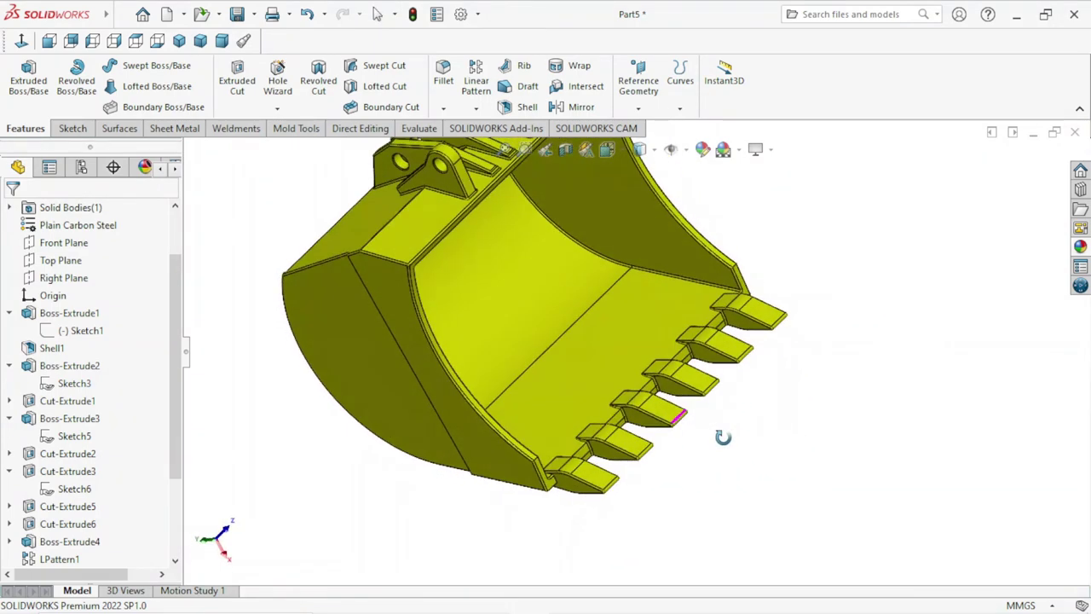
scroll(722, 423, down, 2)
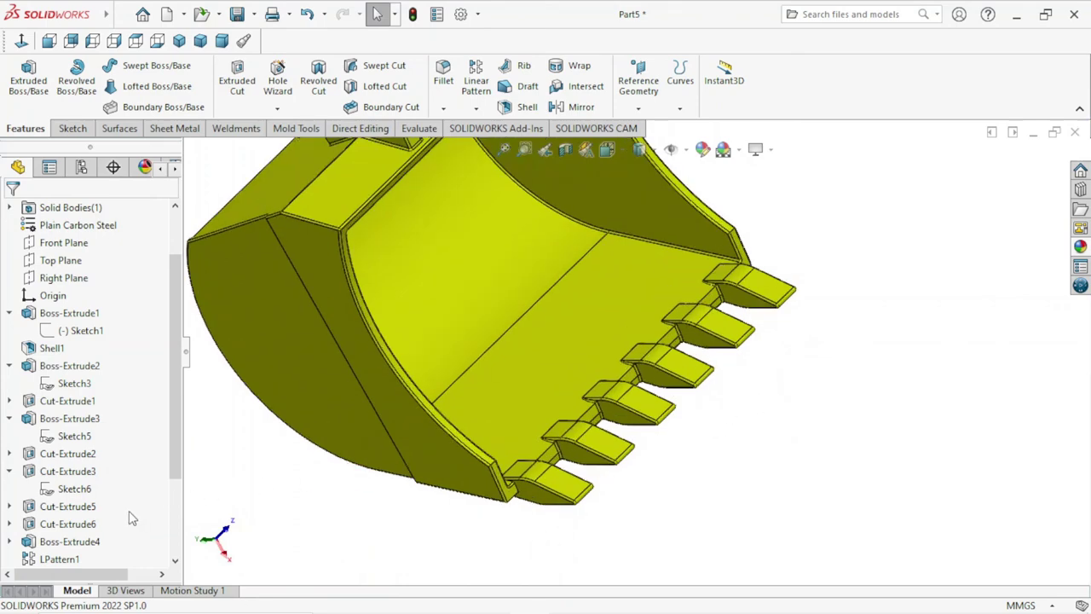
middle_drag(579, 522, 548, 506)
scroll(533, 482, down, 2)
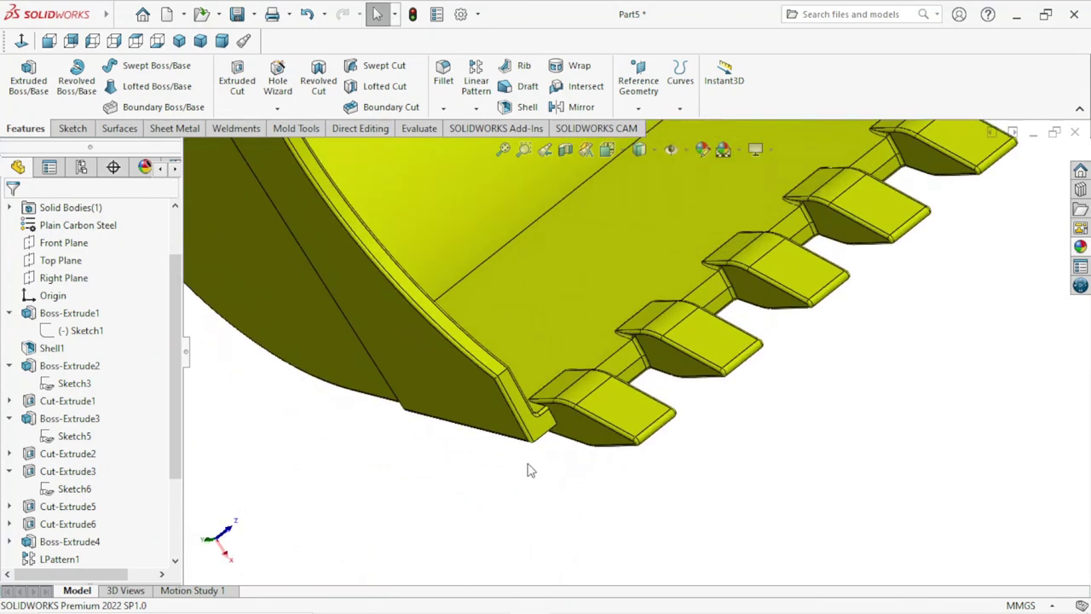
scroll(575, 397, down, 2)
scroll(574, 398, down, 1)
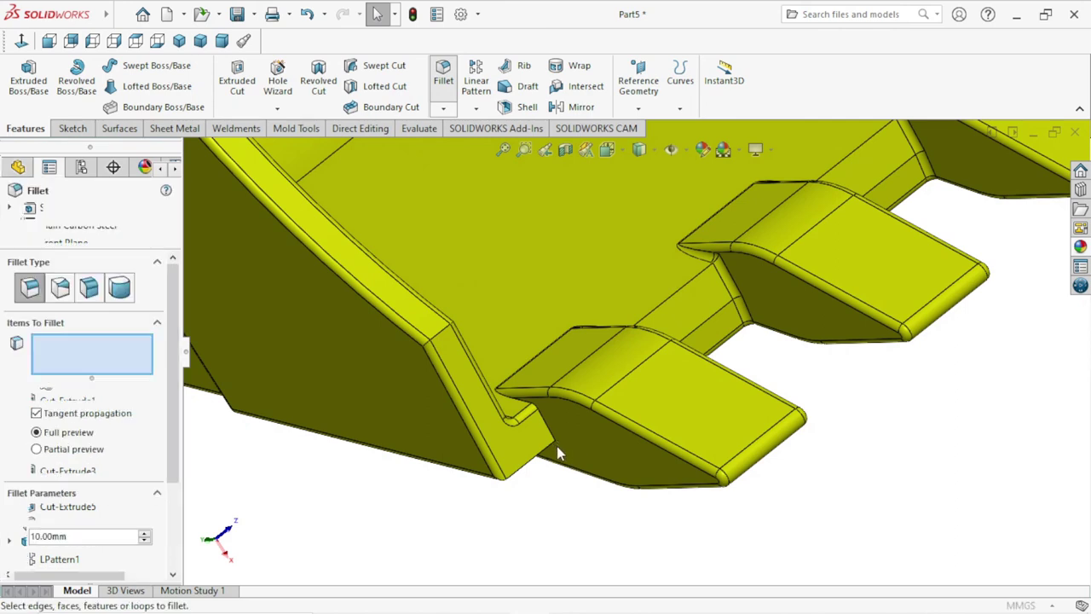
Select two tooth-base edges for a fillet.
click(523, 402)
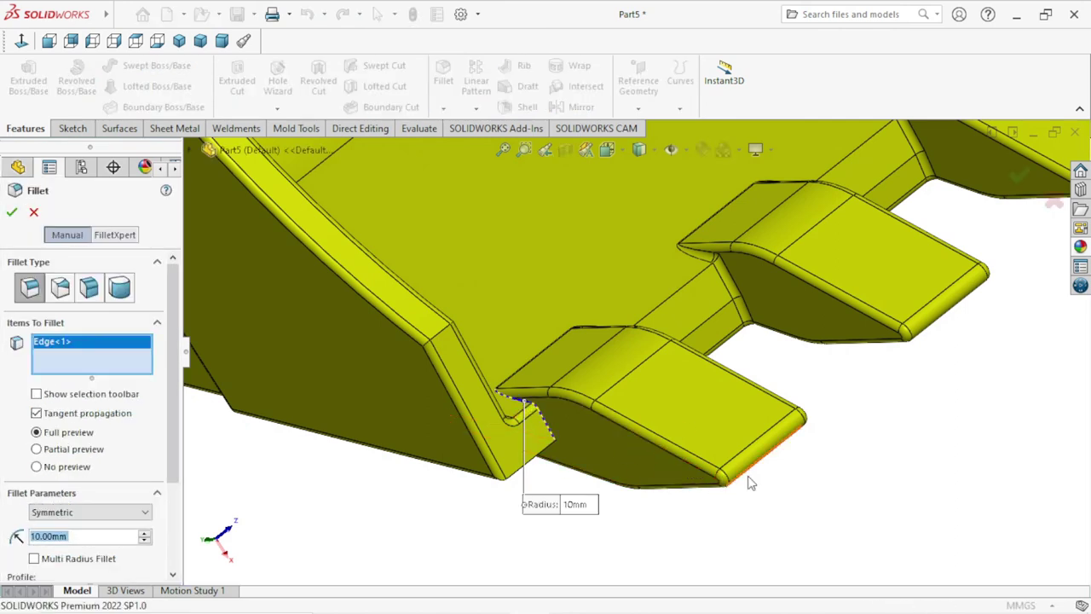
middle_drag(884, 425, 794, 358)
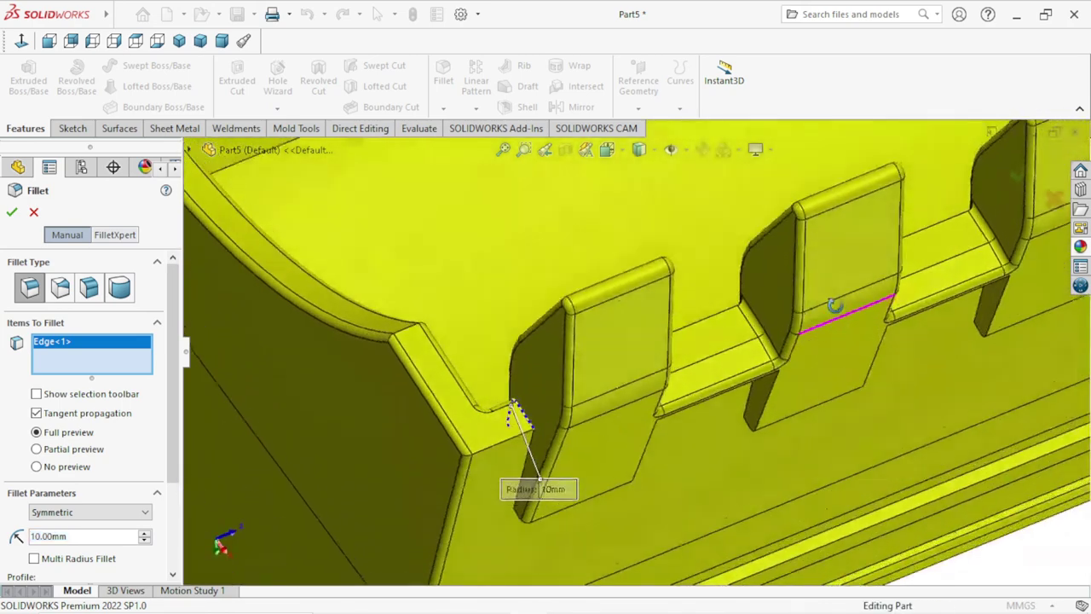
scroll(483, 488, down, 5)
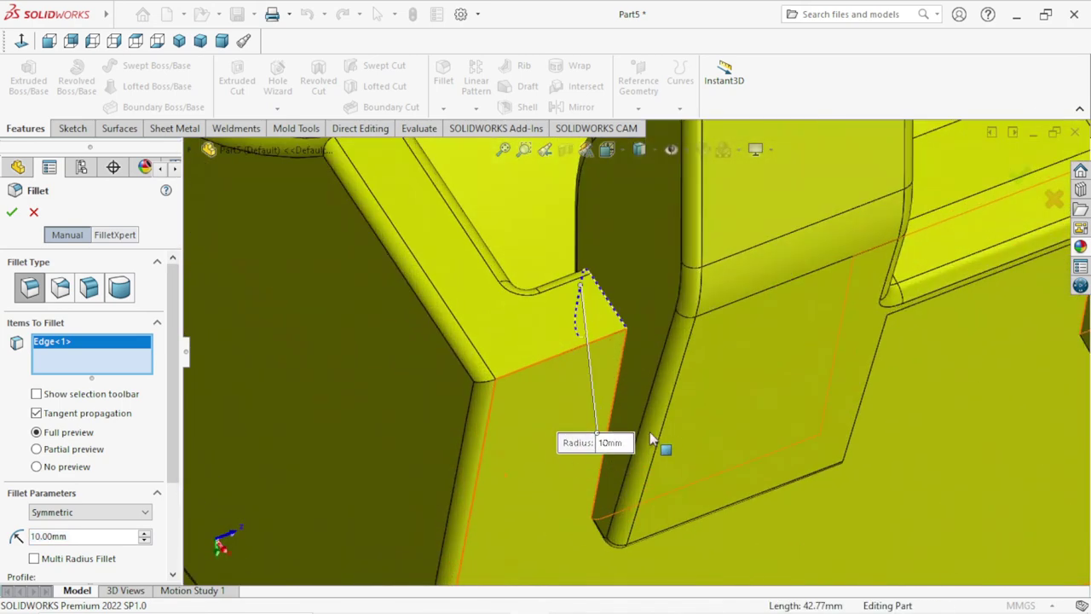
click(614, 399)
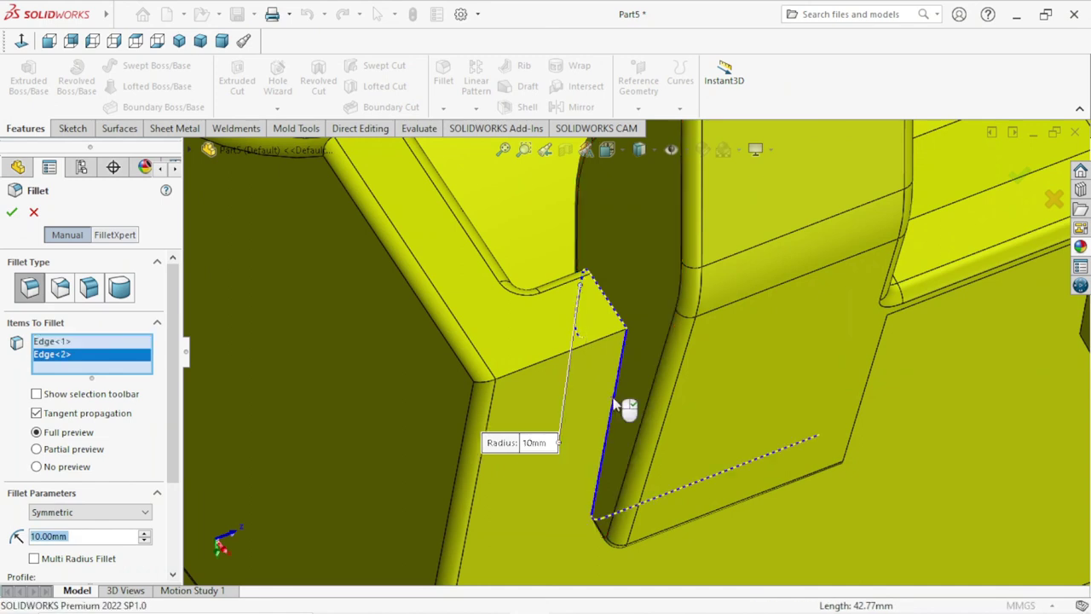
scroll(647, 413, up, 2)
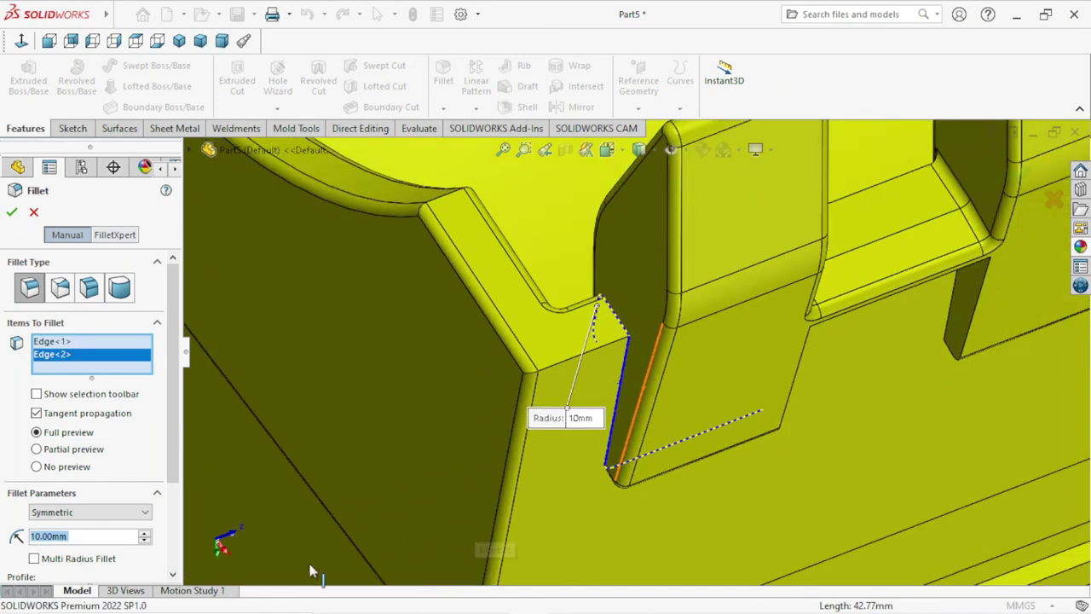
Clear both edges from Items To Fillet and close the Fillet without applying it.
right_click(85, 353)
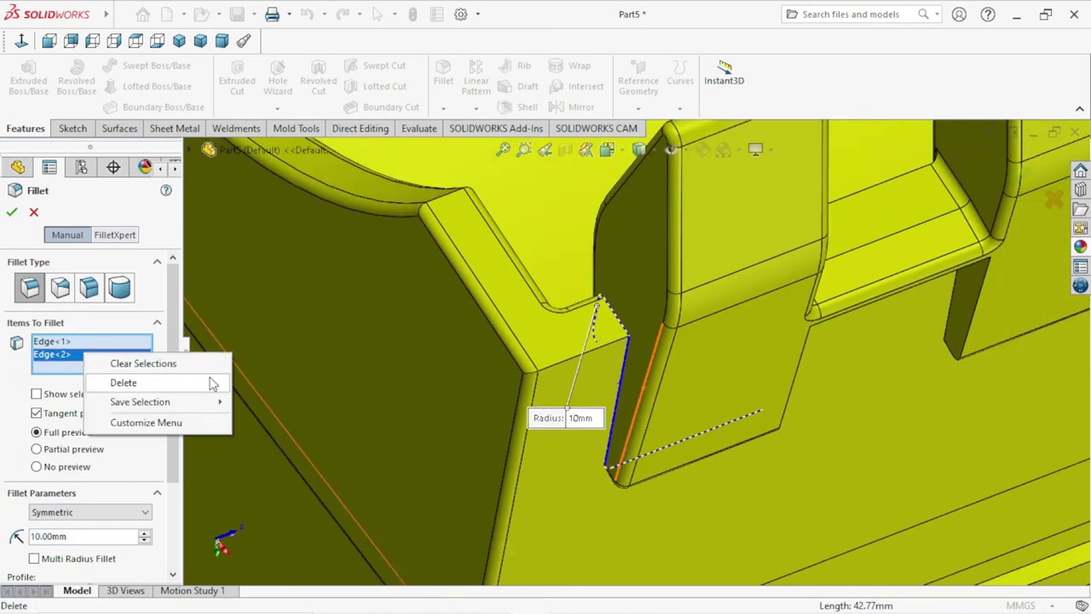
click(178, 364)
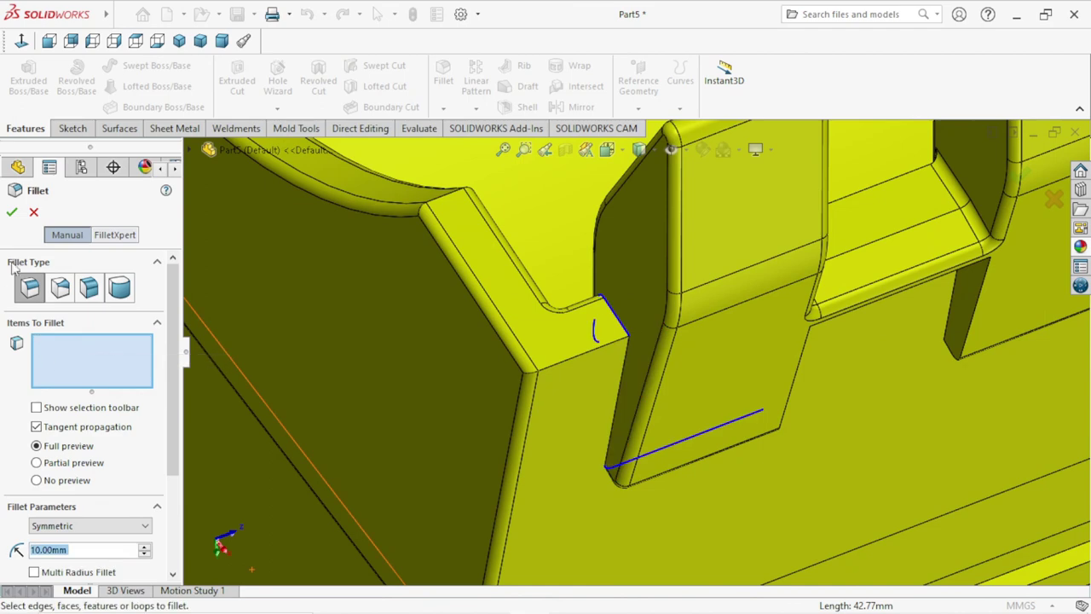
click(14, 214)
Dismiss the fillet error, zoom out, tip the bucket's top forward and pick a tooth face.
click(33, 212)
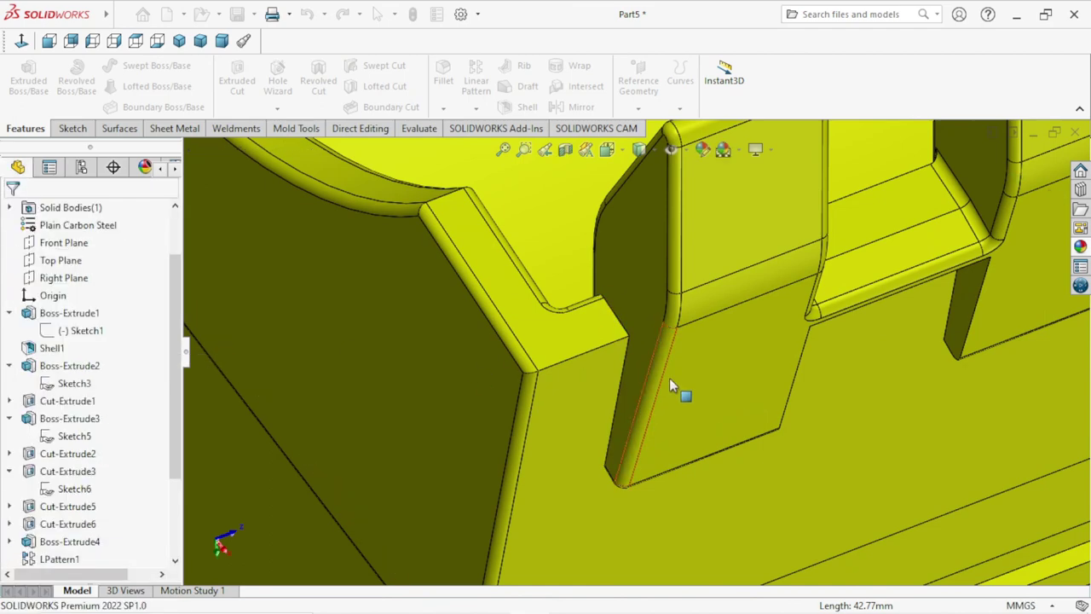
scroll(631, 377, up, 3)
scroll(622, 372, up, 3)
scroll(750, 341, up, 2)
middle_drag(846, 318, 845, 512)
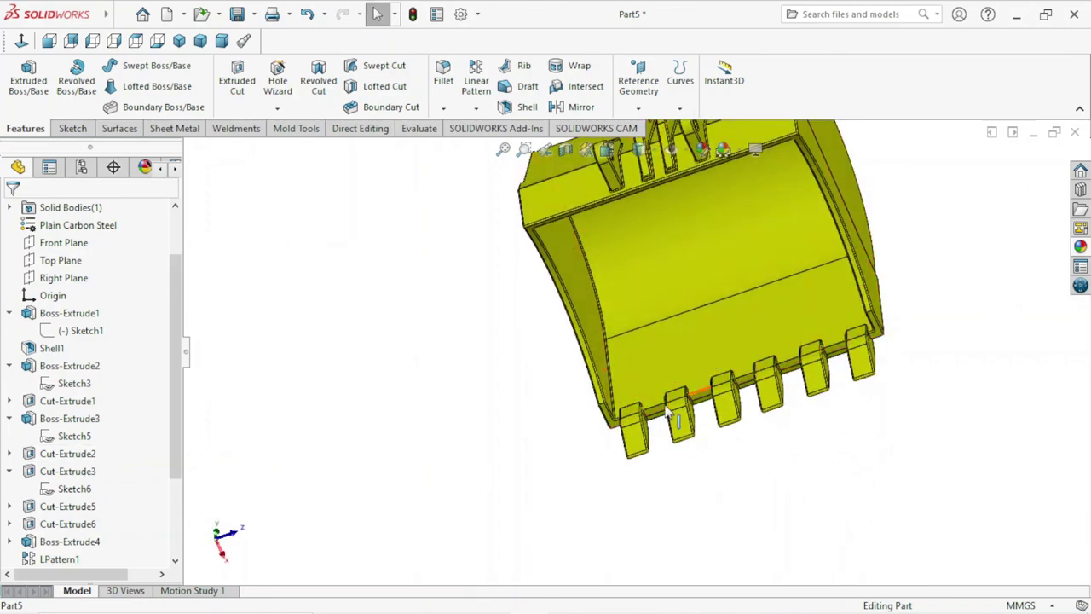
click(643, 441)
Select the warning-flagged Cut-Extrude7 and orbit in on its slots on the bucket side.
click(298, 414)
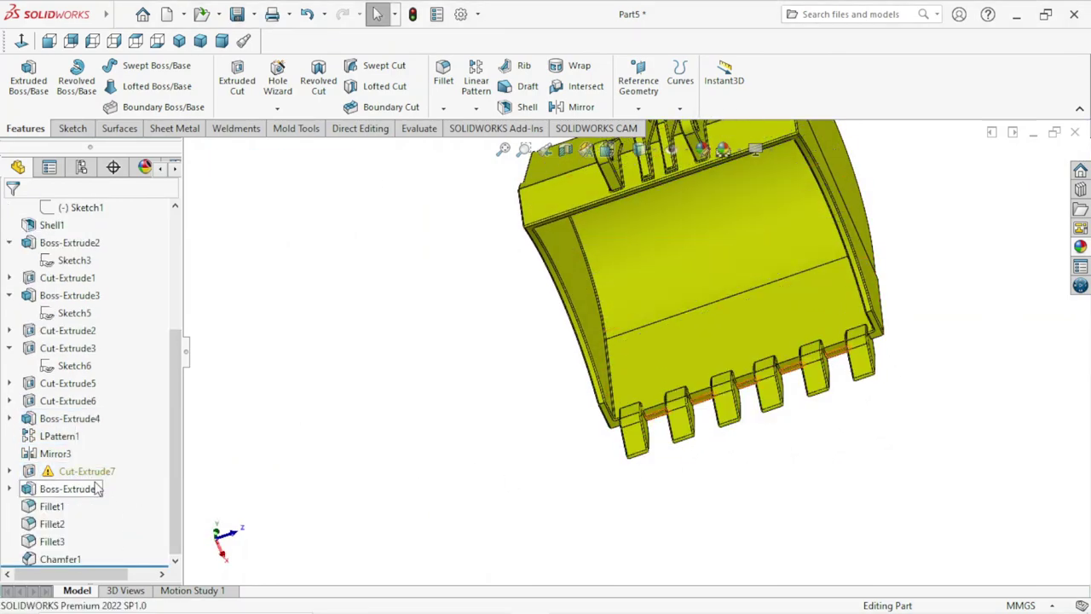
middle_drag(792, 367, 857, 315)
scroll(858, 314, down, 5)
scroll(881, 310, down, 3)
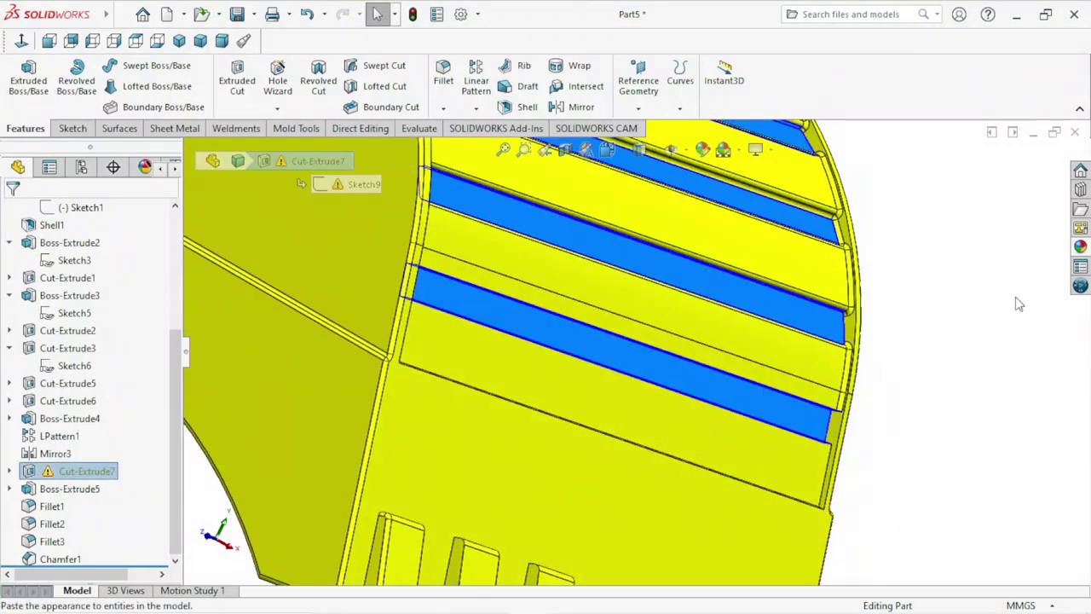
scroll(1018, 305, up, 8)
mouse_move(1018, 304)
middle_down()
mouse_move(664, 264)
mouse_move(714, 413)
middle_up()
Select Mirror3, then shift-add Boss-Extrude4 through Mirror3 plus Fillet2 and Fillet3 in the tree.
scroll(714, 412, down, 4)
click(55, 452)
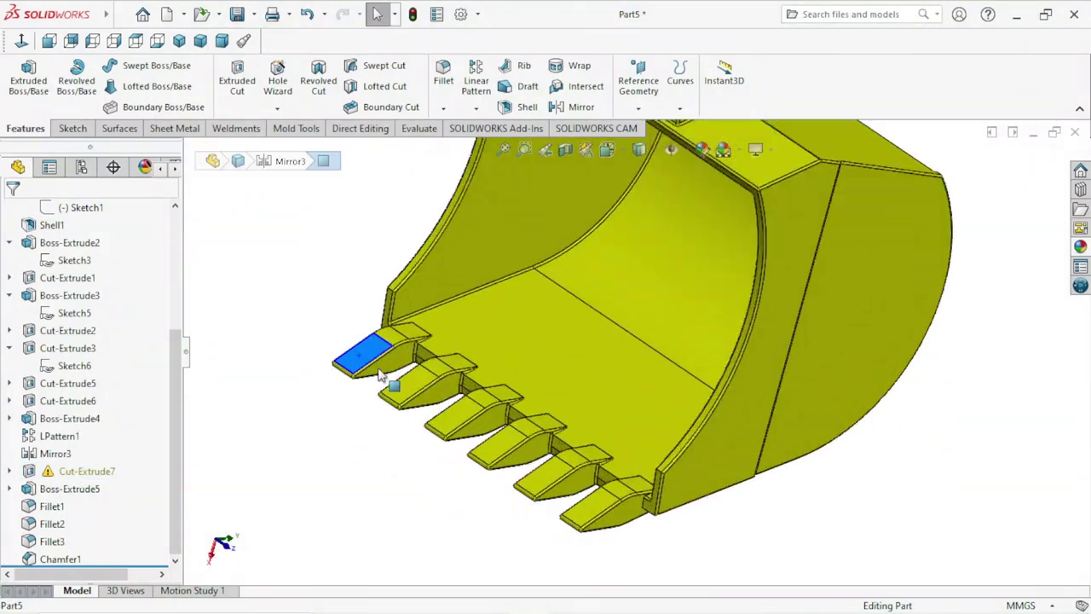
shift+click(70, 419)
scroll(439, 409, down, 5)
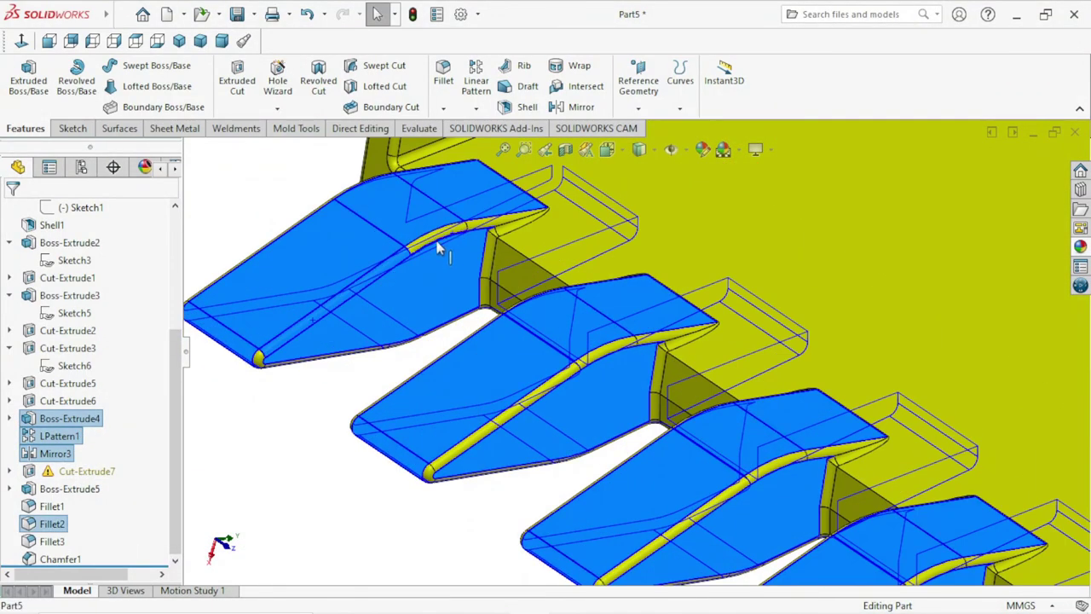
scroll(484, 255, down, 5)
scroll(518, 361, up, 4)
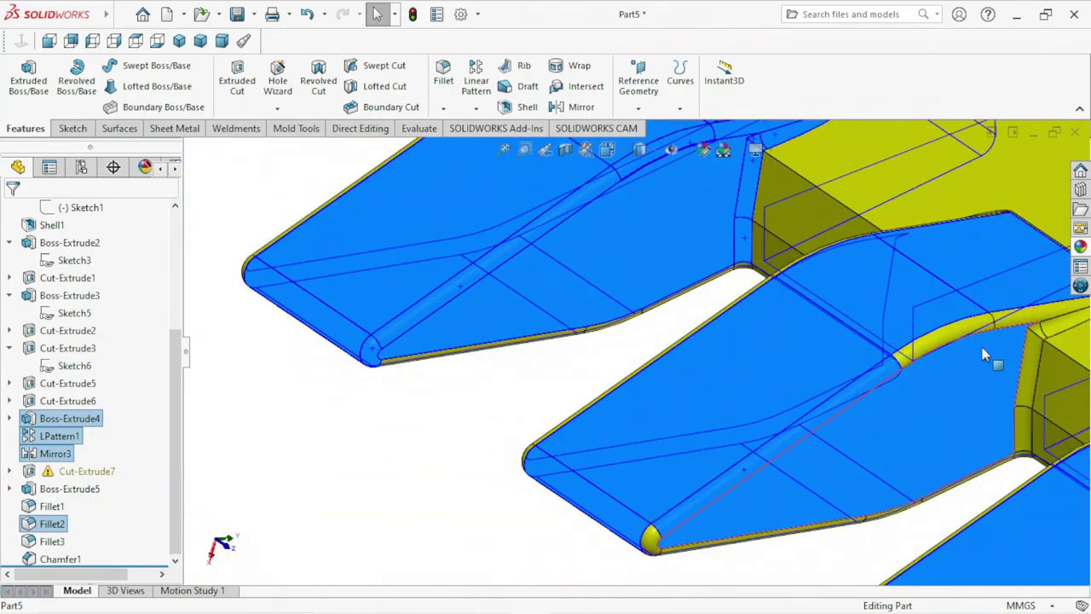
scroll(576, 385, down, 3)
scroll(577, 386, up, 4)
scroll(558, 502, down, 5)
scroll(489, 448, down, 1)
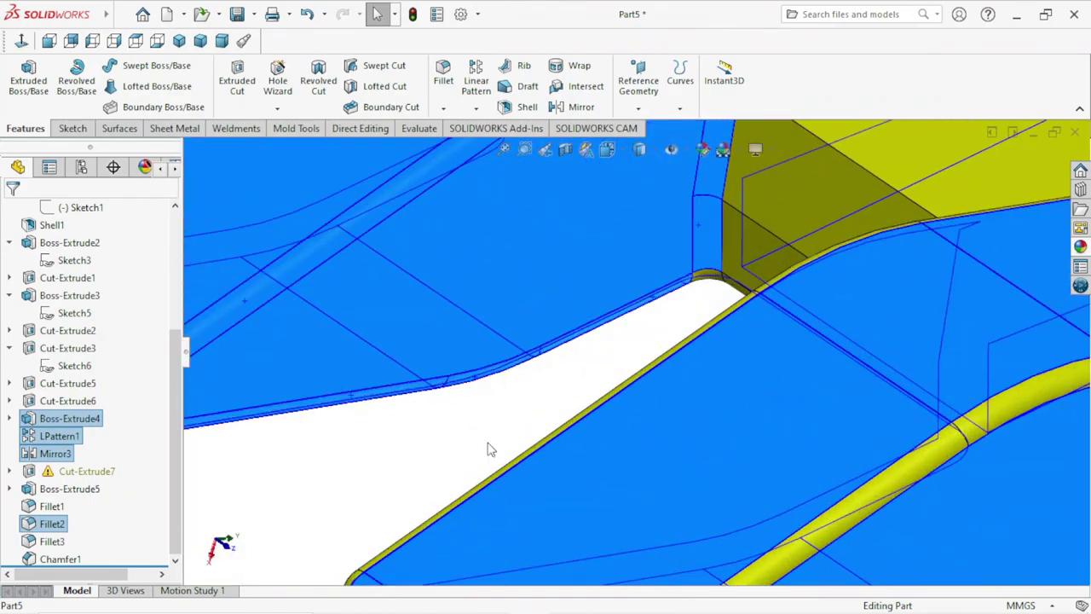
scroll(947, 353, up, 3)
scroll(948, 353, up, 2)
scroll(811, 370, up, 2)
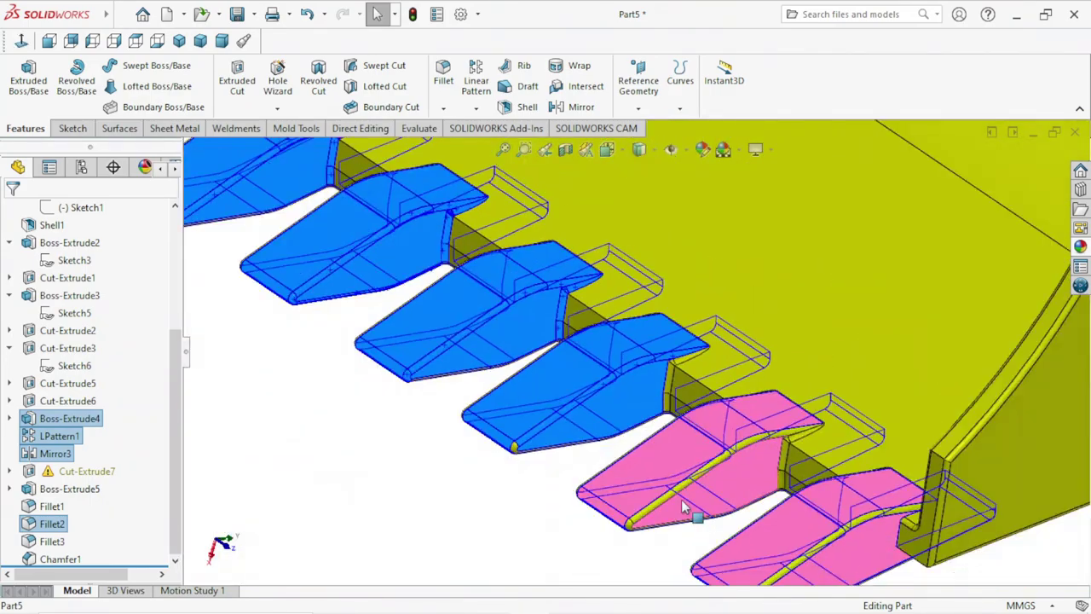
scroll(754, 452, down, 3)
scroll(780, 389, down, 1)
scroll(503, 508, up, 1)
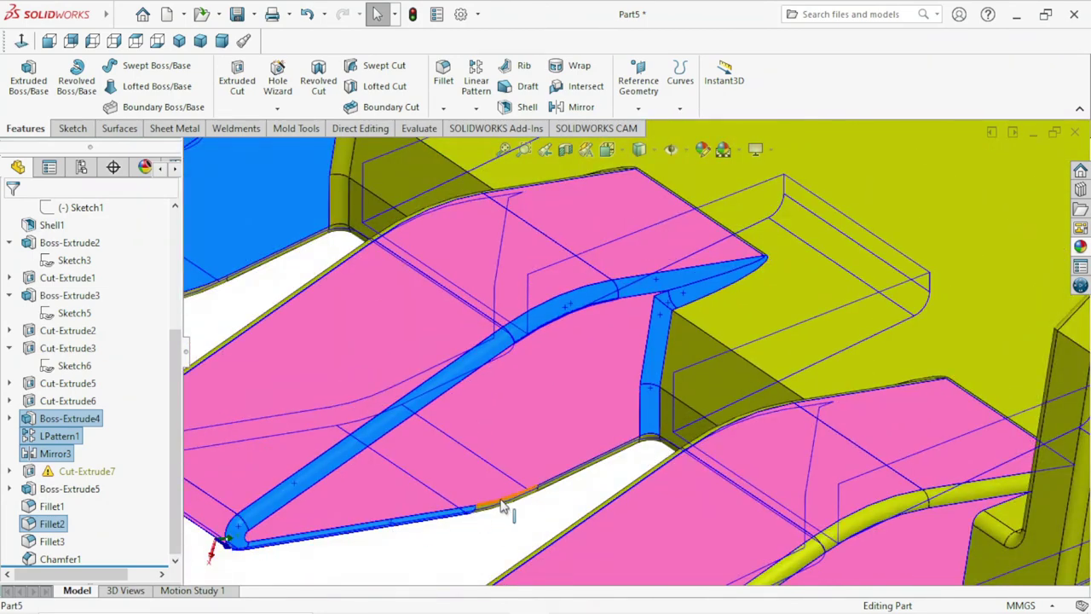
Orbit and zoom around the tooth fillets and add a tooth face to the selection.
mouse_move(645, 487)
middle_down()
mouse_move(930, 316)
mouse_move(775, 378)
mouse_move(653, 380)
mouse_move(628, 453)
middle_up()
scroll(645, 477, up, 2)
scroll(586, 382, down, 1)
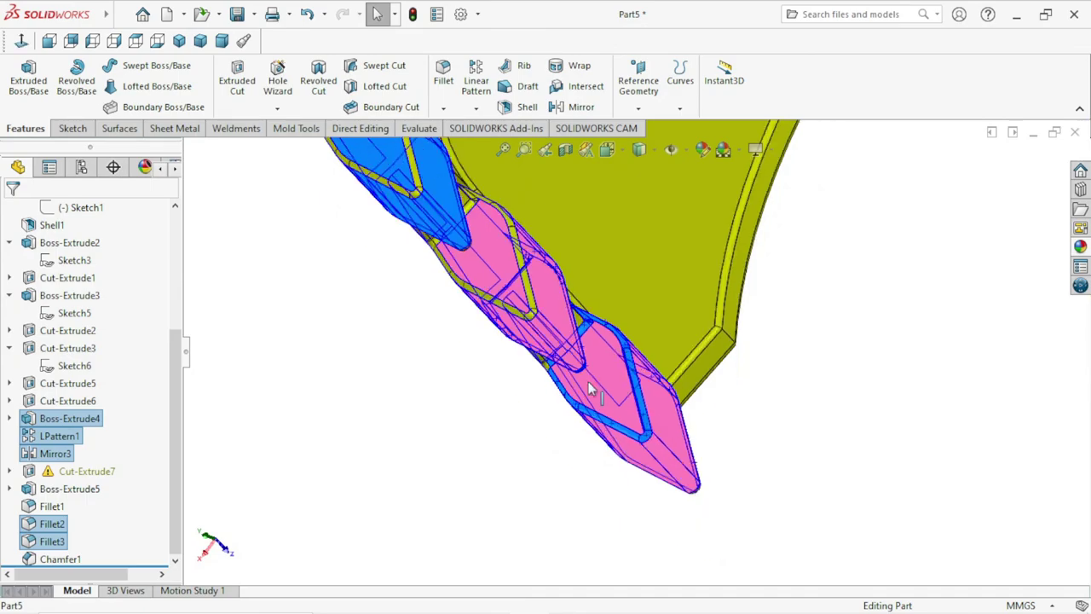
scroll(467, 281, down, 2)
scroll(467, 281, down, 2)
scroll(621, 333, down, 2)
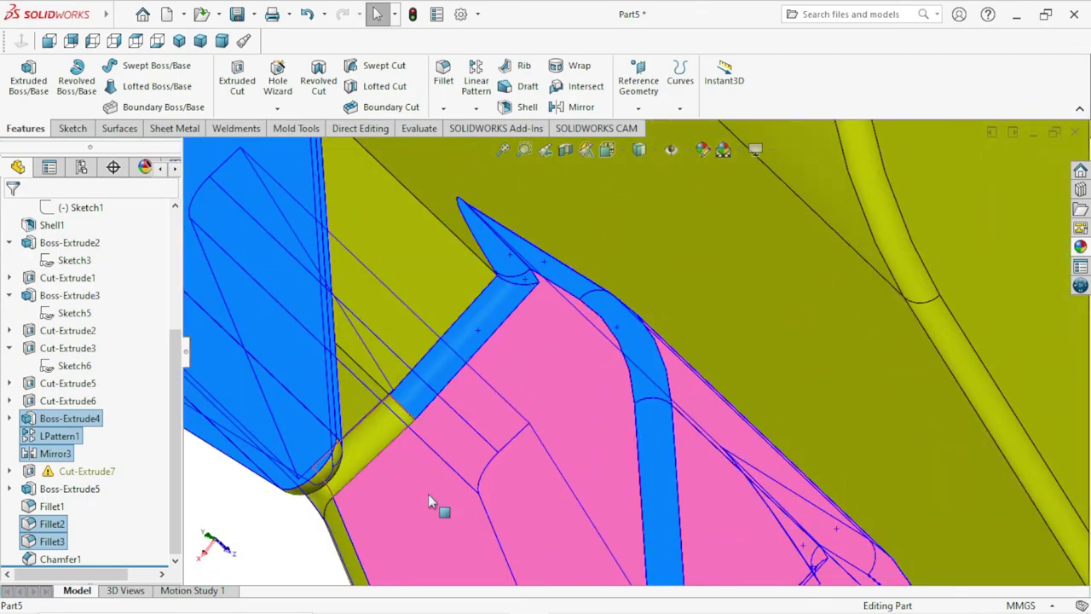
scroll(576, 386, down, 2)
scroll(576, 386, up, 3)
middle_drag(572, 492, 517, 409)
scroll(617, 309, down, 3)
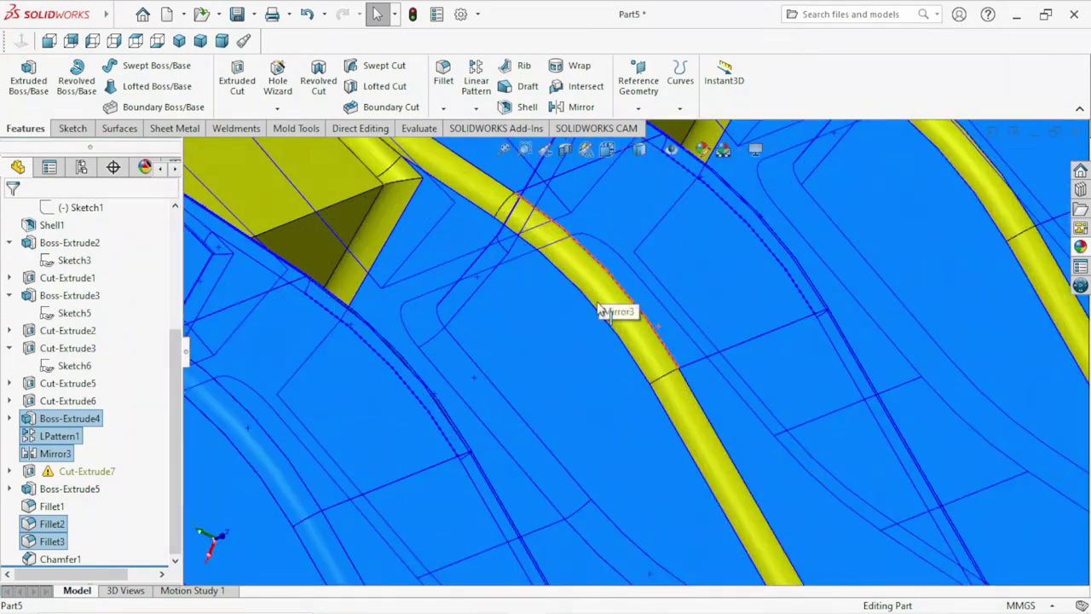
scroll(657, 405, up, 2)
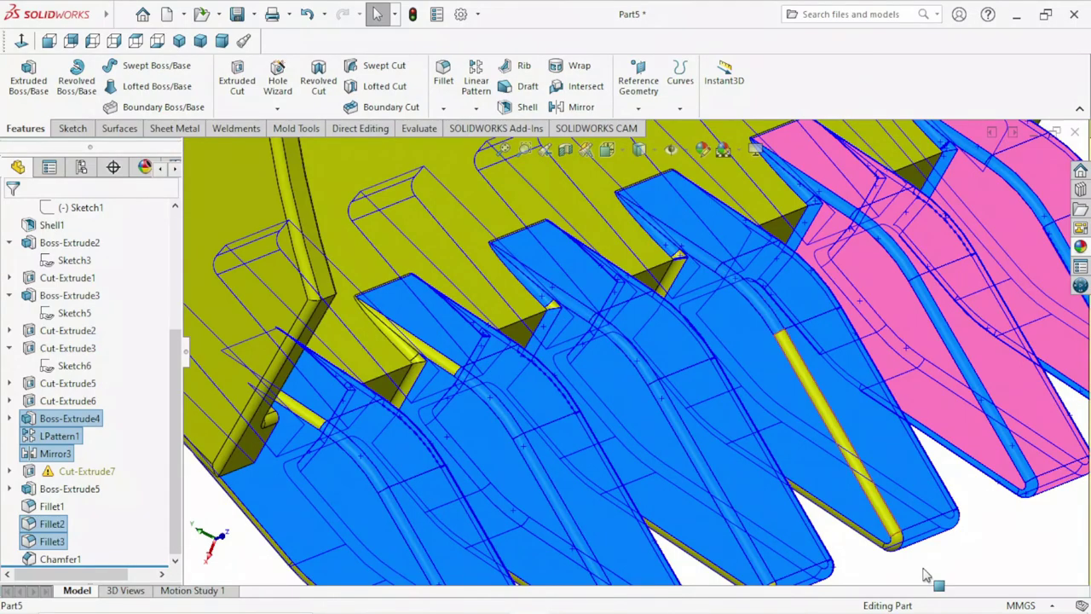
scroll(582, 383, down, 3)
scroll(510, 417, down, 1)
scroll(546, 341, up, 3)
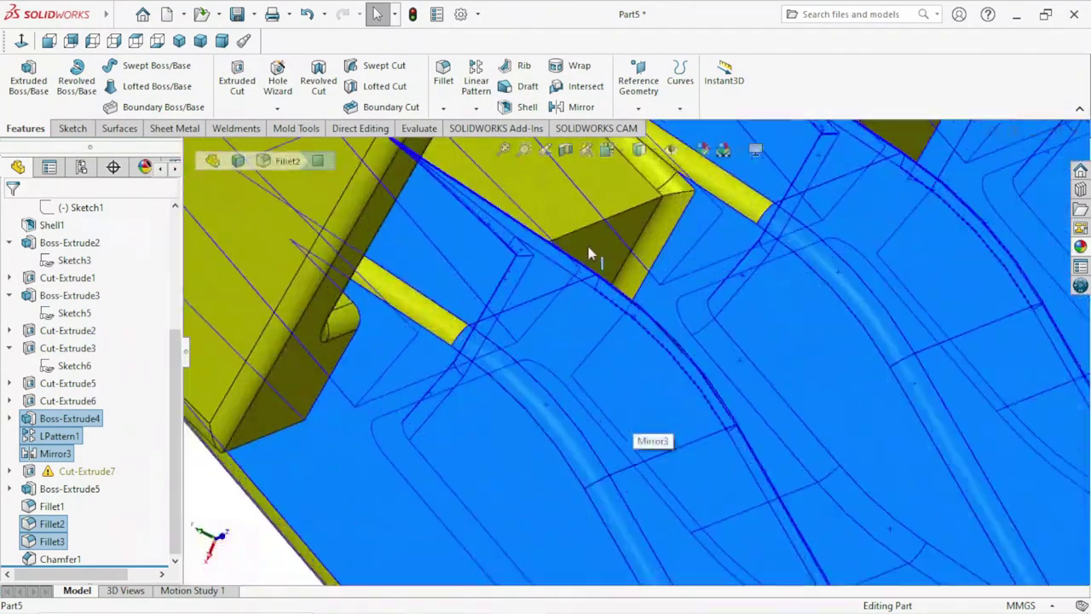
scroll(580, 512, down, 2)
scroll(725, 409, down, 2)
click(762, 364)
scroll(511, 409, up, 3)
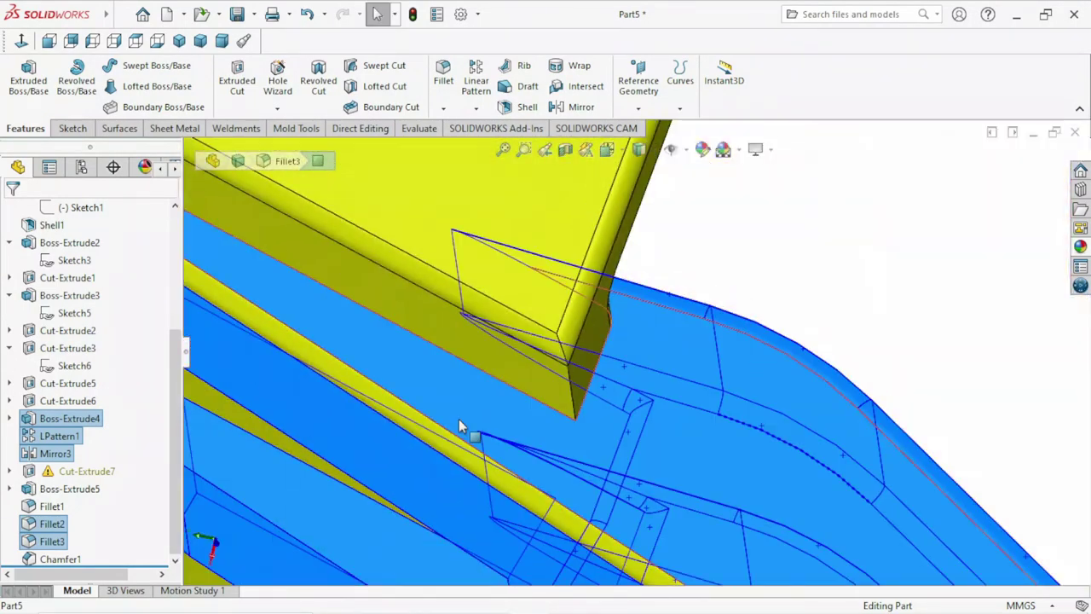
scroll(503, 400, down, 3)
scroll(750, 452, up, 3)
scroll(788, 482, down, 4)
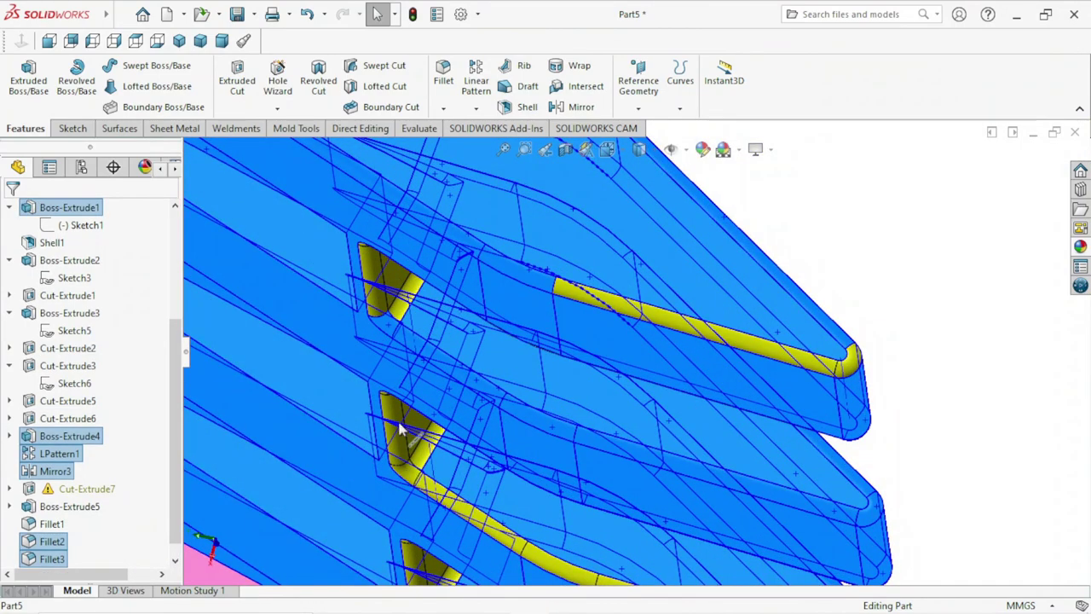
scroll(402, 430, up, 2)
scroll(408, 435, up, 2)
scroll(413, 439, down, 4)
scroll(418, 447, up, 3)
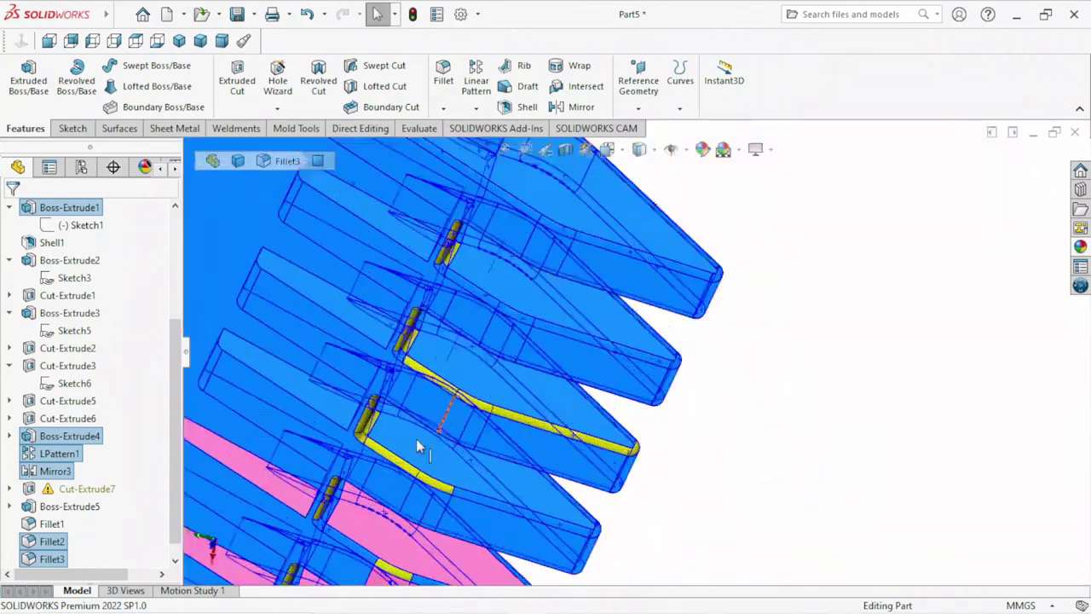
scroll(418, 447, down, 3)
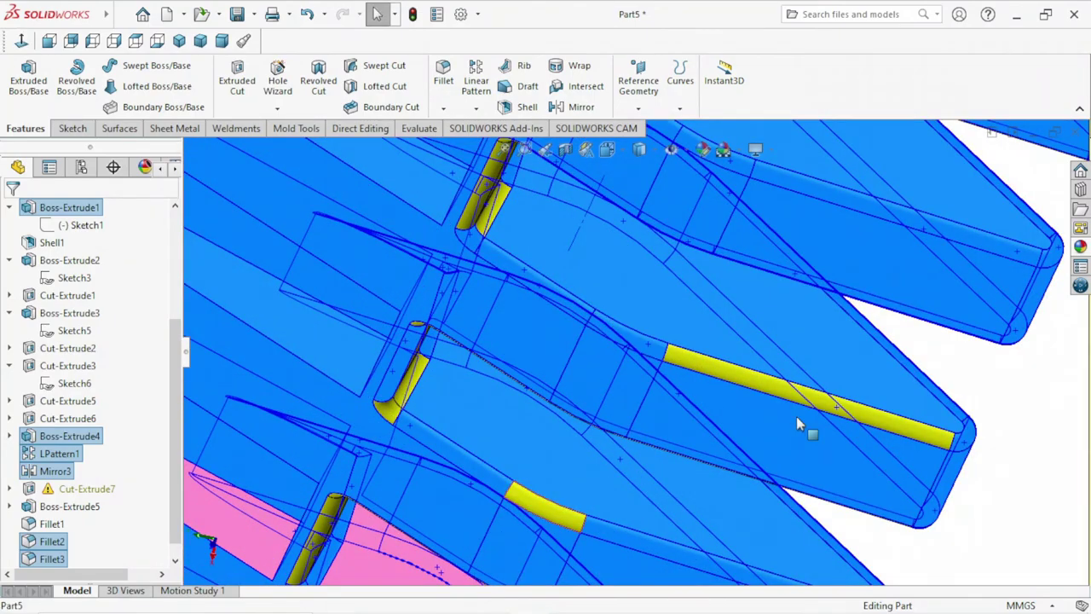
scroll(870, 419, up, 4)
scroll(682, 474, down, 4)
scroll(621, 433, up, 4)
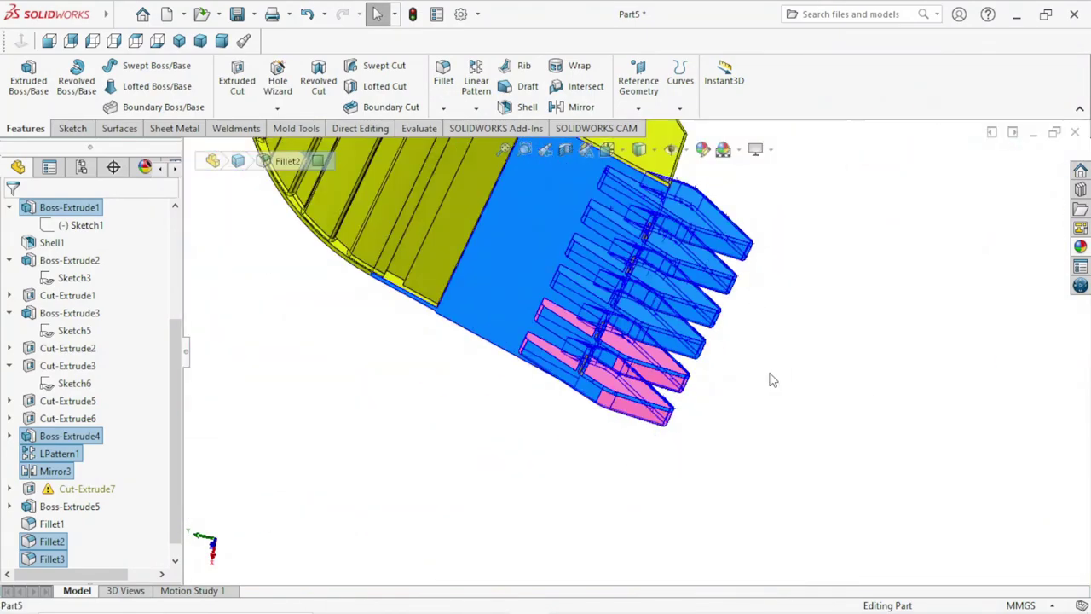
scroll(770, 377, down, 3)
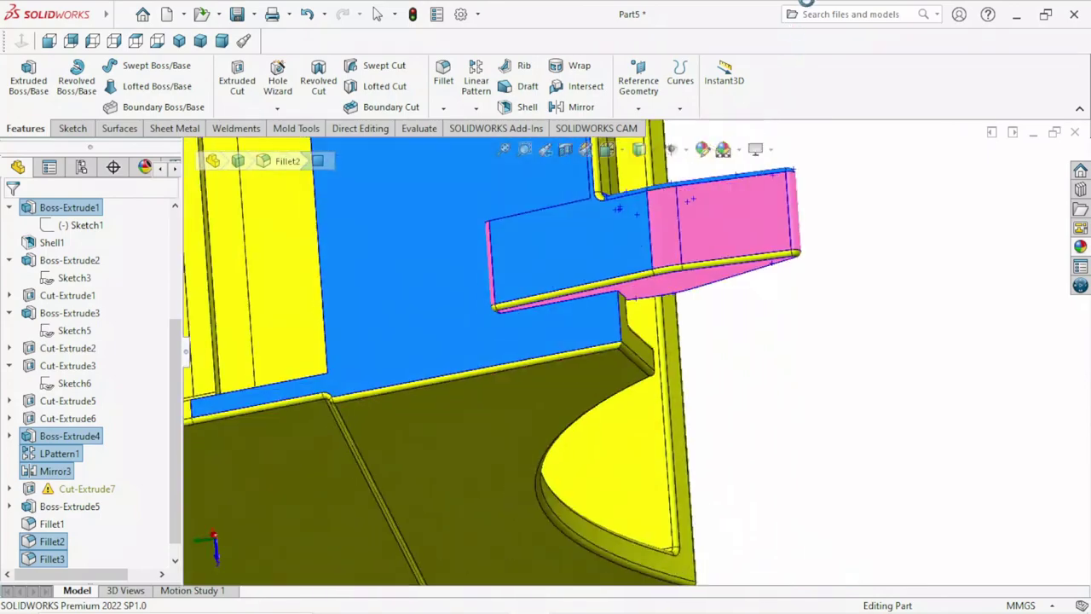
middle_drag(805, 269, 906, 238)
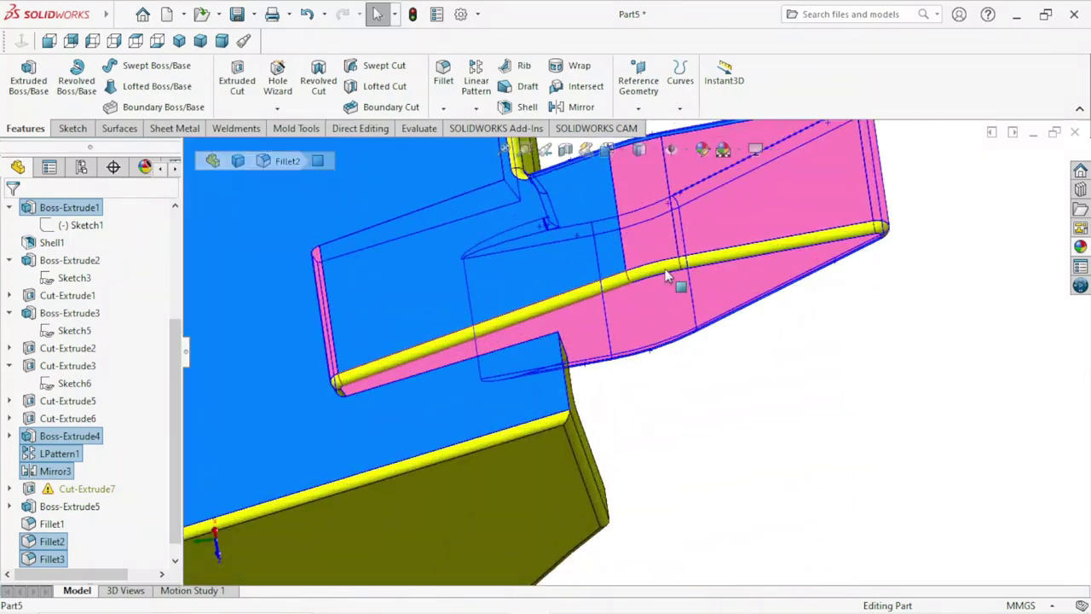
click(906, 238)
scroll(810, 270, down, 3)
scroll(810, 270, up, 4)
middle_drag(811, 270, 546, 445)
scroll(597, 307, down, 4)
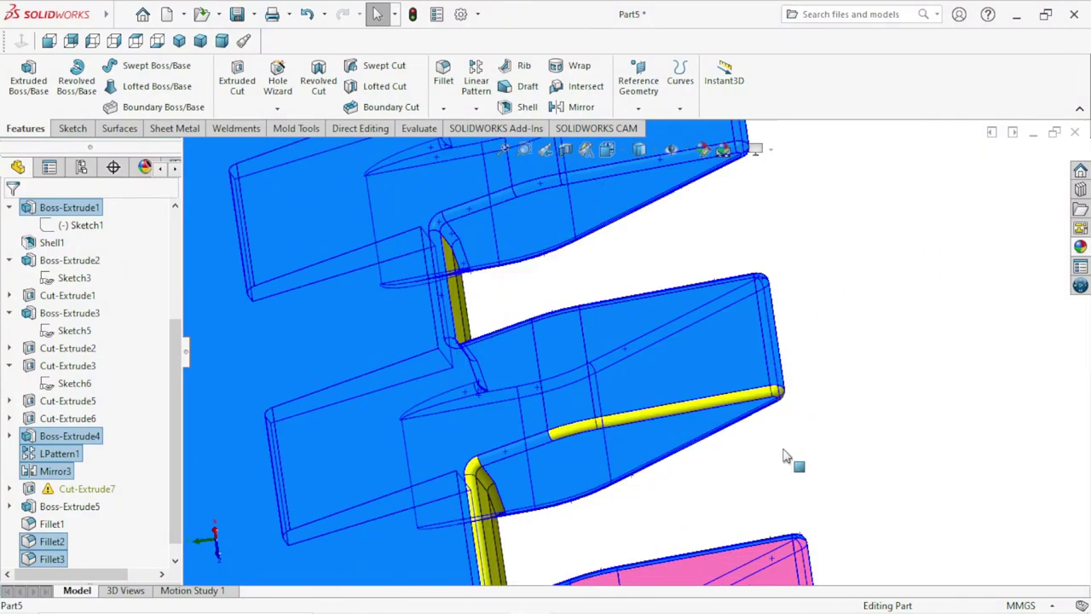
scroll(687, 360, down, 3)
scroll(818, 244, down, 2)
scroll(674, 258, up, 6)
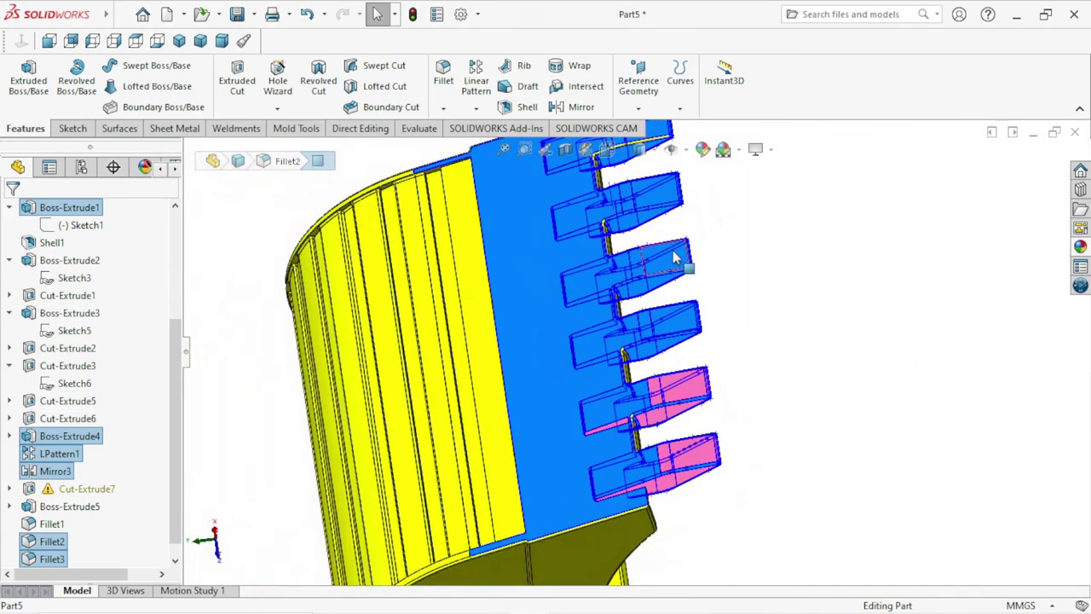
scroll(674, 258, down, 5)
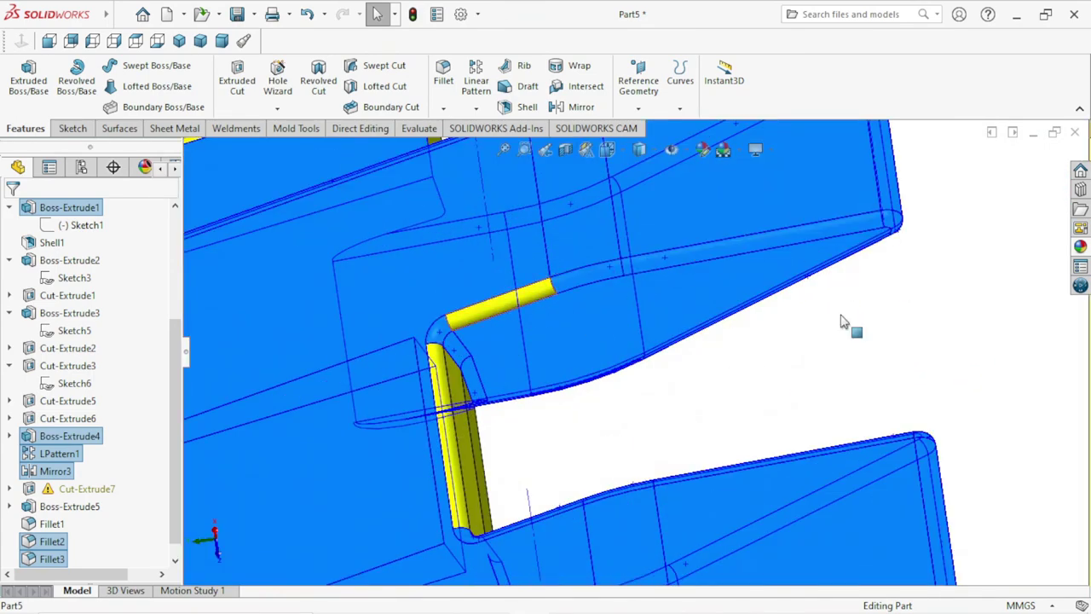
scroll(721, 341, up, 2)
scroll(712, 358, up, 3)
scroll(767, 354, up, 3)
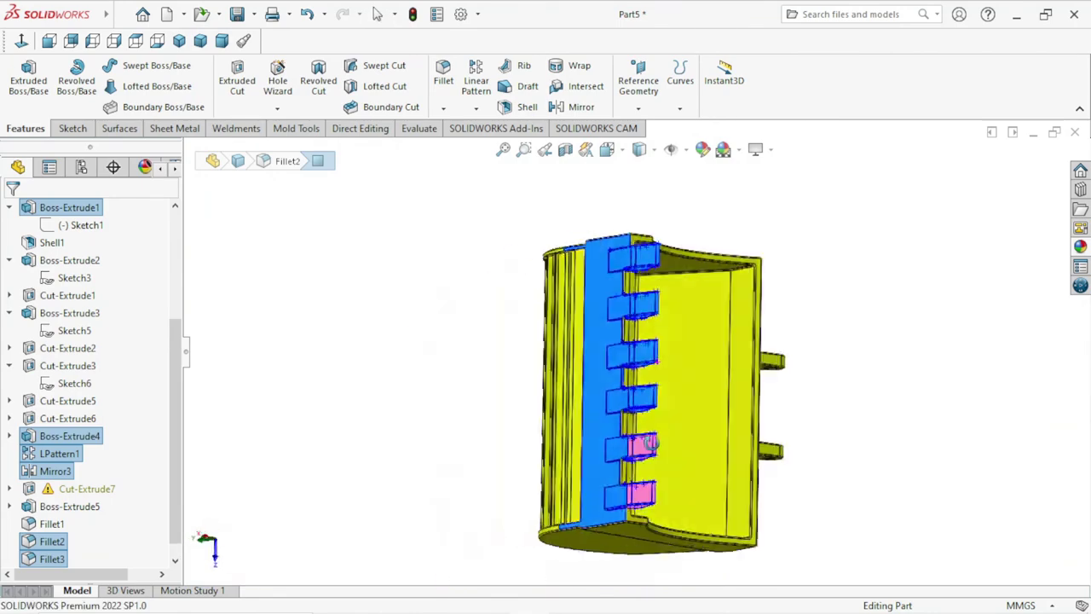
scroll(635, 384, down, 4)
scroll(607, 418, down, 1)
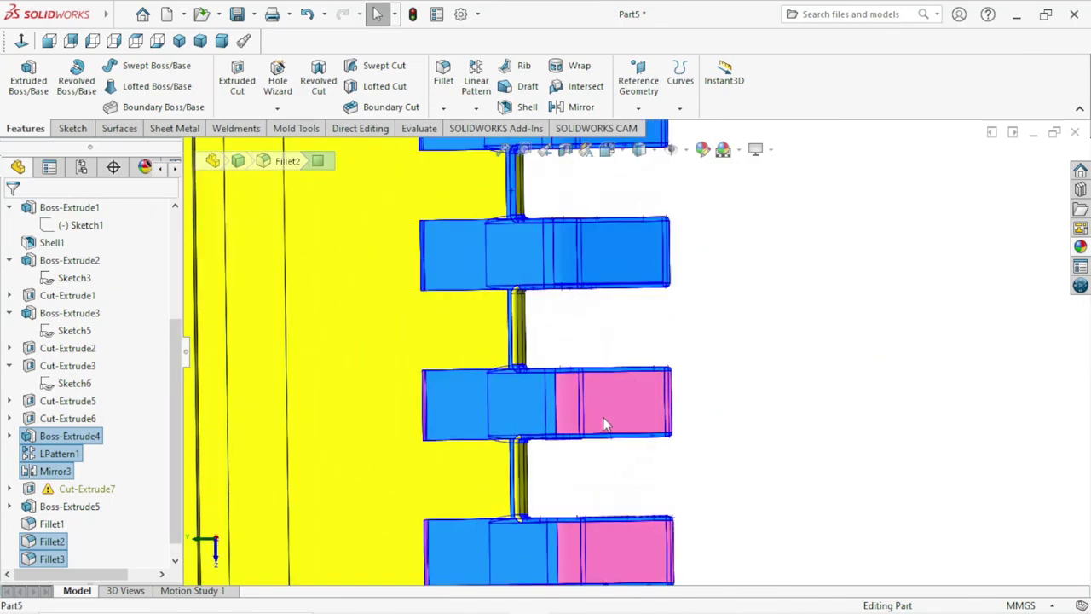
scroll(631, 427, up, 2)
scroll(638, 261, up, 1)
scroll(758, 370, down, 2)
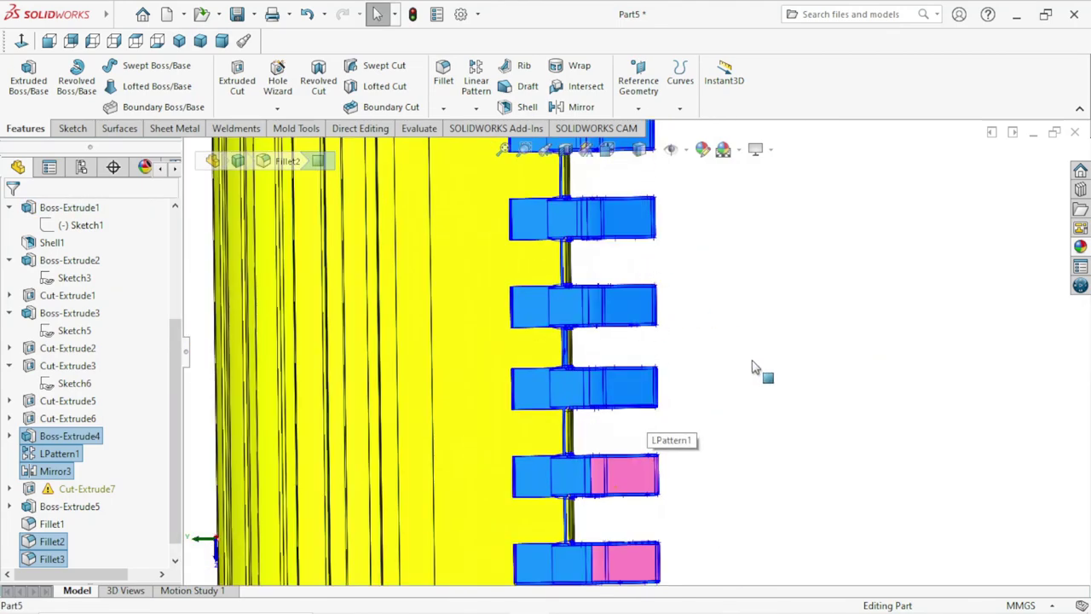
mouse_move(758, 370)
middle_down()
mouse_move(715, 325)
mouse_move(715, 299)
mouse_move(687, 370)
mouse_move(640, 426)
mouse_move(707, 349)
middle_up()
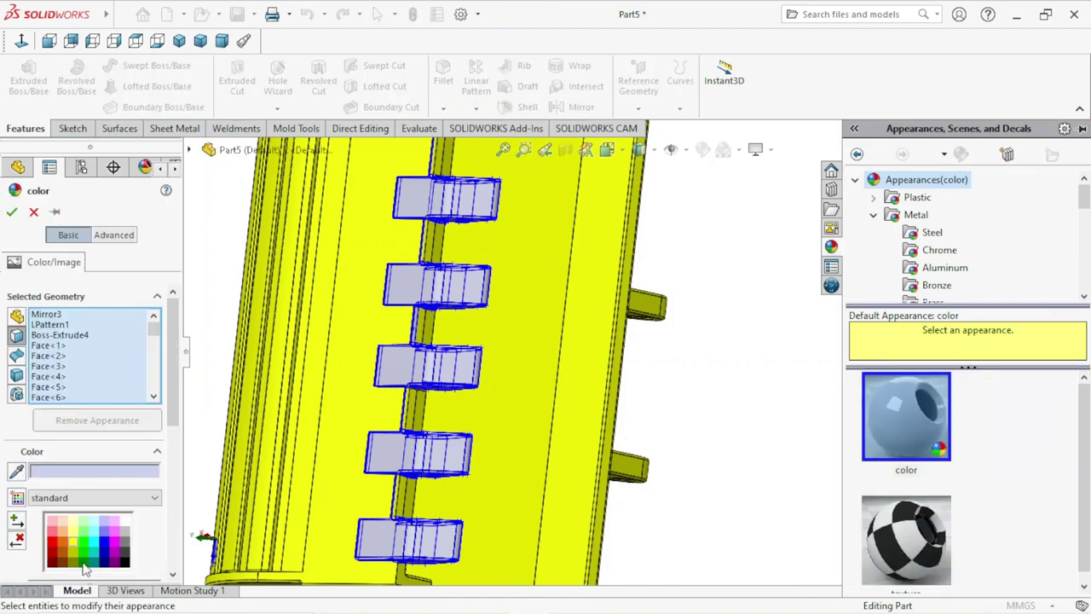
Apply the red colour swatch to the selected teeth and confirm it.
click(52, 544)
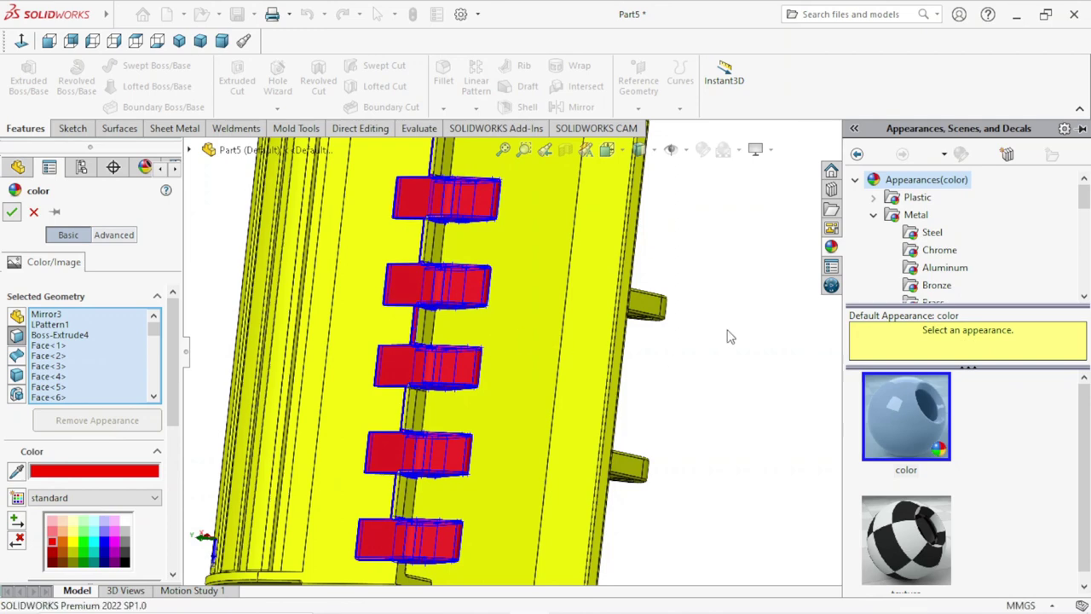
key(Return)
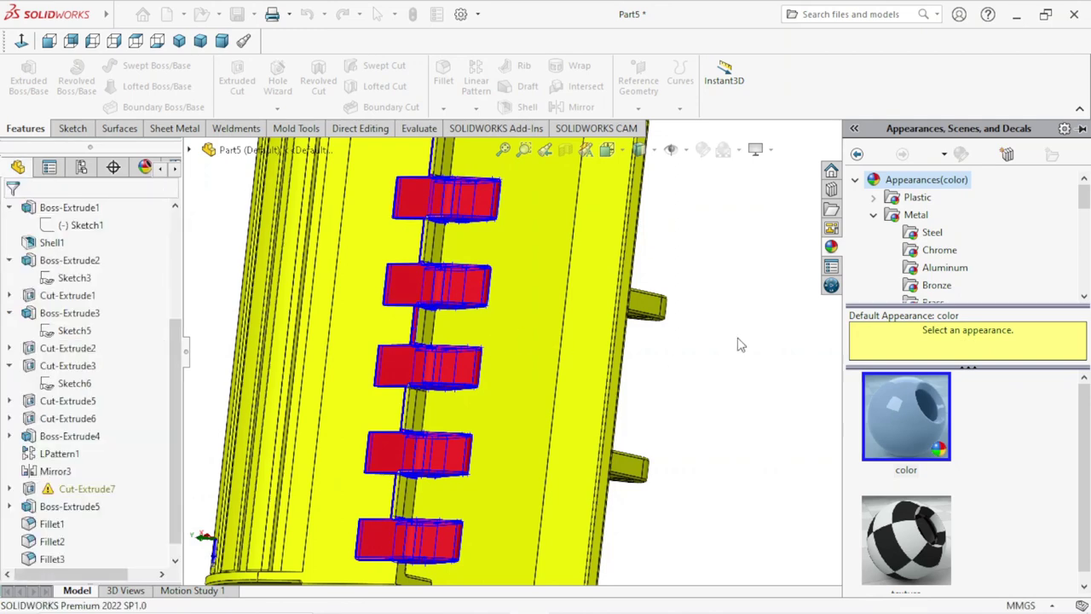
scroll(727, 366, up, 3)
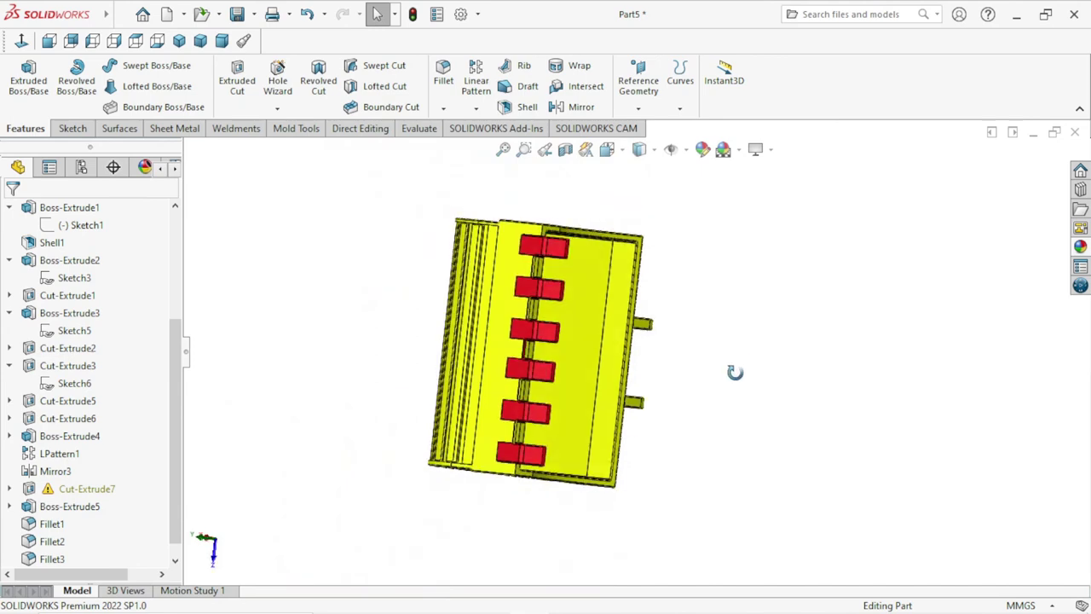
Zoom in on the teeth and select the fillet faces beside a tooth and at its top.
mouse_move(733, 369)
middle_down()
mouse_move(575, 322)
mouse_move(594, 246)
middle_up()
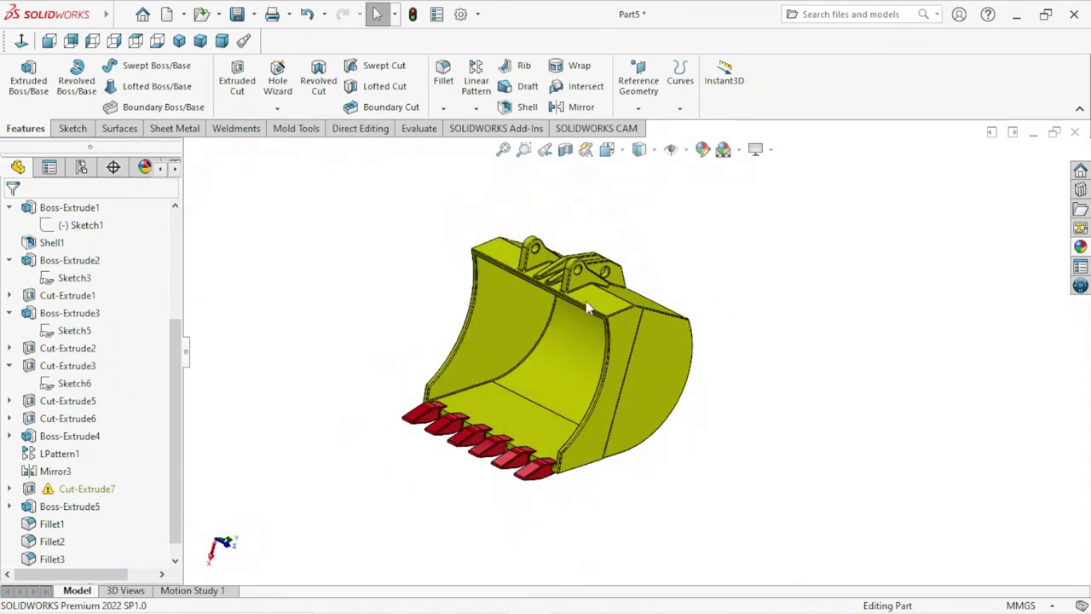
scroll(477, 416, down, 1)
scroll(477, 416, down, 4)
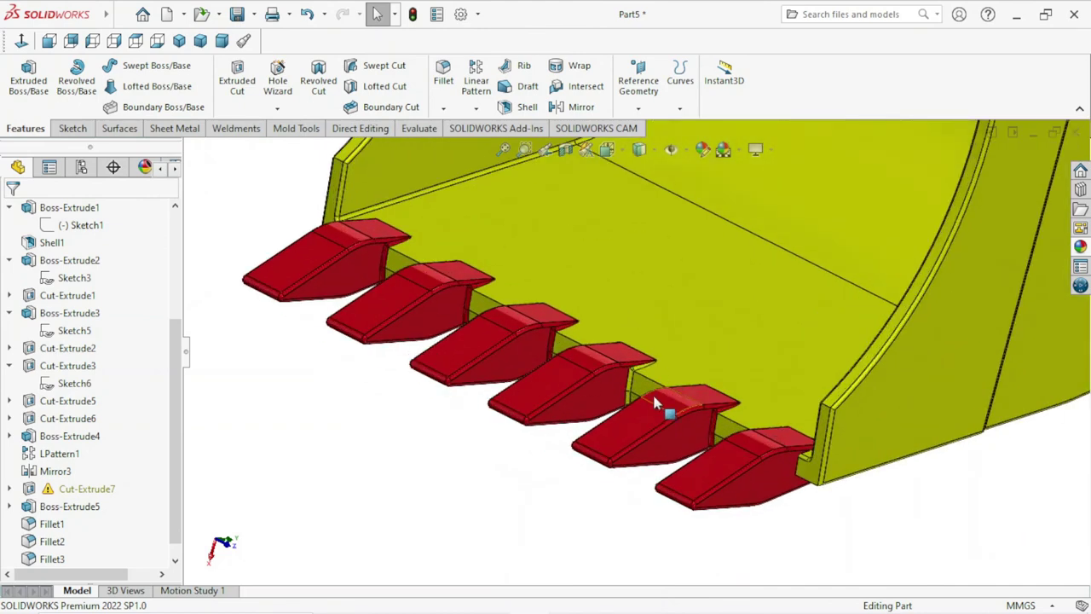
scroll(656, 397, down, 1)
scroll(657, 387, down, 2)
scroll(658, 380, down, 1)
scroll(661, 380, down, 1)
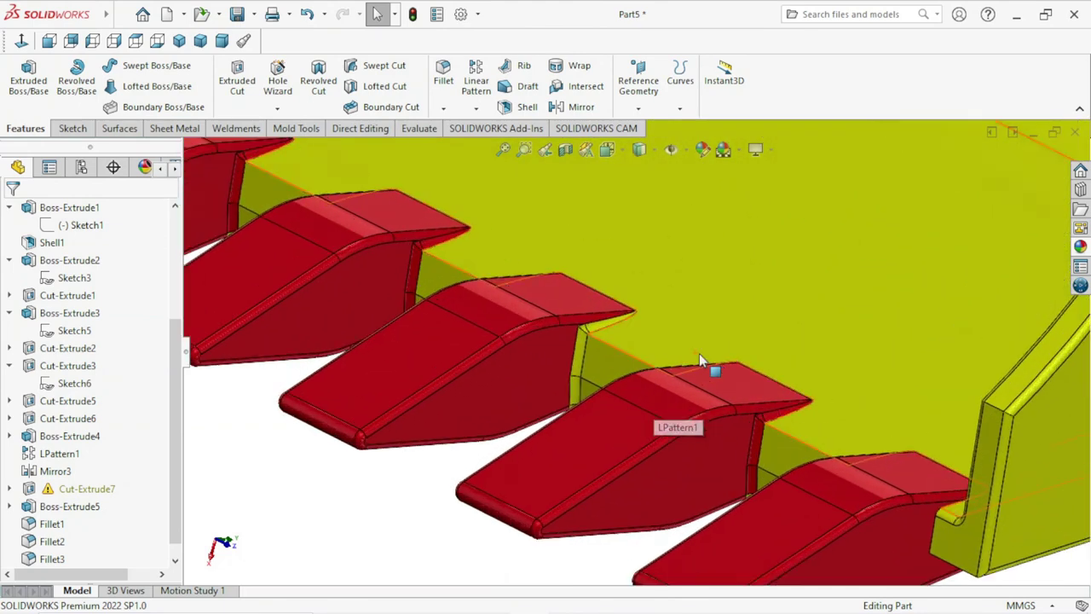
scroll(699, 353, down, 1)
scroll(682, 362, down, 2)
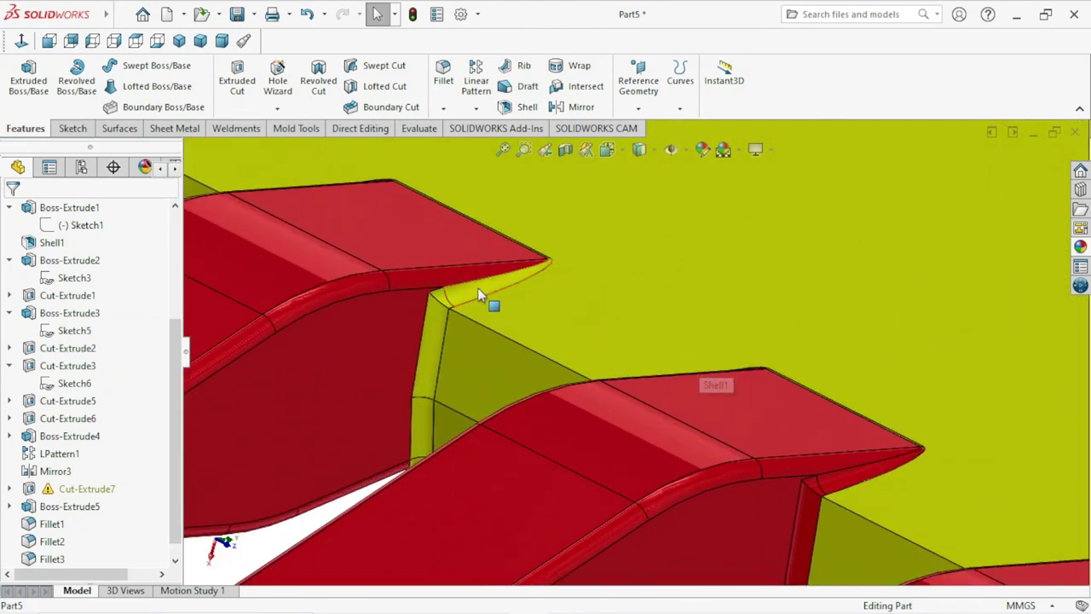
click(422, 415)
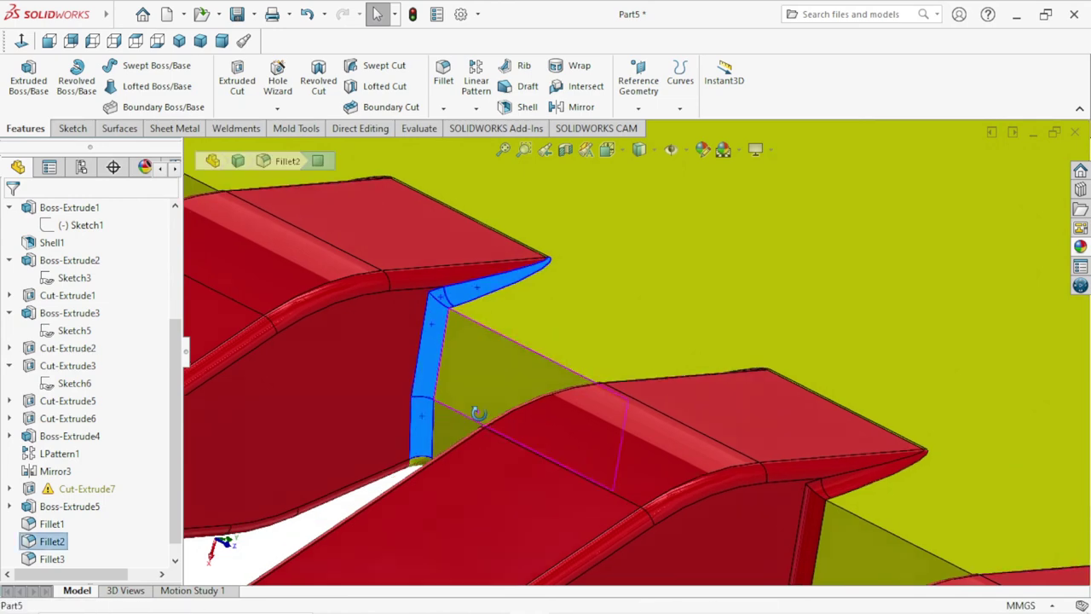
middle_drag(479, 413, 418, 484)
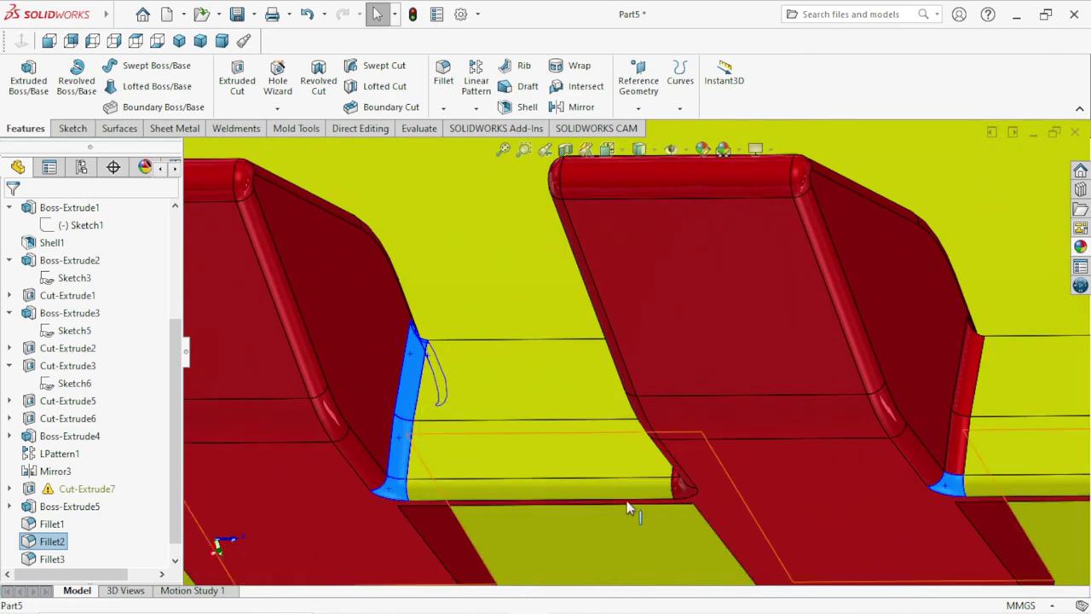
mouse_move(500, 474)
middle_down()
mouse_move(526, 452)
mouse_move(577, 448)
mouse_move(422, 343)
mouse_move(400, 276)
middle_up()
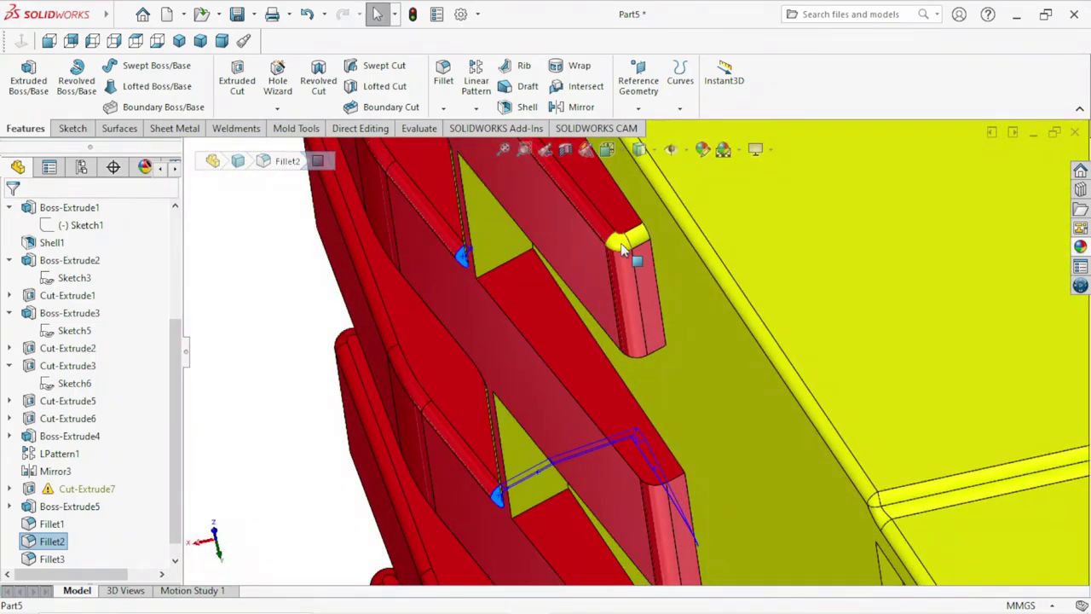
click(633, 245)
Orbit around the ribs and add the fillet face between two teeth to the selection.
scroll(631, 376, up, 2)
scroll(644, 380, up, 3)
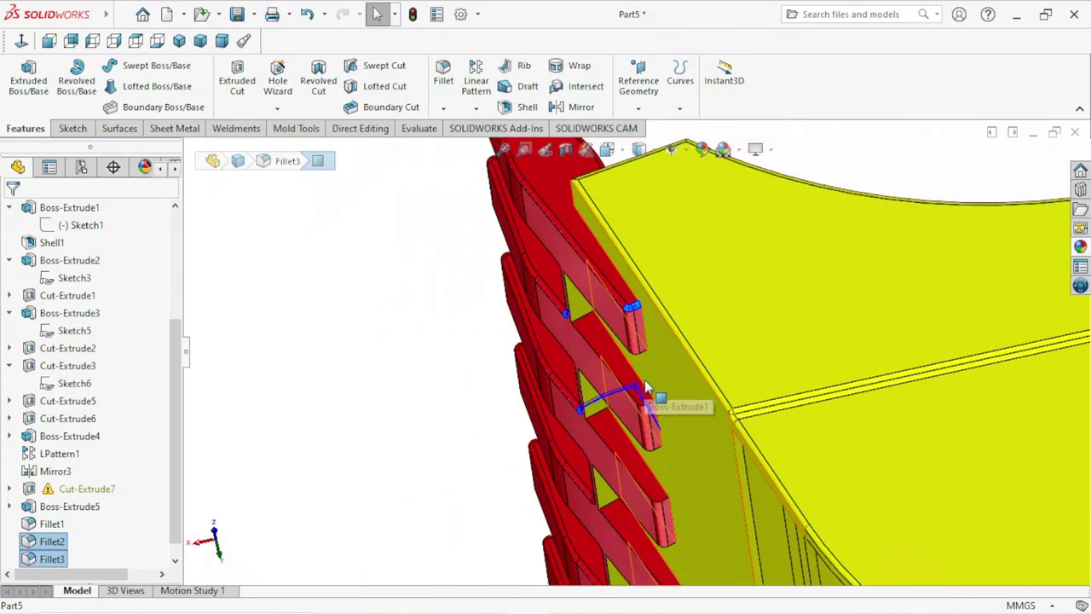
scroll(645, 409, up, 3)
scroll(664, 526, up, 1)
scroll(673, 520, down, 3)
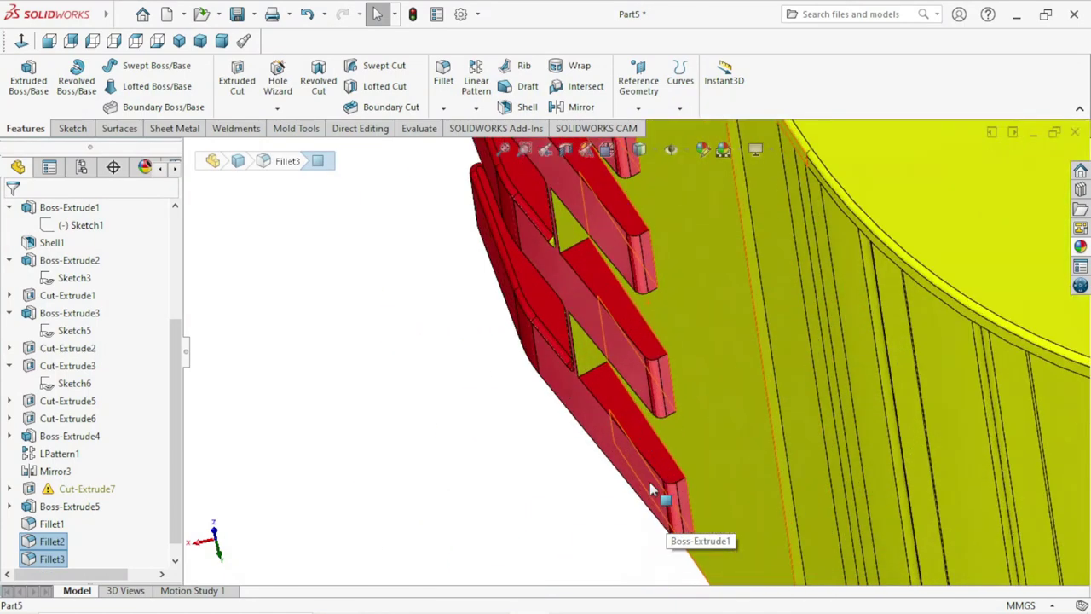
scroll(678, 478, down, 2)
scroll(665, 452, down, 2)
mouse_move(659, 448)
middle_down()
mouse_move(672, 404)
mouse_move(765, 367)
mouse_move(809, 324)
mouse_move(889, 426)
mouse_move(833, 419)
mouse_move(819, 430)
middle_up()
scroll(630, 281, down, 4)
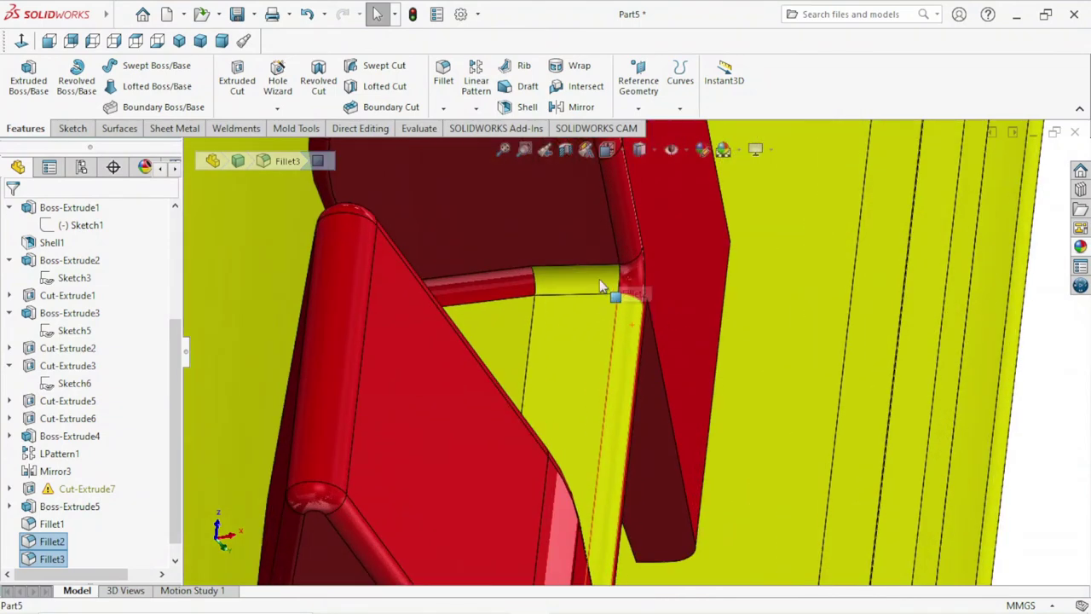
scroll(599, 286, up, 2)
scroll(738, 306, up, 2)
scroll(678, 339, up, 2)
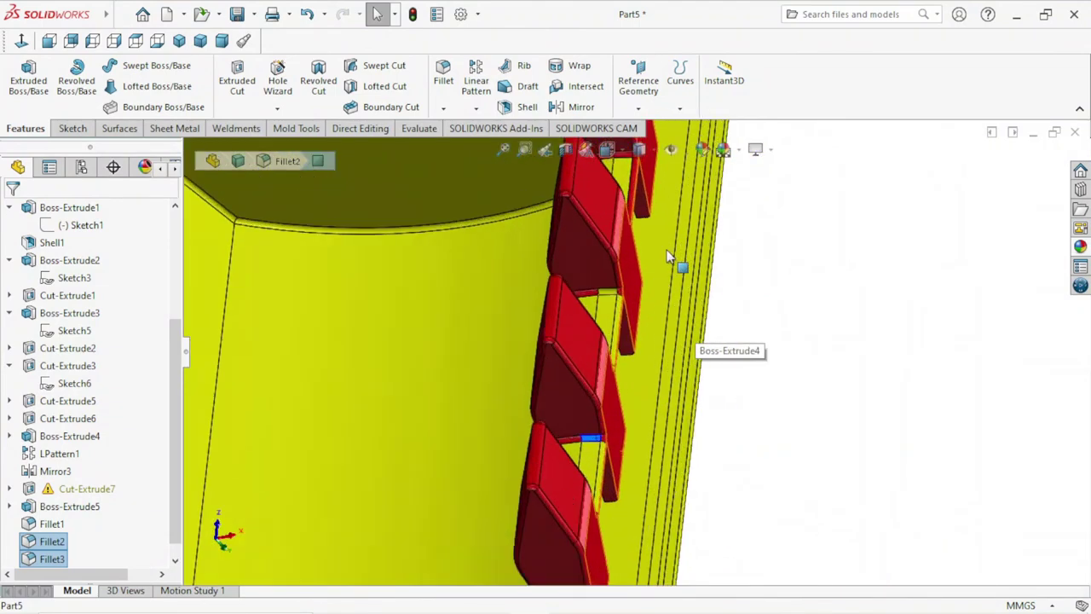
scroll(601, 341, down, 2)
click(664, 317)
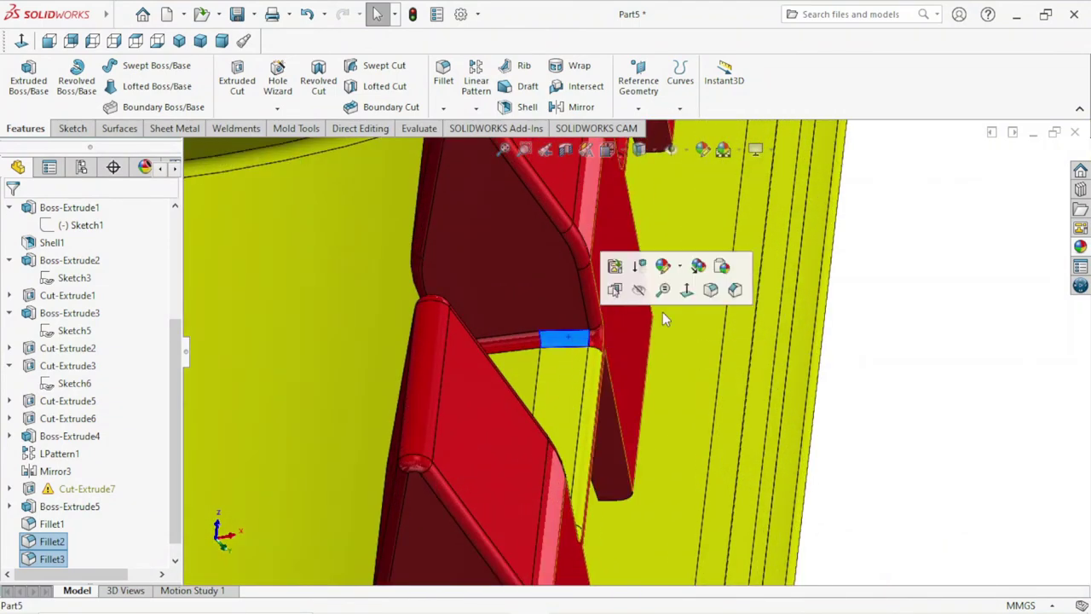
scroll(662, 312, up, 2)
scroll(656, 272, down, 1)
scroll(653, 256, up, 1)
scroll(652, 281, down, 2)
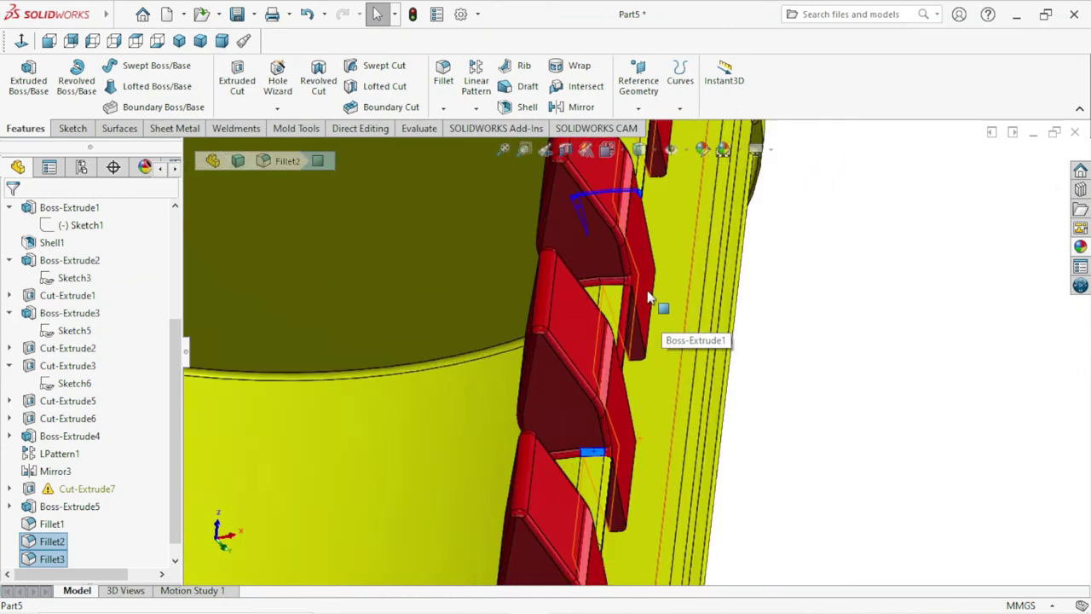
mouse_move(642, 292)
middle_down()
mouse_move(634, 418)
mouse_move(653, 518)
mouse_move(674, 523)
mouse_move(792, 446)
mouse_move(796, 404)
middle_up()
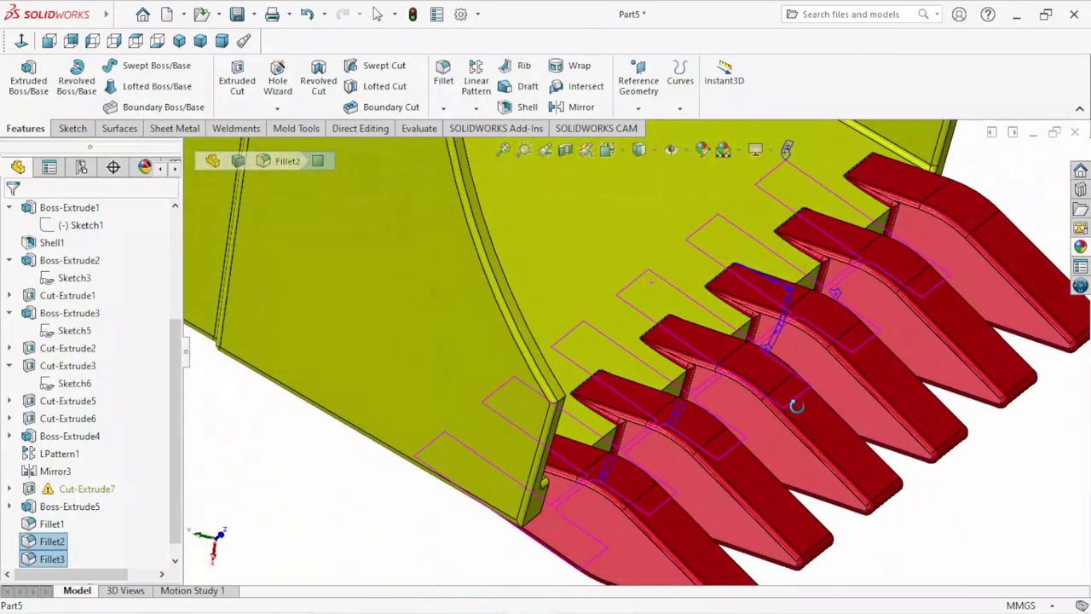
Colour the selected Fillet2 and Fillet3 faces red and accept the appearance.
click(707, 149)
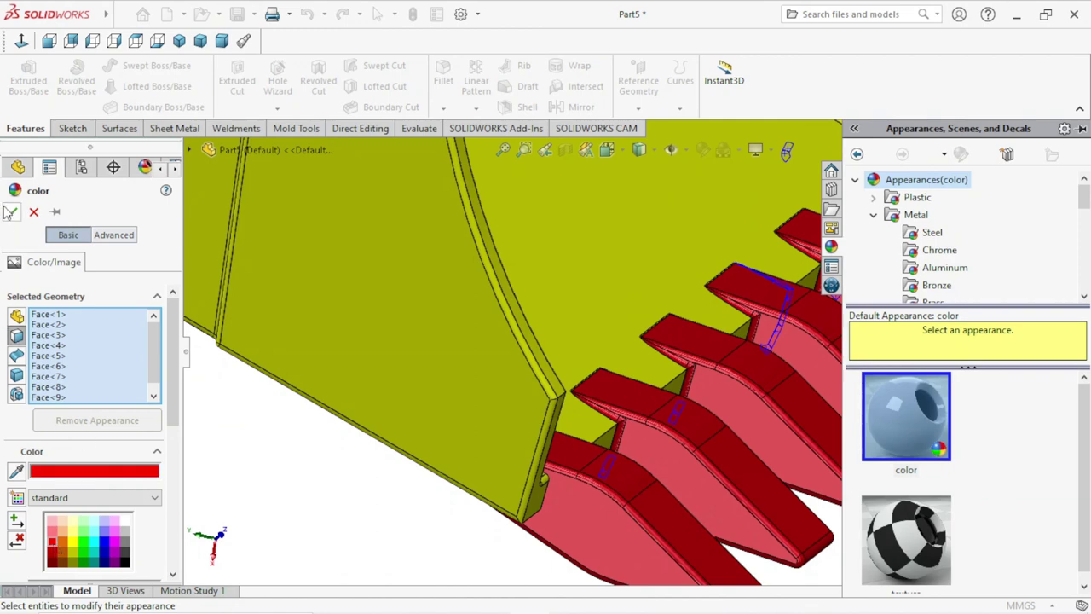
key(Return)
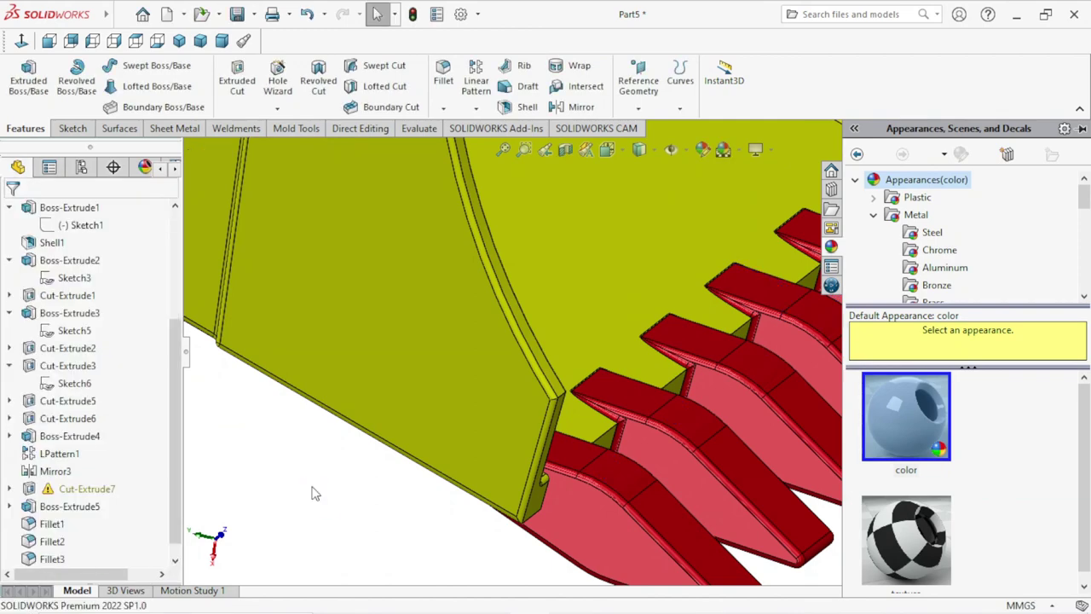
scroll(571, 479, up, 4)
scroll(618, 441, up, 2)
Orbit around the whole bucket and toggle RealView Graphics on and back off.
mouse_move(620, 451)
middle_down()
mouse_move(811, 415)
mouse_move(658, 457)
mouse_move(667, 467)
middle_up()
scroll(668, 467, up, 3)
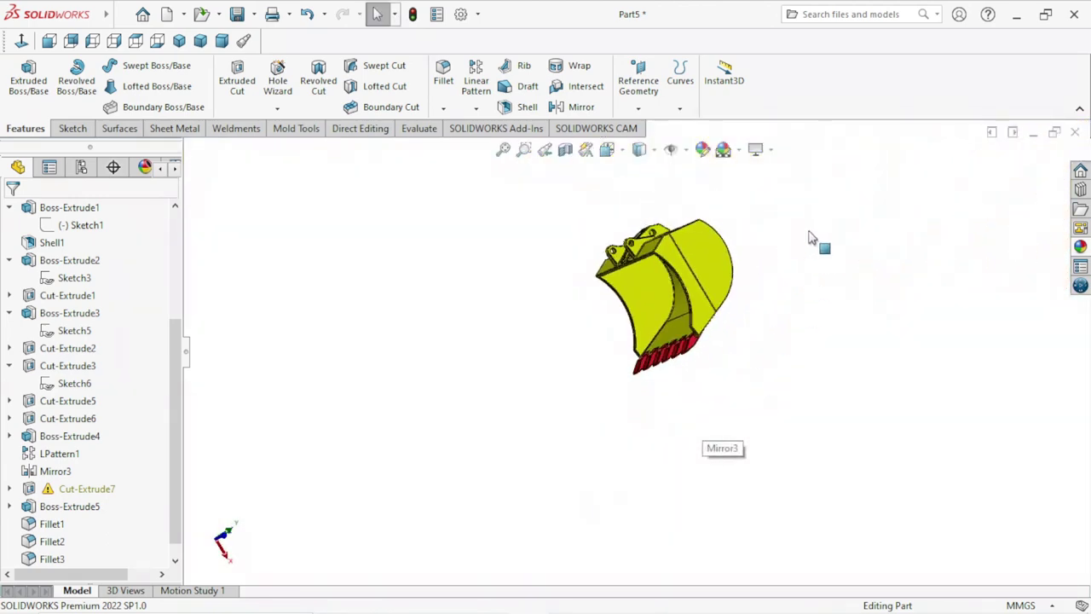
mouse_move(816, 237)
middle_down()
mouse_move(787, 335)
mouse_move(855, 312)
mouse_move(780, 239)
middle_up()
scroll(482, 493, down, 2)
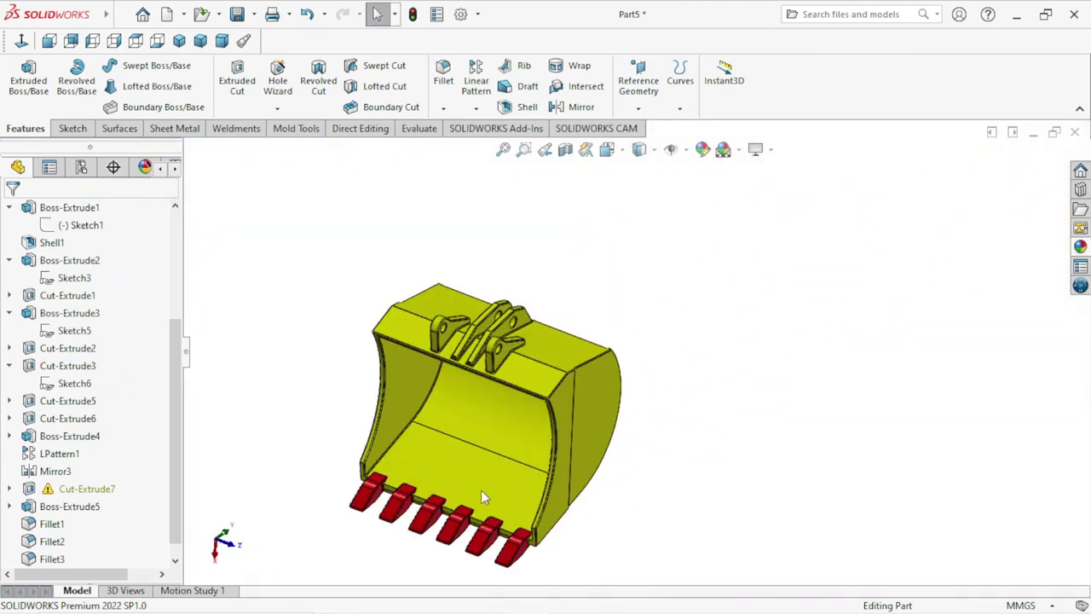
scroll(483, 492, up, 2)
scroll(652, 369, down, 2)
scroll(652, 369, down, 2)
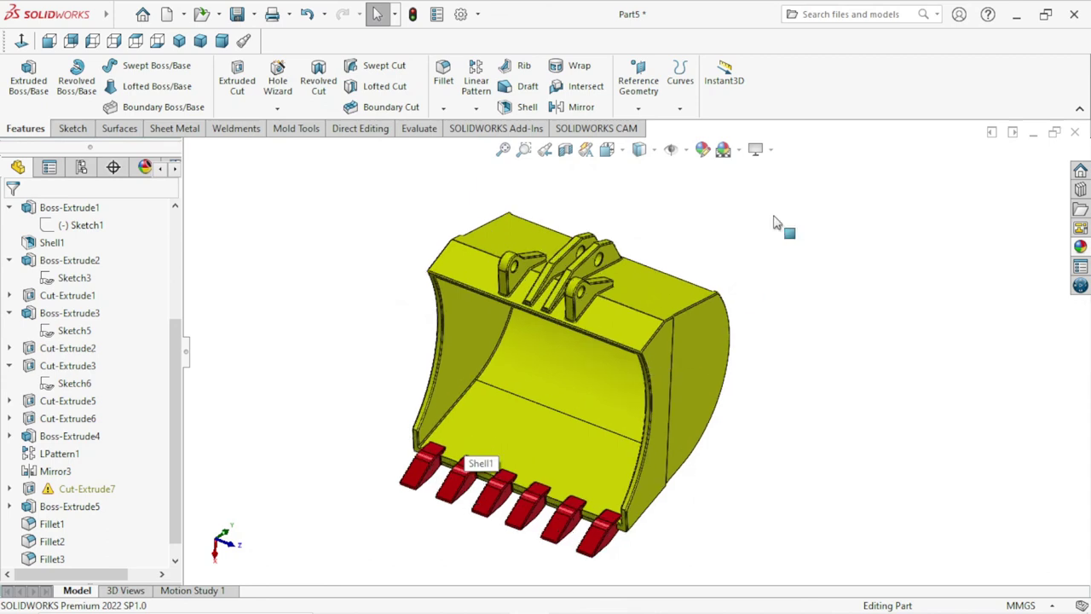
click(774, 150)
click(770, 171)
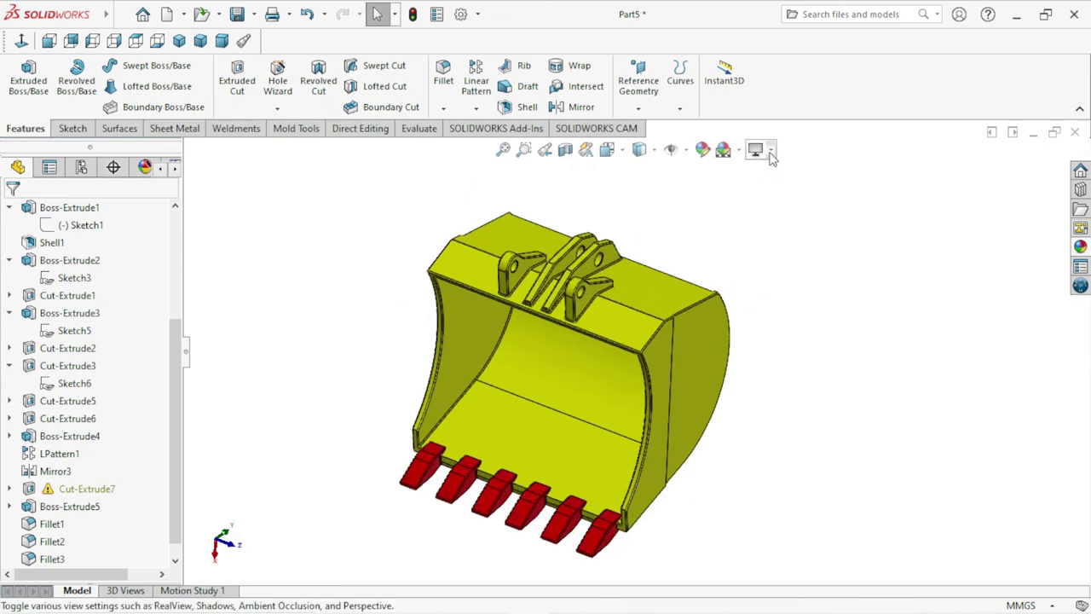
click(774, 150)
click(771, 172)
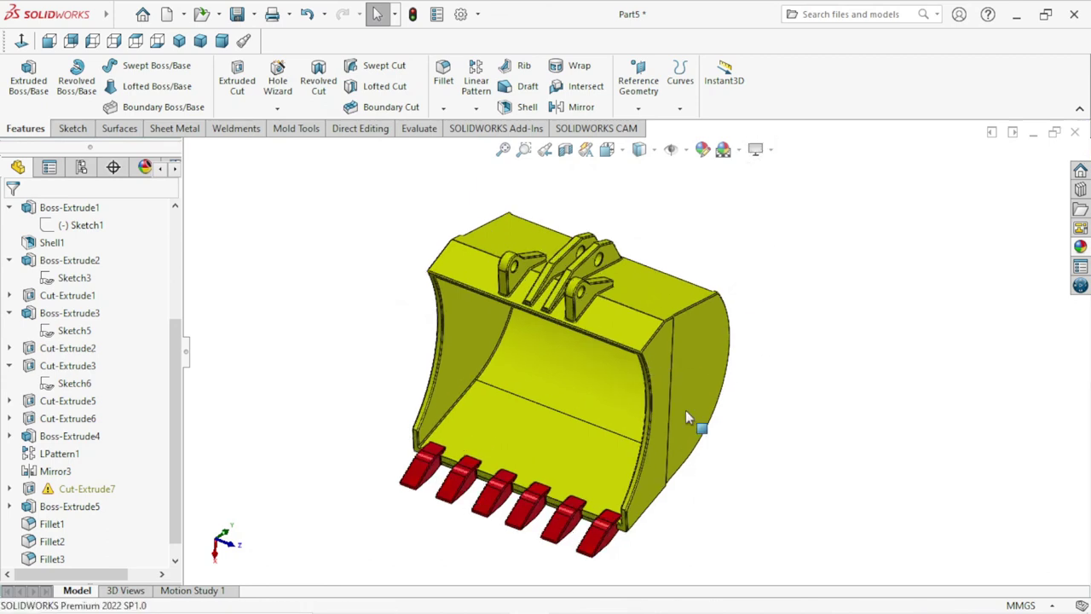
scroll(686, 416, down, 1)
Drag the Metal > Steel carbon steel appearance from the library onto the bucket model.
click(1080, 247)
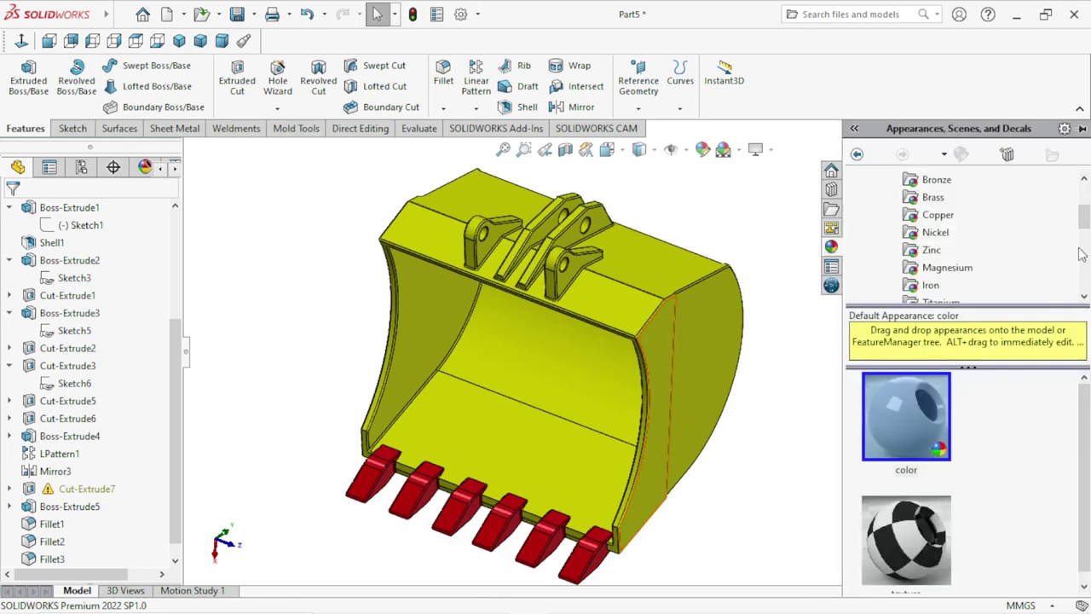
scroll(929, 213, up, 1)
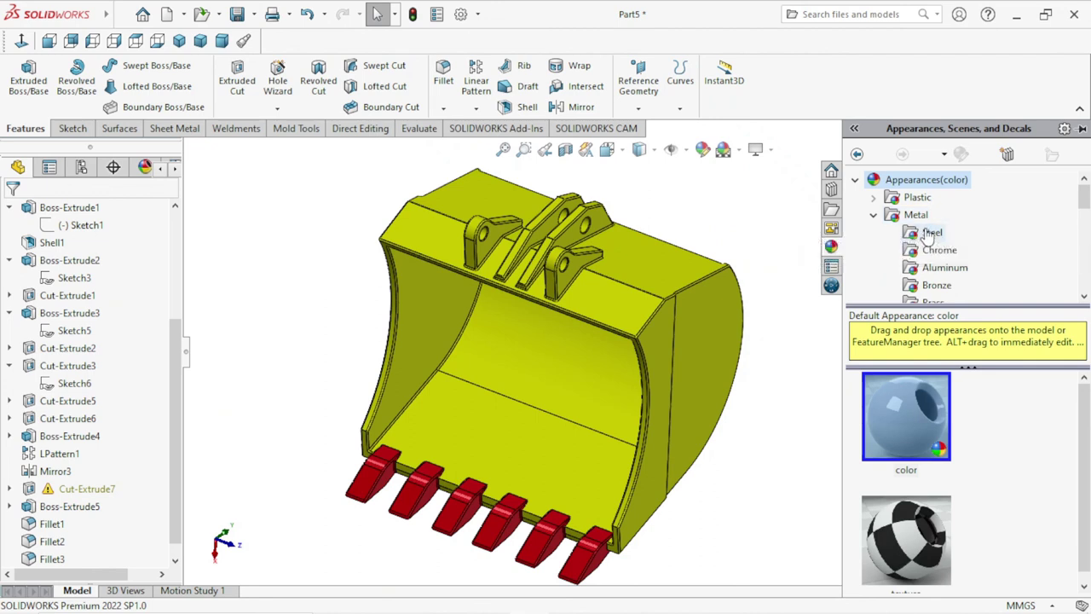
click(928, 233)
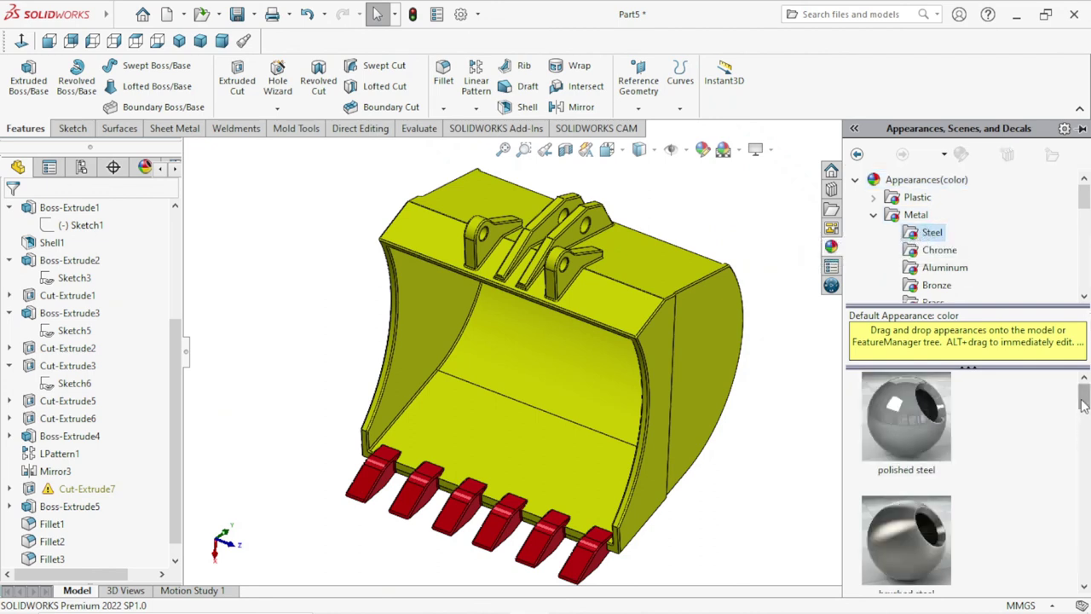
drag(1084, 404, 1087, 486)
click(925, 511)
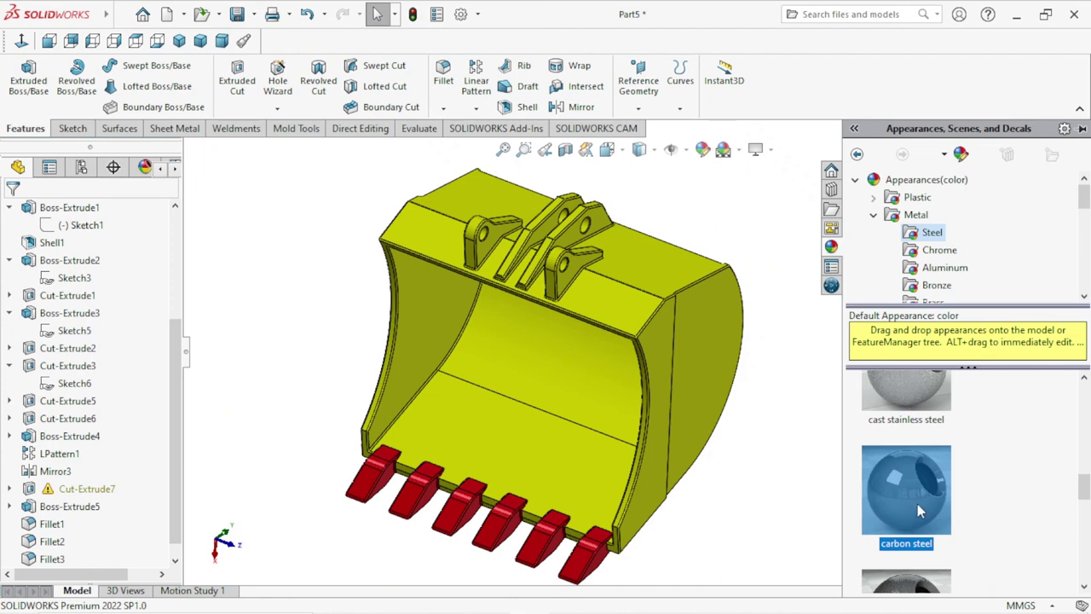
mouse_move(906, 490)
drag(913, 508, 607, 459)
mouse_move(601, 400)
middle_down()
mouse_move(832, 298)
mouse_move(751, 238)
mouse_move(770, 310)
mouse_move(833, 361)
mouse_move(773, 348)
mouse_move(738, 372)
mouse_move(711, 316)
mouse_move(769, 384)
mouse_move(837, 393)
mouse_move(810, 370)
mouse_move(828, 382)
middle_up()
scroll(720, 296, down, 3)
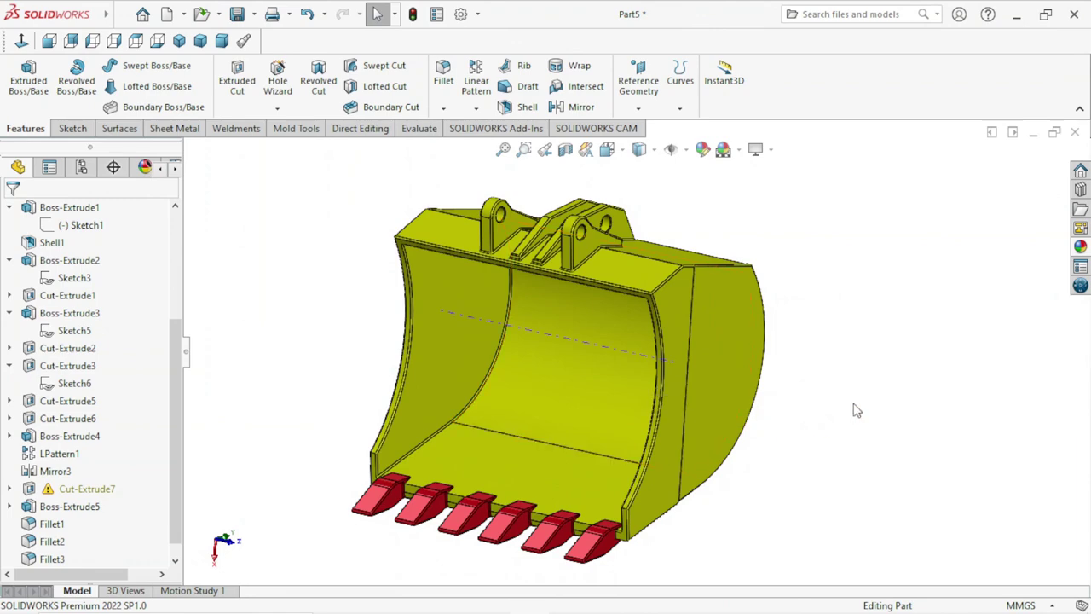
Step through Front, Back, Left, Right, Top, Bottom, Isometric, Trimetric and Dimetric, then orbit to the inside.
click(51, 41)
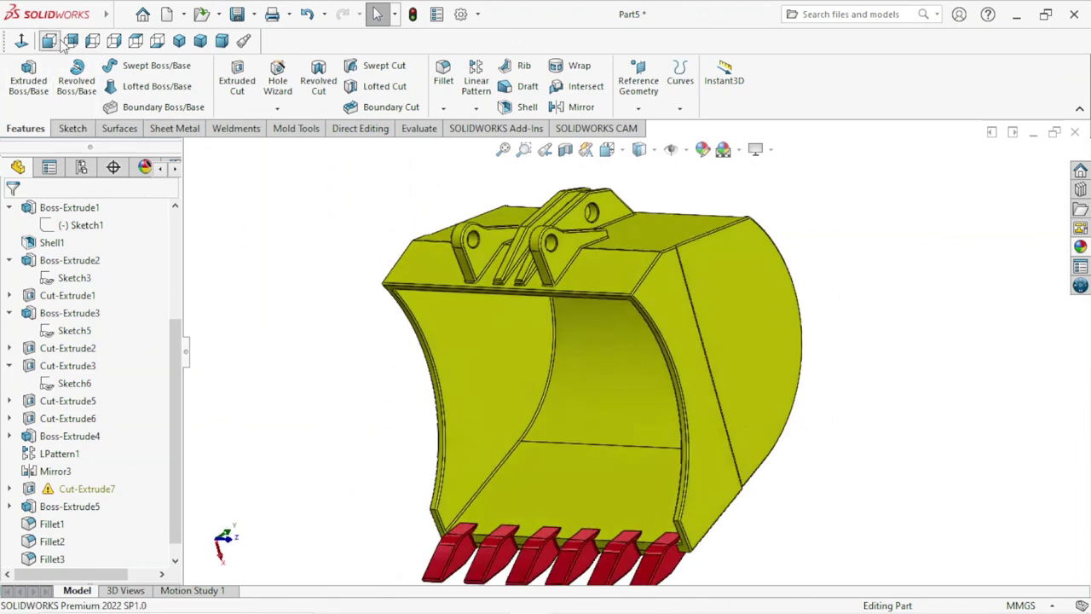
click(71, 41)
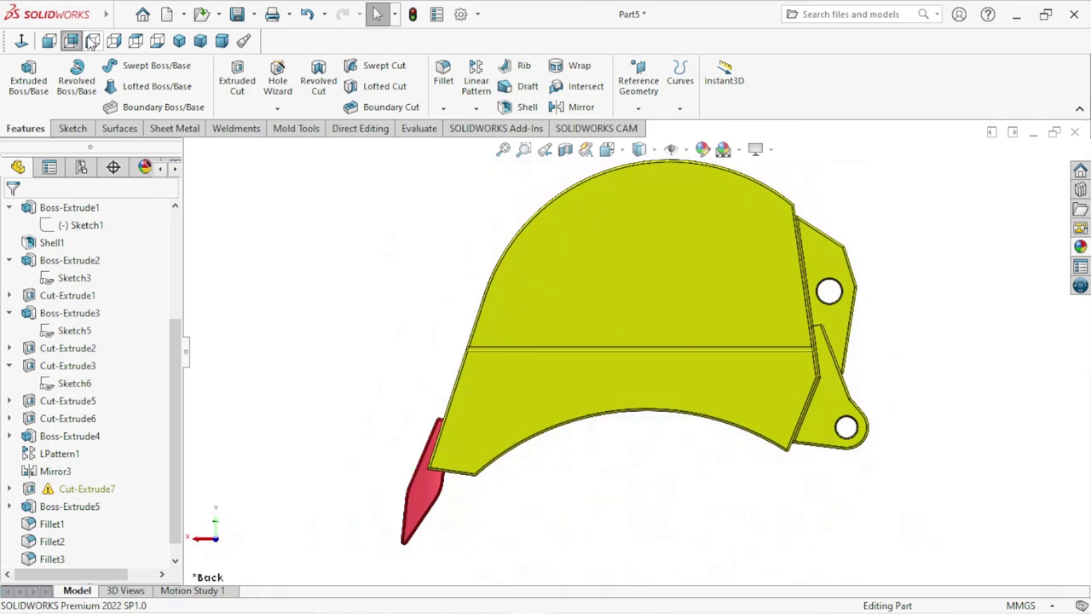
click(92, 41)
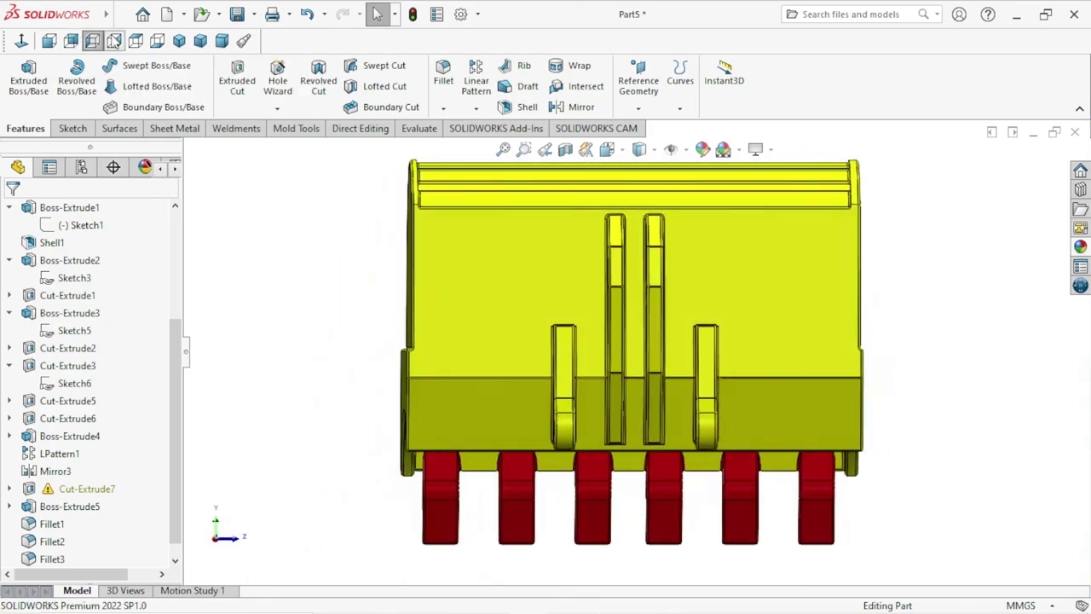
click(114, 41)
click(135, 41)
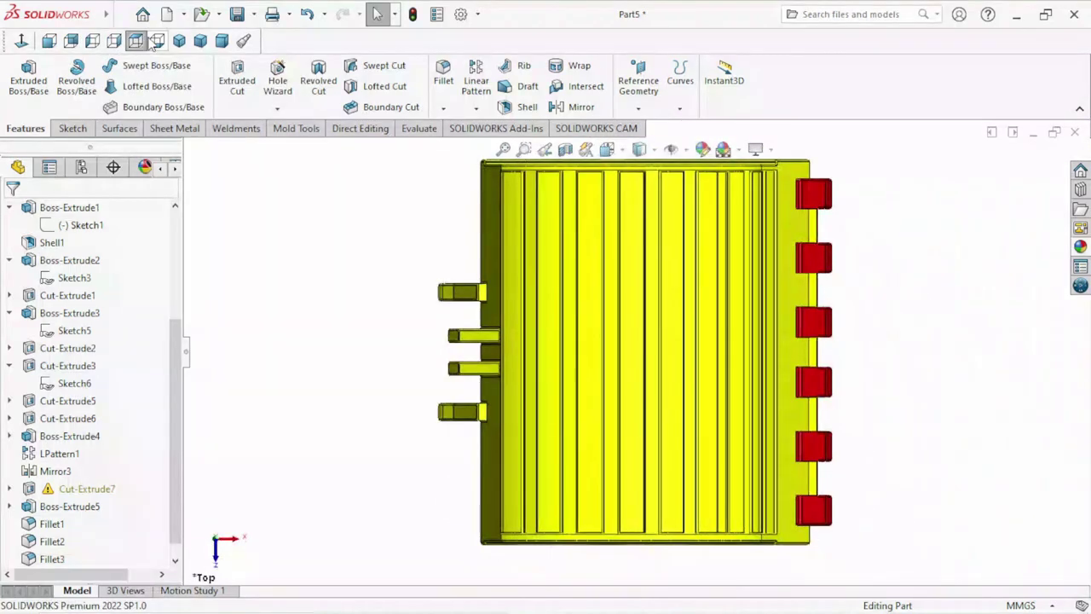
click(157, 41)
click(179, 41)
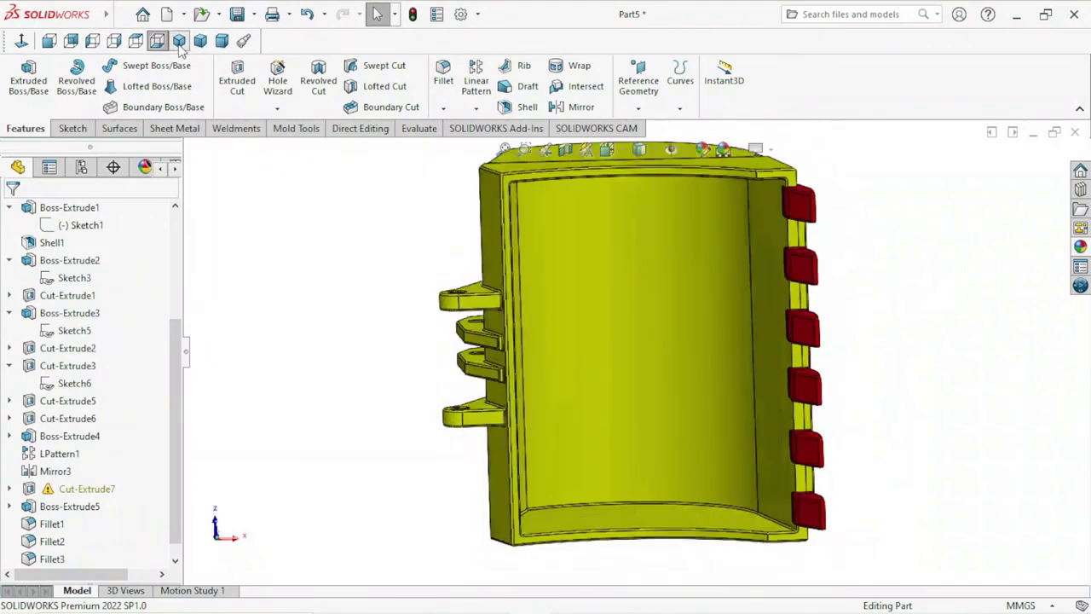
click(200, 41)
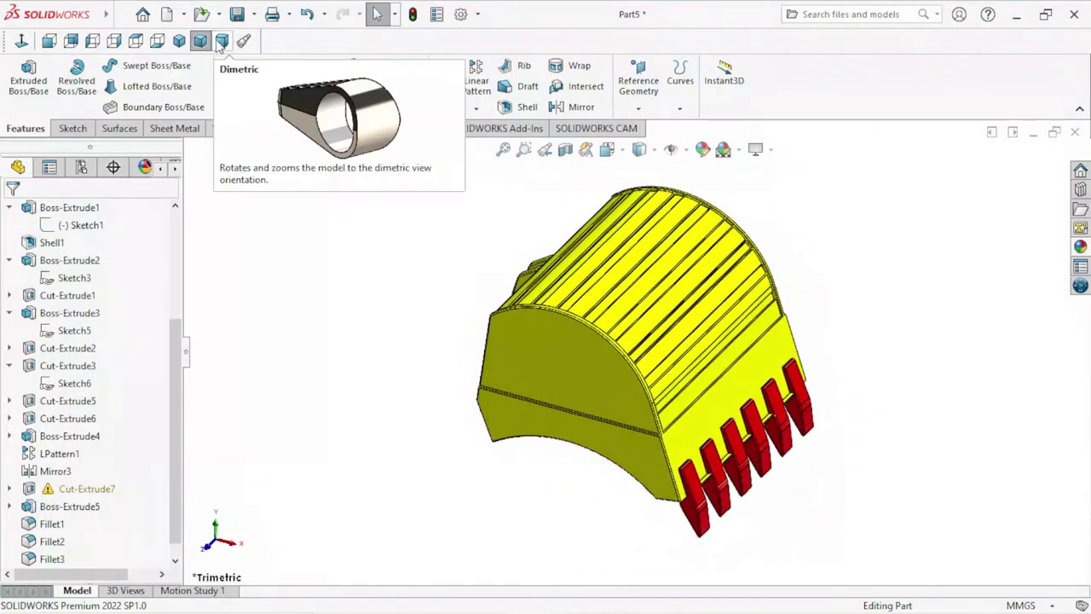
click(221, 42)
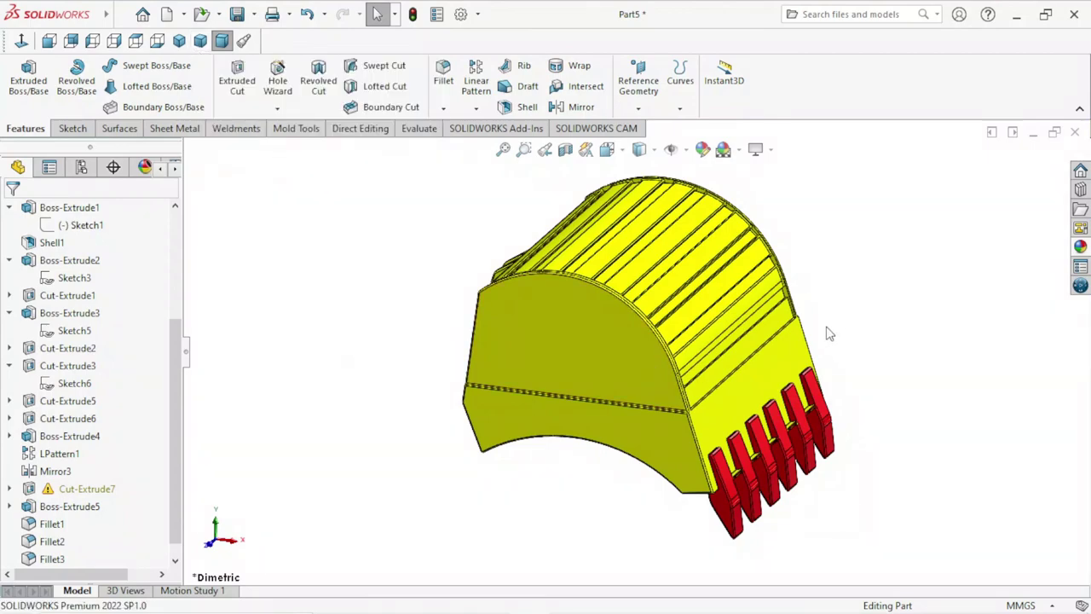
mouse_move(829, 333)
middle_down()
mouse_move(584, 415)
mouse_move(644, 241)
mouse_move(616, 309)
mouse_move(623, 178)
mouse_move(577, 295)
mouse_move(659, 339)
mouse_move(623, 251)
mouse_move(637, 261)
middle_up()
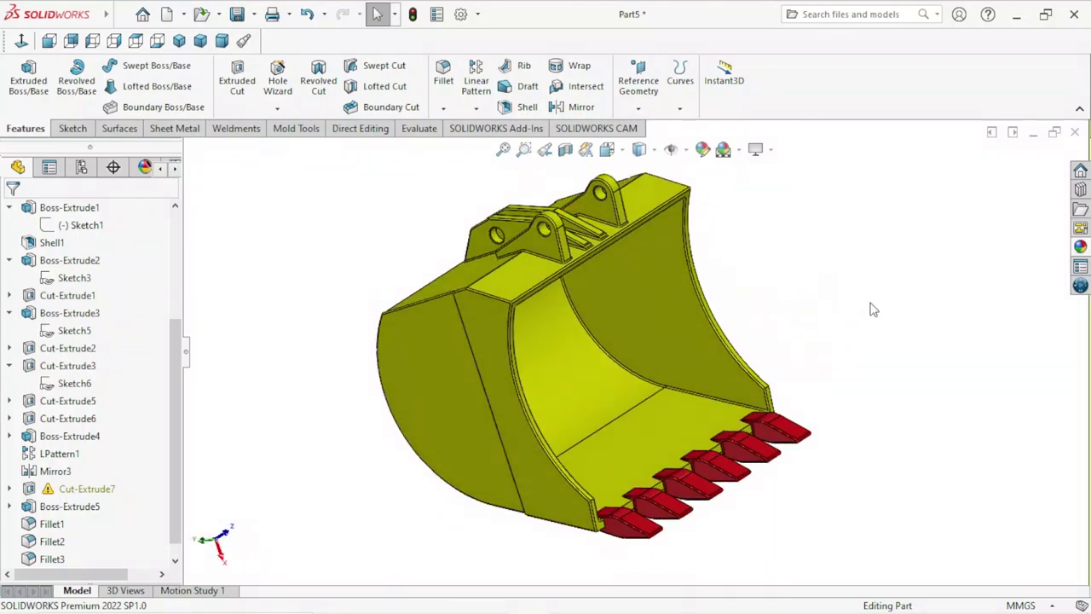